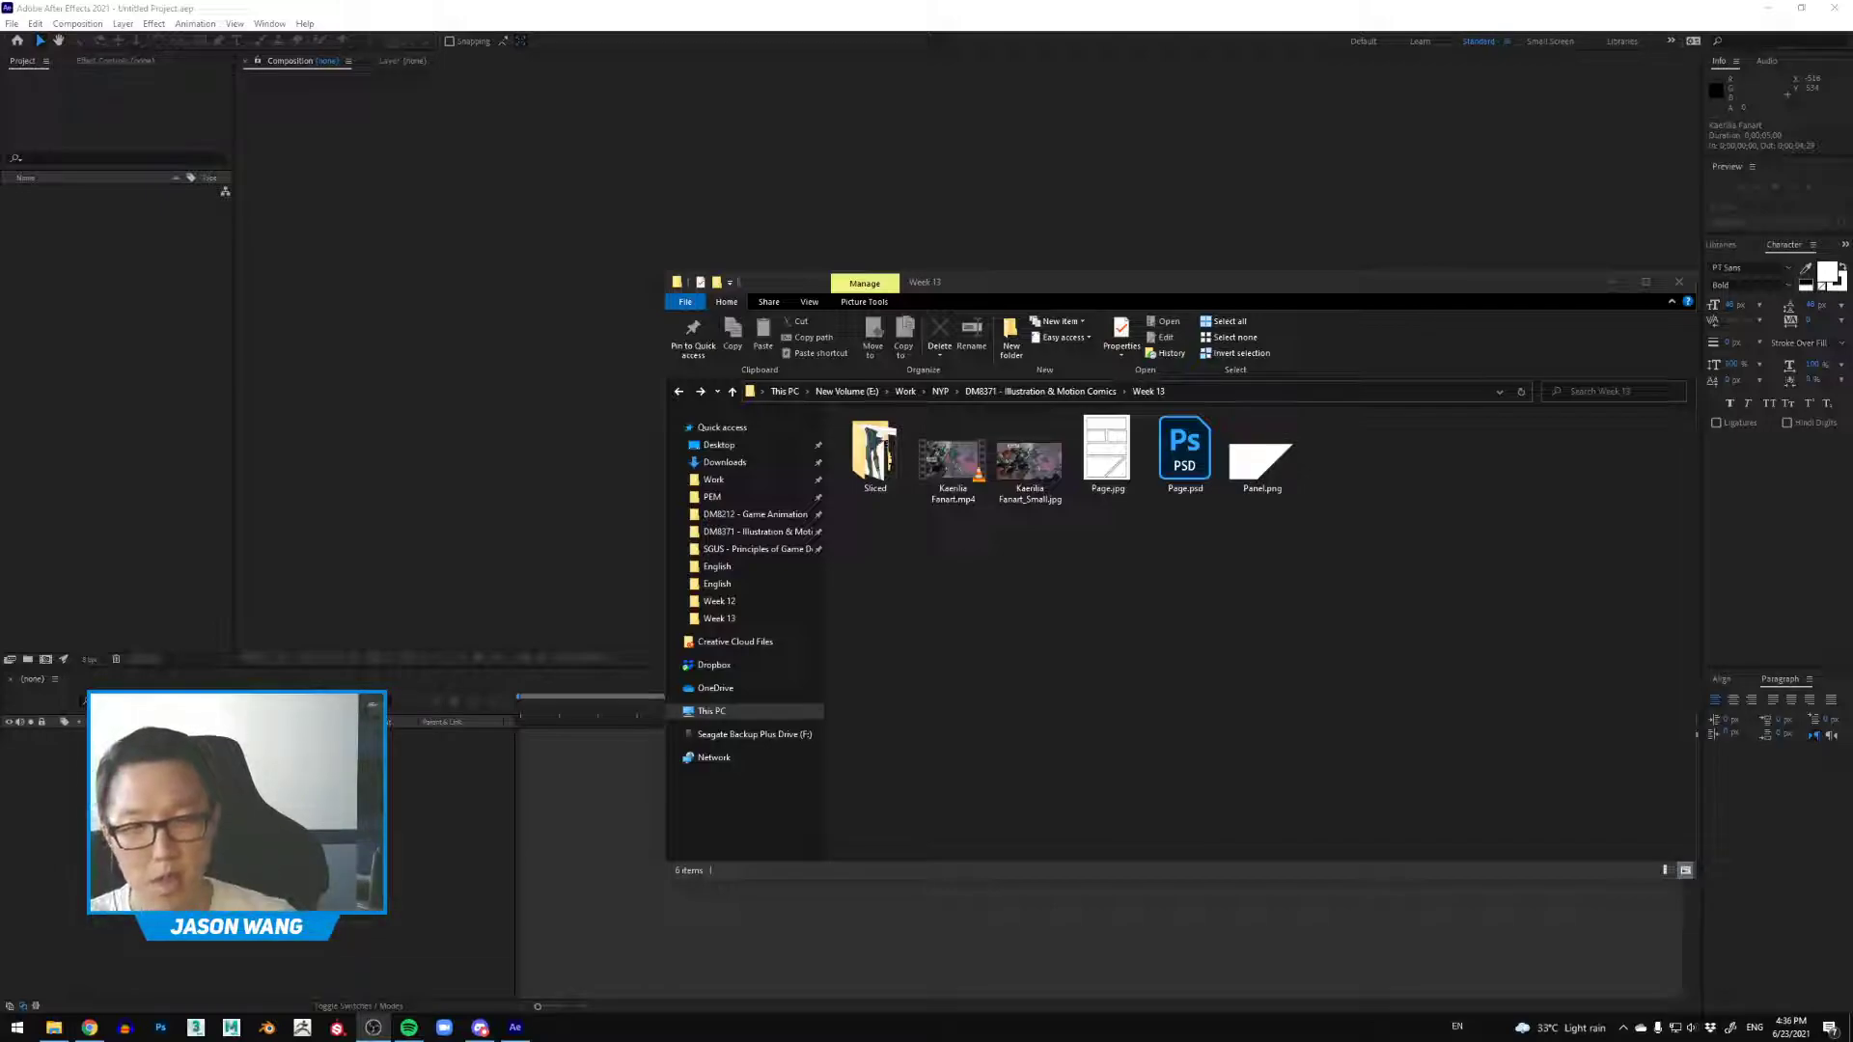
# Step: Look through the sliced artwork files in the Sliced folder and return to the Week 13 folder
pyautogui.click(1062, 566)
pyautogui.click(874, 453)
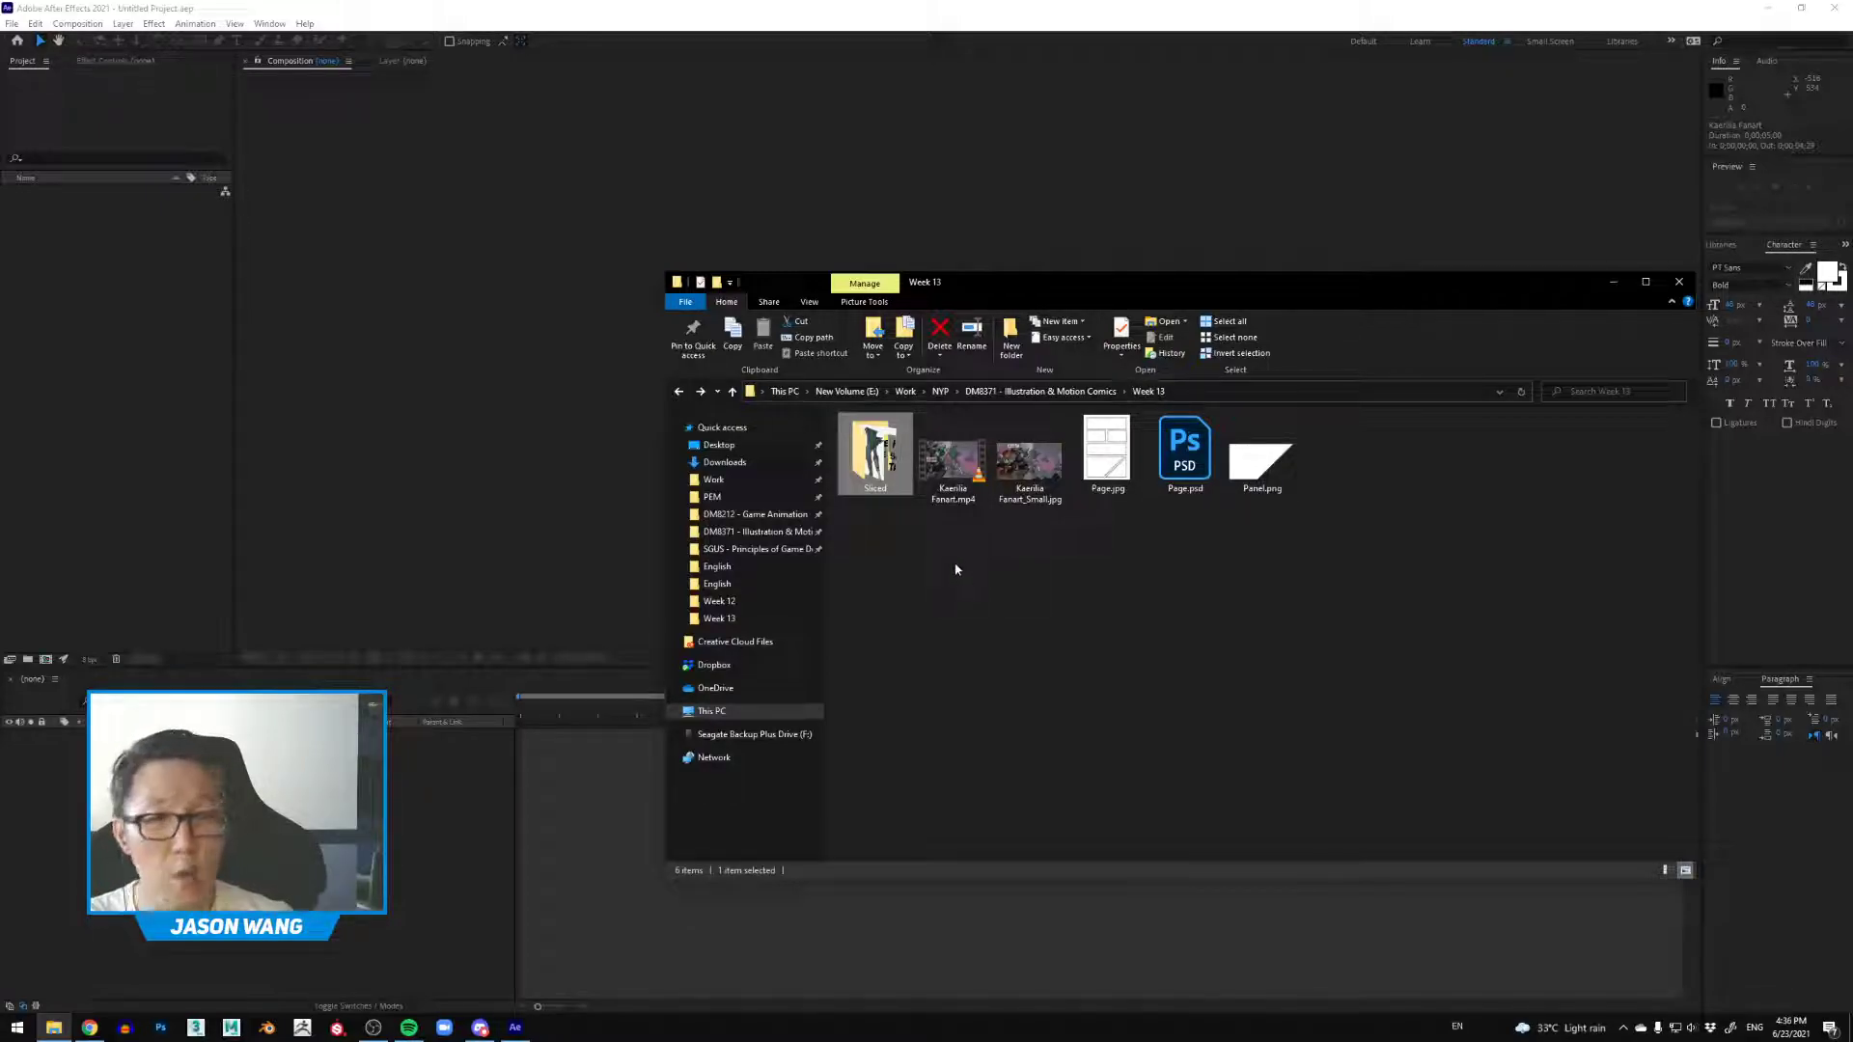
pyautogui.doubleClick(881, 464)
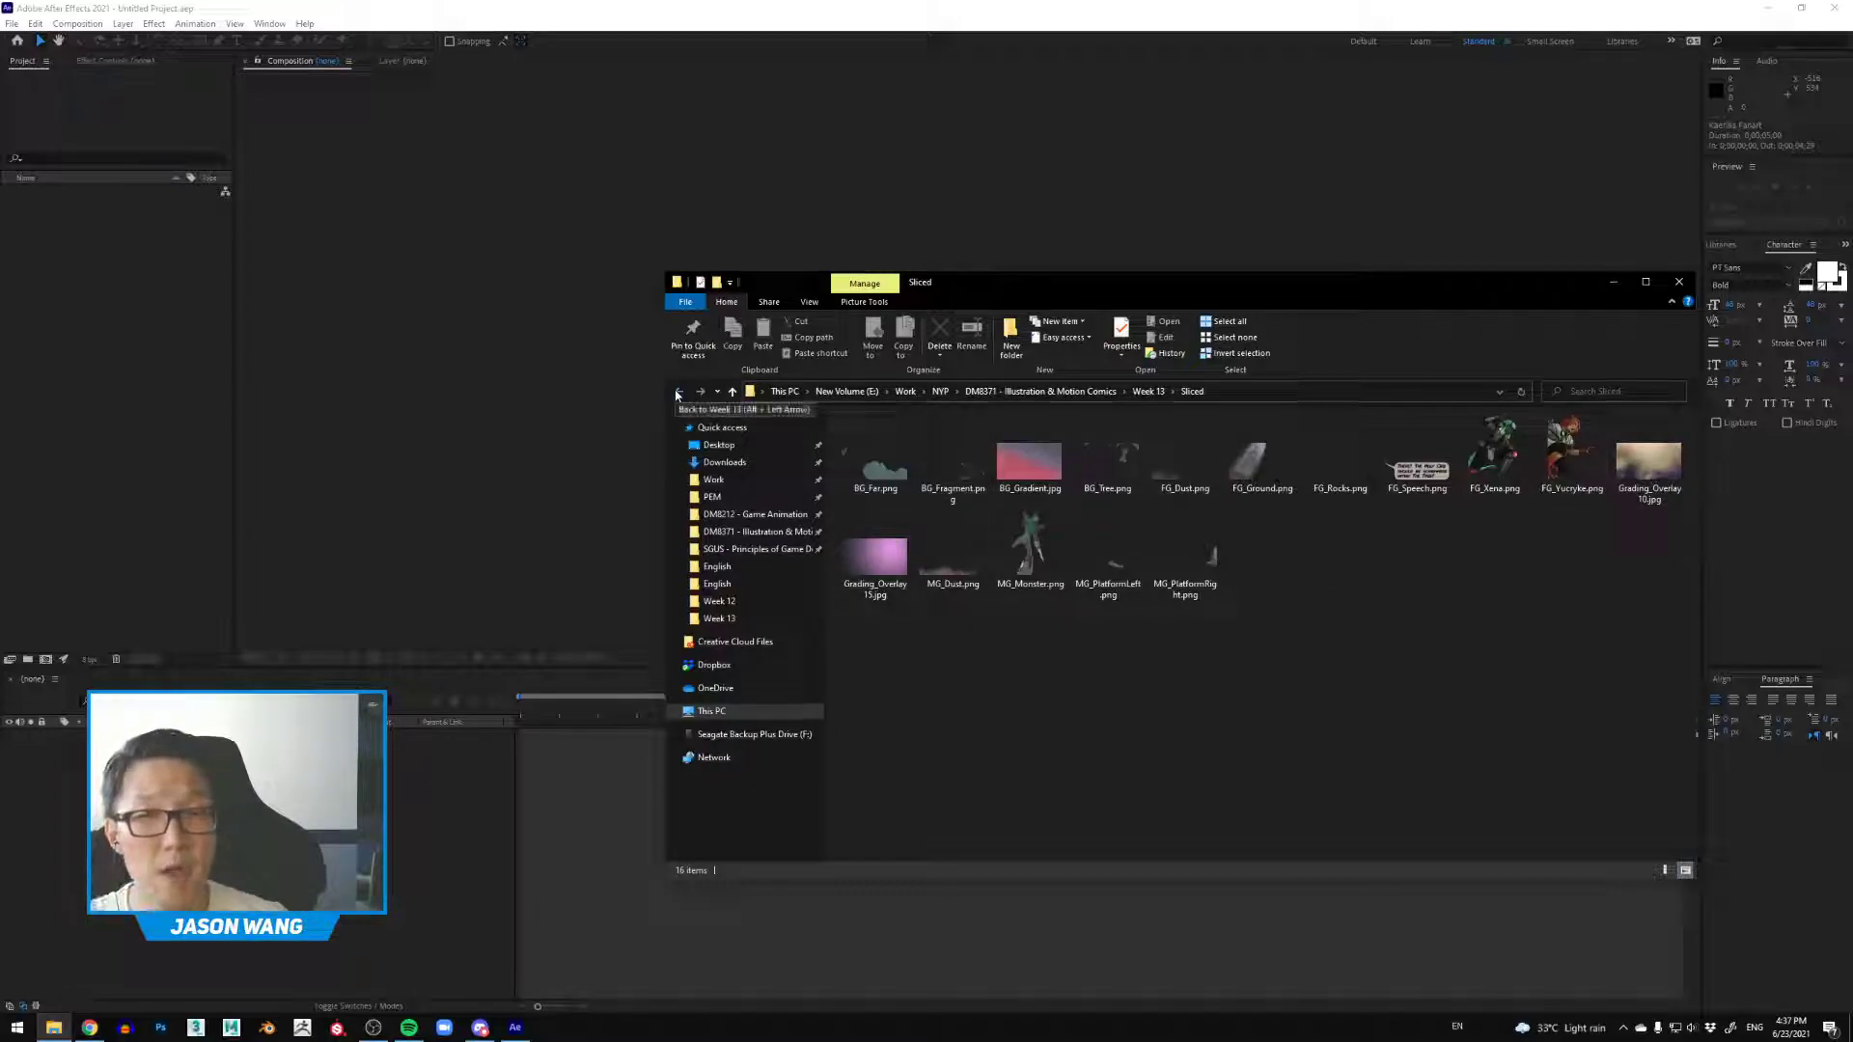
pyautogui.click(678, 392)
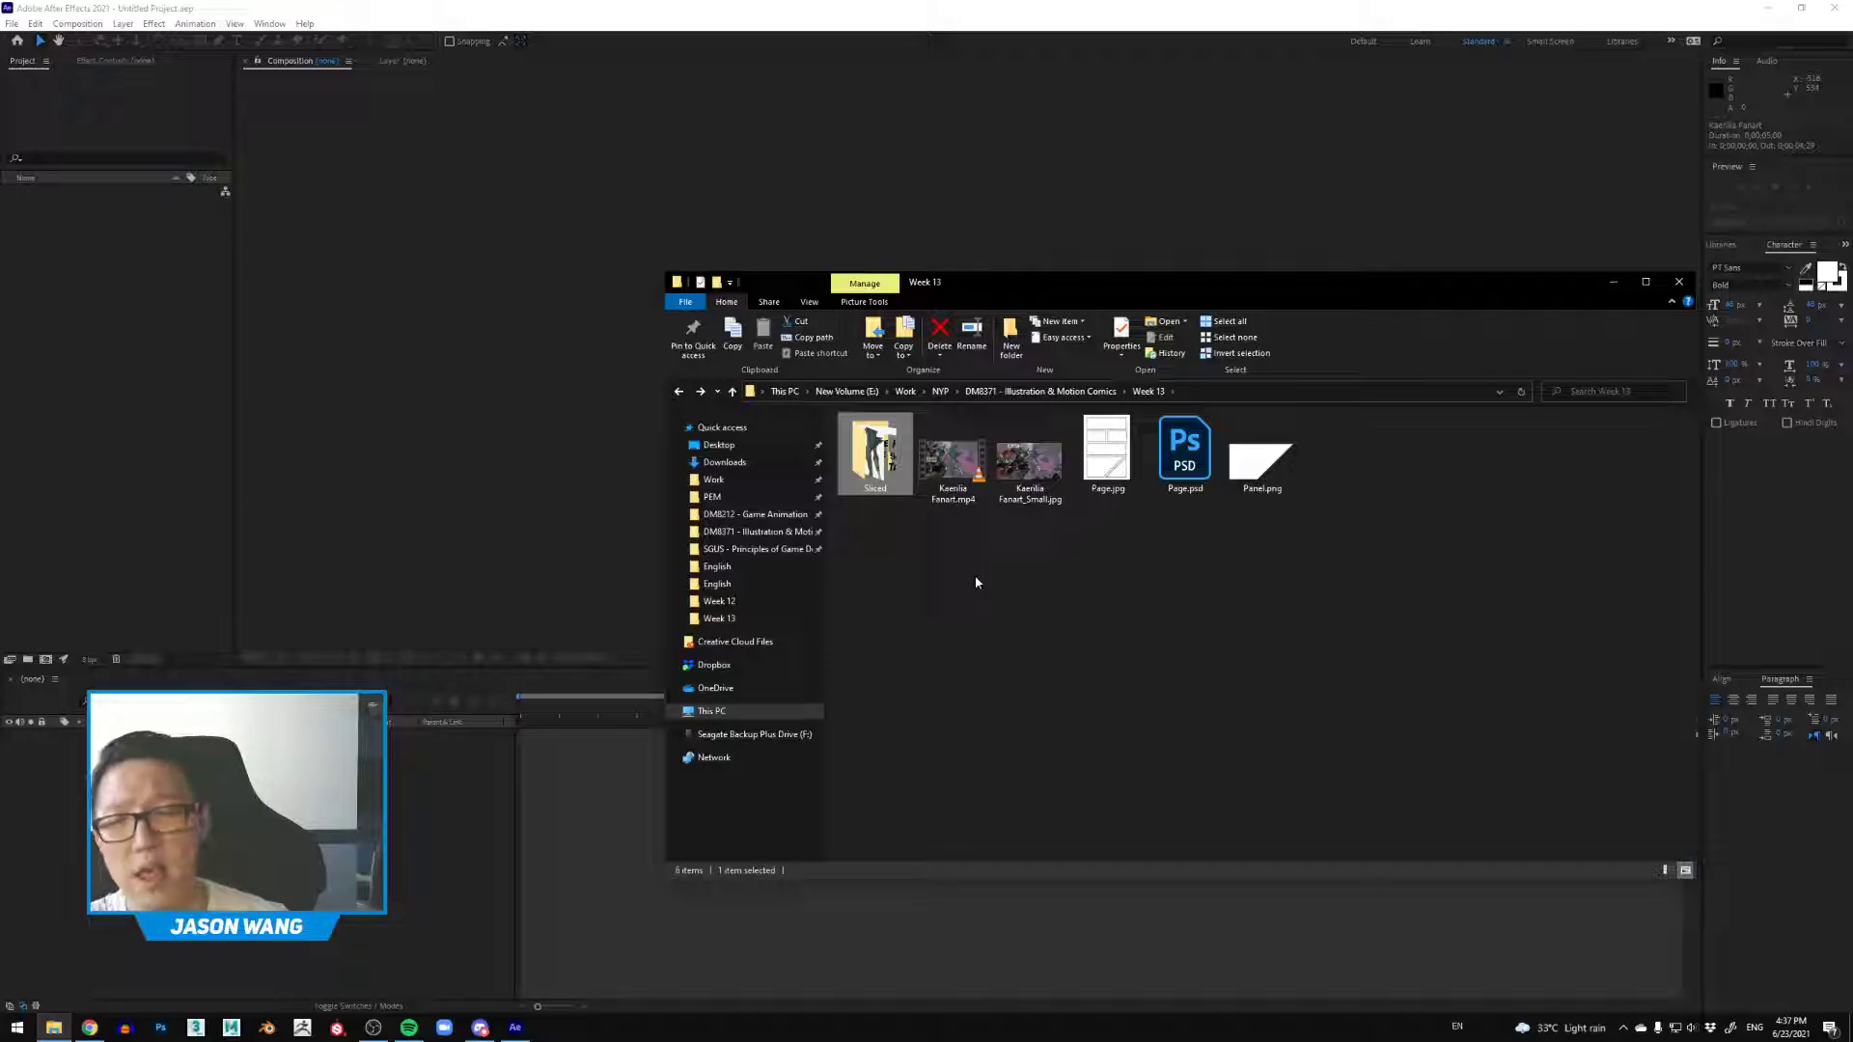
# Step: Play the reference video Kaerilia Fanart.mp4 from the Week 13 folder and close the player
pyautogui.click(953, 461)
pyautogui.rightClick(959, 448)
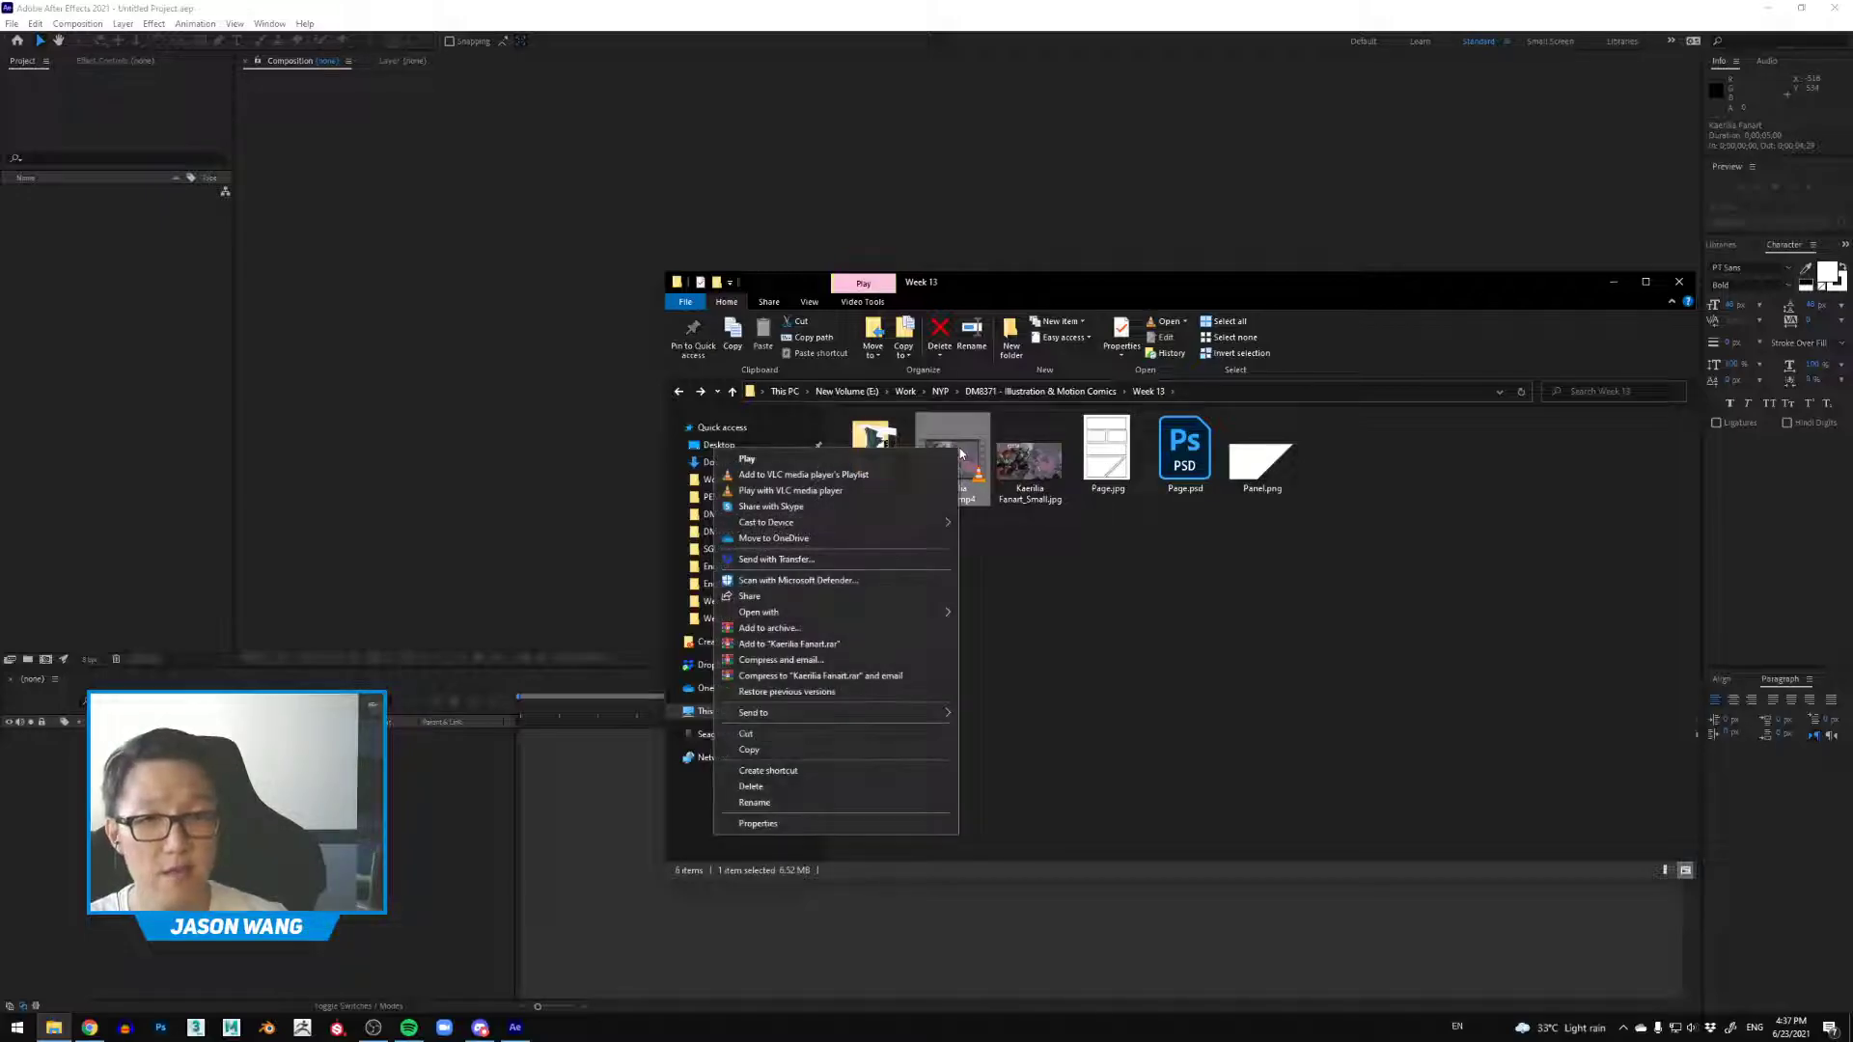
pyautogui.click(905, 457)
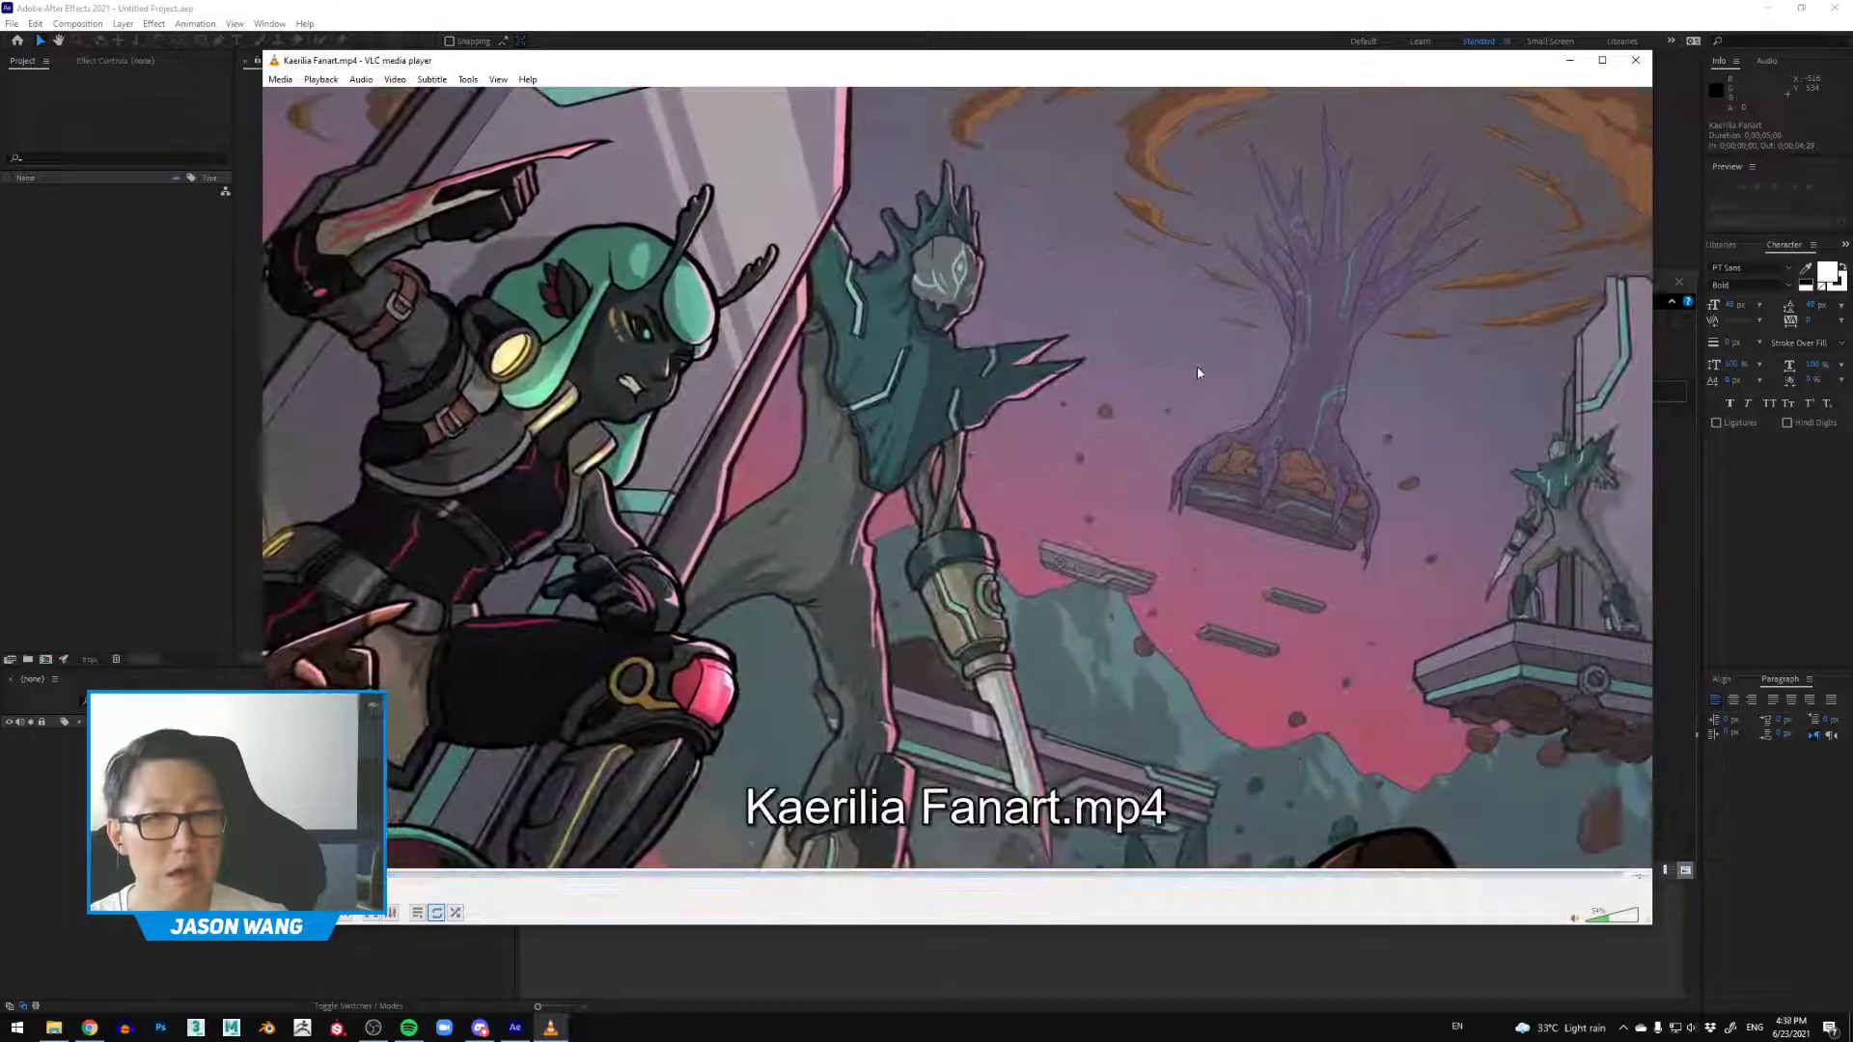
pyautogui.click(1635, 60)
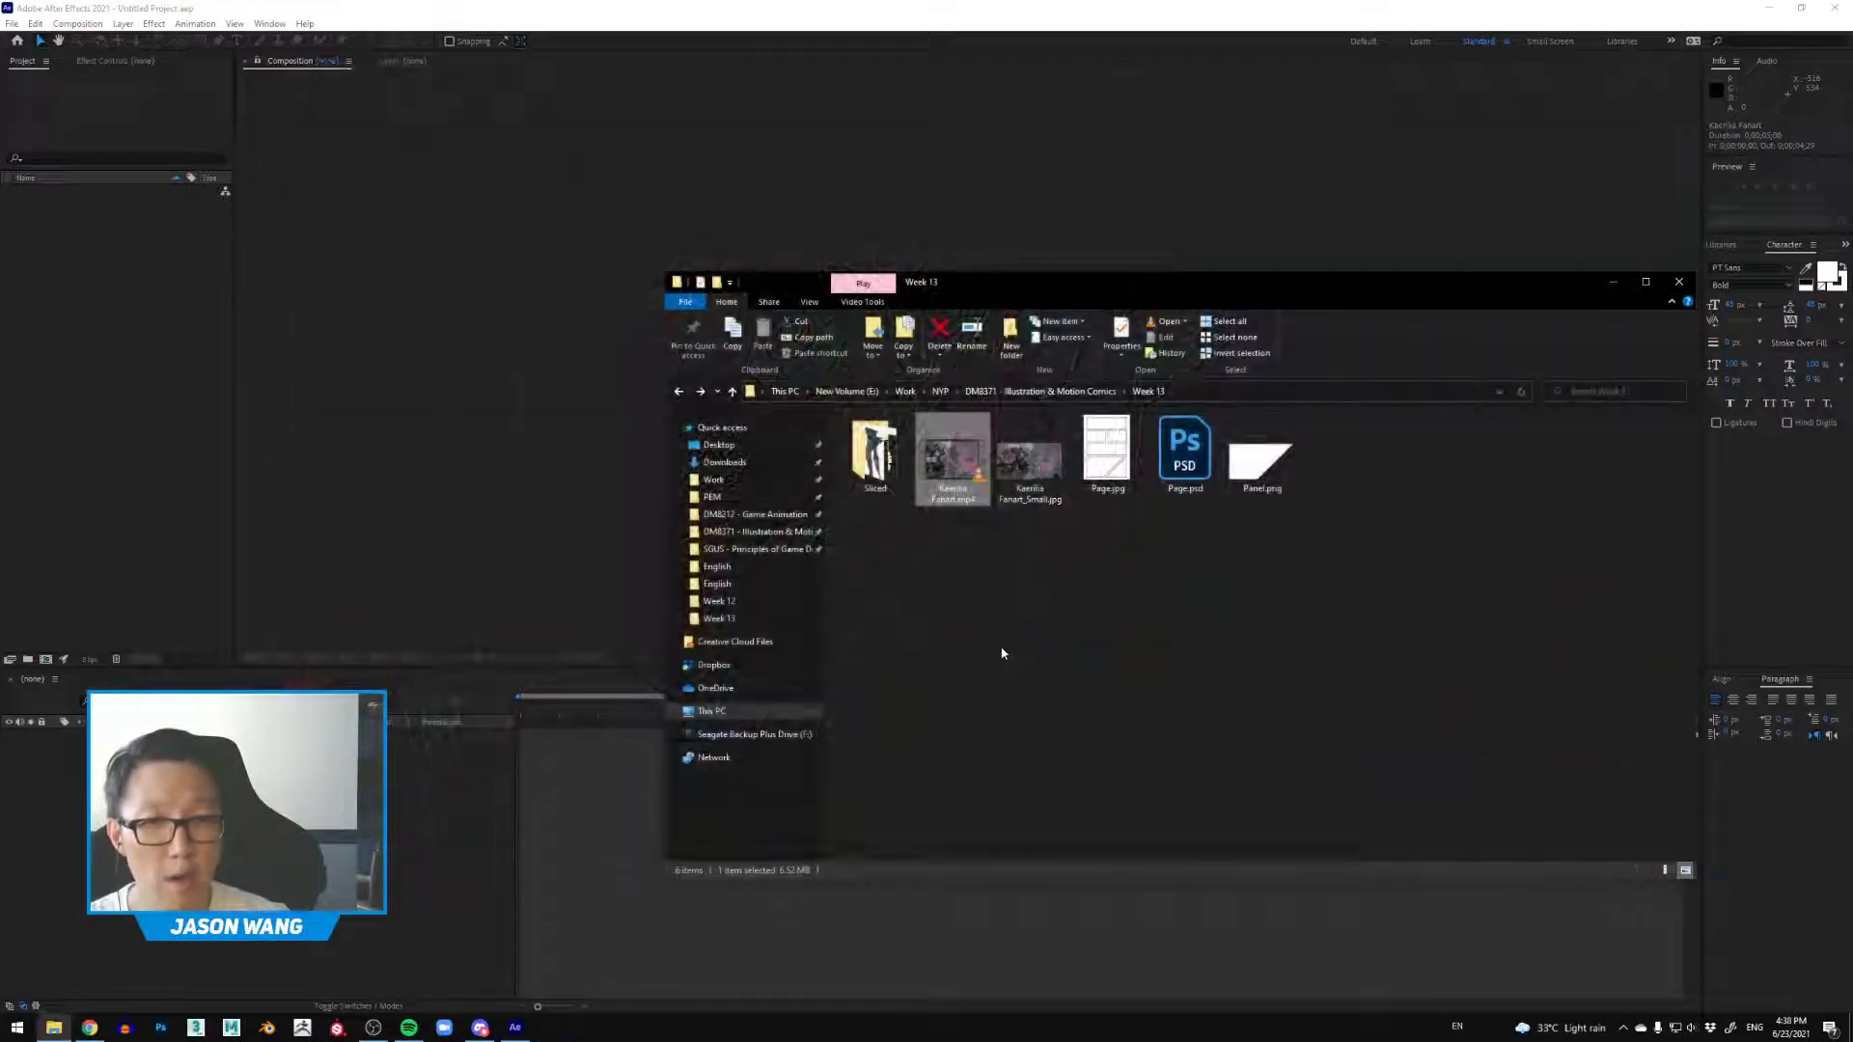
pyautogui.click(979, 604)
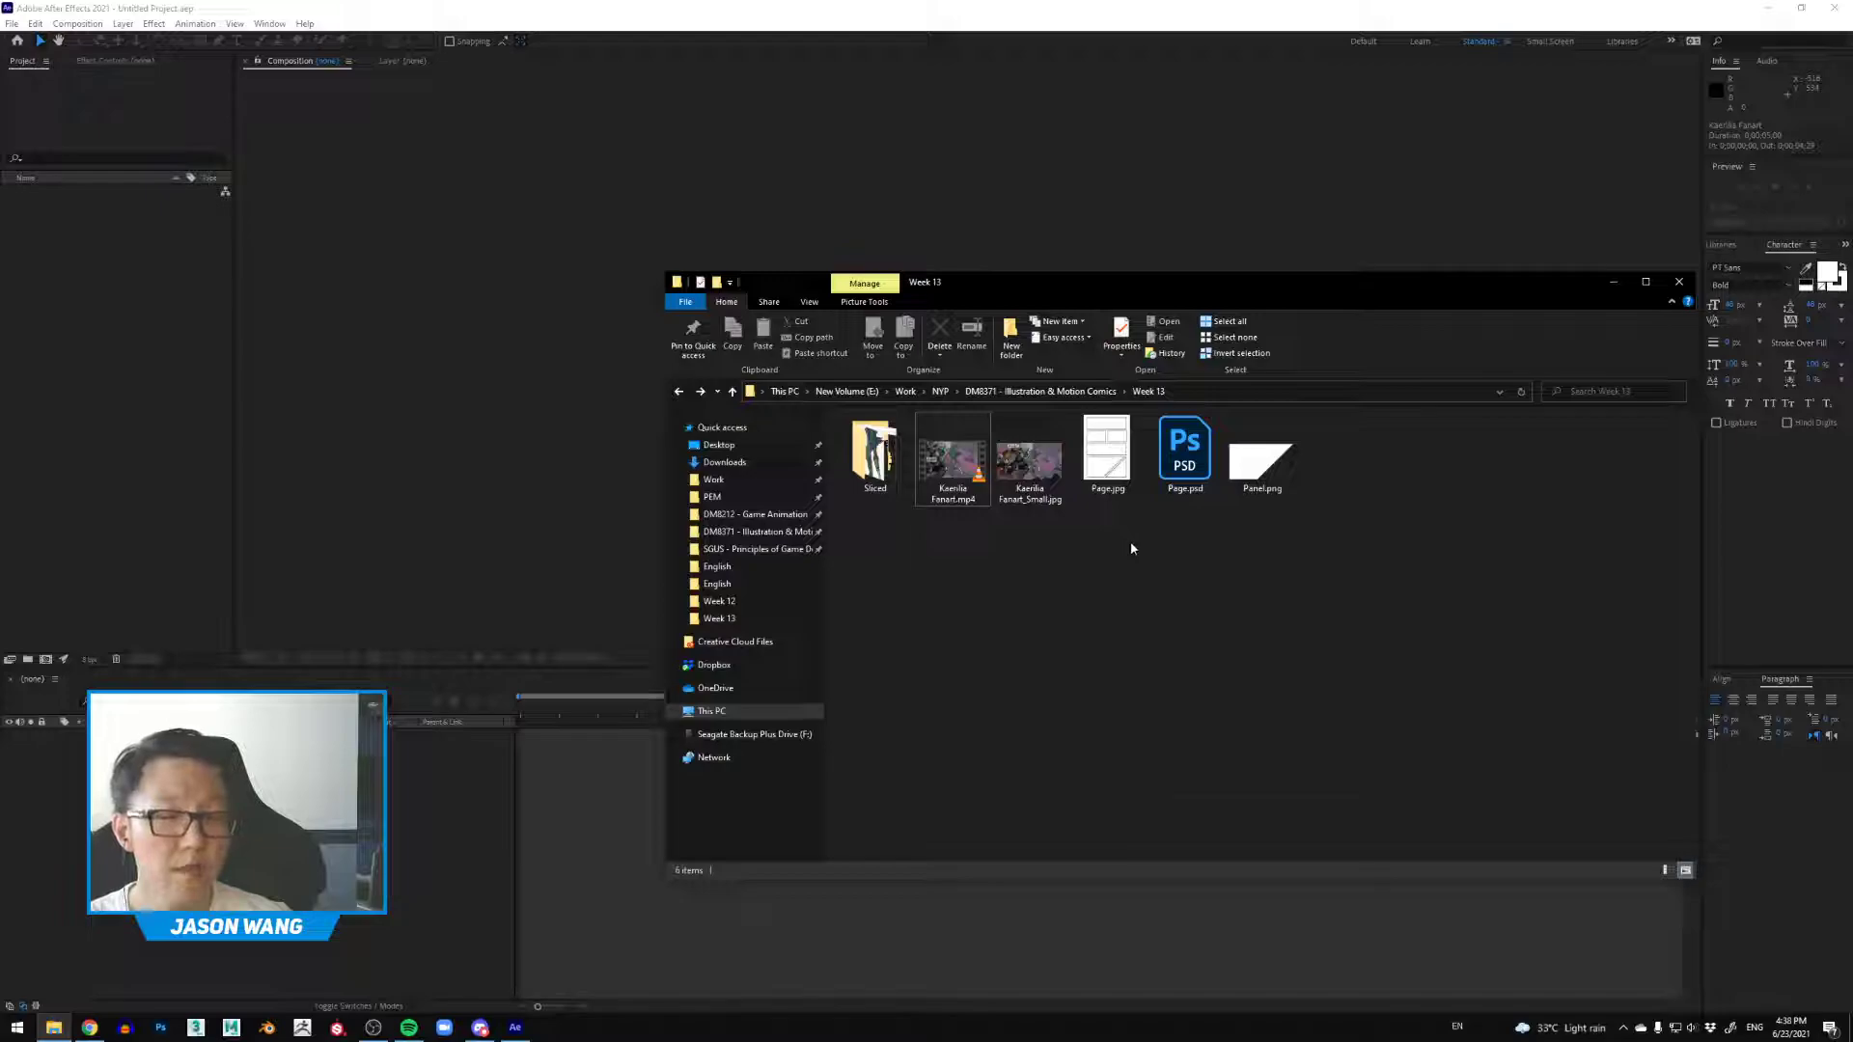
# Step: View the sliced images FG_Yucryke.png and FG_Ground.png from the Sliced folder
pyautogui.doubleClick(868, 452)
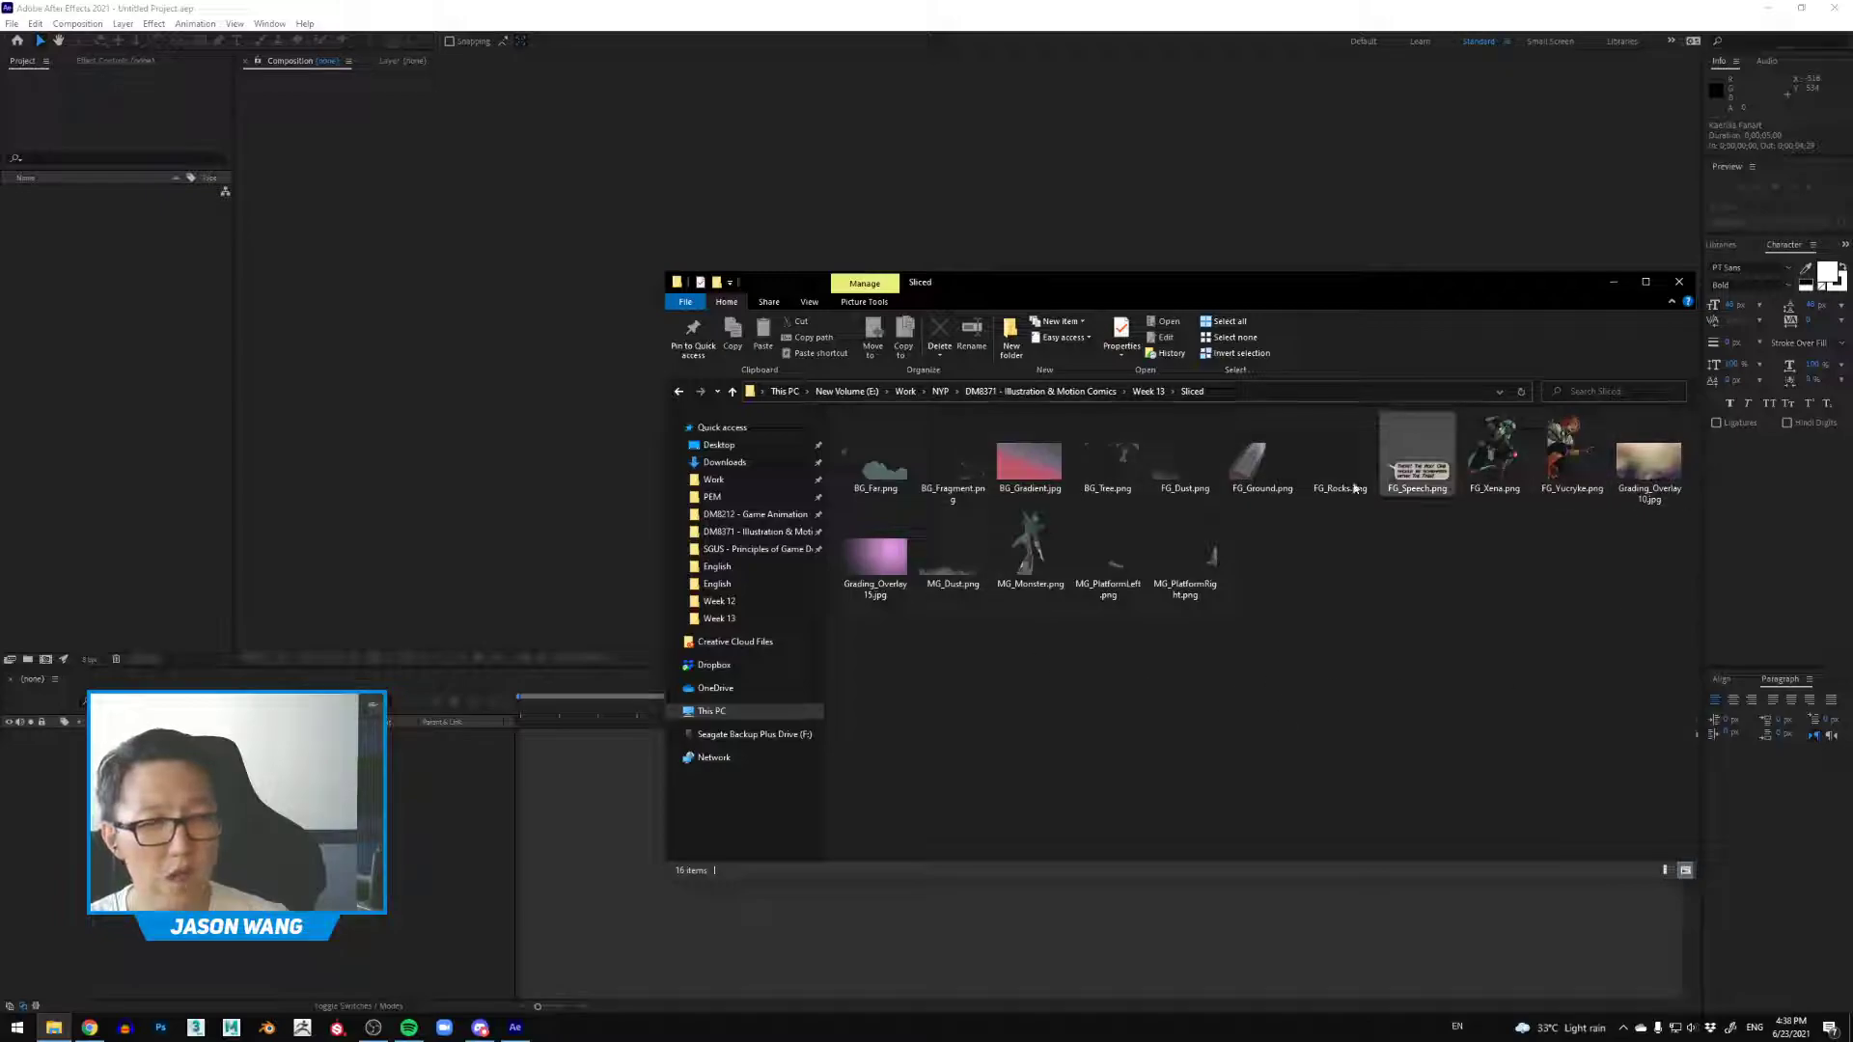
pyautogui.doubleClick(1573, 448)
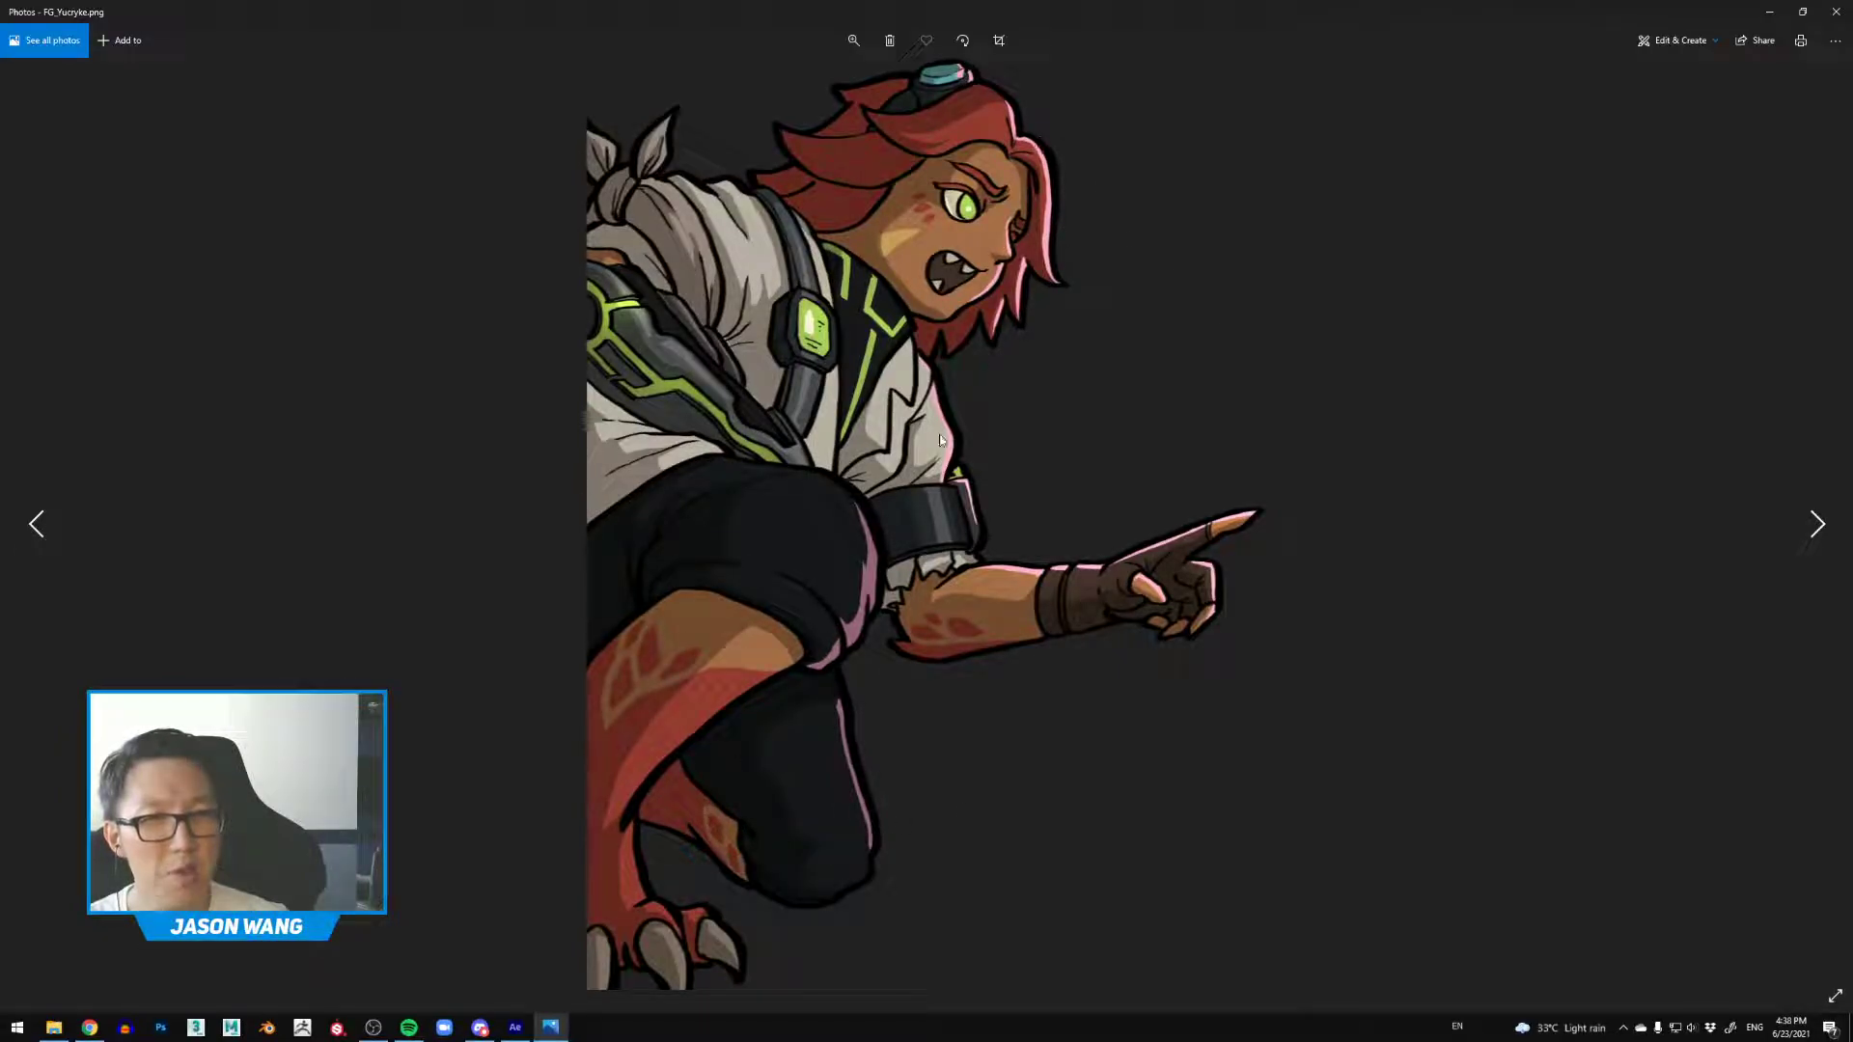
pyautogui.click(1836, 11)
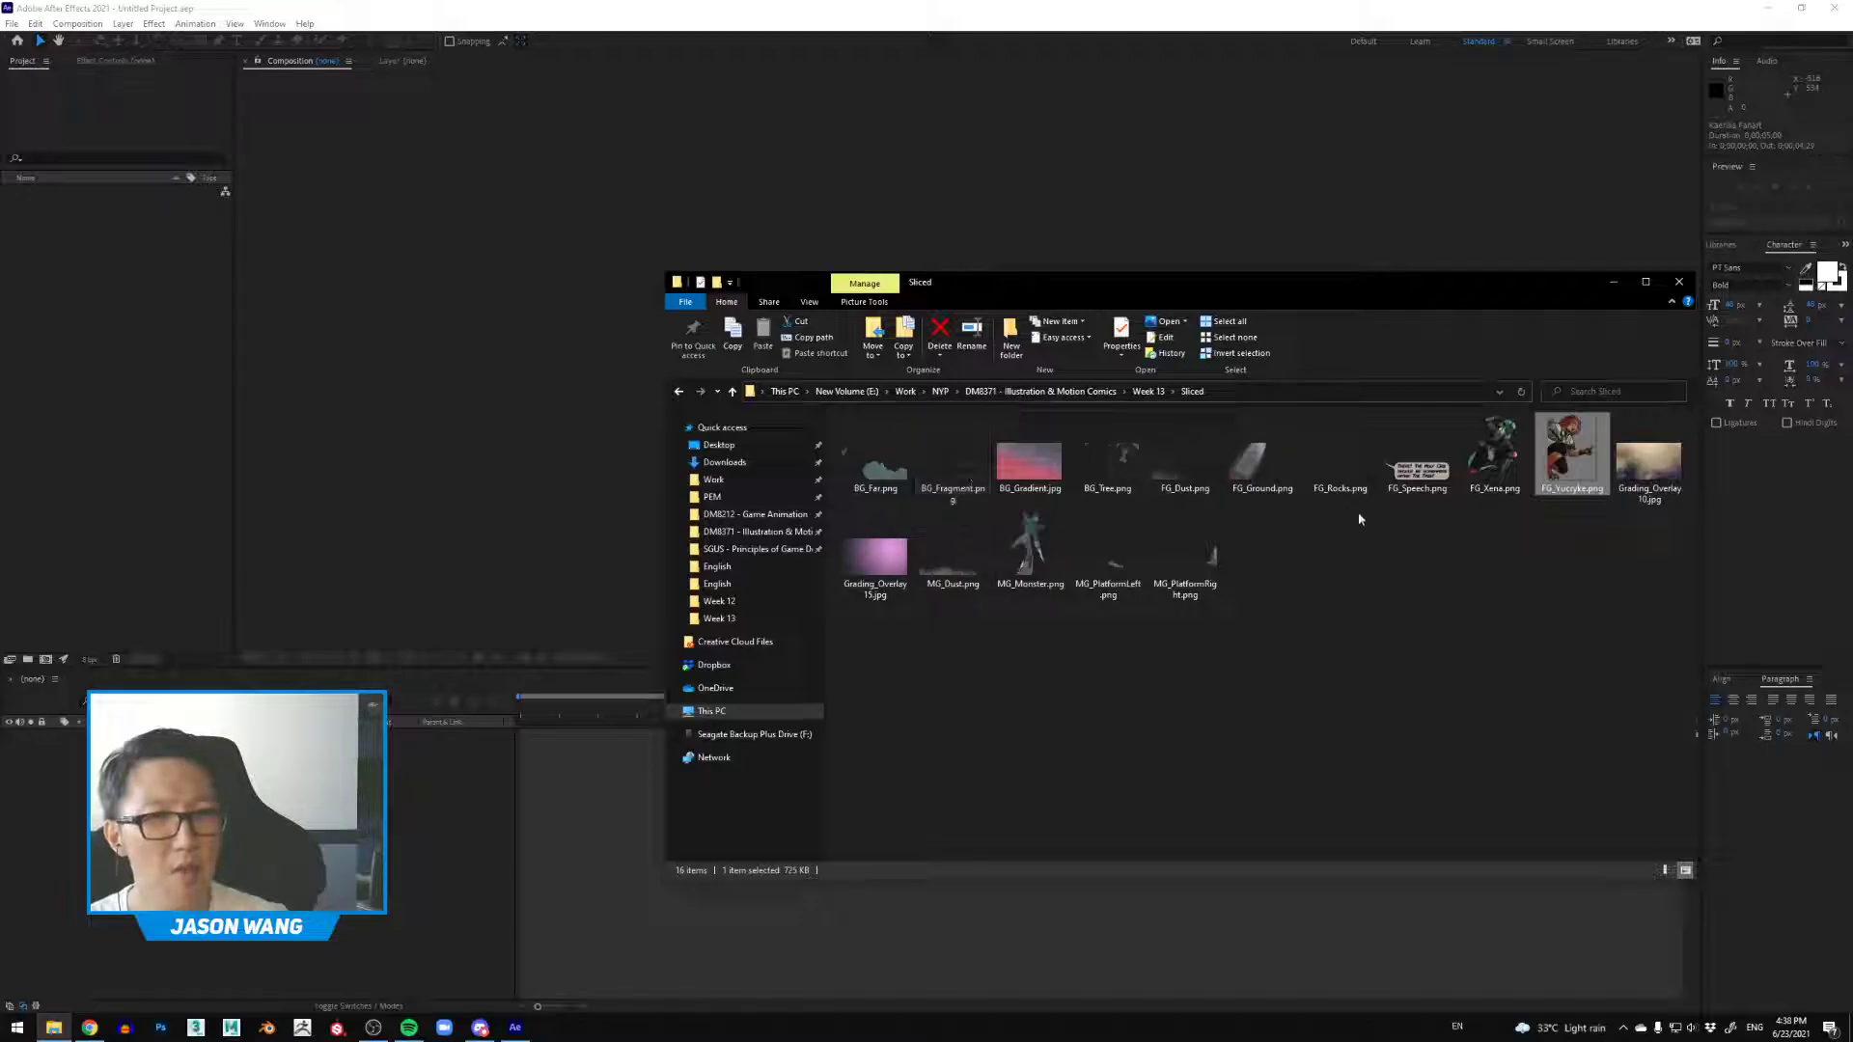
pyautogui.click(1257, 472)
pyautogui.doubleClick(1258, 473)
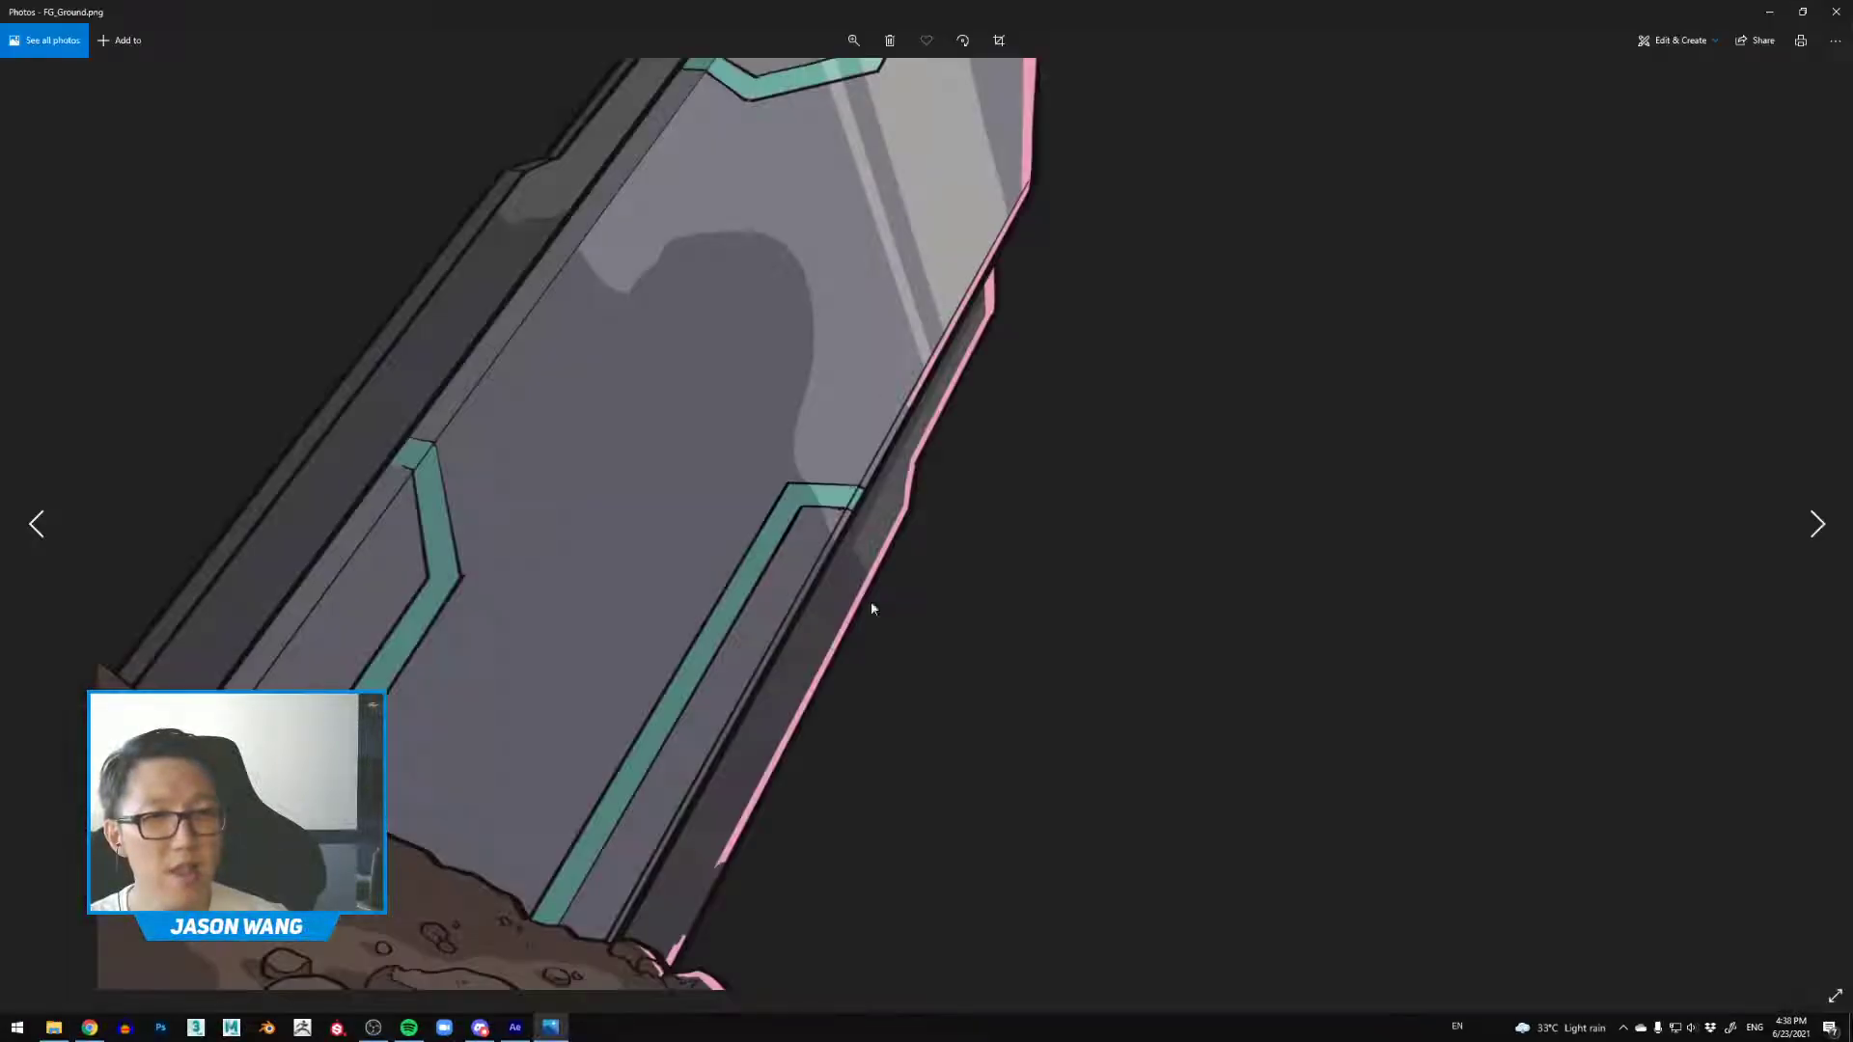
pyautogui.click(1835, 9)
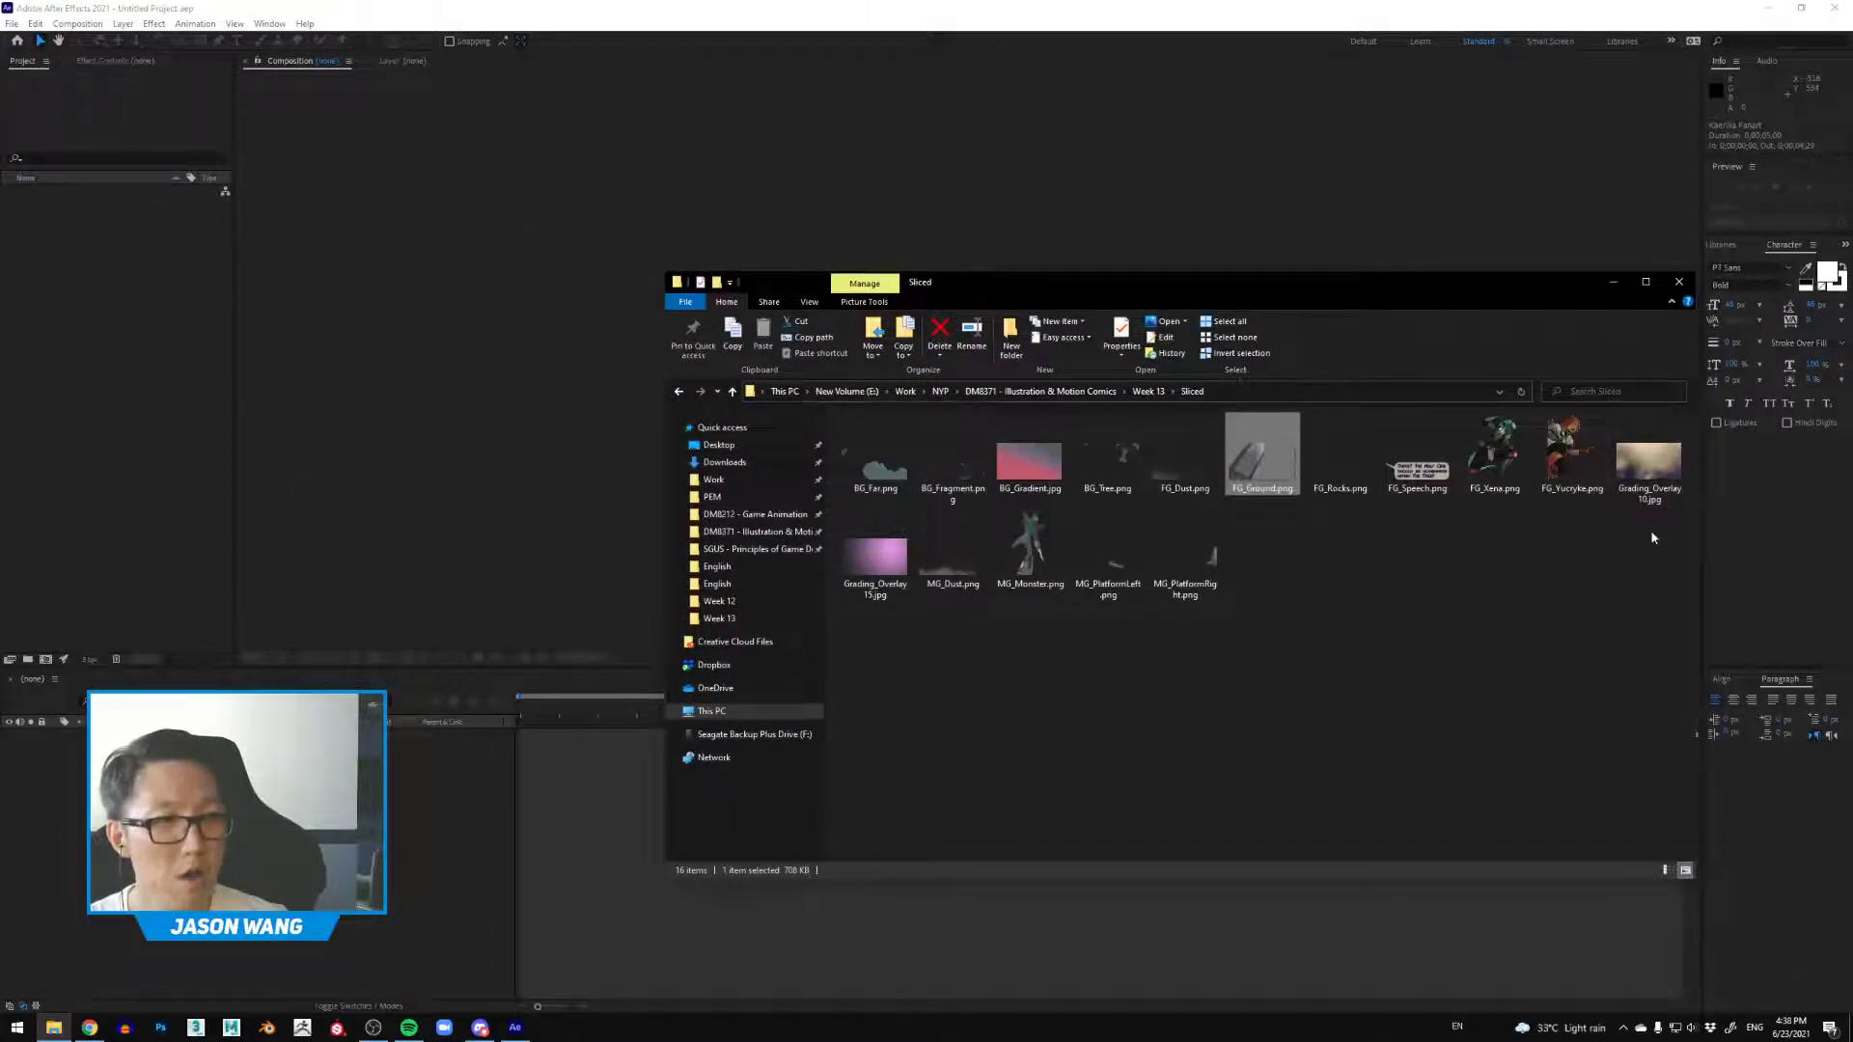
# Step: Import all image files from the Sliced folder into the After Effects project
pyautogui.moveTo(1653, 631); pyautogui.dragTo(830, 415)
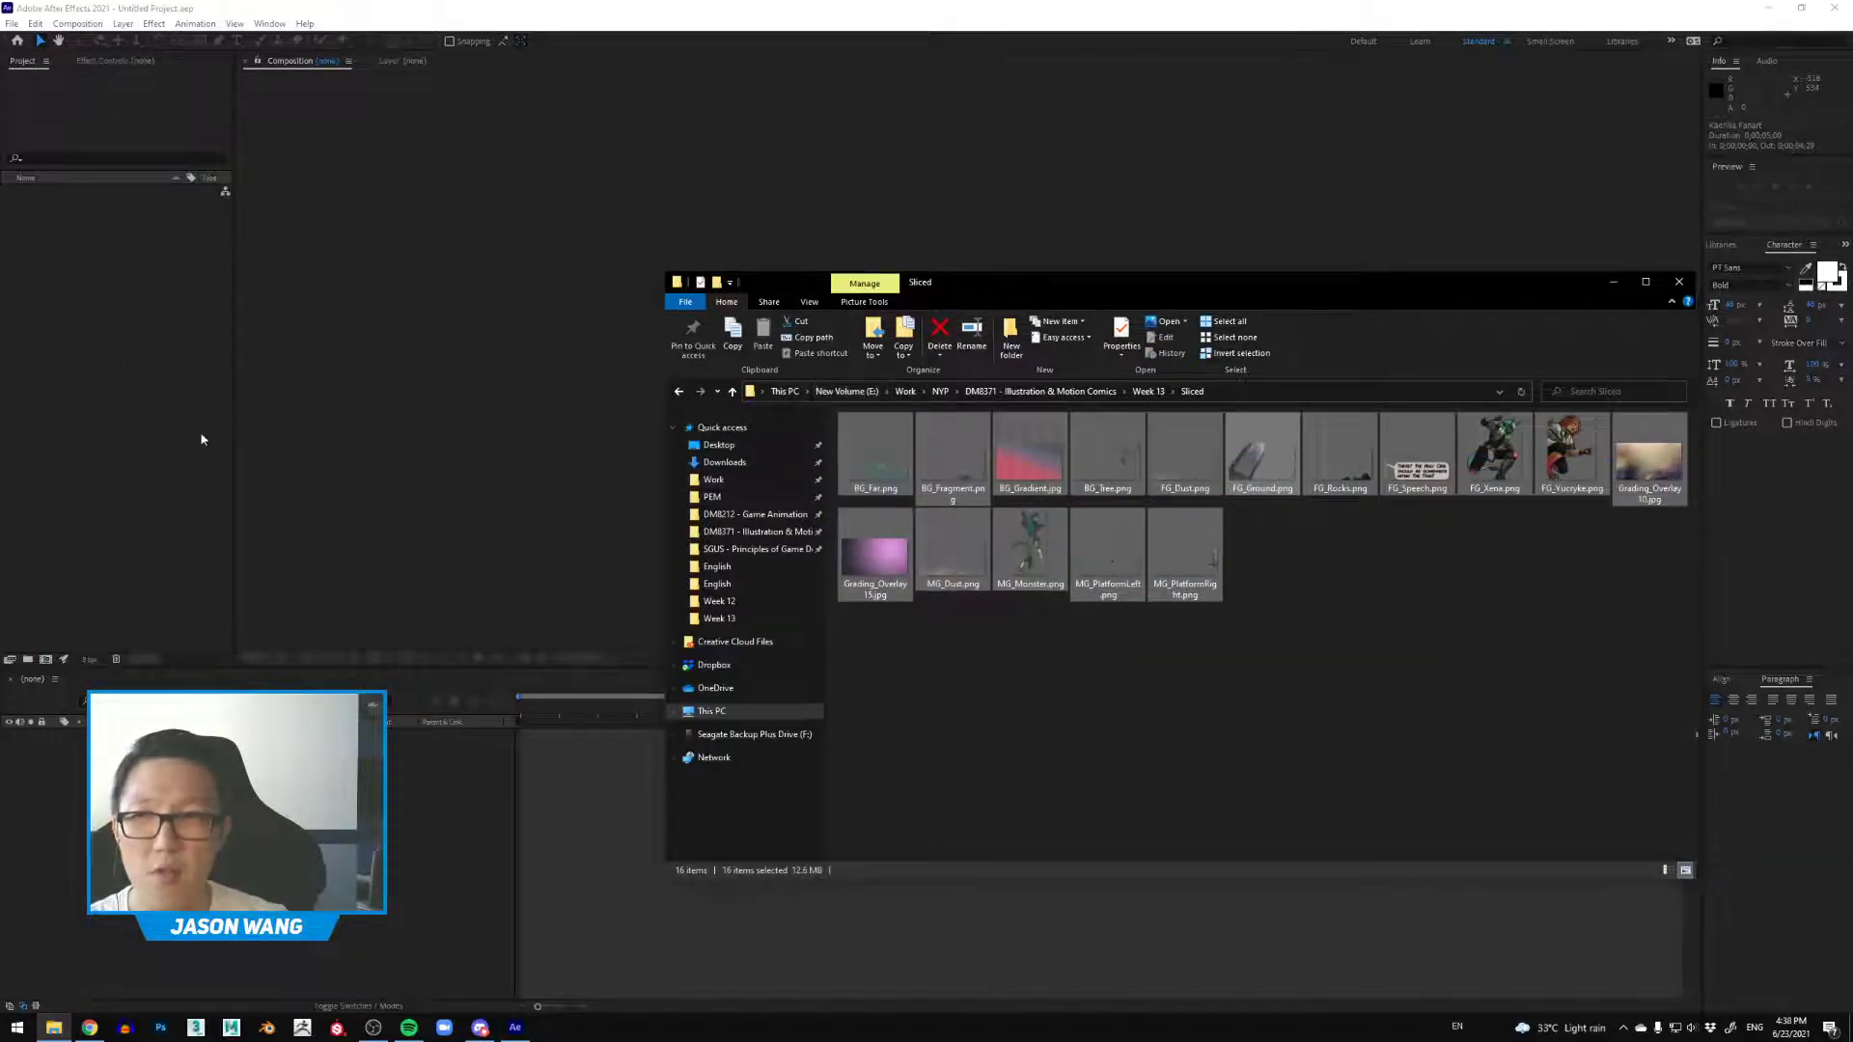
pyautogui.click(415, 196)
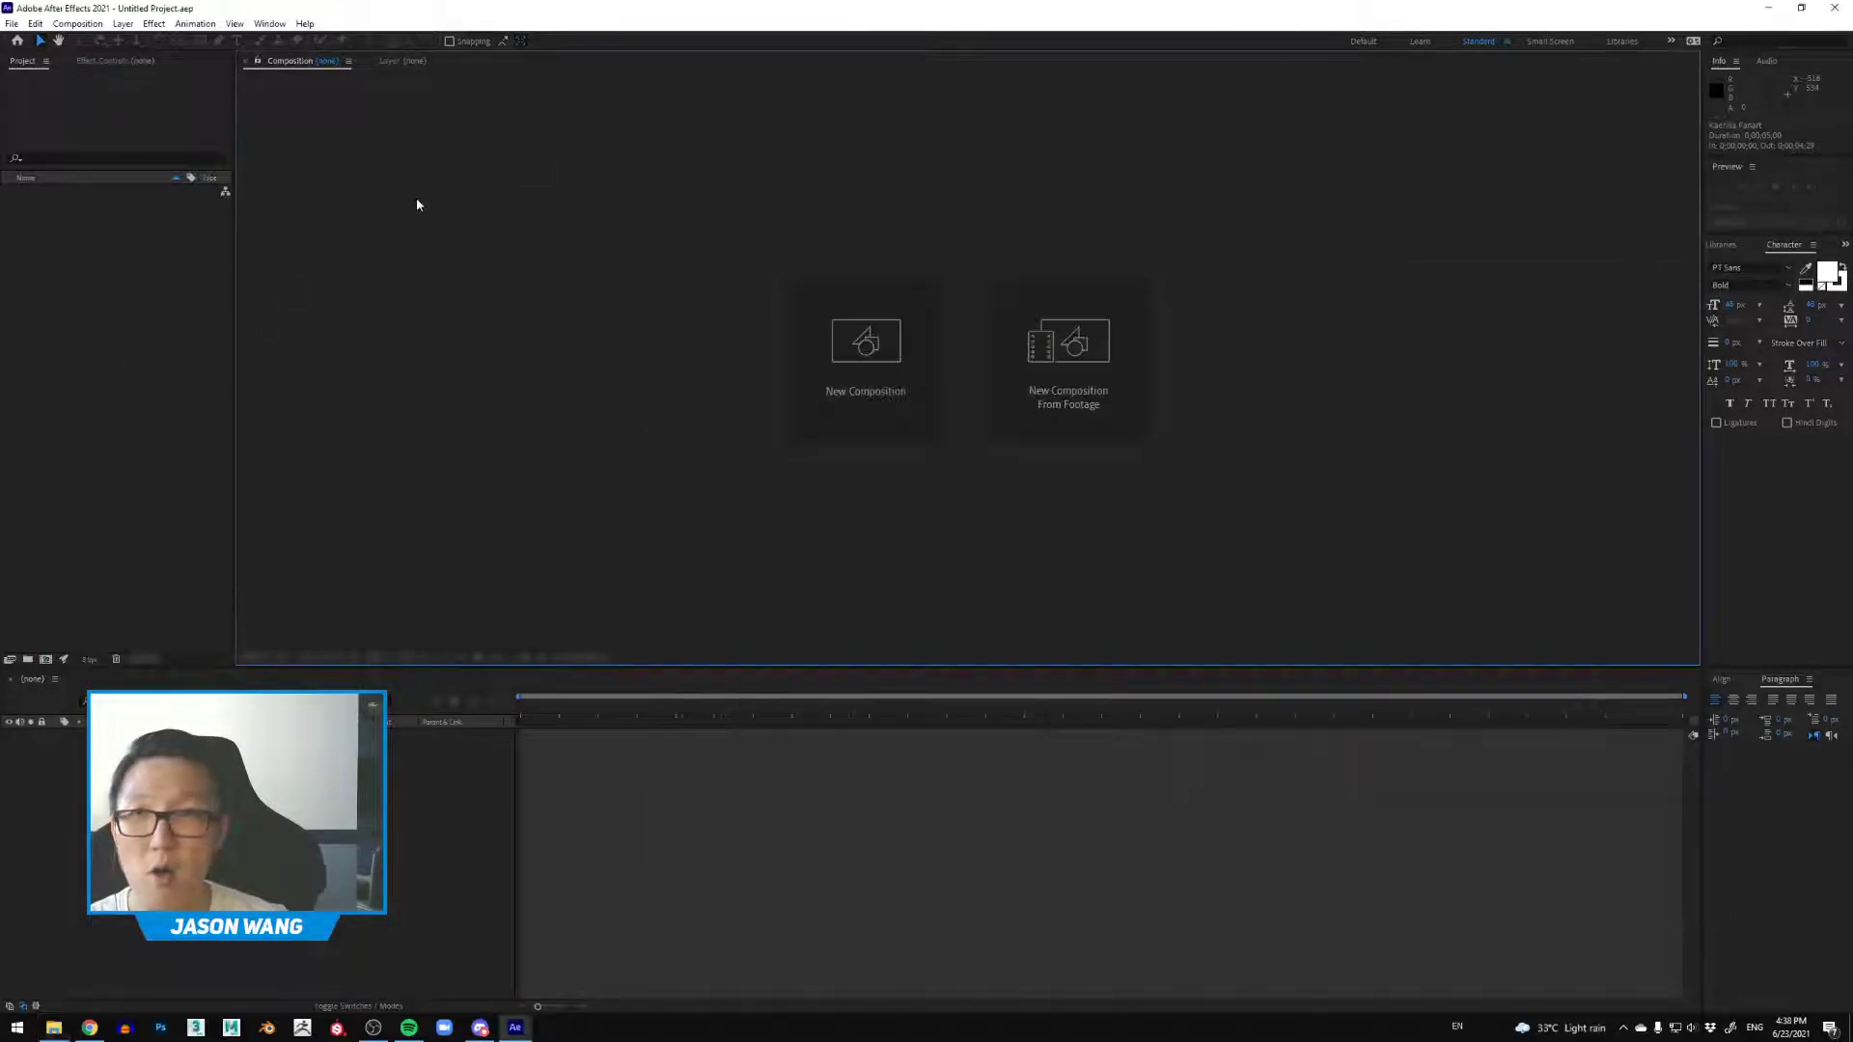
pyautogui.click(12, 23)
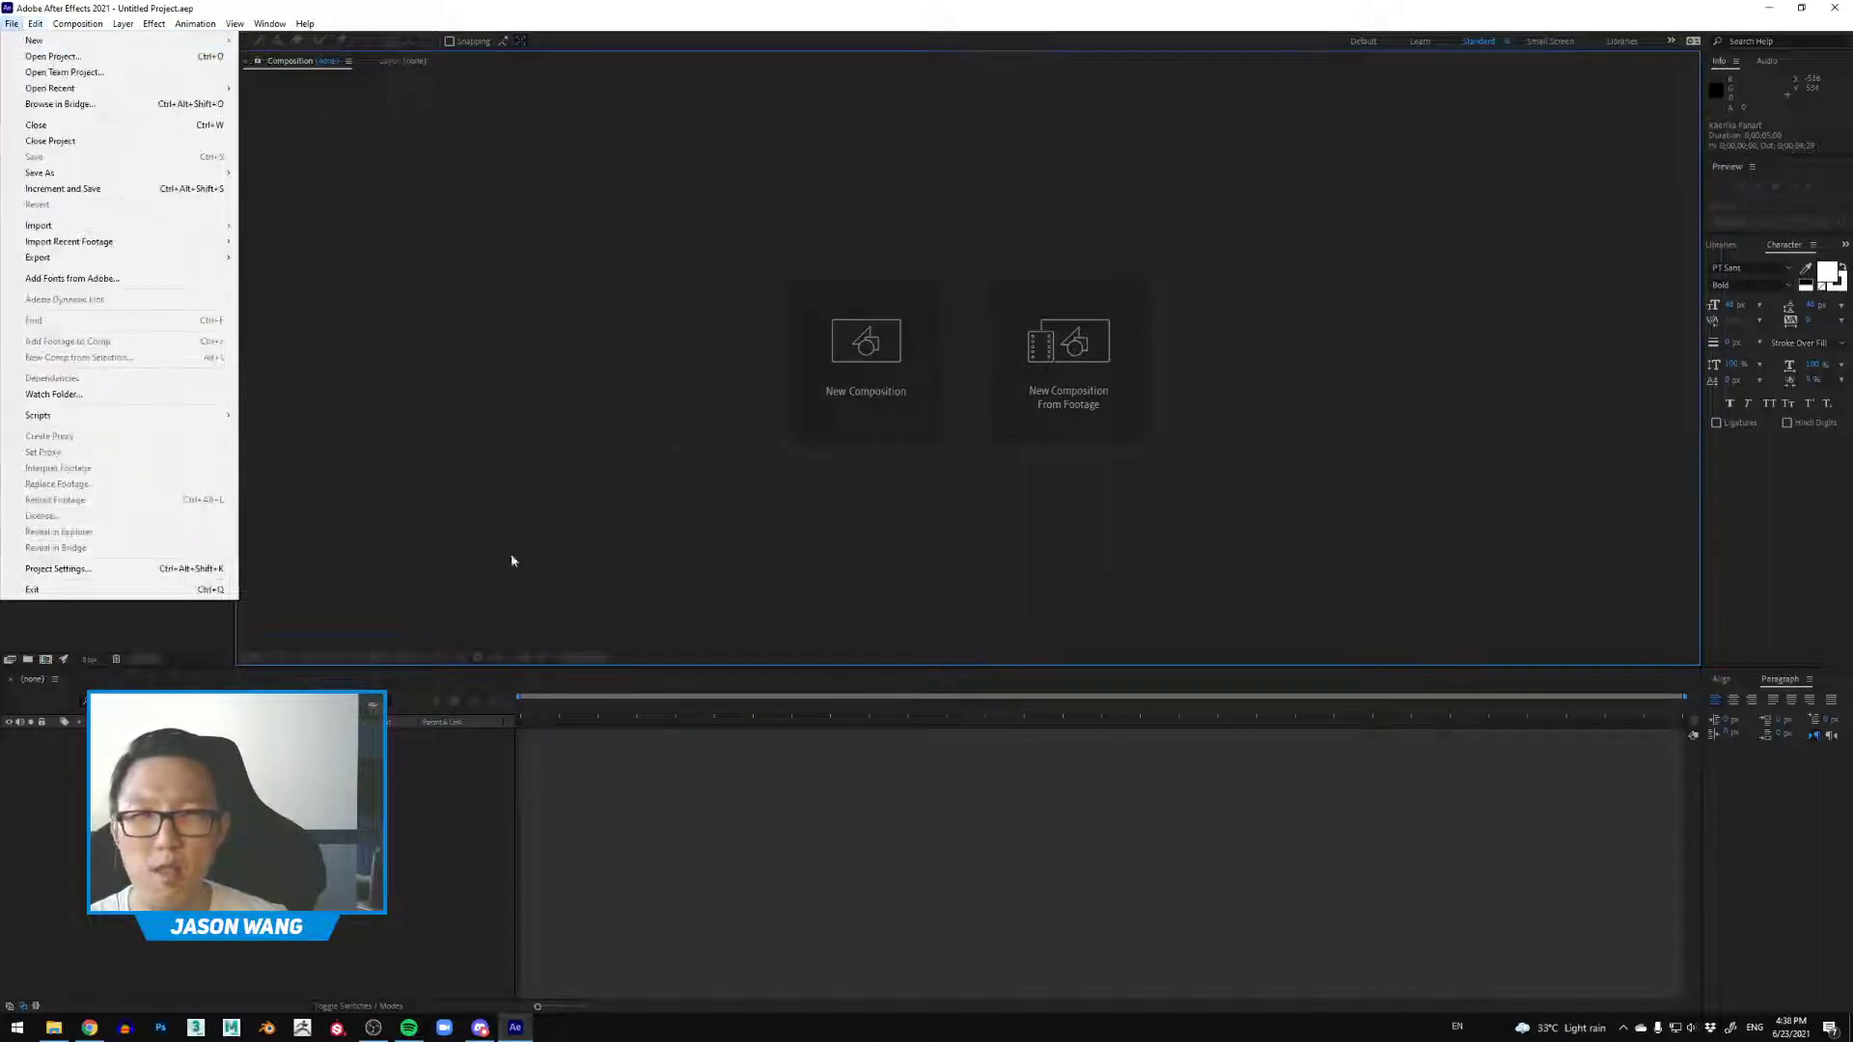
pyautogui.click(838, 19)
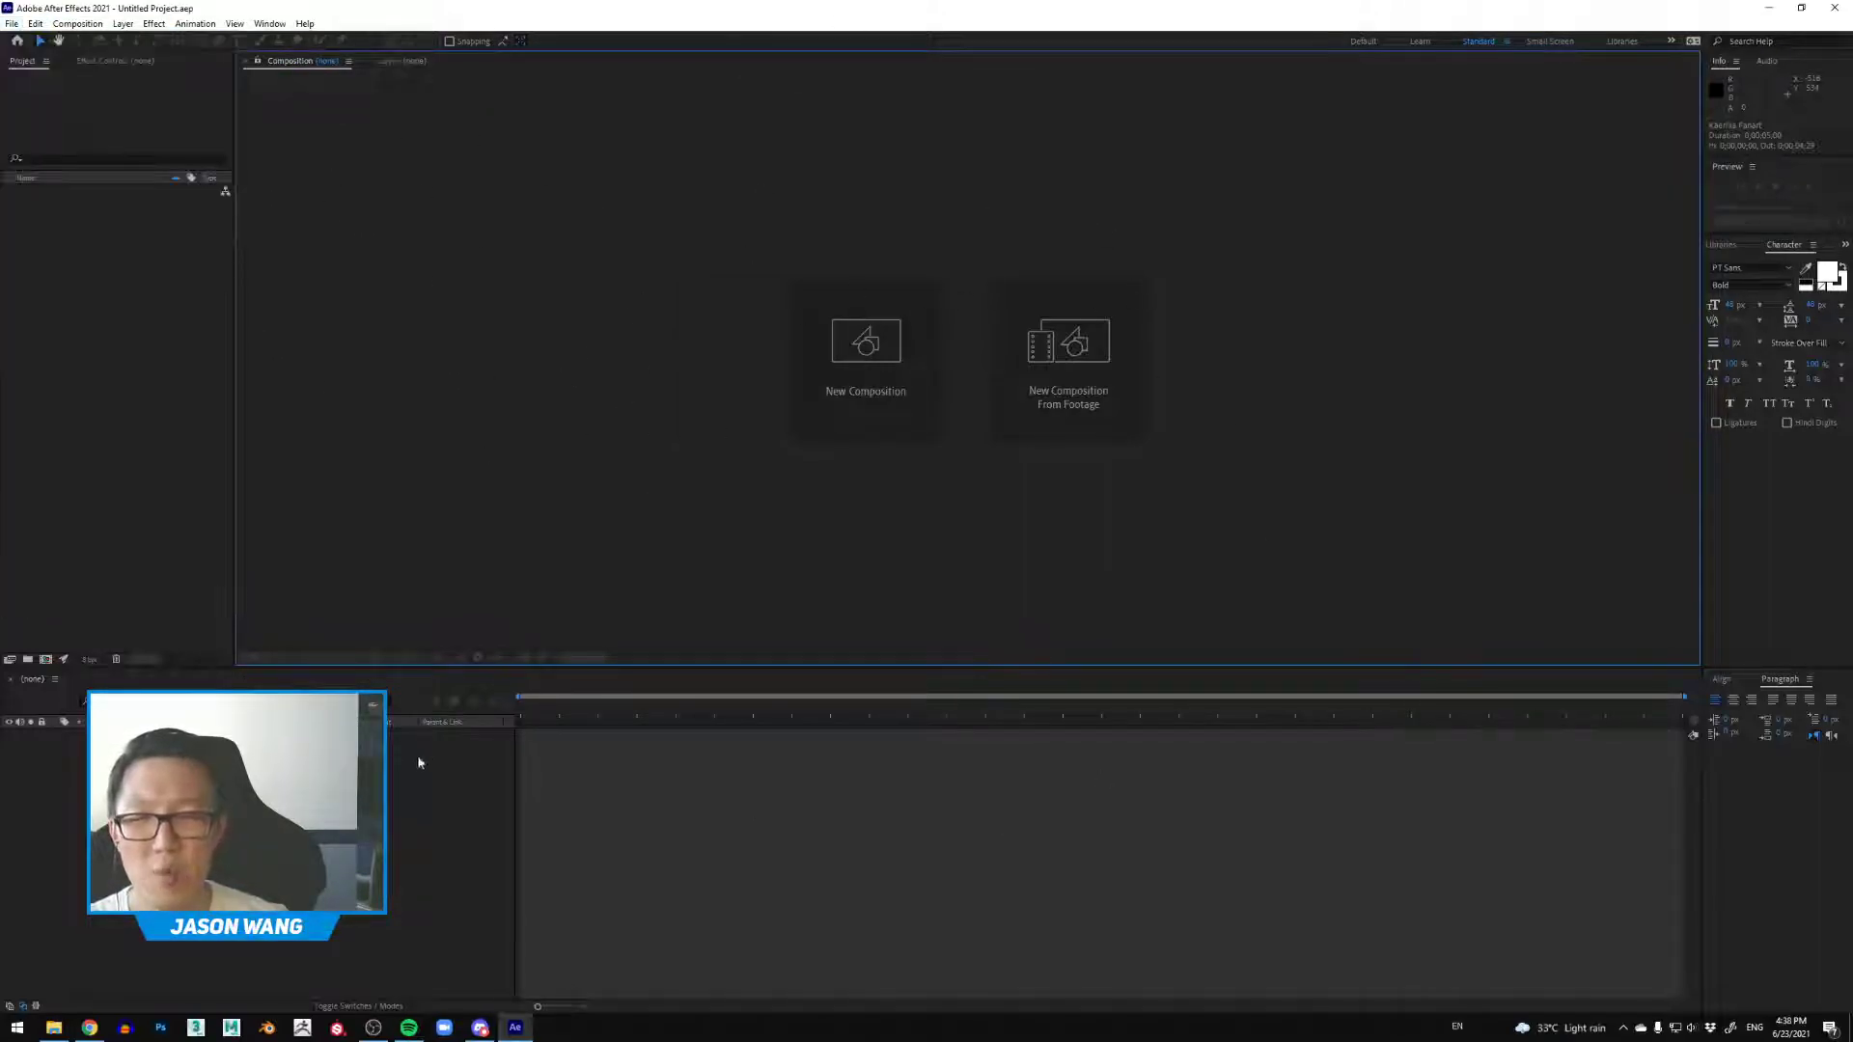
pyautogui.click(57, 1024)
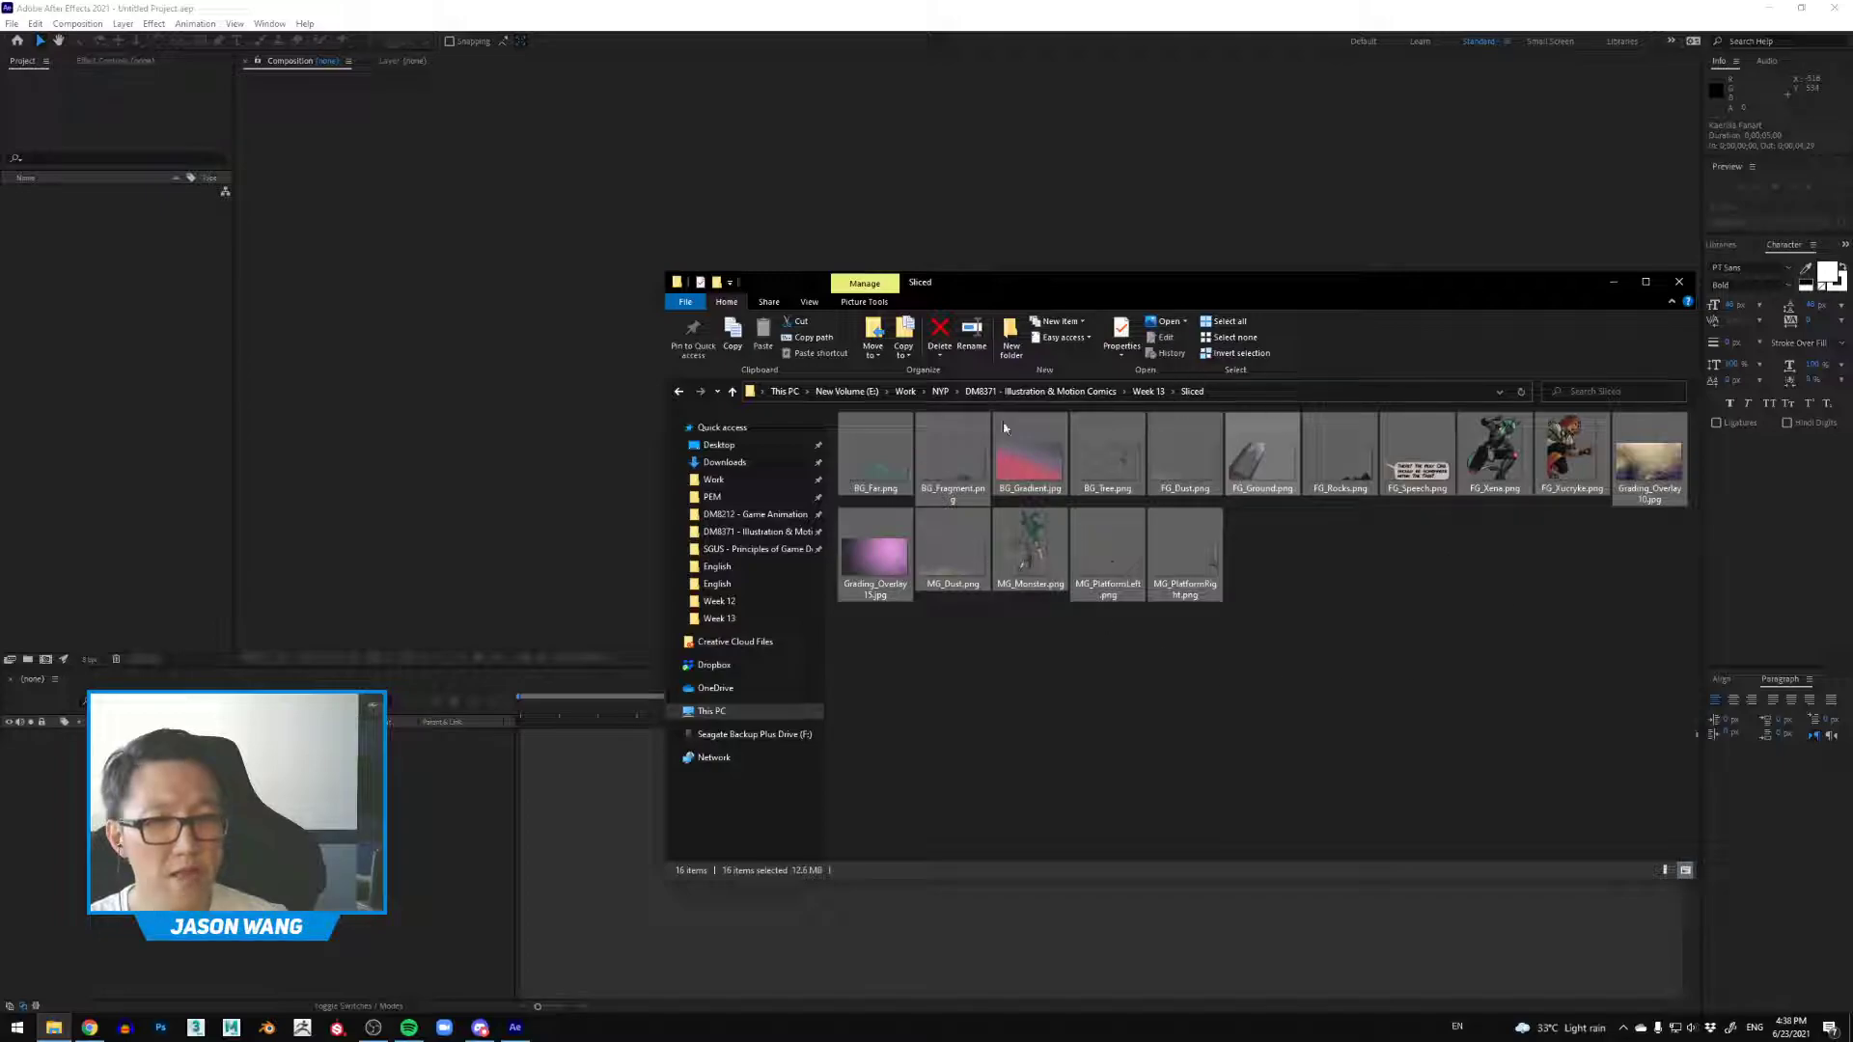
pyautogui.moveTo(855, 502); pyautogui.dragTo(895, 479)
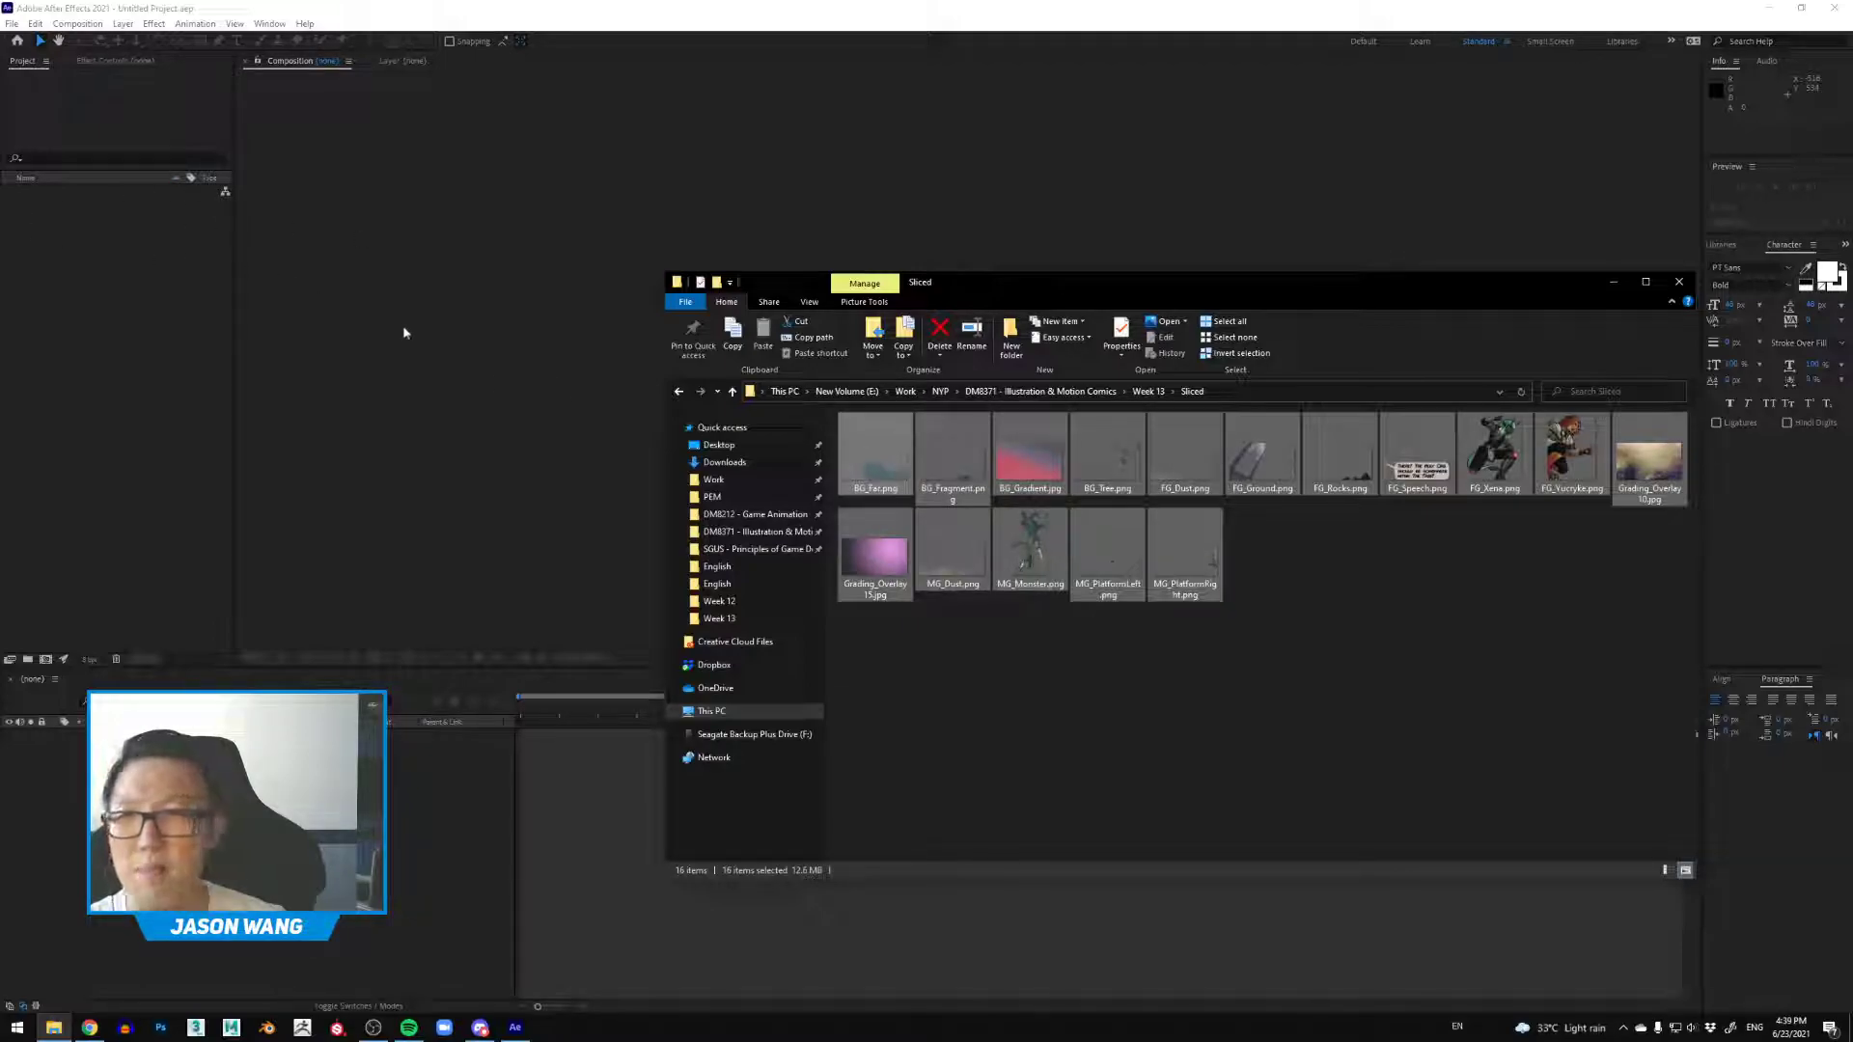
pyautogui.moveTo(876, 475); pyautogui.dragTo(135, 275)
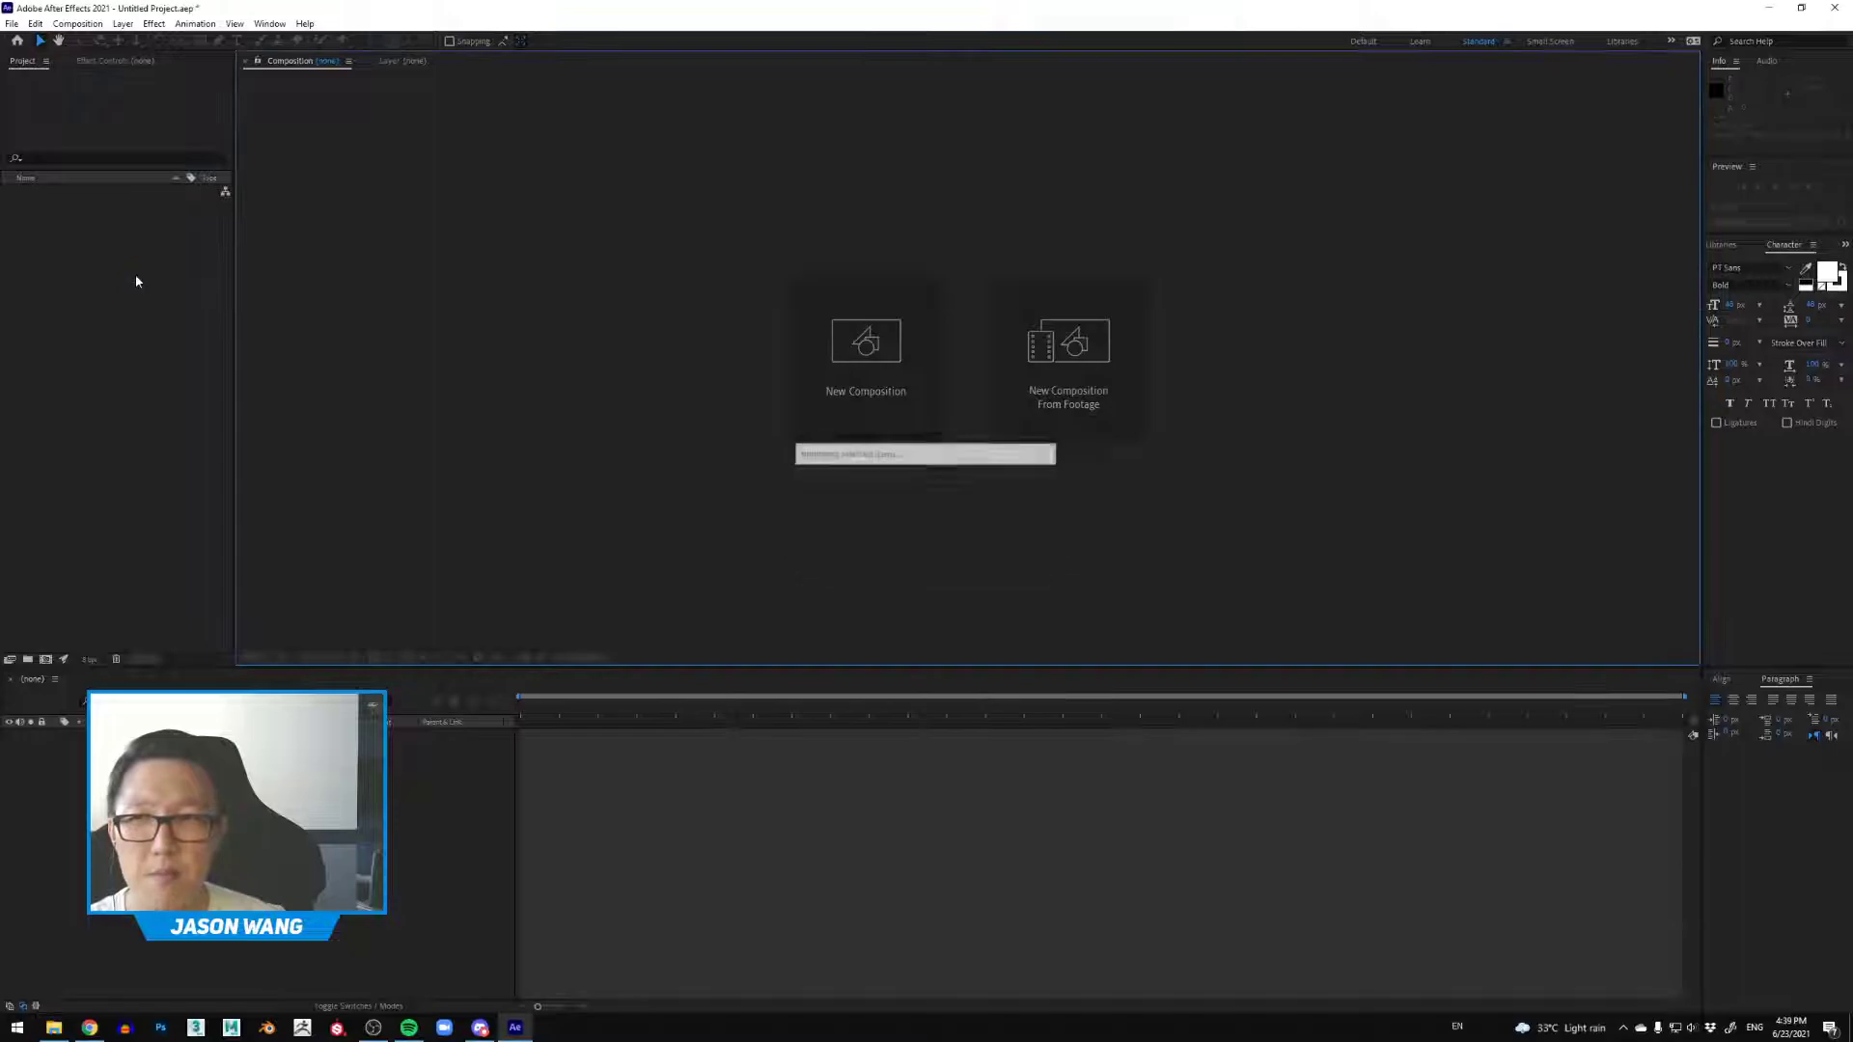
# Step: Check the thumbnails of several imported background and foreground images in the project, including BG_Tree.png and FG_Rocks.png
pyautogui.click(73, 191)
pyautogui.click(77, 205)
pyautogui.click(82, 219)
pyautogui.click(80, 232)
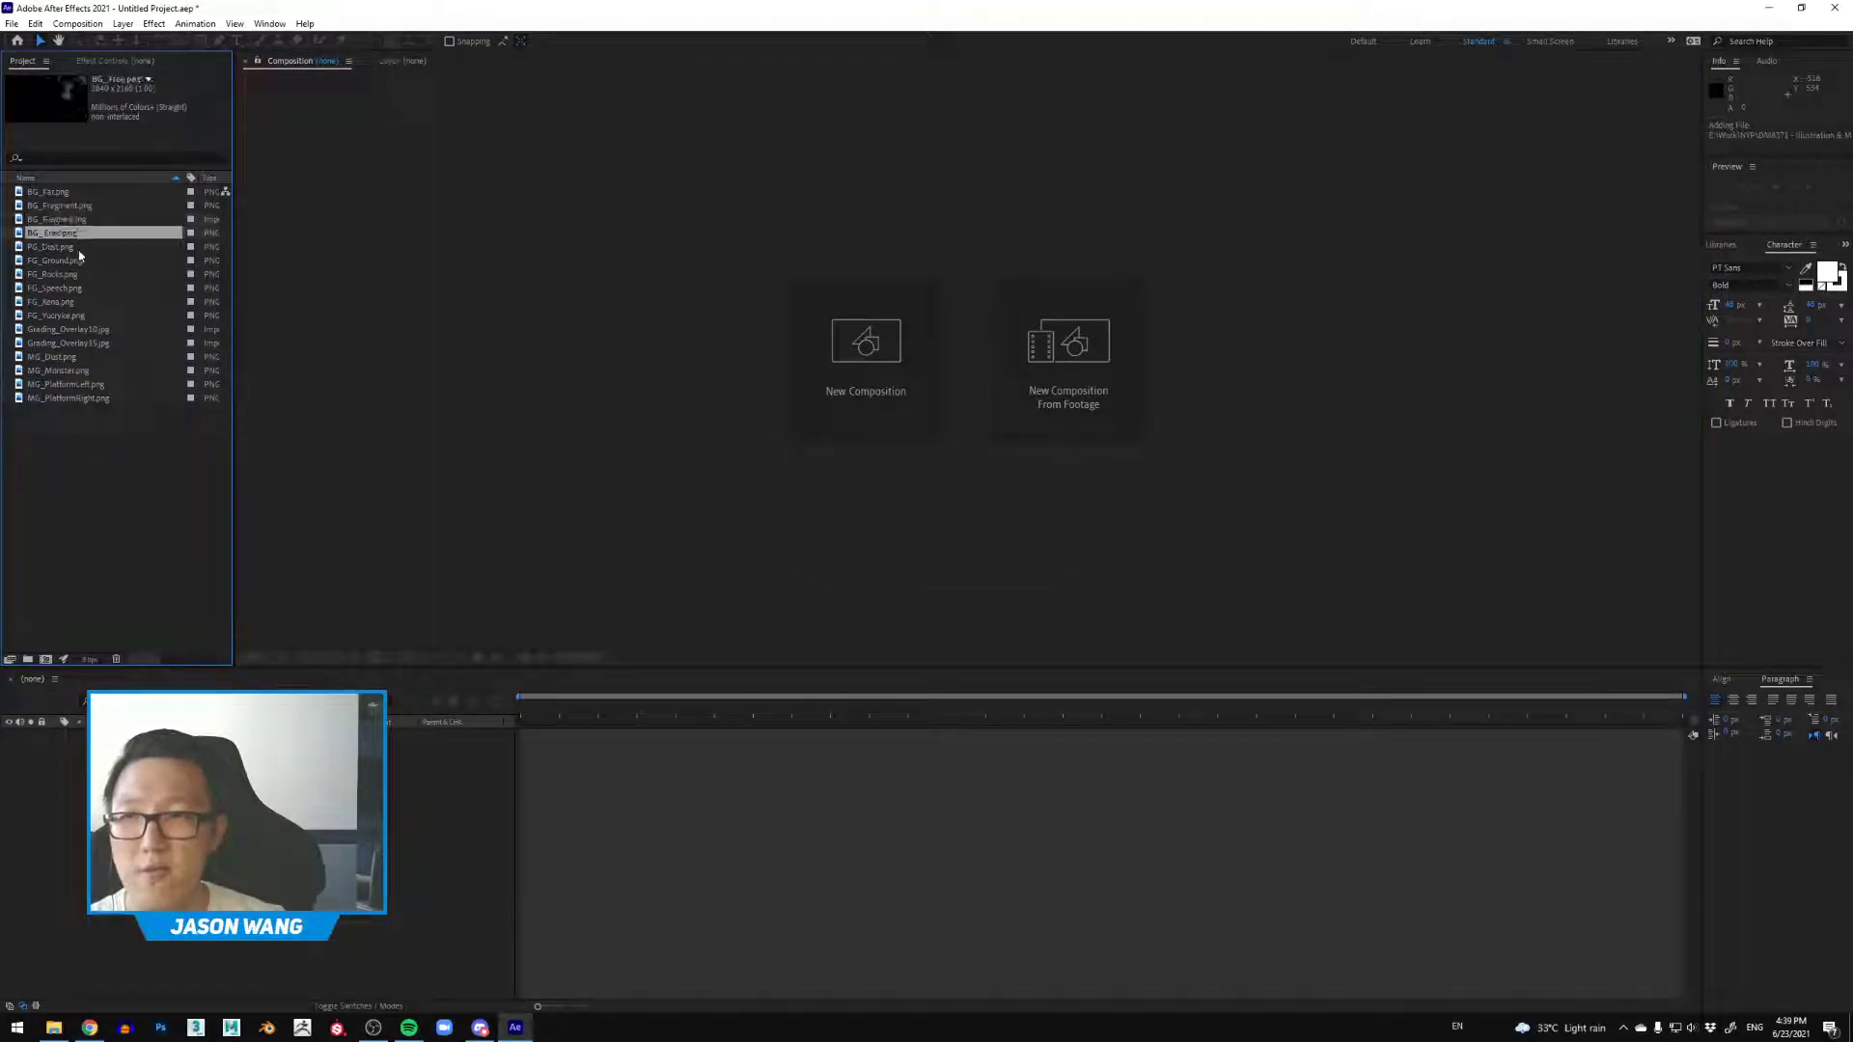
pyautogui.click(79, 248)
pyautogui.click(80, 275)
pyautogui.click(112, 537)
# Step: View the reference image Kaerilia Fanart_Small.jpg from the Week 13 folder and import it into the project
pyautogui.click(55, 1032)
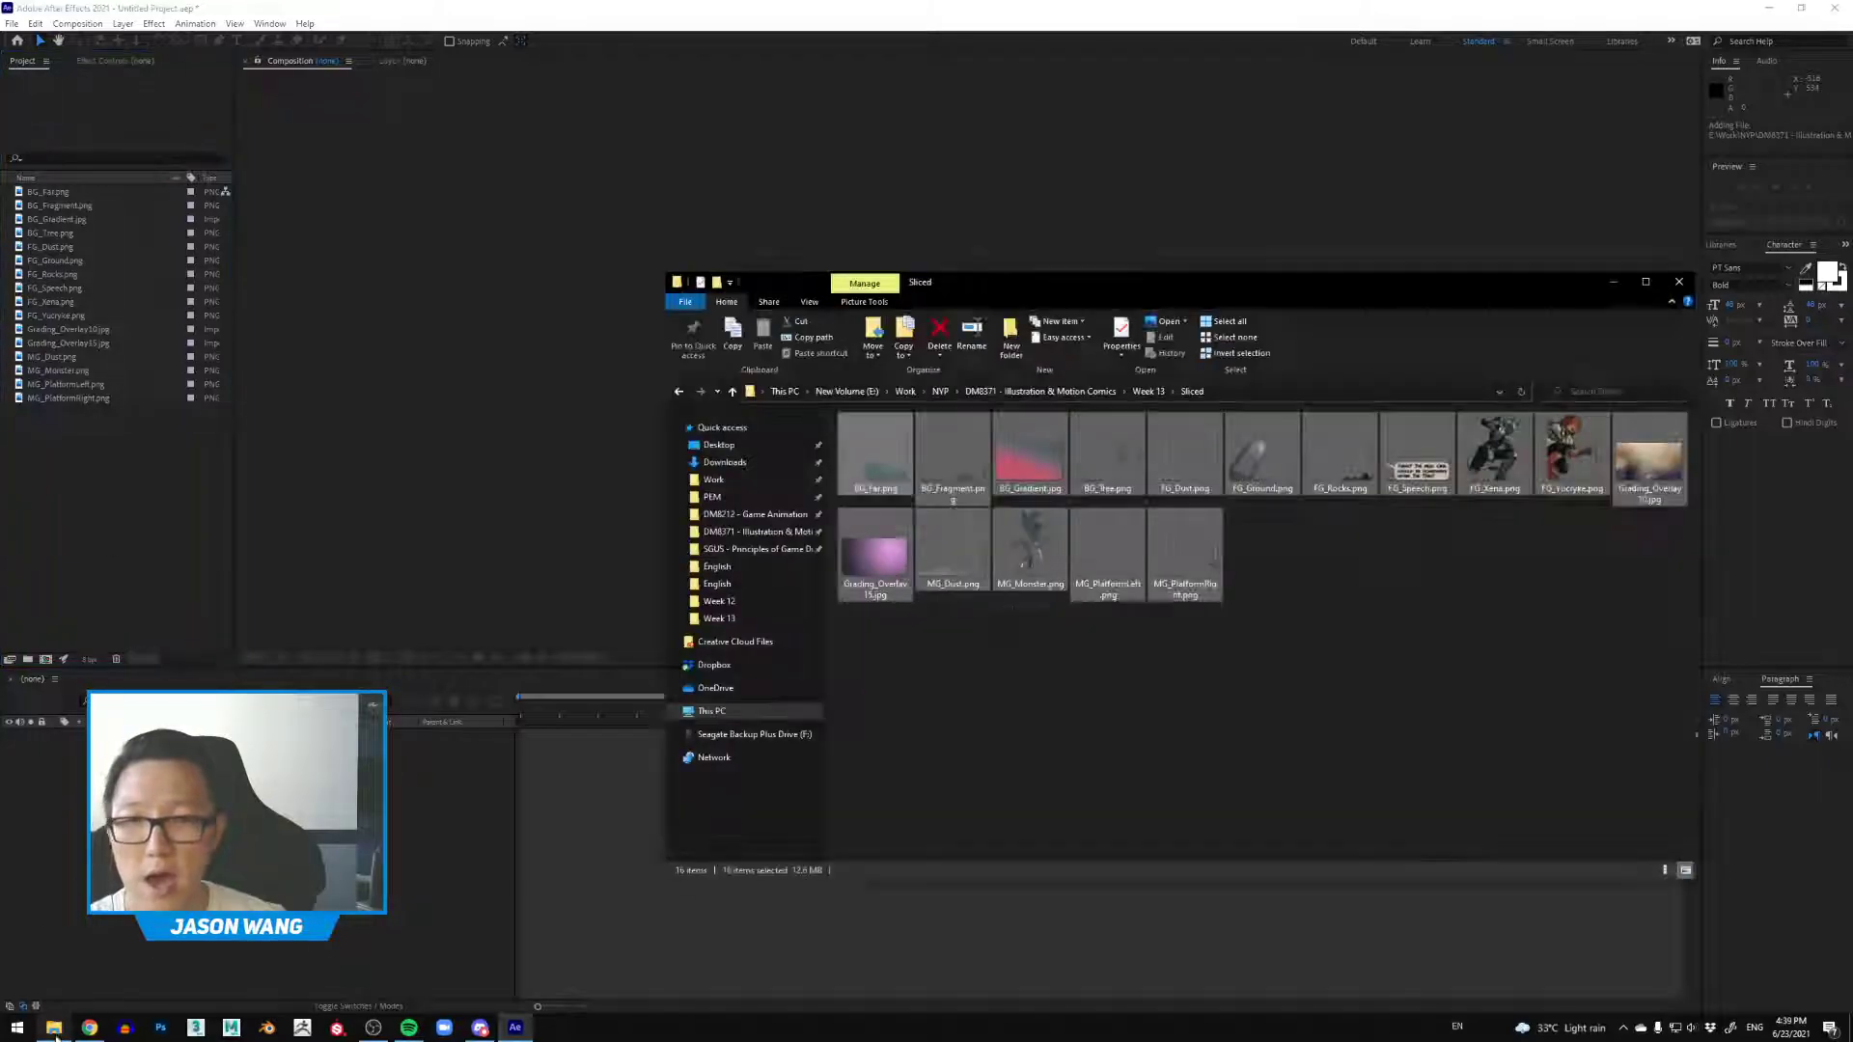
pyautogui.click(1288, 731)
pyautogui.click(681, 391)
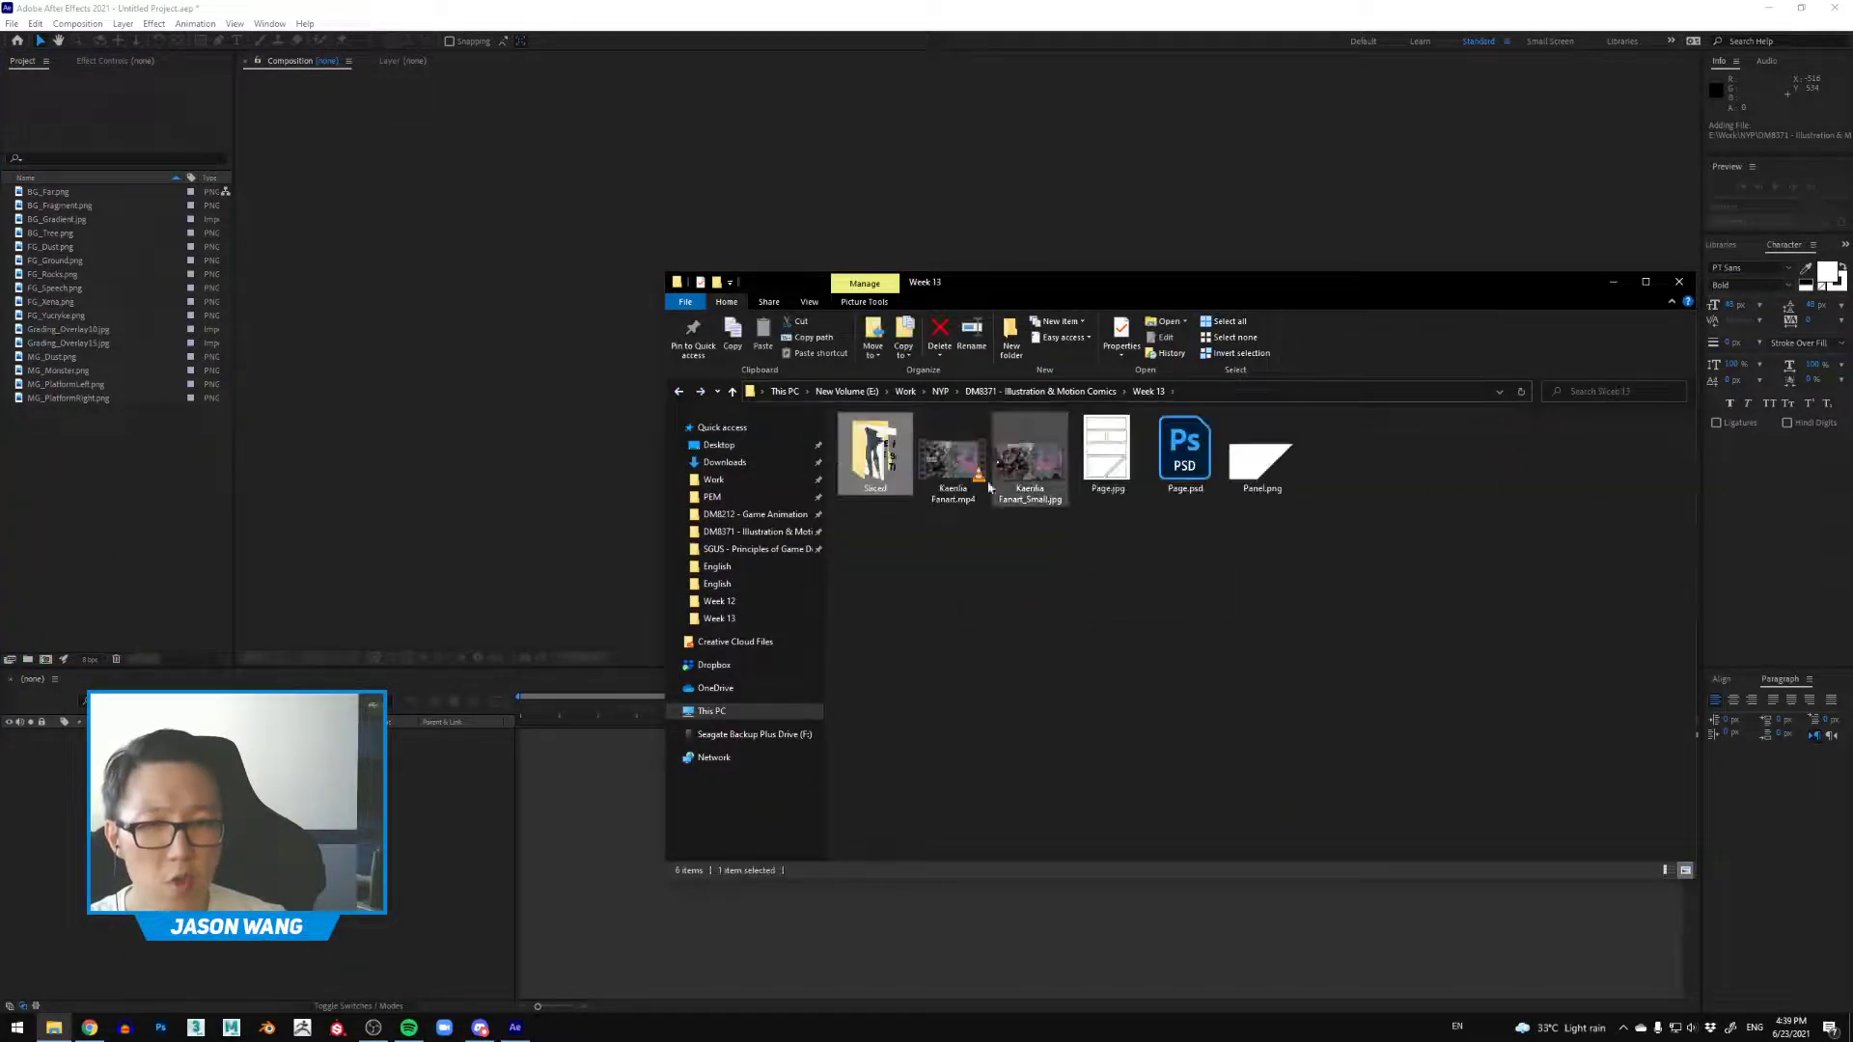
pyautogui.click(1046, 500)
pyautogui.doubleClick(1033, 491)
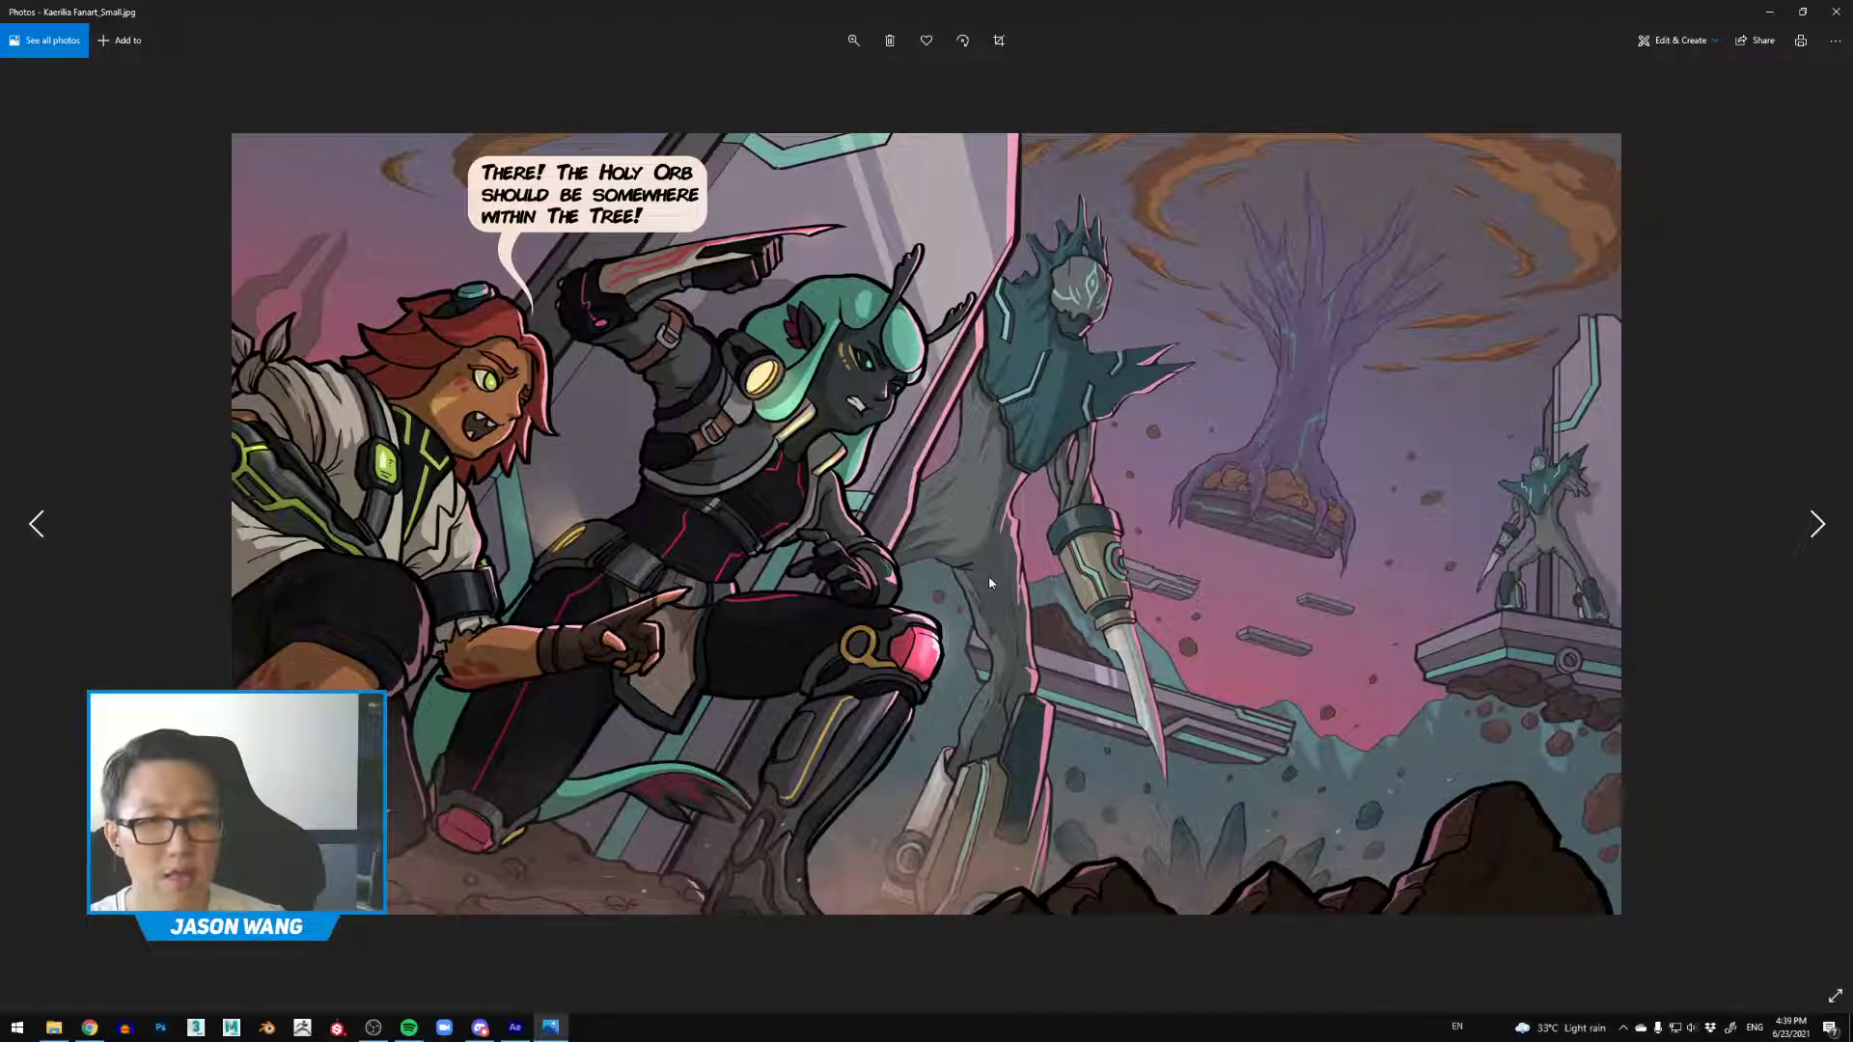
pyautogui.click(1835, 11)
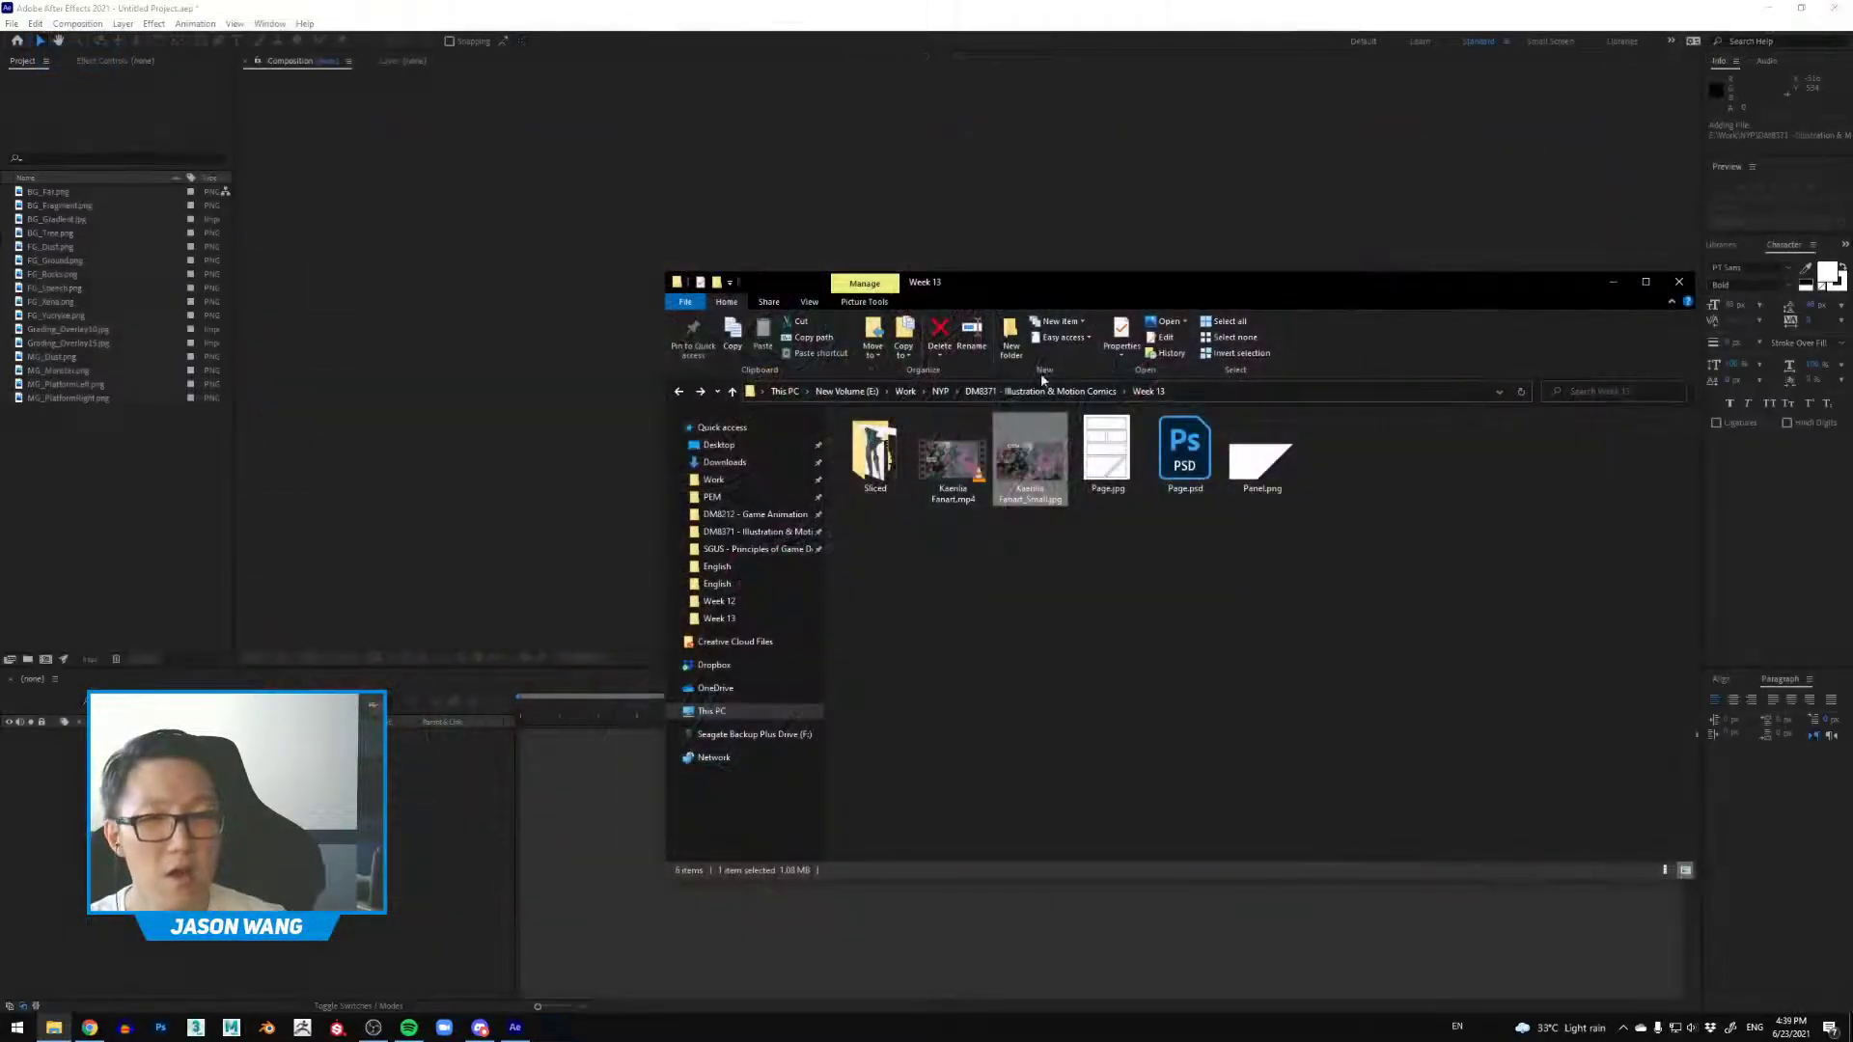
pyautogui.moveTo(1047, 481); pyautogui.dragTo(51, 489)
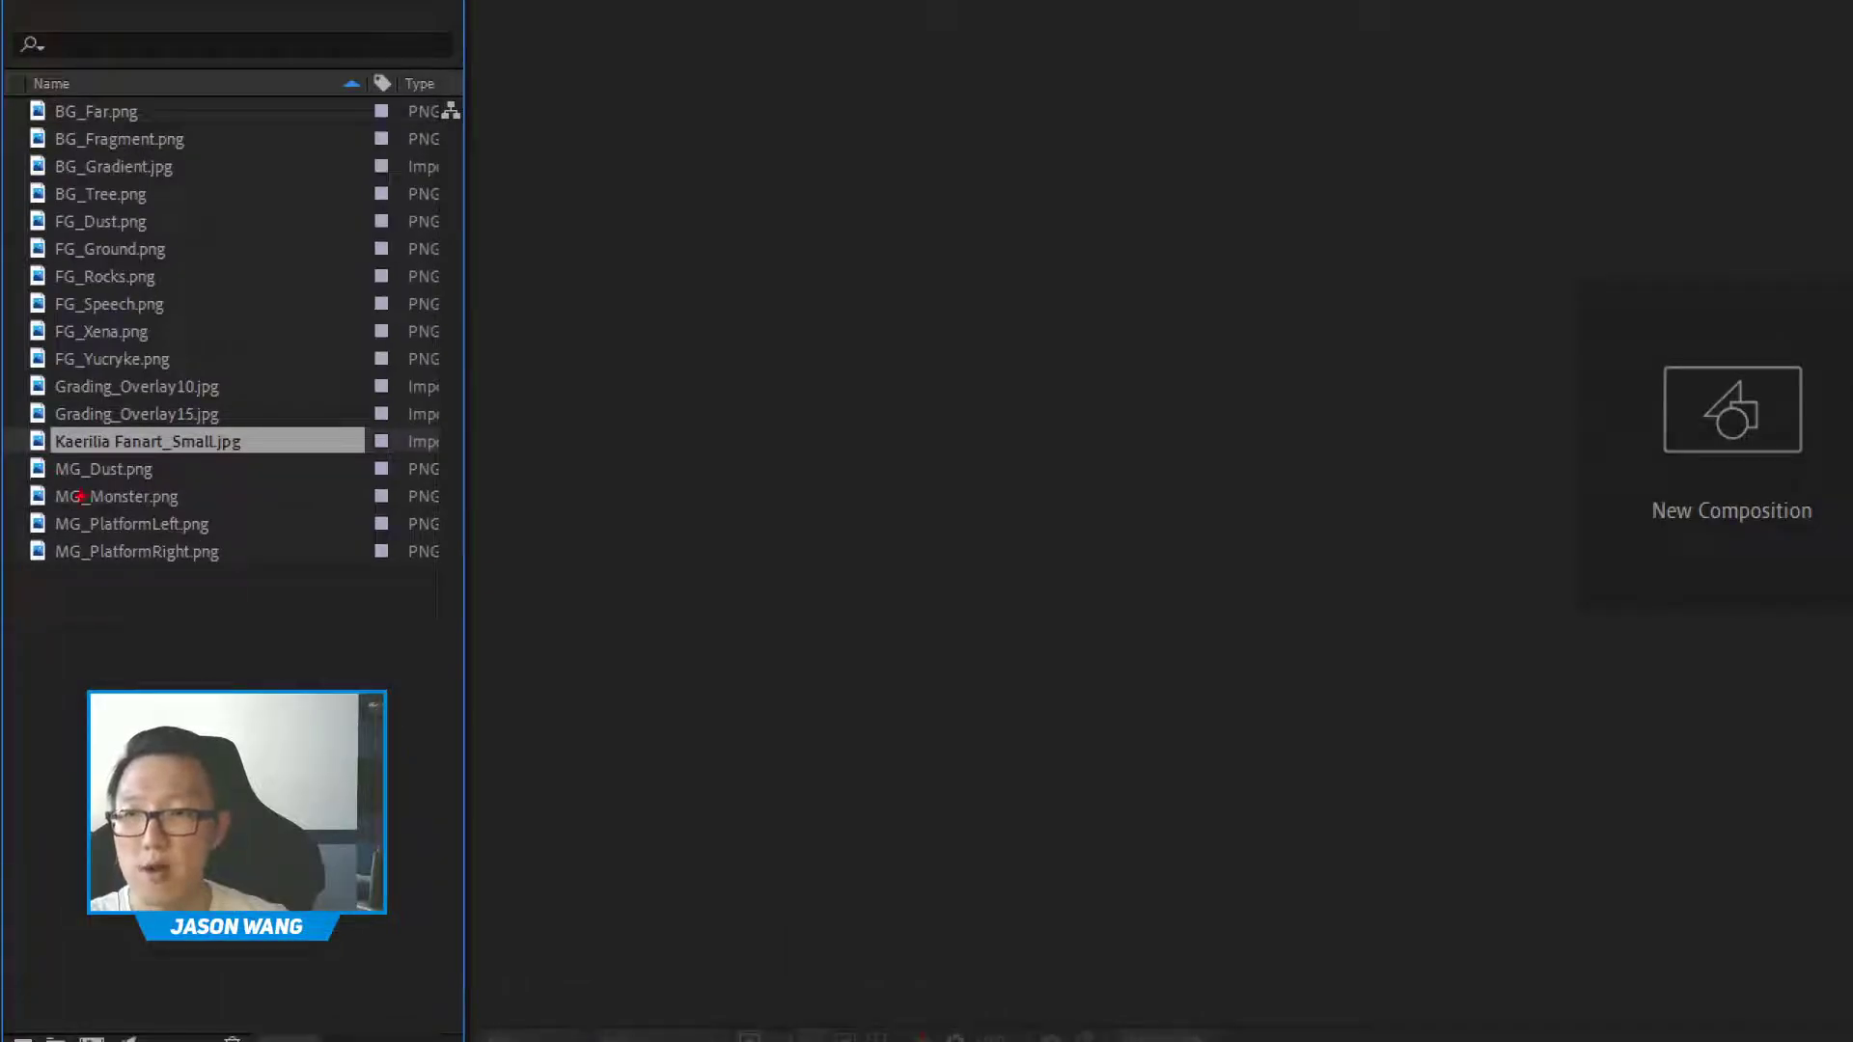
# Step: Create a composition from Kaerilia Fanart_Small.jpg and change its view layout to 1 View
pyautogui.moveTo(49, 452); pyautogui.dragTo(254, 460)
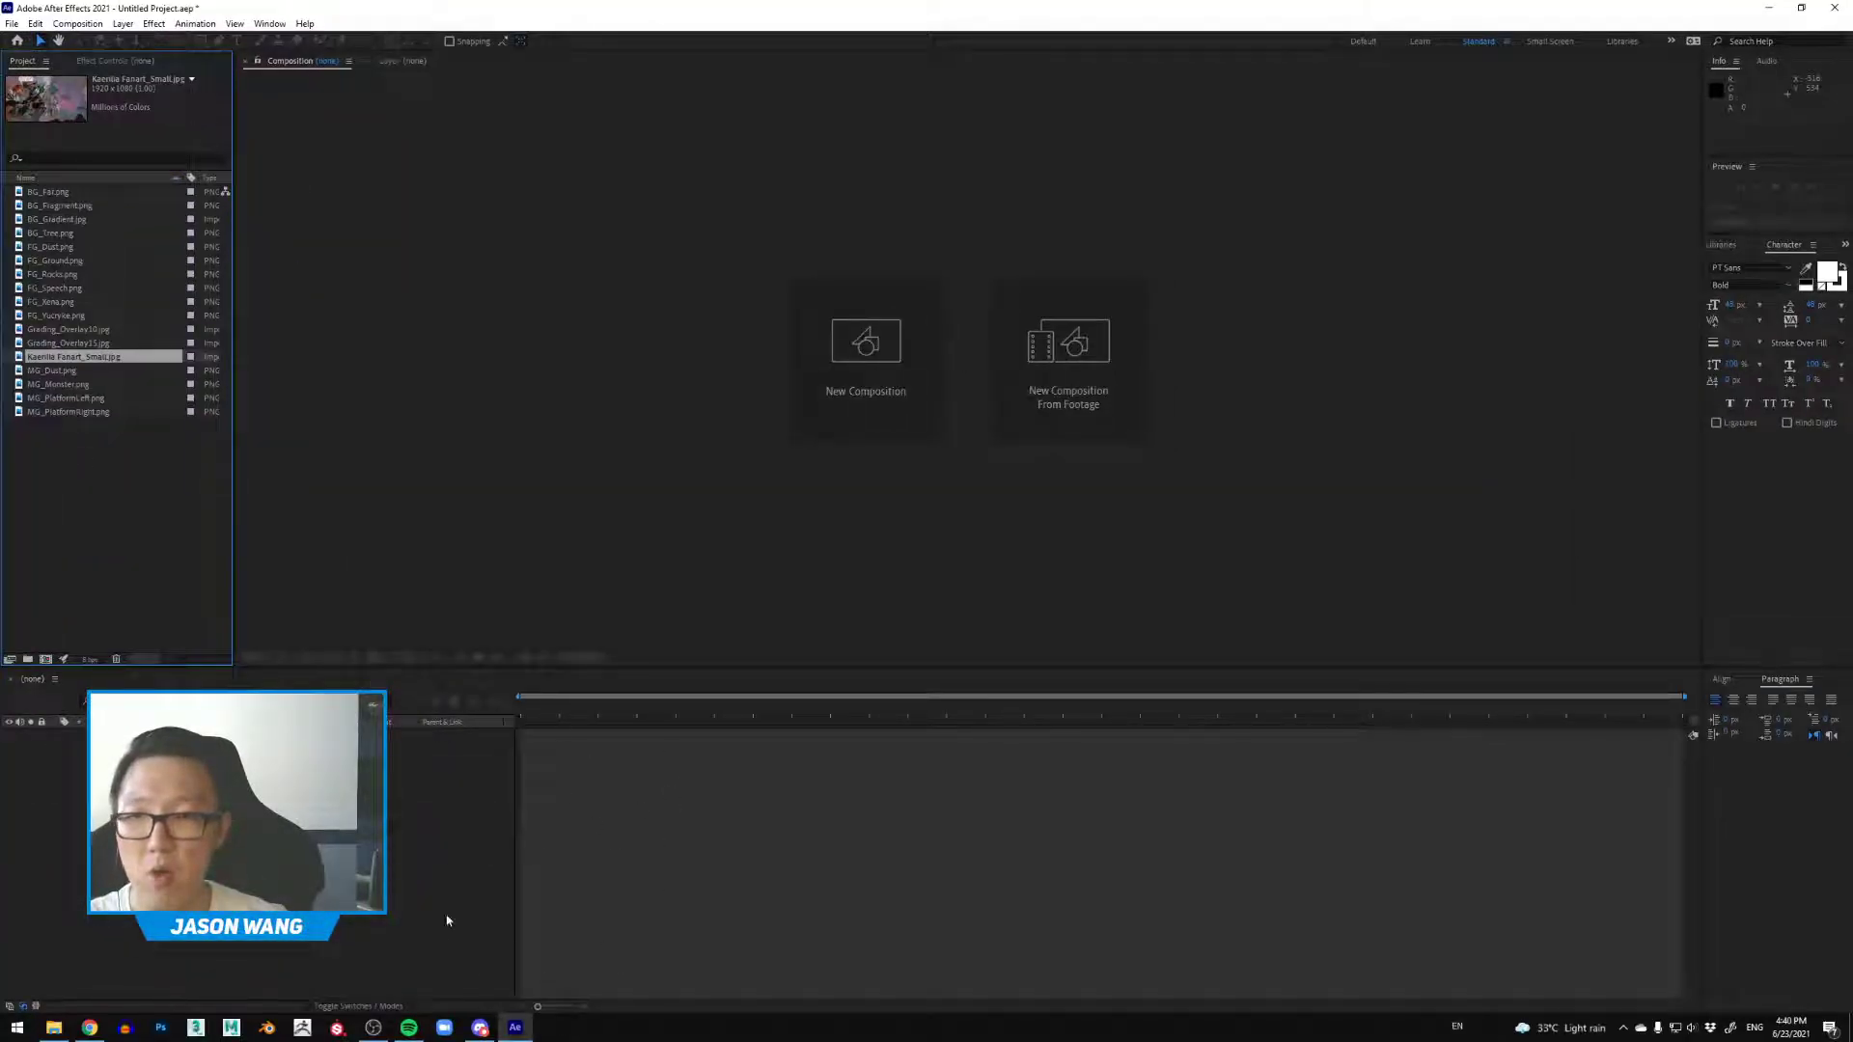
pyautogui.moveTo(66, 360); pyautogui.dragTo(63, 811)
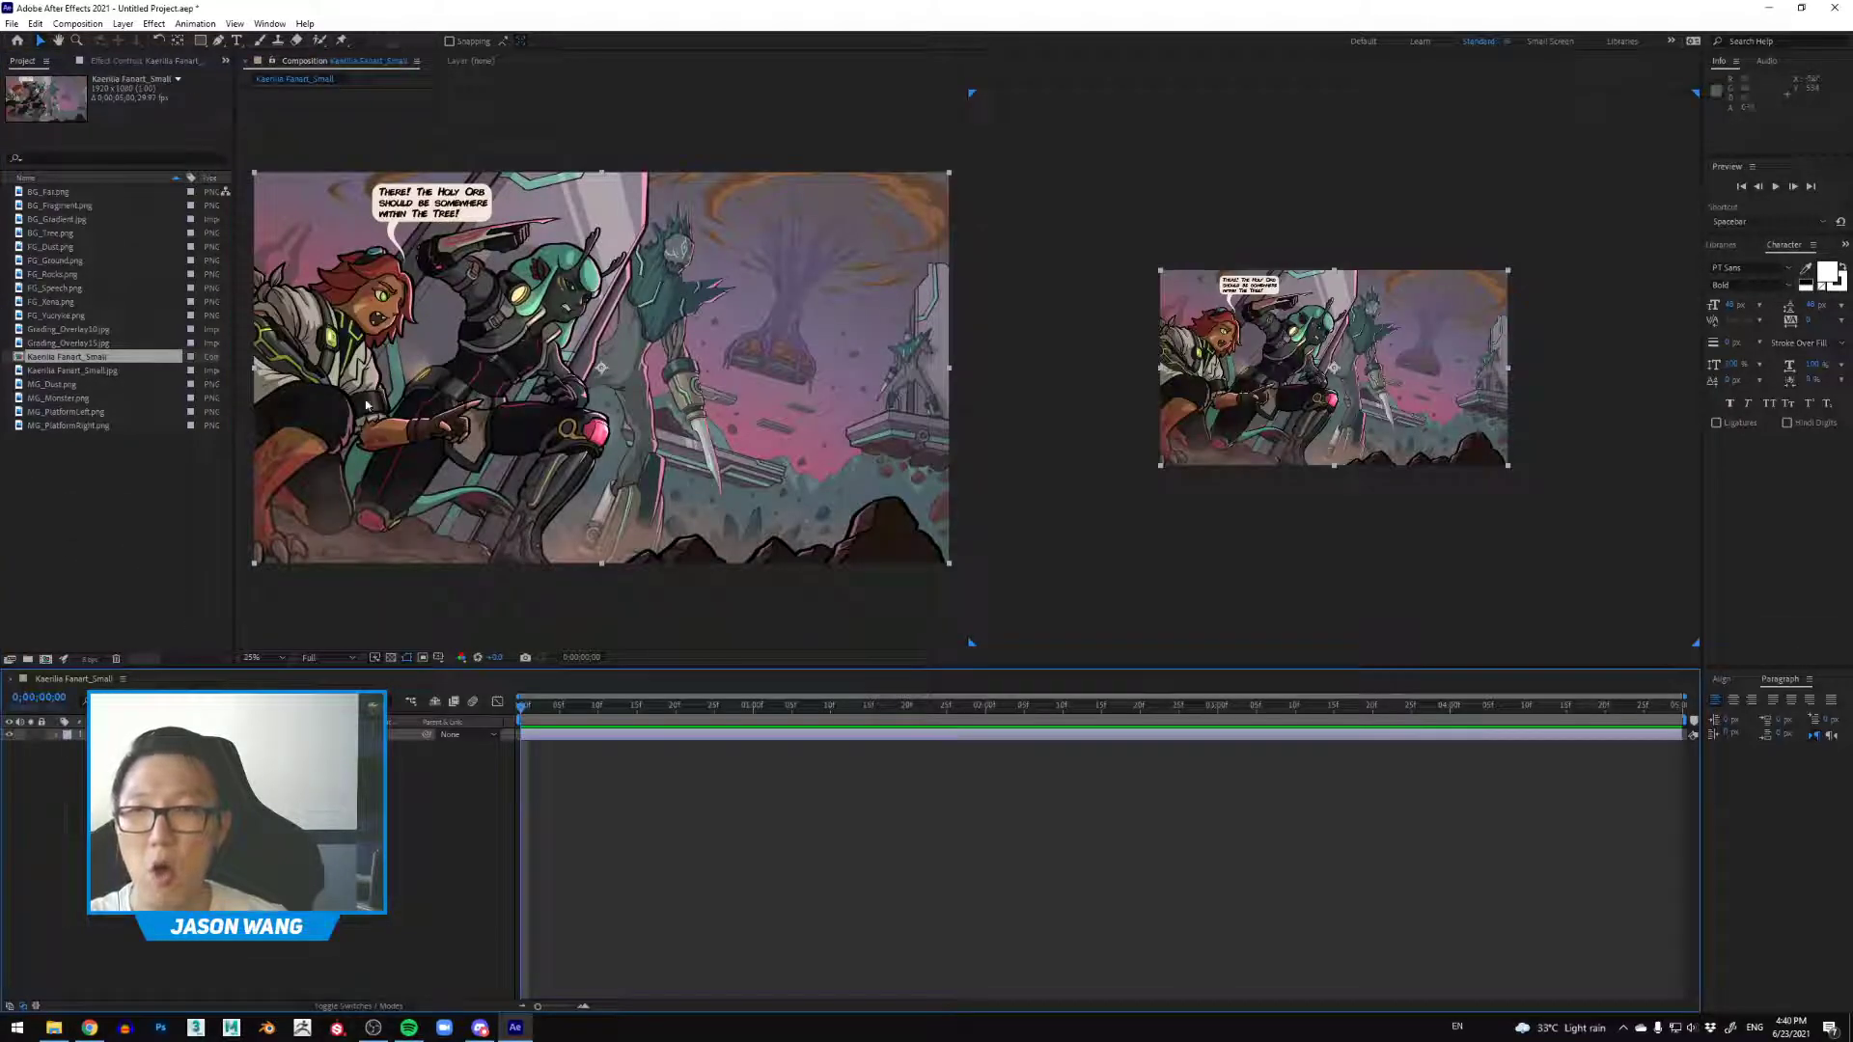
pyautogui.rightClick(911, 597)
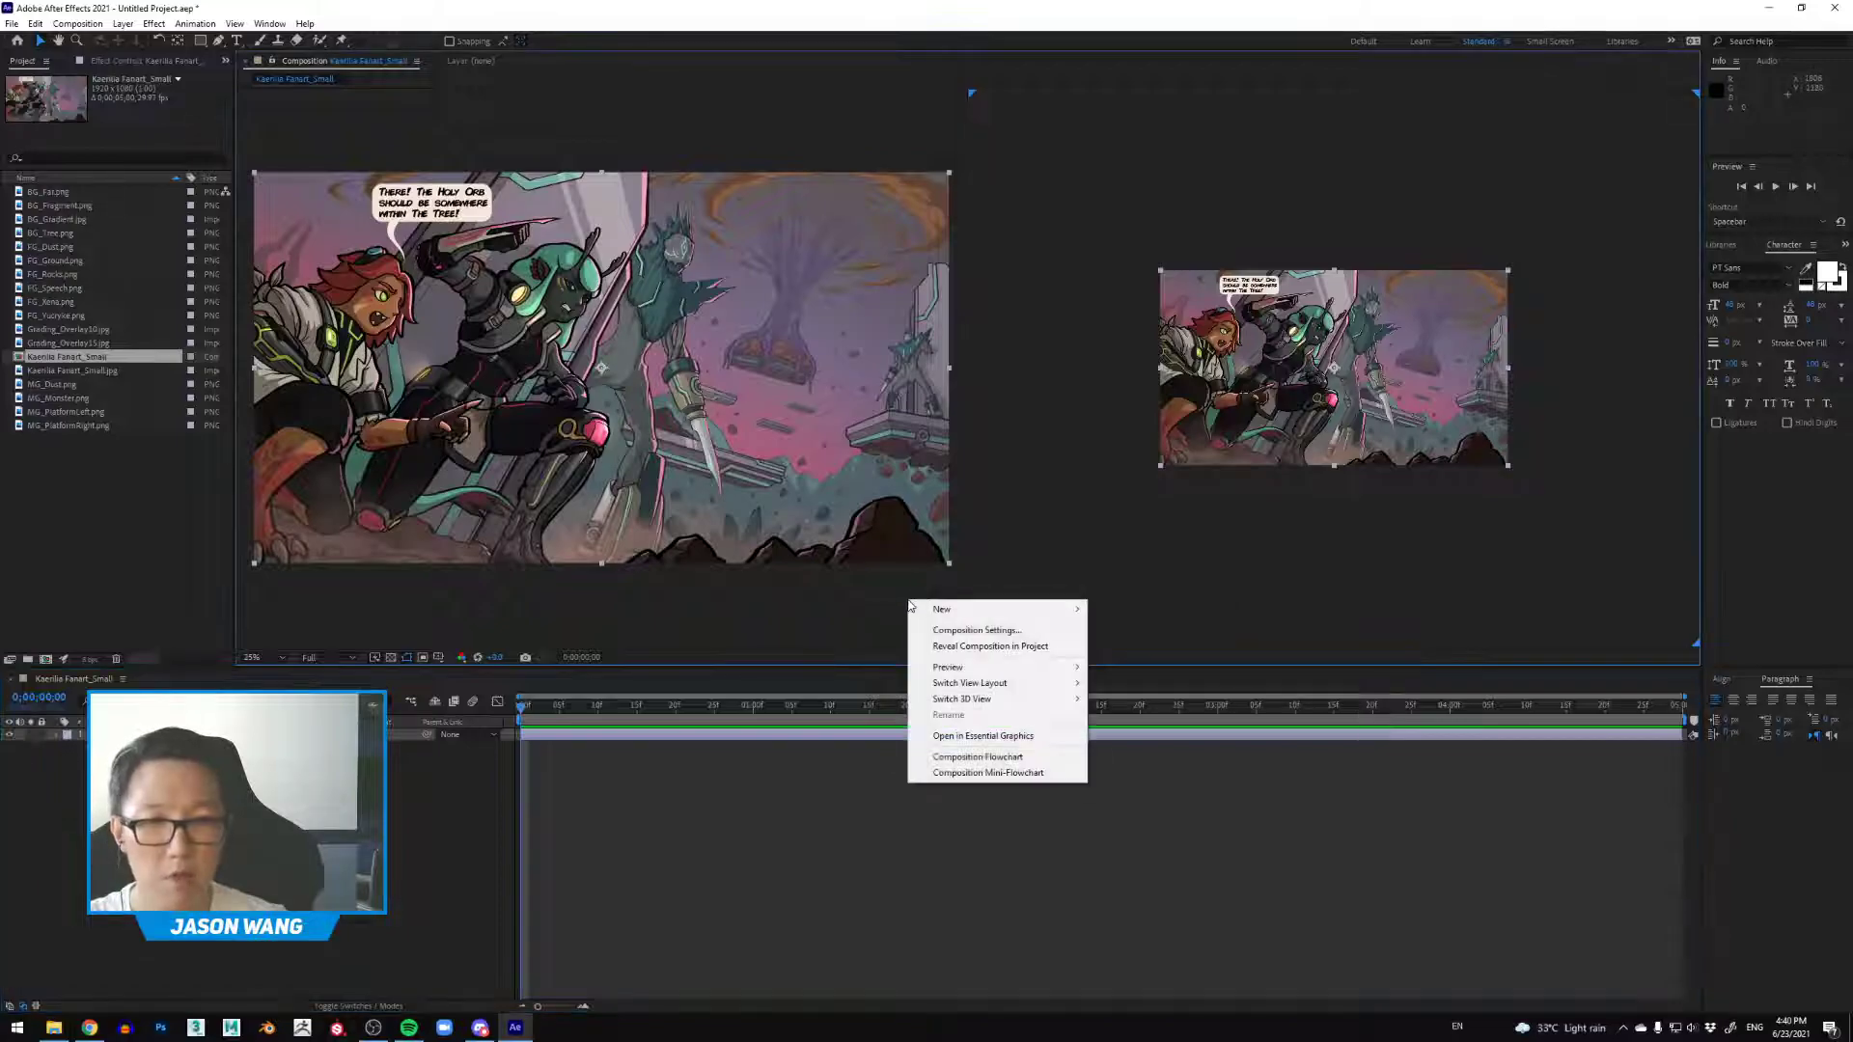
pyautogui.moveTo(1013, 675)
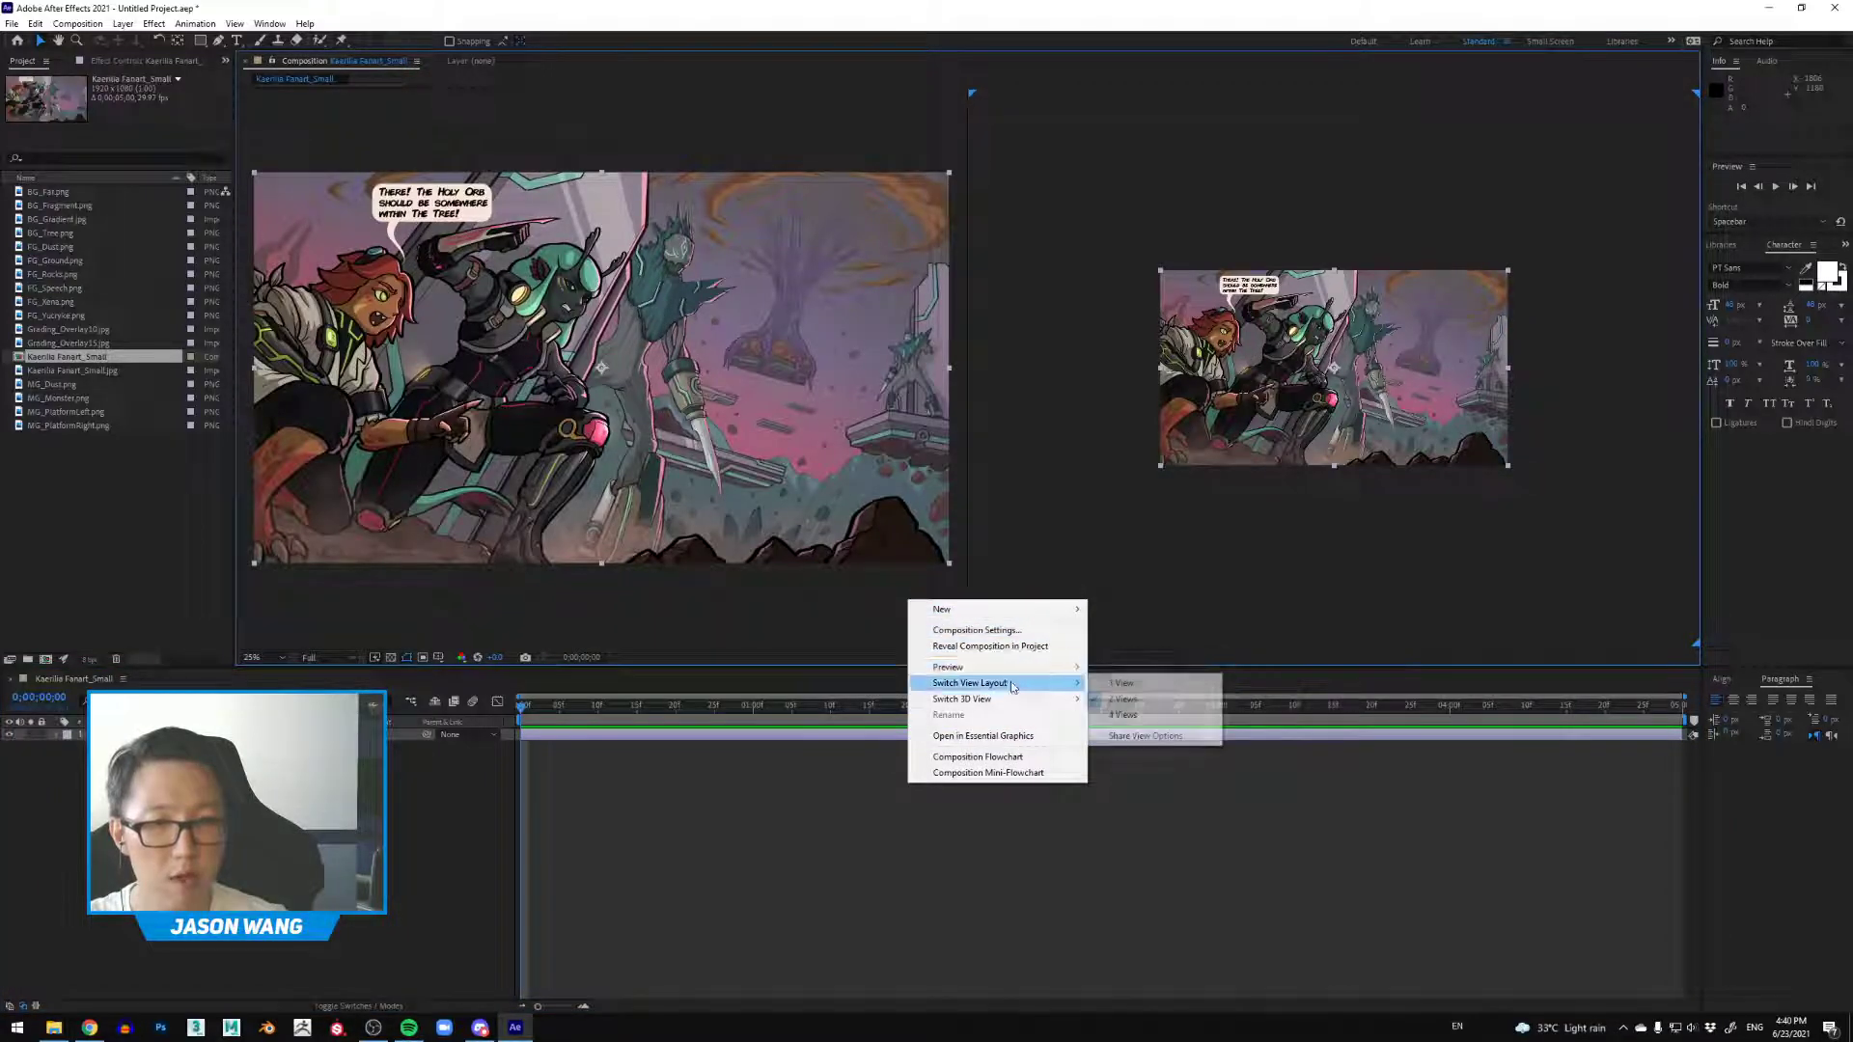
pyautogui.click(1124, 685)
# Step: Set the composition viewer's preview resolution to Half and deselect the artwork layer
pyautogui.scroll(3, 1115, 469)
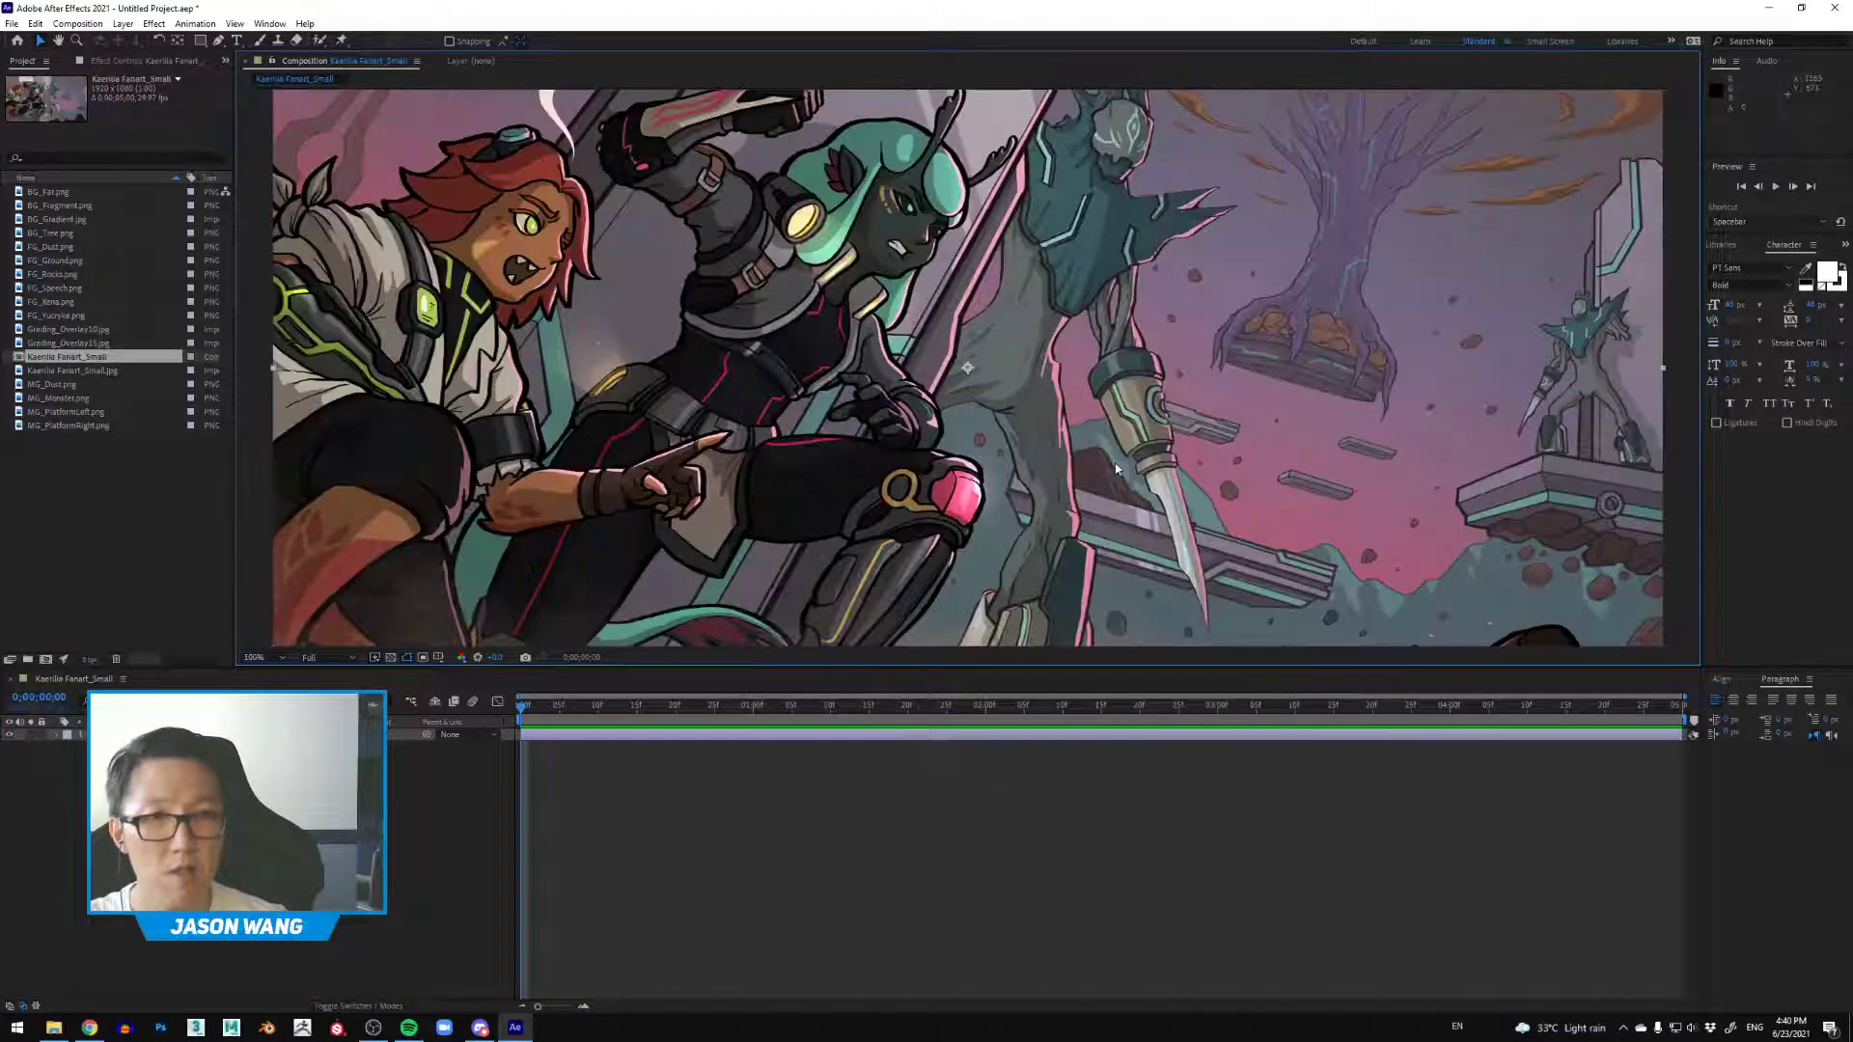
pyautogui.scroll(-1, 1115, 470)
pyautogui.click(349, 657)
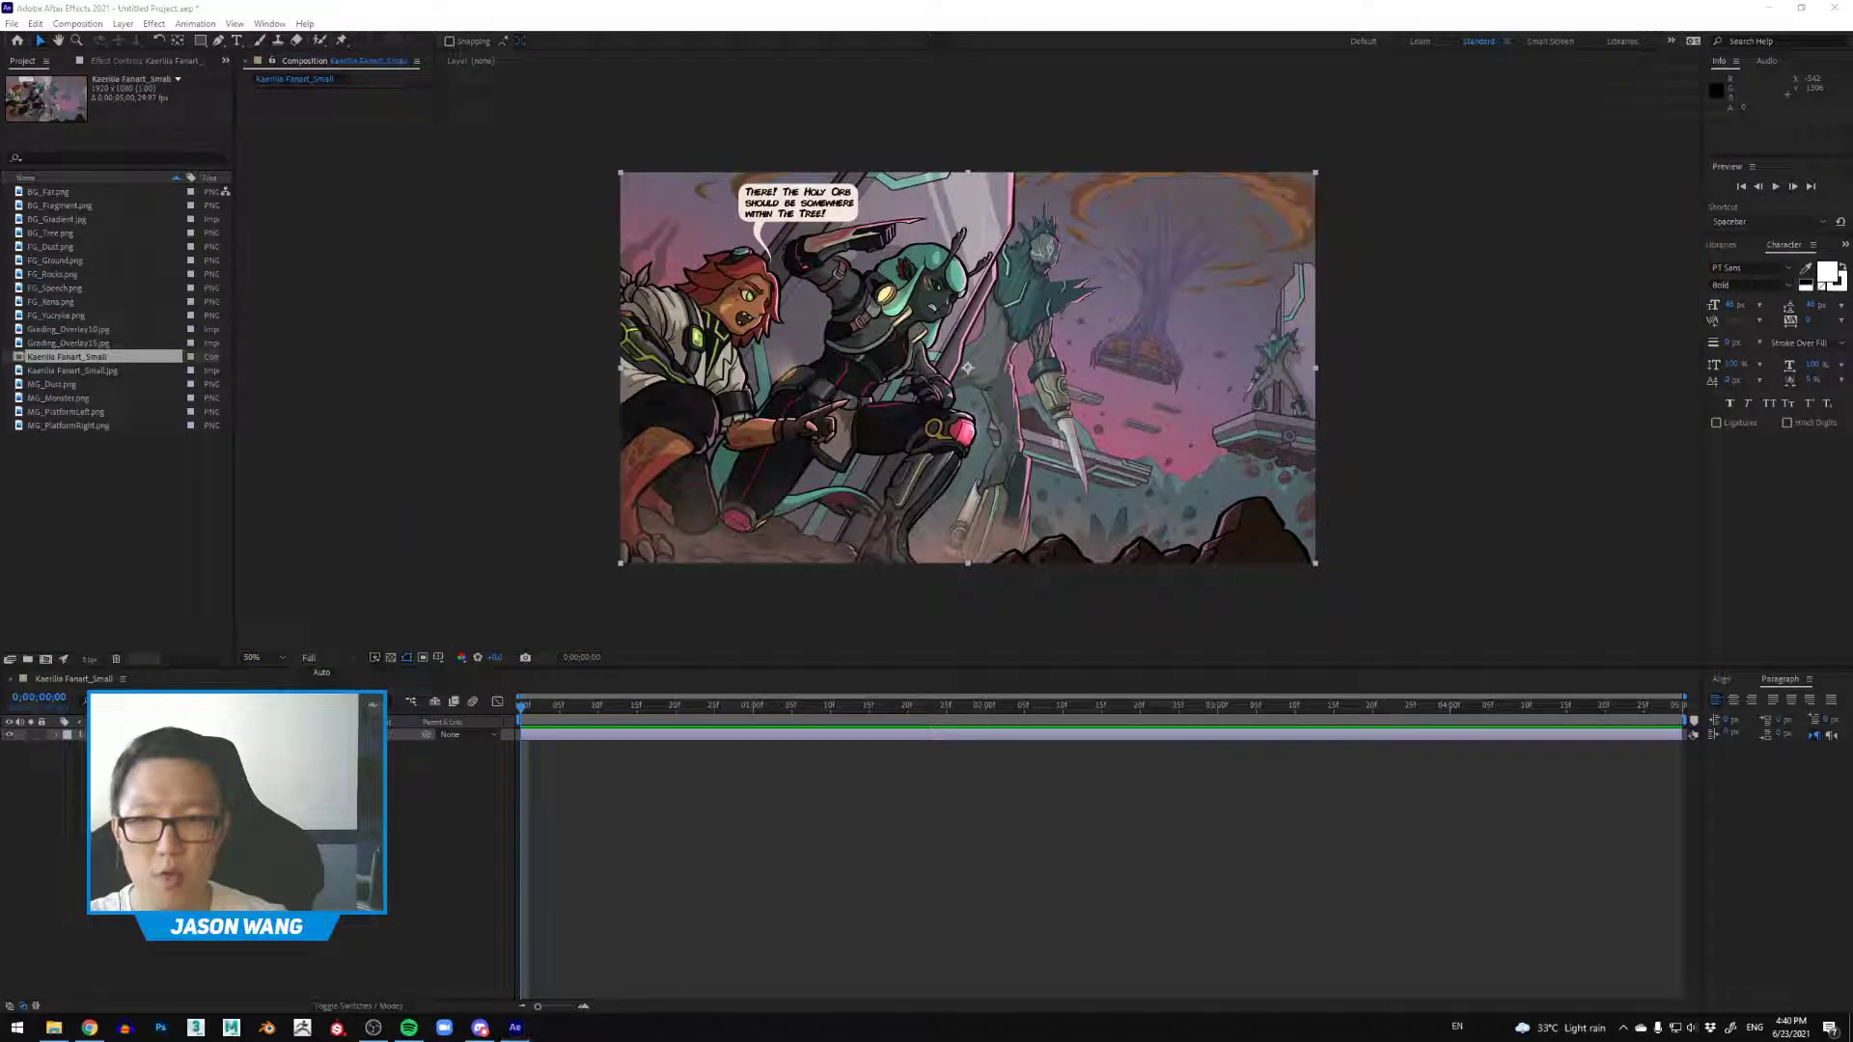
pyautogui.click(322, 701)
pyautogui.click(422, 472)
pyautogui.scroll(-2, 1051, 250)
pyautogui.scroll(2, 1050, 249)
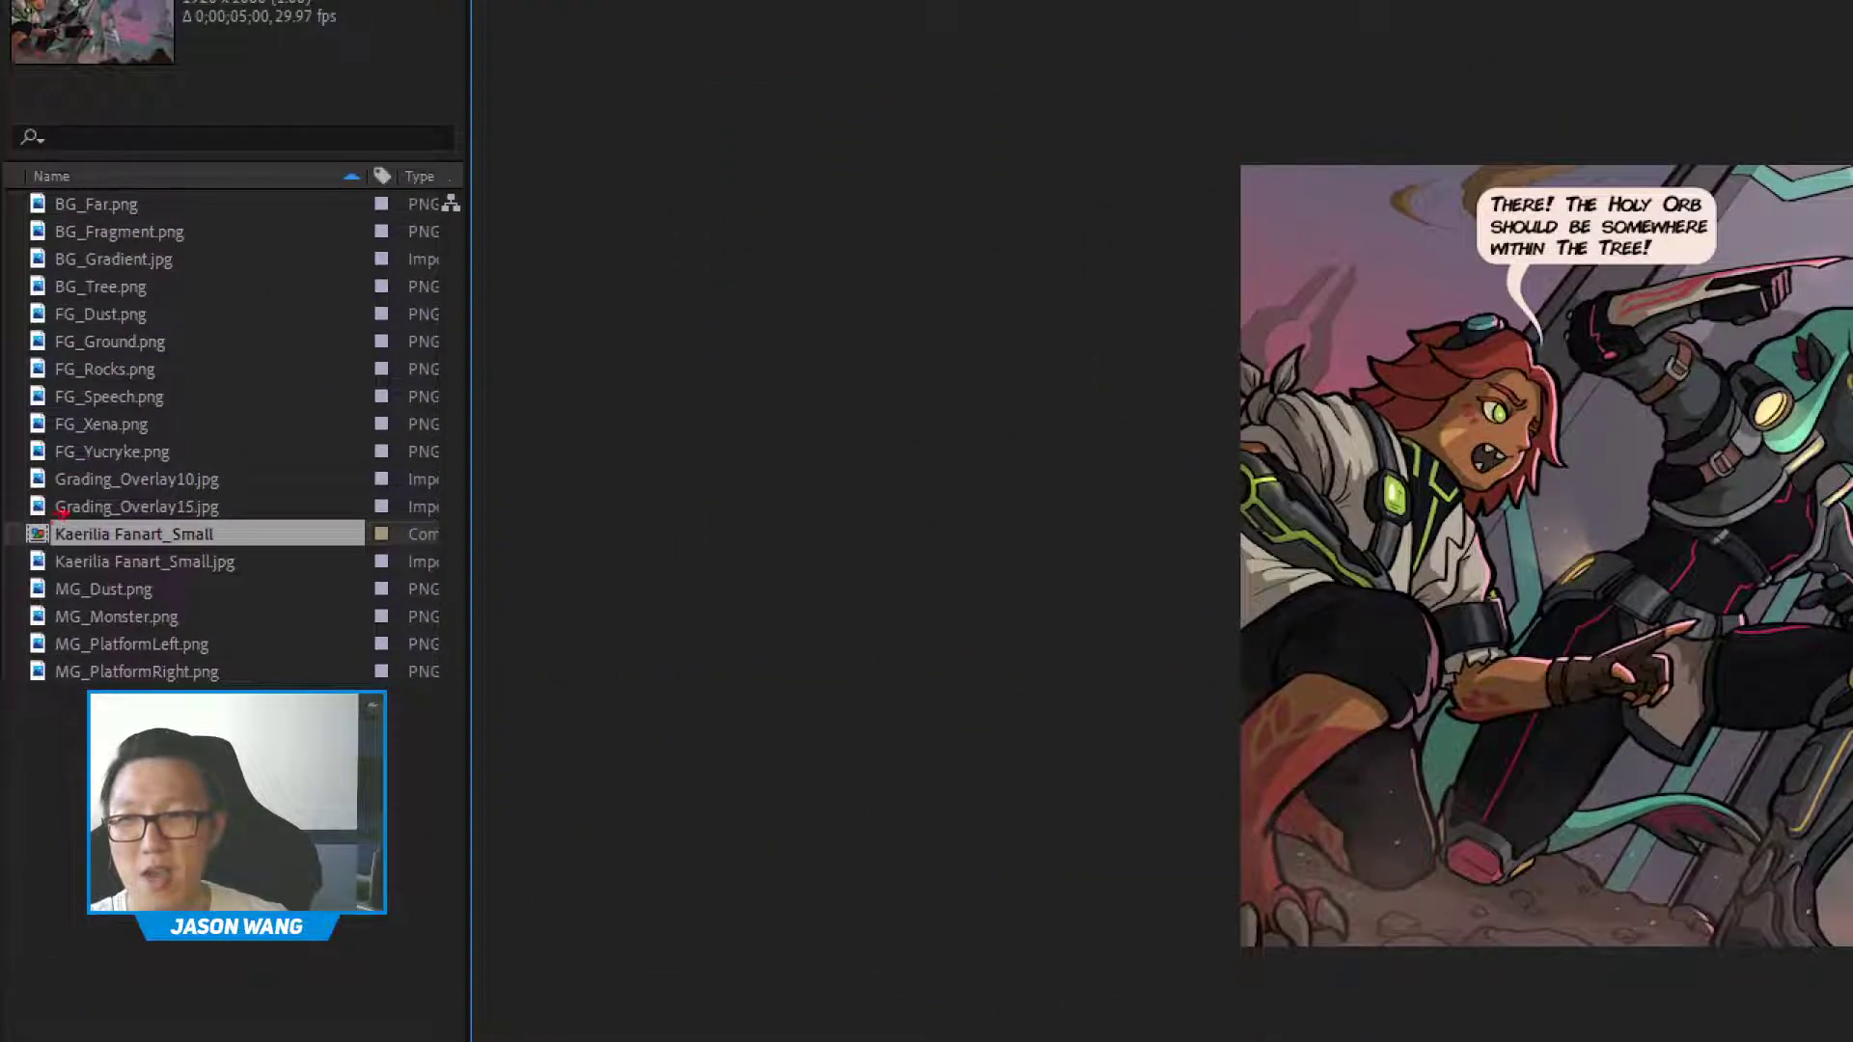
# Step: Review the Kaerilia Fanart_Small composition's width, height, frame rate and duration settings, and leave them without changes
pyautogui.moveTo(33, 548)
pyautogui.mouseDown()
pyautogui.moveTo(79, 533)
pyautogui.moveTo(16, 546)
pyautogui.moveTo(27, 505)
pyautogui.moveTo(73, 530)
pyautogui.mouseUp()
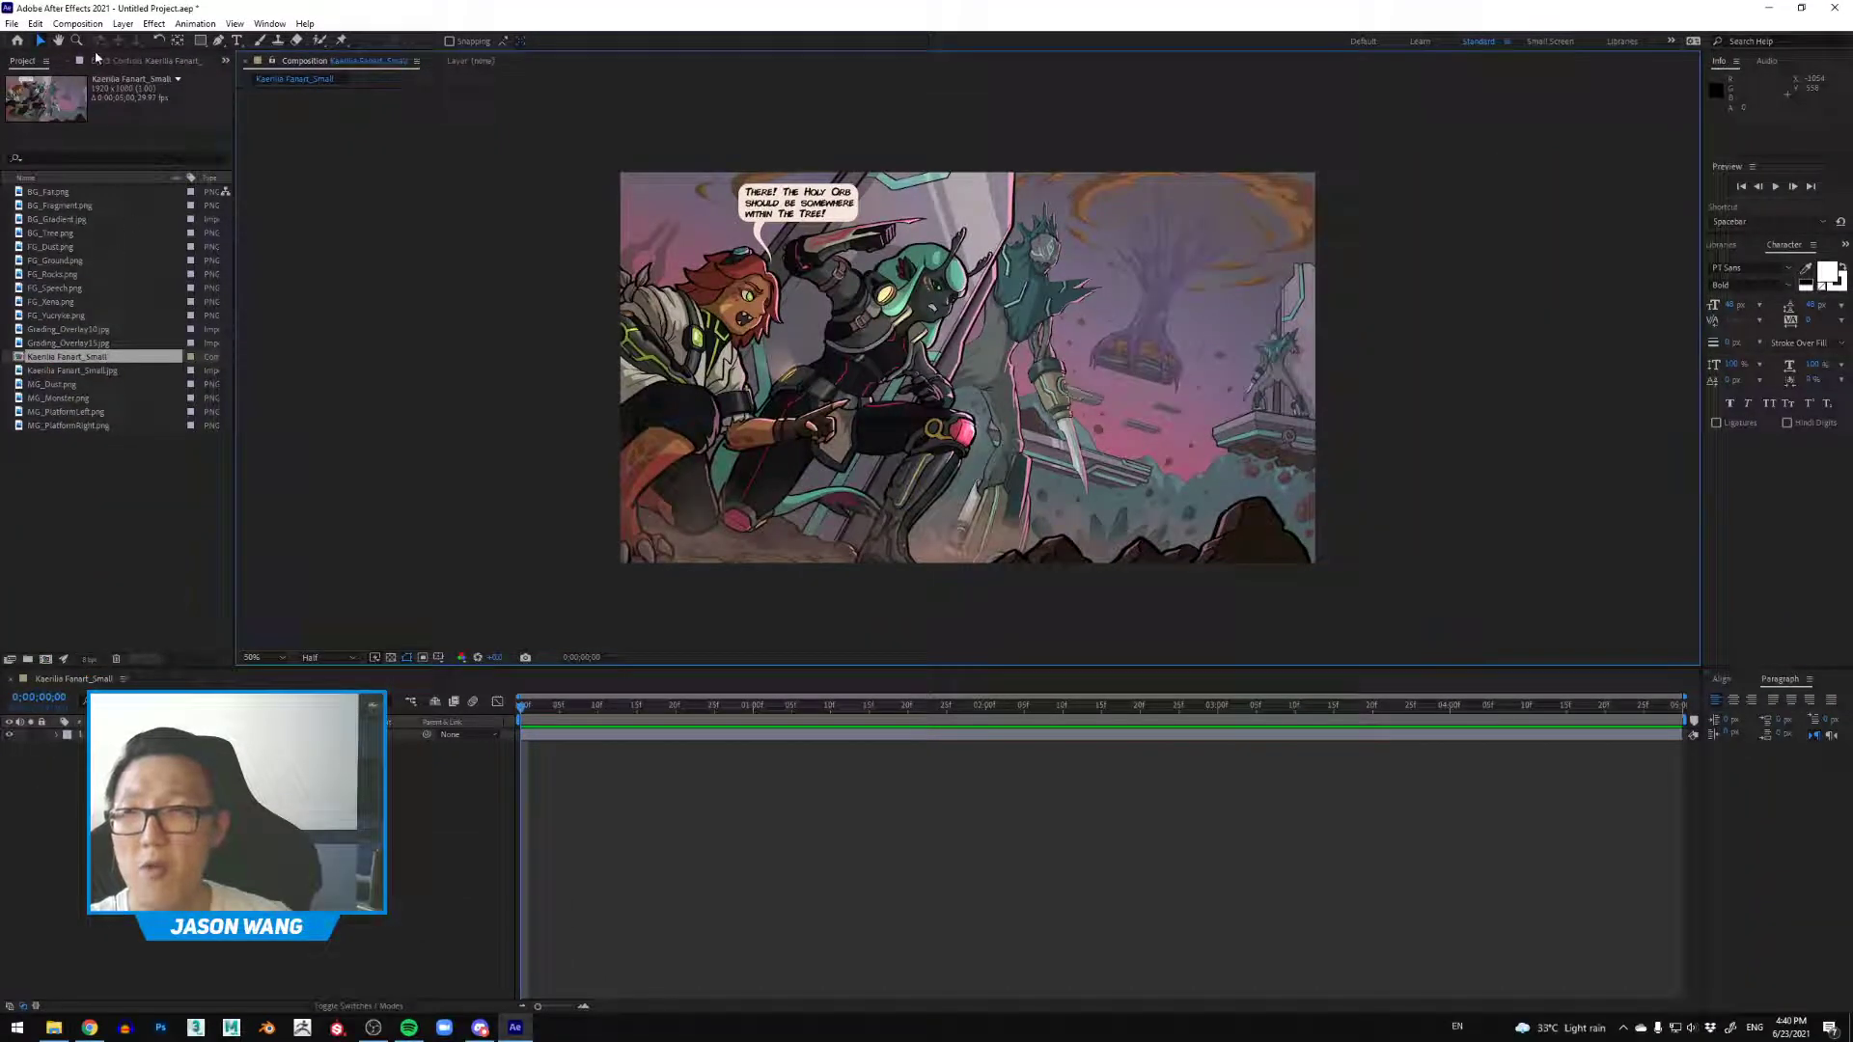
pyautogui.click(76, 25)
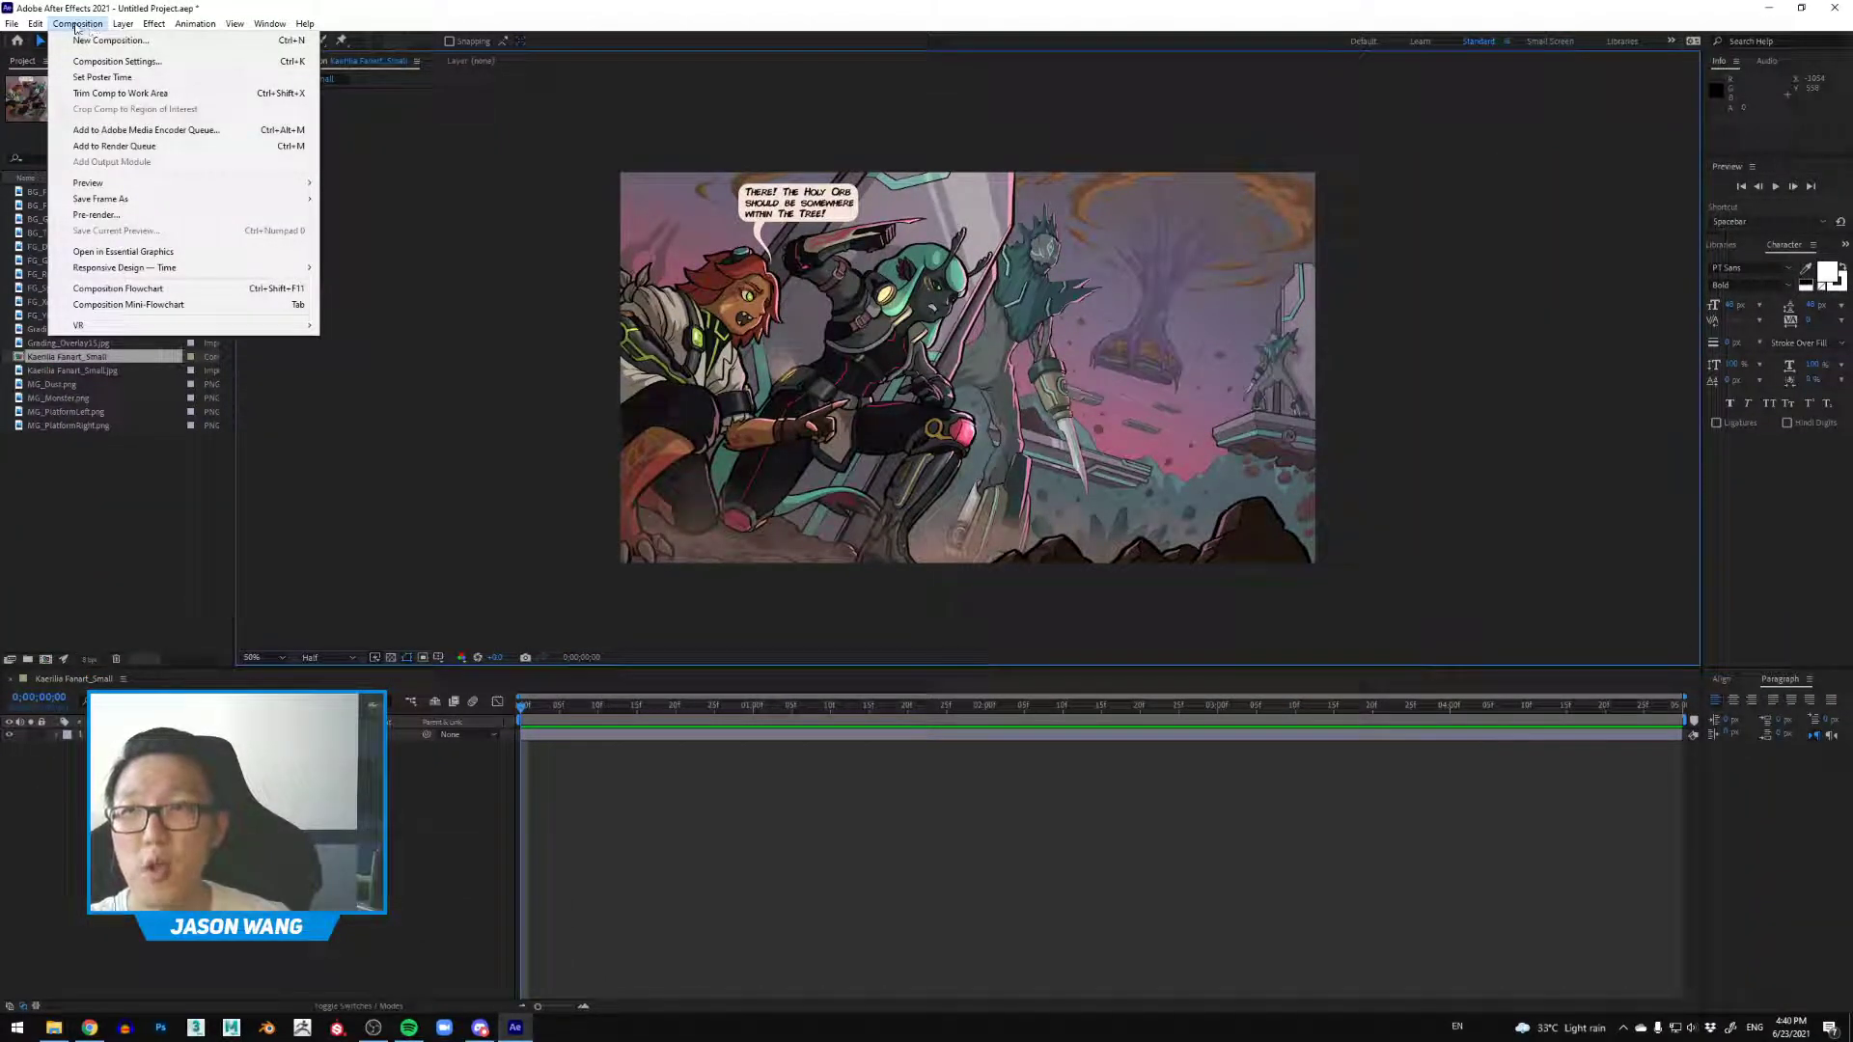
pyautogui.click(87, 61)
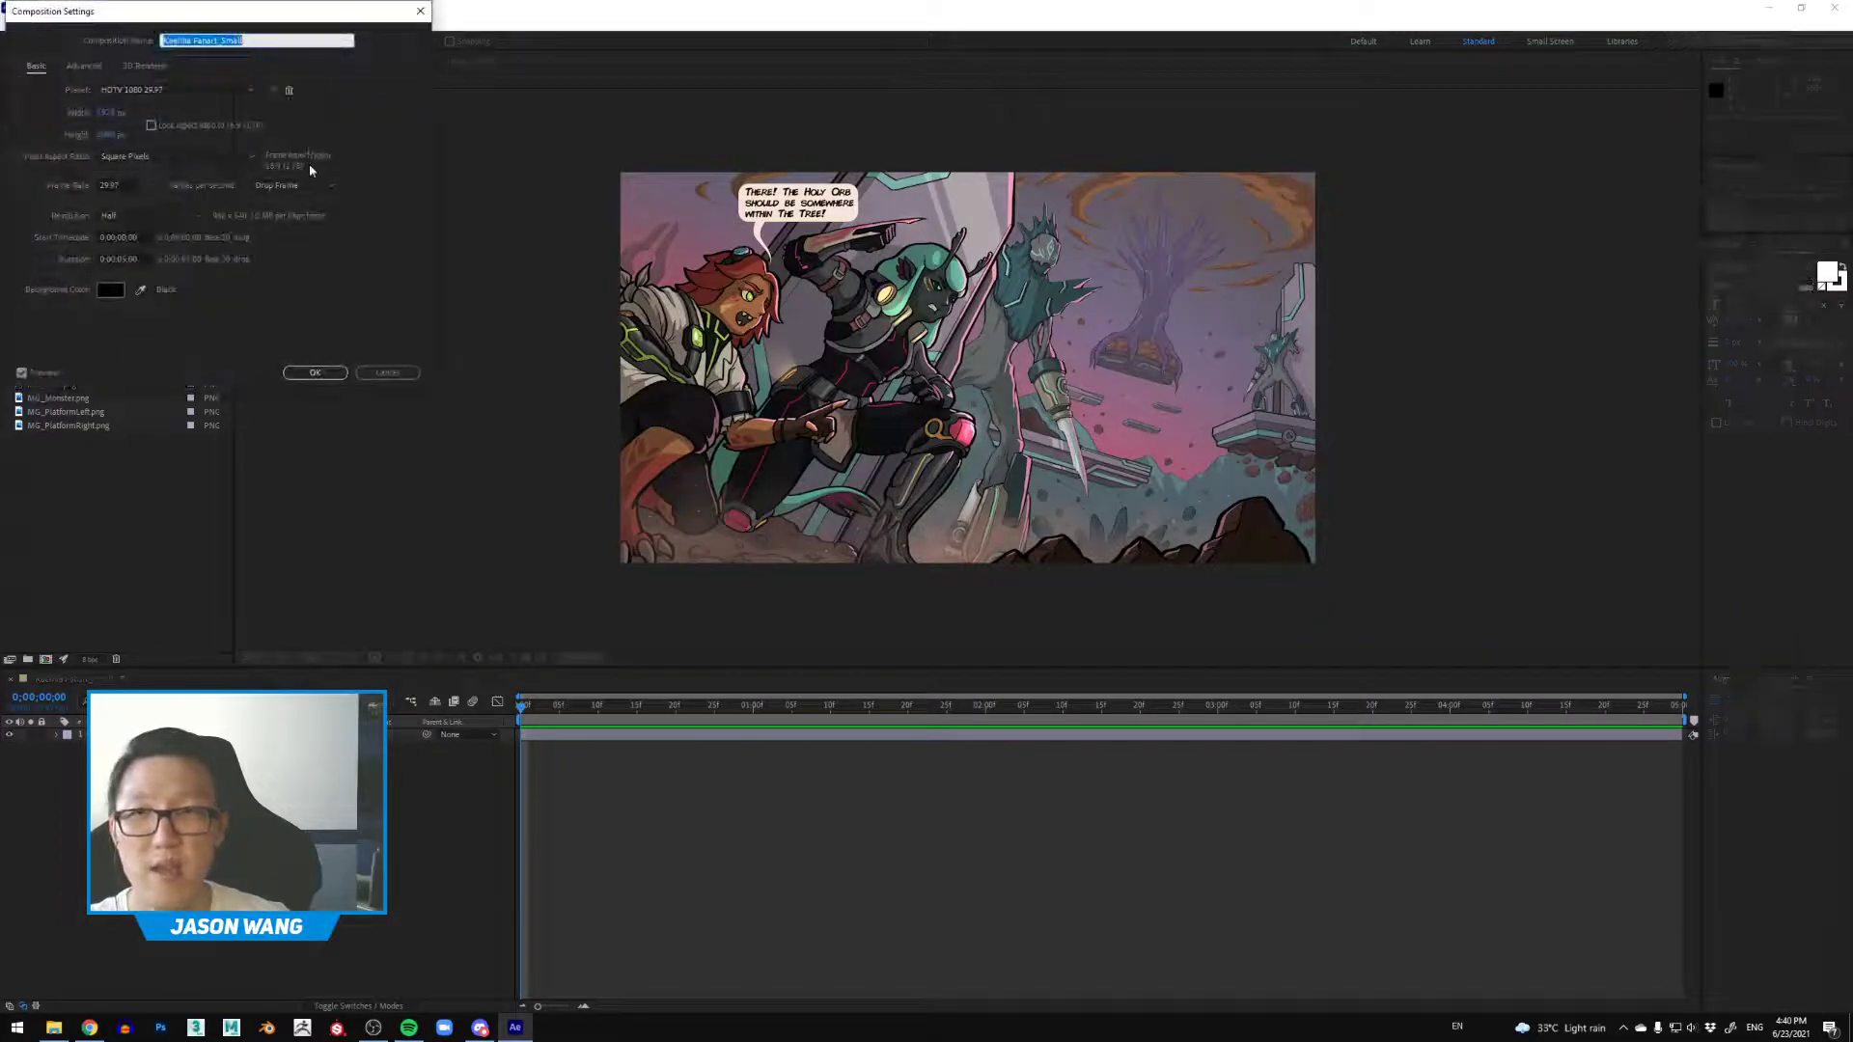
pyautogui.moveTo(288, 19); pyautogui.dragTo(1004, 279)
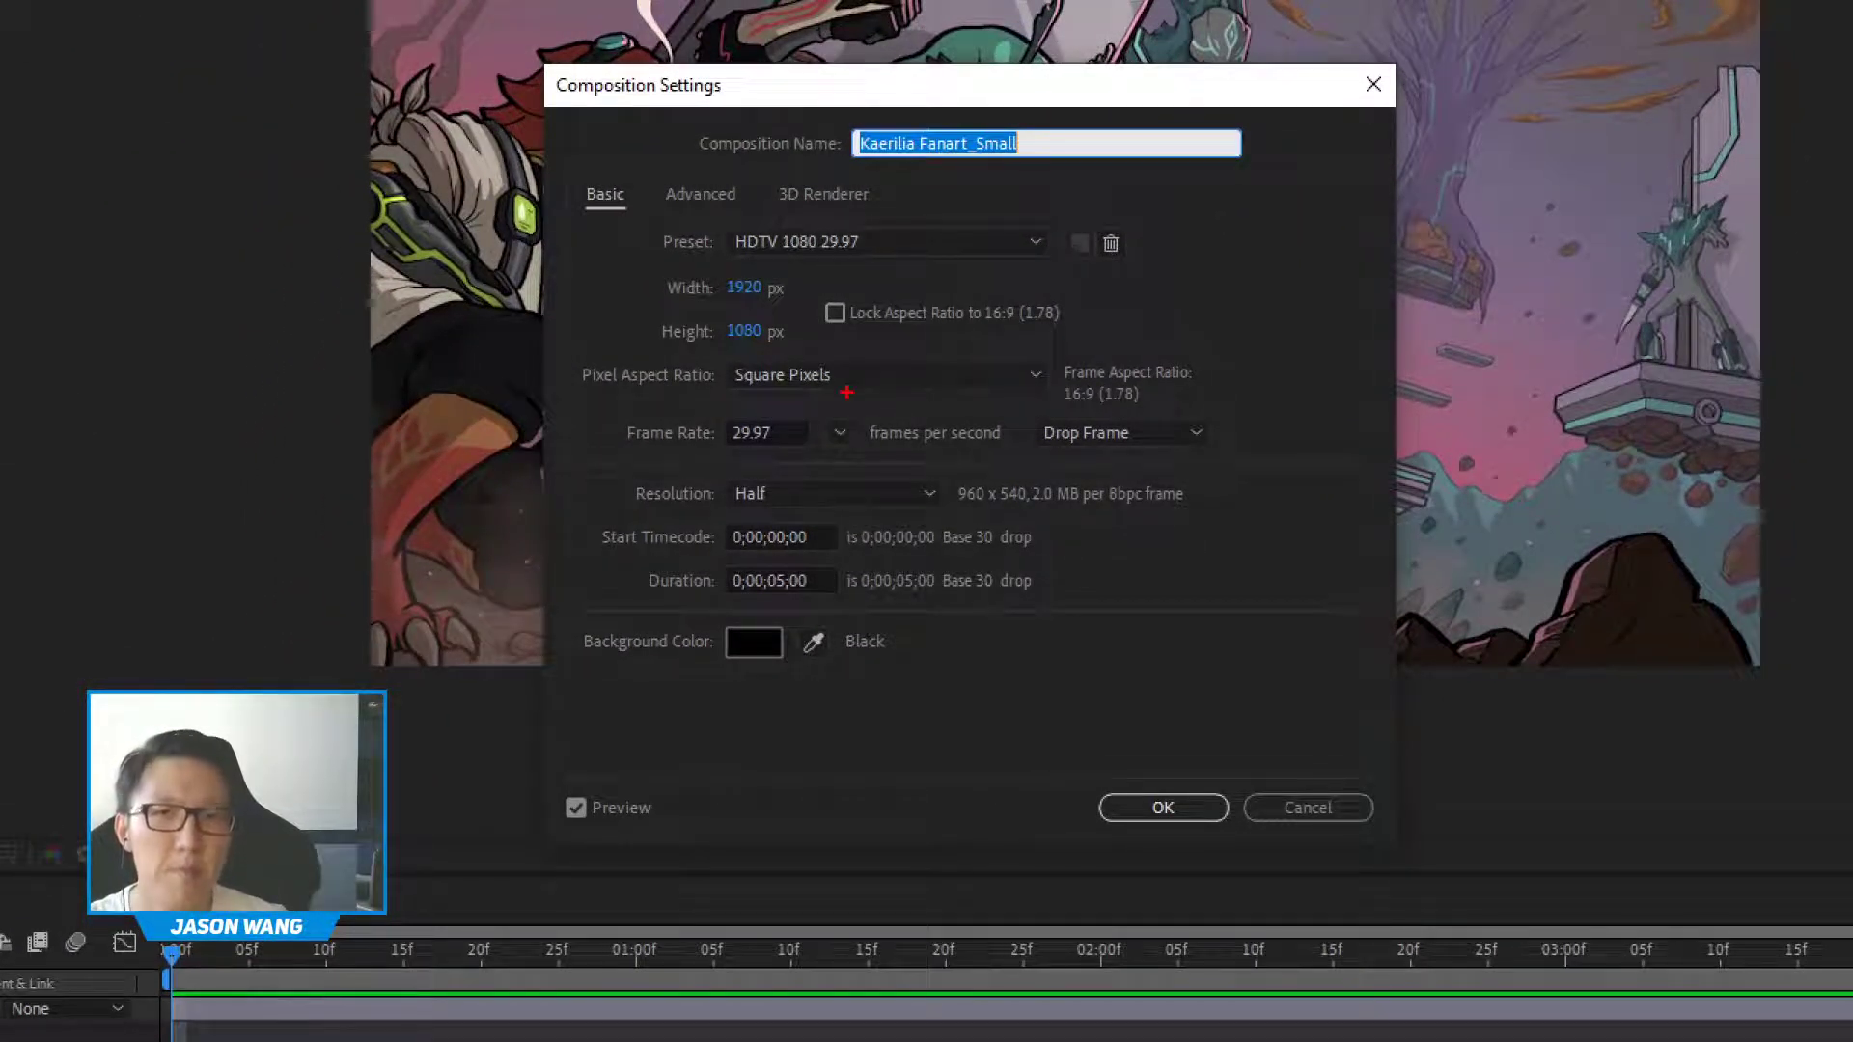
pyautogui.moveTo(702, 302); pyautogui.dragTo(810, 302)
pyautogui.moveTo(673, 354); pyautogui.dragTo(807, 353)
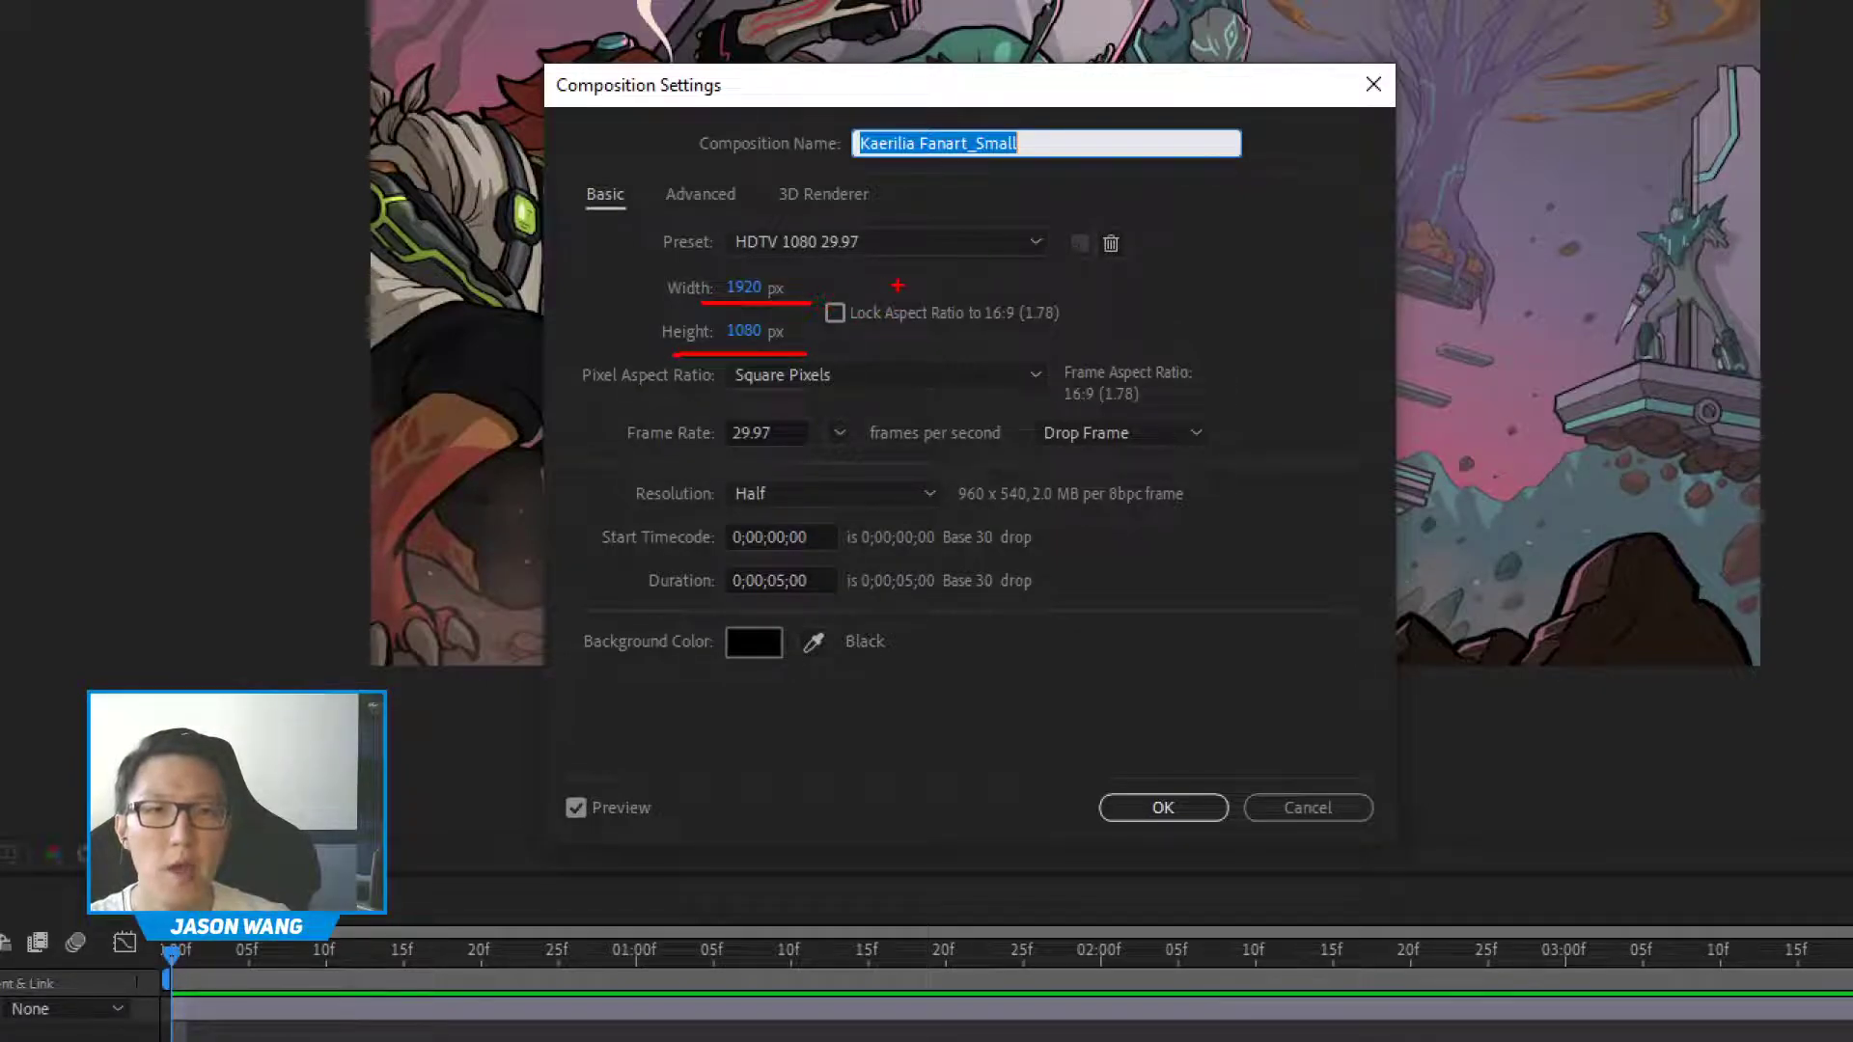
pyautogui.moveTo(957, 254)
pyautogui.mouseDown()
pyautogui.moveTo(957, 341)
pyautogui.moveTo(1003, 300)
pyautogui.moveTo(1010, 346)
pyautogui.mouseUp()
pyautogui.moveTo(1025, 258)
pyautogui.mouseDown()
pyautogui.moveTo(1052, 365)
pyautogui.moveTo(1103, 287)
pyautogui.moveTo(1053, 359)
pyautogui.mouseUp()
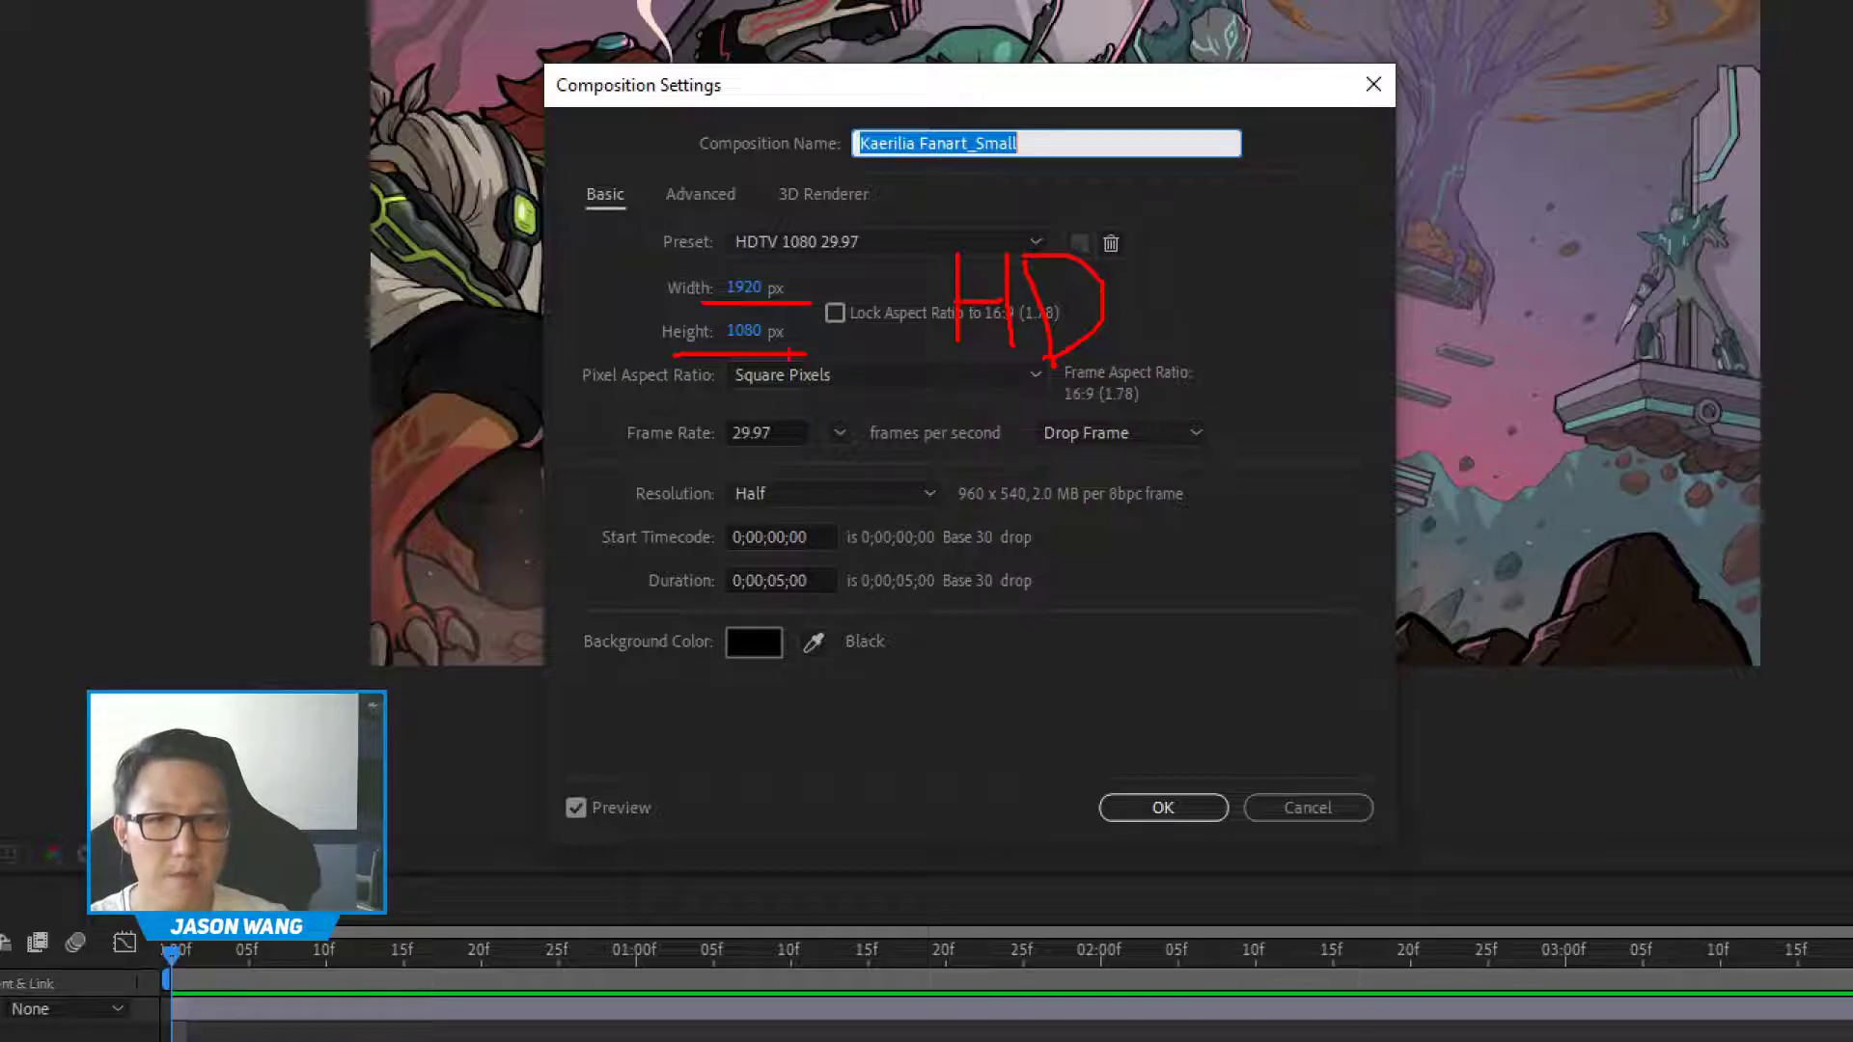
pyautogui.moveTo(722, 457)
pyautogui.mouseDown()
pyautogui.moveTo(825, 455)
pyautogui.moveTo(763, 462)
pyautogui.mouseUp()
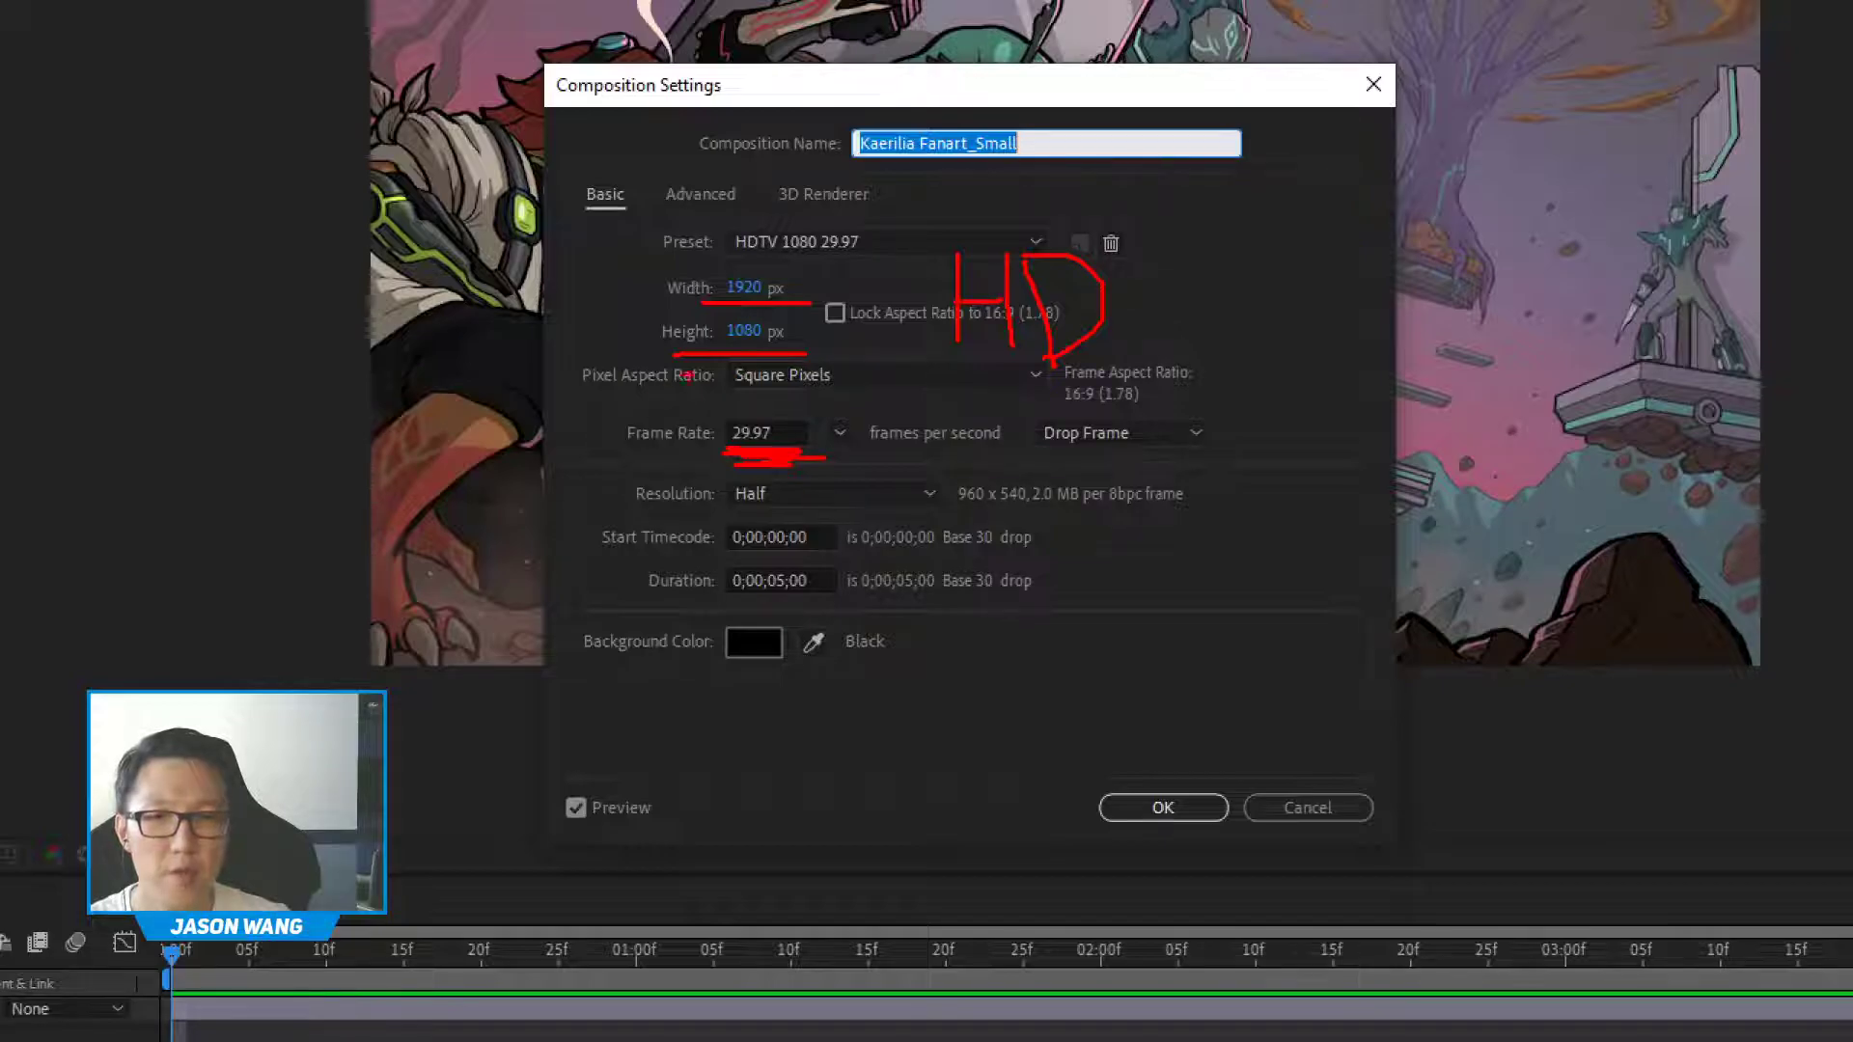
pyautogui.moveTo(872, 415)
pyautogui.mouseDown()
pyautogui.moveTo(824, 442)
pyautogui.moveTo(855, 455)
pyautogui.moveTo(861, 396)
pyautogui.mouseUp()
pyautogui.moveTo(1004, 529)
pyautogui.mouseDown()
pyautogui.moveTo(885, 460)
pyautogui.moveTo(909, 456)
pyautogui.moveTo(884, 488)
pyautogui.mouseUp()
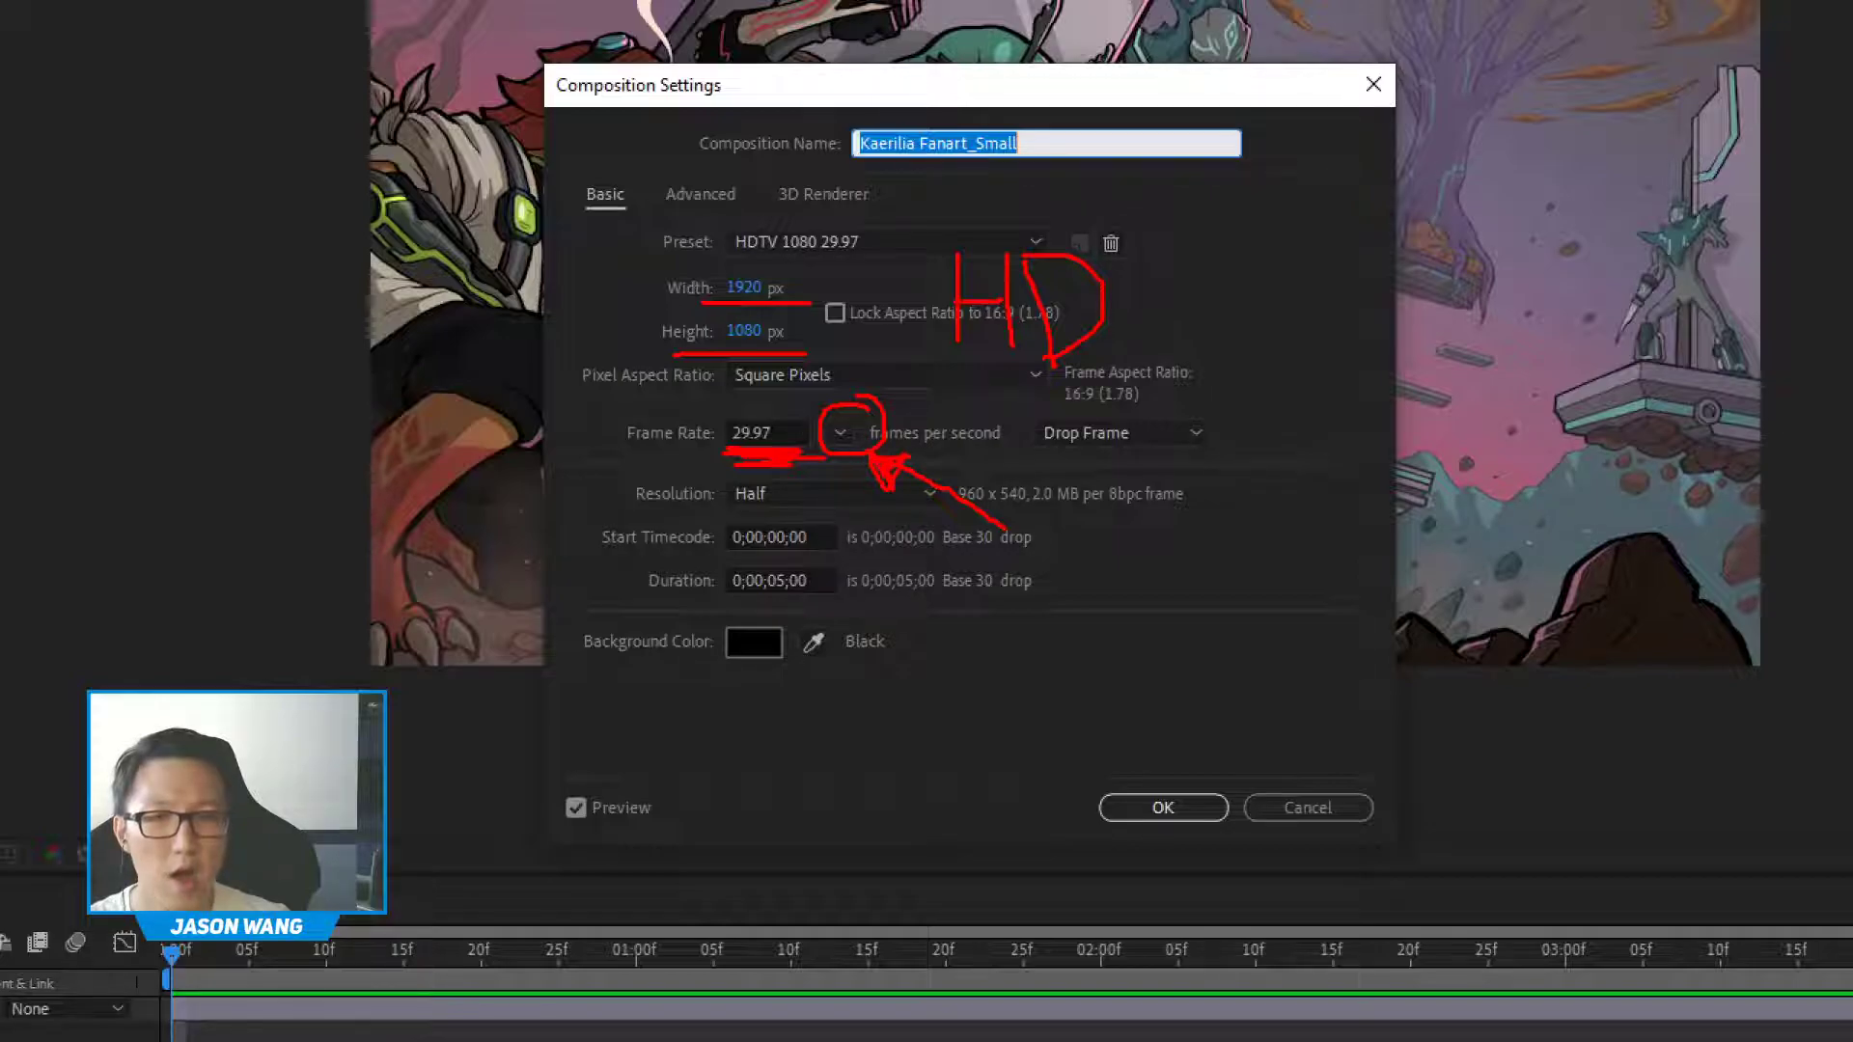
pyautogui.moveTo(773, 518); pyautogui.dragTo(787, 518)
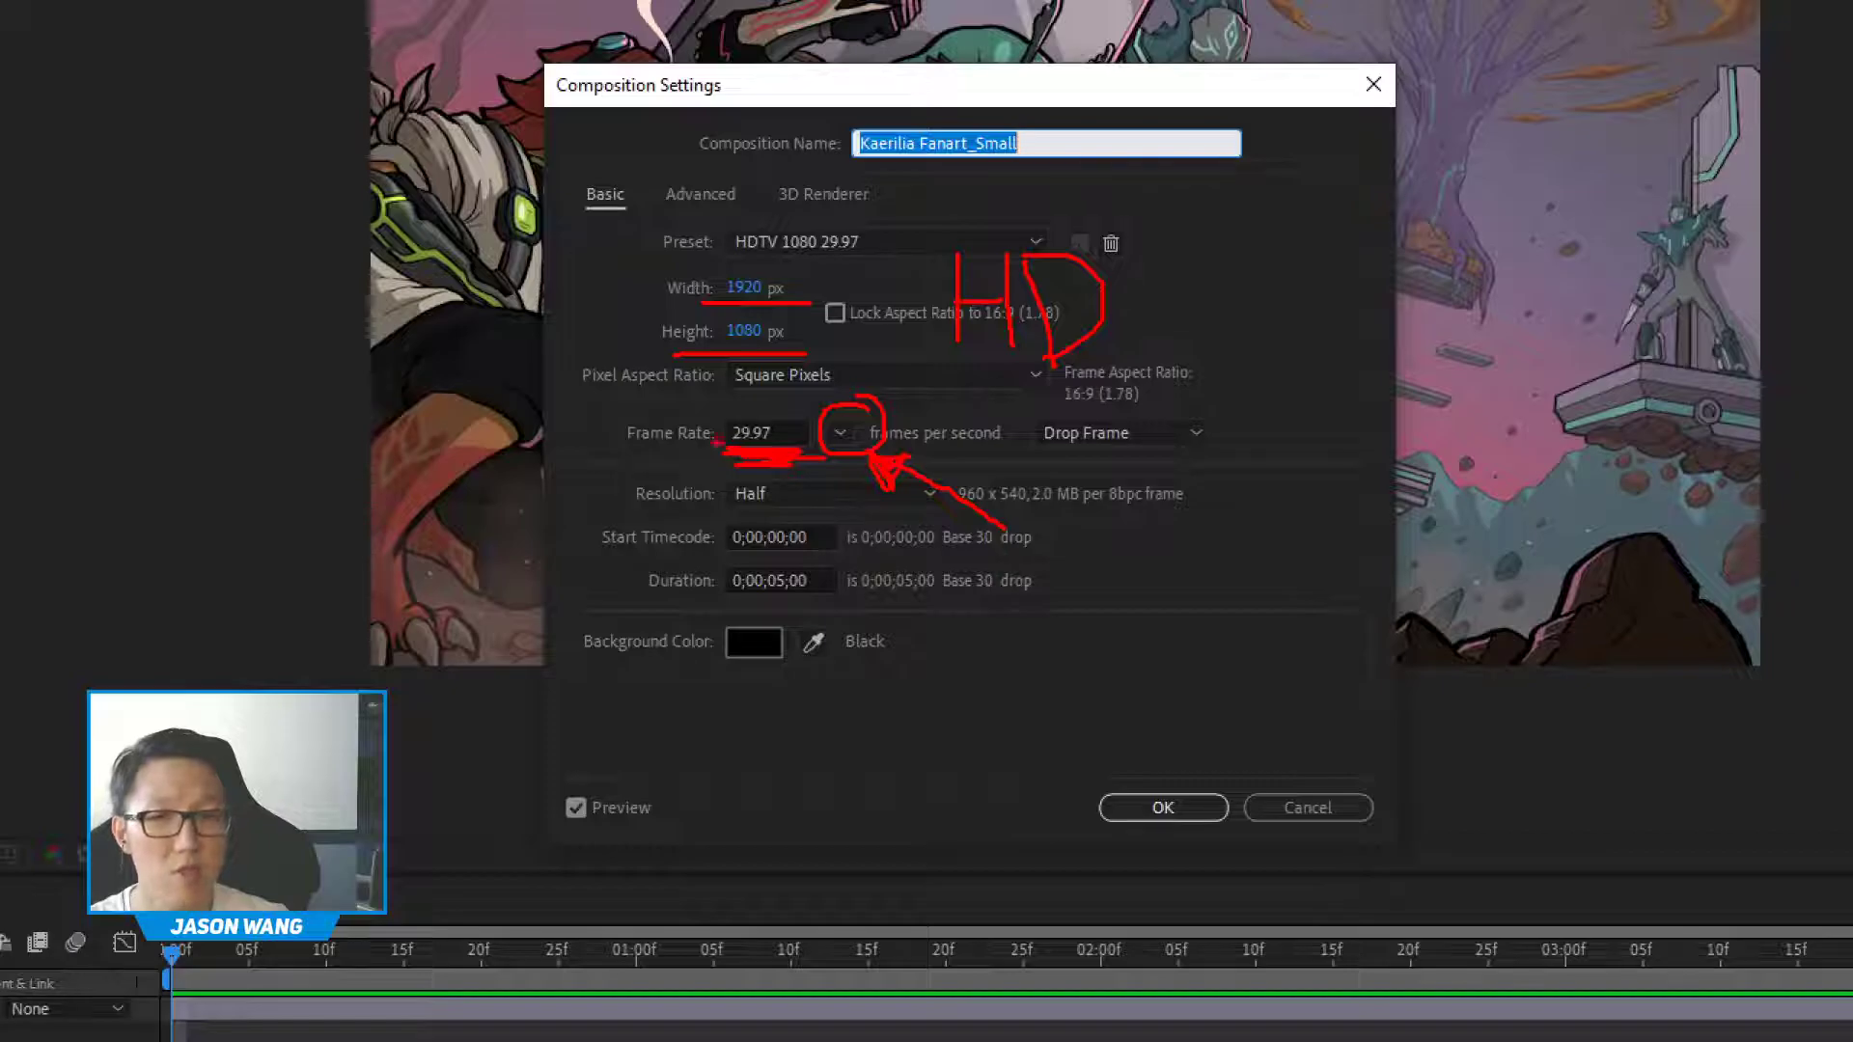
pyautogui.moveTo(808, 448)
pyautogui.mouseDown()
pyautogui.moveTo(734, 403)
pyautogui.moveTo(716, 446)
pyautogui.mouseUp()
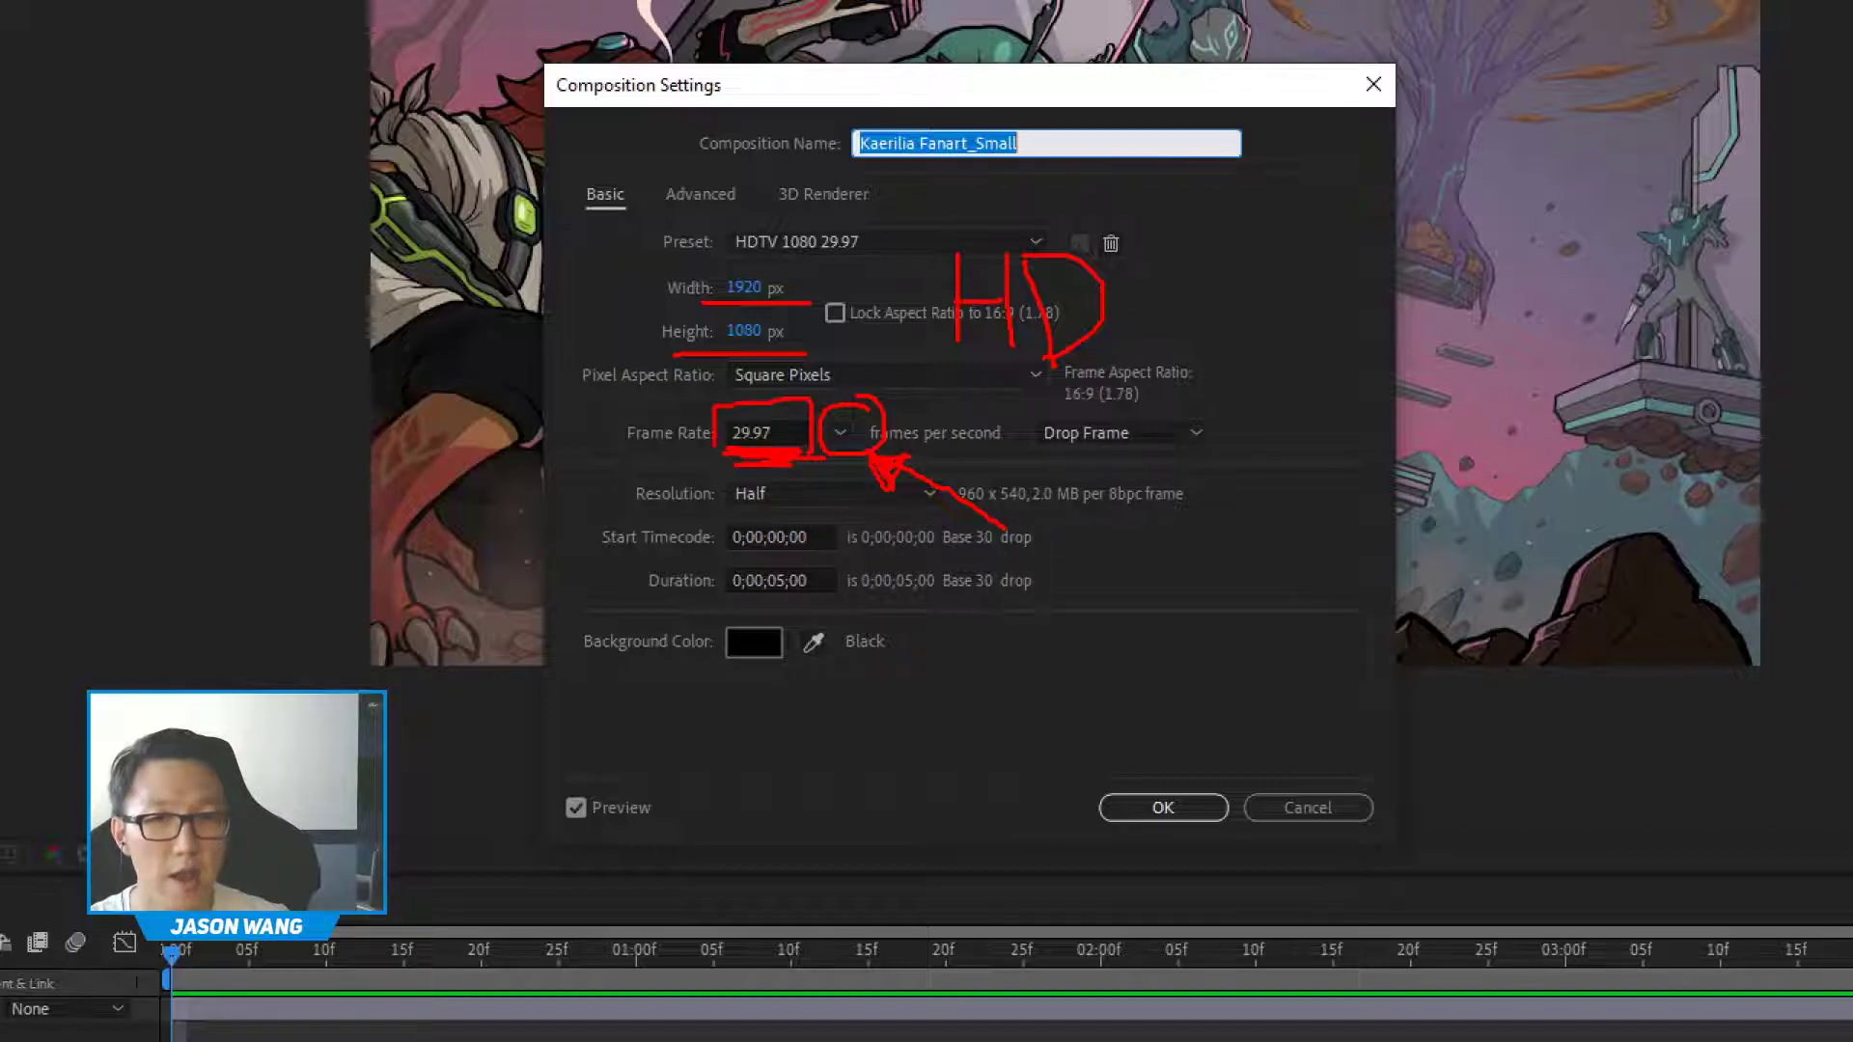
pyautogui.moveTo(722, 604)
pyautogui.mouseDown()
pyautogui.moveTo(831, 610)
pyautogui.moveTo(722, 613)
pyautogui.moveTo(799, 611)
pyautogui.mouseUp()
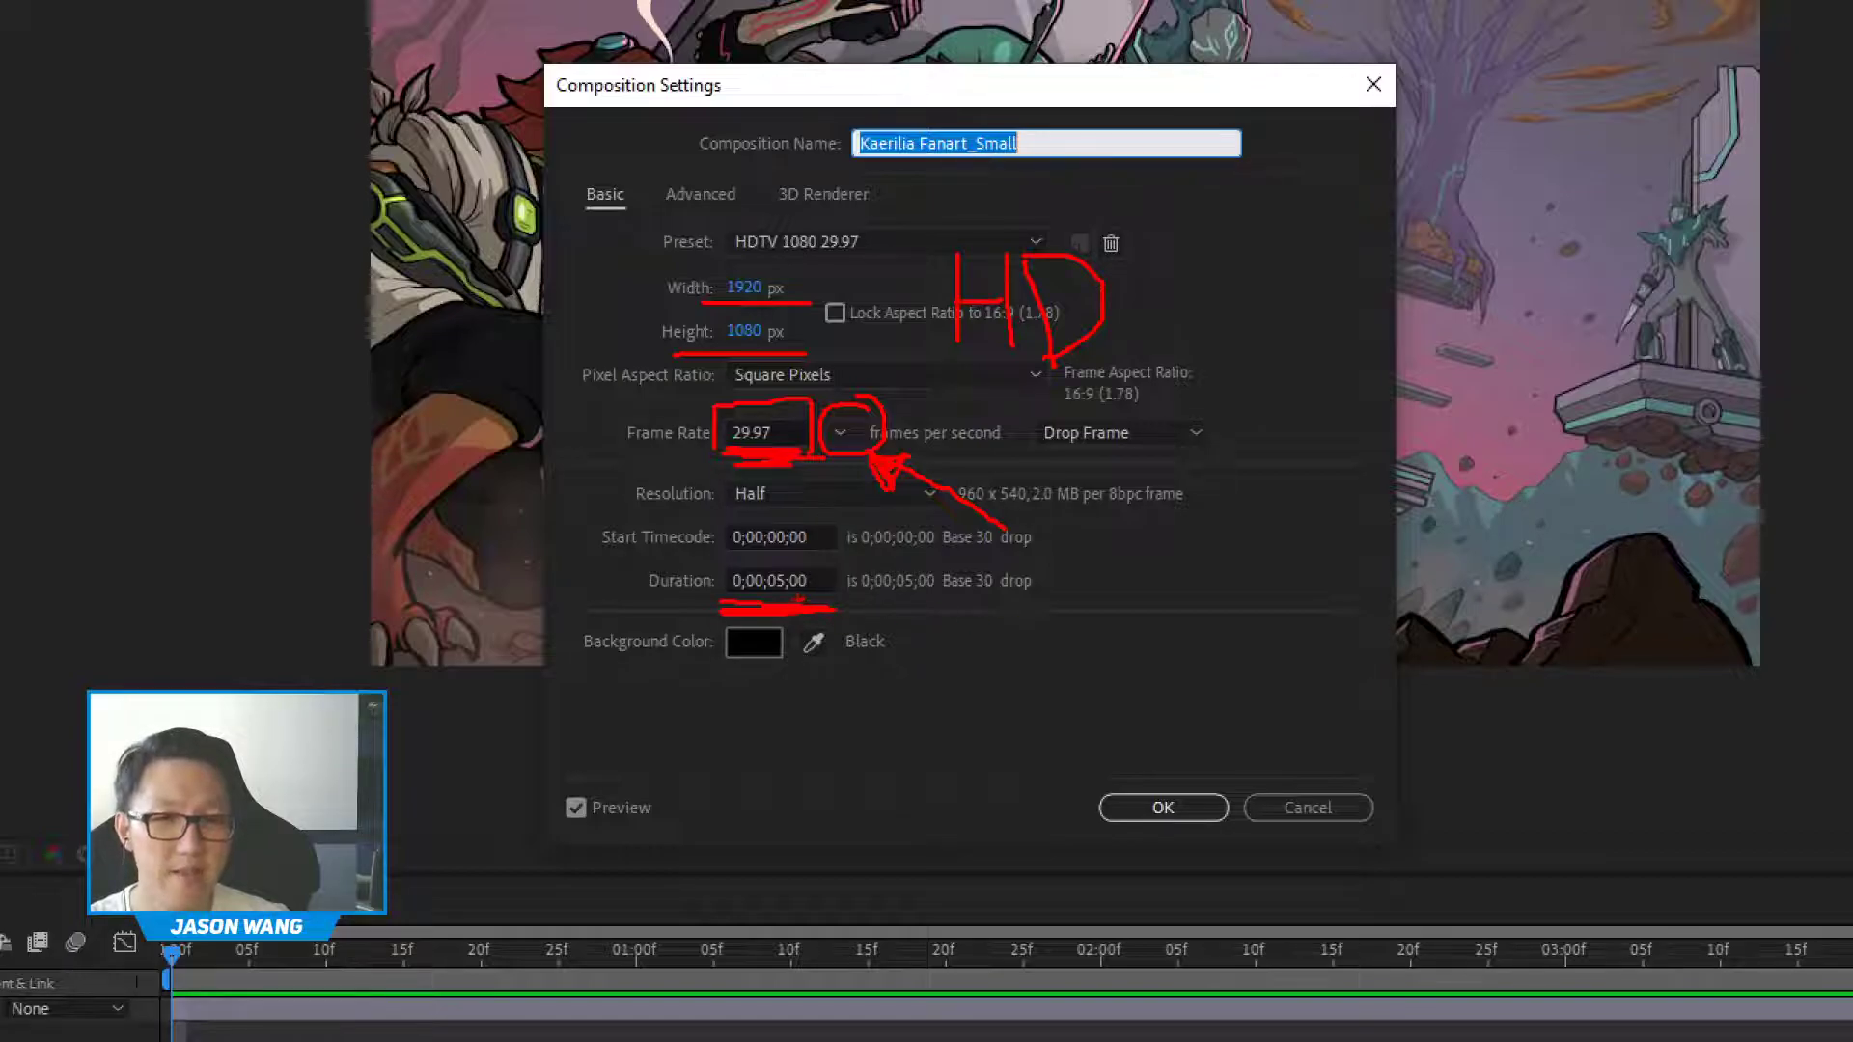
pyautogui.moveTo(998, 629)
pyautogui.mouseDown()
pyautogui.moveTo(1069, 613)
pyautogui.moveTo(1007, 654)
pyautogui.moveTo(1053, 678)
pyautogui.moveTo(999, 707)
pyautogui.mouseUp()
pyautogui.moveTo(1157, 657); pyautogui.dragTo(1102, 697)
pyautogui.moveTo(1154, 681); pyautogui.dragTo(1252, 710)
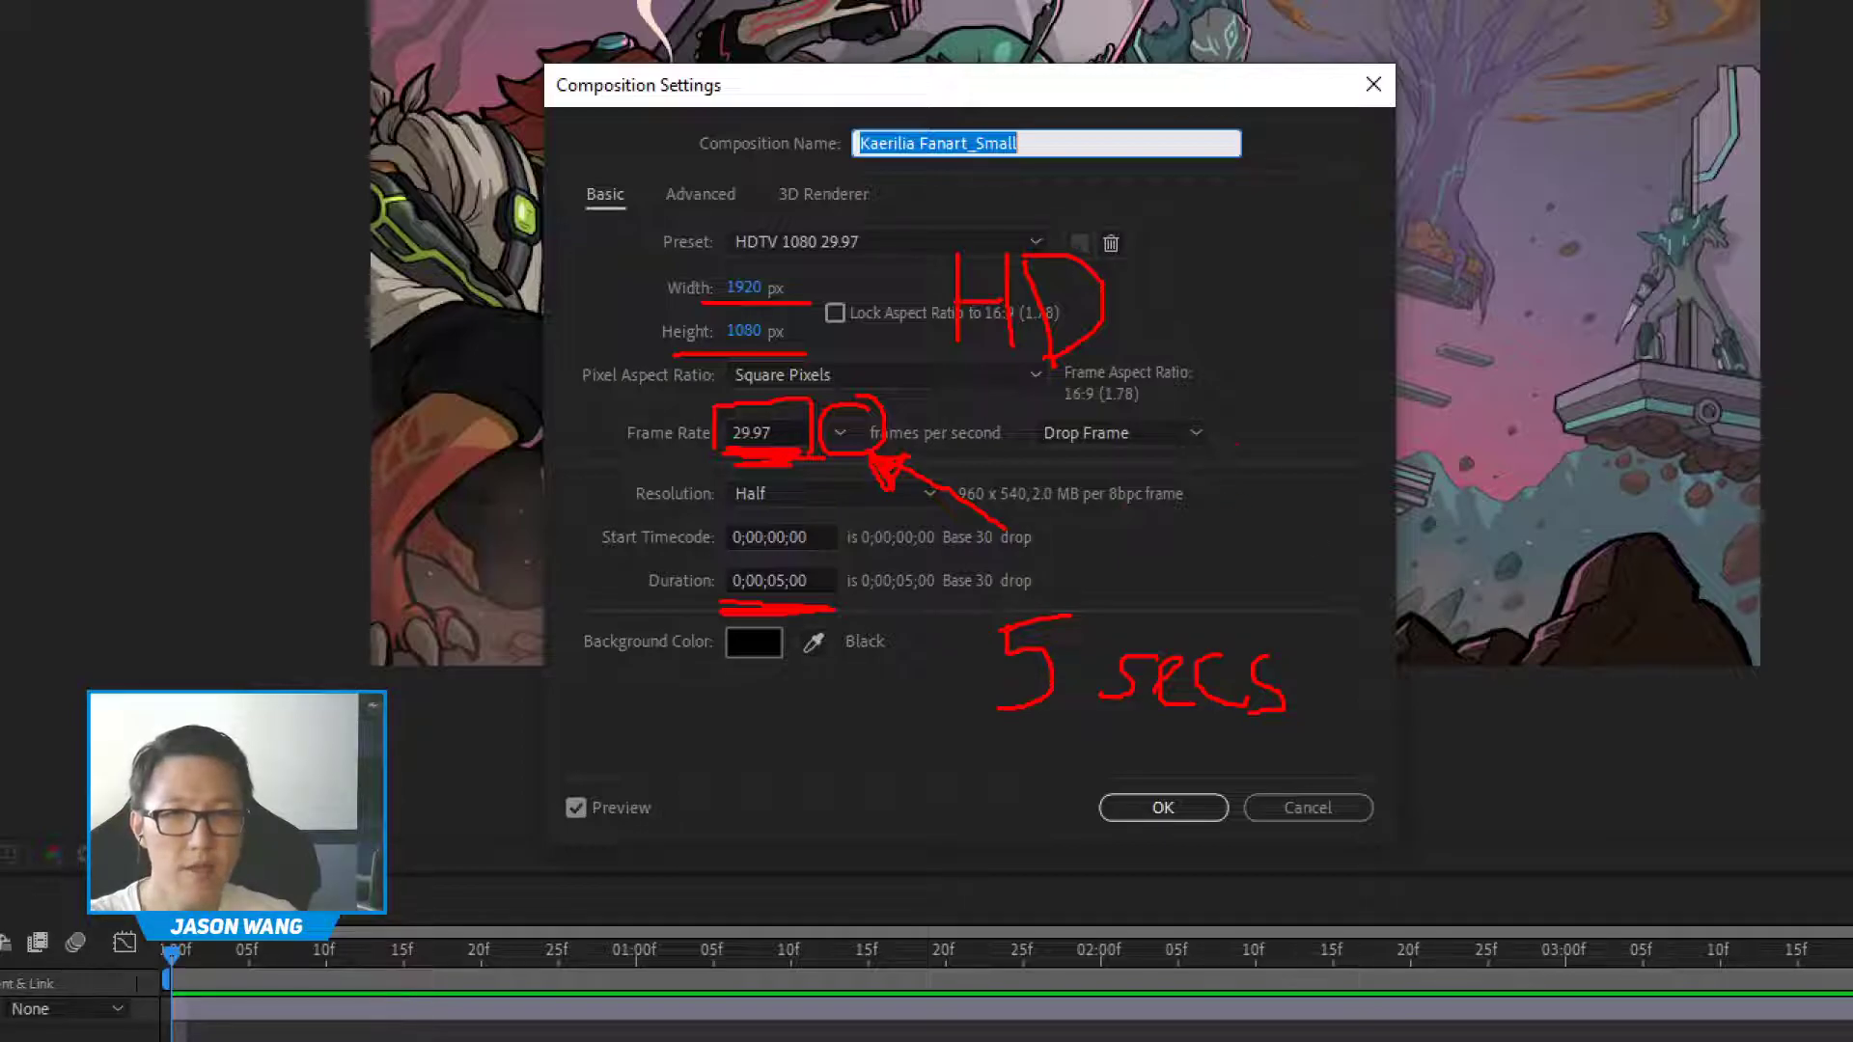
pyautogui.press('Escape')
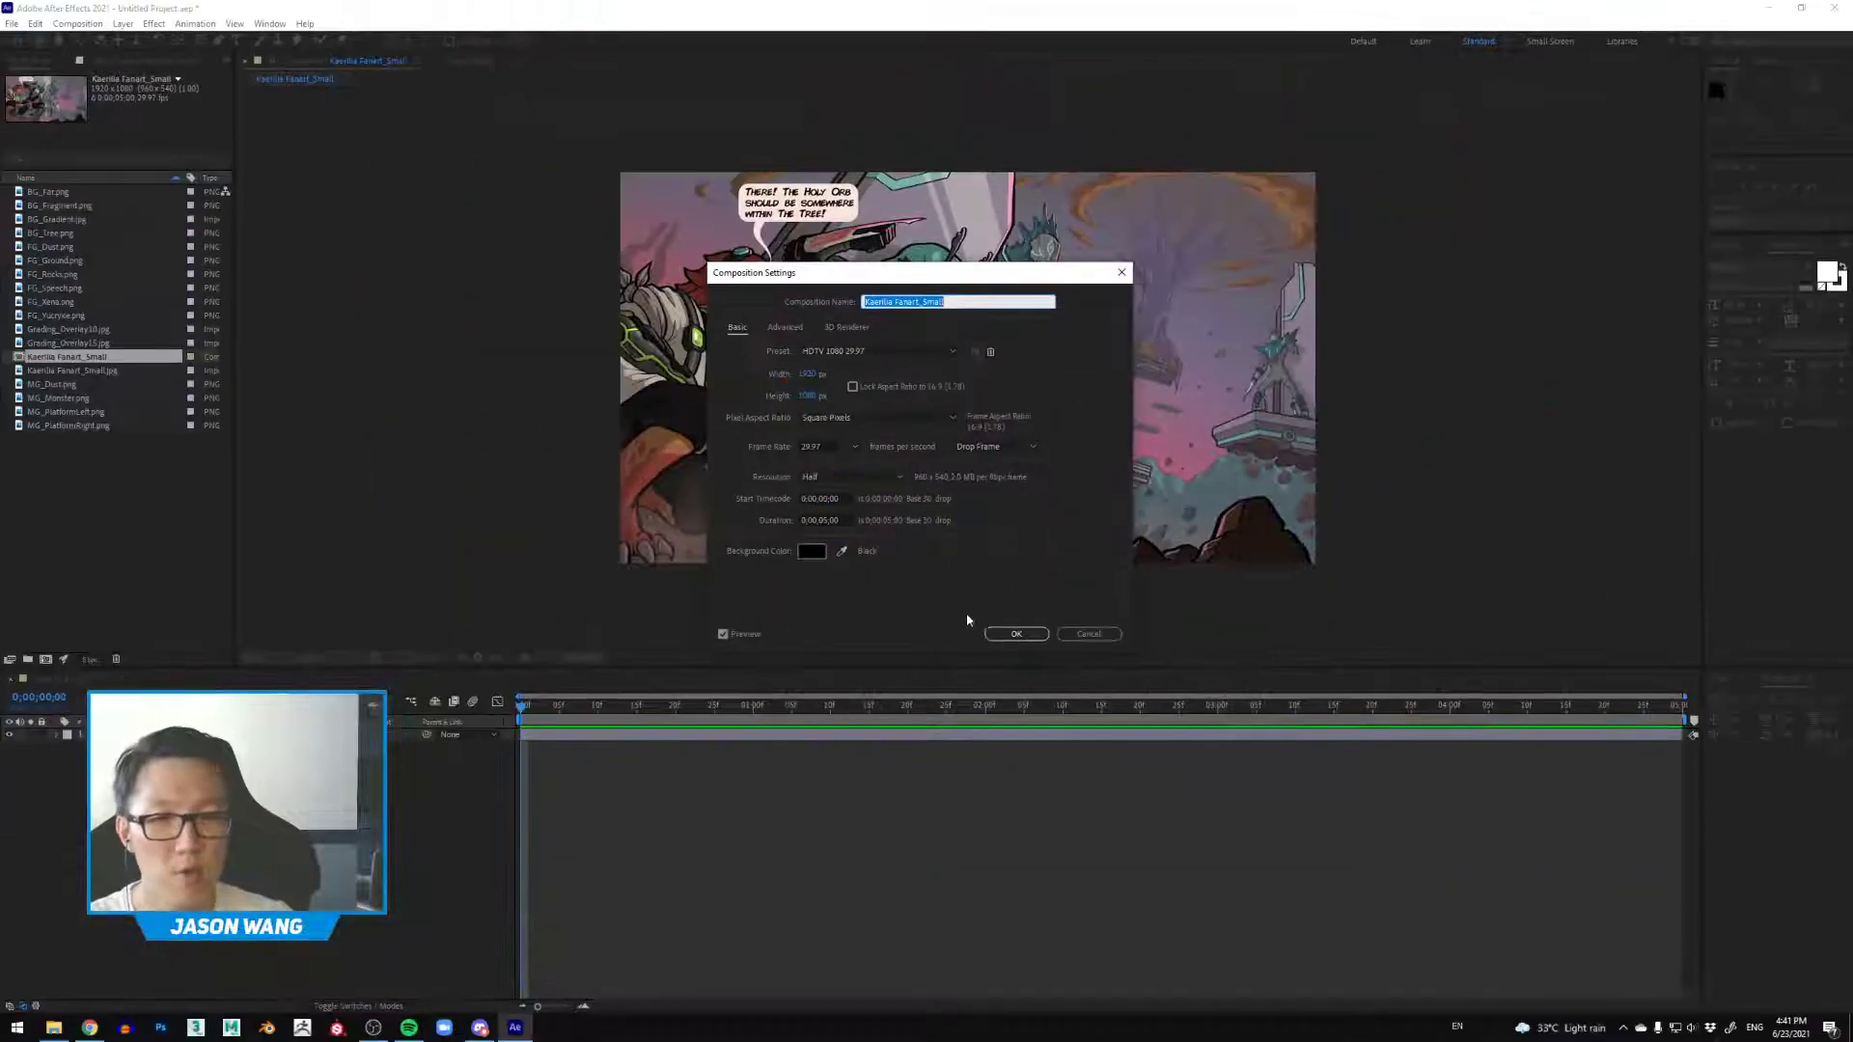
pyautogui.click(1088, 634)
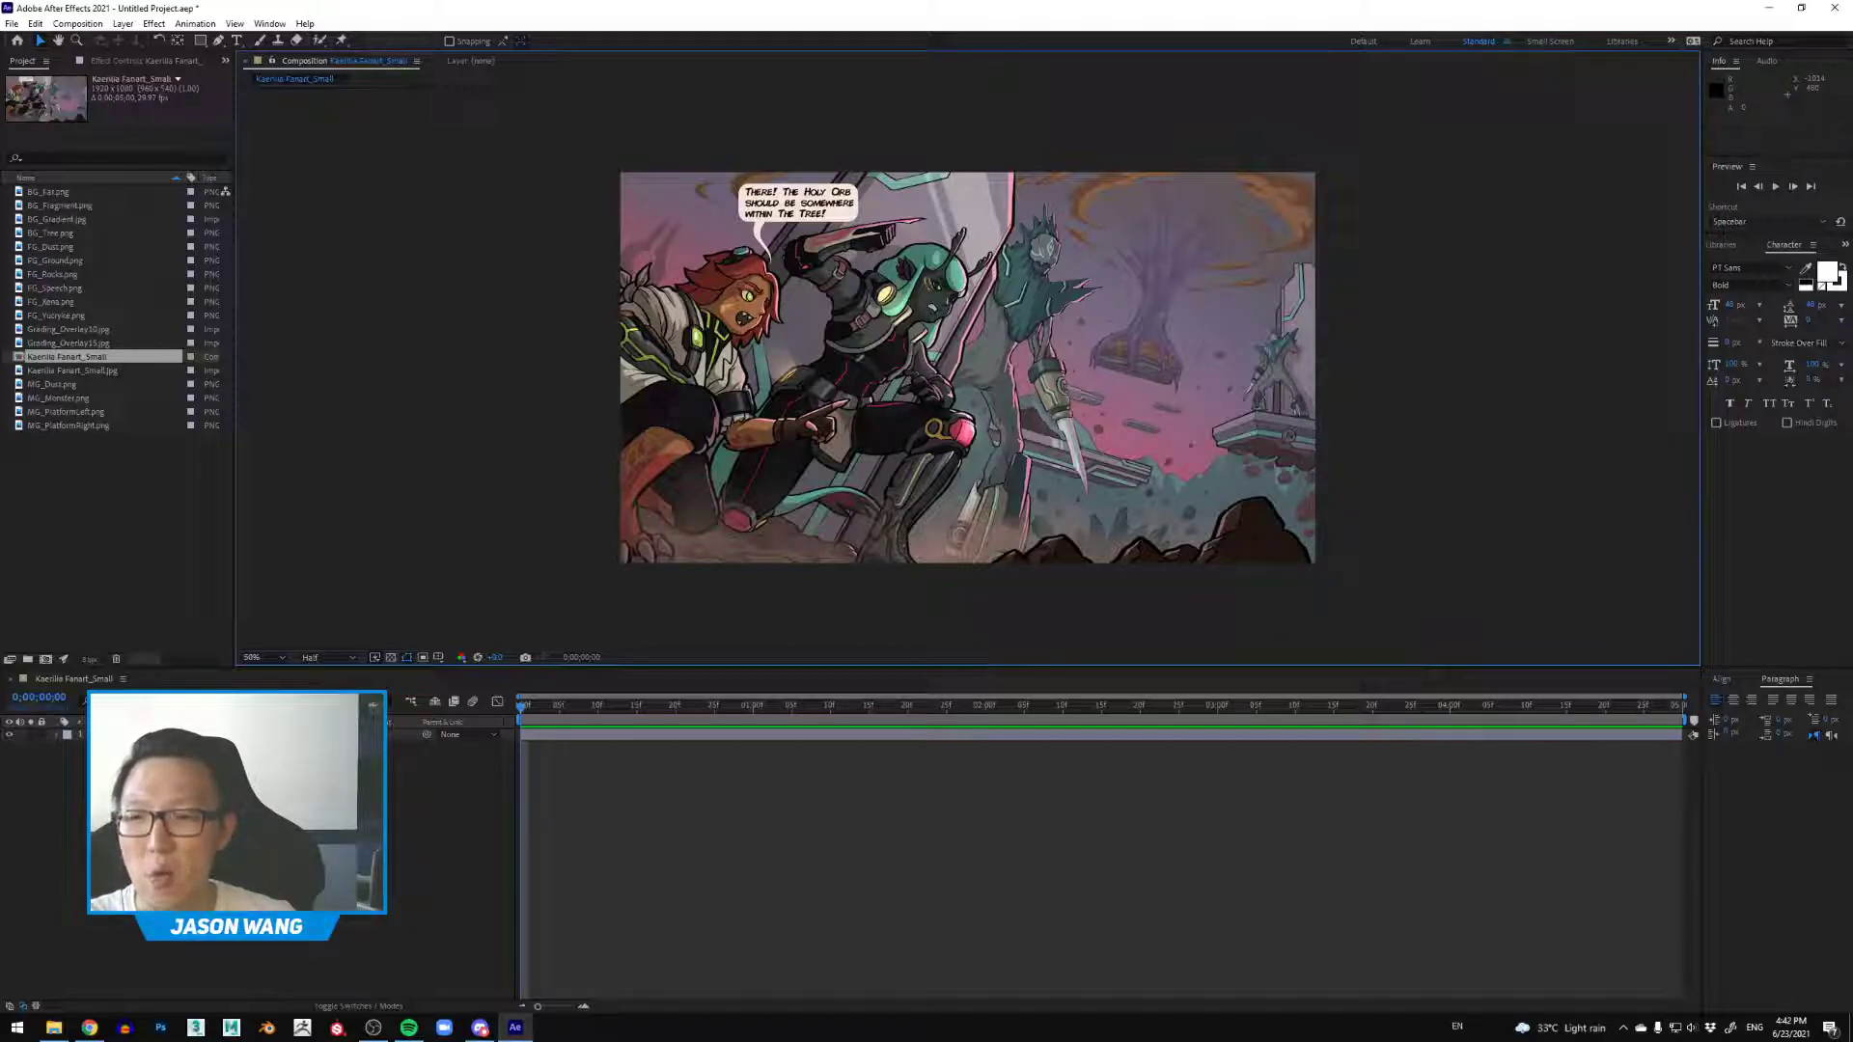
# Step: Add all BG, FG, MG and Grading_Overlay images to the composition above the reference artwork, leaving out Kaerilia Fanart_Small.jpg
pyautogui.click(73, 193)
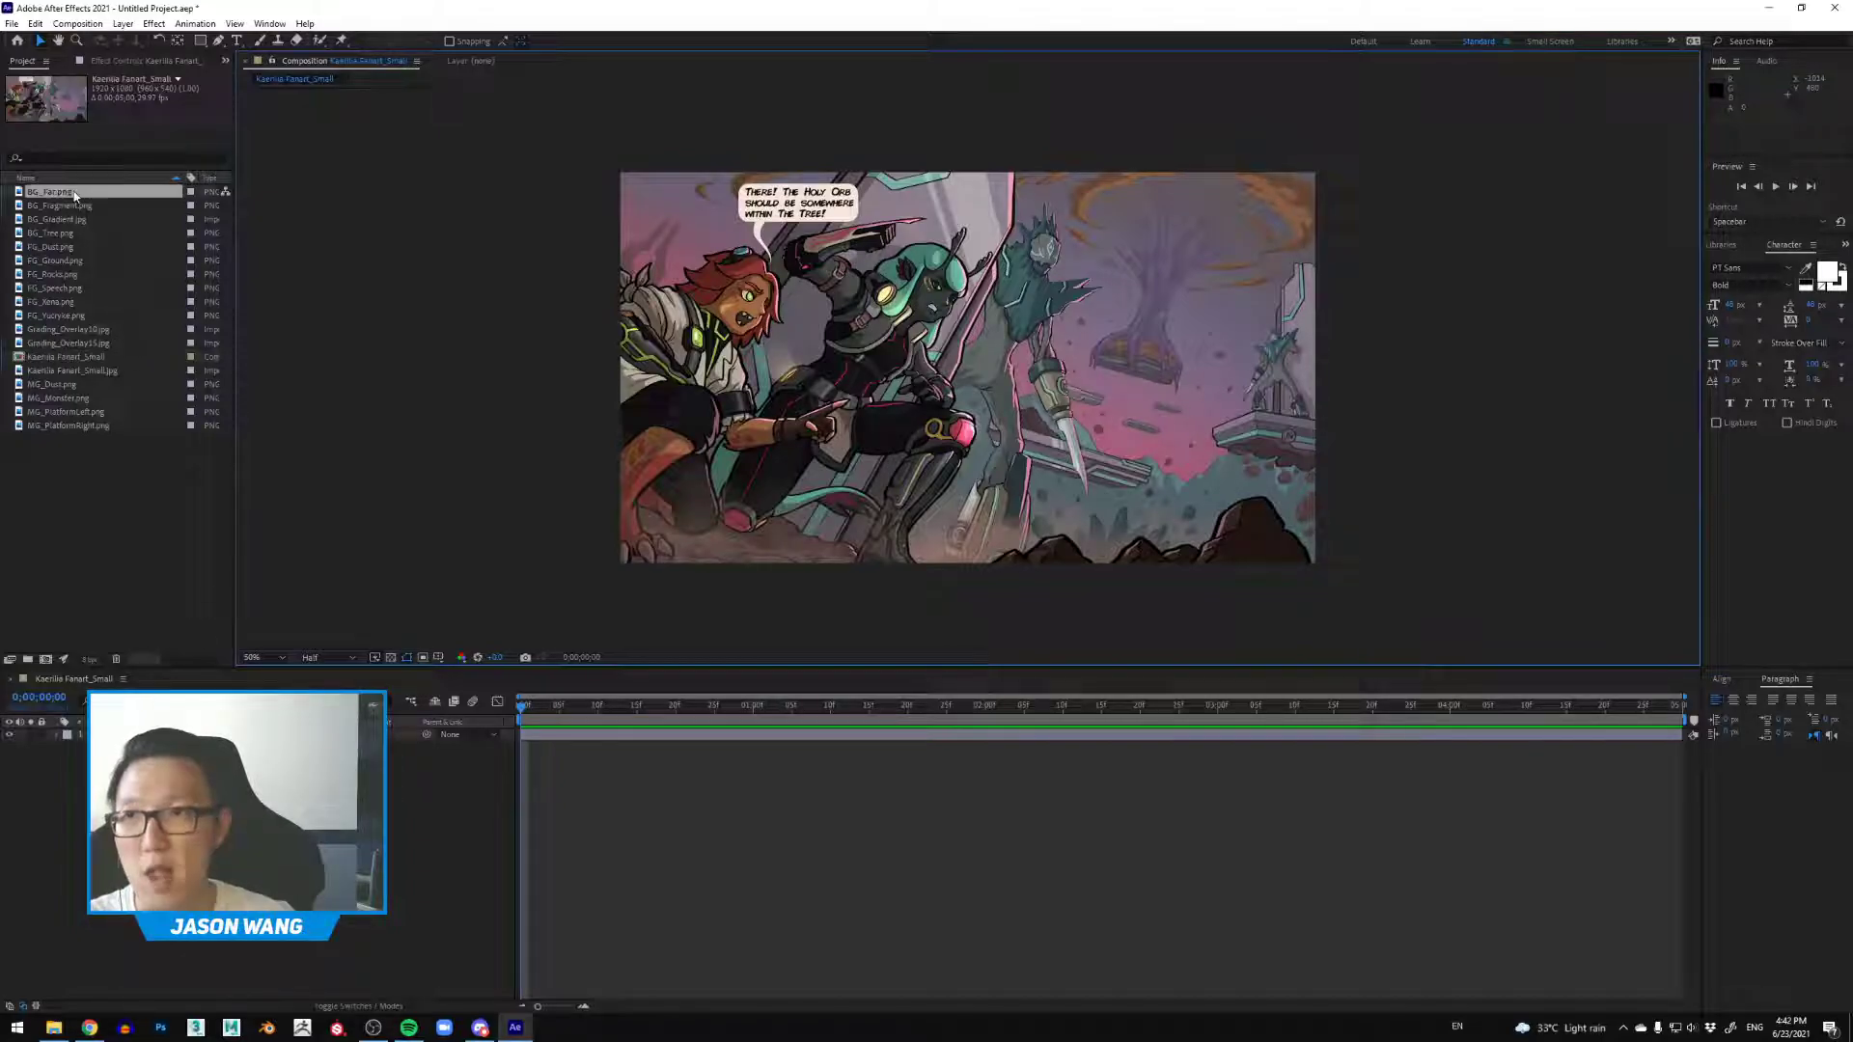
pyautogui.keyDown('shift'); pyautogui.click(54, 344); pyautogui.keyUp('shift')
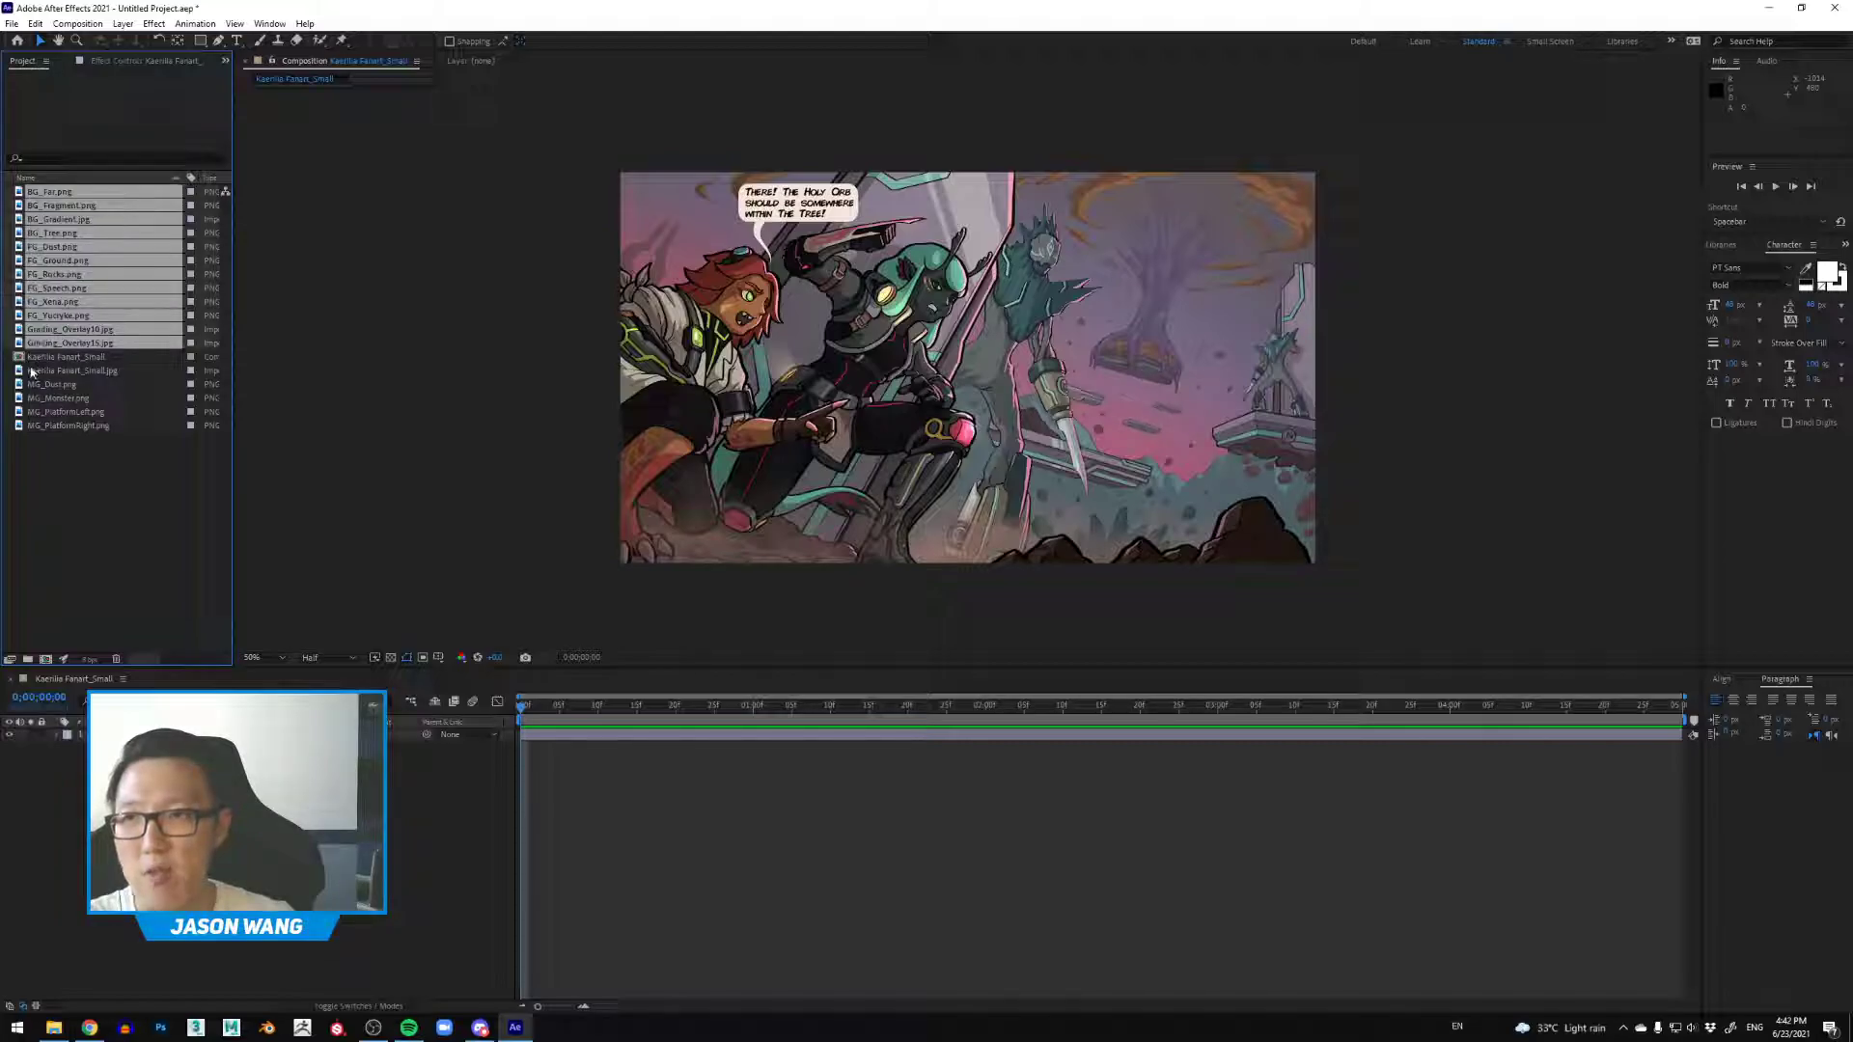
pyautogui.keyDown('ctrl'); pyautogui.click(71, 386); pyautogui.keyUp('ctrl')
pyautogui.keyDown('ctrl'); pyautogui.click(76, 398); pyautogui.keyUp('ctrl')
pyautogui.keyDown('ctrl'); pyautogui.click(77, 412); pyautogui.keyUp('ctrl')
pyautogui.keyDown('ctrl'); pyautogui.click(72, 426); pyautogui.keyUp('ctrl')
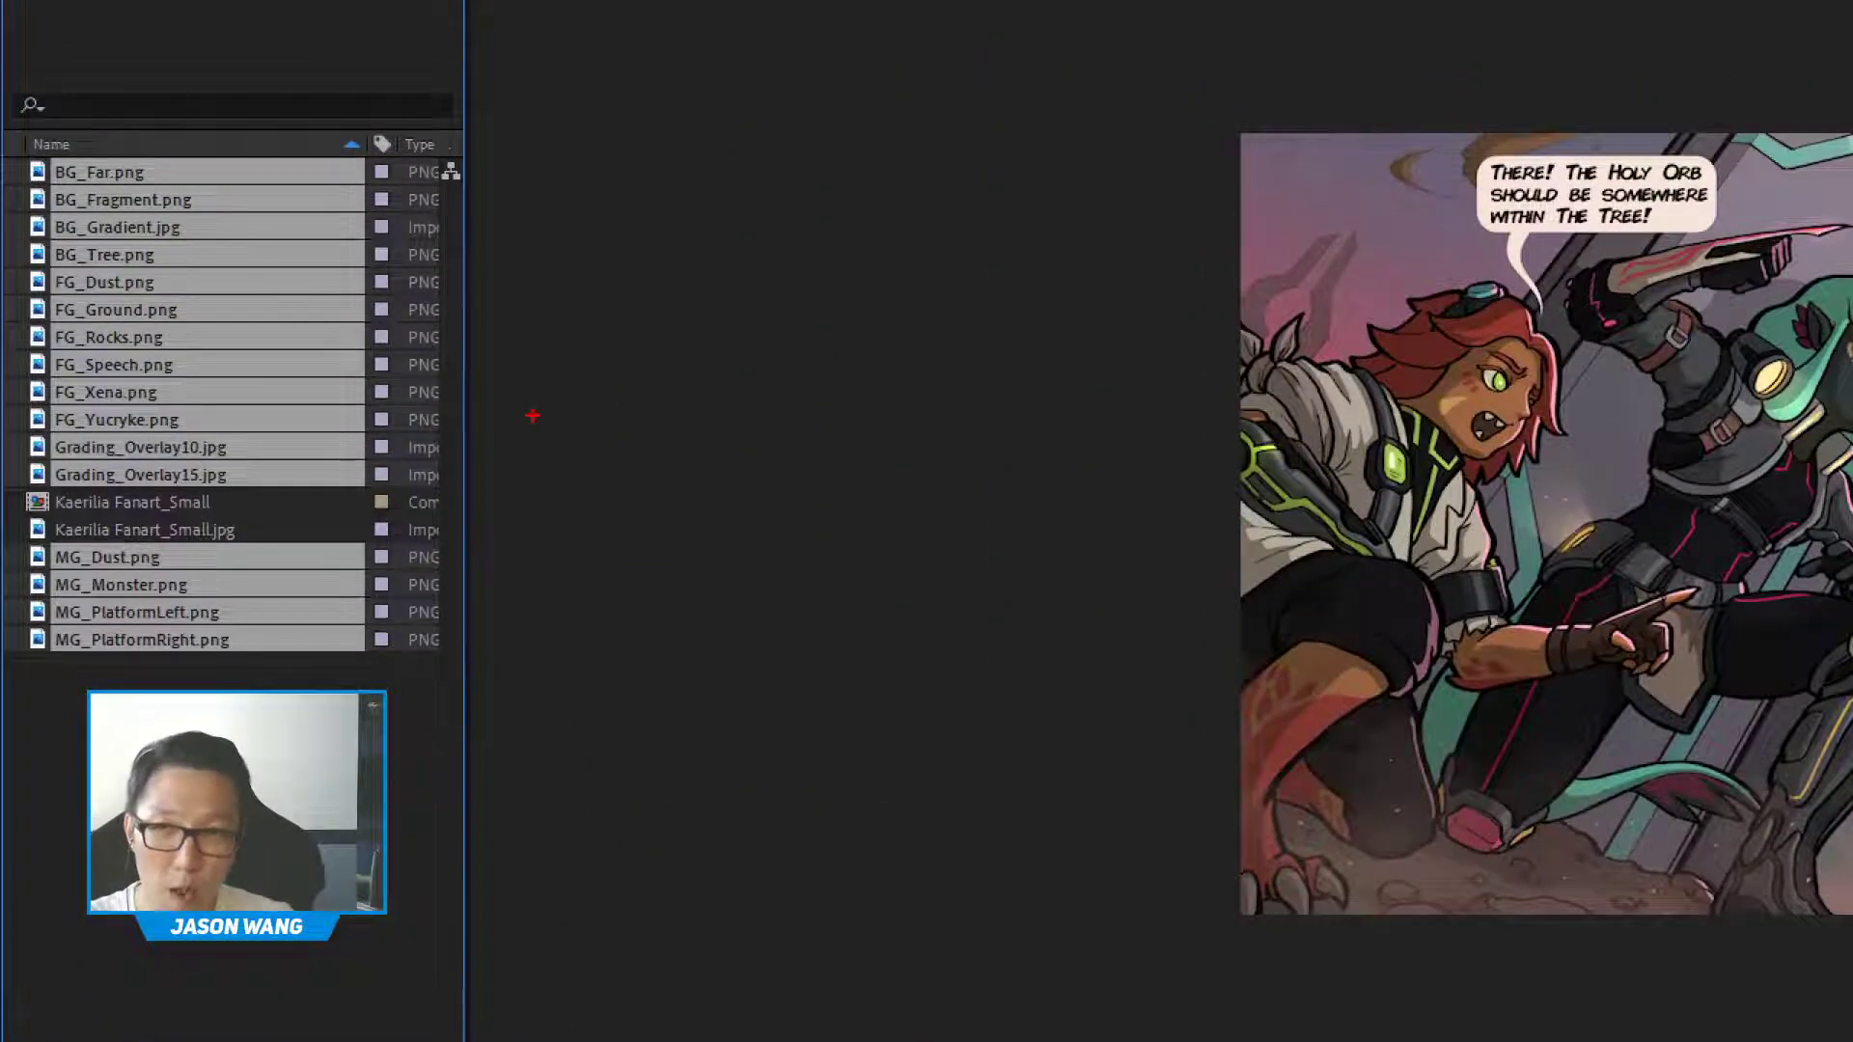
pyautogui.moveTo(383, 161)
pyautogui.mouseDown()
pyautogui.moveTo(447, 355)
pyautogui.moveTo(412, 489)
pyautogui.mouseUp()
pyautogui.moveTo(384, 552)
pyautogui.mouseDown()
pyautogui.moveTo(450, 609)
pyautogui.moveTo(434, 683)
pyautogui.moveTo(394, 689)
pyautogui.mouseUp()
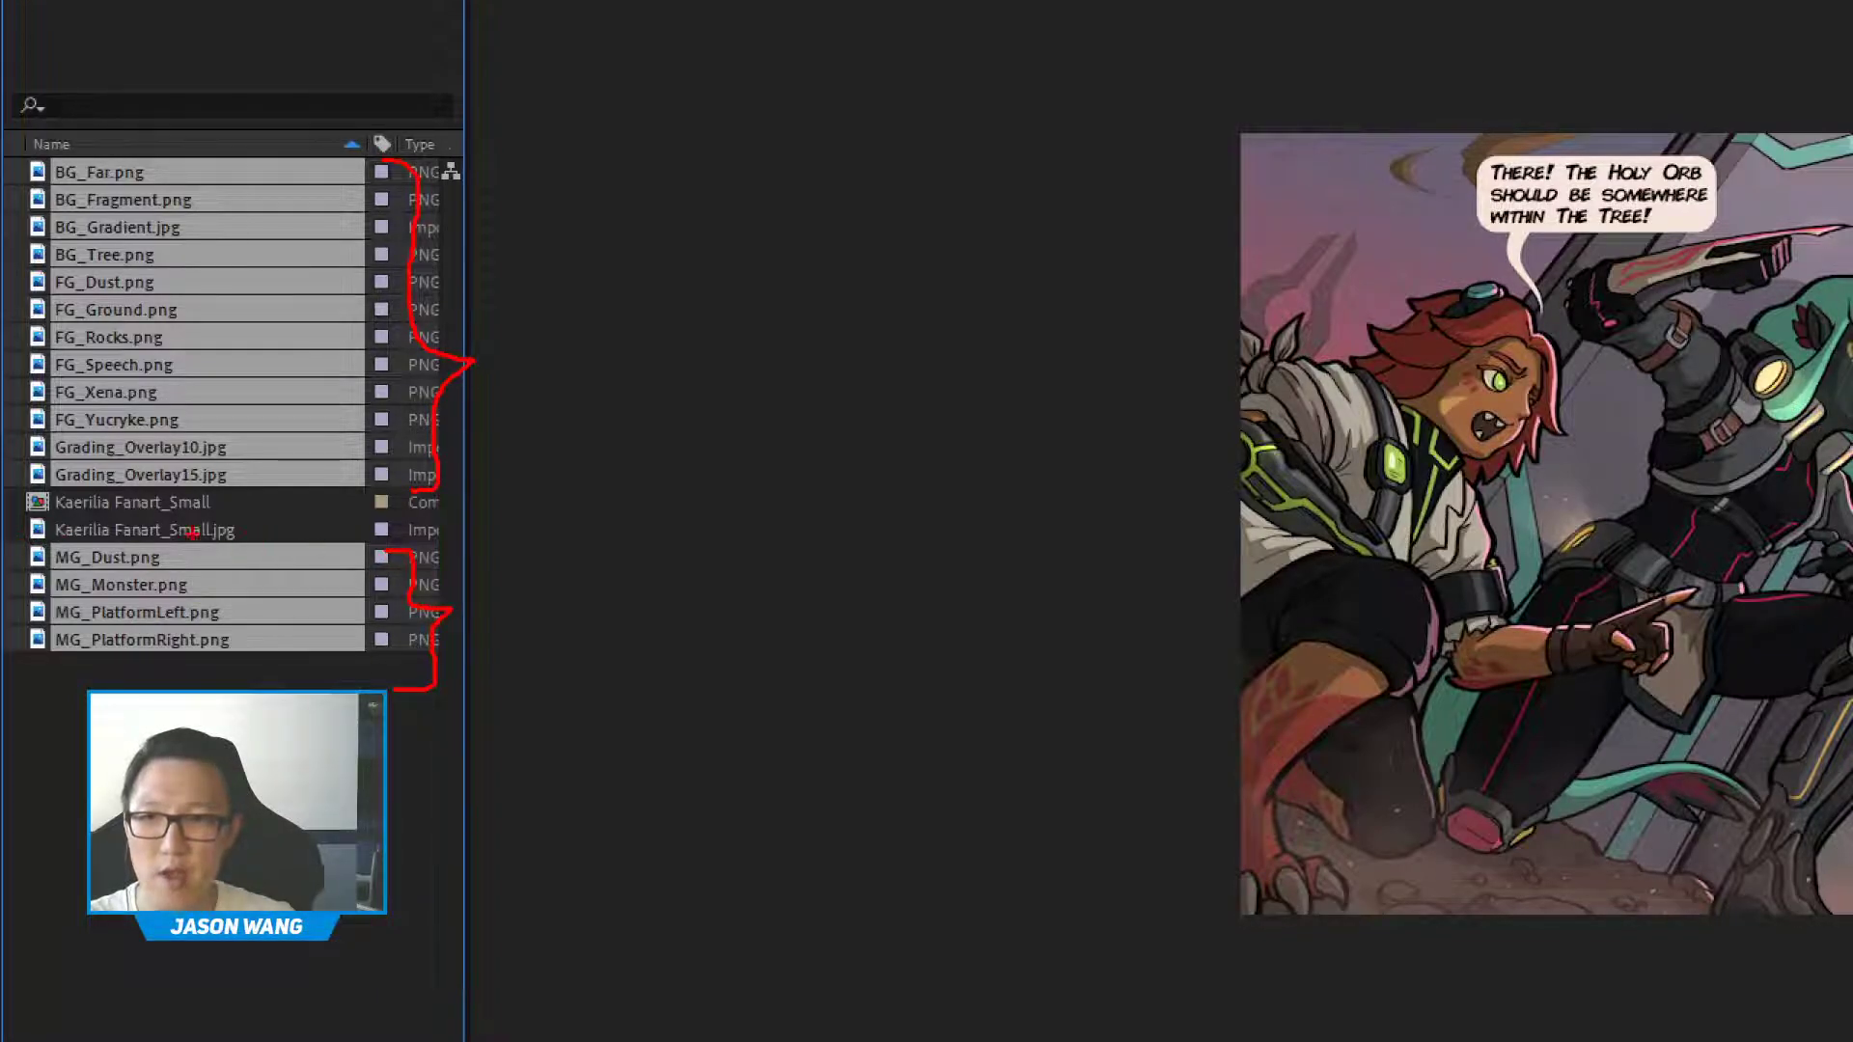
pyautogui.moveTo(39, 539); pyautogui.dragTo(227, 541)
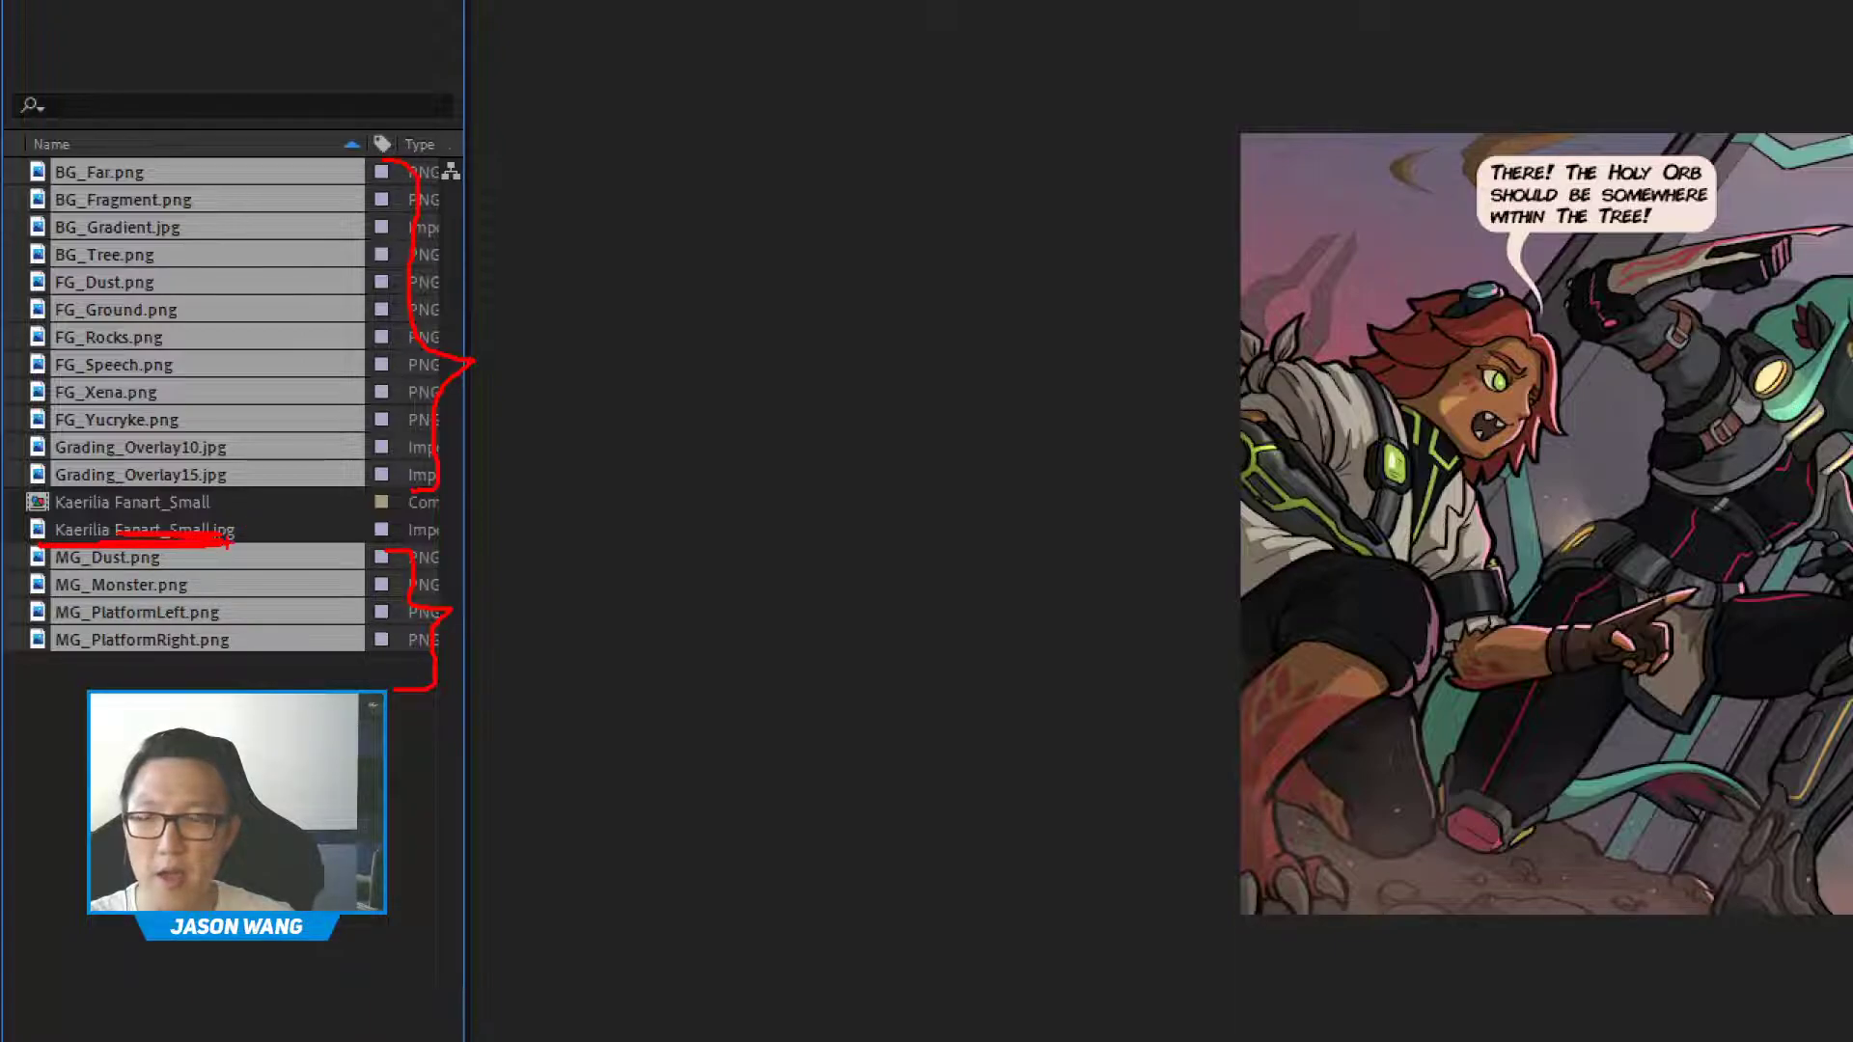
pyautogui.moveTo(249, 533); pyautogui.dragTo(234, 502)
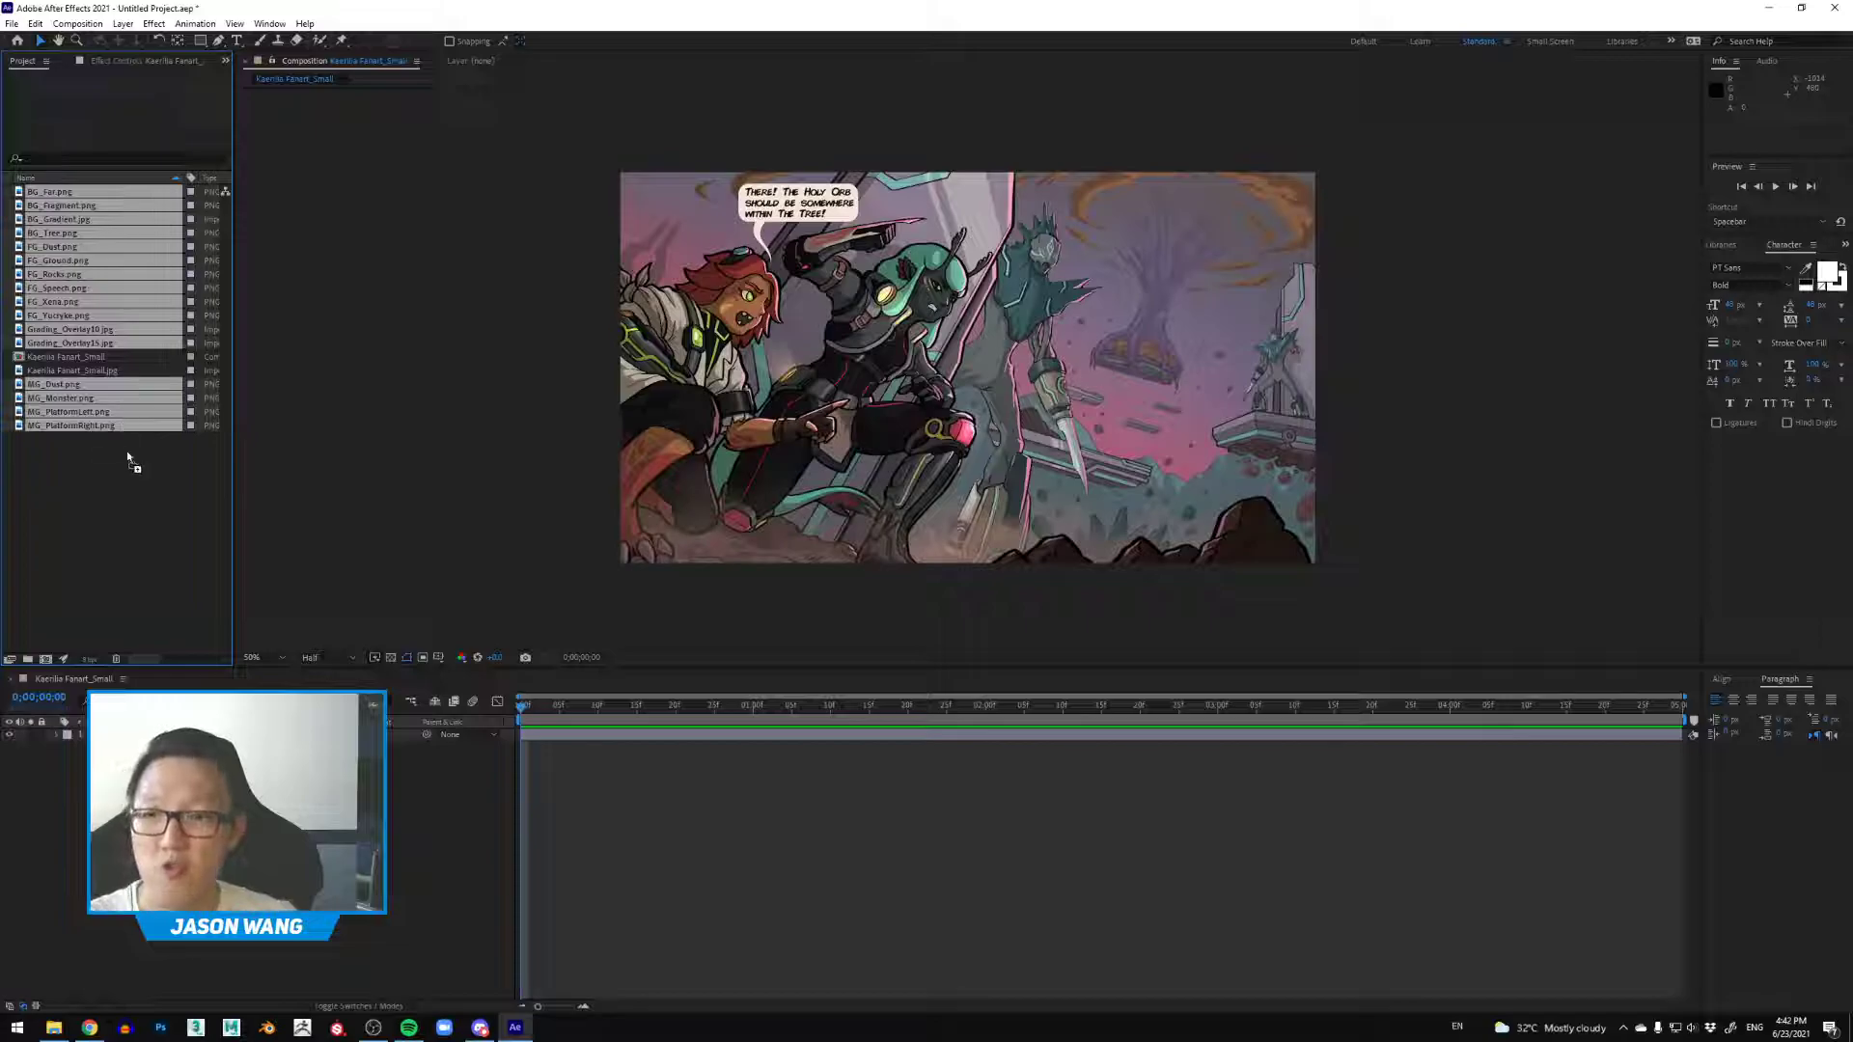
pyautogui.moveTo(128, 460); pyautogui.dragTo(454, 762)
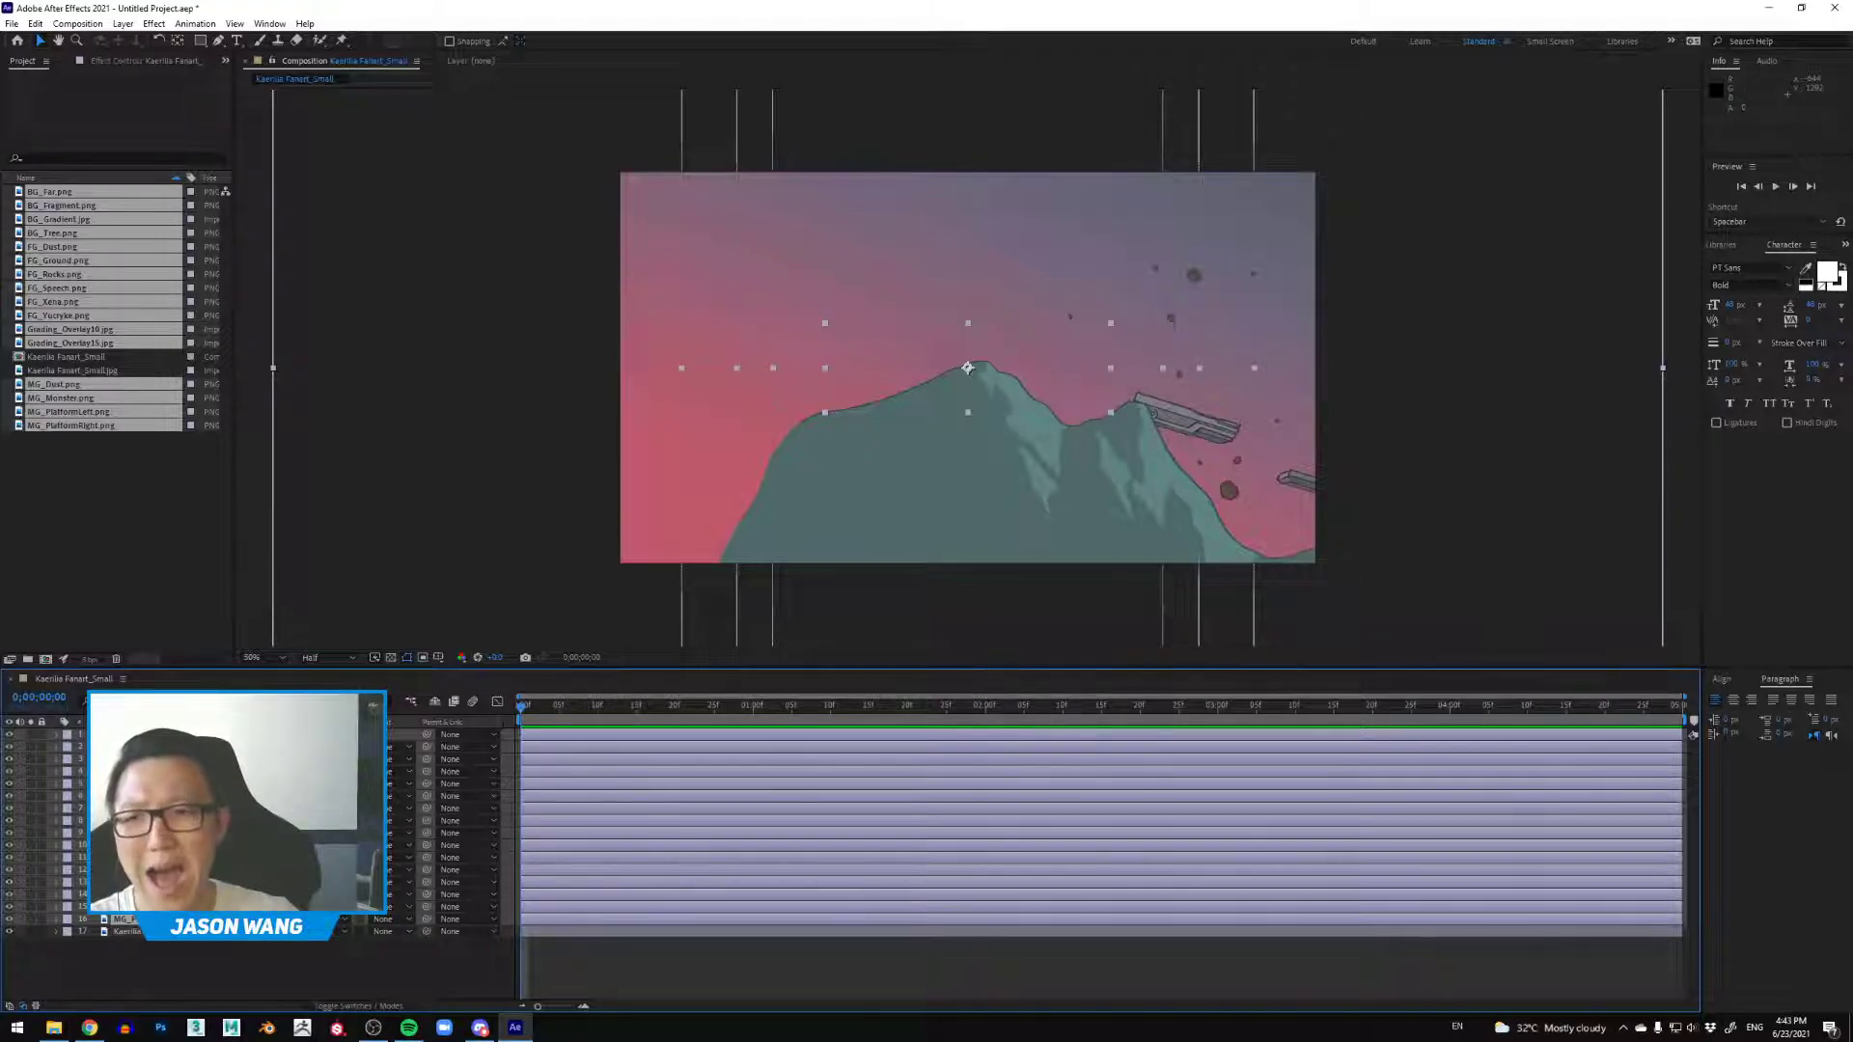
# Step: Set the Scale of all sliced artwork layers to 50%, collapse their Scale properties and clear the selection
pyautogui.press('s')
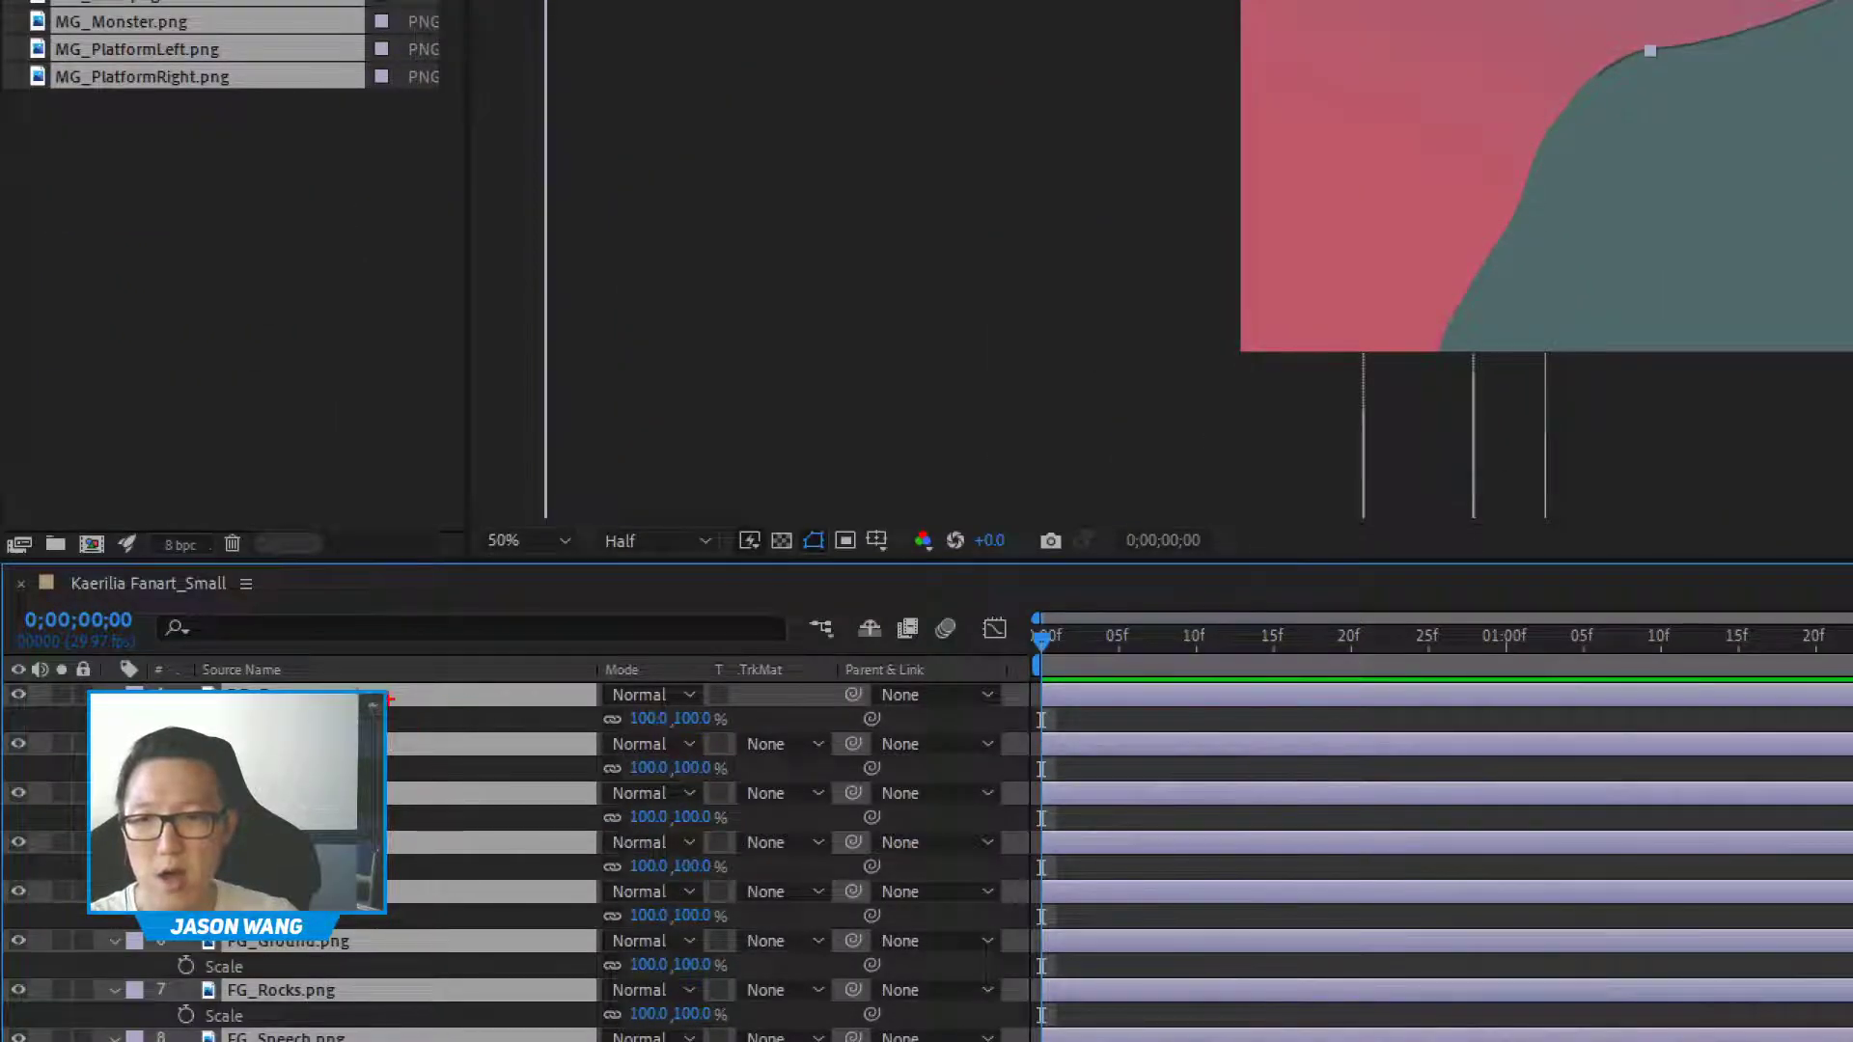
pyautogui.moveTo(413, 704); pyautogui.dragTo(595, 600)
pyautogui.moveTo(419, 672)
pyautogui.mouseDown()
pyautogui.moveTo(405, 706)
pyautogui.moveTo(615, 717)
pyautogui.mouseUp()
pyautogui.moveTo(441, 726)
pyautogui.mouseDown()
pyautogui.moveTo(444, 758)
pyautogui.moveTo(446, 723)
pyautogui.mouseUp()
pyautogui.moveTo(434, 797)
pyautogui.mouseDown()
pyautogui.moveTo(599, 793)
pyautogui.moveTo(432, 797)
pyautogui.moveTo(465, 777)
pyautogui.mouseUp()
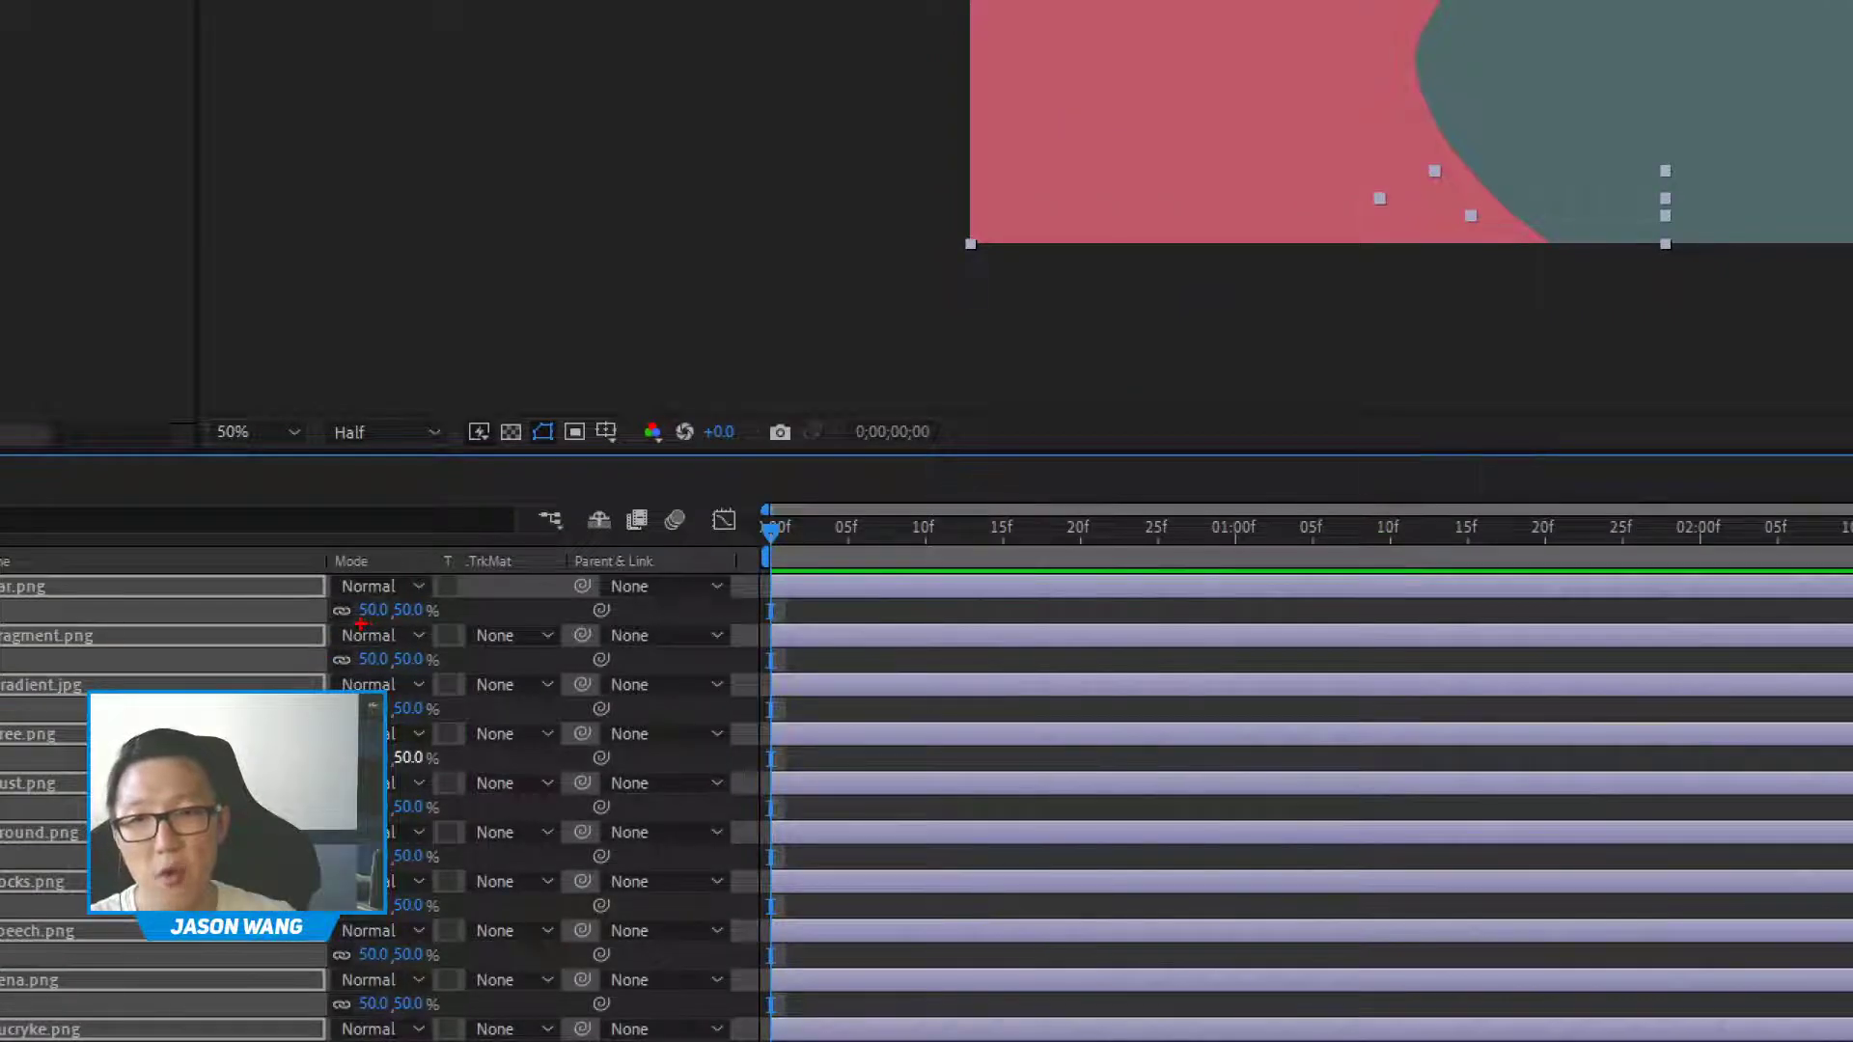
pyautogui.moveTo(360, 625); pyautogui.dragTo(429, 624)
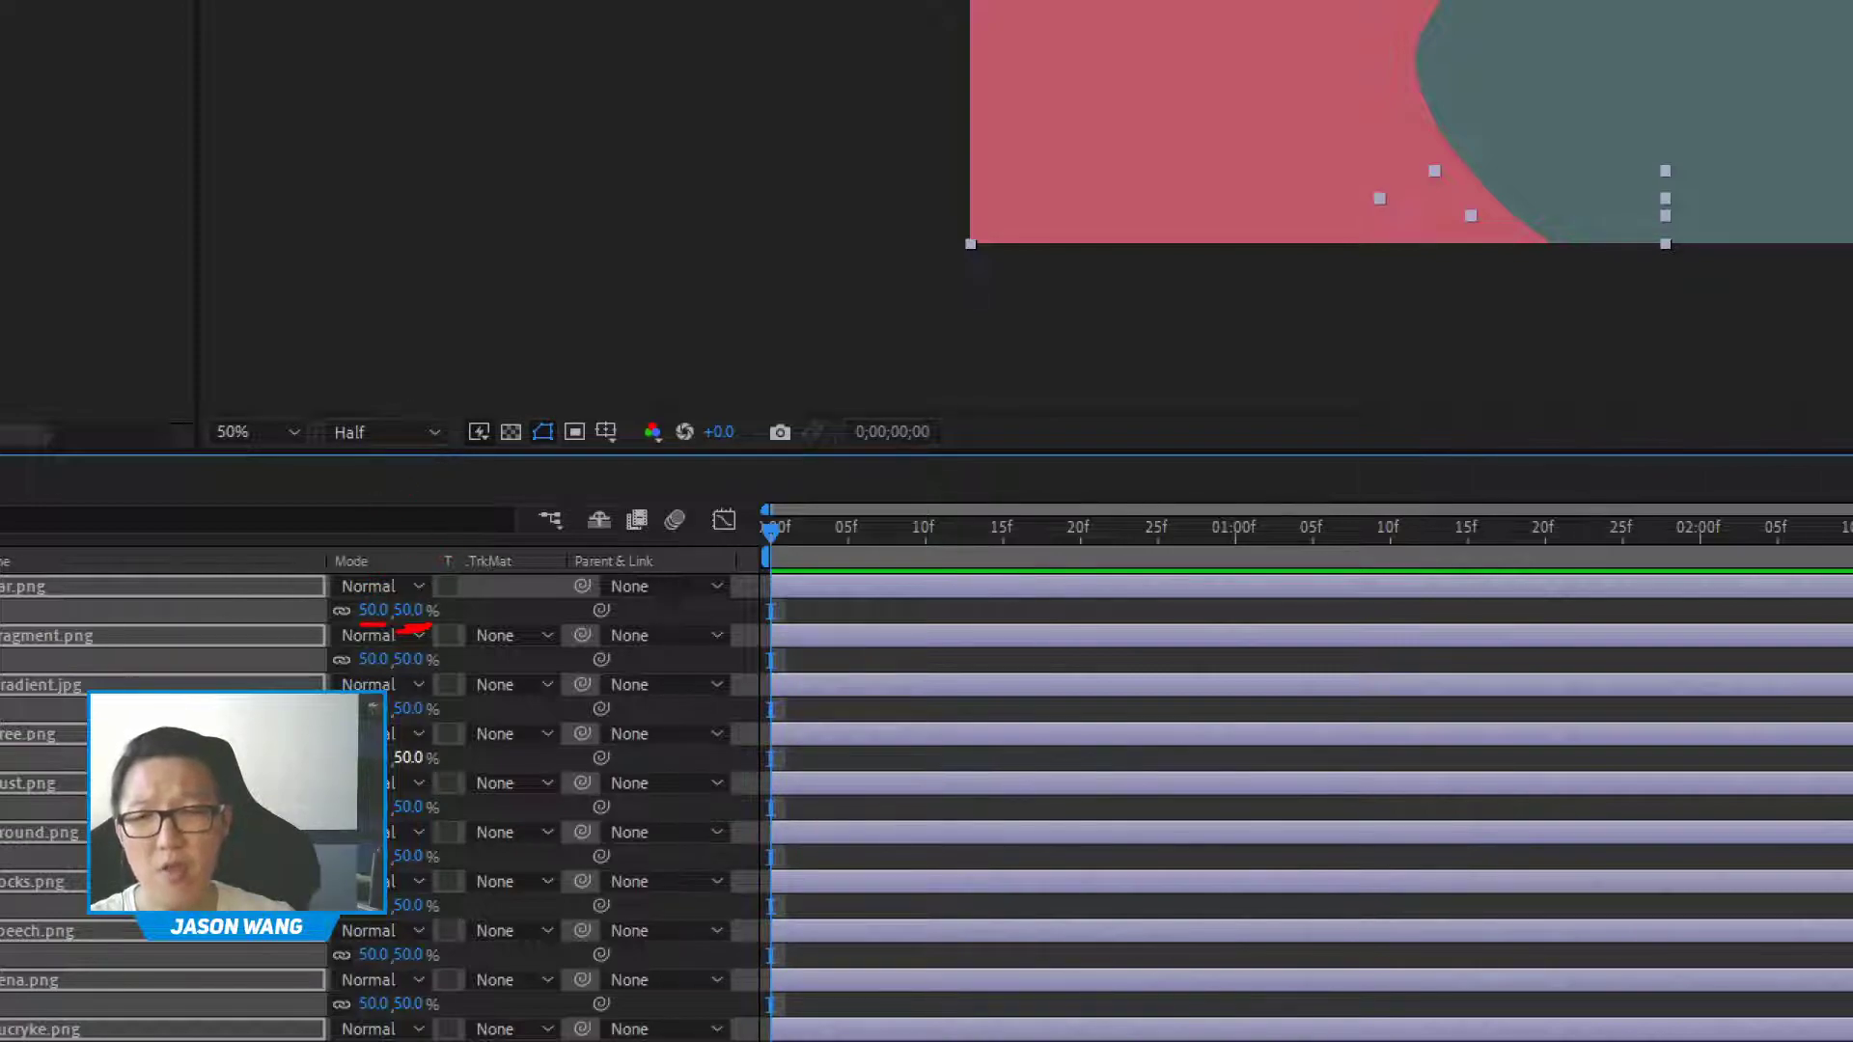
pyautogui.moveTo(428, 595)
pyautogui.mouseDown()
pyautogui.moveTo(390, 591)
pyautogui.moveTo(394, 629)
pyautogui.mouseUp()
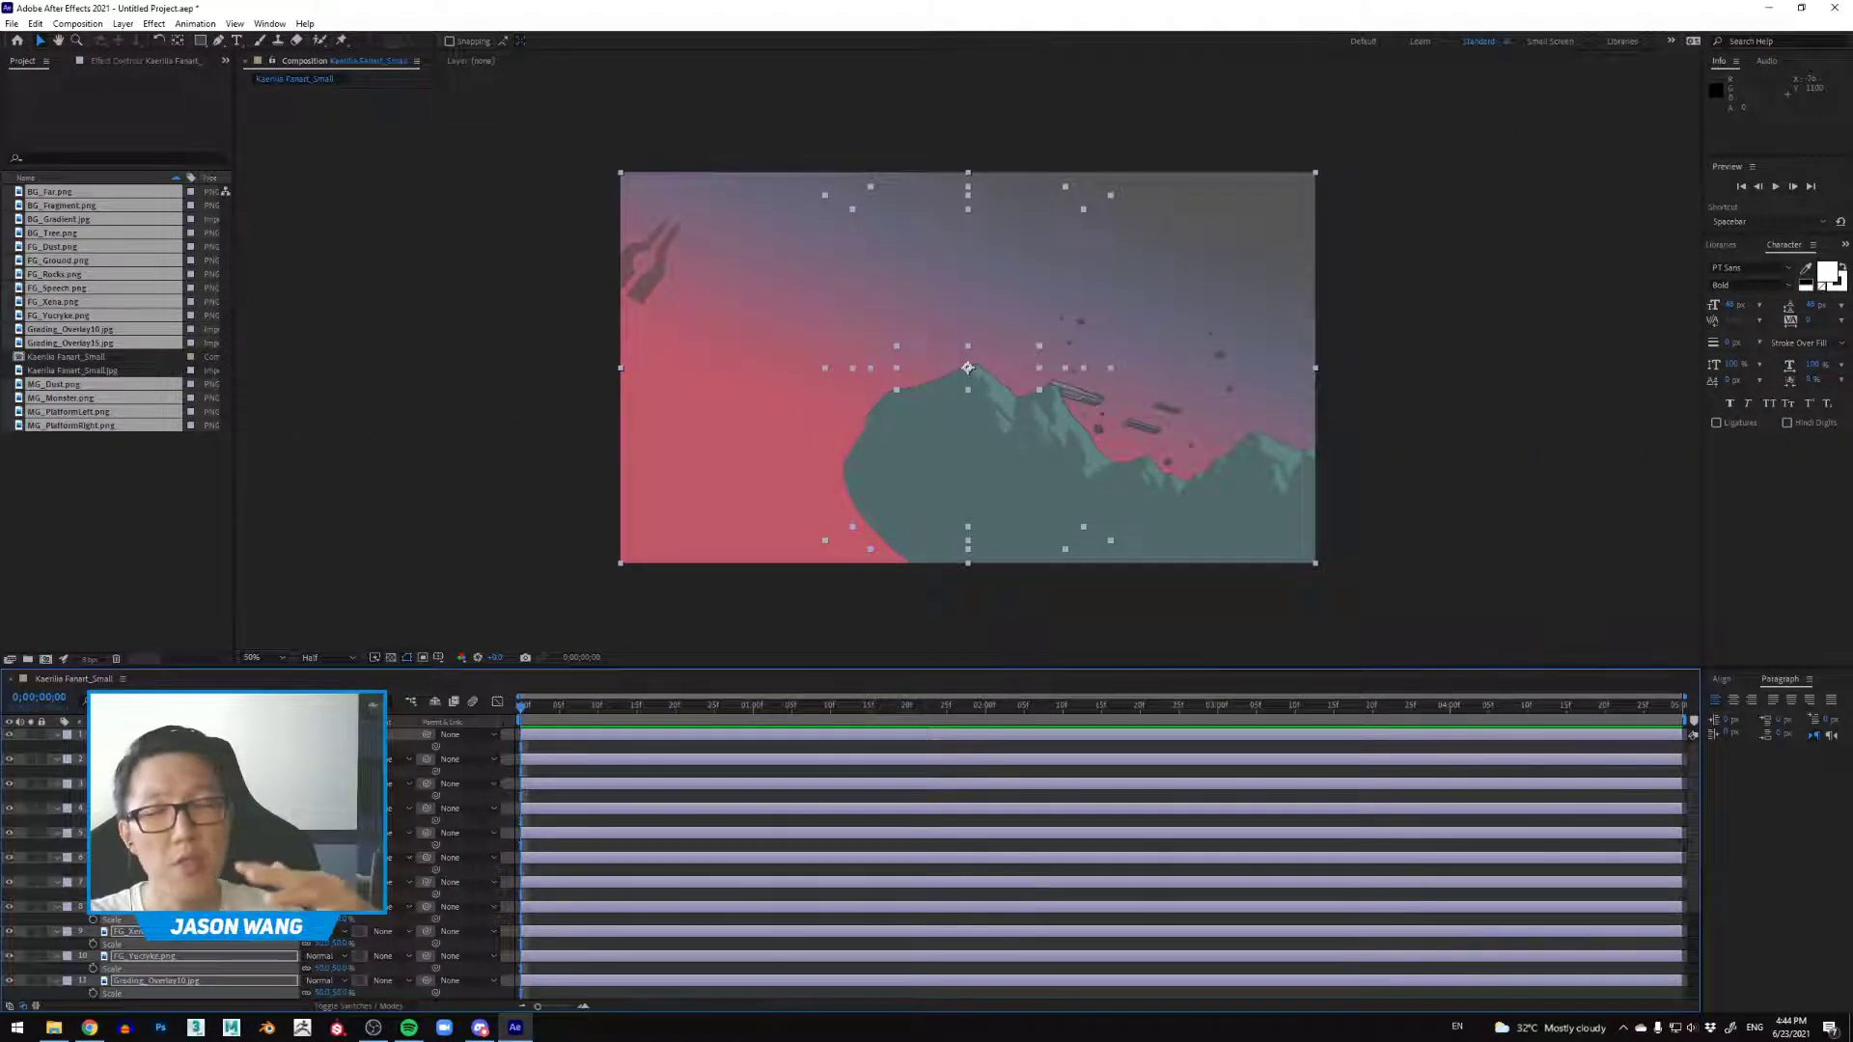
pyautogui.scroll(-5, 260, 859)
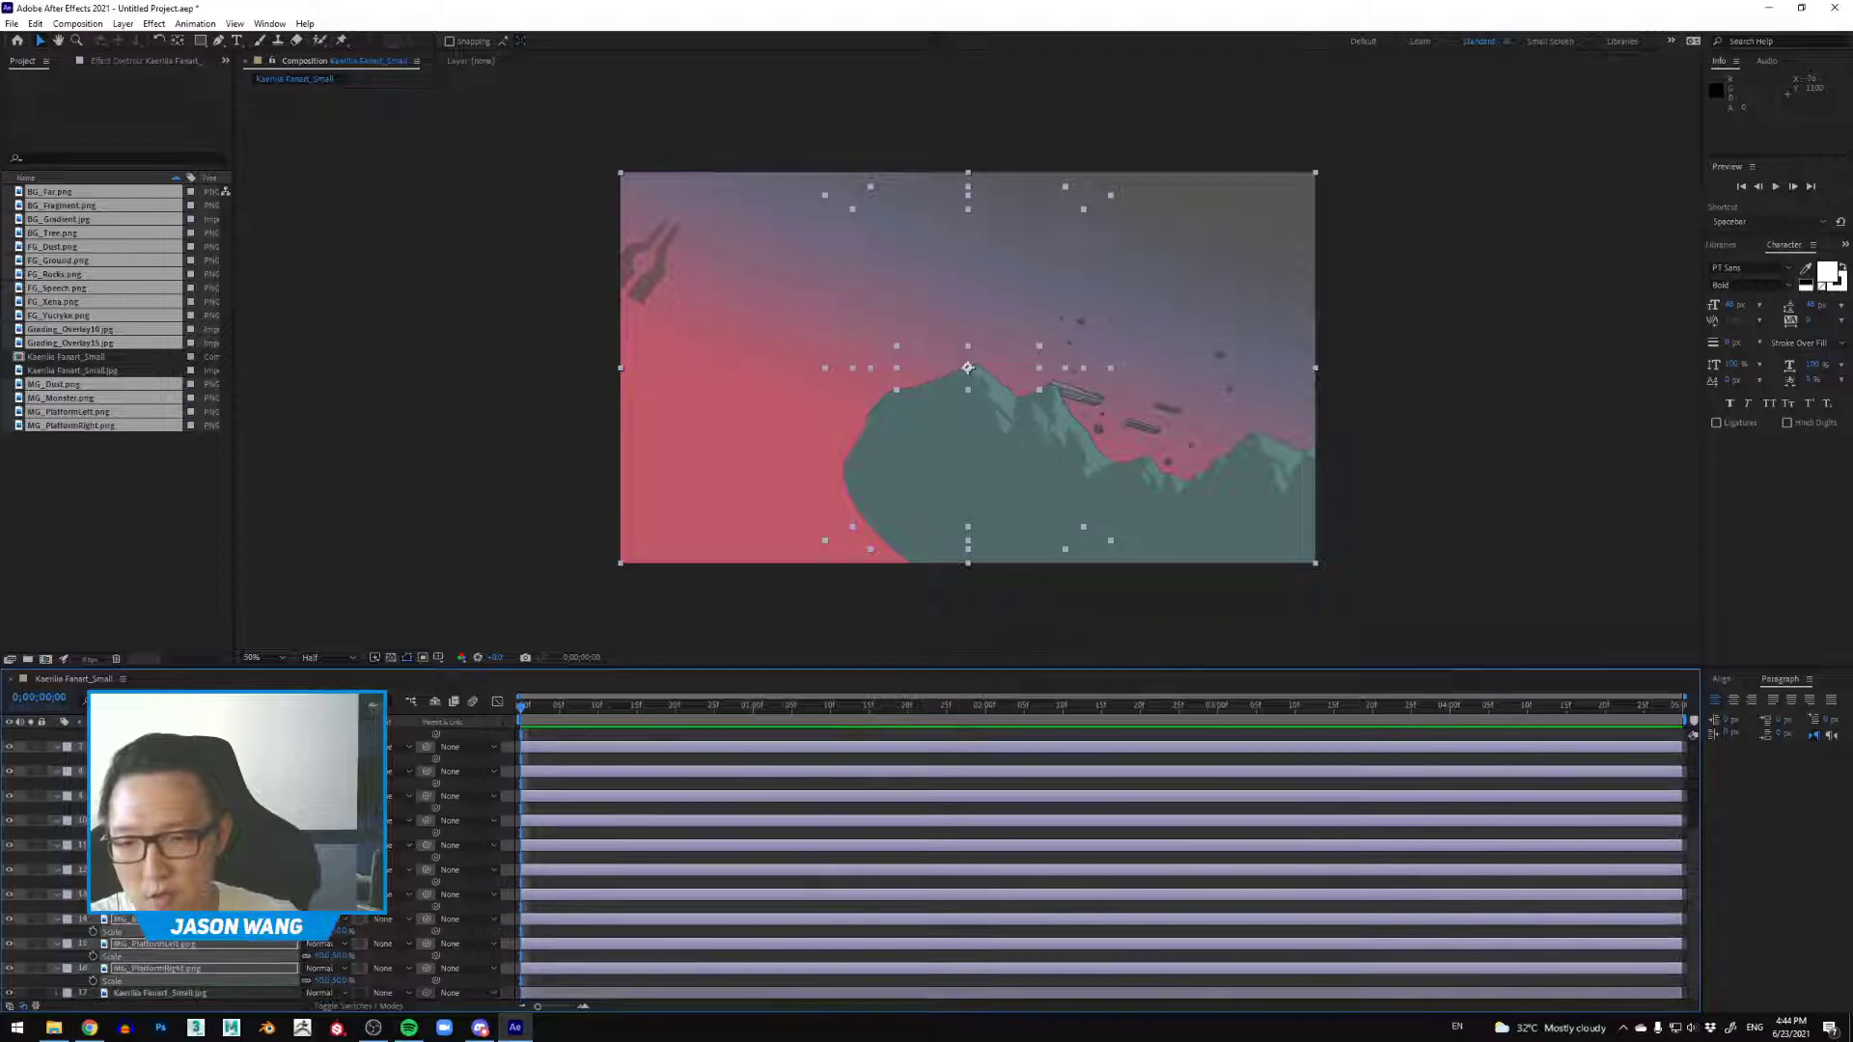
pyautogui.scroll(5, 260, 859)
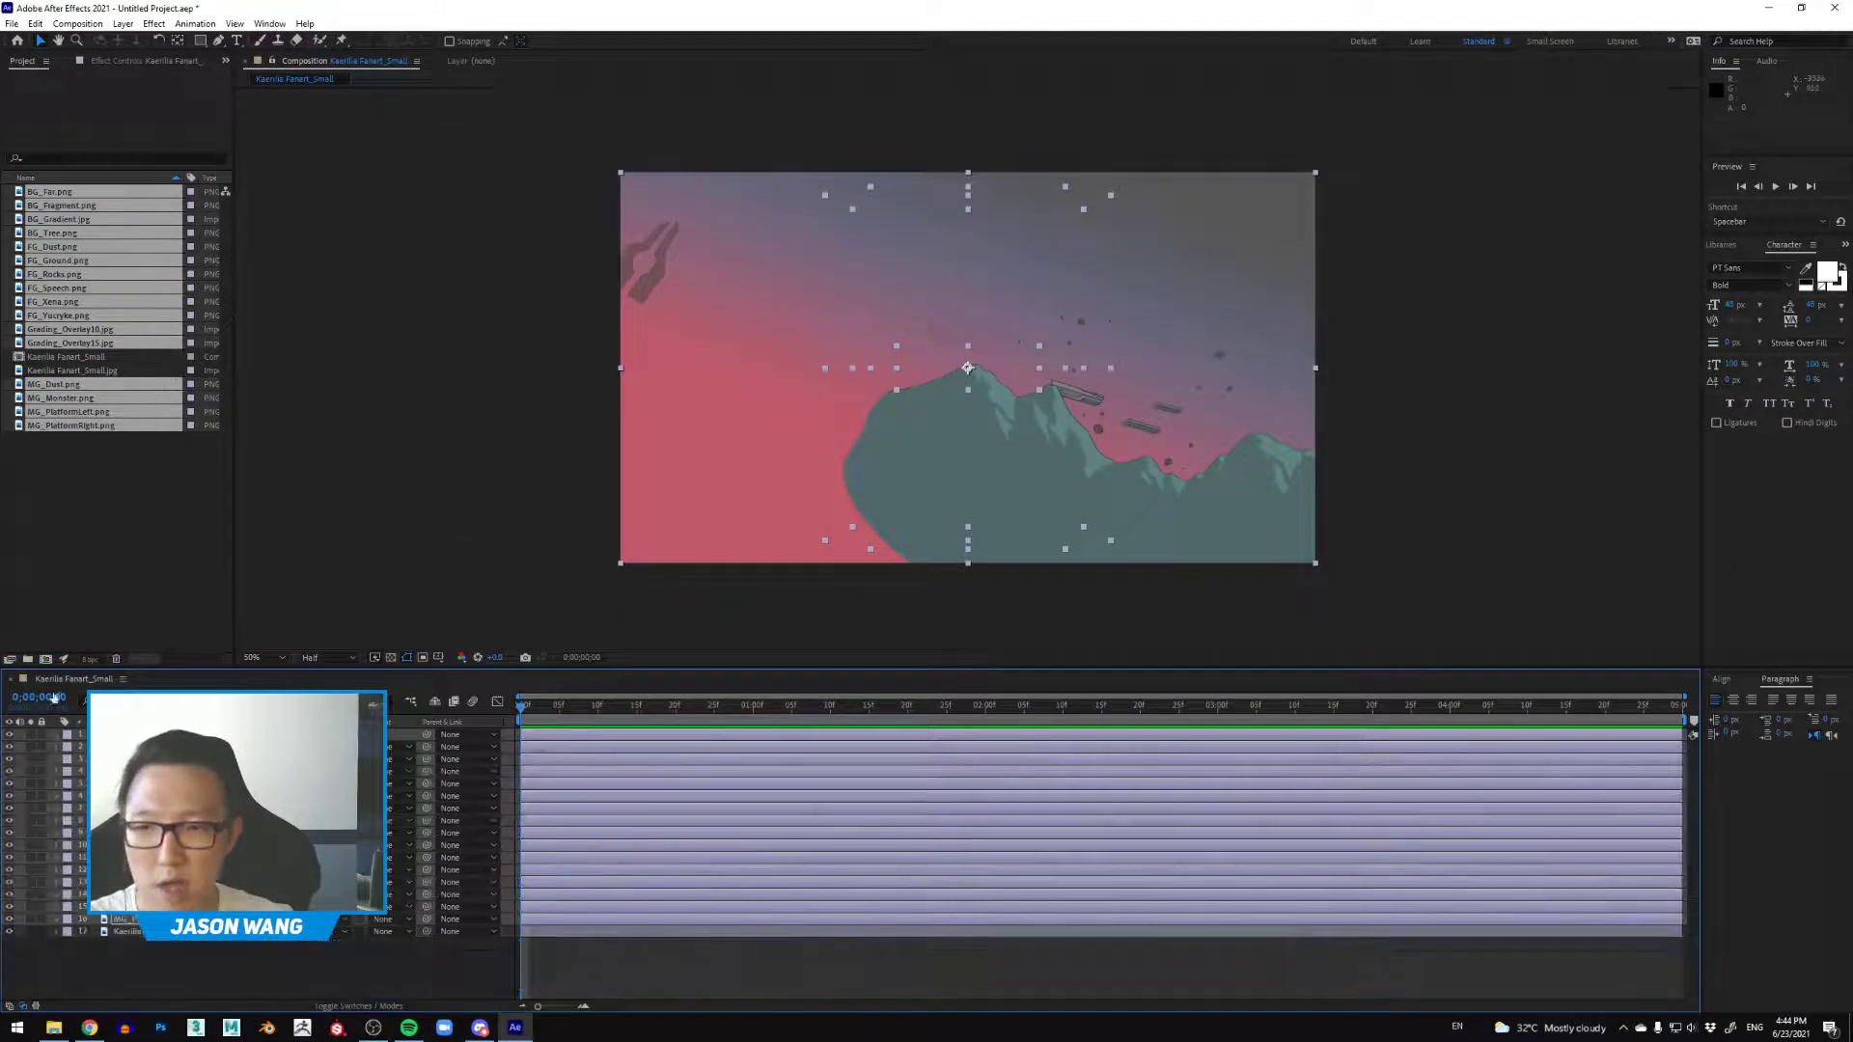
pyautogui.click(373, 599)
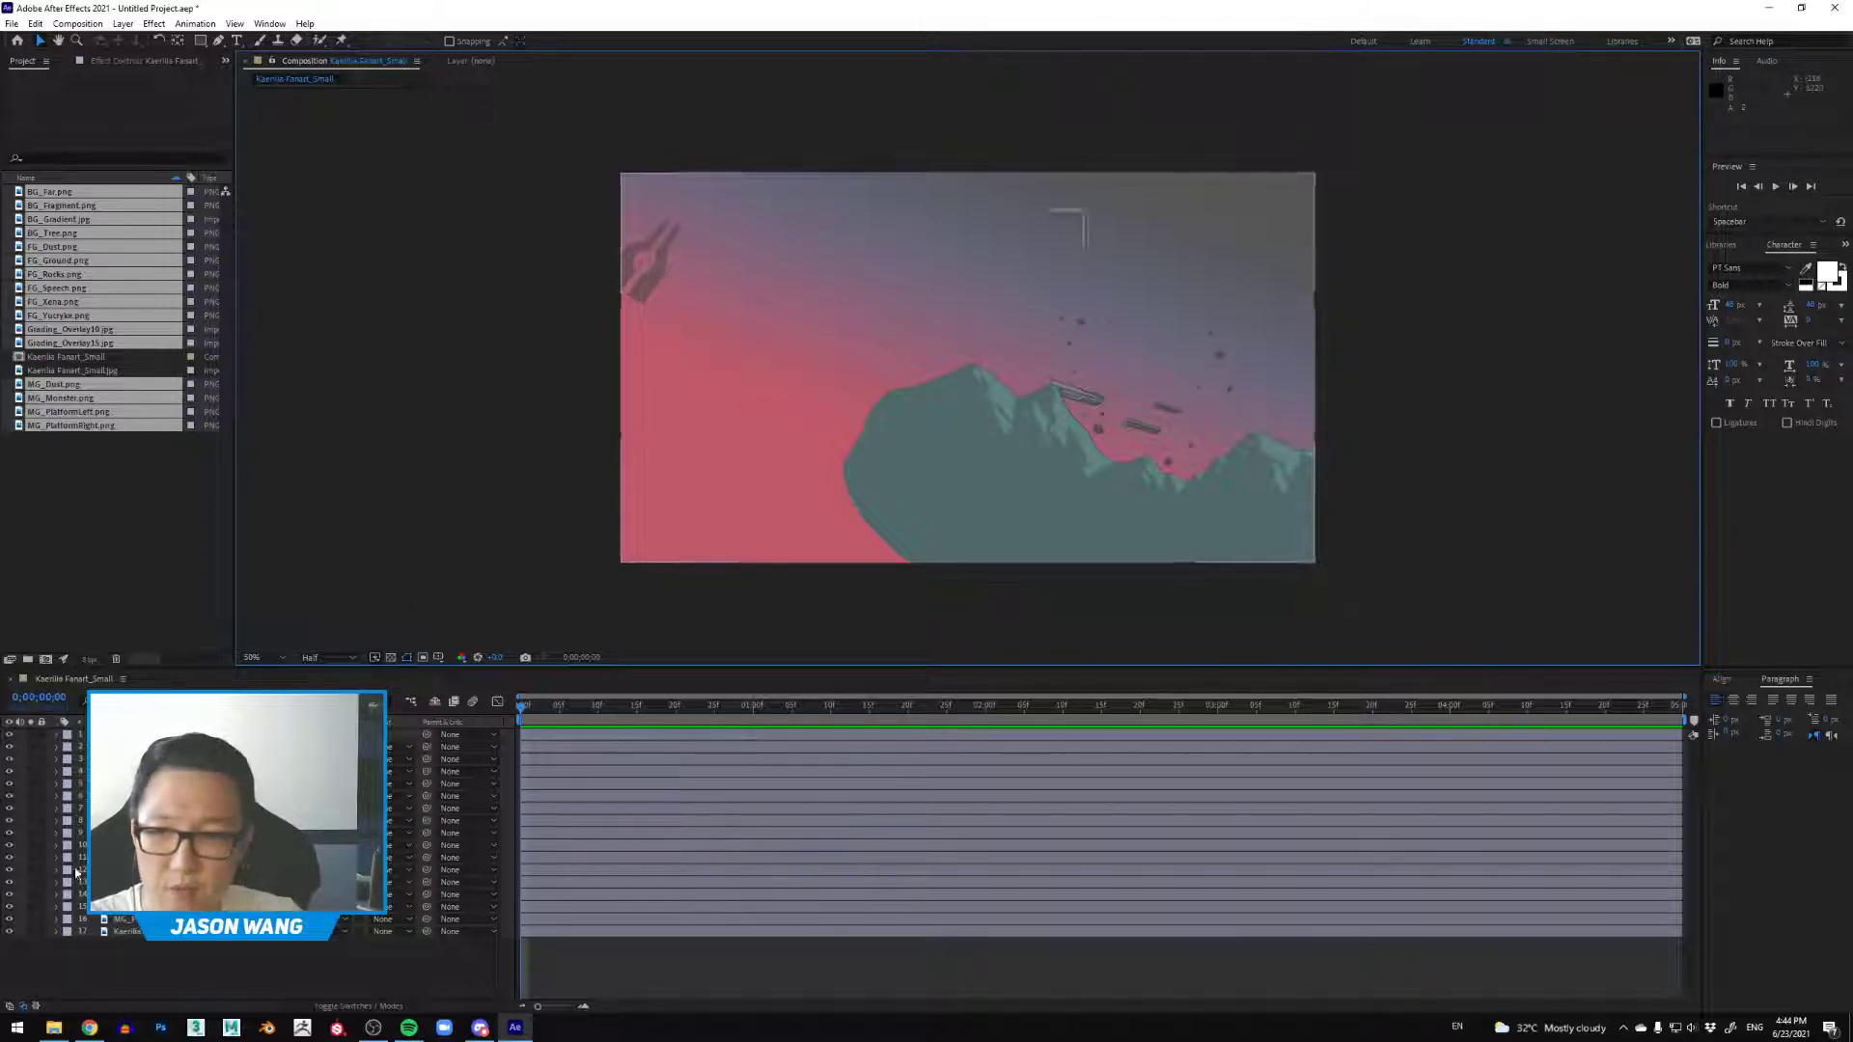
# Step: Select the sliced layers, switch their visibility off and back on, and clear the selection
pyautogui.hotkey('ctrl', 'a')
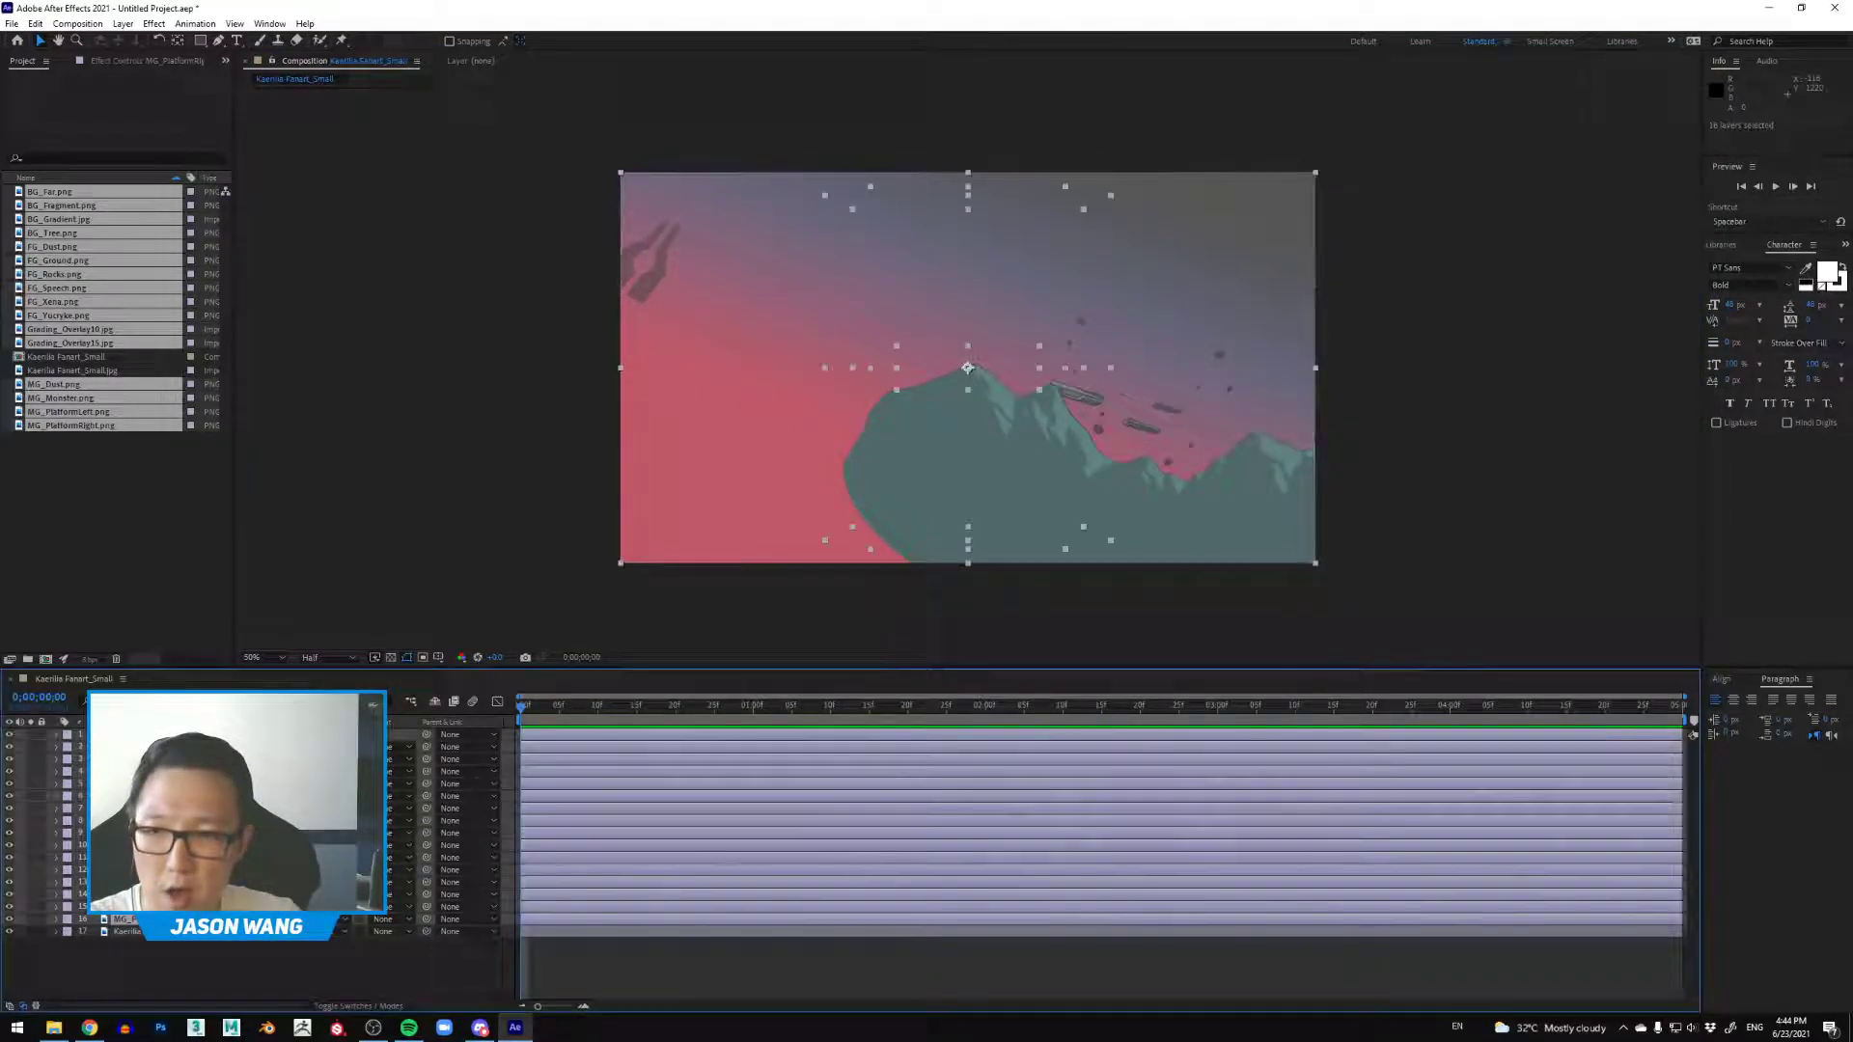
pyautogui.click(9, 734)
pyautogui.click(7, 735)
pyautogui.click(221, 987)
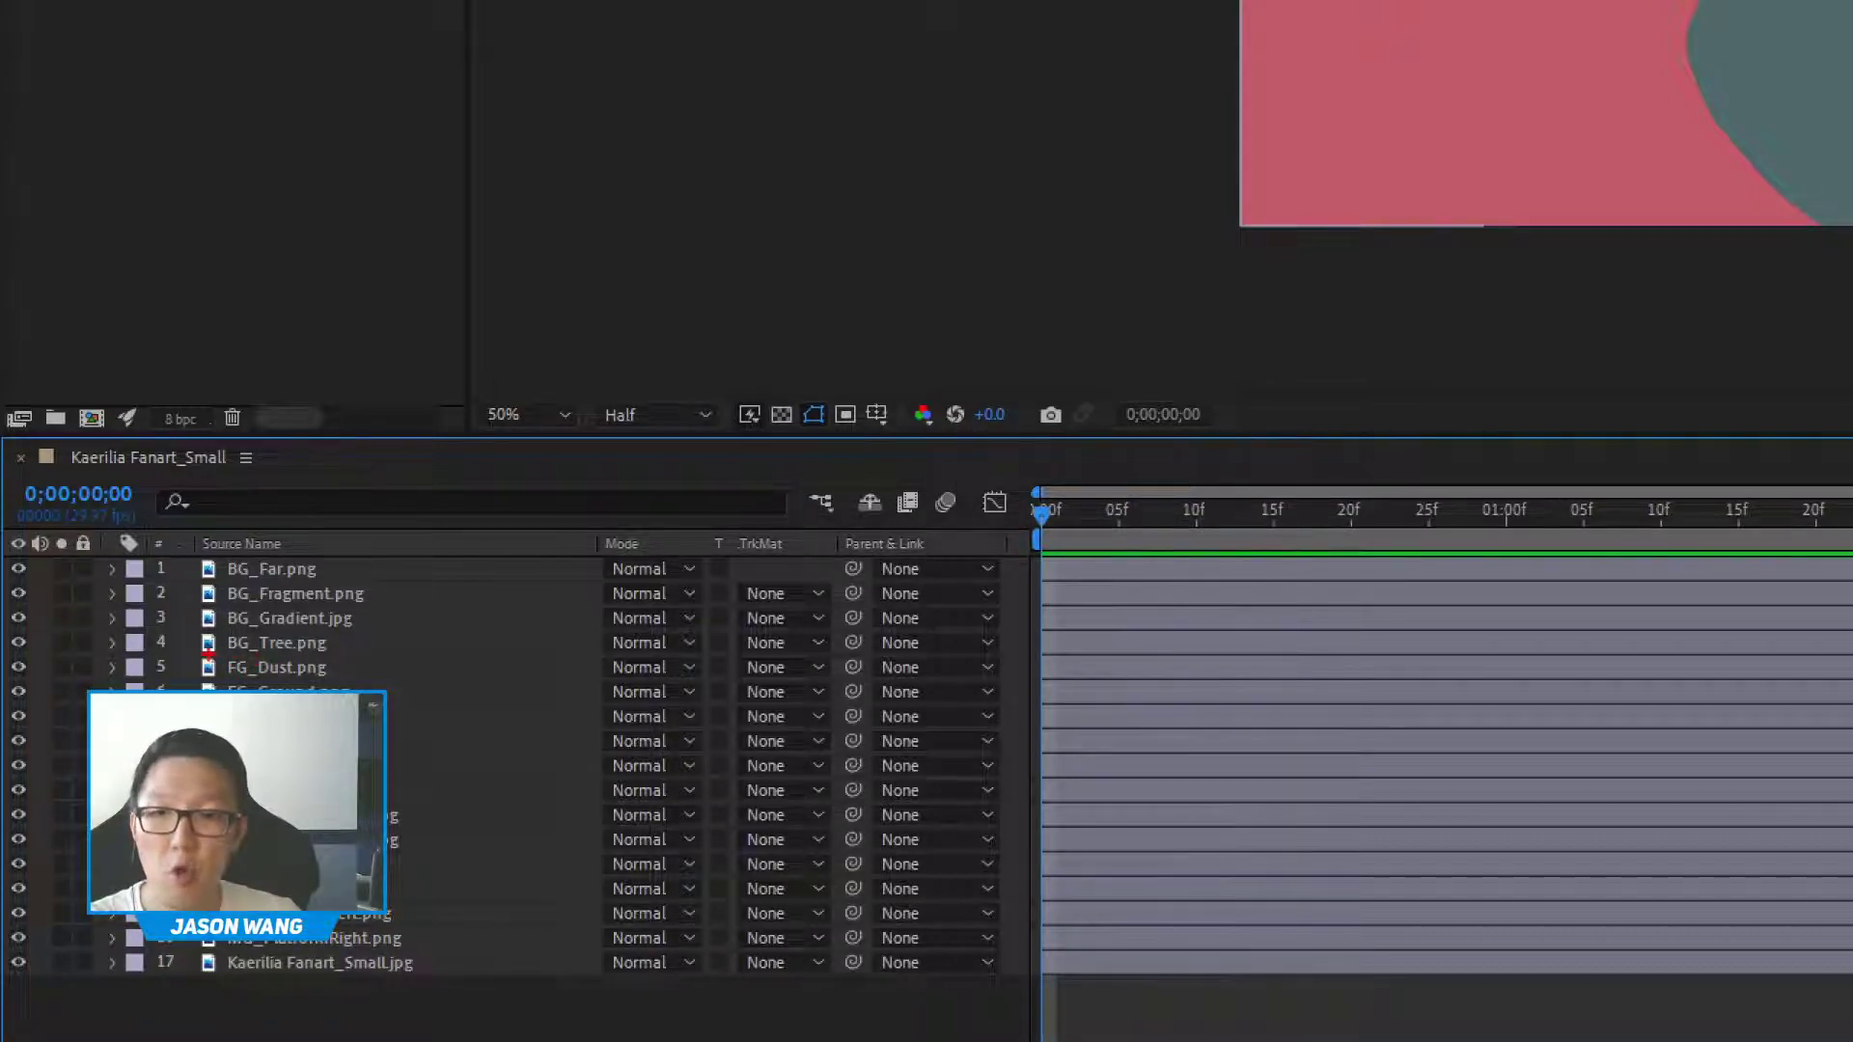
# Step: Move the BG_Far, BG_Fragment, BG_Gradient and BG_Tree layers below MG_PlatformRight.png, directly above the Kaerilia Fanart_Small.jpg layer
pyautogui.moveTo(208, 653); pyautogui.dragTo(254, 654)
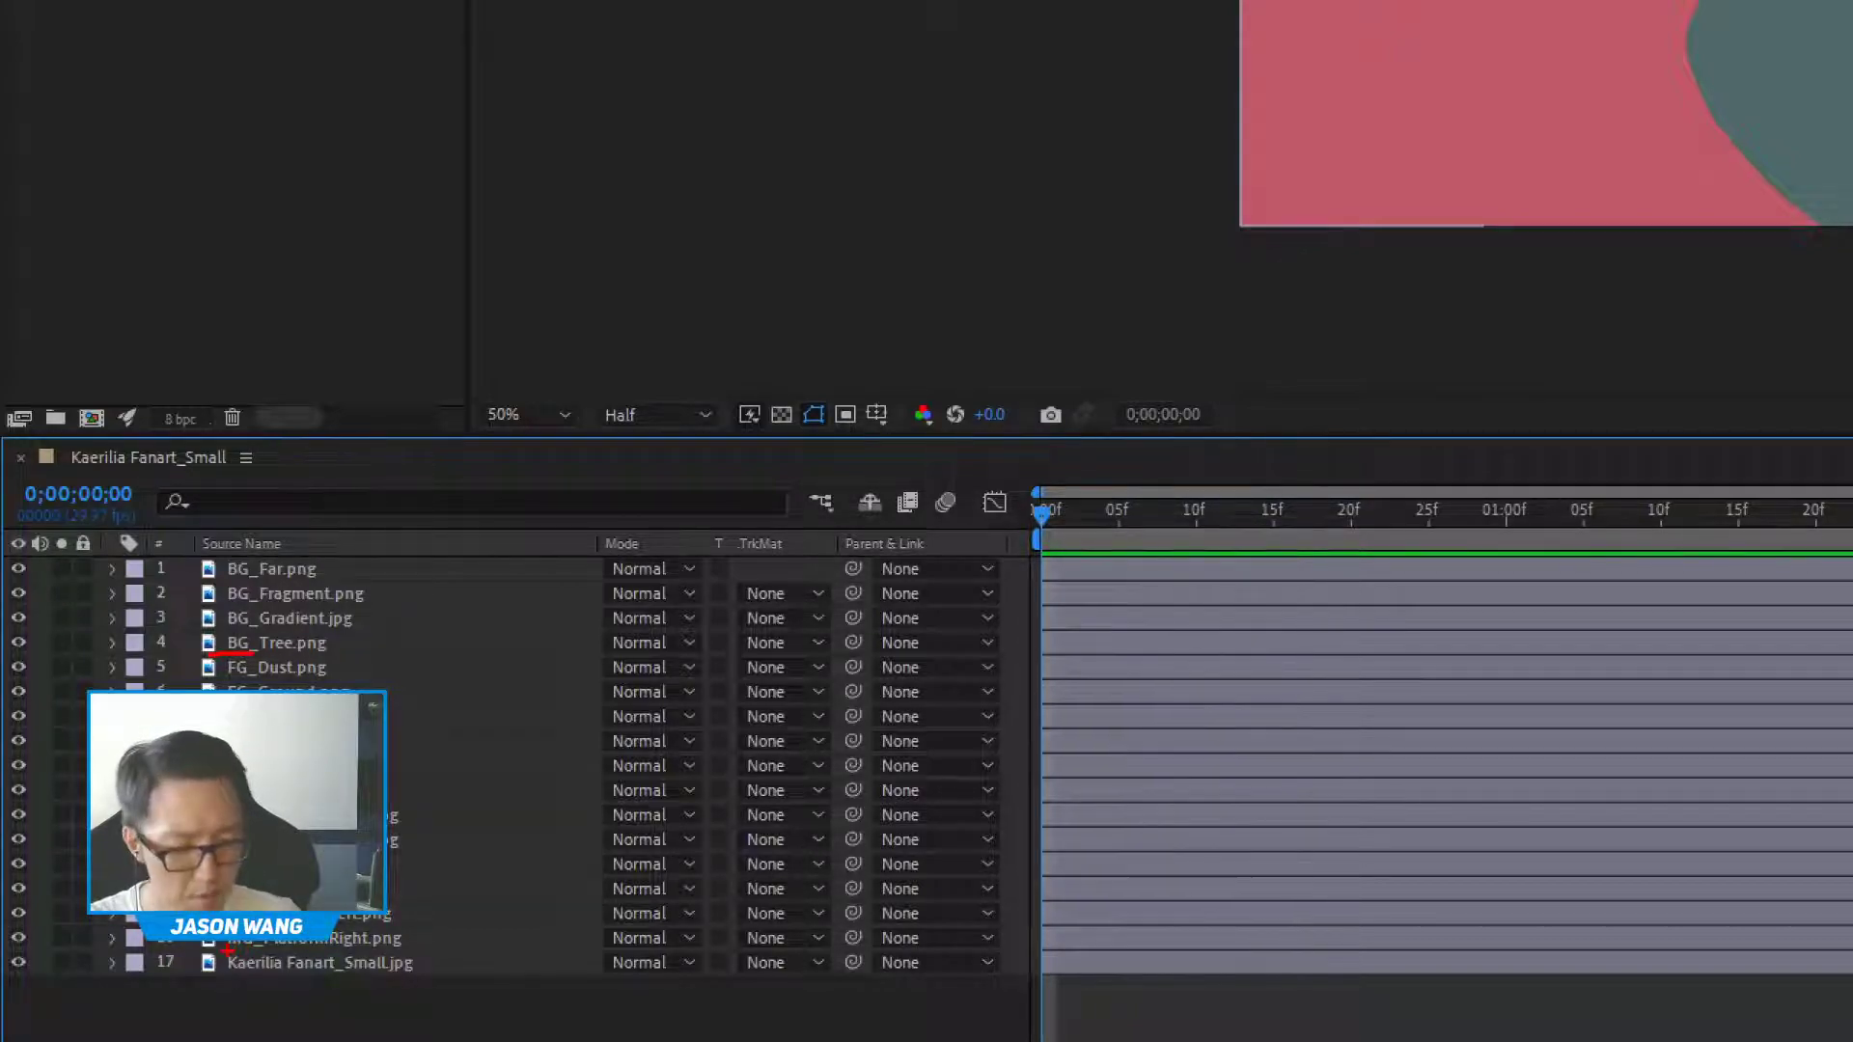
pyautogui.moveTo(228, 950); pyautogui.dragTo(253, 952)
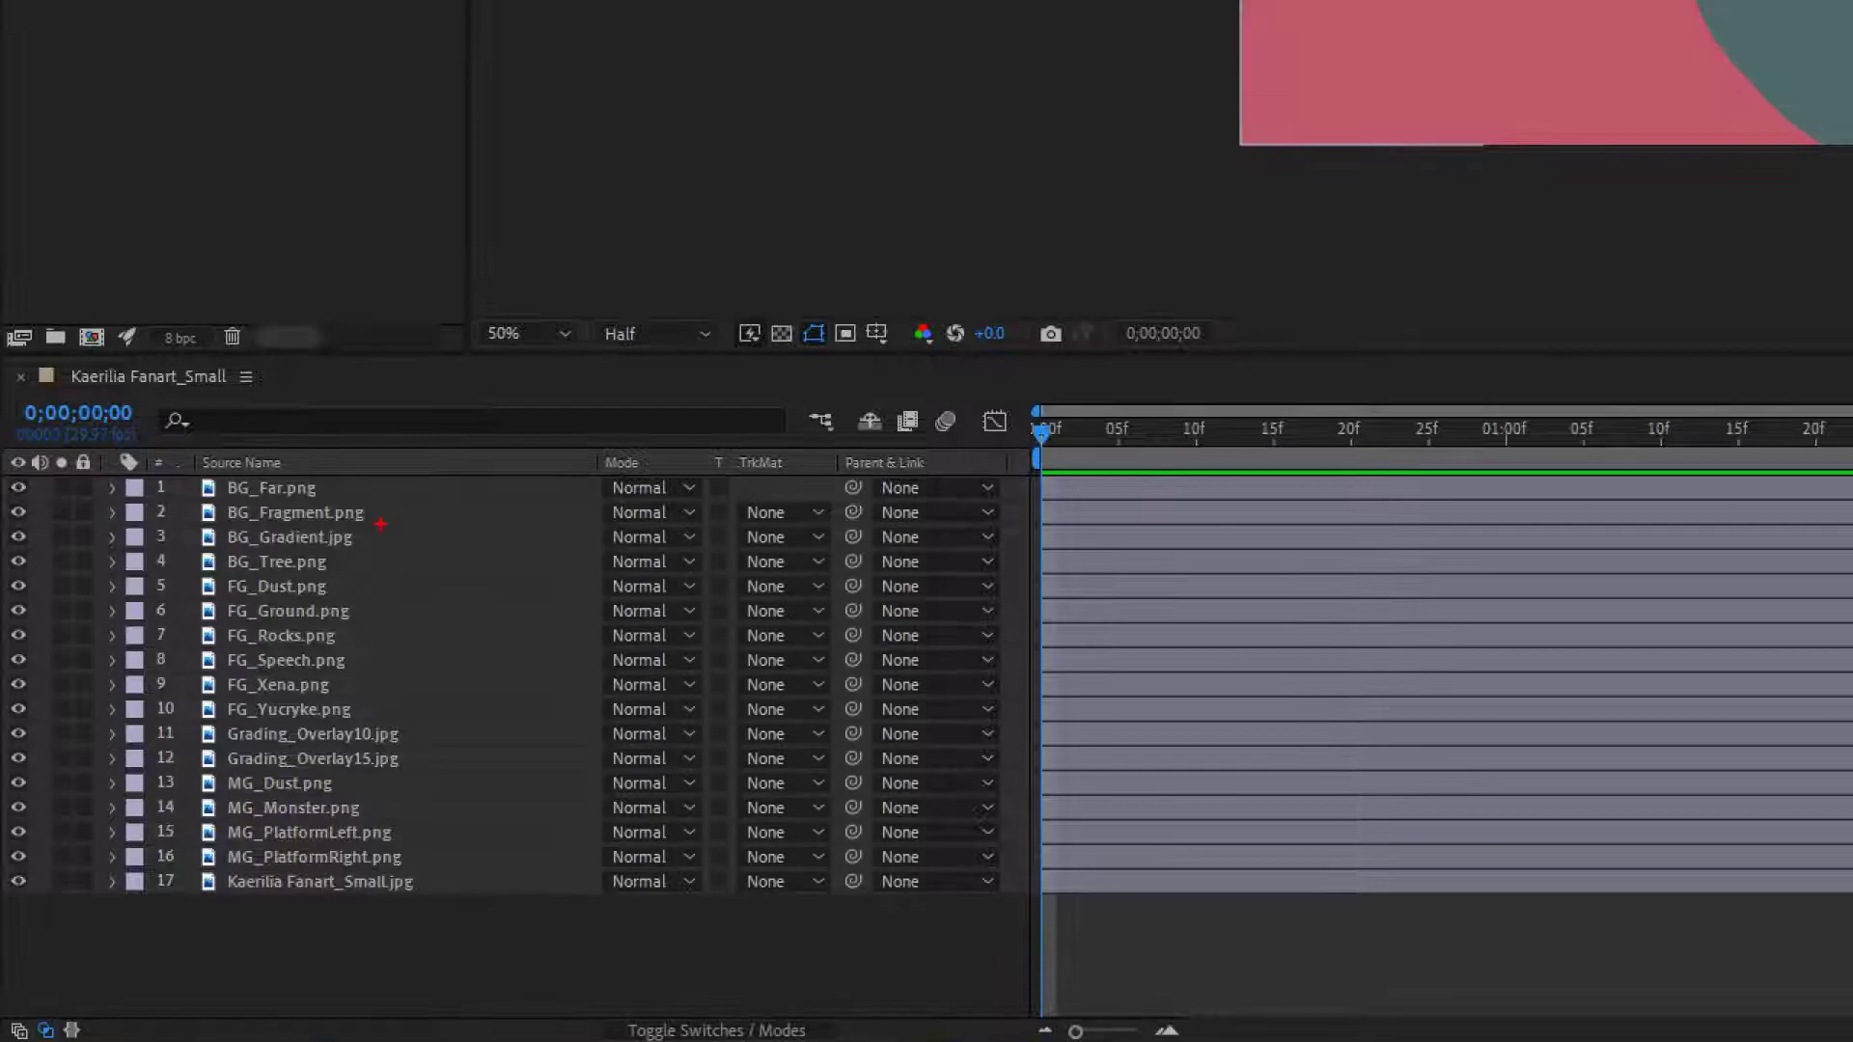
pyautogui.moveTo(223, 501); pyautogui.dragTo(253, 501)
pyautogui.moveTo(228, 649); pyautogui.dragTo(272, 652)
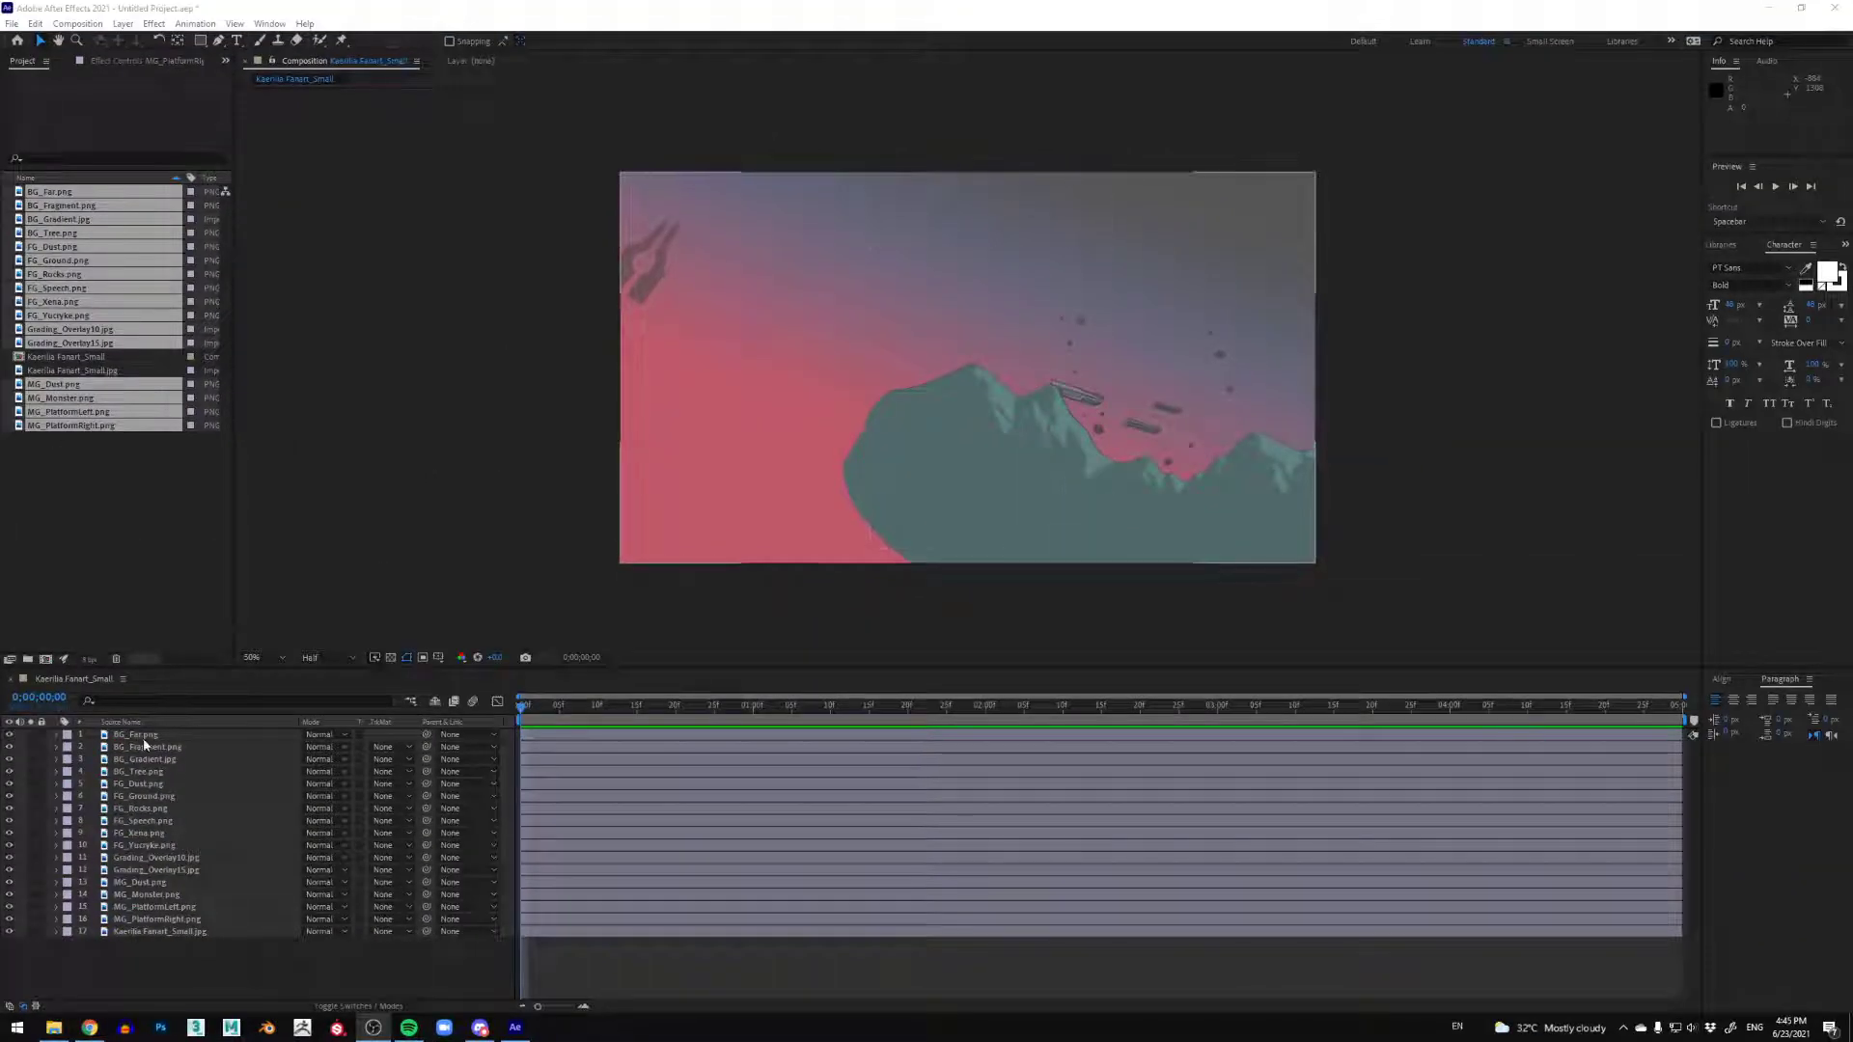
pyautogui.click(180, 737)
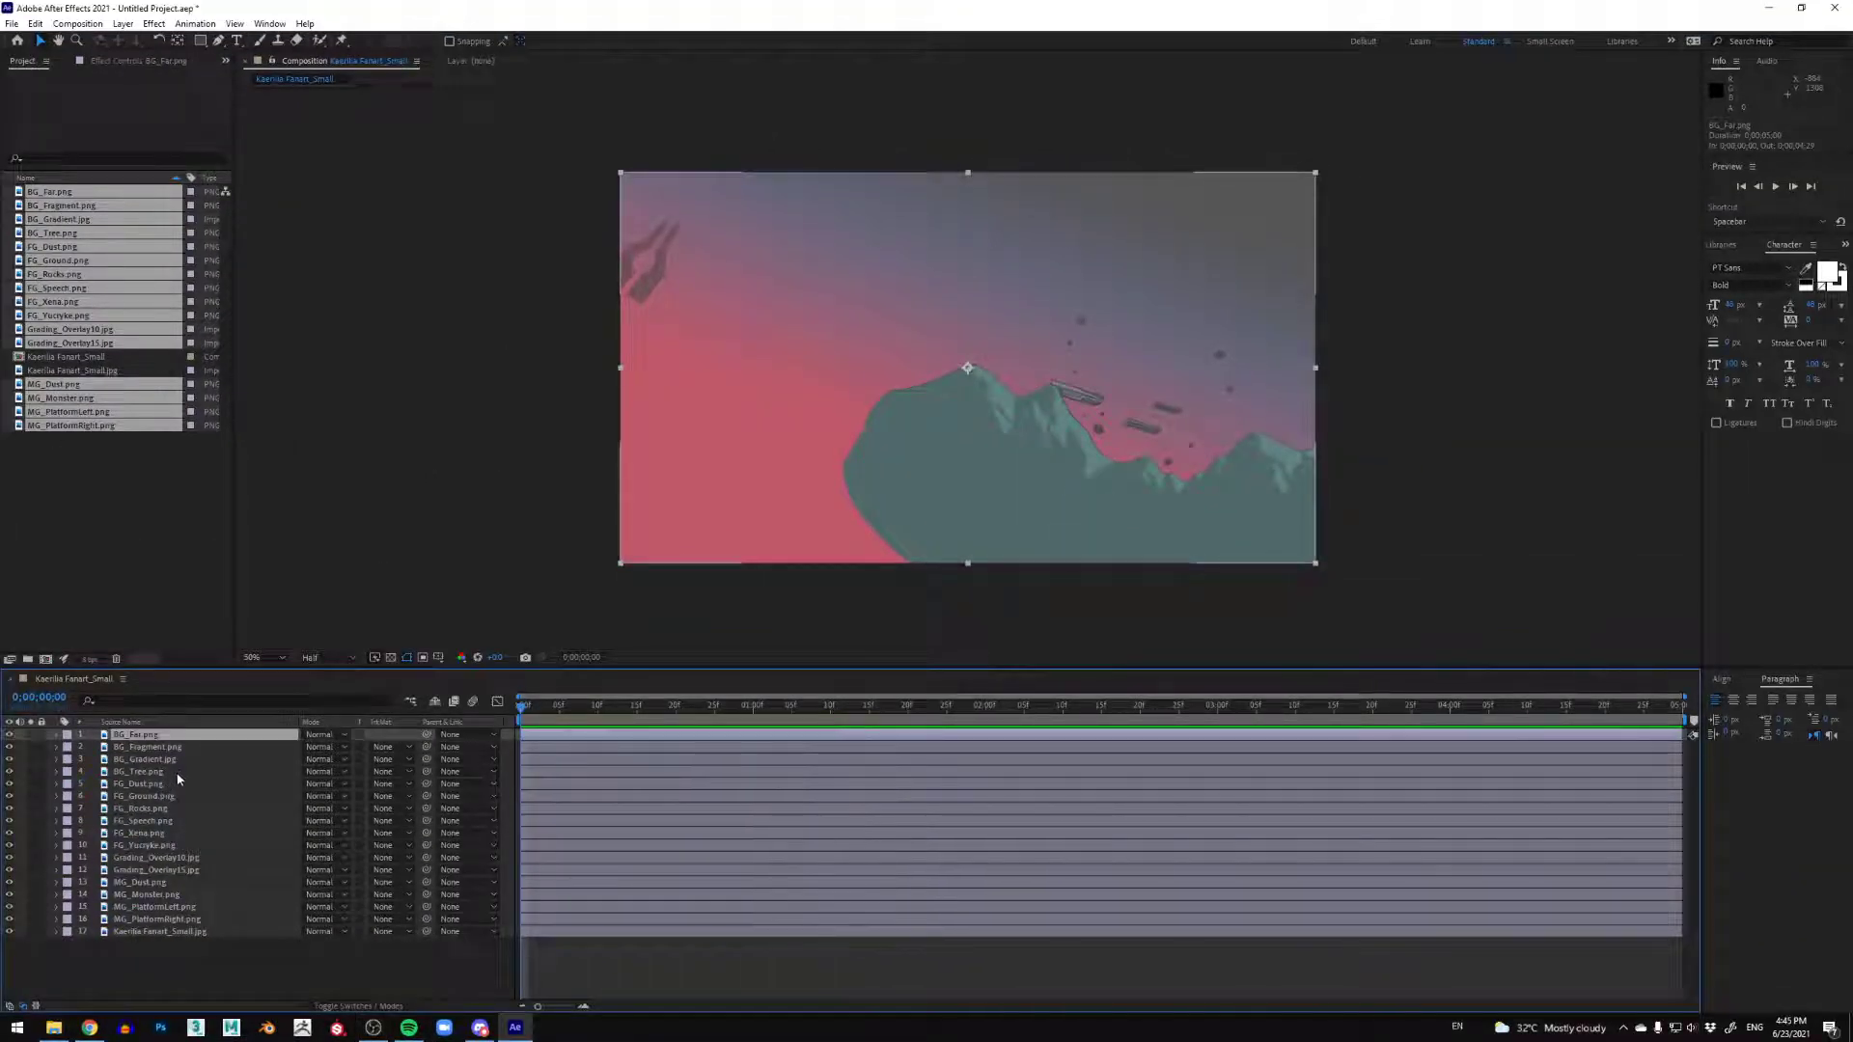
pyautogui.keyDown('shift'); pyautogui.click(169, 771); pyautogui.keyUp('shift')
pyautogui.moveTo(125, 759); pyautogui.dragTo(170, 929)
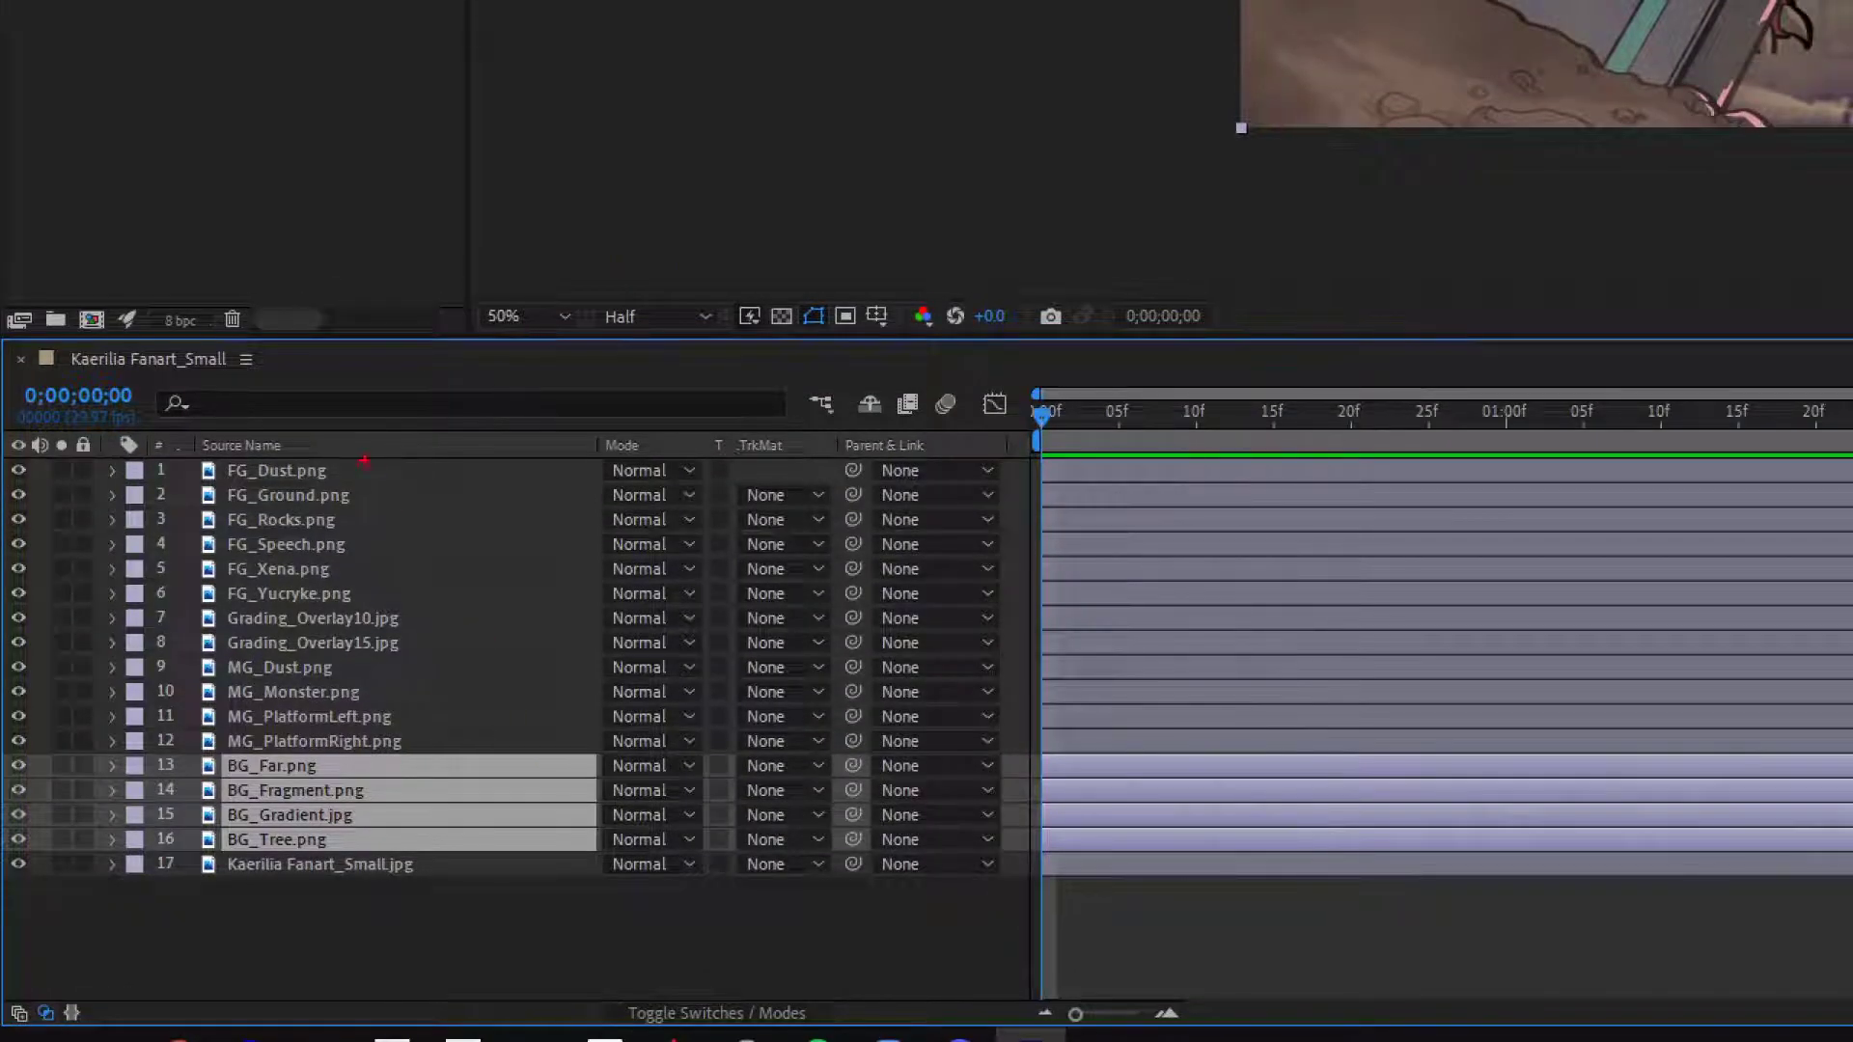
pyautogui.moveTo(356, 456)
pyautogui.mouseDown()
pyautogui.moveTo(181, 443)
pyautogui.moveTo(90, 461)
pyautogui.moveTo(308, 489)
pyautogui.moveTo(364, 454)
pyautogui.mouseUp()
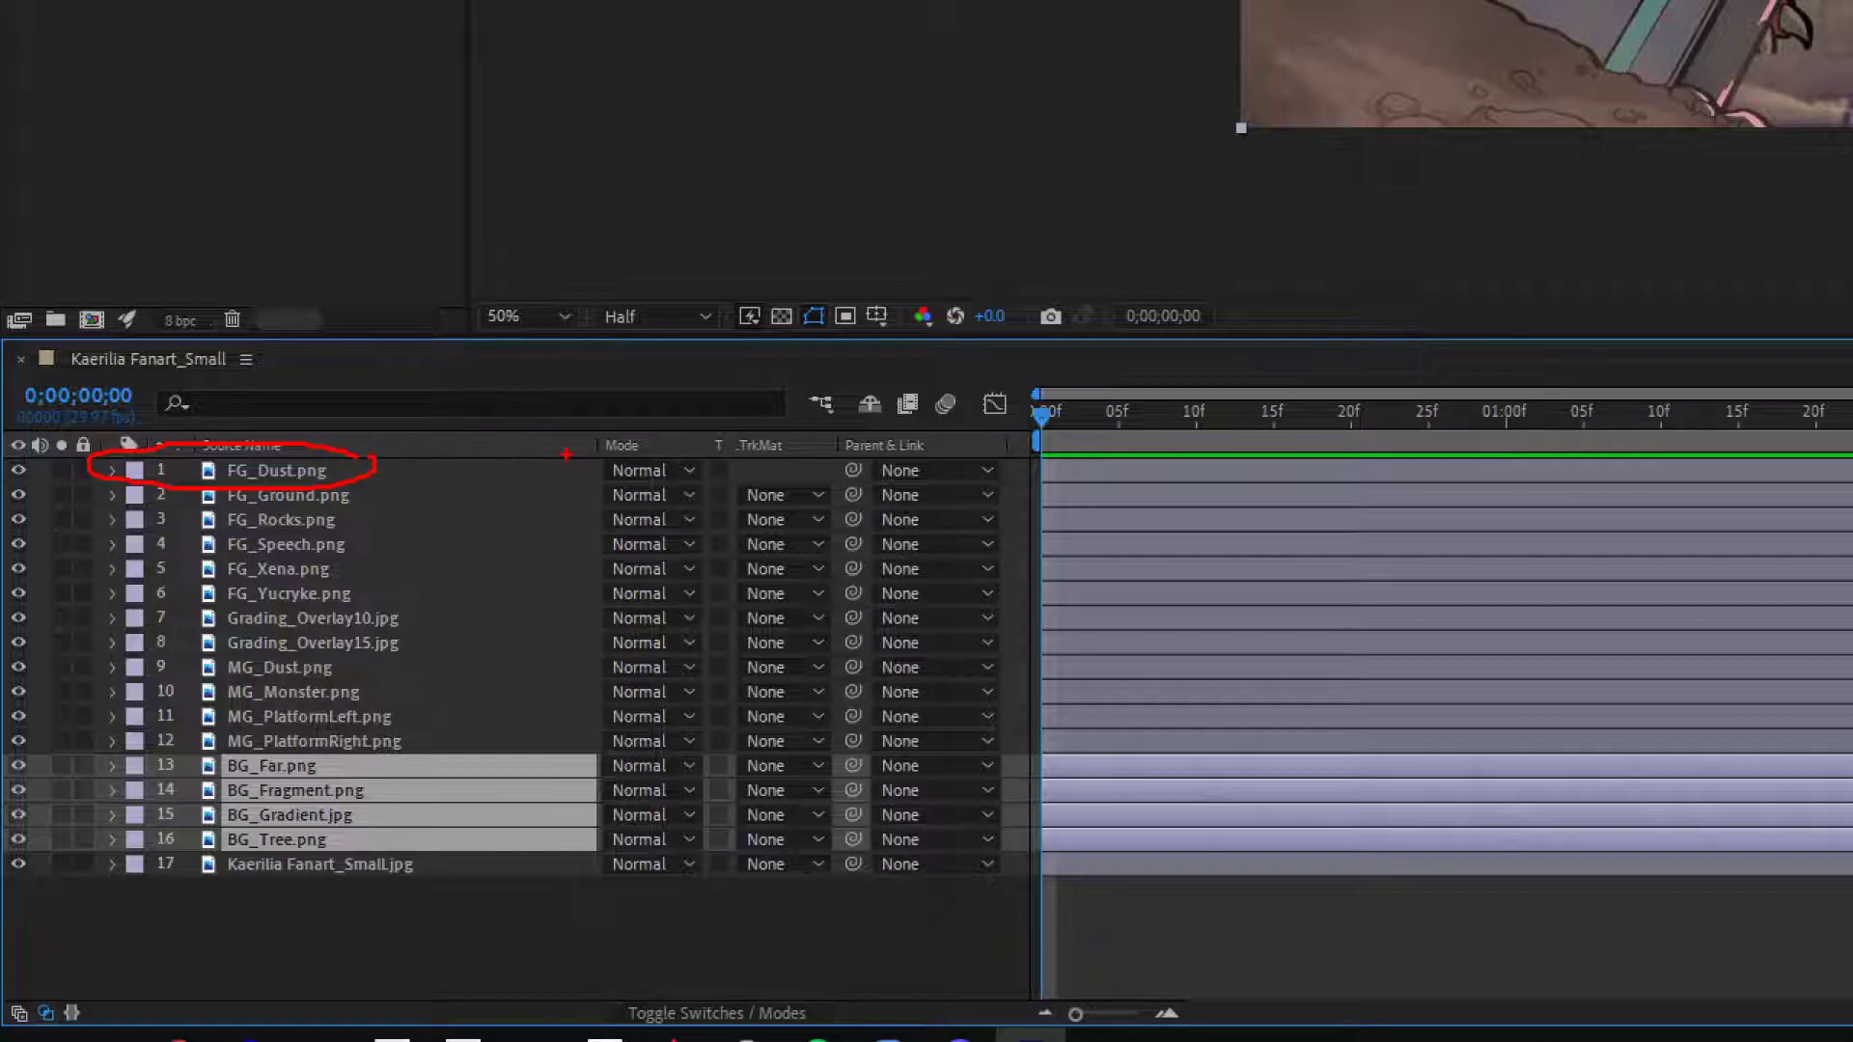
pyautogui.moveTo(328, 754)
pyautogui.mouseDown()
pyautogui.moveTo(193, 746)
pyautogui.moveTo(116, 753)
pyautogui.moveTo(108, 772)
pyautogui.moveTo(358, 751)
pyautogui.mouseUp()
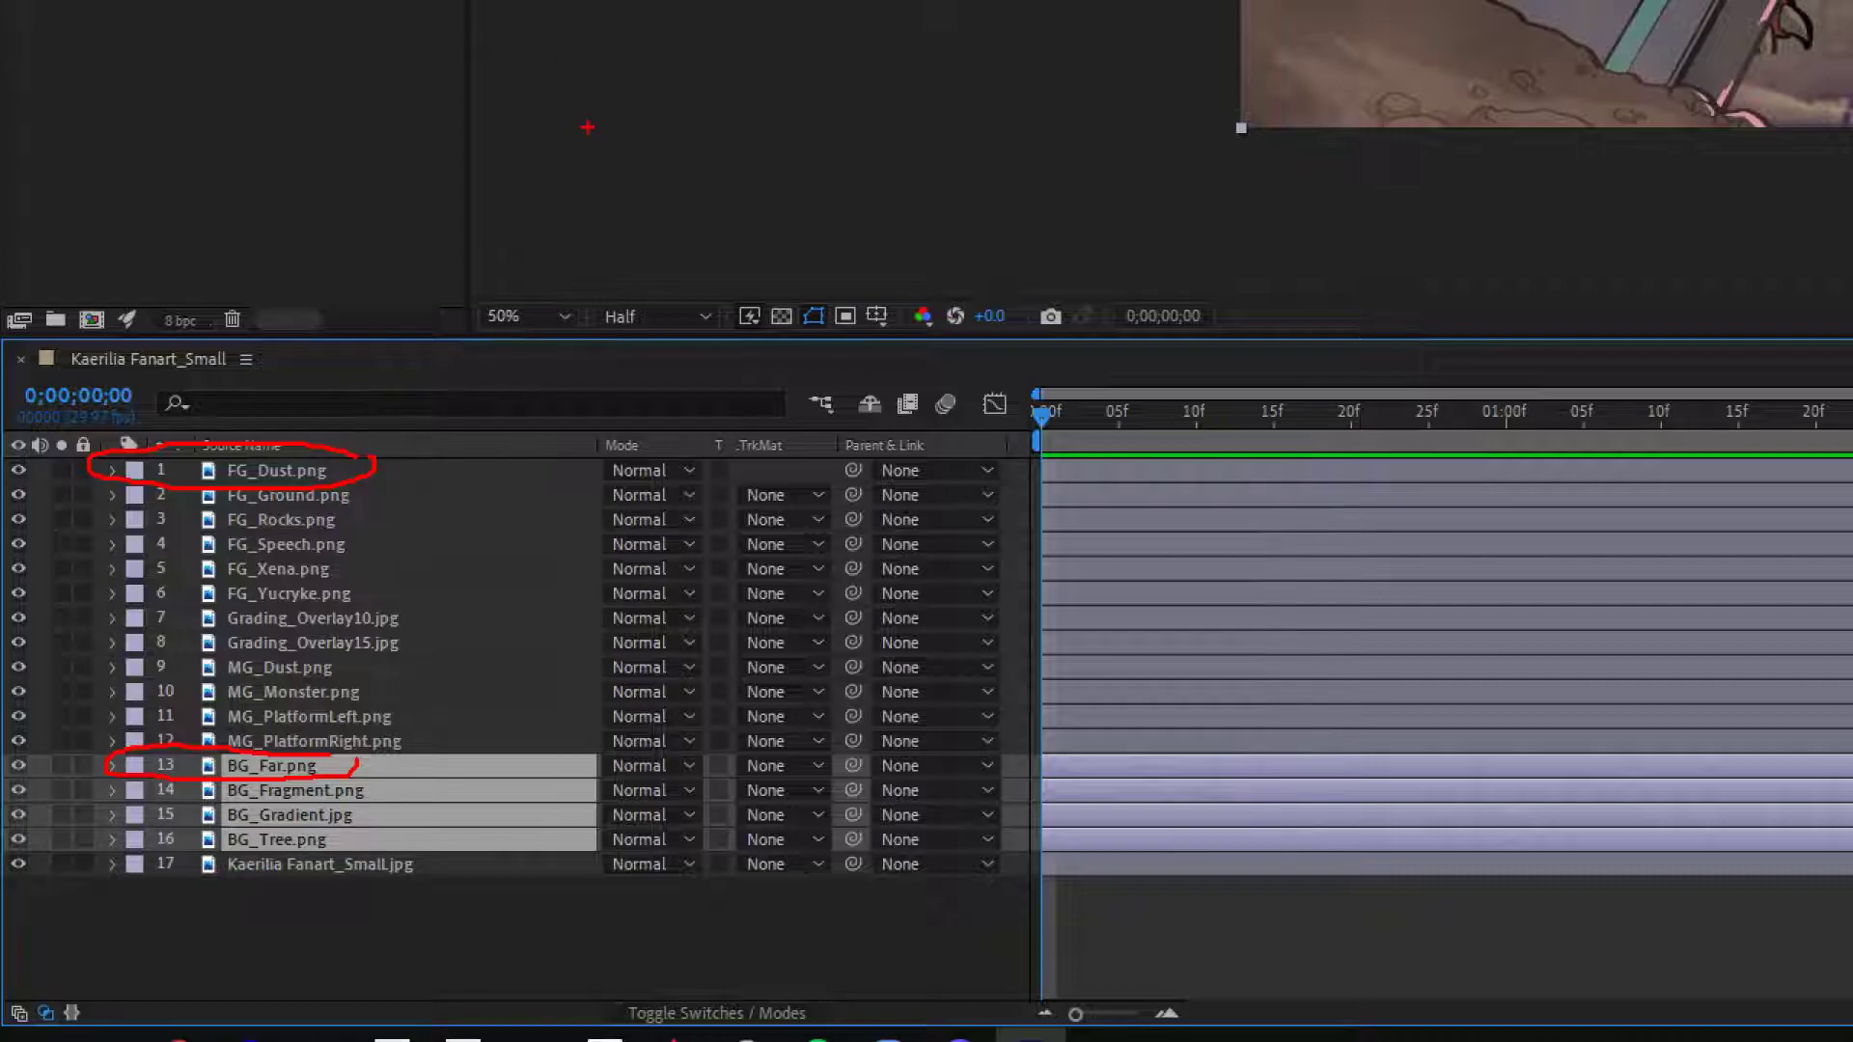
pyautogui.moveTo(446, 173)
pyautogui.mouseDown()
pyautogui.moveTo(418, 242)
pyautogui.moveTo(492, 203)
pyautogui.moveTo(431, 164)
pyautogui.mouseUp()
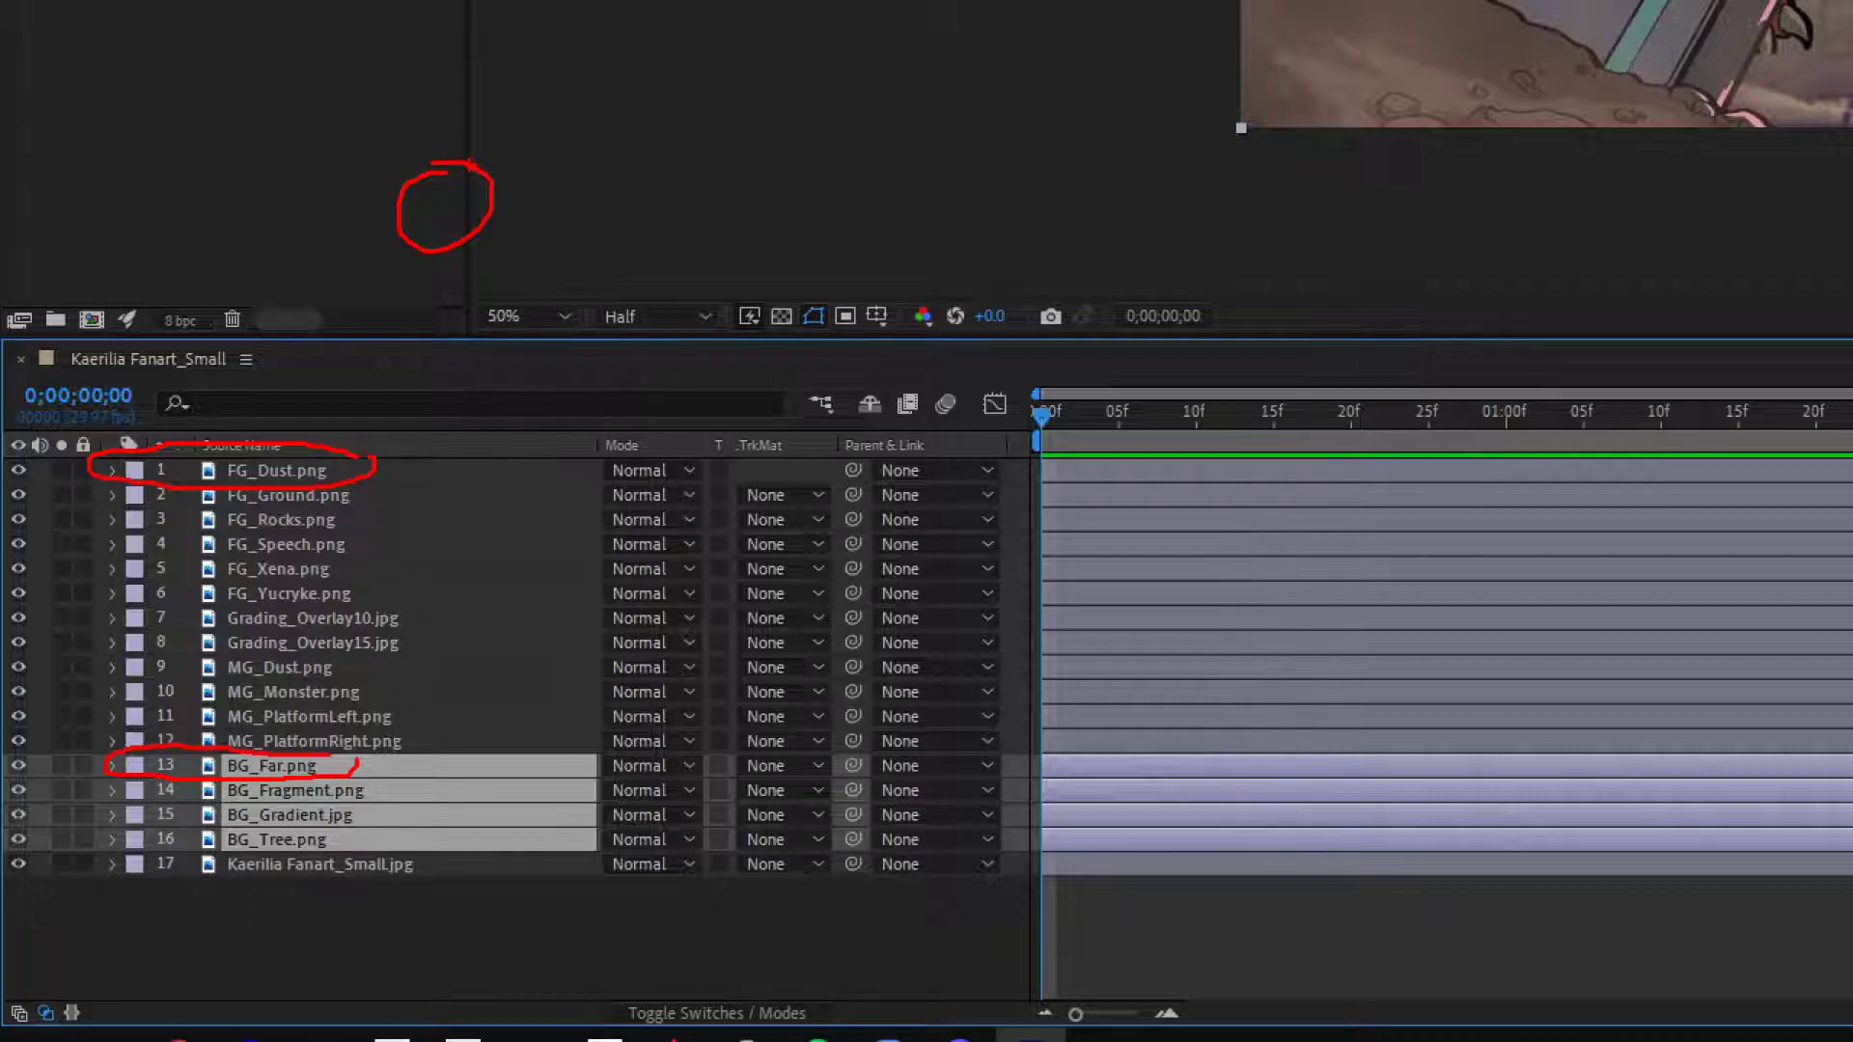
pyautogui.moveTo(472, 164)
pyautogui.mouseDown()
pyautogui.moveTo(498, 123)
pyautogui.moveTo(577, 246)
pyautogui.moveTo(454, 280)
pyautogui.moveTo(431, 254)
pyautogui.mouseUp()
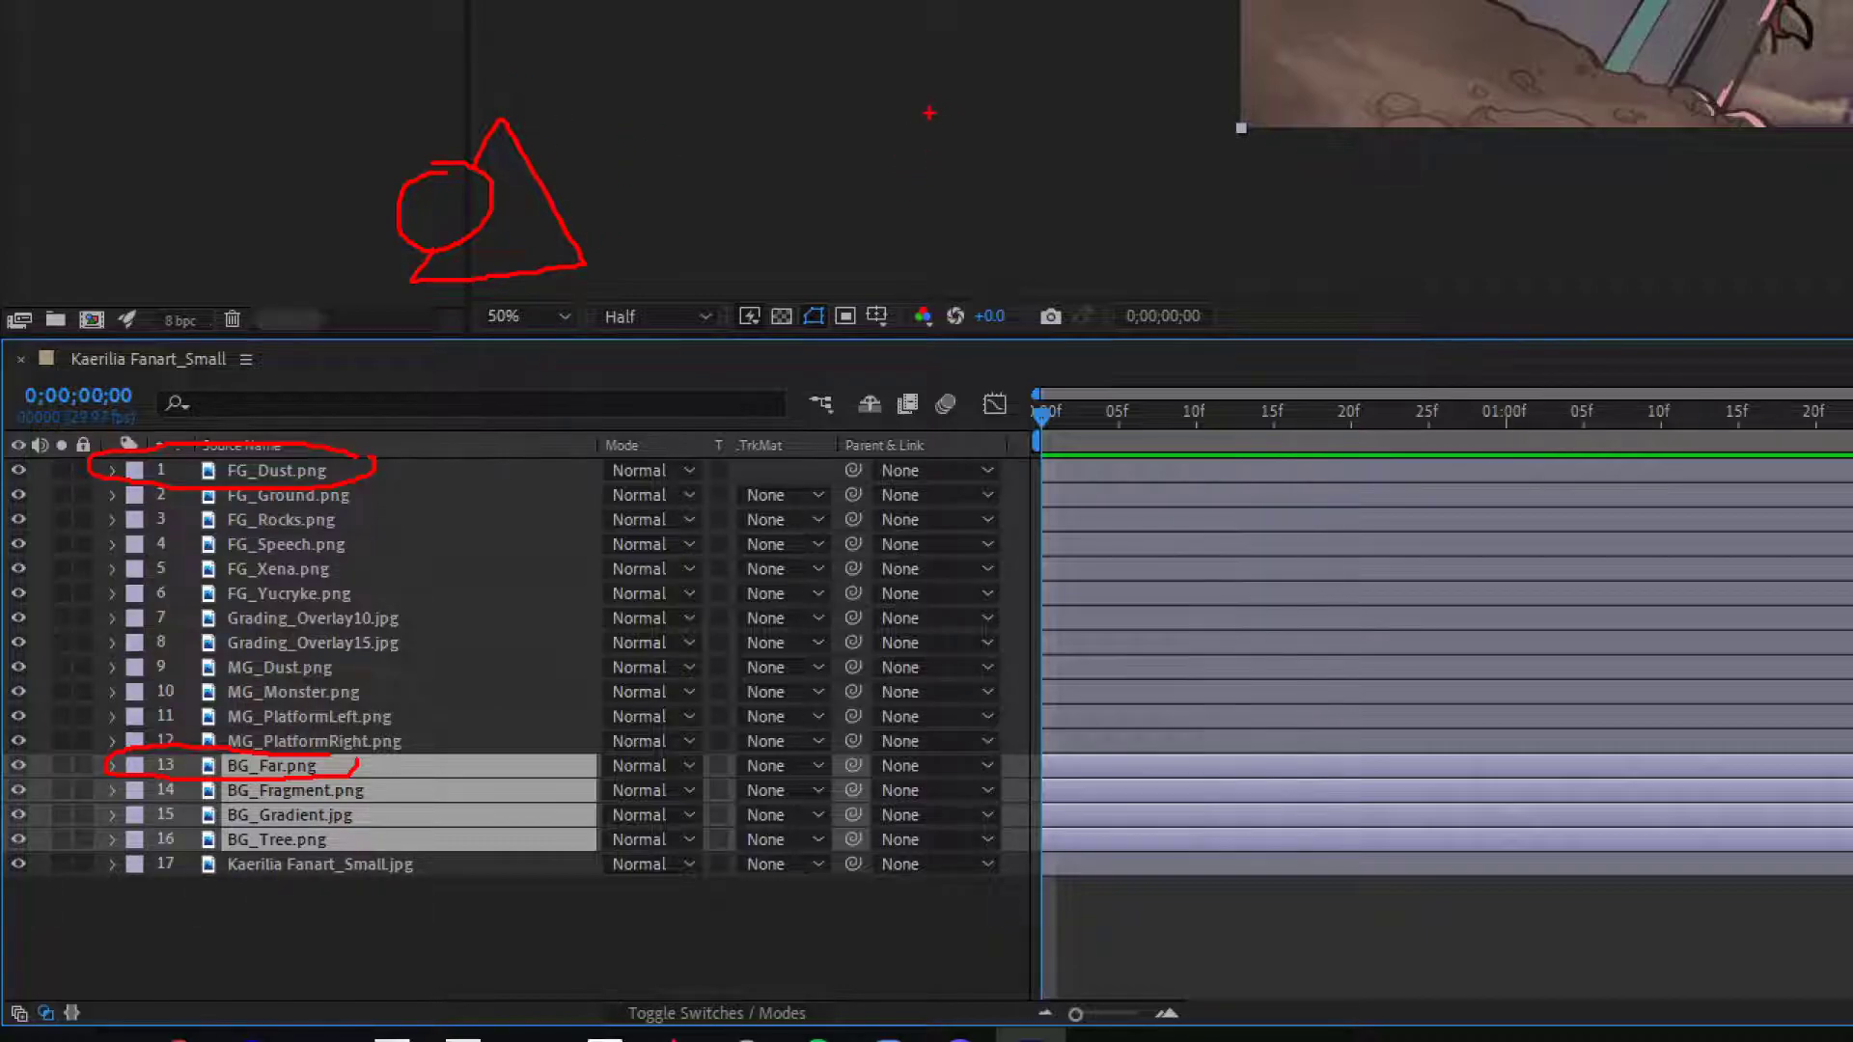
pyautogui.moveTo(885, 118)
pyautogui.mouseDown()
pyautogui.moveTo(795, 283)
pyautogui.moveTo(1006, 294)
pyautogui.moveTo(1003, 253)
pyautogui.moveTo(903, 100)
pyautogui.mouseUp()
pyautogui.moveTo(862, 166)
pyautogui.mouseDown()
pyautogui.moveTo(803, 155)
pyautogui.moveTo(797, 210)
pyautogui.moveTo(820, 232)
pyautogui.mouseUp()
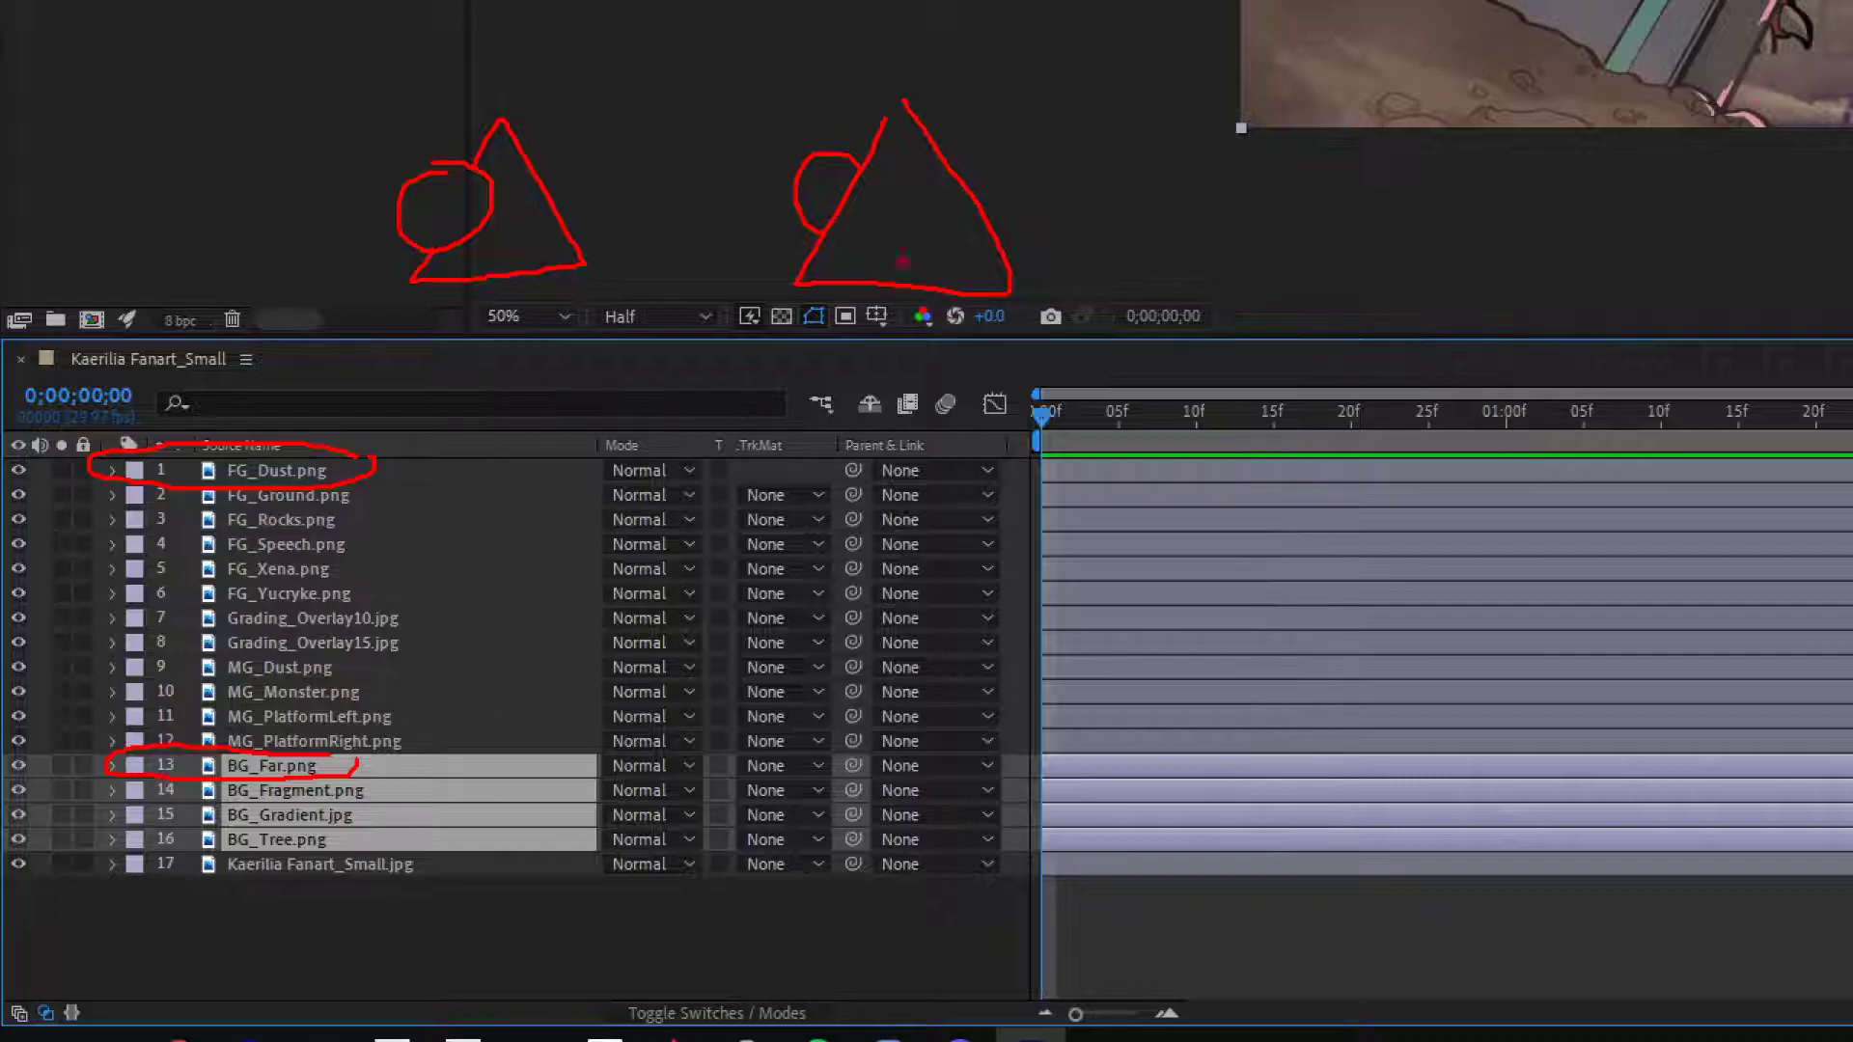
pyautogui.press('Escape')
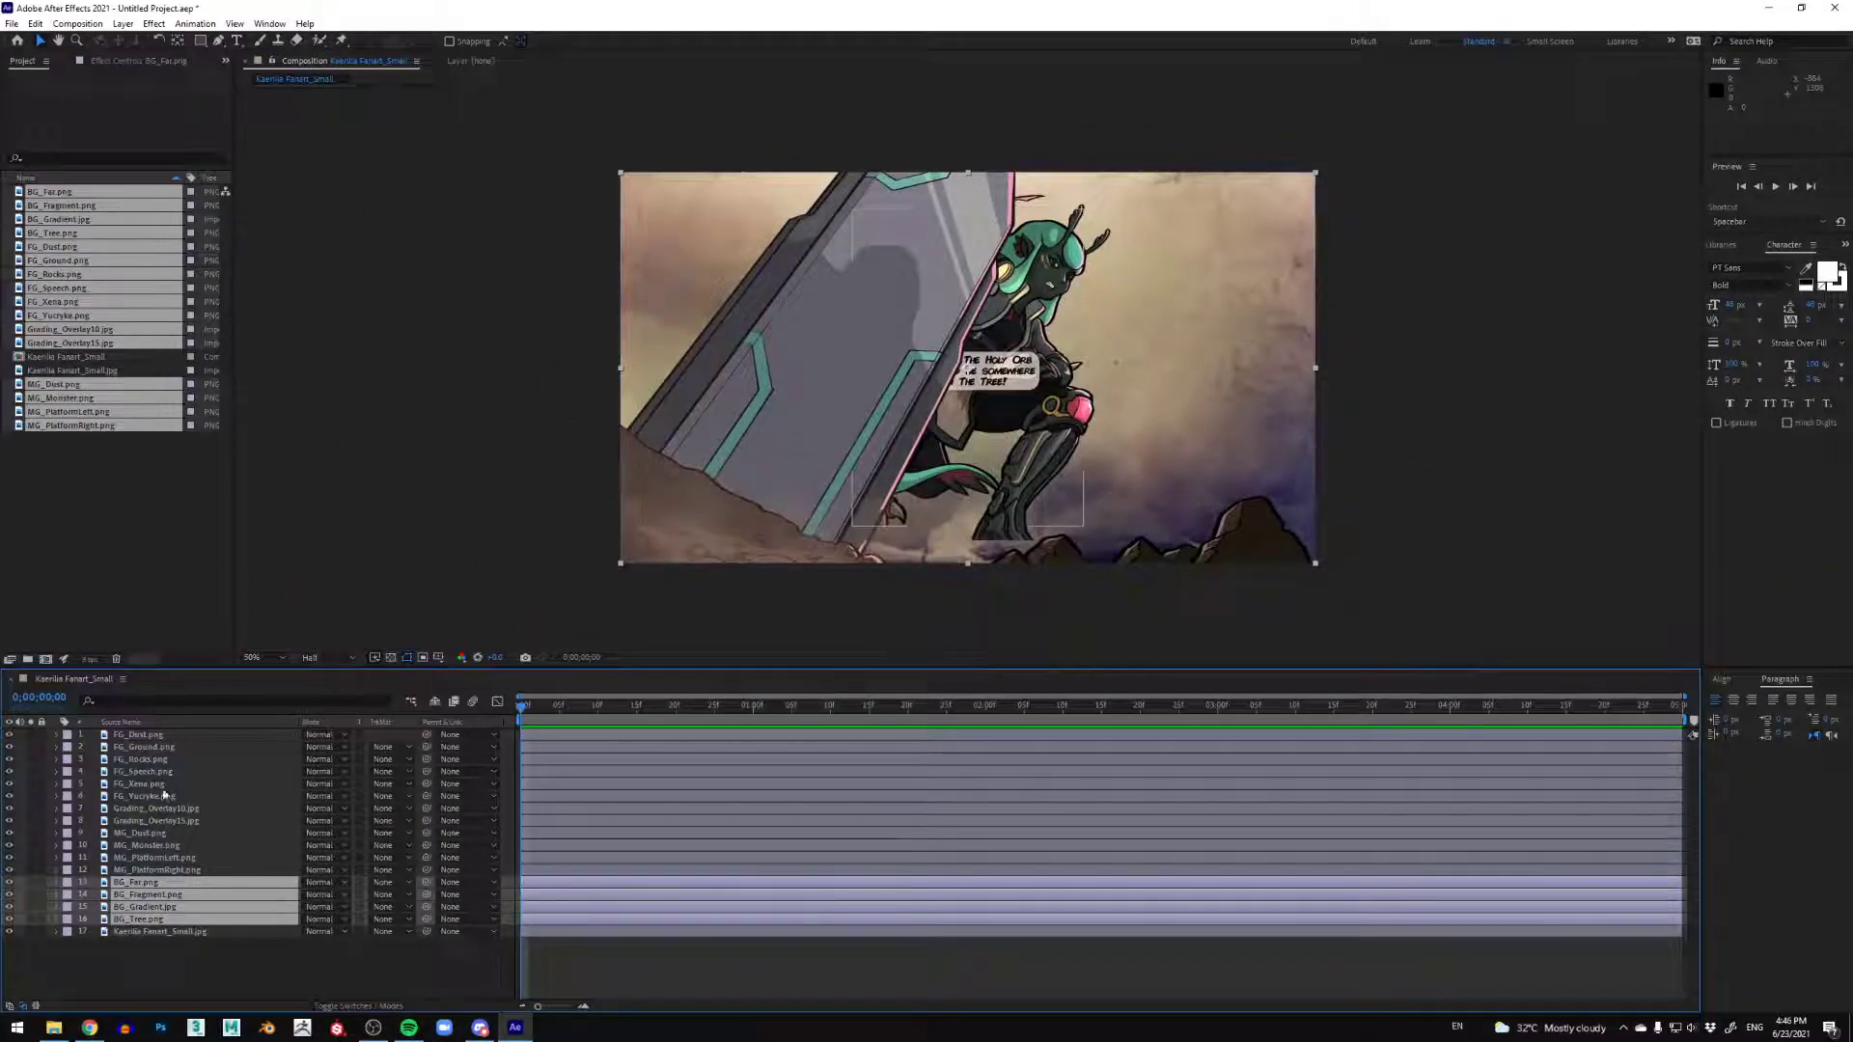
# Step: Move the six FG layers, from FG_Dust.png to FG_Yucryke.png, below Grading_Overlay15.jpg and directly above MG_Dust.png
pyautogui.click(170, 738)
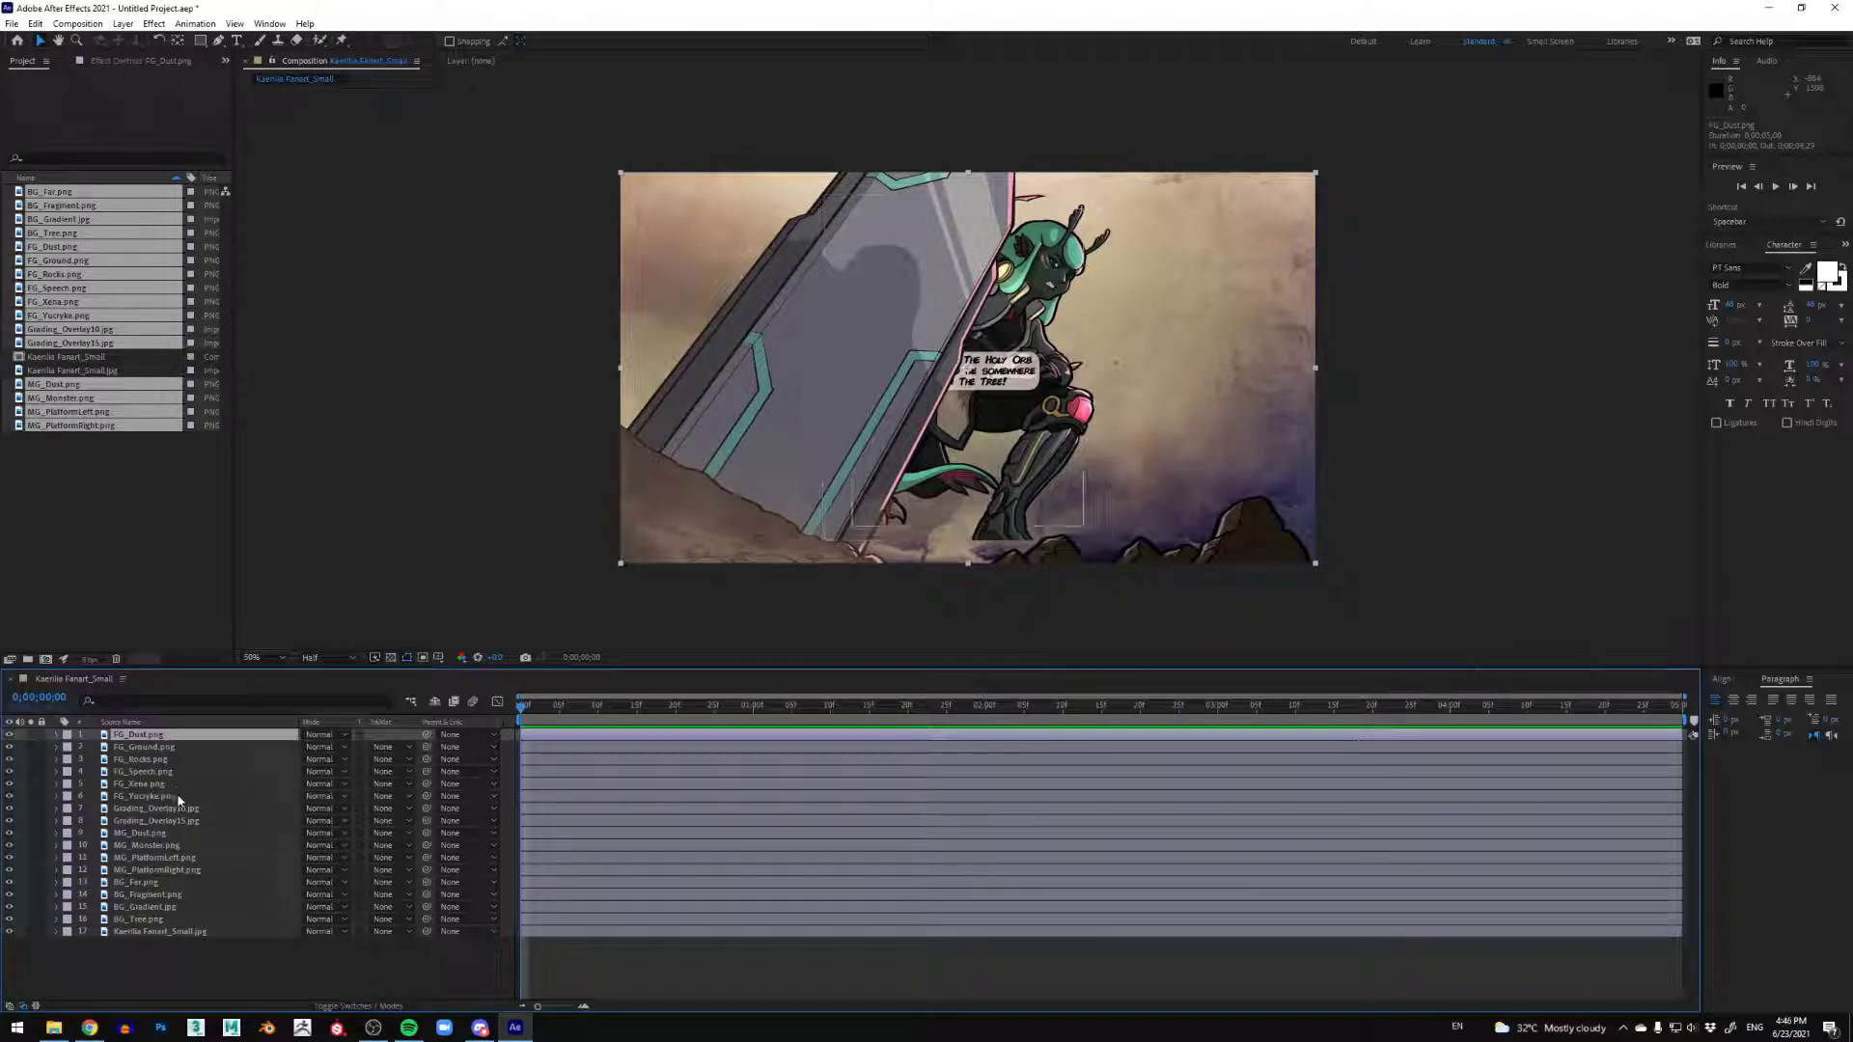
pyautogui.keyDown('shift'); pyautogui.click(176, 795); pyautogui.keyUp('shift')
pyautogui.moveTo(210, 799); pyautogui.dragTo(207, 827)
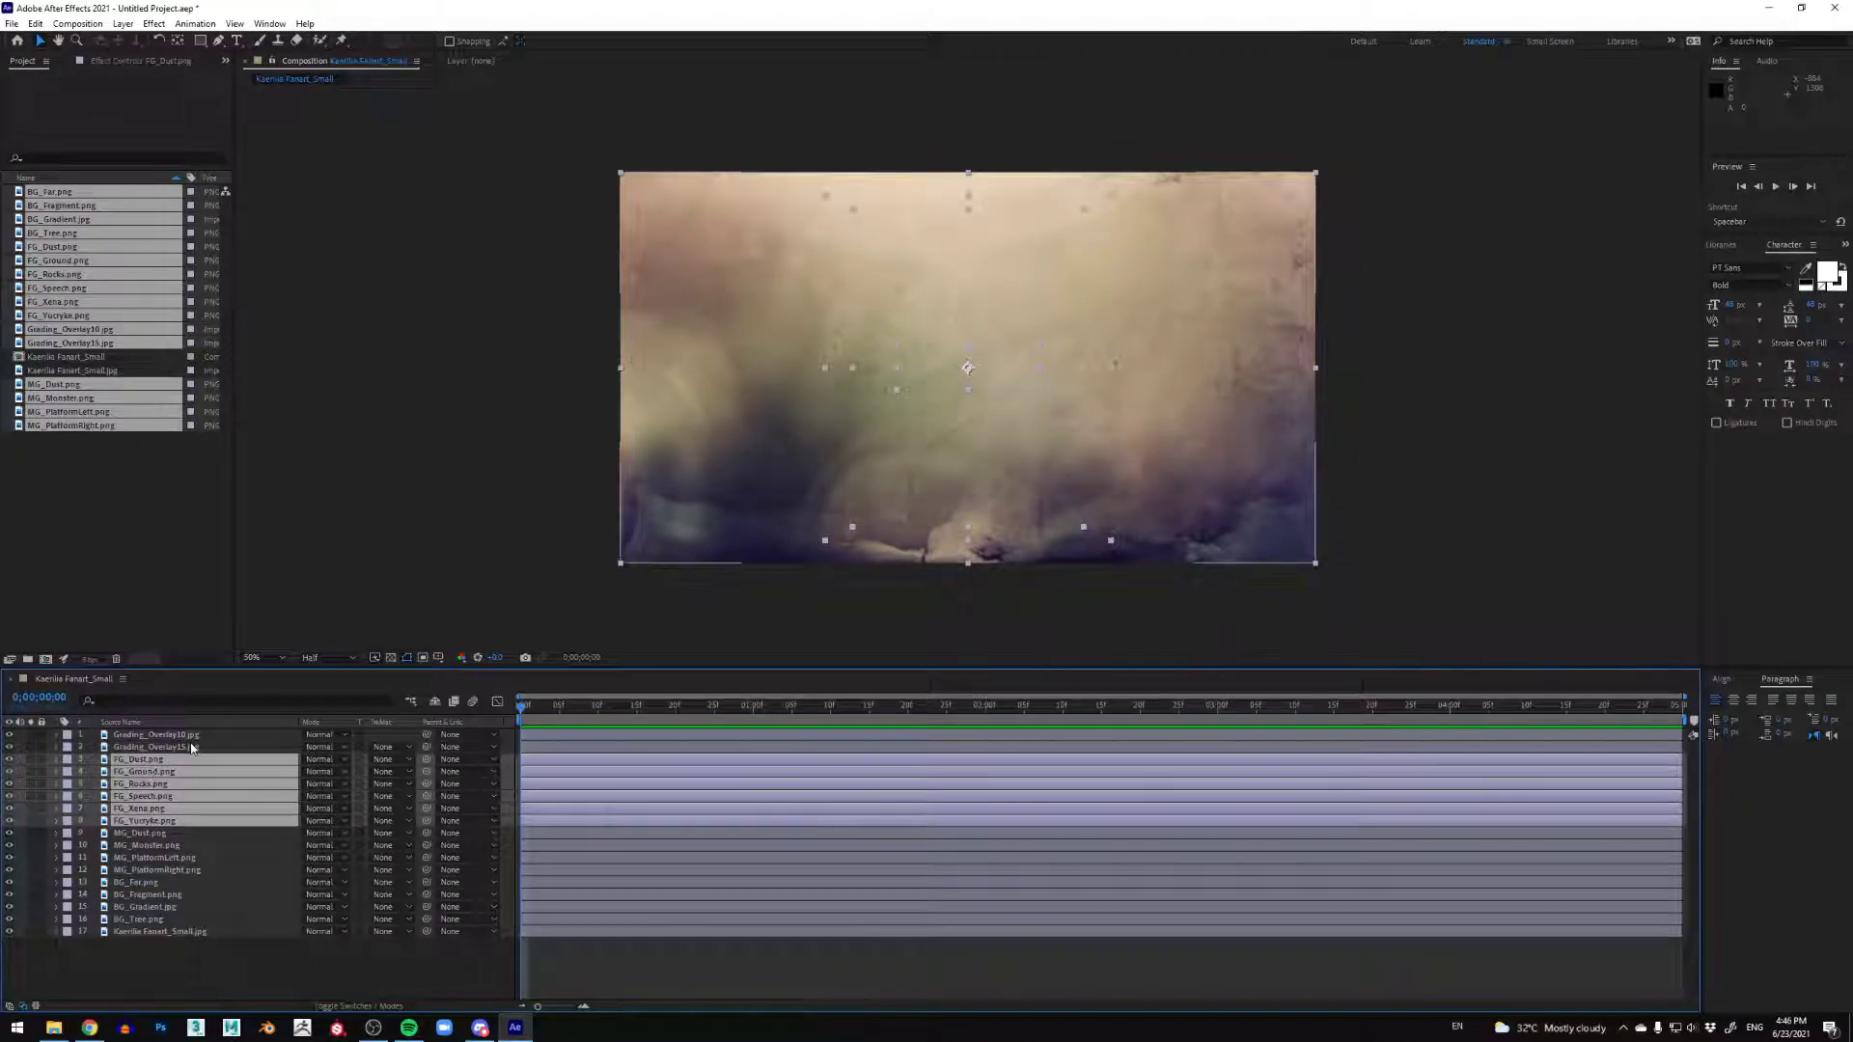
# Step: Hide all layers from Grading_Overlay10.jpg down to MG_PlatformRight.png, leaving only the BG layers and the reference artwork switched on
pyautogui.click(382, 686)
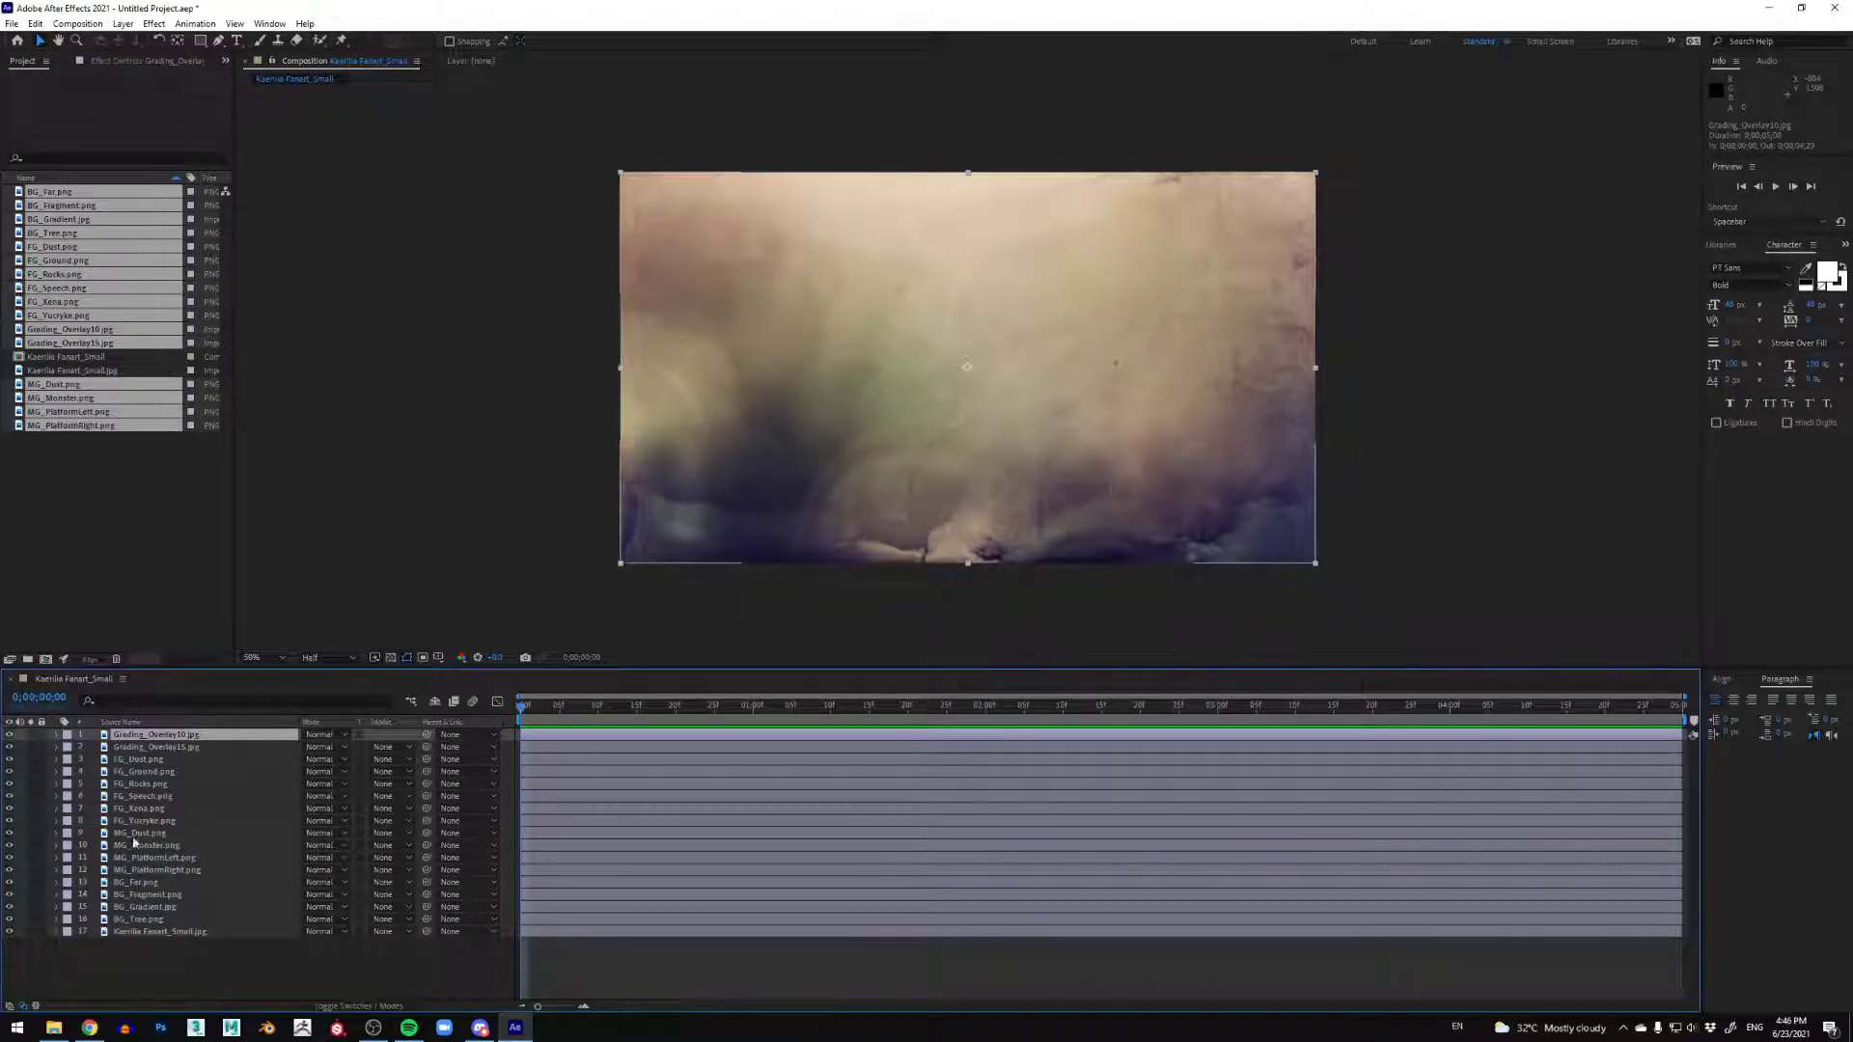
pyautogui.keyDown('shift'); pyautogui.click(166, 870); pyautogui.keyUp('shift')
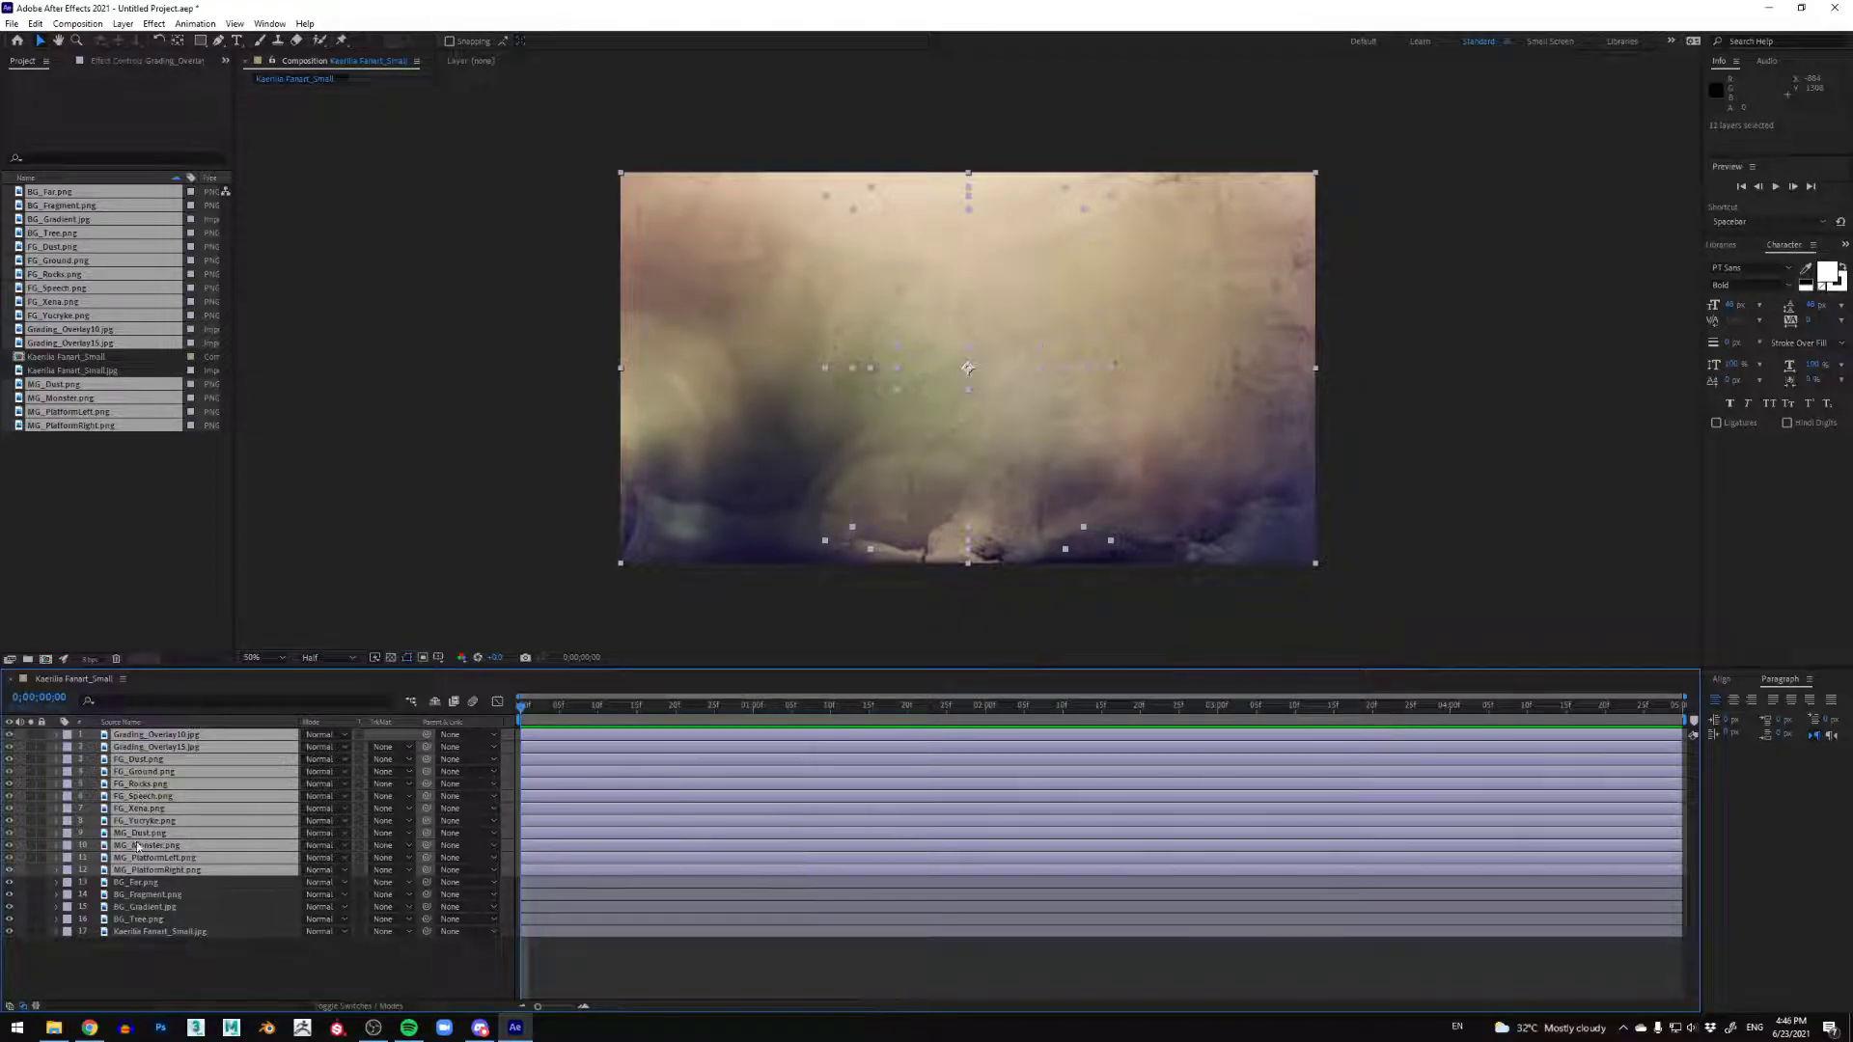
pyautogui.click(10, 736)
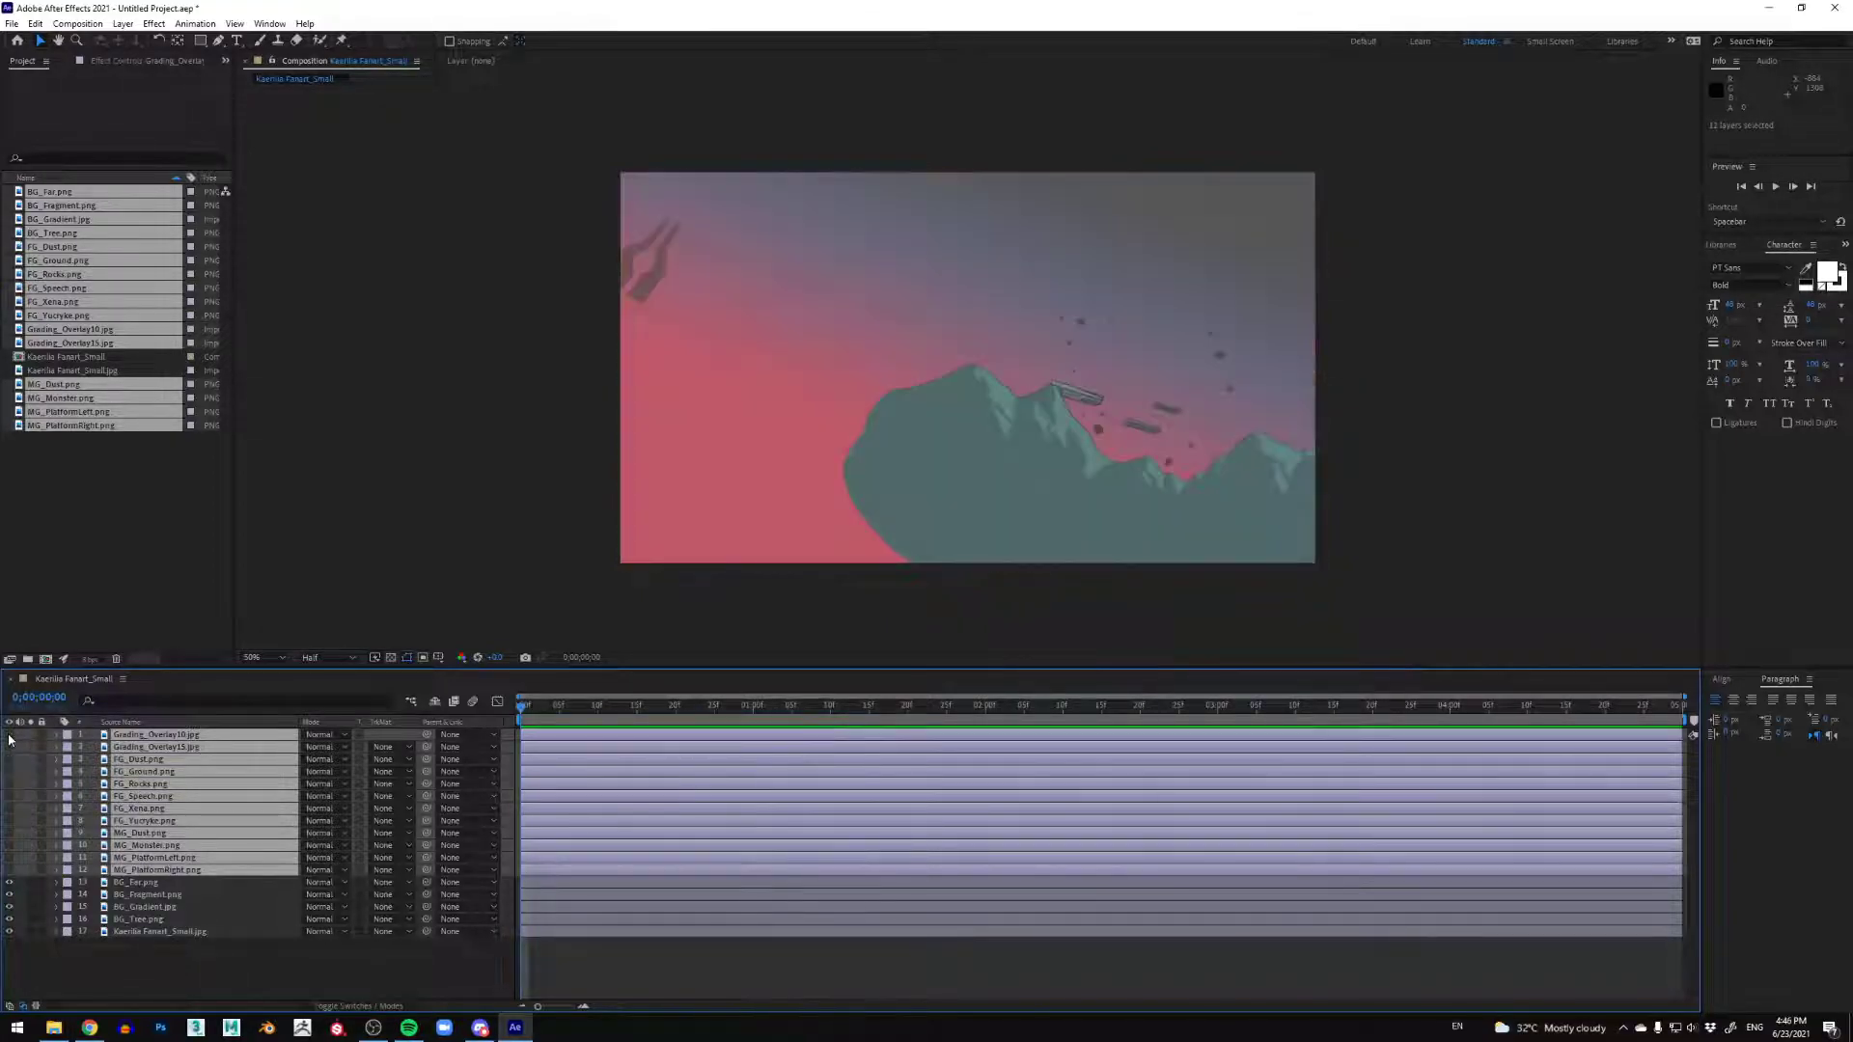
# Step: Check BG_Far.png by toggling its visibility, and move BG_Gradient.jpg below BG_Tree.png, directly above the reference artwork layer
pyautogui.click(135, 882)
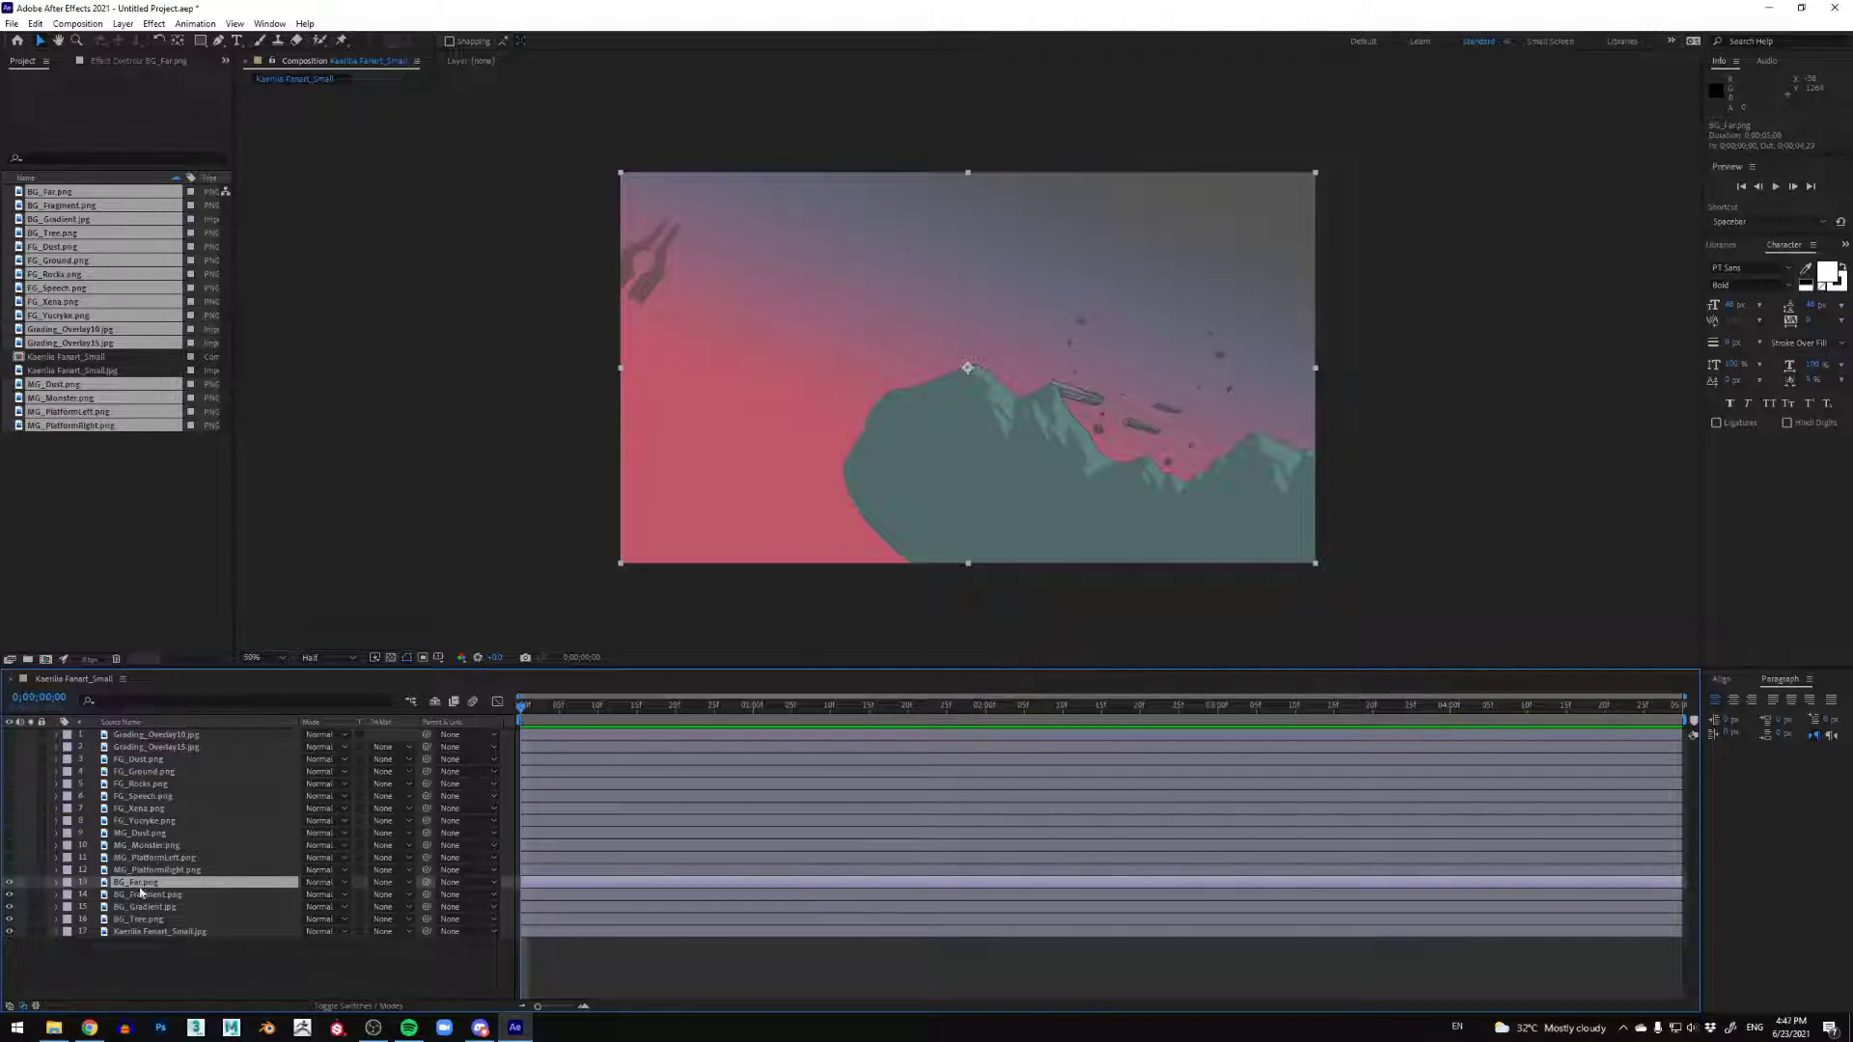
pyautogui.click(10, 883)
pyautogui.click(10, 883)
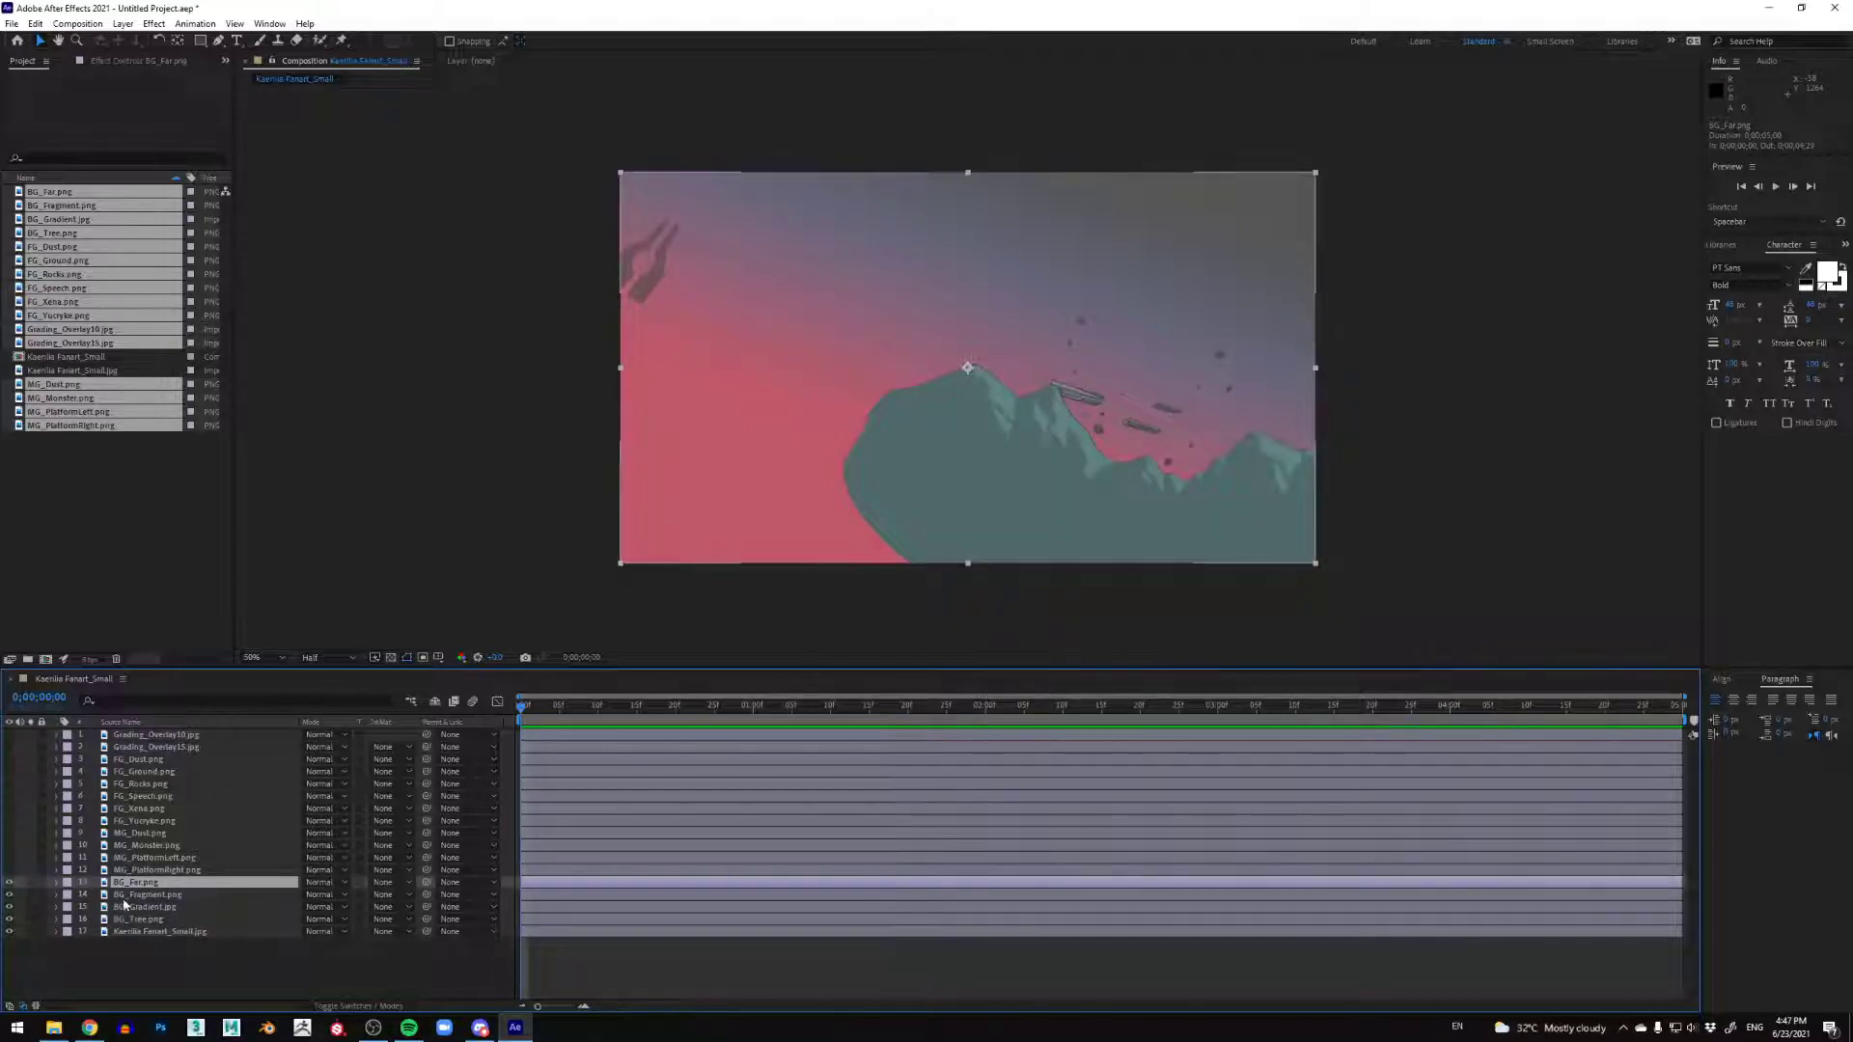
pyautogui.click(159, 907)
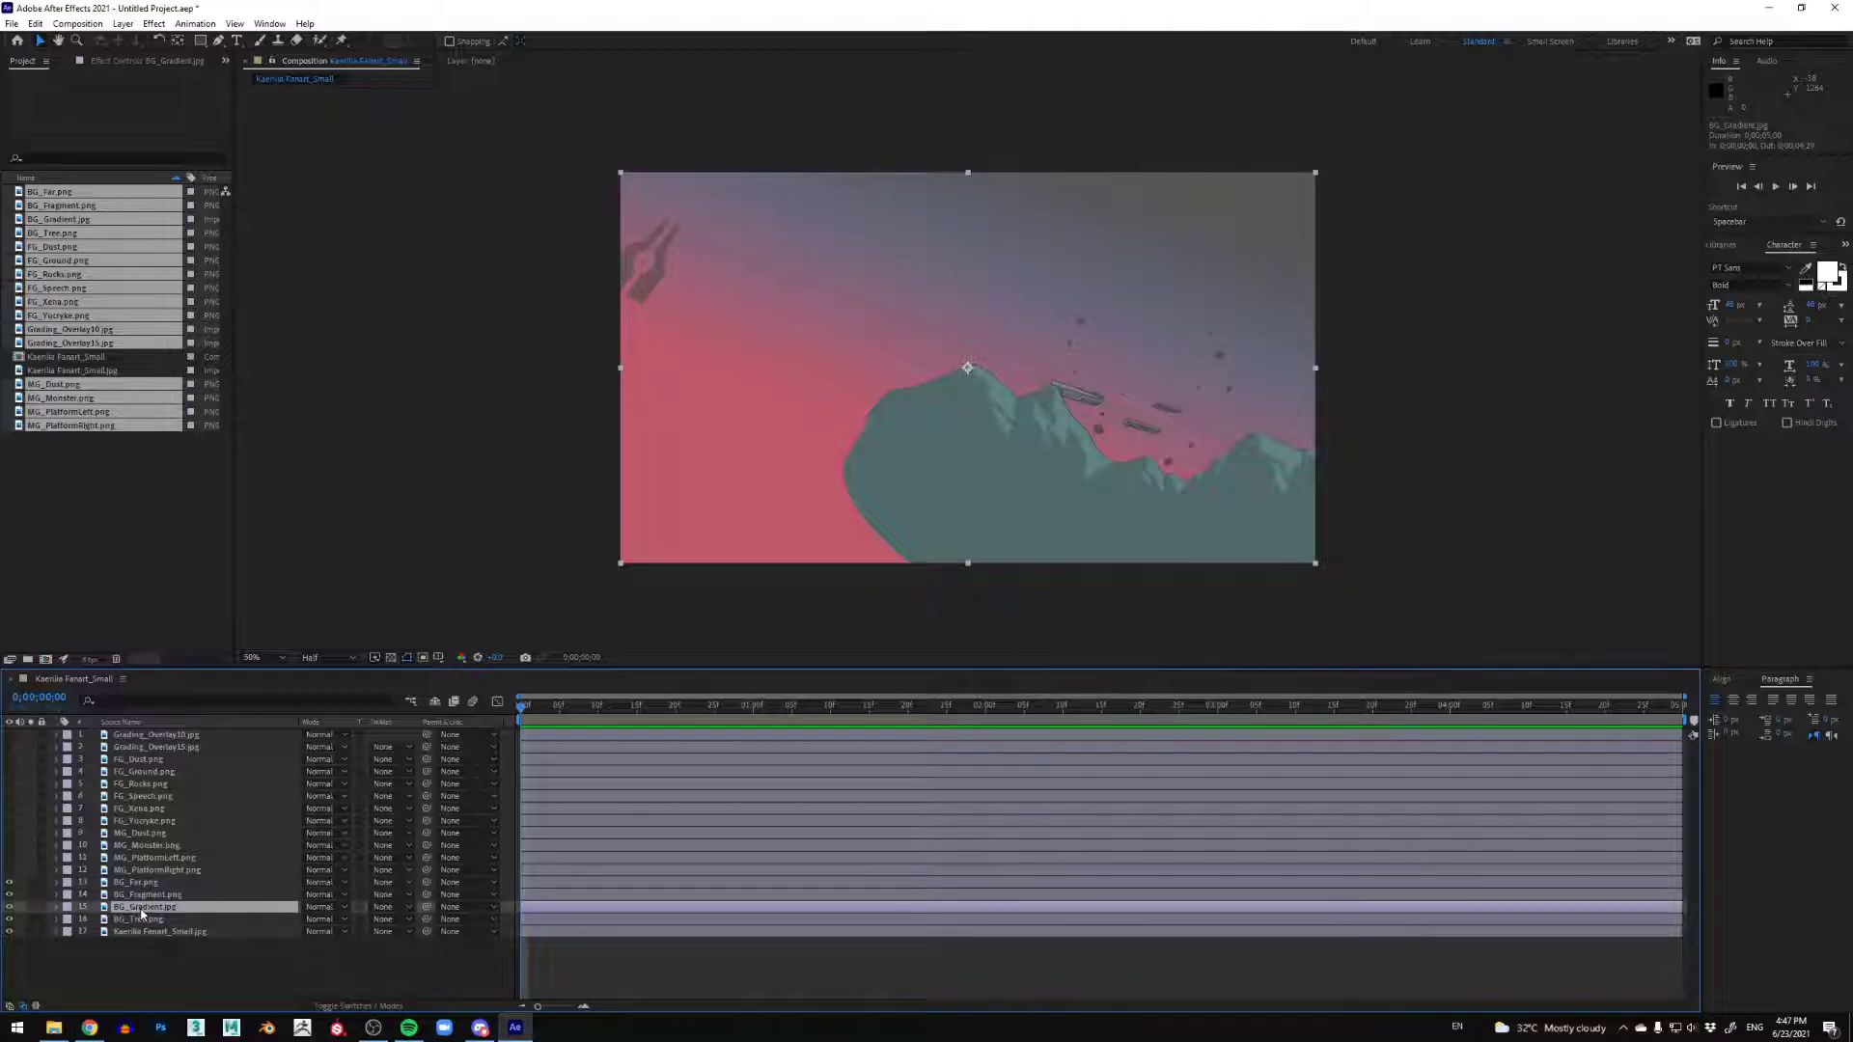
pyautogui.moveTo(182, 909); pyautogui.dragTo(181, 925)
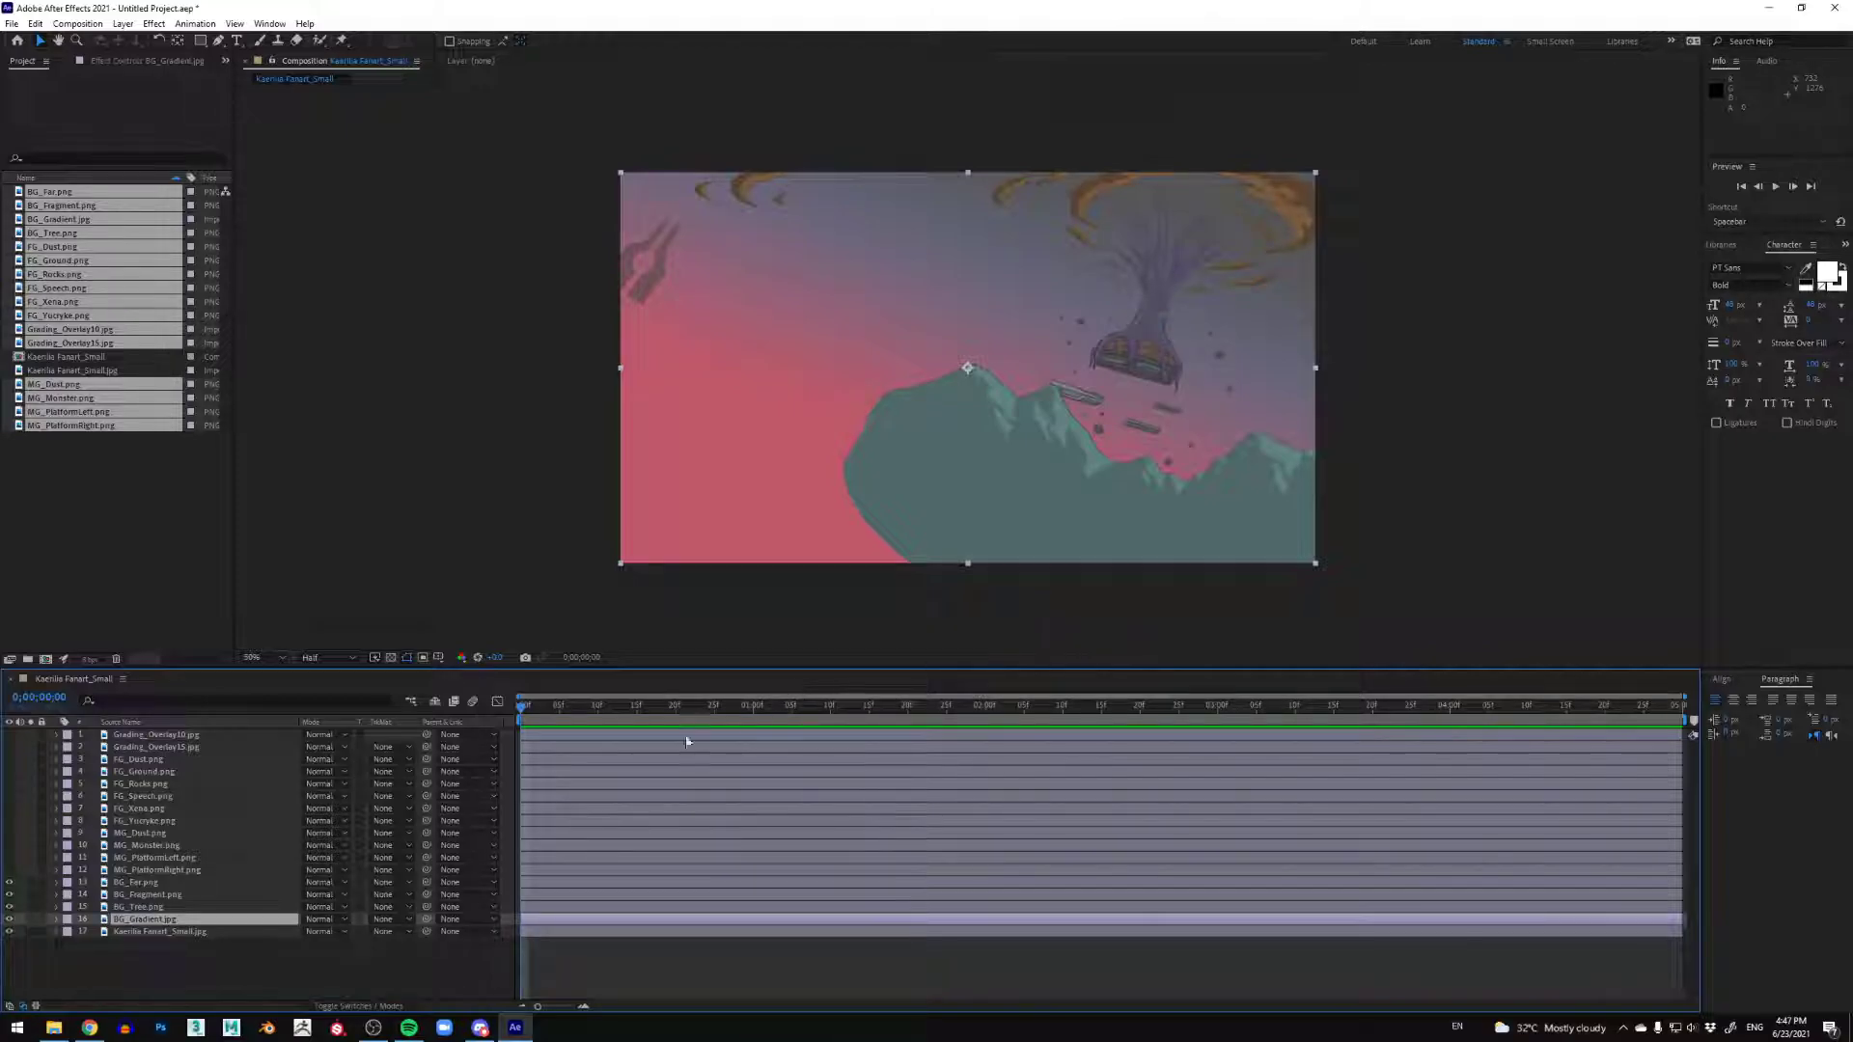
# Step: Toggle BG_Far.png off and on, and move it below BG_Tree.png, directly above BG_Gradient.jpg
pyautogui.click(9, 884)
pyautogui.click(8, 884)
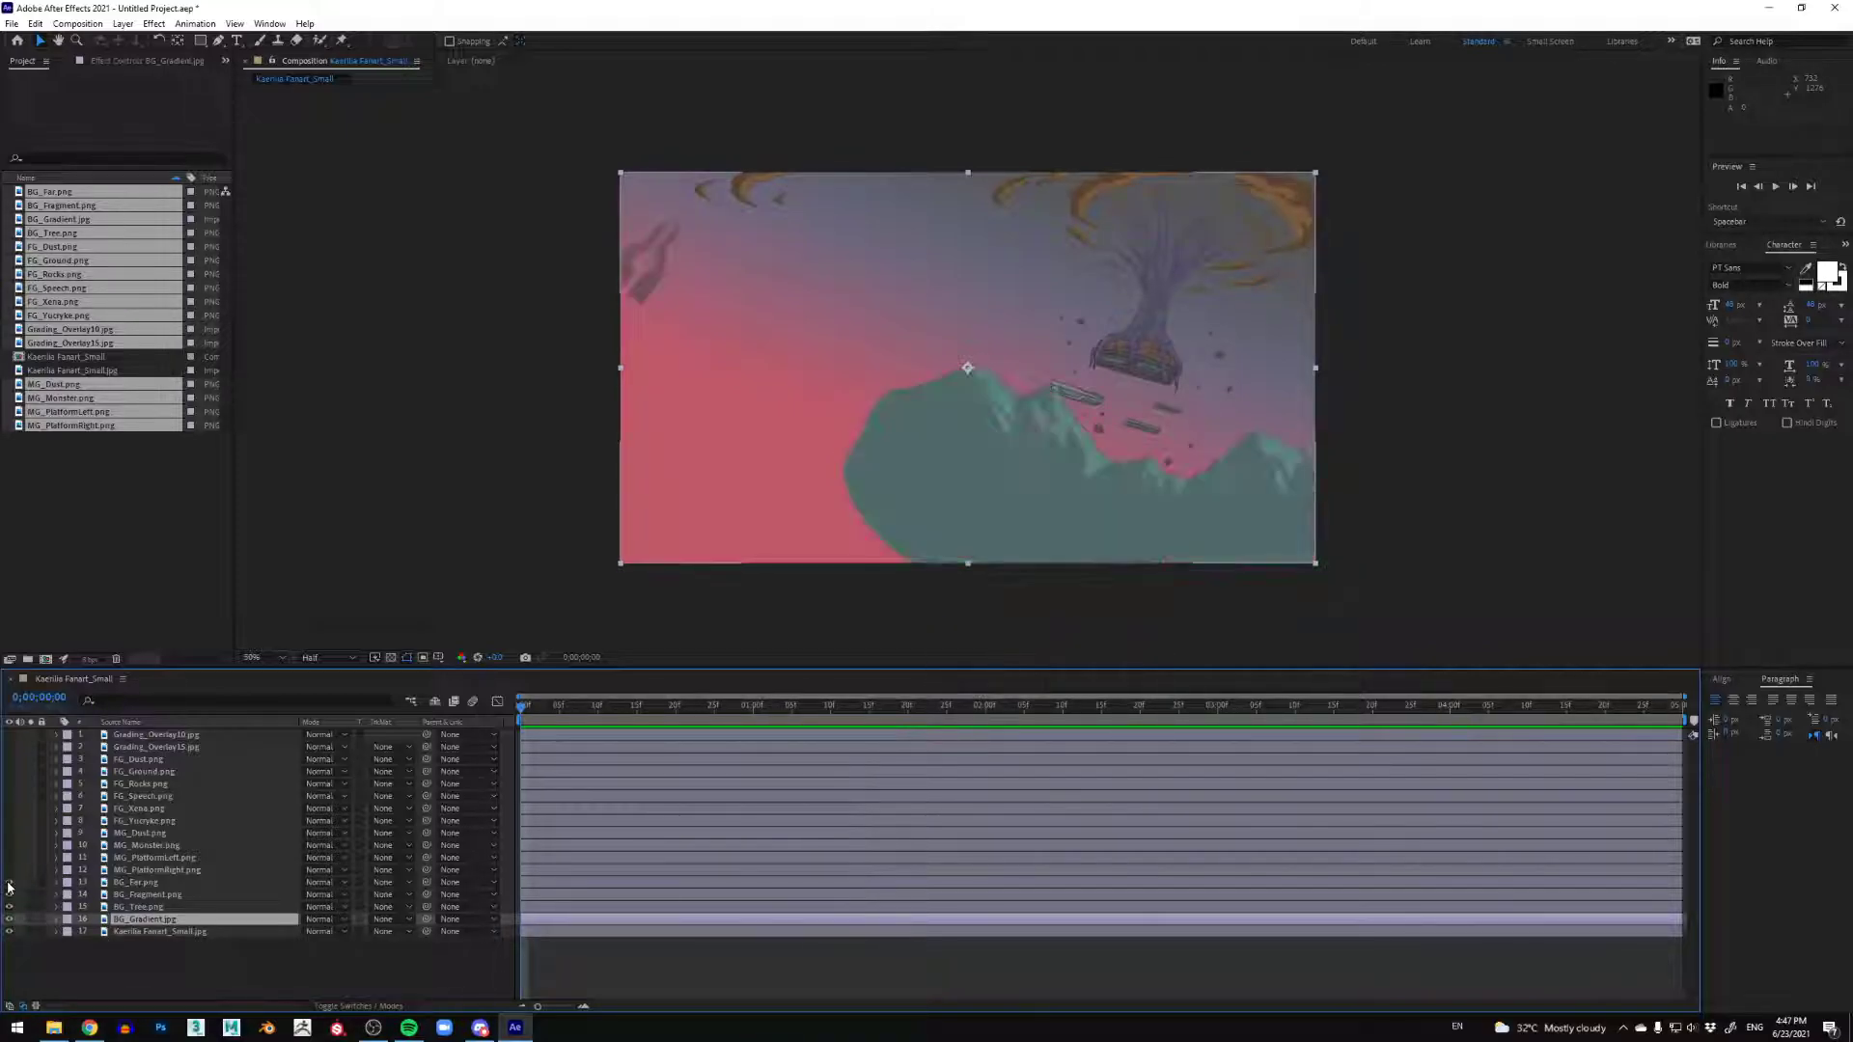
pyautogui.click(127, 884)
pyautogui.moveTo(169, 895); pyautogui.dragTo(157, 918)
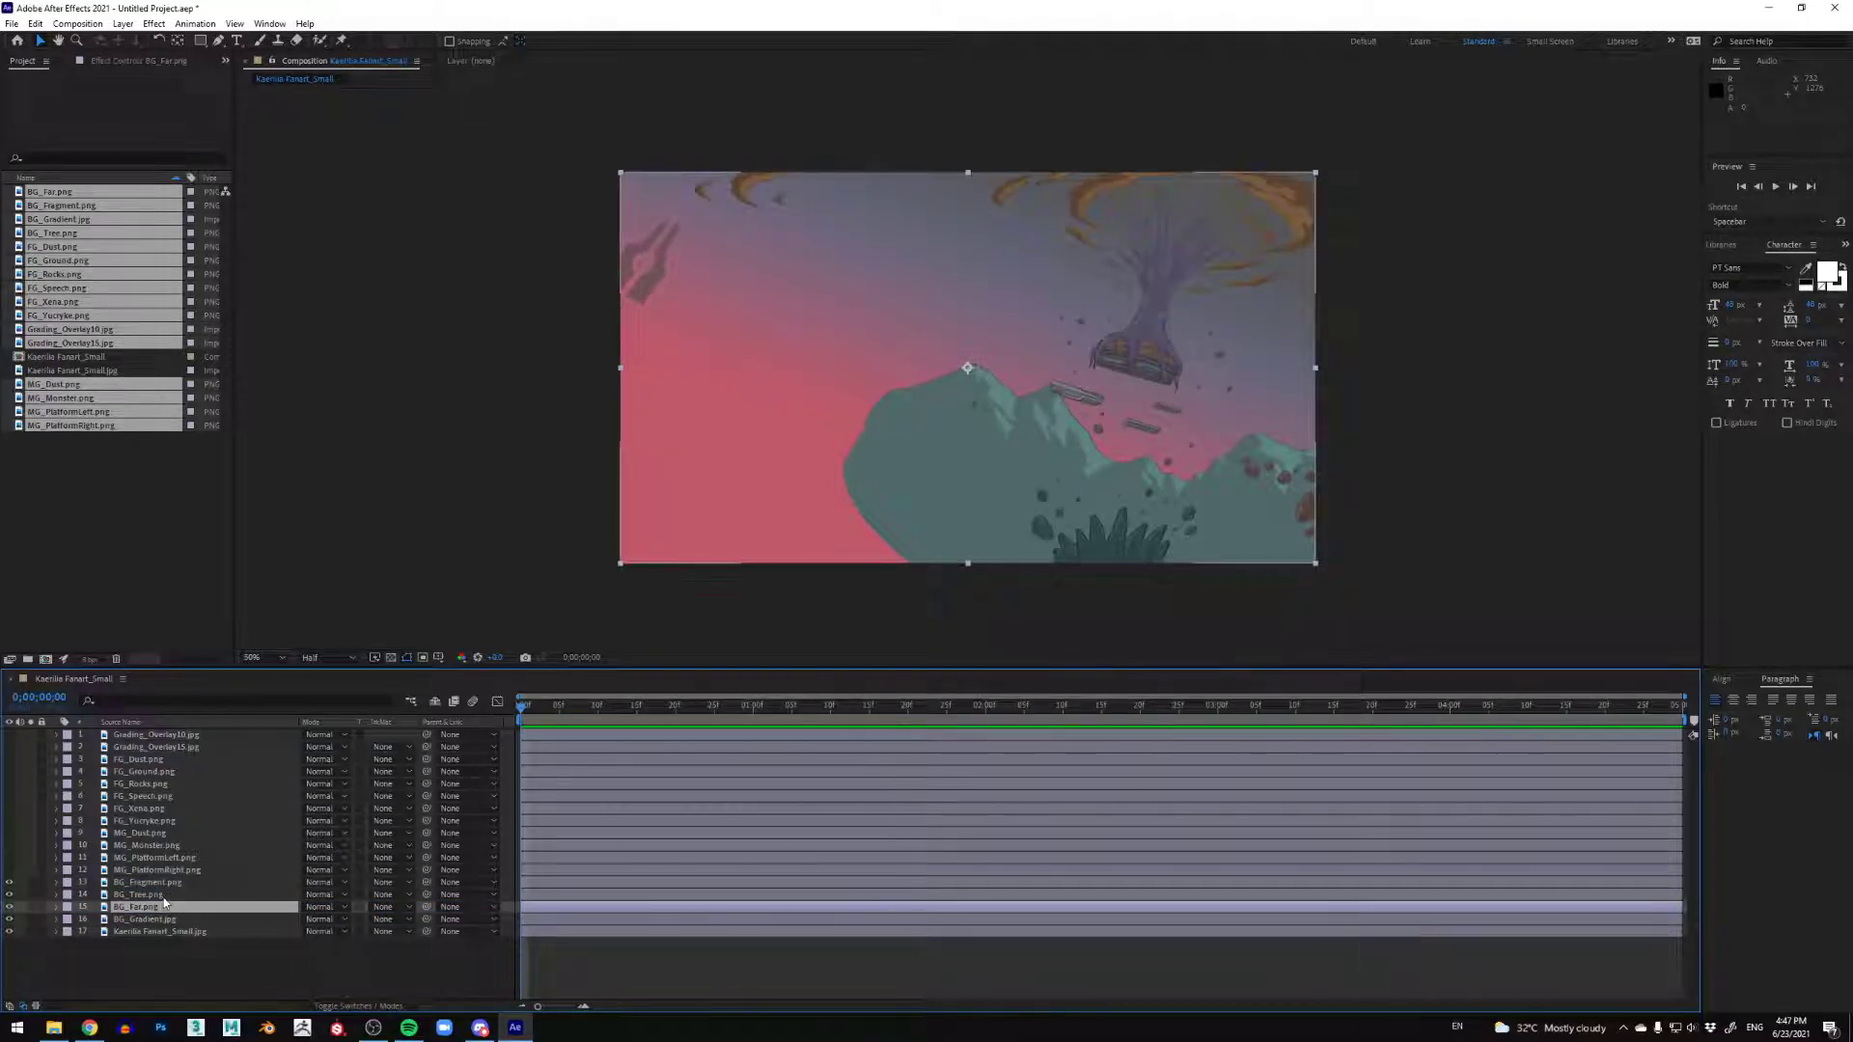
# Step: Select BG_Fragment.png and toggle its visibility off and on to identify its artwork
pyautogui.click(168, 894)
pyautogui.click(179, 883)
pyautogui.click(10, 881)
pyautogui.click(10, 882)
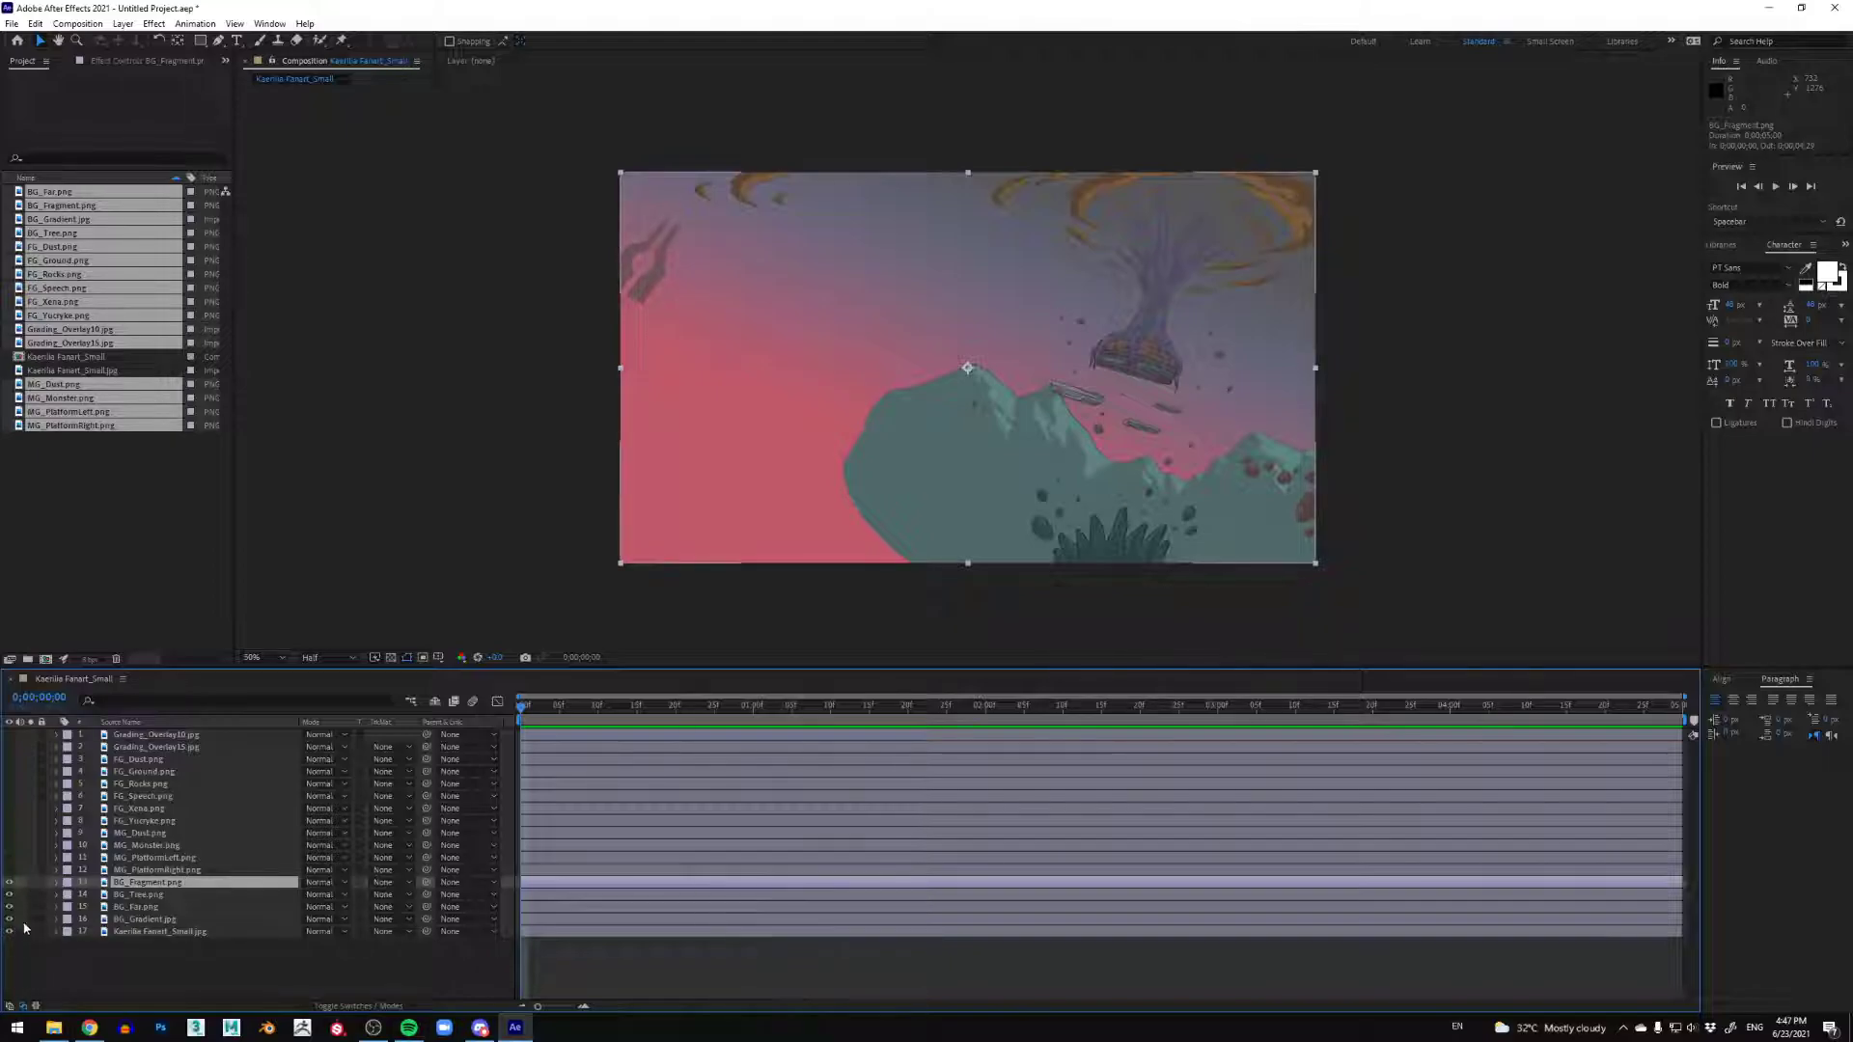
# Step: Turn on the visibility of MG_PlatformRight.png, MG_PlatformLeft.png, MG_Monster.png and MG_Dust.png
pyautogui.click(62, 871)
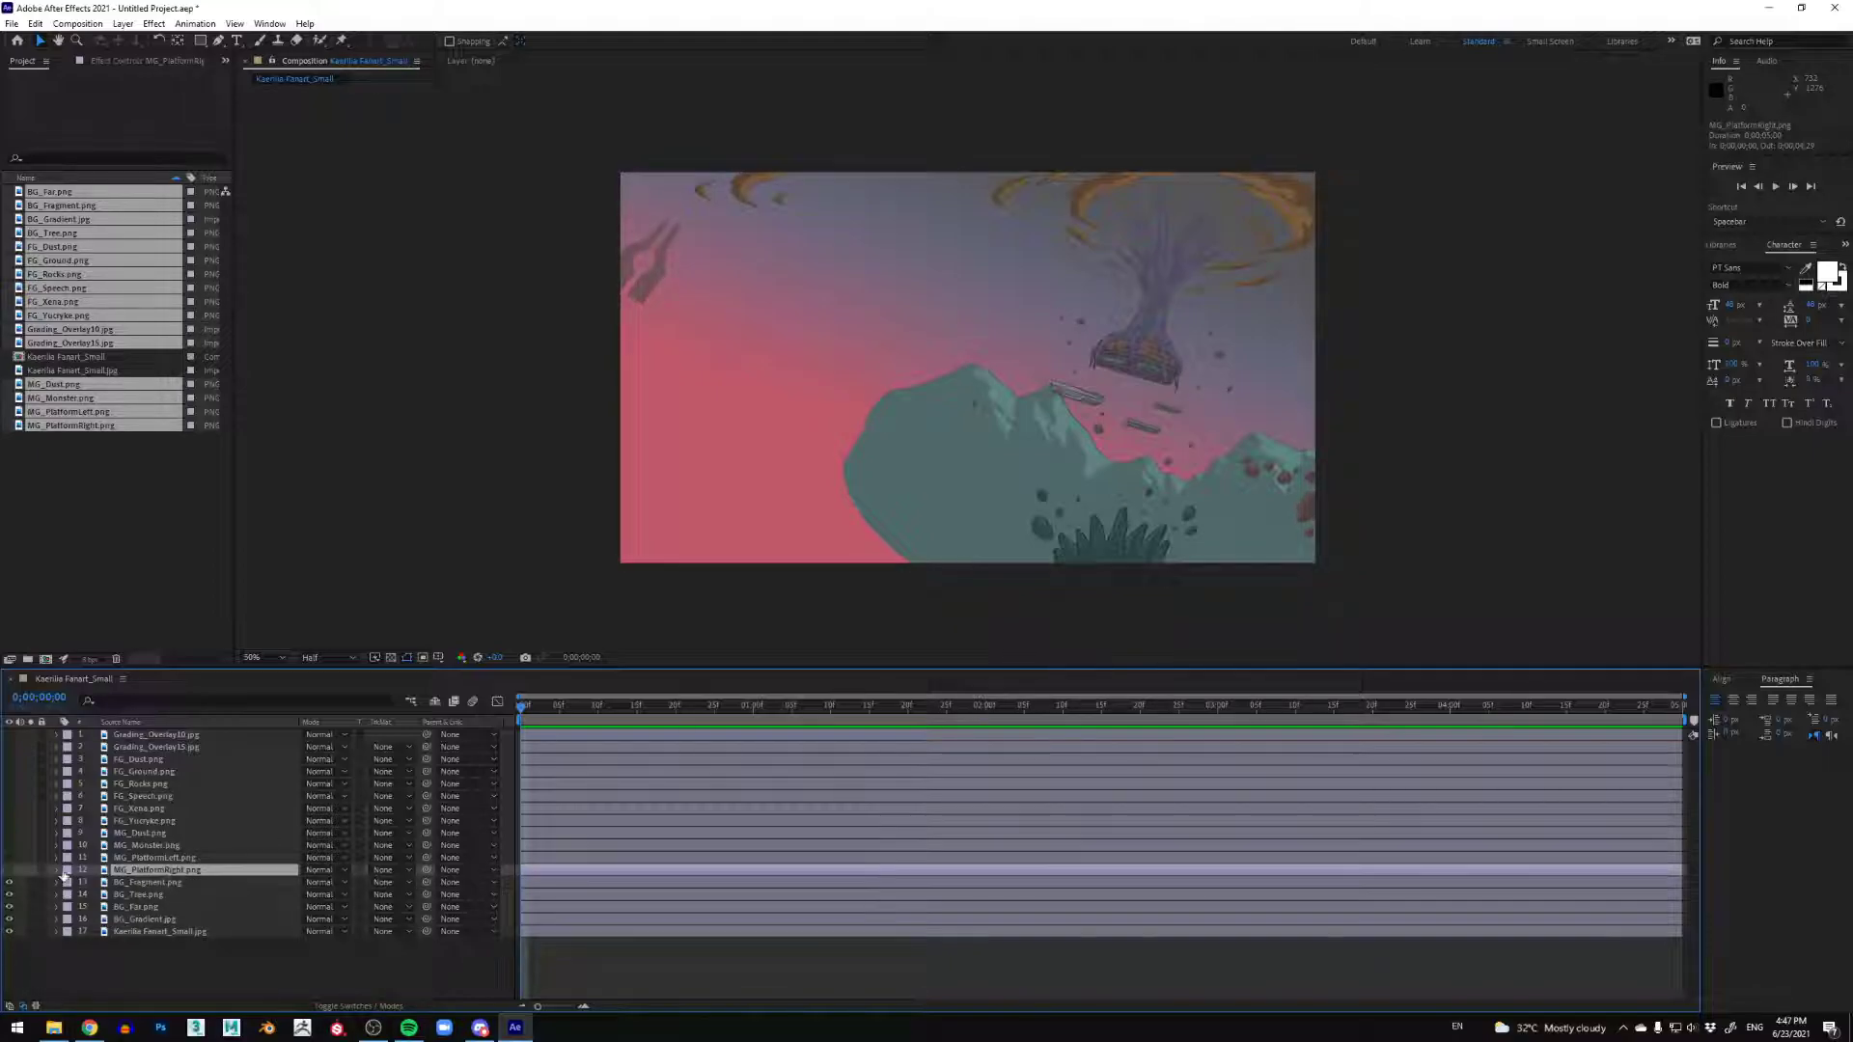
pyautogui.click(9, 873)
pyautogui.click(9, 871)
pyautogui.click(8, 871)
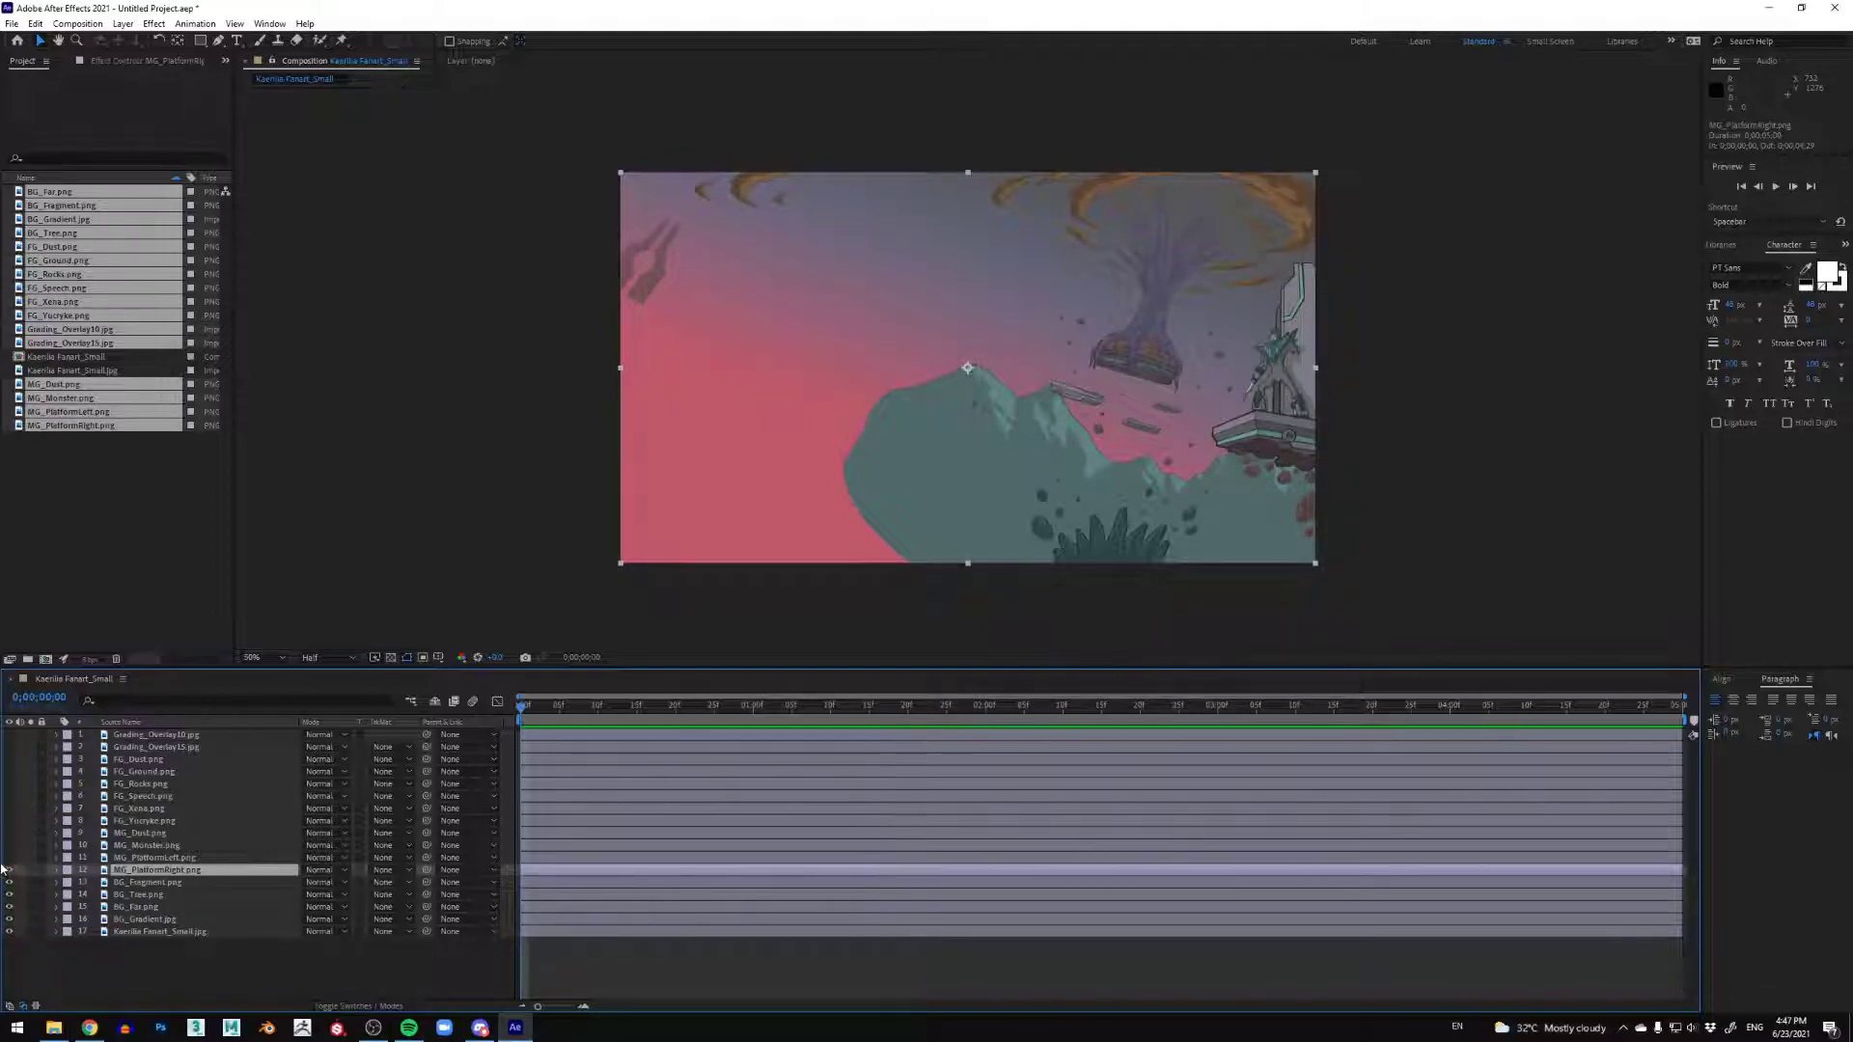
pyautogui.click(160, 857)
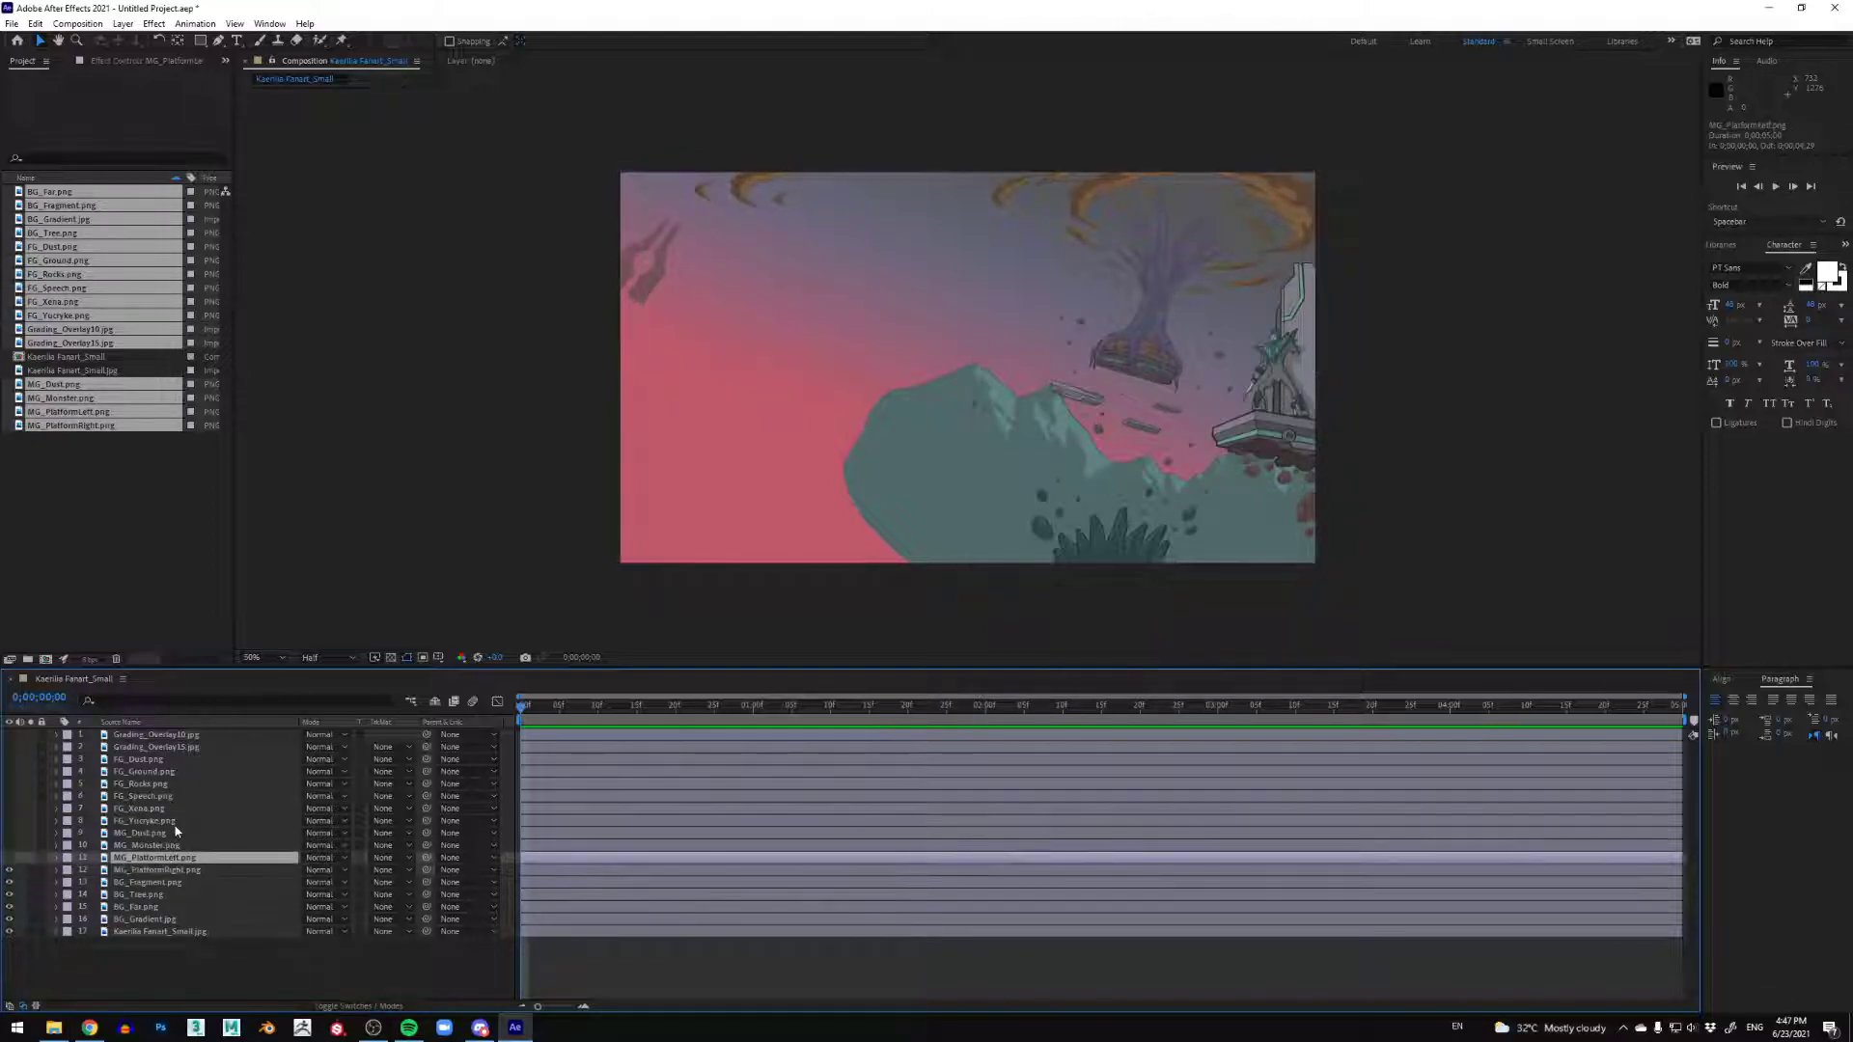
pyautogui.keyDown('shift'); pyautogui.click(174, 831); pyautogui.keyUp('shift')
pyautogui.moveTo(10, 858); pyautogui.dragTo(10, 833)
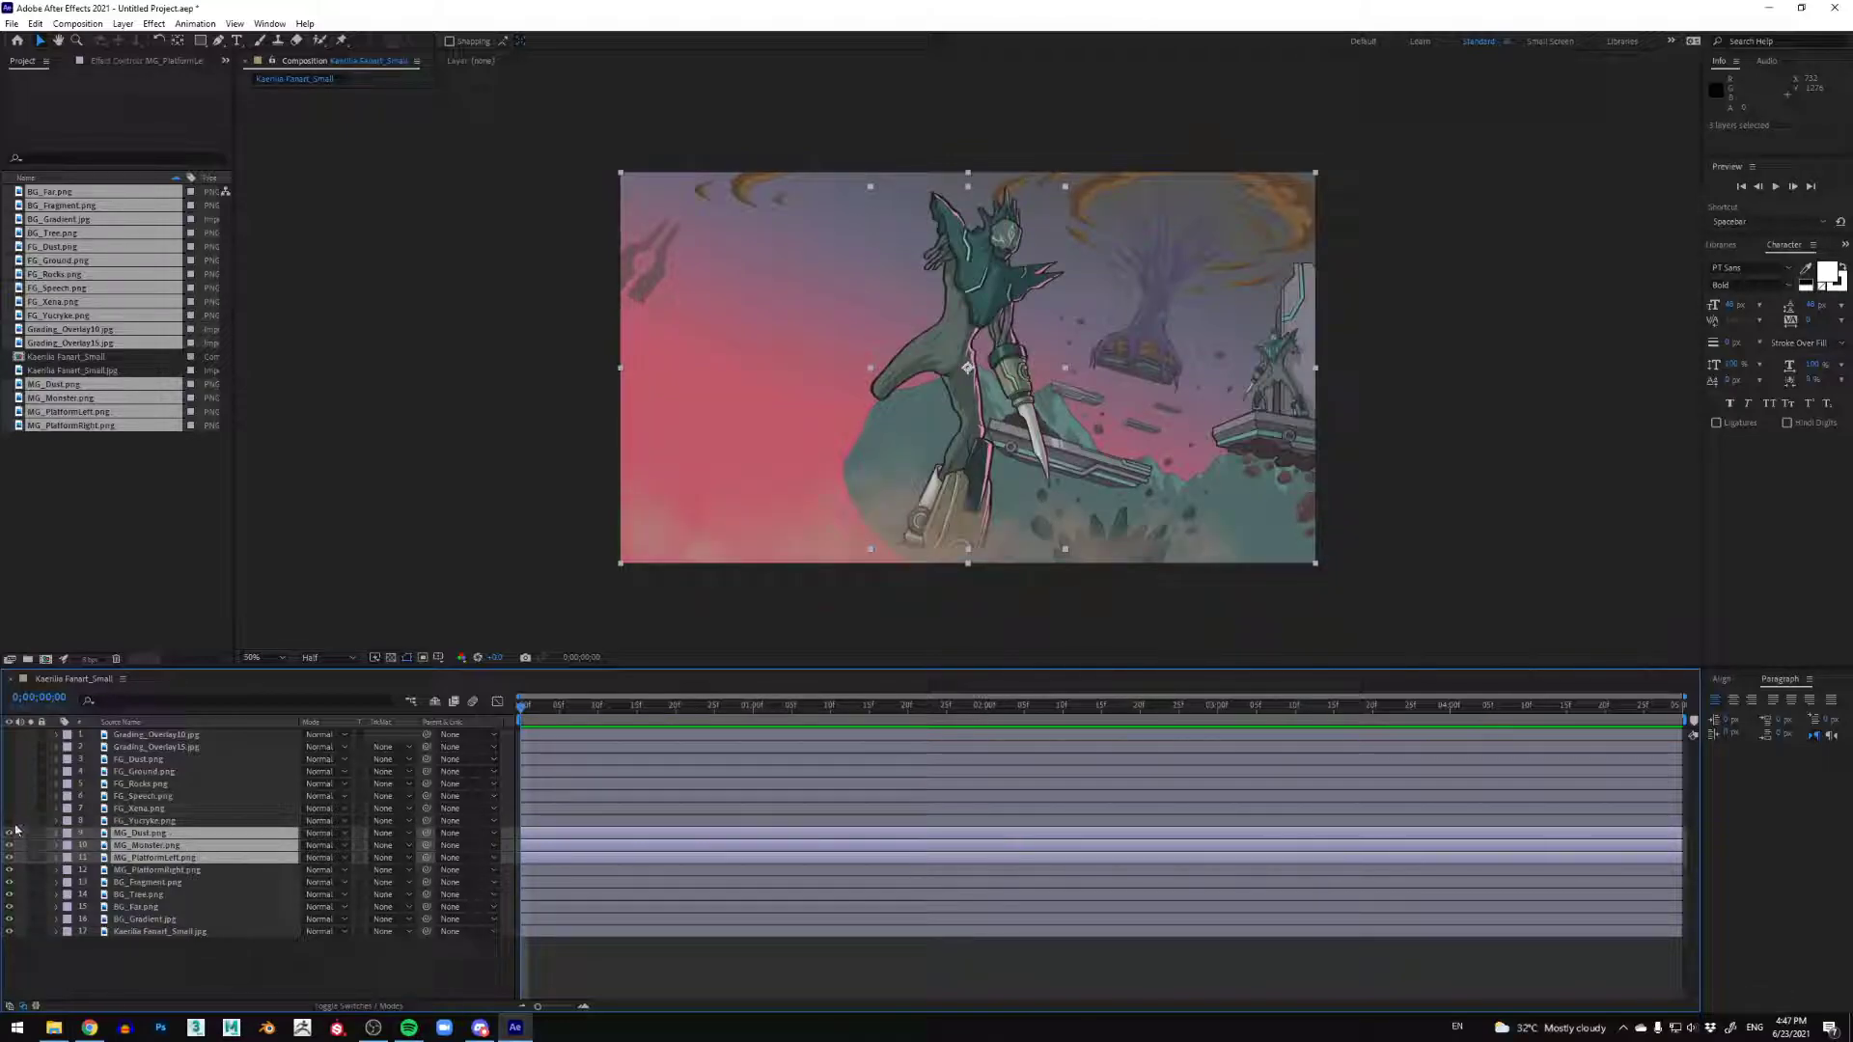
# Step: Move the MG_Monster.png layer slightly down so its feet reach the lower edge of the composition
pyautogui.click(183, 844)
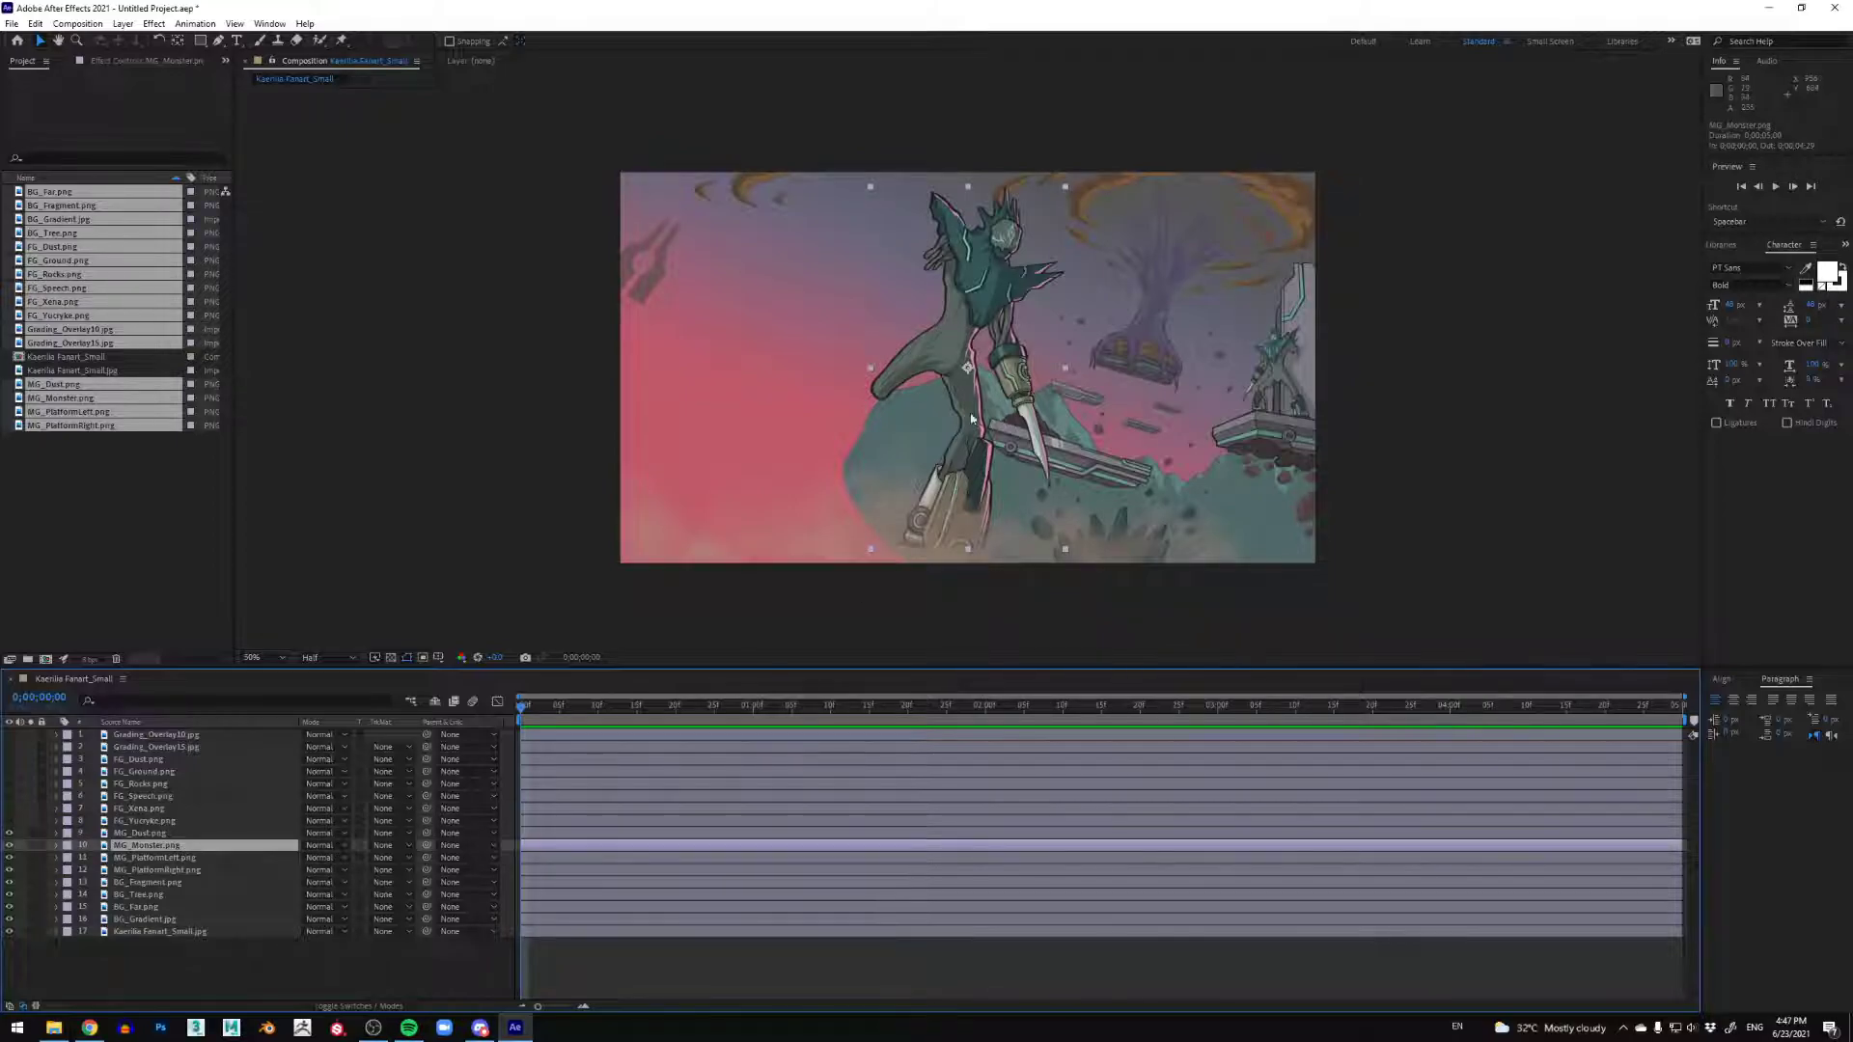
pyautogui.moveTo(972, 433); pyautogui.dragTo(973, 444)
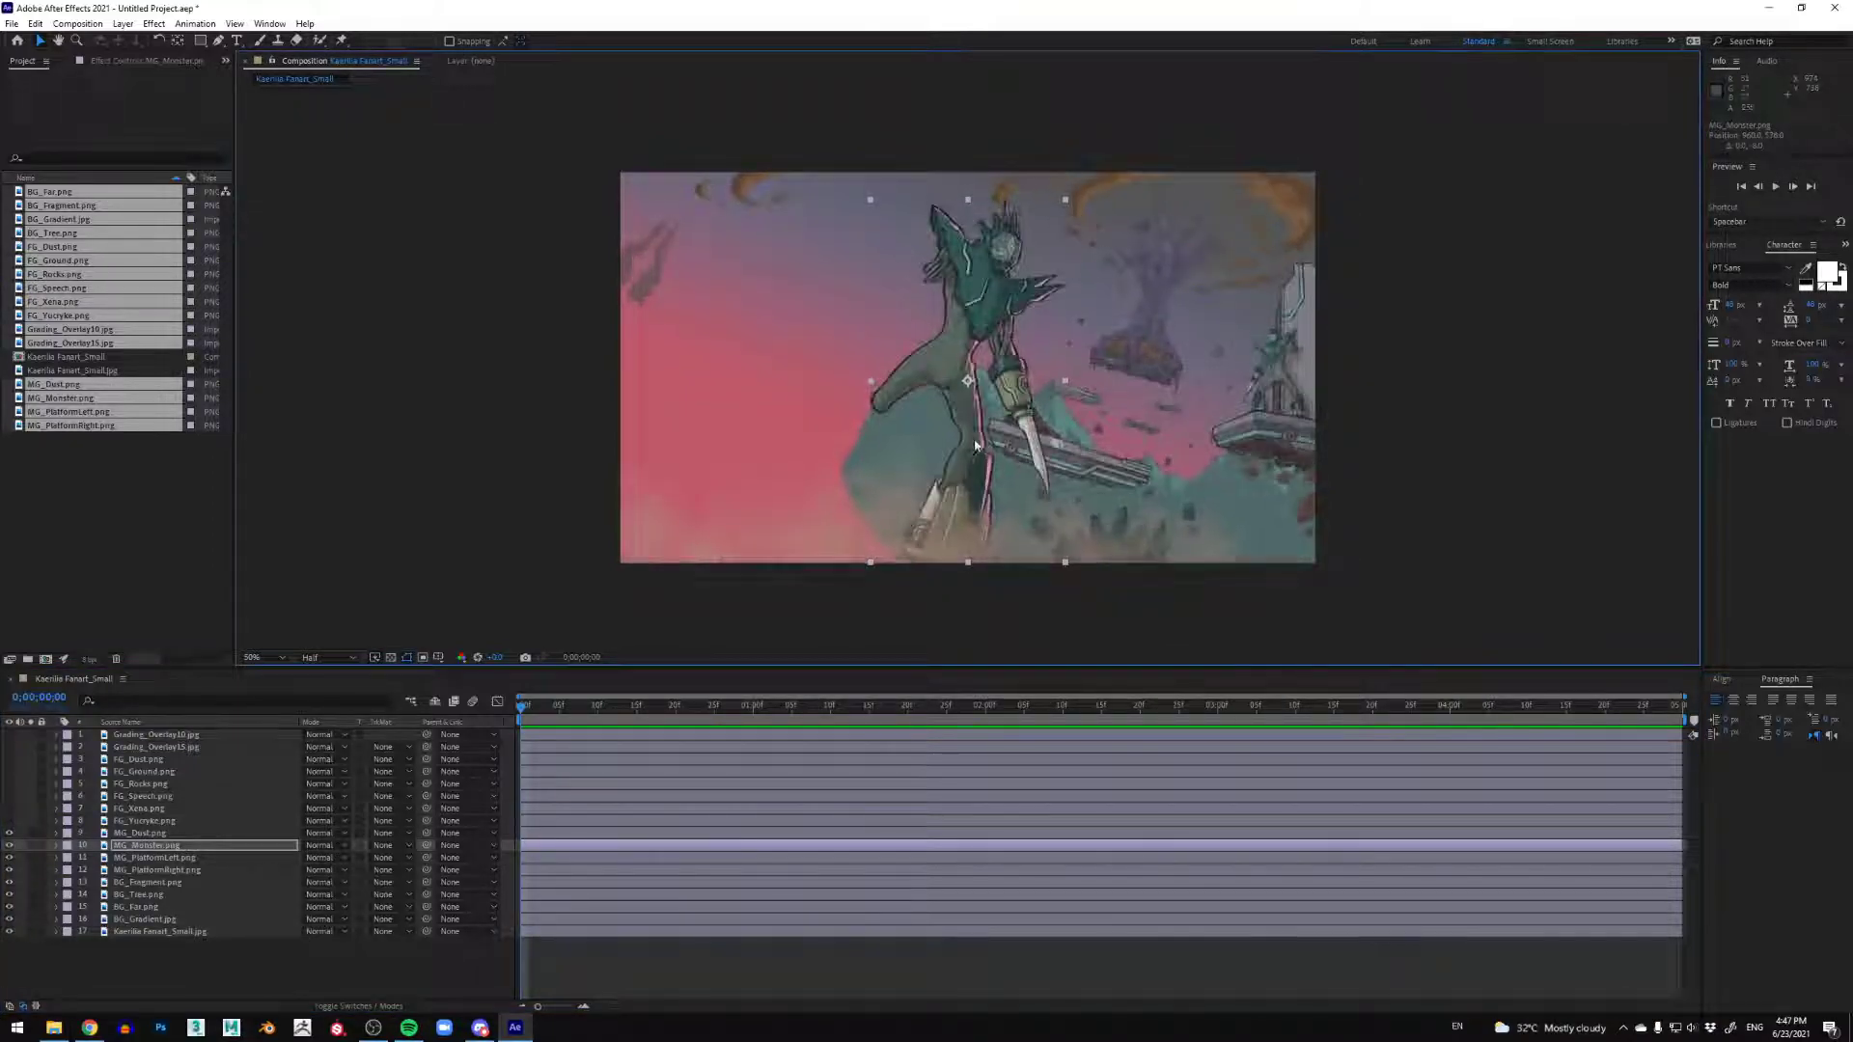
pyautogui.press('Down')
pyautogui.press('Down')
pyautogui.press('Down')
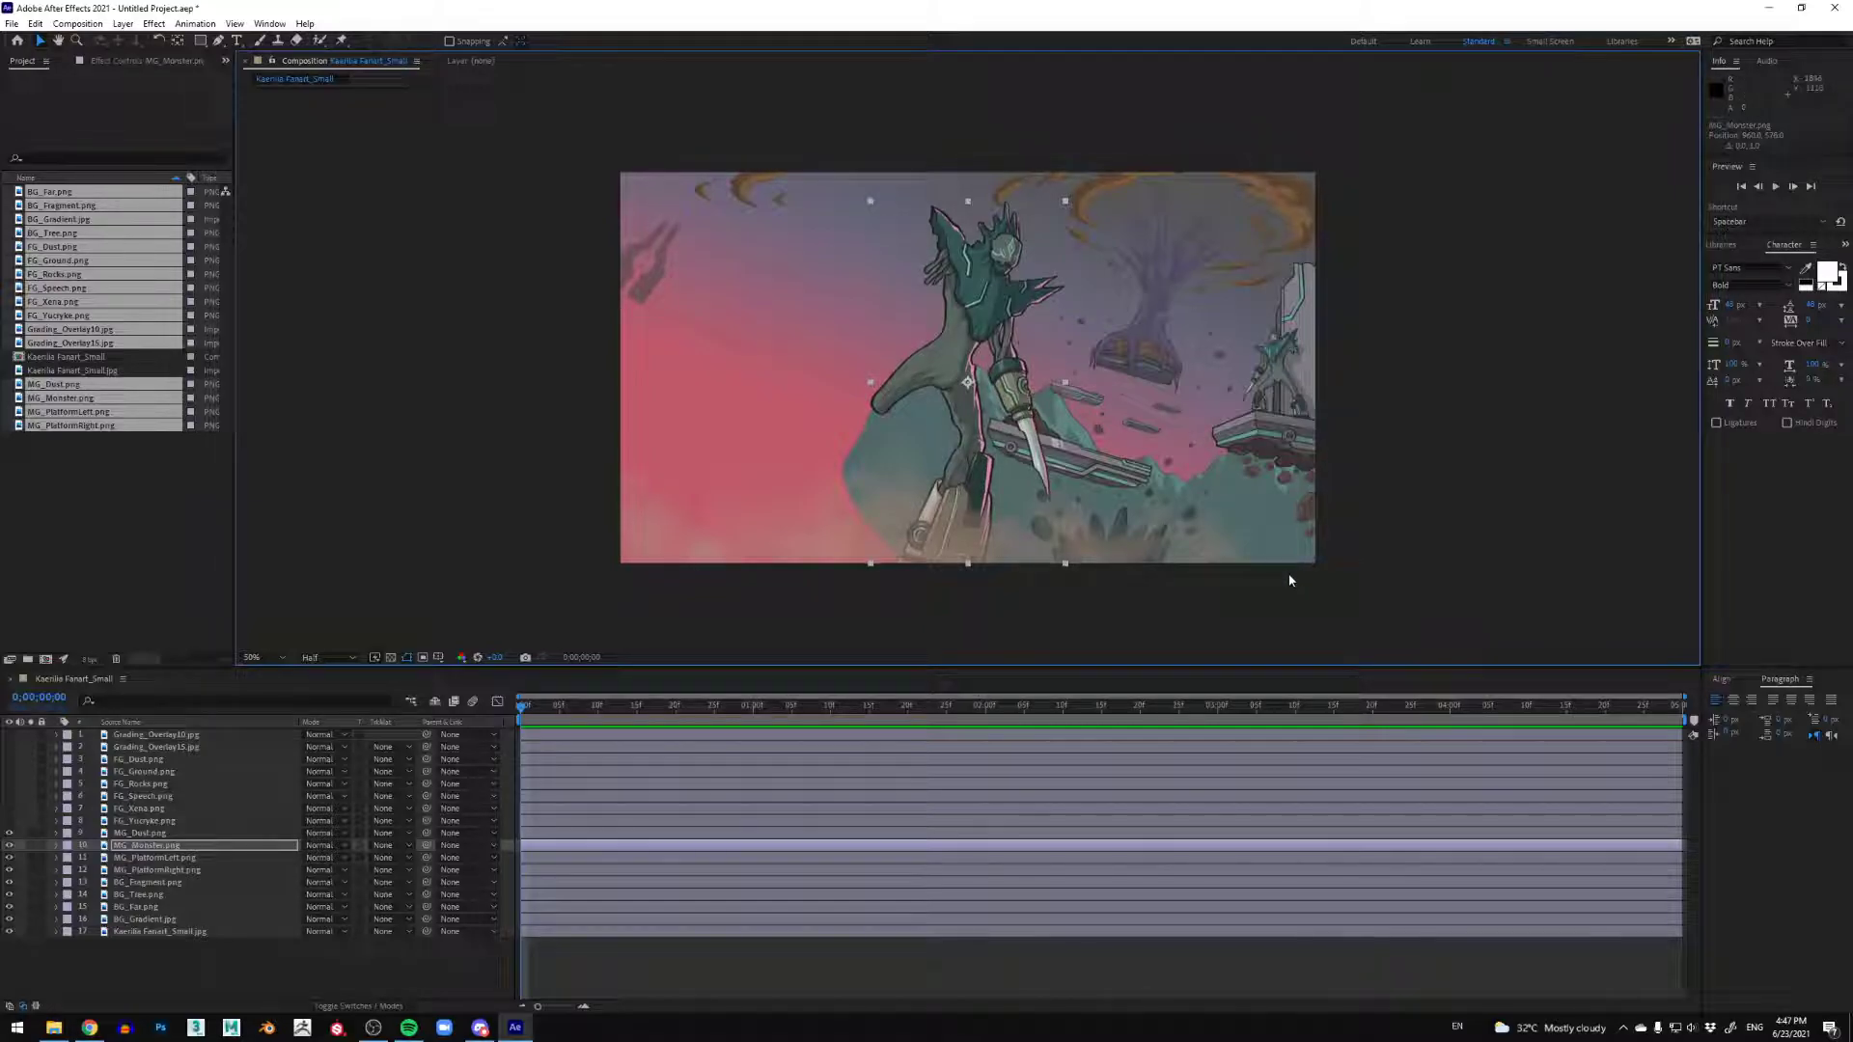
# Step: Hide the BG_Gradient.jpg layer to reveal the Kaerilia Fanart_Small.jpg reference artwork beneath the slices
pyautogui.click(154, 931)
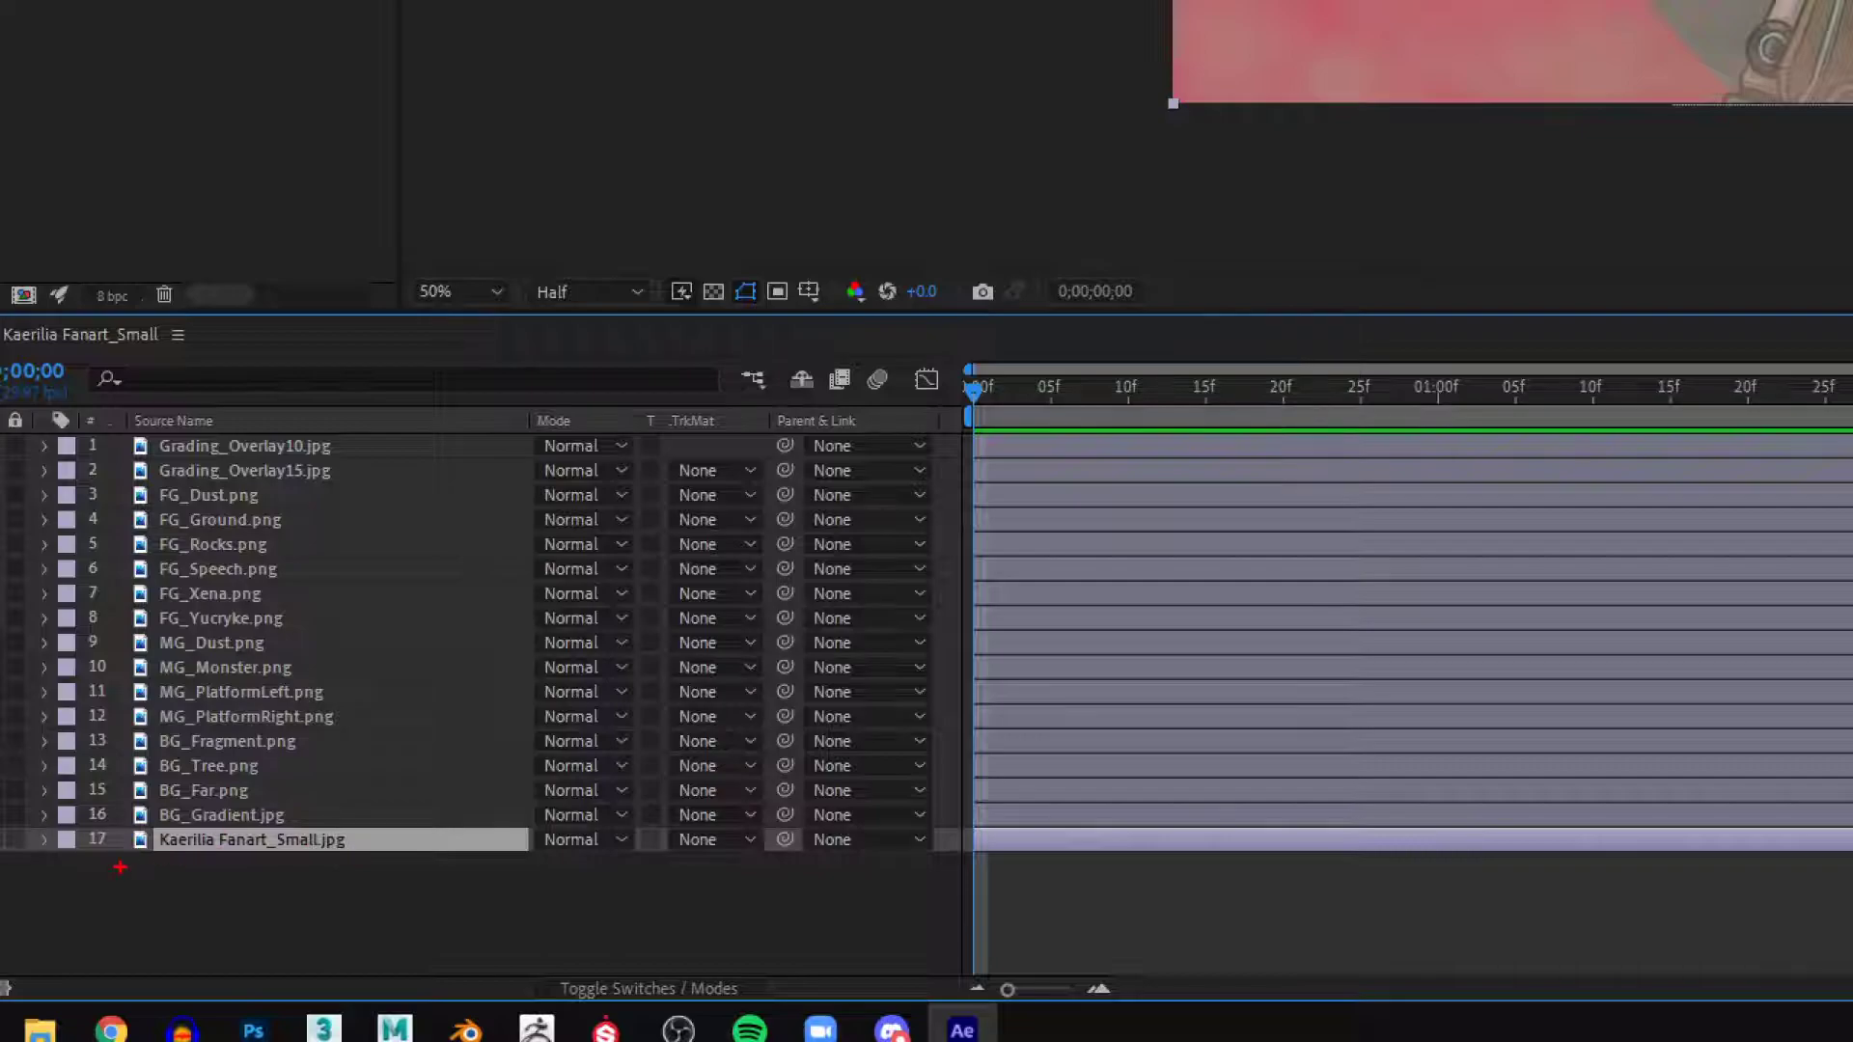
pyautogui.moveTo(119, 867)
pyautogui.mouseDown()
pyautogui.moveTo(262, 823)
pyautogui.moveTo(96, 844)
pyautogui.mouseUp()
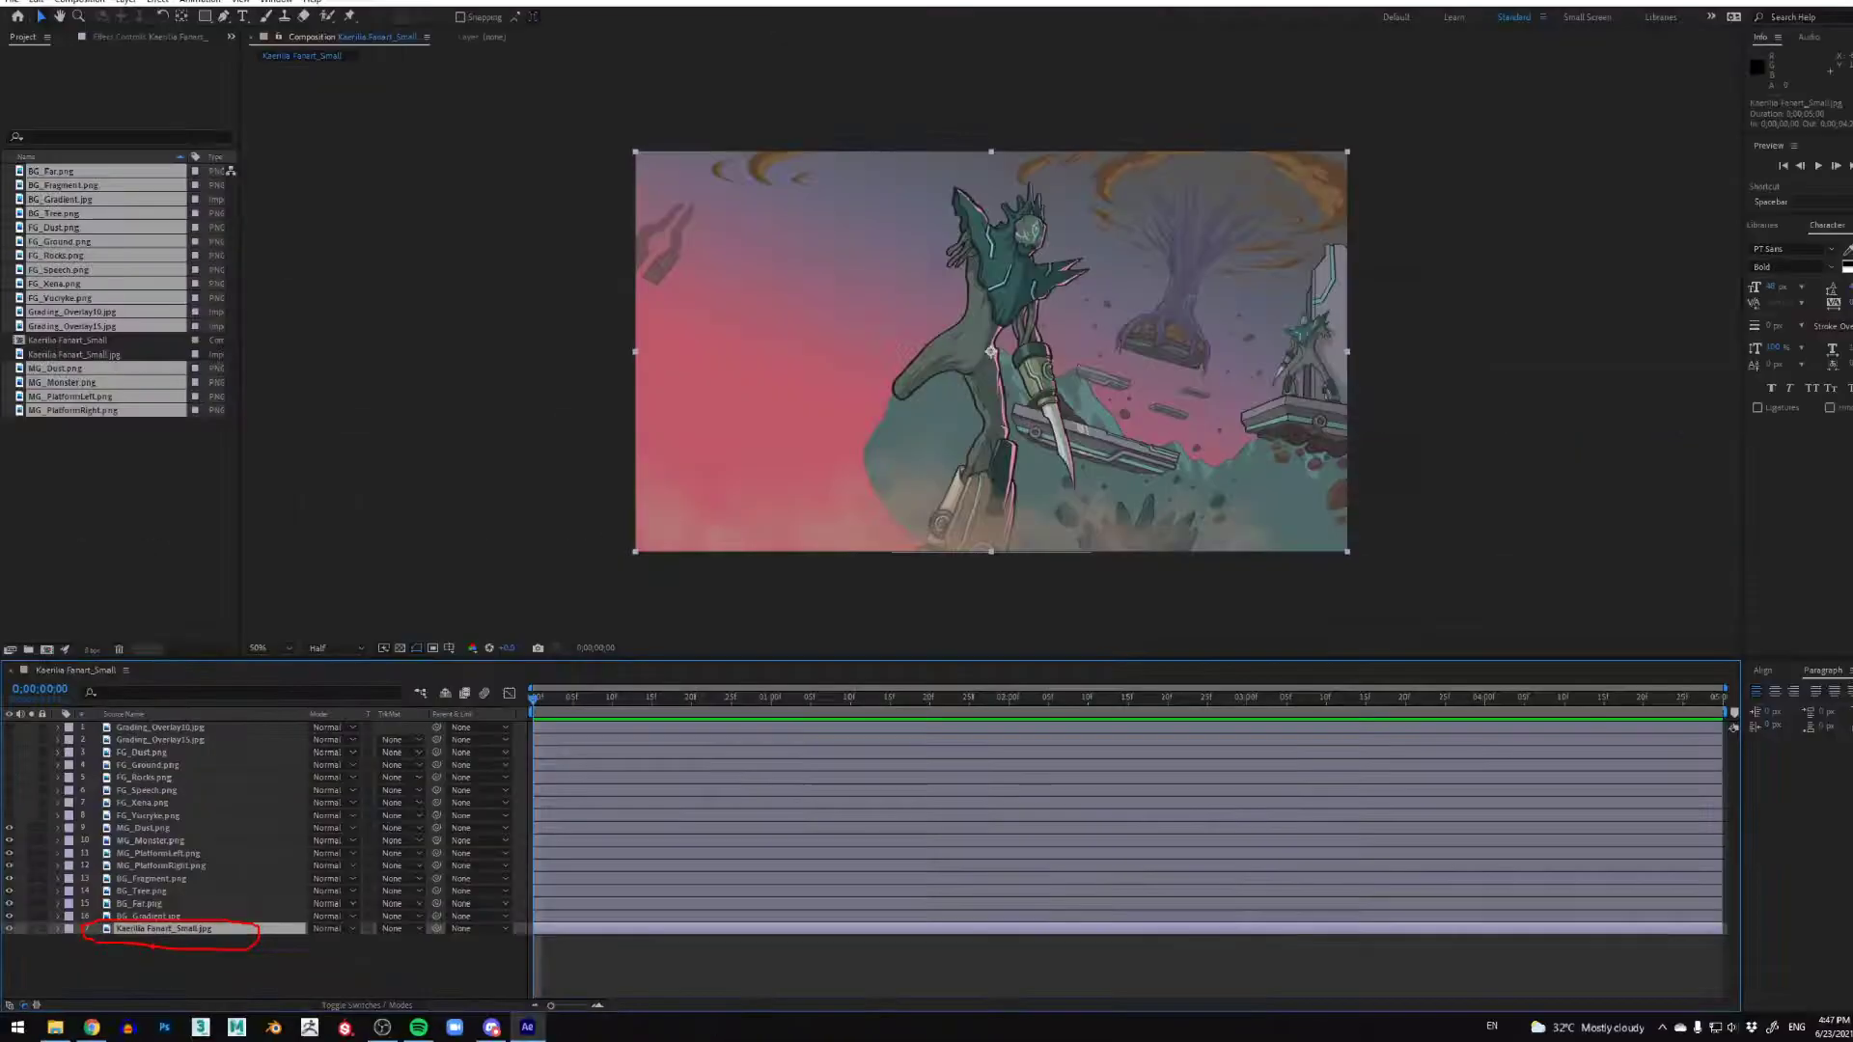
pyautogui.click(8, 930)
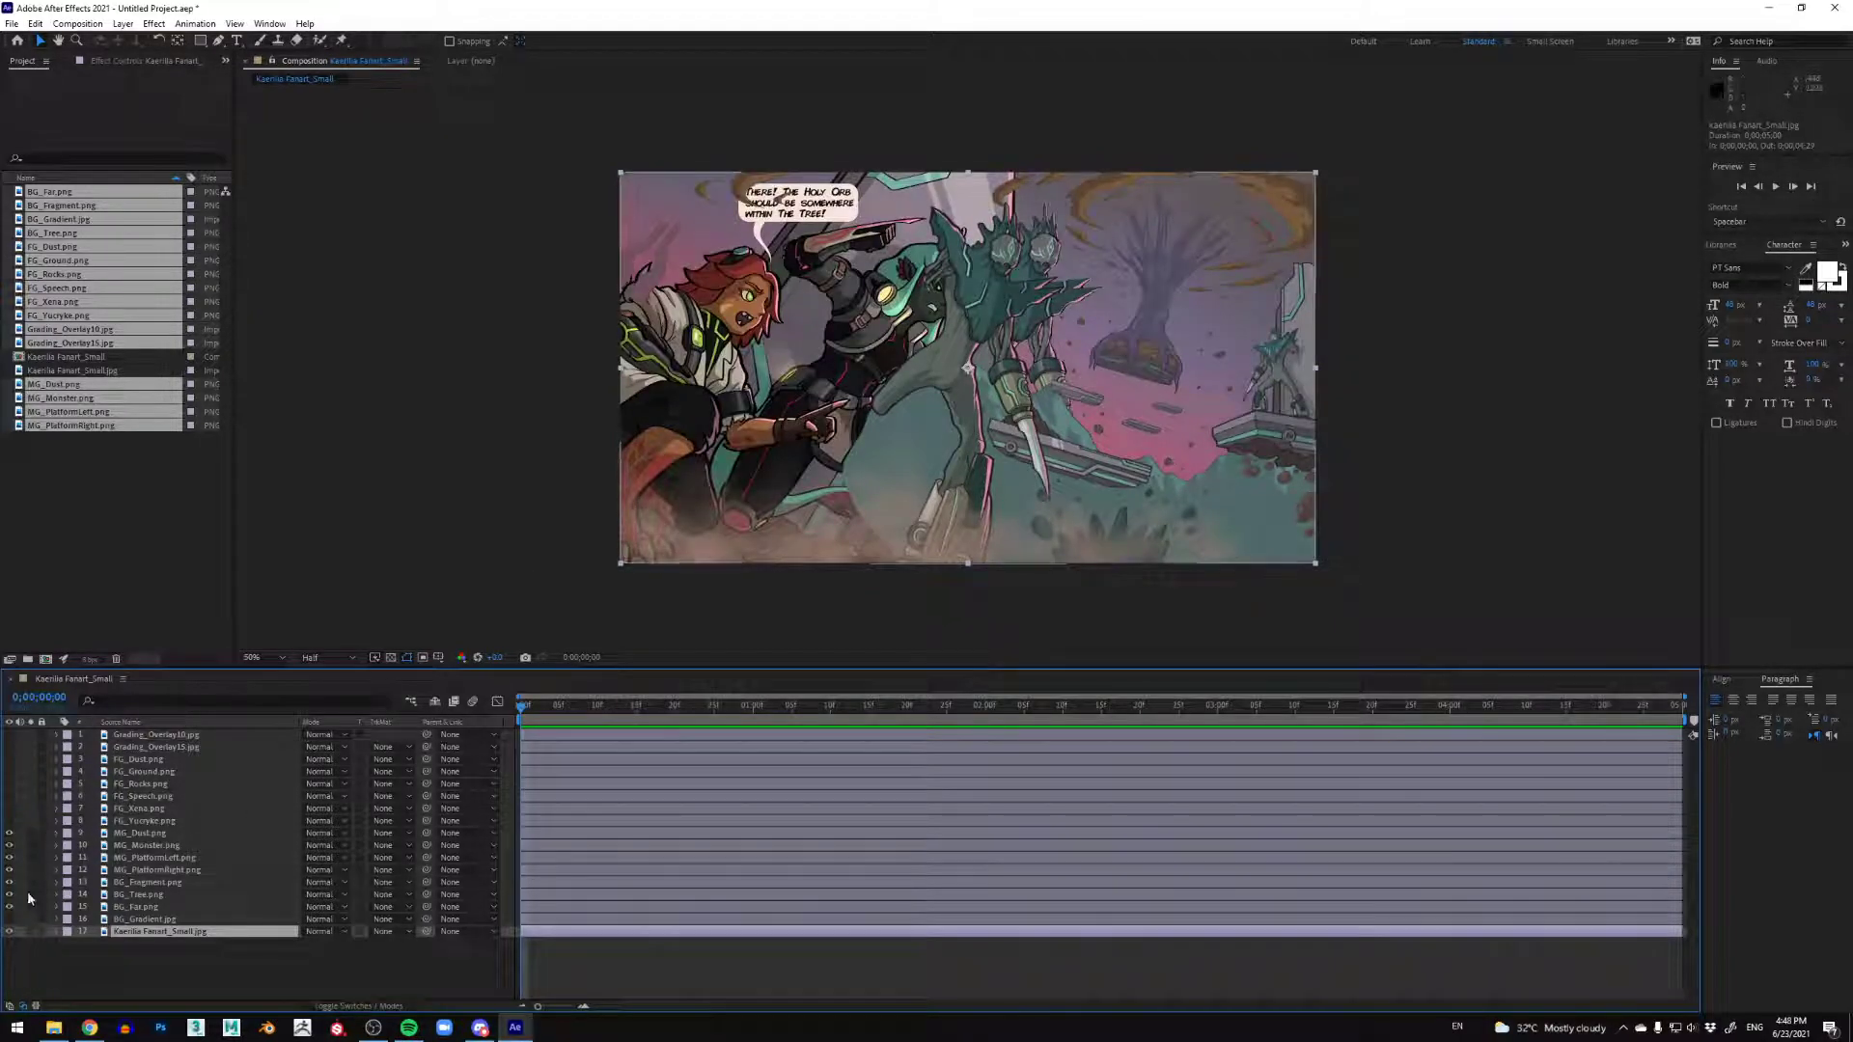
pyautogui.click(8, 925)
pyautogui.click(8, 925)
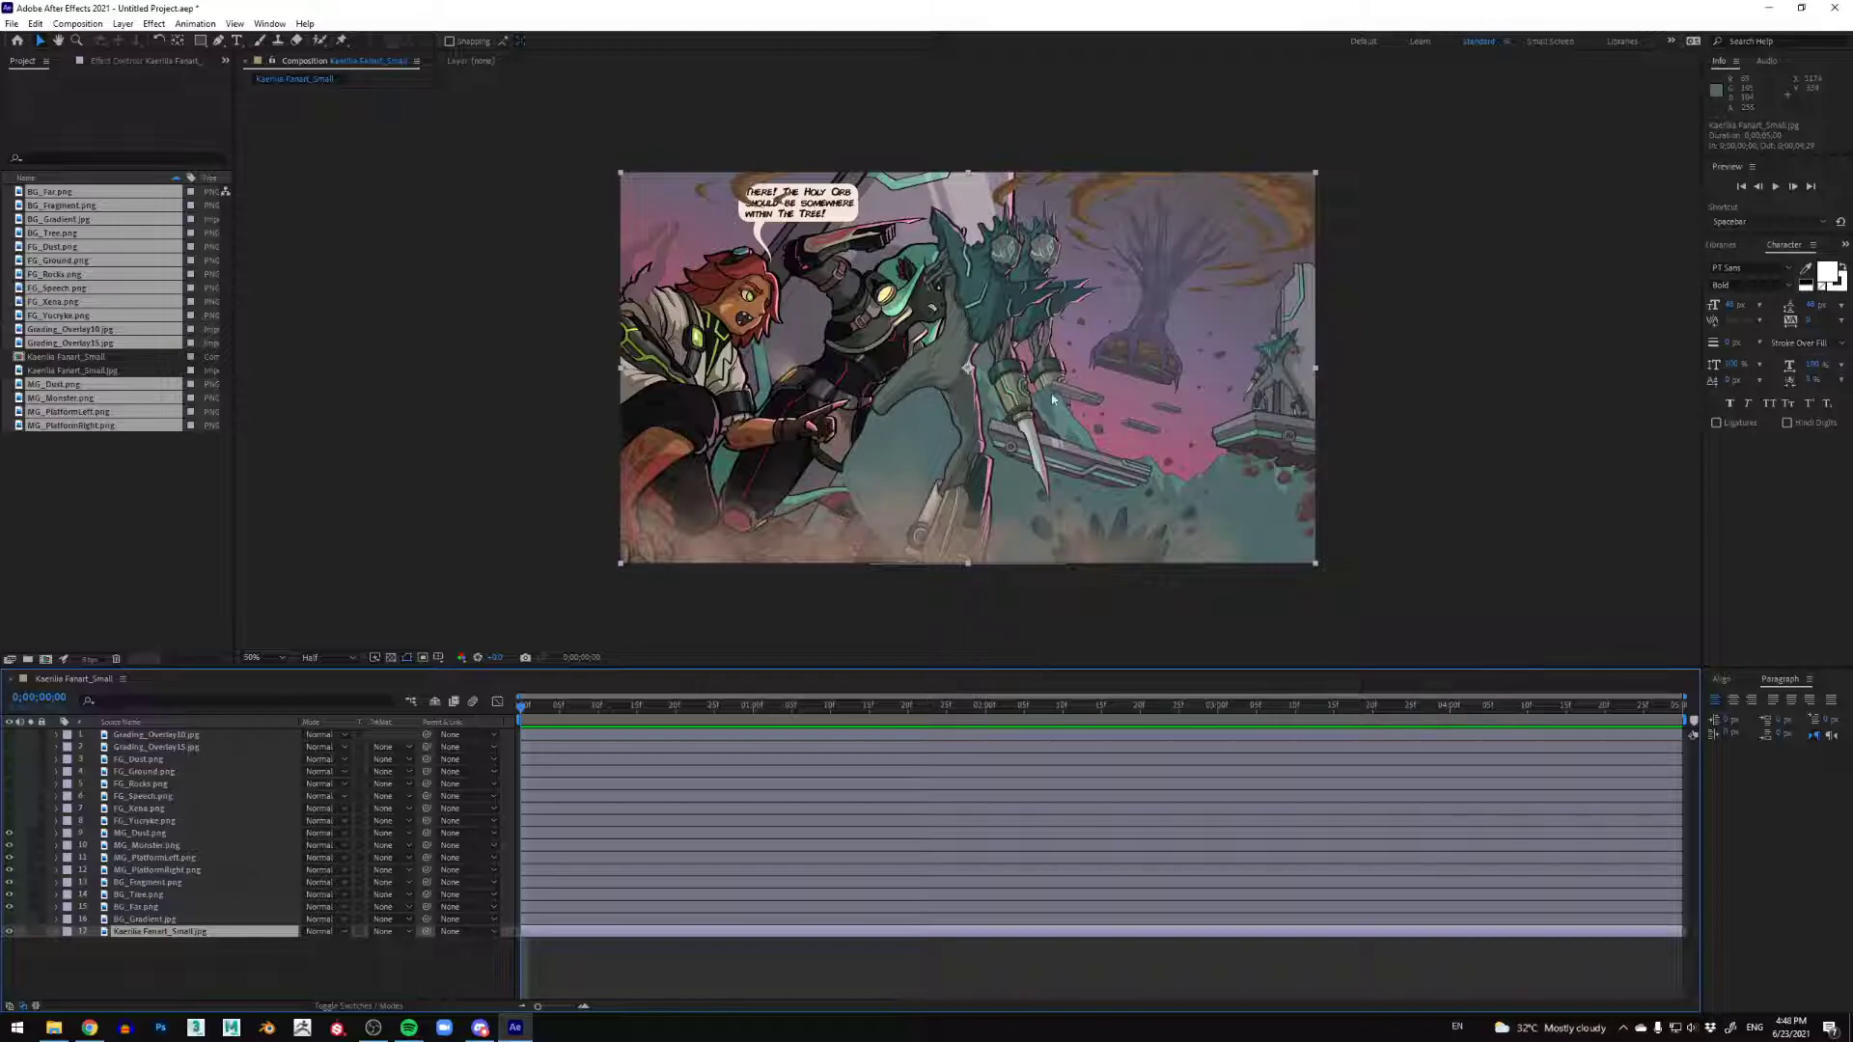
# Step: Move the MG_Monster.png layer over the monster in the reference artwork
pyautogui.click(171, 845)
pyautogui.moveTo(1000, 340)
pyautogui.mouseDown()
pyautogui.moveTo(984, 333)
pyautogui.moveTo(1020, 317)
pyautogui.mouseUp()
pyautogui.scroll(2, 1074, 297)
pyautogui.scroll(-1, 1185, 258)
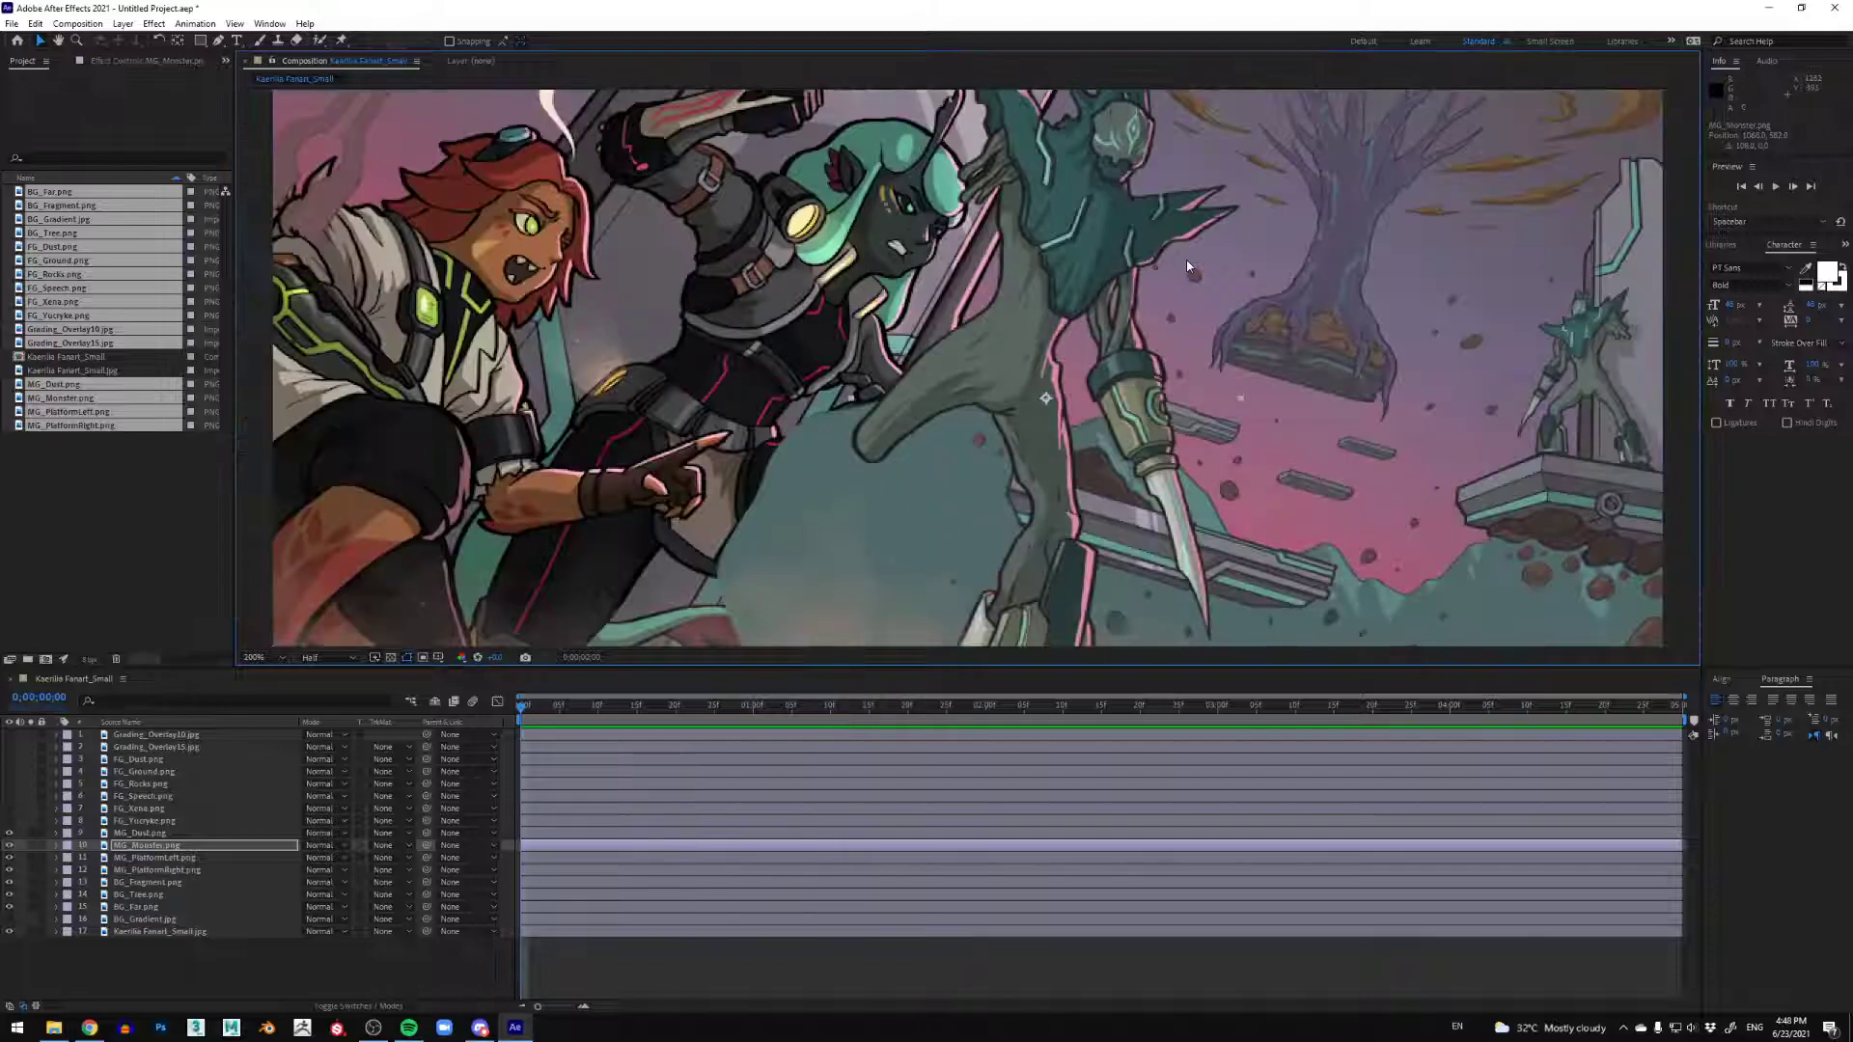
pyautogui.moveTo(1186, 260); pyautogui.dragTo(1170, 386)
# Step: Compare the monster's alignment by toggling the visibility of MG_Monster.png and then of the Kaerilia Fanart_Small.jpg reference layer
pyautogui.click(10, 848)
pyautogui.click(10, 848)
pyautogui.click(10, 848)
pyautogui.click(10, 848)
pyautogui.click(10, 848)
pyautogui.click(9, 848)
pyautogui.scroll(-2, 1053, 413)
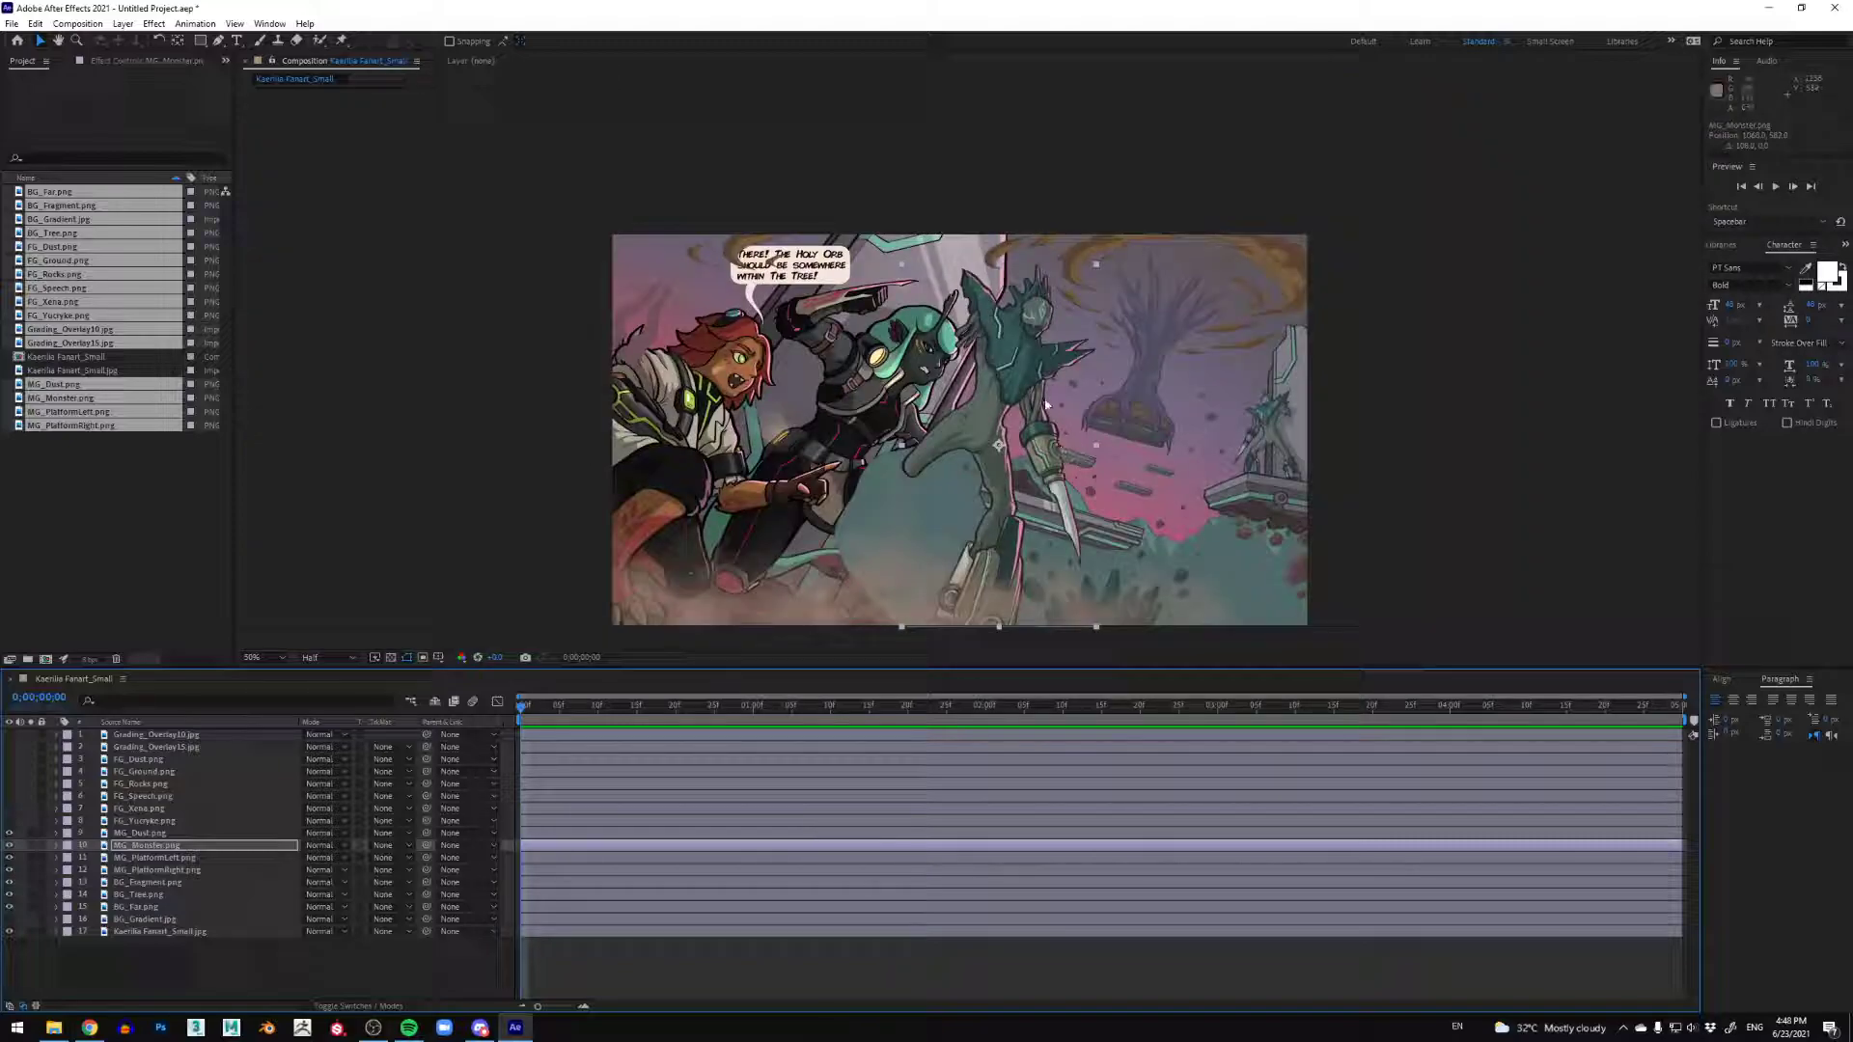
pyautogui.click(10, 931)
pyautogui.click(10, 931)
pyautogui.click(8, 930)
pyautogui.click(8, 930)
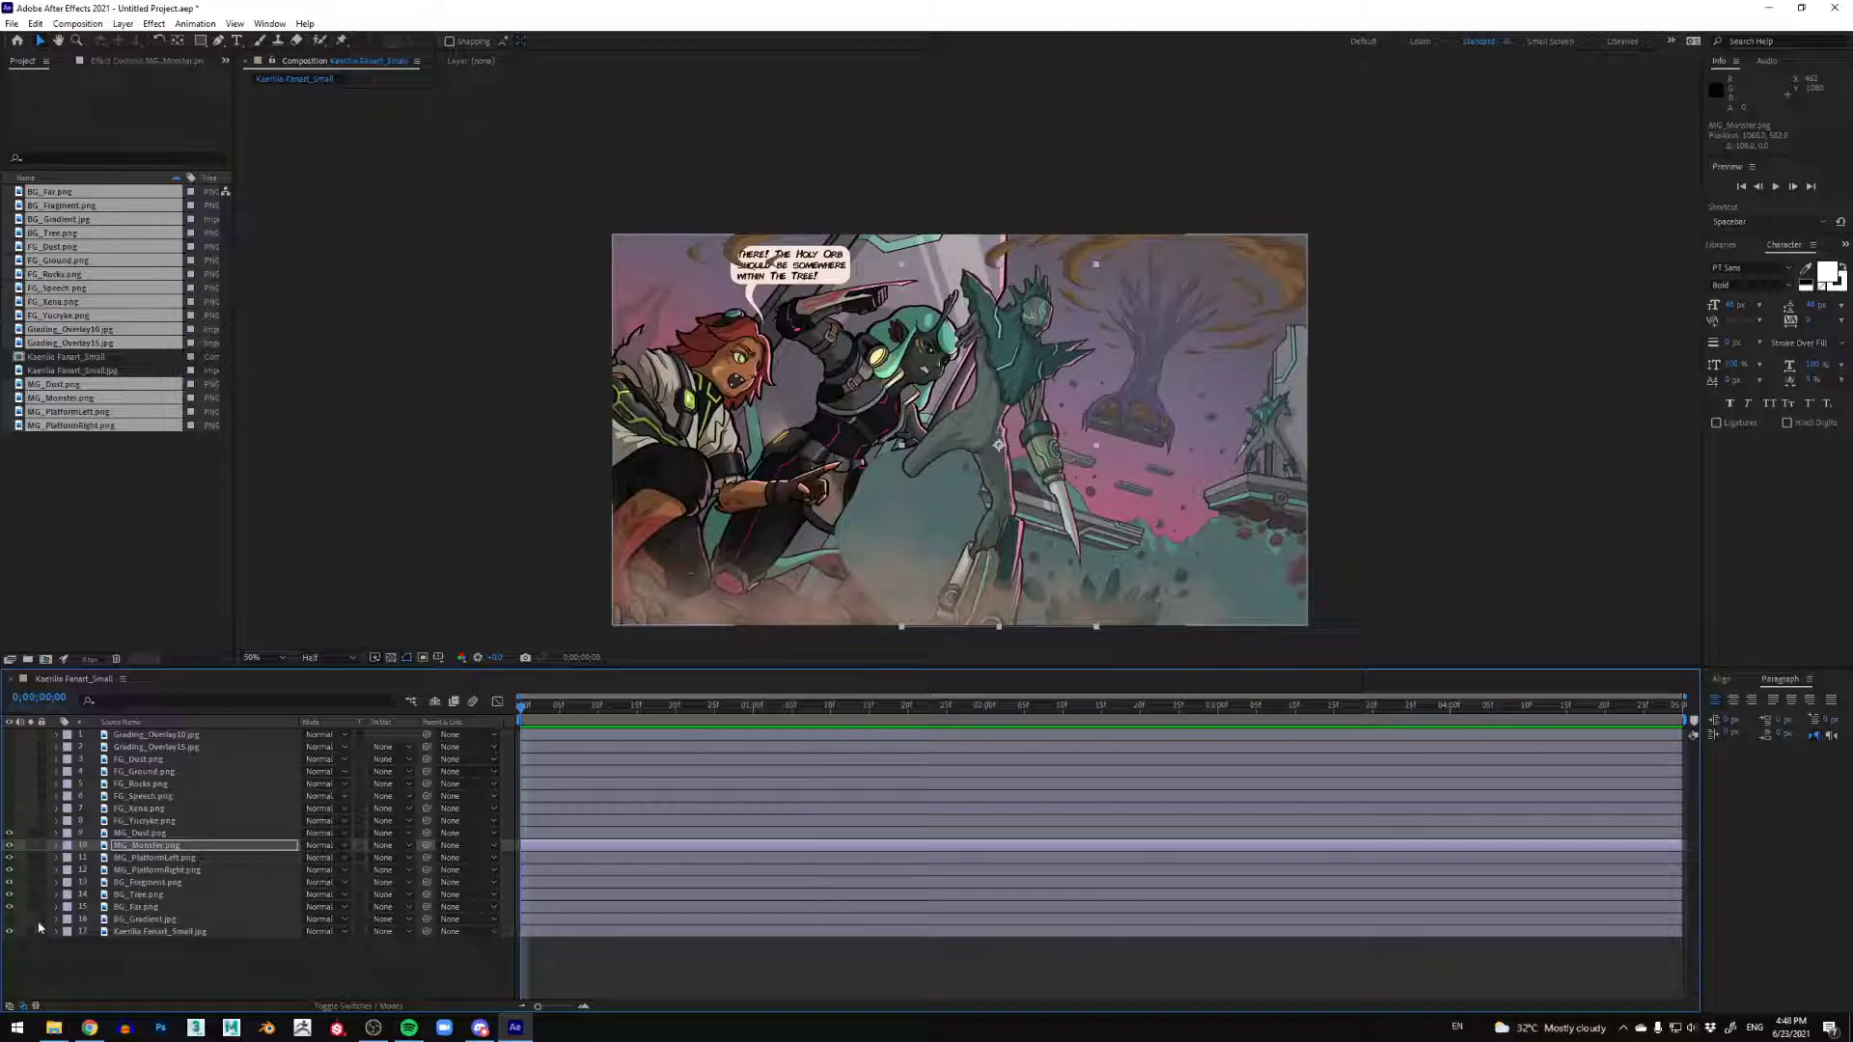
# Step: Turn on the visibility of all layers from FG_Dust.png to FG_Yucryke.png, and select only FG_Yucryke.png
pyautogui.click(160, 822)
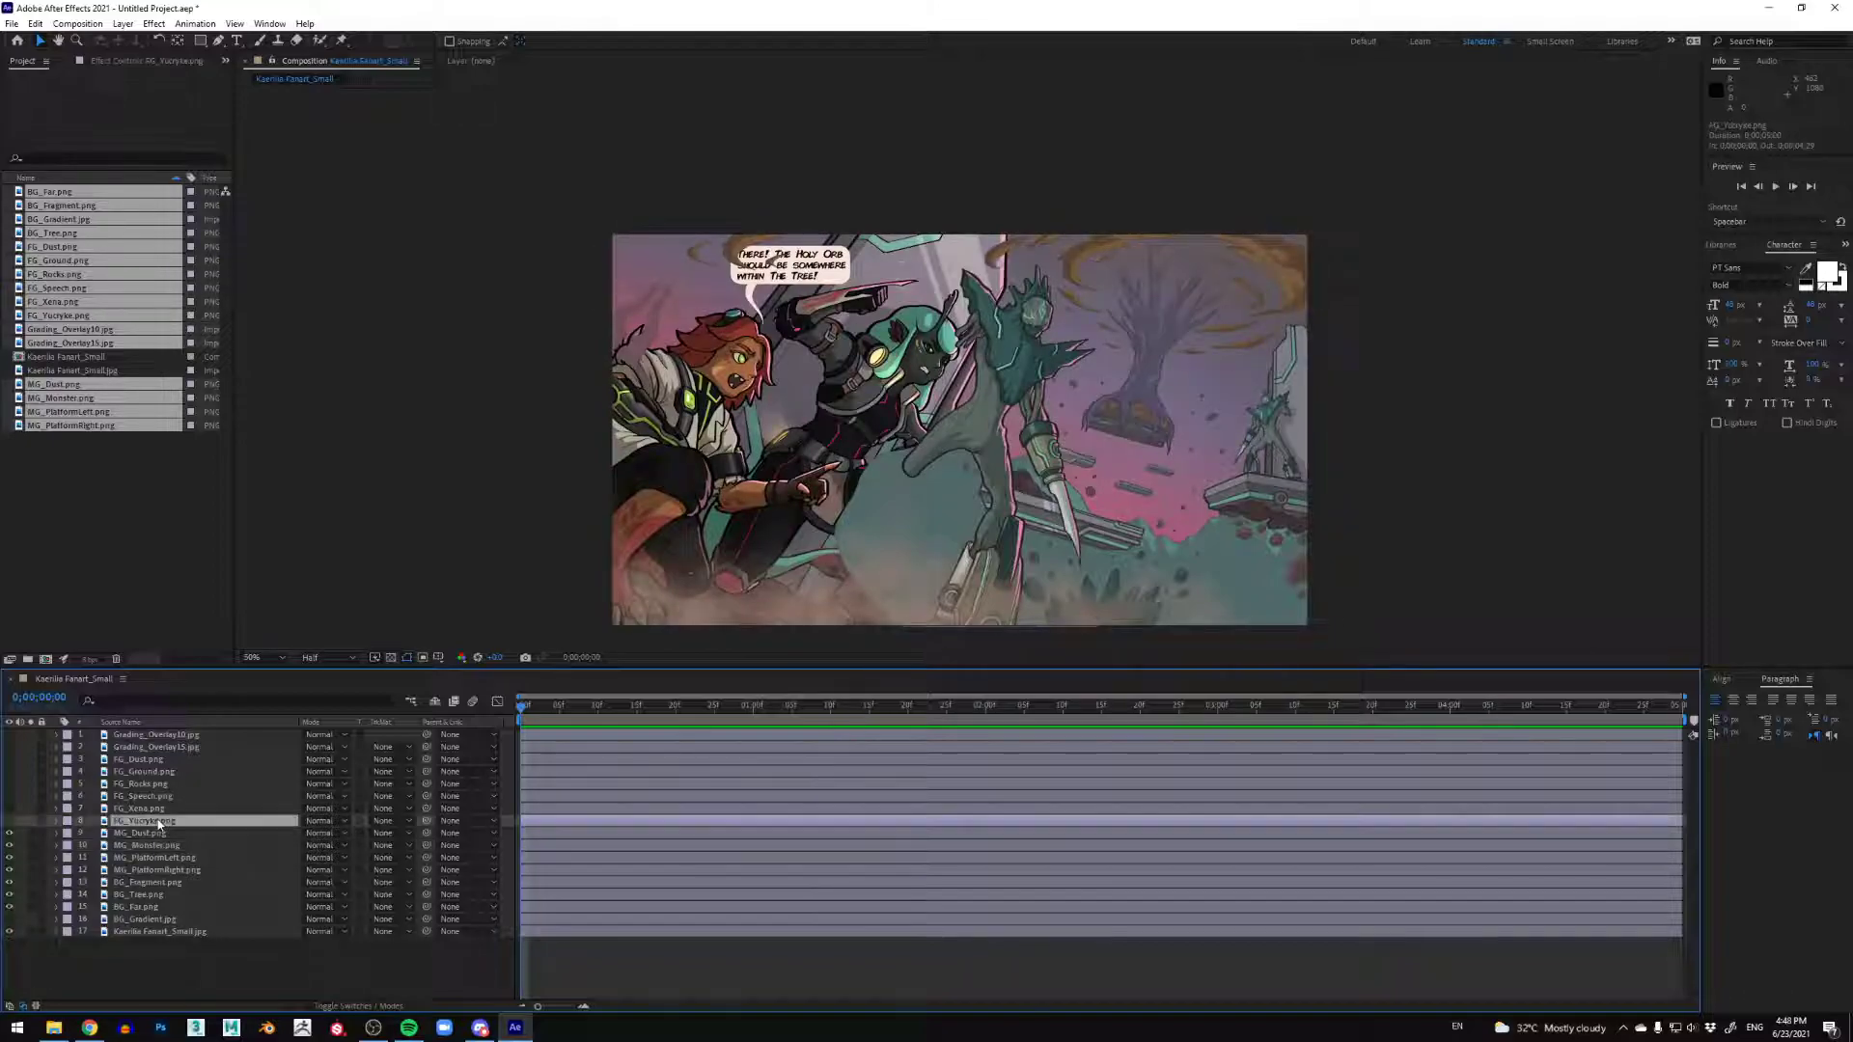
pyautogui.keyDown('shift'); pyautogui.click(157, 760); pyautogui.keyUp('shift')
pyautogui.click(9, 760)
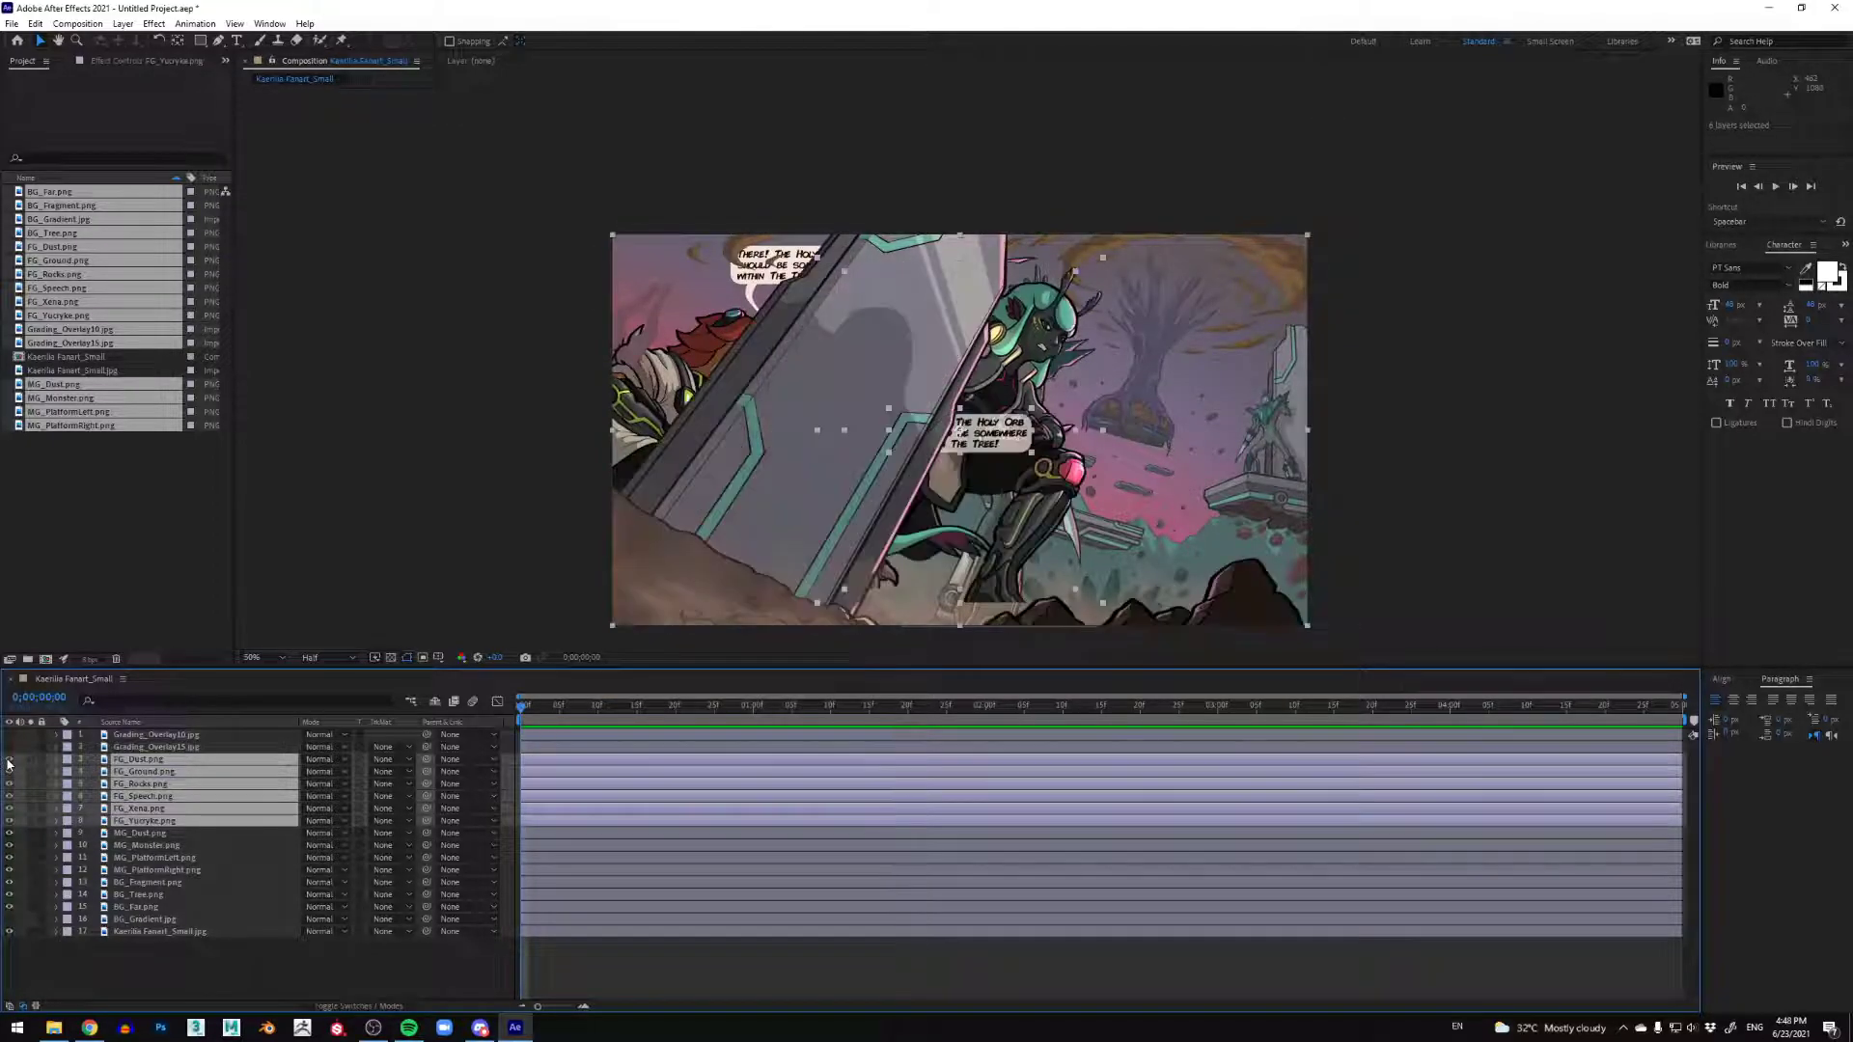
pyautogui.click(160, 823)
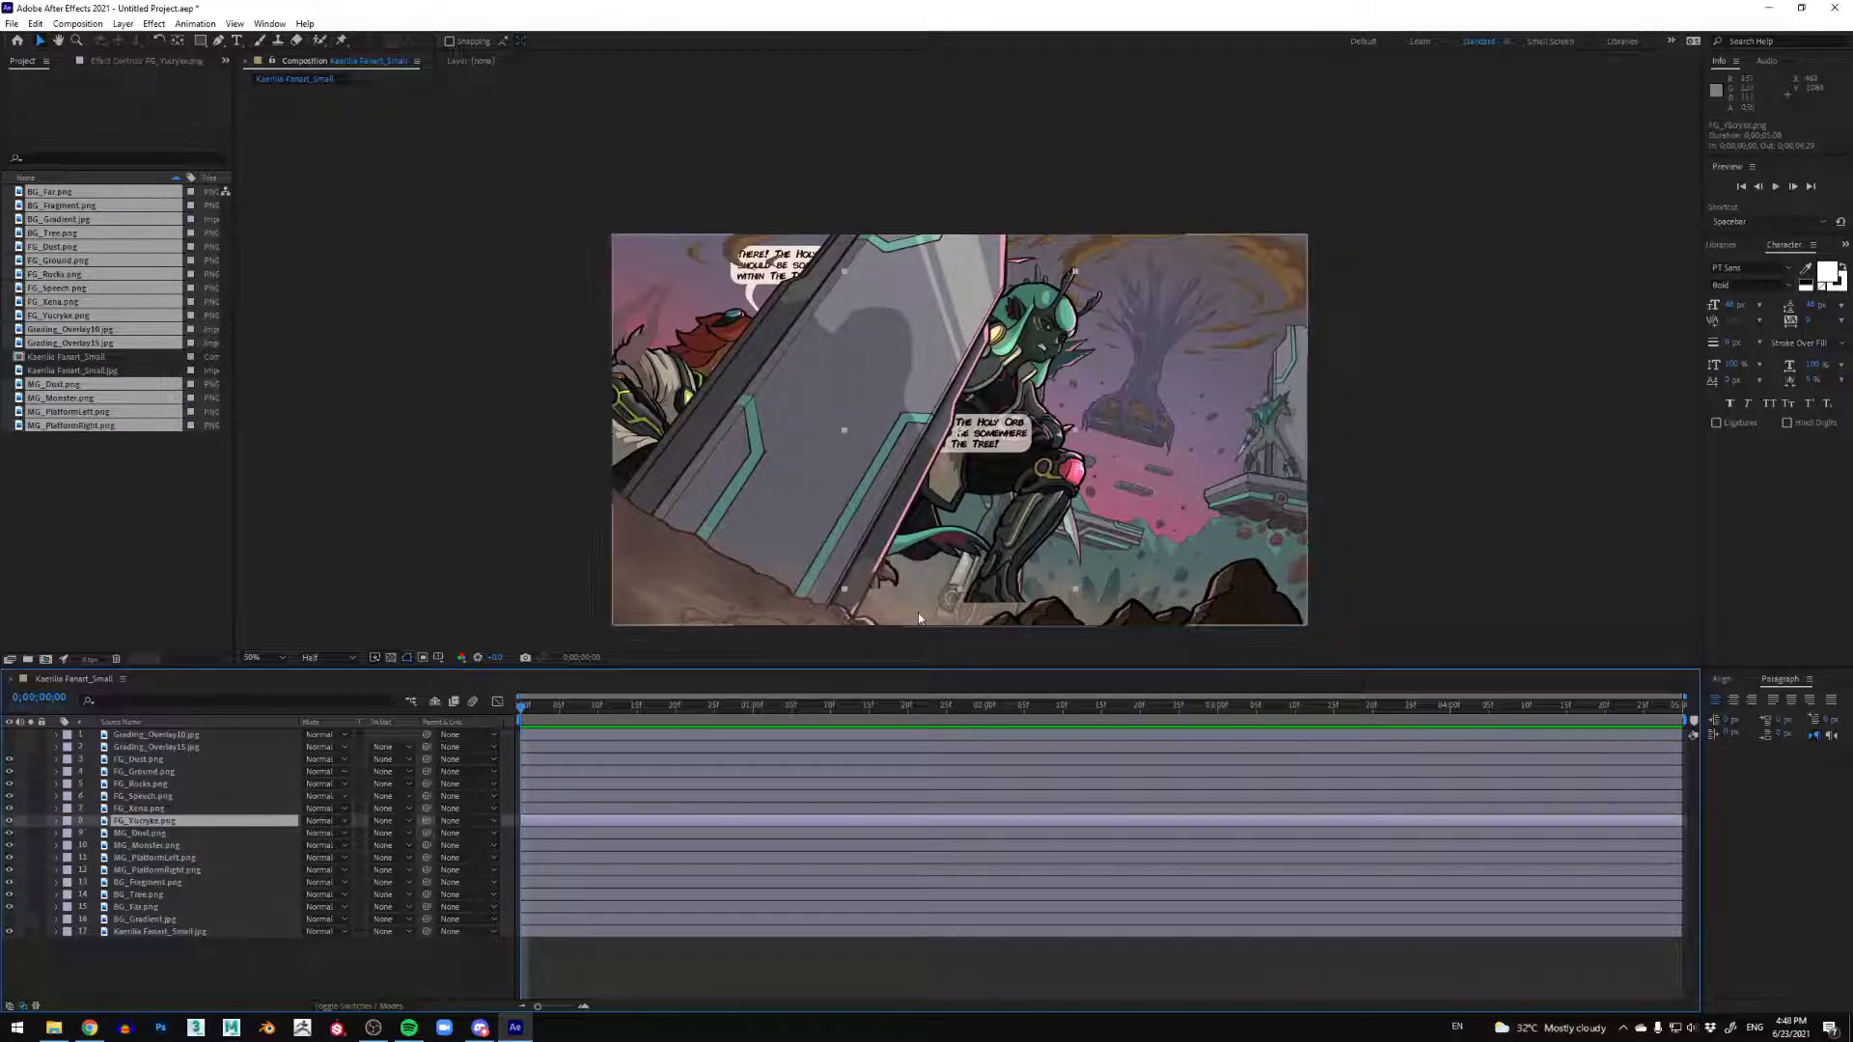
# Step: Stack FG_Yucryke.png above FG_Dust.png, place it over the red-haired character in the reference, and hide the other FG layers
pyautogui.moveTo(160, 823); pyautogui.dragTo(161, 762)
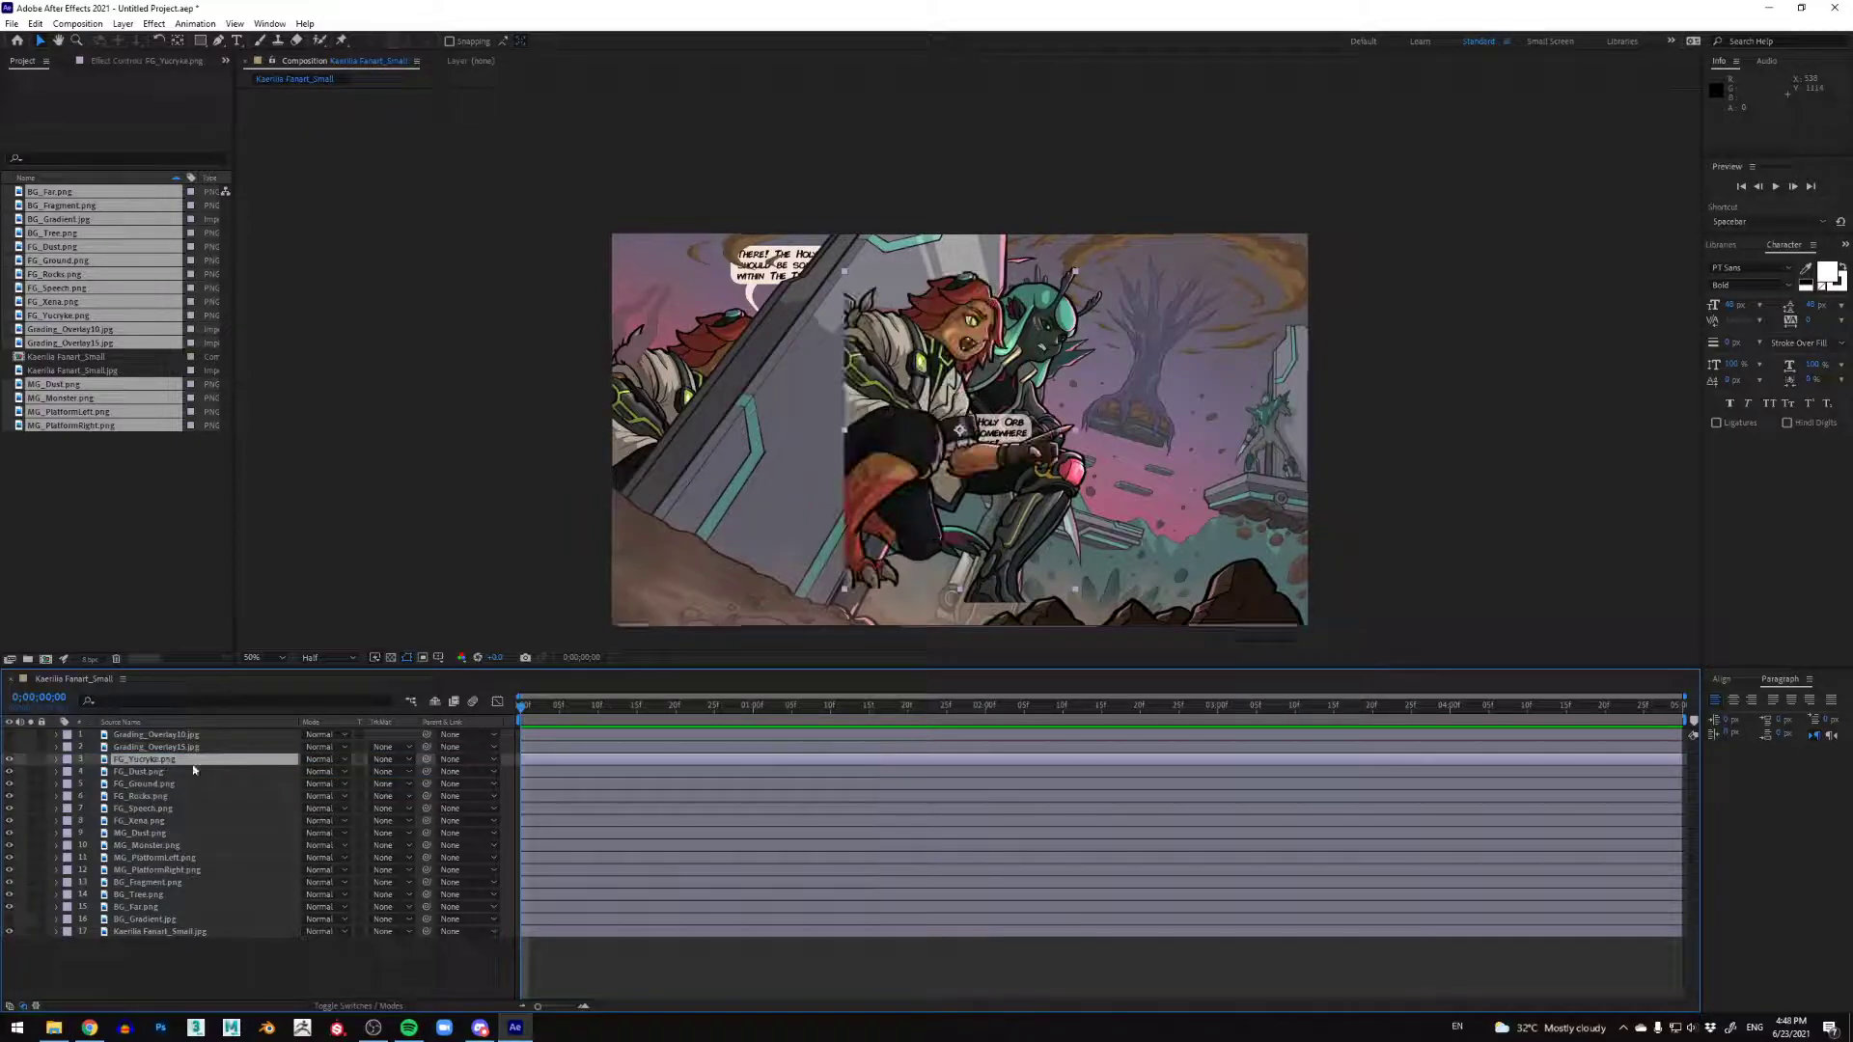
pyautogui.moveTo(914, 414); pyautogui.dragTo(680, 450)
pyautogui.click(9, 772)
pyautogui.click(7, 820)
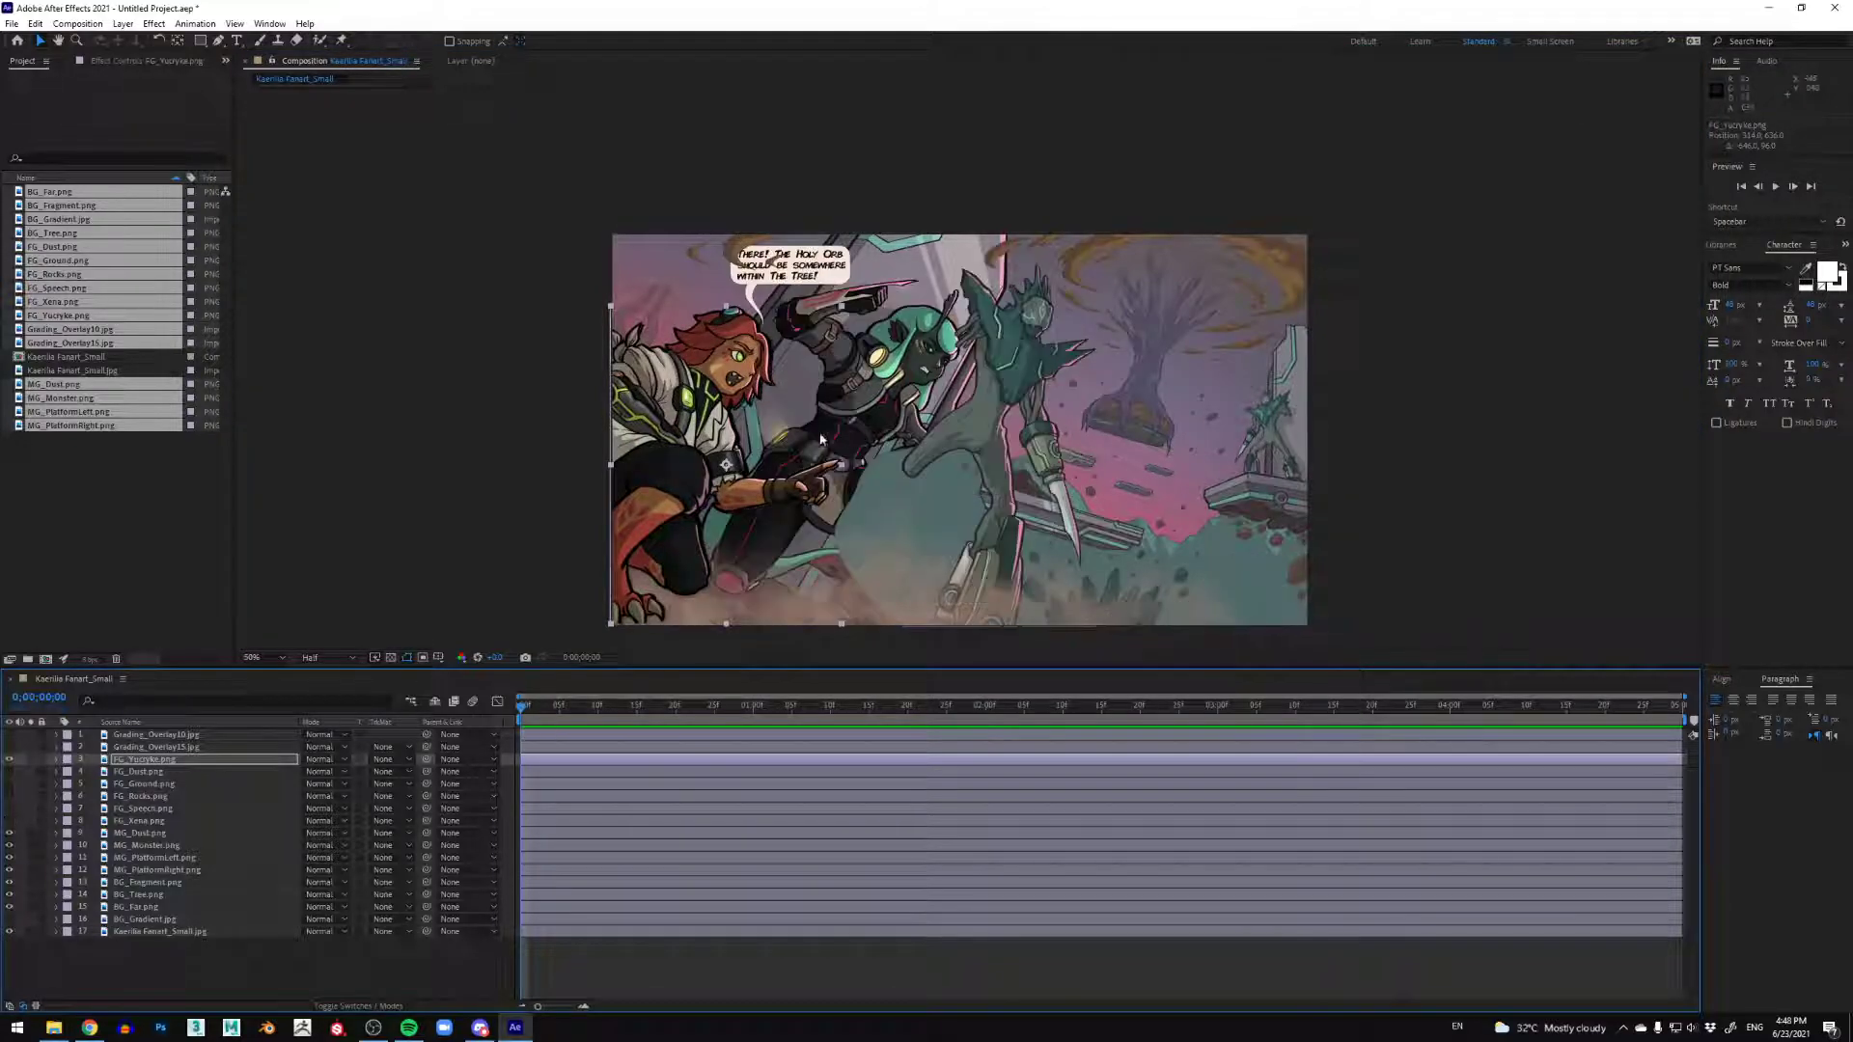
# Step: Fine-tune the position of FG_Yucryke.png so its face and outlines match the red-haired character in the reference artwork
pyautogui.scroll(4, 695, 448)
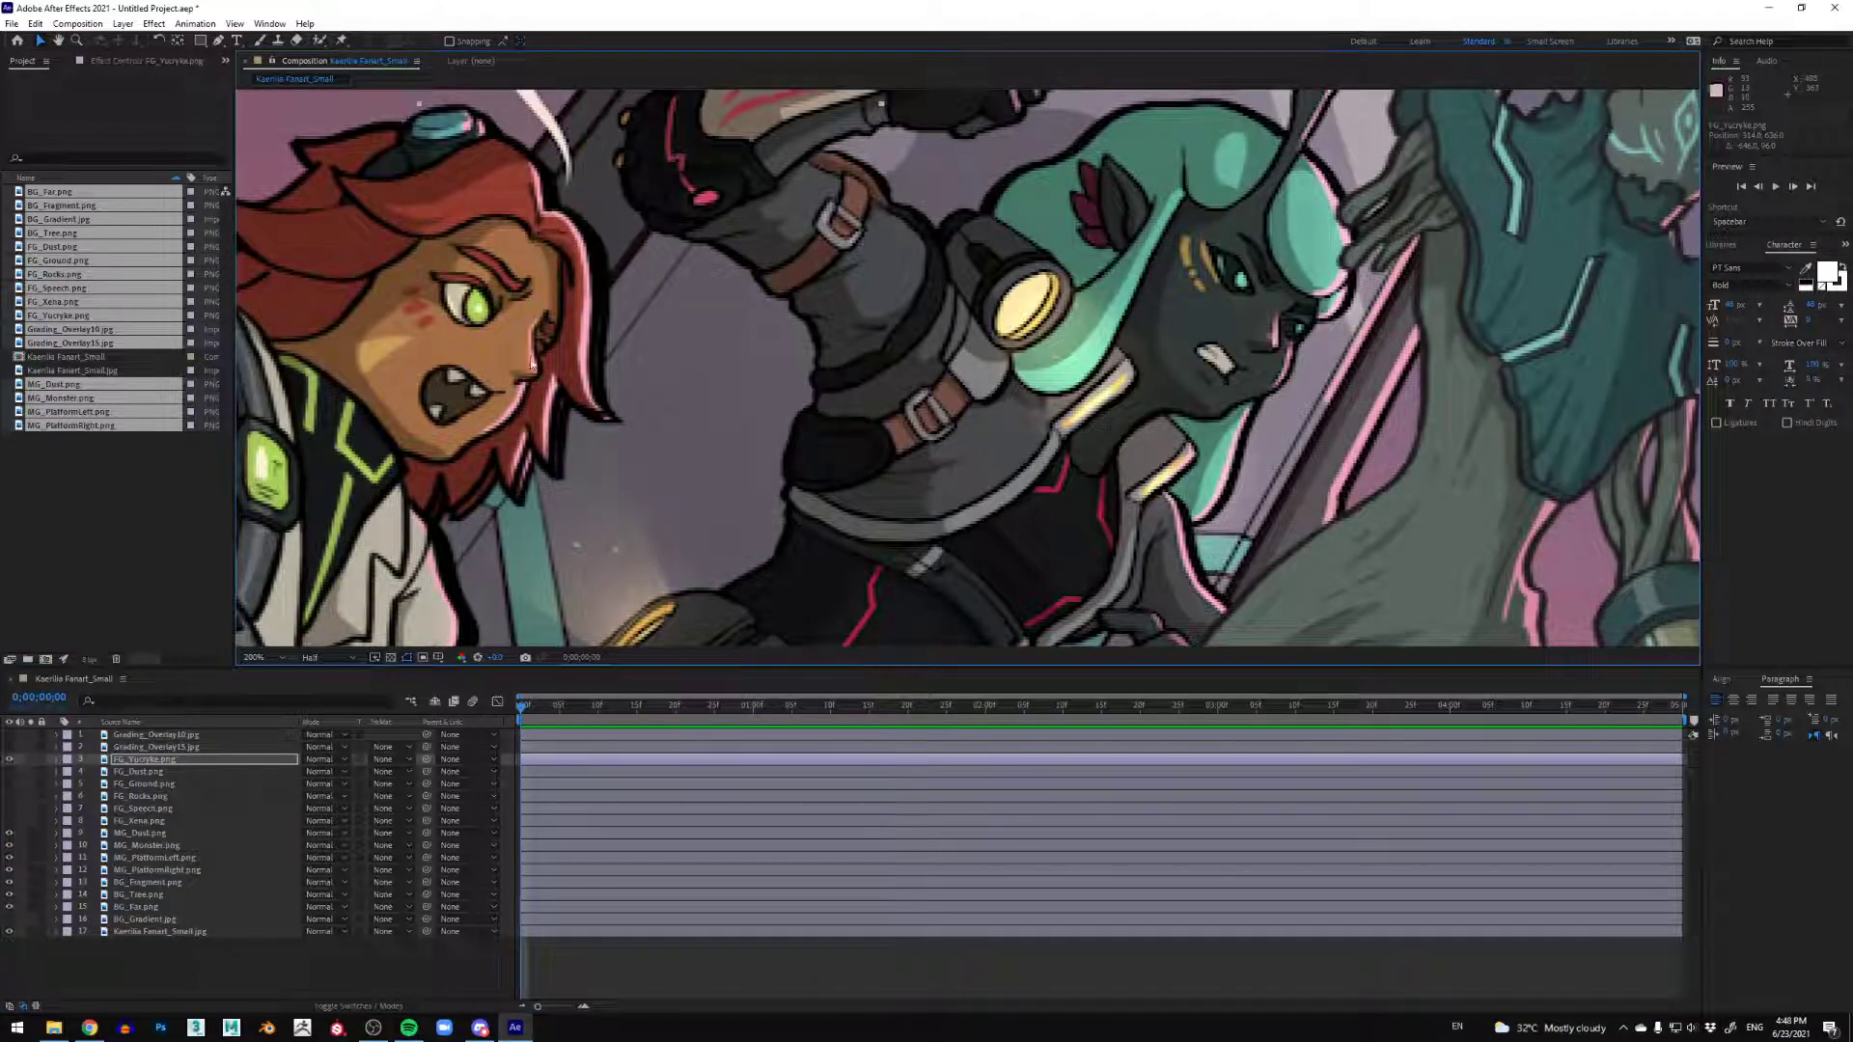
pyautogui.moveTo(531, 364); pyautogui.dragTo(543, 374)
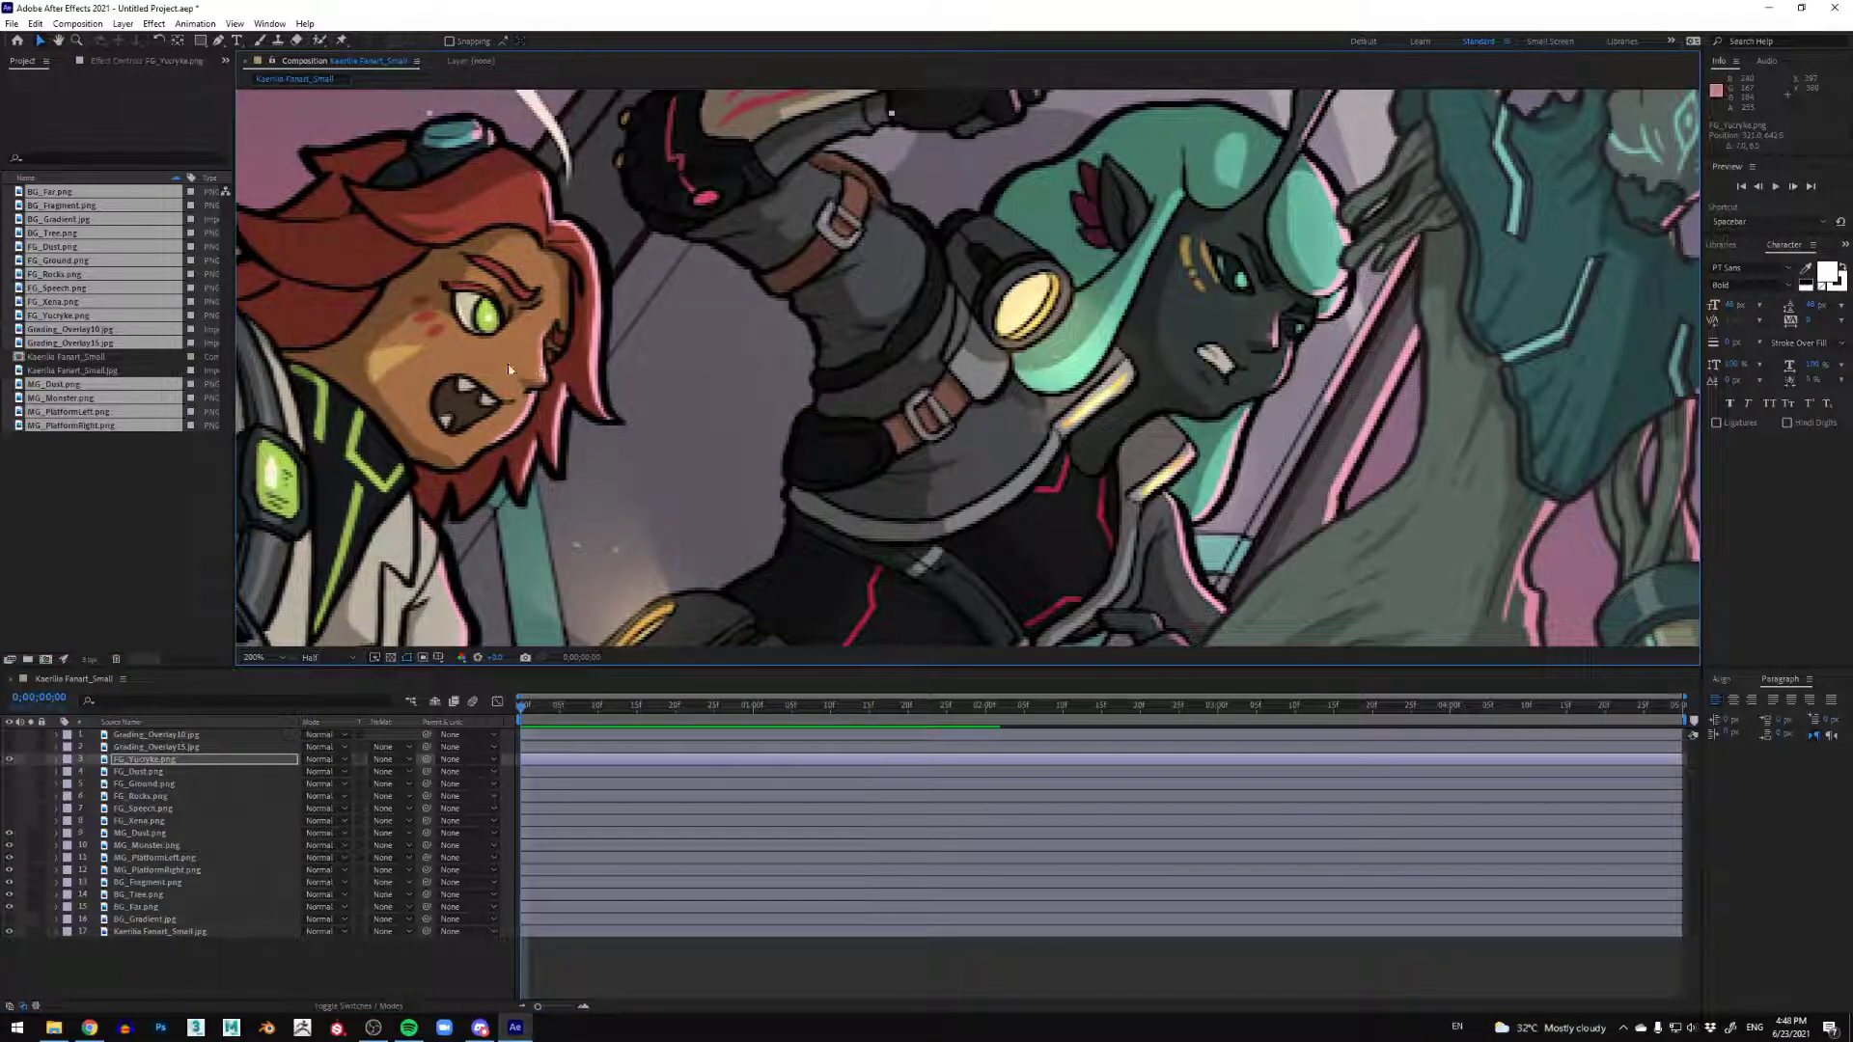
pyautogui.scroll(-1, 664, 415)
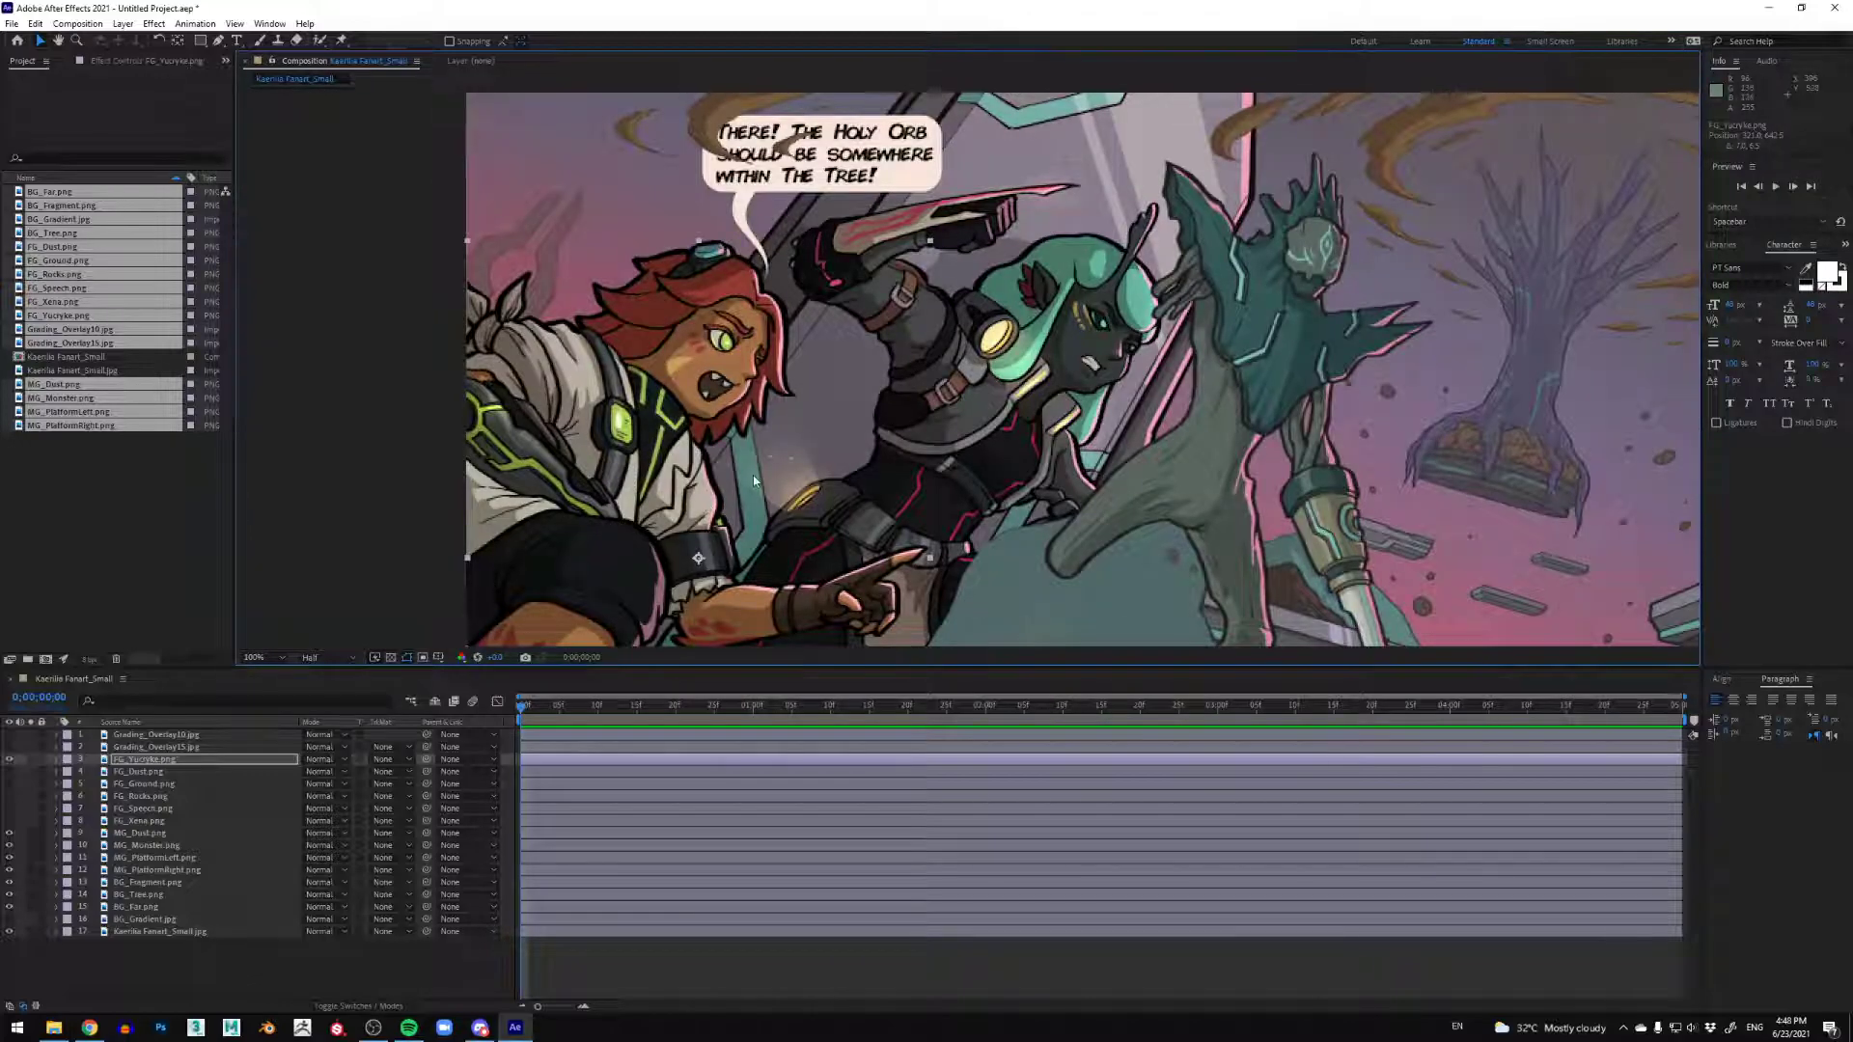
pyautogui.scroll(-2, 753, 475)
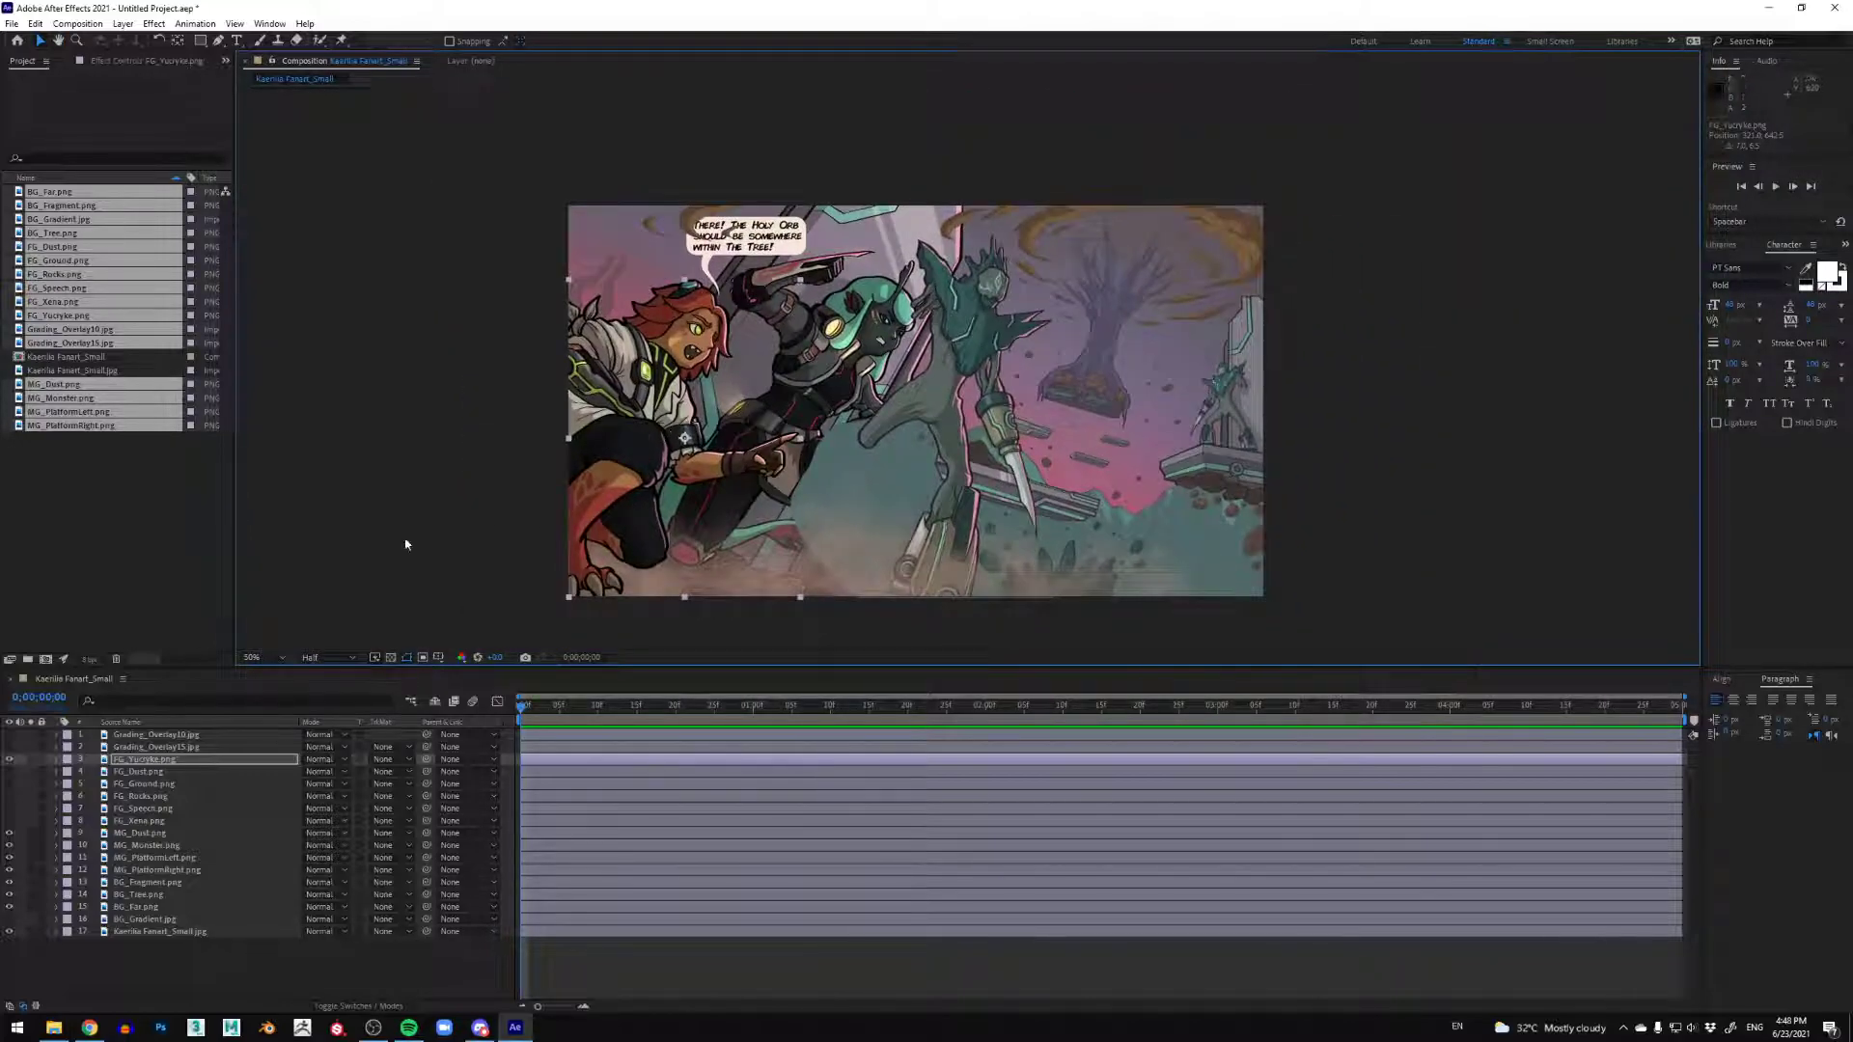
# Step: Reorder FG_Dust.png to sit directly above FG_Yucryke.png and turn on its visibility
pyautogui.click(141, 774)
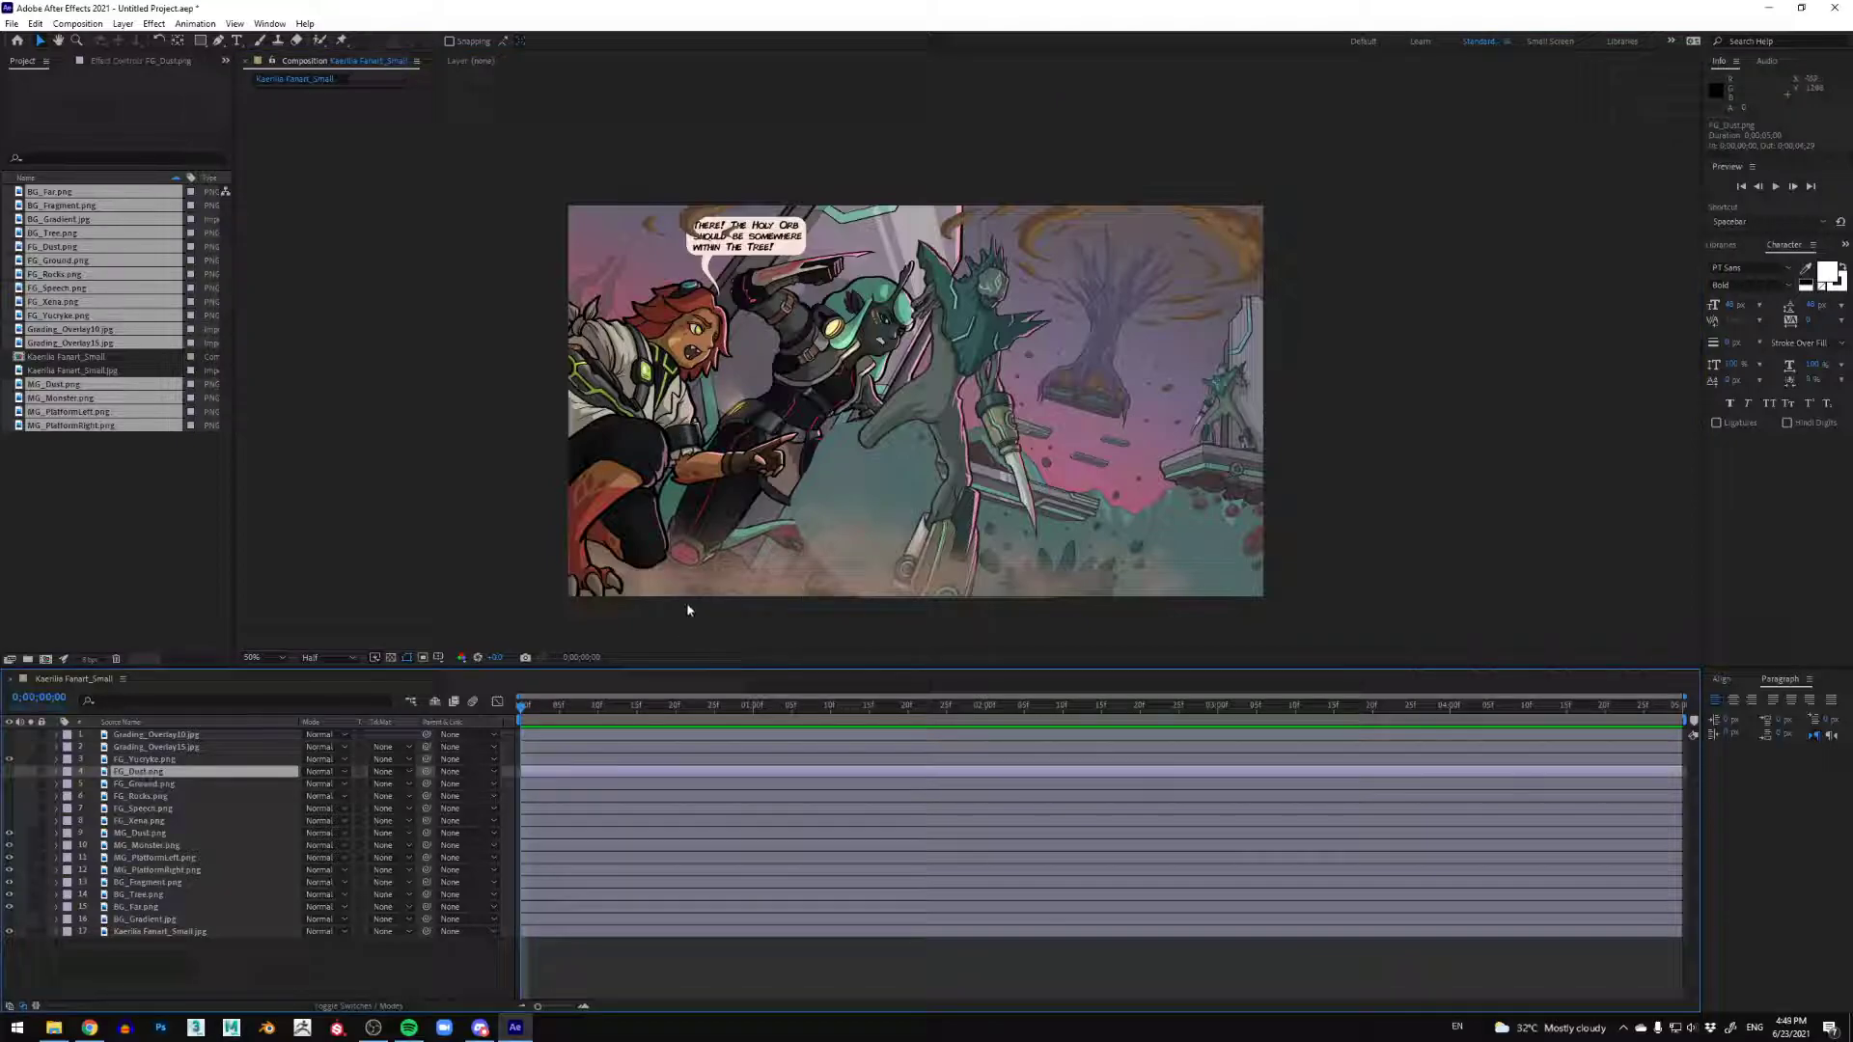
pyautogui.click(9, 759)
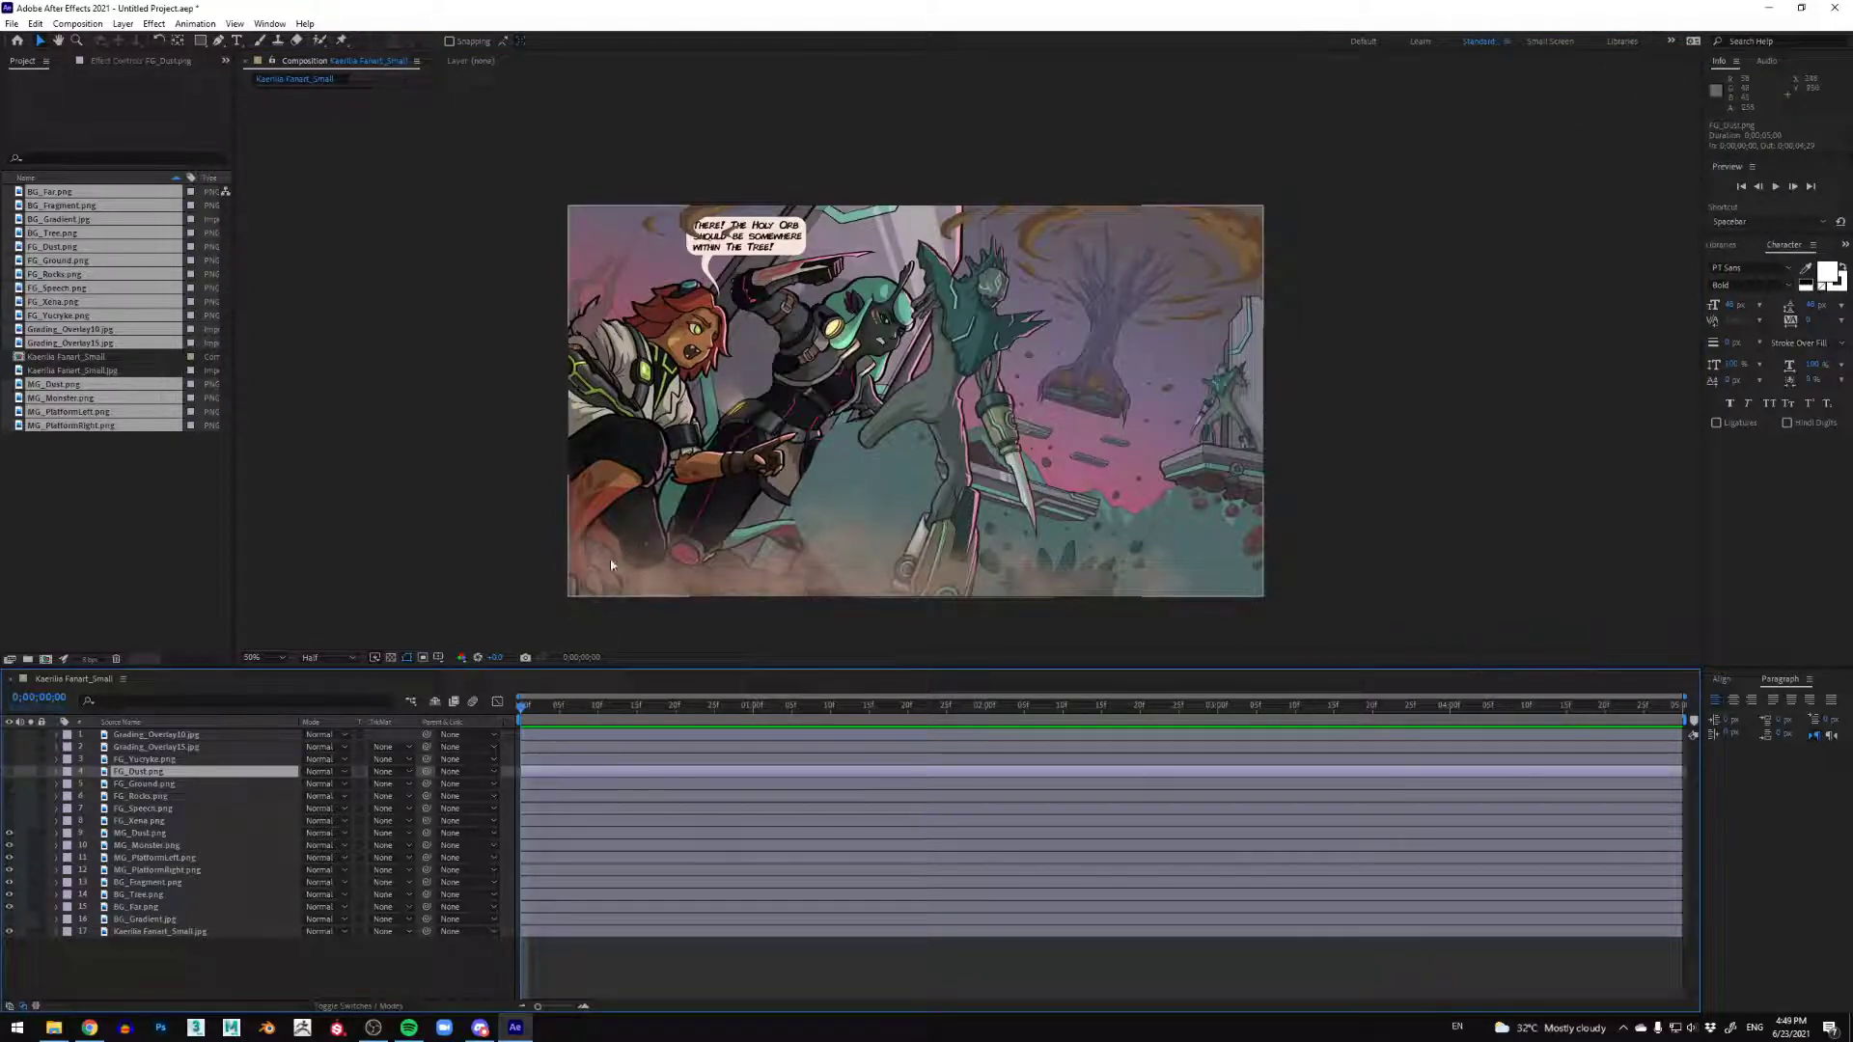
pyautogui.click(8, 761)
pyautogui.moveTo(154, 775); pyautogui.dragTo(162, 754)
pyautogui.click(9, 760)
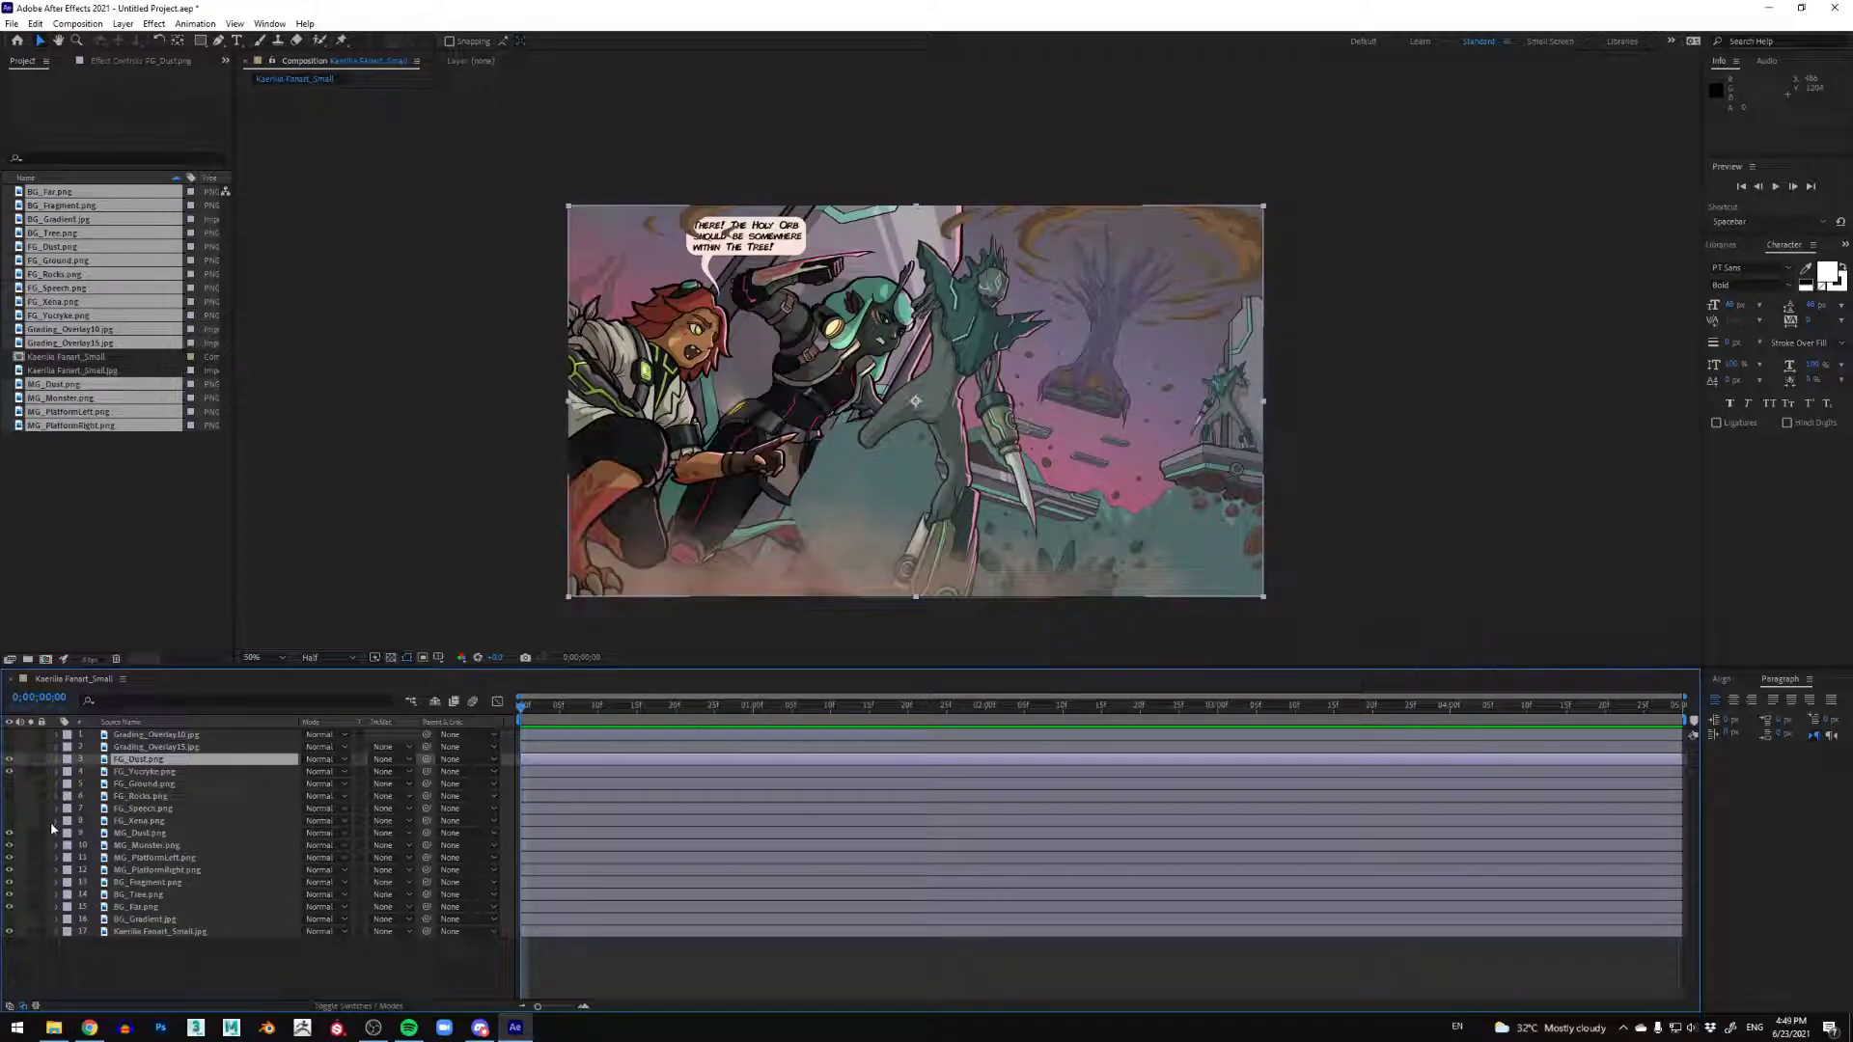
# Step: Show FG_Rocks.png and stack it directly above FG_Dust.png, and turn on the visibility of FG_Ground.png
pyautogui.click(145, 796)
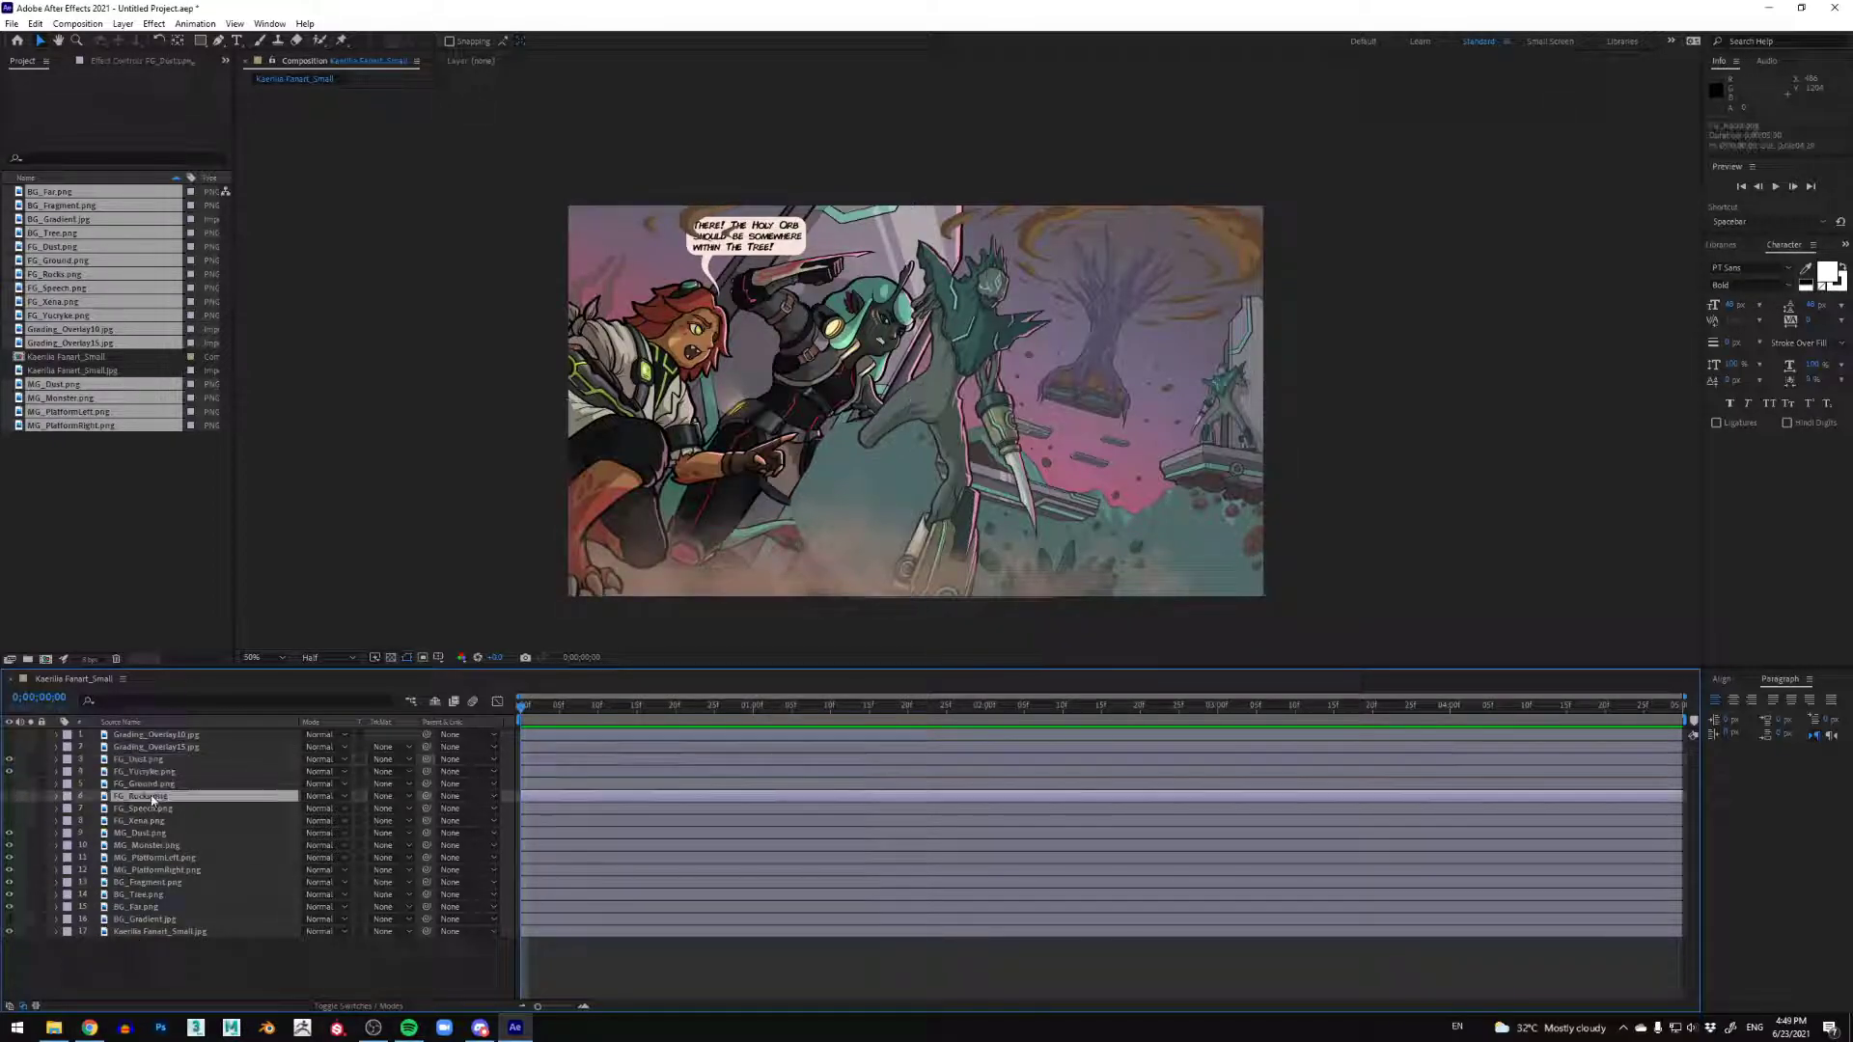
pyautogui.click(9, 795)
pyautogui.moveTo(169, 796); pyautogui.dragTo(172, 763)
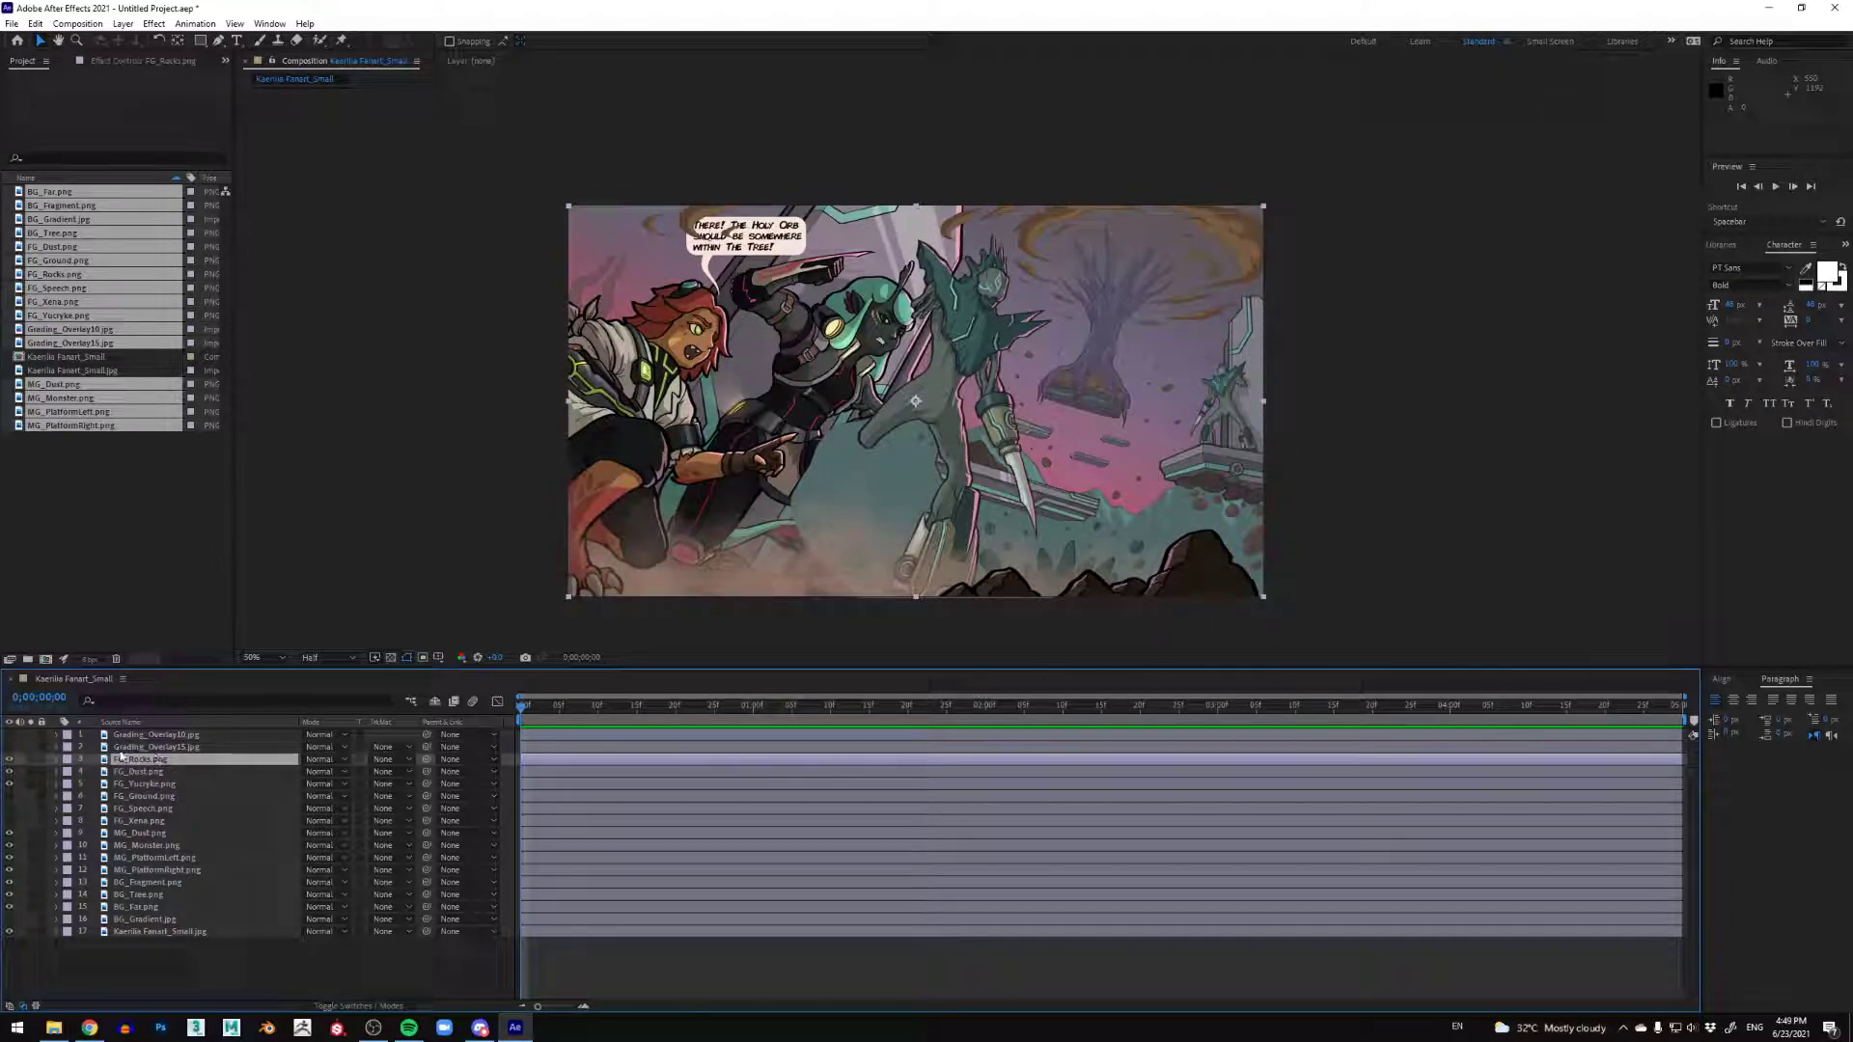
pyautogui.click(9, 798)
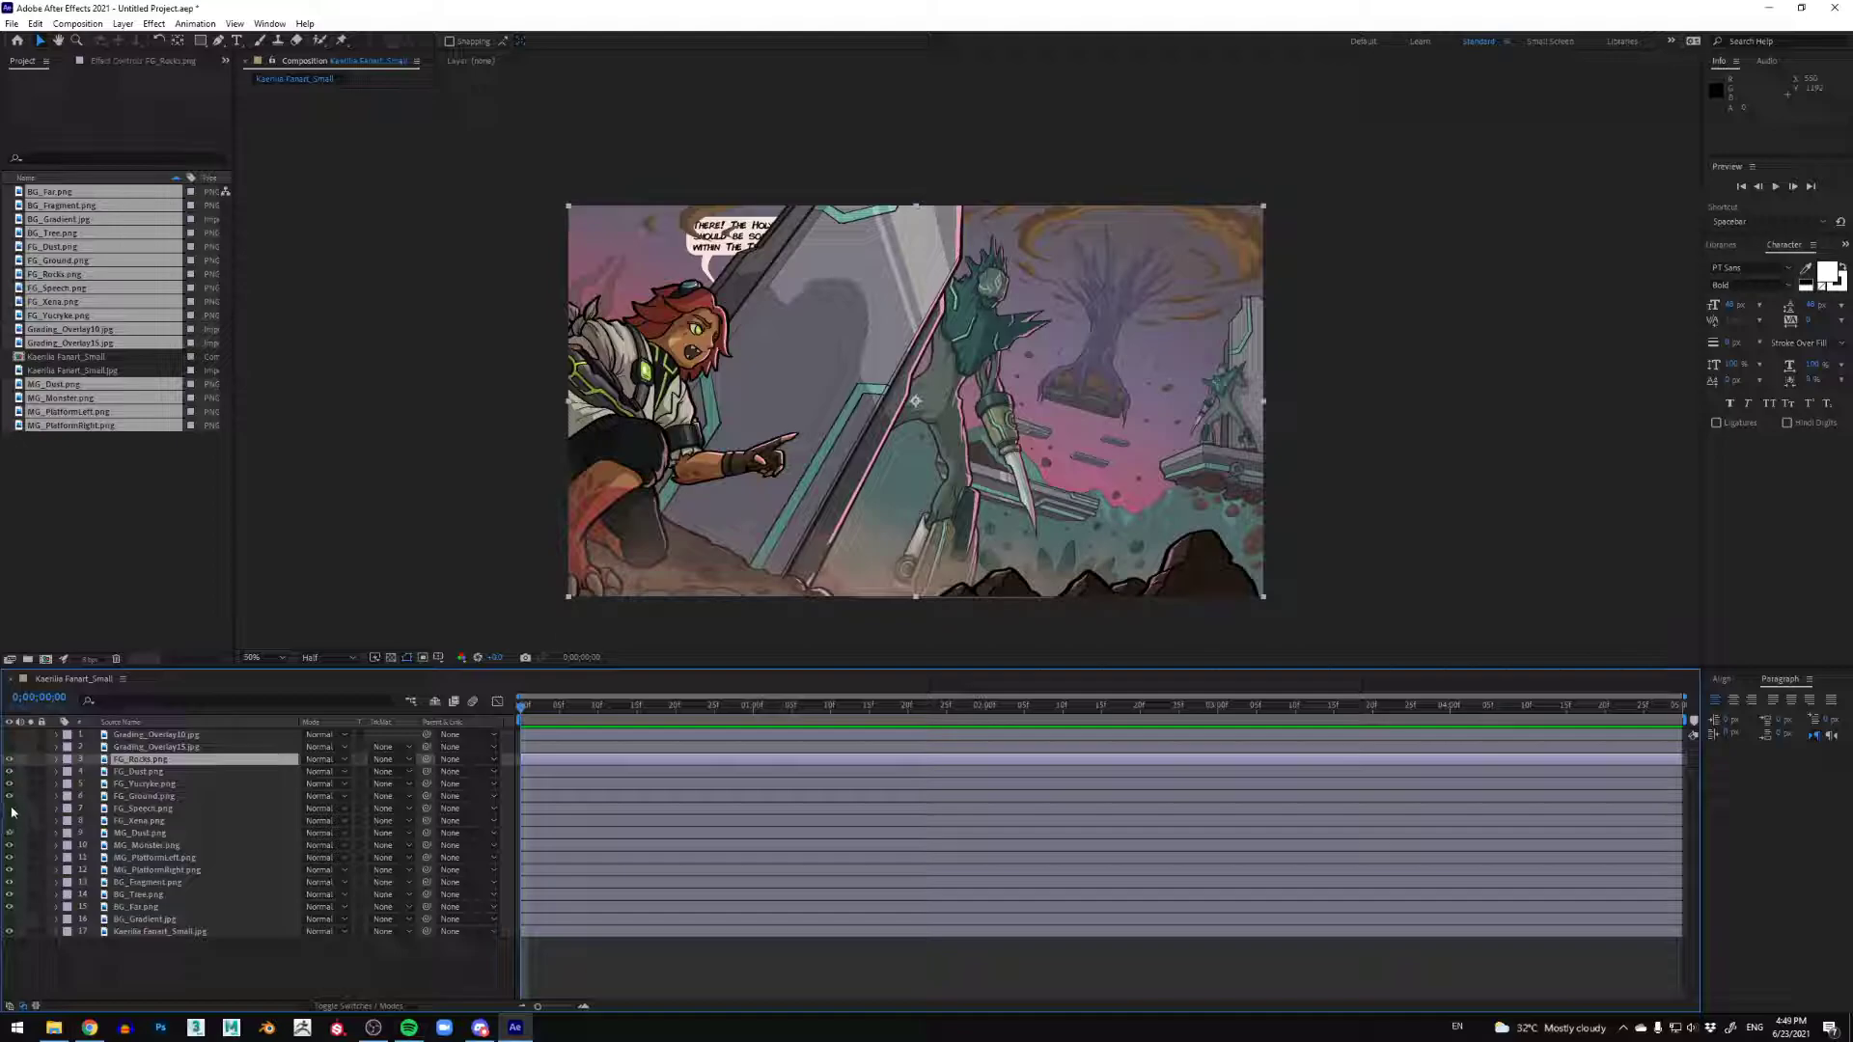
# Step: Show FG_Speech.png and reorder it to sit between FG_Dust.png and FG_Yucryke.png
pyautogui.click(9, 808)
pyautogui.click(140, 808)
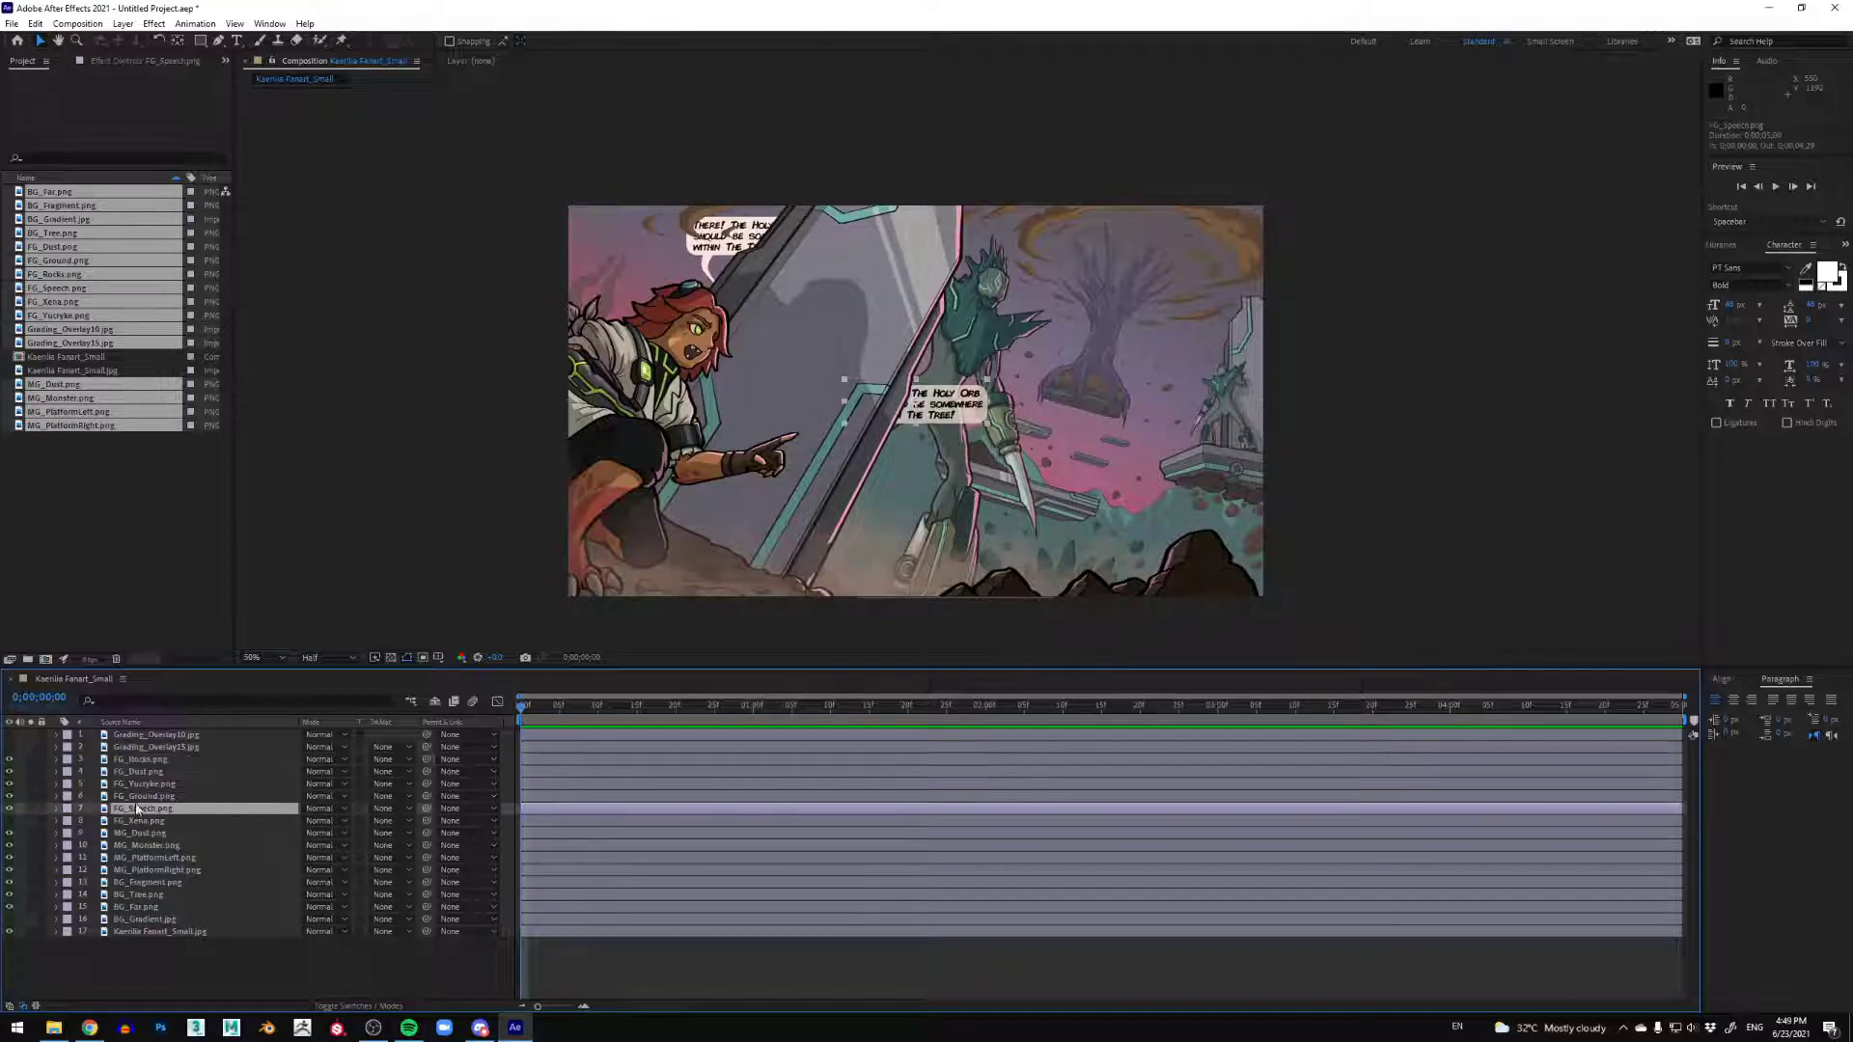
pyautogui.moveTo(138, 813); pyautogui.dragTo(157, 778)
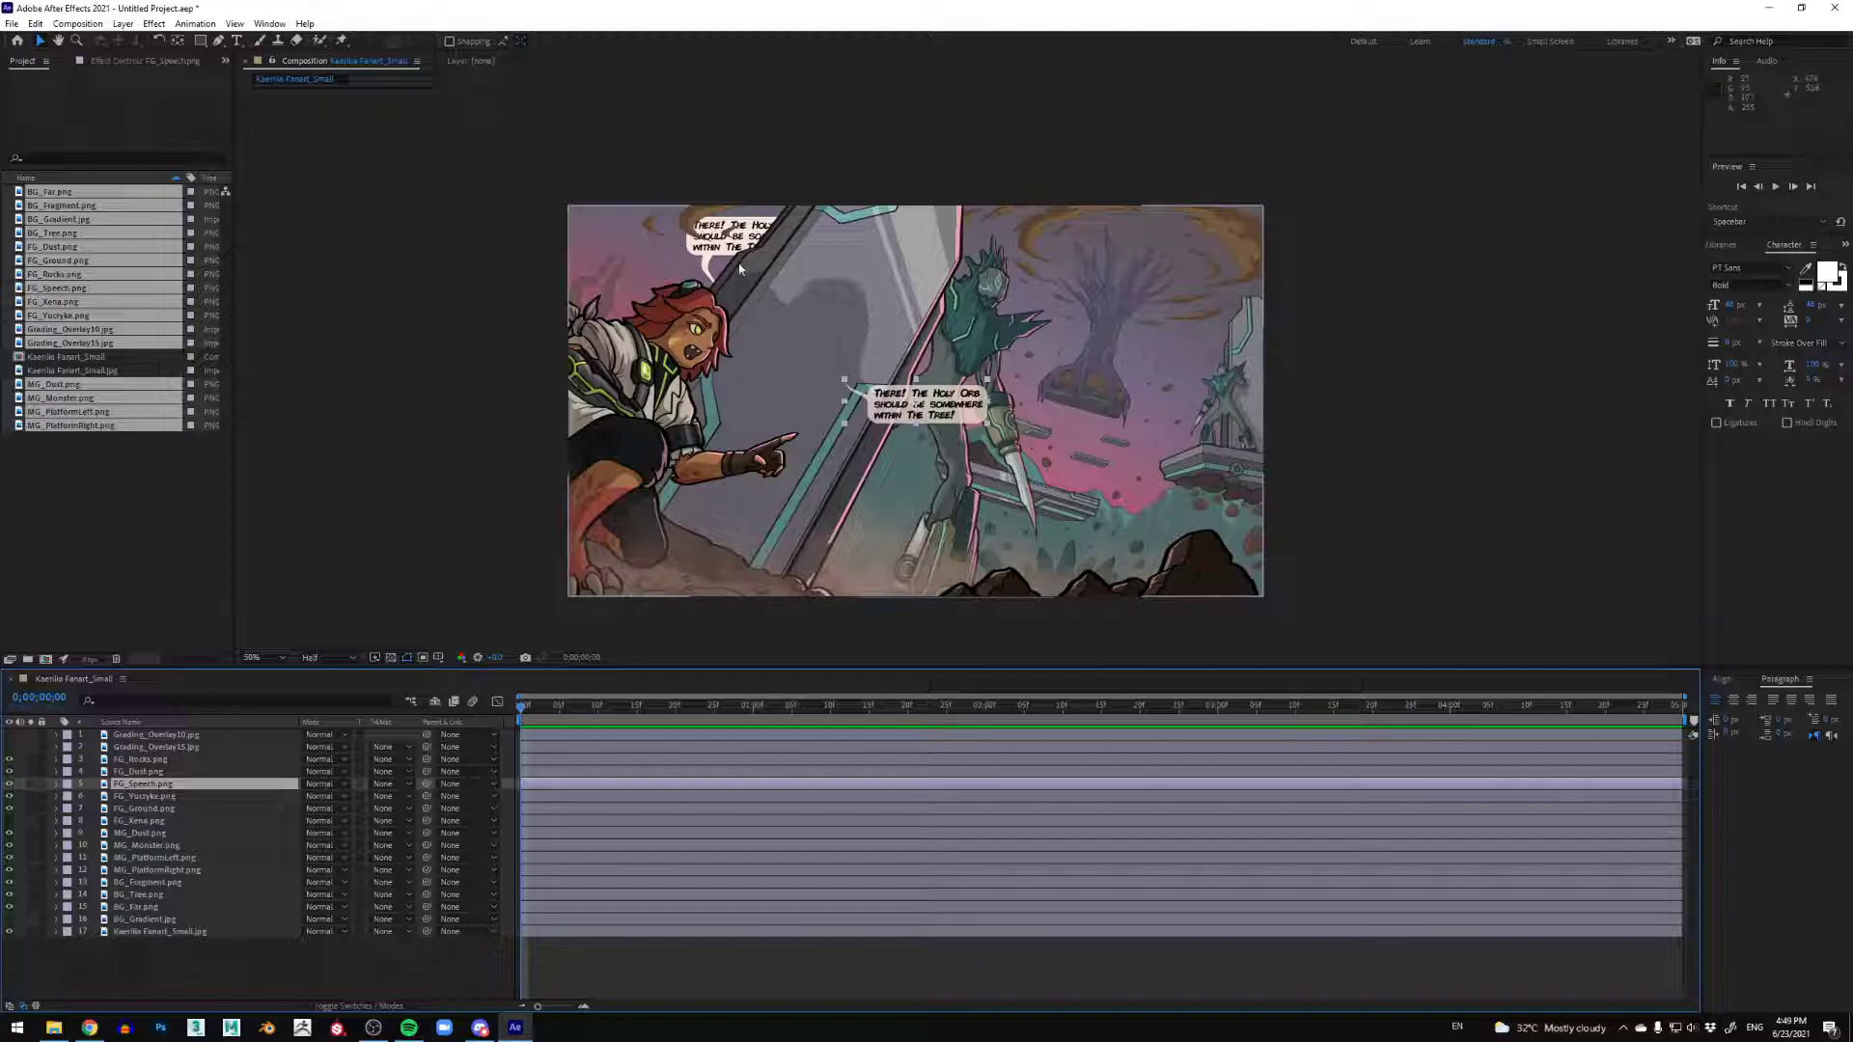
# Step: Move the FG_Speech.png bubble so its tail points to the red-haired character's face from the space beside it
pyautogui.scroll(1, 768, 400)
pyautogui.moveTo(789, 382); pyautogui.dragTo(1020, 379)
pyautogui.scroll(-1, 856, 313)
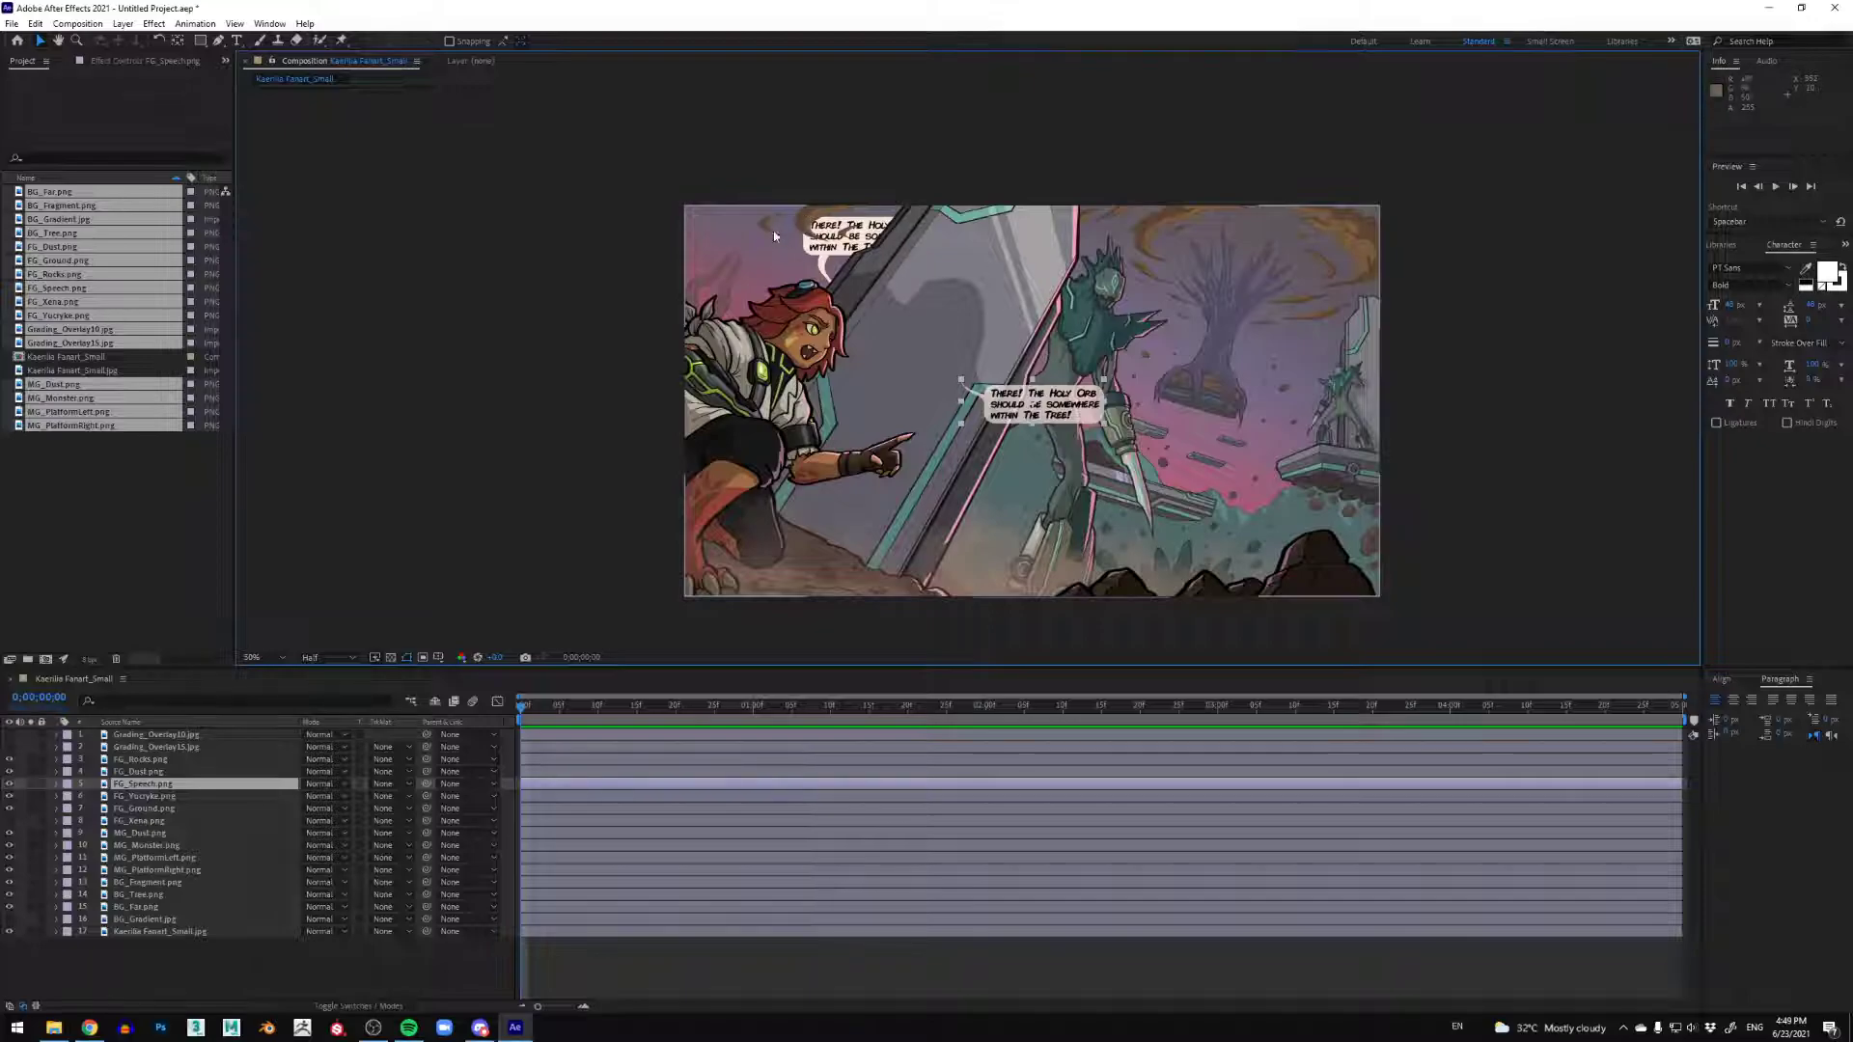
pyautogui.scroll(2, 960, 374)
pyautogui.moveTo(1089, 456); pyautogui.dragTo(809, 436)
pyautogui.moveTo(813, 428); pyautogui.dragTo(812, 427)
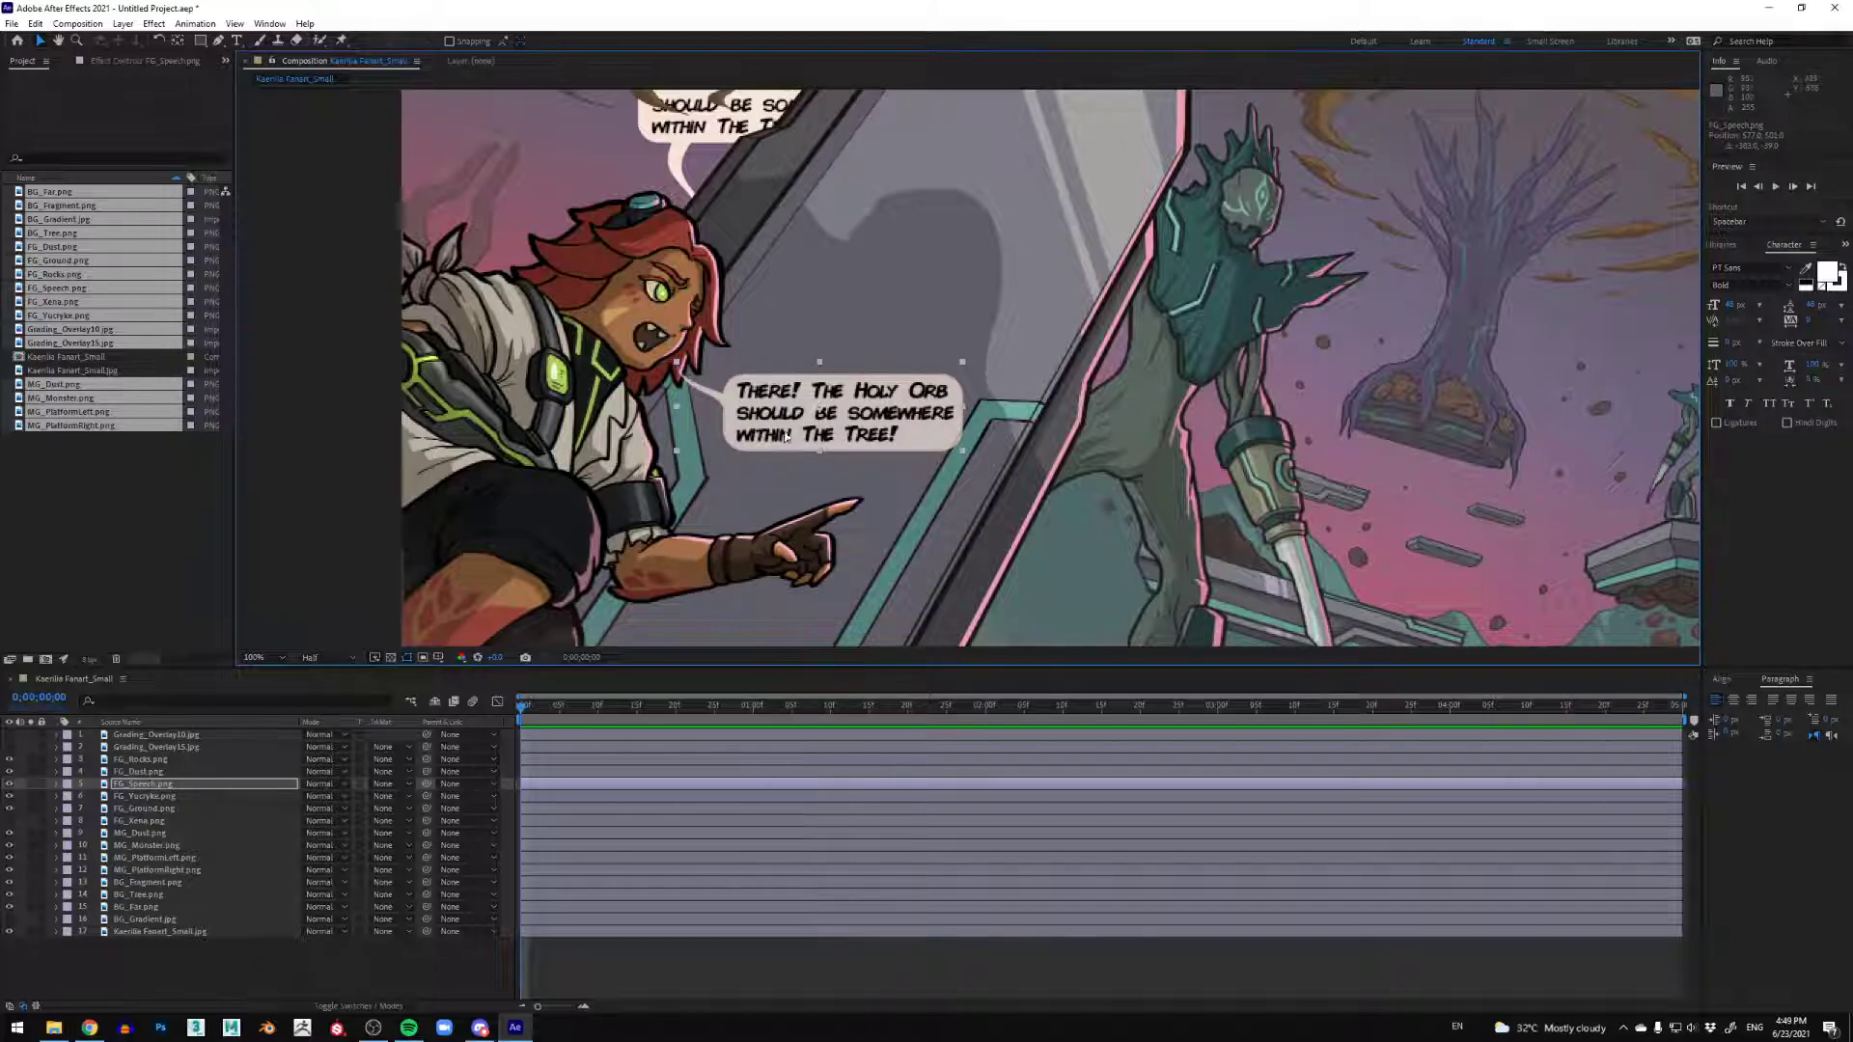
pyautogui.press(',')
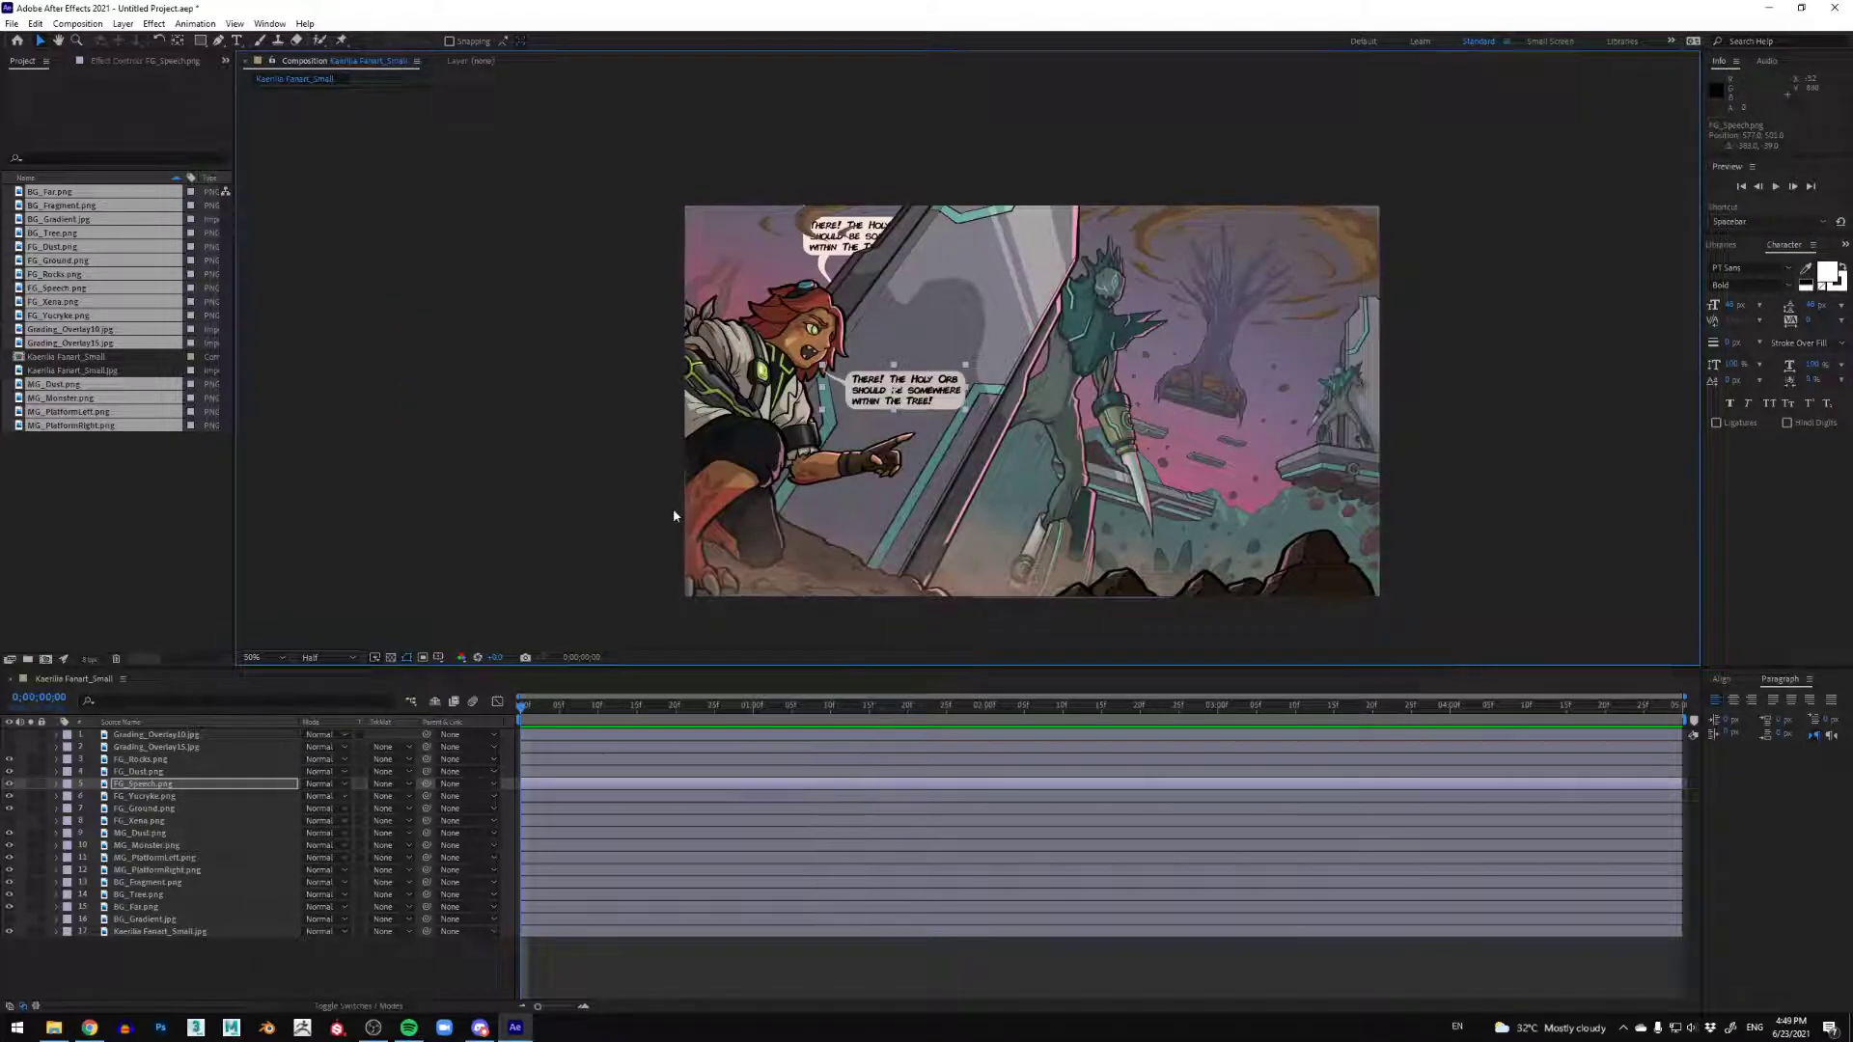
# Step: Turn on the visibility of FG_Xena.png and stack it directly above FG_Ground.png
pyautogui.click(10, 821)
pyautogui.click(1148, 441)
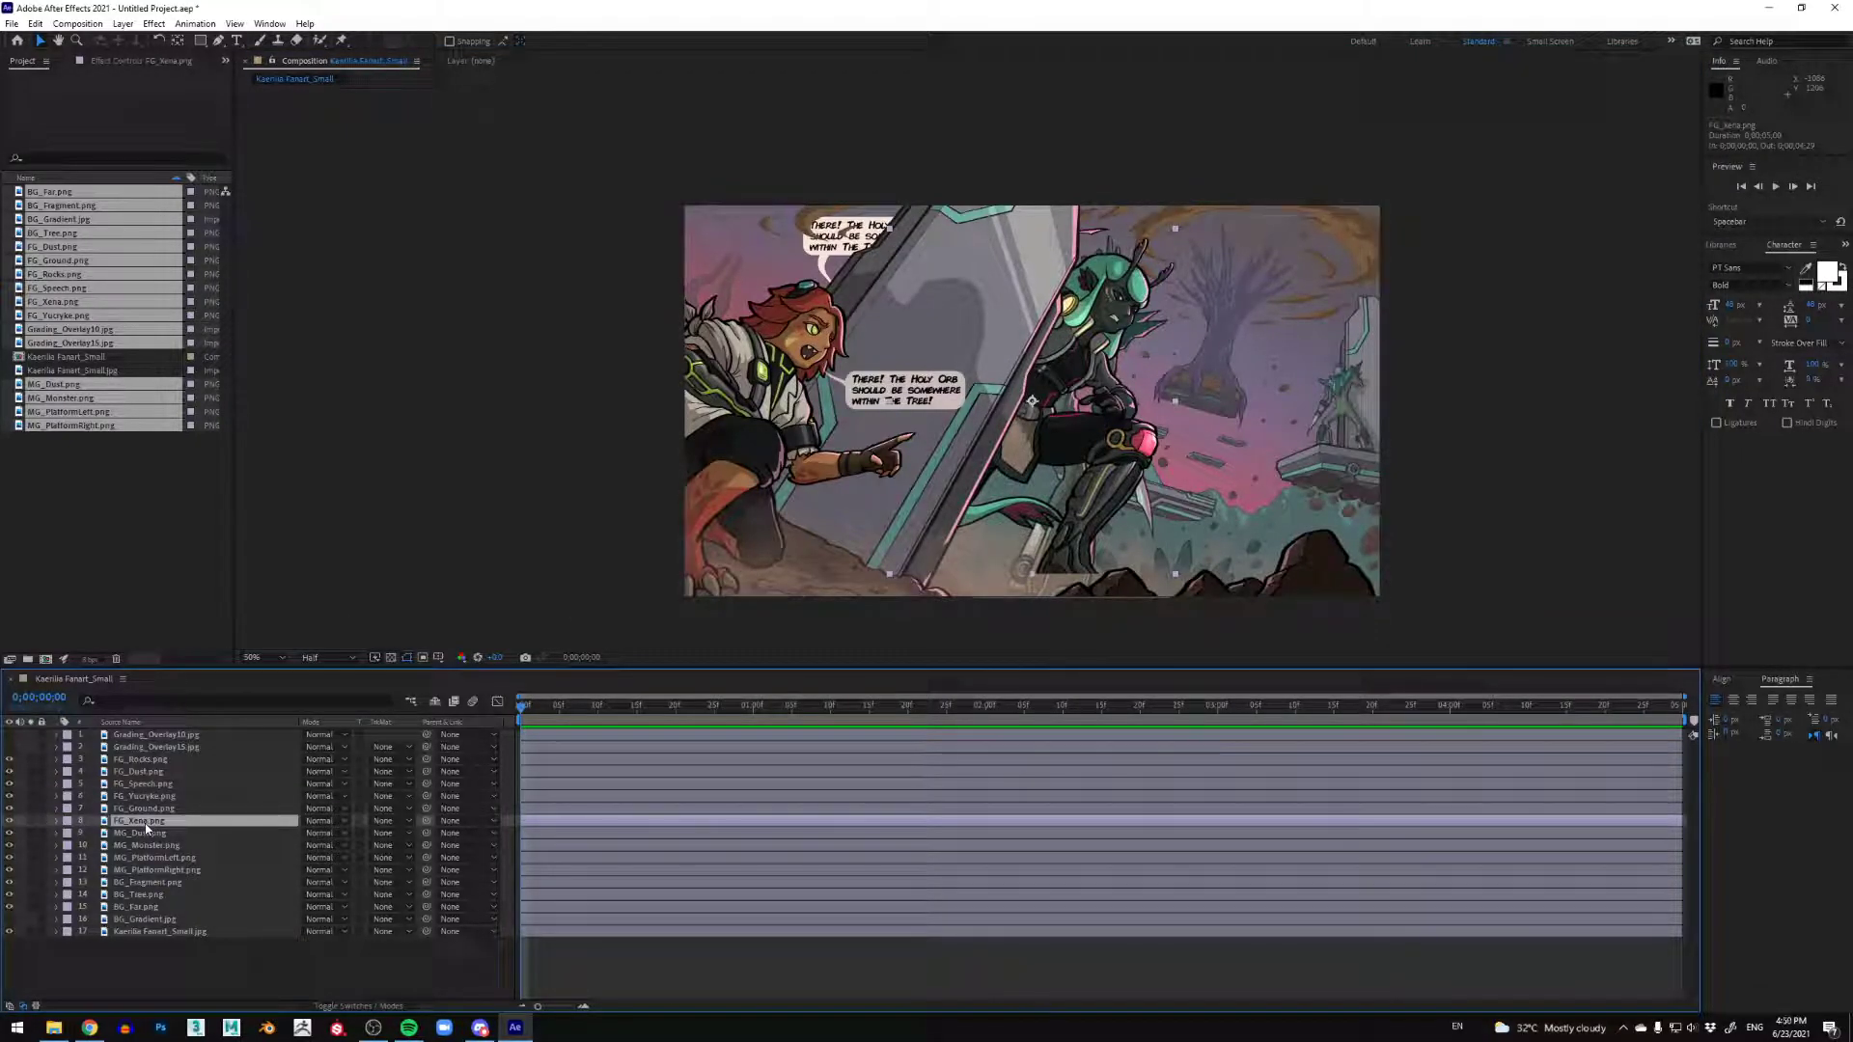
pyautogui.moveTo(147, 827); pyautogui.dragTo(152, 807)
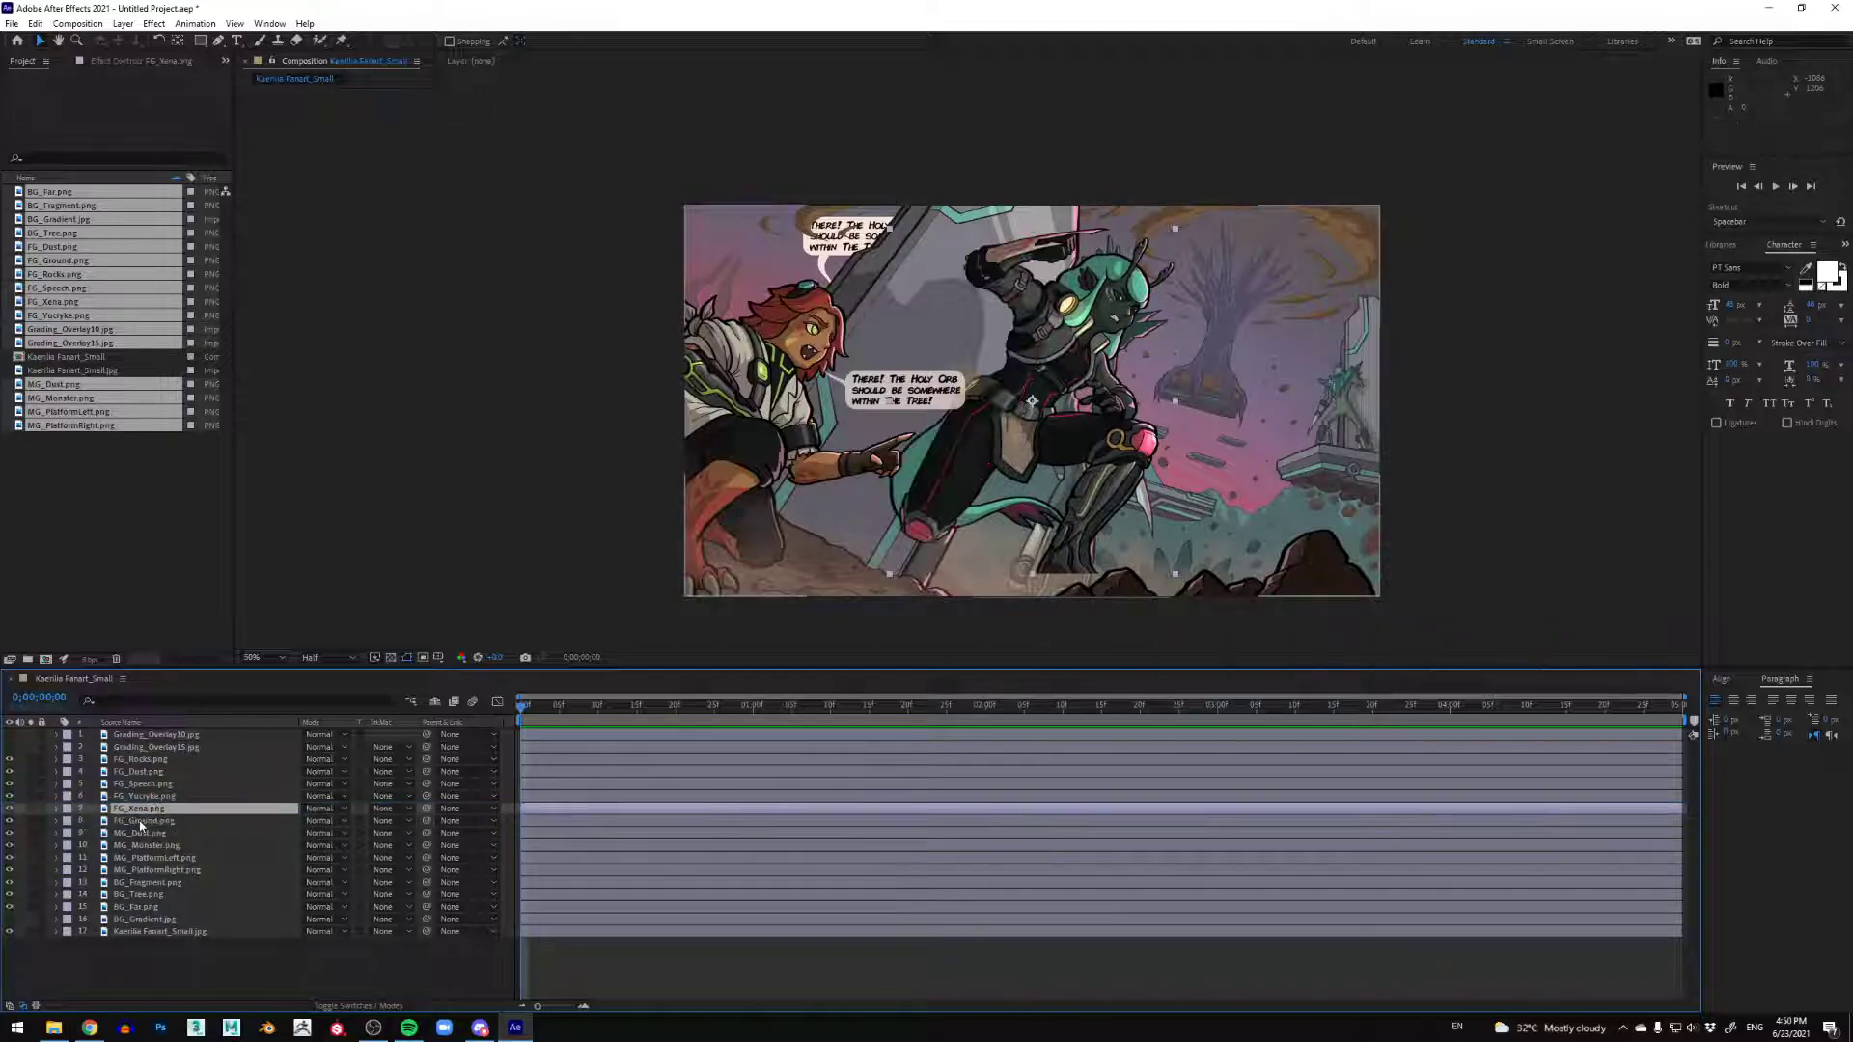
# Step: Align FG_Xena.png with the teal-haired character in the reference artwork, hiding FG_Ground.png only during the alignment
pyautogui.moveTo(1017, 425); pyautogui.dragTo(894, 427)
pyautogui.moveTo(951, 522); pyautogui.dragTo(964, 523)
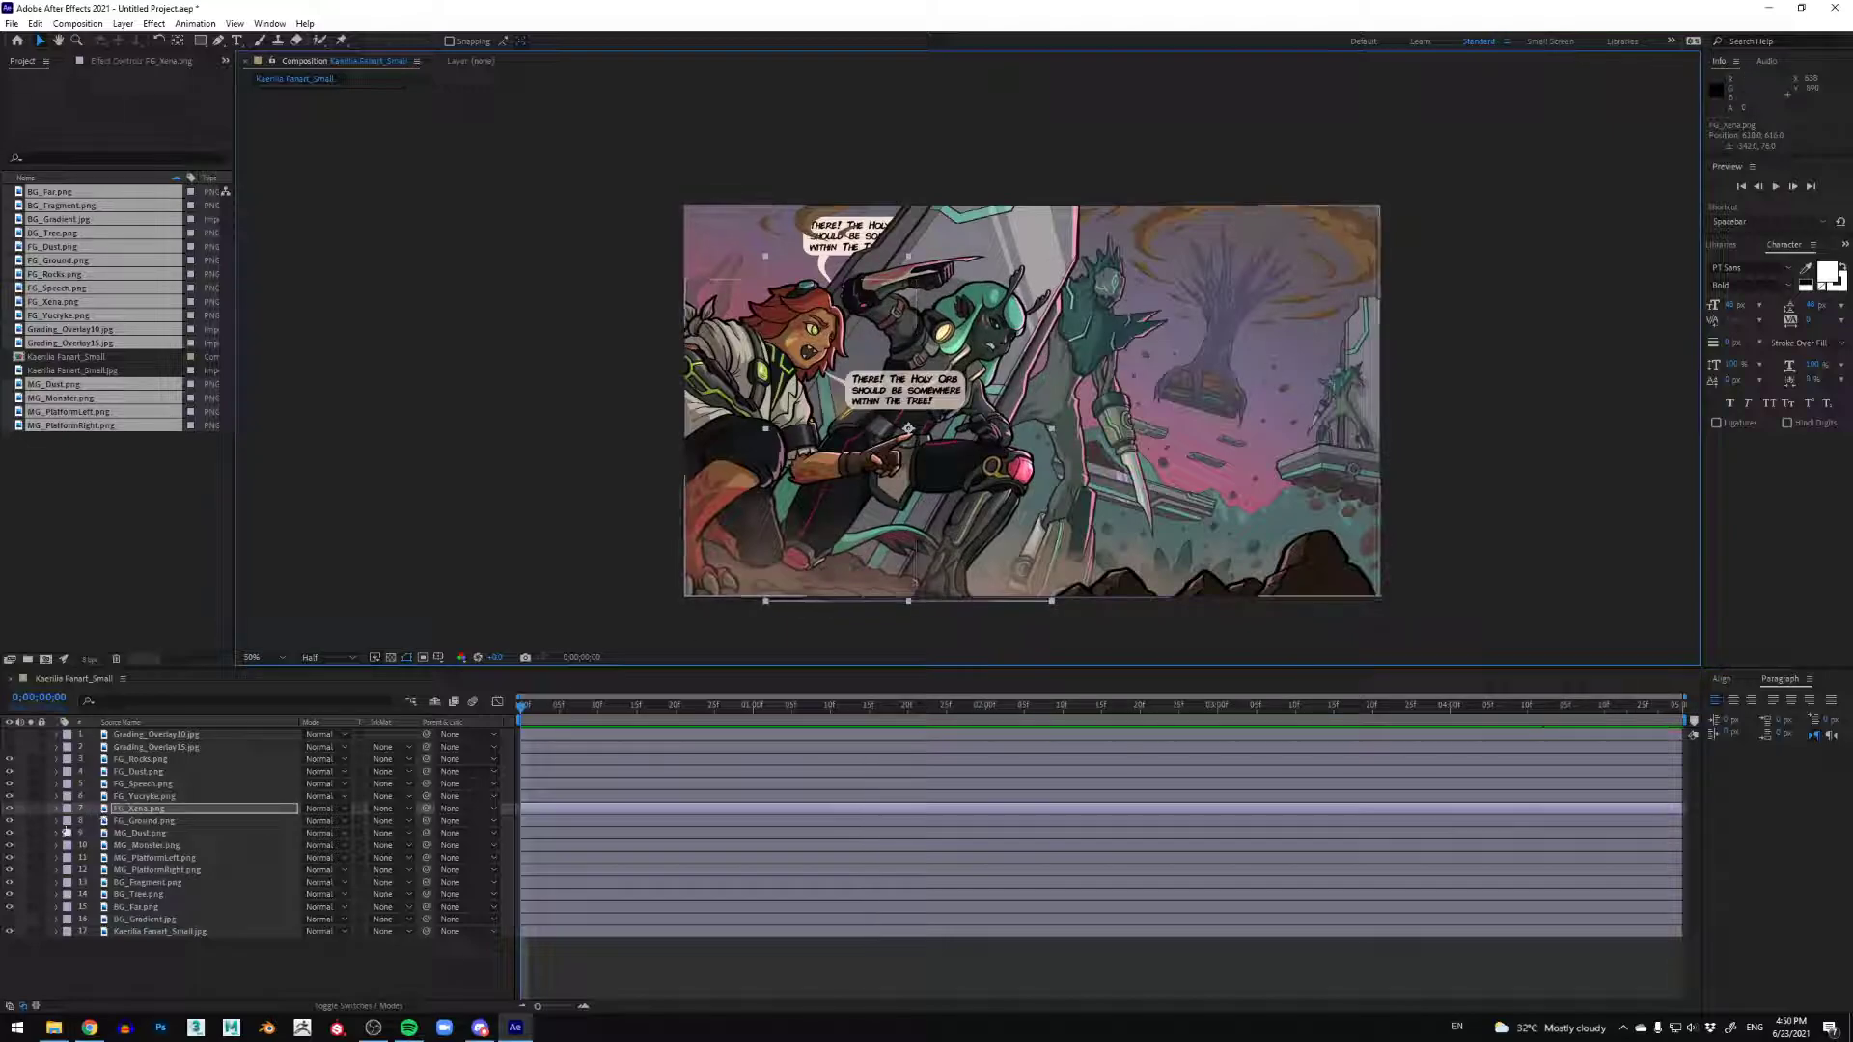
pyautogui.click(9, 820)
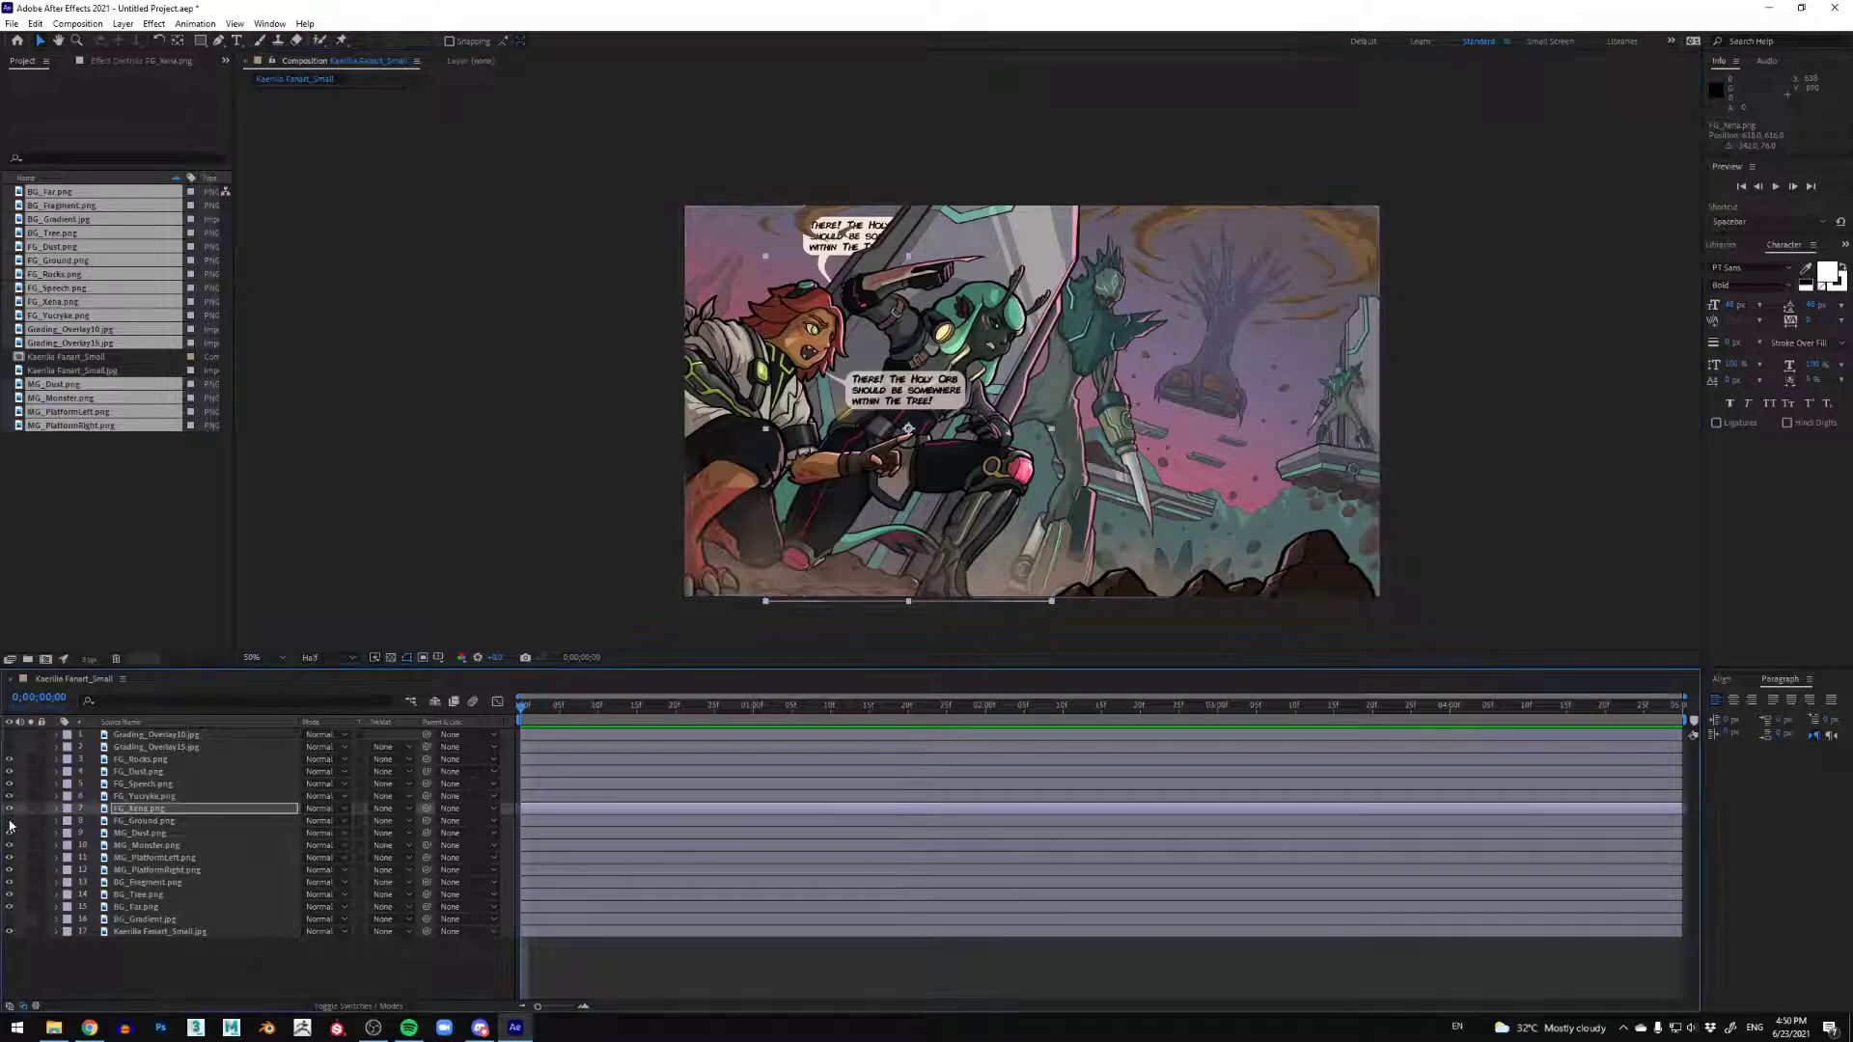
pyautogui.scroll(1, 1078, 314)
pyautogui.moveTo(1032, 313); pyautogui.dragTo(990, 376)
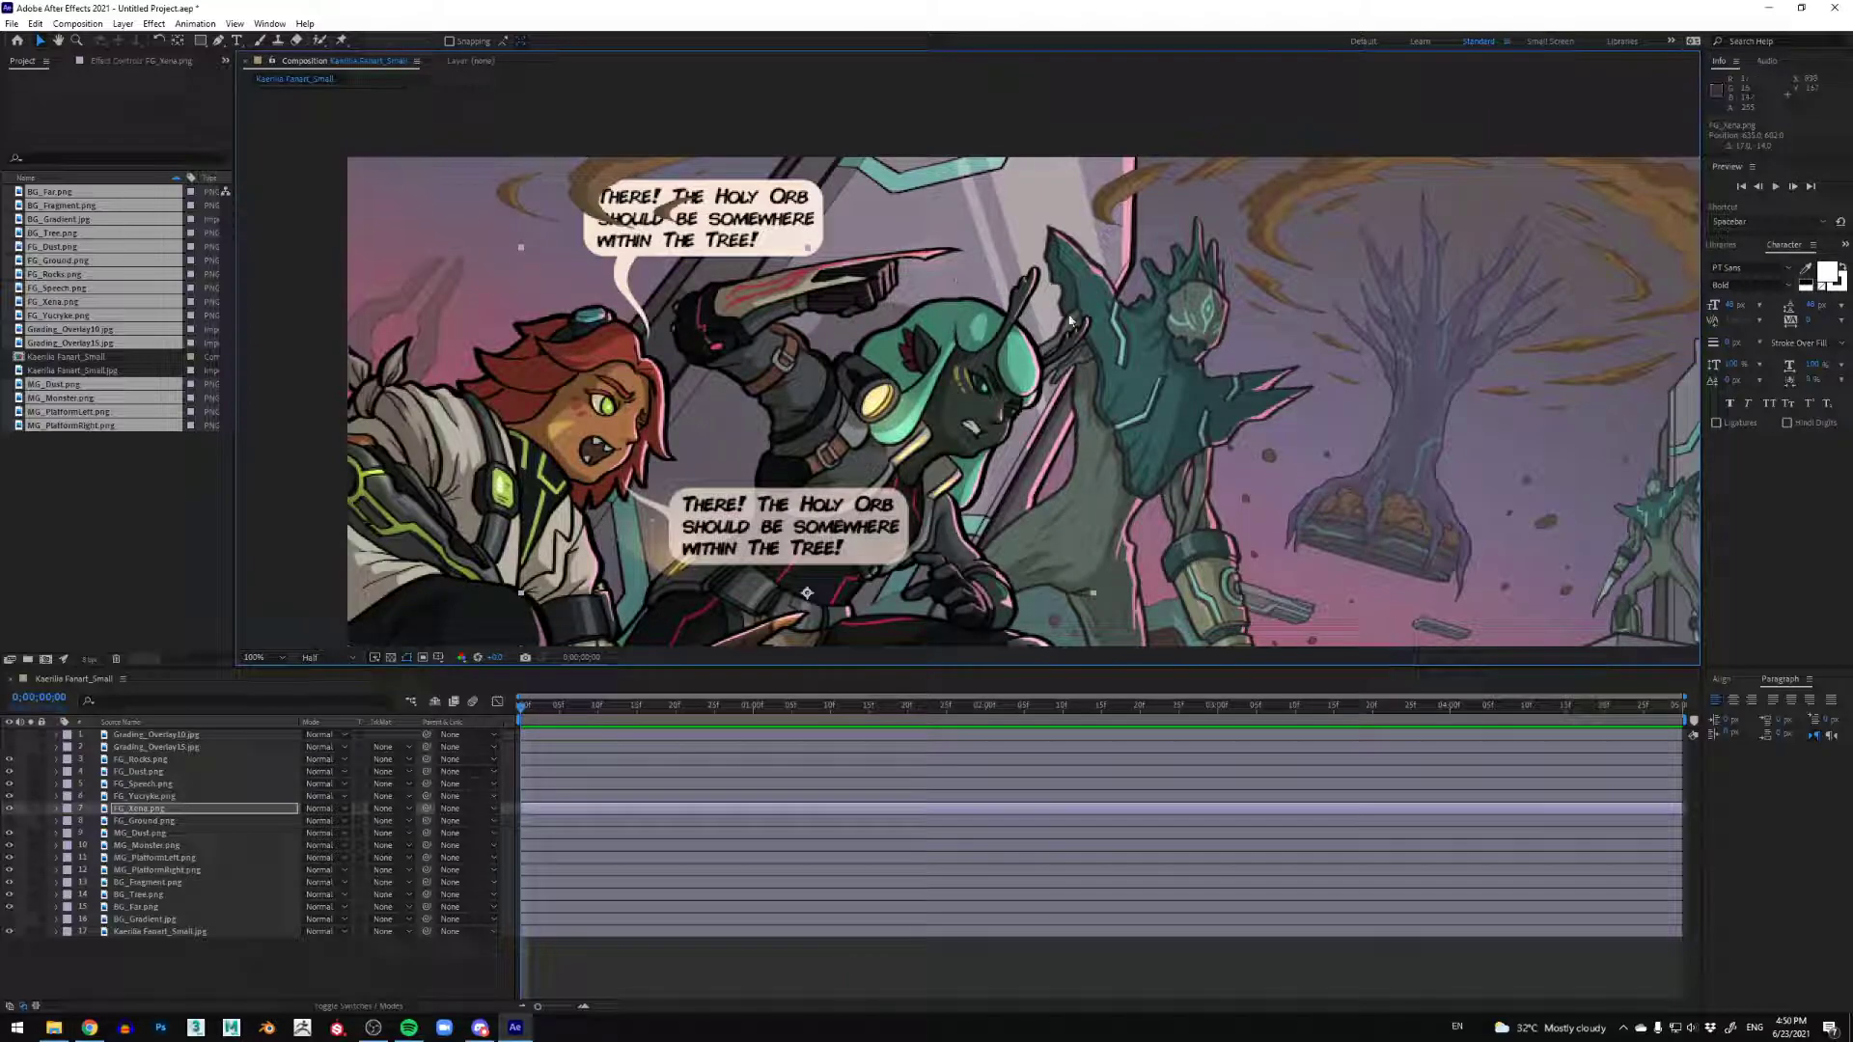
pyautogui.scroll(-2, 1017, 421)
pyautogui.click(9, 820)
pyautogui.scroll(-2, 1161, 434)
pyautogui.scroll(2, 1153, 440)
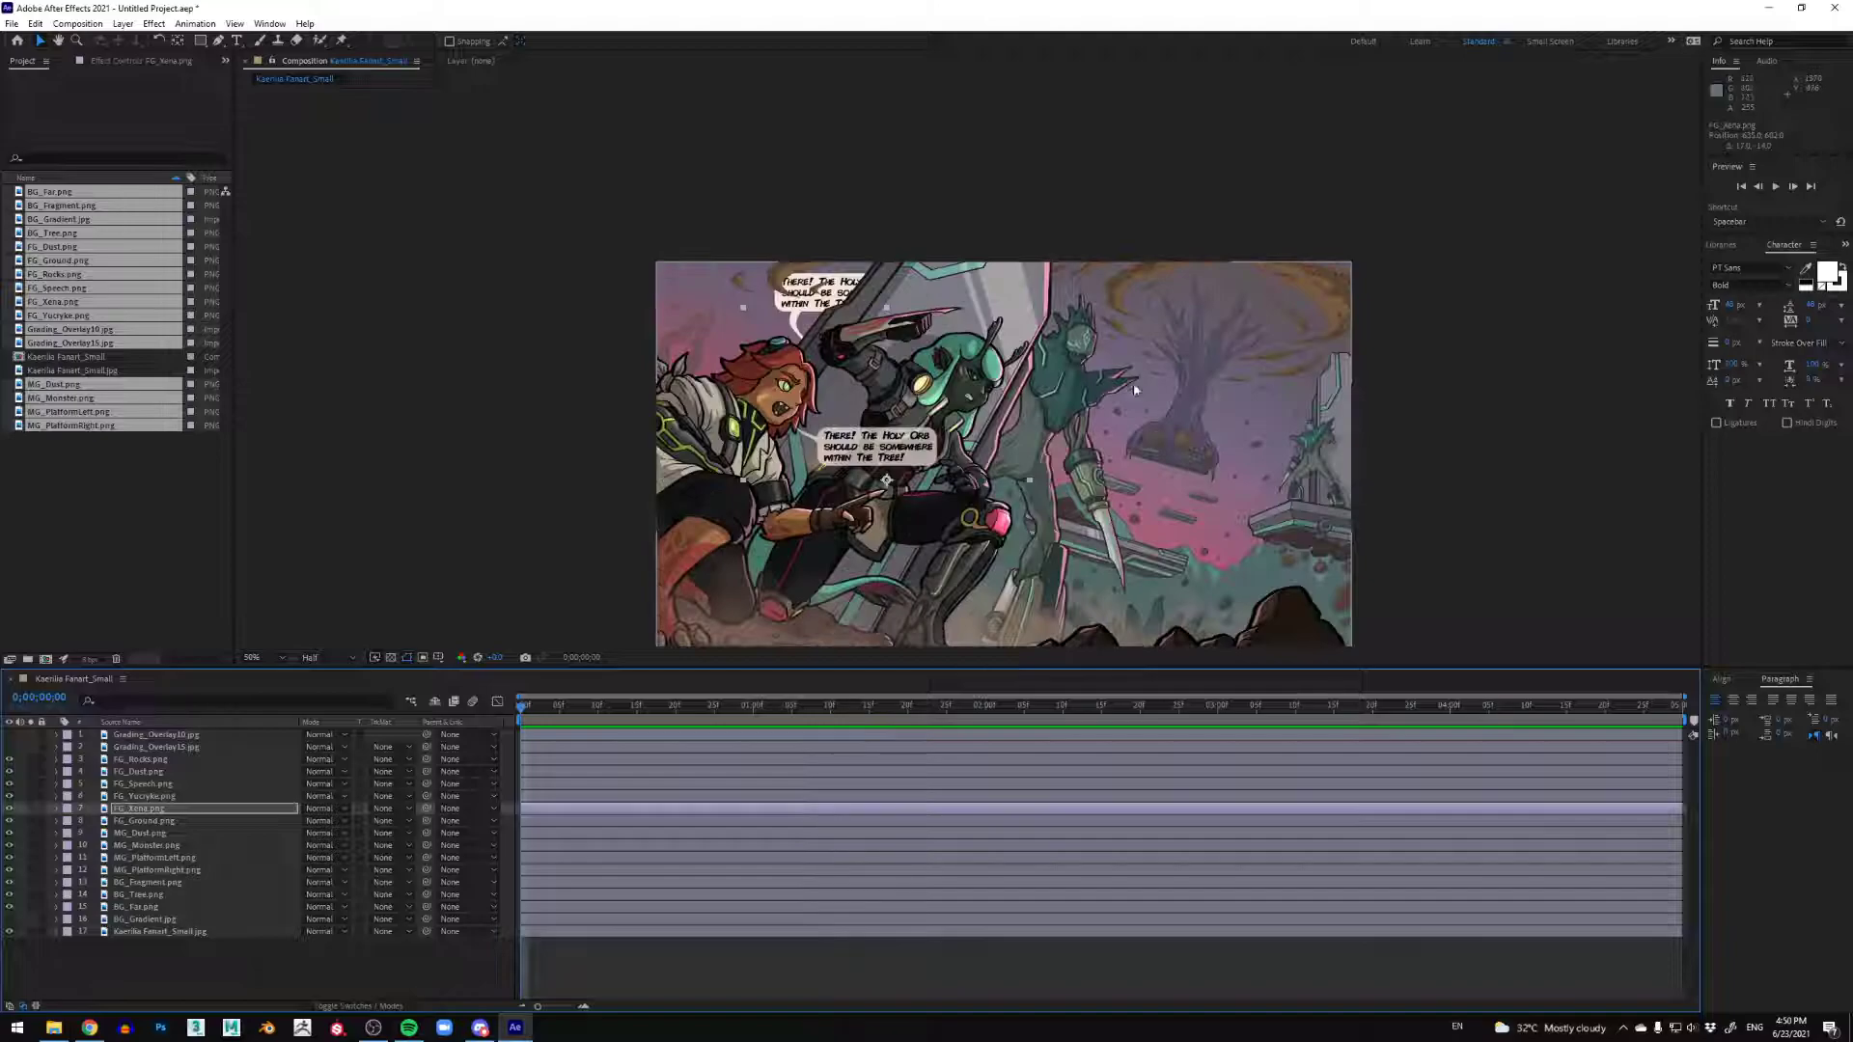
pyautogui.moveTo(1132, 382); pyautogui.dragTo(1101, 323)
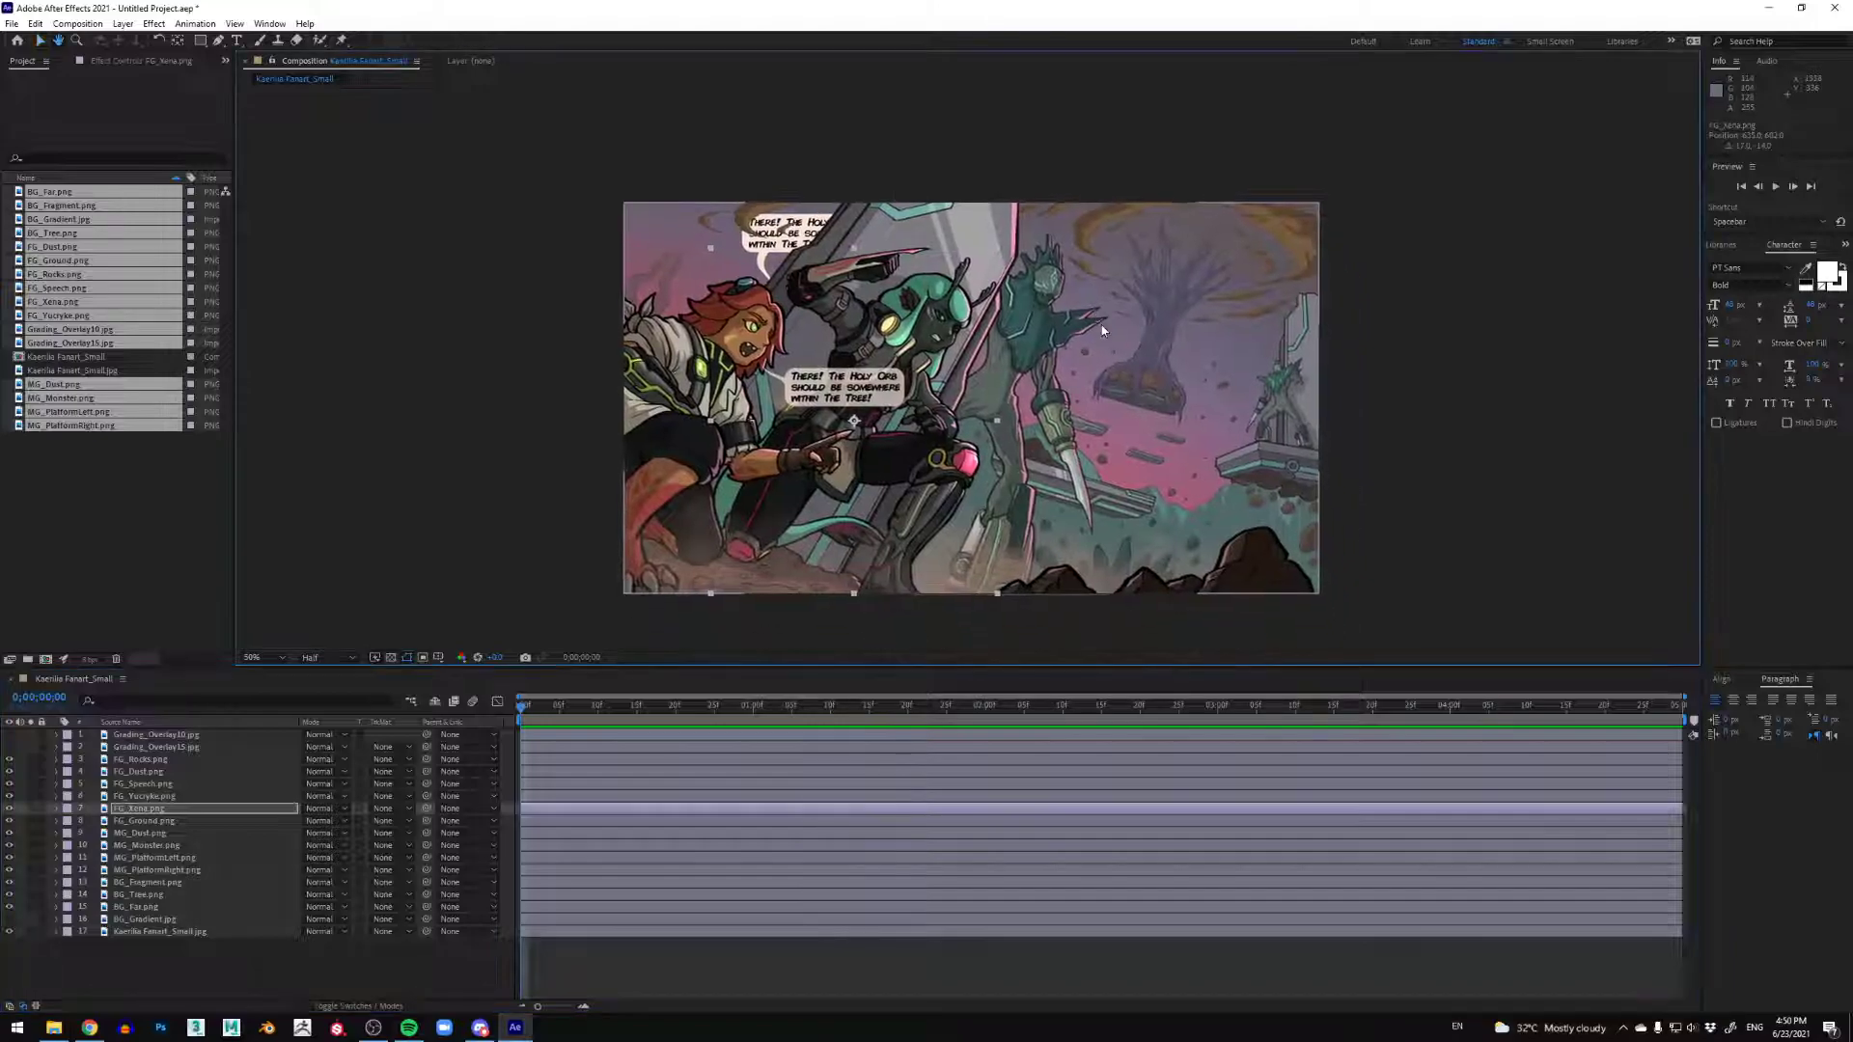
# Step: Turn on the visibility of BG_Gradient.jpg and hide the Kaerilia Fanart_Small.jpg reference layer
pyautogui.click(9, 932)
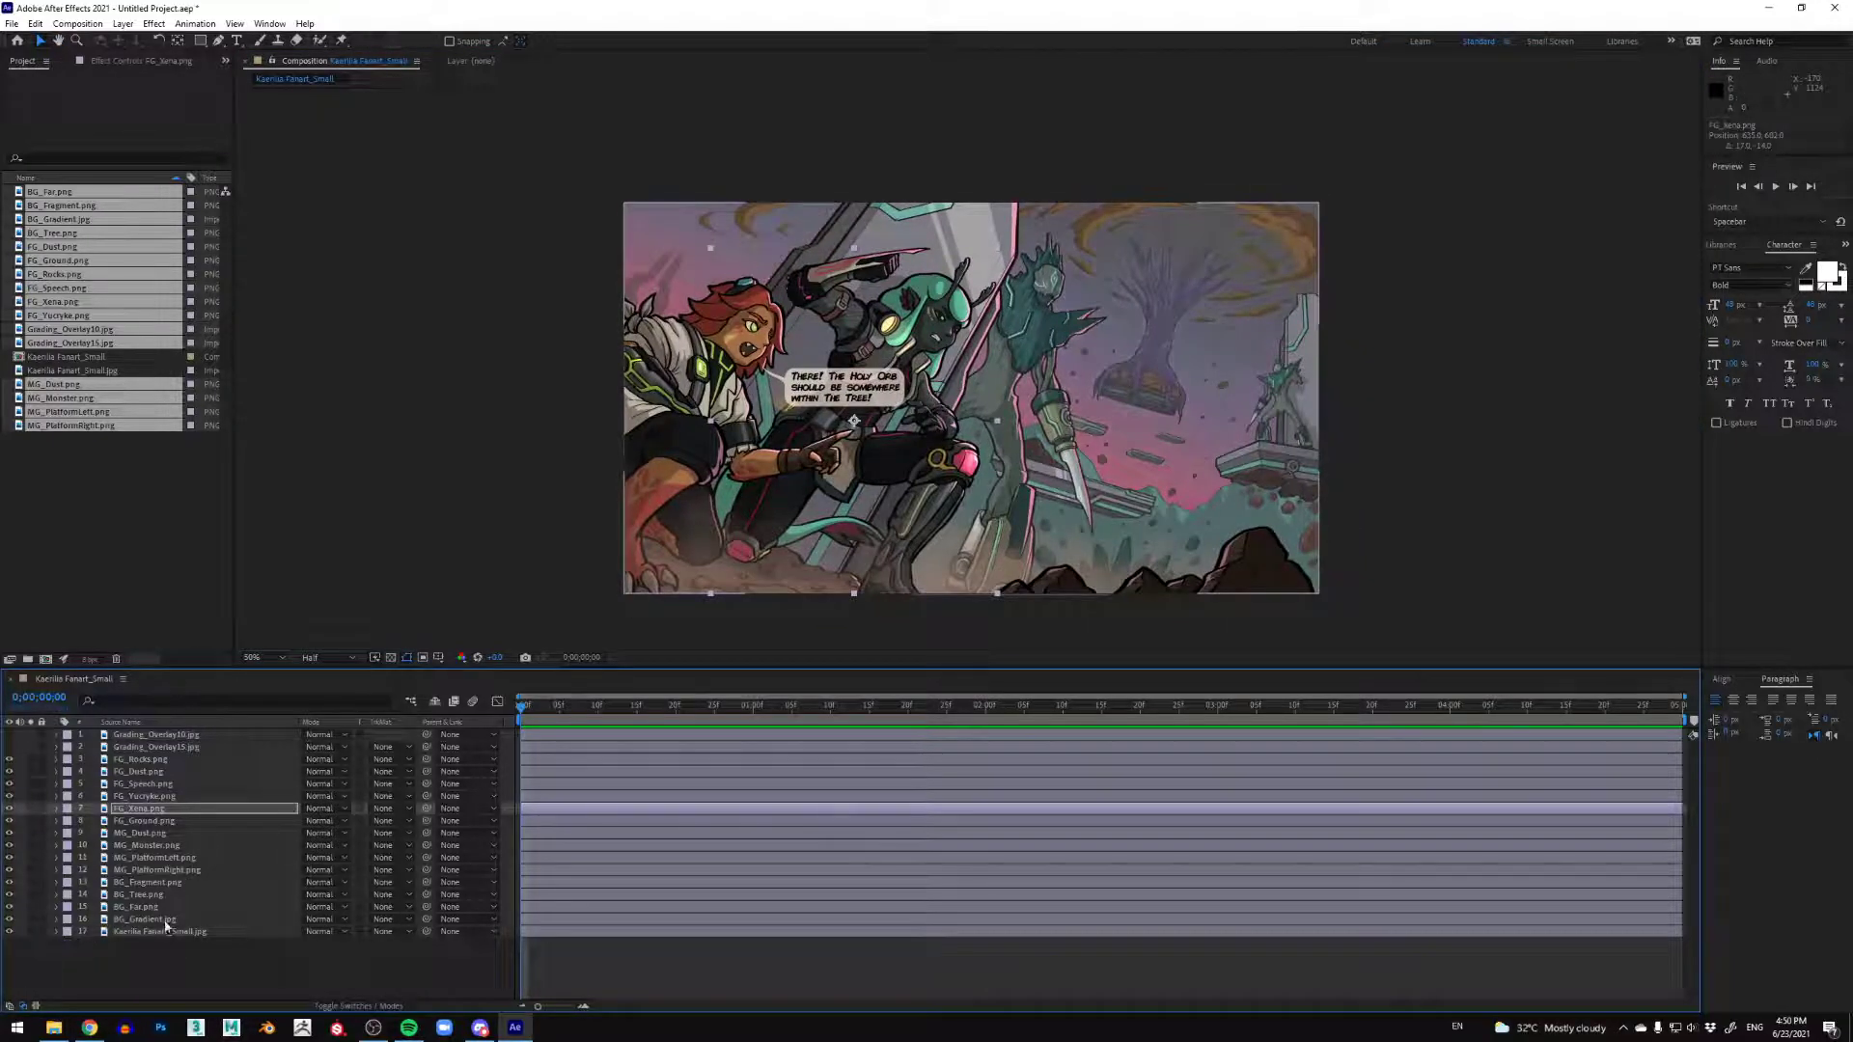
pyautogui.click(162, 920)
pyautogui.click(10, 918)
pyautogui.click(10, 919)
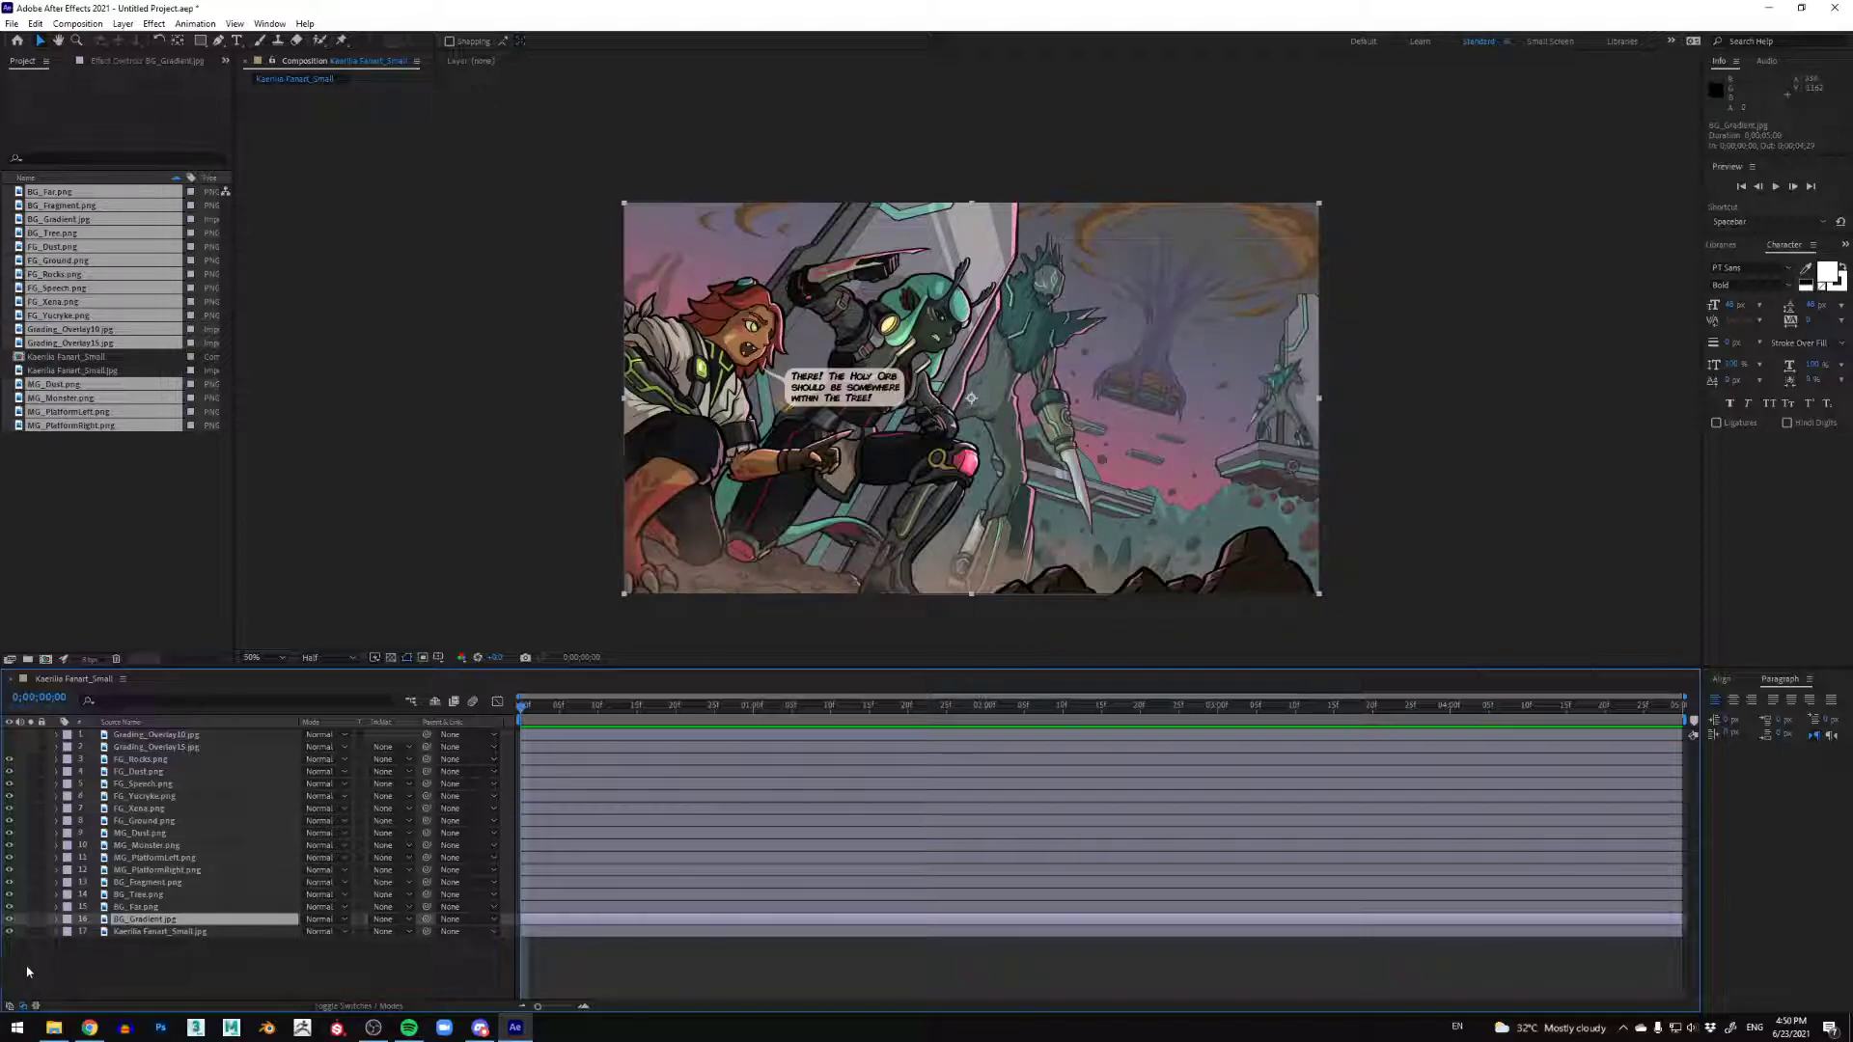
pyautogui.click(9, 932)
# Step: Open Kaerilia Fanart_Small.jpg from the Week 13 folder in Photos, compare it with the composition, and close it
pyautogui.click(54, 1028)
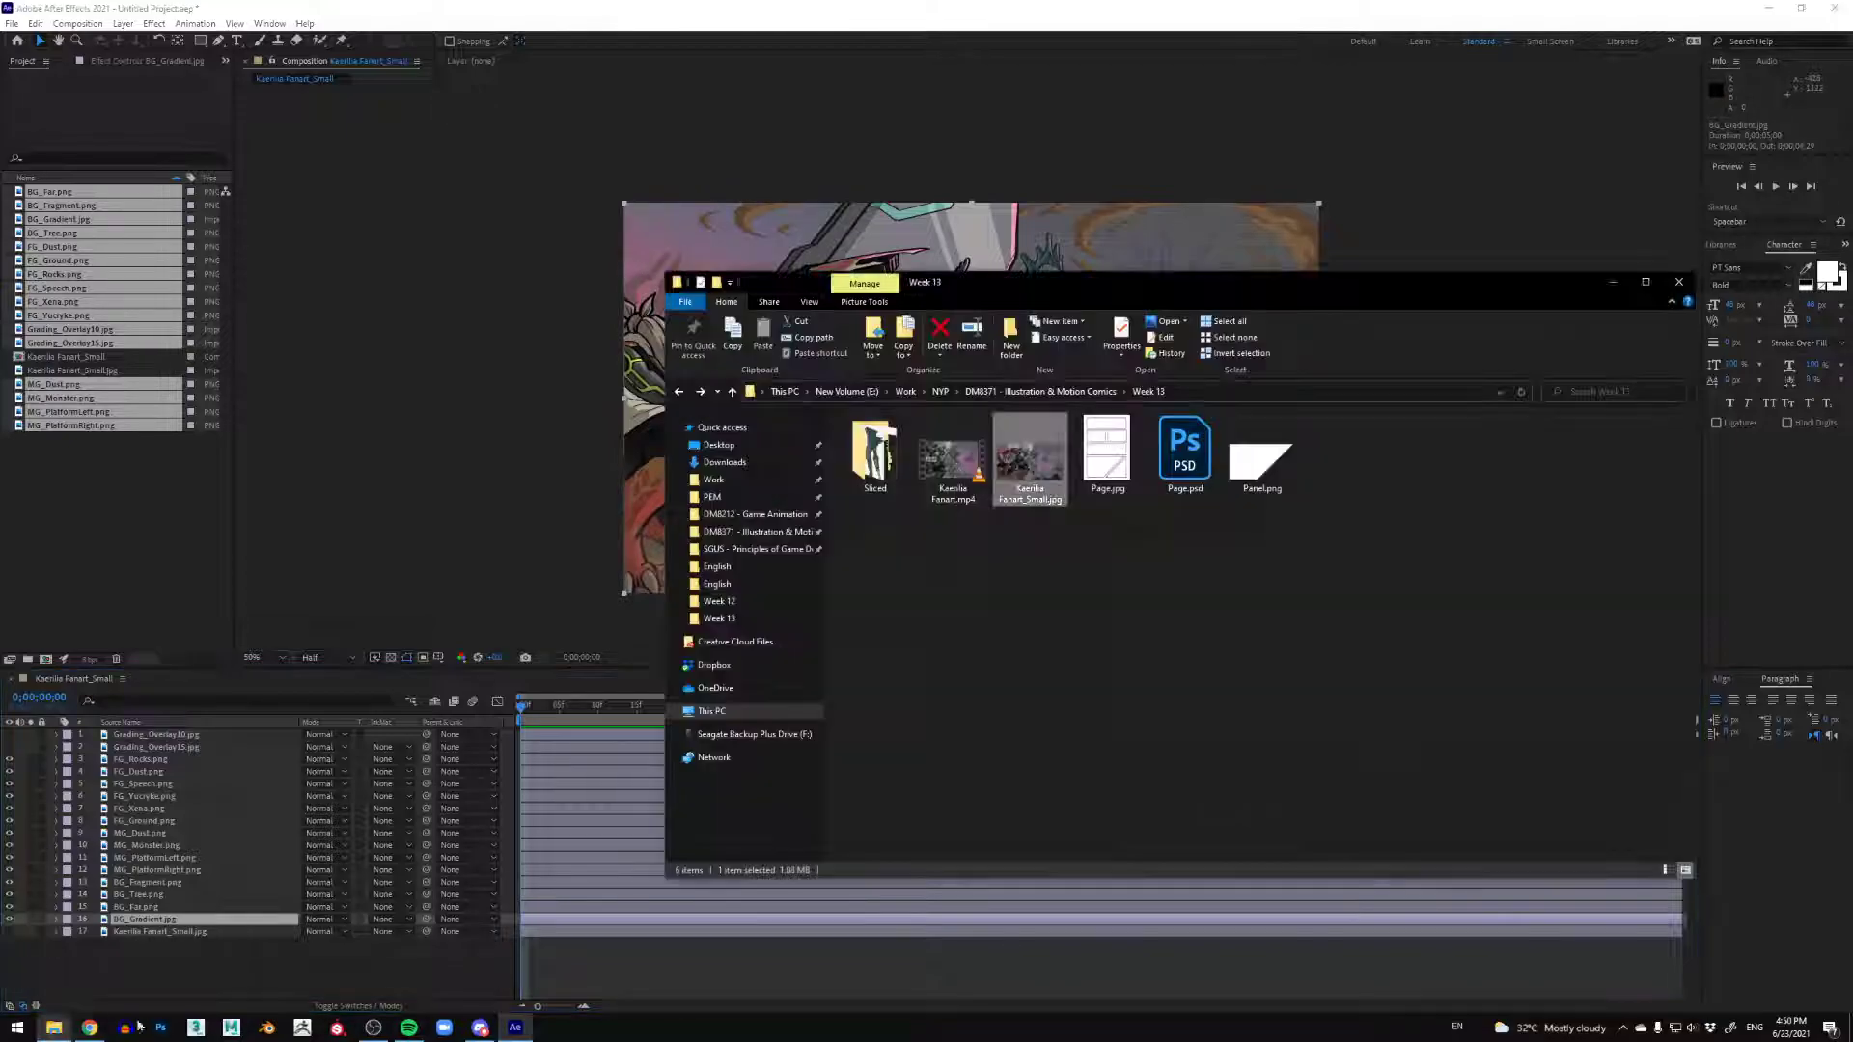
pyautogui.doubleClick(1047, 472)
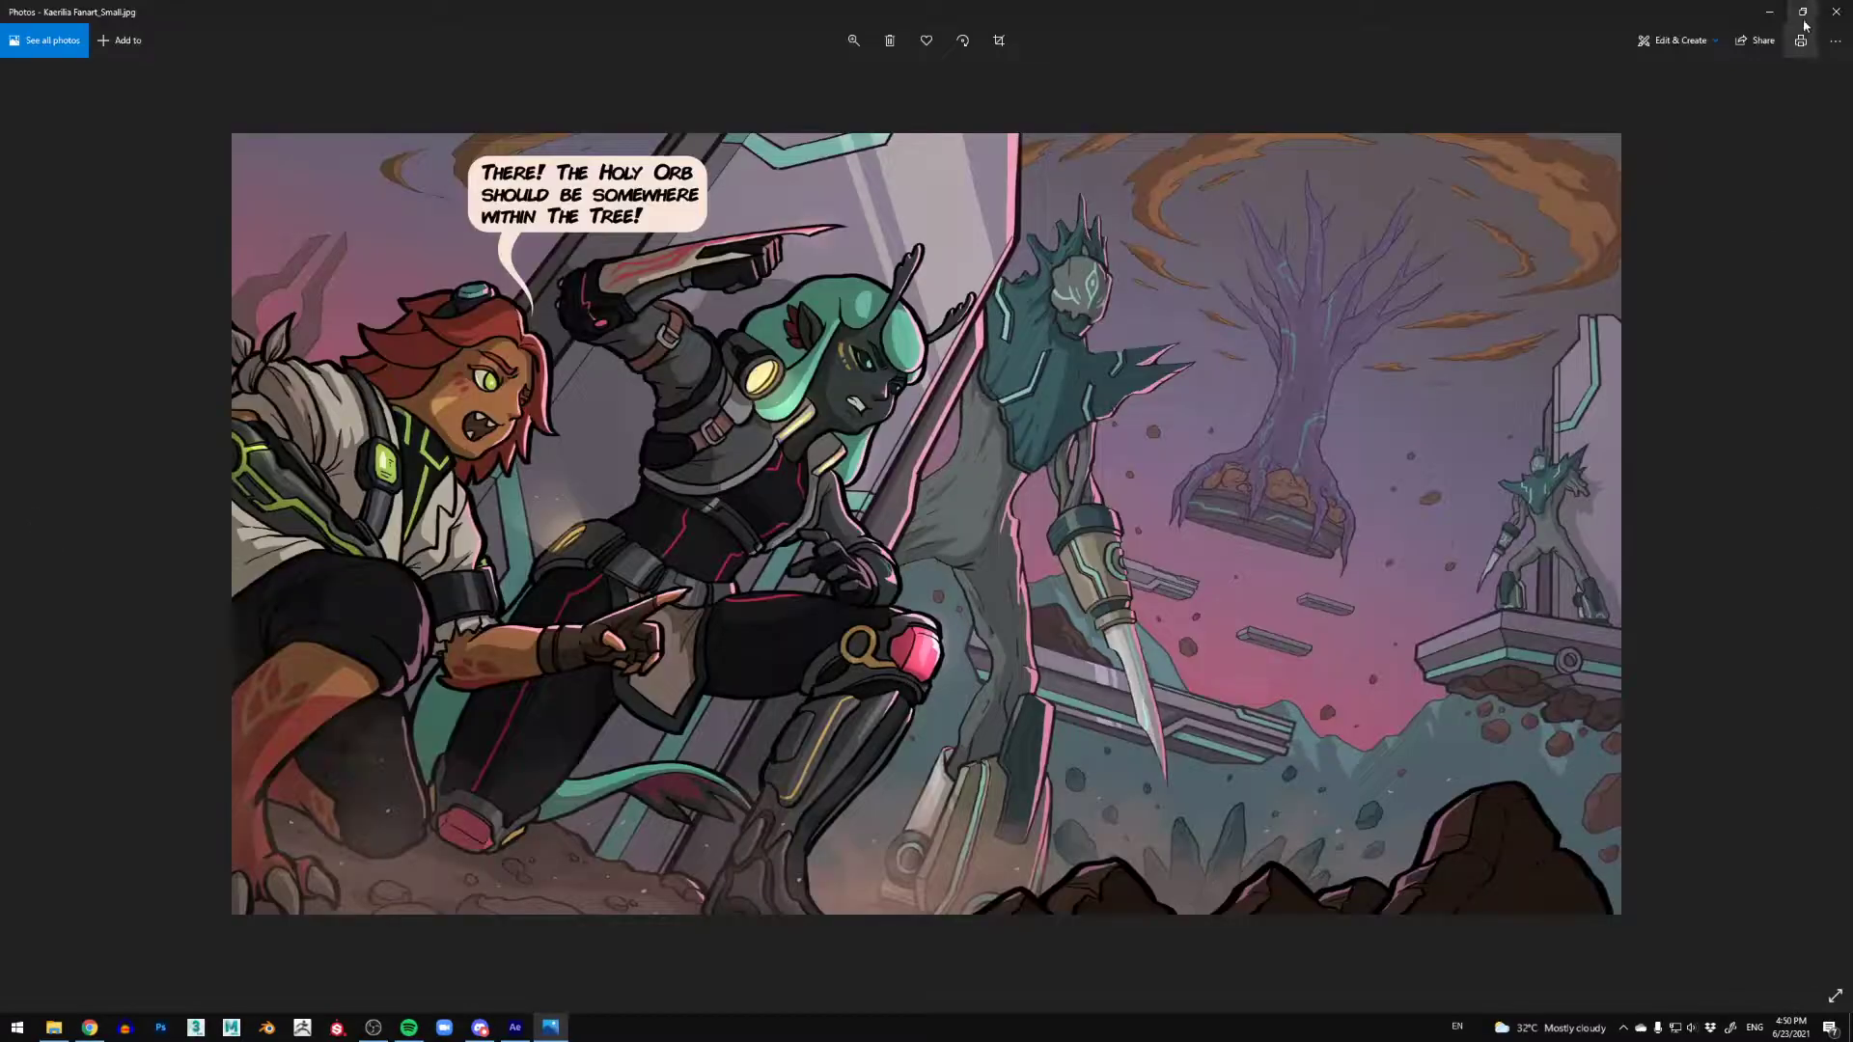
pyautogui.click(1786, 15)
pyautogui.click(1613, 283)
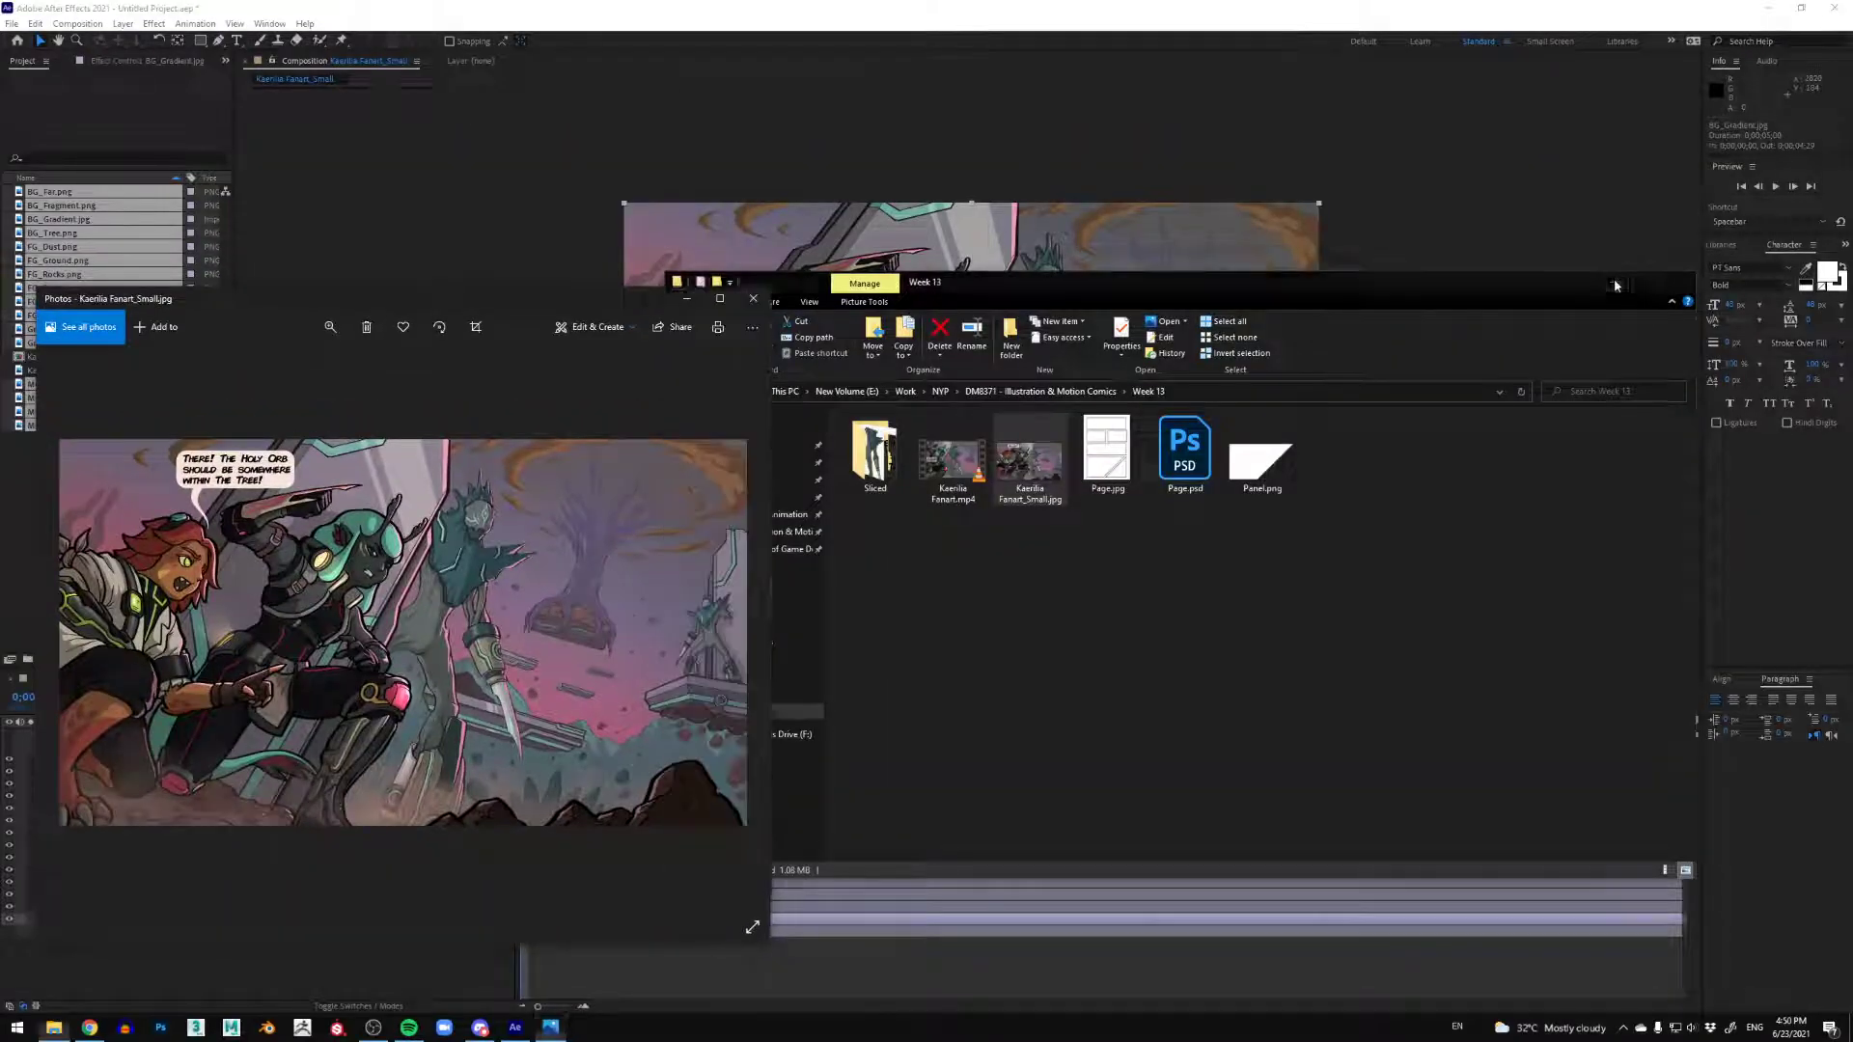
pyautogui.moveTo(411, 299); pyautogui.dragTo(1032, 189)
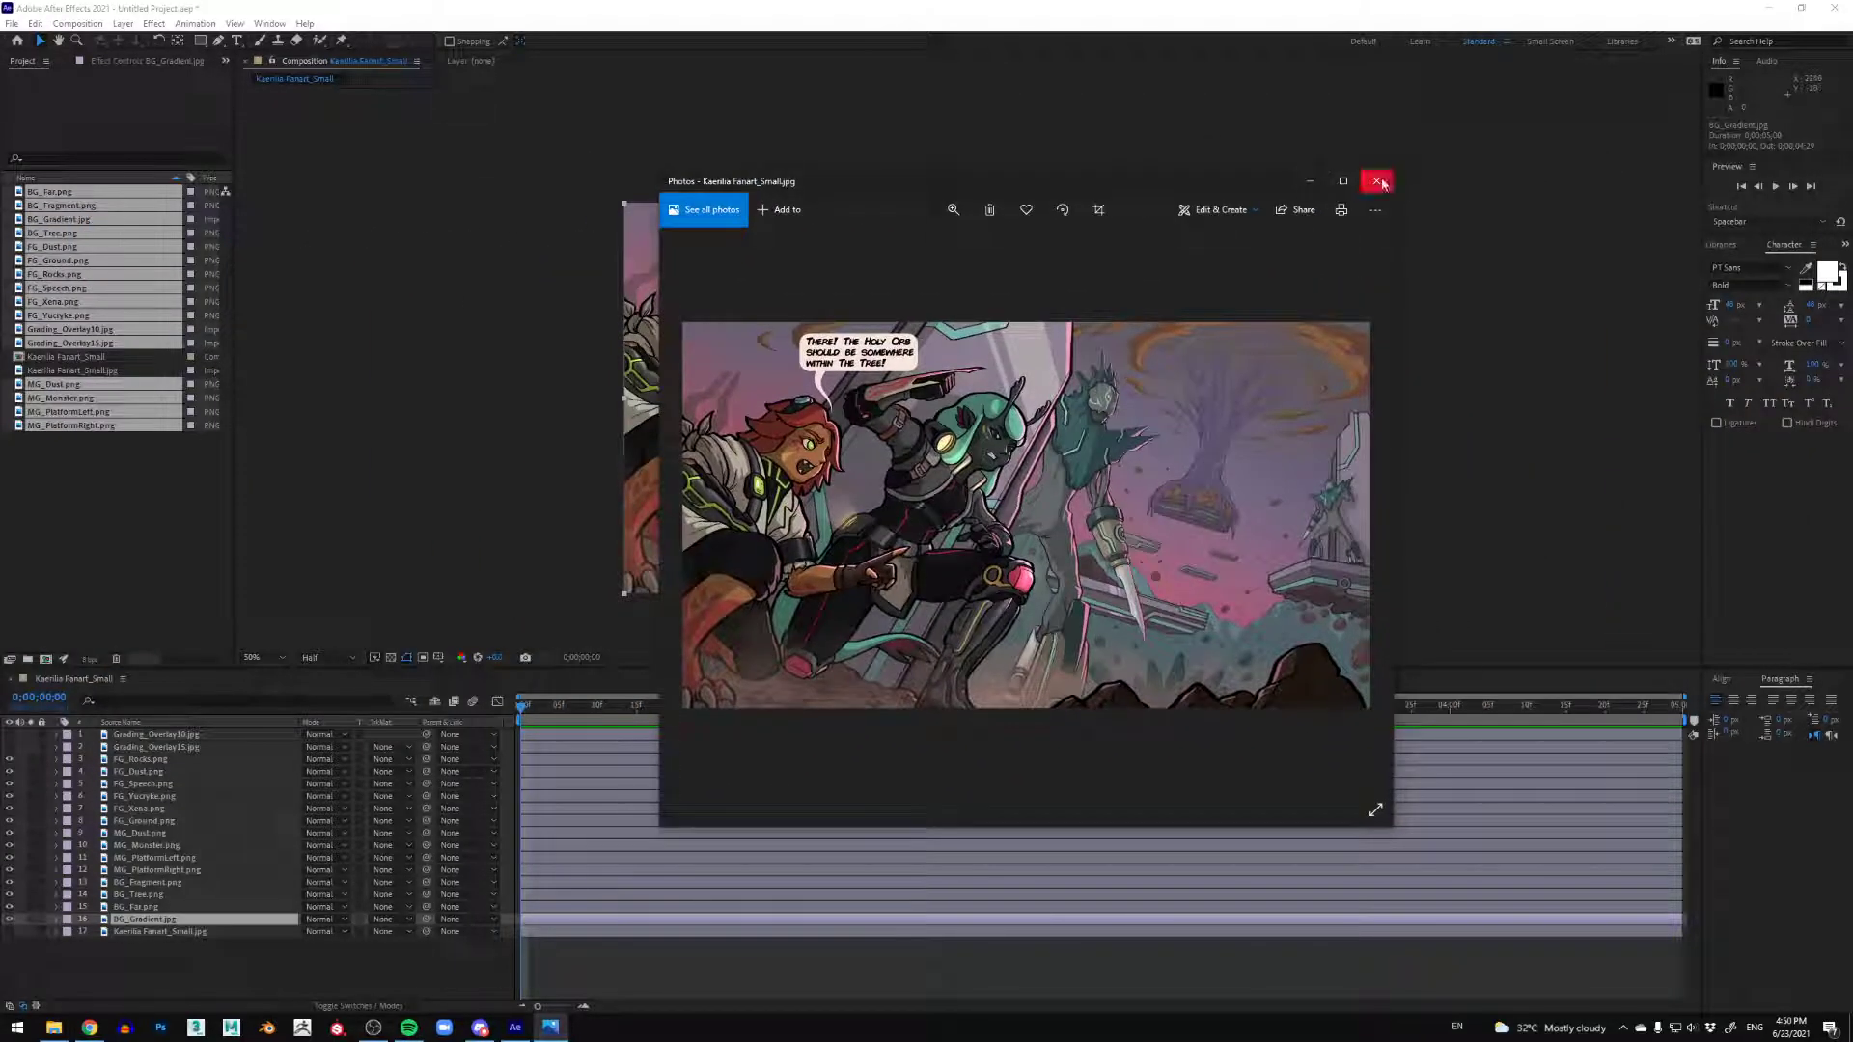
pyautogui.click(1379, 179)
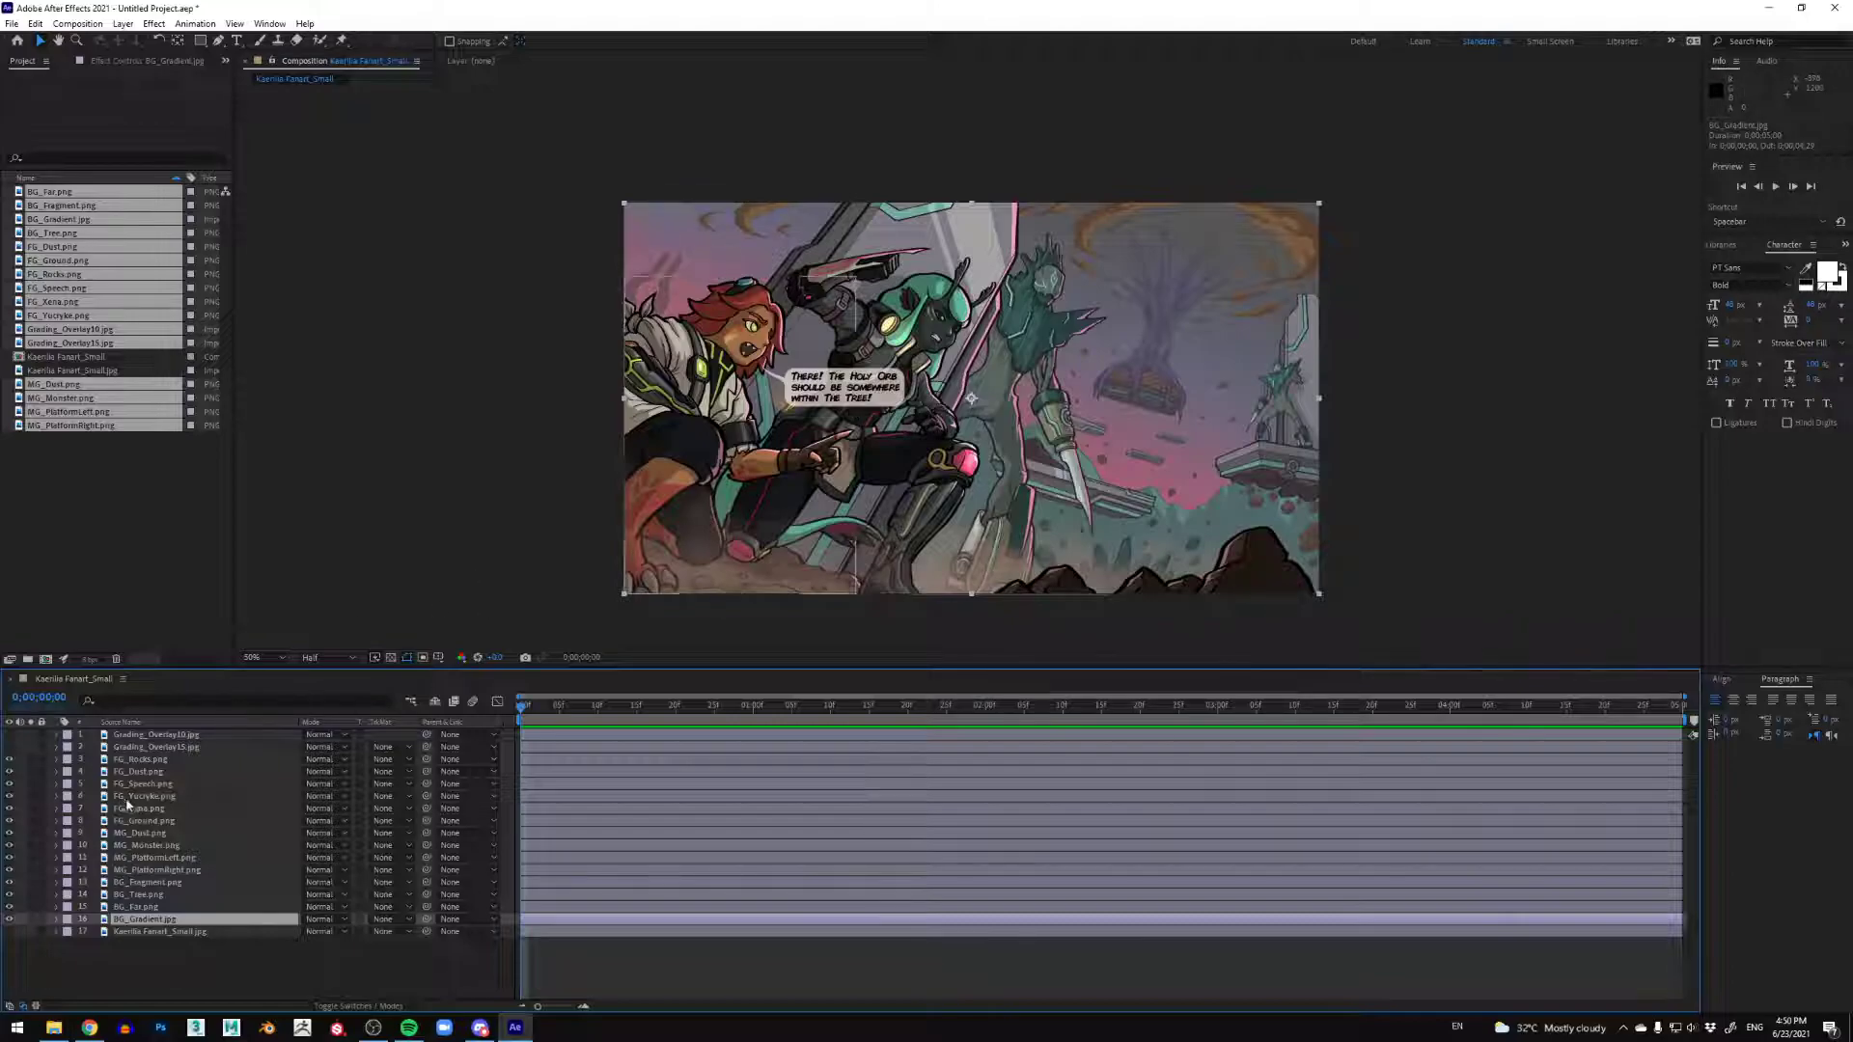
# Step: Select and show Grading_Overlay15.jpg, and briefly preview Grading_Overlay10.jpg before hiding it again
pyautogui.click(207, 749)
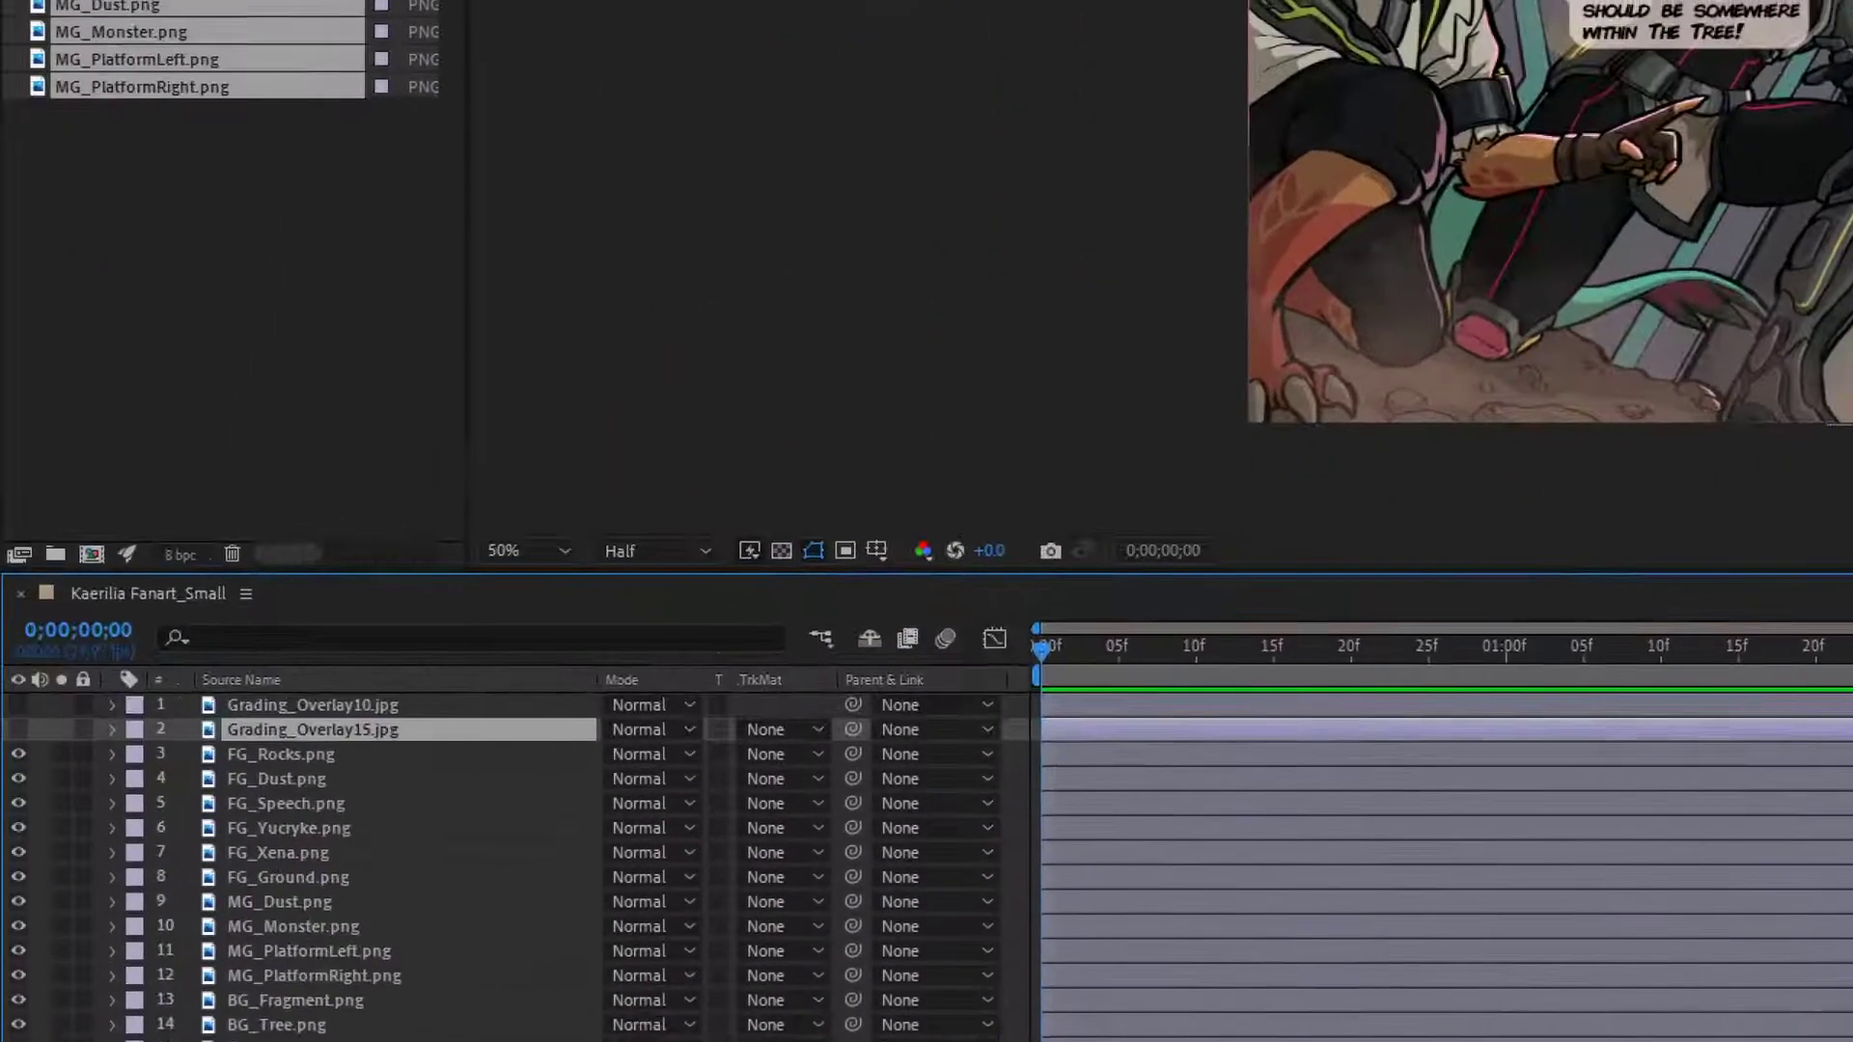
pyautogui.moveTo(508, 651)
pyautogui.mouseDown()
pyautogui.moveTo(294, 651)
pyautogui.moveTo(281, 805)
pyautogui.moveTo(483, 649)
pyautogui.mouseUp()
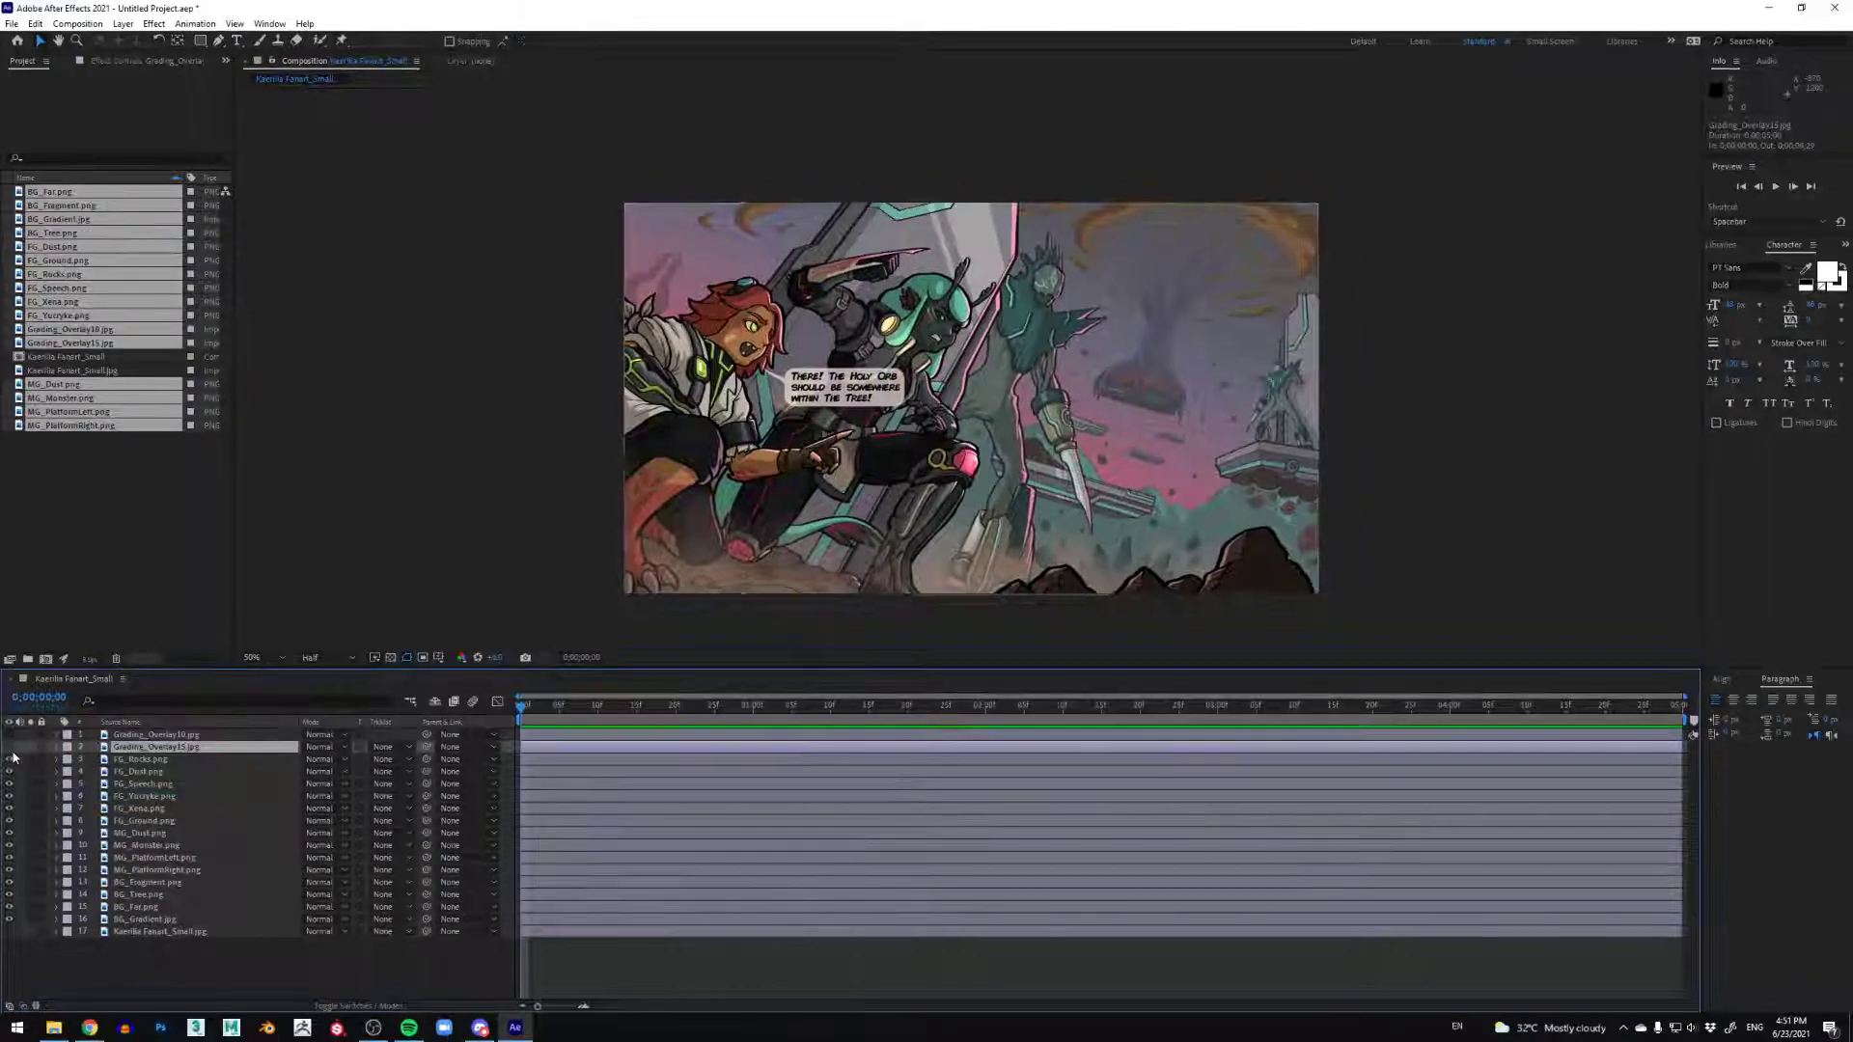
pyautogui.click(18, 711)
pyautogui.click(8, 734)
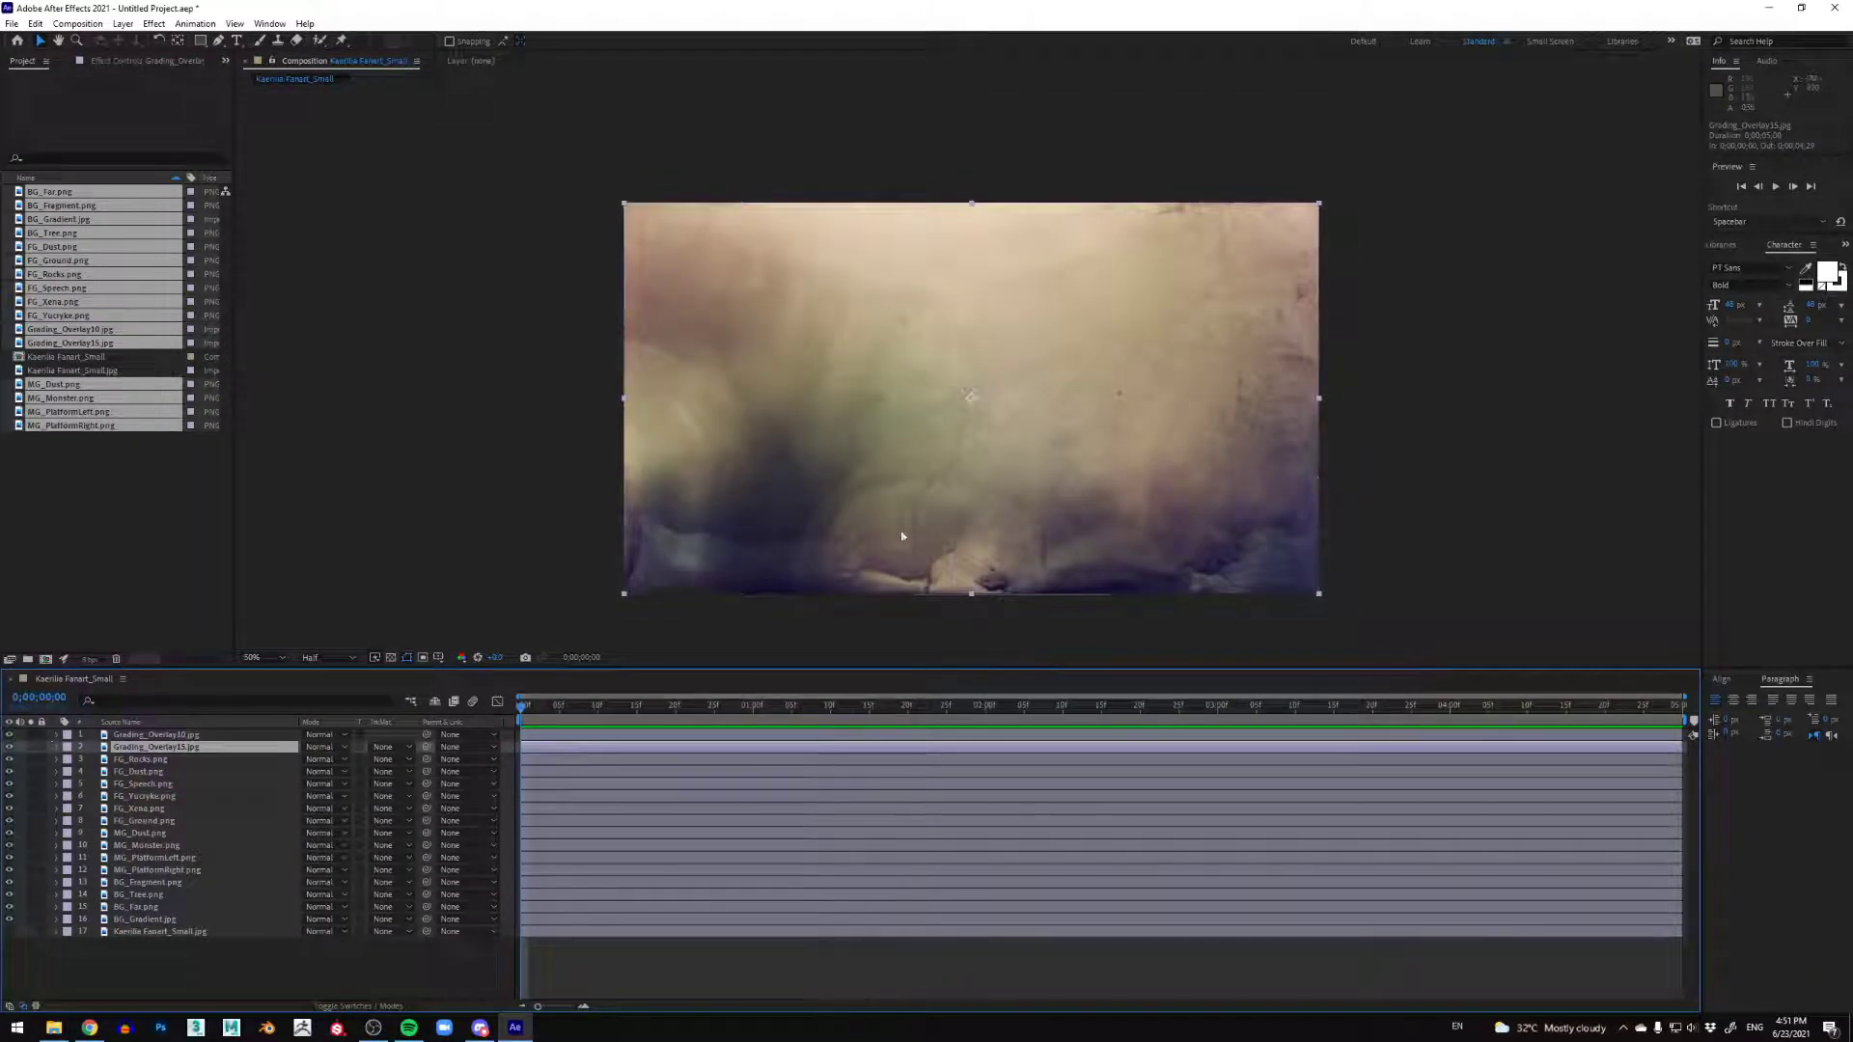
pyautogui.click(9, 734)
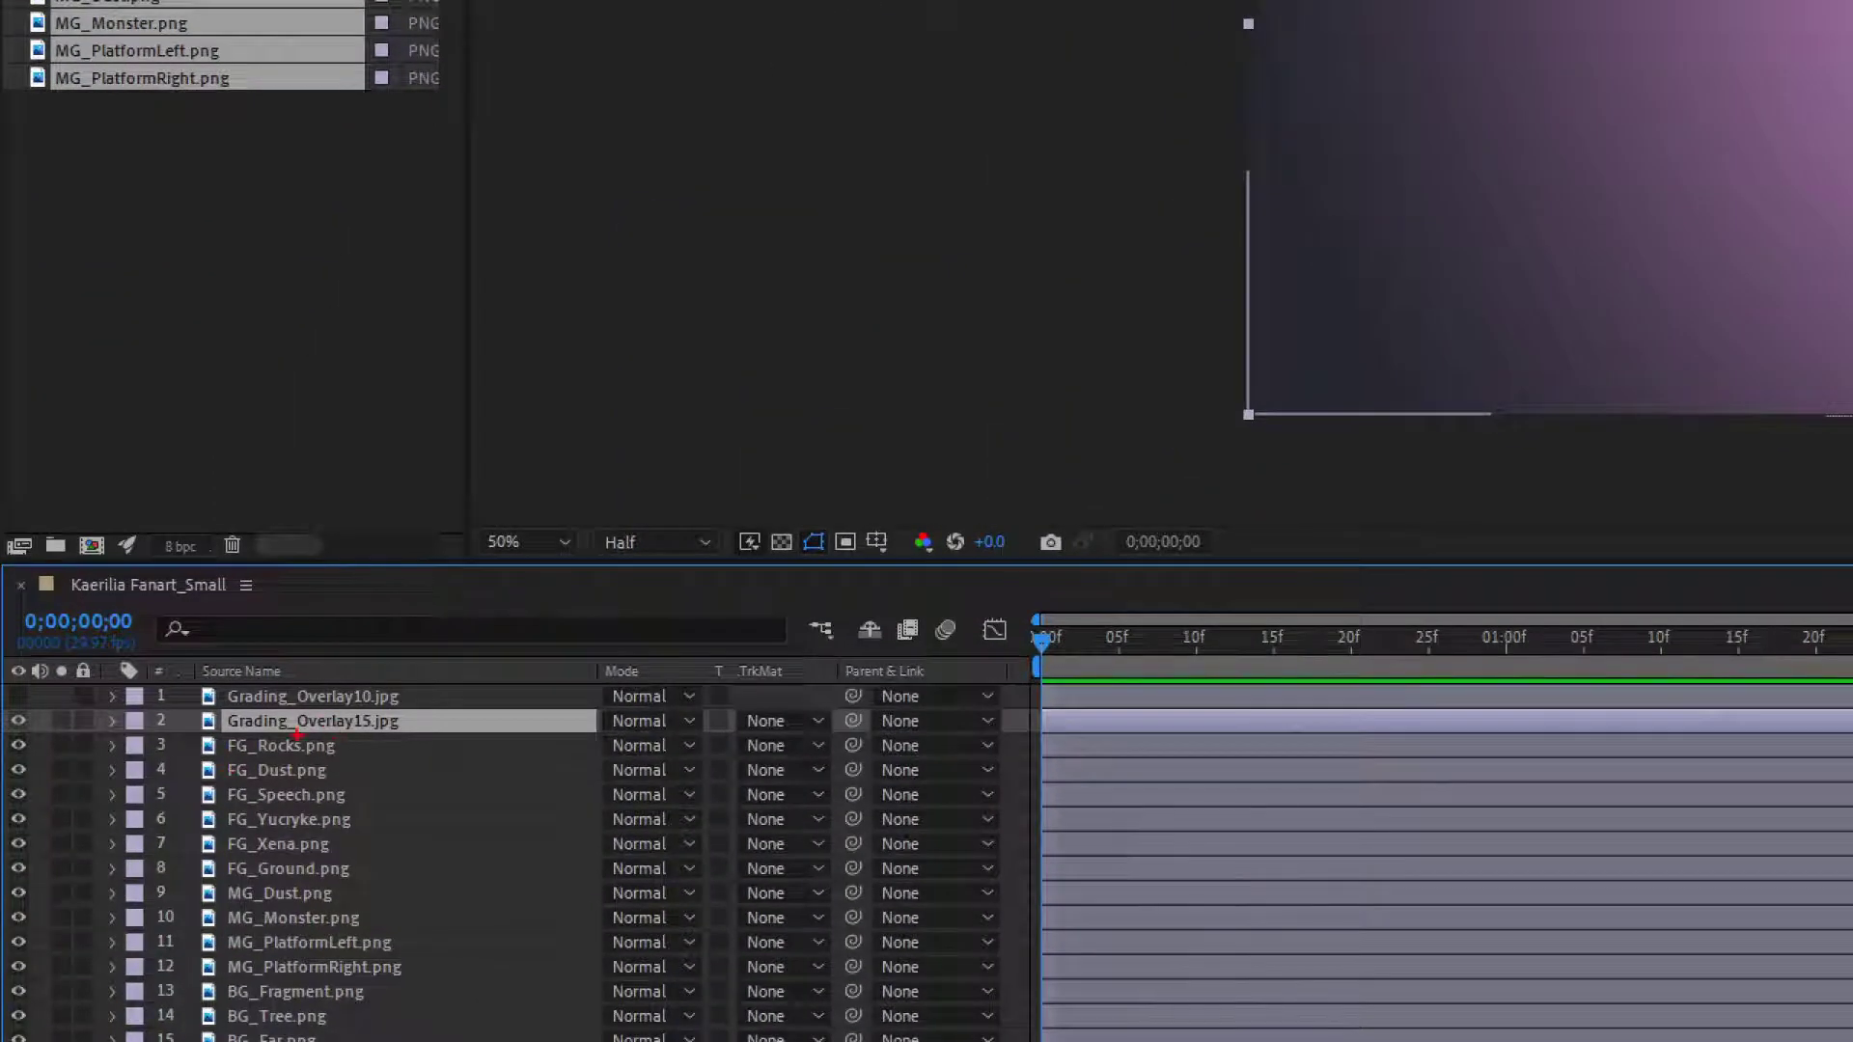
pyautogui.moveTo(296, 733); pyautogui.dragTo(409, 744)
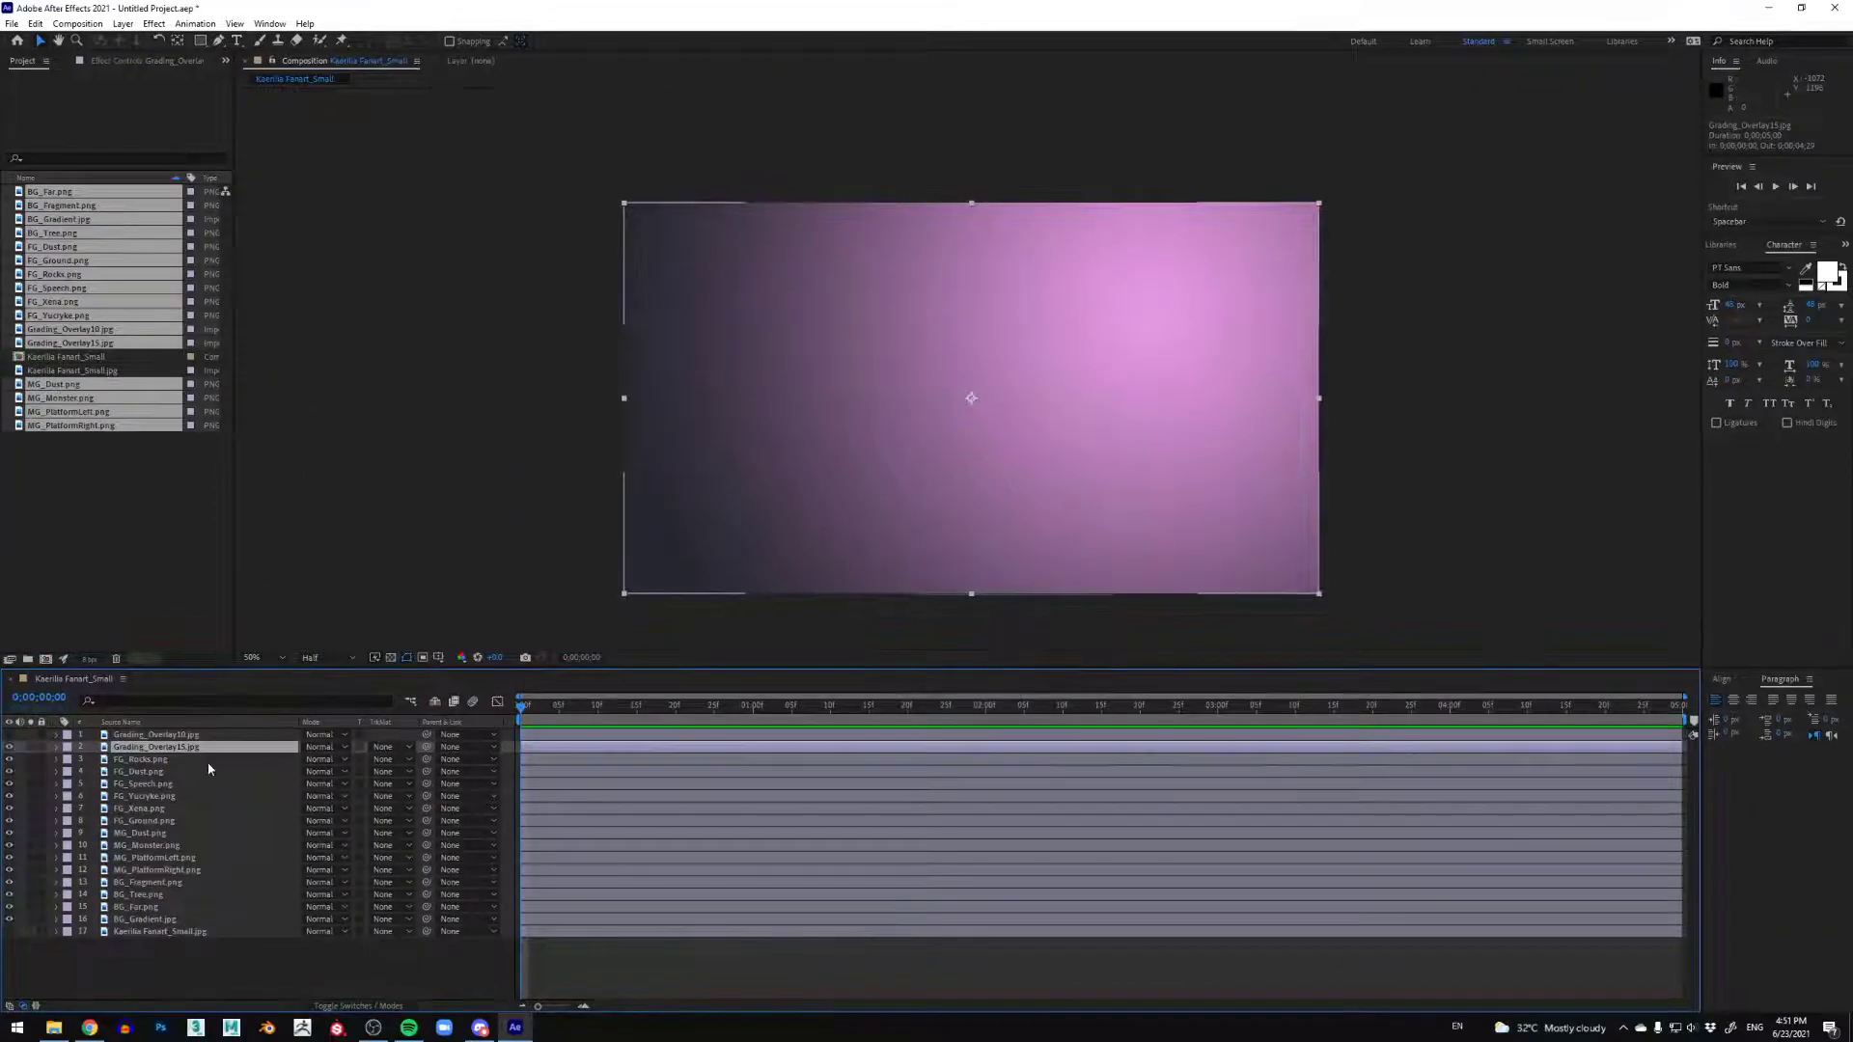
pyautogui.click(340, 744)
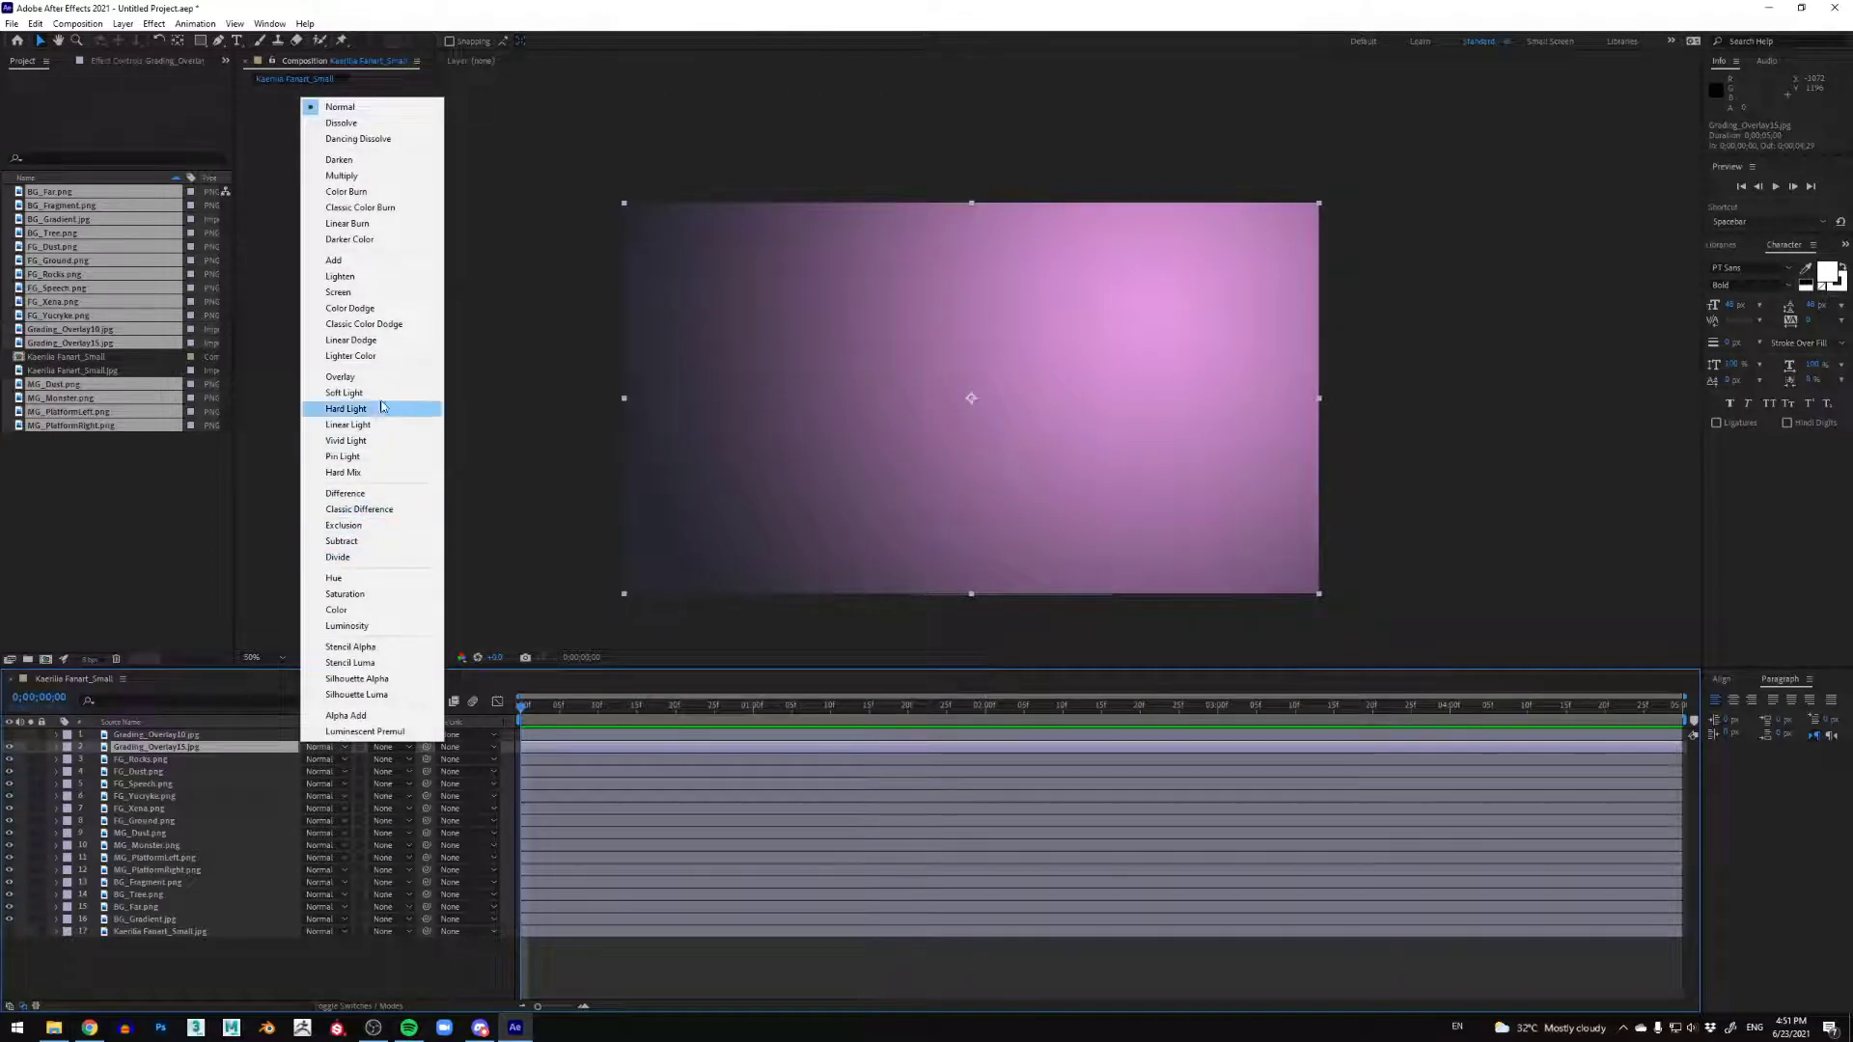
pyautogui.click(244, 702)
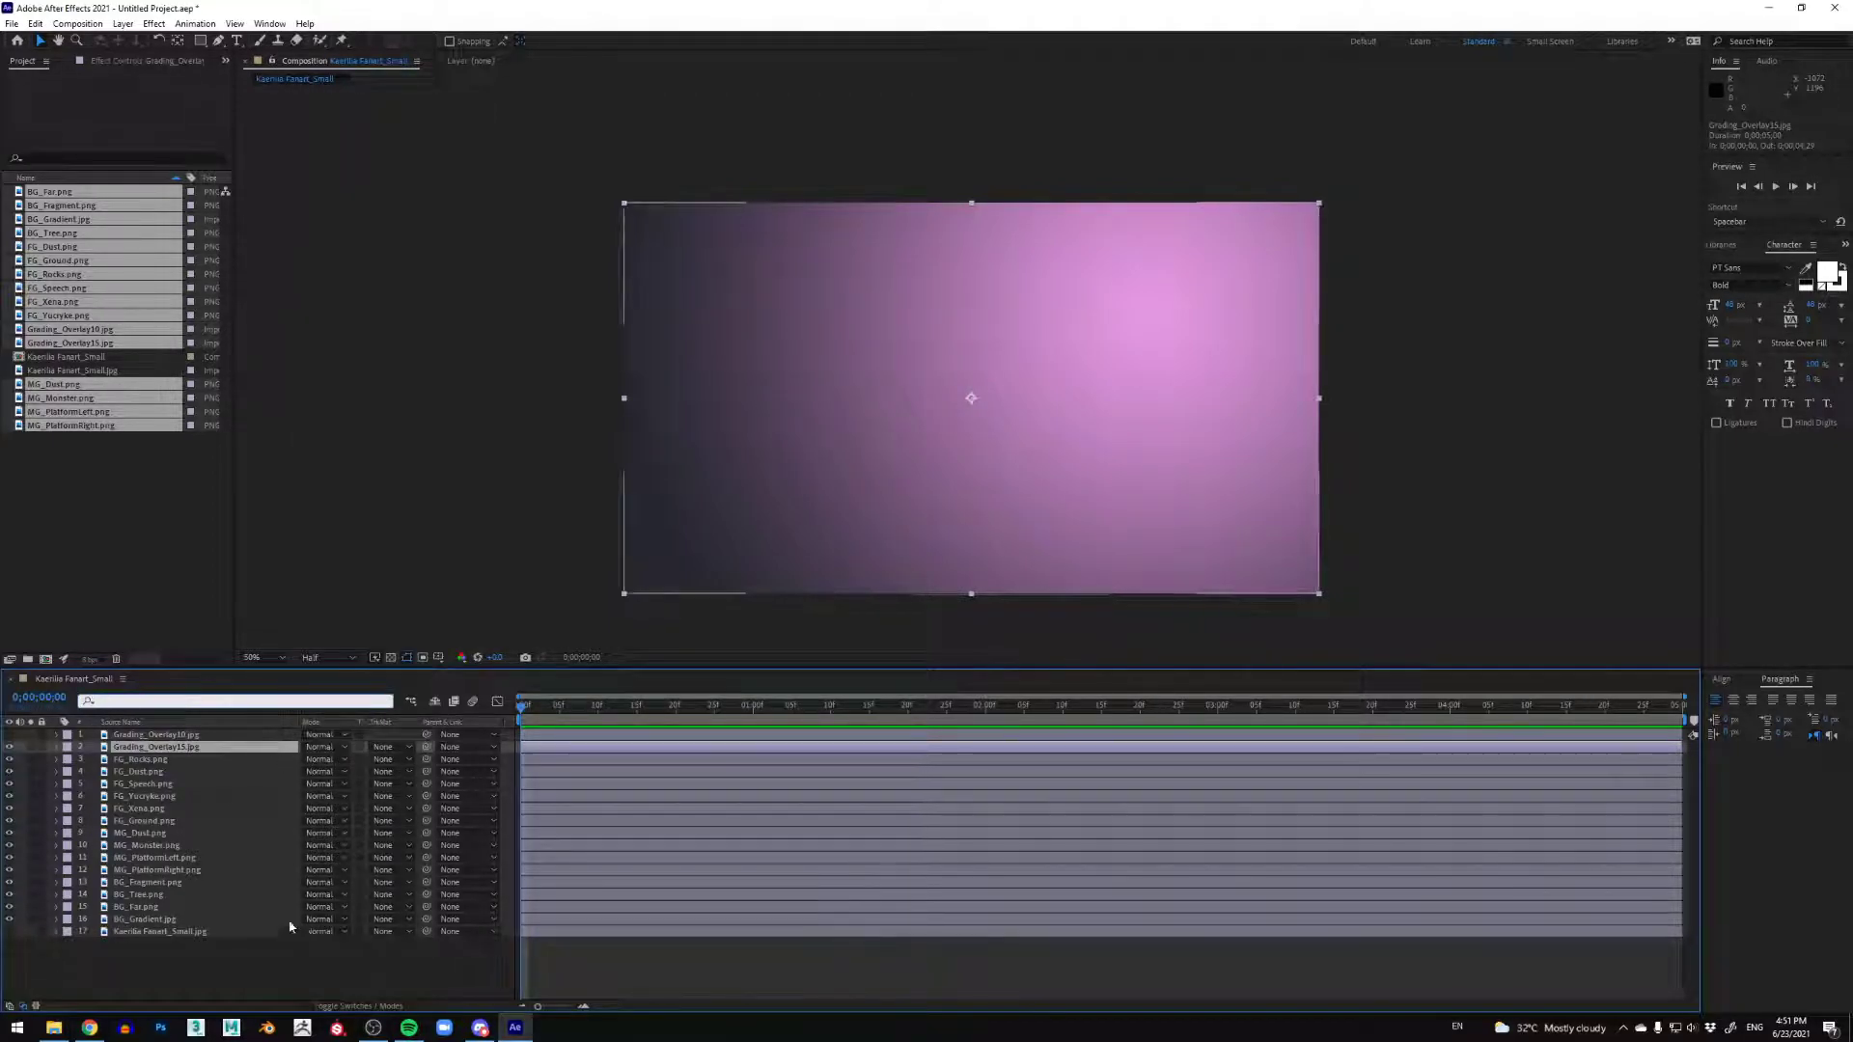
pyautogui.click(305, 983)
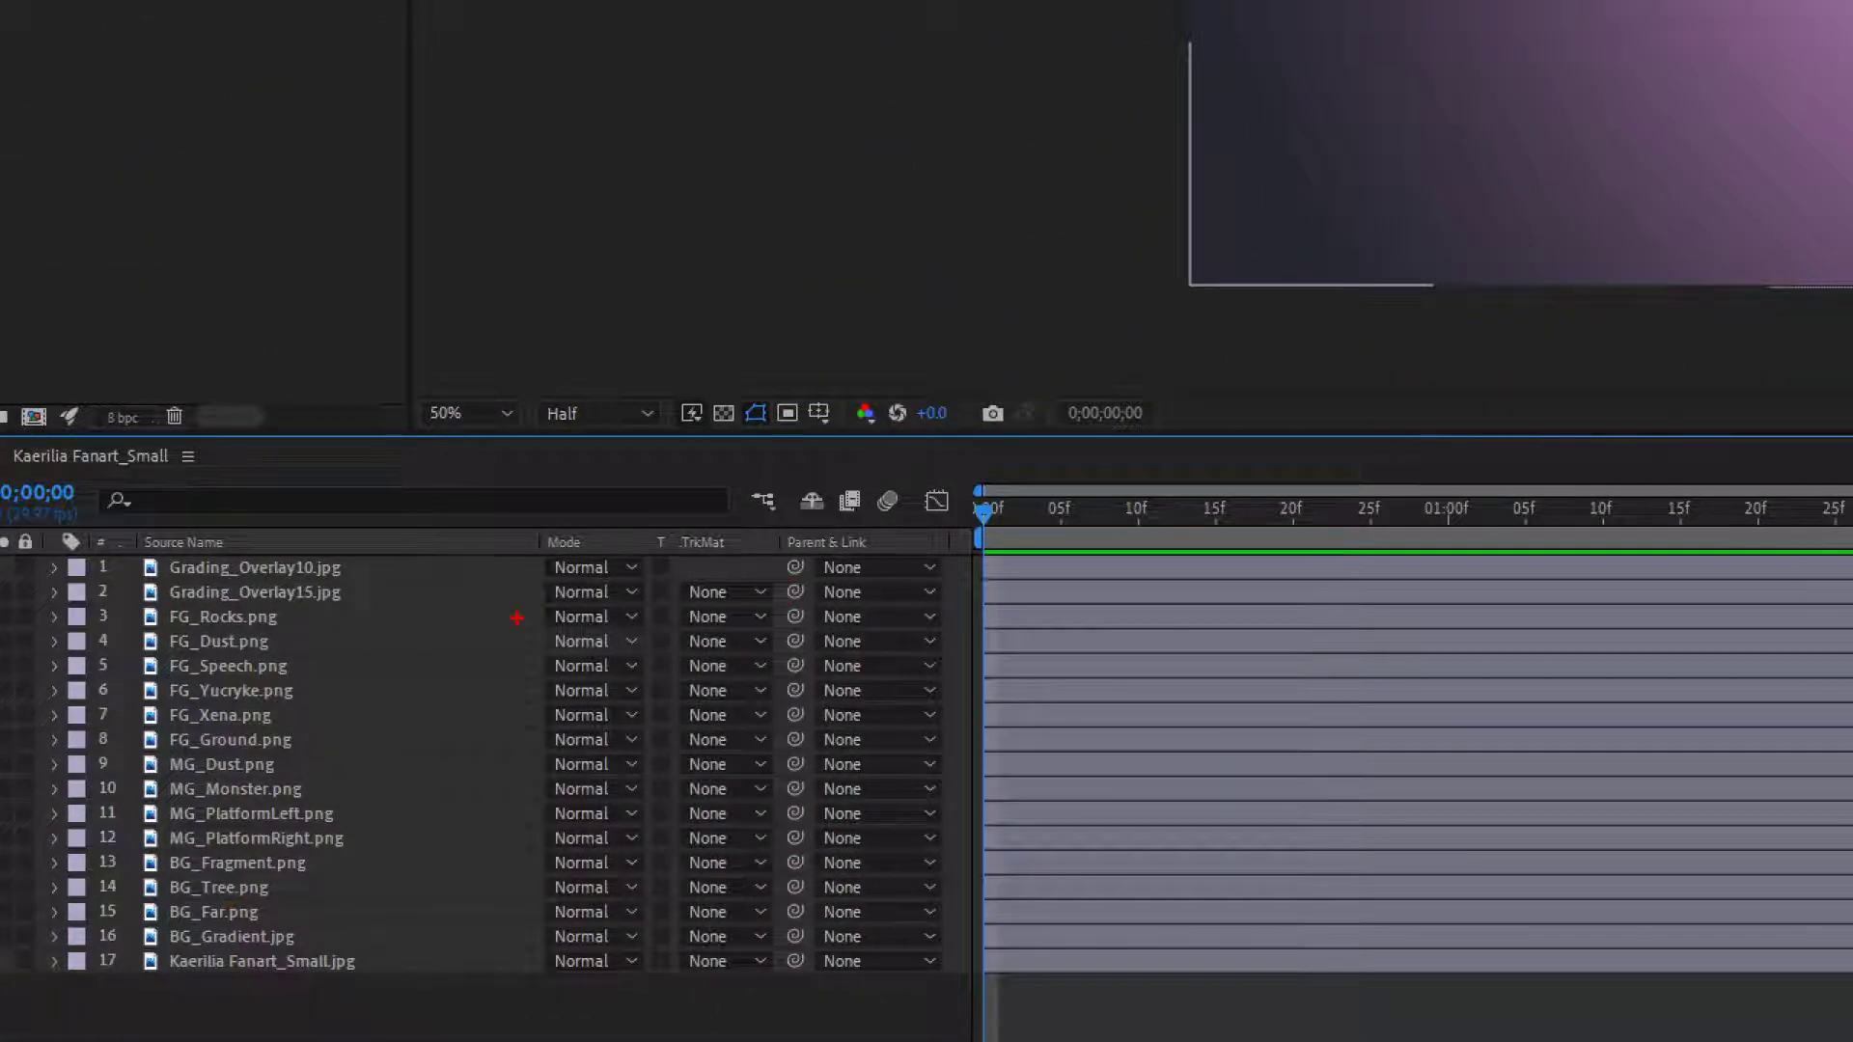
# Step: Switch the timeline from the blending mode columns to the layer switches and back again
pyautogui.moveTo(540, 605); pyautogui.dragTo(946, 599)
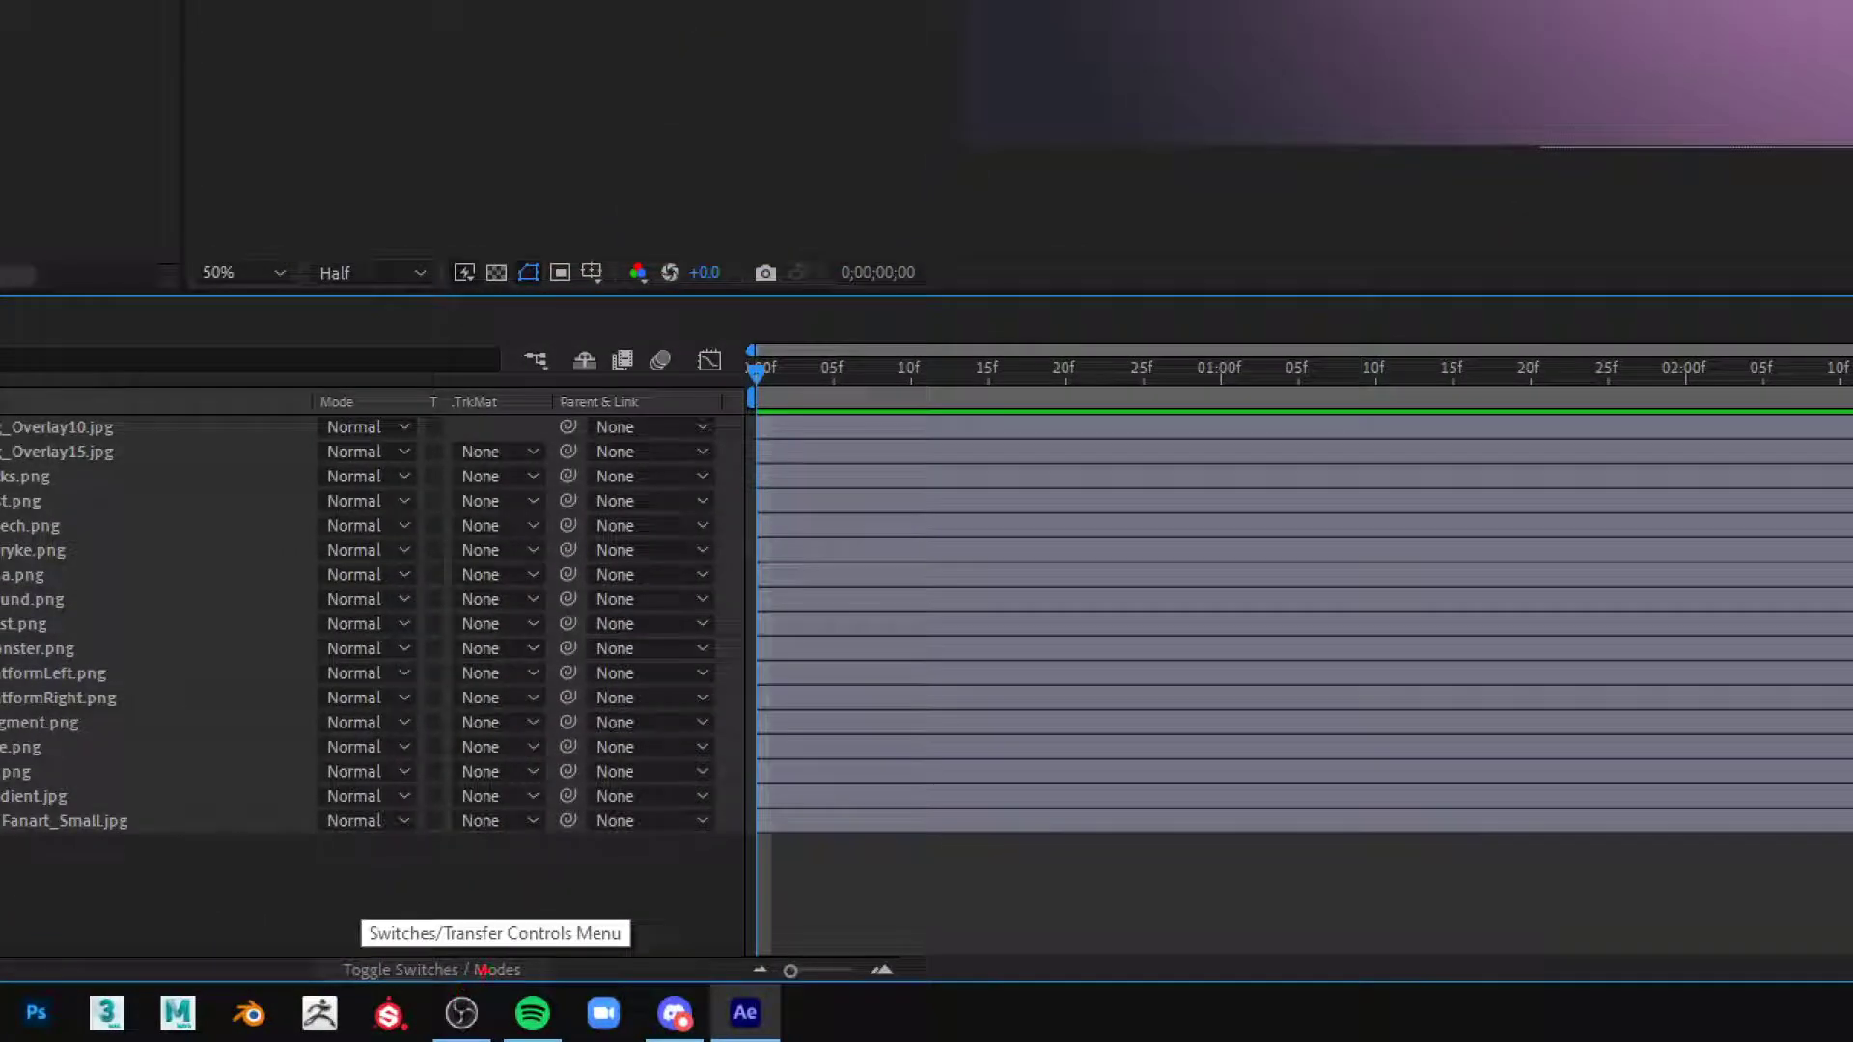
pyautogui.moveTo(411, 992)
pyautogui.mouseDown()
pyautogui.moveTo(307, 985)
pyautogui.moveTo(553, 981)
pyautogui.moveTo(541, 938)
pyautogui.mouseUp()
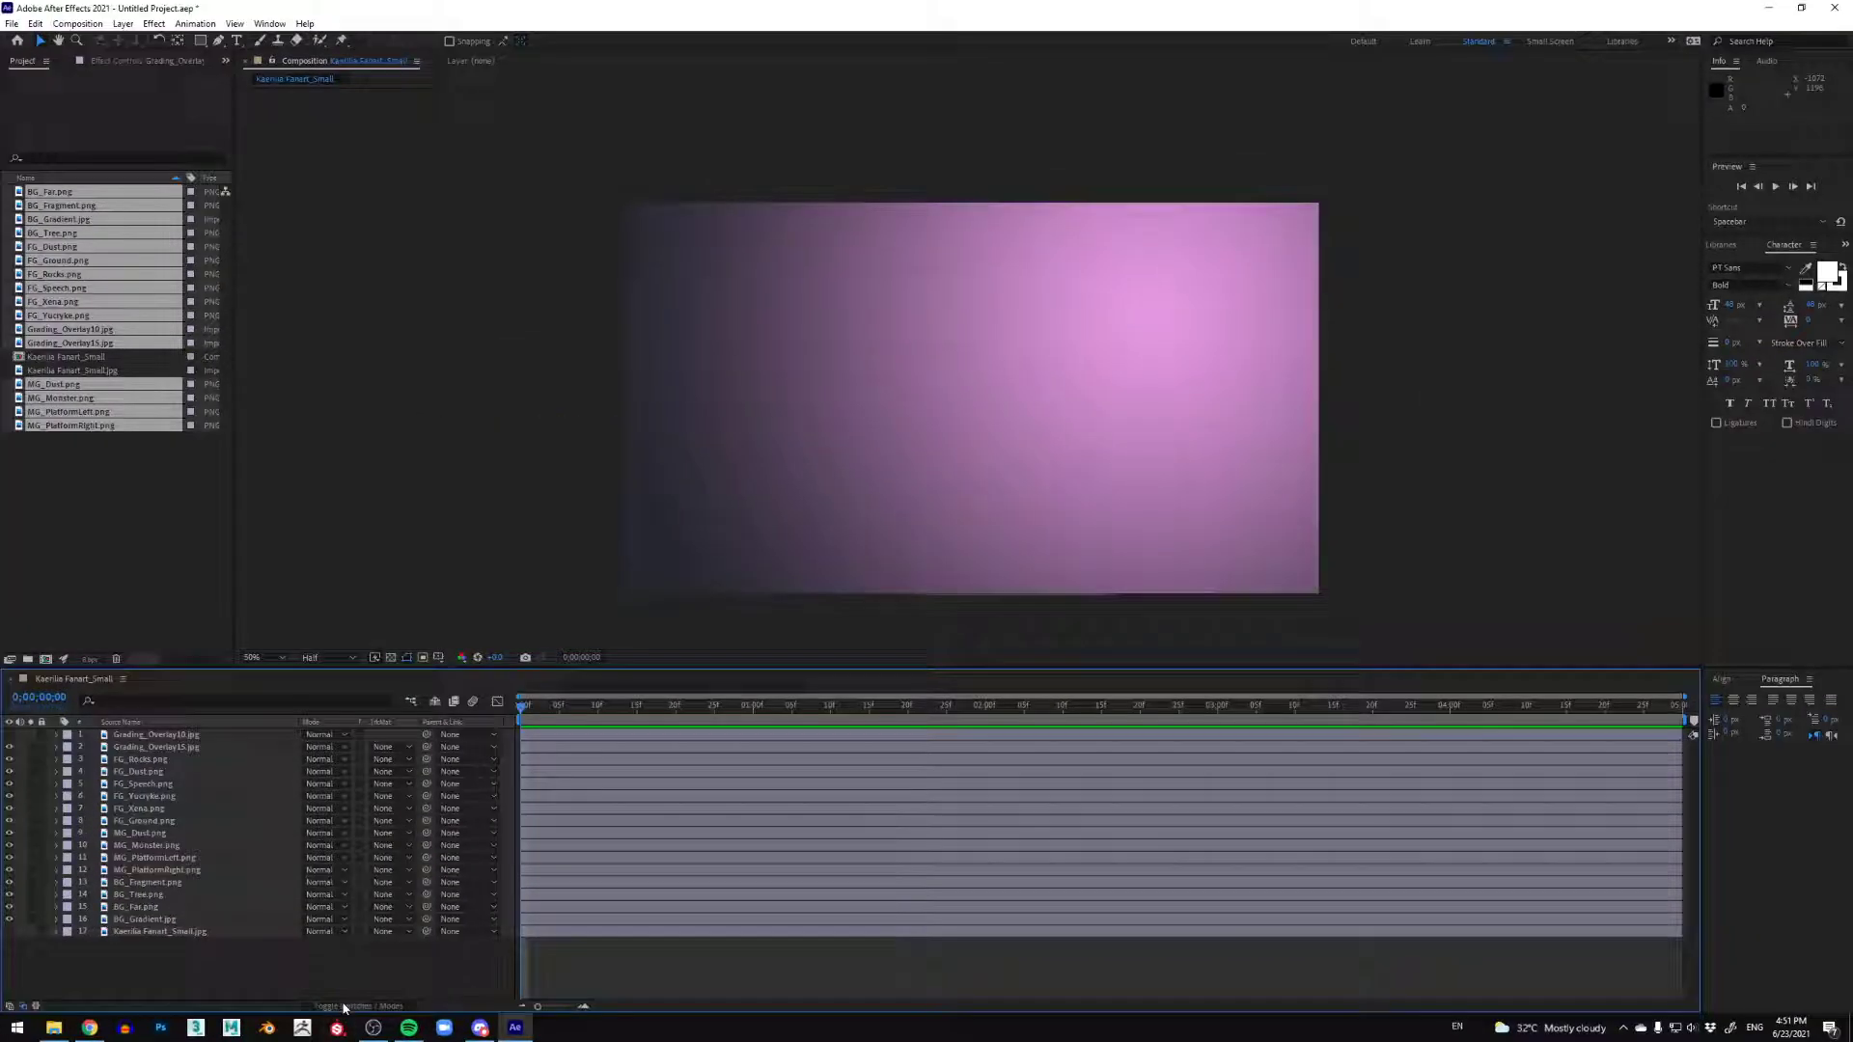
pyautogui.click(432, 970)
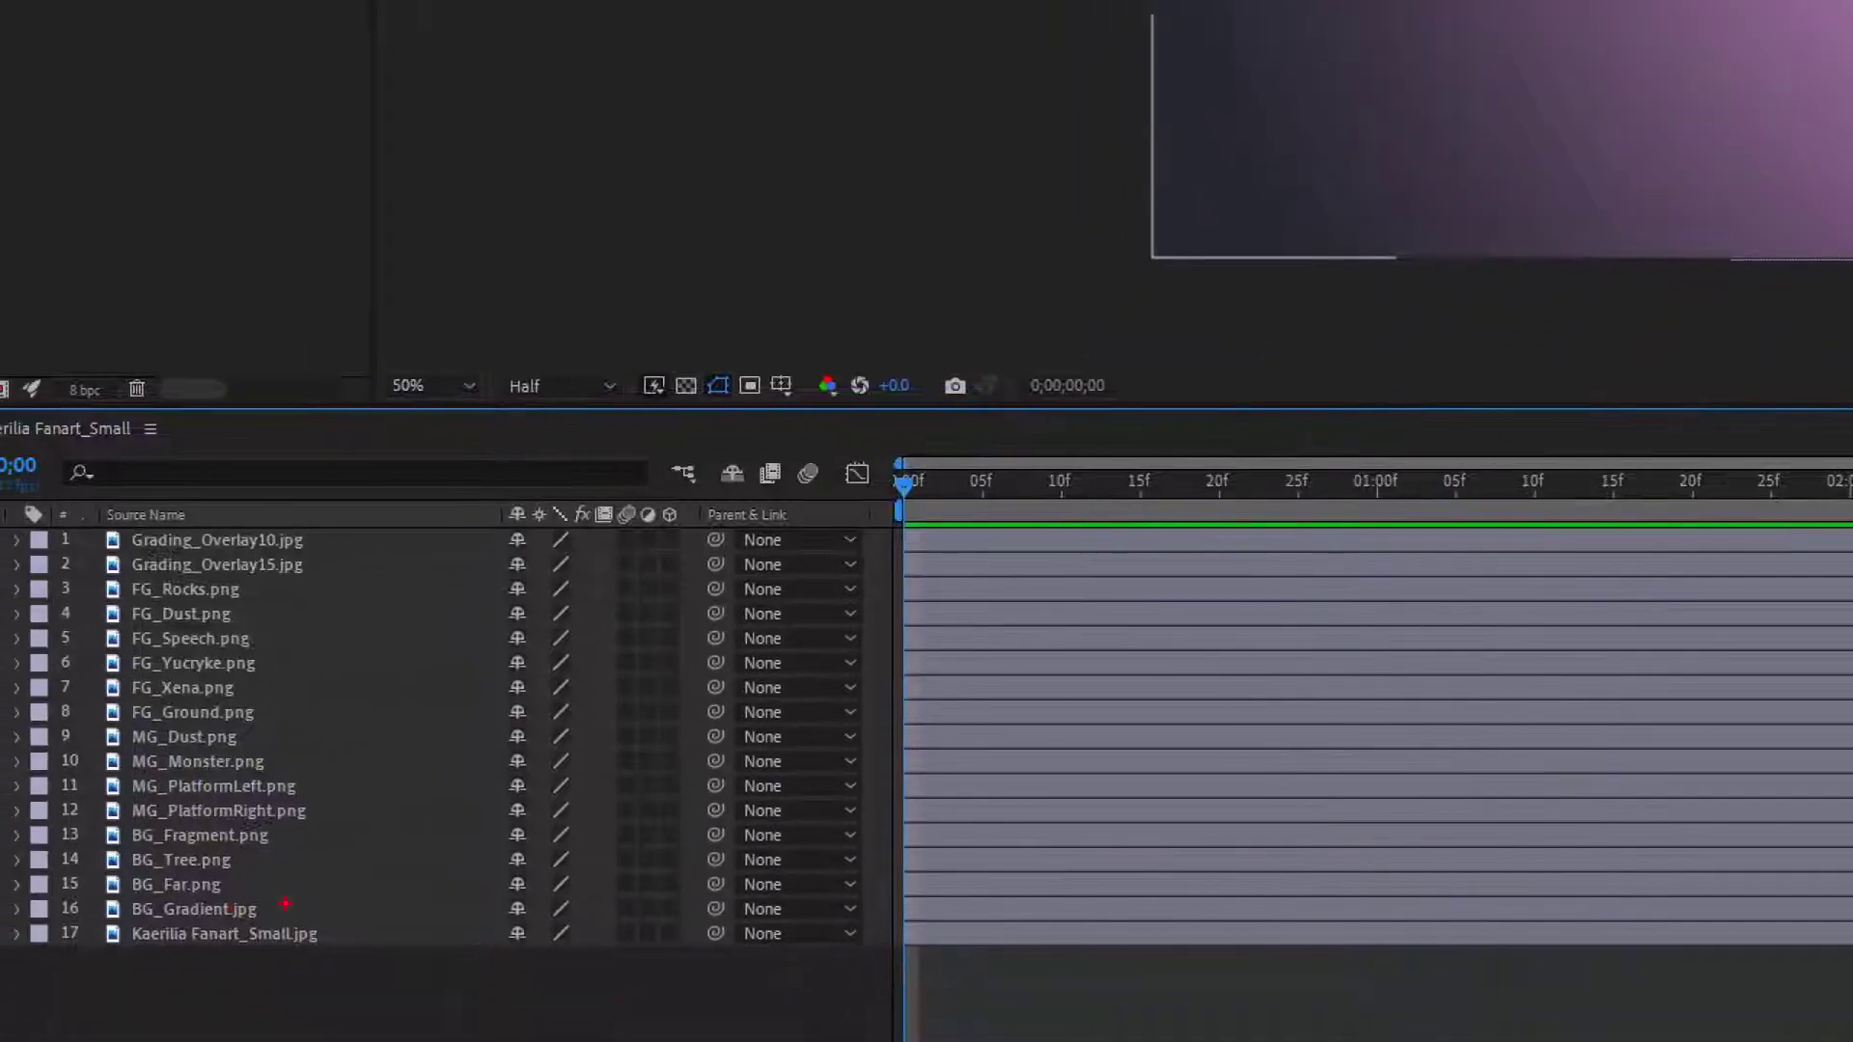
pyautogui.moveTo(808, 481)
pyautogui.mouseDown()
pyautogui.moveTo(640, 481)
pyautogui.moveTo(555, 960)
pyautogui.moveTo(960, 333)
pyautogui.mouseUp()
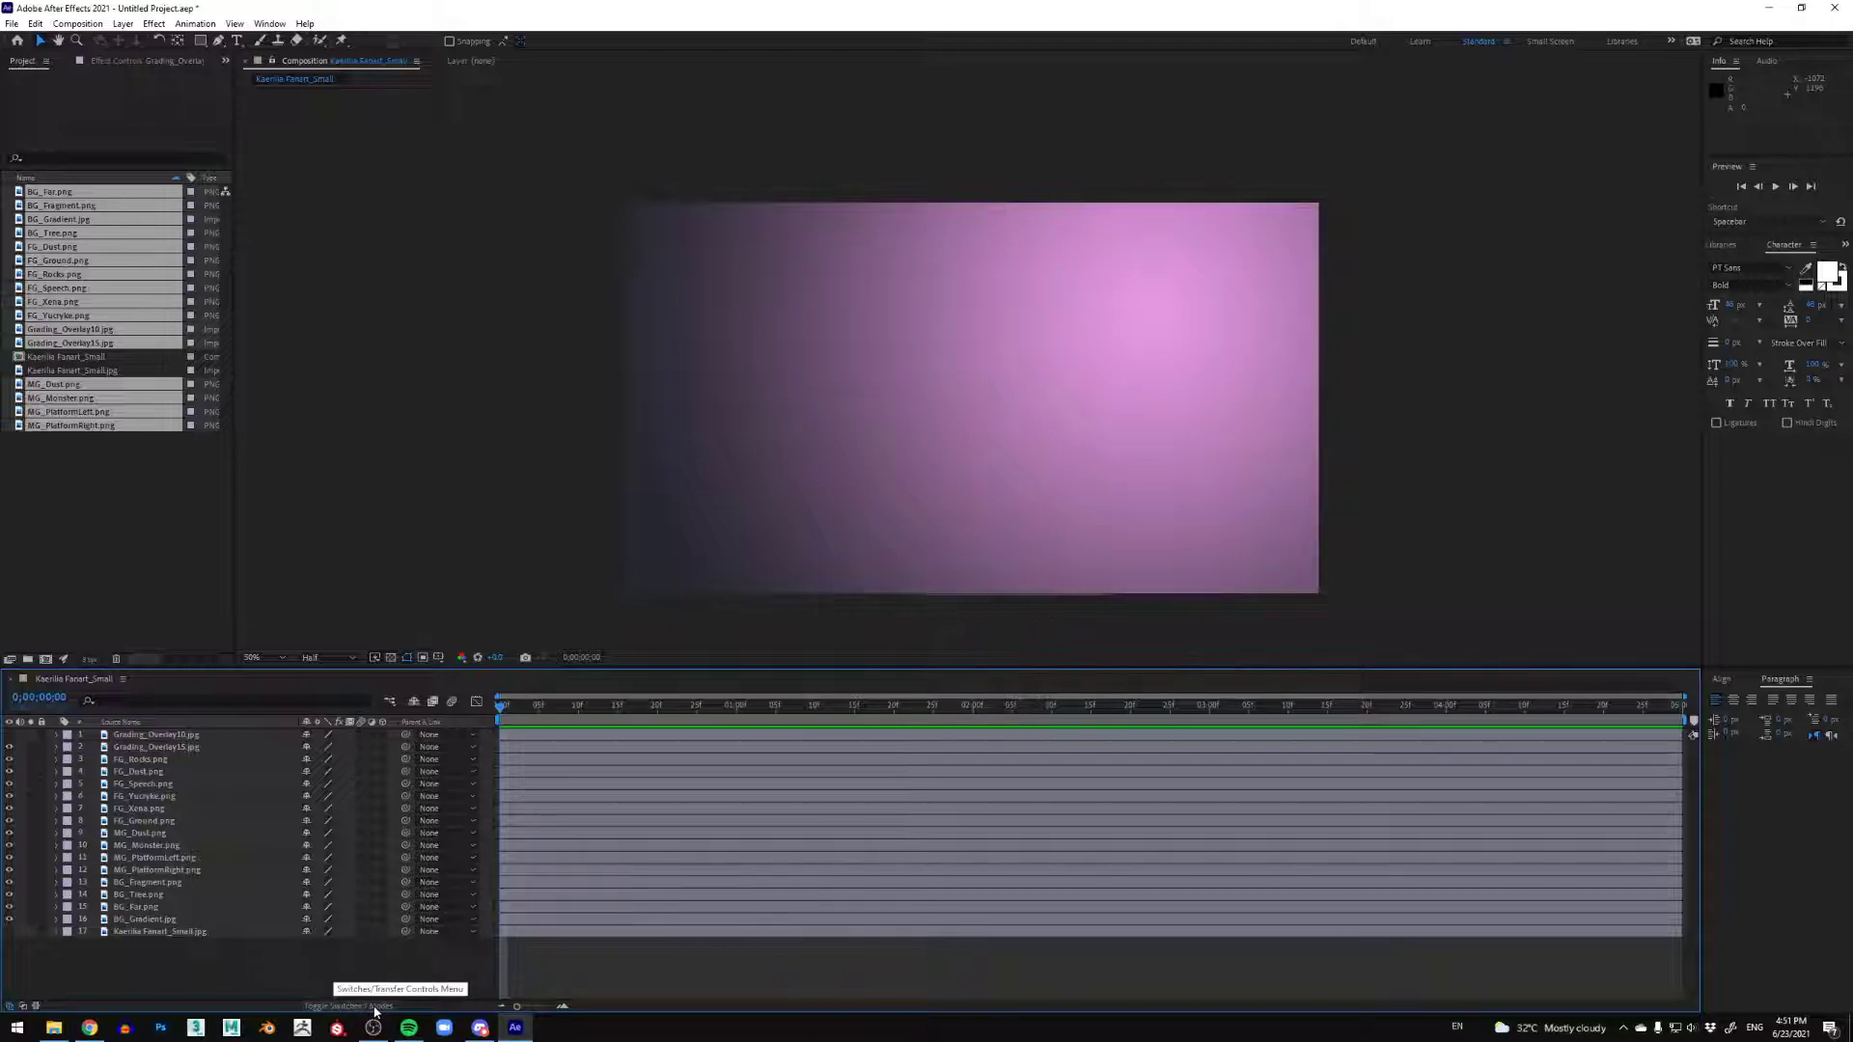
pyautogui.click(348, 1006)
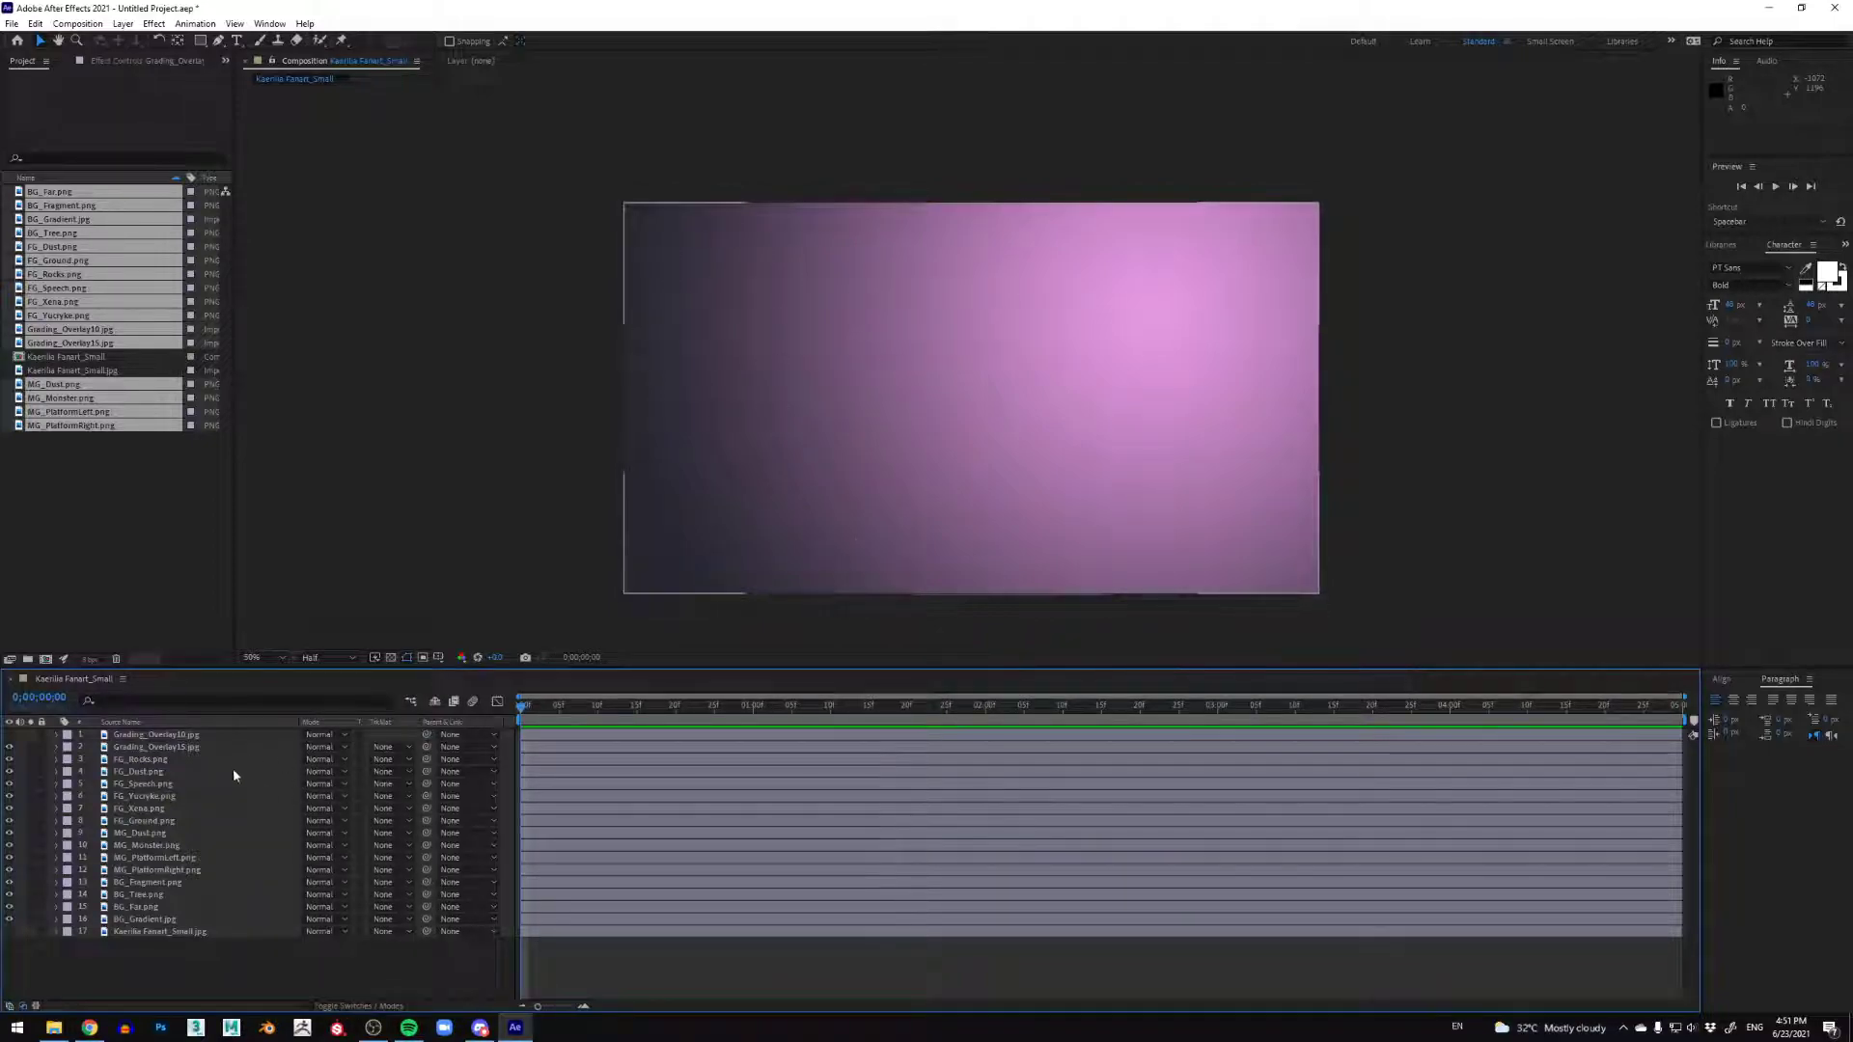
# Step: Set the blending mode of Grading_Overlay15.jpg to Overlay
pyautogui.click(345, 744)
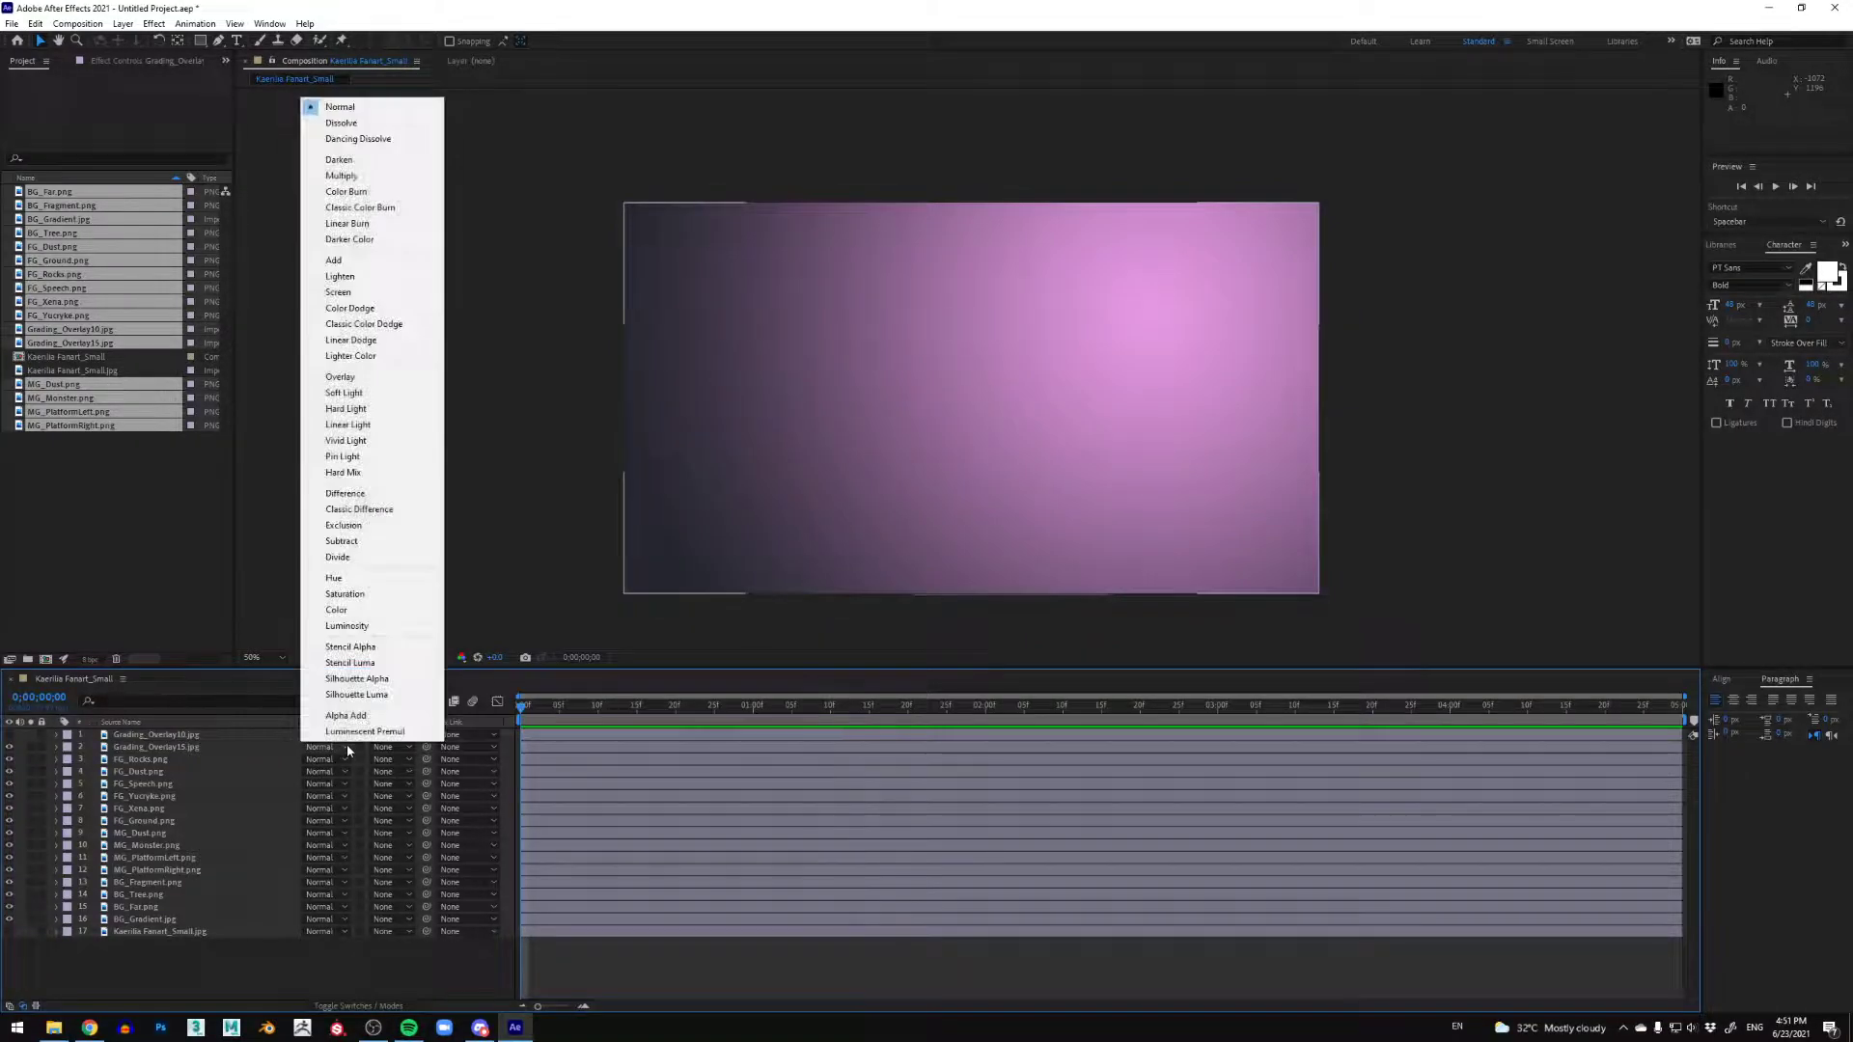
pyautogui.click(339, 376)
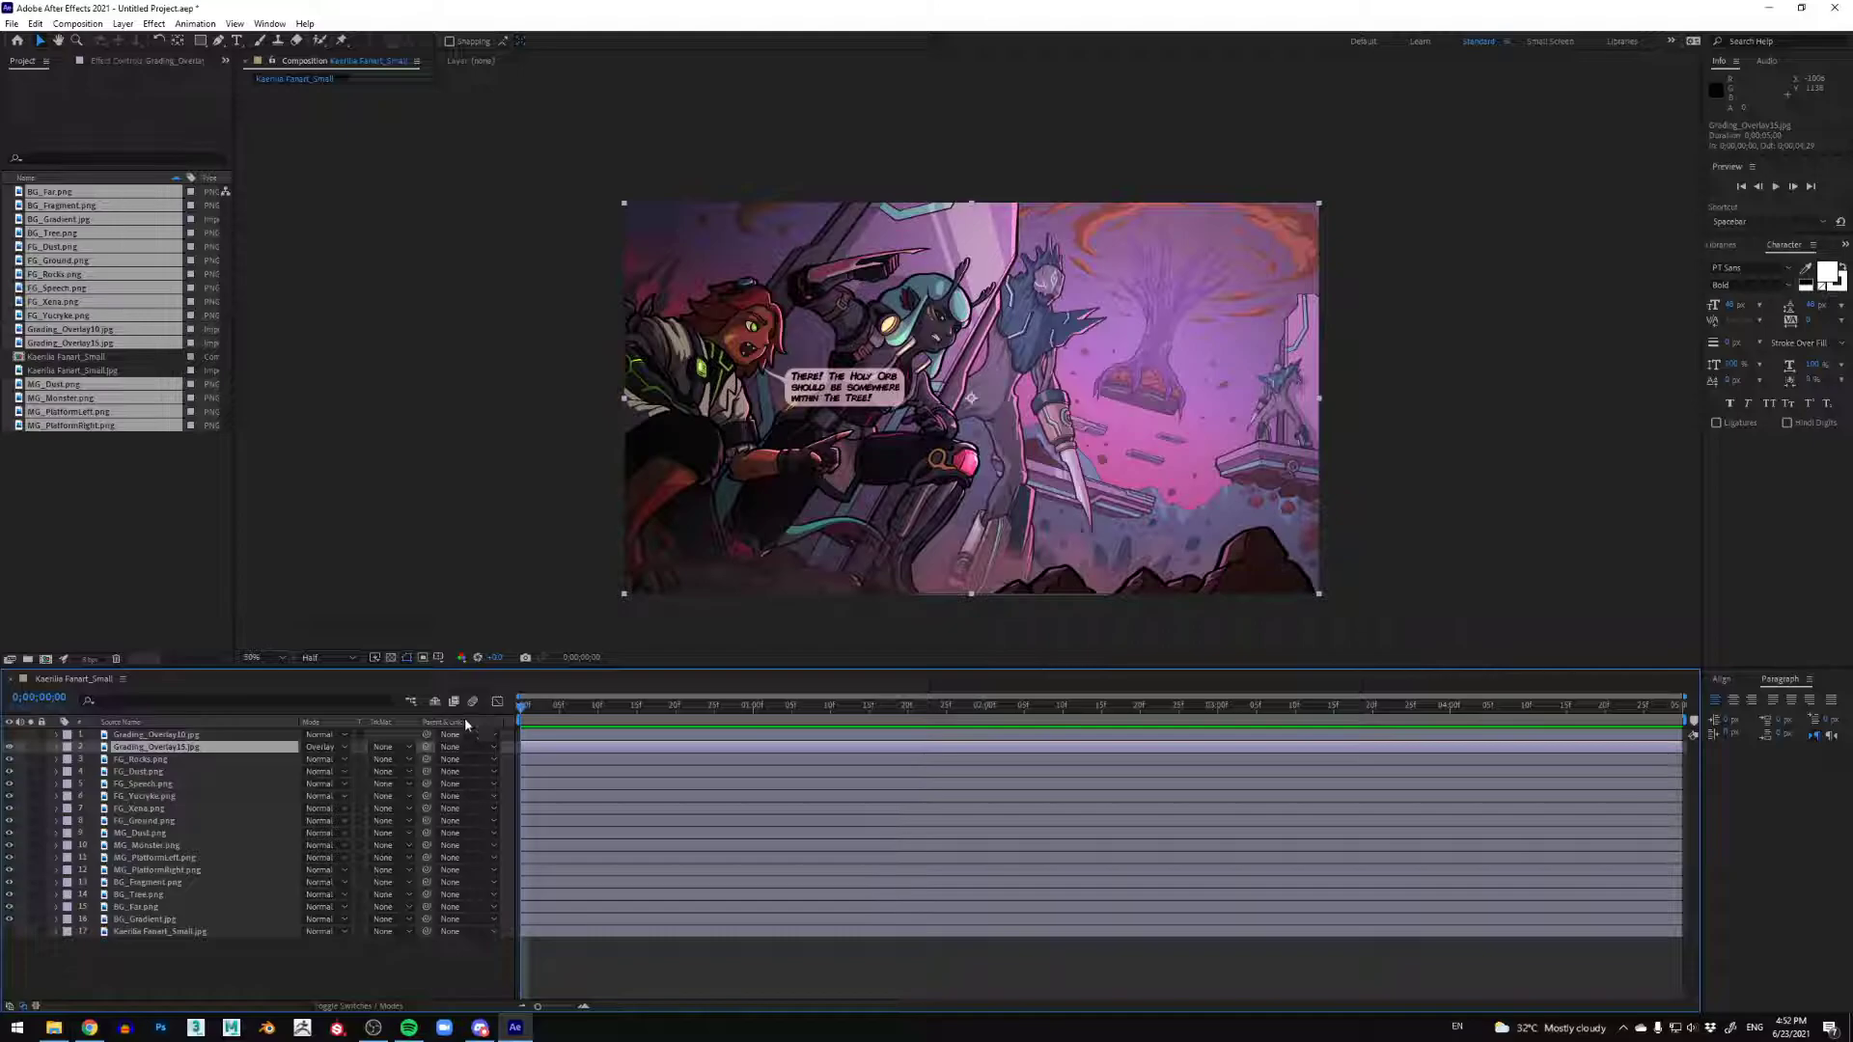
# Step: Reveal the opacity and the full Transform properties of Grading_Overlay15.jpg for review, and collapse the layer
pyautogui.press('t')
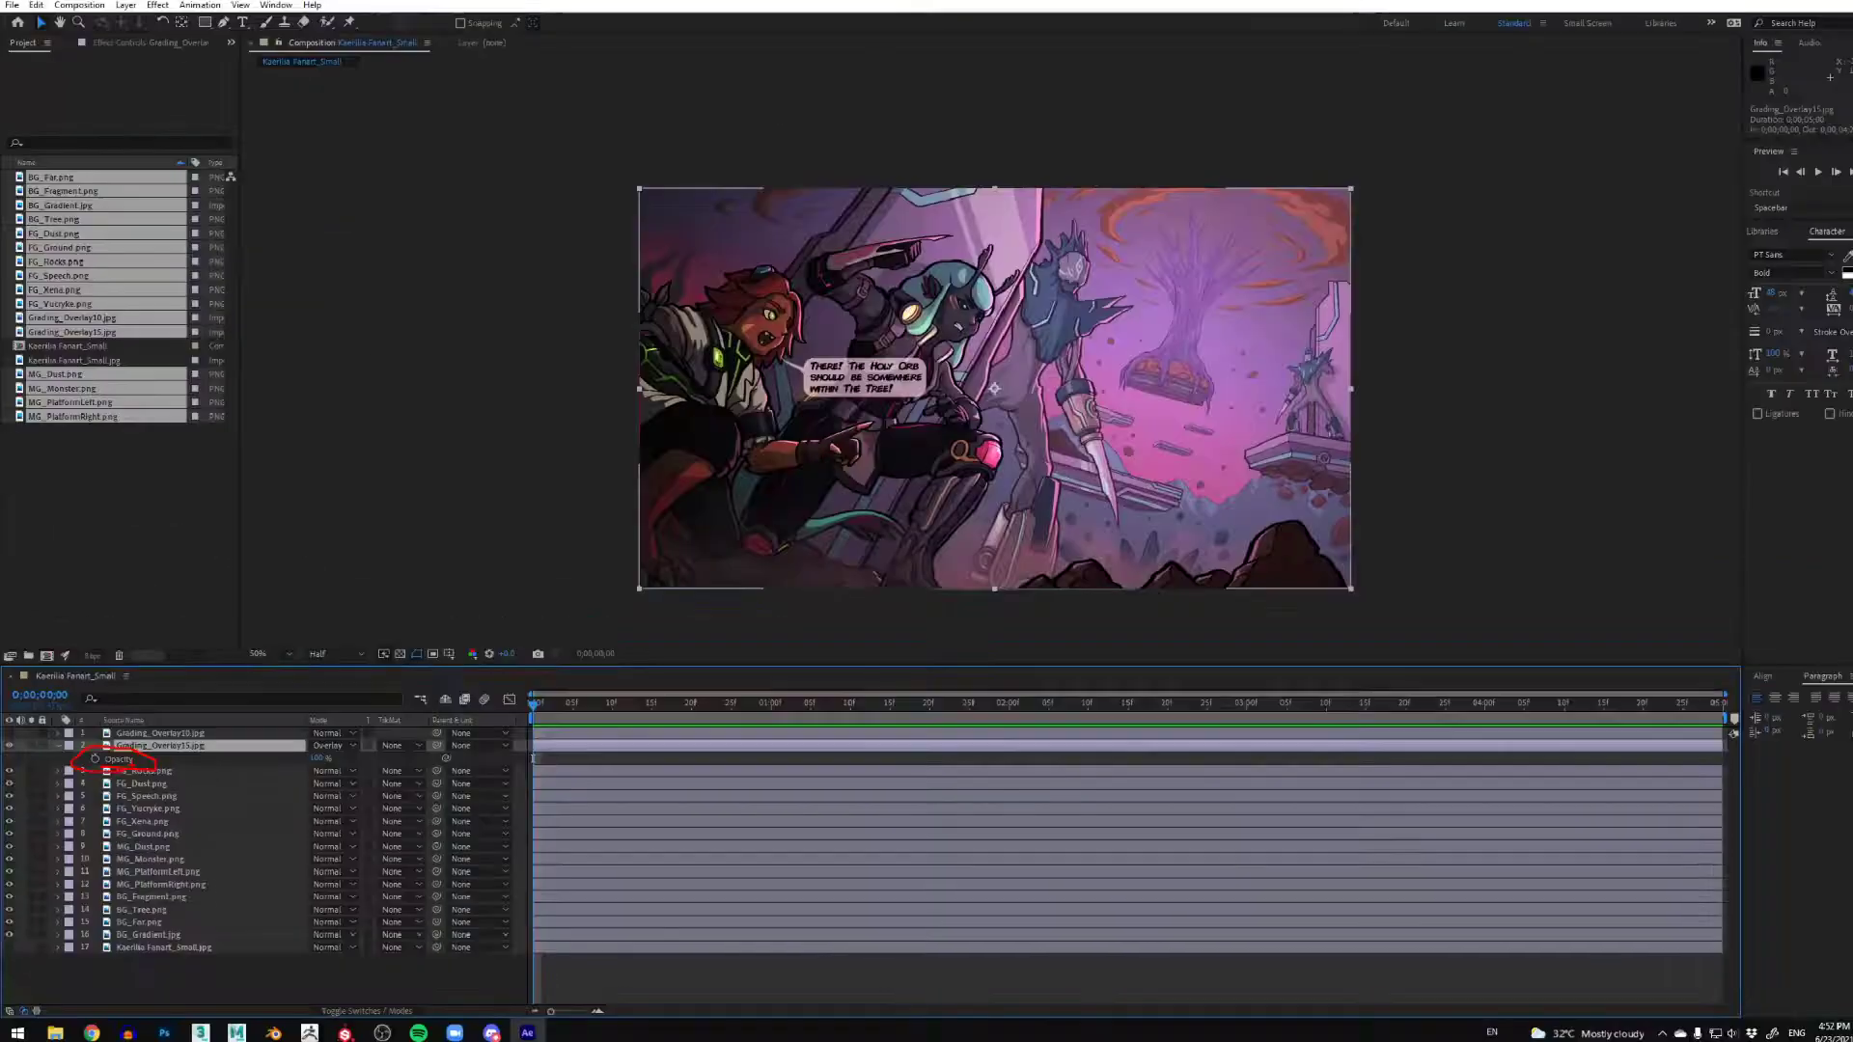
pyautogui.click(56, 747)
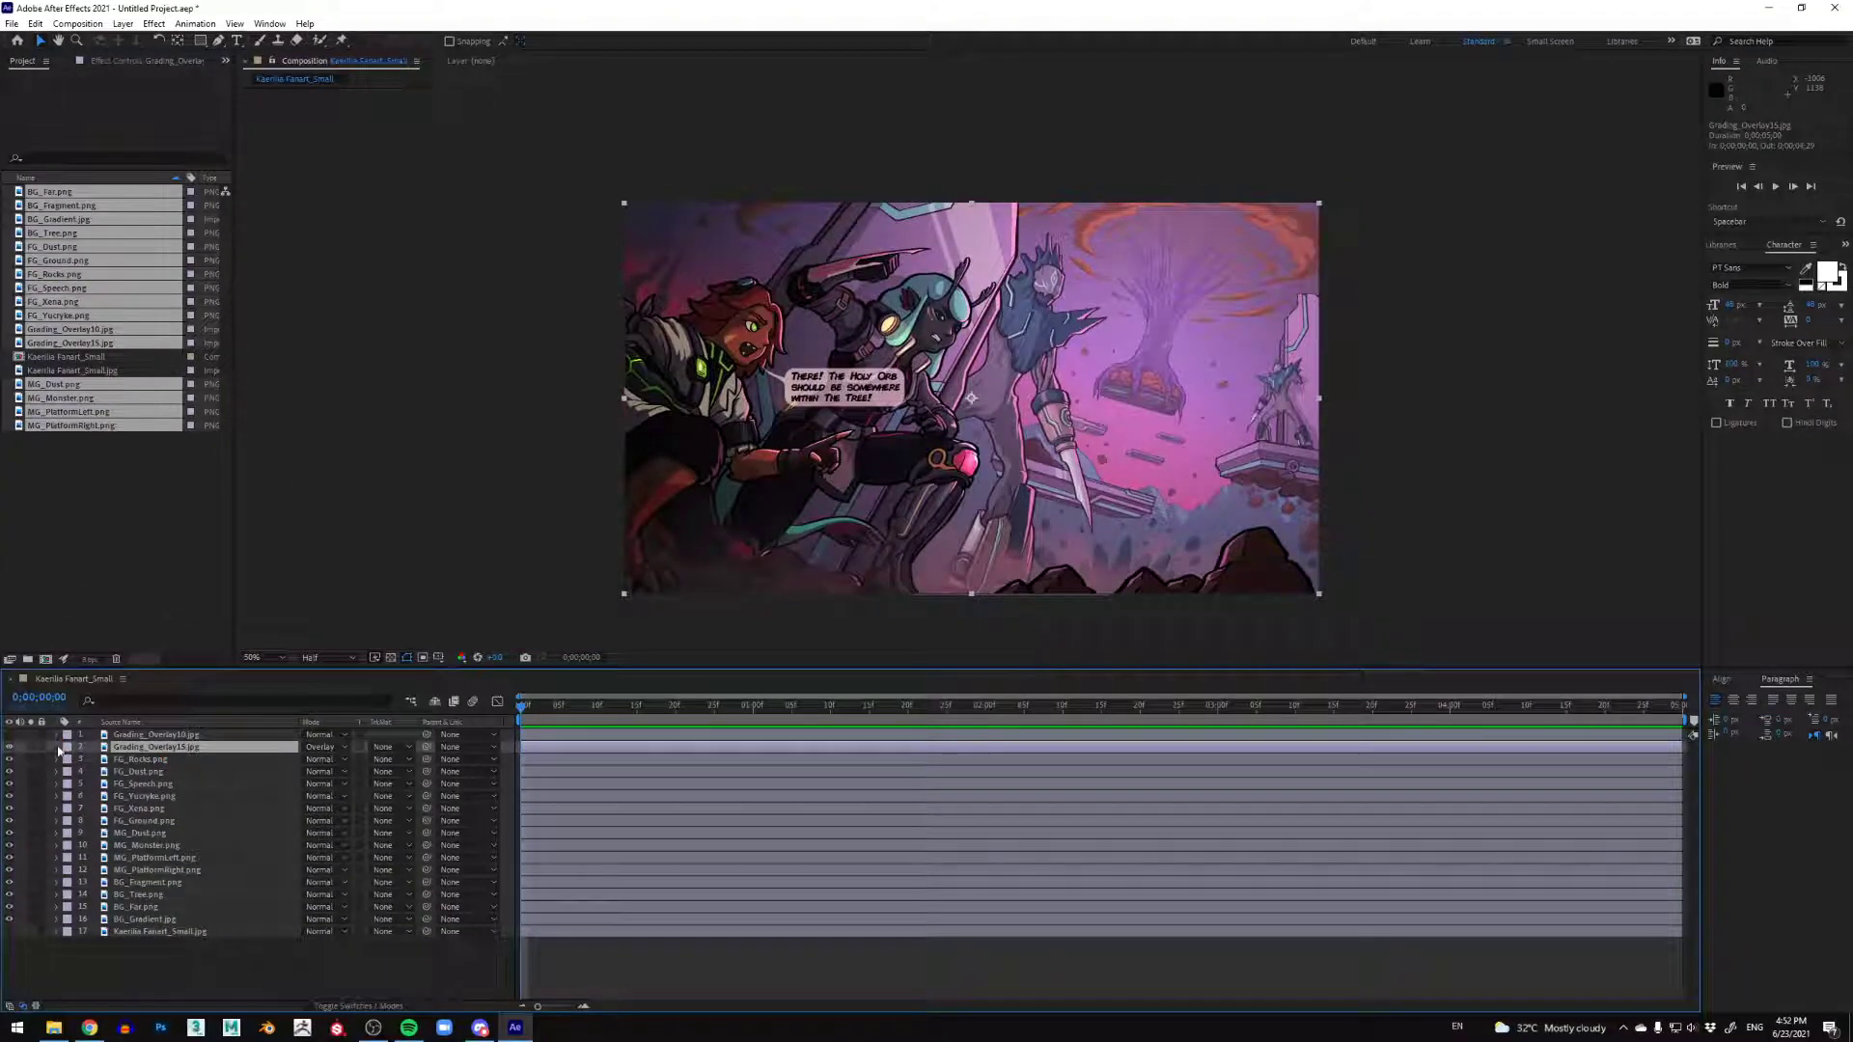
pyautogui.click(56, 747)
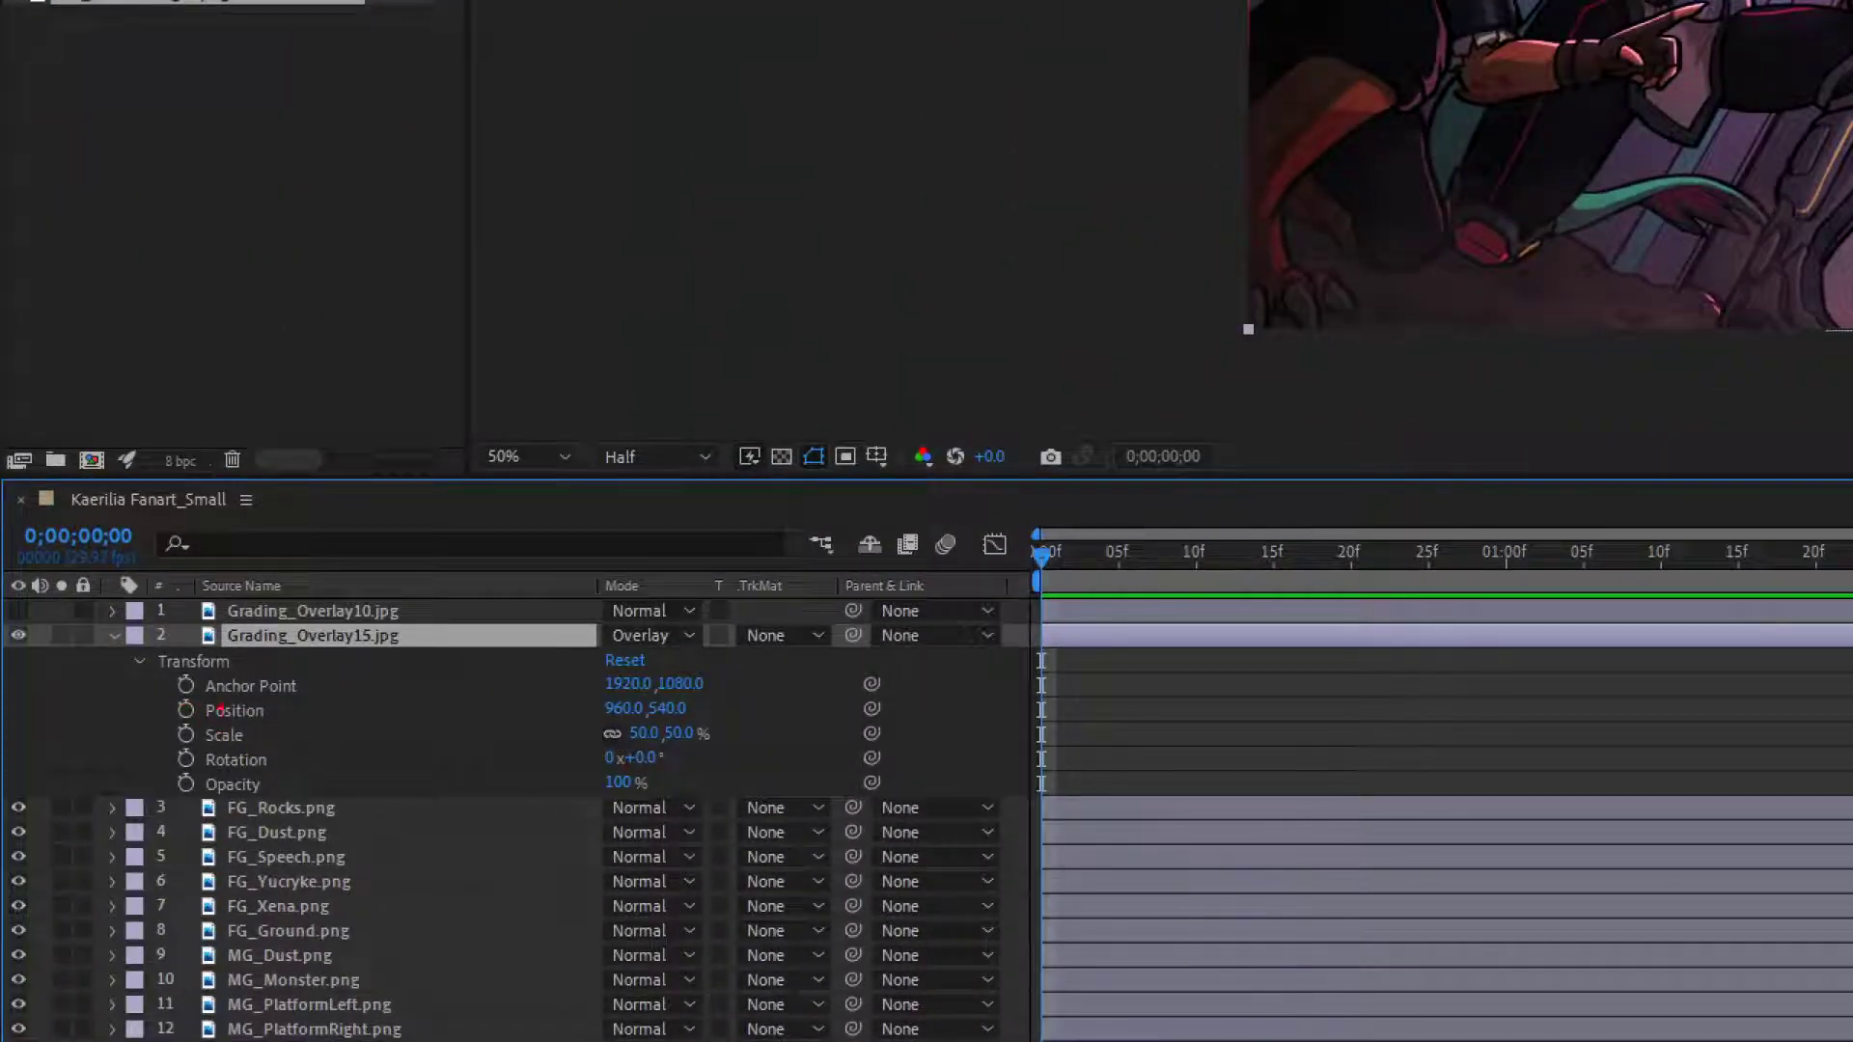
pyautogui.moveTo(251, 740)
pyautogui.mouseDown()
pyautogui.moveTo(335, 764)
pyautogui.moveTo(354, 803)
pyautogui.mouseUp()
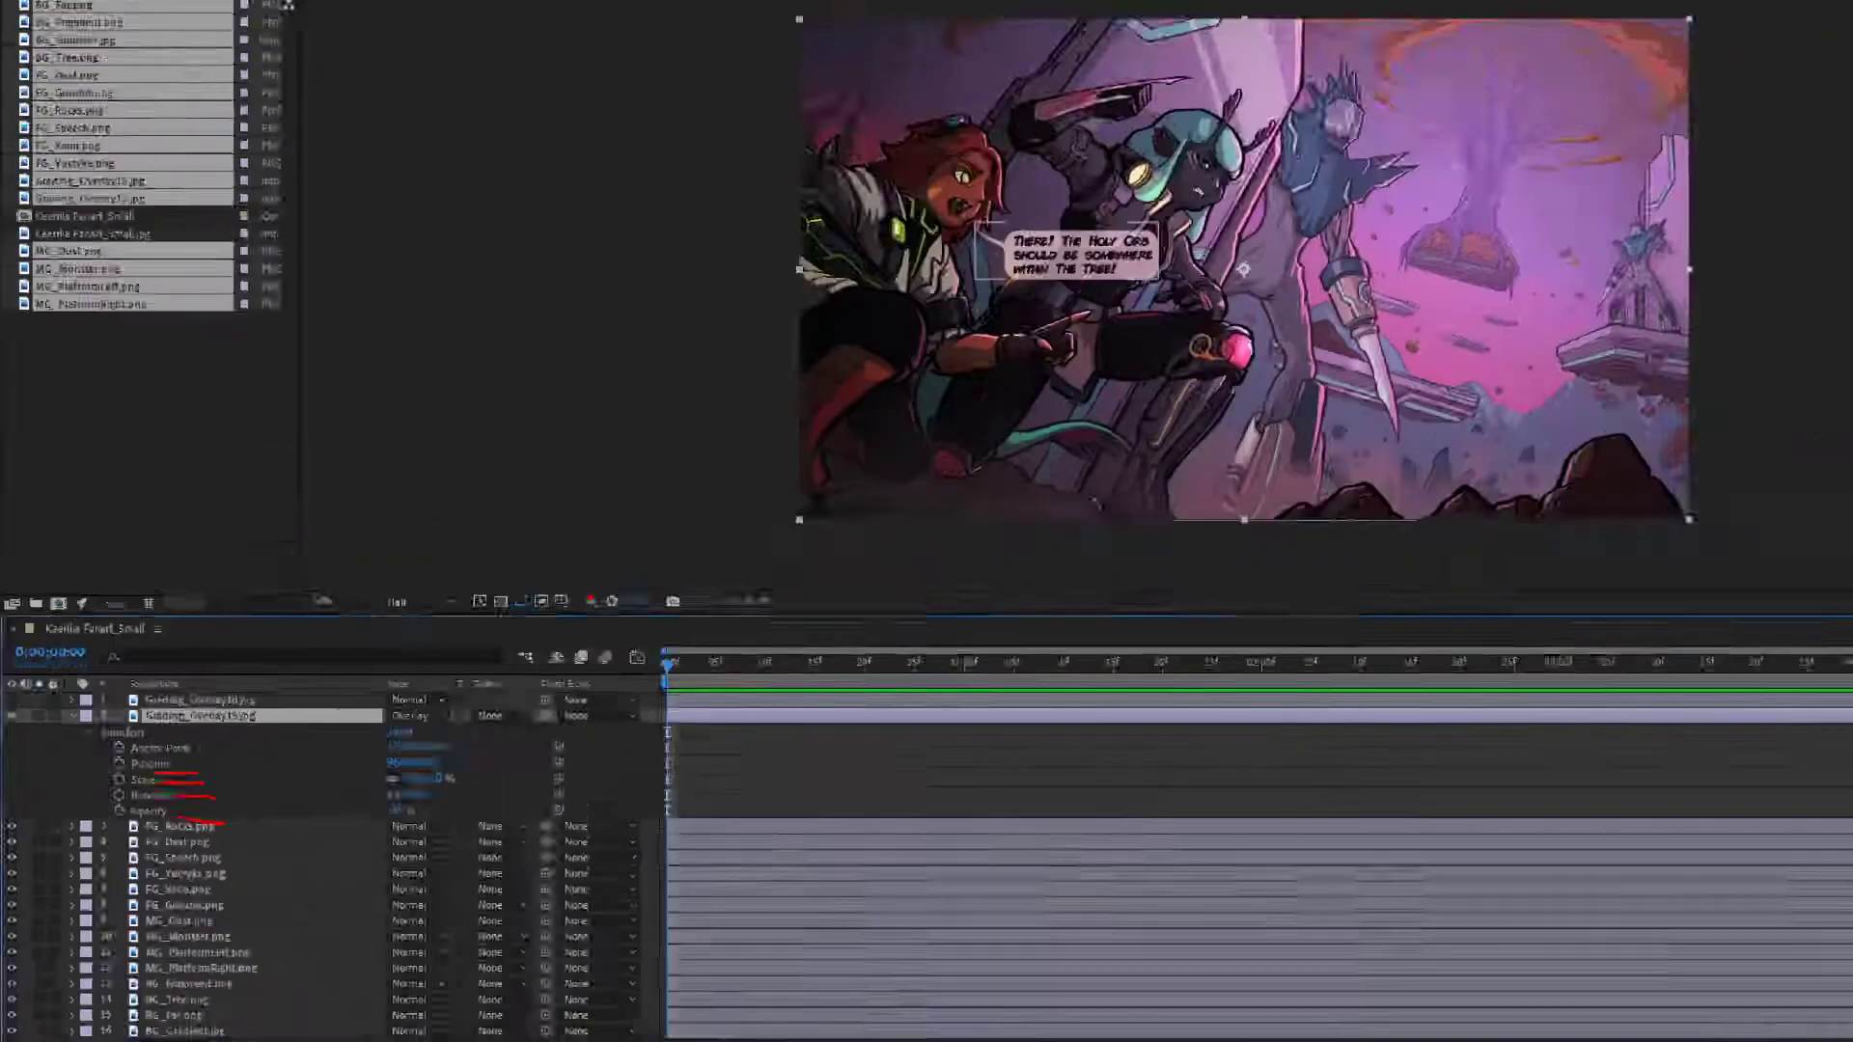
pyautogui.press('Escape')
pyautogui.click(114, 635)
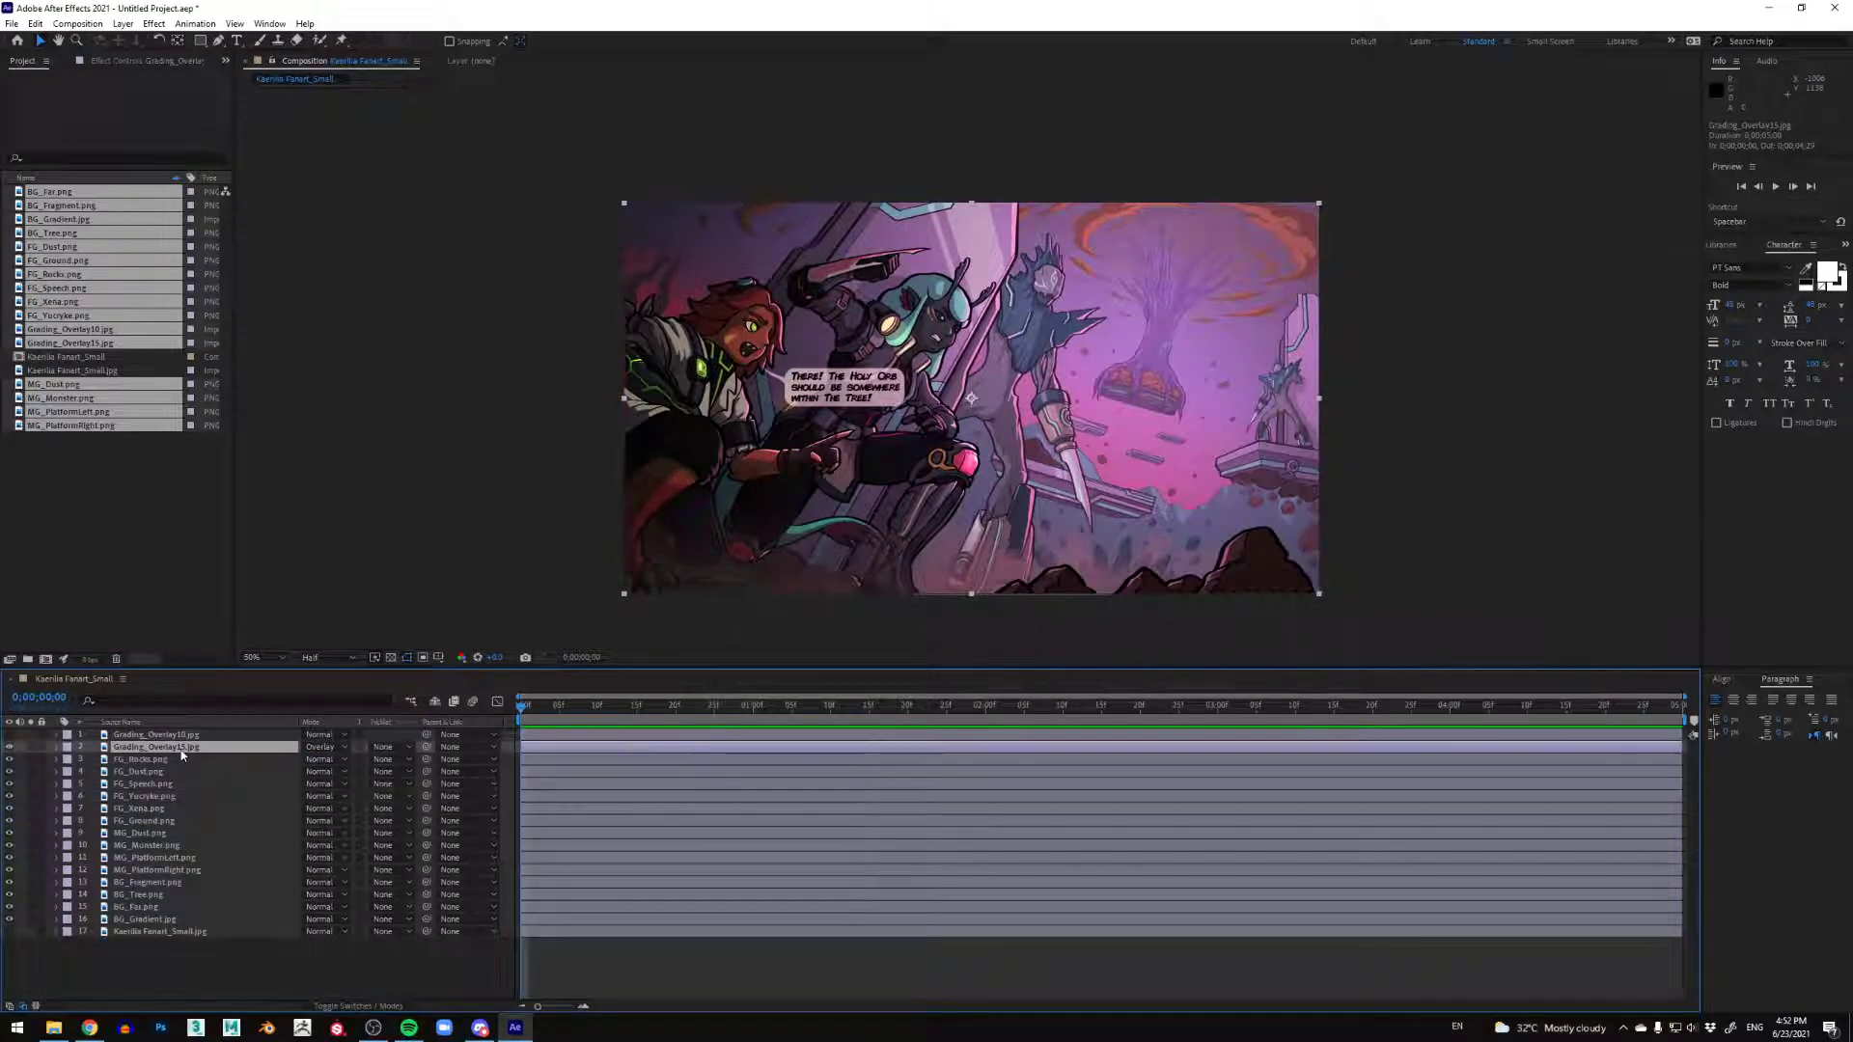
# Step: Set the opacity of Grading_Overlay15.jpg to 15%
pyautogui.press('t')
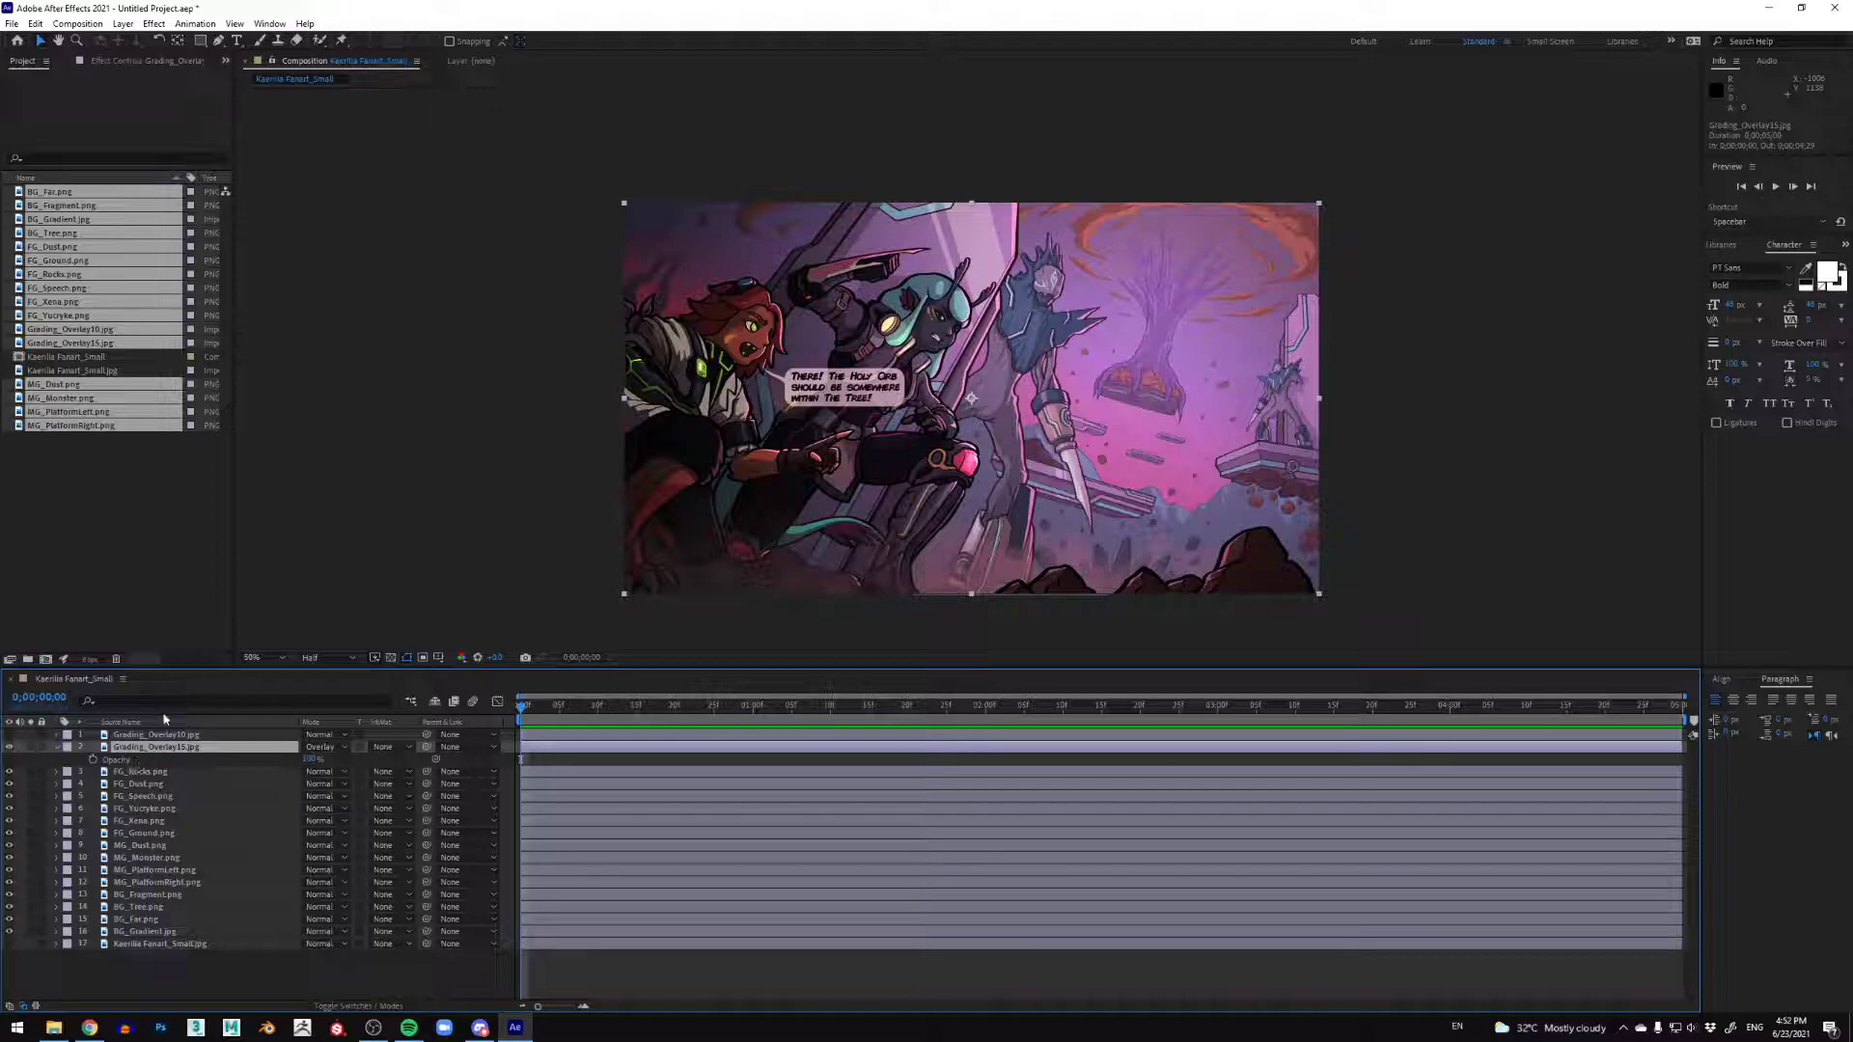
pyautogui.click(314, 758)
pyautogui.write('15')
pyautogui.press('Return')
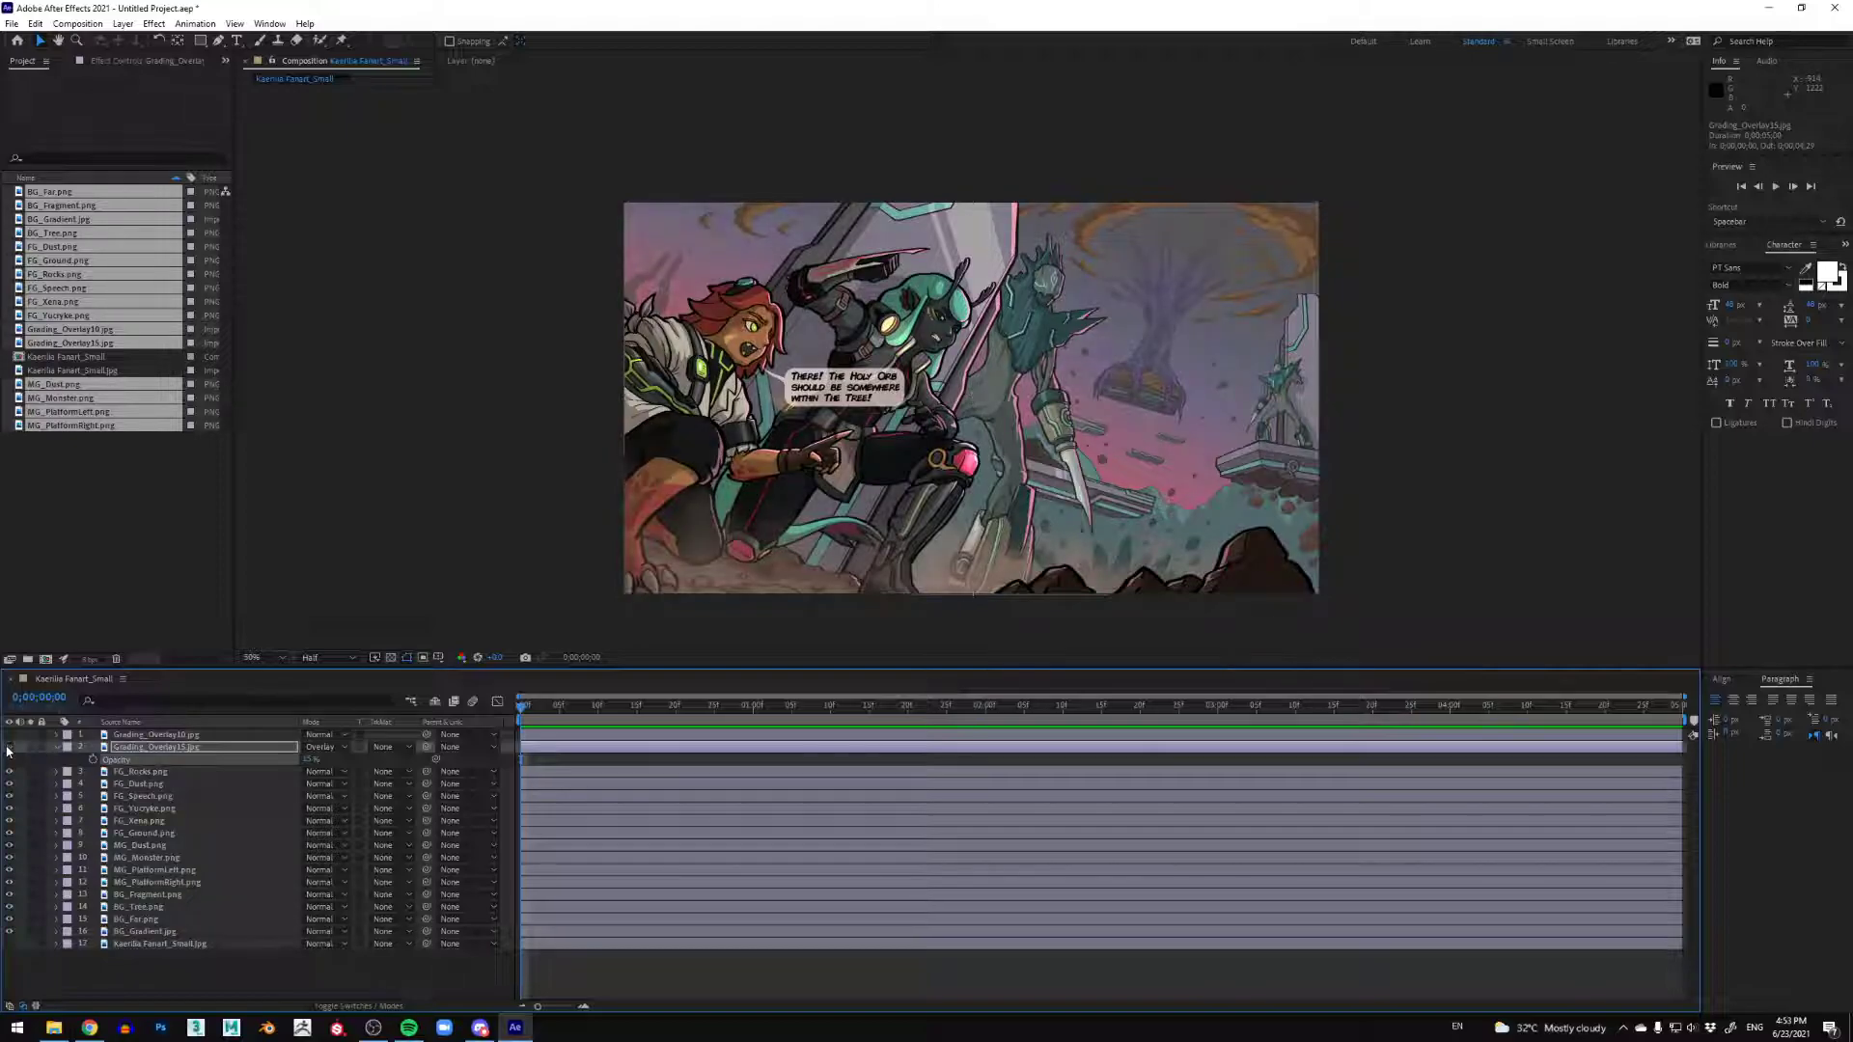
# Step: Show Grading_Overlay10.jpg and set its blending mode to Overlay, collapsing the properties of Grading_Overlay15.jpg
pyautogui.click(142, 736)
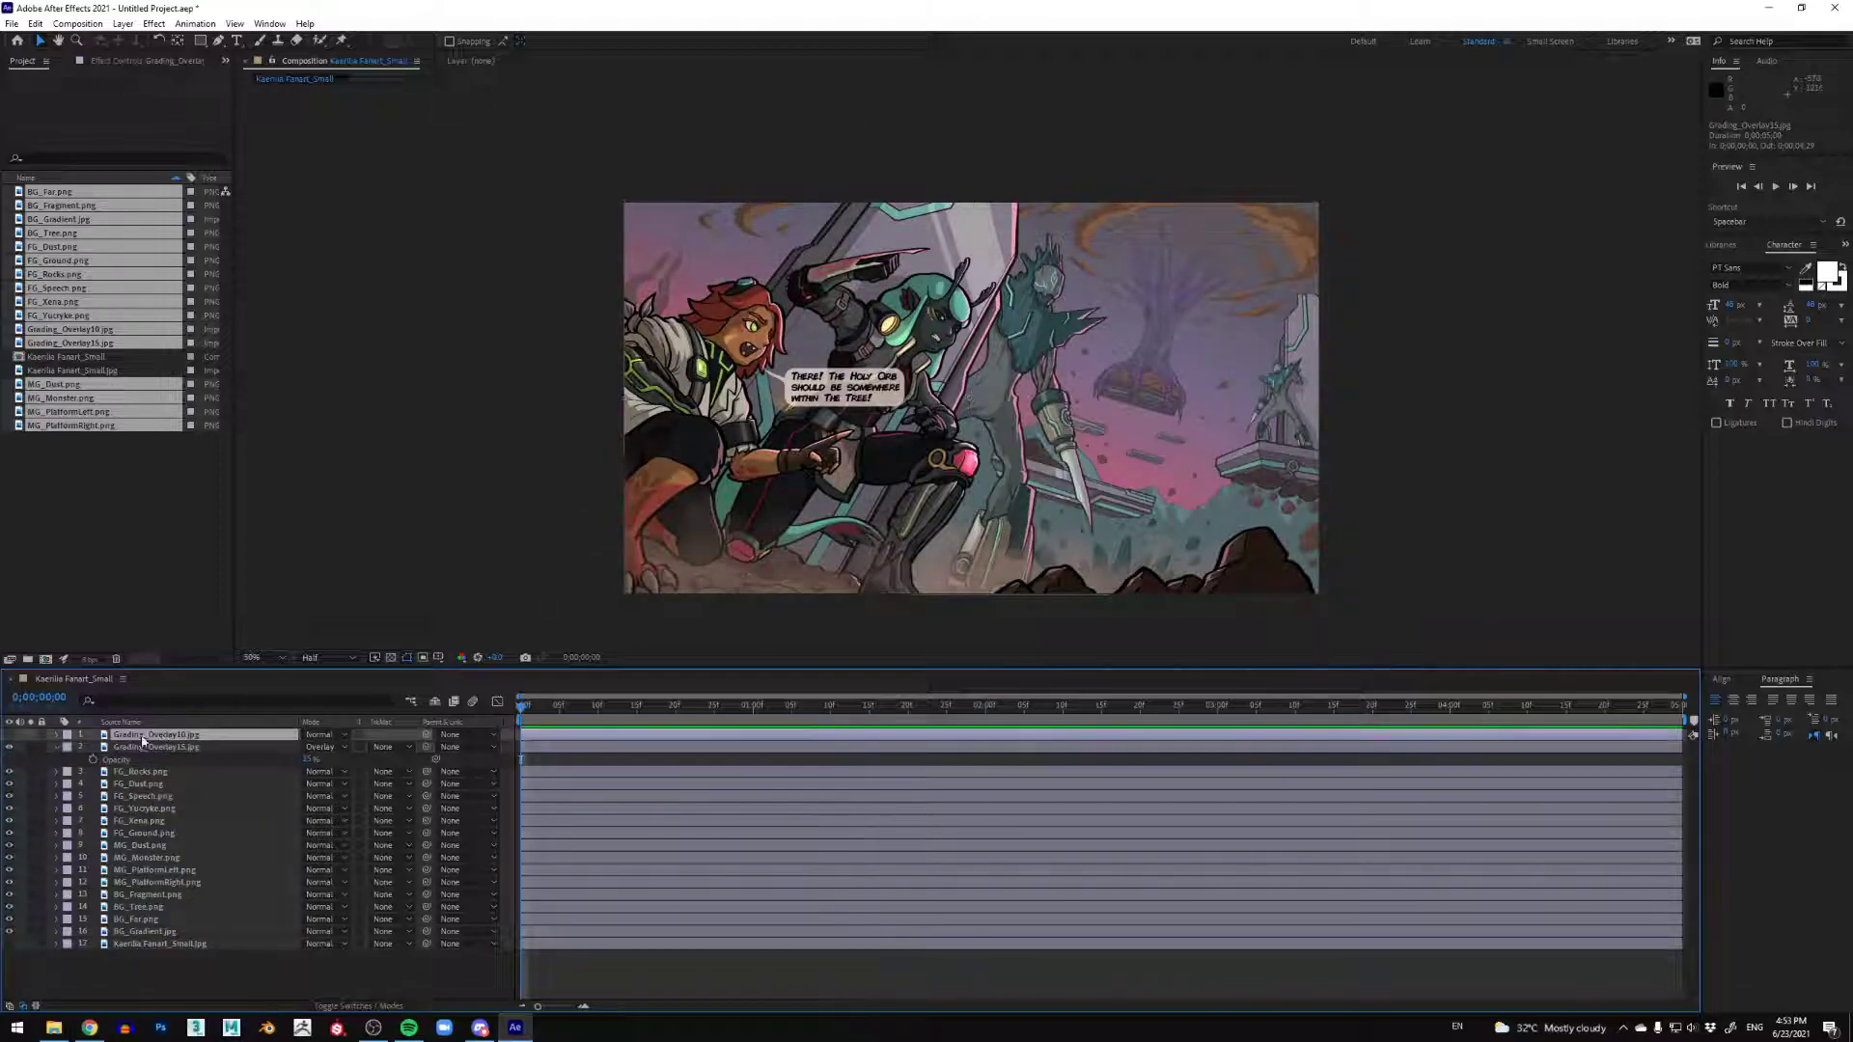
pyautogui.click(9, 735)
pyautogui.click(58, 748)
pyautogui.click(181, 737)
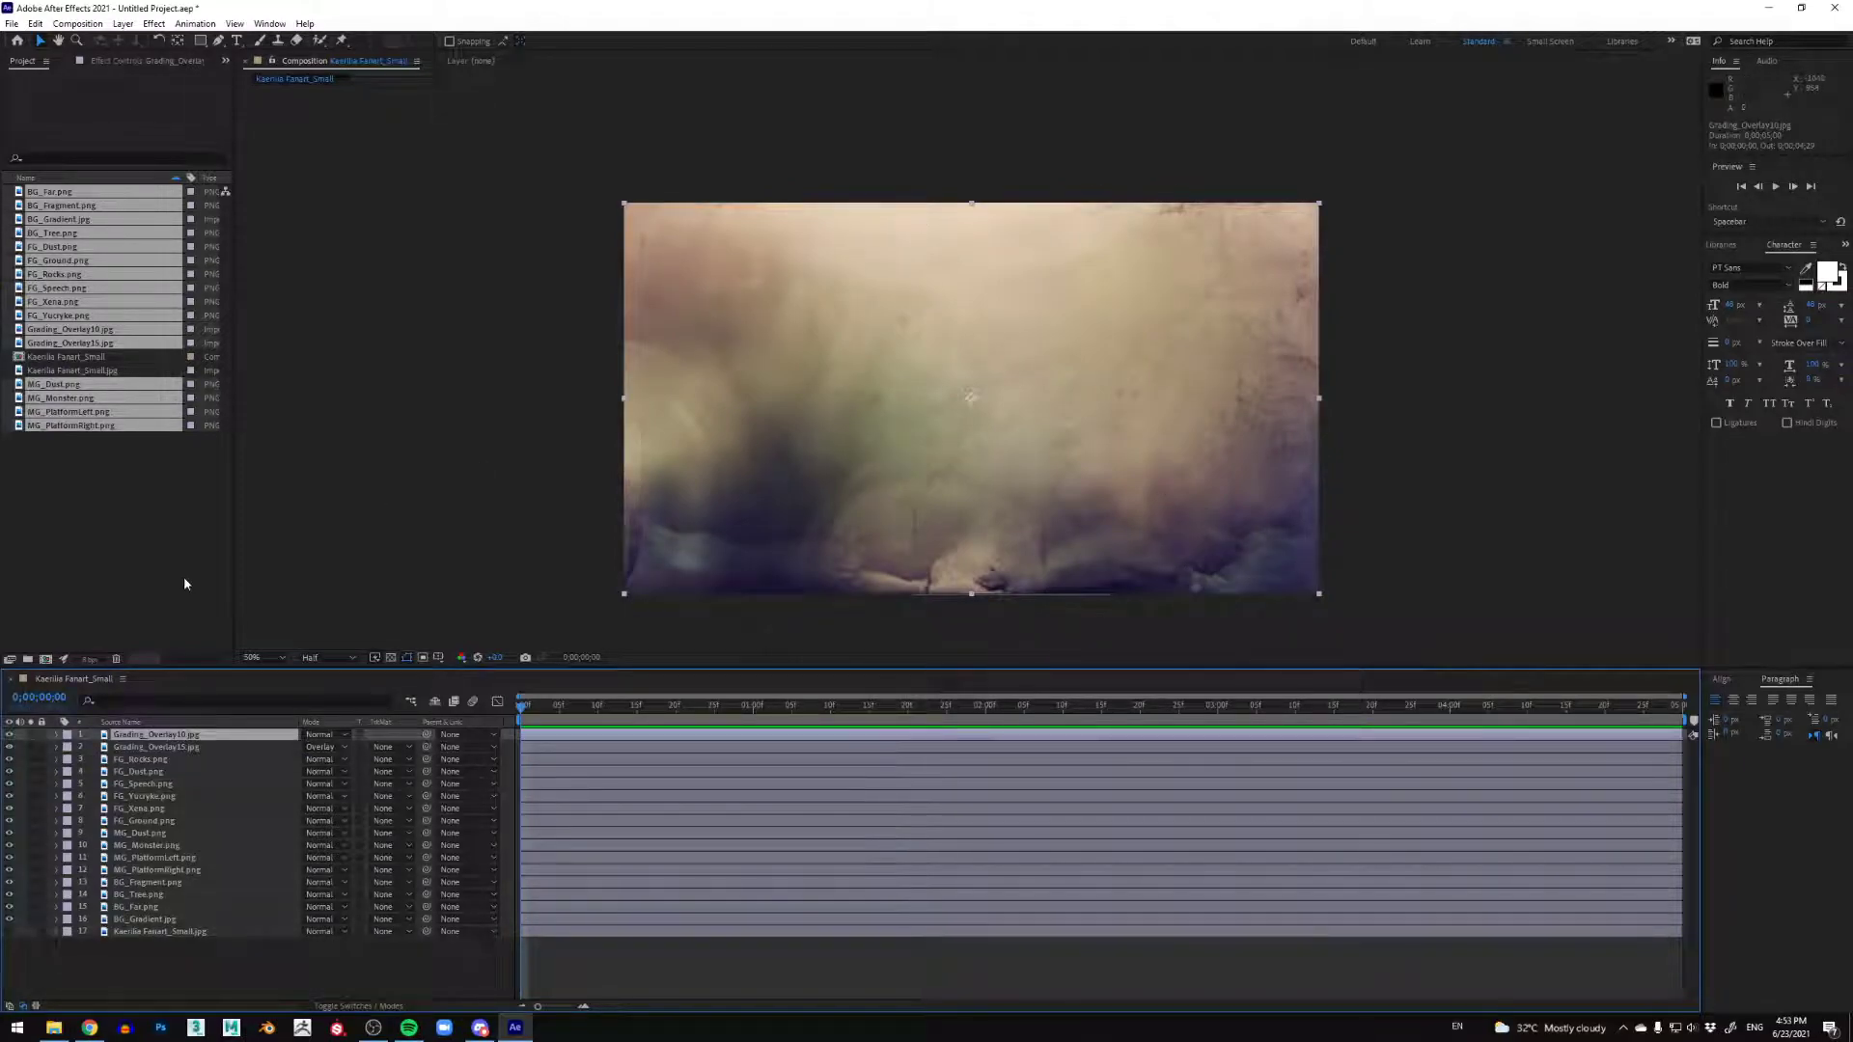
pyautogui.click(338, 734)
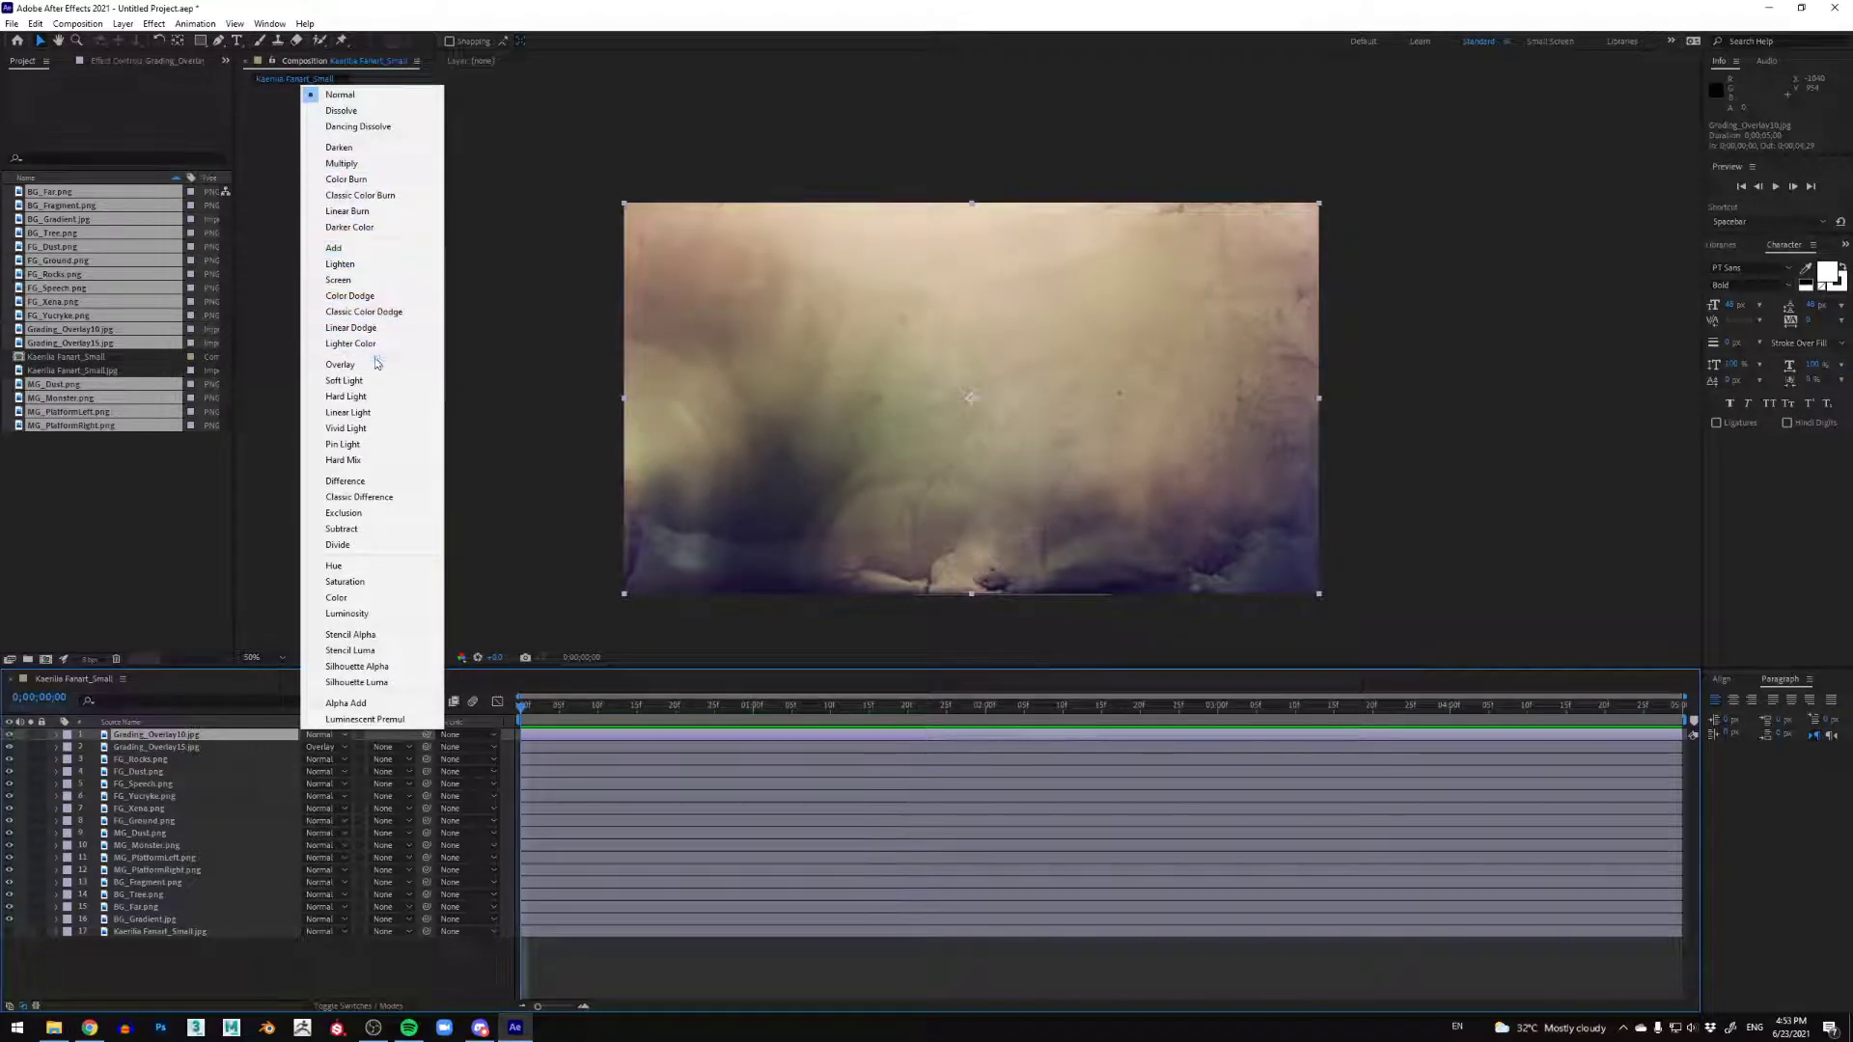
pyautogui.click(339, 364)
# Step: Set the opacity of Grading_Overlay10.jpg to 10% and collapse its properties
pyautogui.press('t')
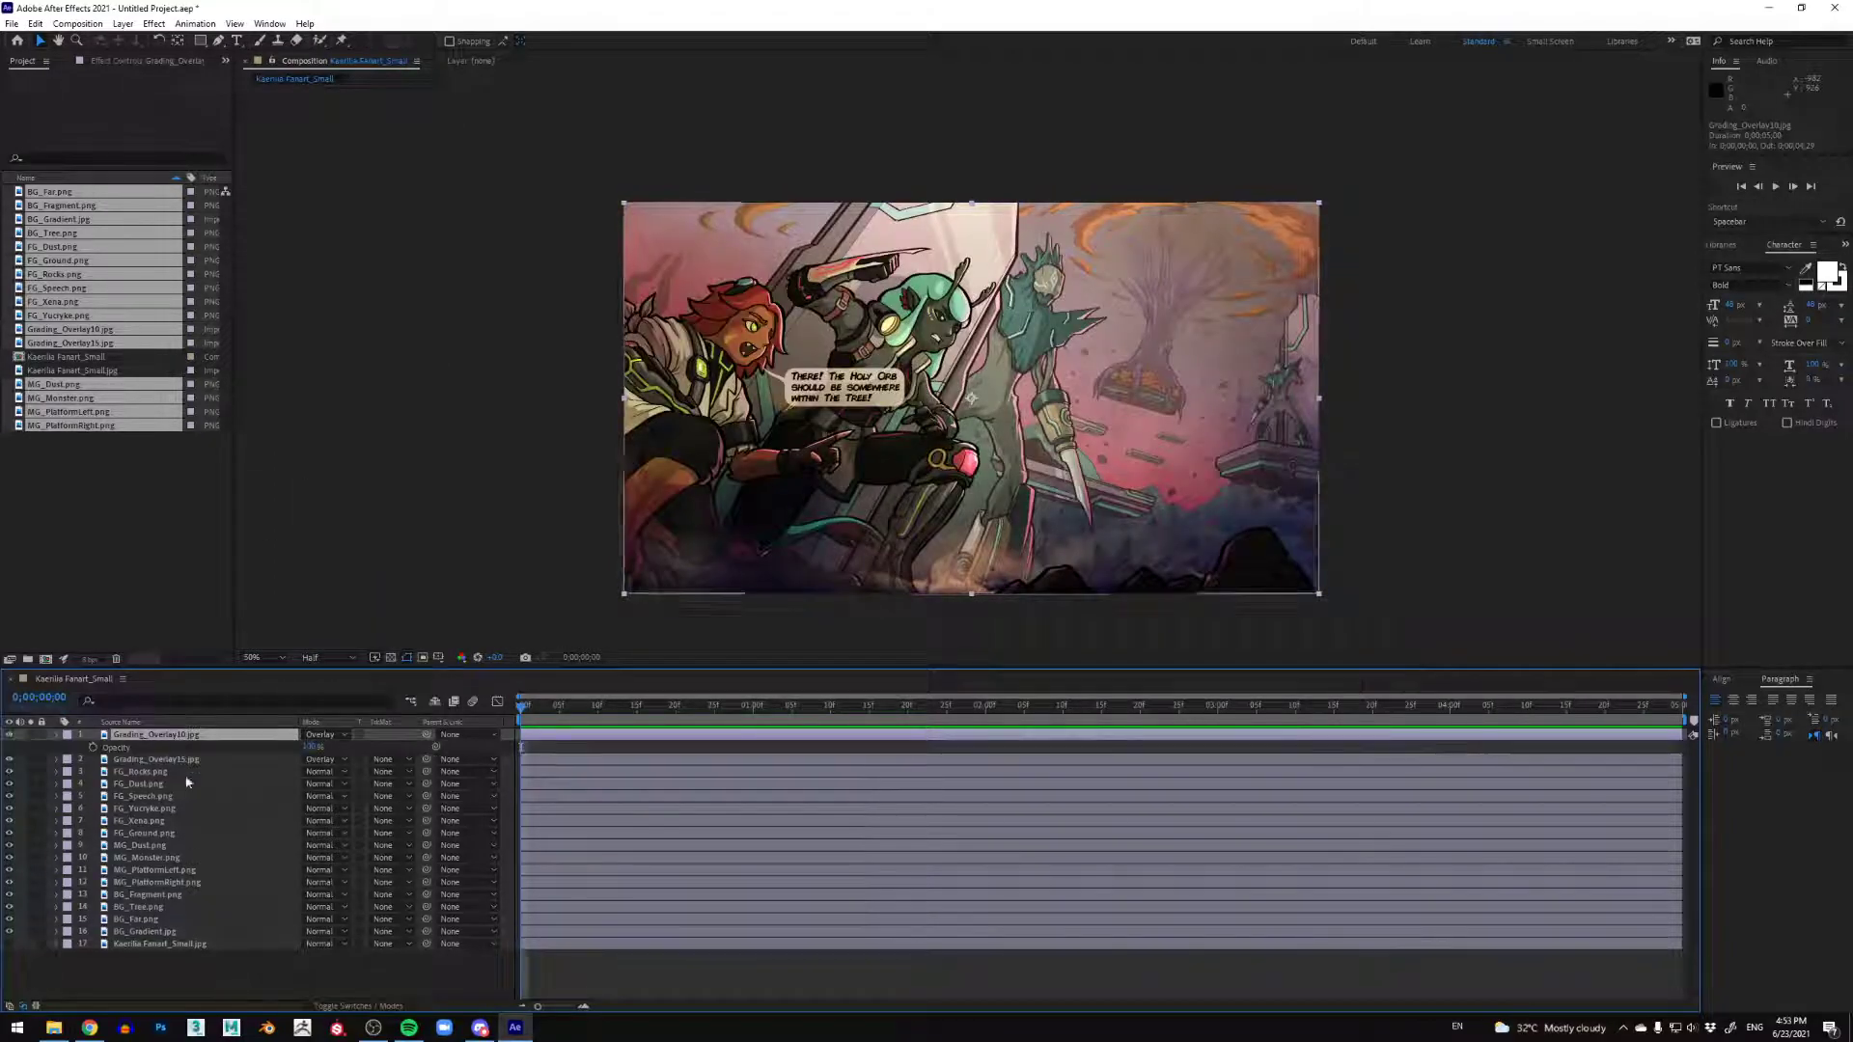
pyautogui.write('15')
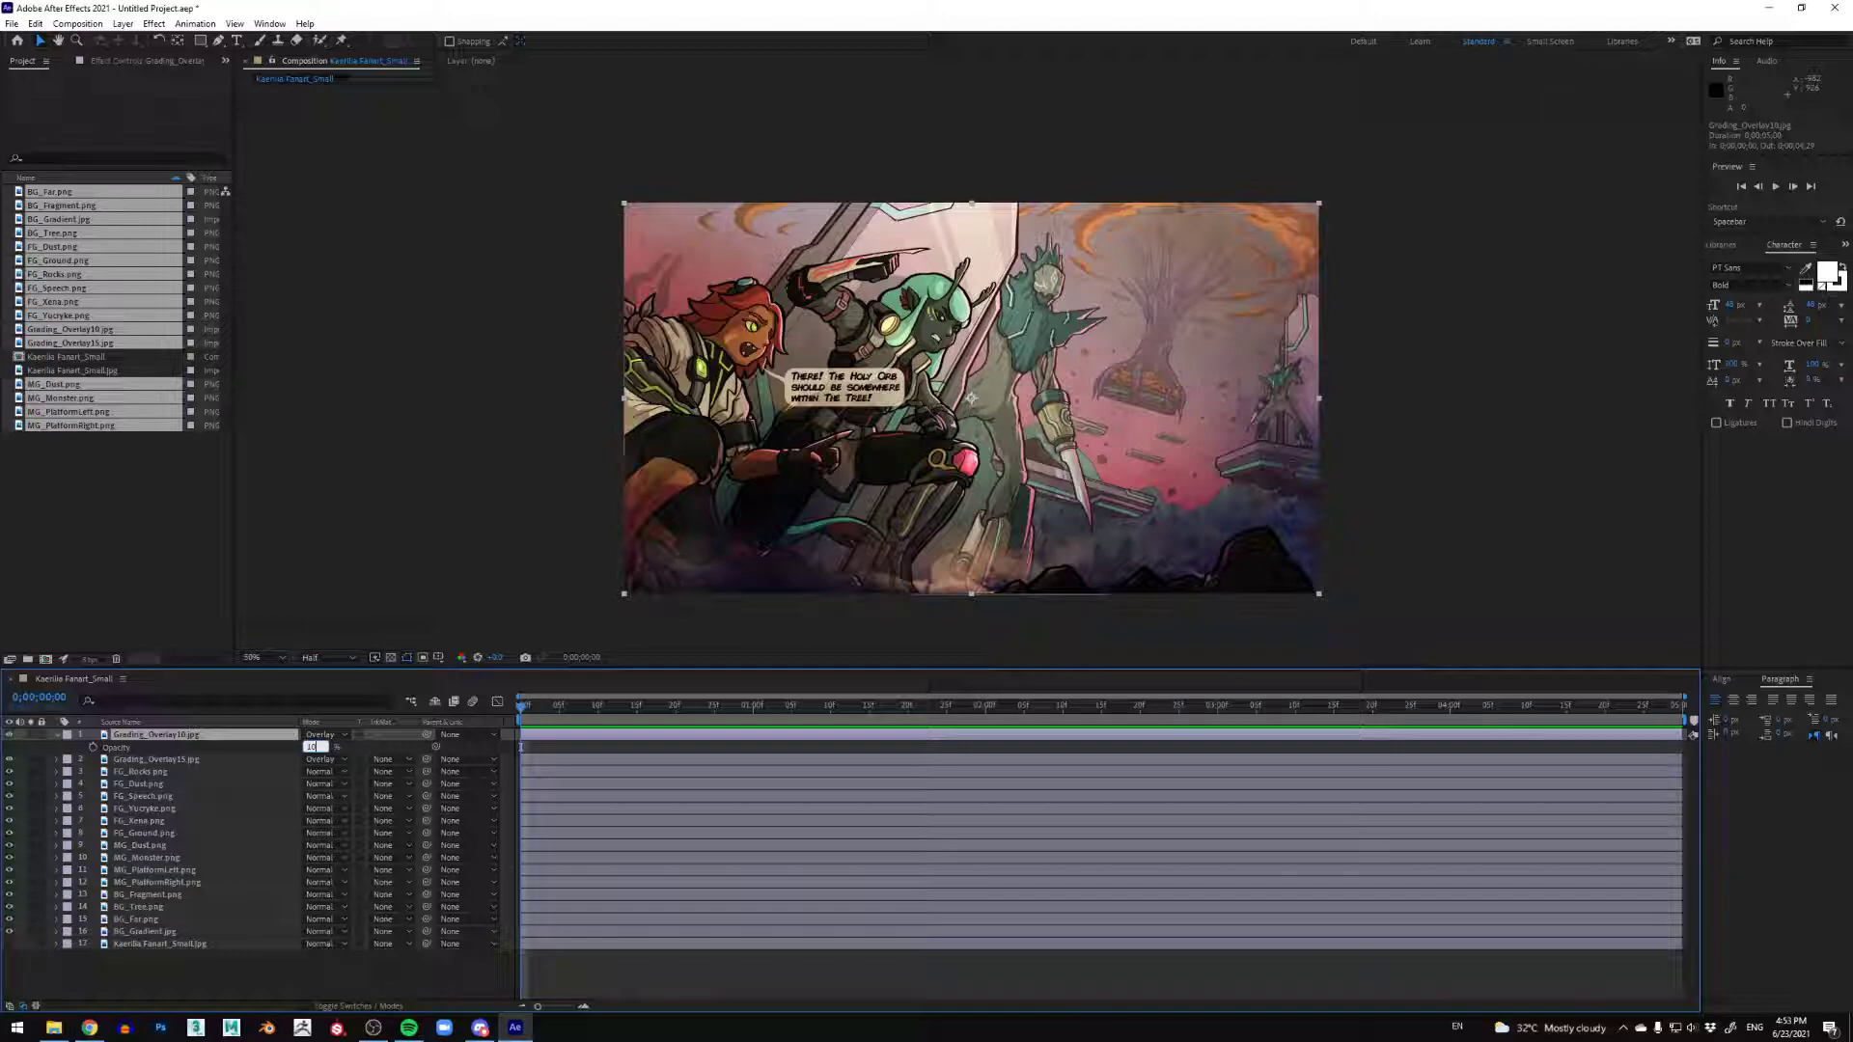
pyautogui.press('Return')
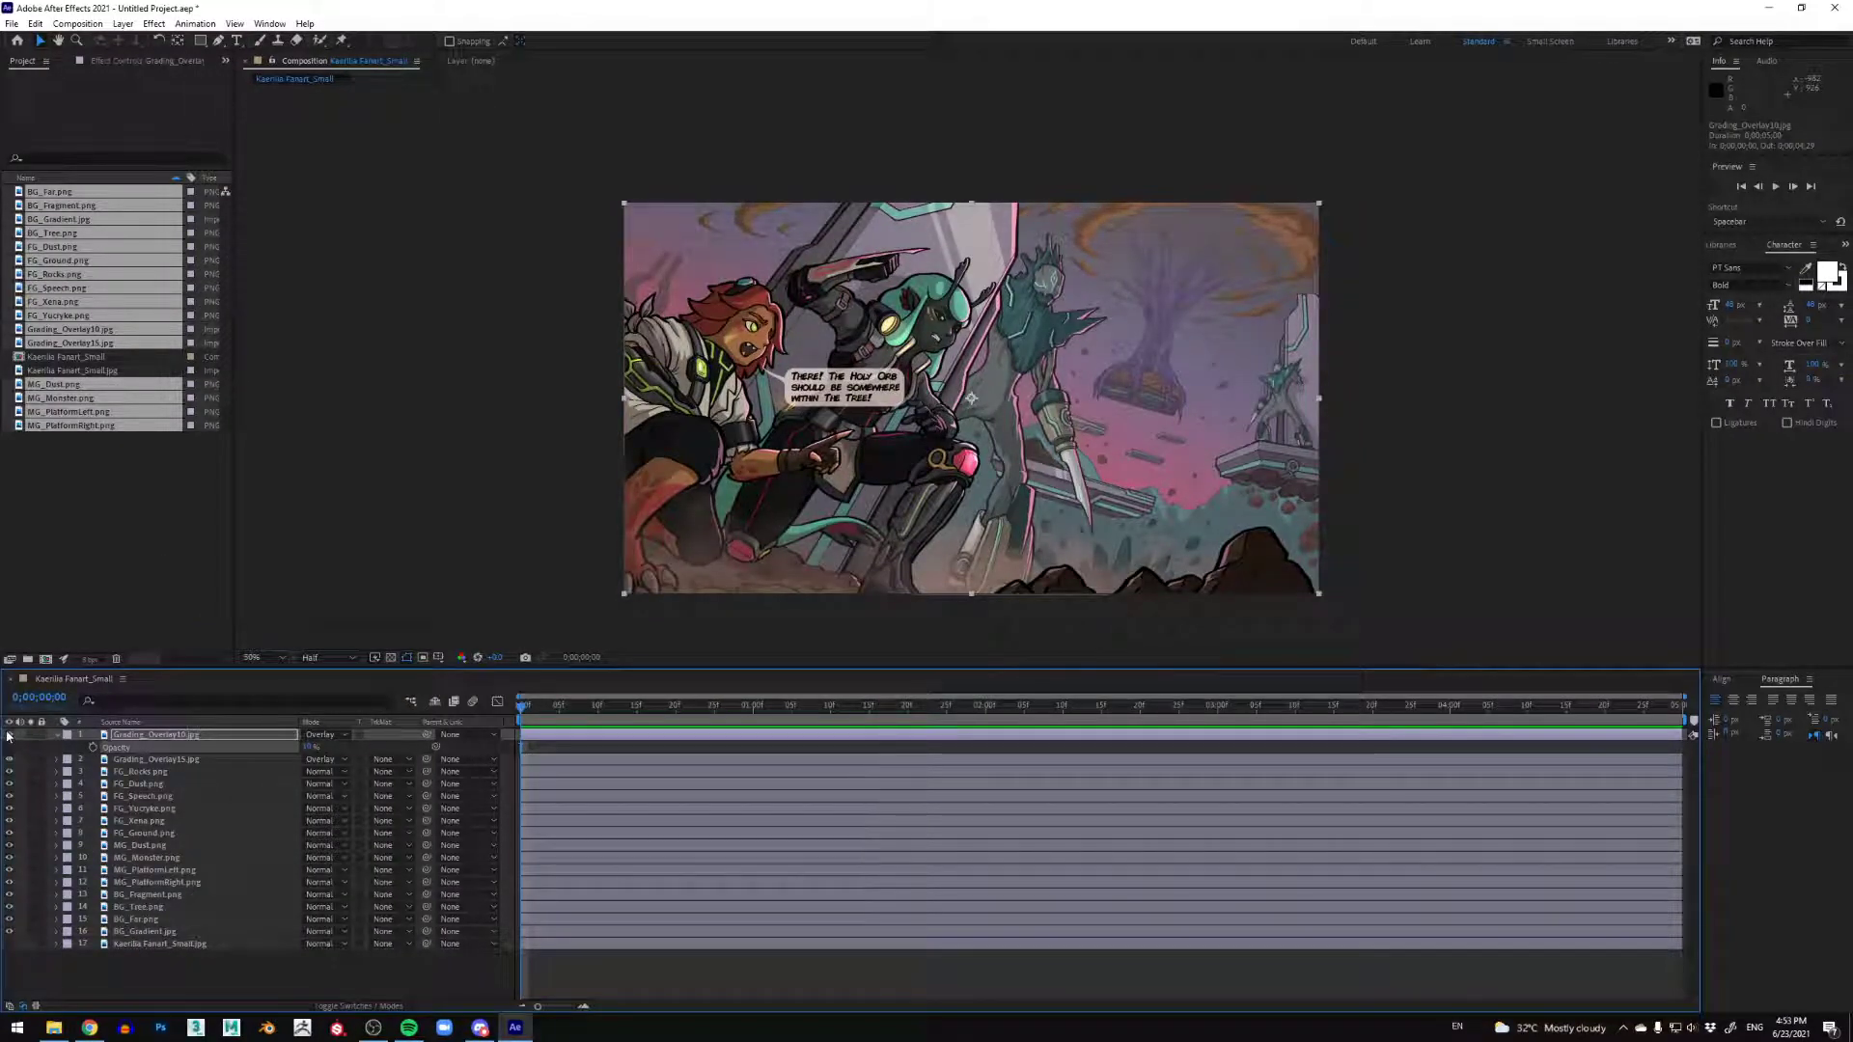
pyautogui.click(56, 734)
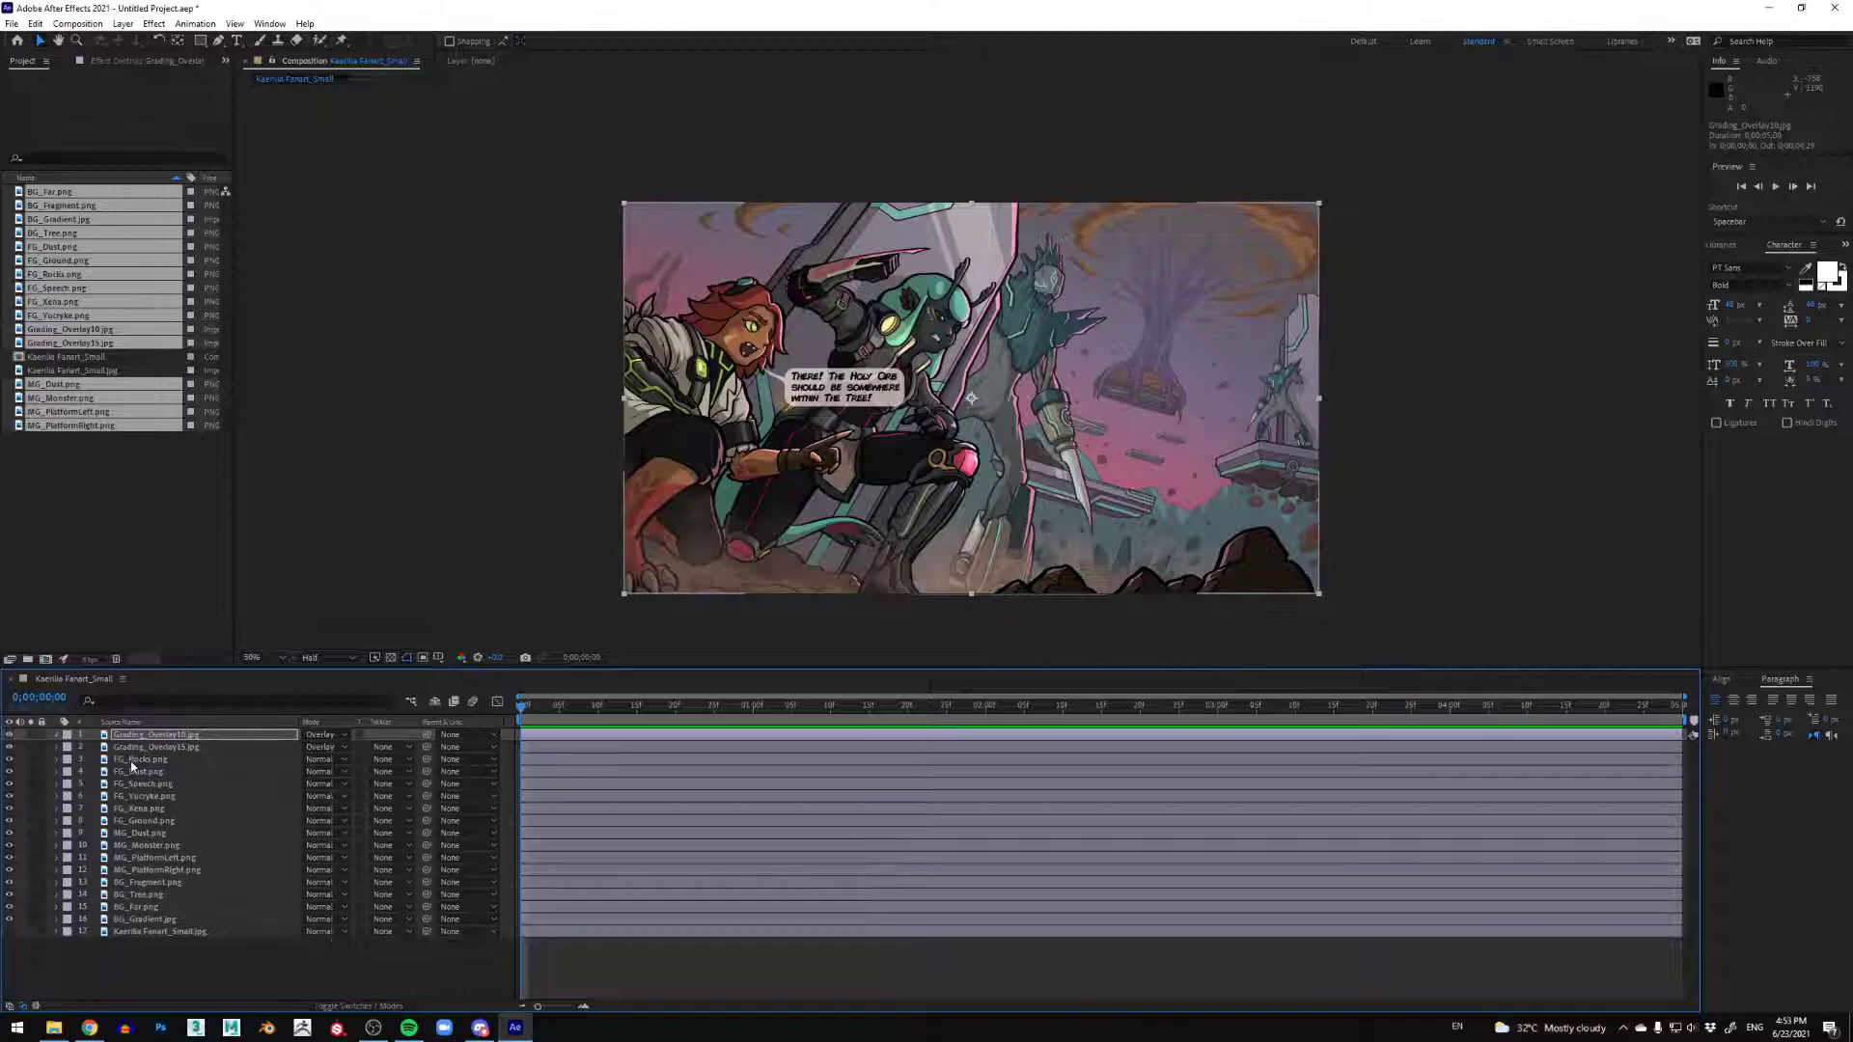
# Step: Review the layer stack by selecting BG_Gradient.jpg and BG_Far.png and toggling BG_Far.png's visibility off and on
pyautogui.moveTo(9, 734); pyautogui.dragTo(11, 758)
pyautogui.click(207, 923)
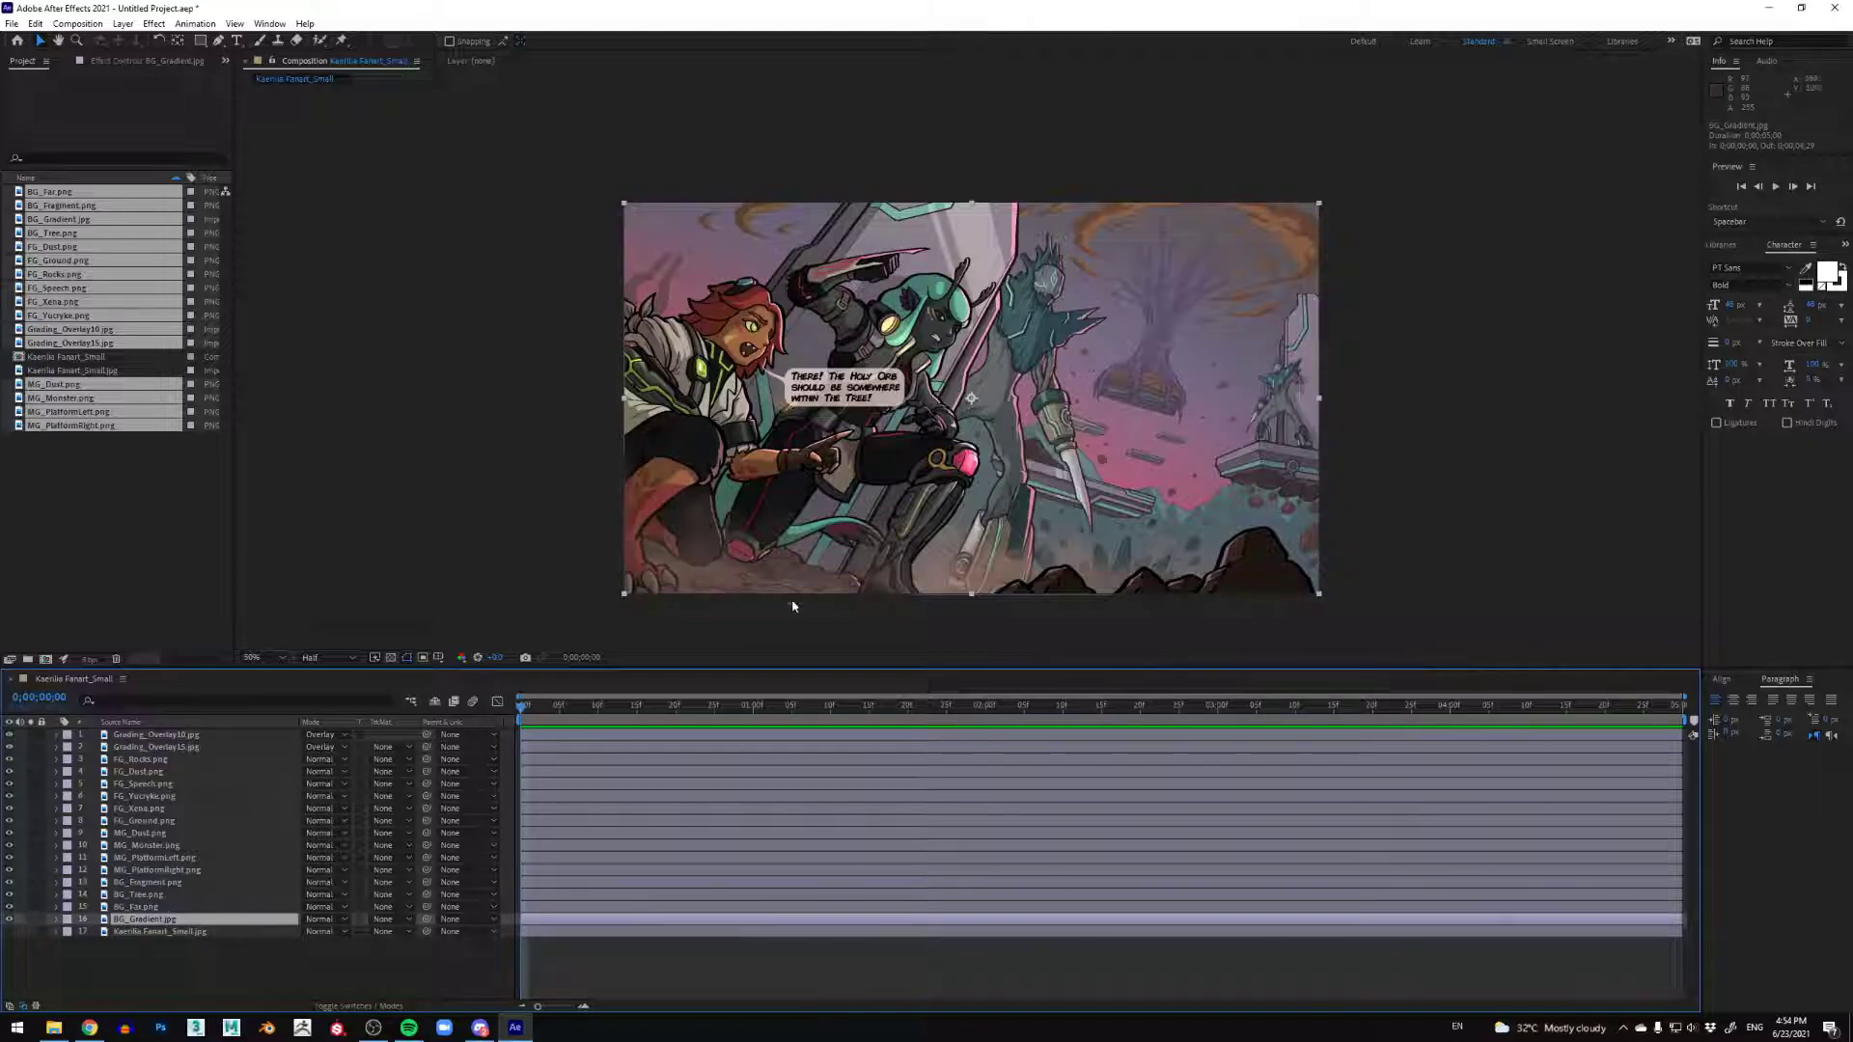
pyautogui.click(179, 908)
pyautogui.click(11, 907)
pyautogui.click(12, 907)
pyautogui.click(12, 907)
pyautogui.click(11, 907)
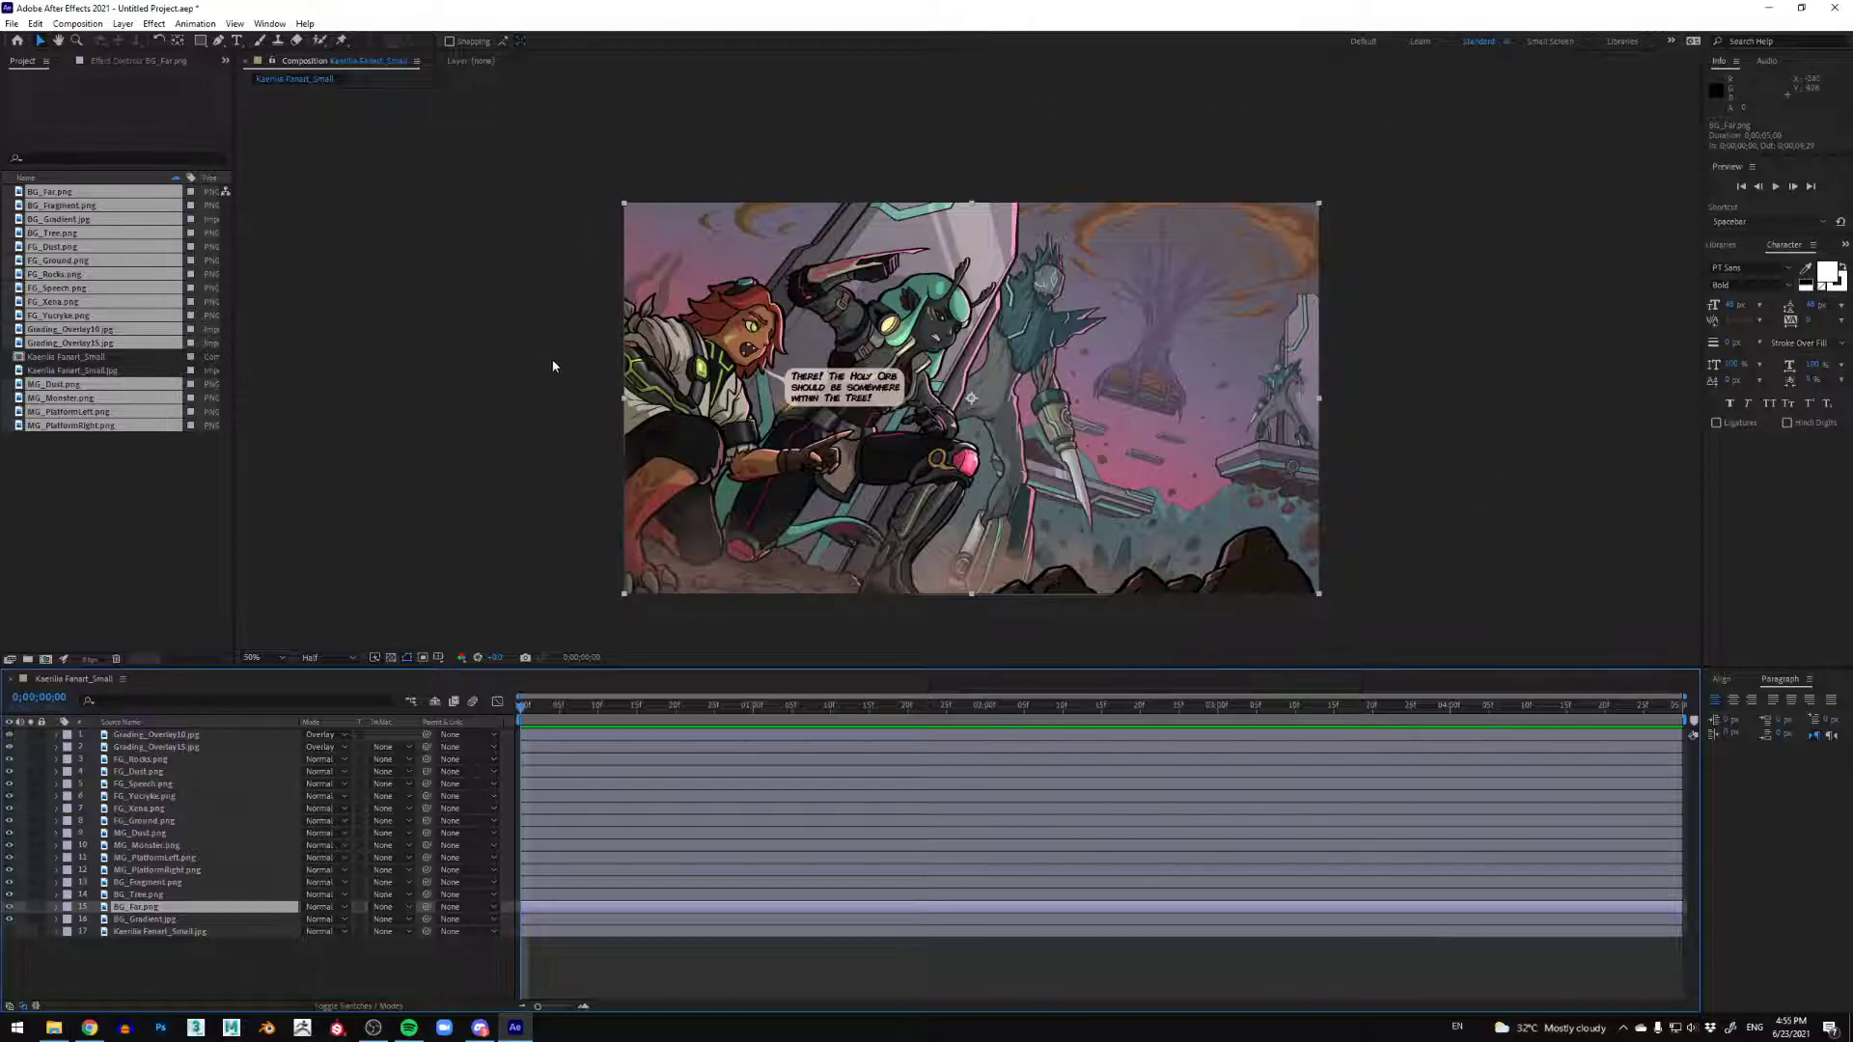
# Step: Nudge FG_Yucryke.png slightly to the left against the composition's left edge
pyautogui.scroll(1, 618, 395)
pyautogui.moveTo(491, 378); pyautogui.dragTo(629, 363)
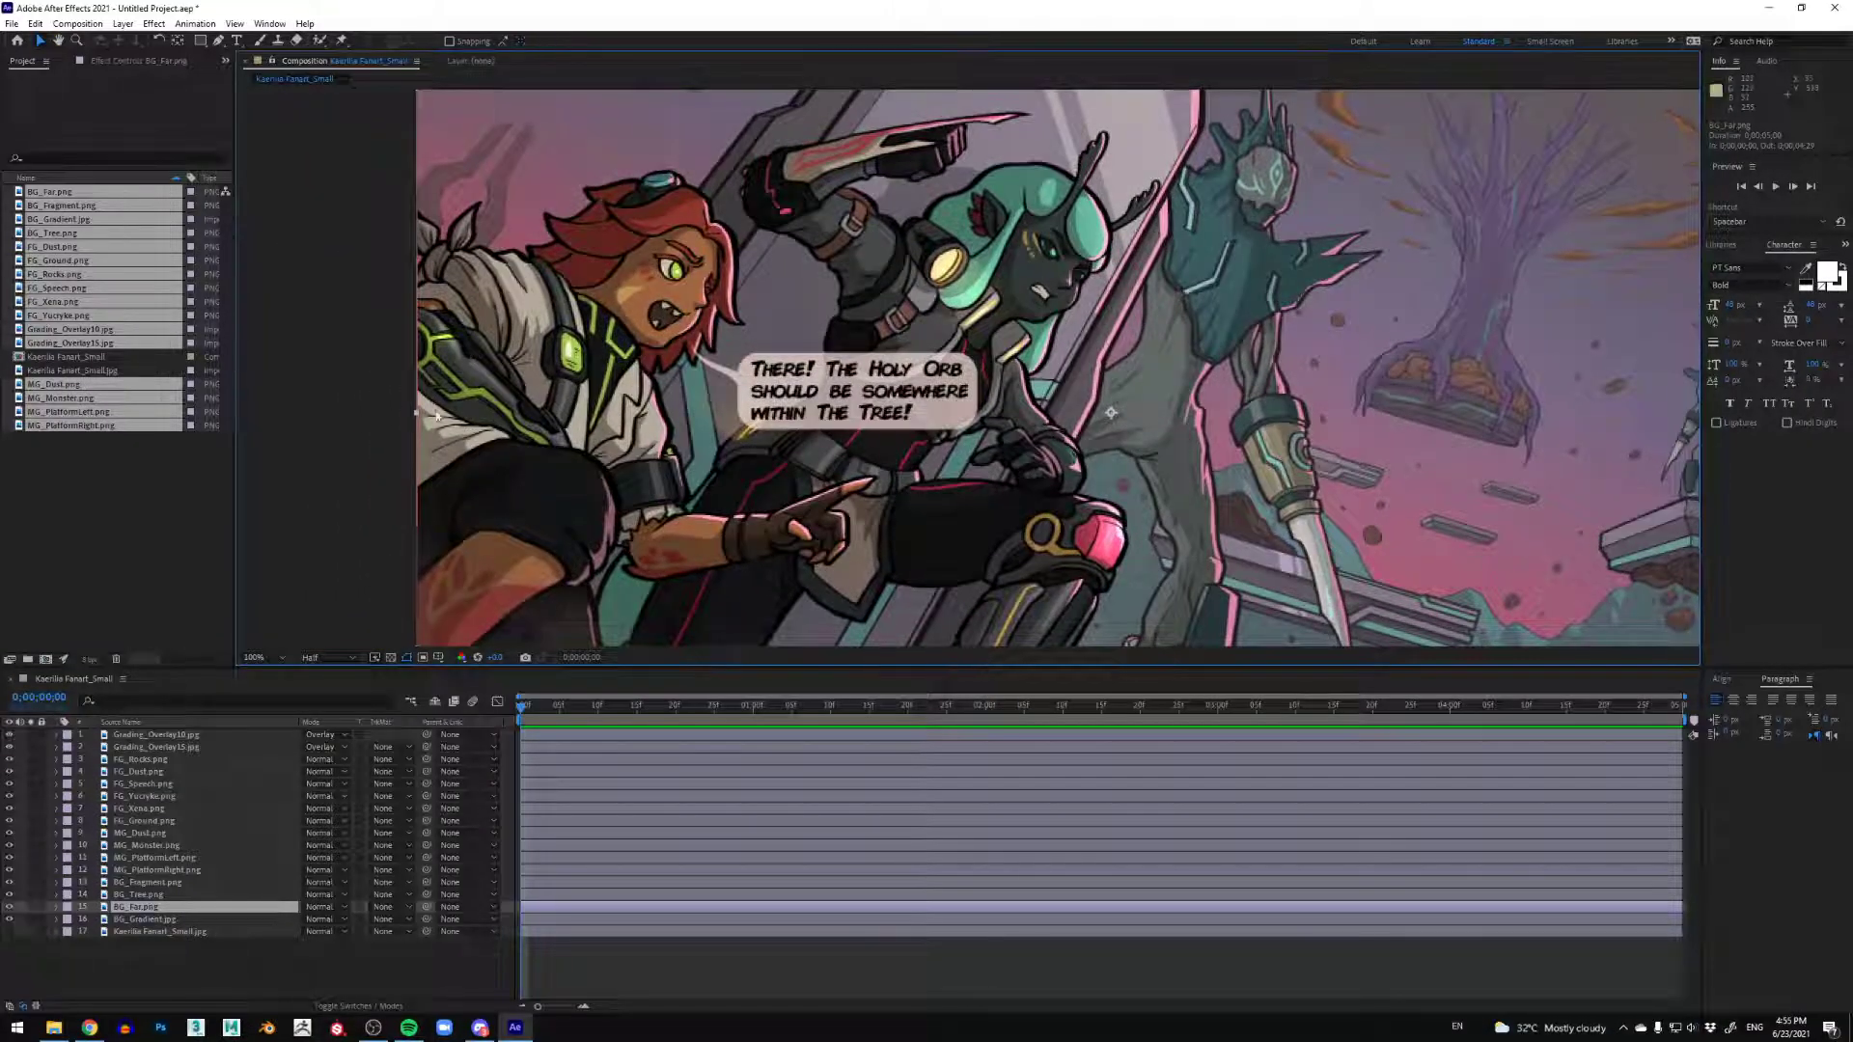
pyautogui.click(164, 796)
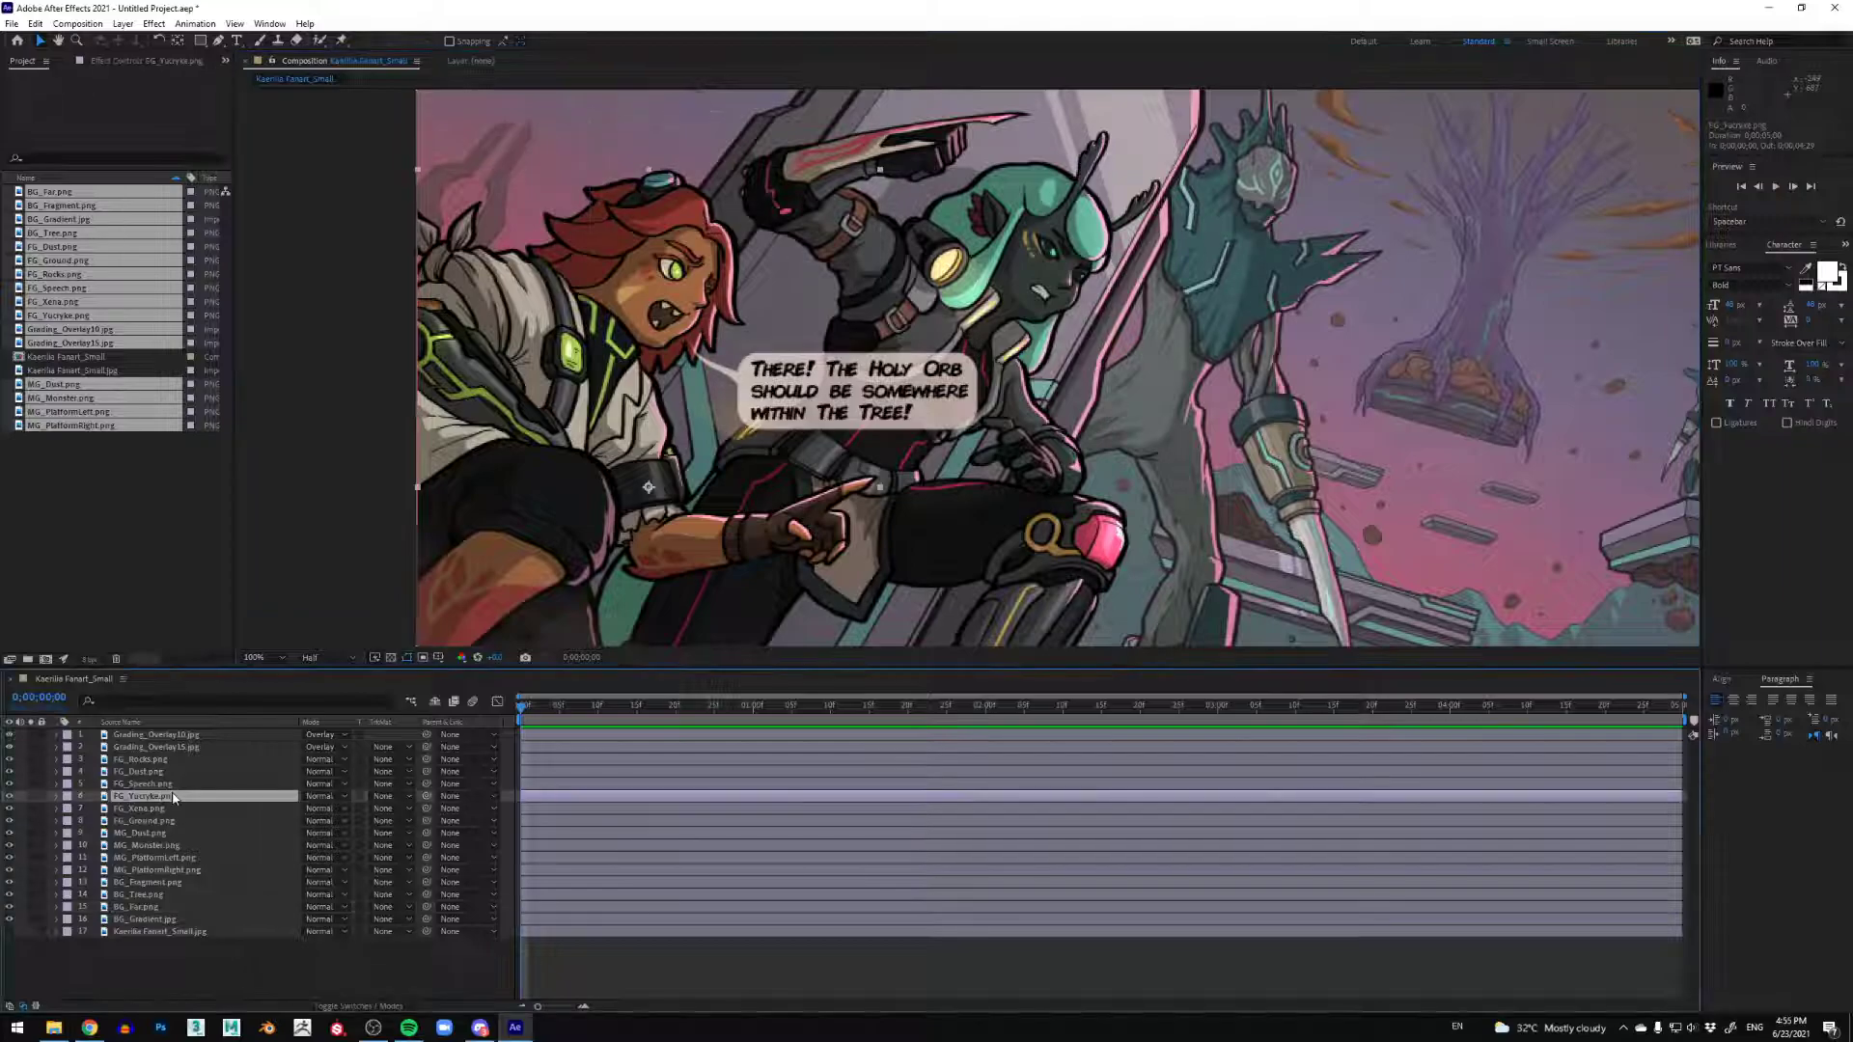
pyautogui.press('Return')
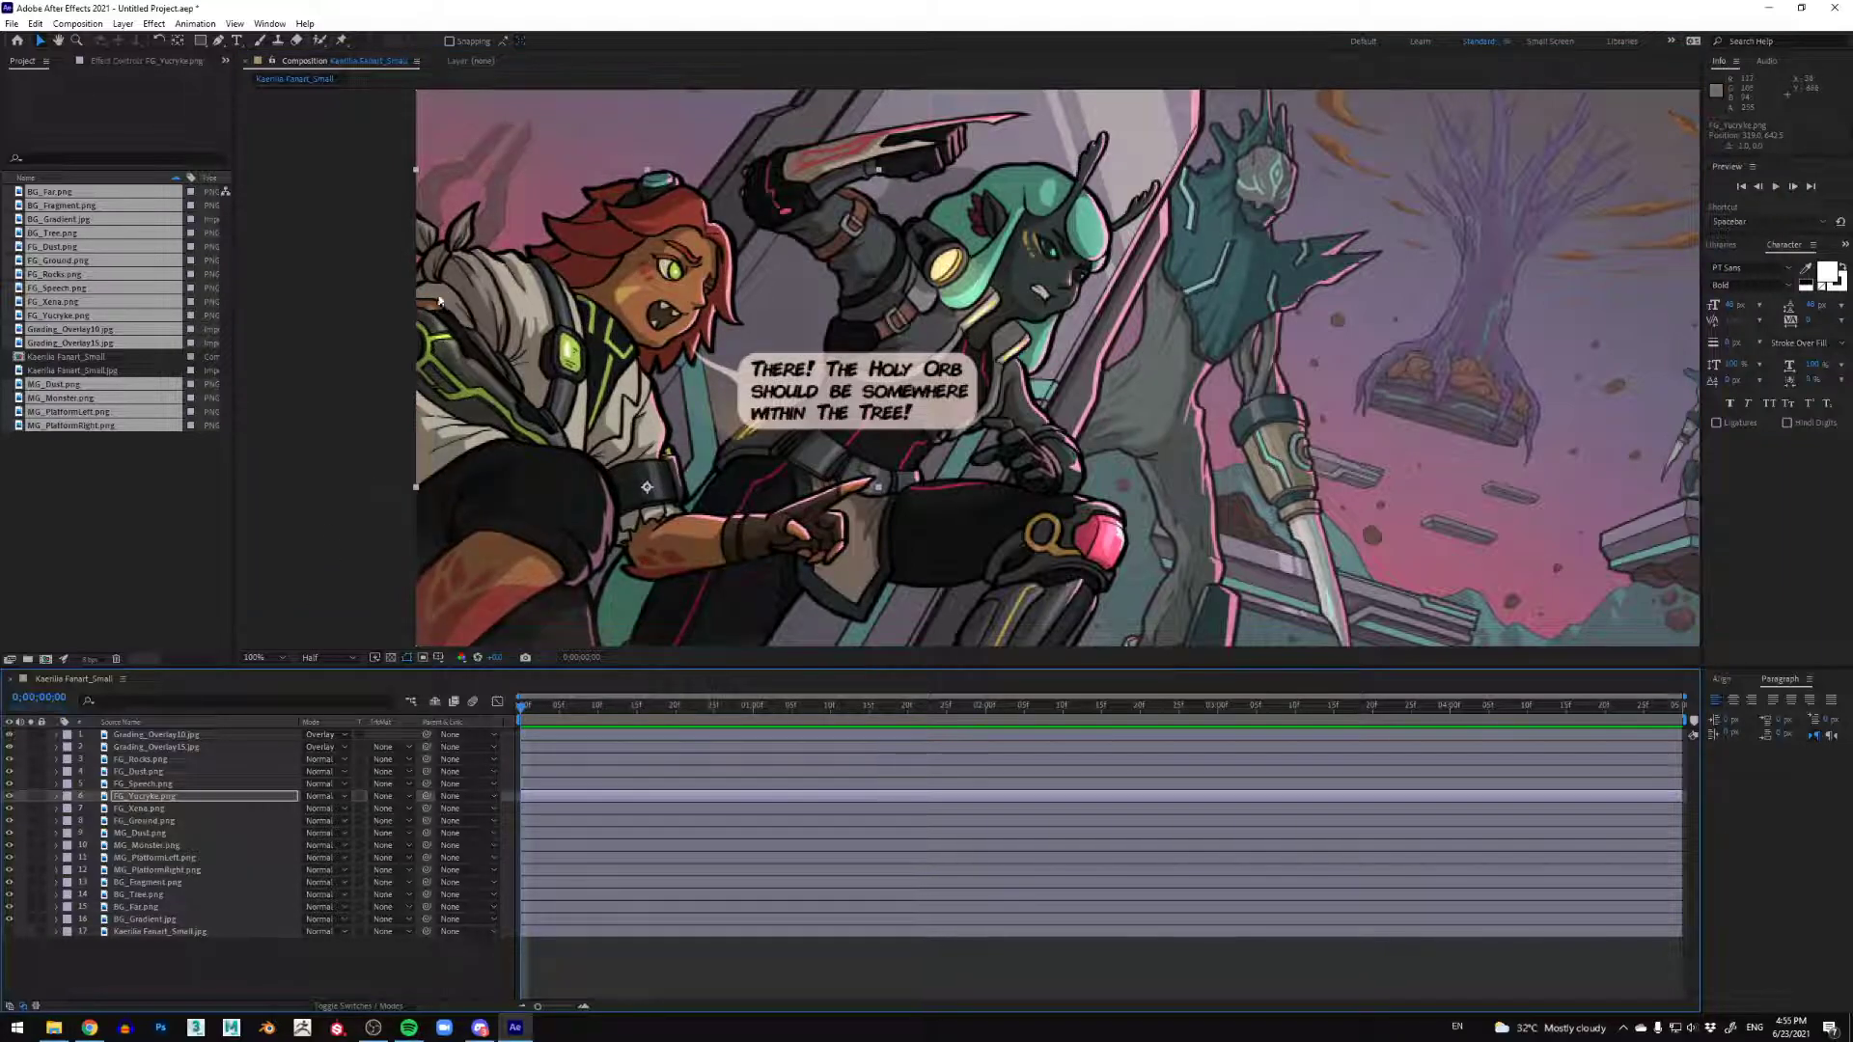
pyautogui.scroll(-2, 427, 426)
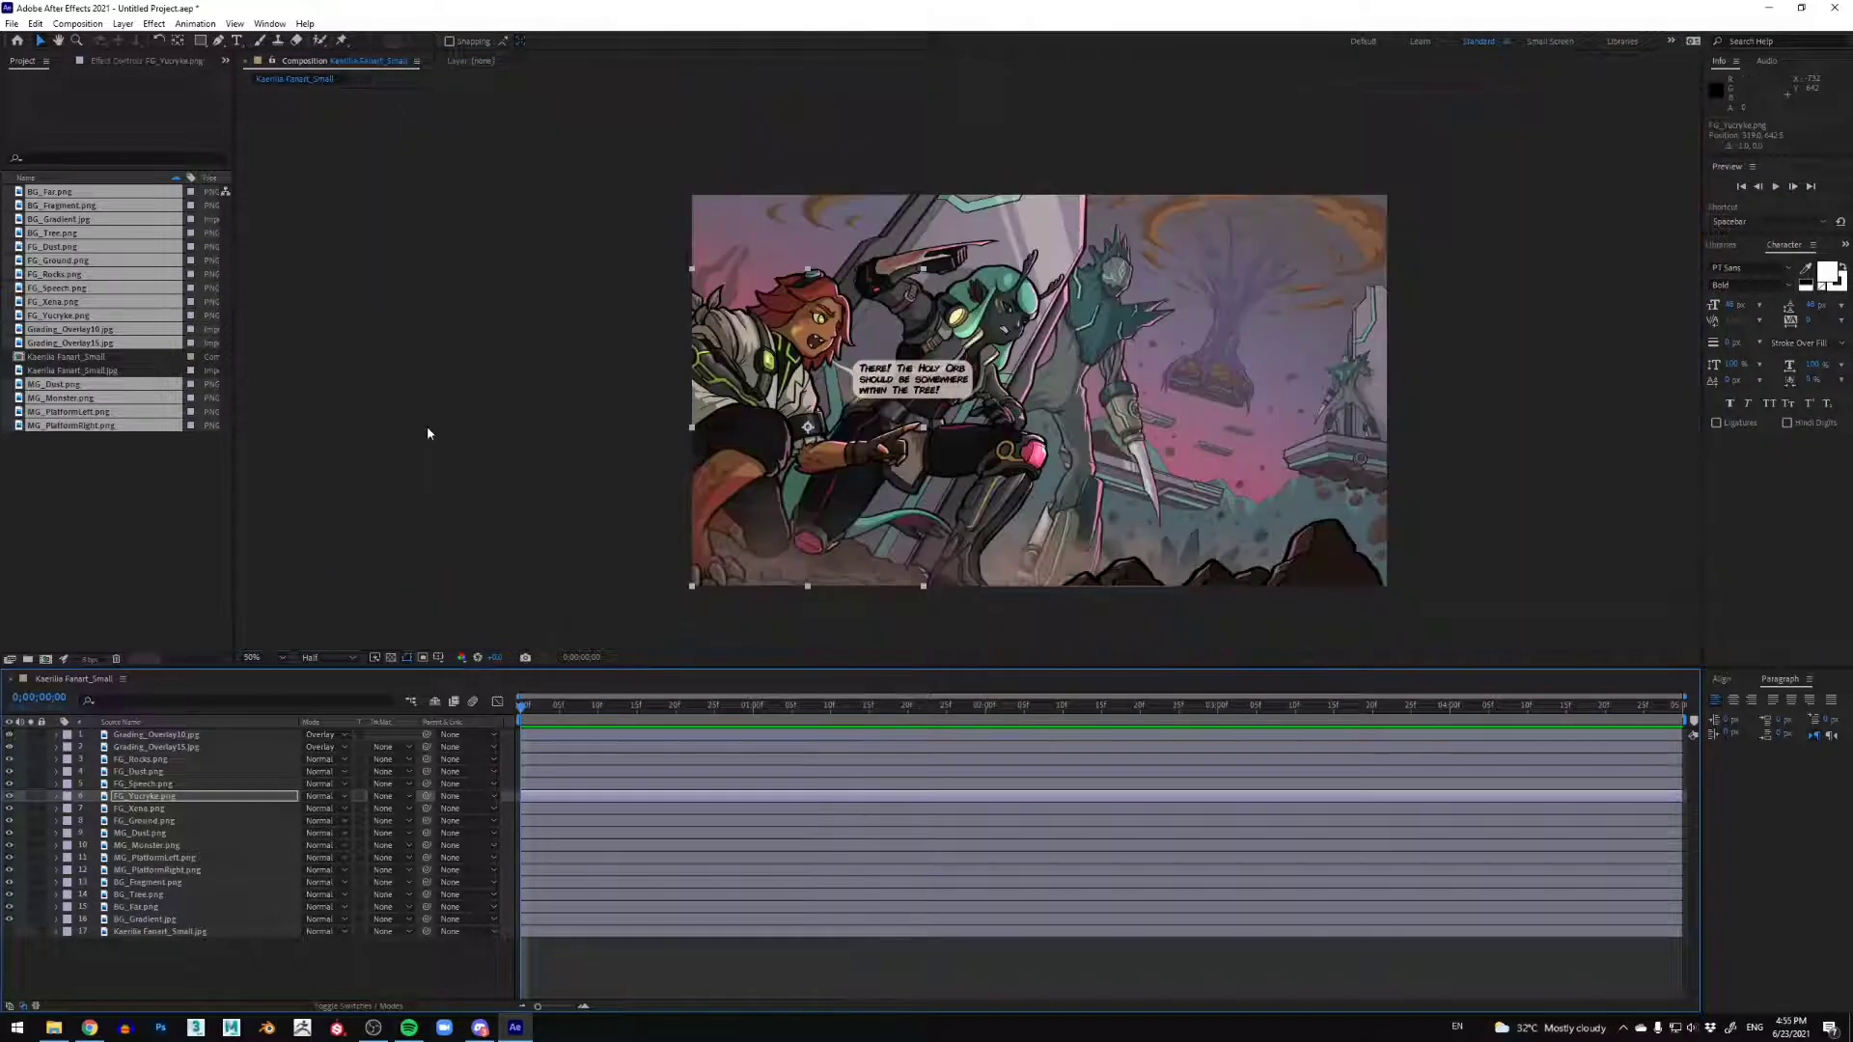
# Step: Turn the layers from FG_Rocks.png through BG_Tree.png into 3D layers
pyautogui.click(135, 759)
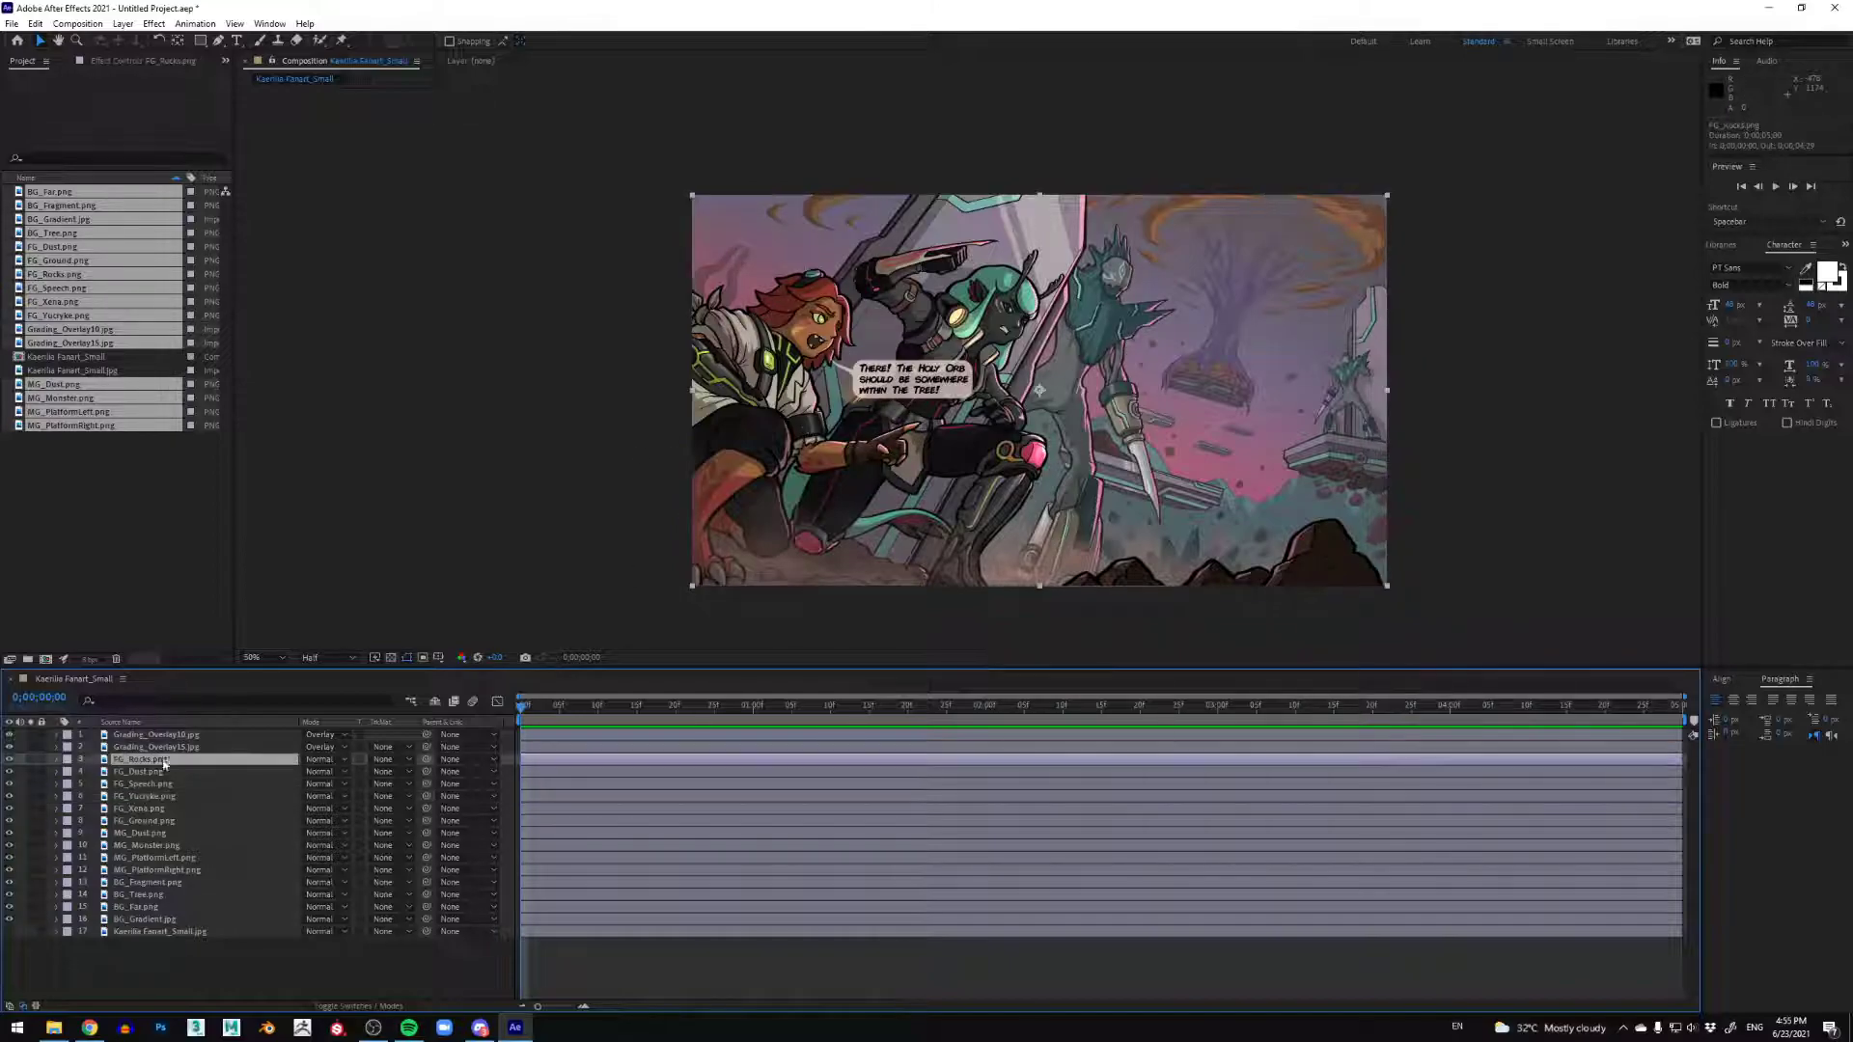
pyautogui.keyDown('shift'); pyautogui.click(174, 894); pyautogui.keyUp('shift')
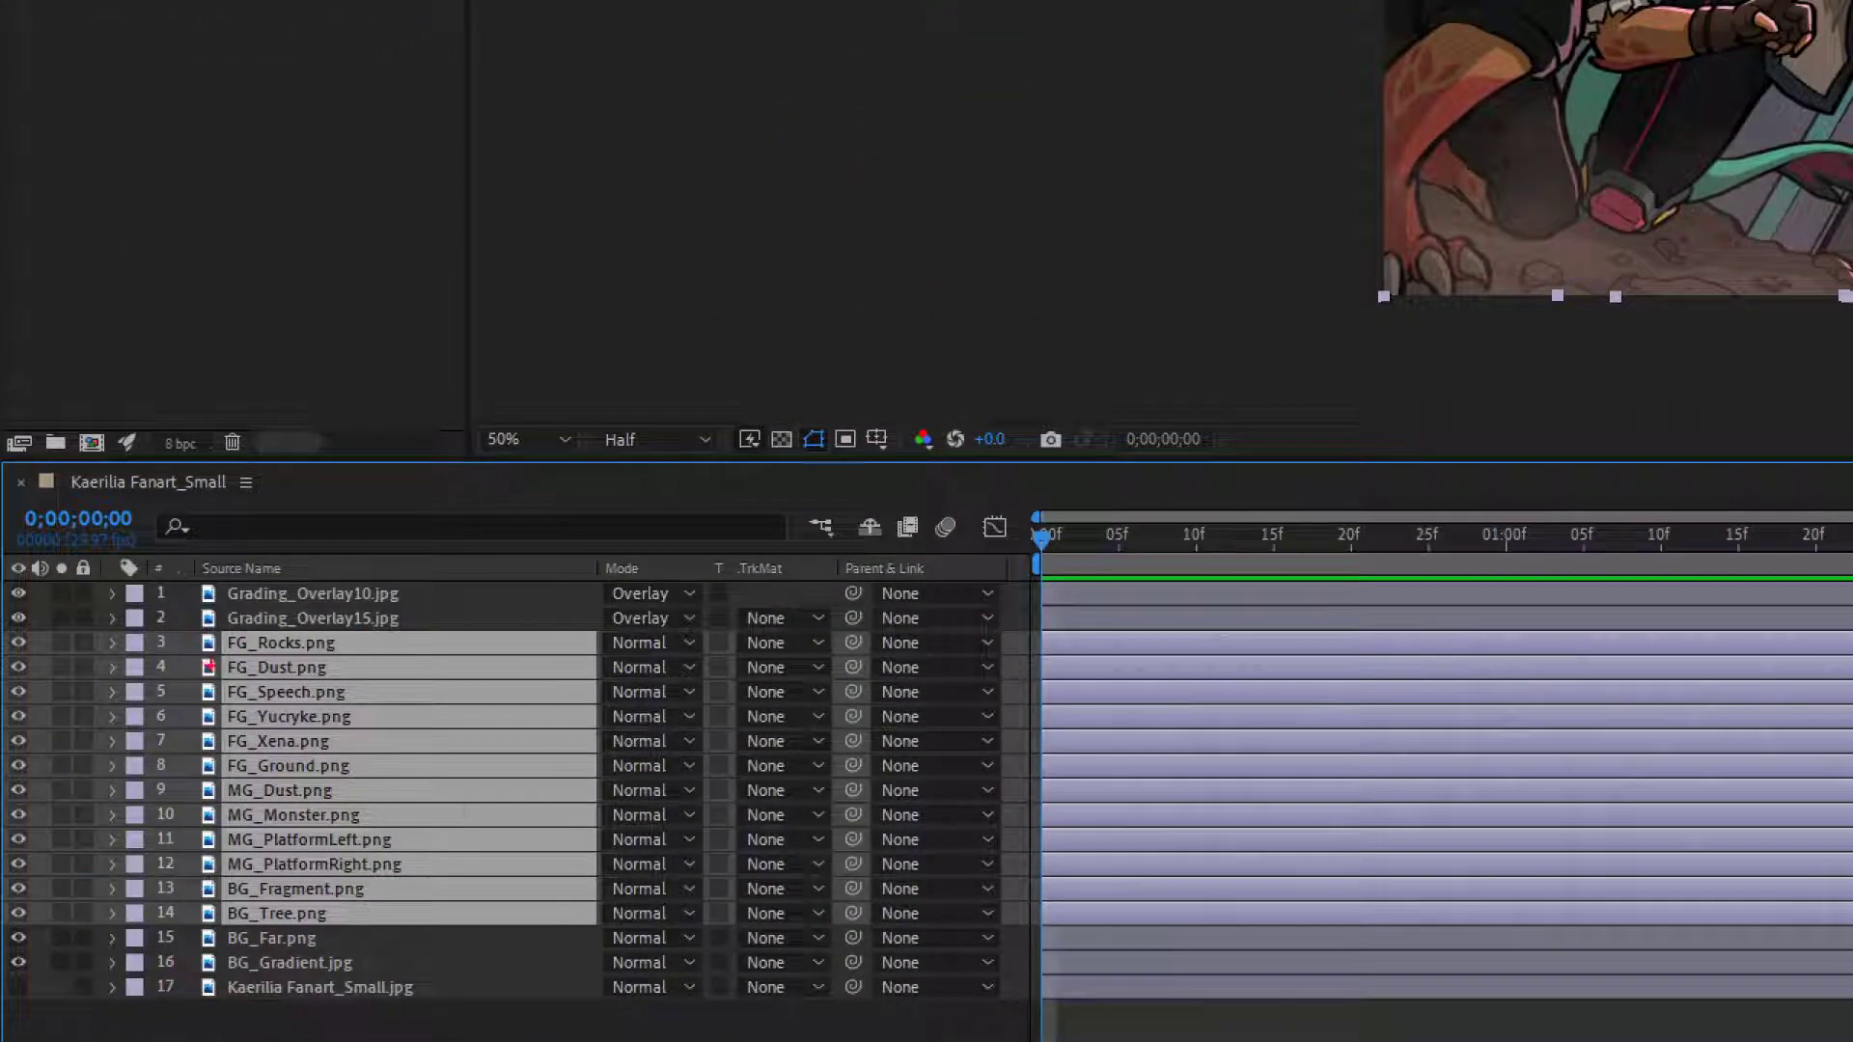
pyautogui.moveTo(216, 680); pyautogui.dragTo(400, 674)
pyautogui.moveTo(209, 932); pyautogui.dragTo(463, 932)
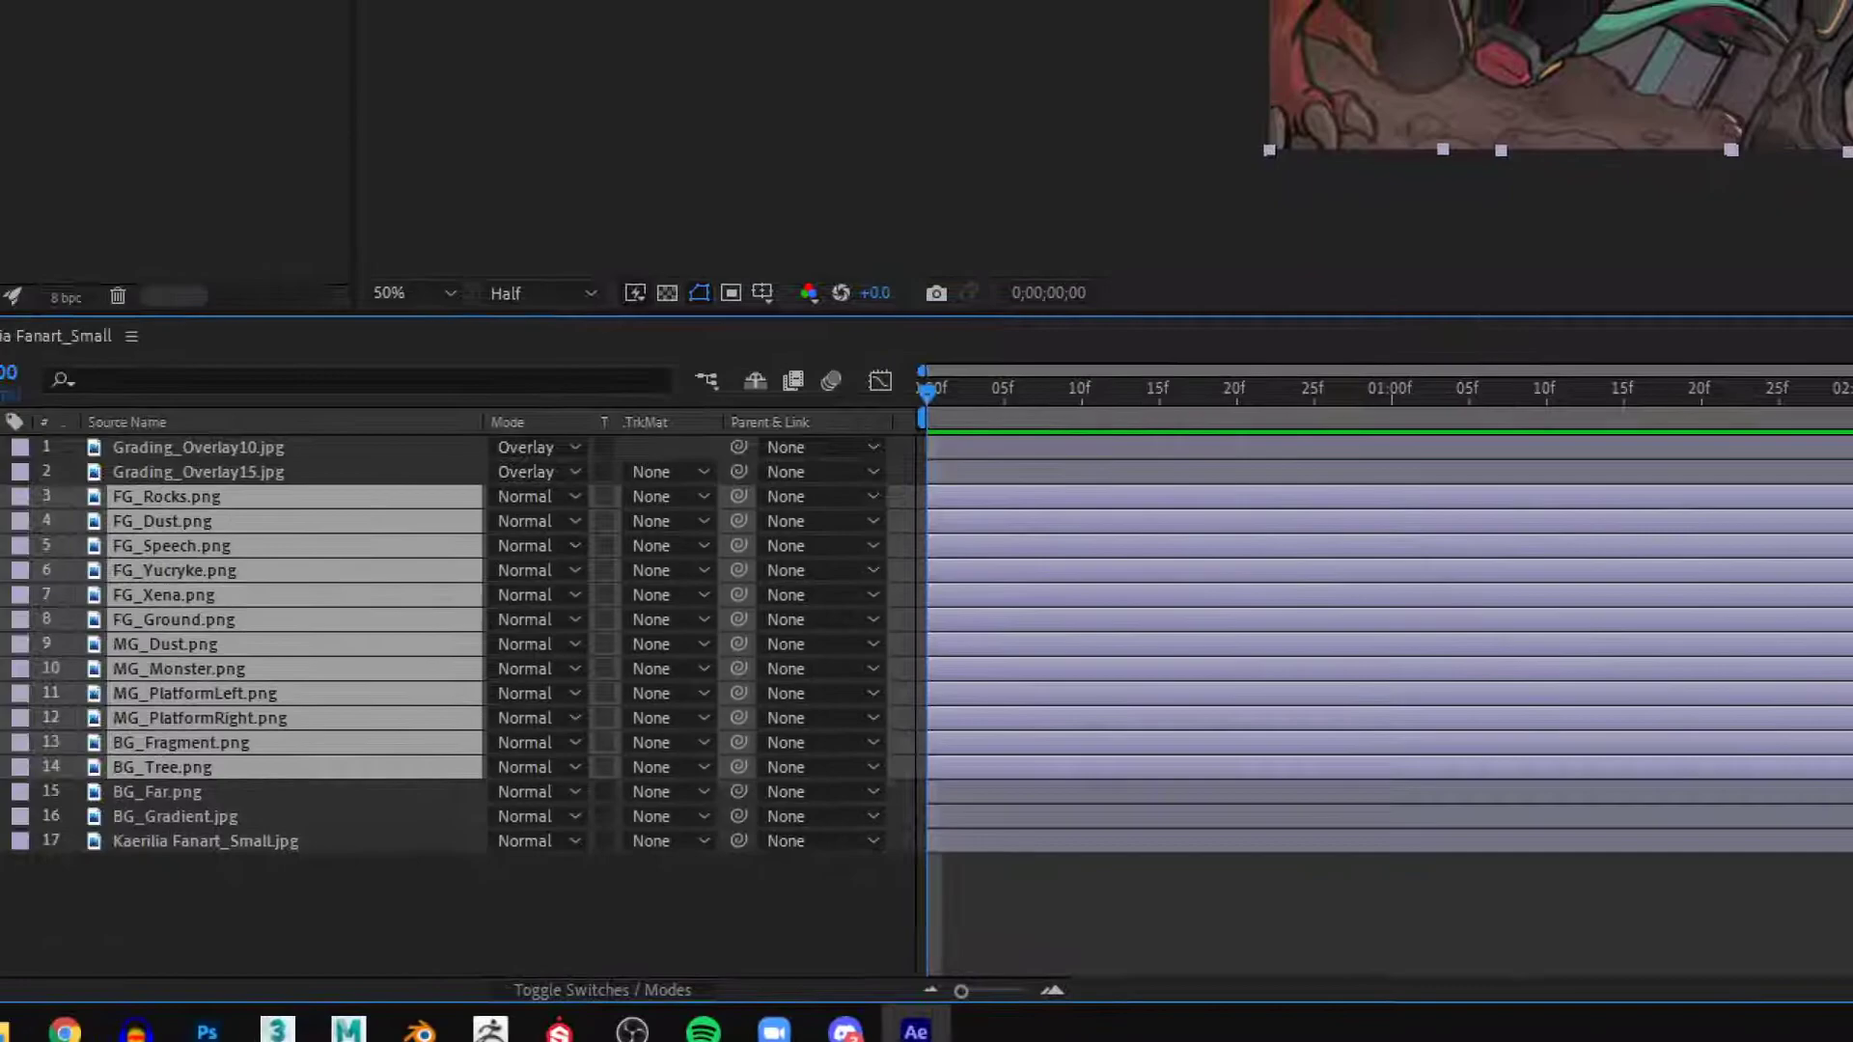
pyautogui.moveTo(702, 967)
pyautogui.mouseDown()
pyautogui.moveTo(542, 961)
pyautogui.moveTo(477, 992)
pyautogui.moveTo(557, 1023)
pyautogui.moveTo(774, 1013)
pyautogui.moveTo(664, 948)
pyautogui.mouseUp()
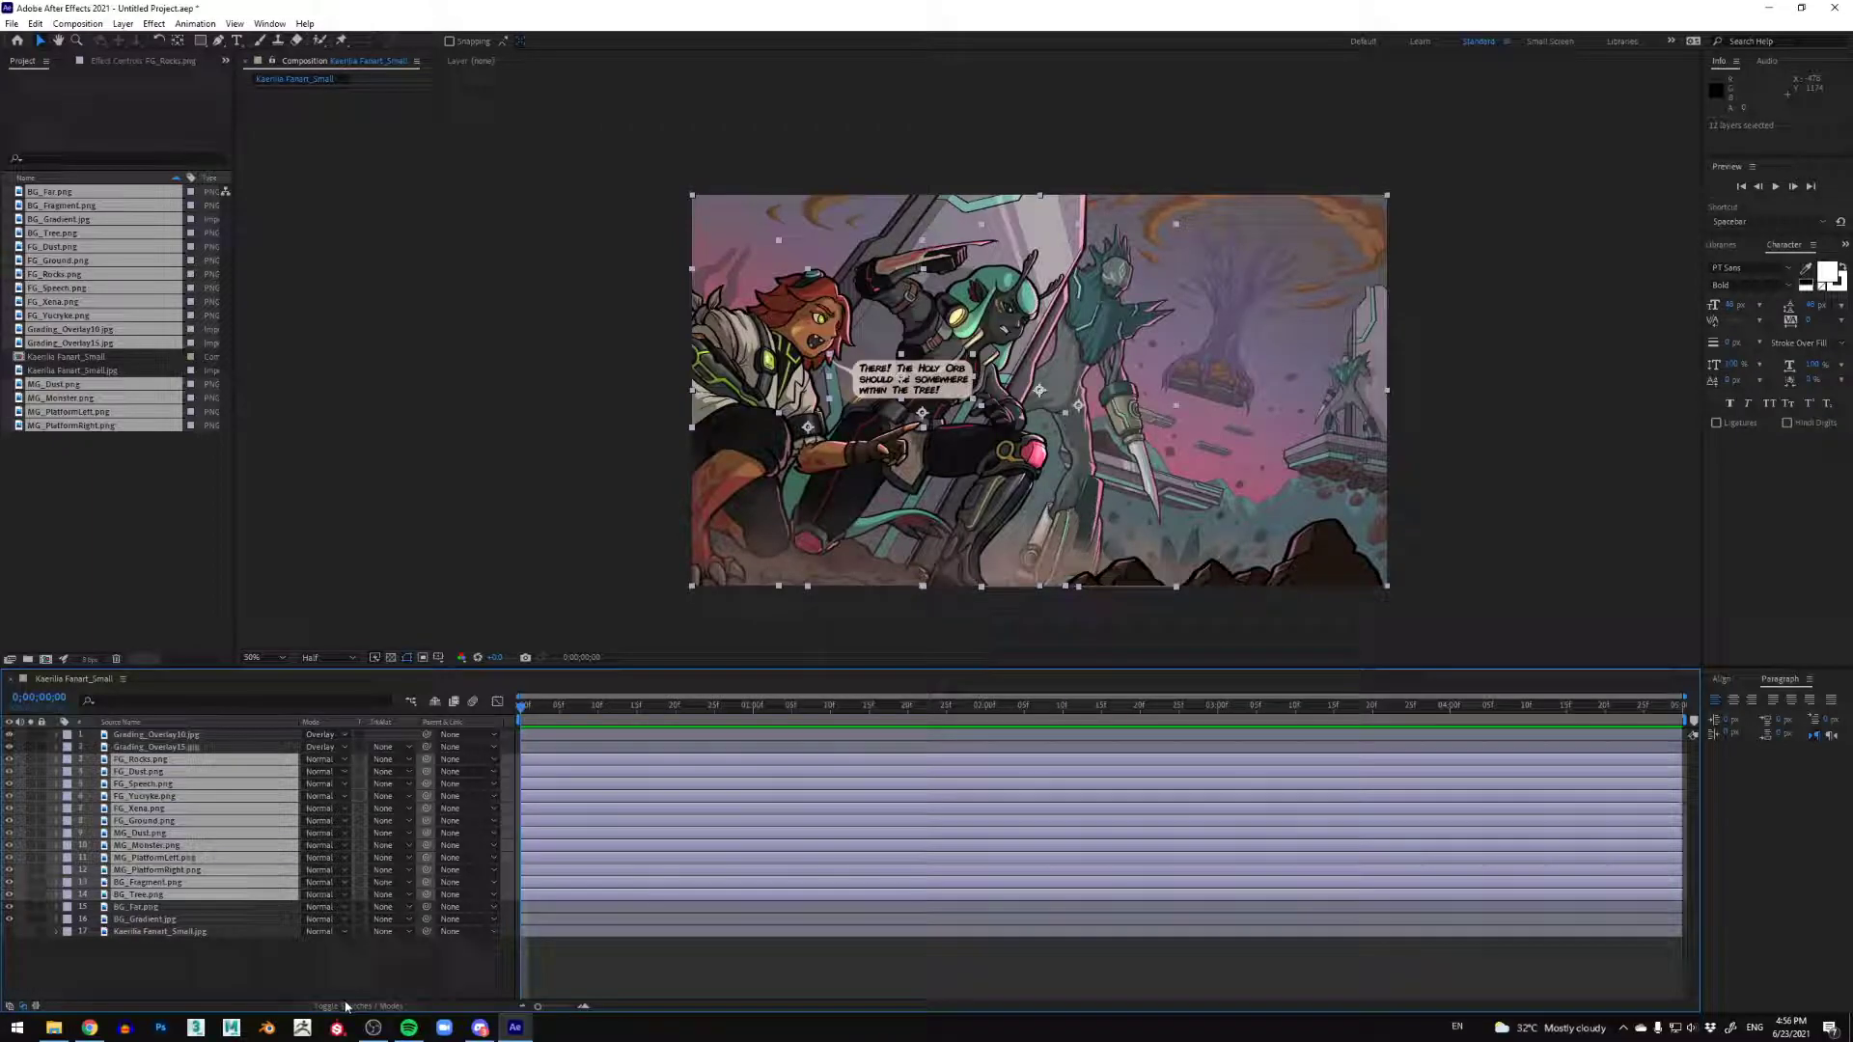
pyautogui.click(602, 990)
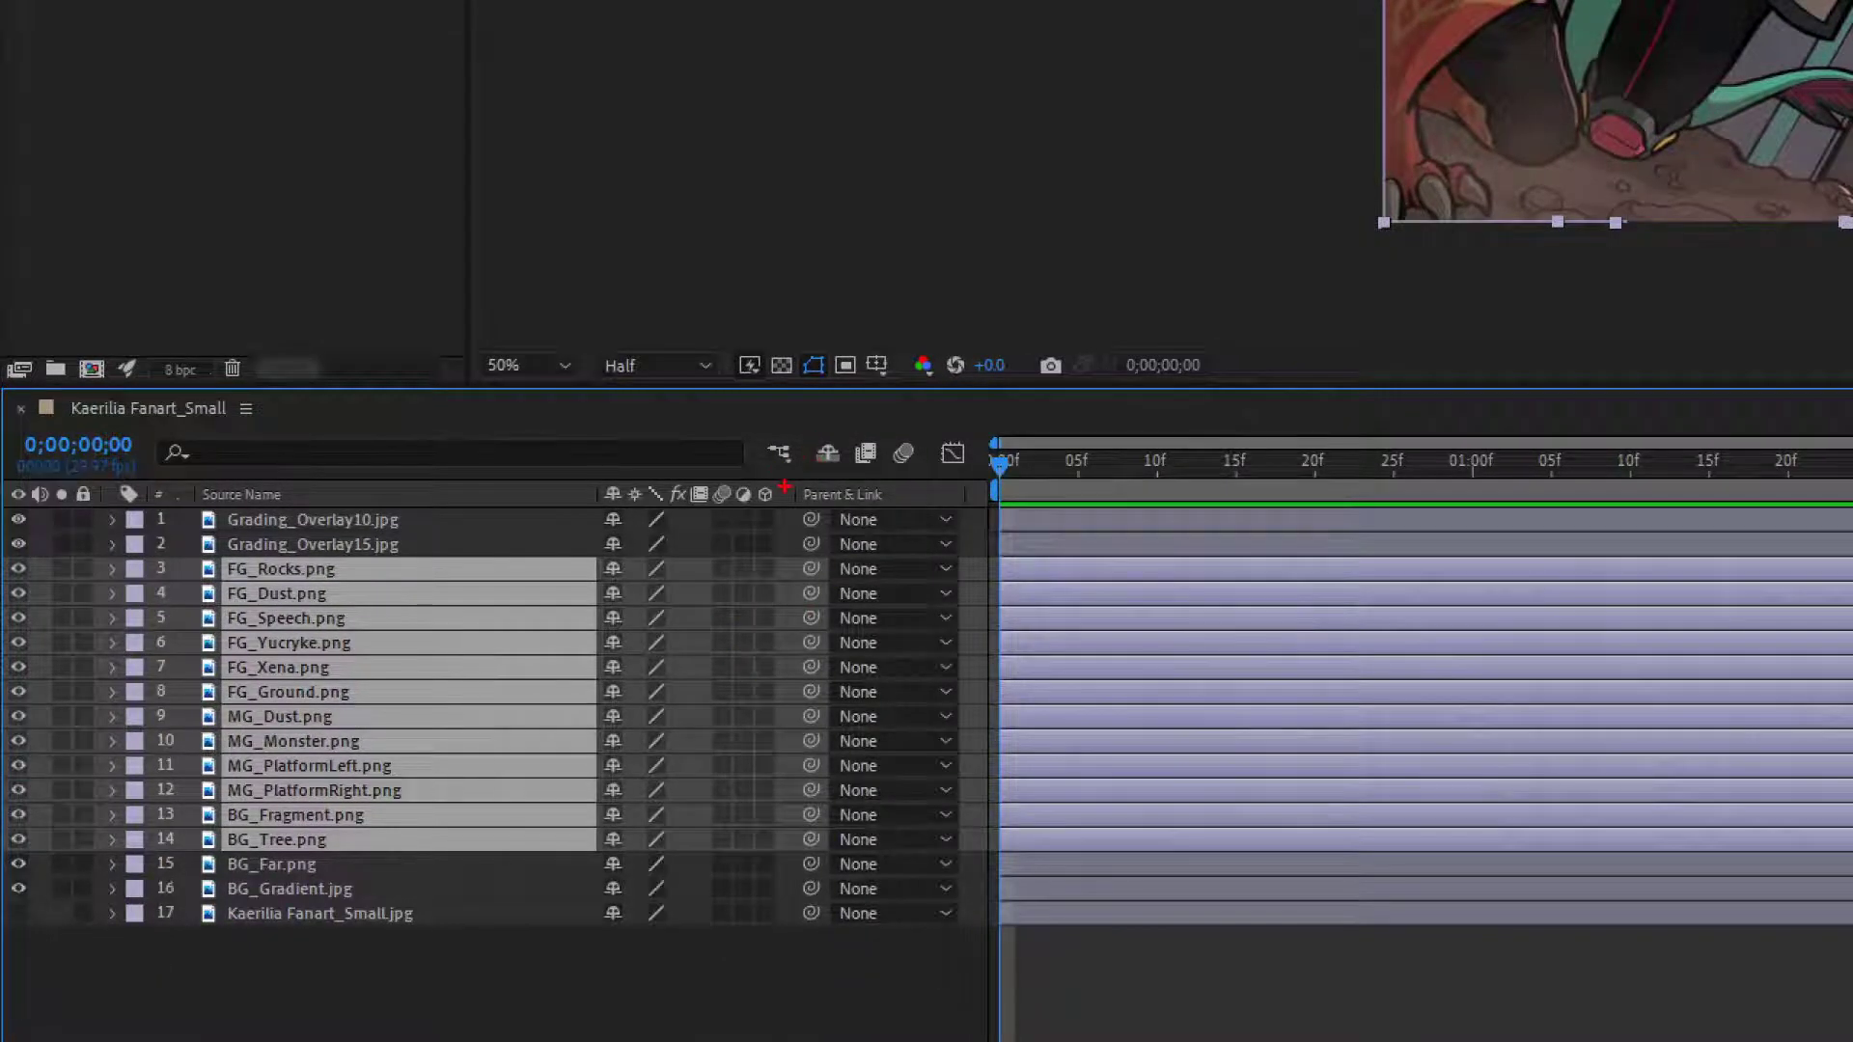
pyautogui.moveTo(757, 506)
pyautogui.mouseDown()
pyautogui.moveTo(758, 949)
pyautogui.moveTo(794, 934)
pyautogui.moveTo(800, 868)
pyautogui.moveTo(781, 440)
pyautogui.mouseUp()
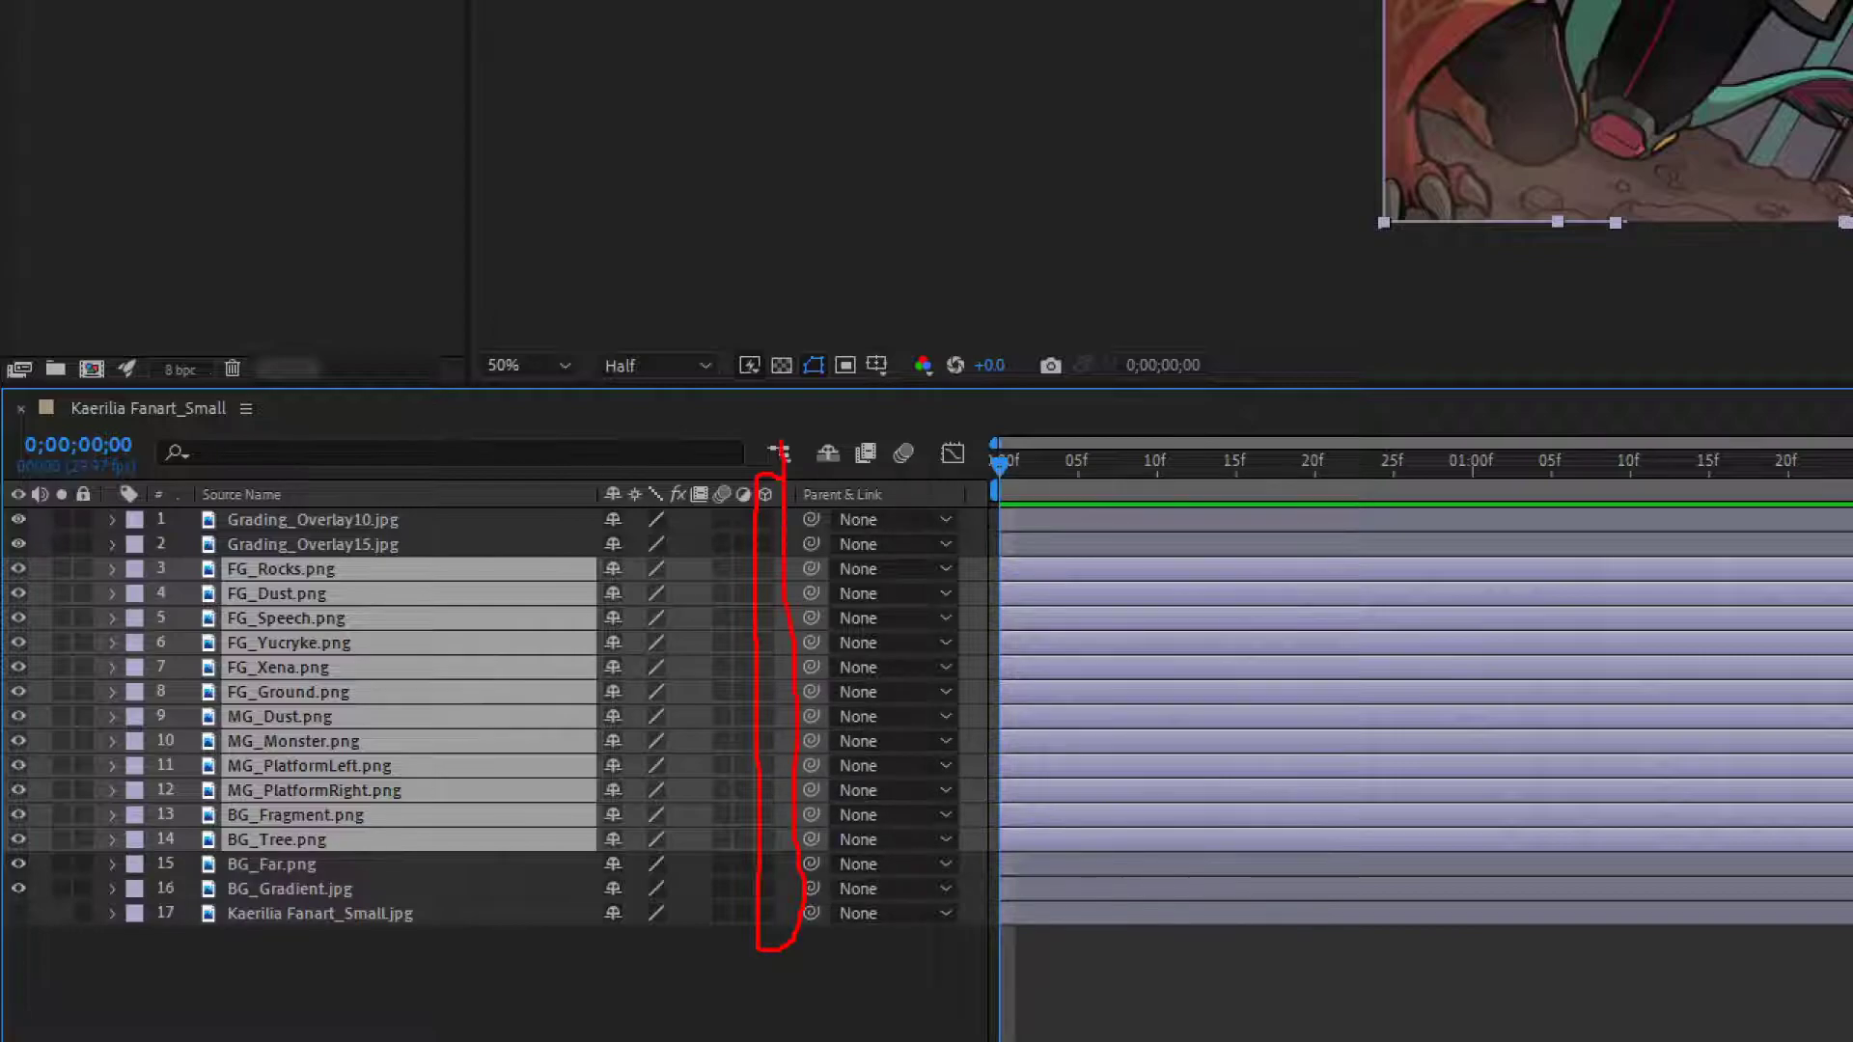
pyautogui.moveTo(767, 568)
pyautogui.mouseDown()
pyautogui.moveTo(791, 549)
pyautogui.moveTo(774, 761)
pyautogui.mouseUp()
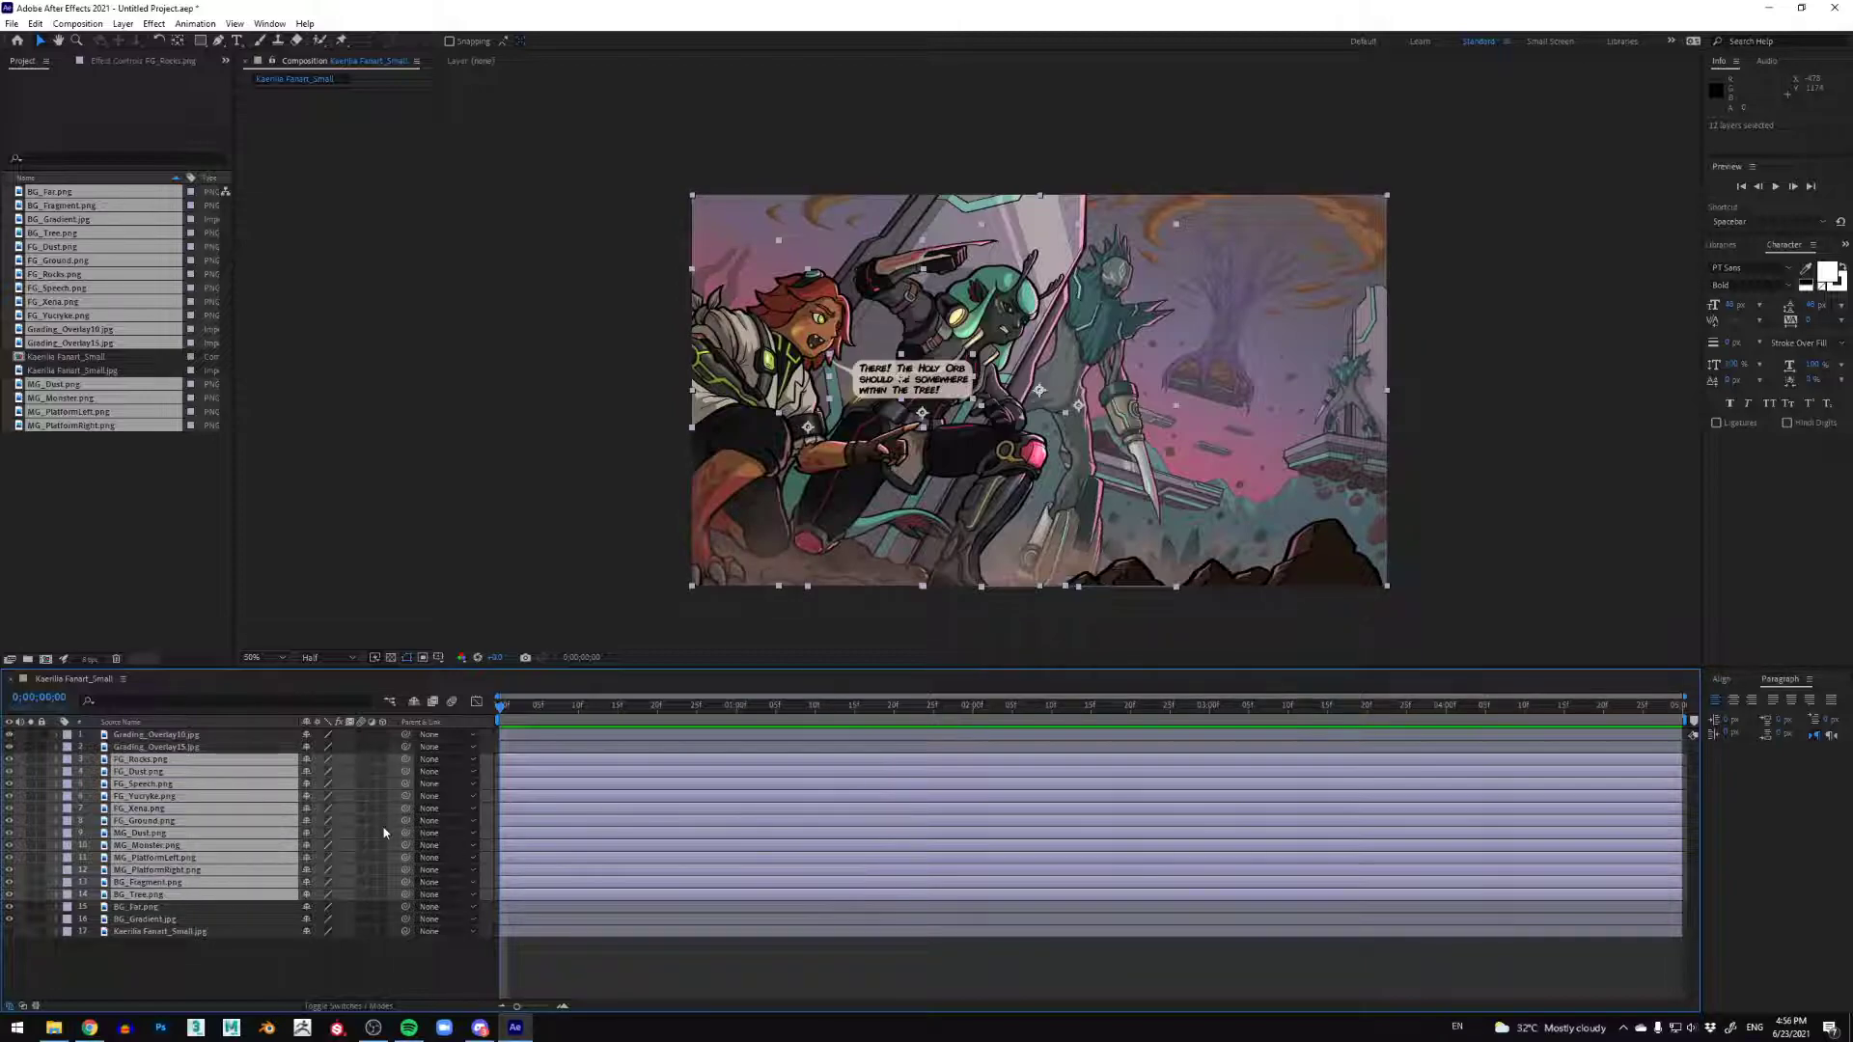
pyautogui.click(383, 759)
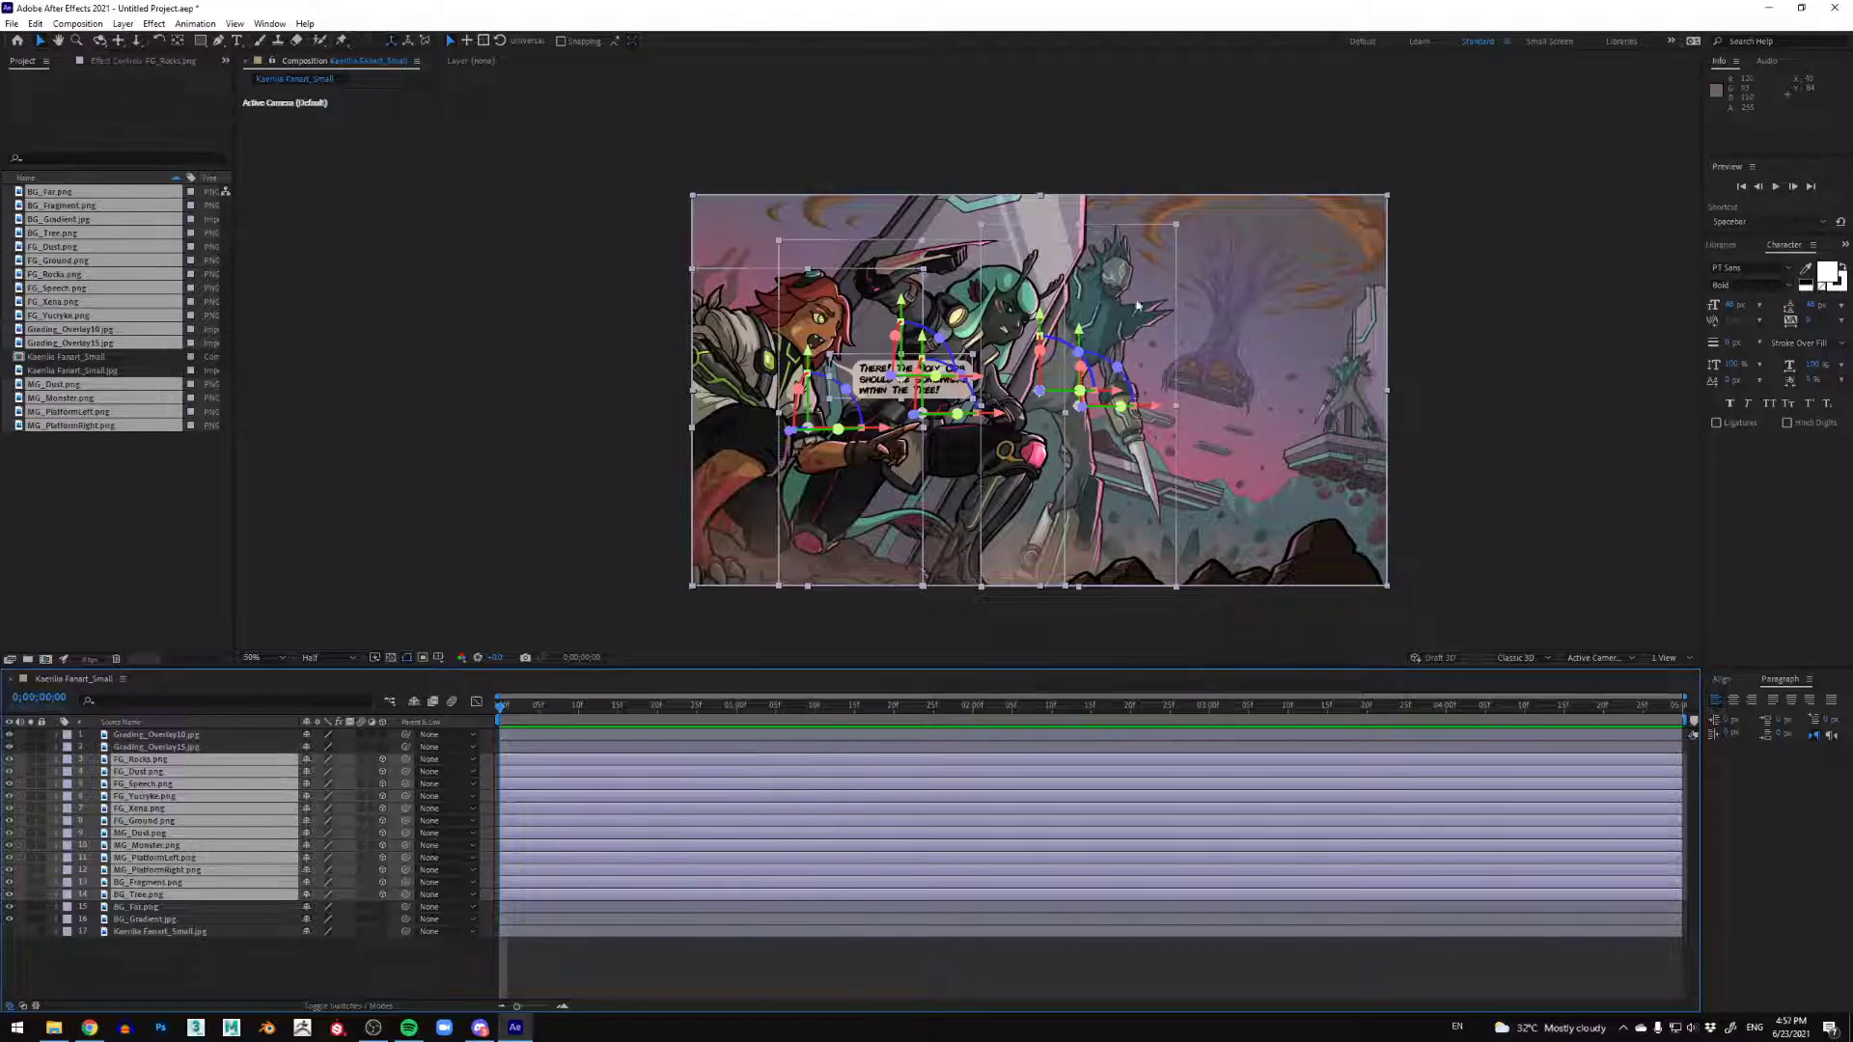
# Step: Inspect the 3D layers from the Top view and Custom View 1, and return to the Active Camera view
pyautogui.click(1607, 657)
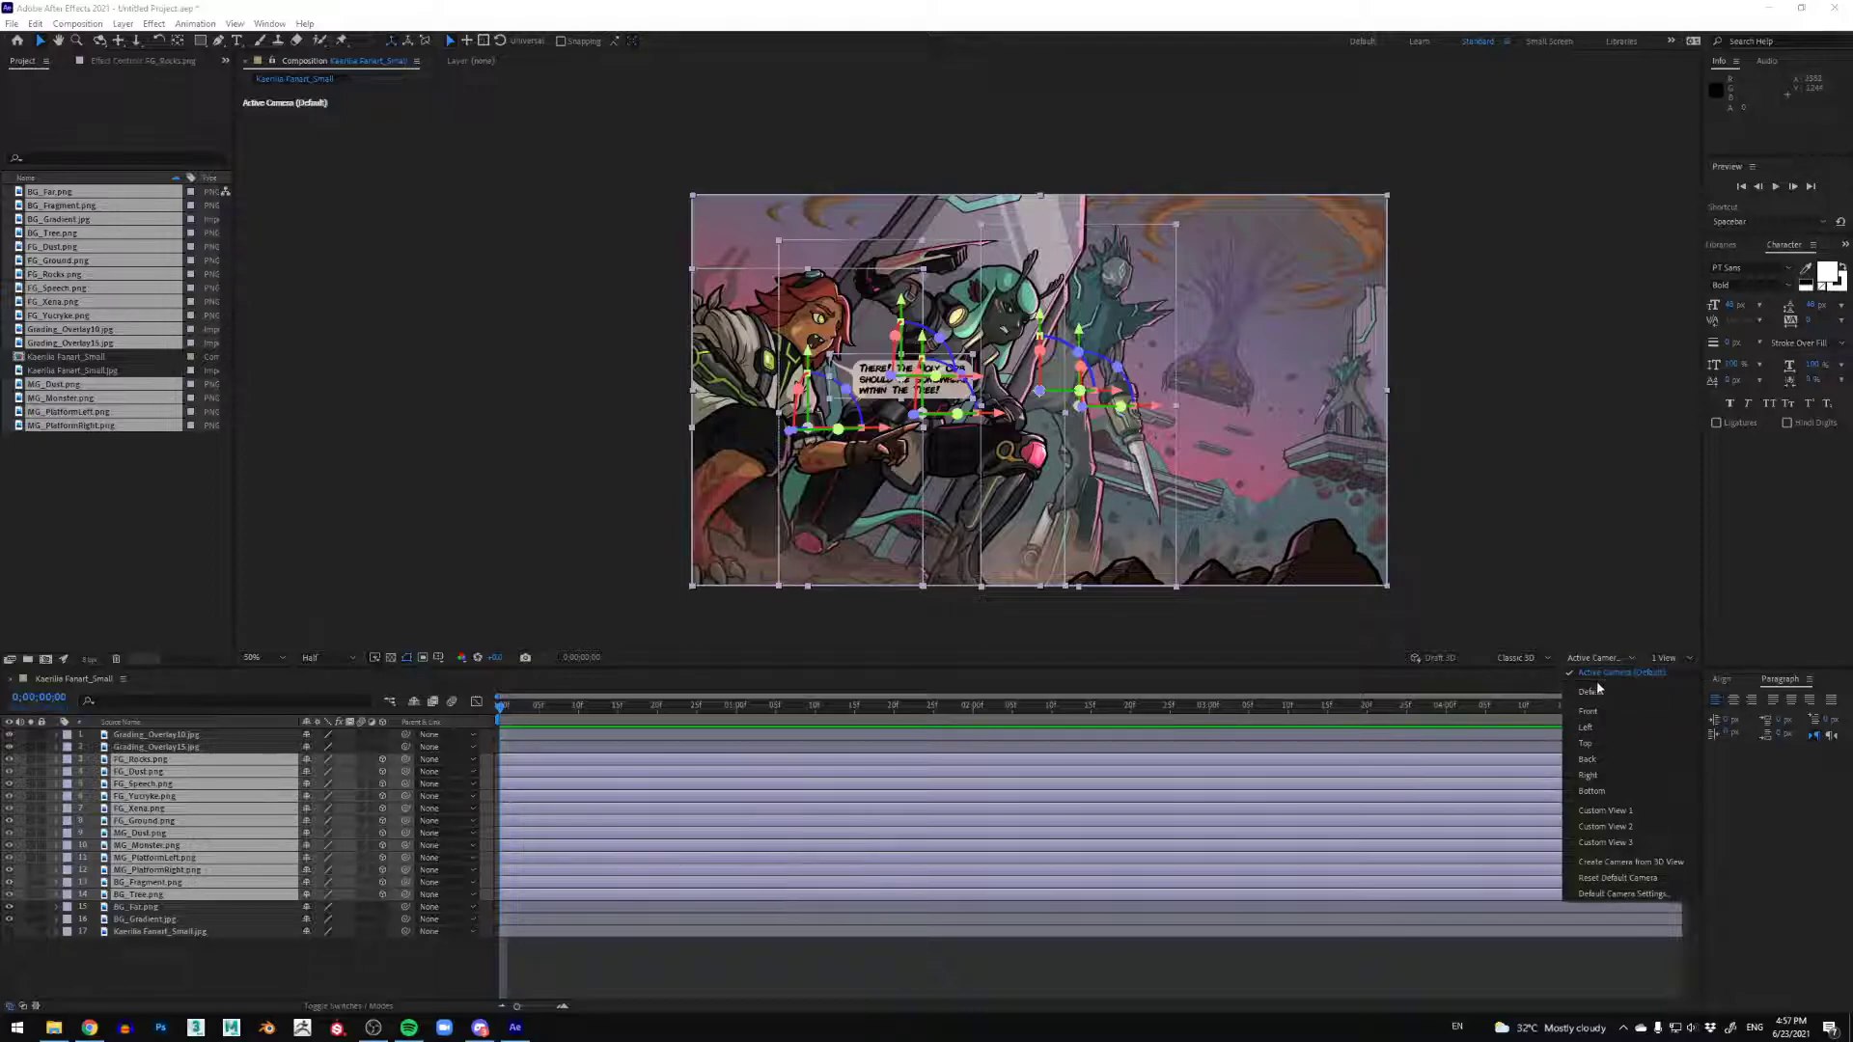
pyautogui.click(1605, 744)
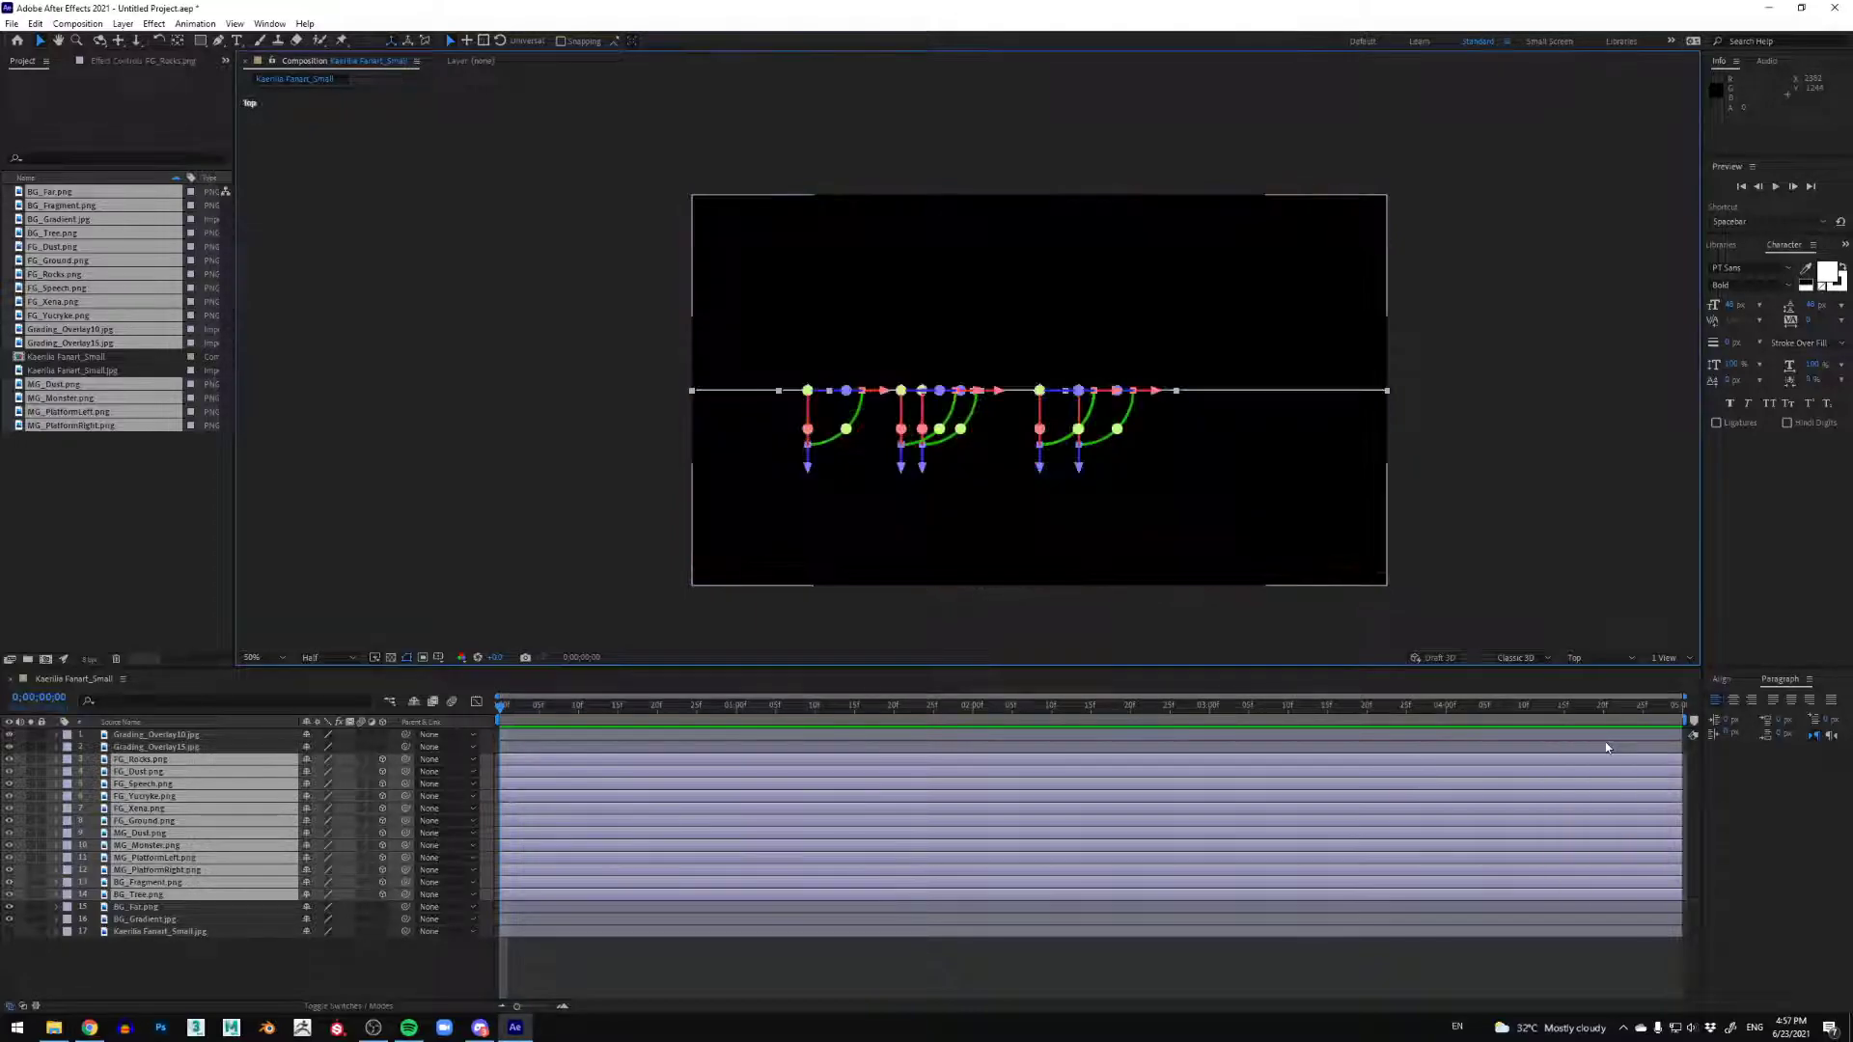
pyautogui.click(1614, 661)
pyautogui.click(1611, 810)
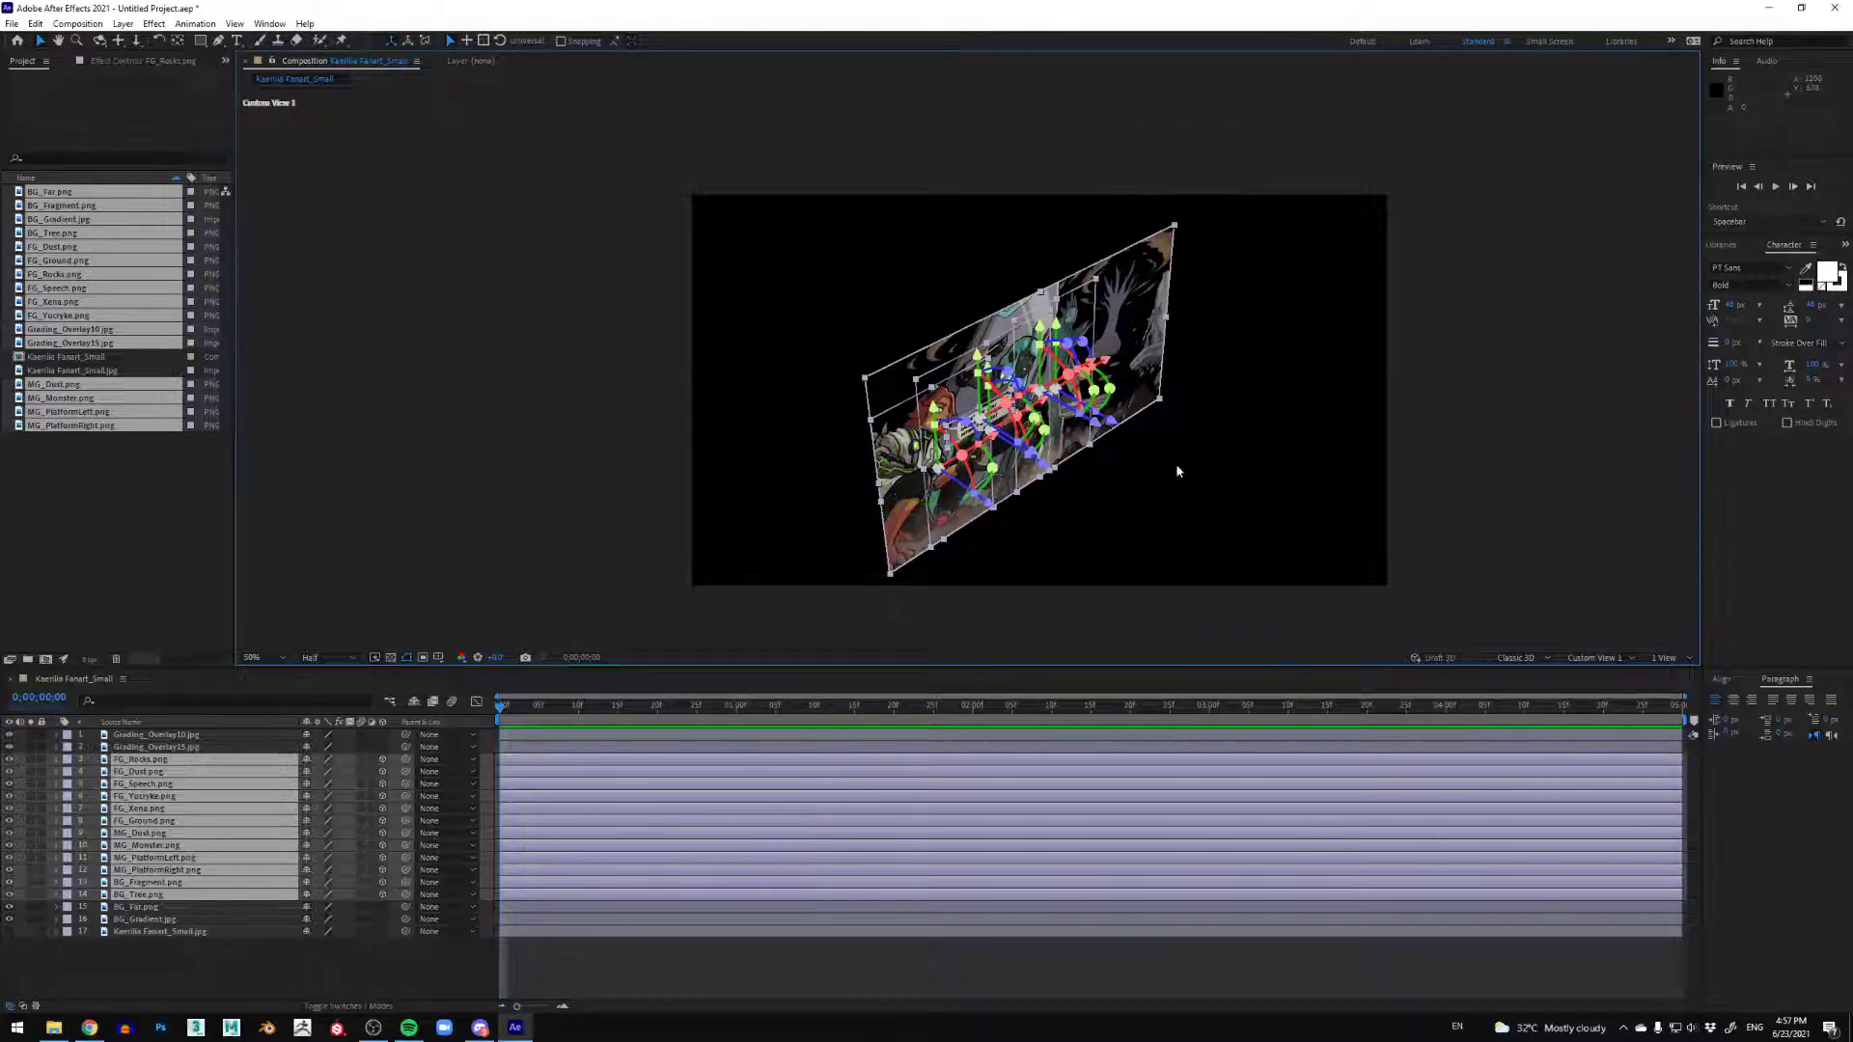
pyautogui.click(1602, 657)
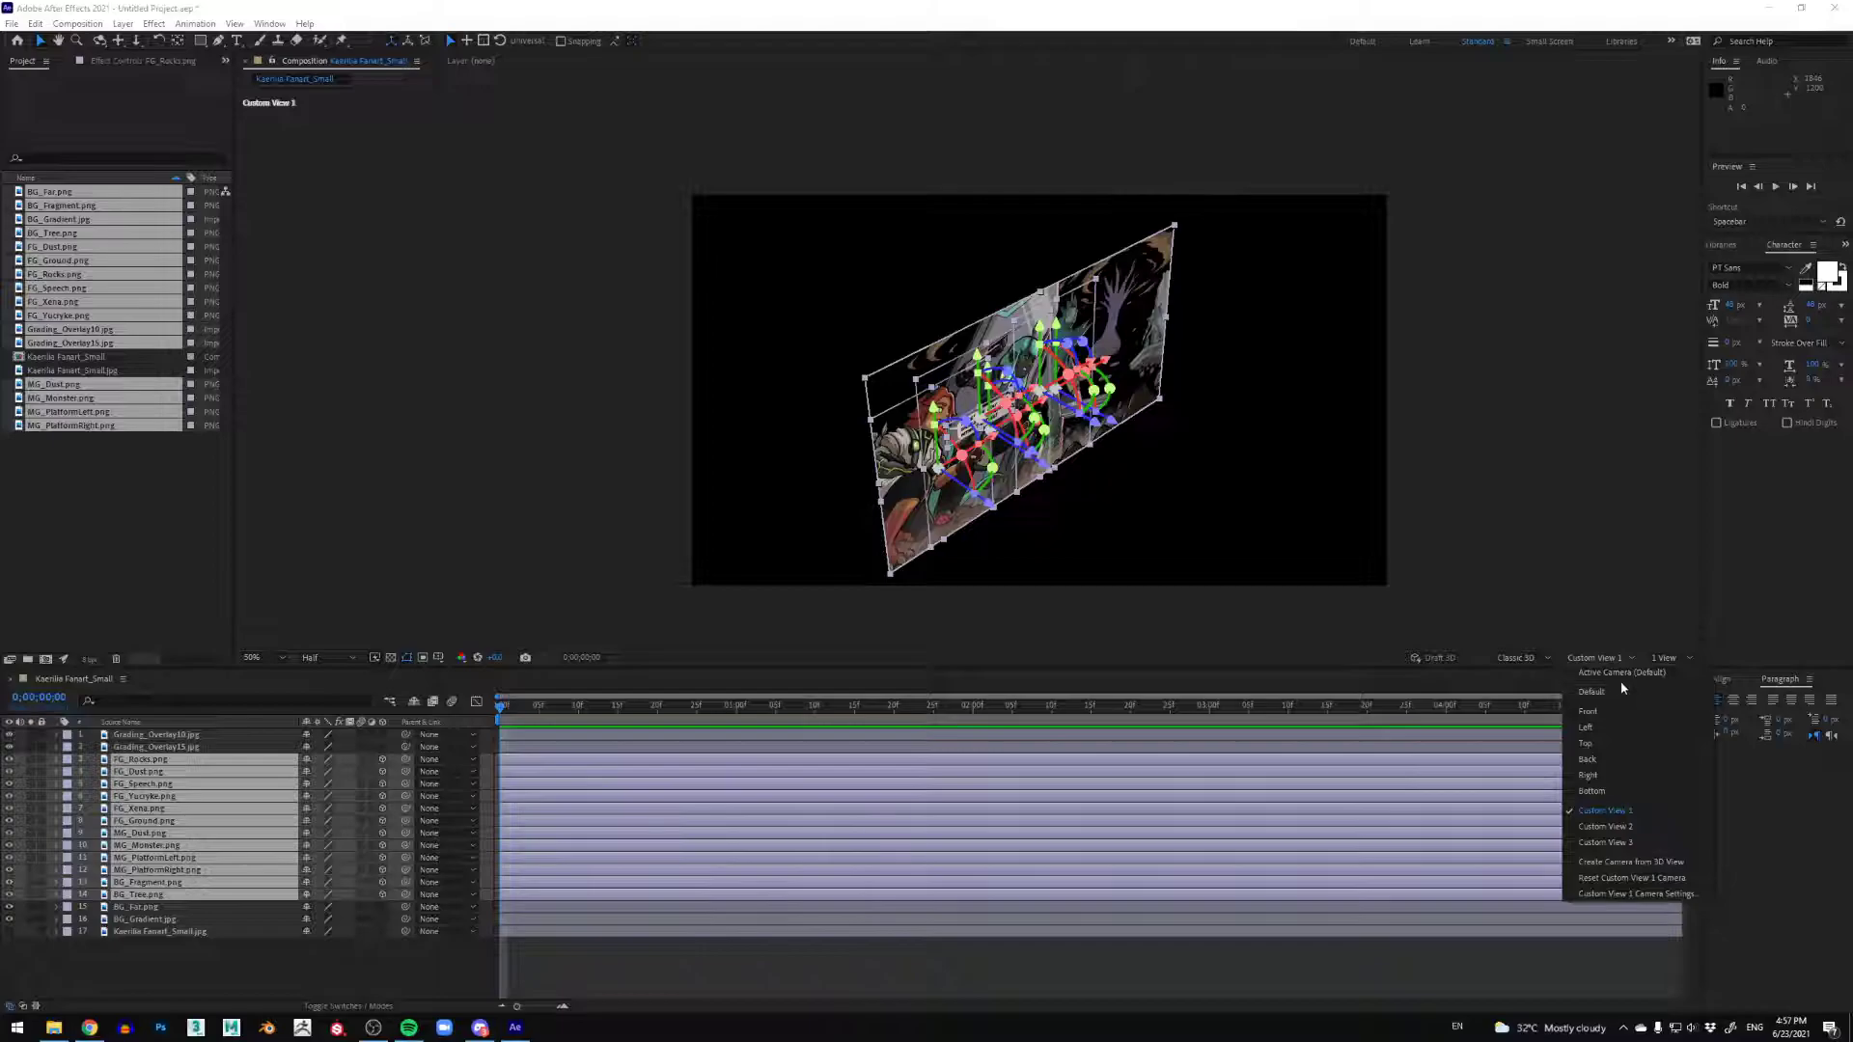
pyautogui.click(1621, 674)
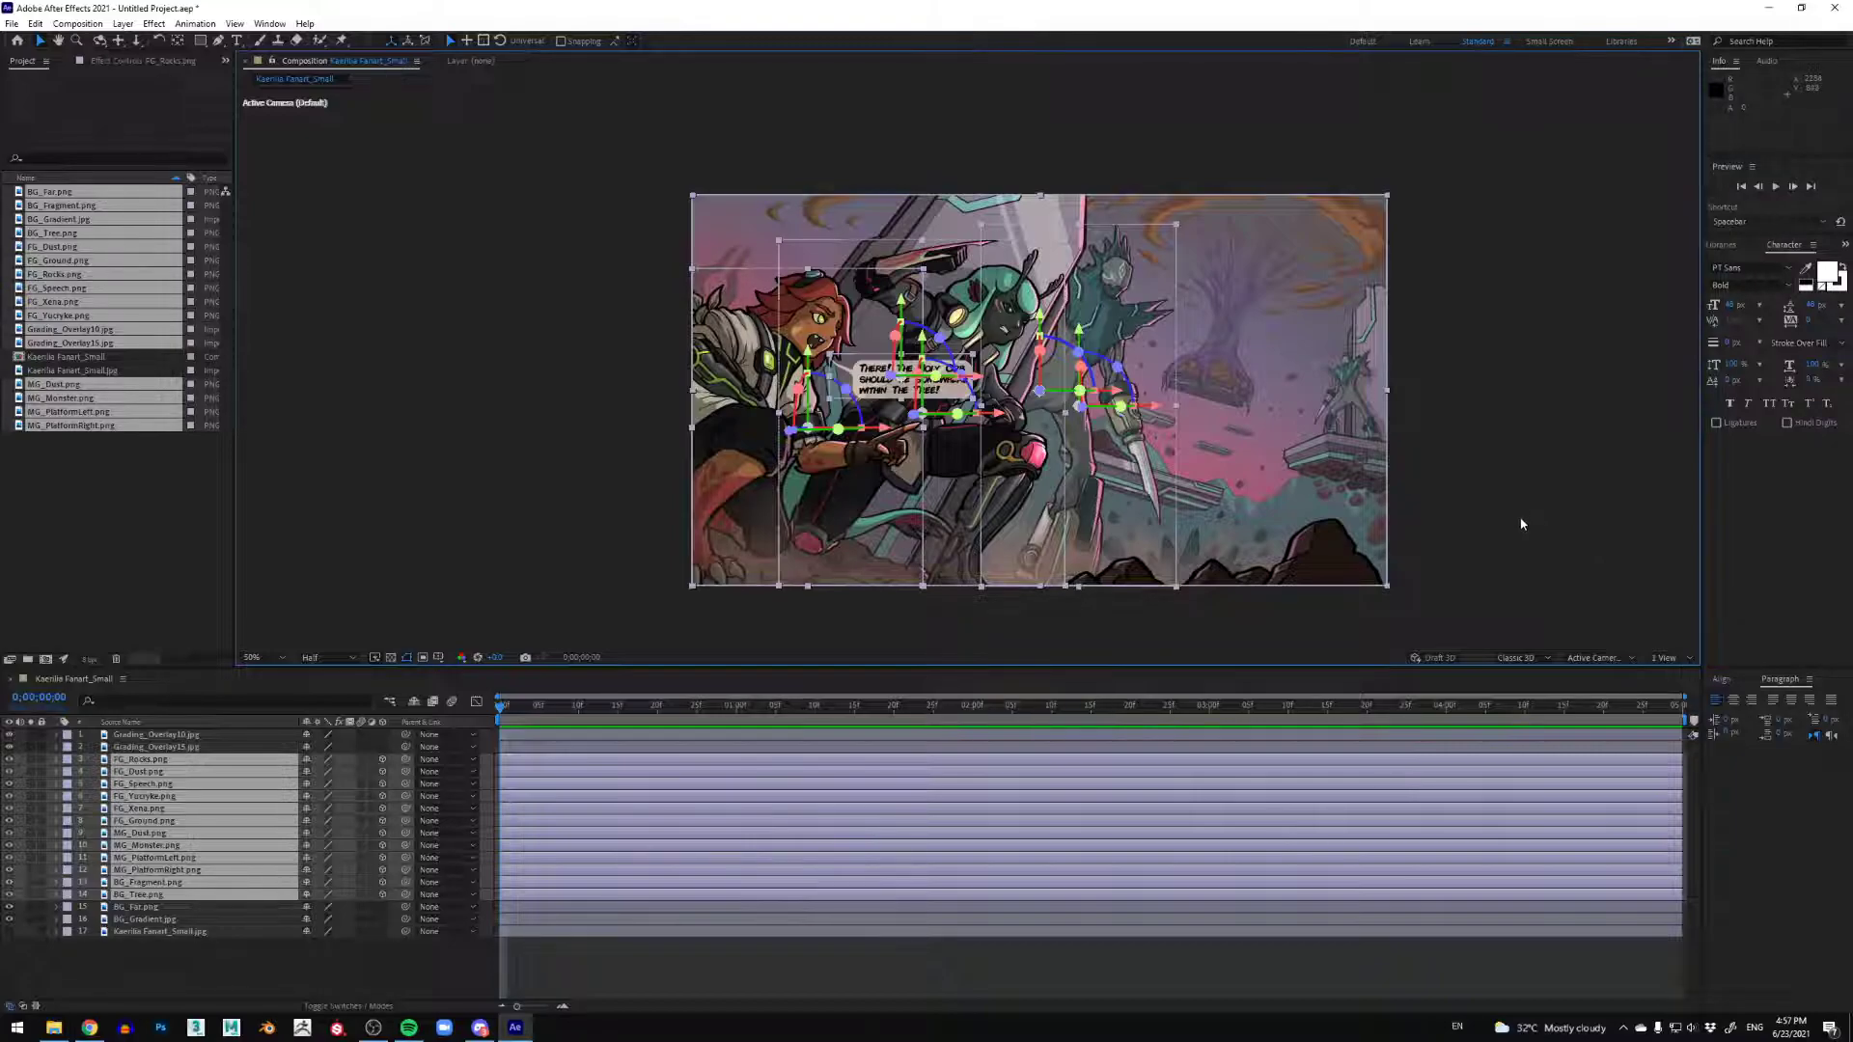
# Step: Set the composition viewer's layout to 2 Views
pyautogui.click(1669, 659)
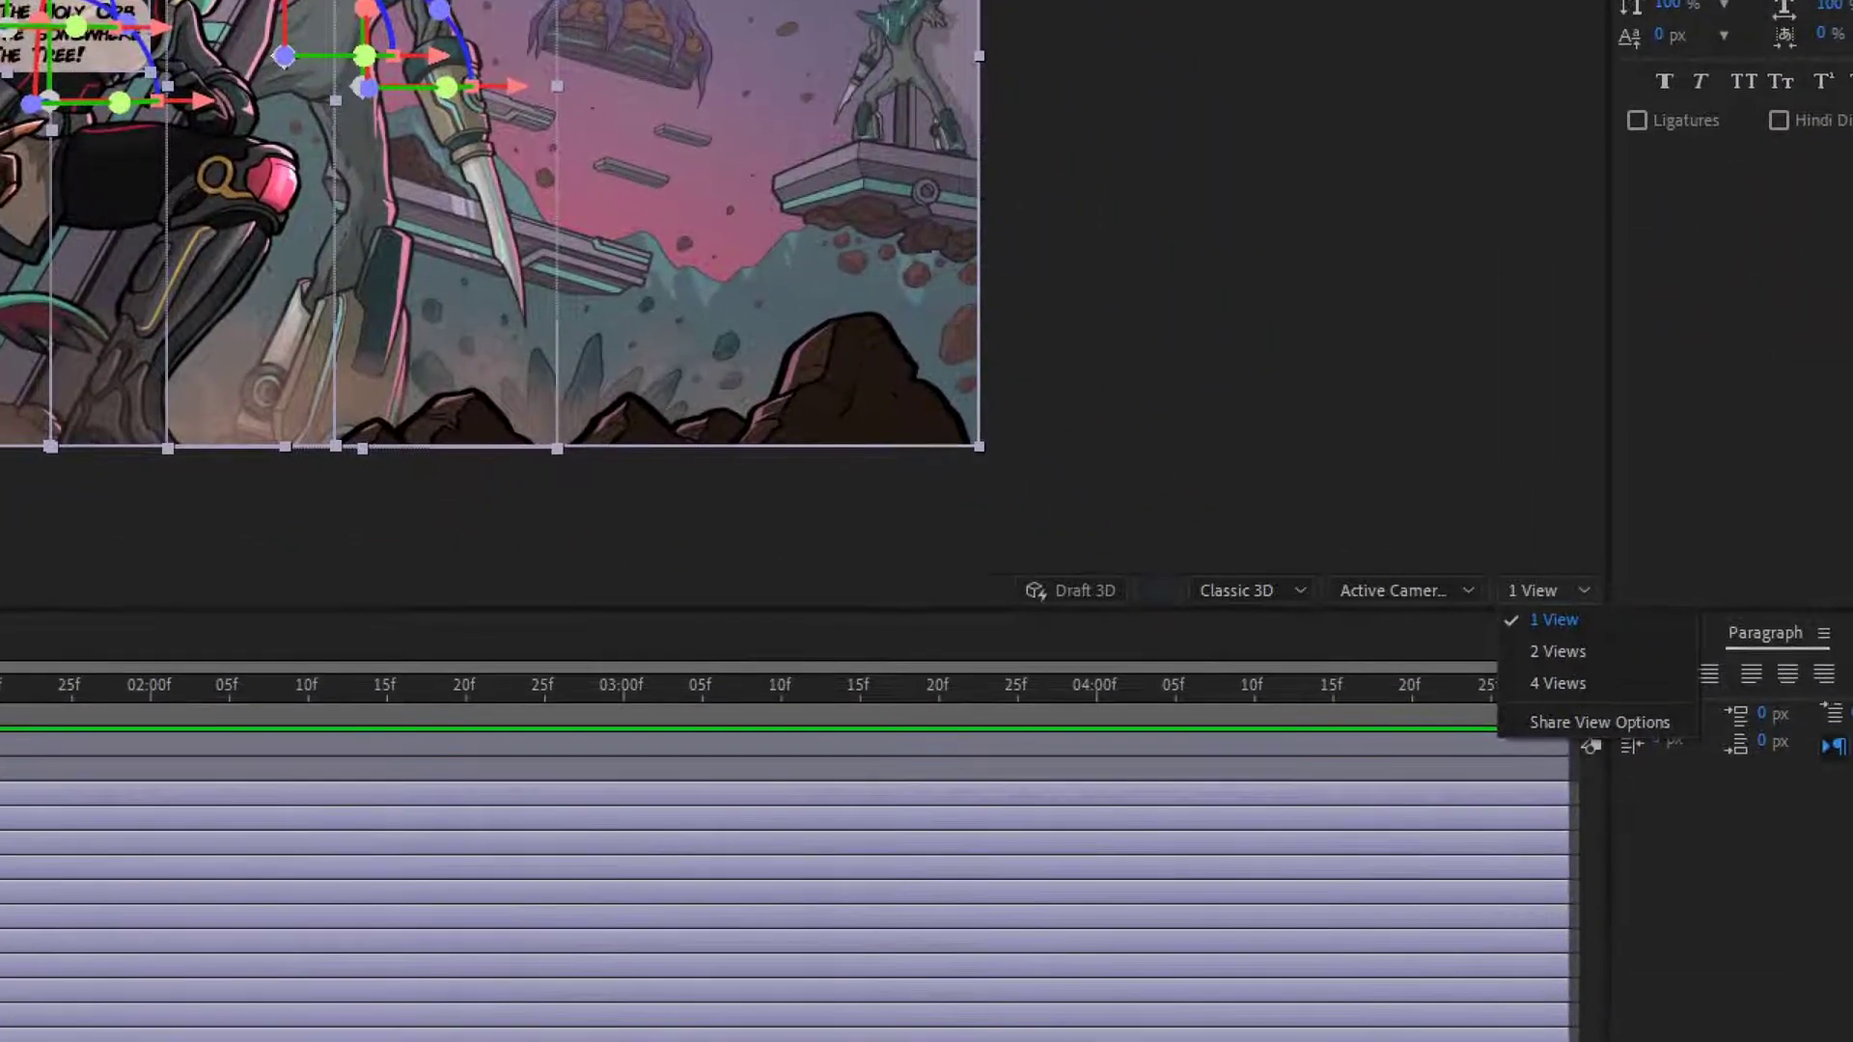
pyautogui.moveTo(1605, 544)
pyautogui.mouseDown()
pyautogui.moveTo(1489, 559)
pyautogui.moveTo(1477, 770)
pyautogui.moveTo(1753, 773)
pyautogui.moveTo(1631, 535)
pyautogui.mouseUp()
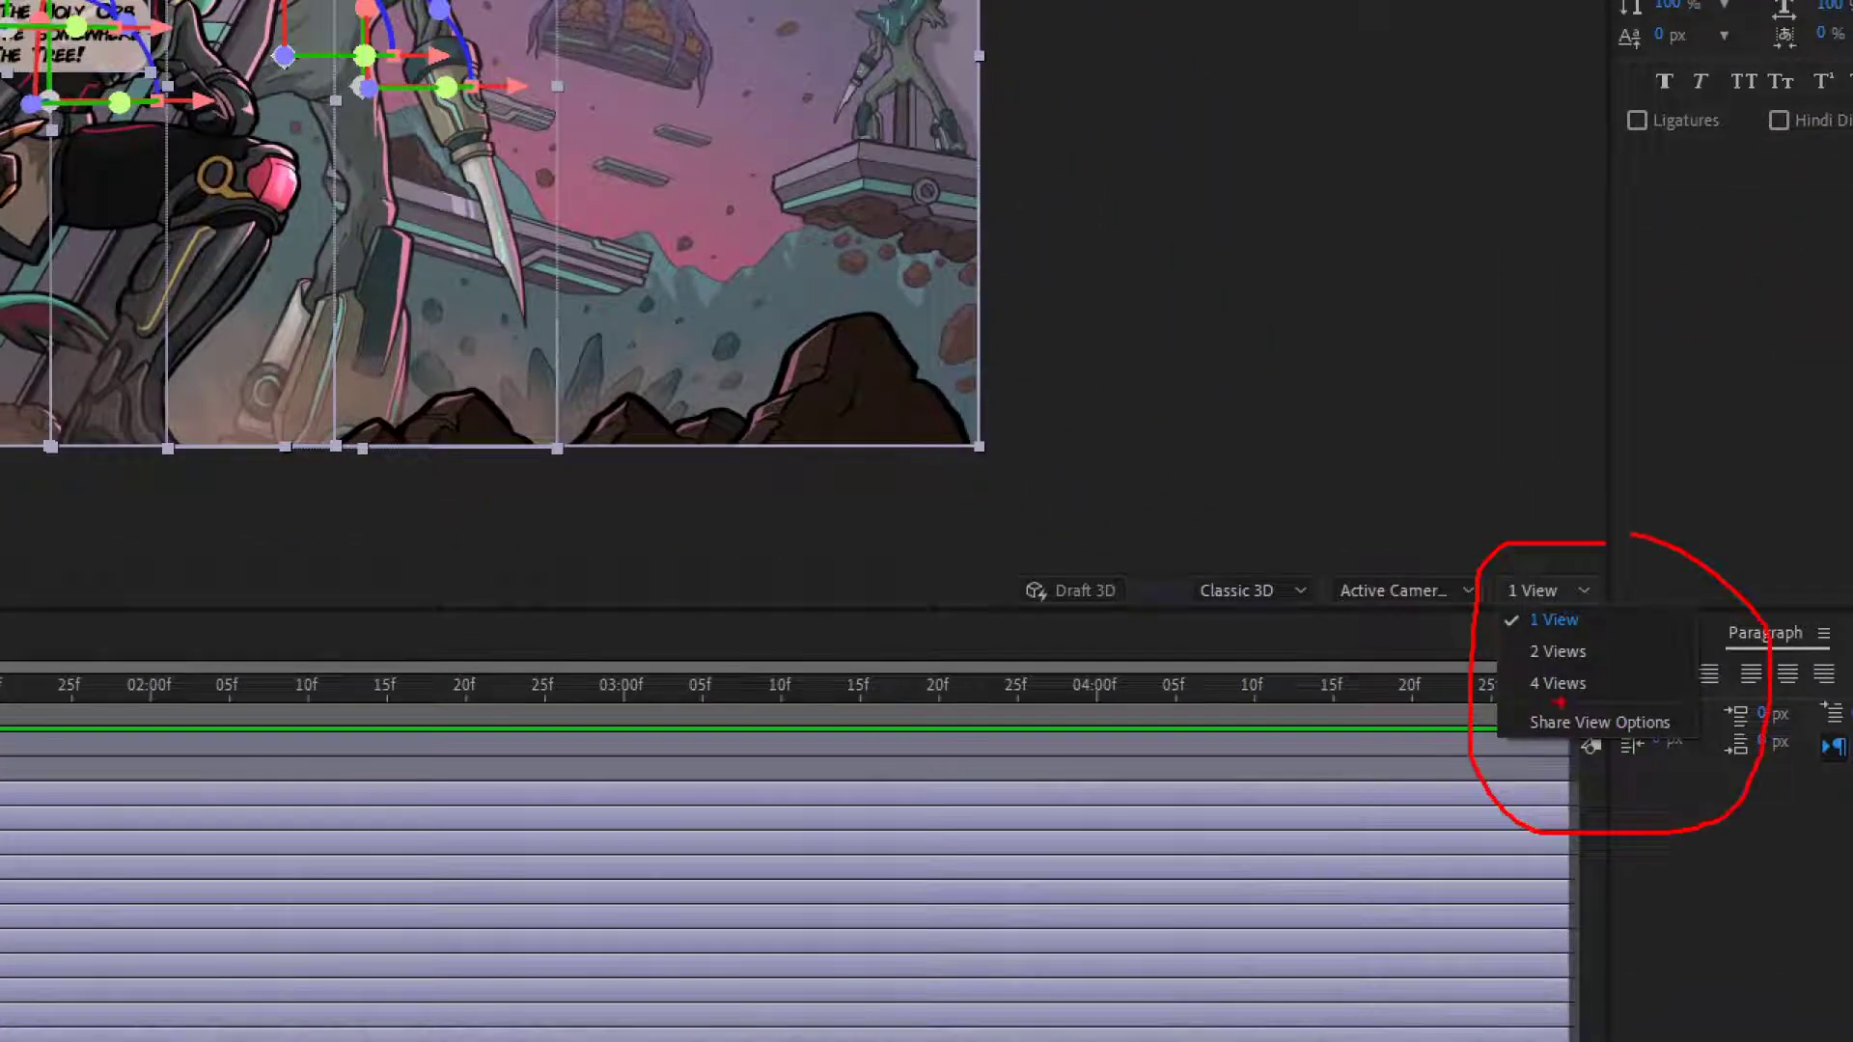
pyautogui.moveTo(1517, 672); pyautogui.dragTo(1602, 665)
pyautogui.press('Escape')
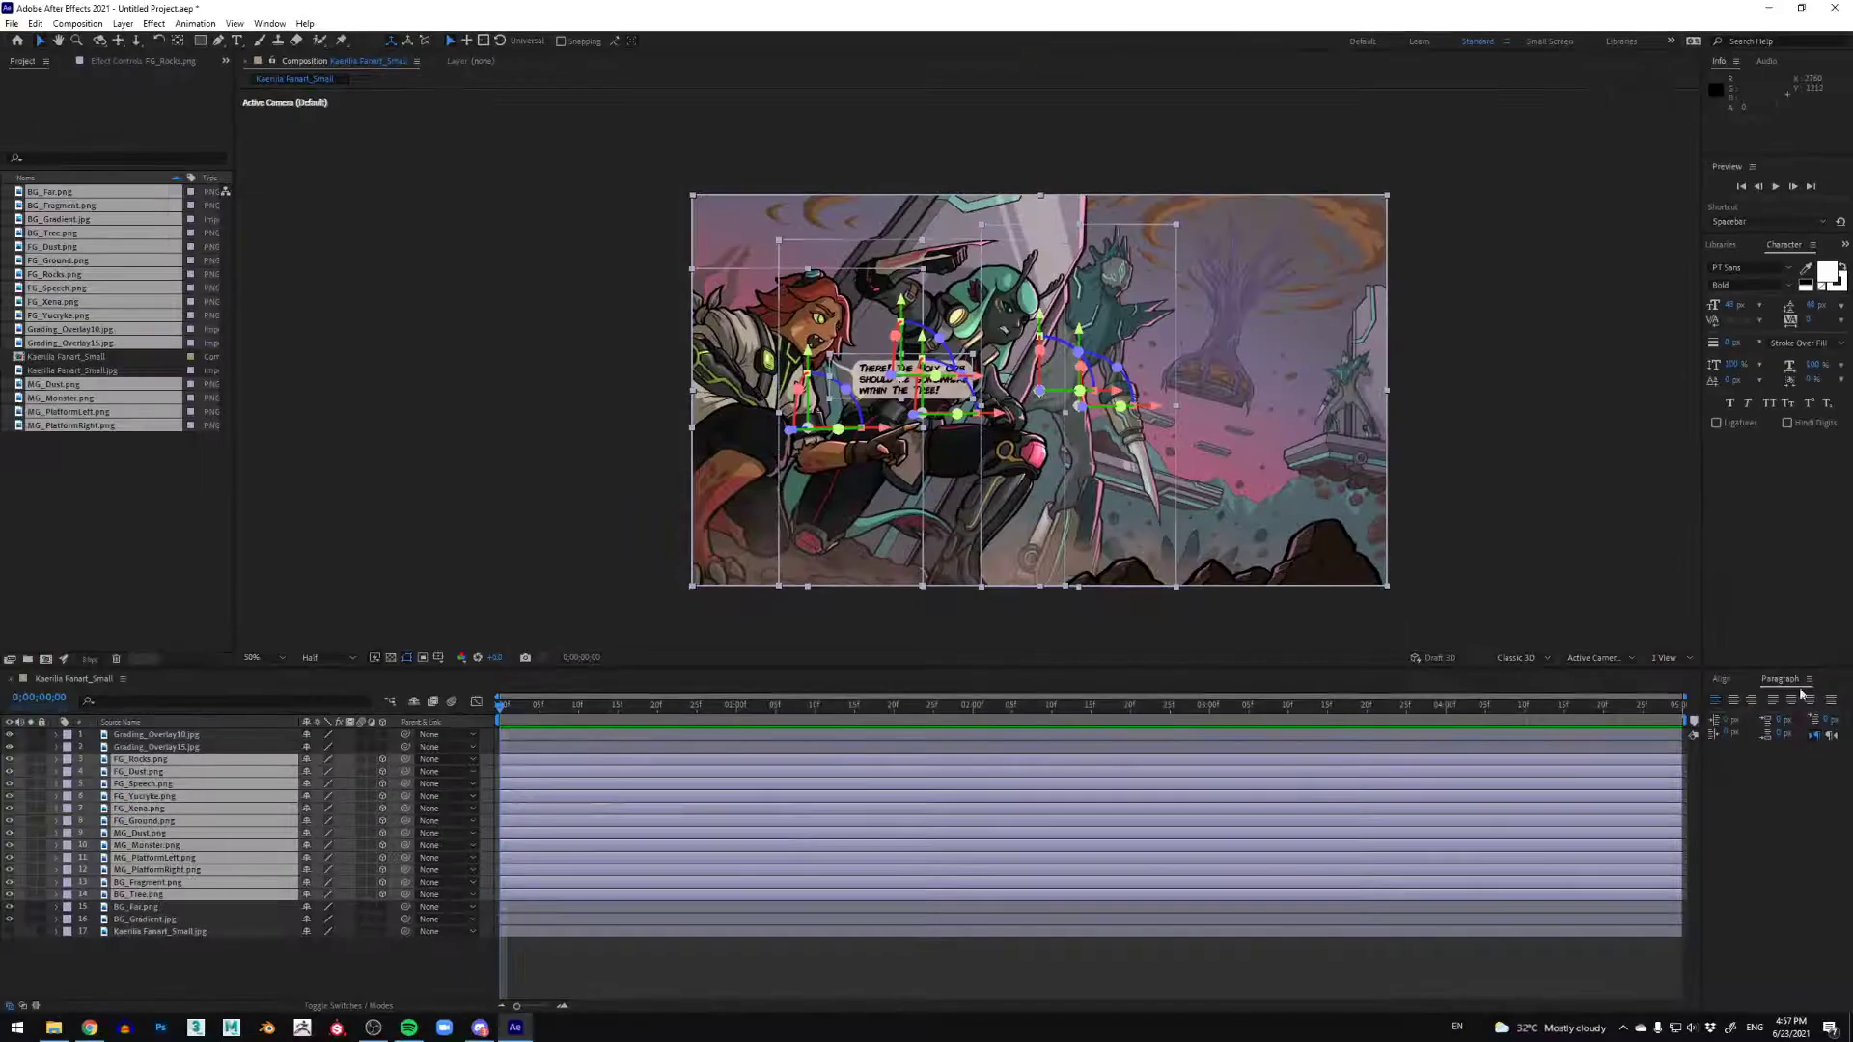
pyautogui.click(1664, 657)
pyautogui.click(1683, 697)
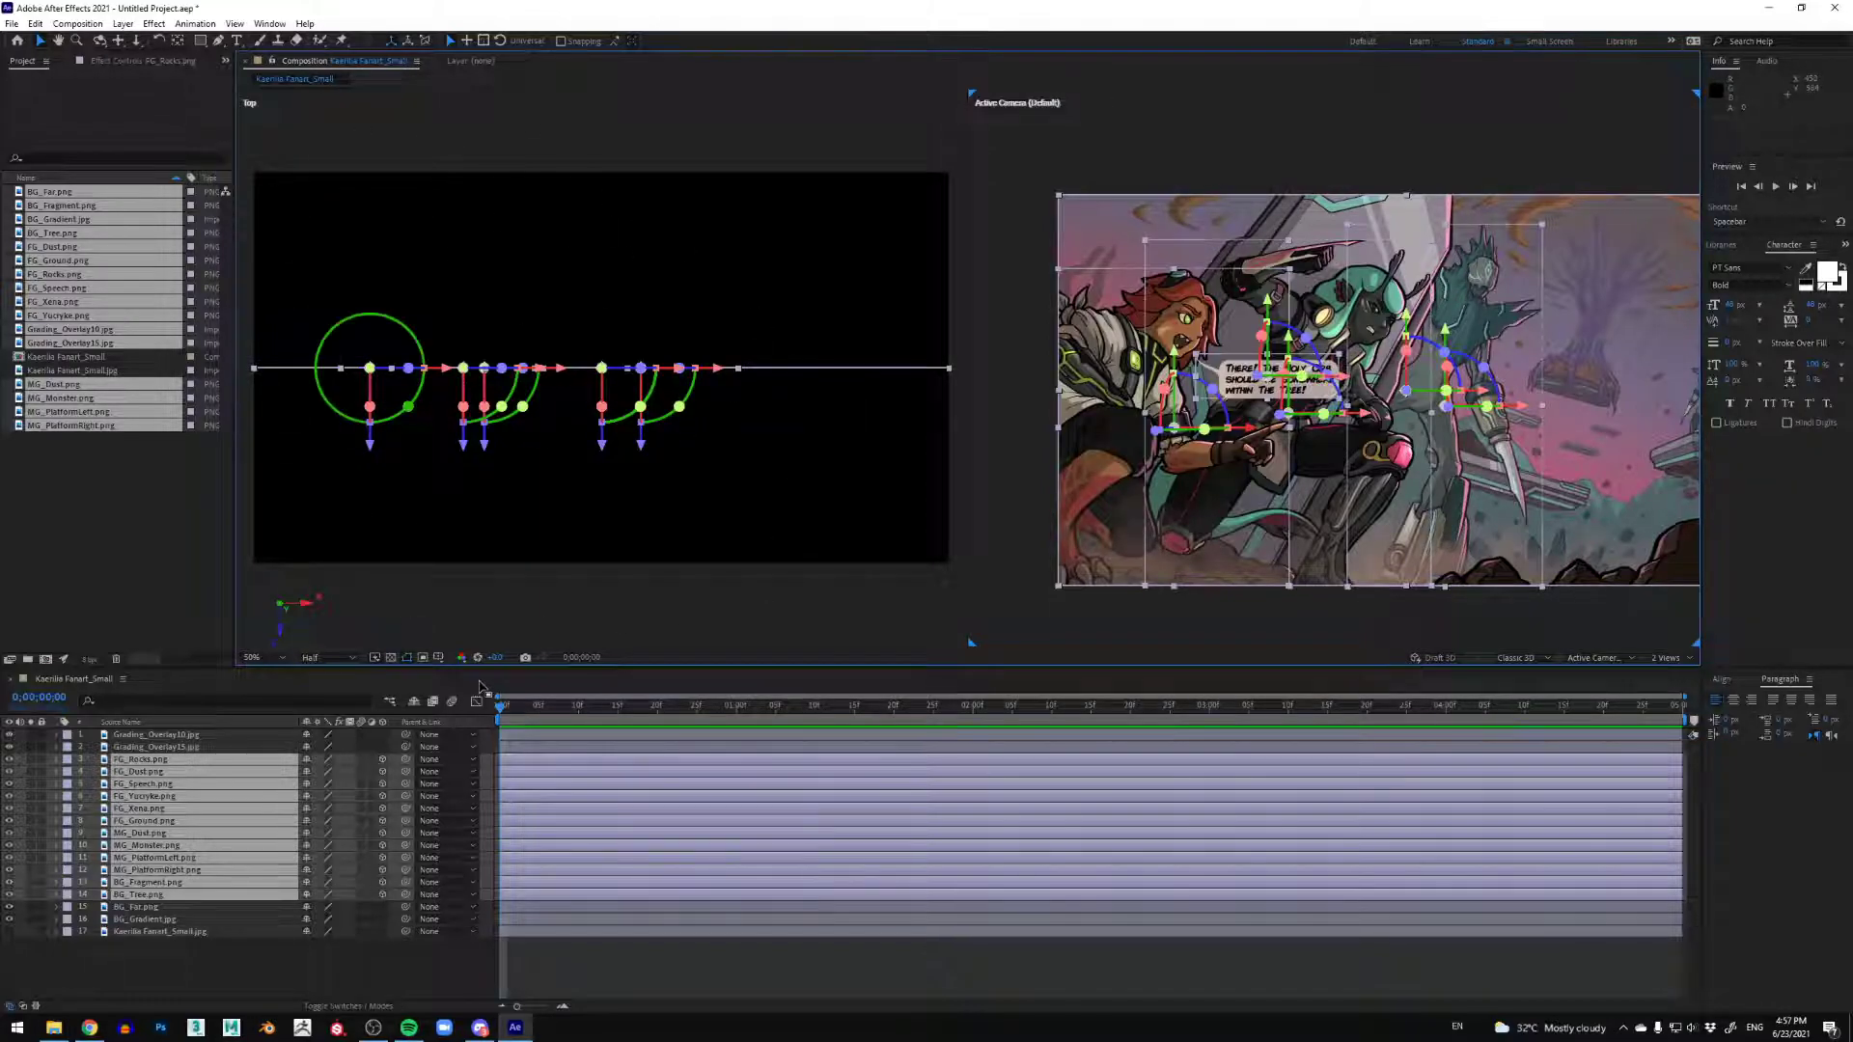
# Step: Deselect the layers, switch the Top view to Custom View 1 and adjust both views to frame the whole artwork
pyautogui.click(634, 293)
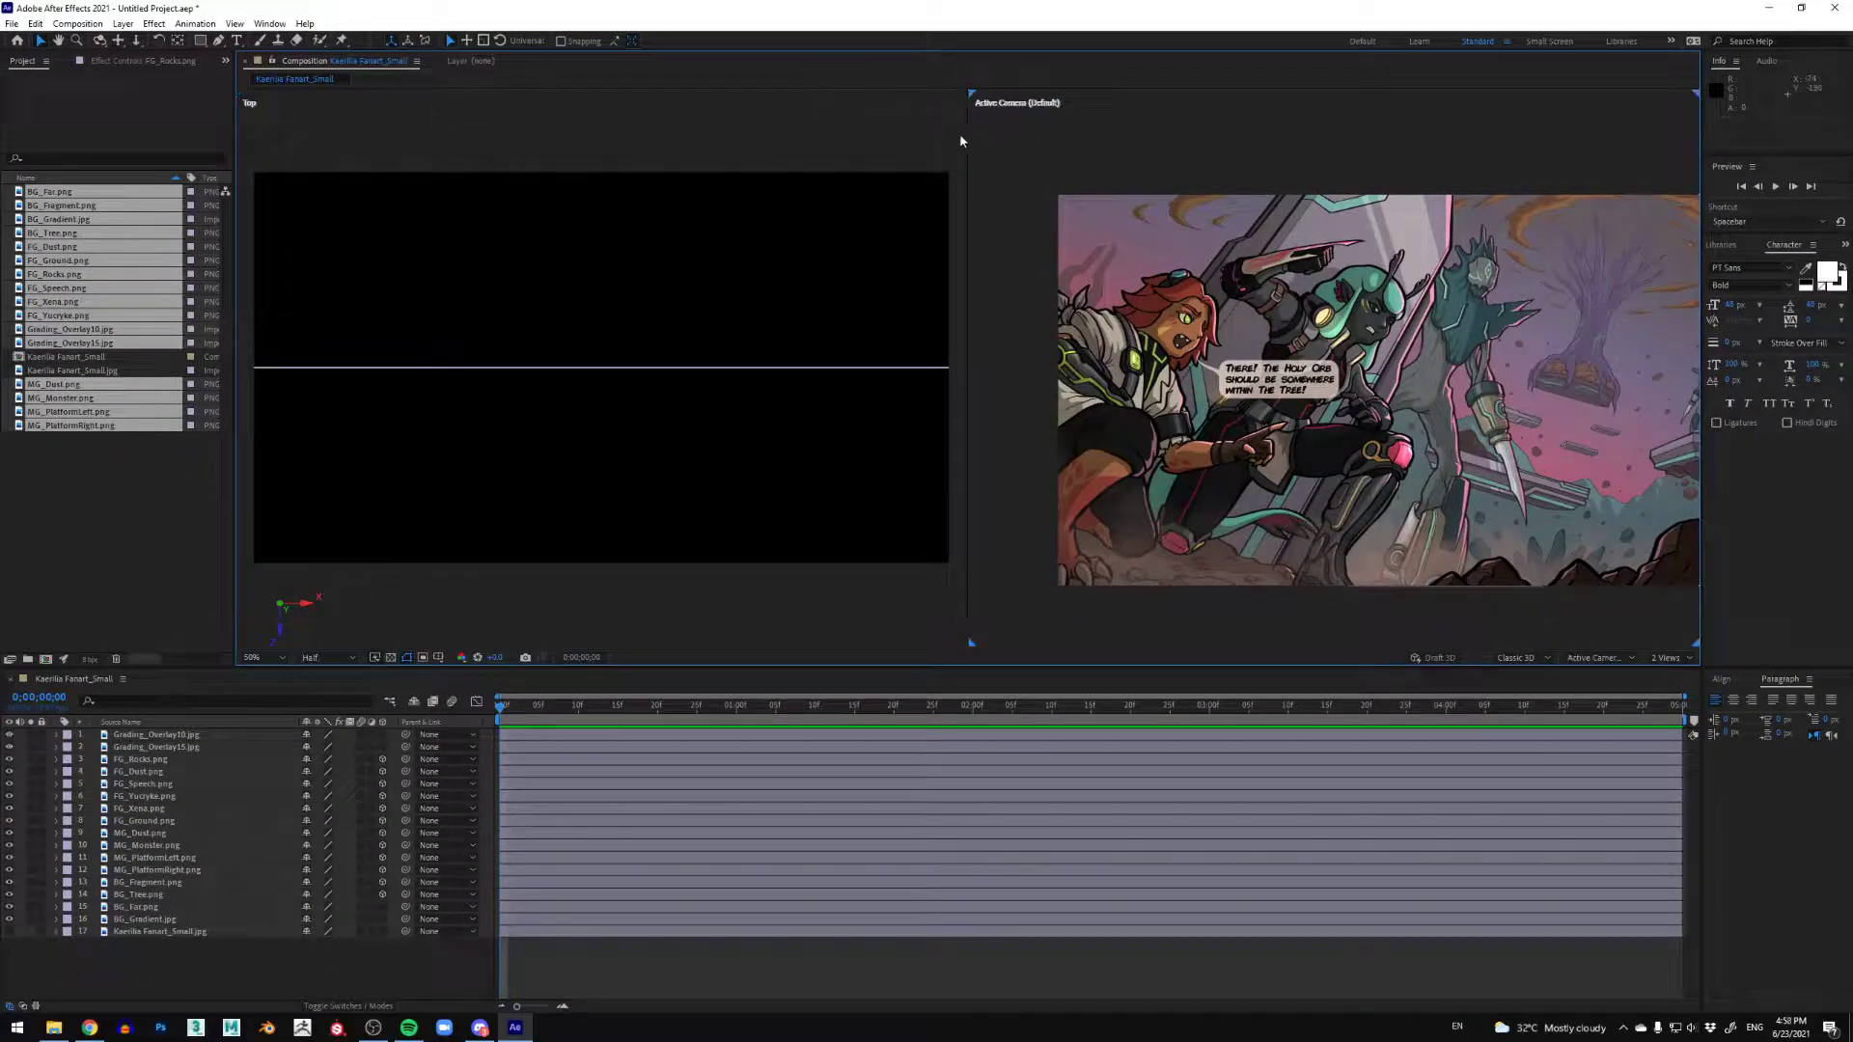
pyautogui.click(273, 109)
pyautogui.click(1604, 658)
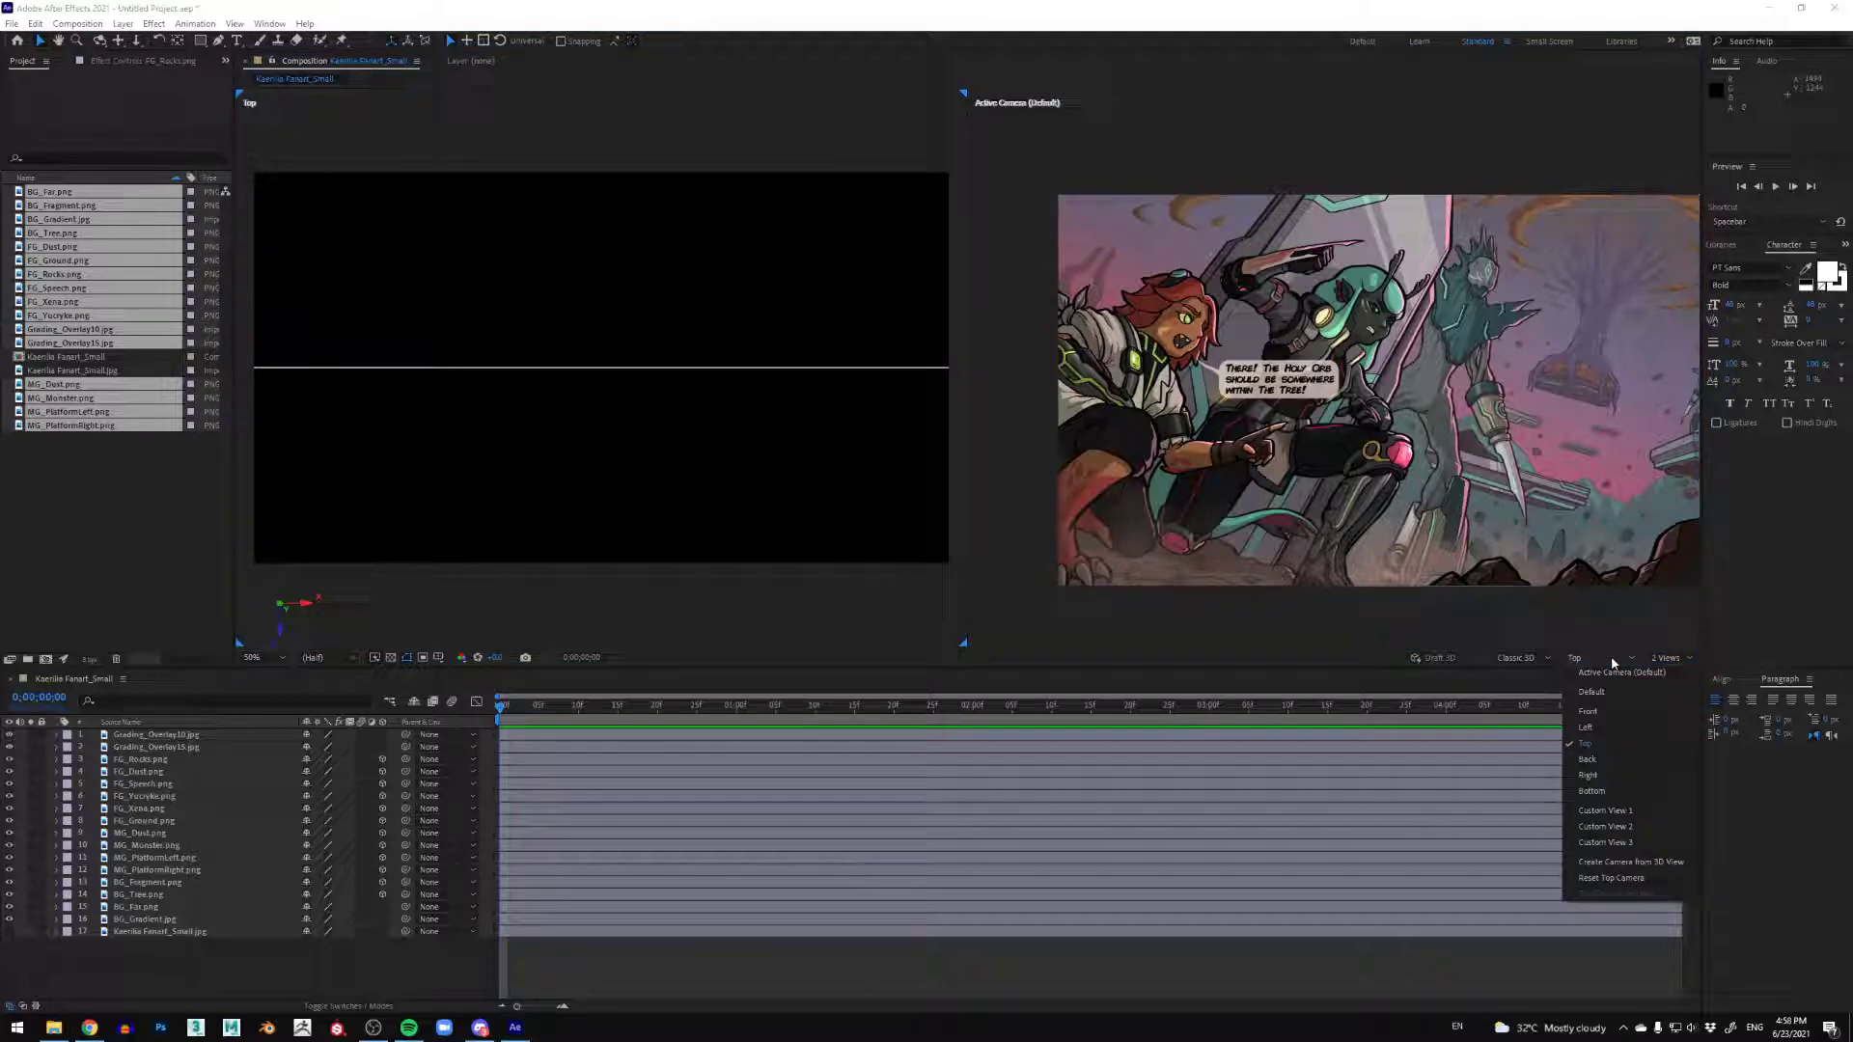
pyautogui.click(1601, 812)
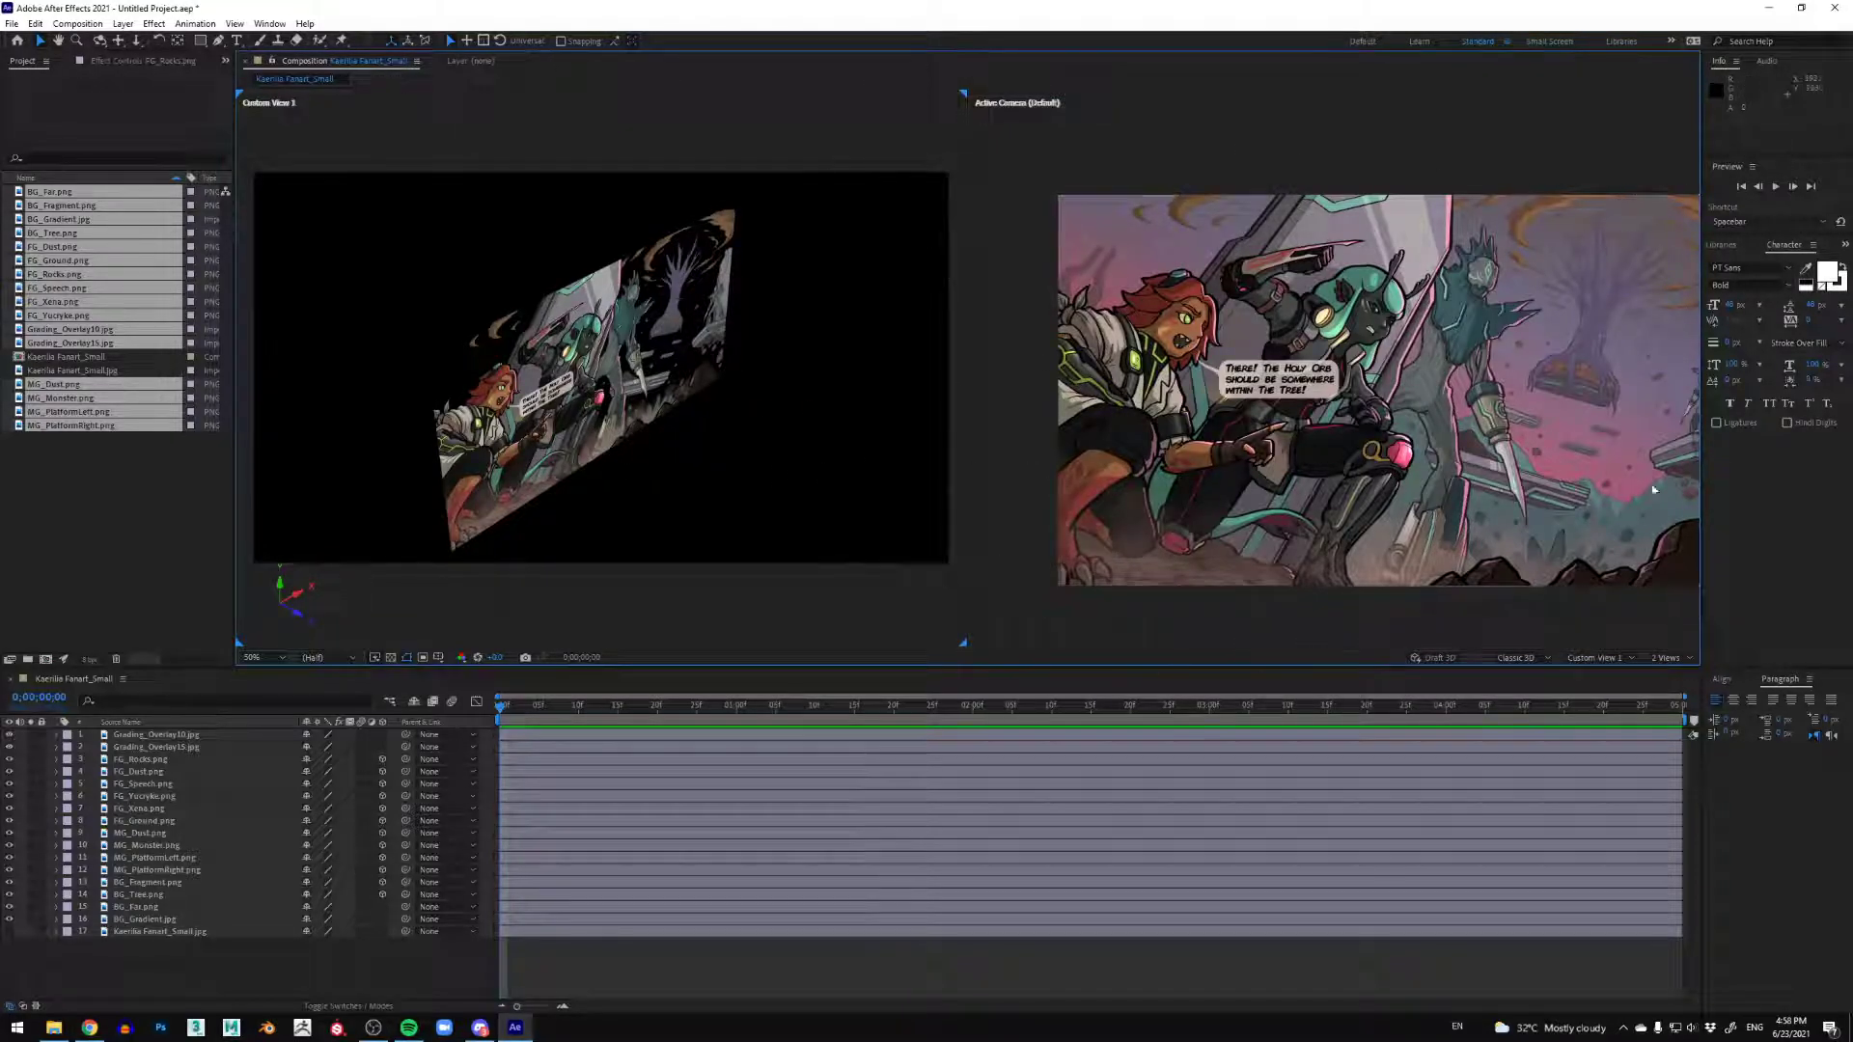
pyautogui.scroll(-2, 1487, 395)
pyautogui.scroll(2, 1491, 404)
pyautogui.moveTo(1526, 399); pyautogui.dragTo(1456, 398)
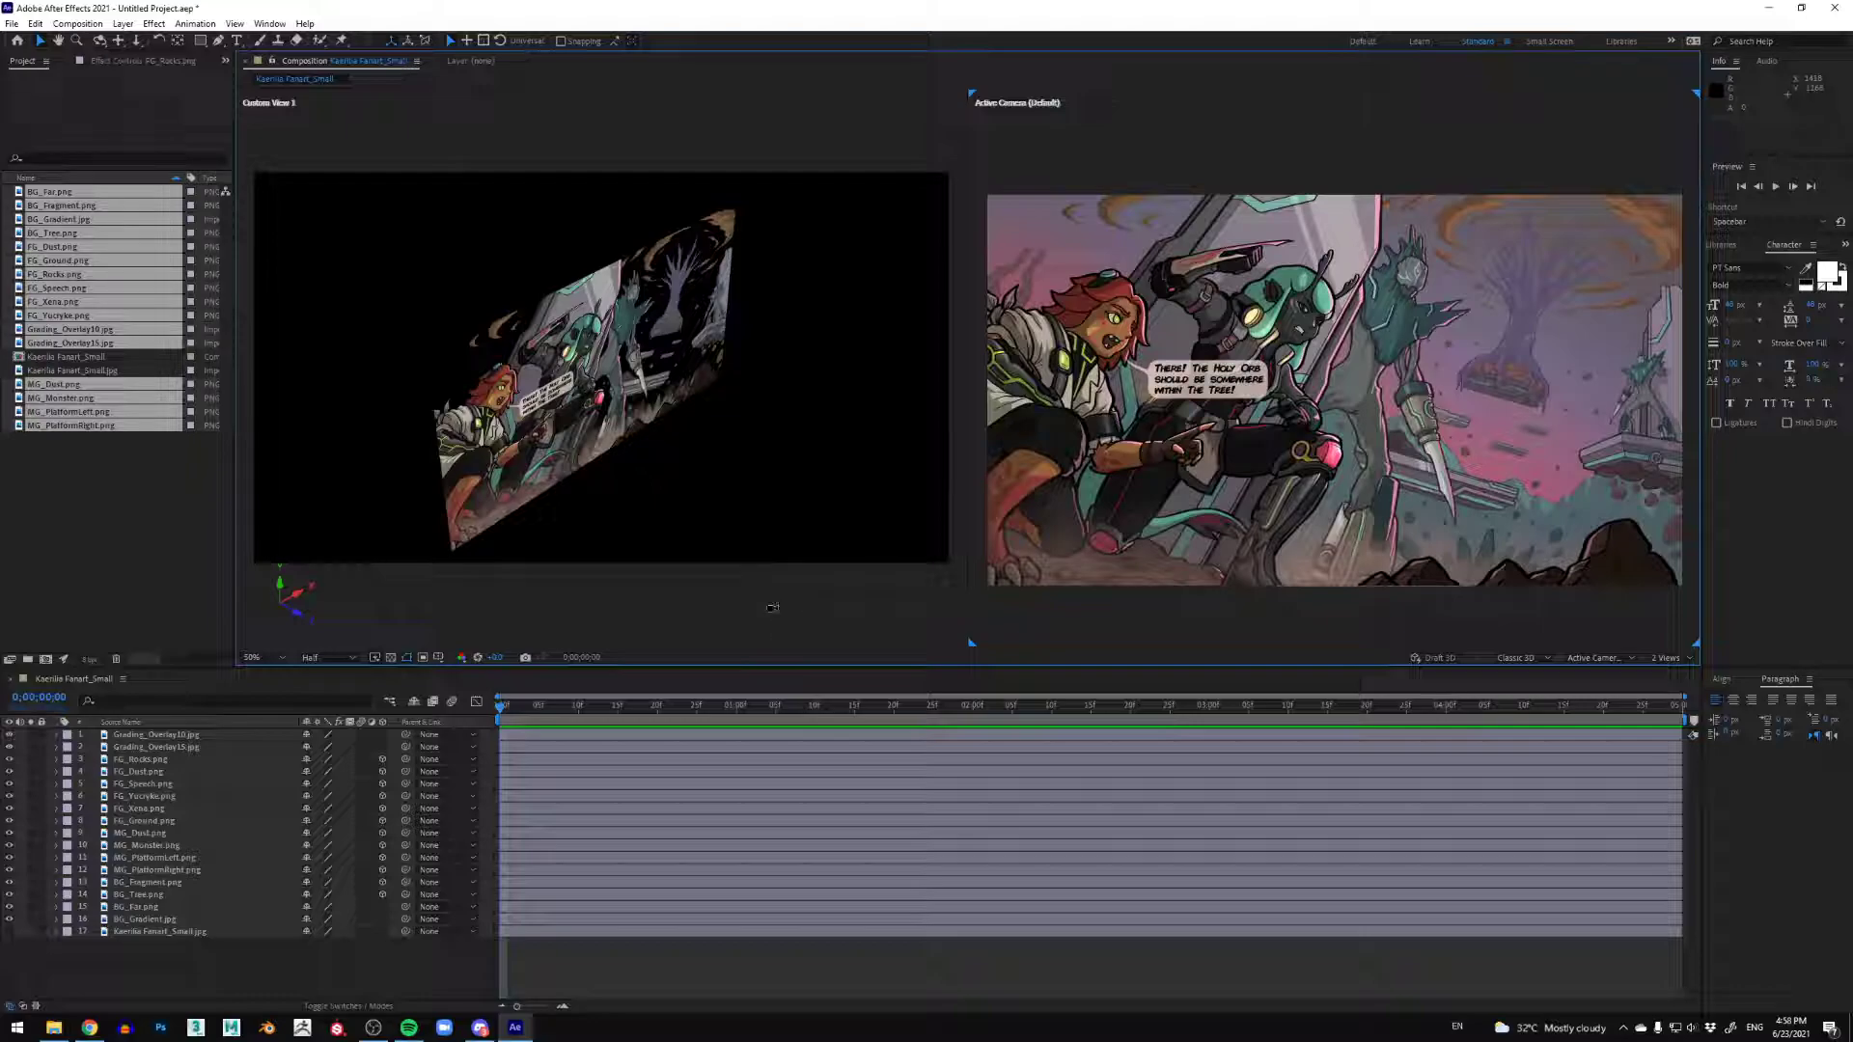
pyautogui.moveTo(787, 507)
pyautogui.mouseDown()
pyautogui.moveTo(762, 504)
pyautogui.moveTo(769, 483)
pyautogui.moveTo(801, 509)
pyautogui.moveTo(794, 484)
pyautogui.moveTo(769, 492)
pyautogui.moveTo(781, 481)
pyautogui.mouseUp()
pyautogui.hotkey('ctrl', 'z')
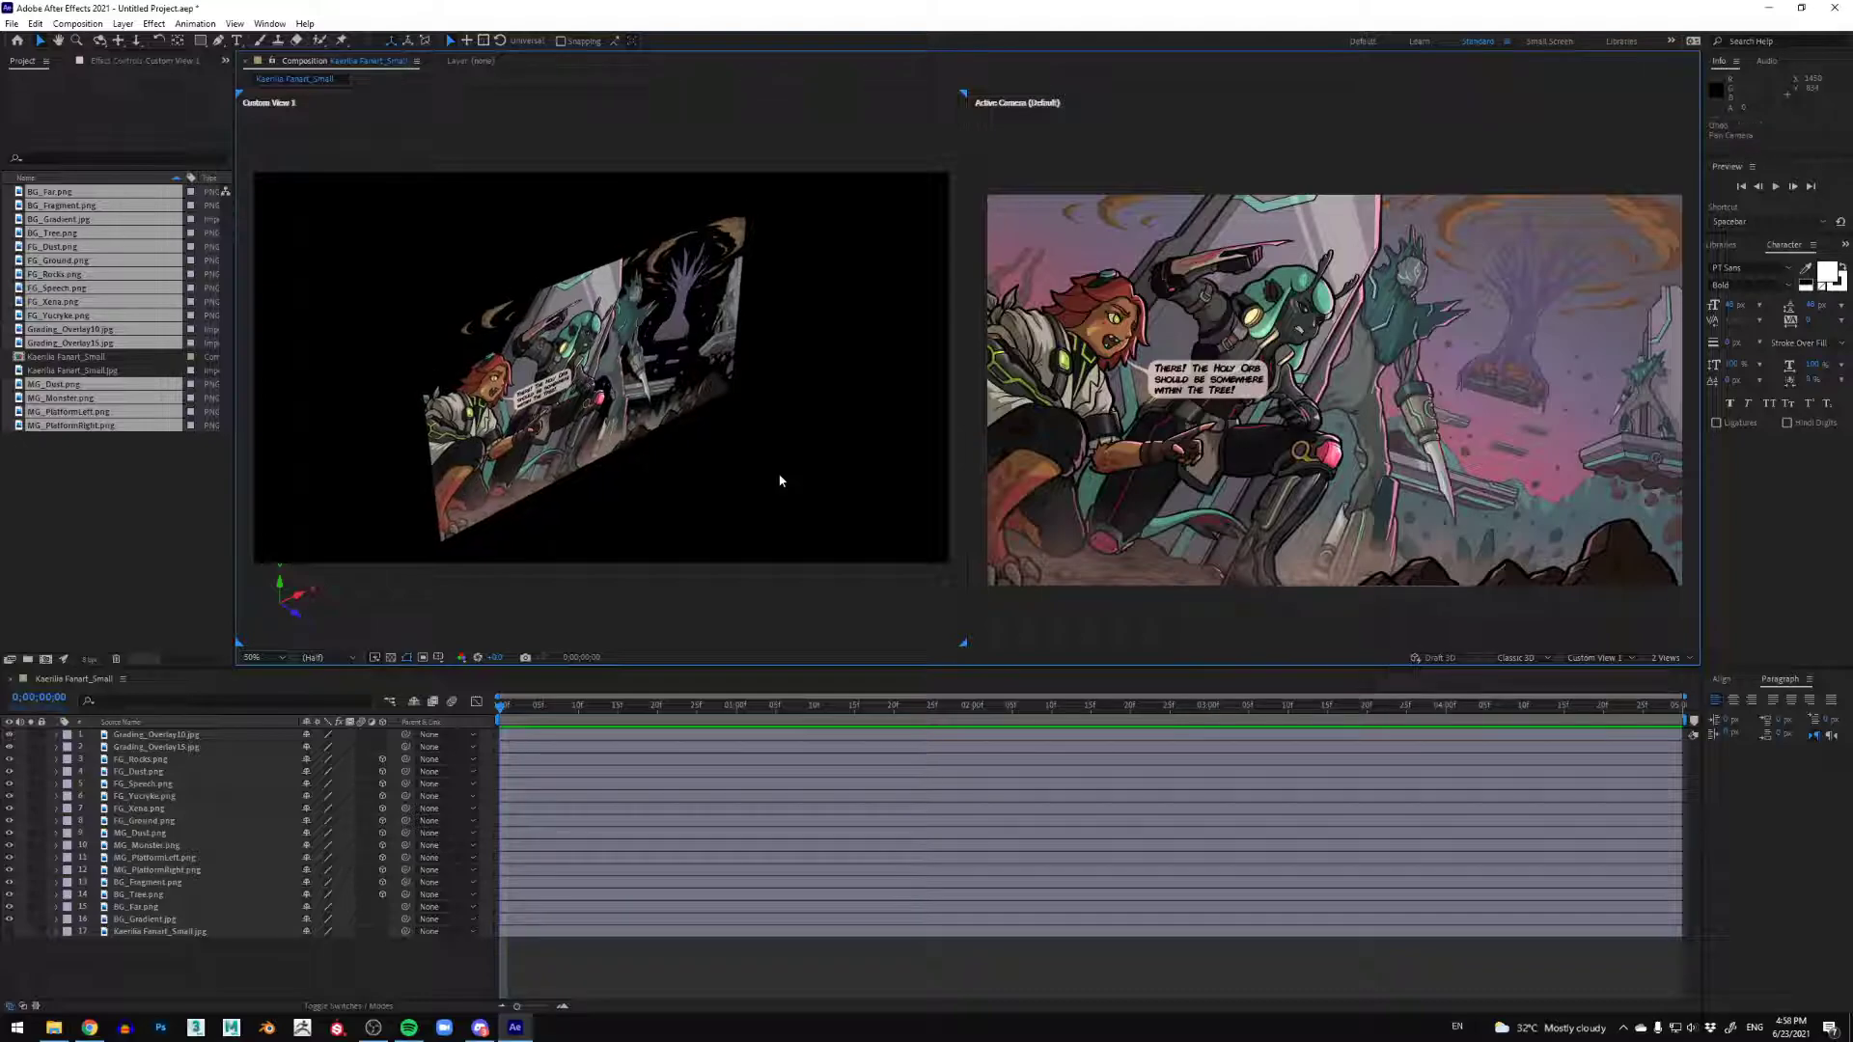
pyautogui.moveTo(704, 456); pyautogui.dragTo(769, 476)
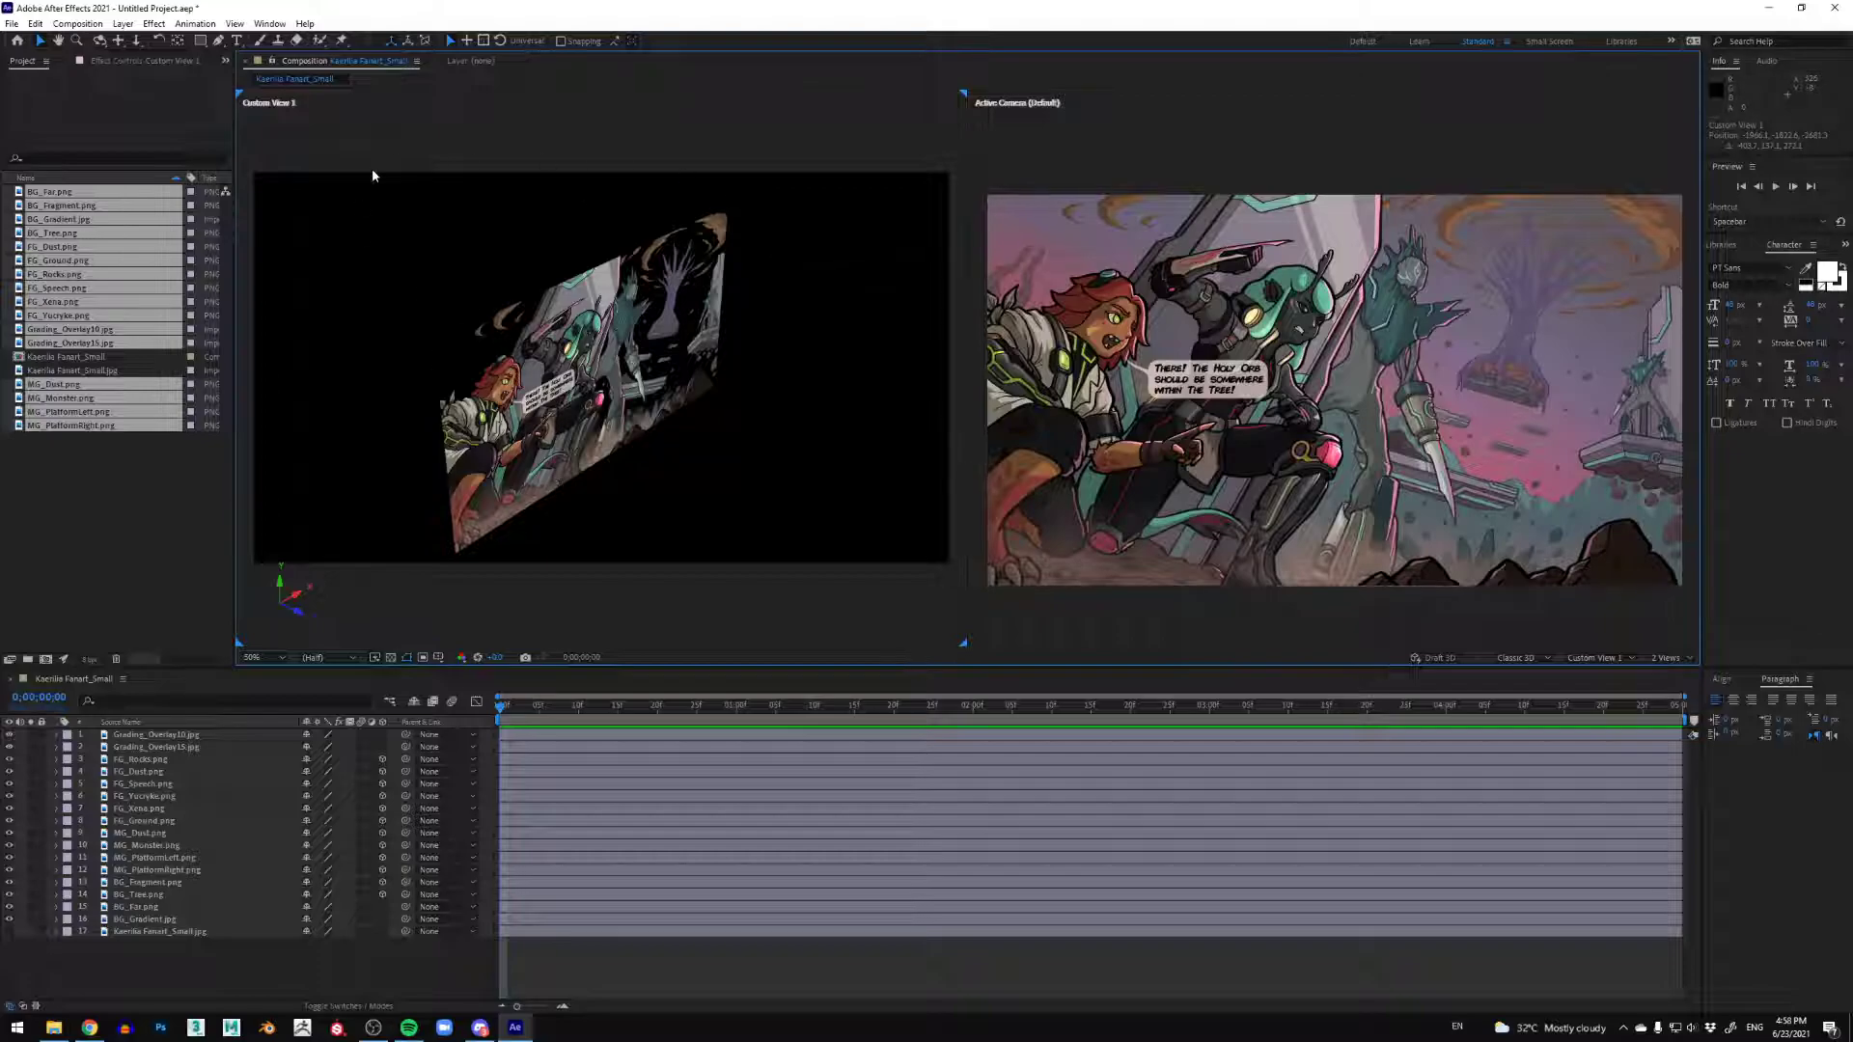
# Step: Add a new Two-Node Camera layer with the 50mm preset
pyautogui.click(129, 29)
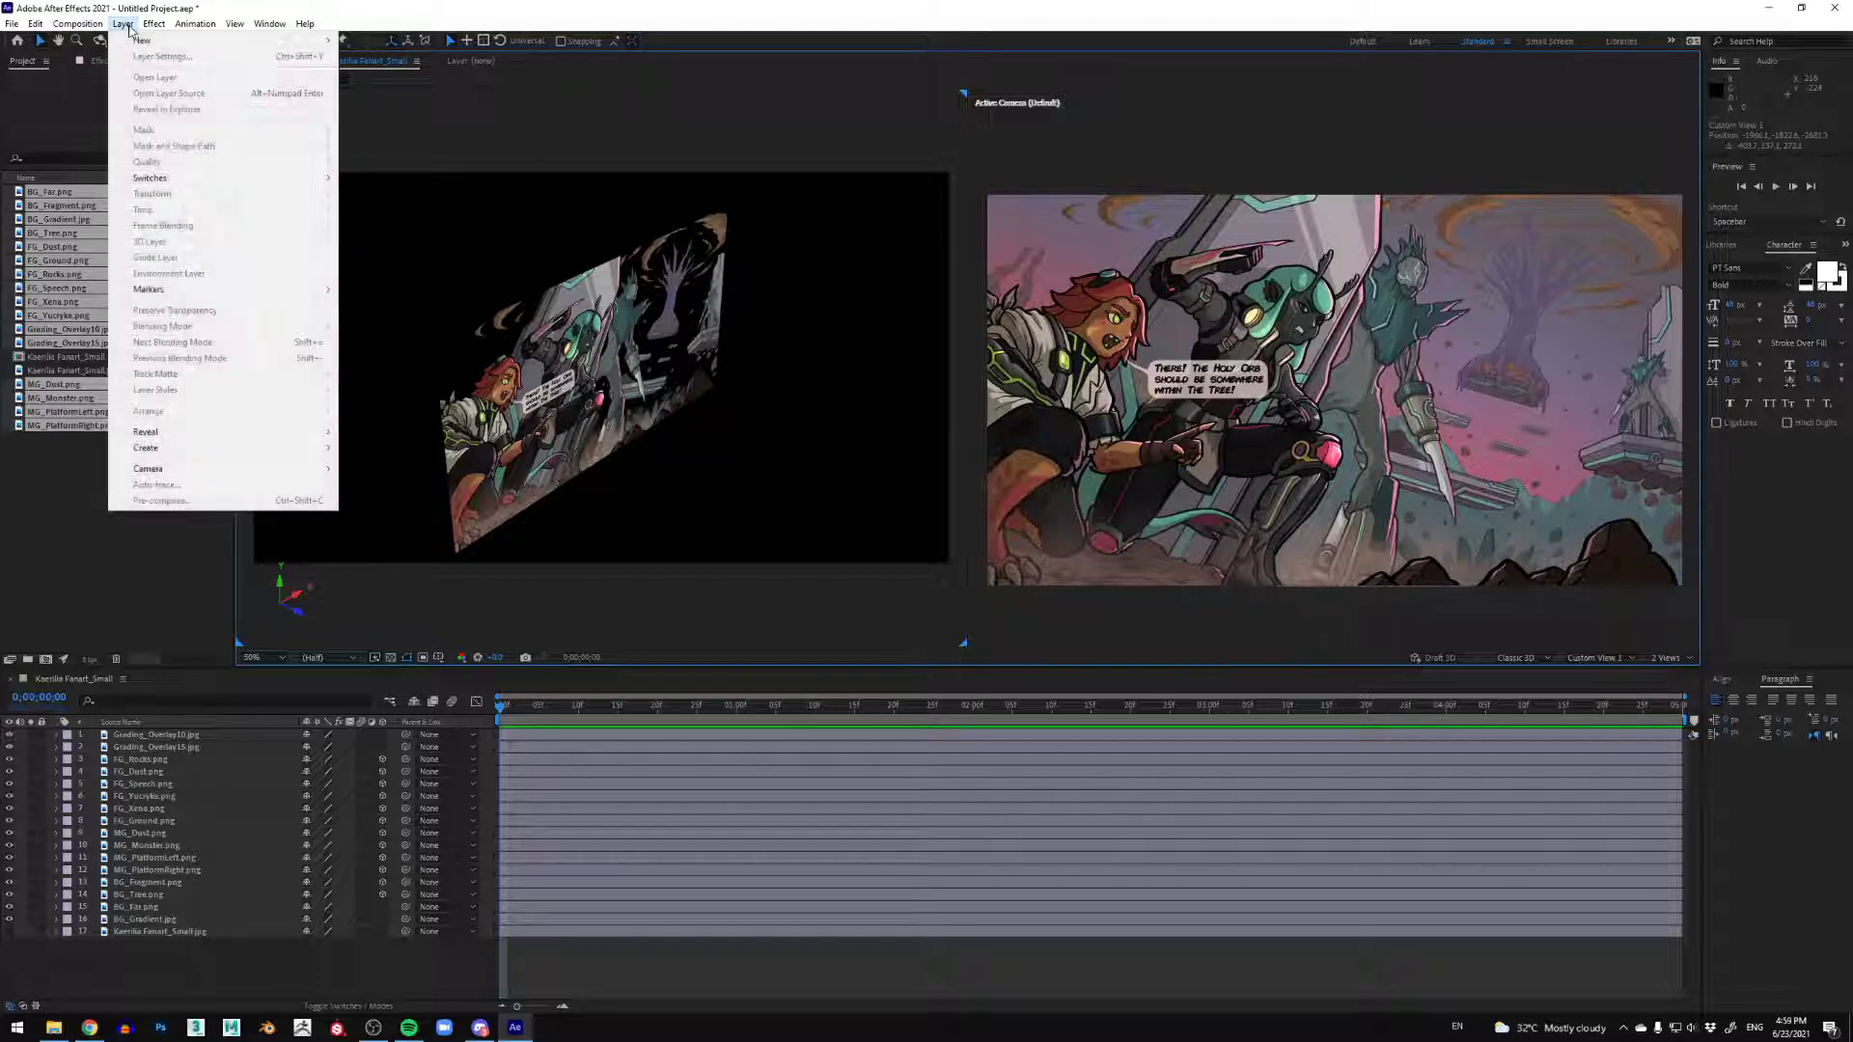
pyautogui.moveTo(144, 41)
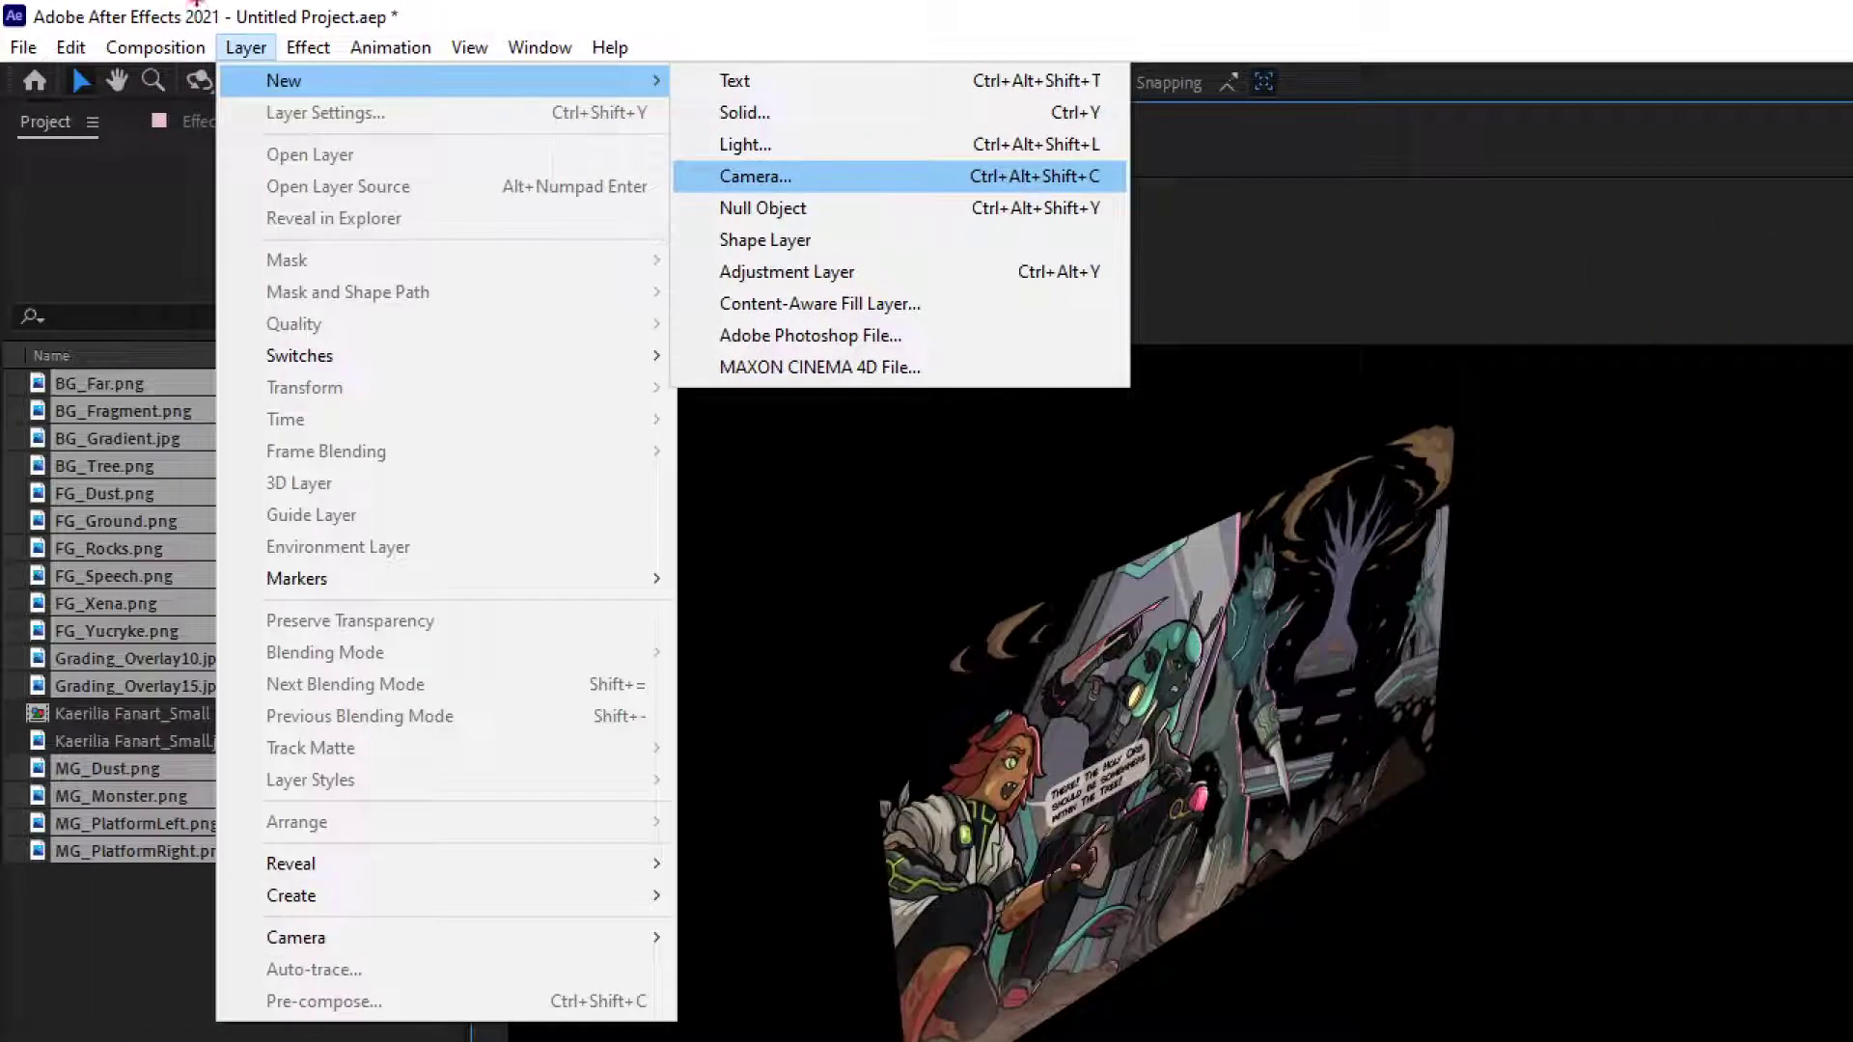
pyautogui.moveTo(223, 53)
pyautogui.mouseDown()
pyautogui.moveTo(266, 56)
pyautogui.moveTo(258, 92)
pyautogui.moveTo(345, 88)
pyautogui.mouseUp()
pyautogui.moveTo(718, 197); pyautogui.dragTo(860, 192)
pyautogui.press('Escape')
pyautogui.click(122, 24)
pyautogui.moveTo(289, 29)
pyautogui.click(406, 89)
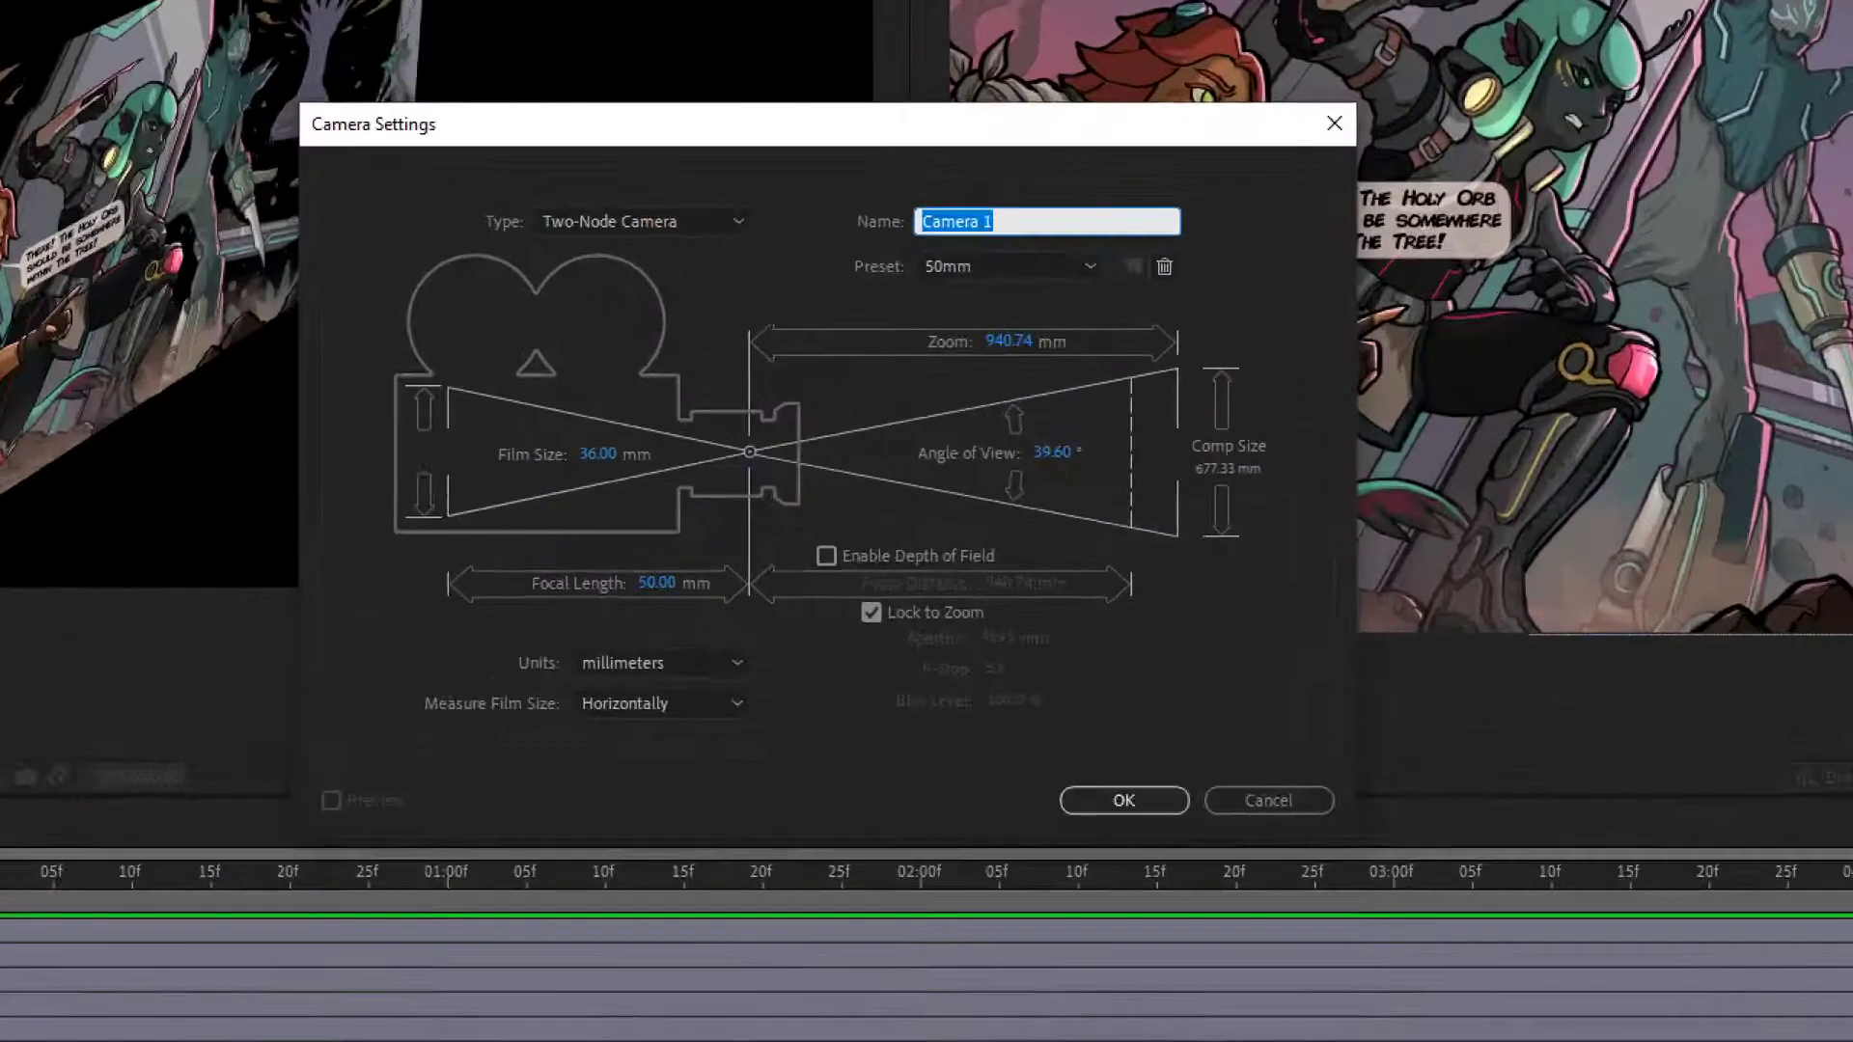
pyautogui.moveTo(908, 290)
pyautogui.mouseDown()
pyautogui.moveTo(1037, 299)
pyautogui.moveTo(907, 297)
pyautogui.mouseUp()
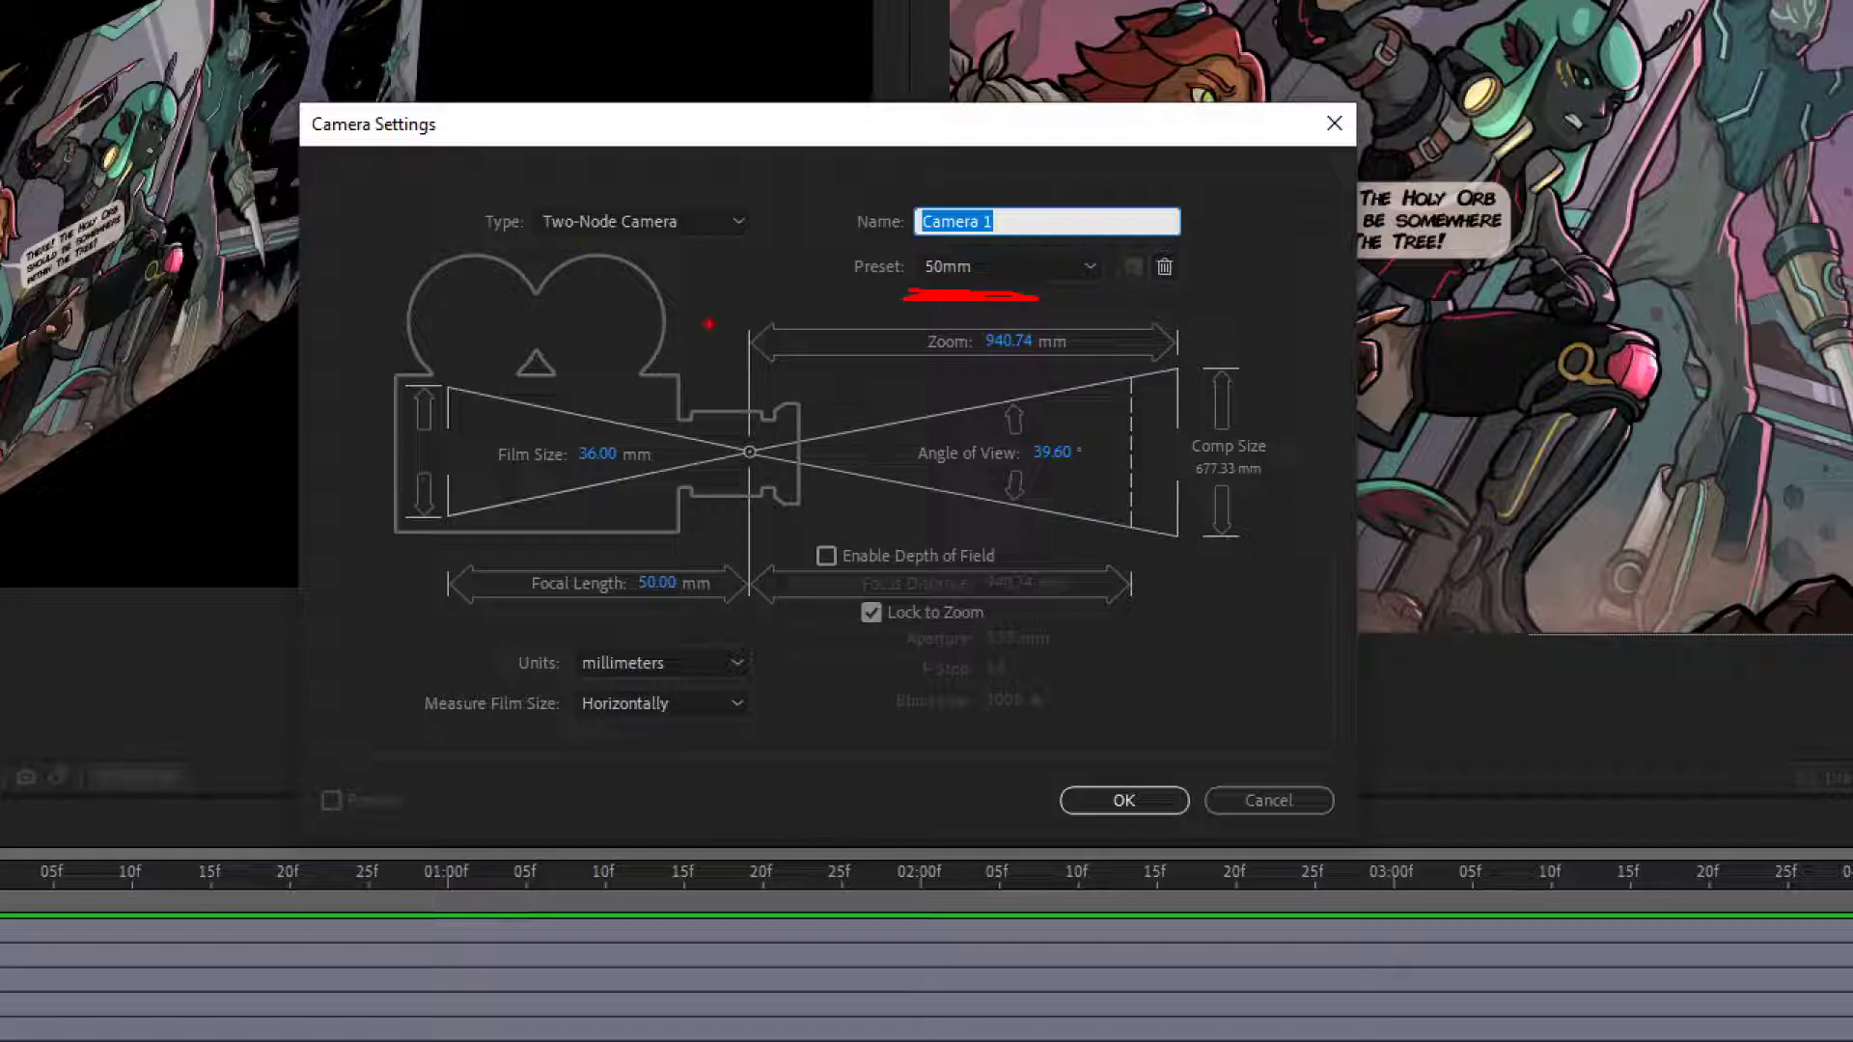
pyautogui.moveTo(523, 239)
pyautogui.mouseDown()
pyautogui.moveTo(756, 242)
pyautogui.moveTo(777, 193)
pyautogui.moveTo(488, 200)
pyautogui.mouseUp()
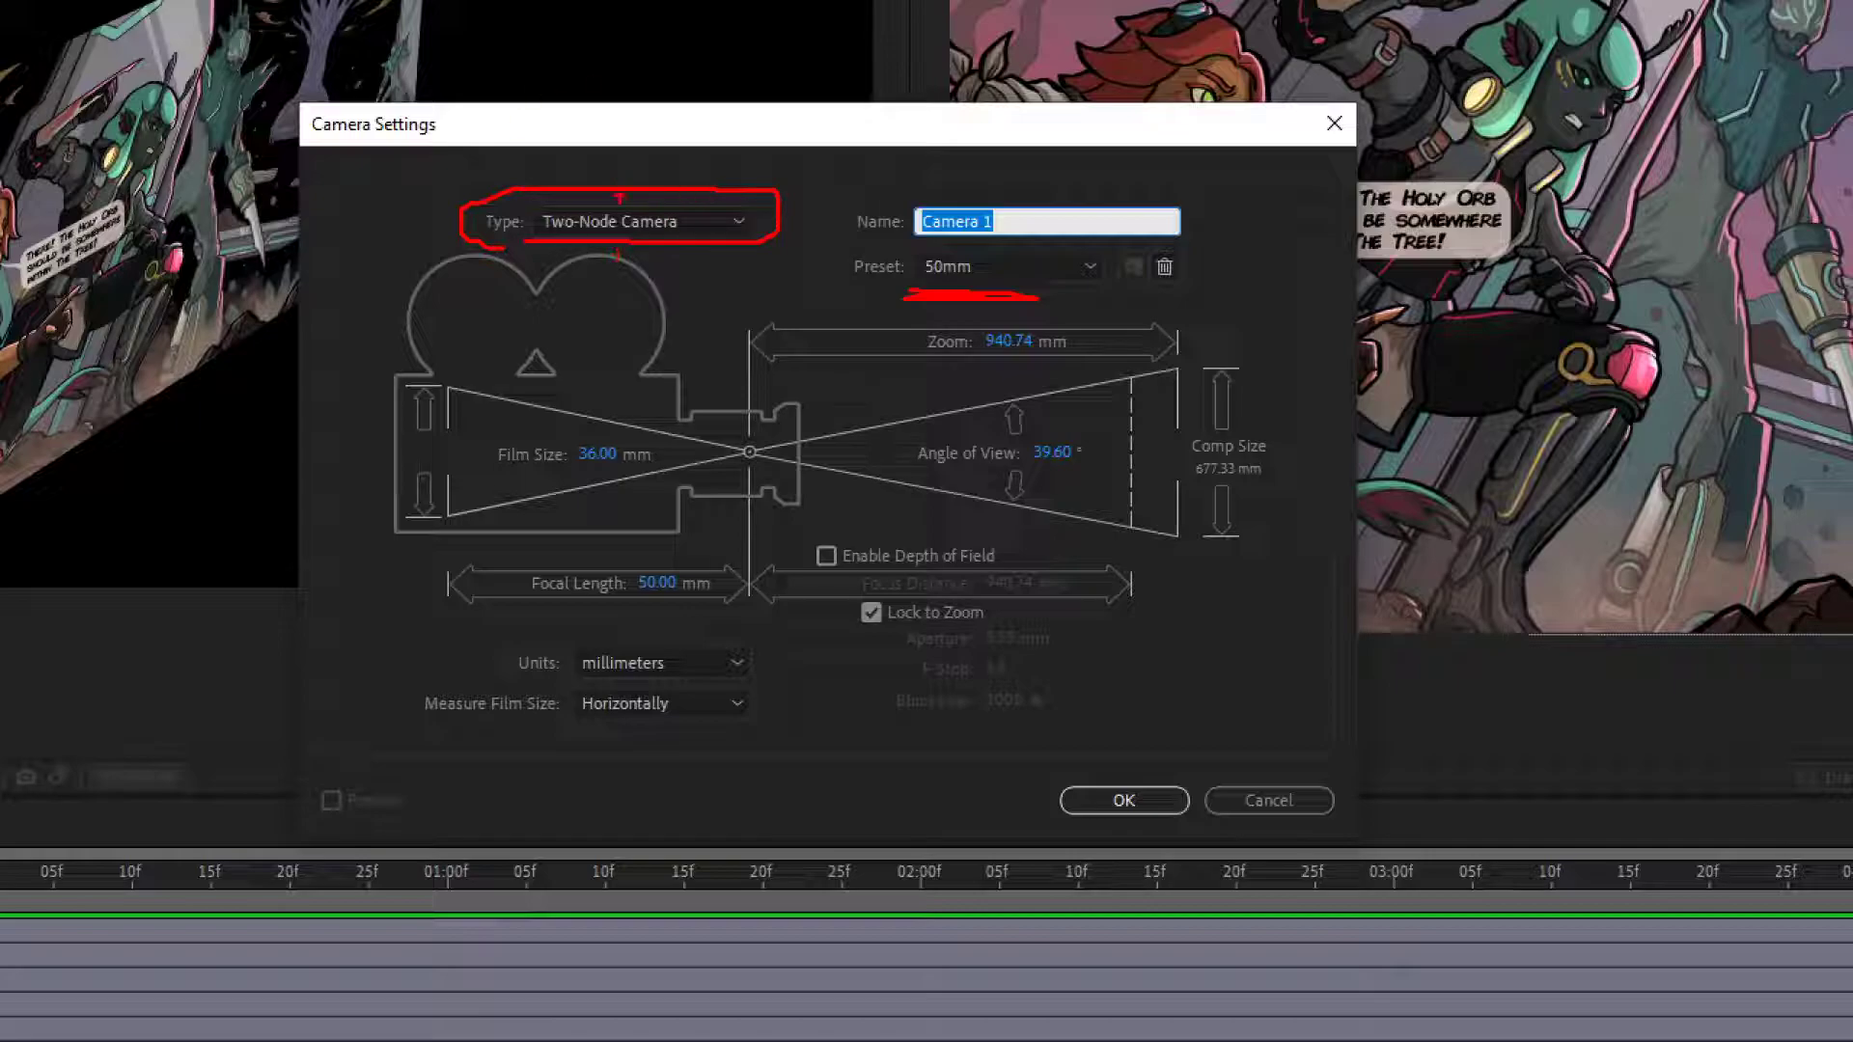
pyautogui.moveTo(631, 176)
pyautogui.mouseDown()
pyautogui.moveTo(652, 133)
pyautogui.moveTo(622, 174)
pyautogui.mouseUp()
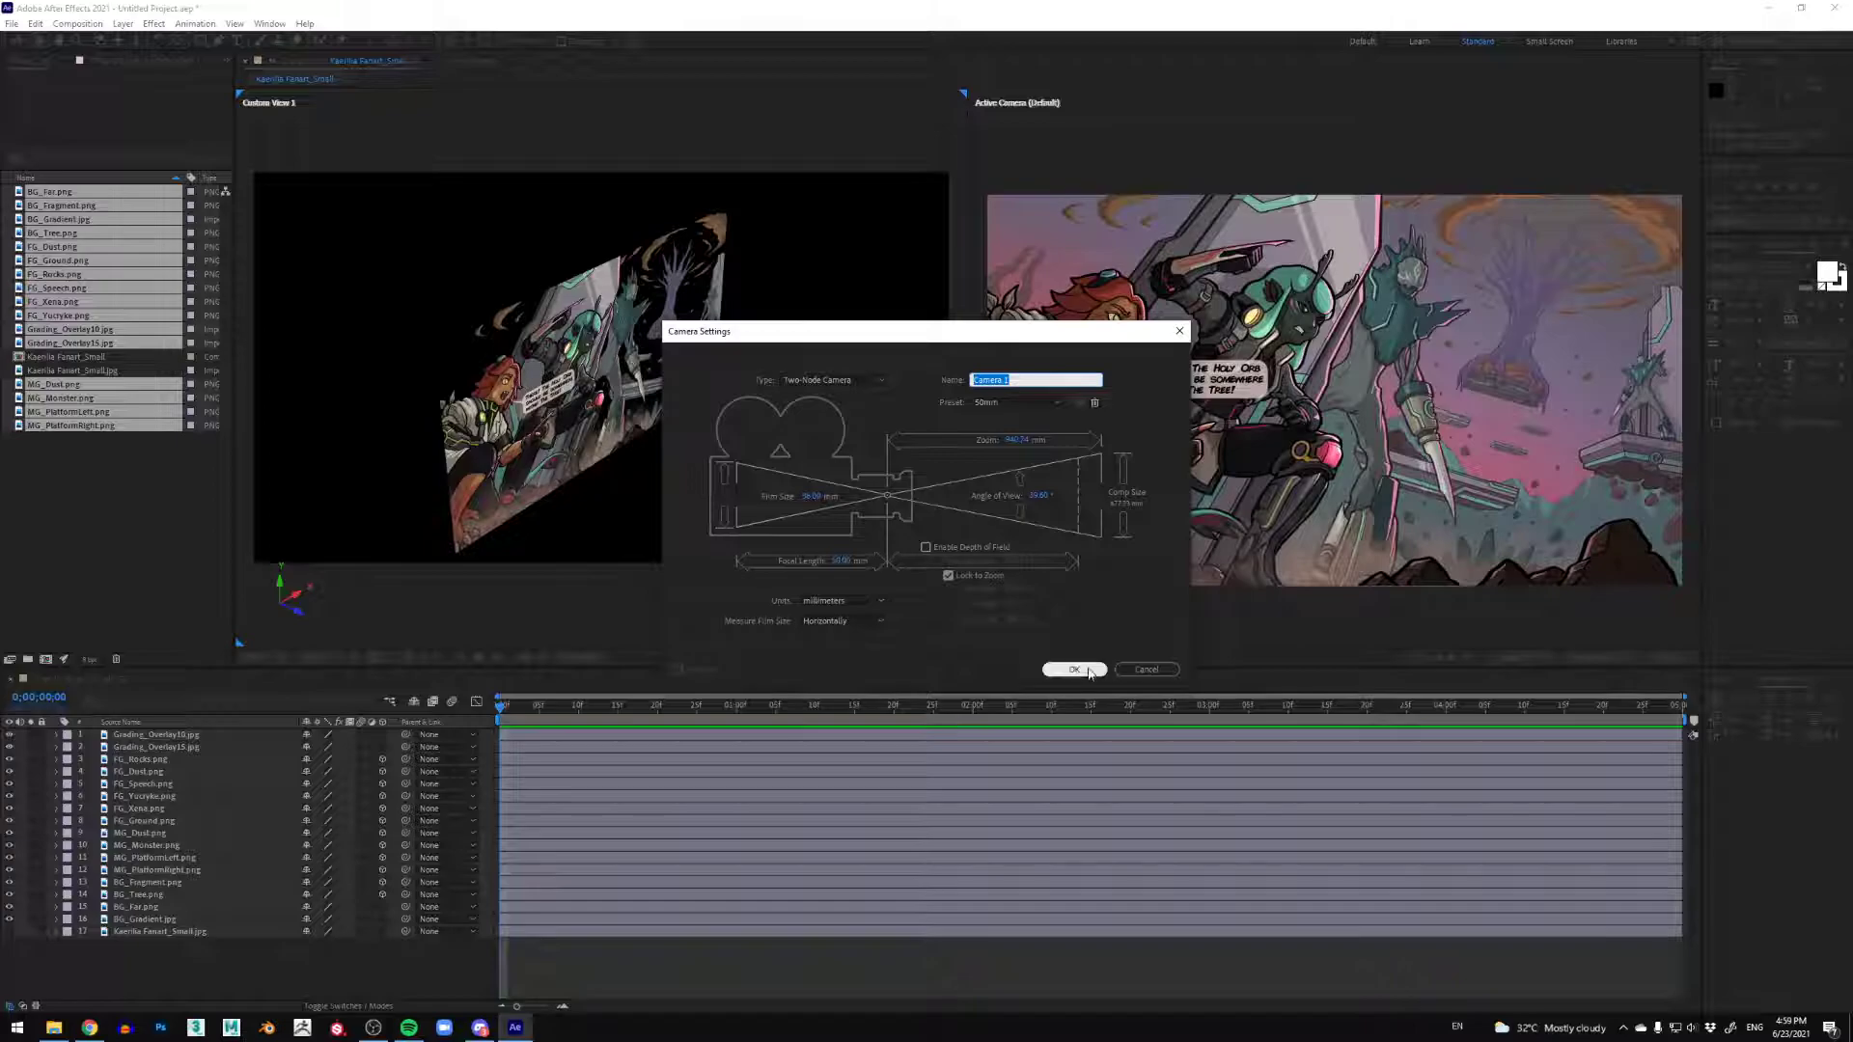
pyautogui.click(1123, 800)
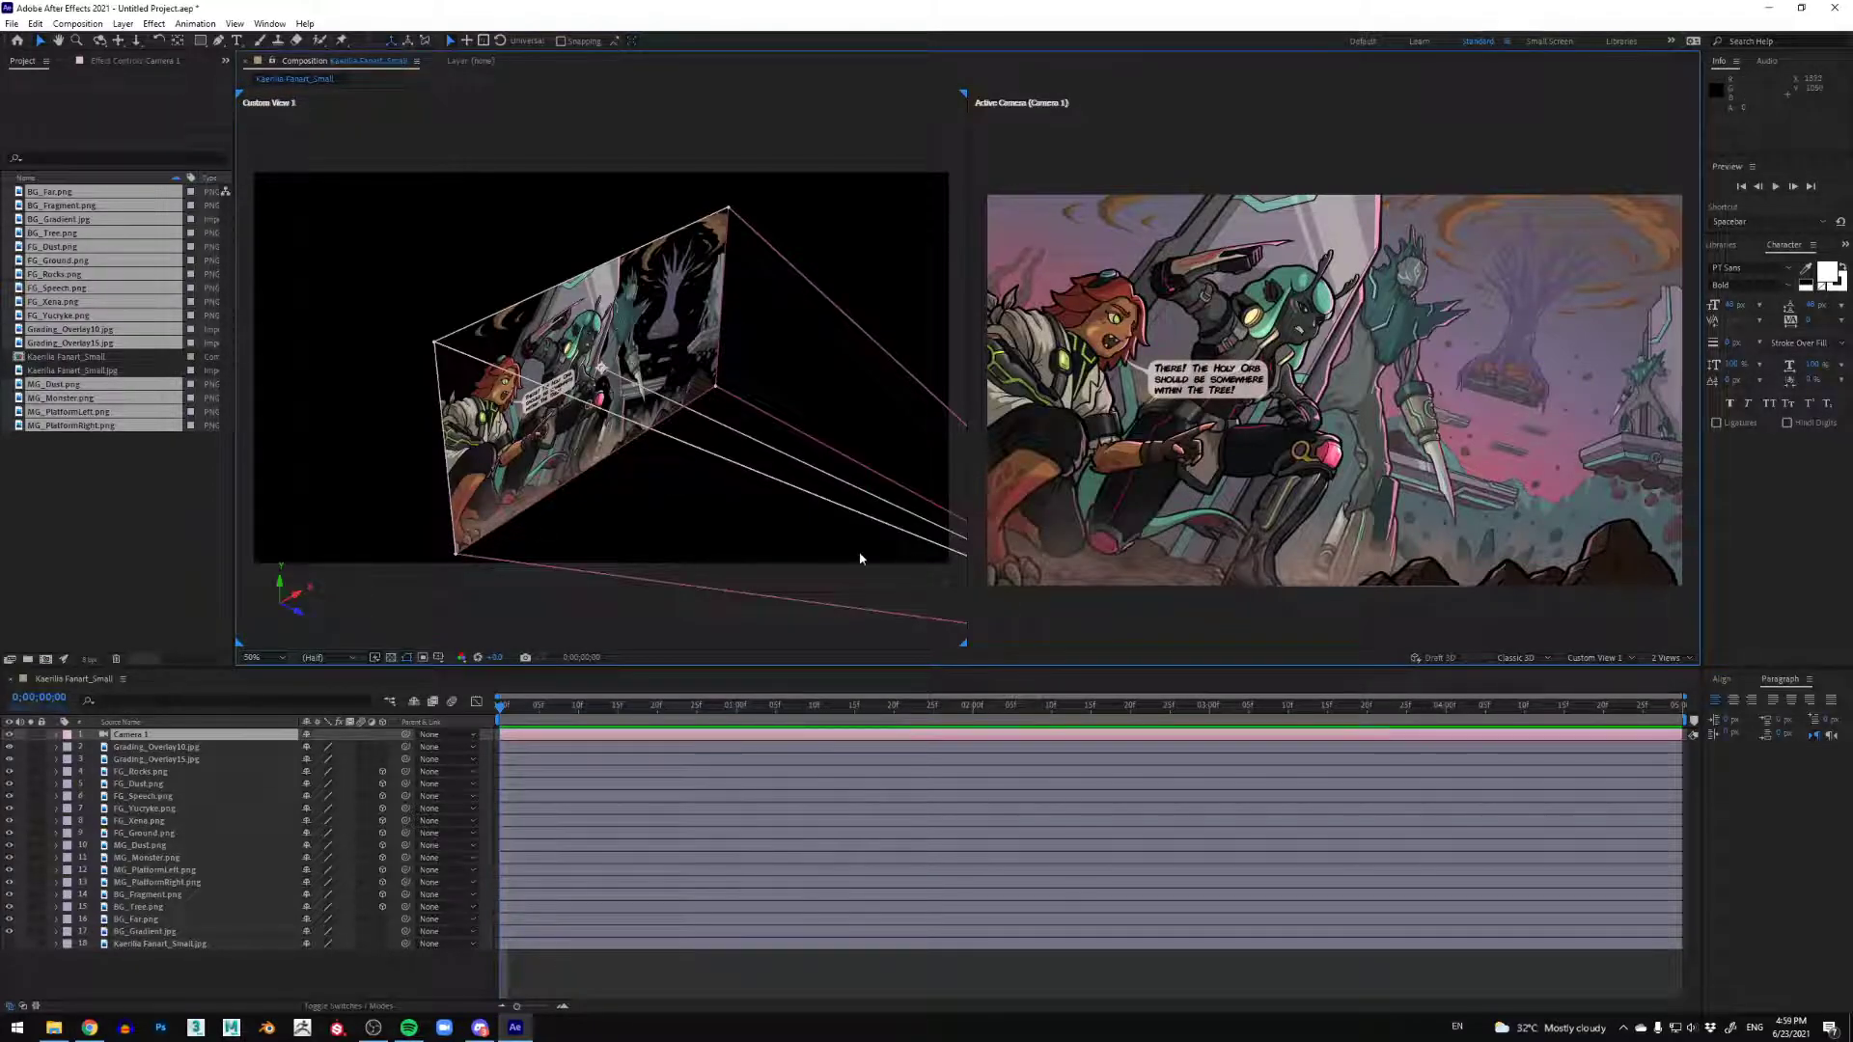
# Step: Show the entire camera in Custom View 1 and check the camera choices for the Active Camera view
pyautogui.press(',')
pyautogui.press(',')
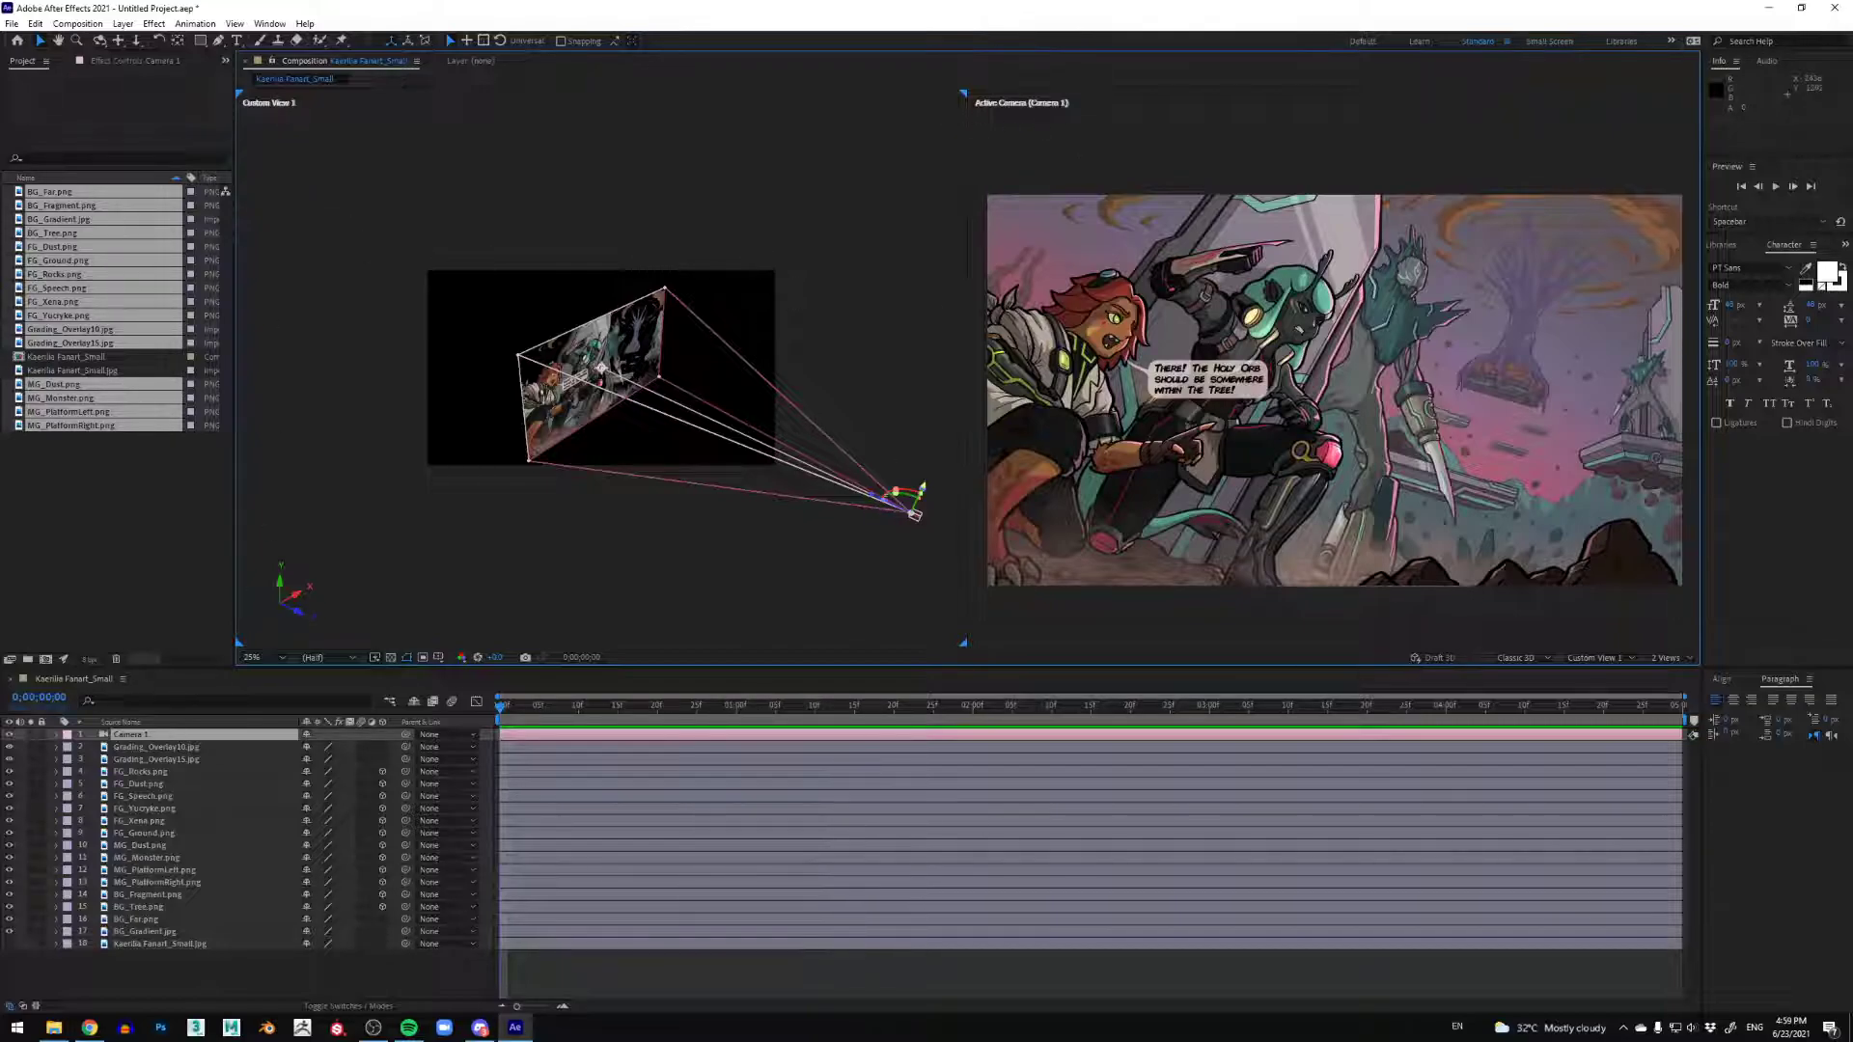
pyautogui.click(1546, 610)
pyautogui.click(1600, 657)
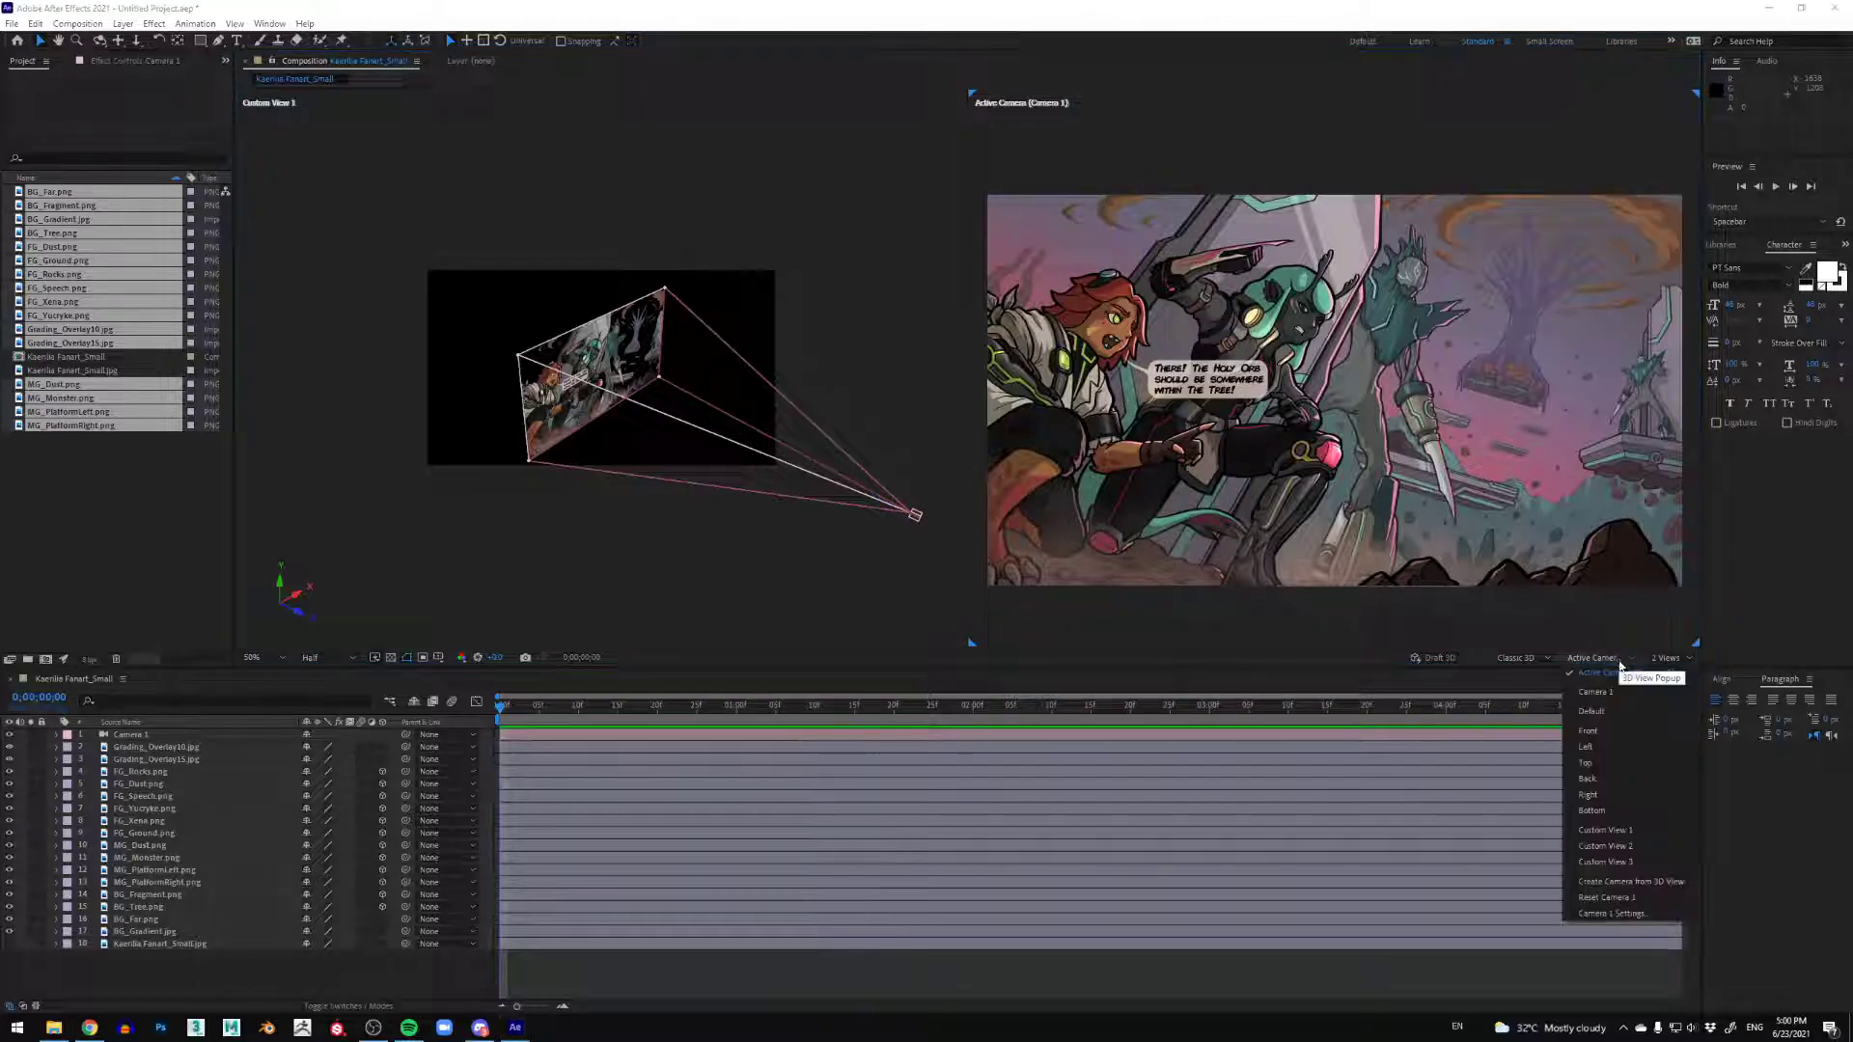
pyautogui.click(1613, 693)
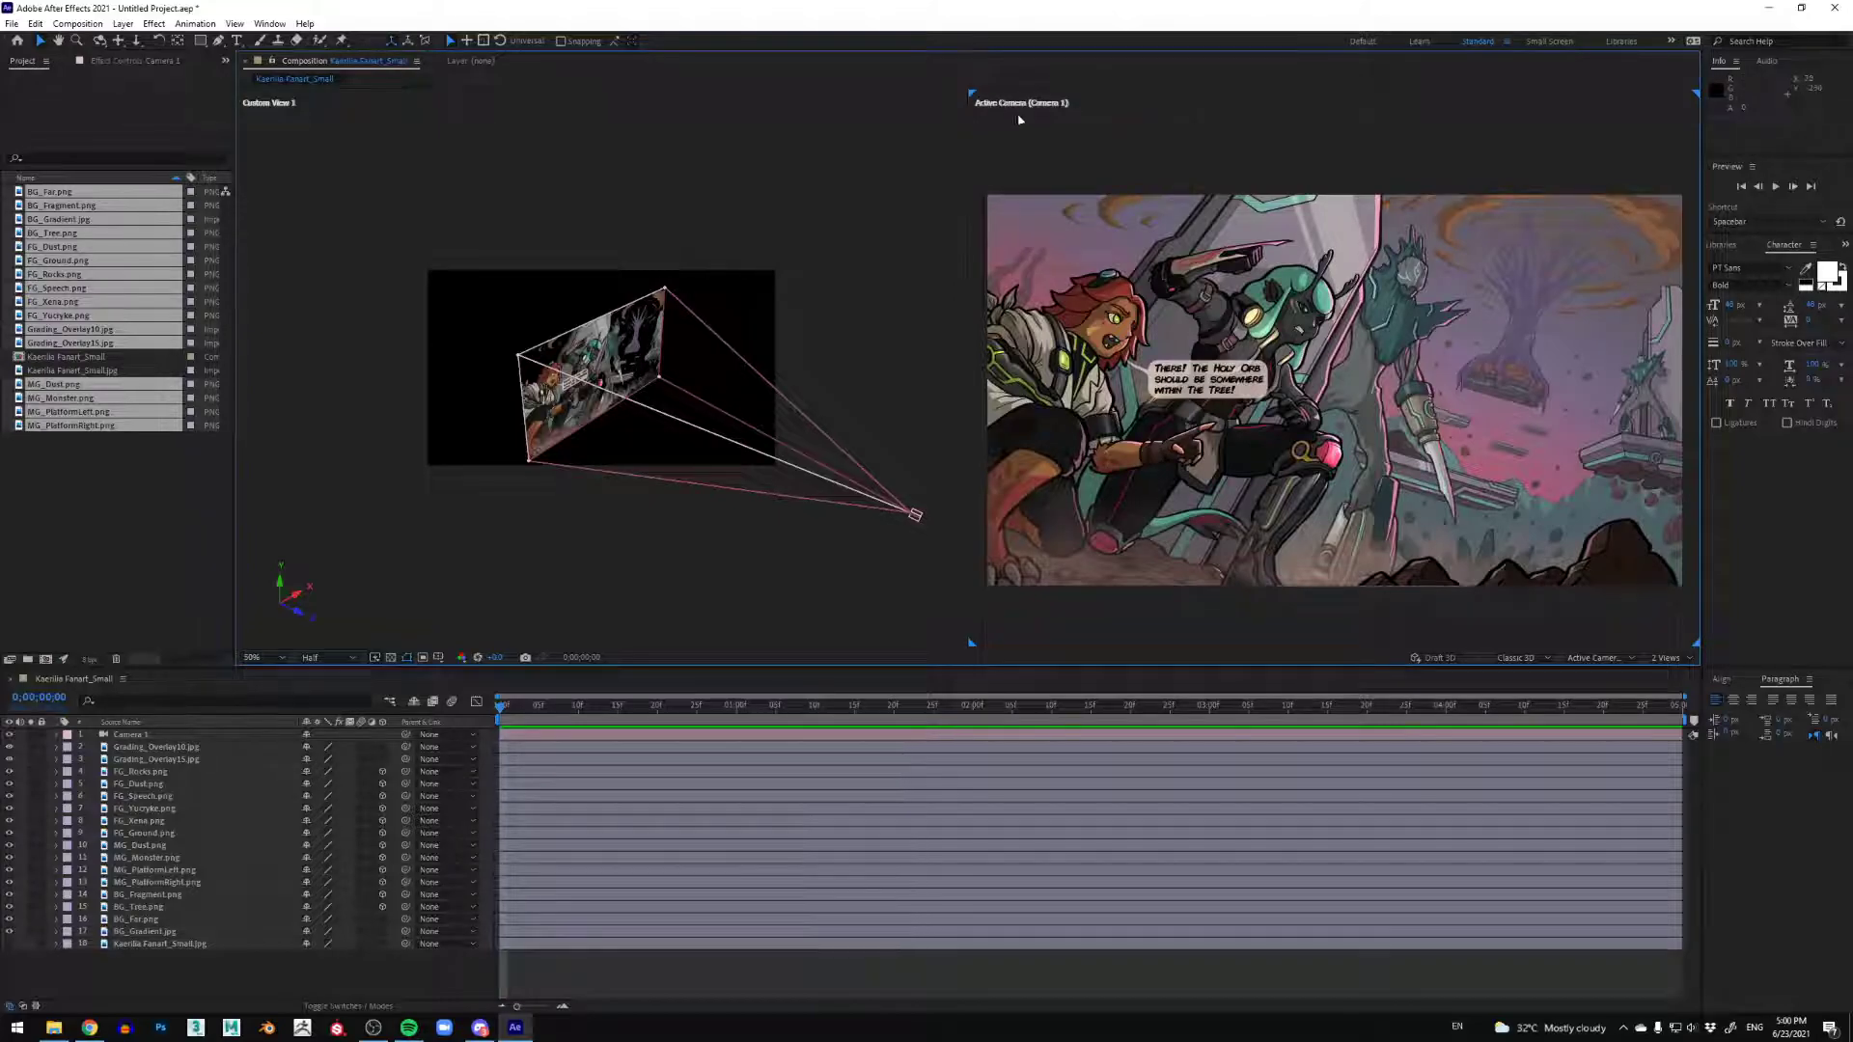
# Step: Select the camera in Custom View 1 and try moving it to test its effect on the Active Camera view
pyautogui.click(913, 513)
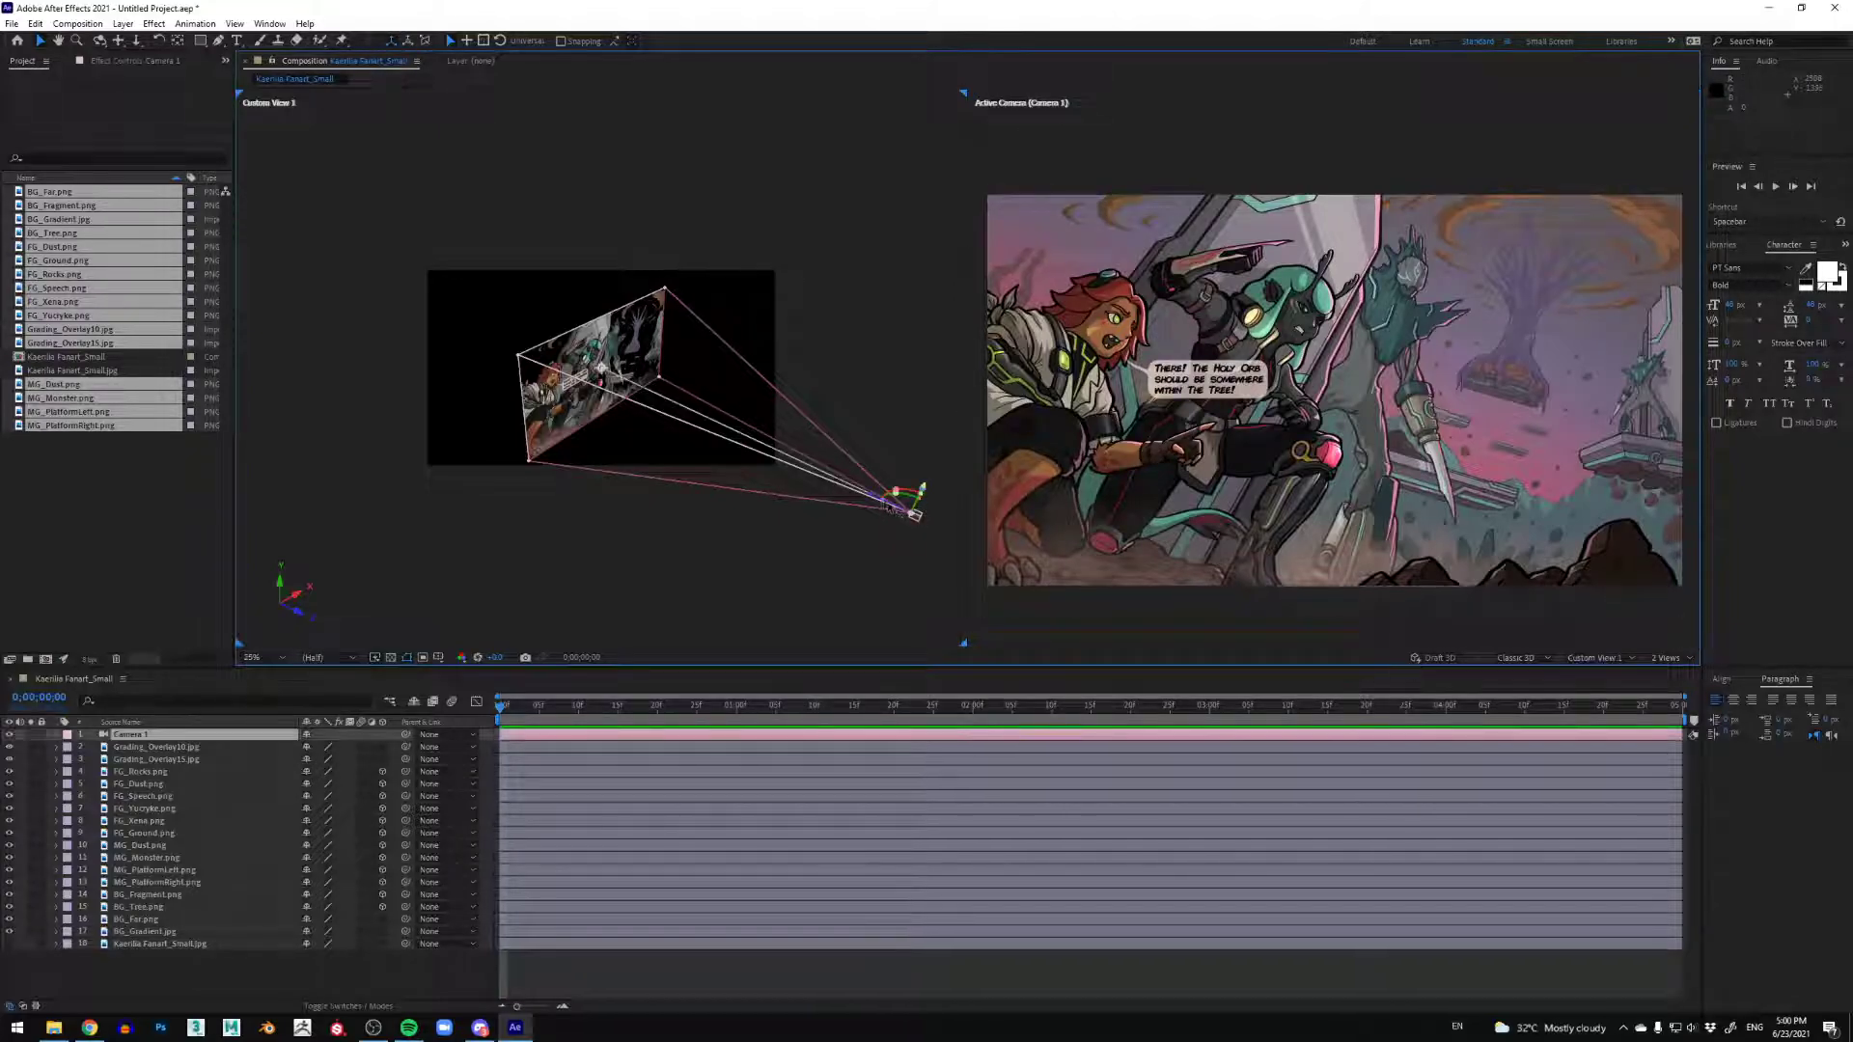
pyautogui.moveTo(913, 513)
pyautogui.mouseDown()
pyautogui.moveTo(893, 497)
pyautogui.moveTo(915, 491)
pyautogui.moveTo(849, 463)
pyautogui.moveTo(928, 509)
pyautogui.moveTo(840, 455)
pyautogui.moveTo(970, 526)
pyautogui.moveTo(883, 481)
pyautogui.moveTo(915, 509)
pyautogui.mouseUp()
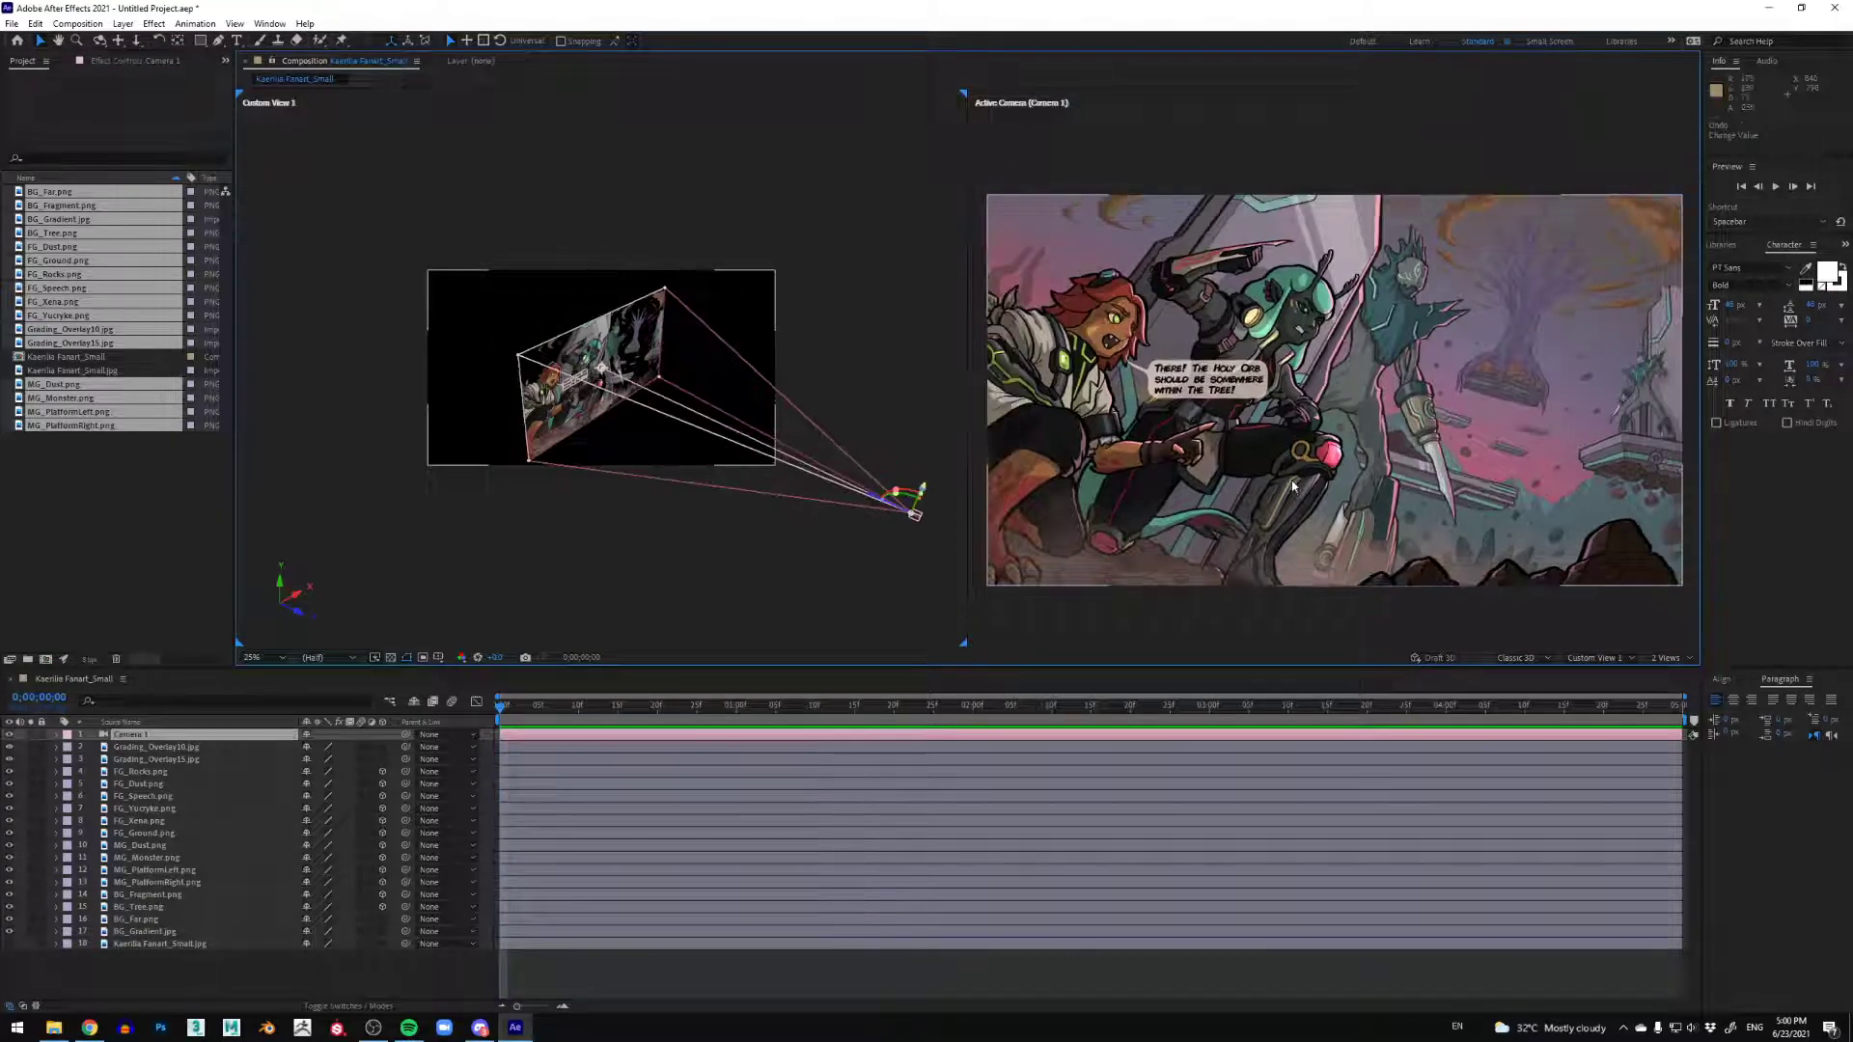
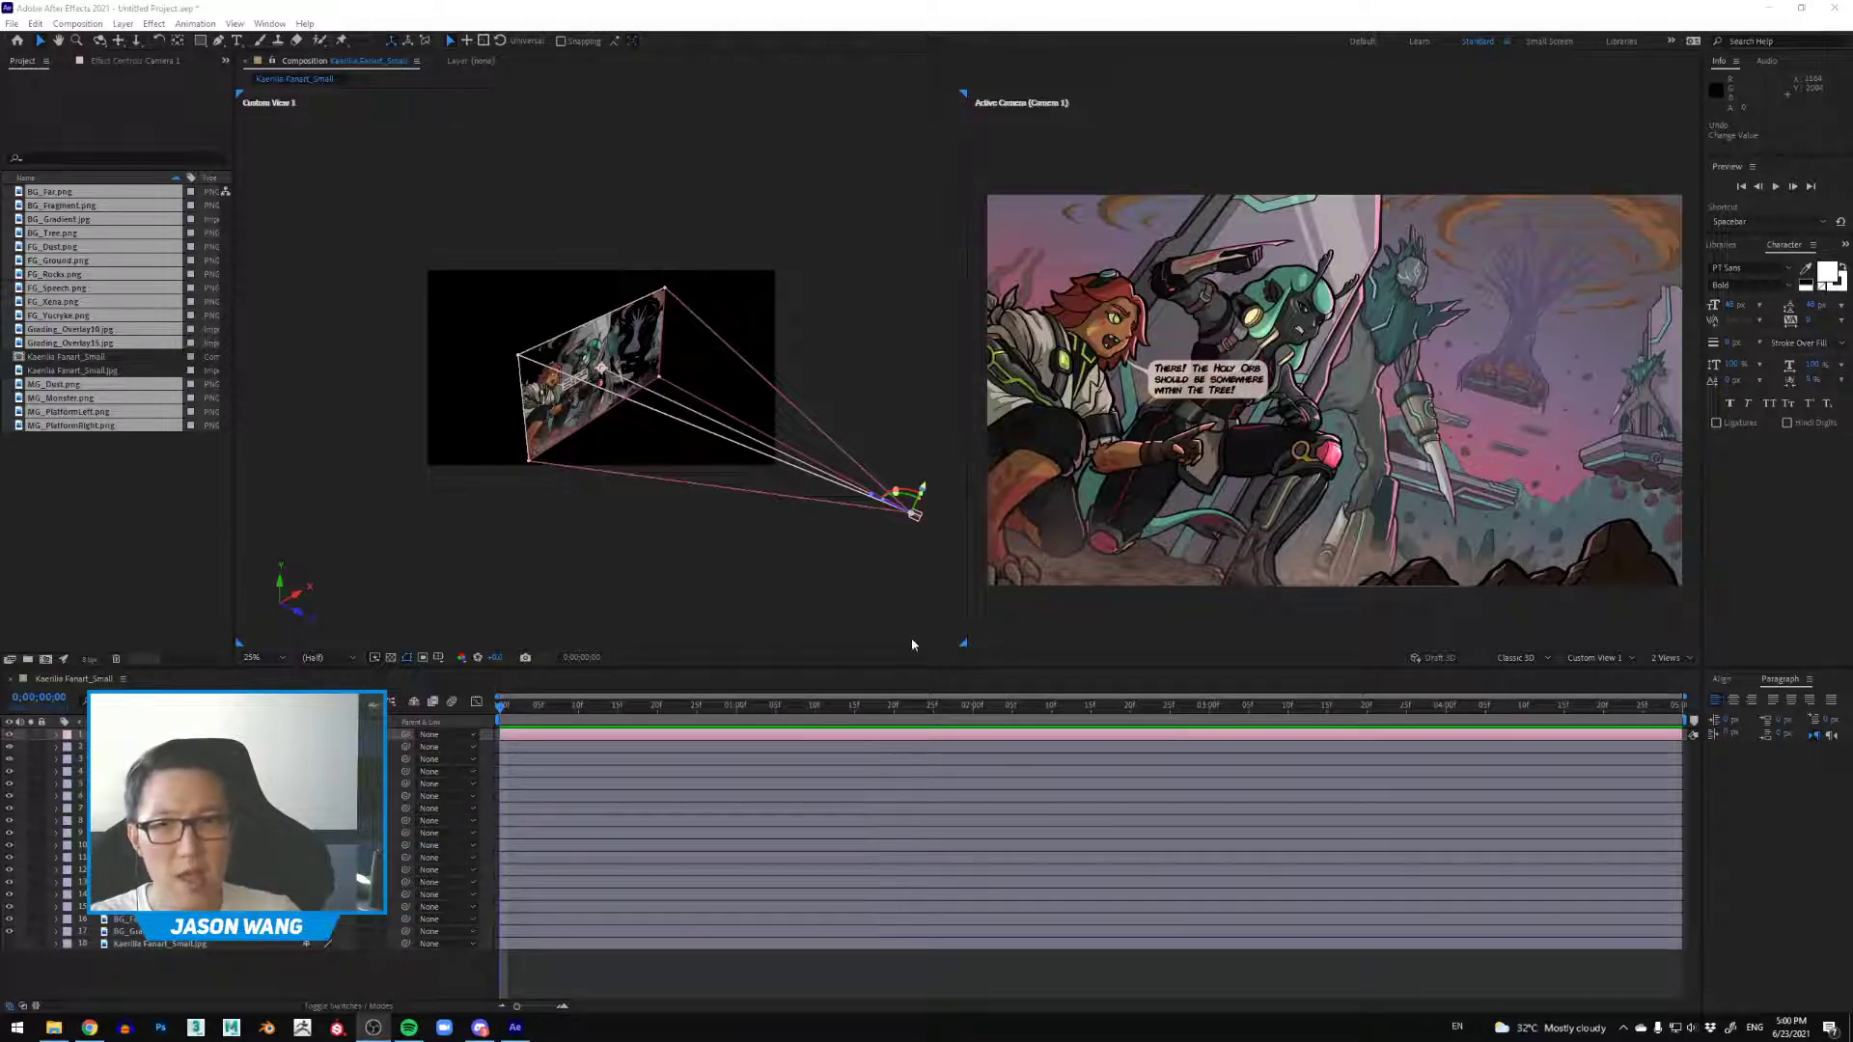
# Step: Toggle BG_Tree.png off and on, and push it back along Z in Custom View 1 to about 2220
pyautogui.scroll(2, 632, 405)
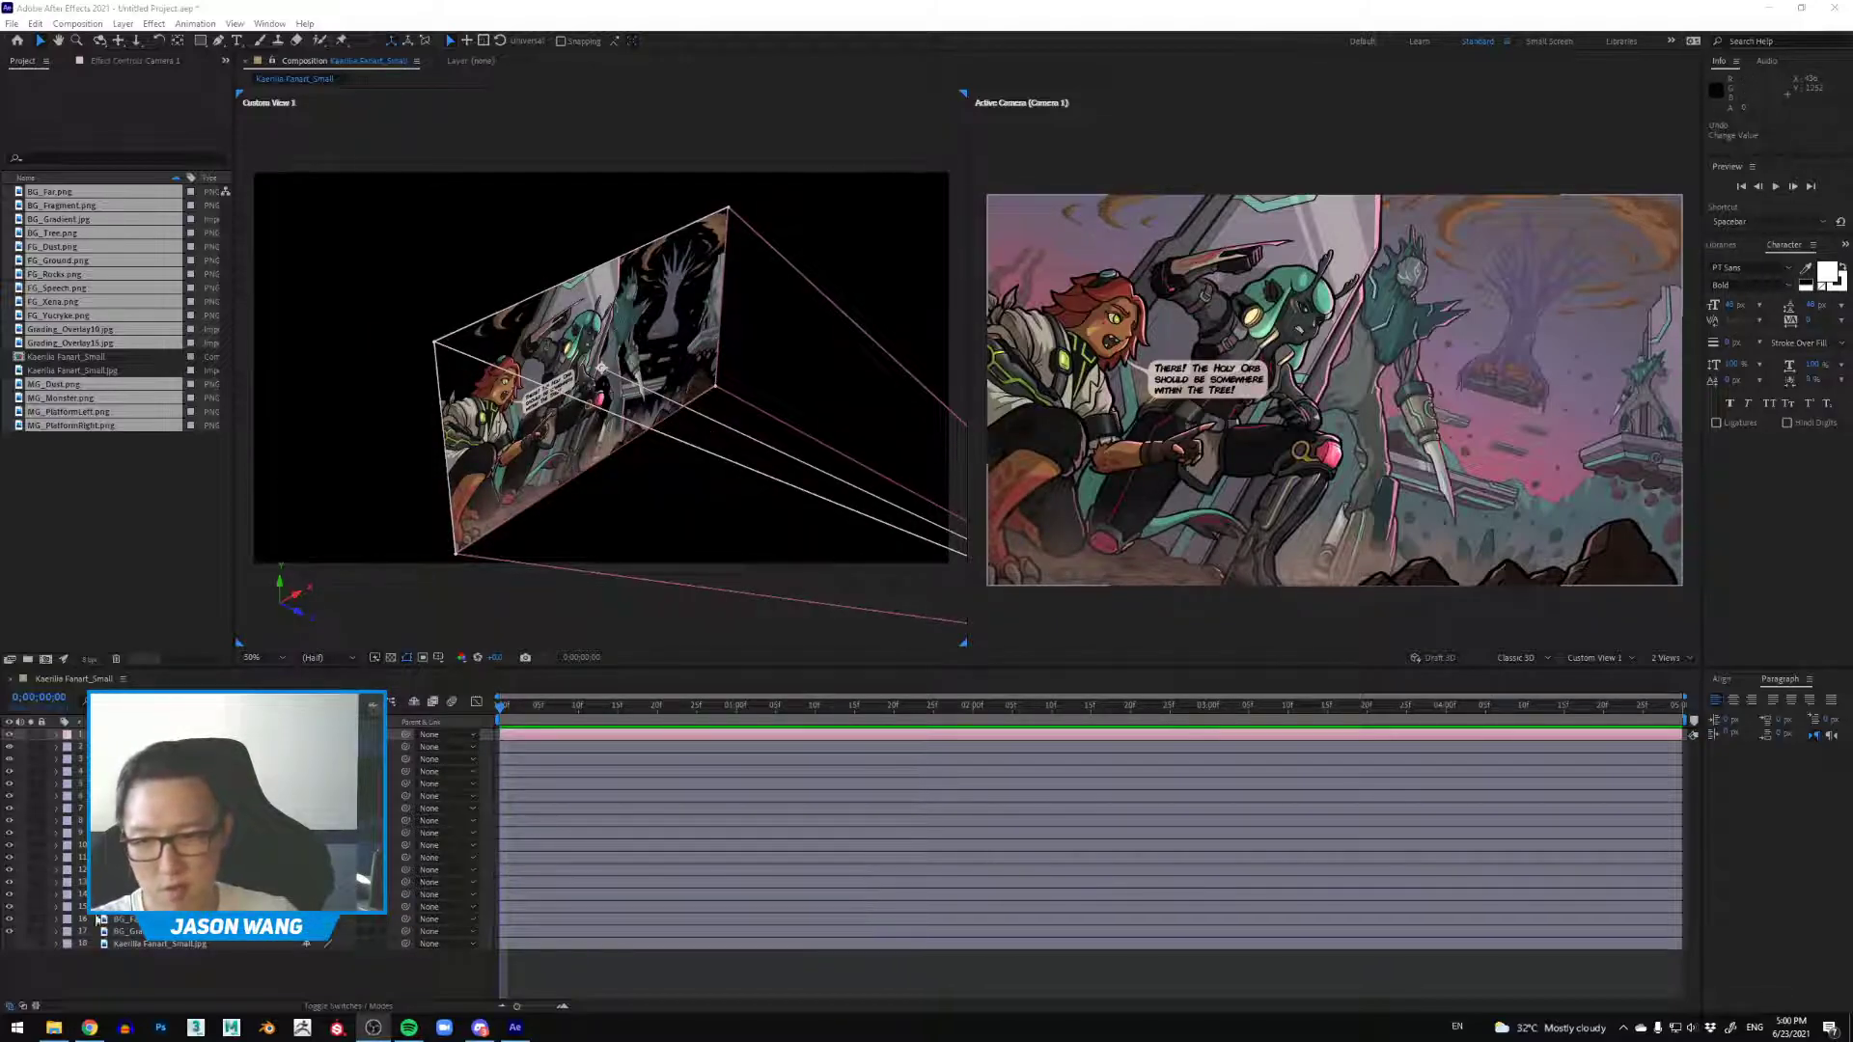
pyautogui.click(136, 907)
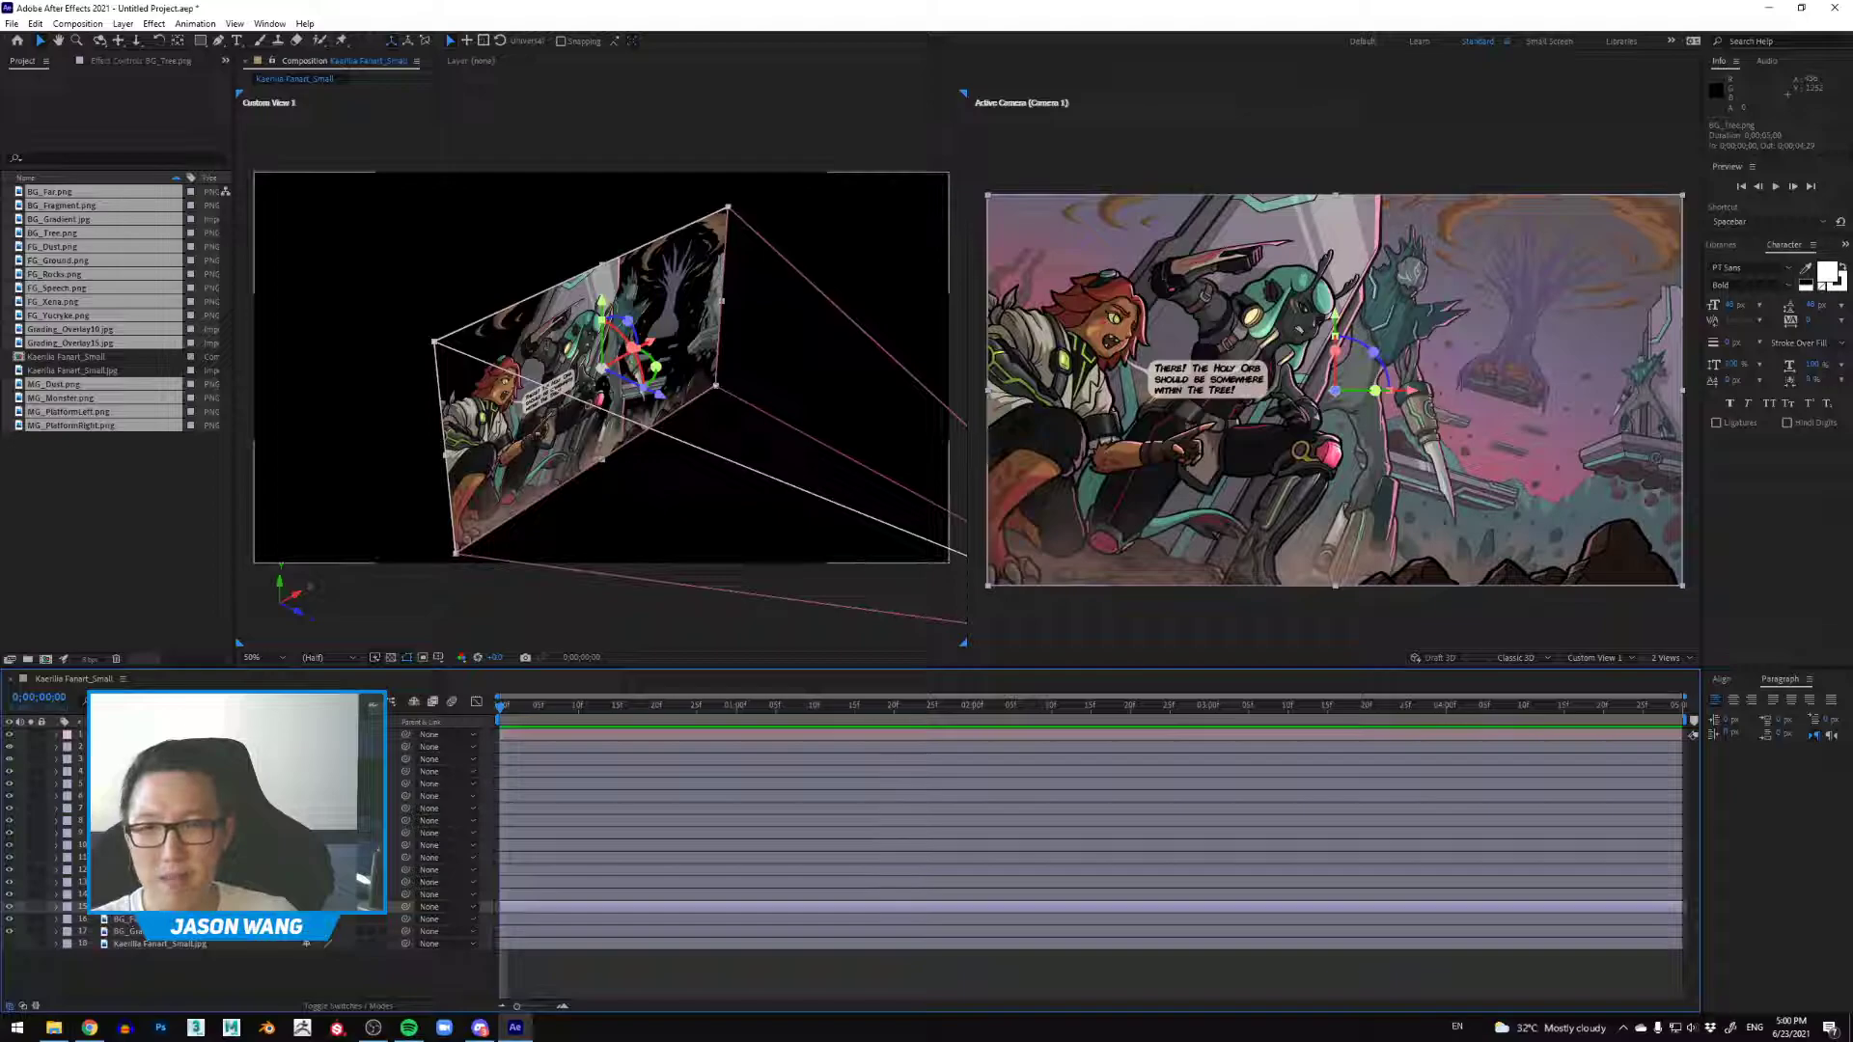
pyautogui.click(9, 907)
pyautogui.click(9, 907)
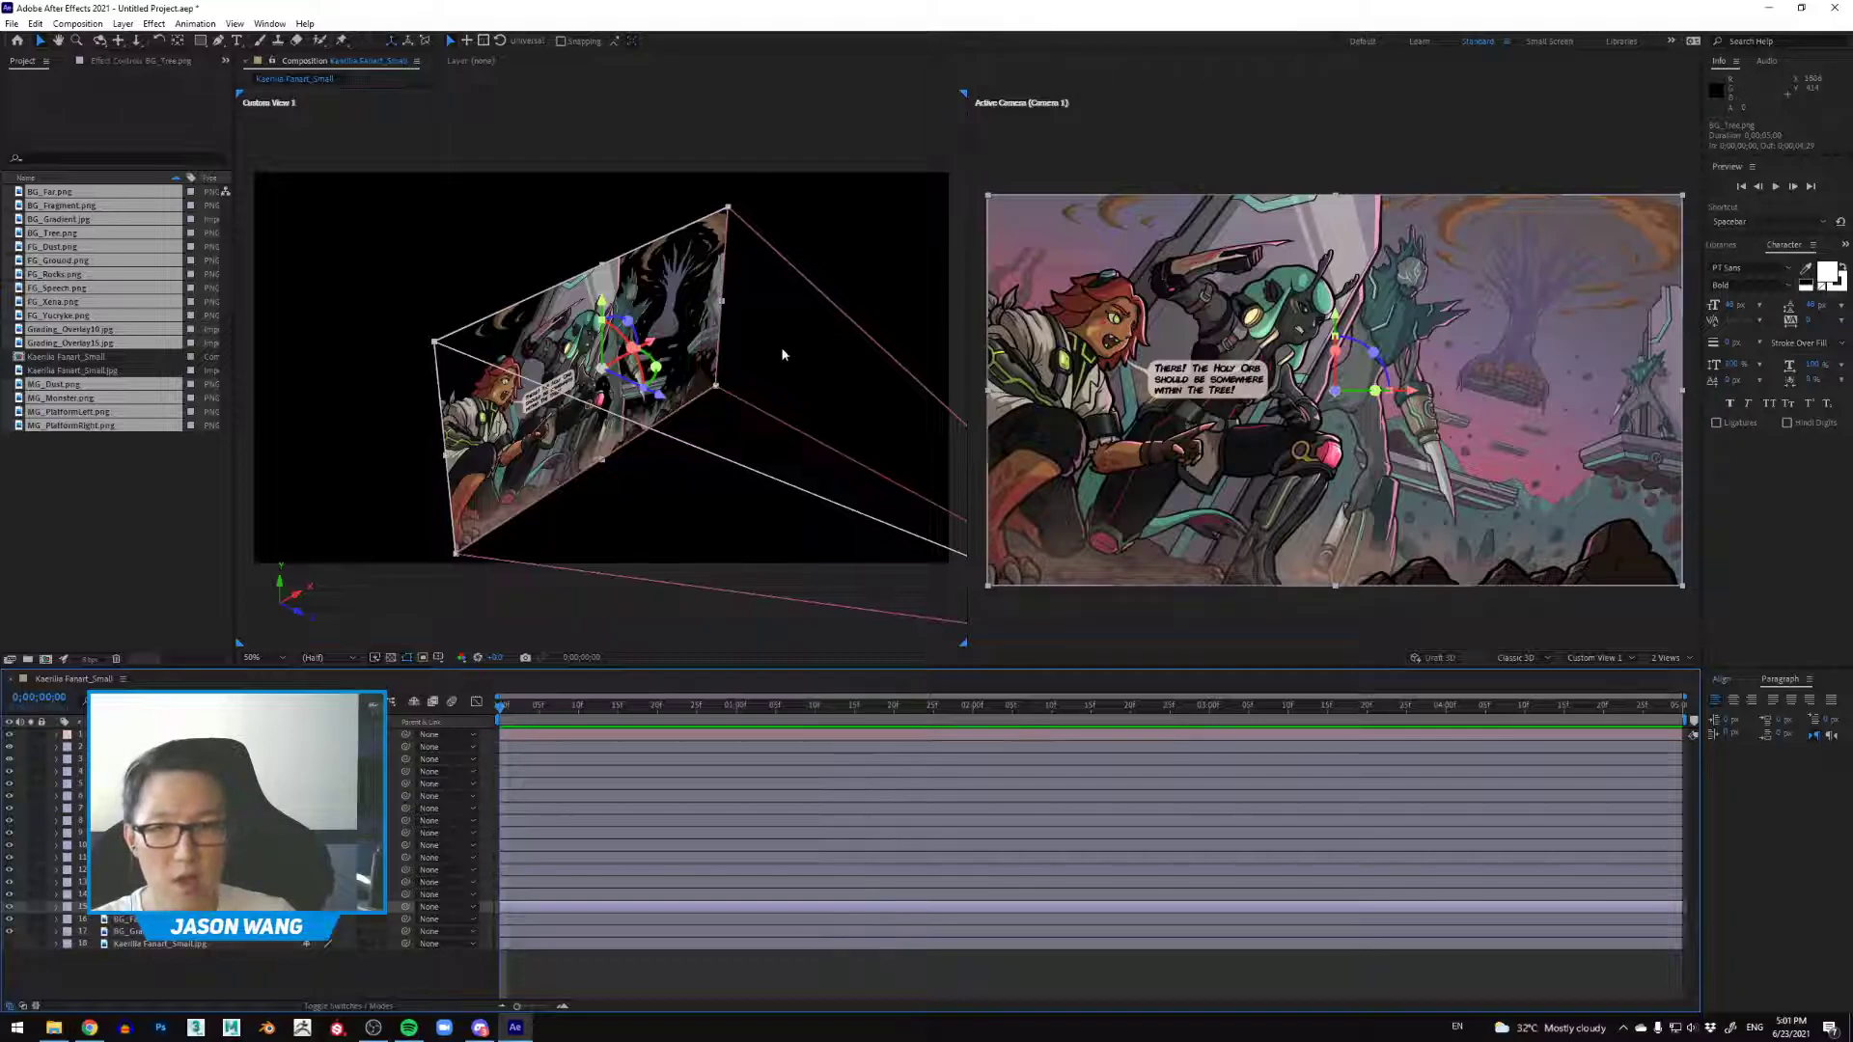
pyautogui.scroll(-2, 682, 397)
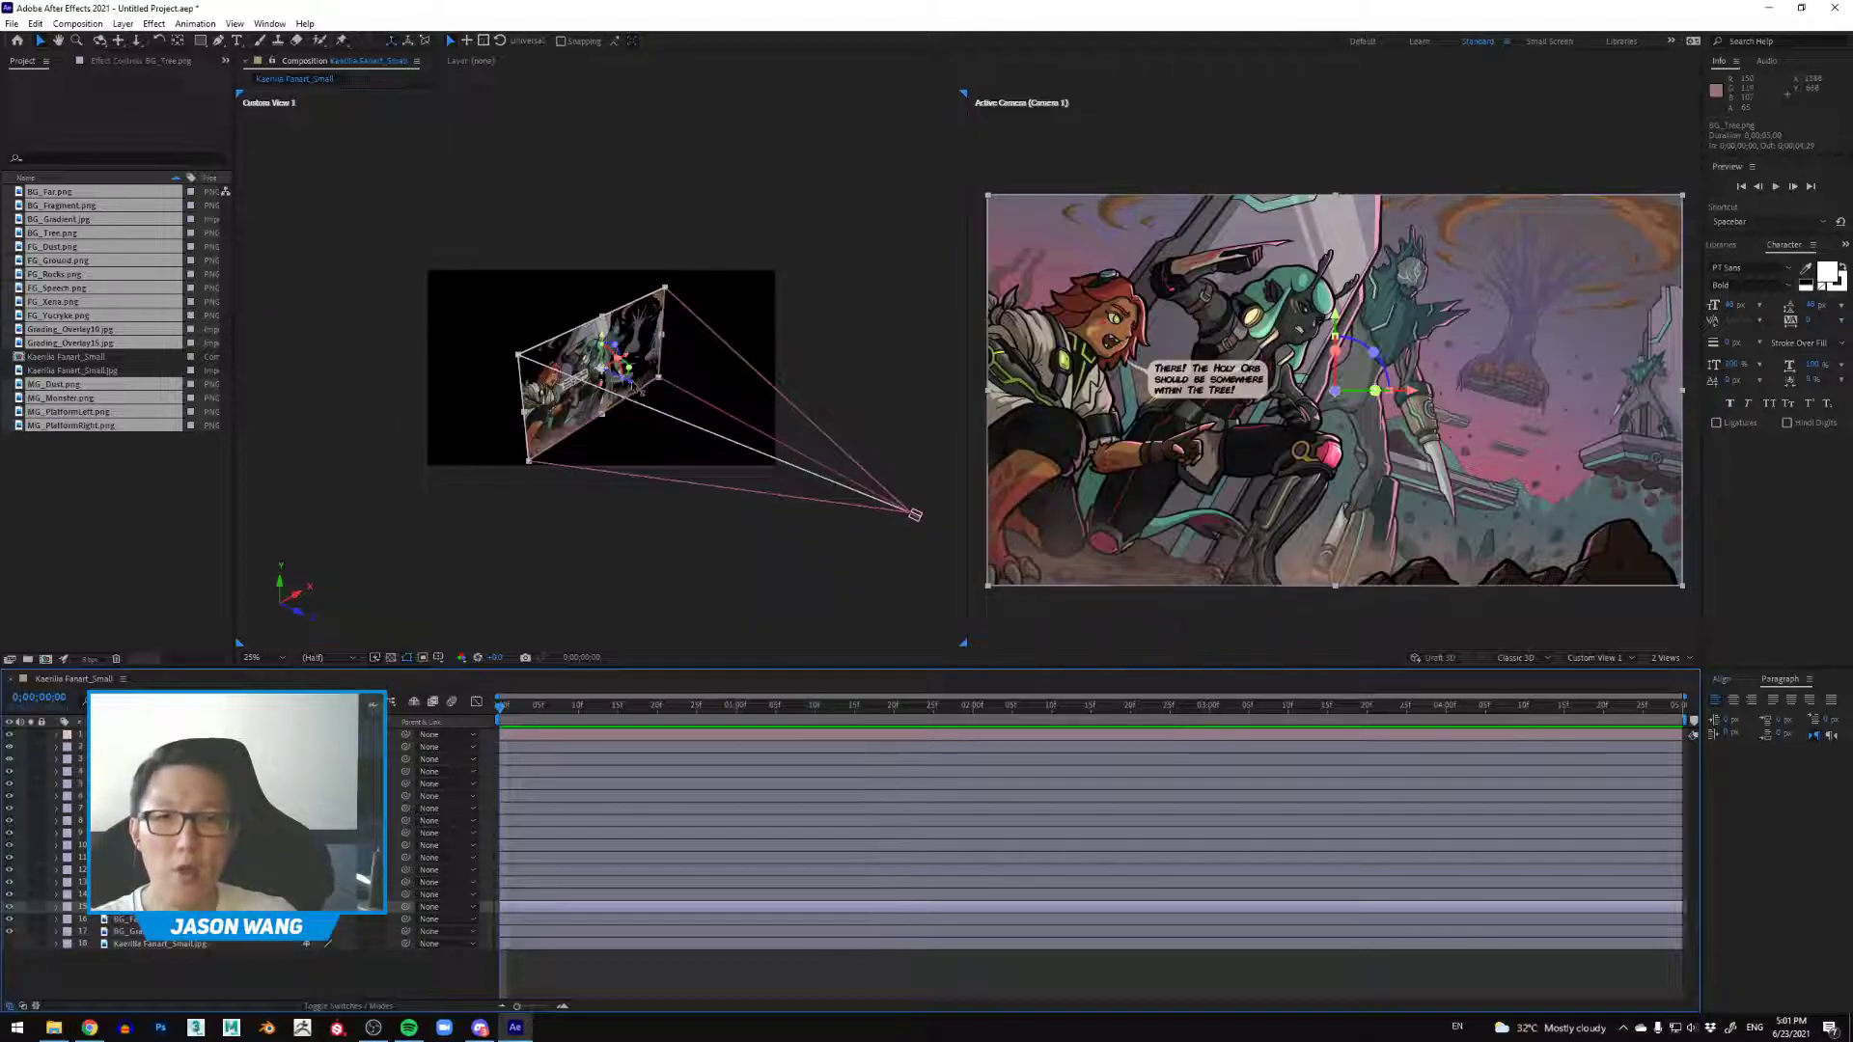
pyautogui.moveTo(629, 380); pyautogui.dragTo(243, 232)
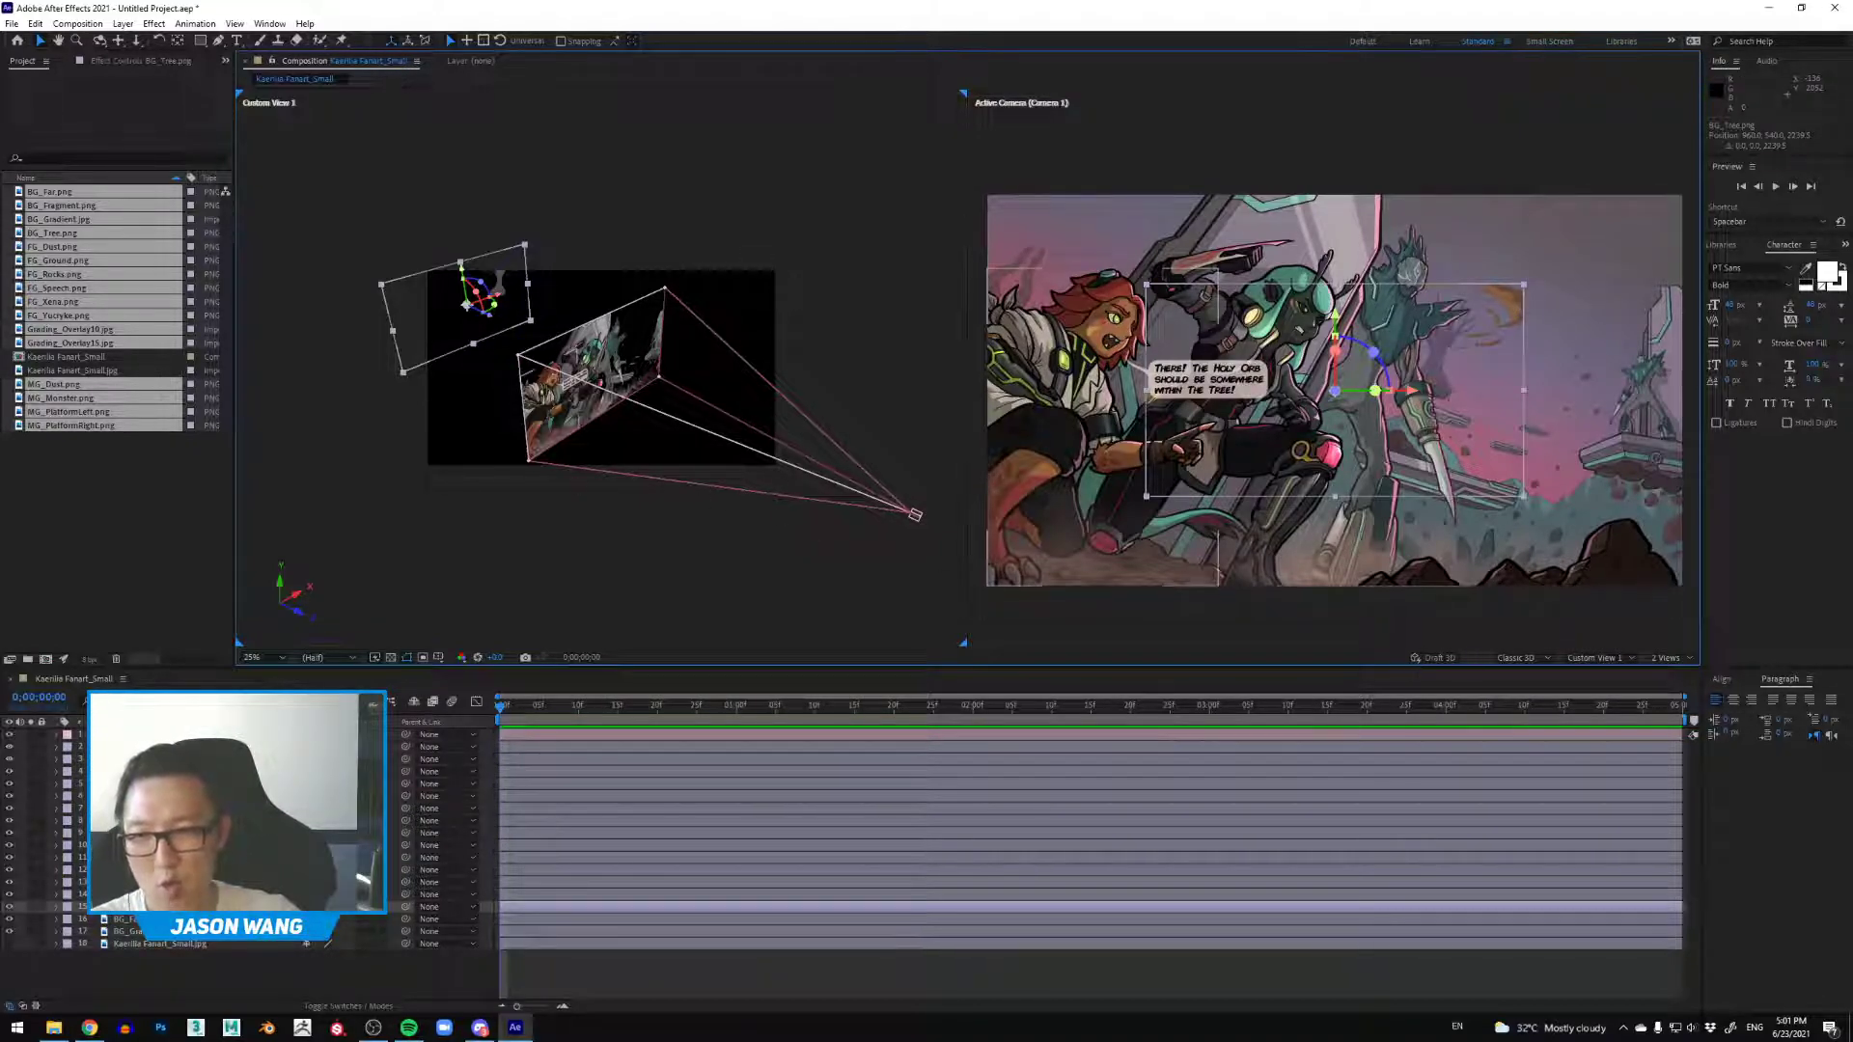
# Step: Try moving the red-haired foreground character layer horizontally in the Active Camera view and undo the move
pyautogui.click(155, 808)
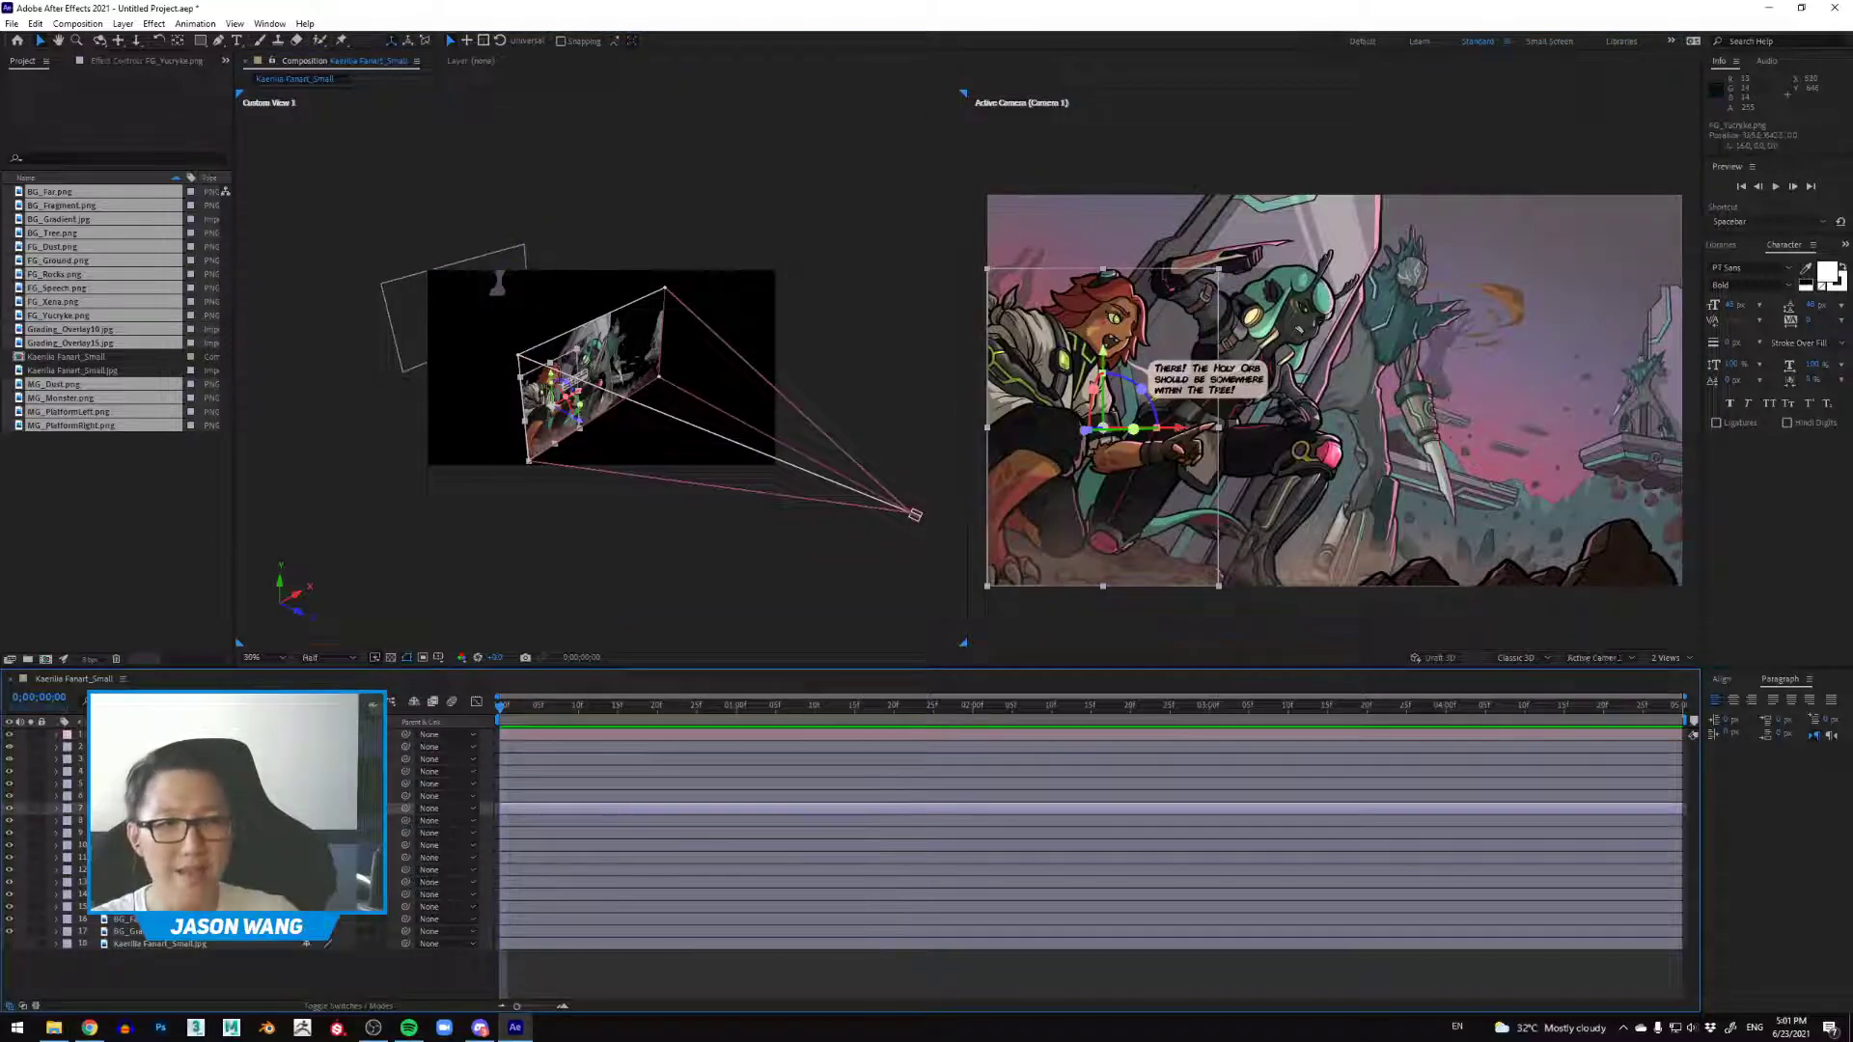
pyautogui.moveTo(1180, 431); pyautogui.dragTo(1281, 439)
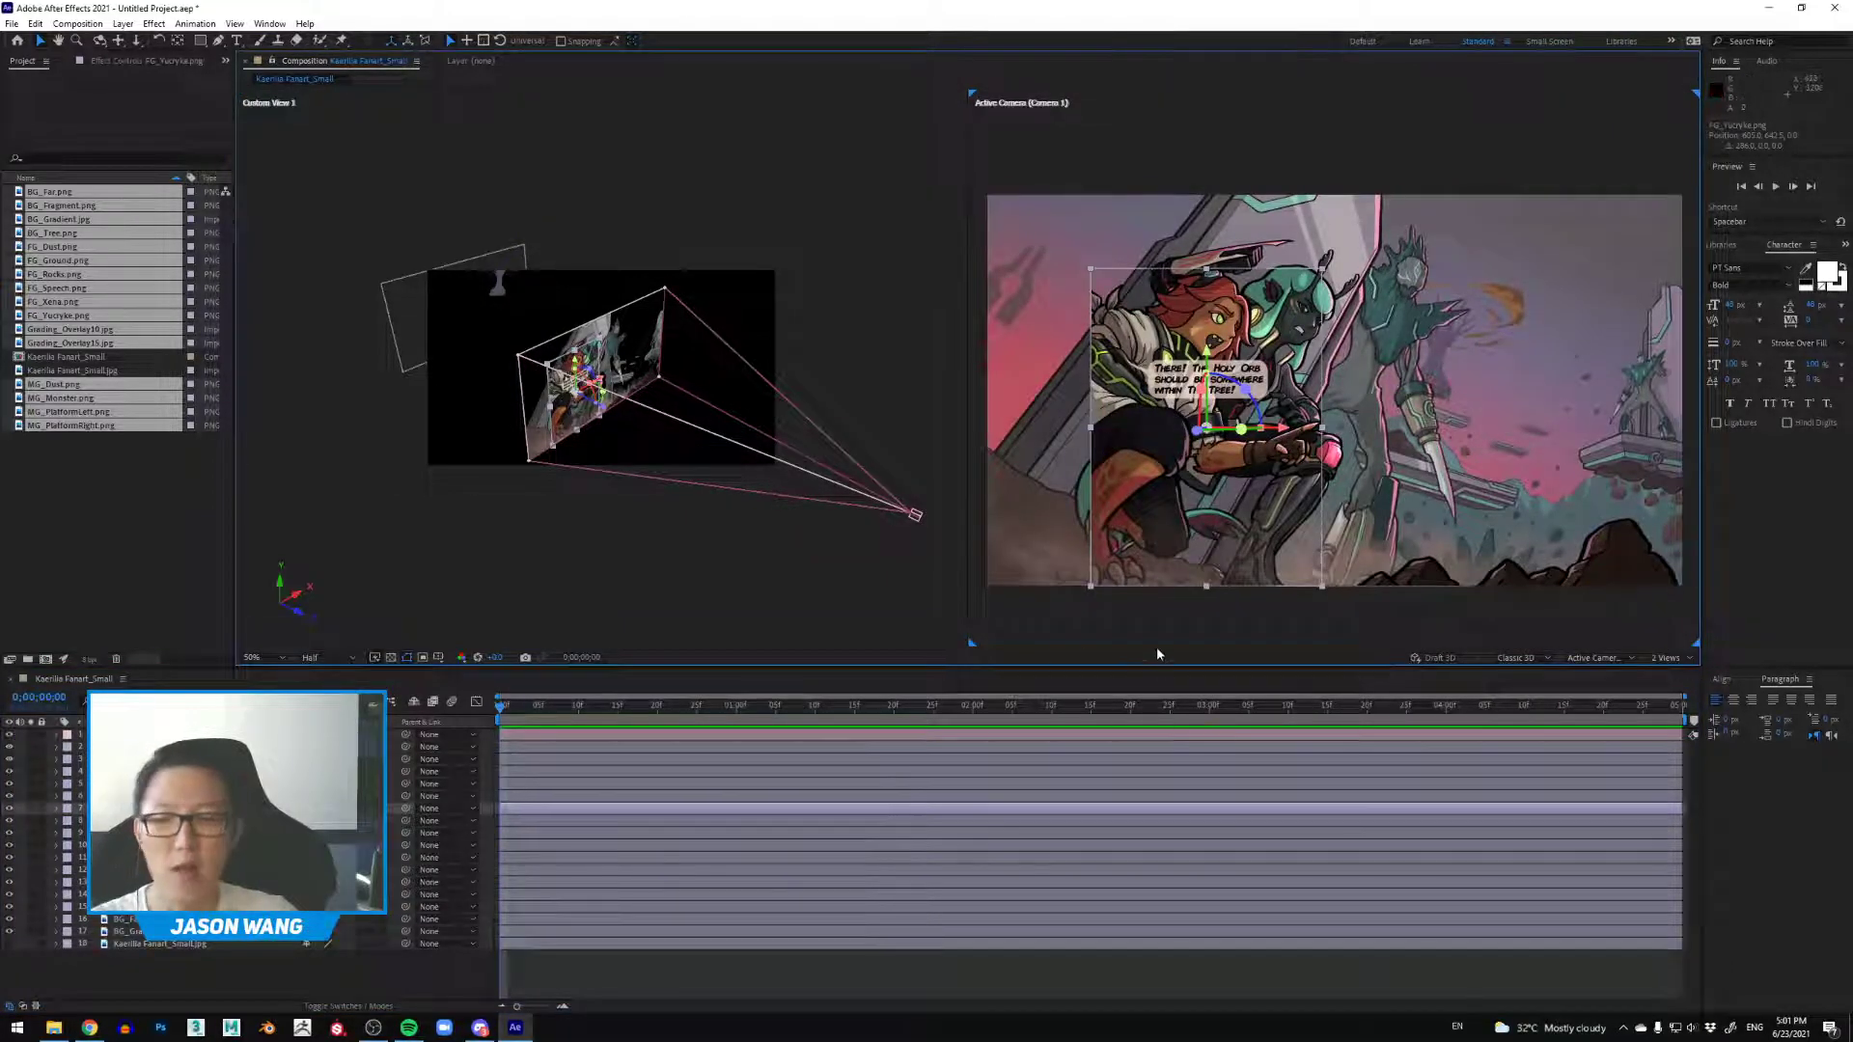
pyautogui.hotkey('ctrl', 'z')
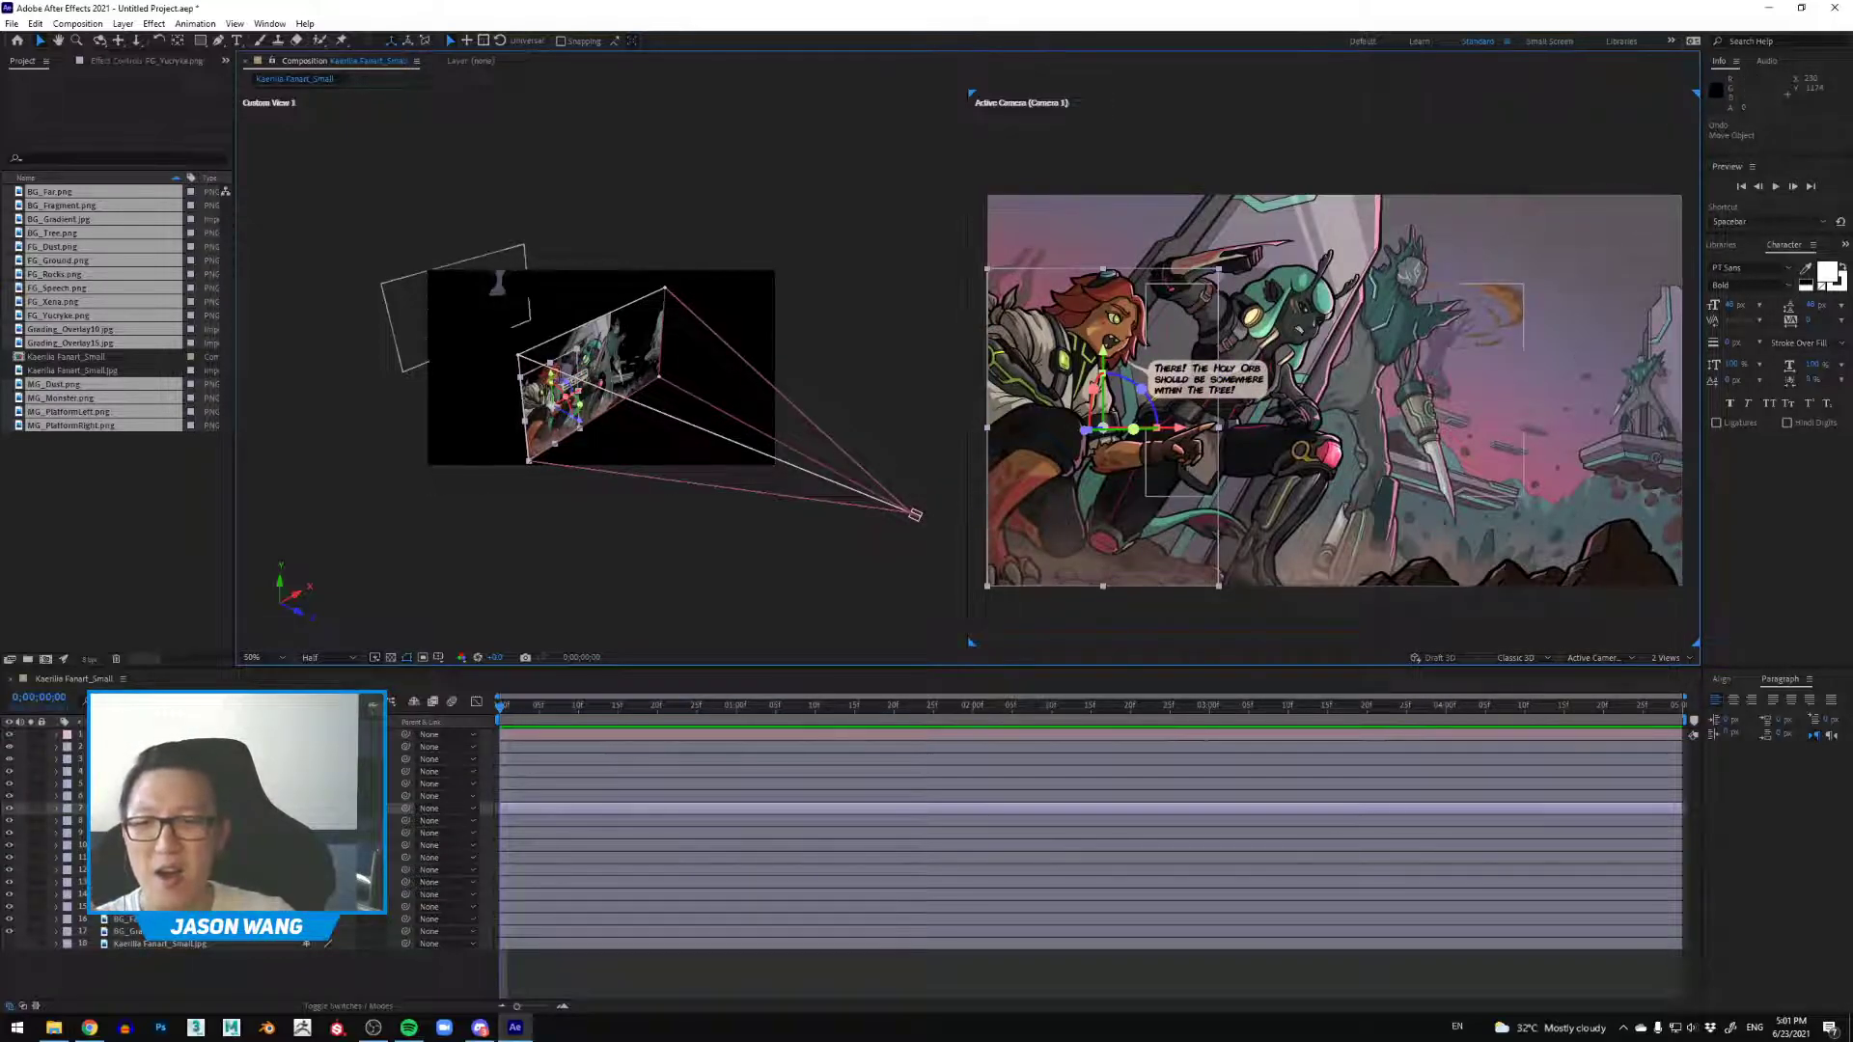
# Step: Push BG_Tree.png further back along Z in Custom View 1, to a depth of about 2490
pyautogui.click(144, 906)
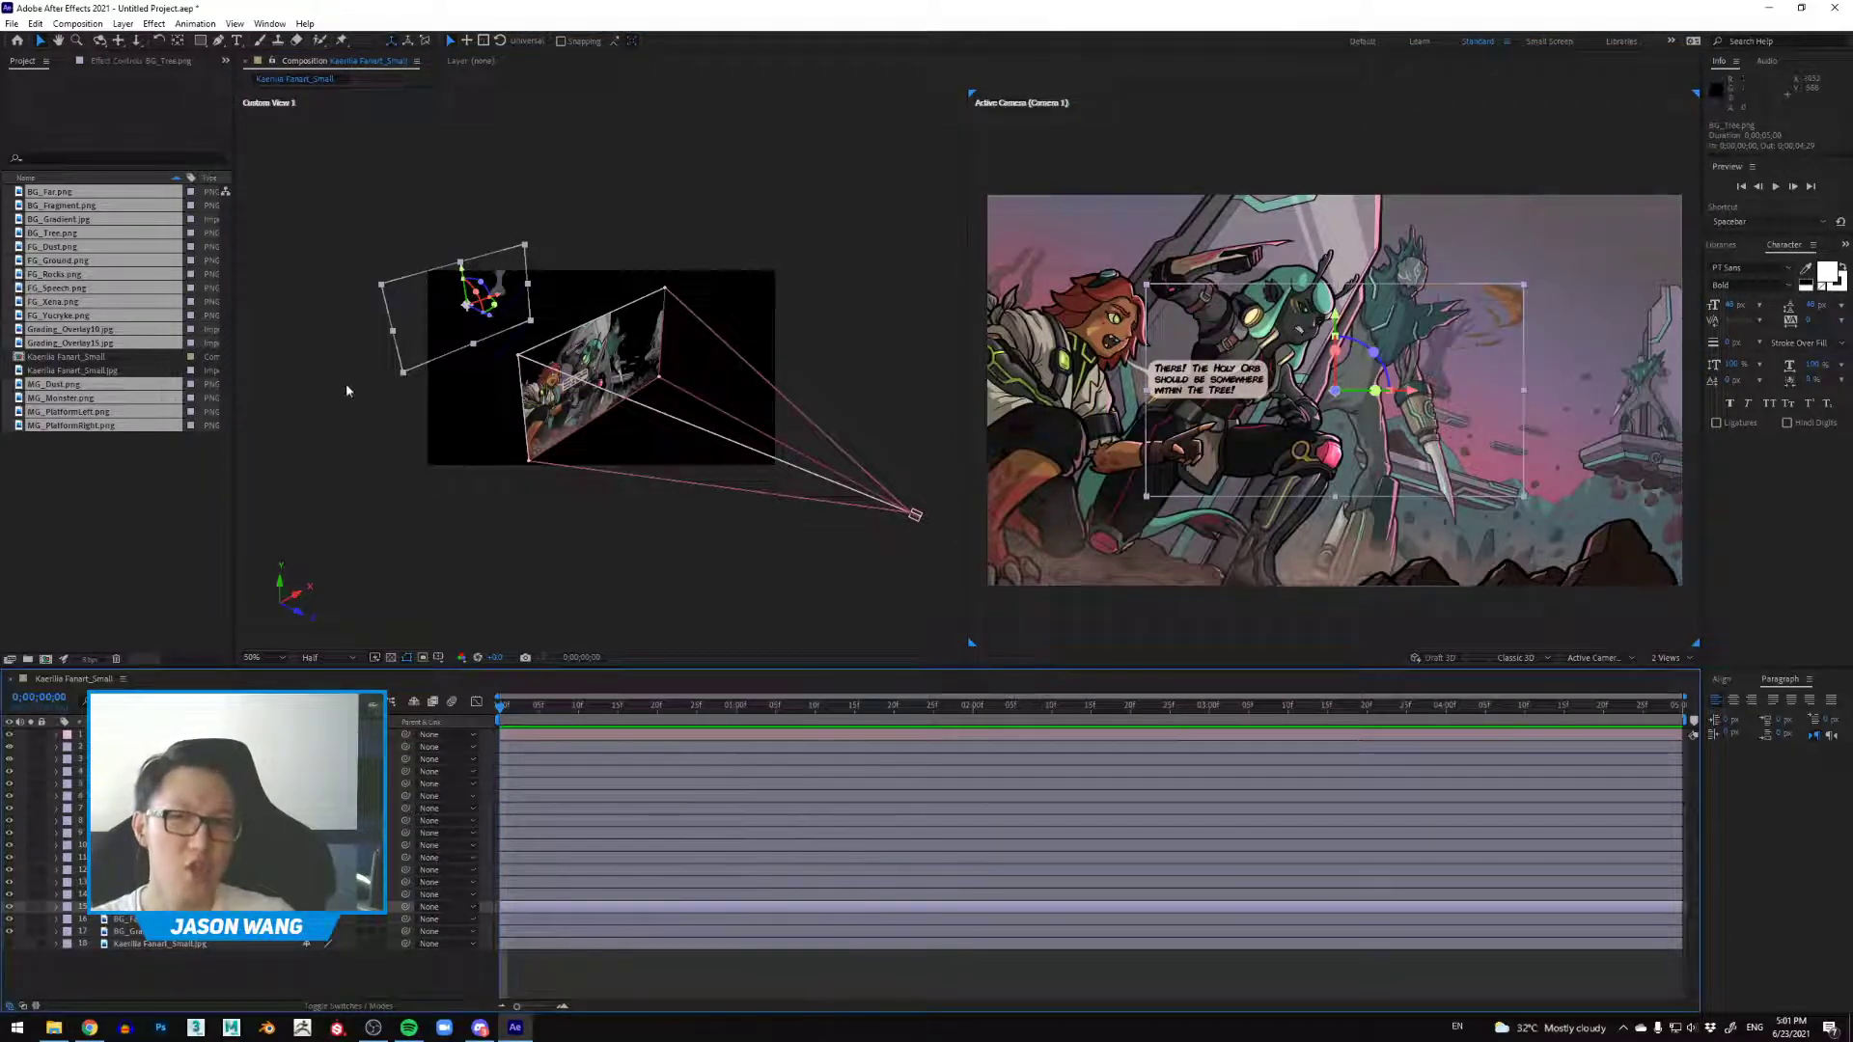
pyautogui.moveTo(484, 379)
pyautogui.mouseDown()
pyautogui.moveTo(500, 384)
pyautogui.moveTo(500, 347)
pyautogui.mouseUp()
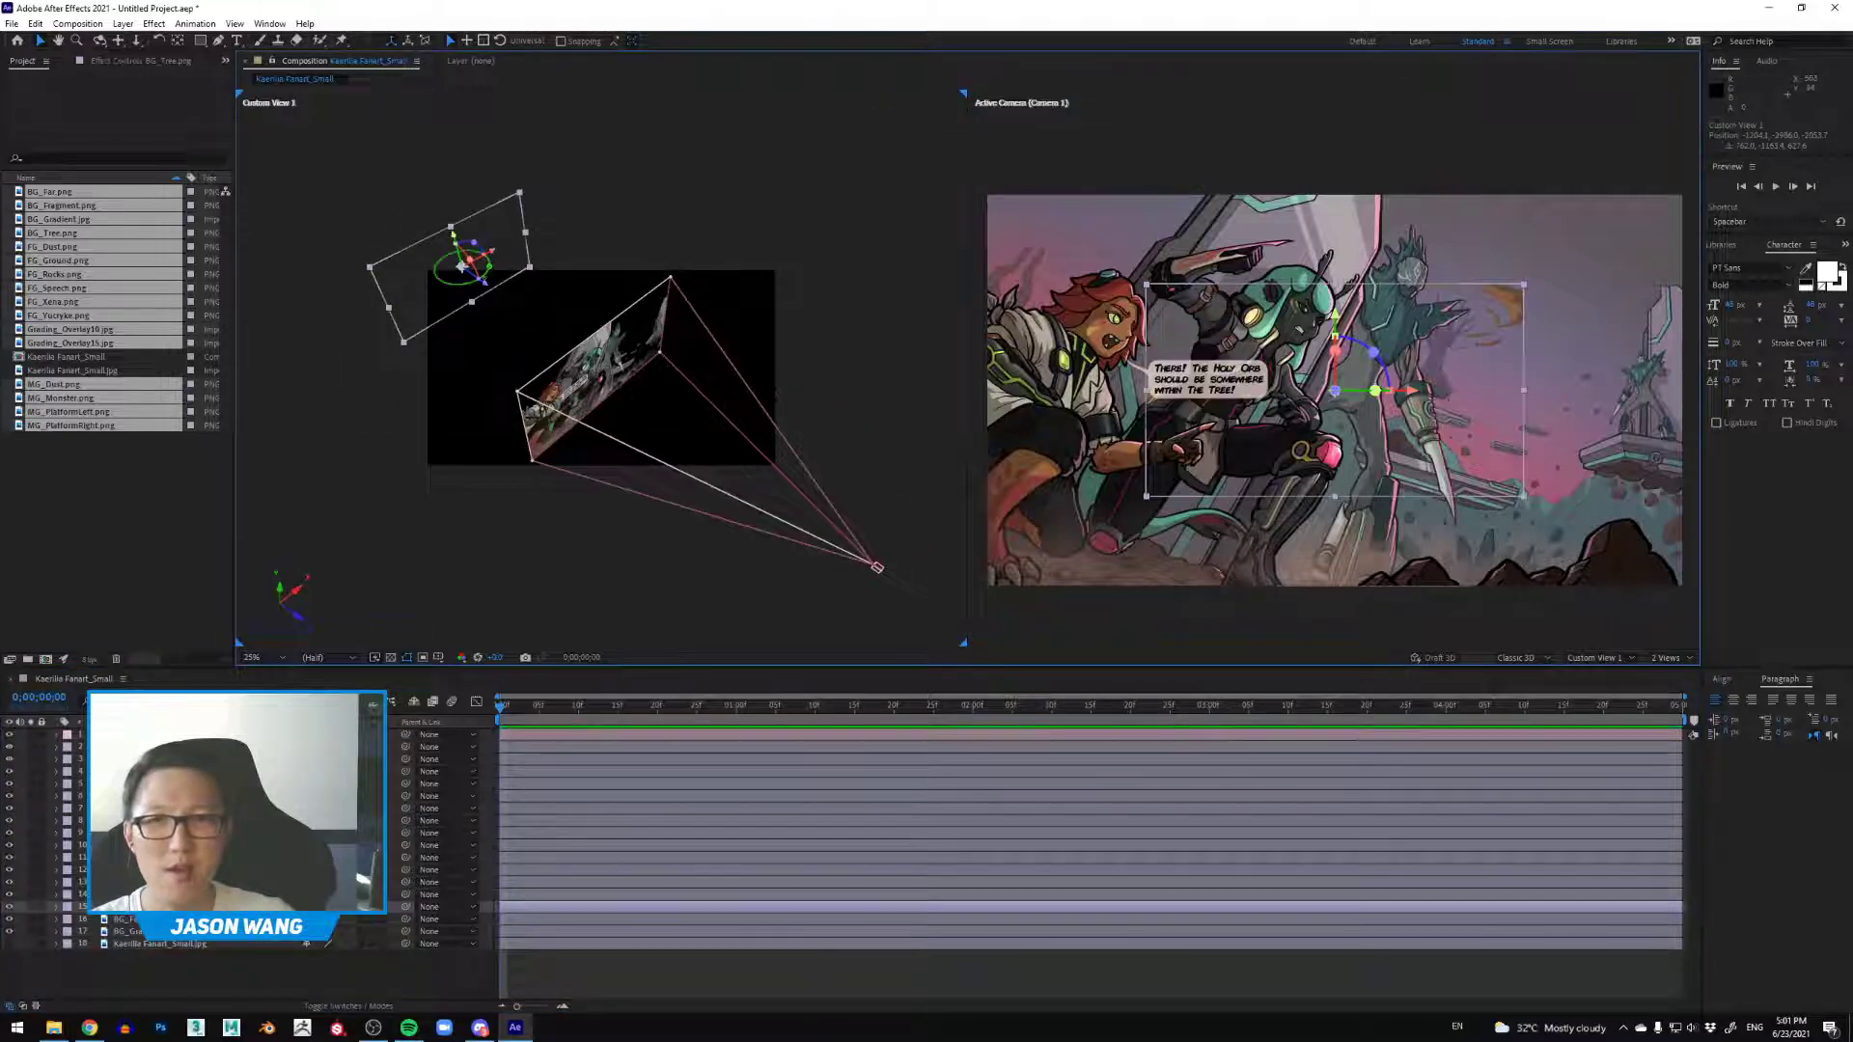
pyautogui.moveTo(472, 272); pyautogui.dragTo(450, 259)
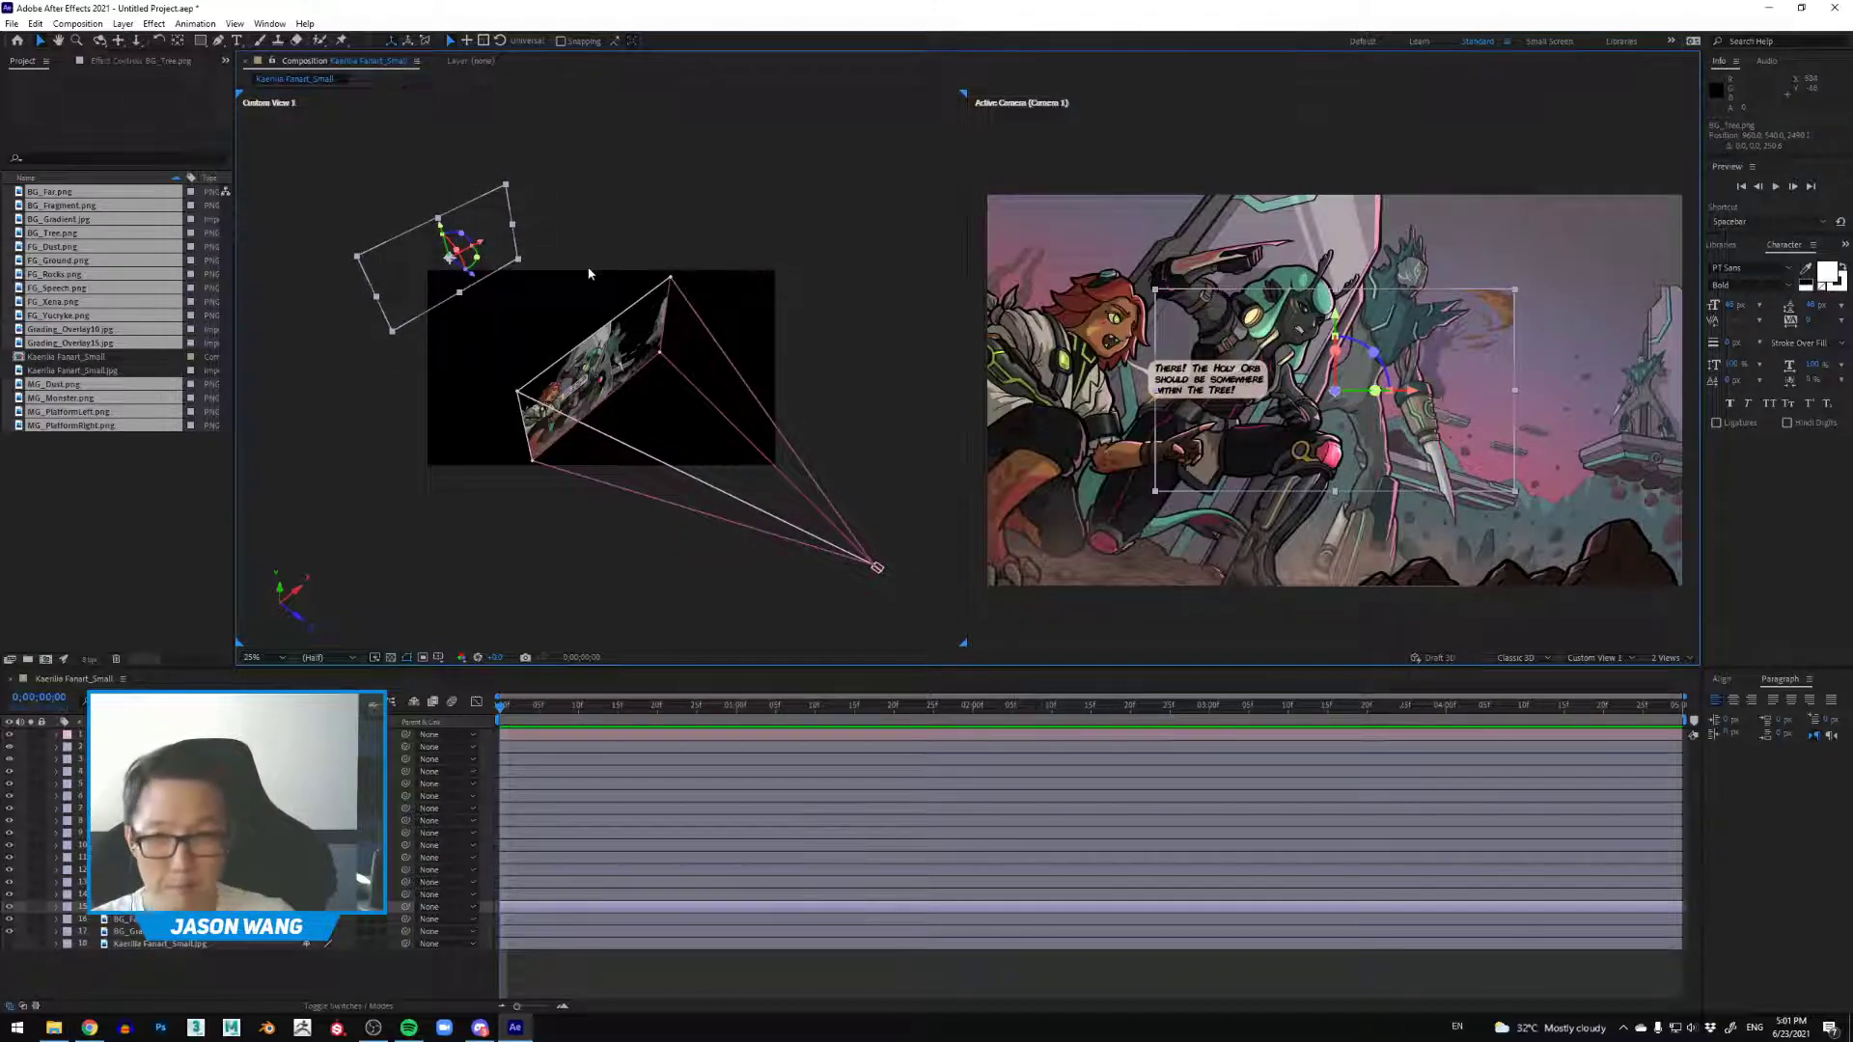
pyautogui.moveTo(516, 383); pyautogui.dragTo(519, 311)
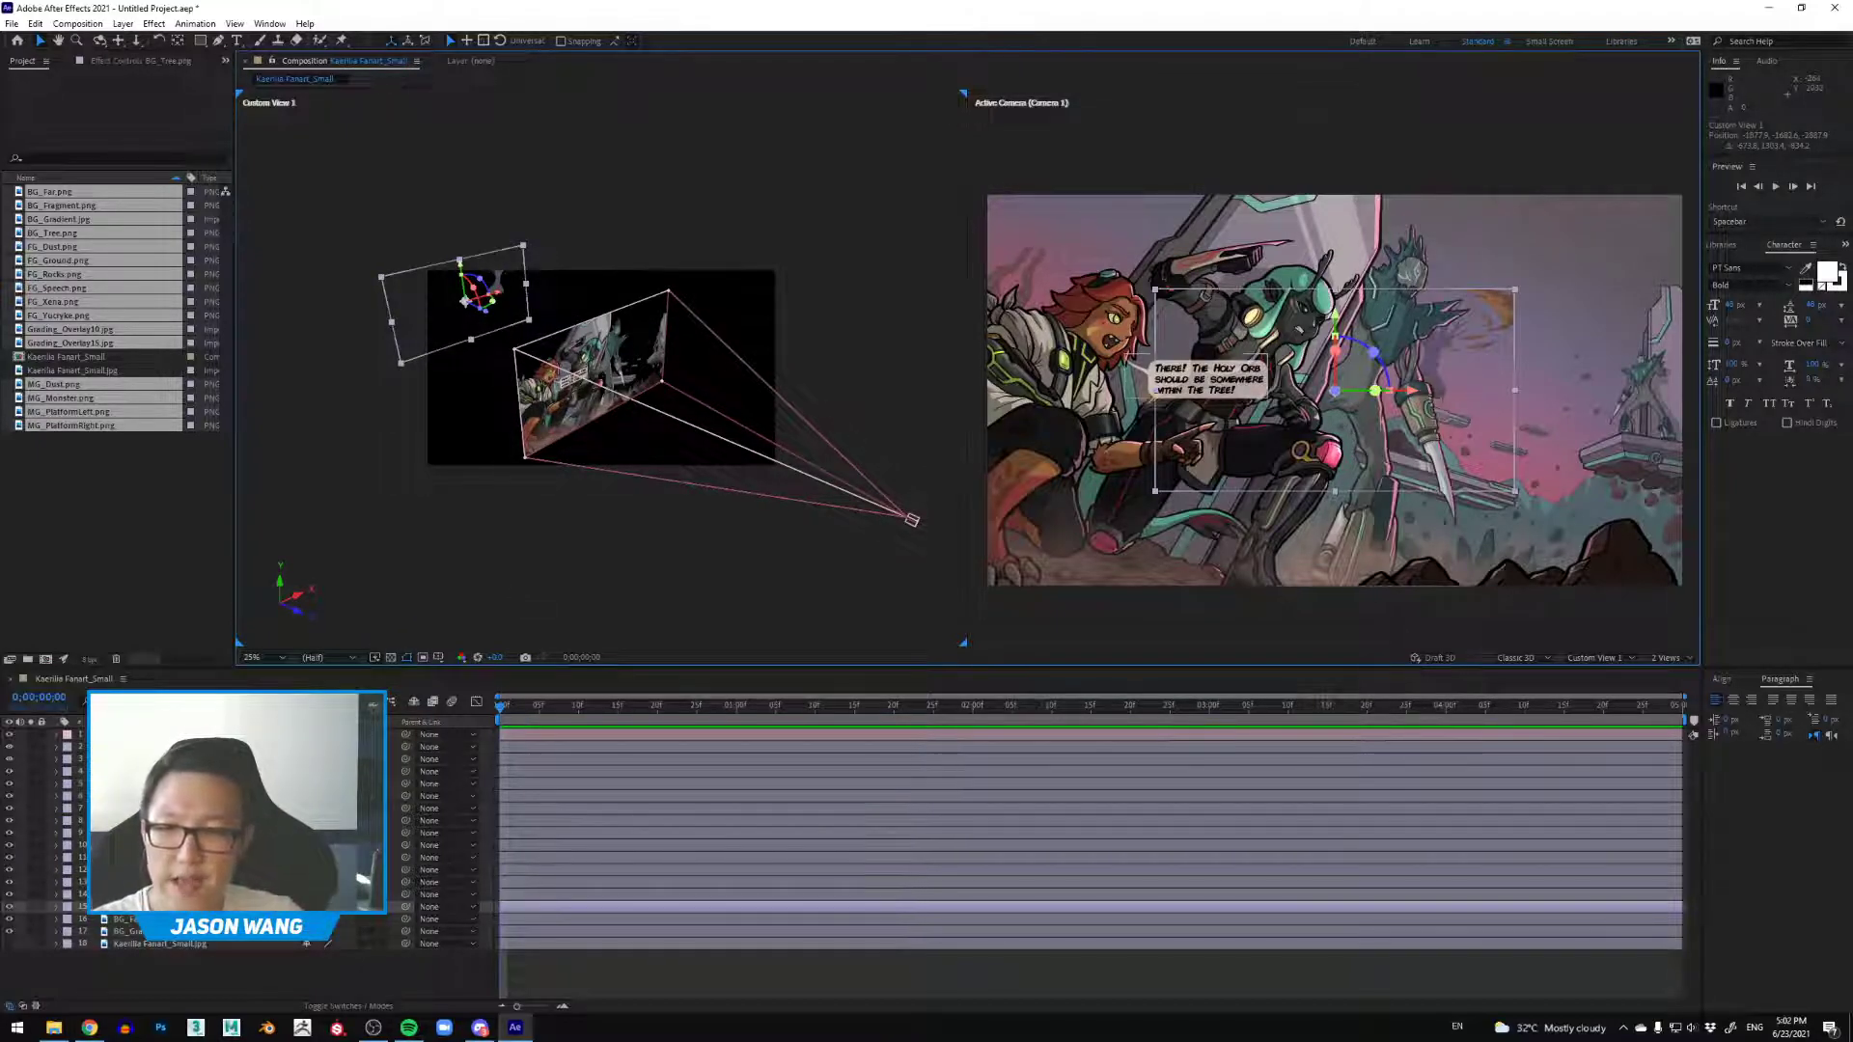
# Step: Scale BG_Tree.png up uniformly until its bounds match the Active Camera frame again
pyautogui.press('s')
pyautogui.moveTo(312, 918); pyautogui.dragTo(368, 919)
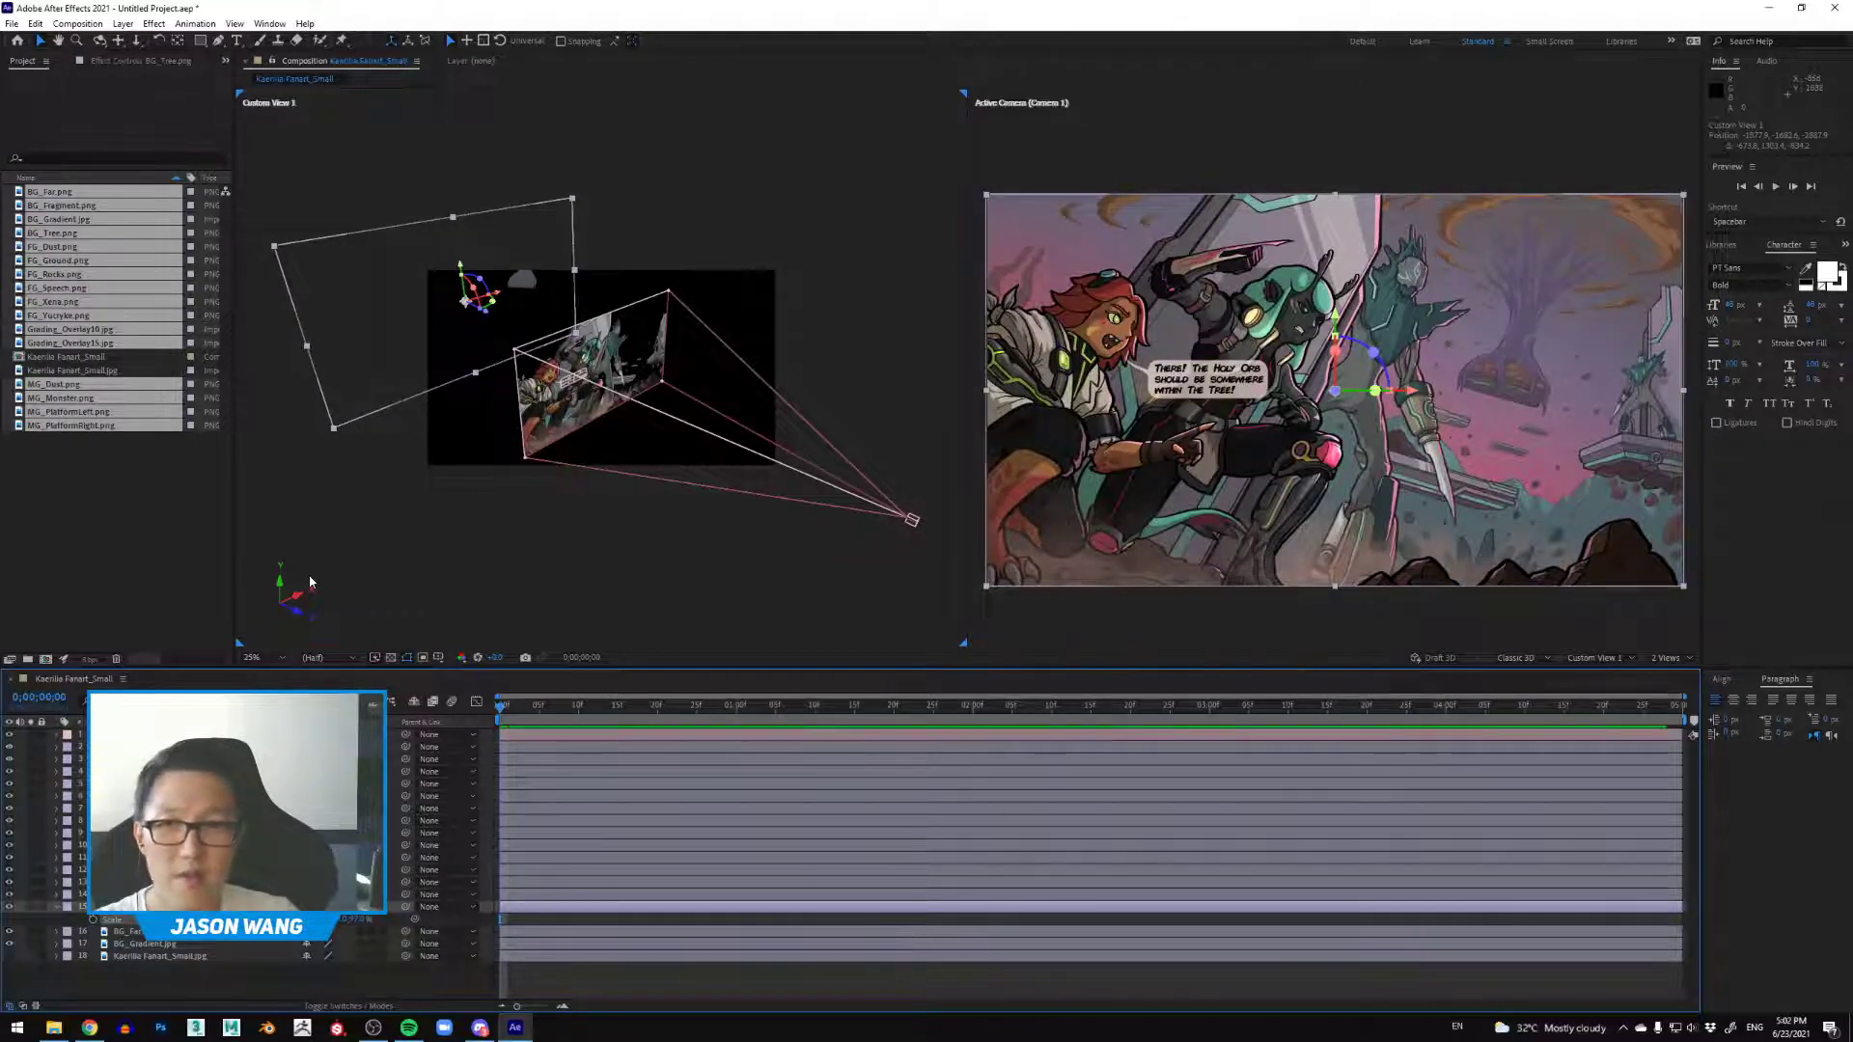
pyautogui.moveTo(621, 319)
pyautogui.mouseDown()
pyautogui.moveTo(649, 338)
pyautogui.moveTo(610, 319)
pyautogui.moveTo(612, 348)
pyautogui.moveTo(618, 326)
pyautogui.mouseUp()
pyautogui.press('.')
pyautogui.moveTo(681, 386); pyautogui.dragTo(694, 397)
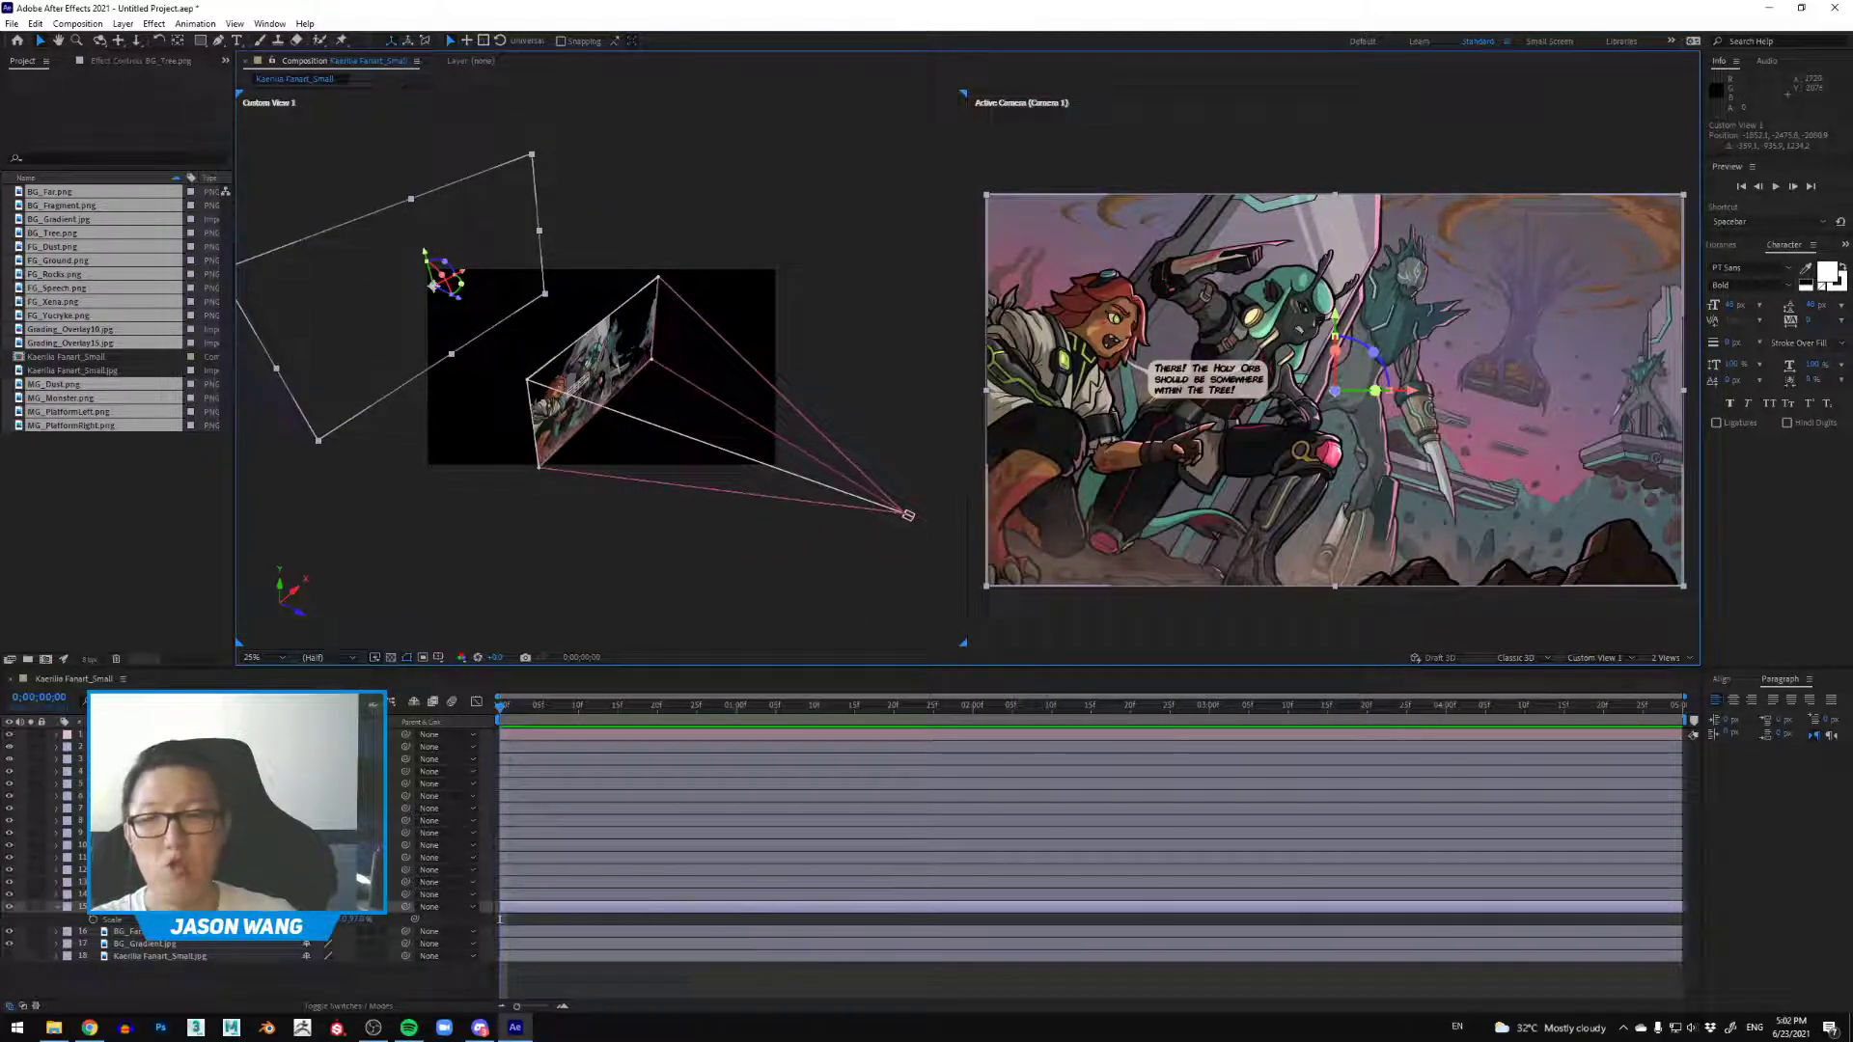
# Step: Push BG_Fragment.png back along Z to about 1530 and scale it up to fill the Active Camera frame
pyautogui.click(241, 894)
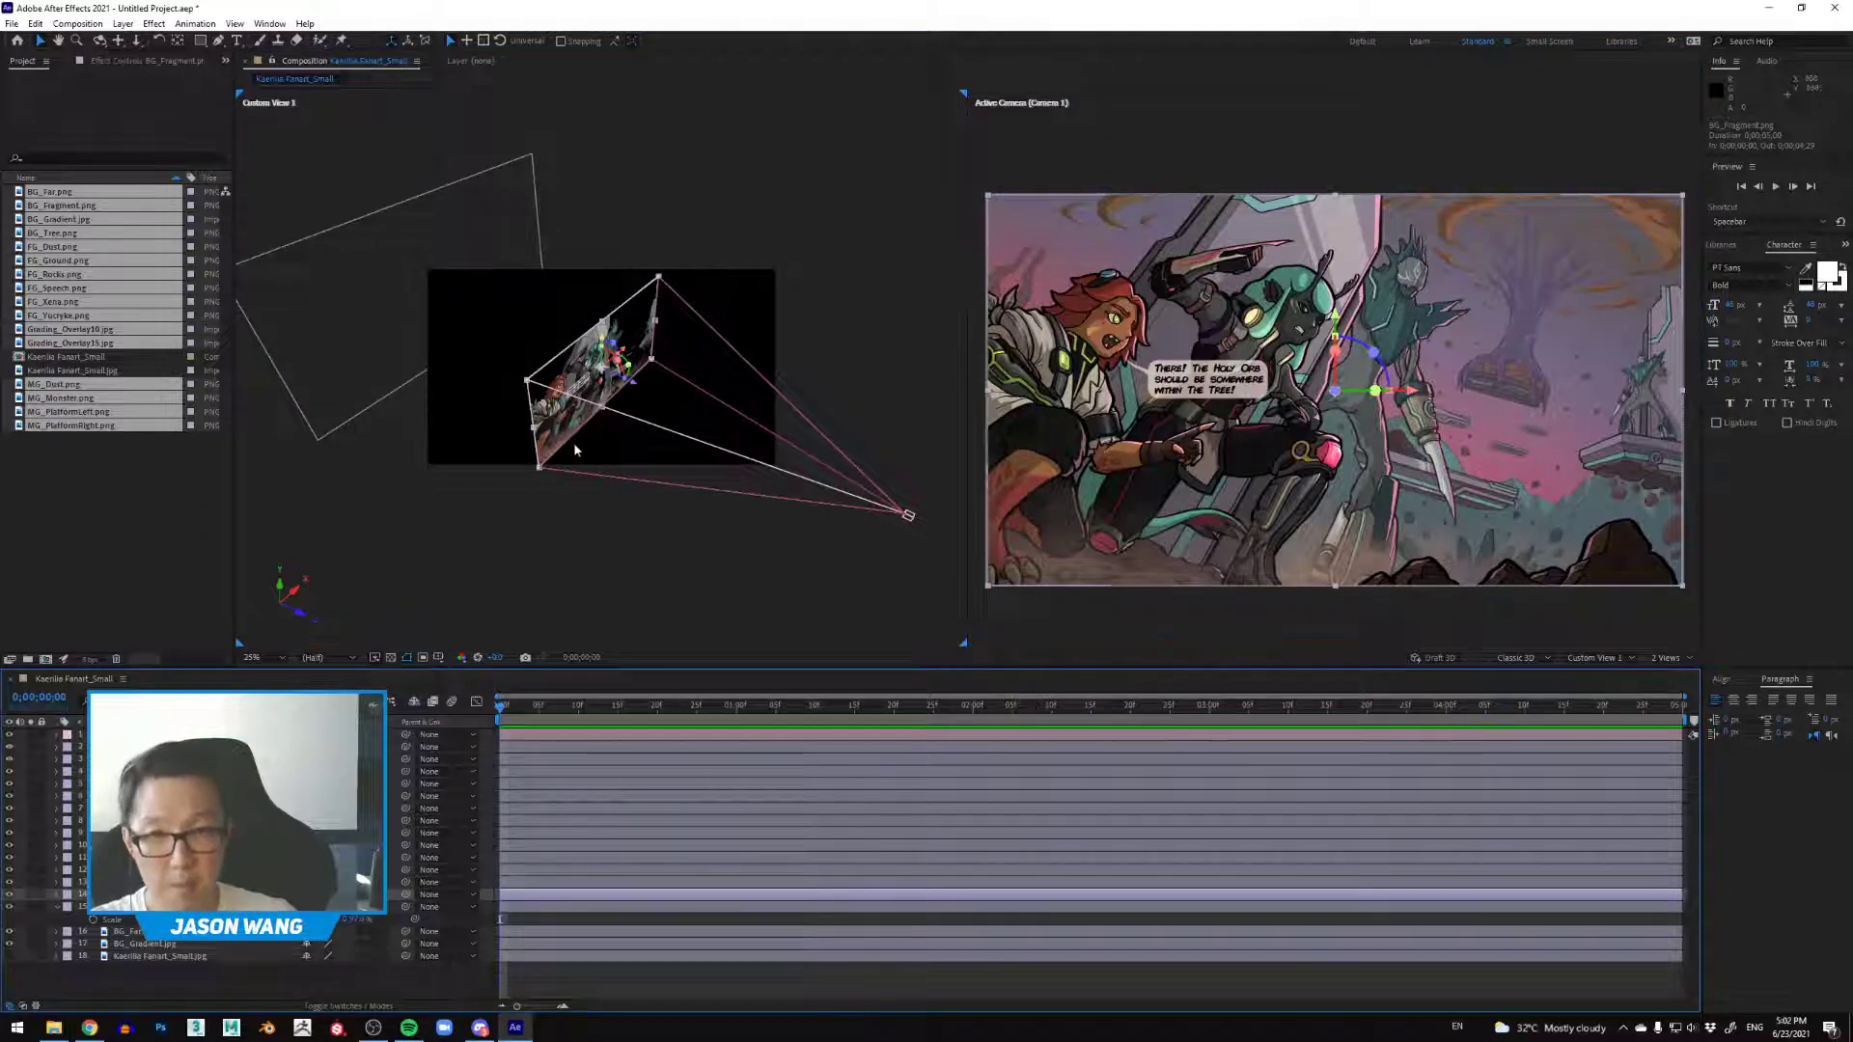
pyautogui.moveTo(636, 391); pyautogui.dragTo(411, 291)
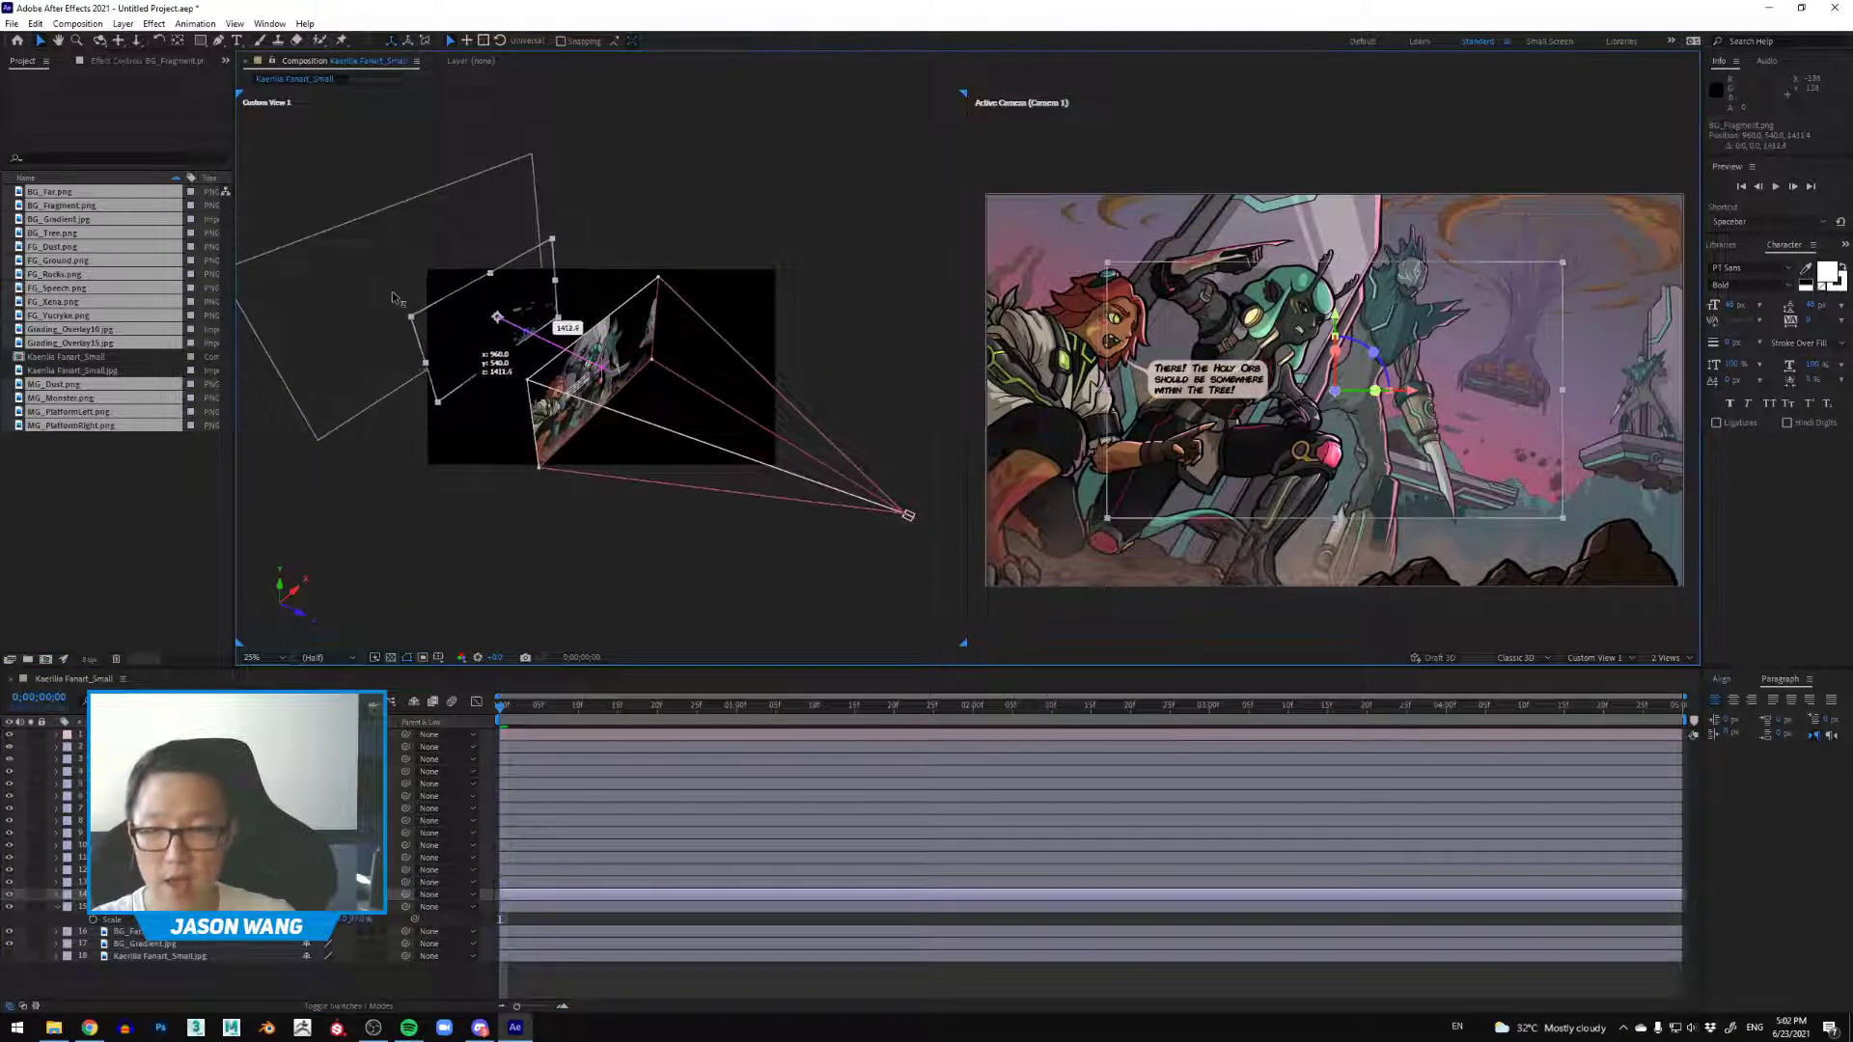
pyautogui.press('s')
pyautogui.moveTo(344, 906); pyautogui.dragTo(394, 906)
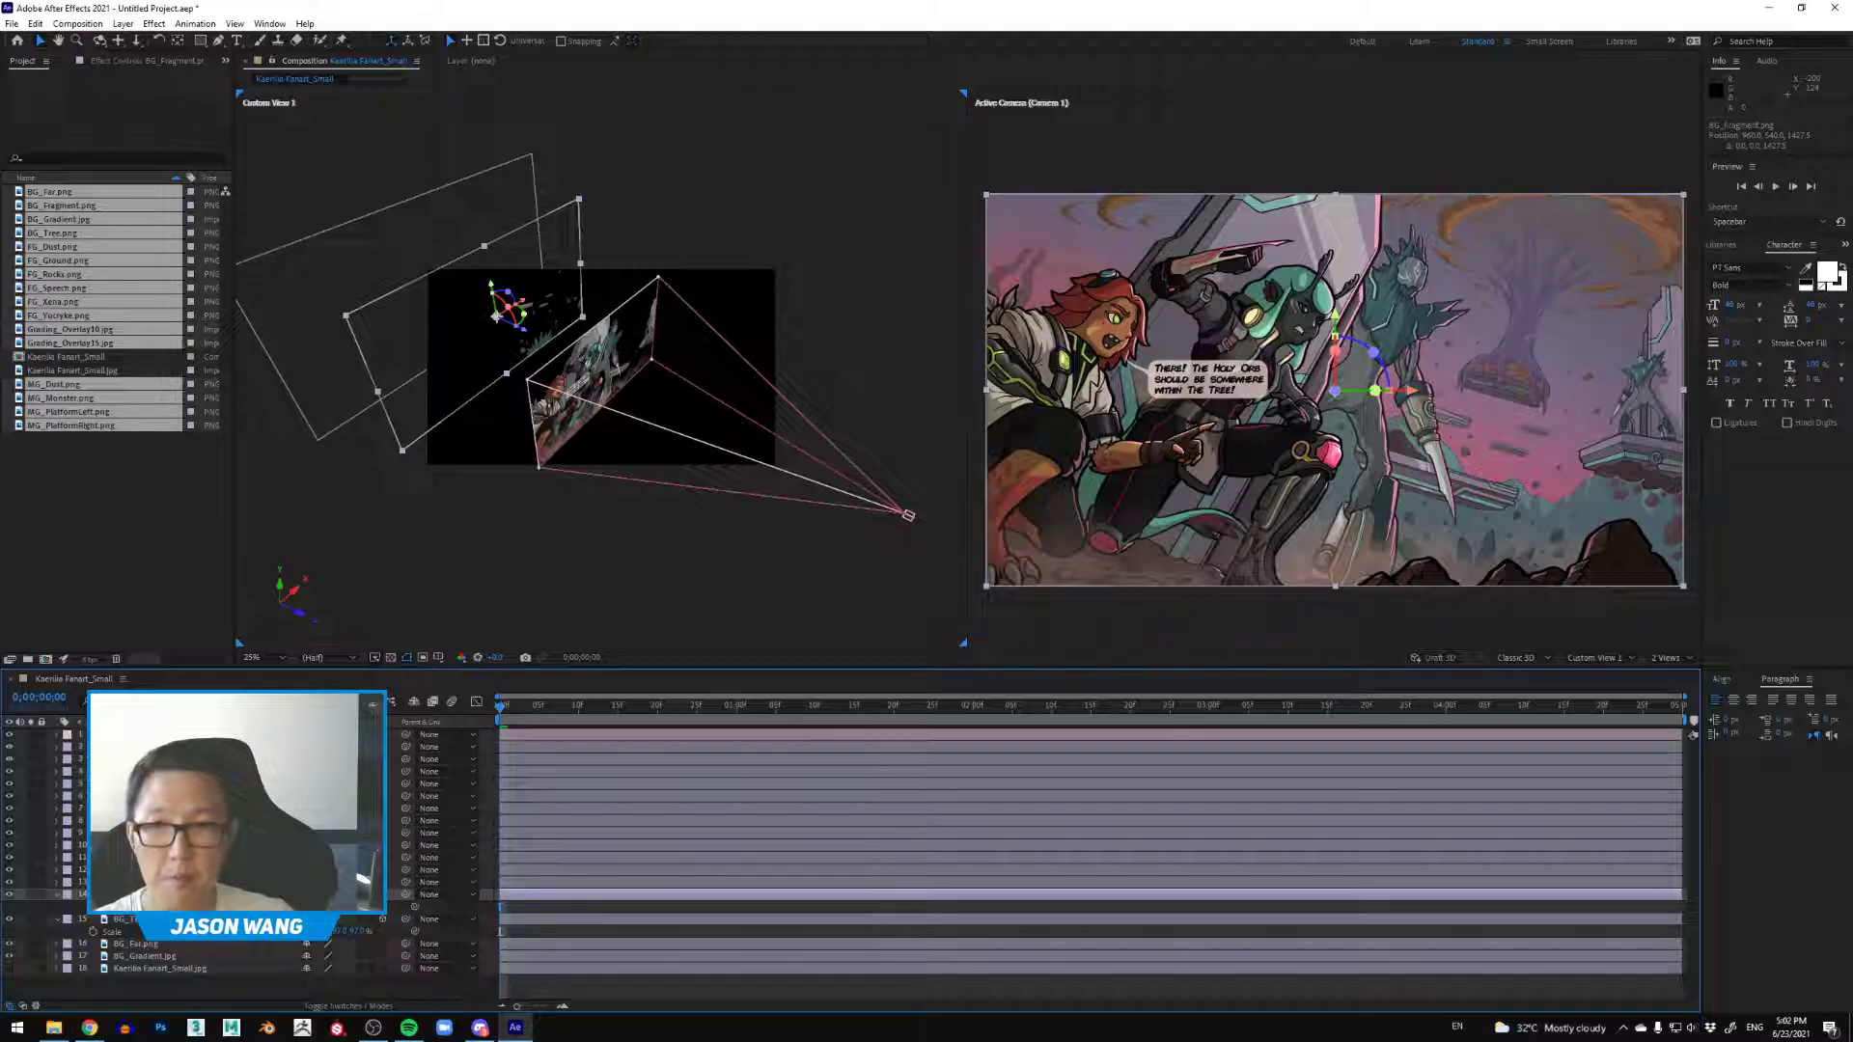
pyautogui.moveTo(523, 331); pyautogui.dragTo(515, 327)
pyautogui.moveTo(352, 906); pyautogui.dragTo(355, 906)
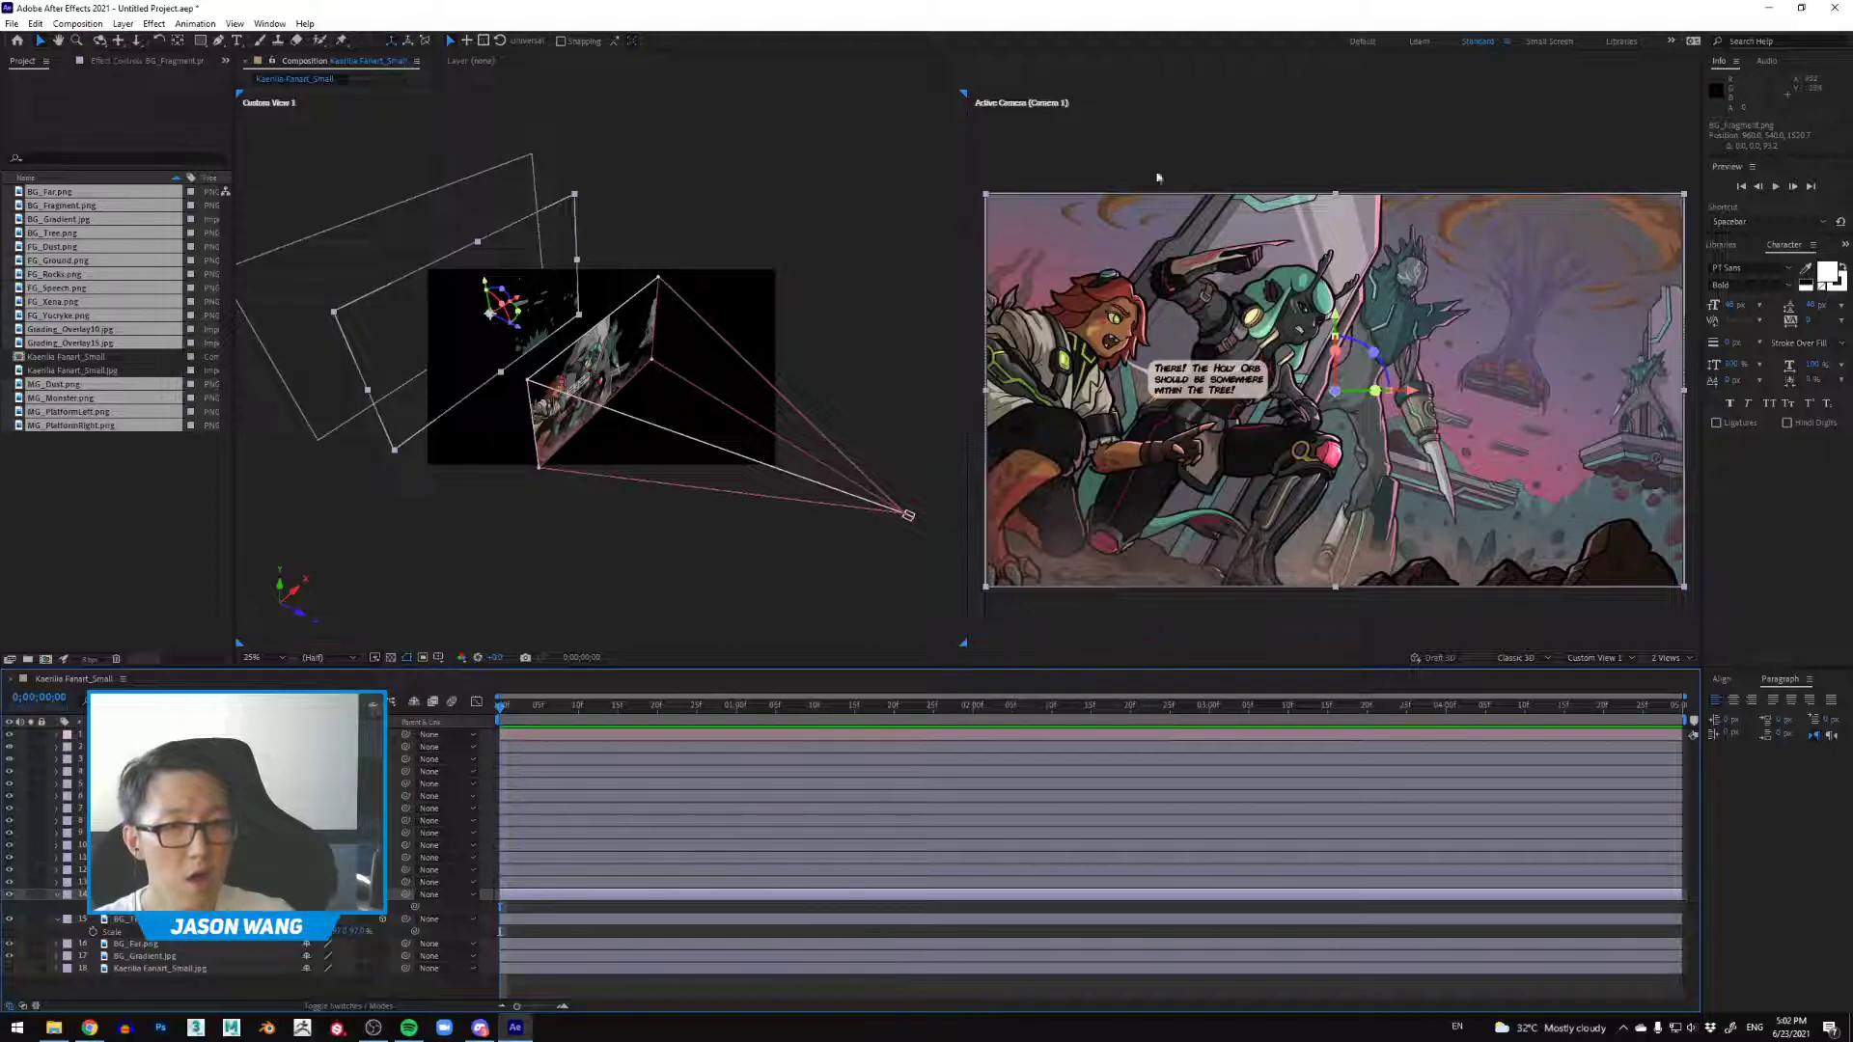
# Step: Push MG_PlatformRight.png back along Z to about 676 and scale it up slightly beyond the camera frame
pyautogui.click(241, 881)
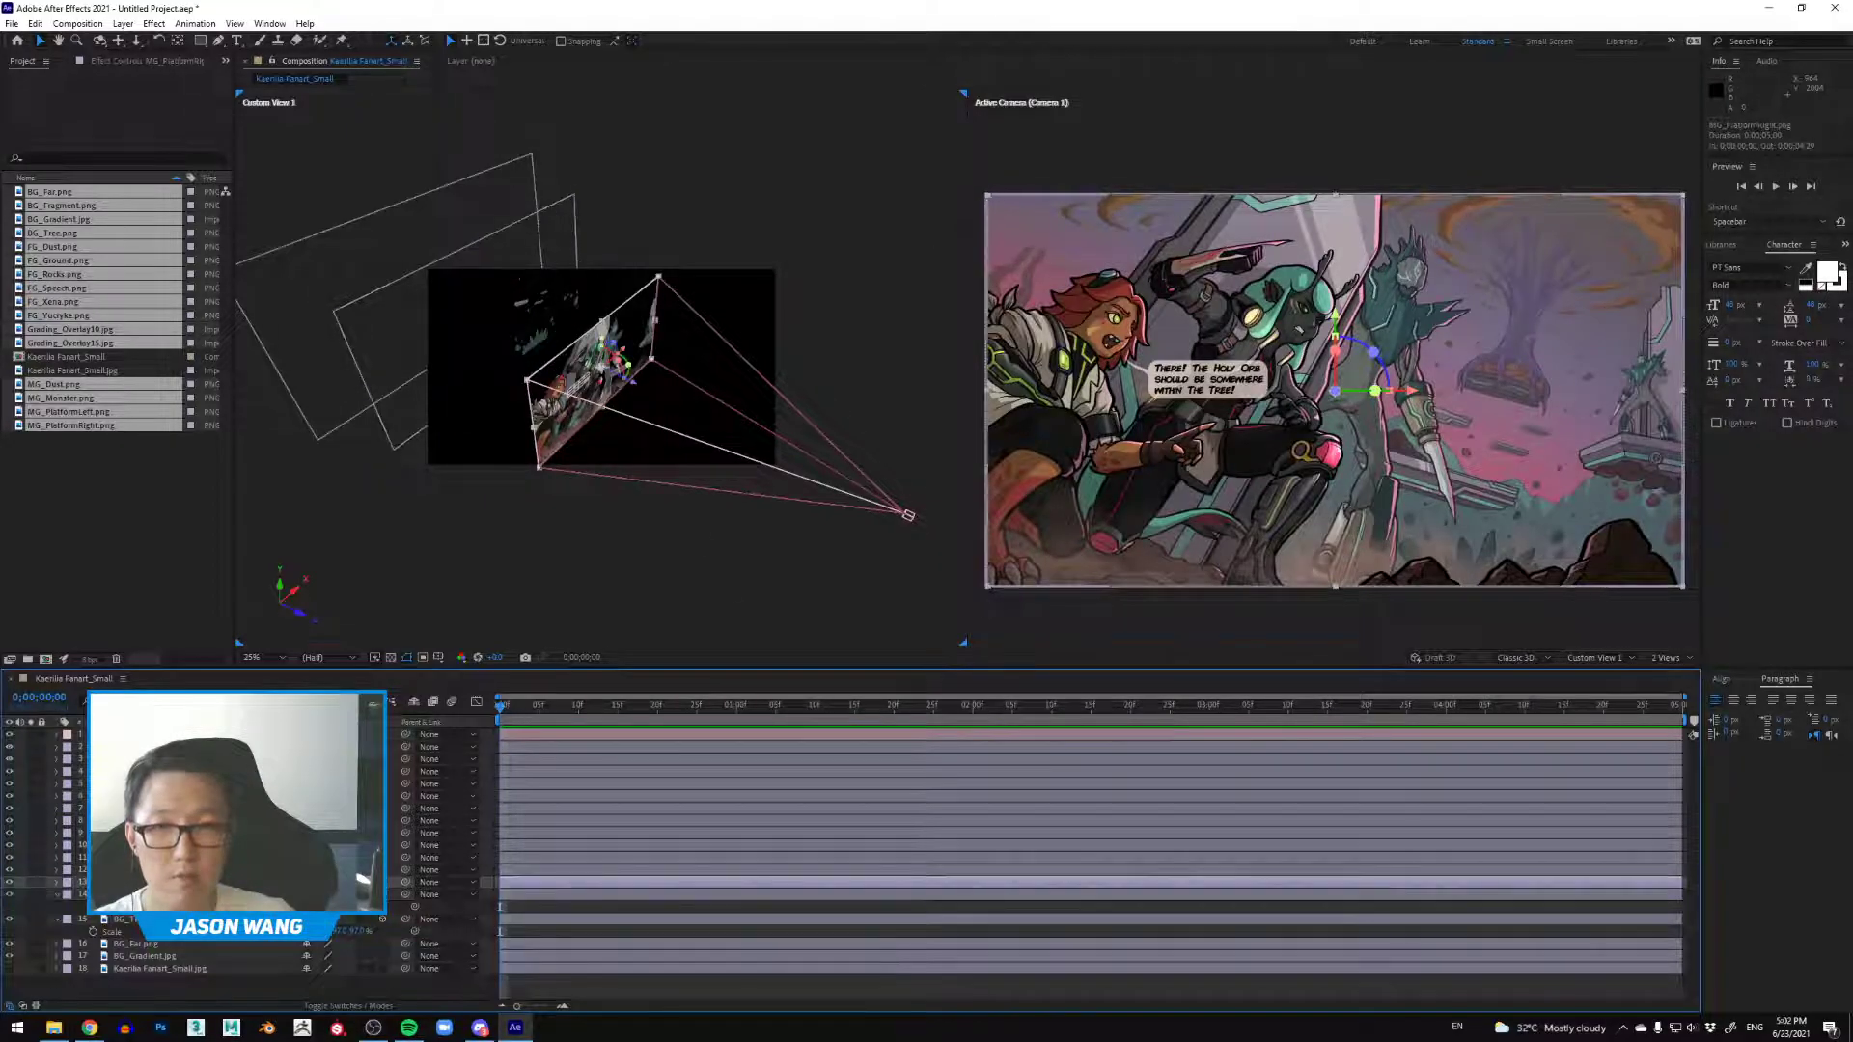
pyautogui.moveTo(636, 391); pyautogui.dragTo(527, 325)
pyautogui.press('s')
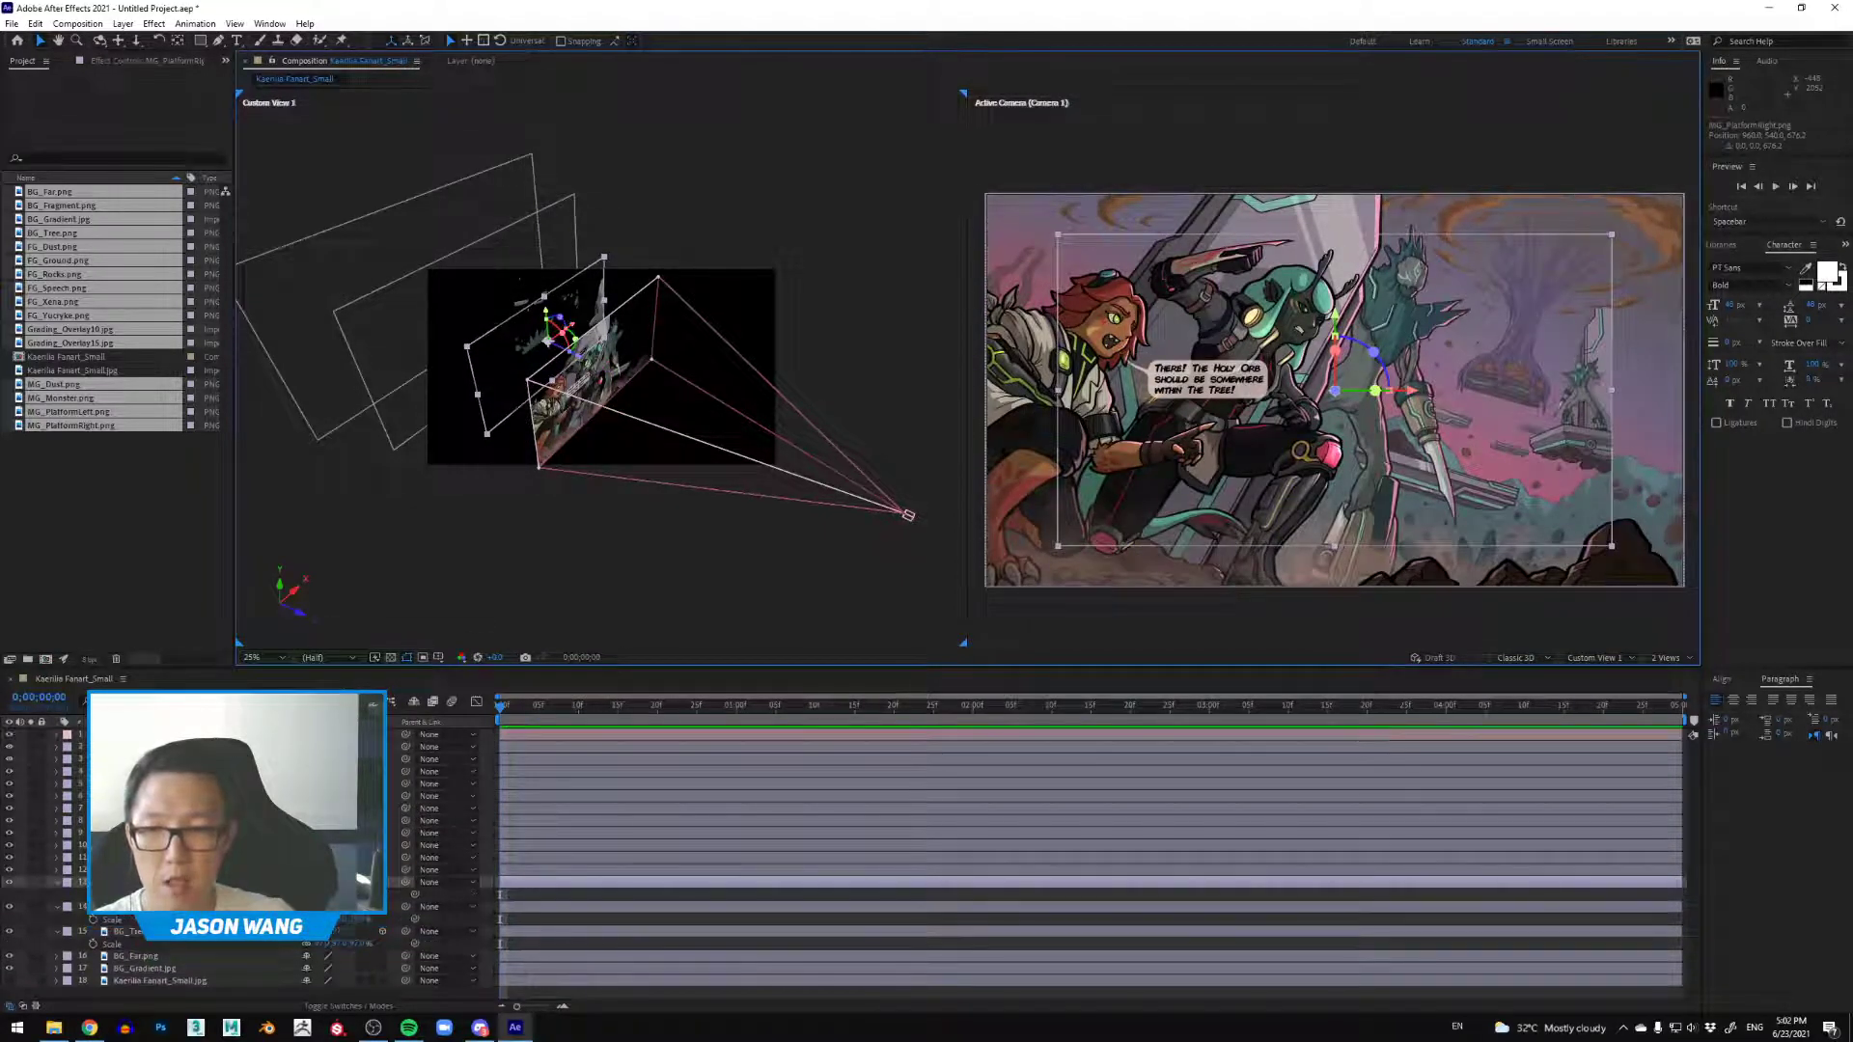
pyautogui.moveTo(323, 893)
pyautogui.mouseDown()
pyautogui.moveTo(366, 893)
pyautogui.moveTo(348, 894)
pyautogui.mouseUp()
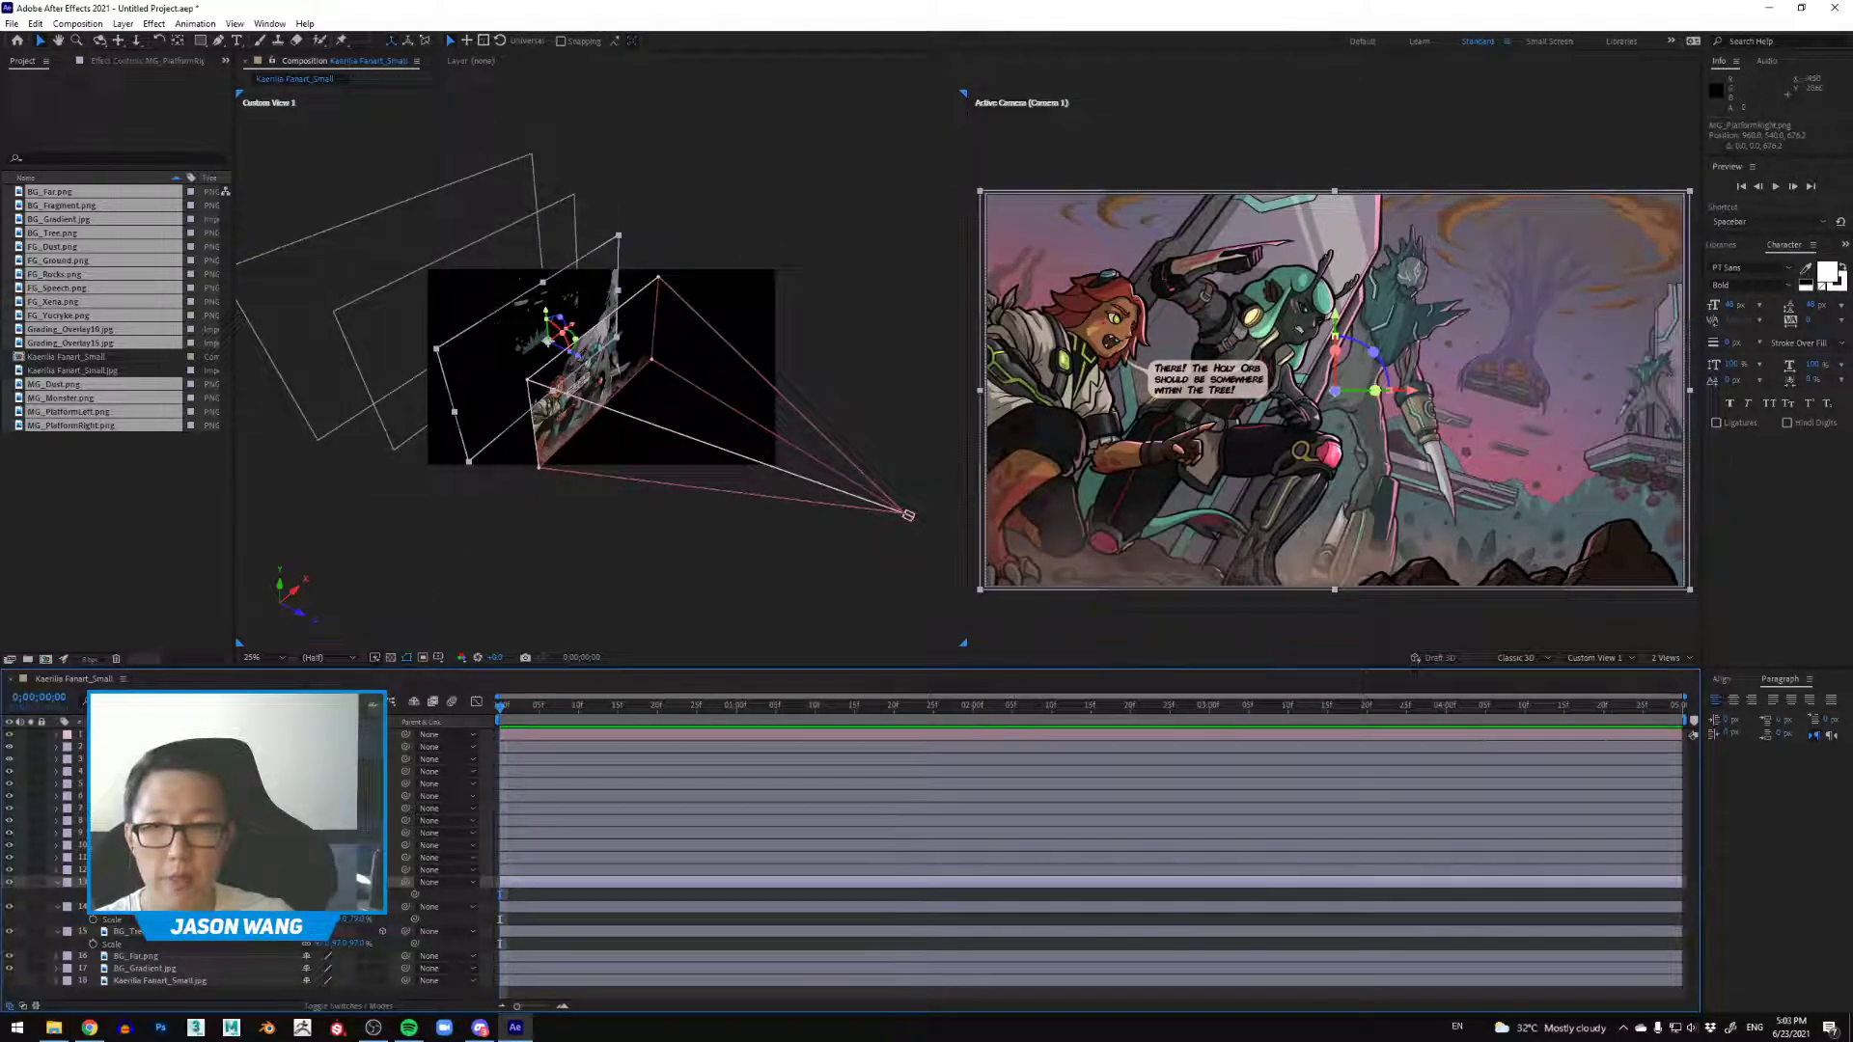
# Step: Push MG_PlatformLeft.png back along Z to about 565 and scale it up slightly beyond the camera frame
pyautogui.click(193, 870)
pyautogui.moveTo(648, 389); pyautogui.dragTo(478, 326)
pyautogui.scroll(2, 648, 406)
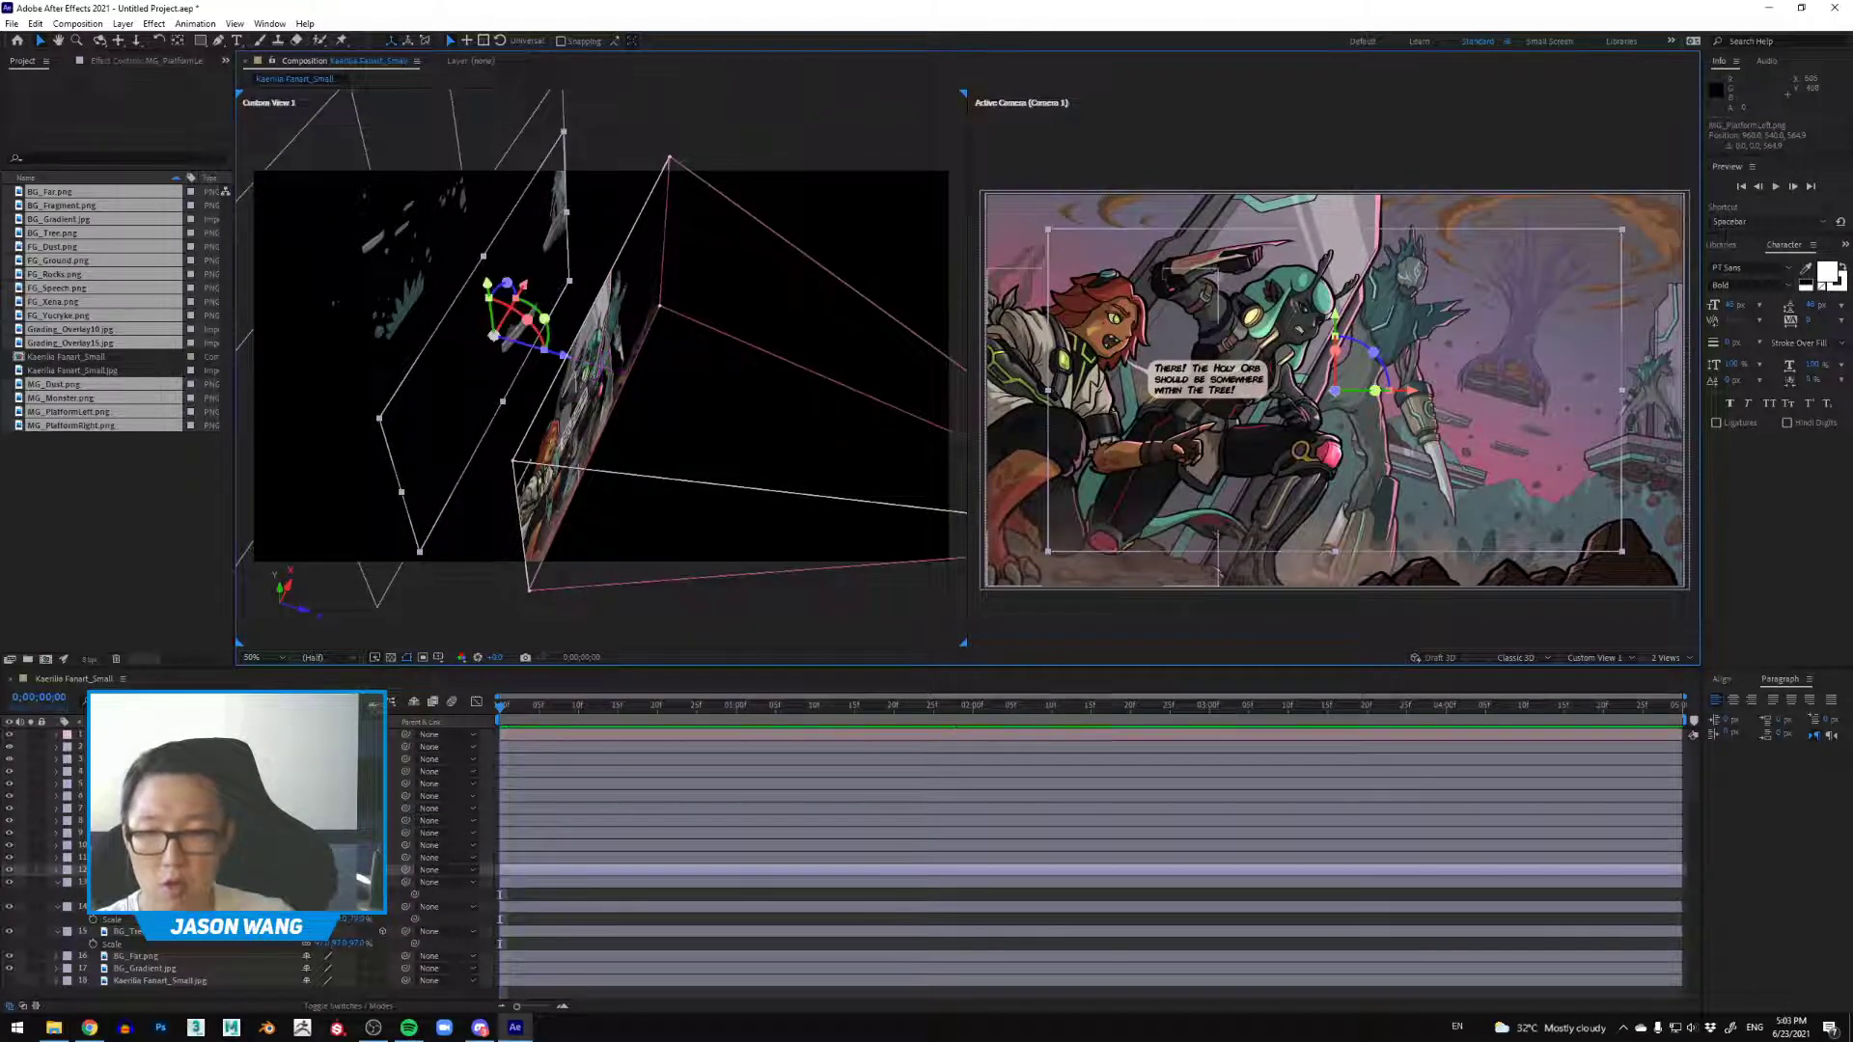
pyautogui.press('r')
pyautogui.press('s')
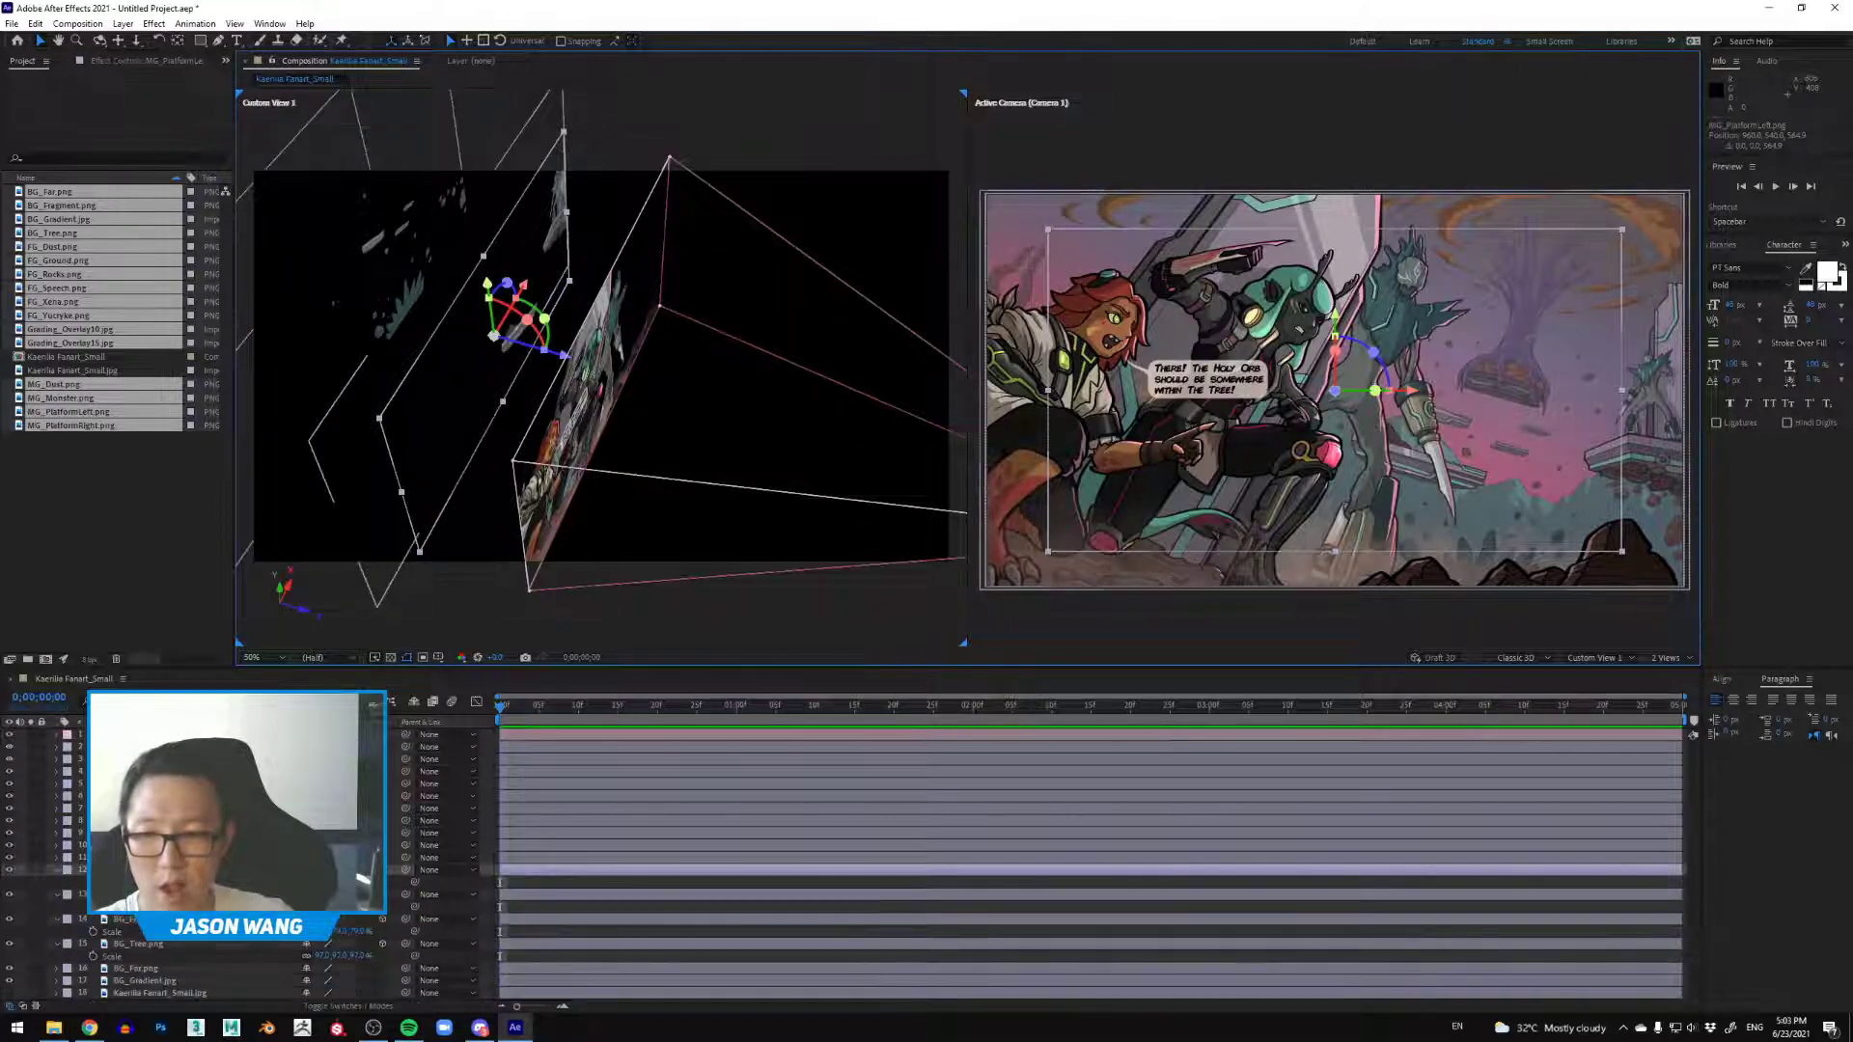
pyautogui.press('F2')
pyautogui.click(145, 869)
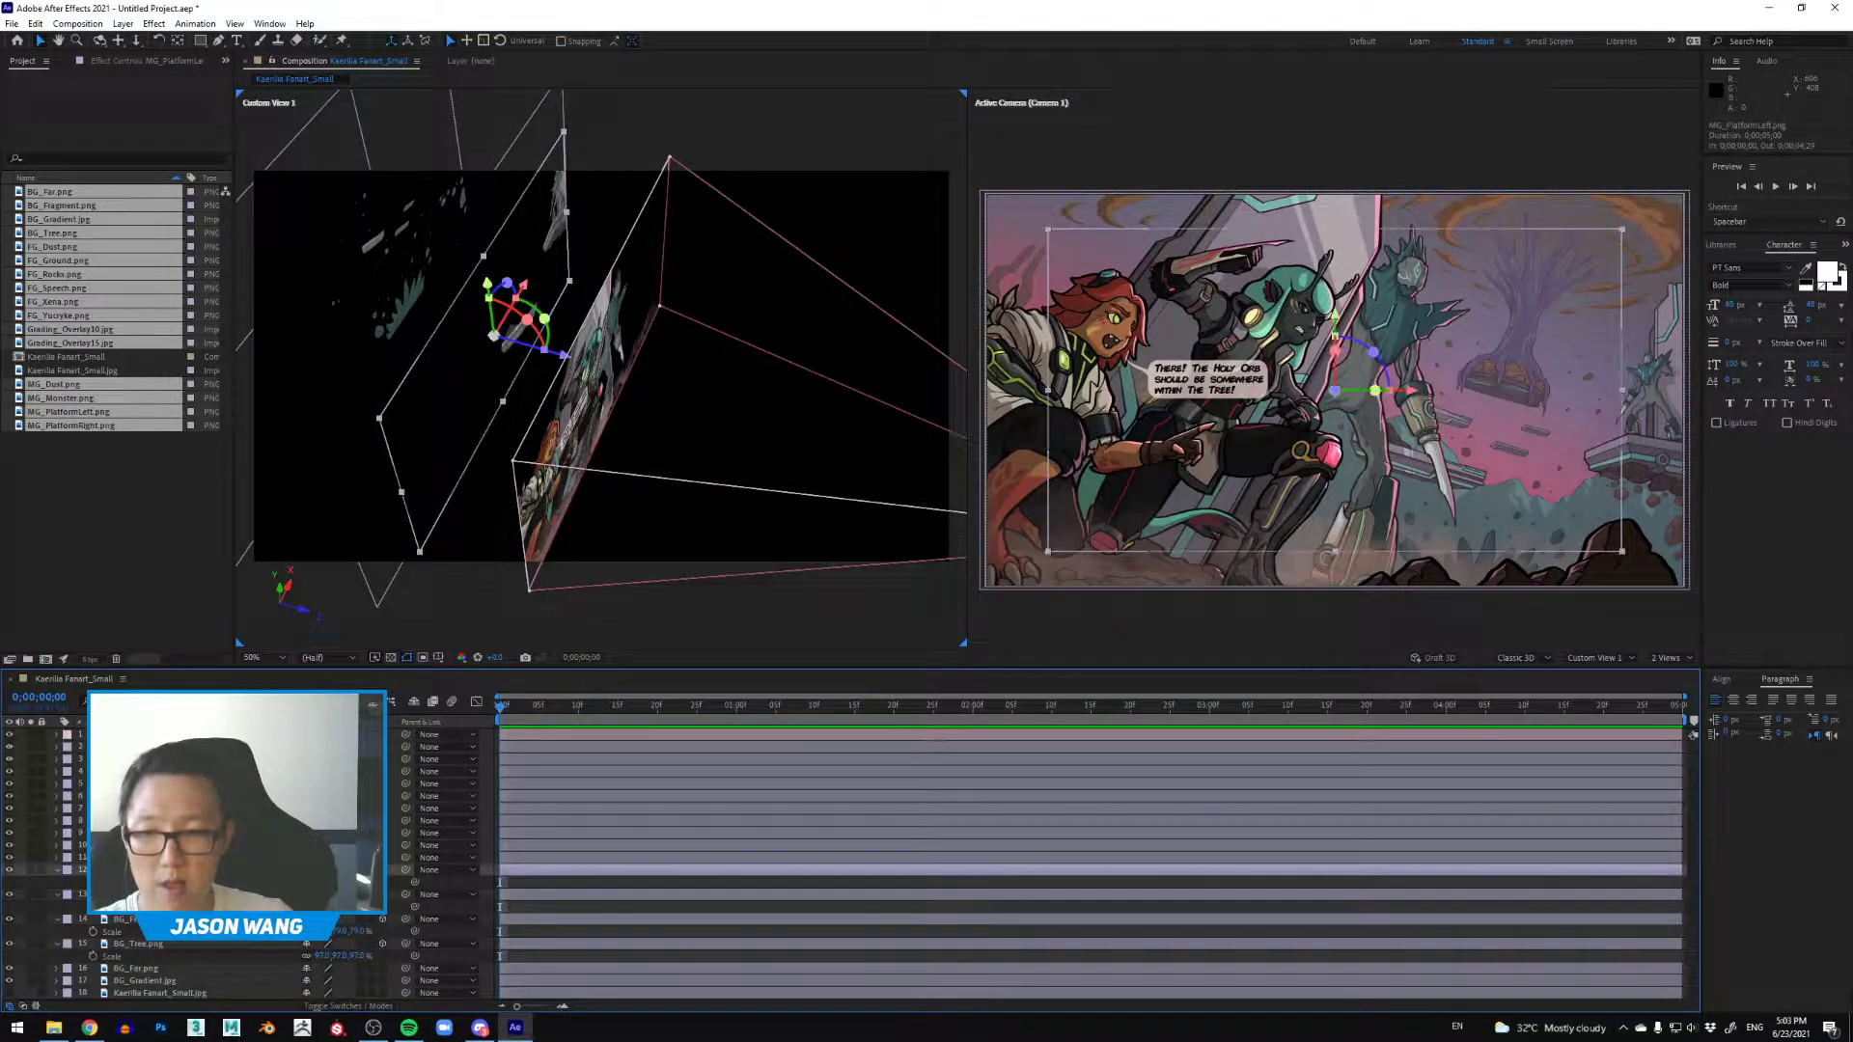
pyautogui.moveTo(323, 882); pyautogui.dragTo(341, 882)
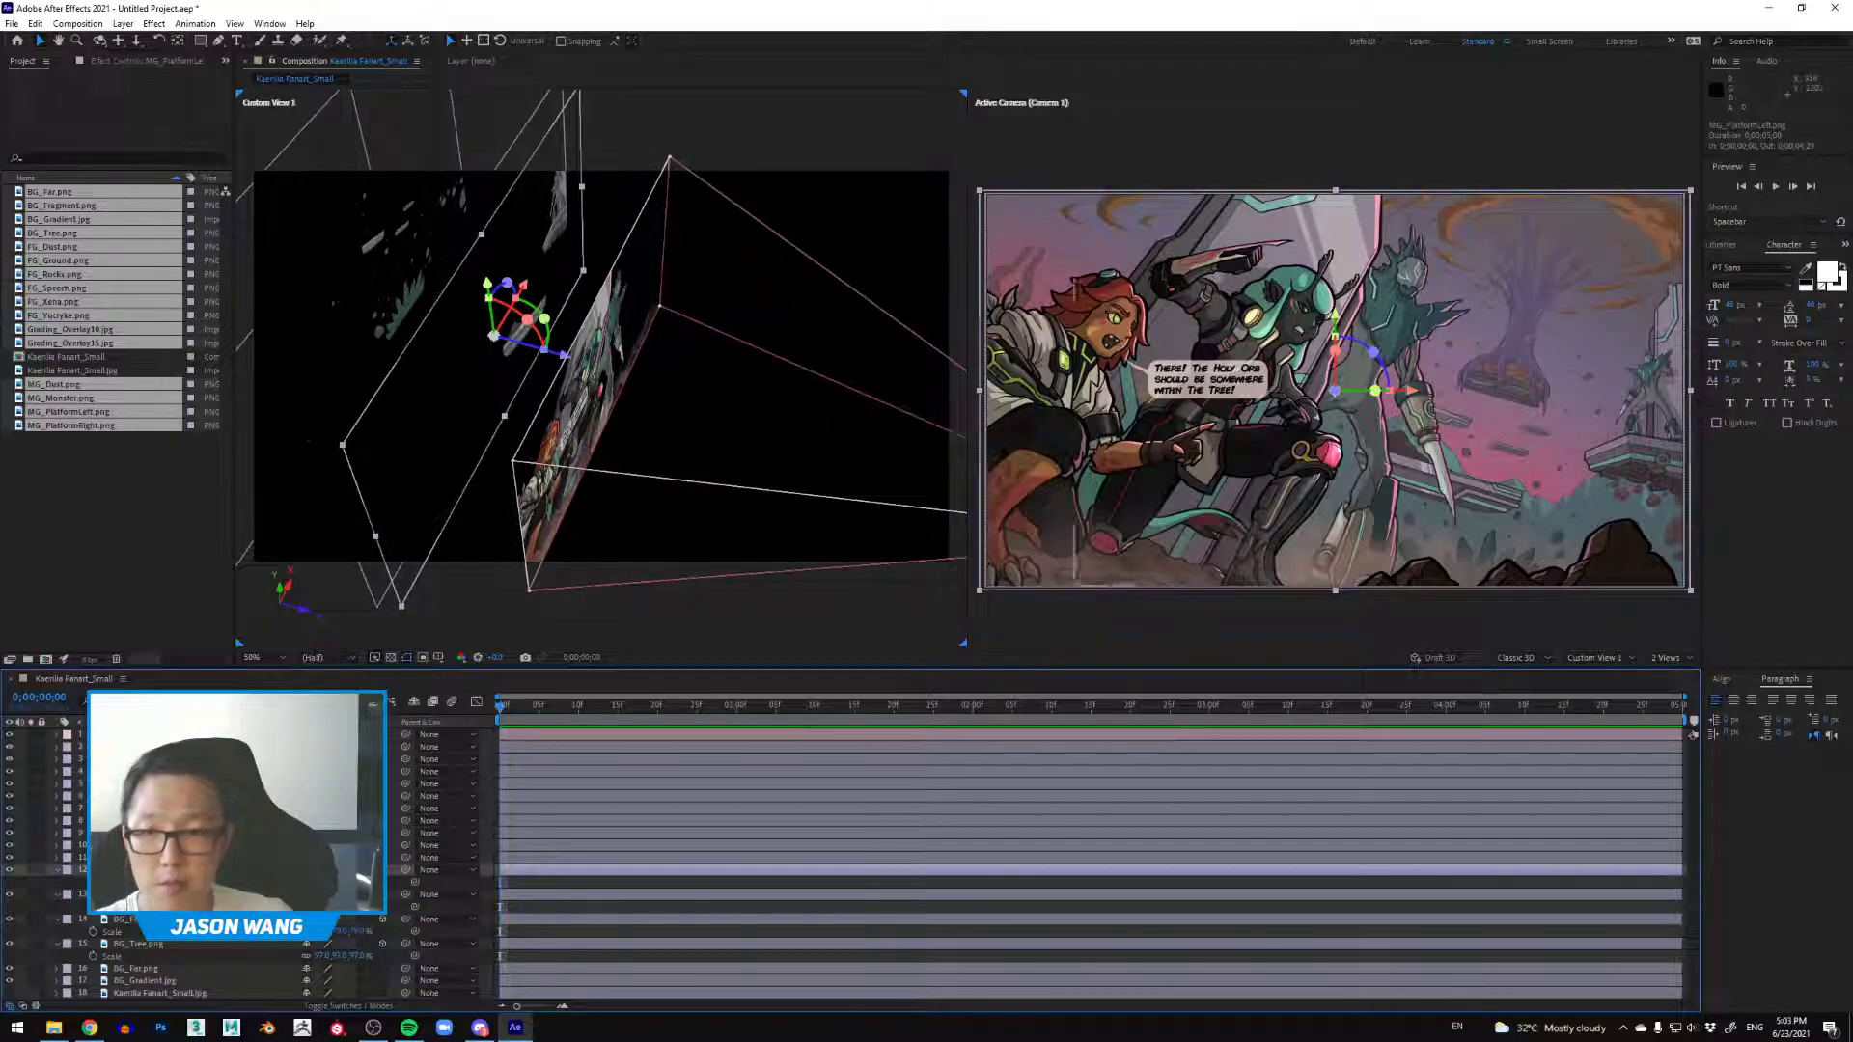
# Step: Push MG_Monster.png back along Z to about 415 and scale it up to compensate for the distance
pyautogui.click(342, 857)
pyautogui.moveTo(659, 376); pyautogui.dragTo(540, 337)
pyautogui.press('s')
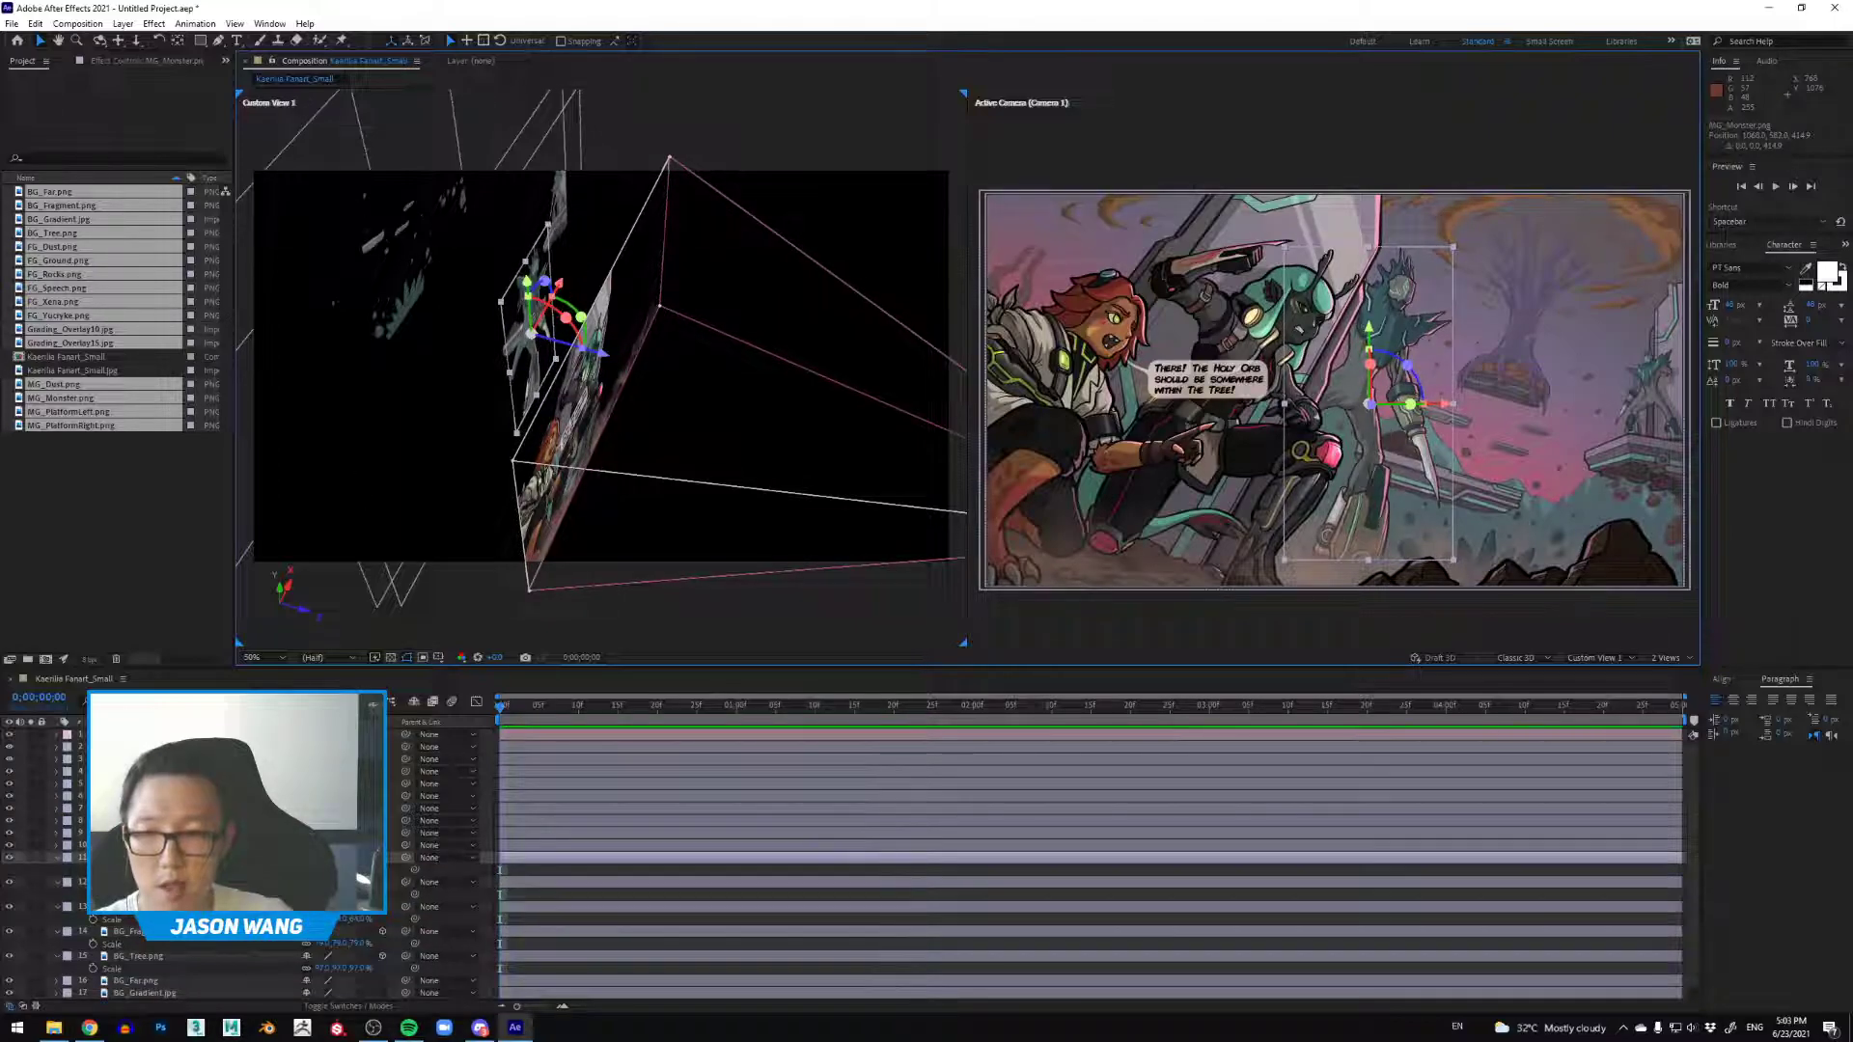
pyautogui.moveTo(324, 870); pyautogui.dragTo(338, 870)
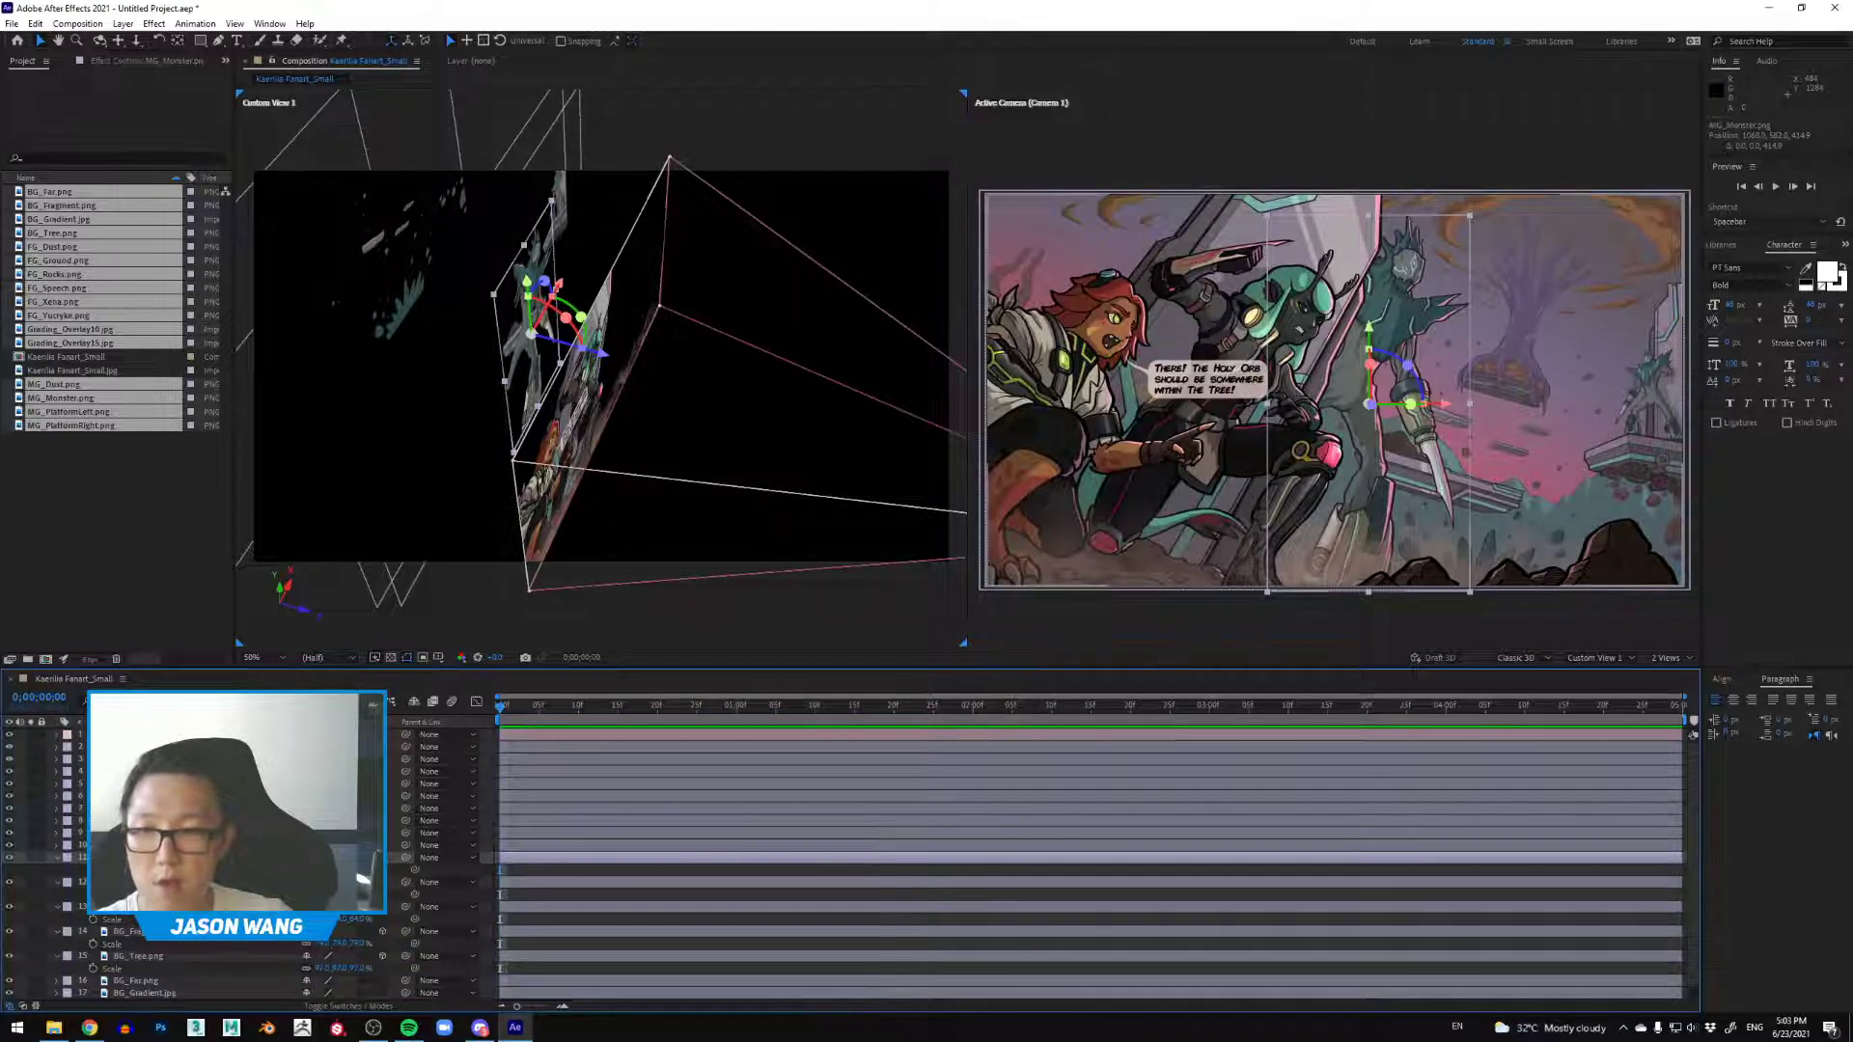
# Step: Push MG_Dust.png back along Z to about 205 and scale it up slightly beyond the camera frame
pyautogui.click(646, 479)
pyautogui.moveTo(671, 390); pyautogui.dragTo(602, 368)
pyautogui.press('s')
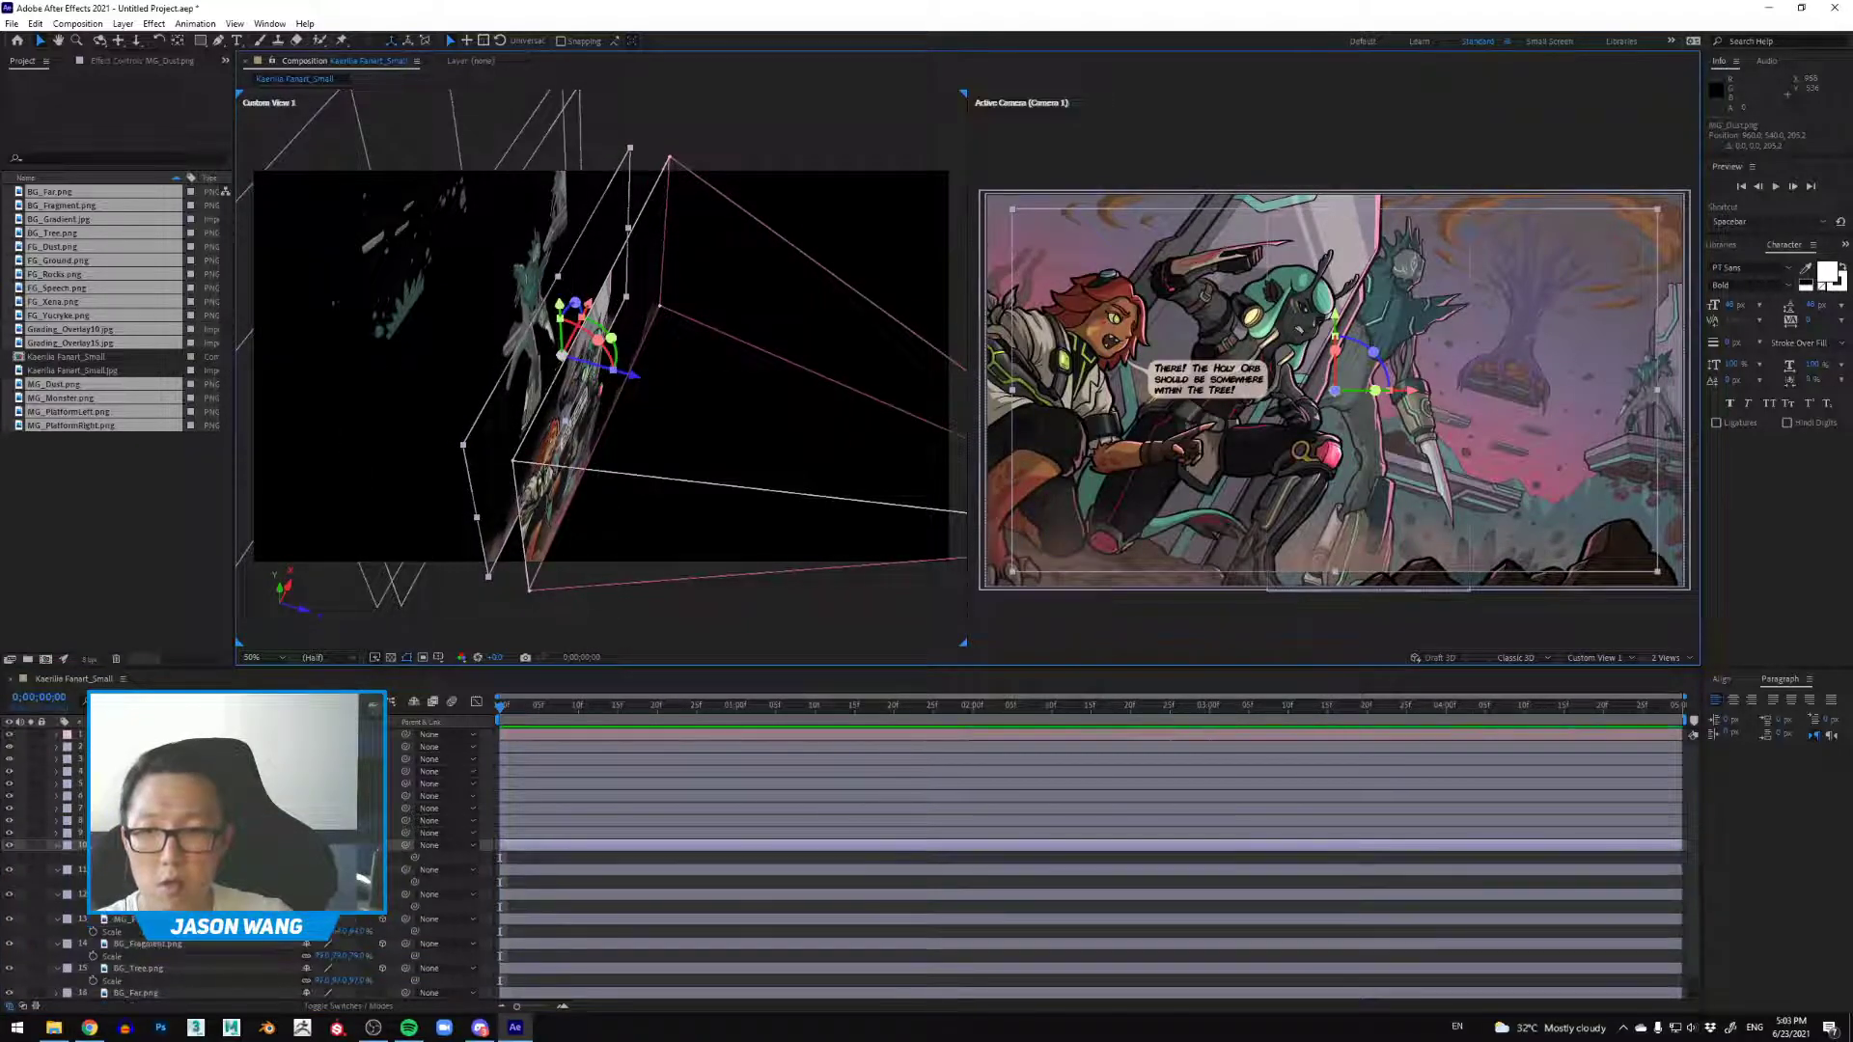
pyautogui.moveTo(327, 857); pyautogui.dragTo(342, 857)
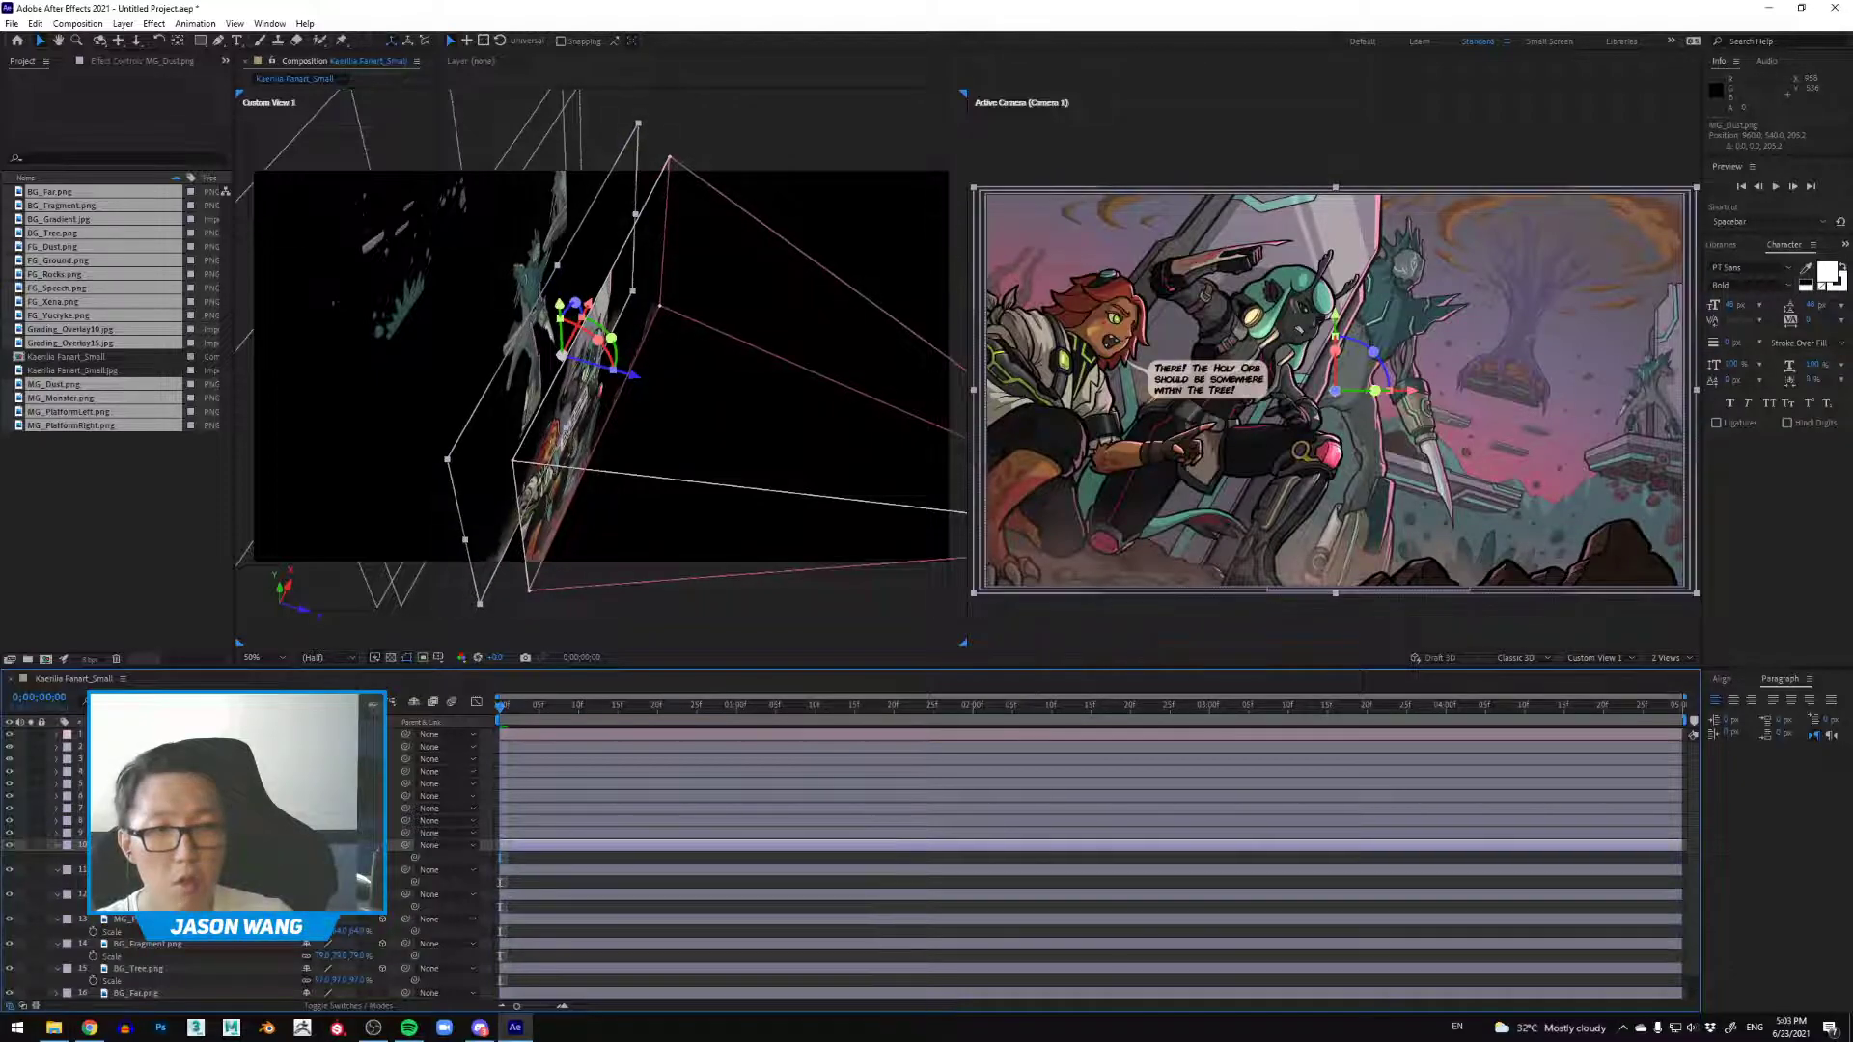
# Step: Move FG_Ground.png a short distance back along Z, just in front of MG_Dust.png, and scale it up past the camera frame
pyautogui.click(567, 570)
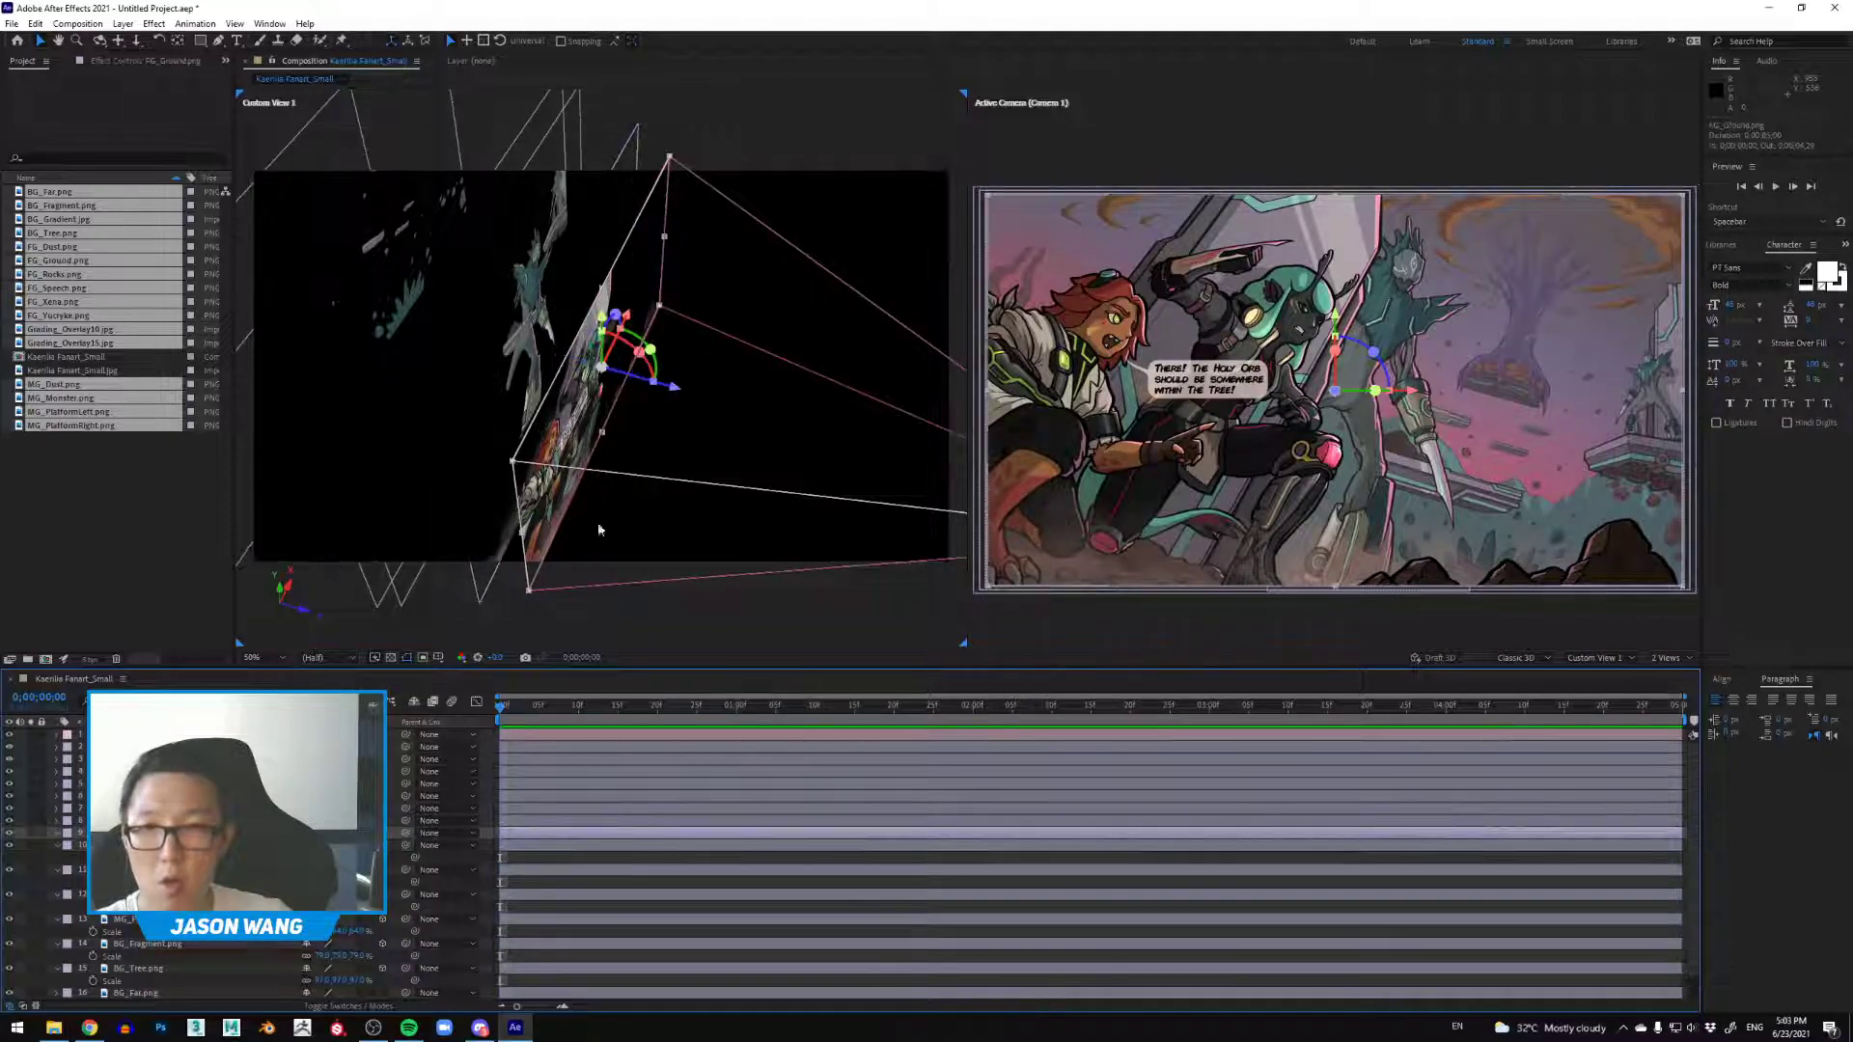
pyautogui.moveTo(673, 393)
pyautogui.mouseDown()
pyautogui.moveTo(618, 382)
pyautogui.moveTo(637, 384)
pyautogui.mouseUp()
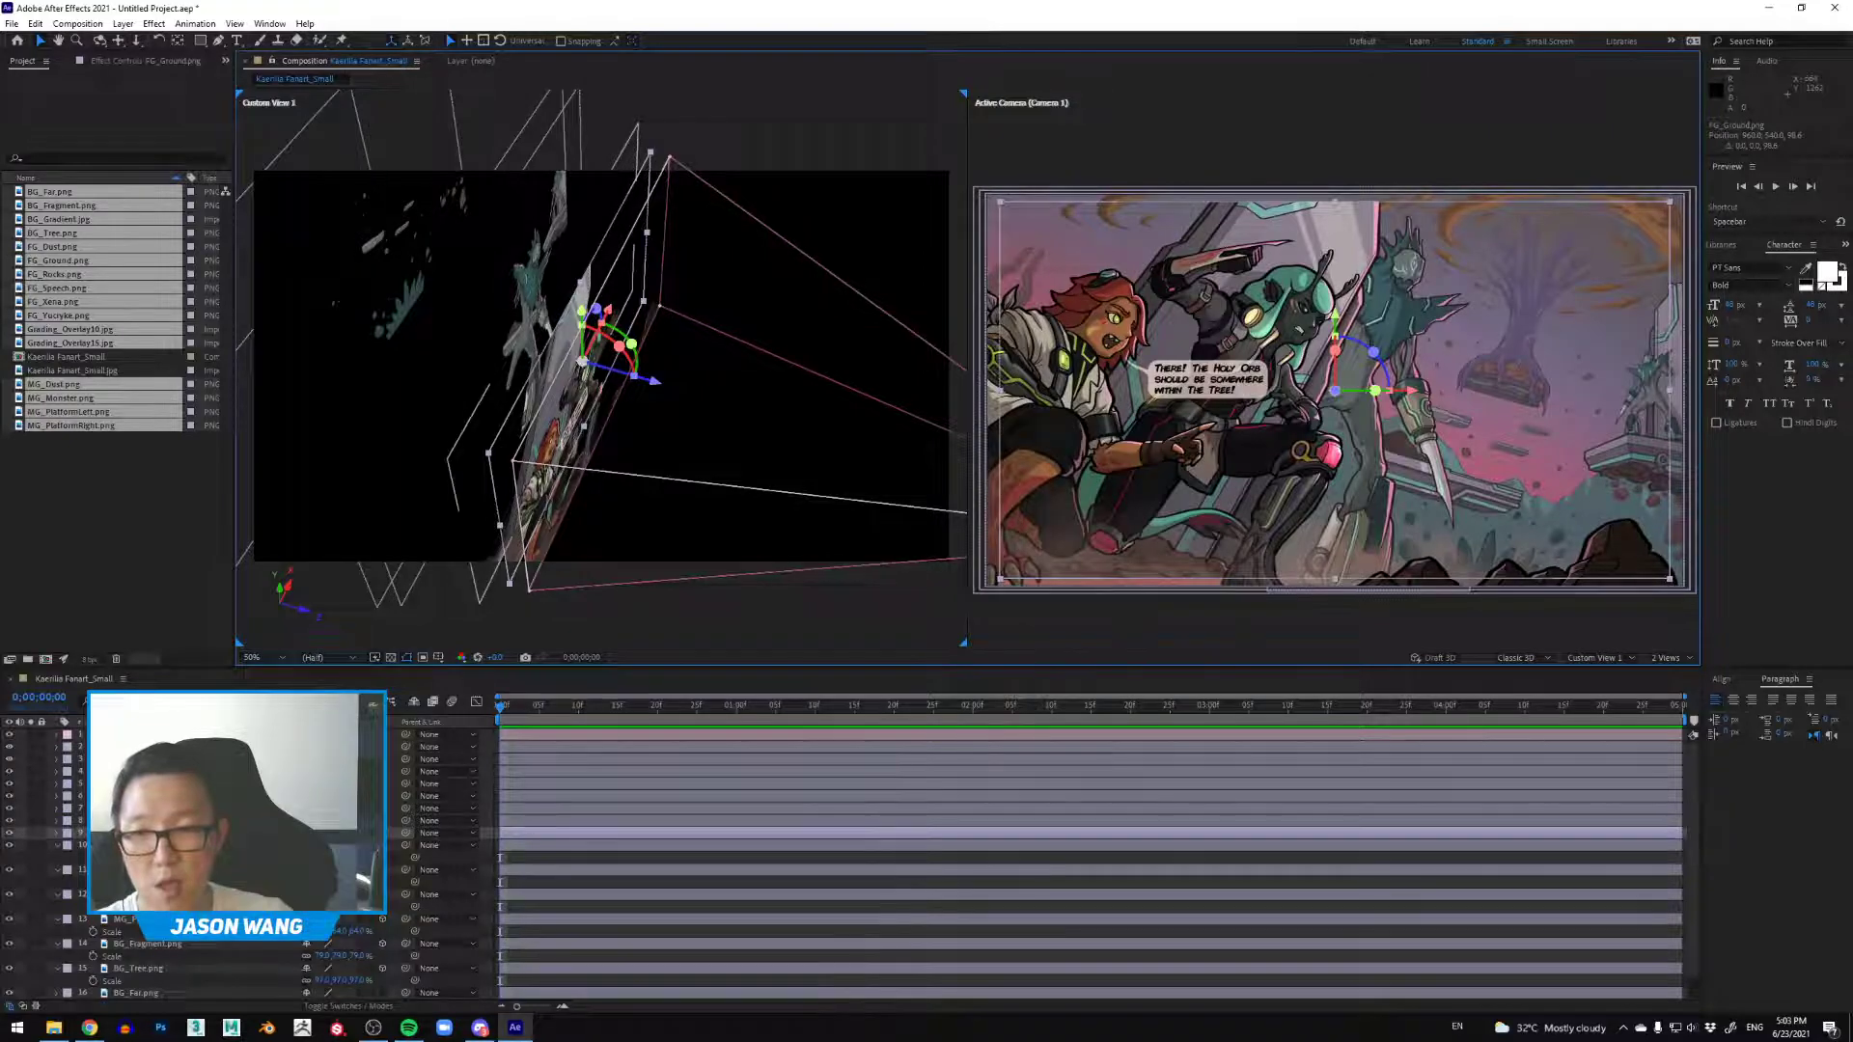
pyautogui.press('s')
pyautogui.moveTo(328, 845); pyautogui.dragTo(340, 845)
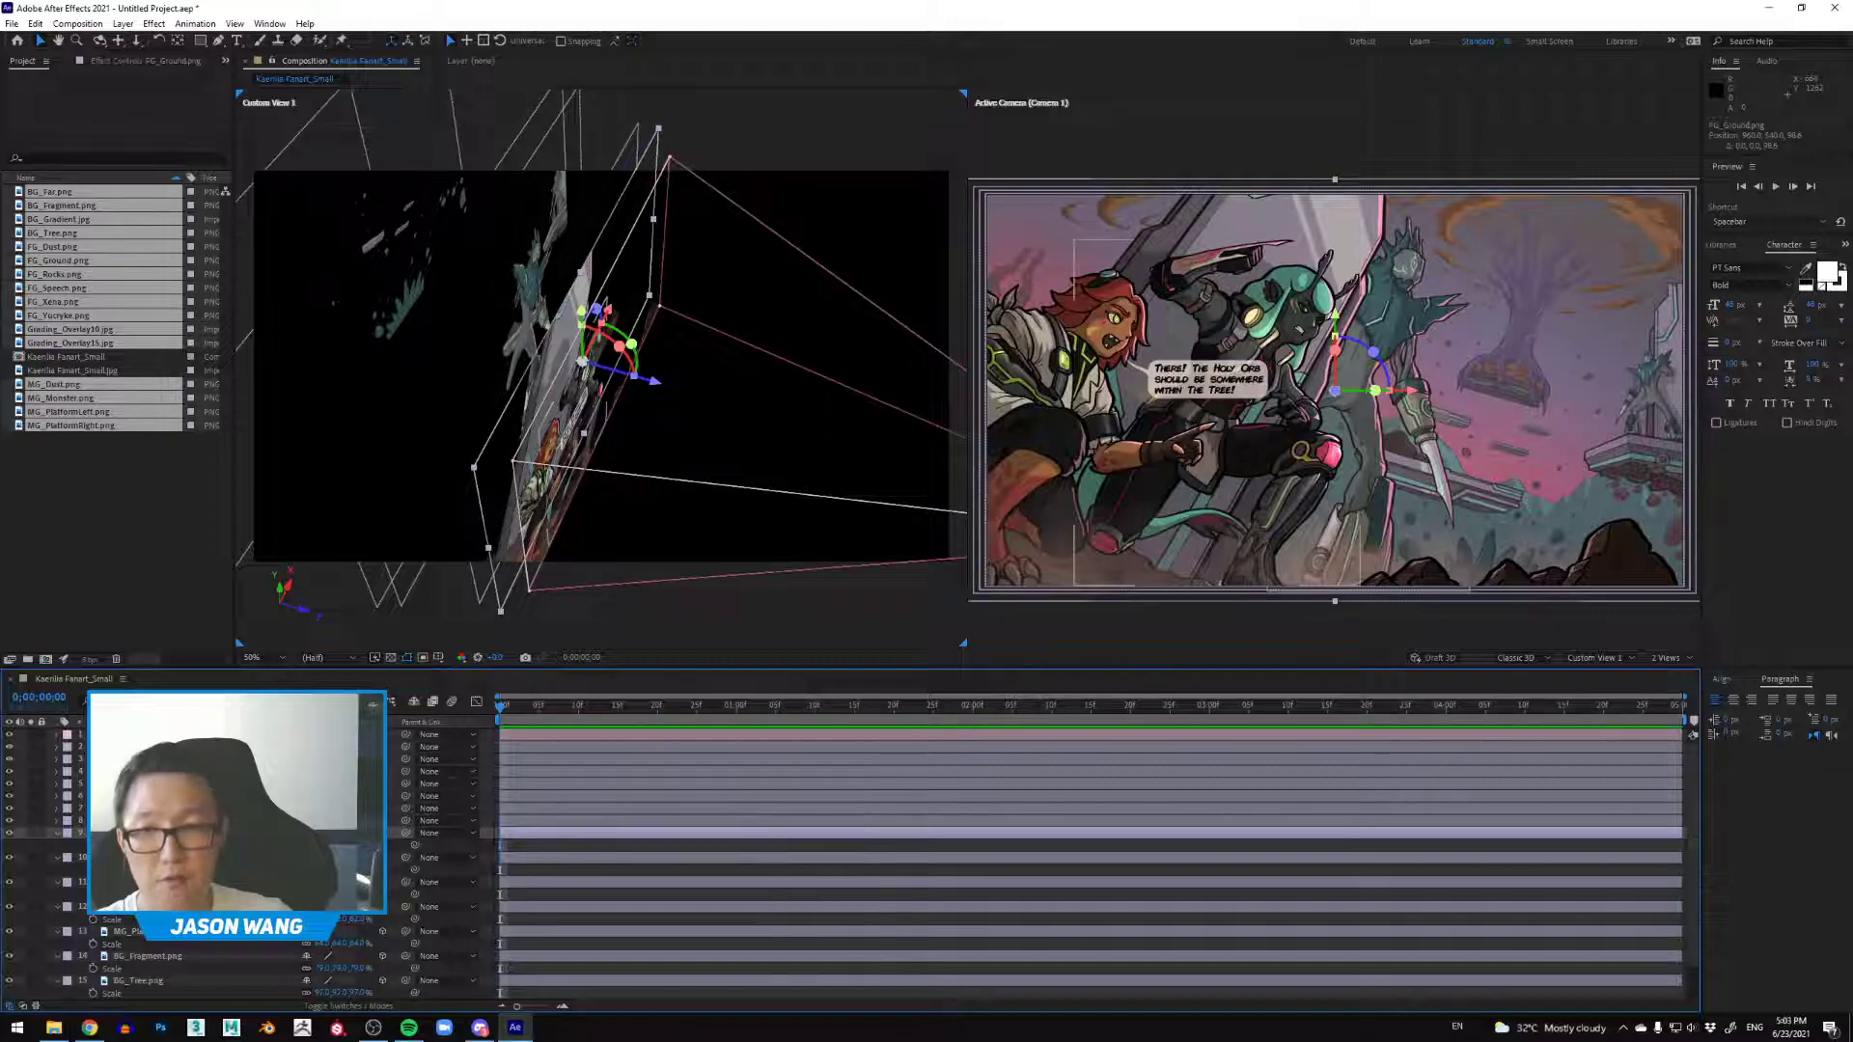
# Step: Nudge the green-haired character layer slightly along Z, and bring the red-haired character layer forward toward the camera, adjusting its scale to fit the frame
pyautogui.click(571, 463)
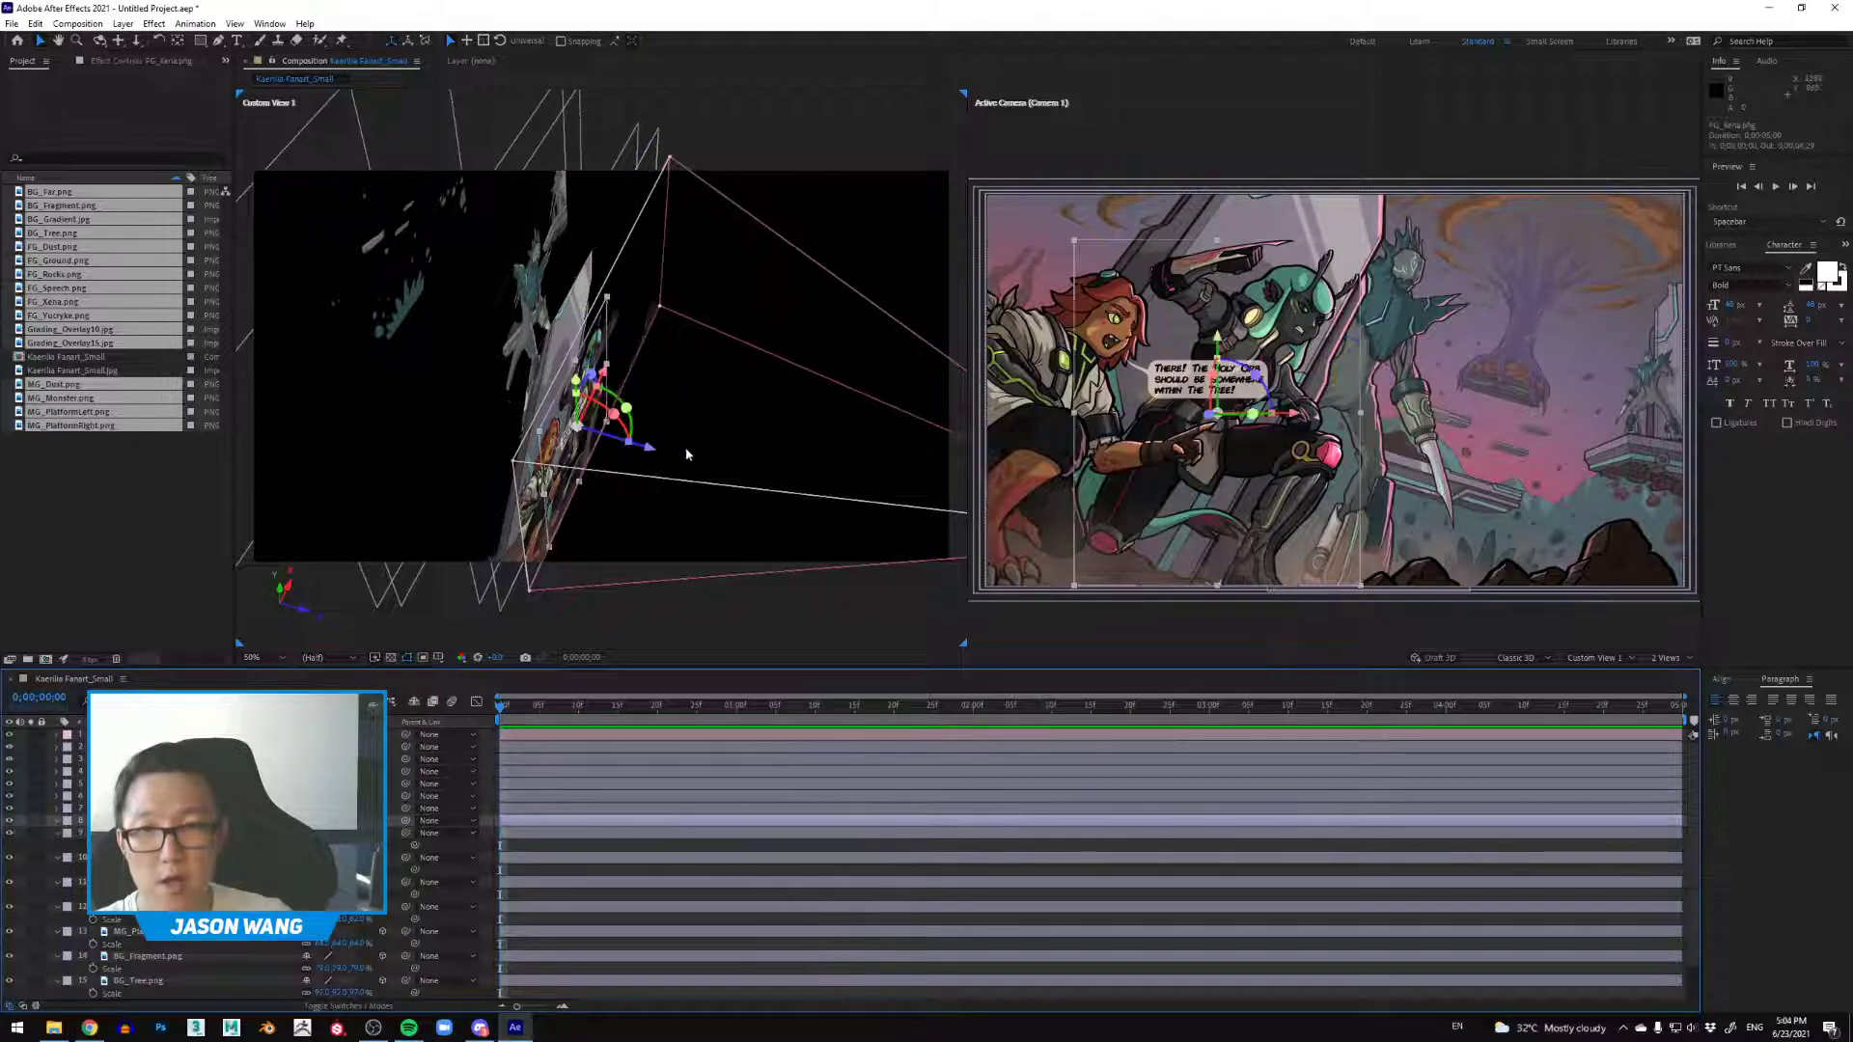
pyautogui.moveTo(648, 451); pyautogui.dragTo(647, 457)
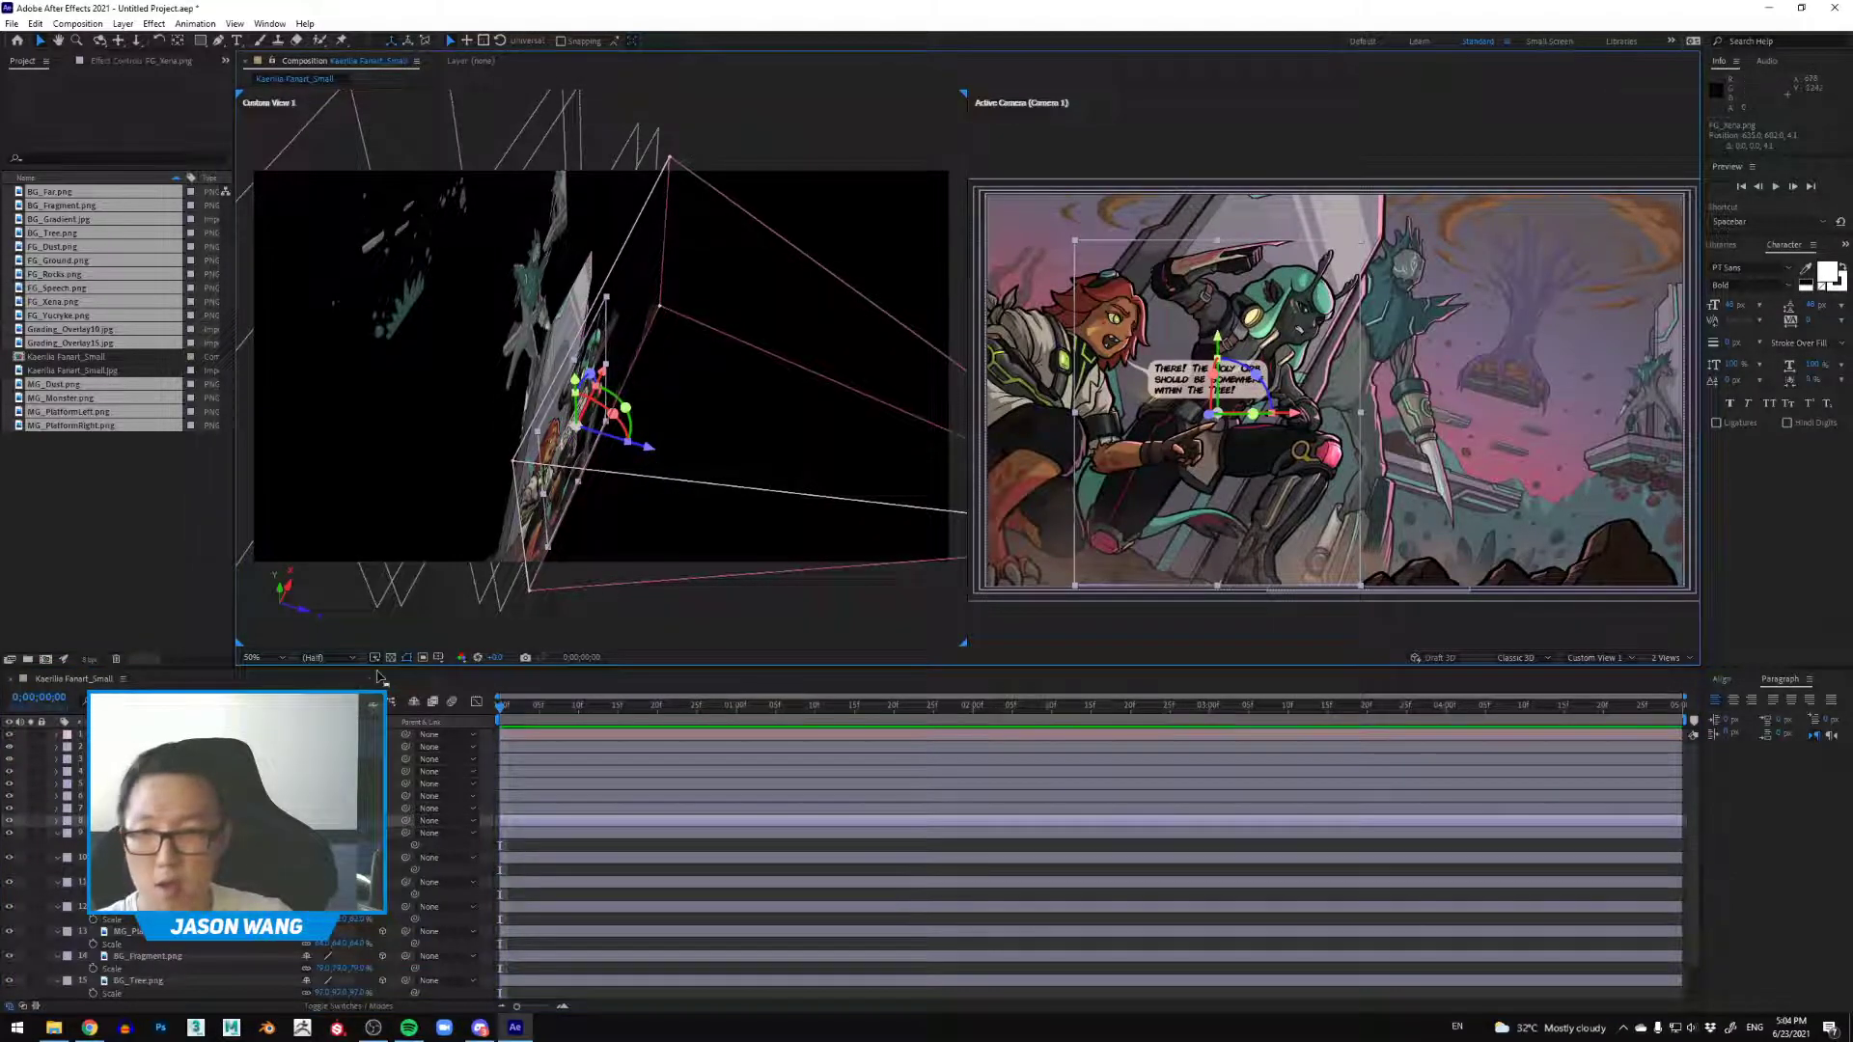
pyautogui.click(663, 480)
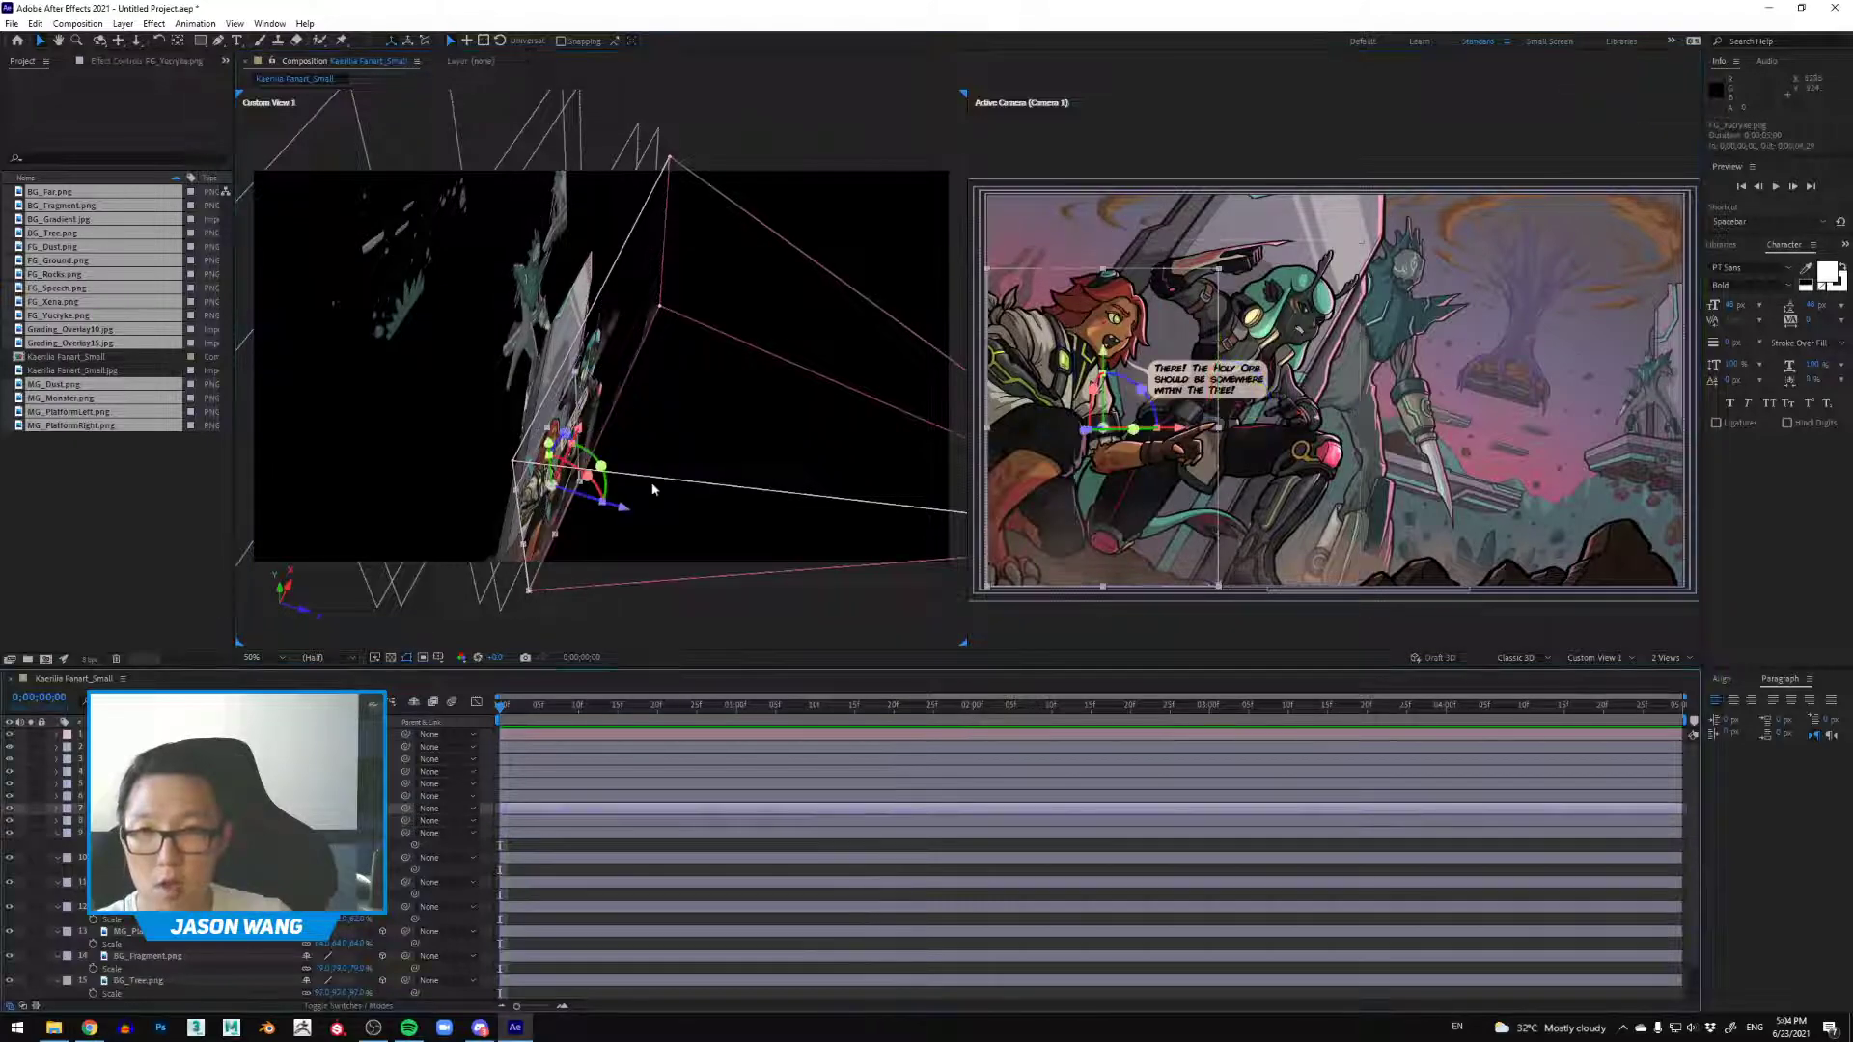
pyautogui.moveTo(628, 512)
pyautogui.mouseDown()
pyautogui.moveTo(655, 529)
pyautogui.moveTo(659, 504)
pyautogui.mouseUp()
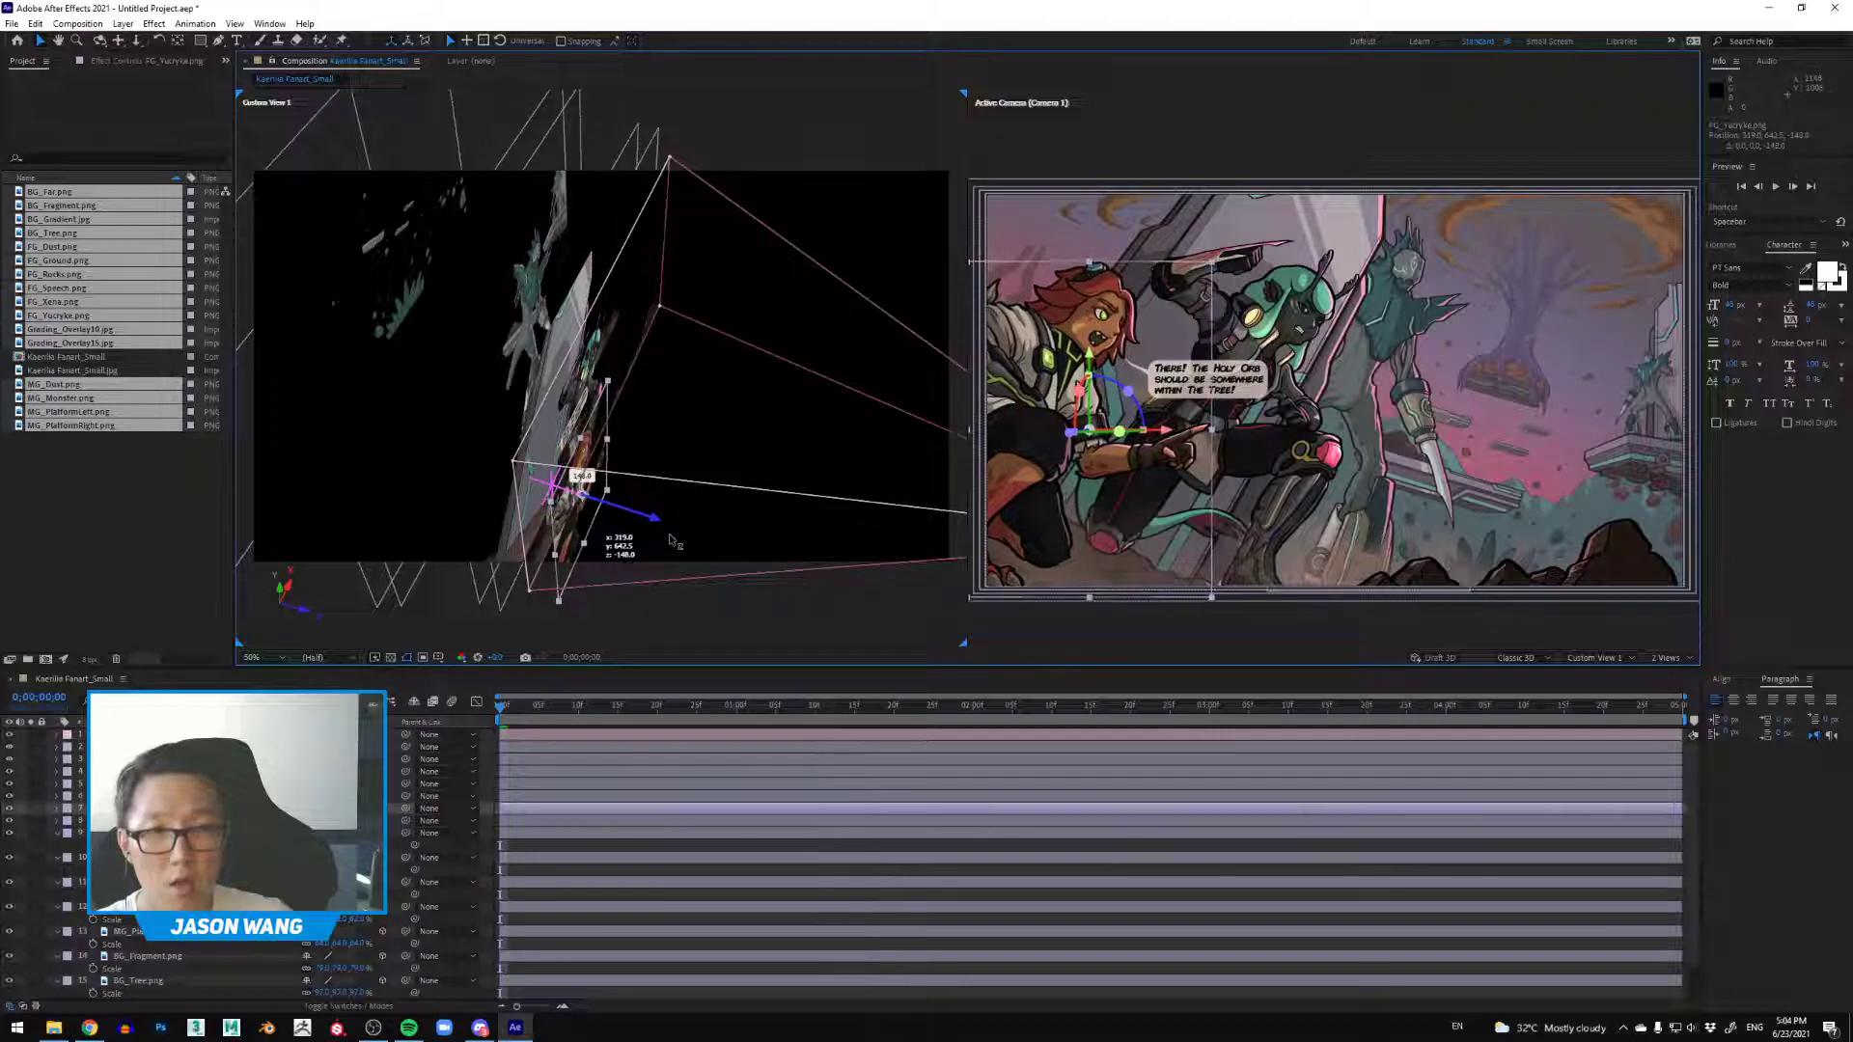
pyautogui.moveTo(611, 446); pyautogui.dragTo(618, 442)
# Step: Bring FG_Speech.png forward along Z toward the camera, and move FG_Dust.png forward in front of the characters
pyautogui.click(241, 796)
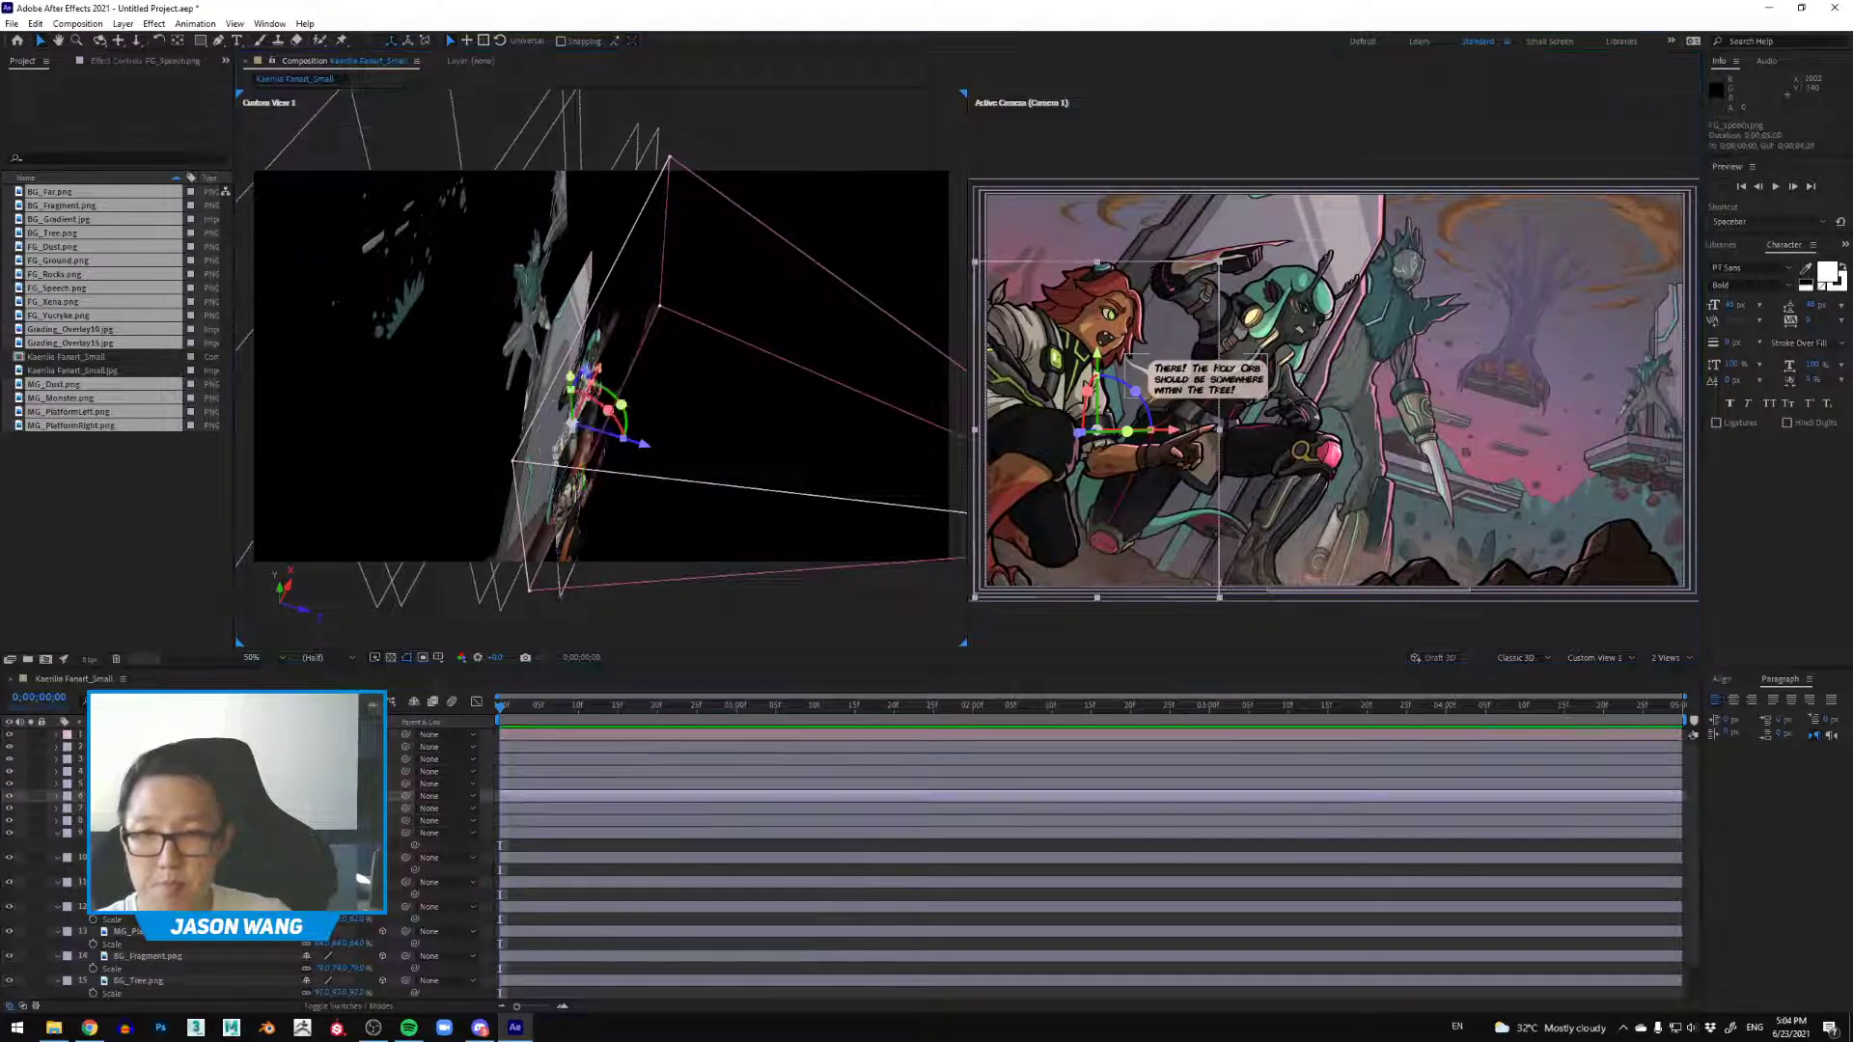
pyautogui.moveTo(645, 446); pyautogui.dragTo(698, 497)
pyautogui.hotkey('ctrl', 'Up')
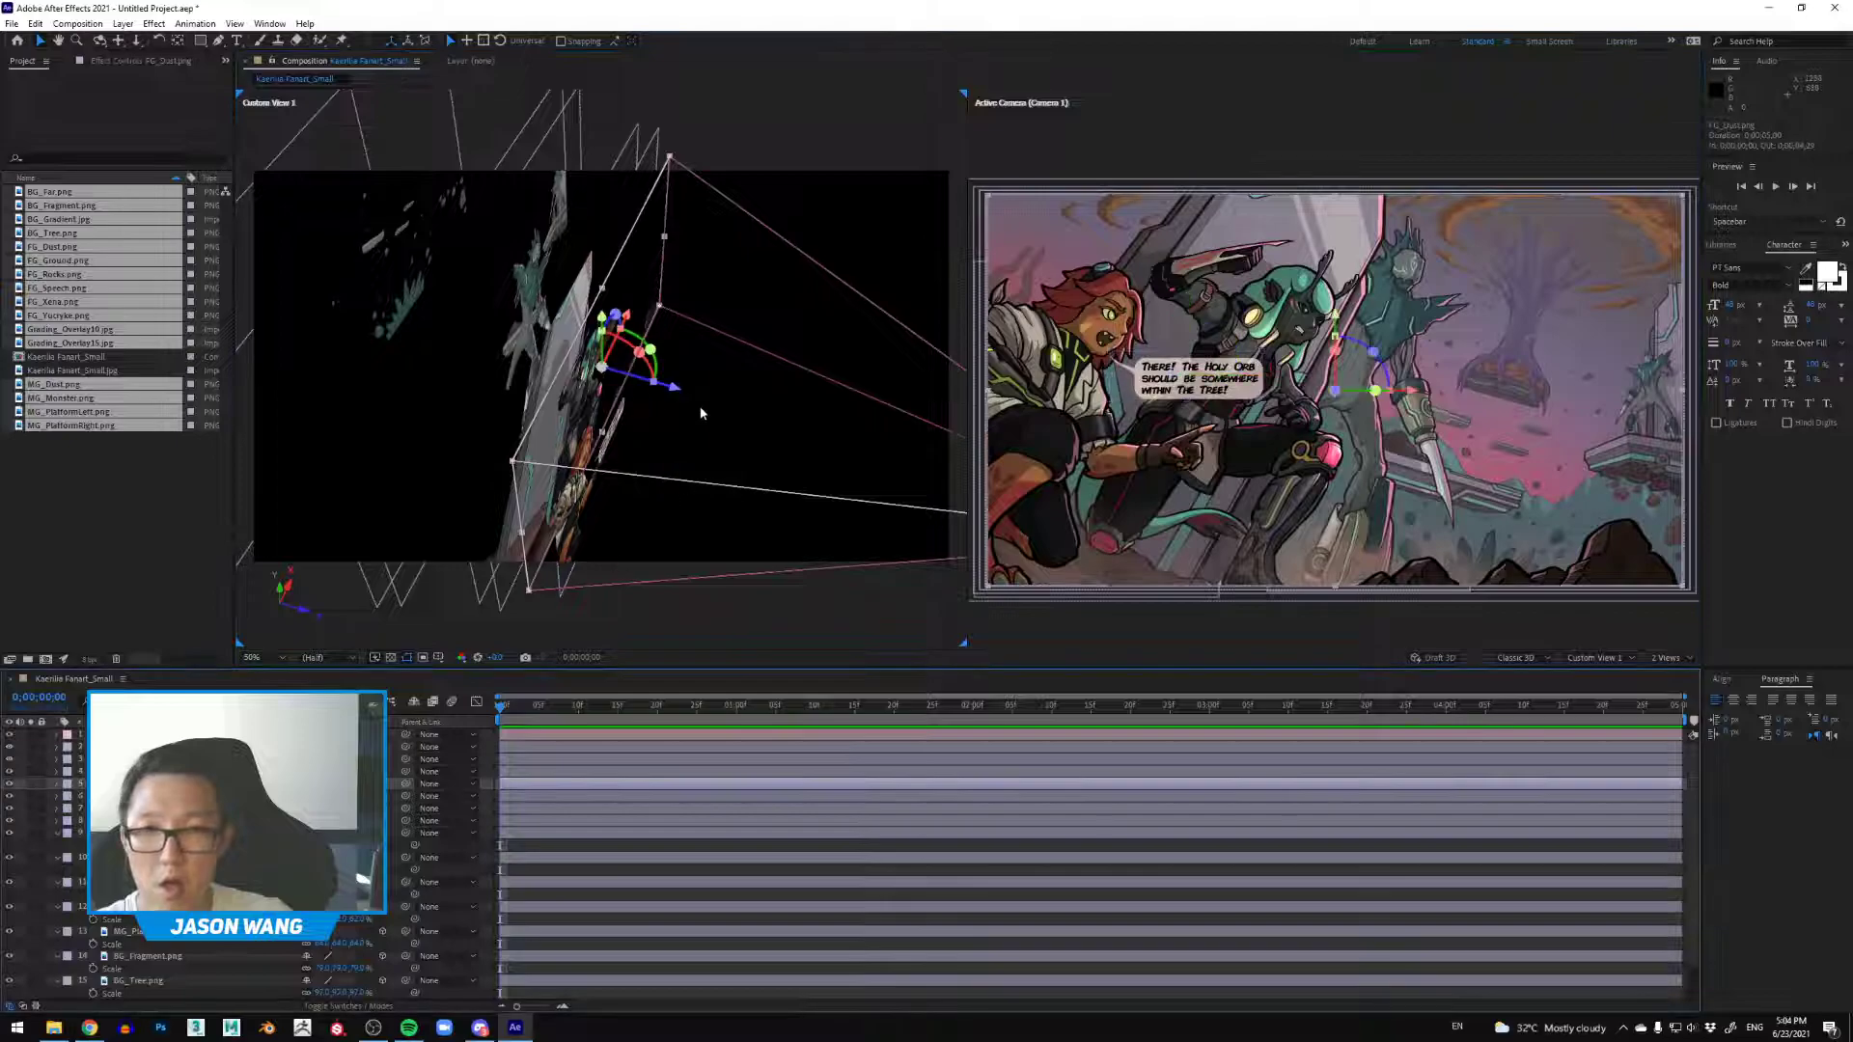
pyautogui.moveTo(679, 392); pyautogui.dragTo(790, 444)
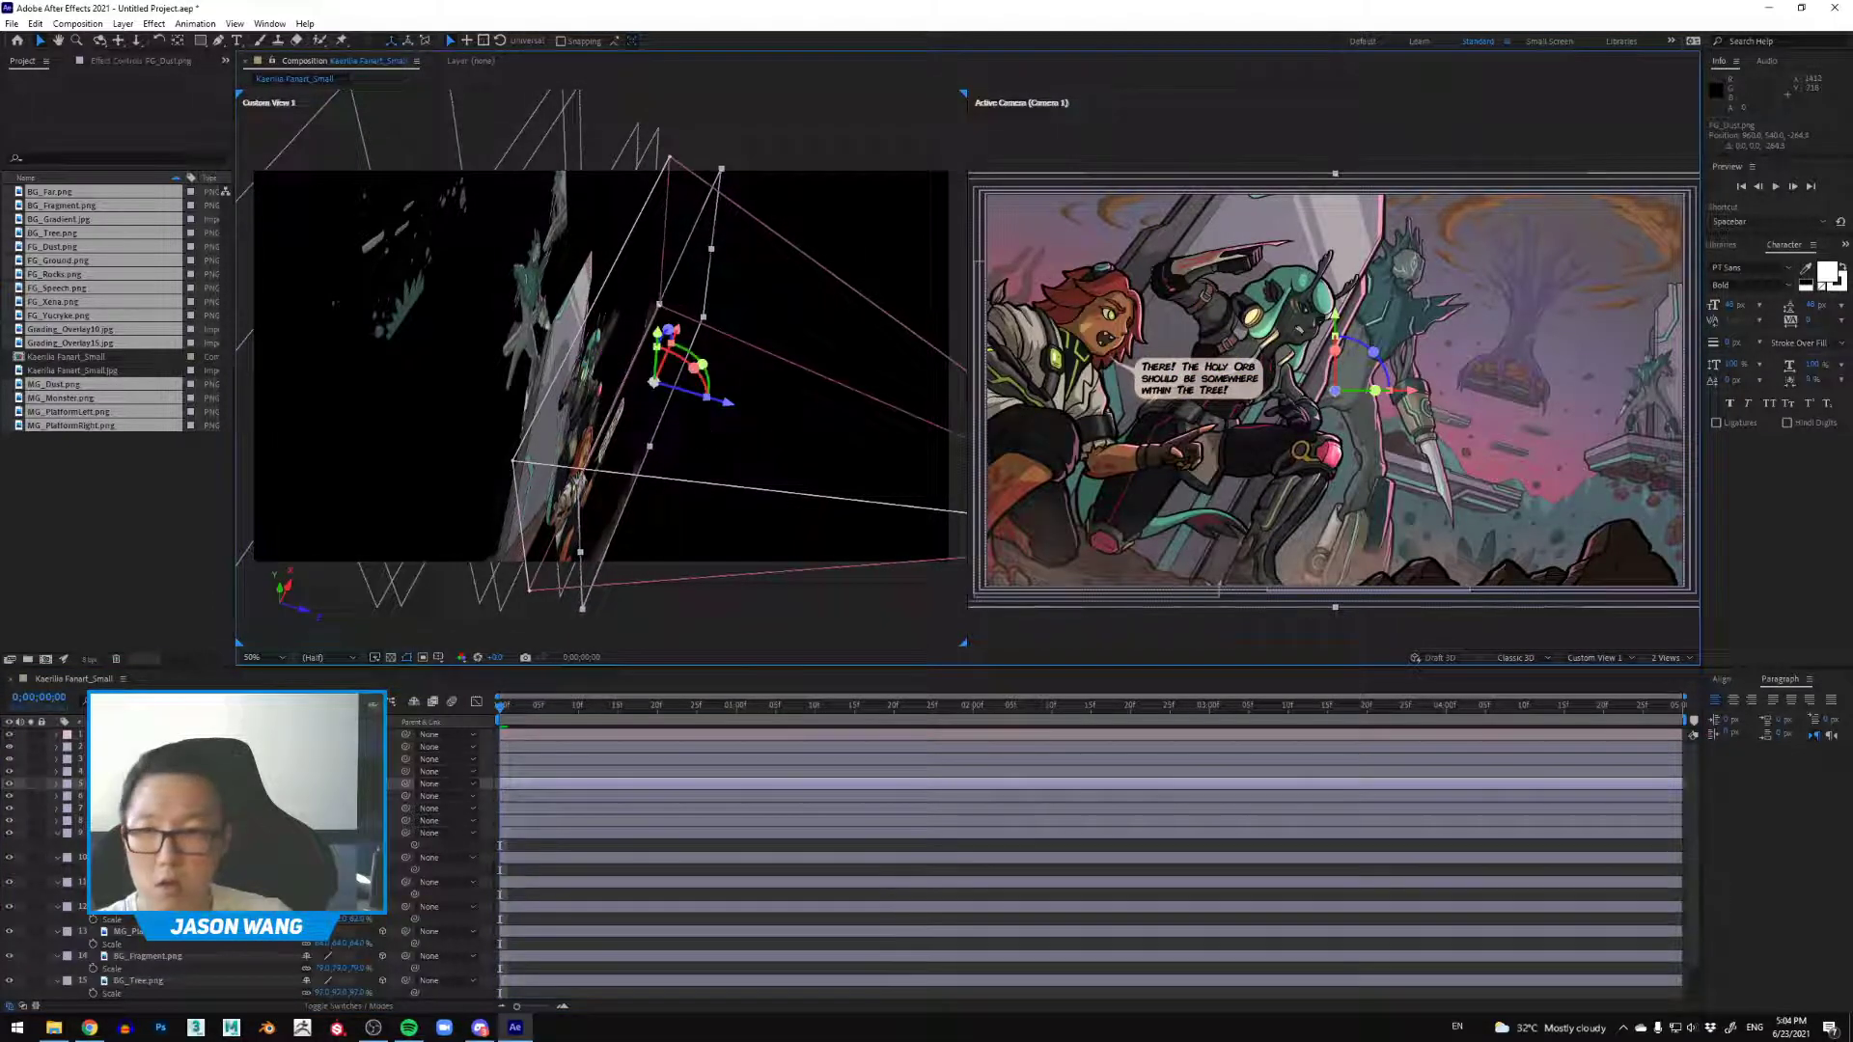
# Step: Bring FG_Rocks.png far forward along Z toward the camera, and shift it left and up so the rocks line the frame's lower edge
pyautogui.hotkey('ctrl', 'Up')
pyautogui.moveTo(687, 396); pyautogui.dragTo(970, 512)
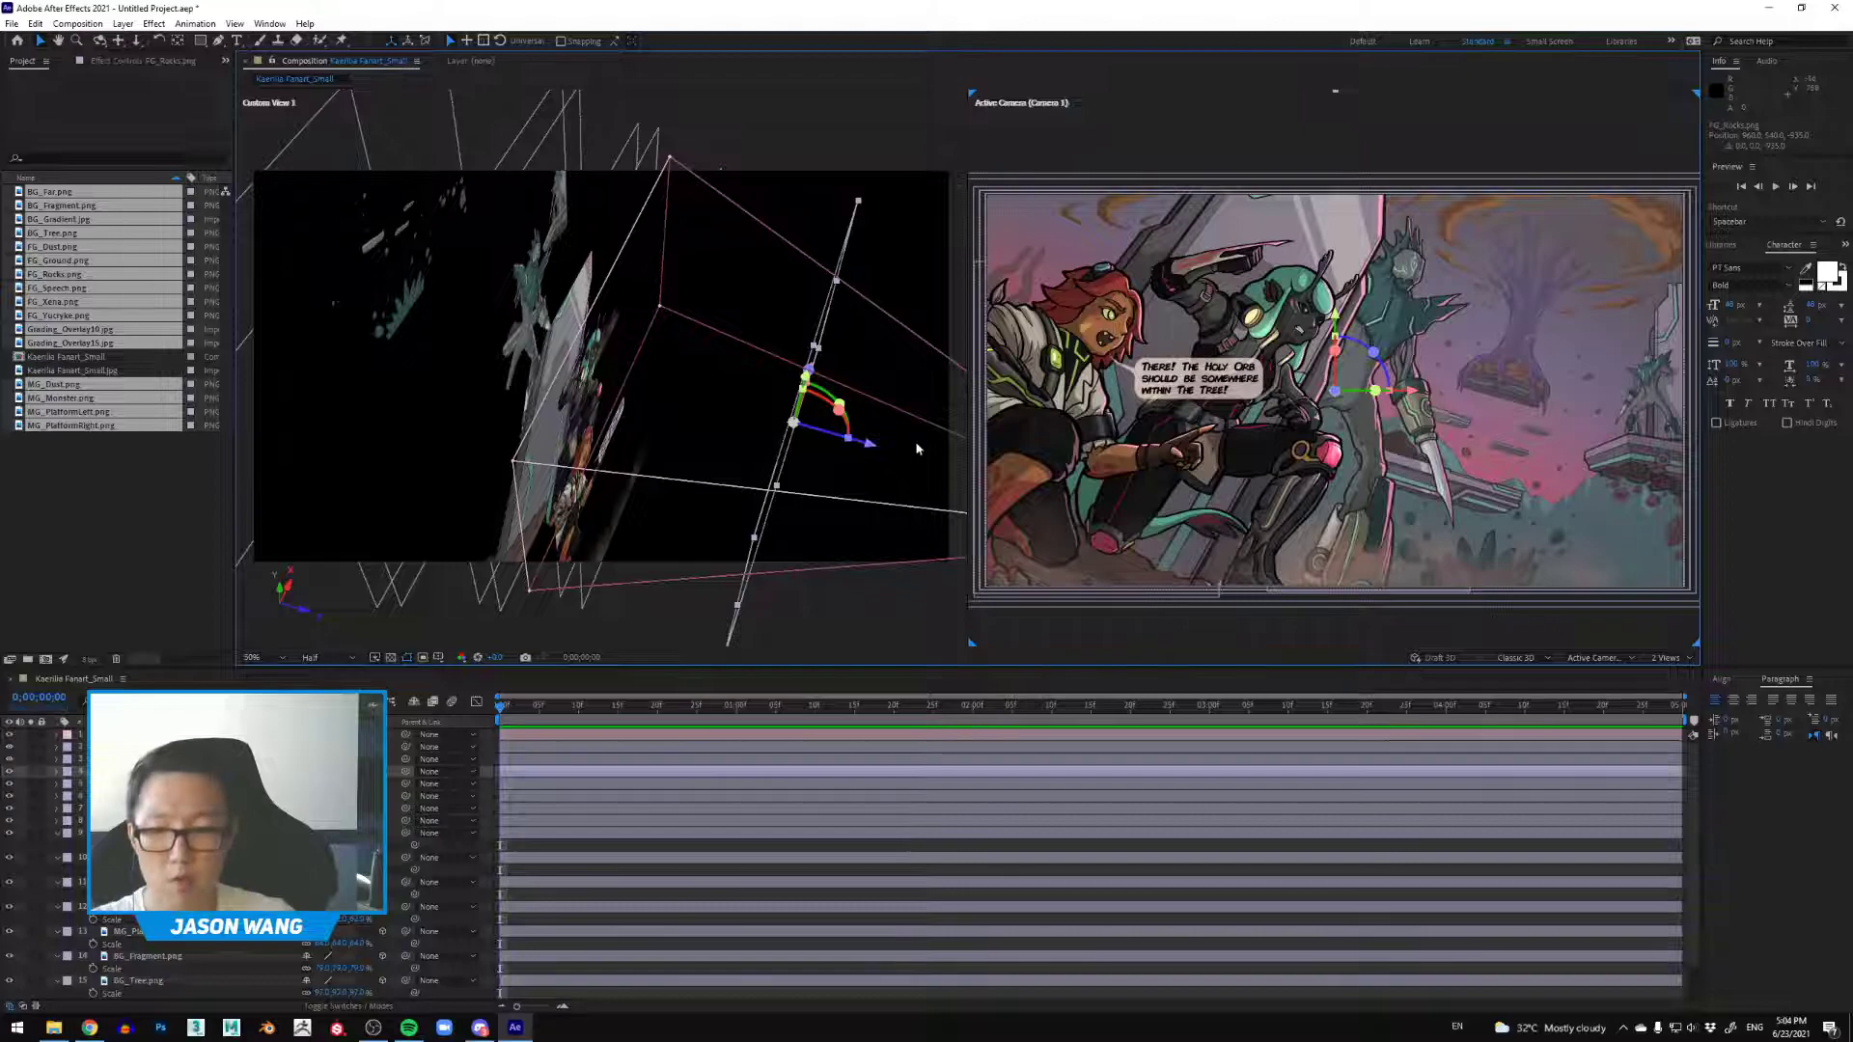
pyautogui.scroll(-2, 849, 425)
pyautogui.moveTo(819, 460); pyautogui.dragTo(763, 453)
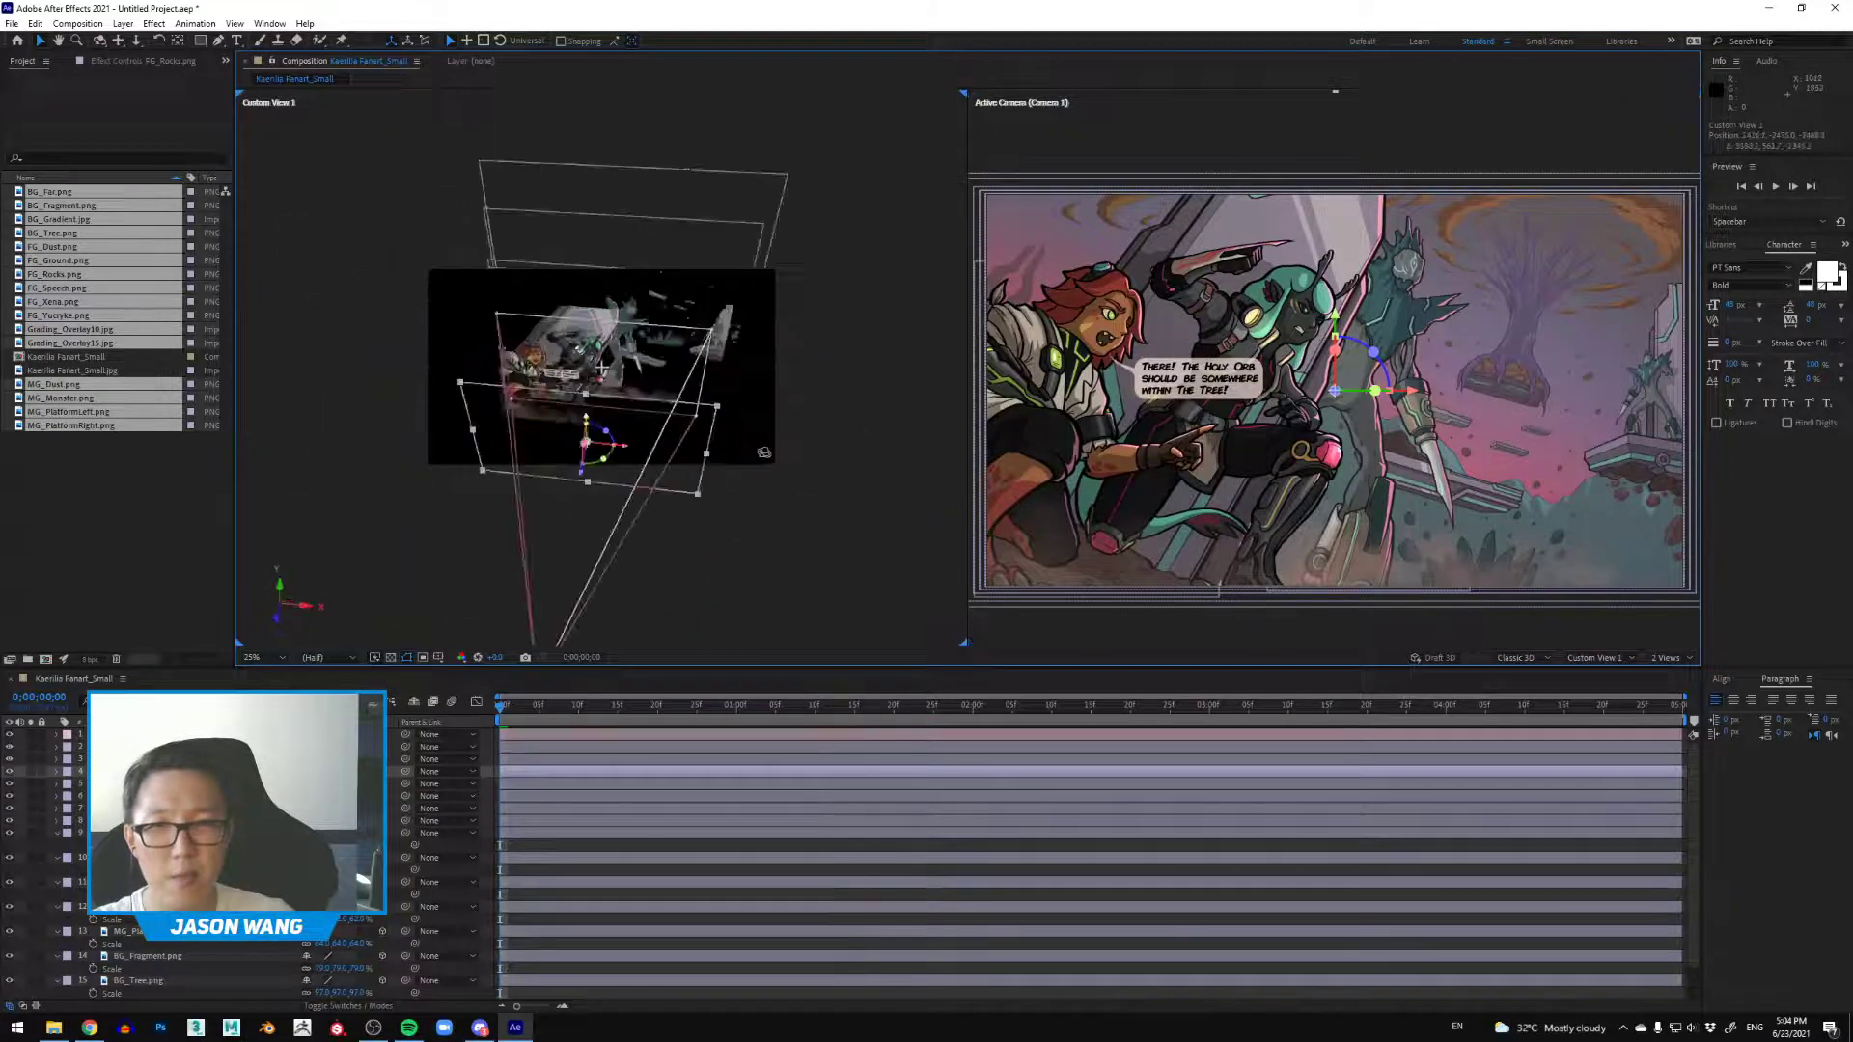
pyautogui.scroll(2, 653, 487)
pyautogui.moveTo(641, 525); pyautogui.dragTo(591, 524)
pyautogui.moveTo(519, 467); pyautogui.dragTo(549, 492)
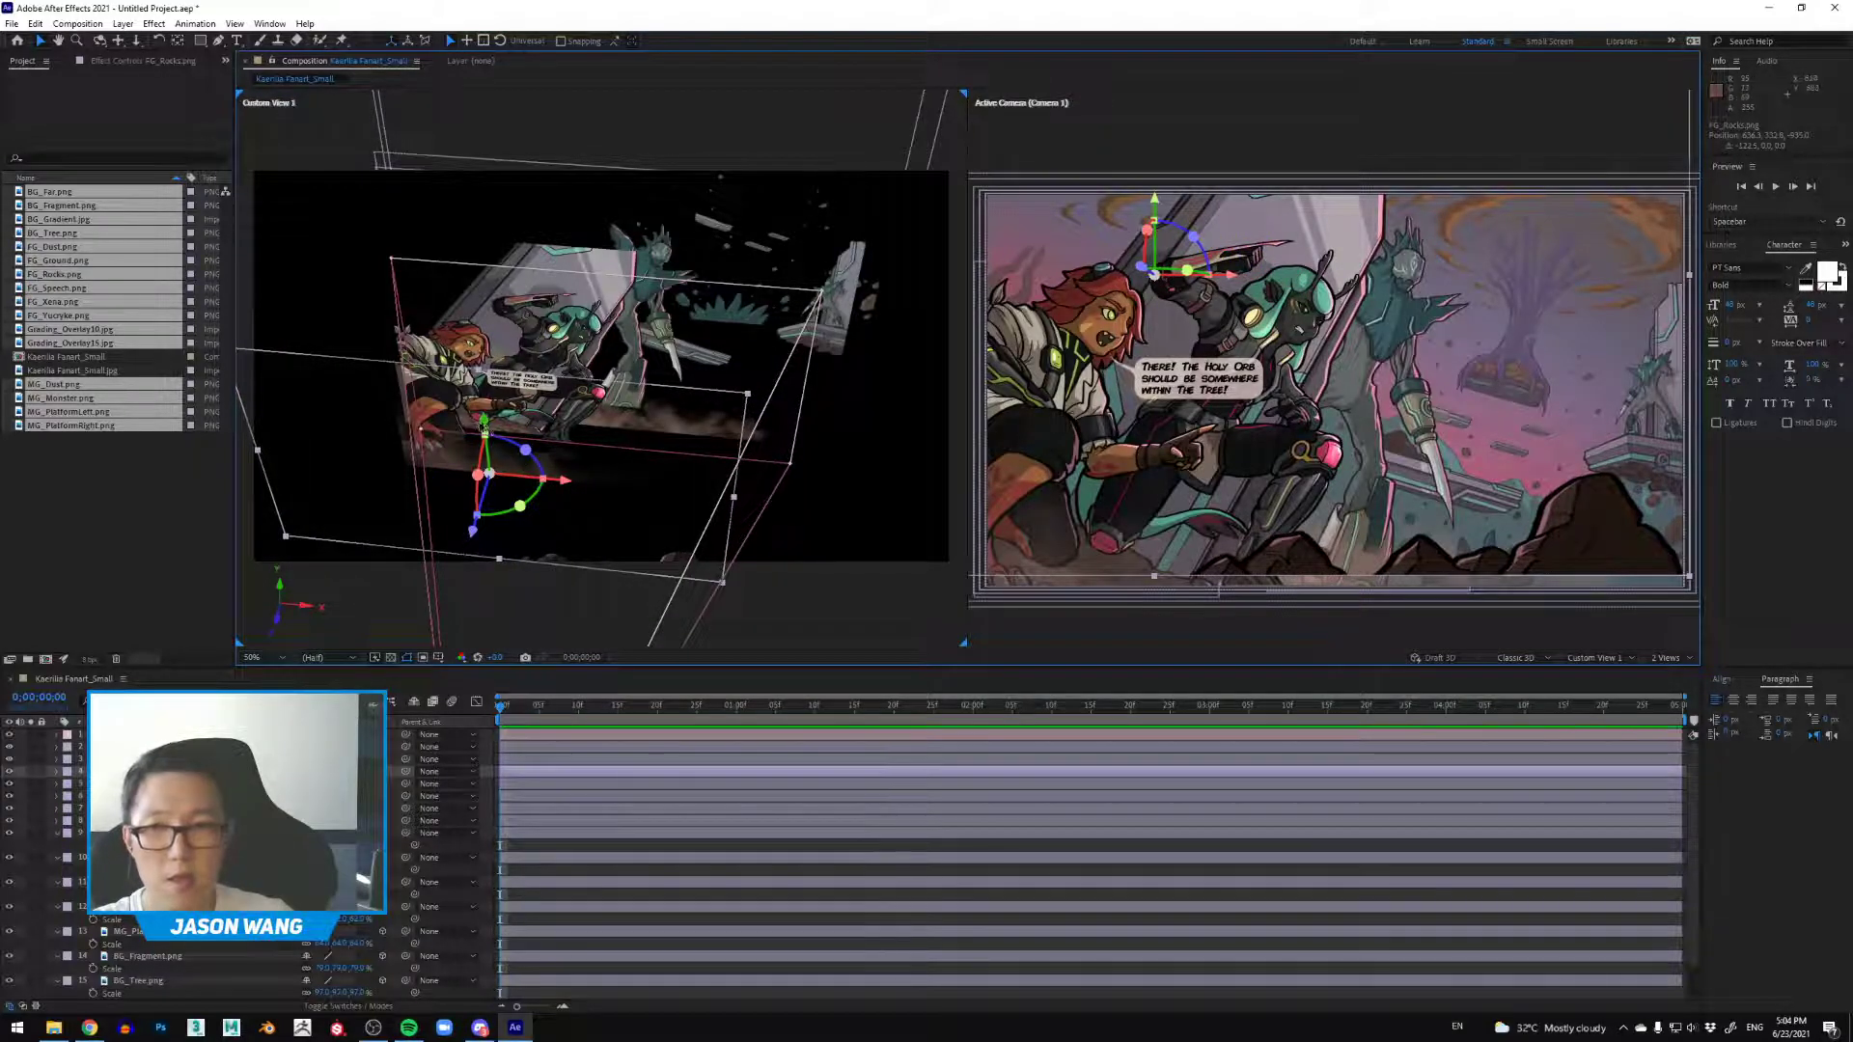
pyautogui.moveTo(486, 433); pyautogui.dragTo(573, 489)
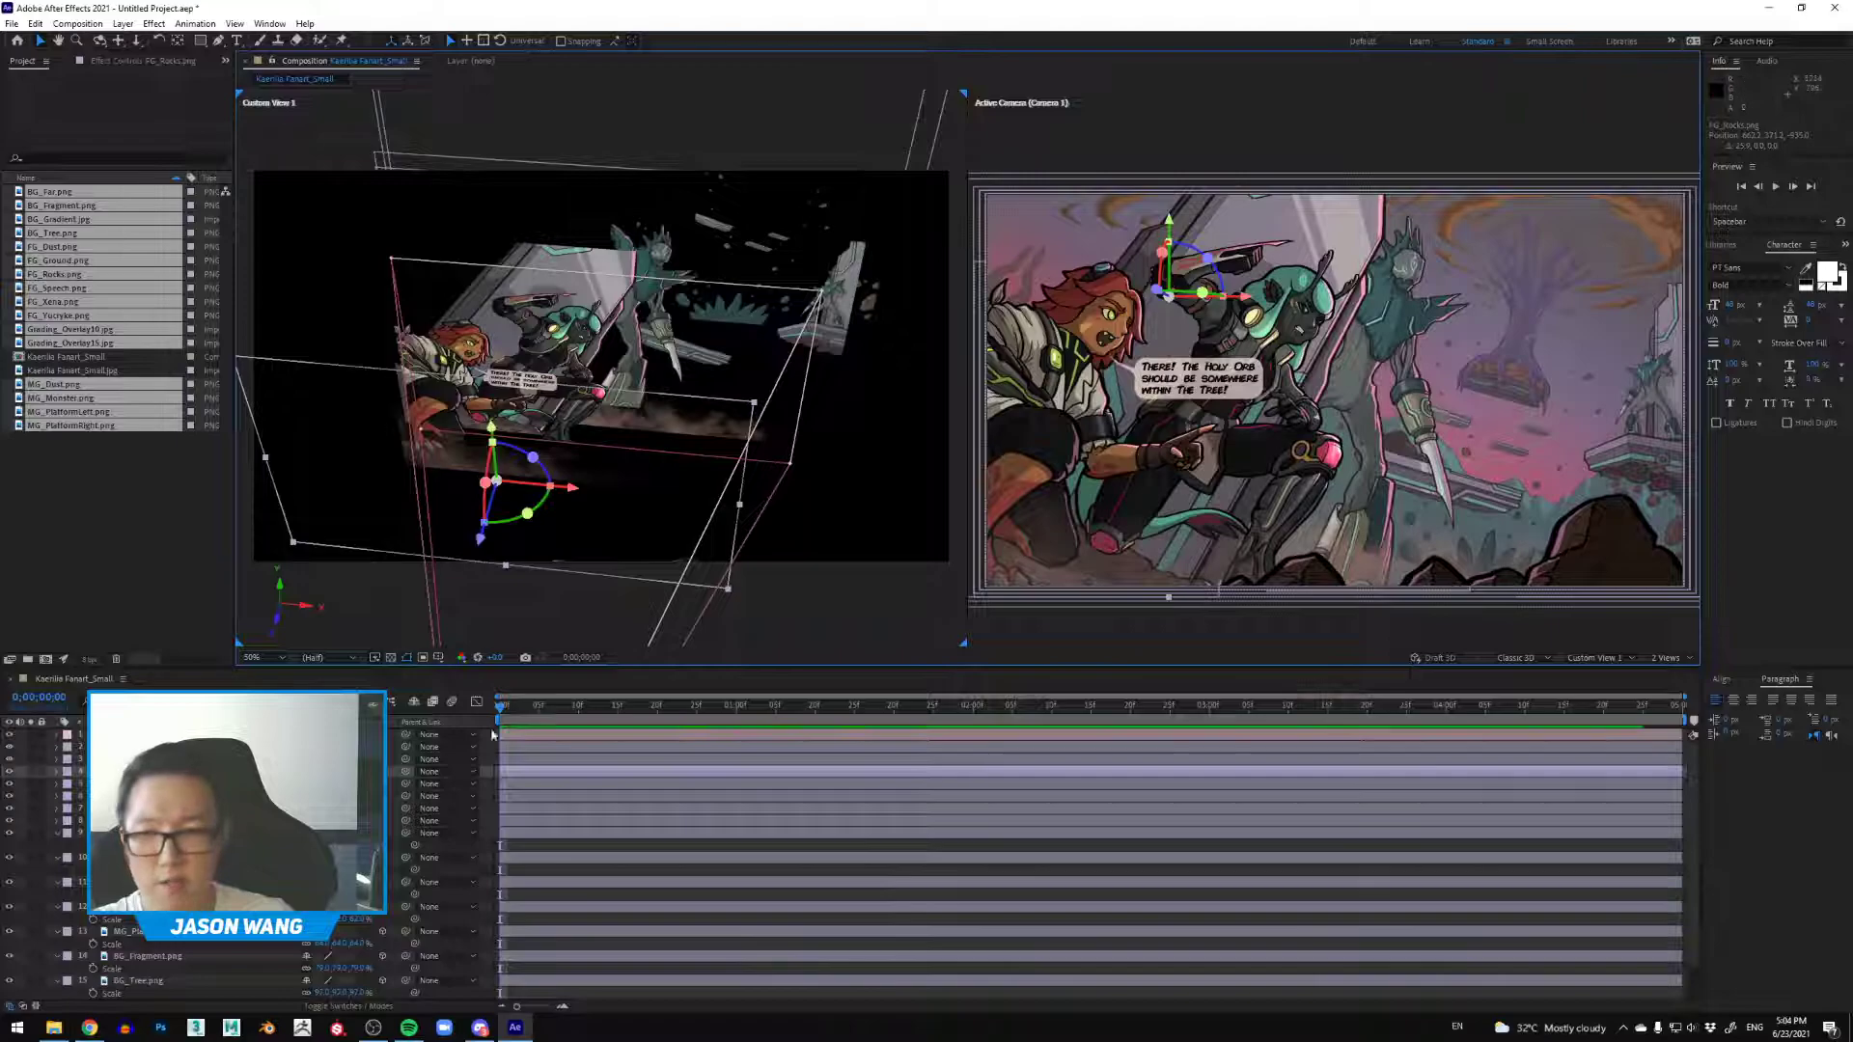
# Step: Inspect the depth spread of all layers in a single Custom View 1, briefly showing the transparency grid
pyautogui.moveTo(803, 489); pyautogui.dragTo(892, 487)
pyautogui.scroll(-3, 724, 439)
pyautogui.scroll(1, 726, 424)
pyautogui.click(1678, 662)
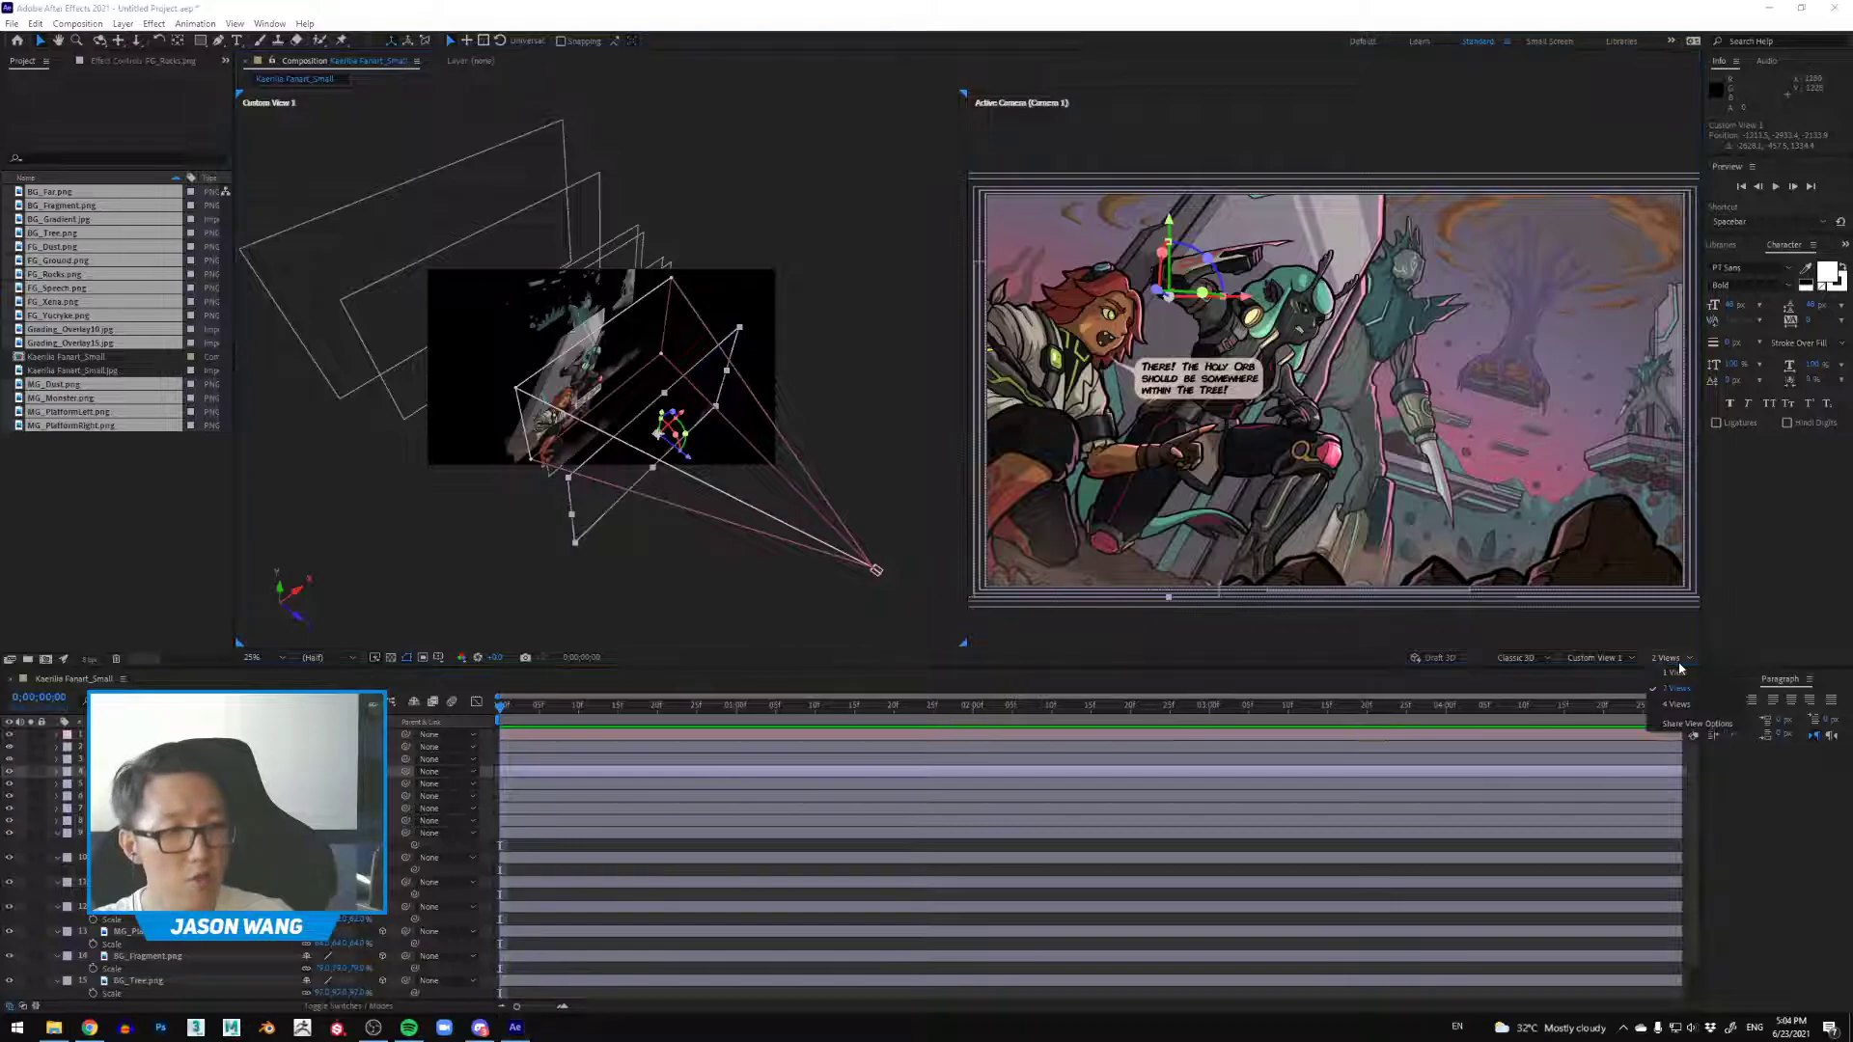
pyautogui.click(1672, 697)
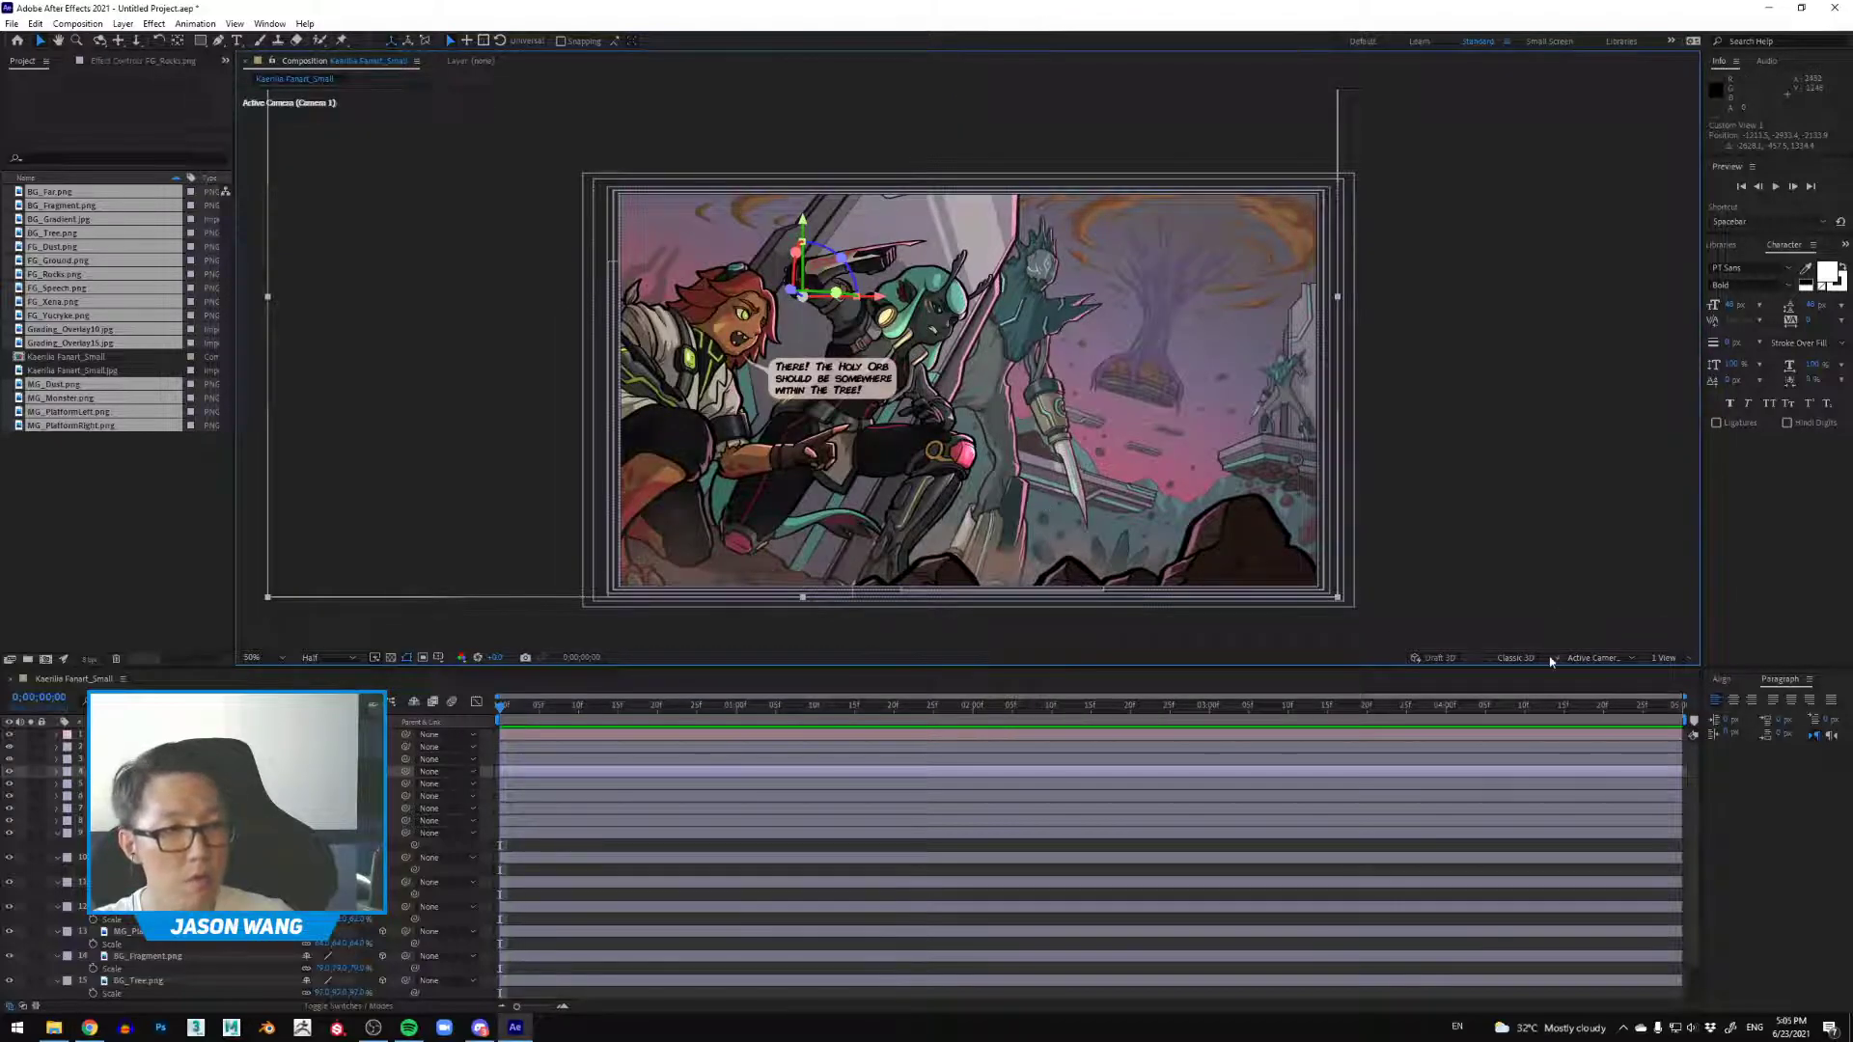
pyautogui.click(1597, 658)
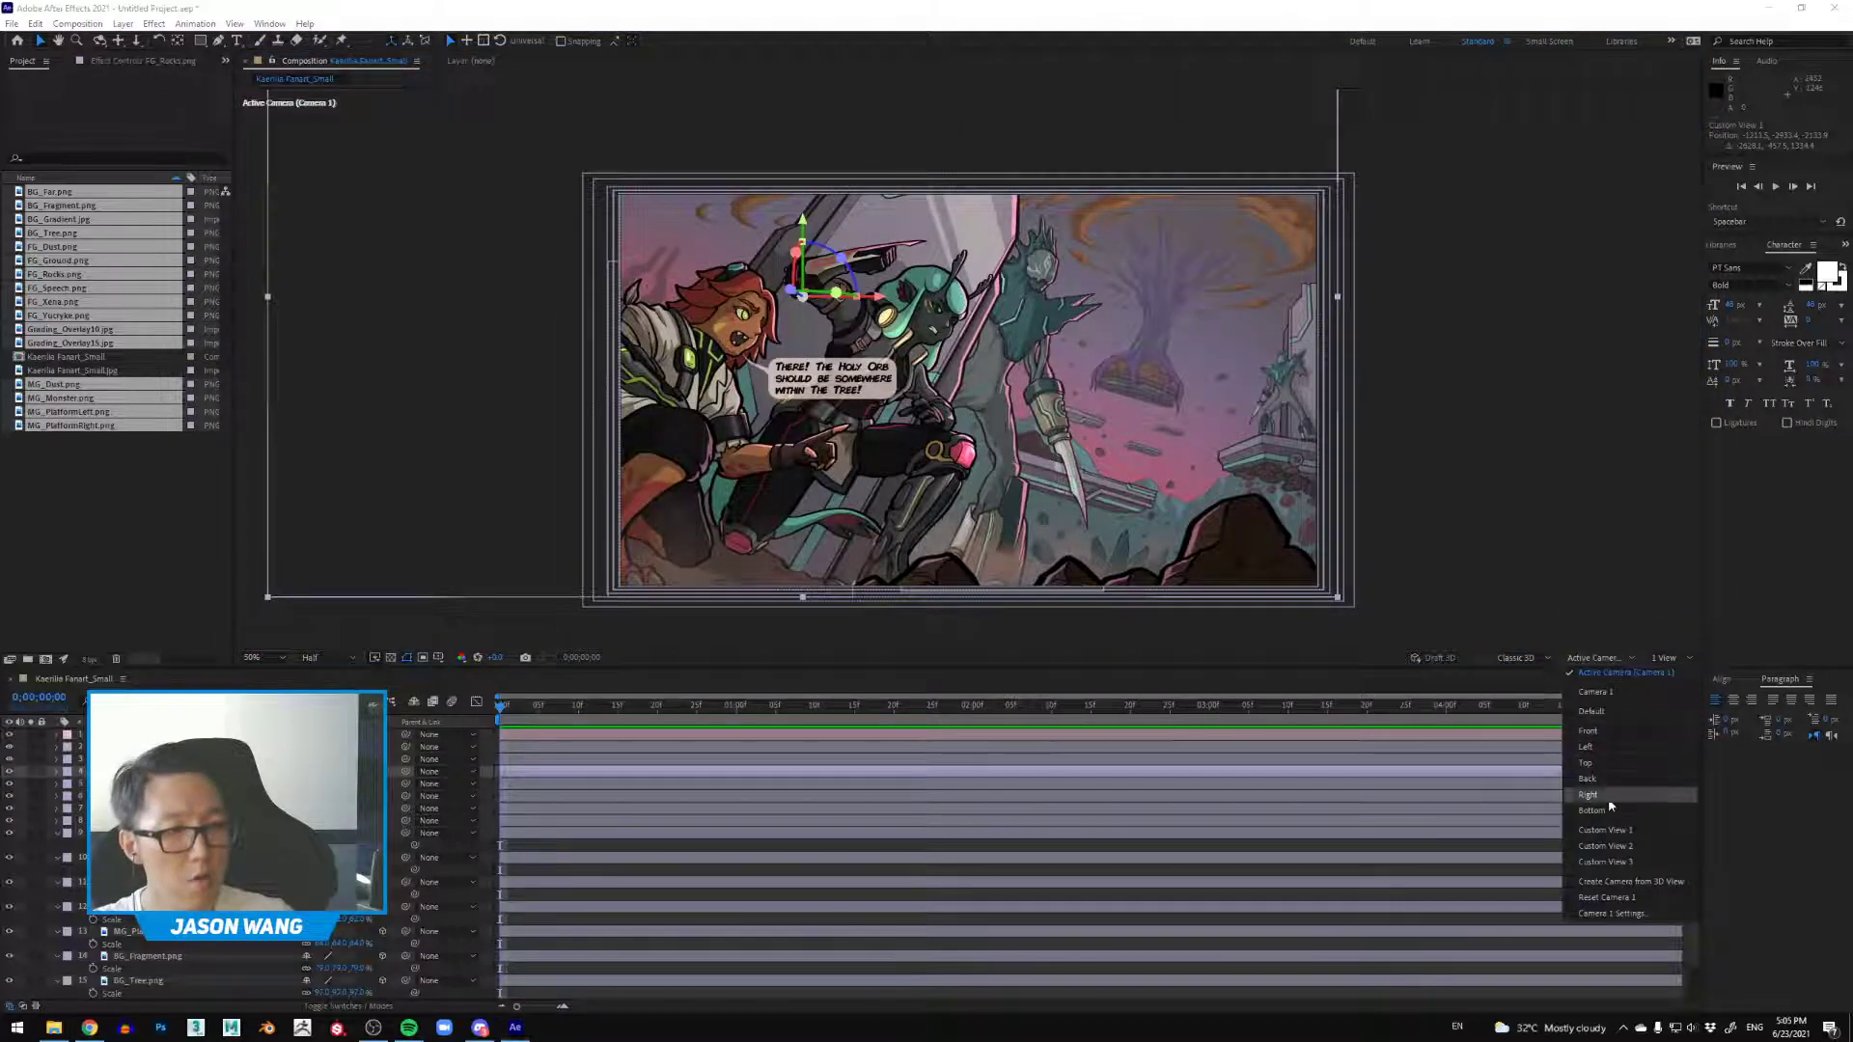
pyautogui.click(1605, 831)
pyautogui.moveTo(1223, 417); pyautogui.dragTo(1276, 422)
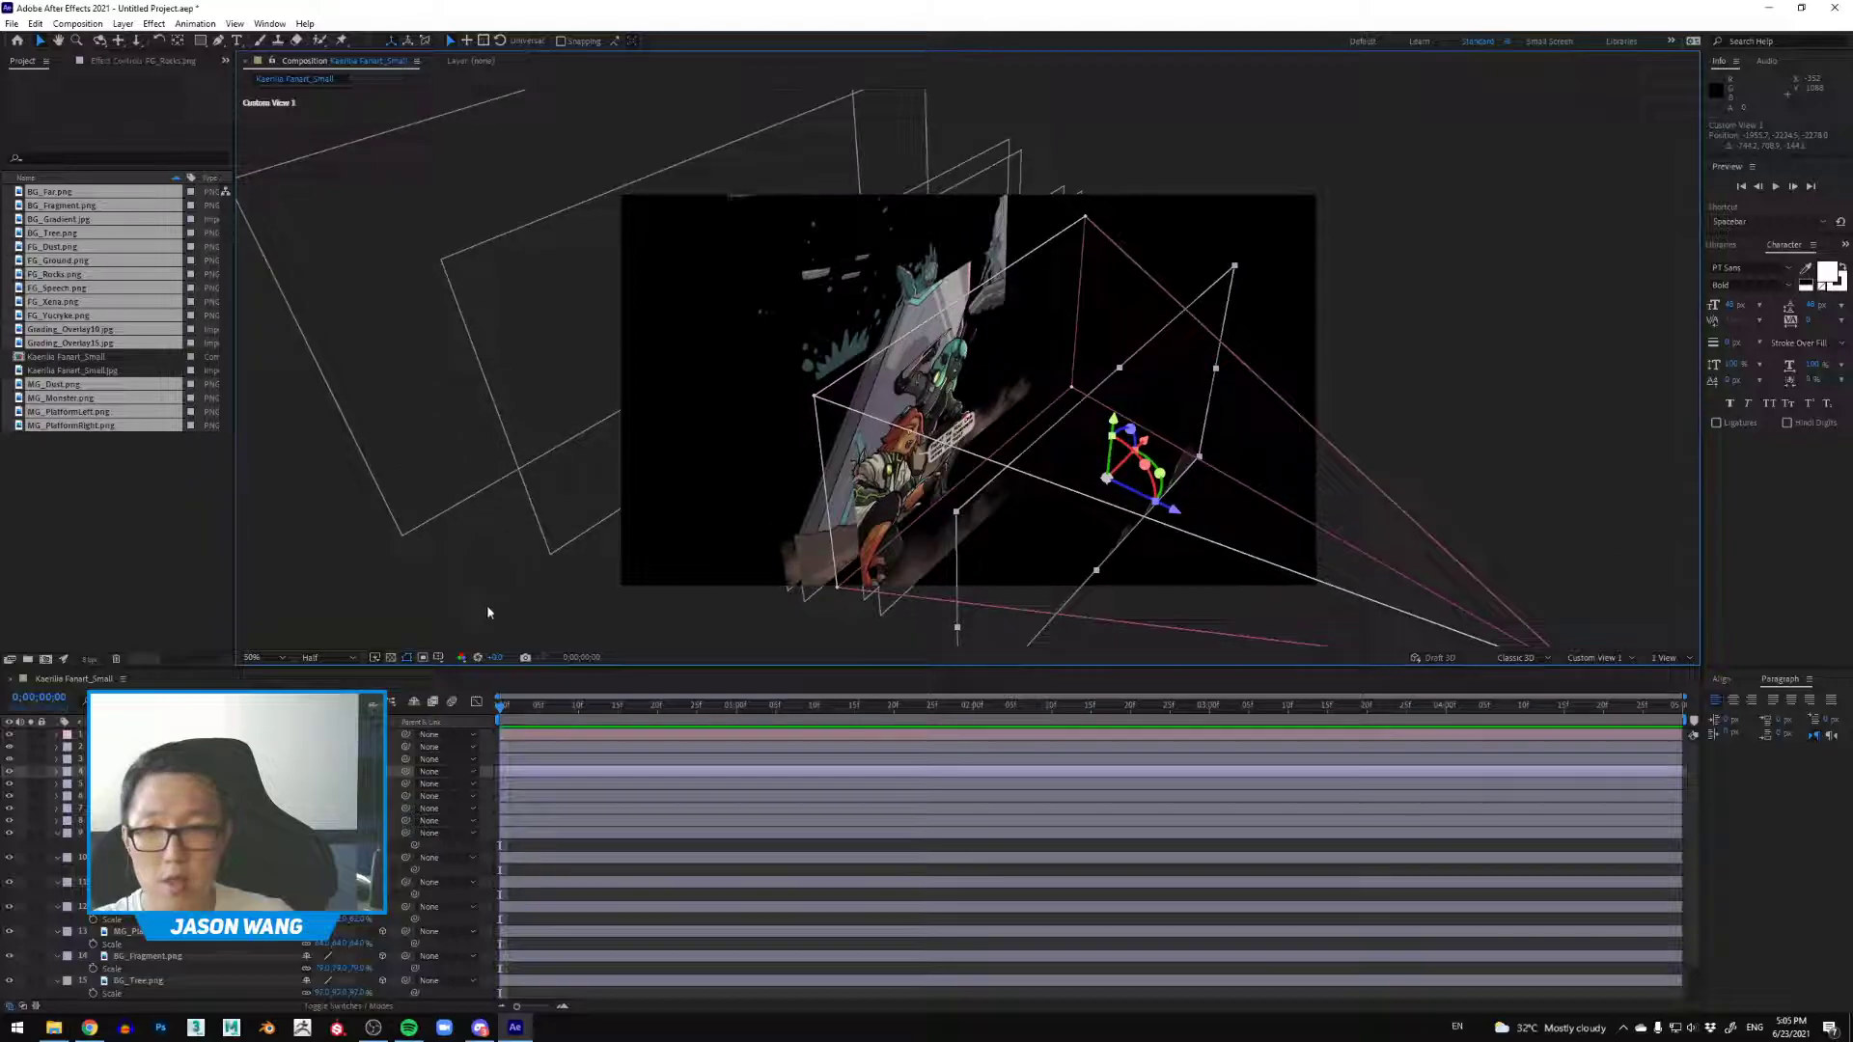
pyautogui.click(392, 657)
pyautogui.moveTo(1259, 349)
pyautogui.mouseDown()
pyautogui.moveTo(1190, 310)
pyautogui.moveTo(1264, 342)
pyautogui.mouseUp()
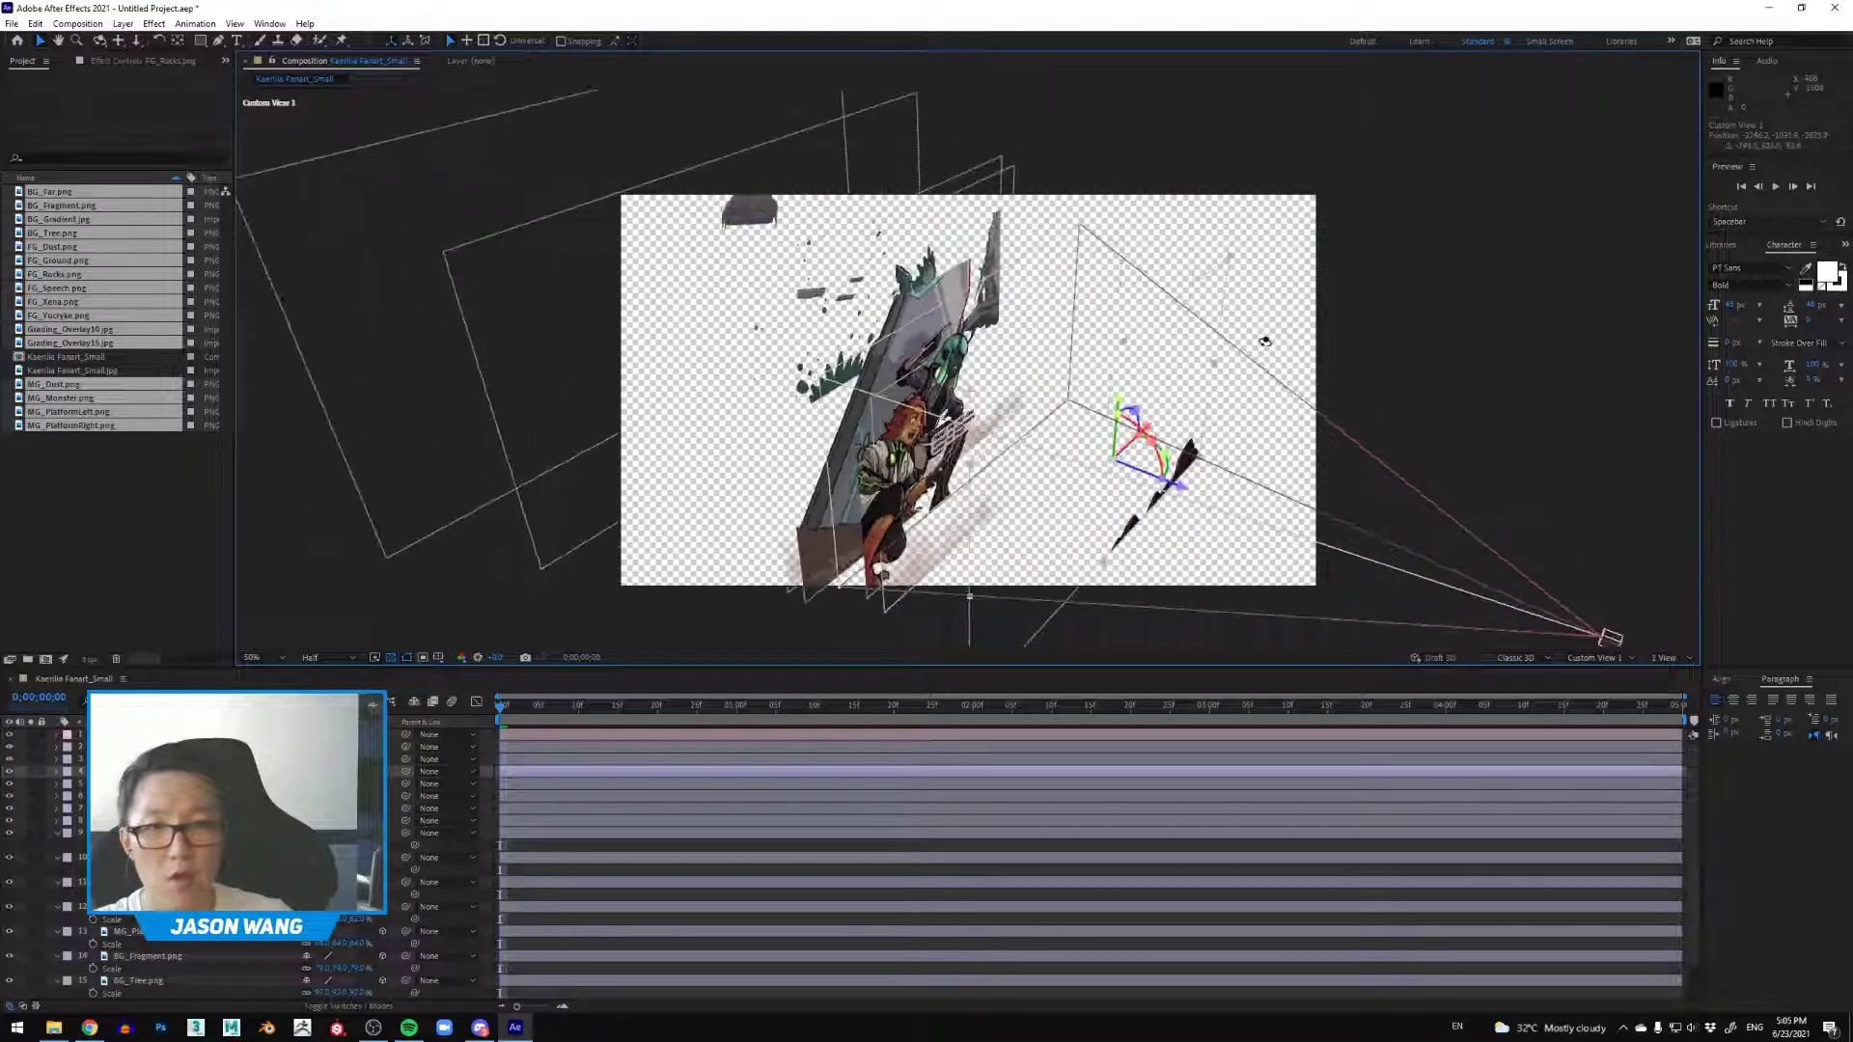
pyautogui.click(391, 657)
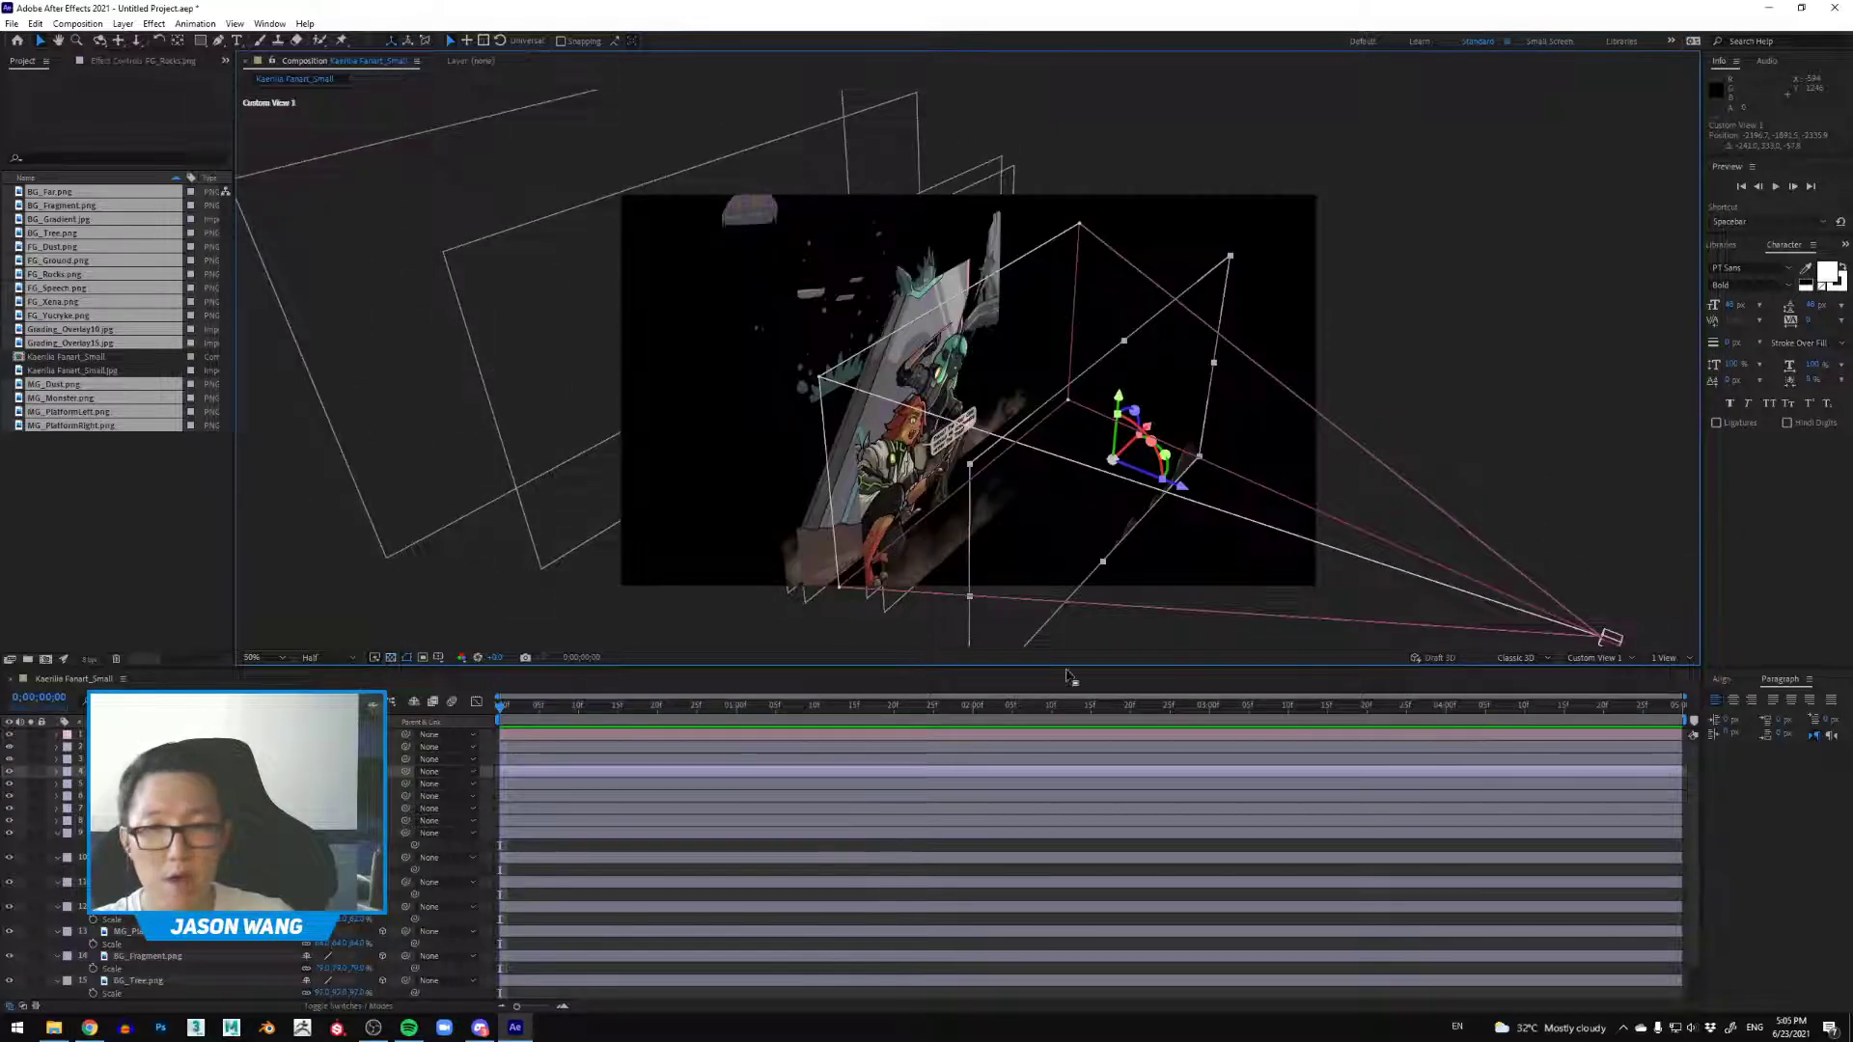
# Step: Restore the two-view layout with Custom View 1 beside the Active Camera view
pyautogui.click(1664, 657)
pyautogui.click(1679, 690)
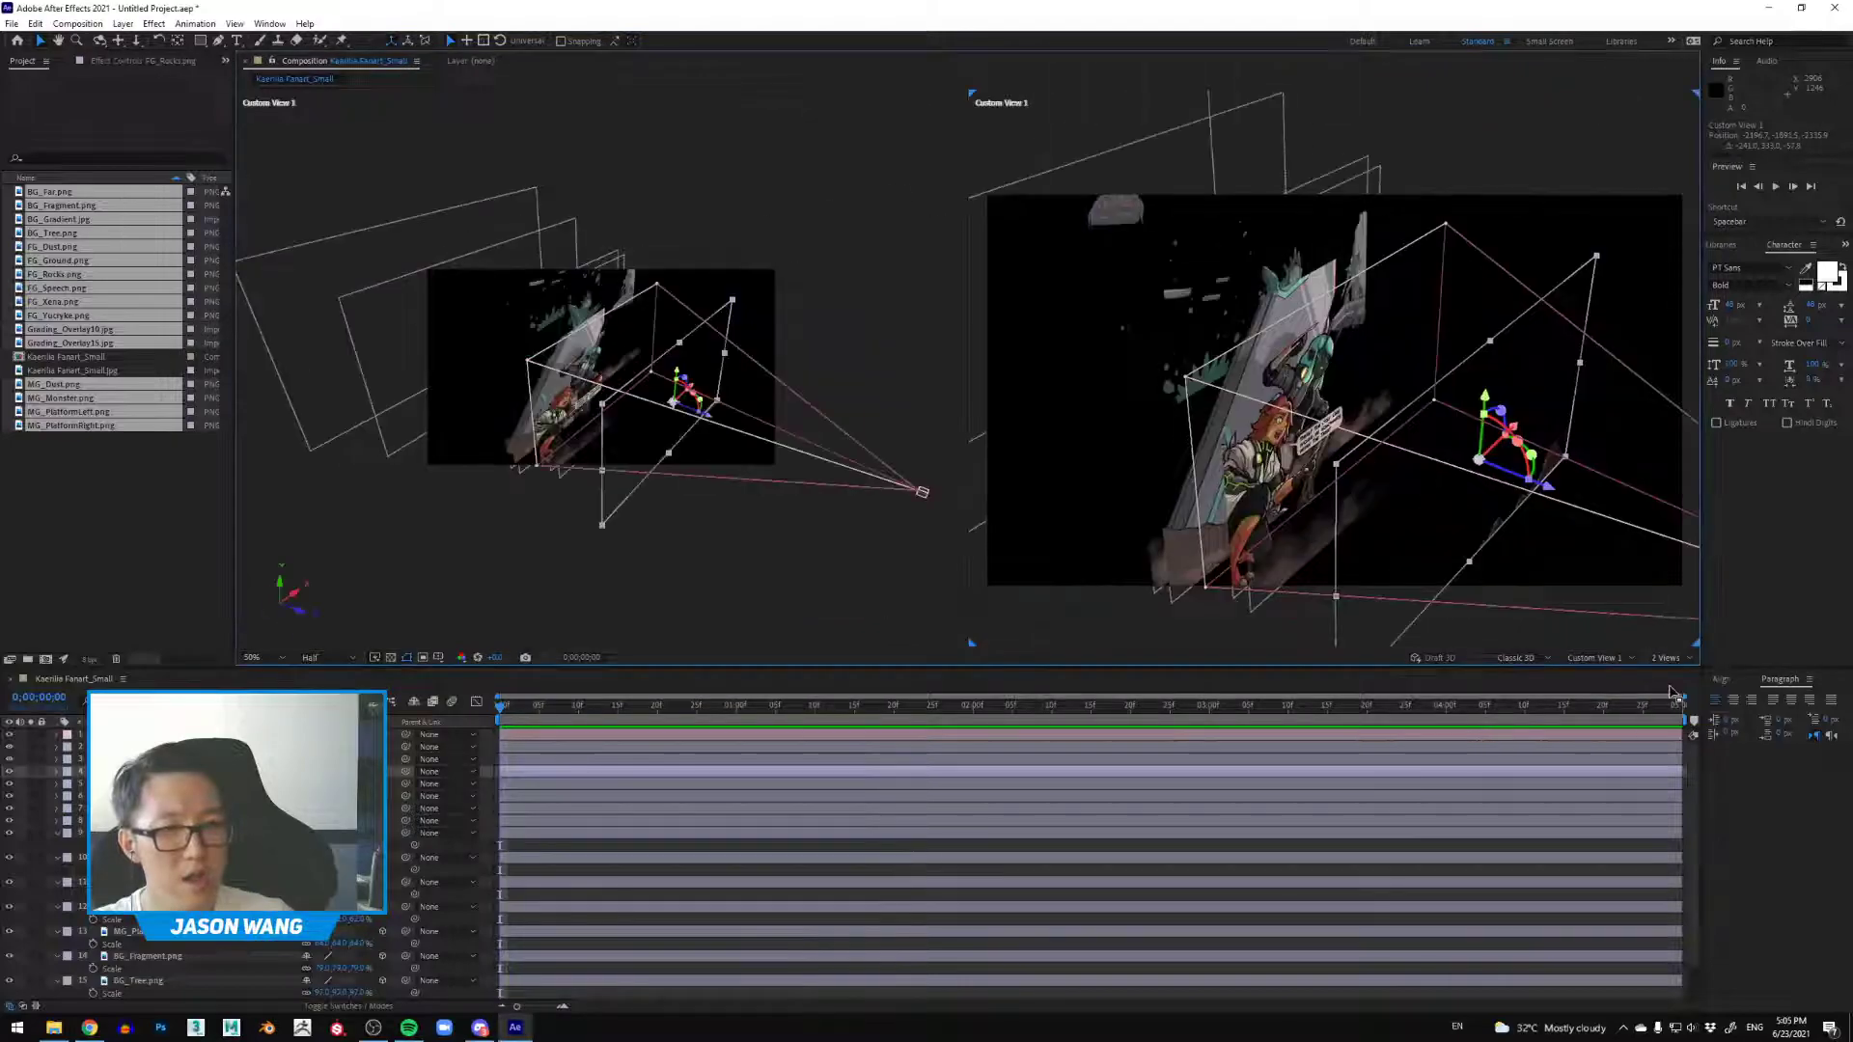
pyautogui.click(1597, 657)
pyautogui.click(1603, 670)
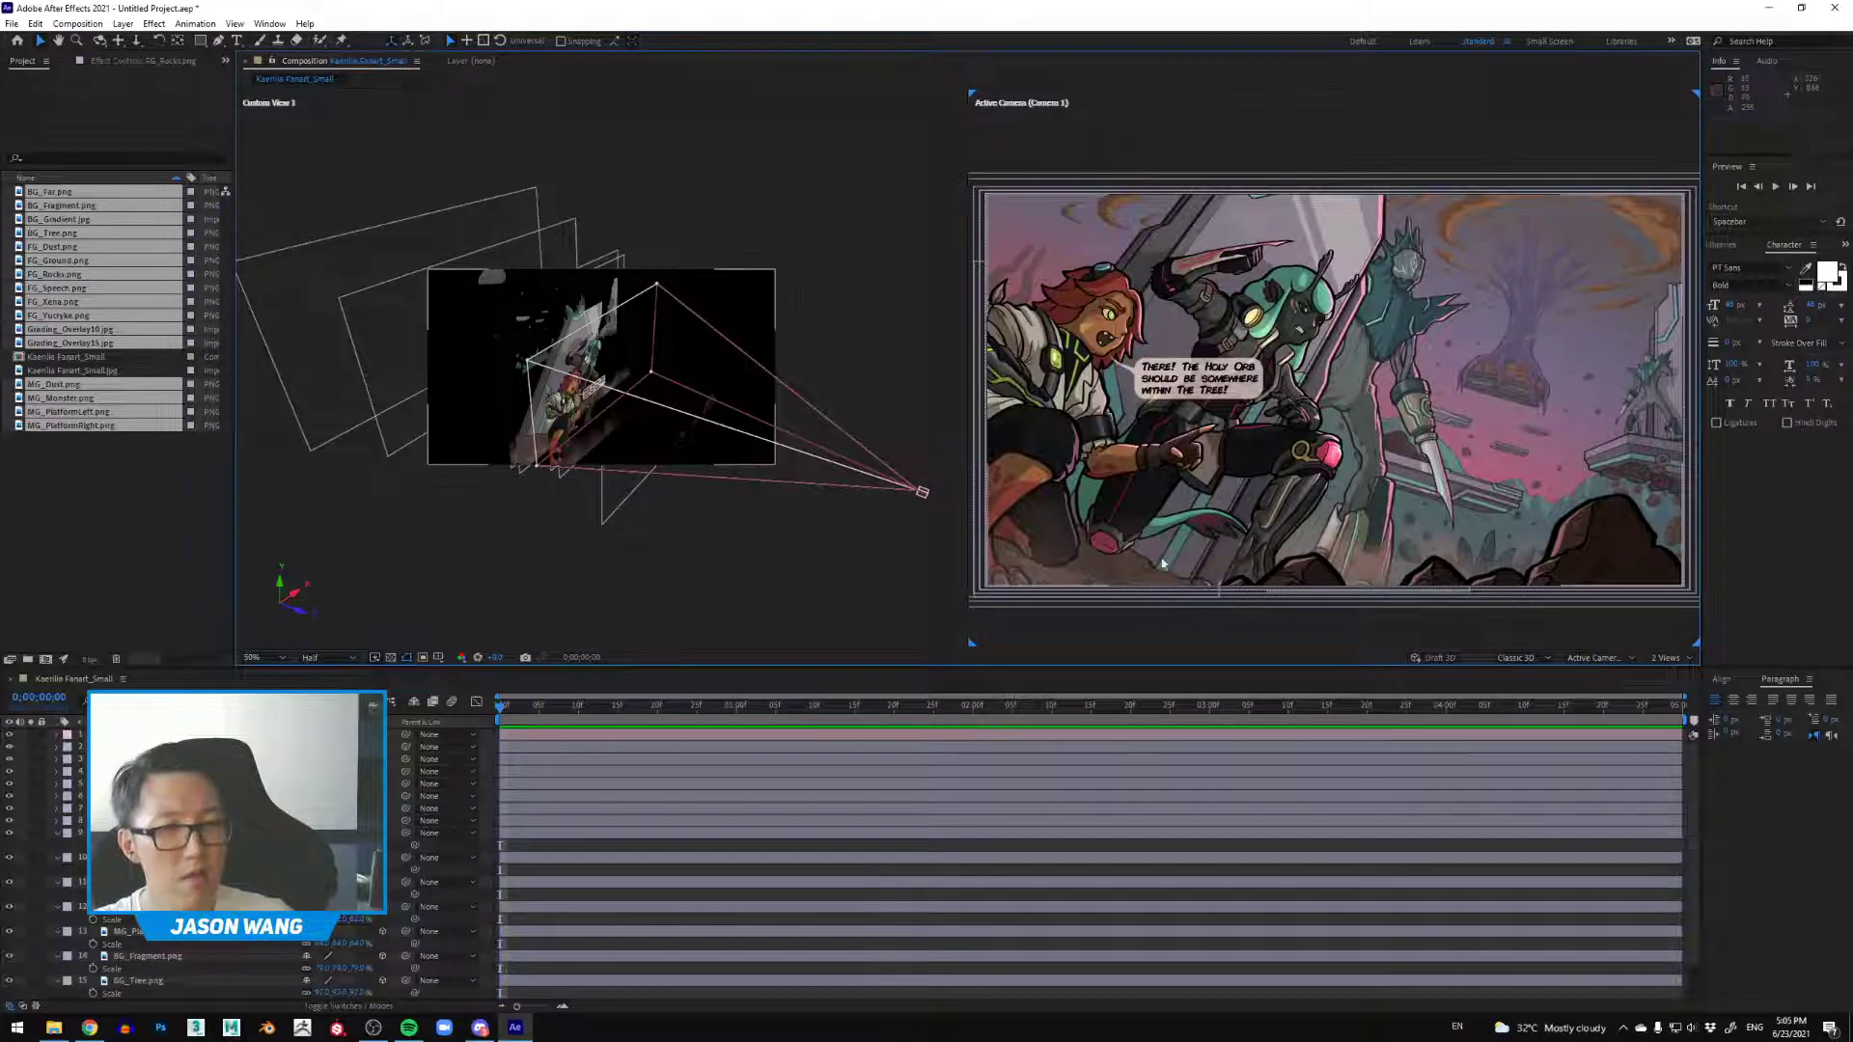
# Step: Move Camera 1 to test the parallax between the layers, and undo the last sideways move
pyautogui.click(923, 493)
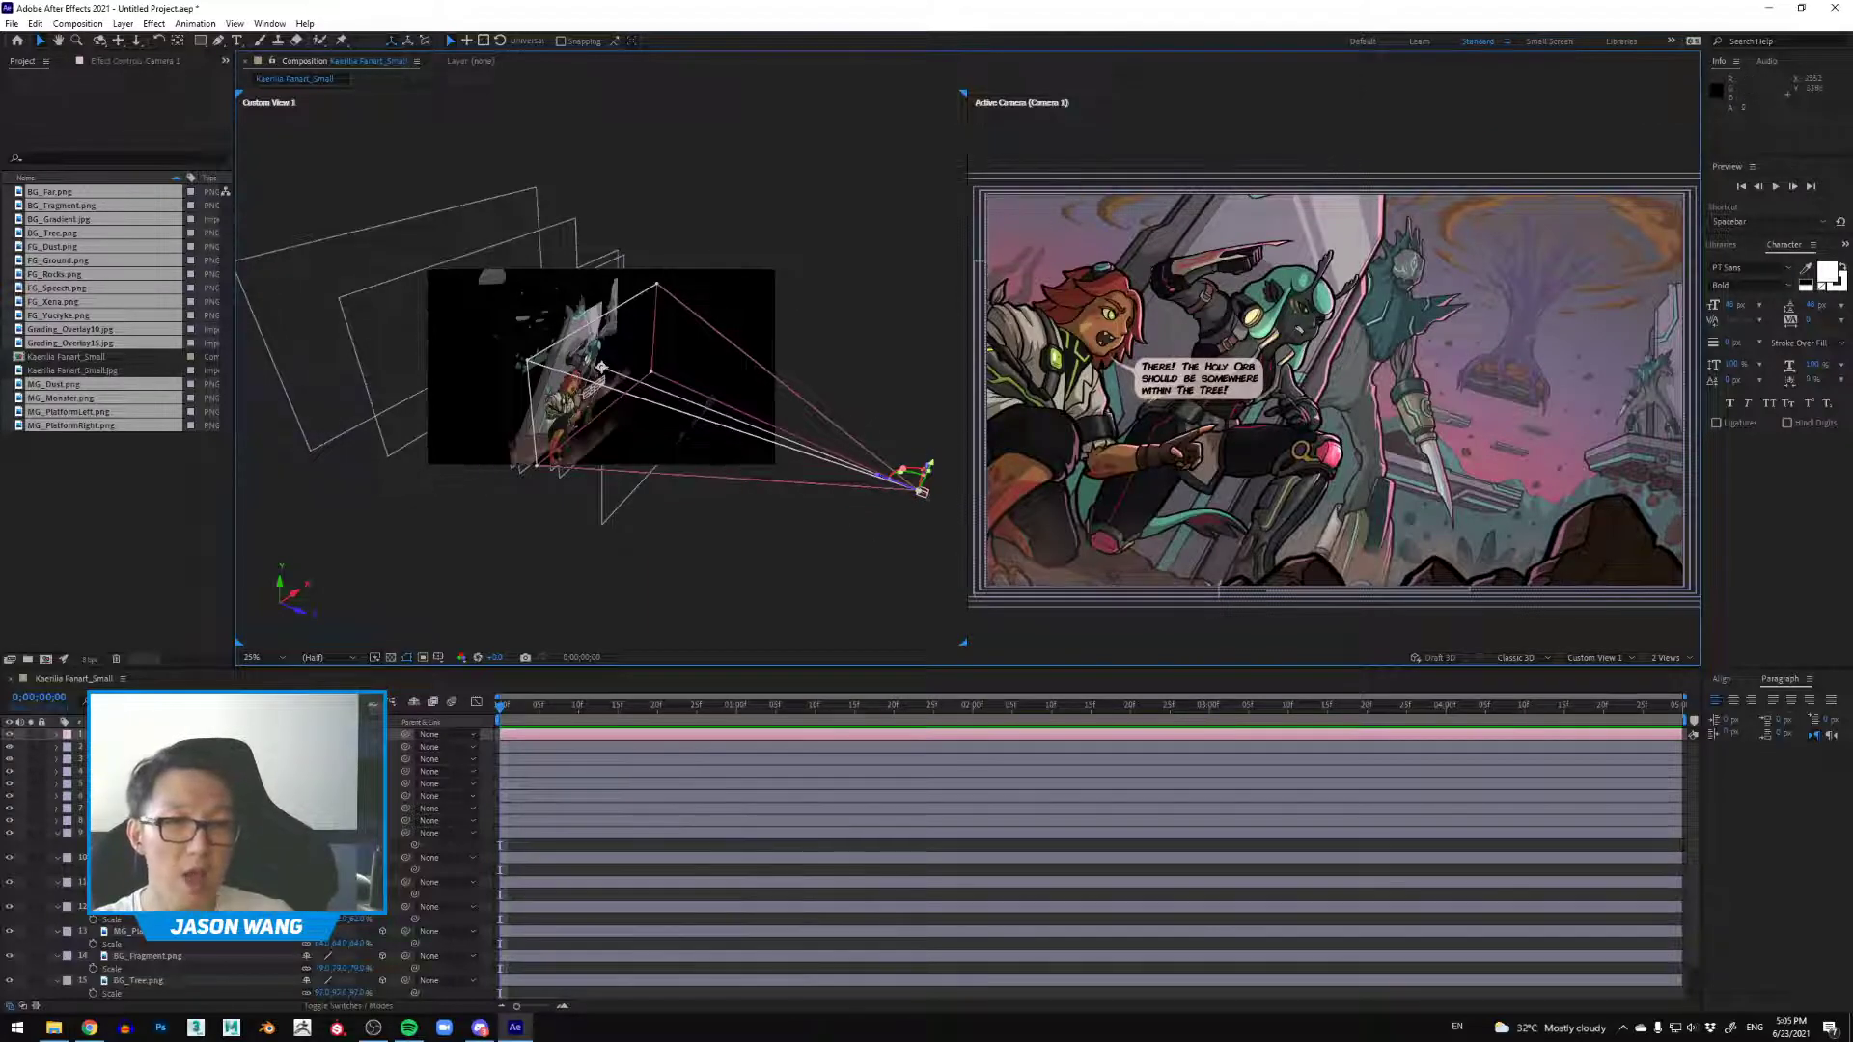
pyautogui.moveTo(885, 482); pyautogui.dragTo(932, 492)
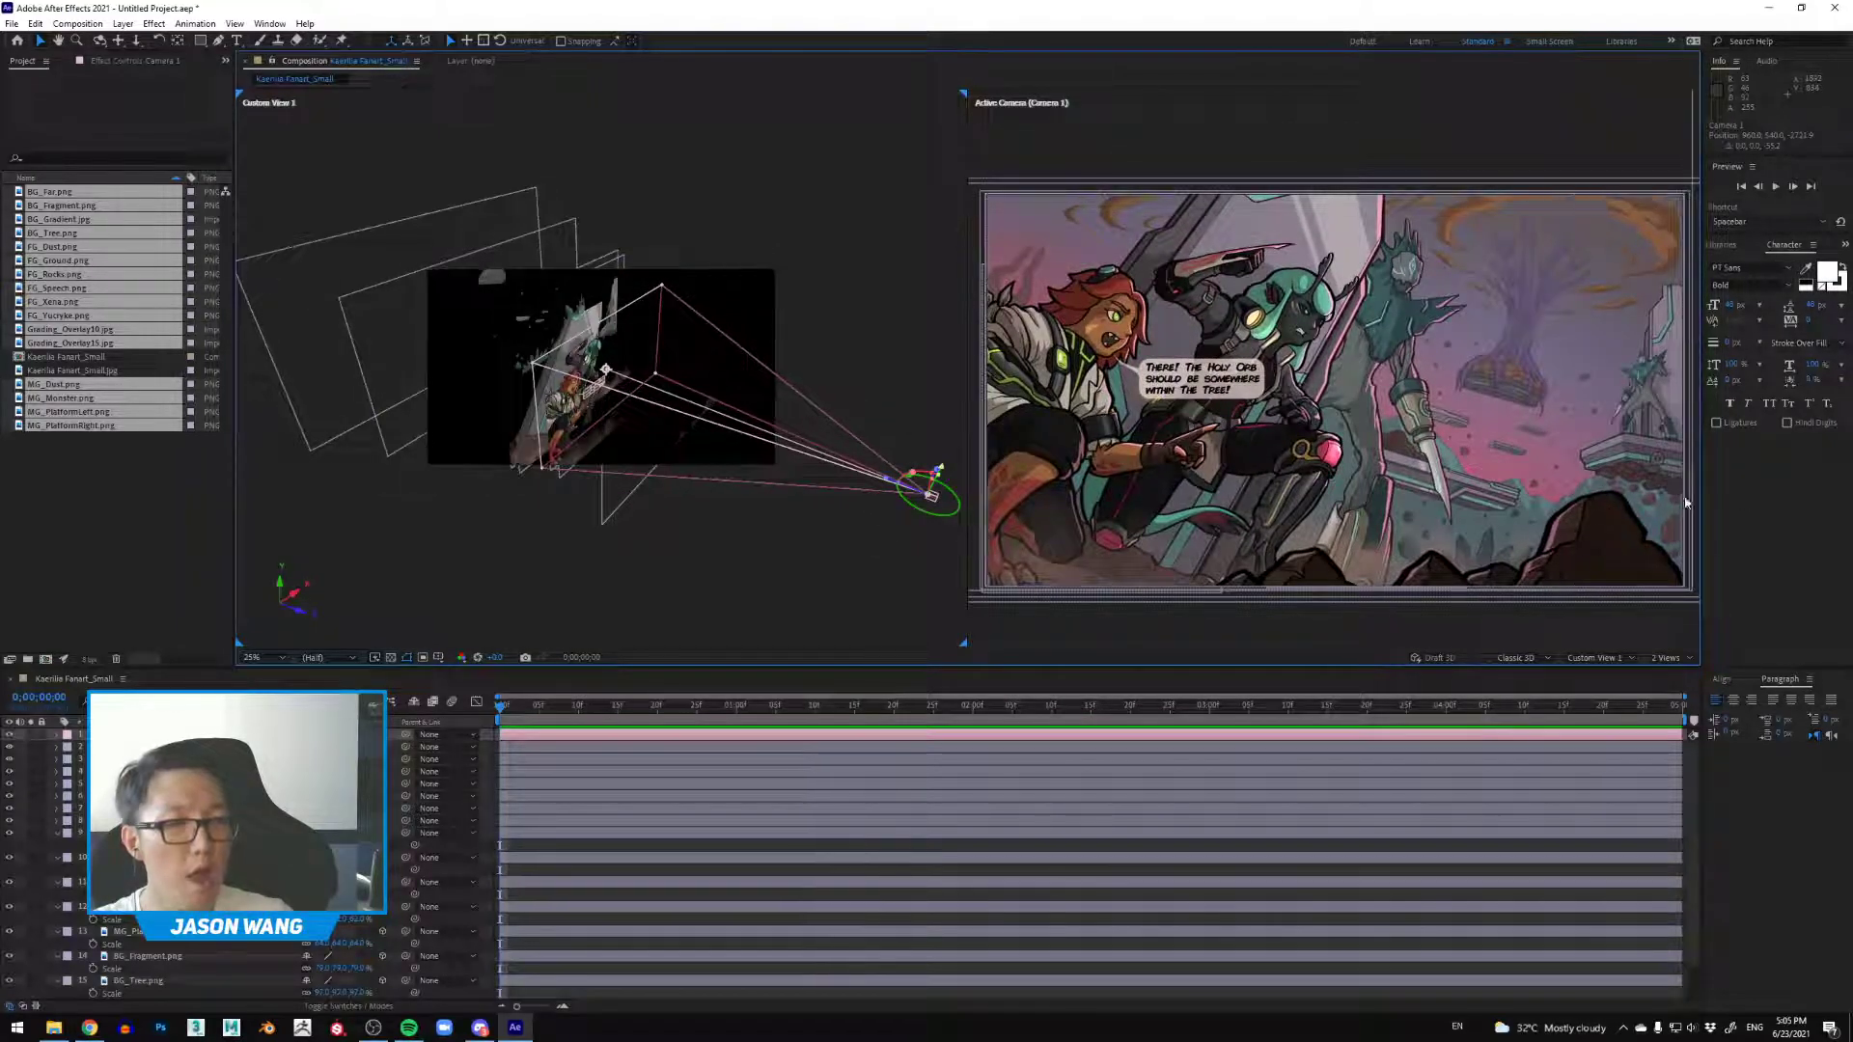
pyautogui.moveTo(885, 483); pyautogui.dragTo(890, 530)
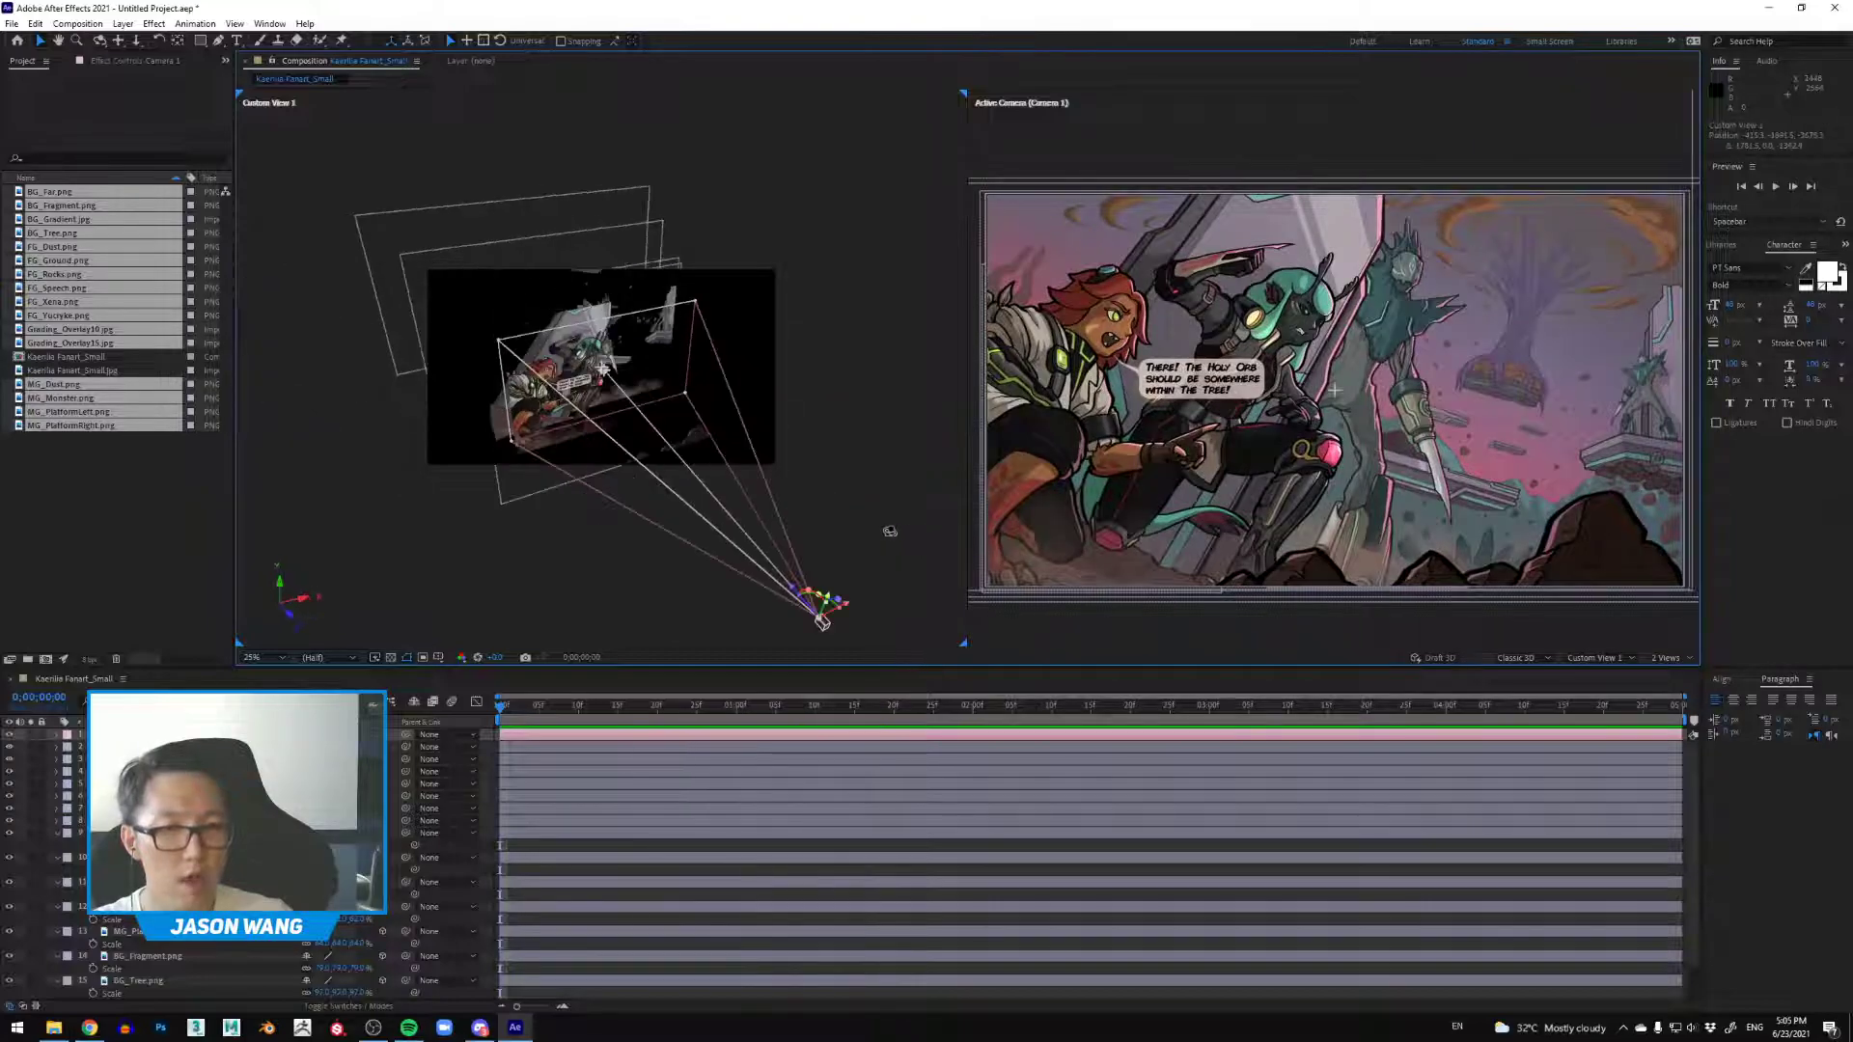
pyautogui.moveTo(832, 604); pyautogui.dragTo(764, 629)
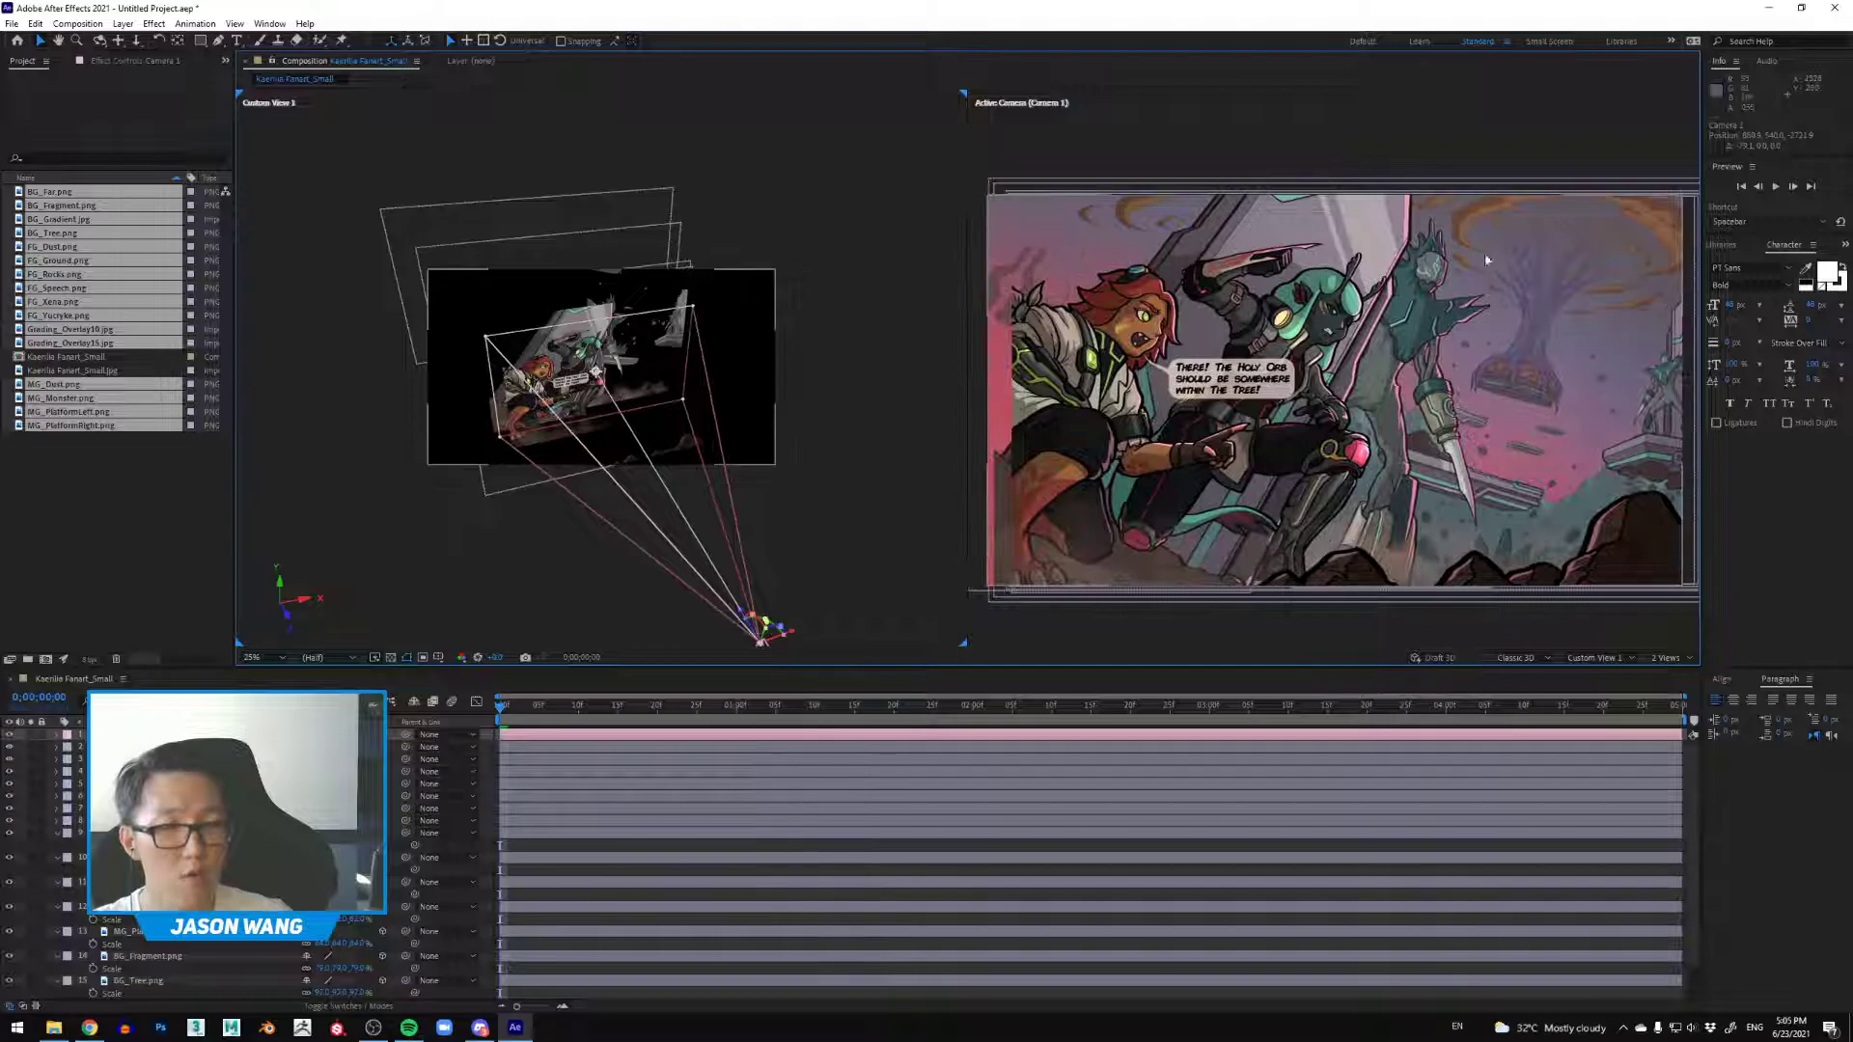
pyautogui.hotkey('ctrl', 'z')
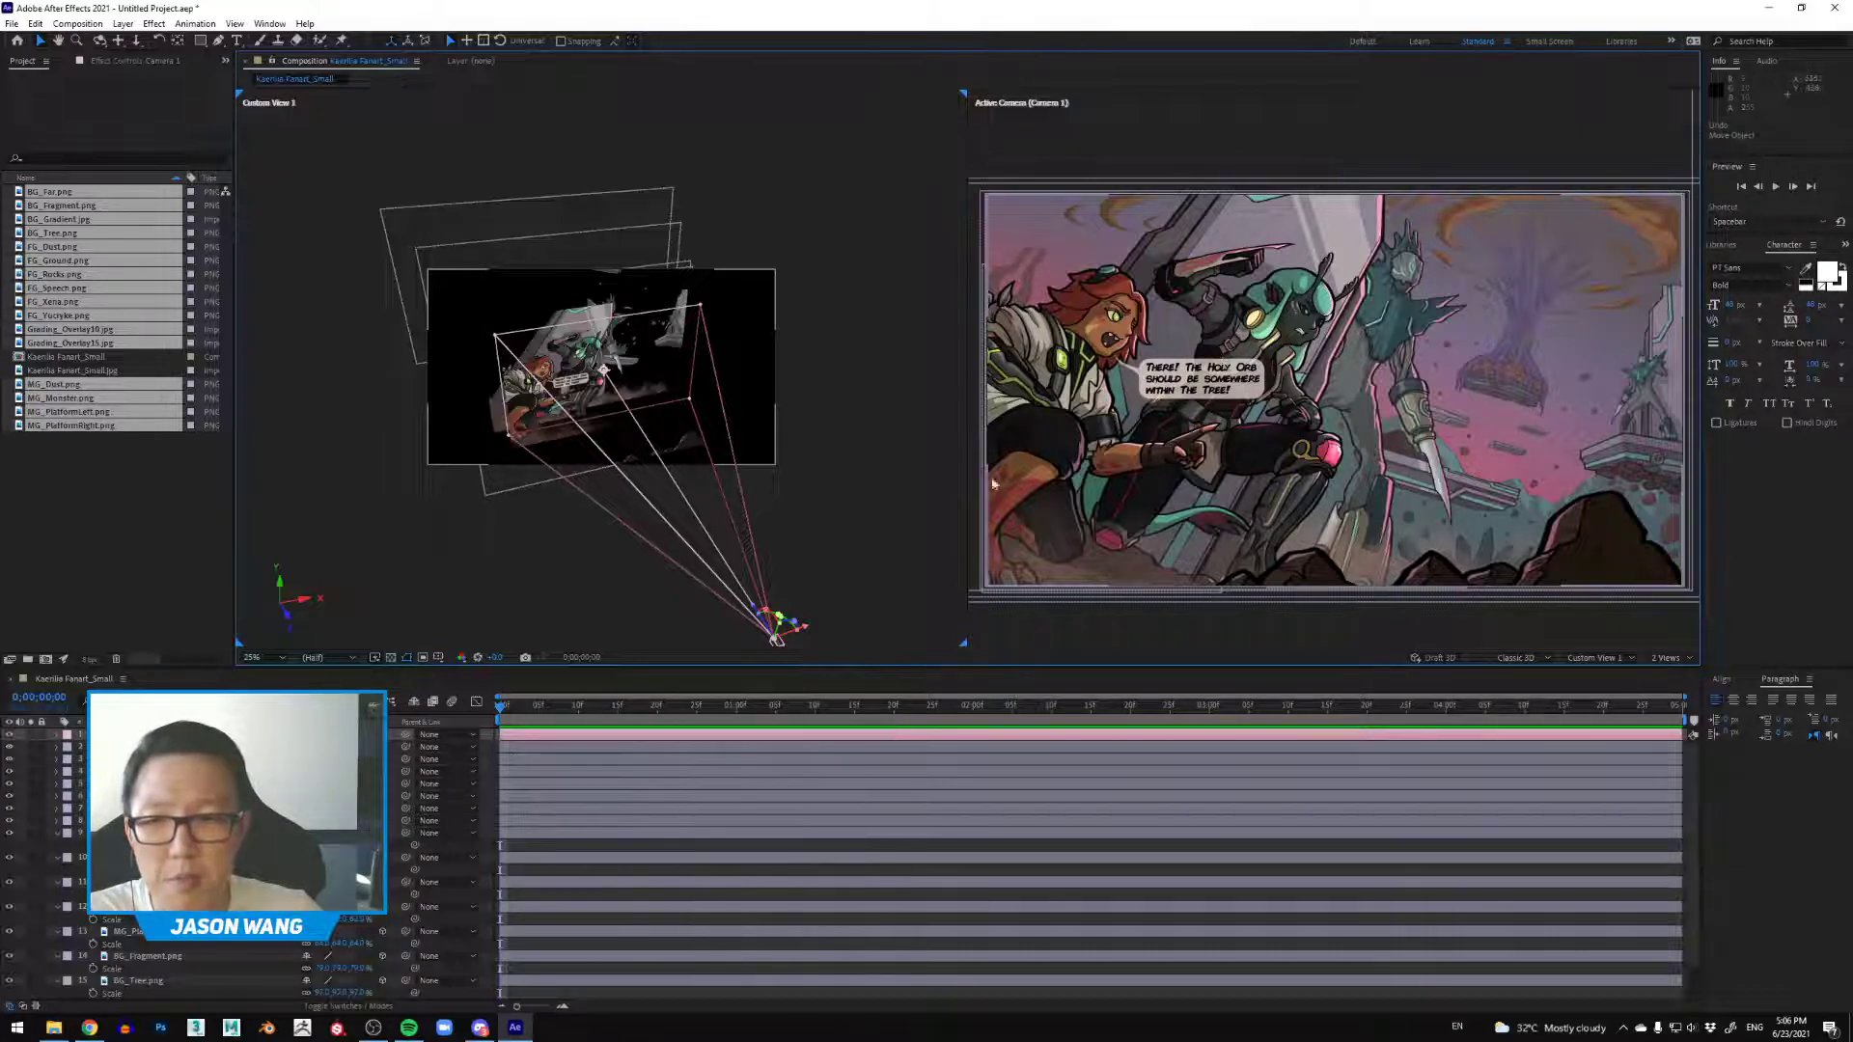
# Step: Collapse the expanded Scale properties of the layers in the timeline
pyautogui.click(48, 835)
pyautogui.click(57, 833)
pyautogui.click(57, 845)
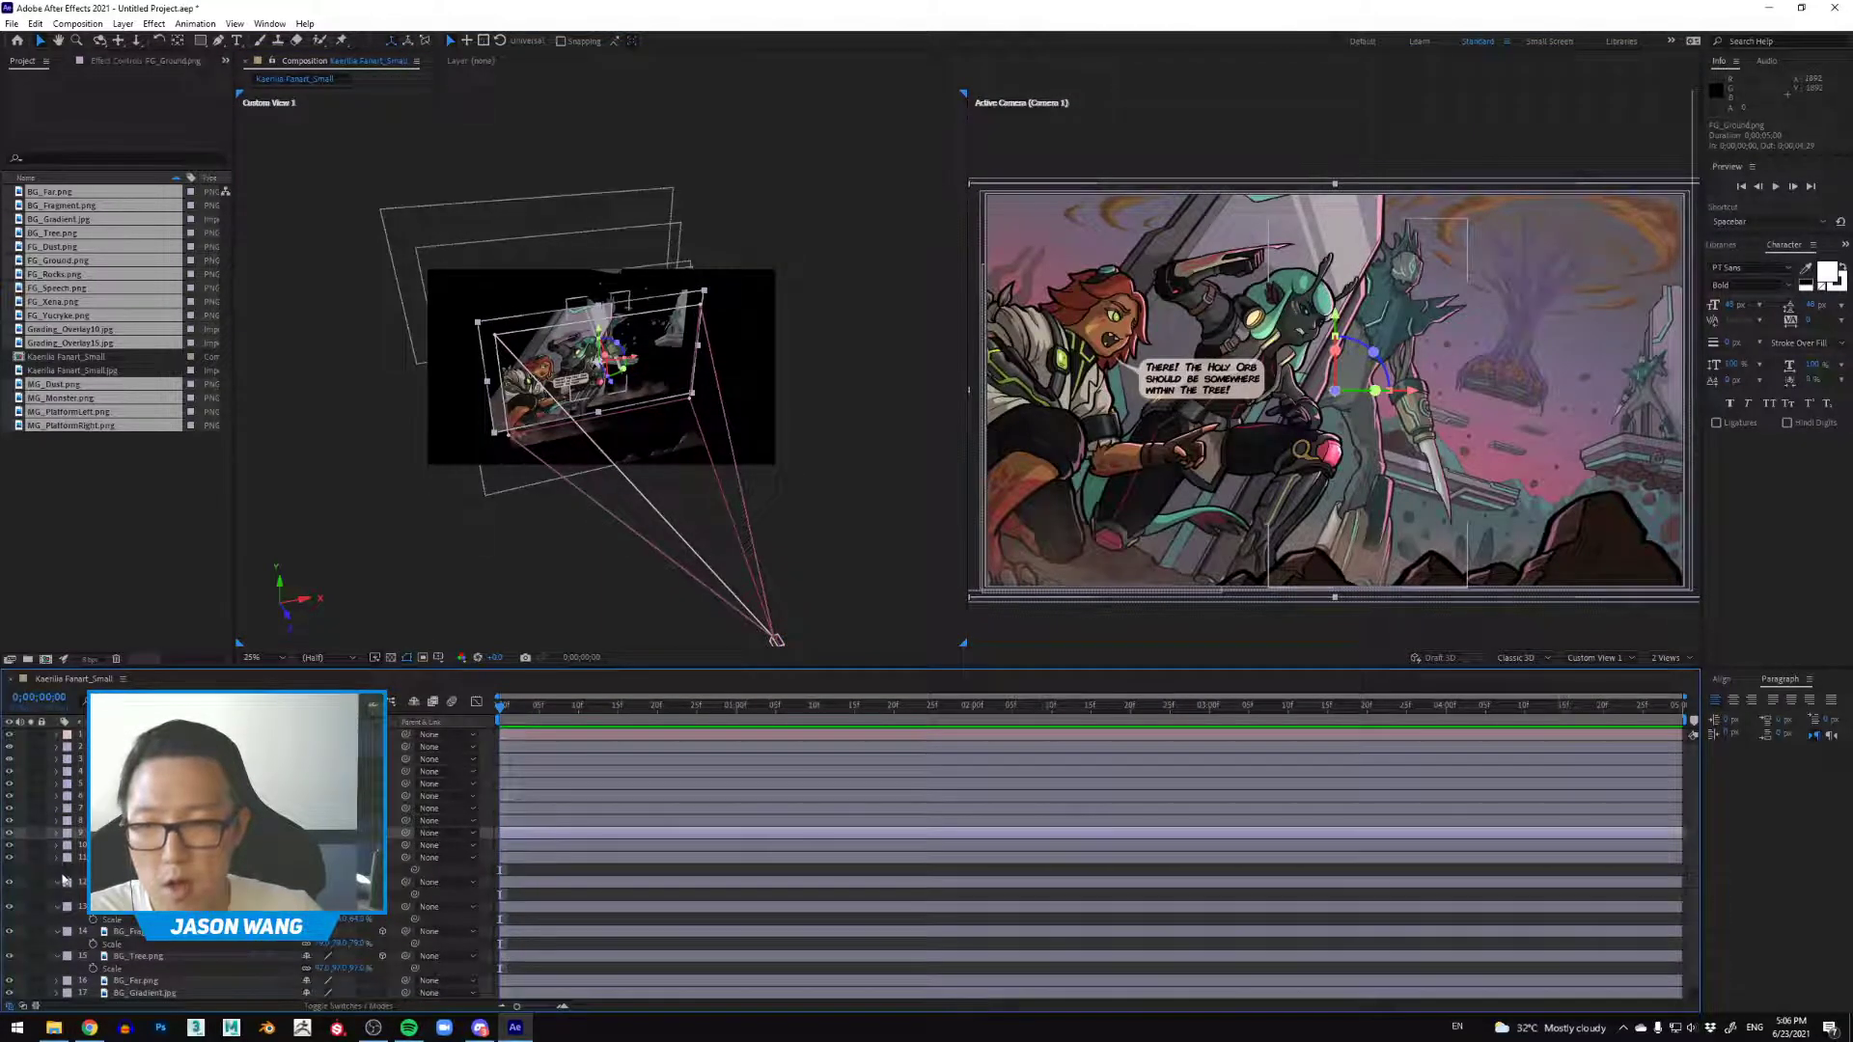
pyautogui.click(57, 858)
pyautogui.click(57, 869)
pyautogui.click(57, 882)
pyautogui.click(57, 894)
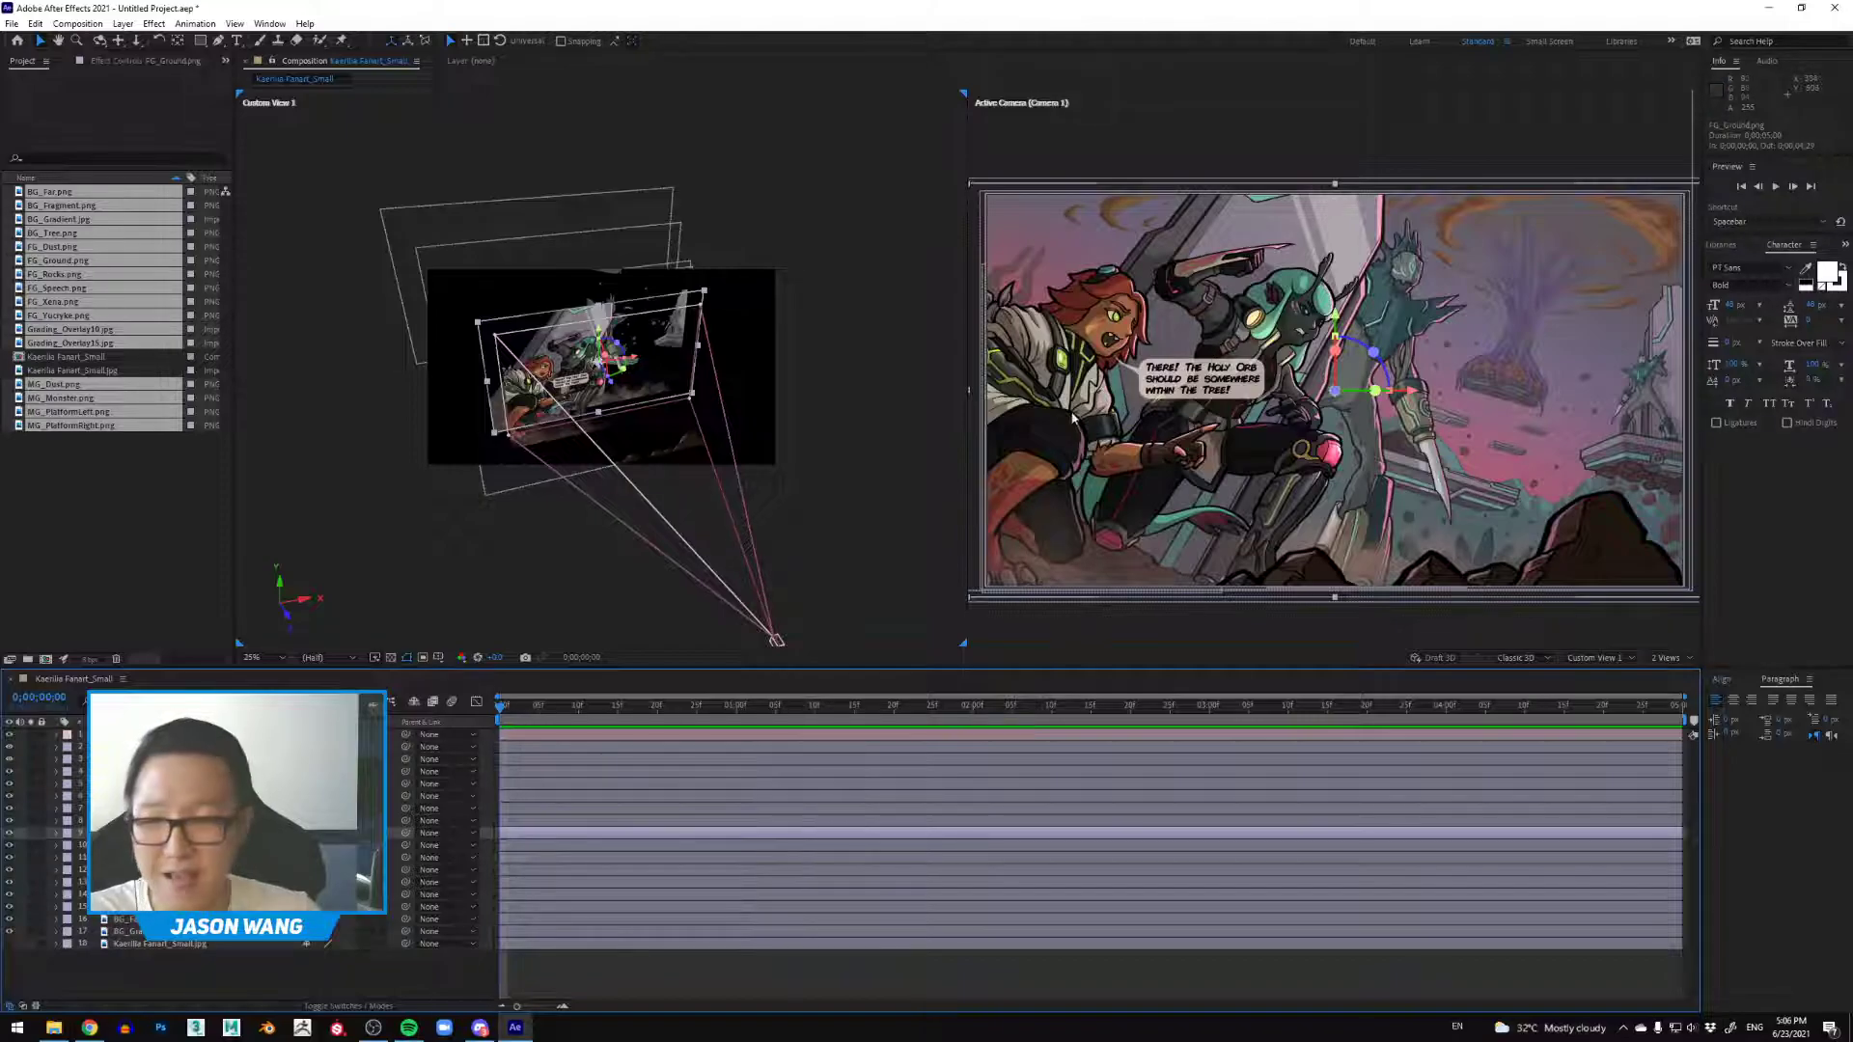
# Step: Select the red-haired character layer, show only the Active Camera view, and enlarge the composition viewer
pyautogui.click(1094, 439)
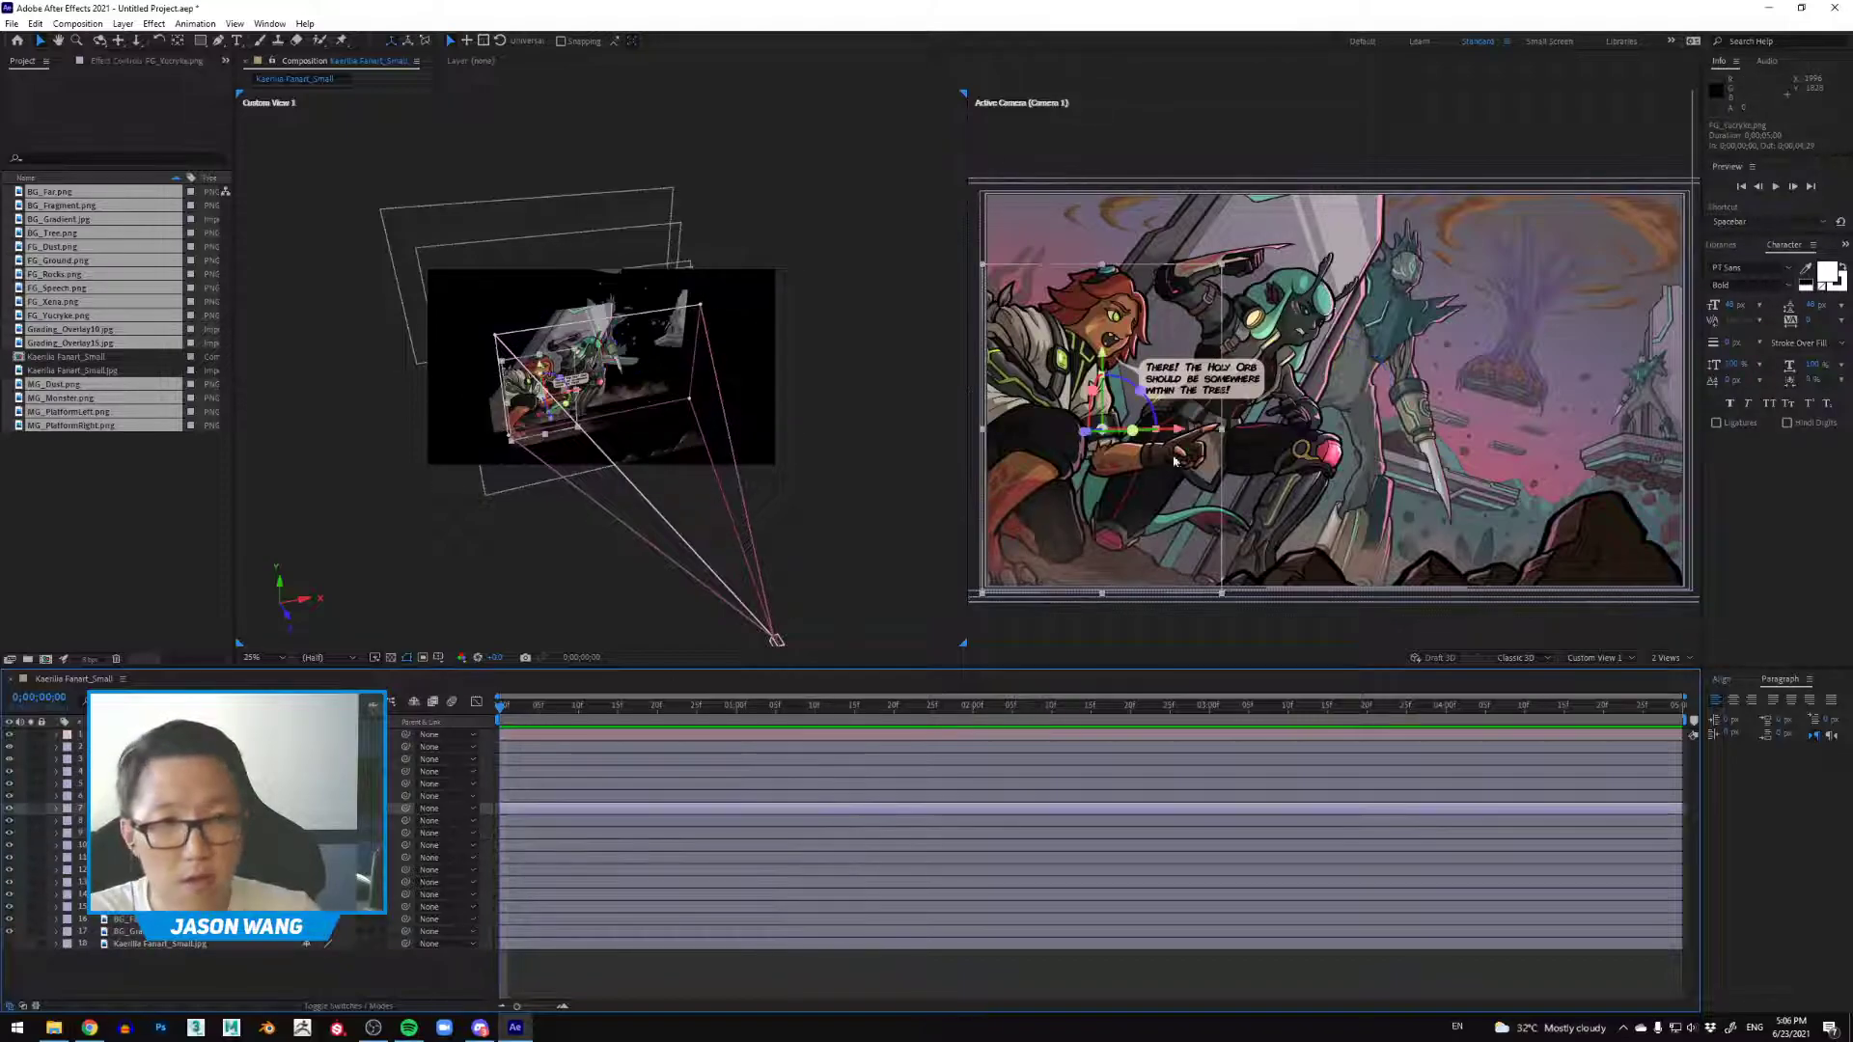
pyautogui.scroll(2, 1069, 396)
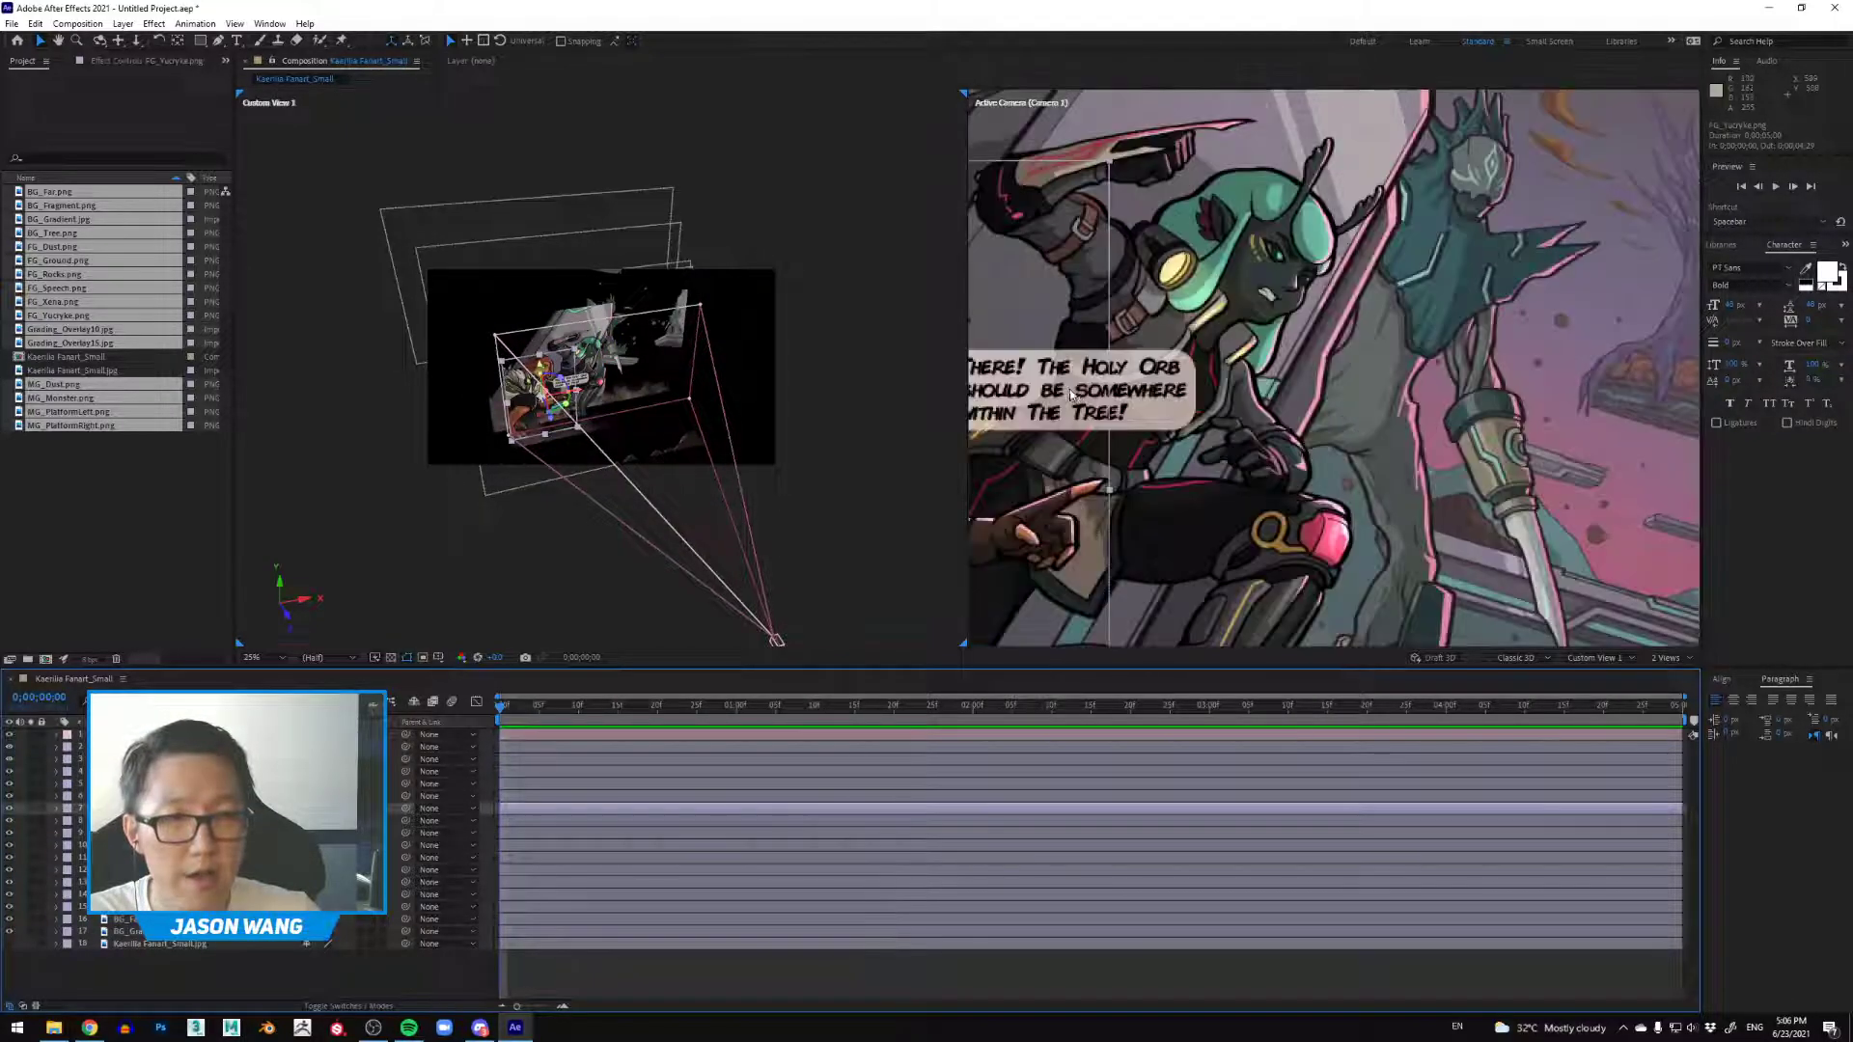
pyautogui.scroll(-2, 1069, 396)
pyautogui.moveTo(1294, 616); pyautogui.dragTo(1399, 512)
pyautogui.scroll(1, 1235, 608)
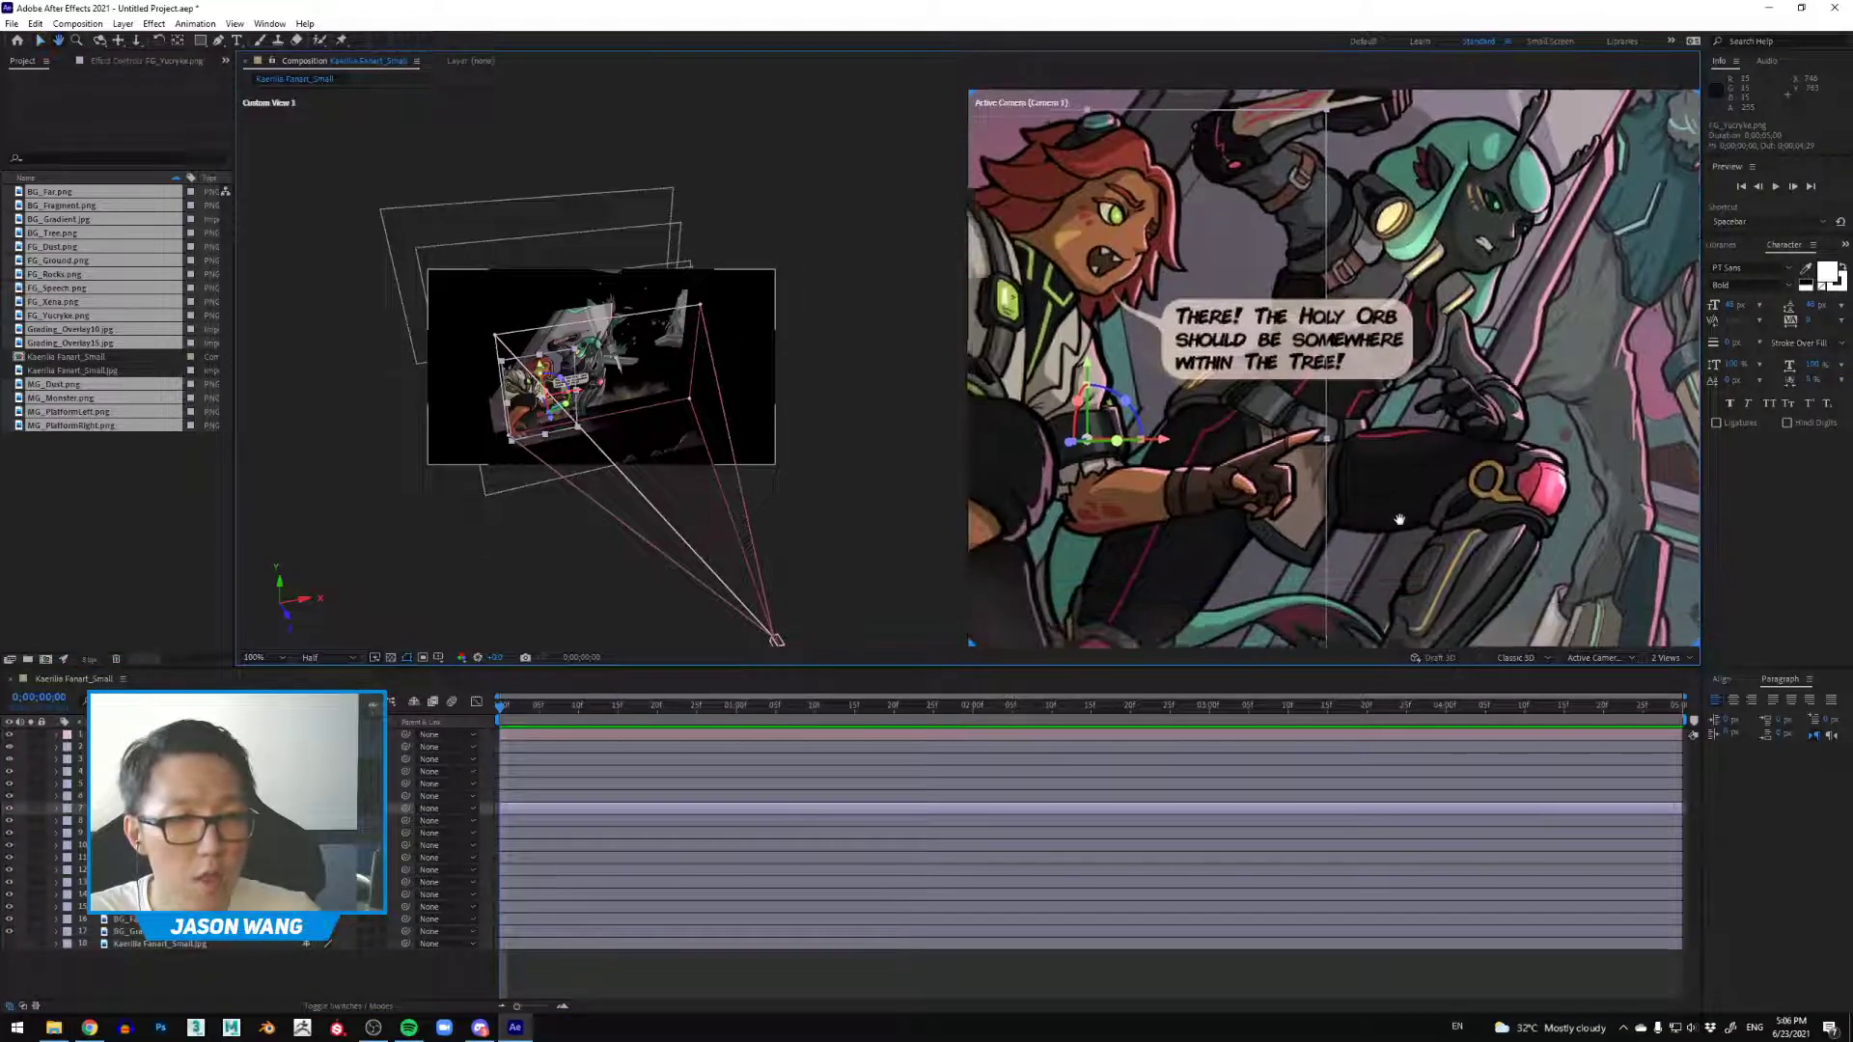
pyautogui.click(1681, 659)
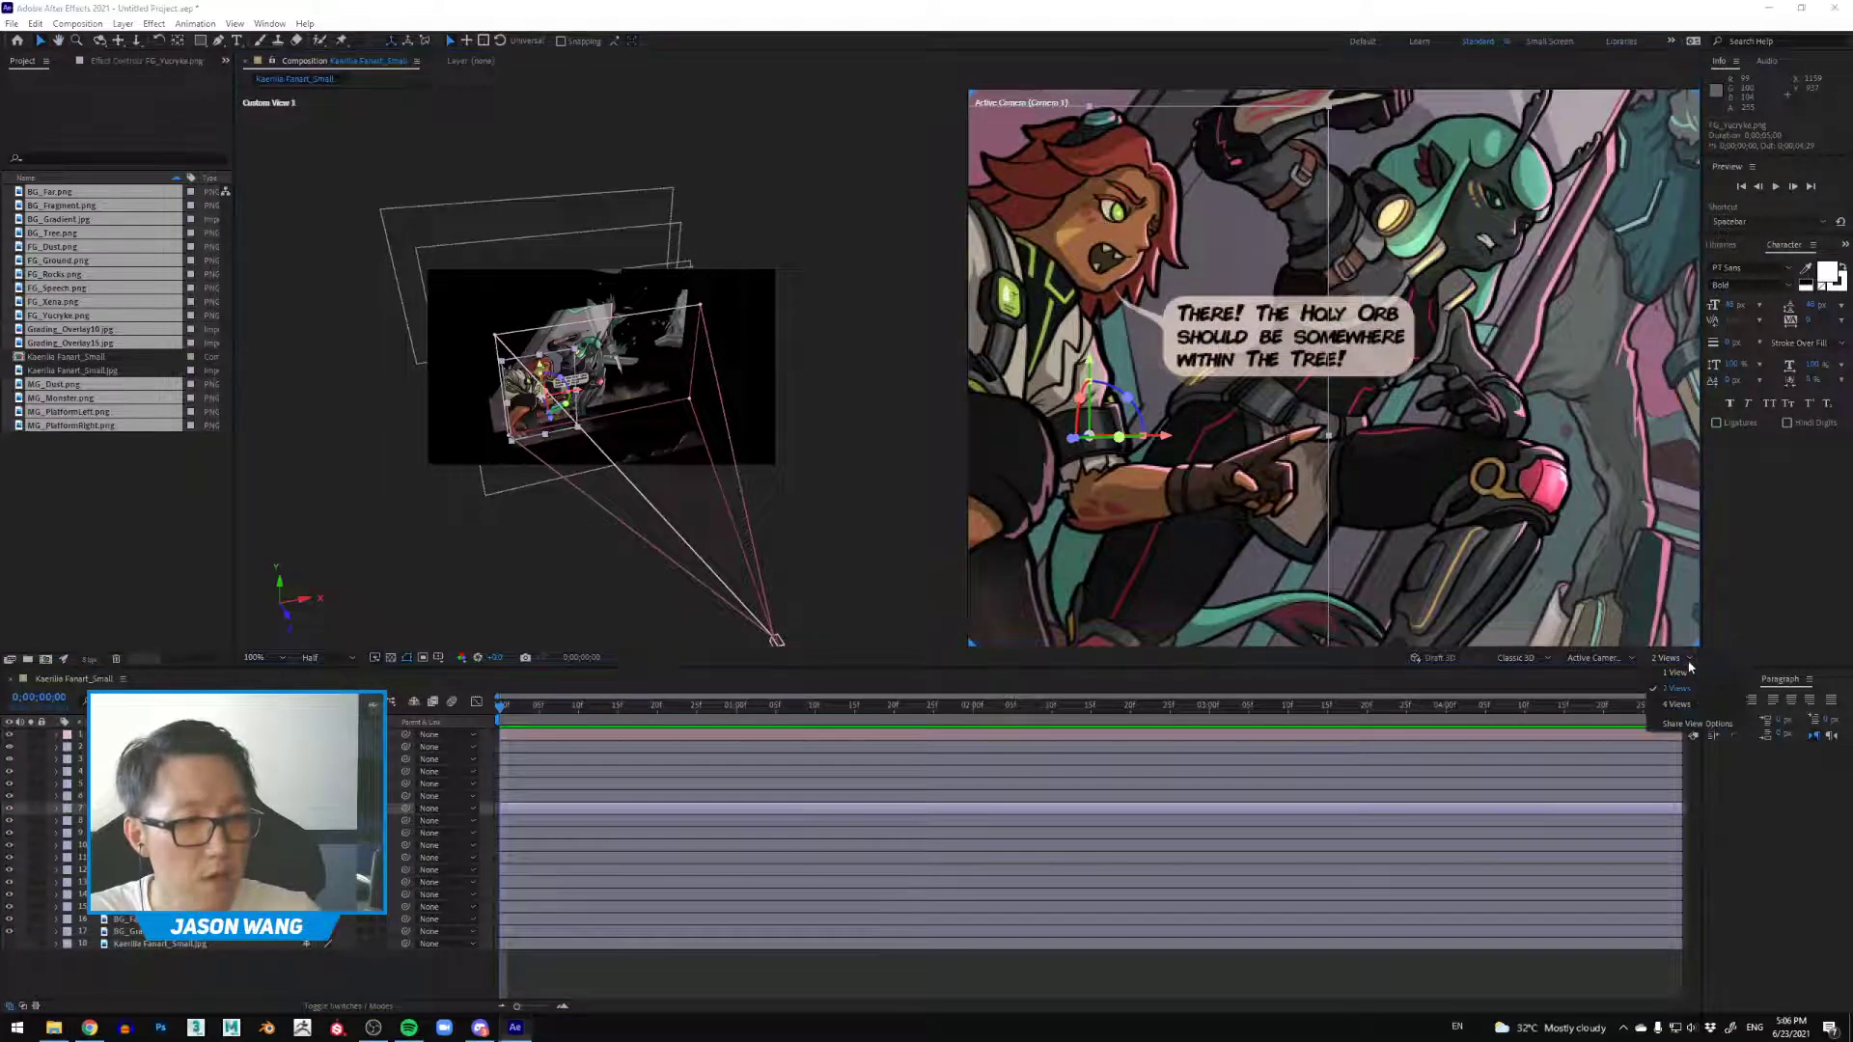
pyautogui.click(1679, 673)
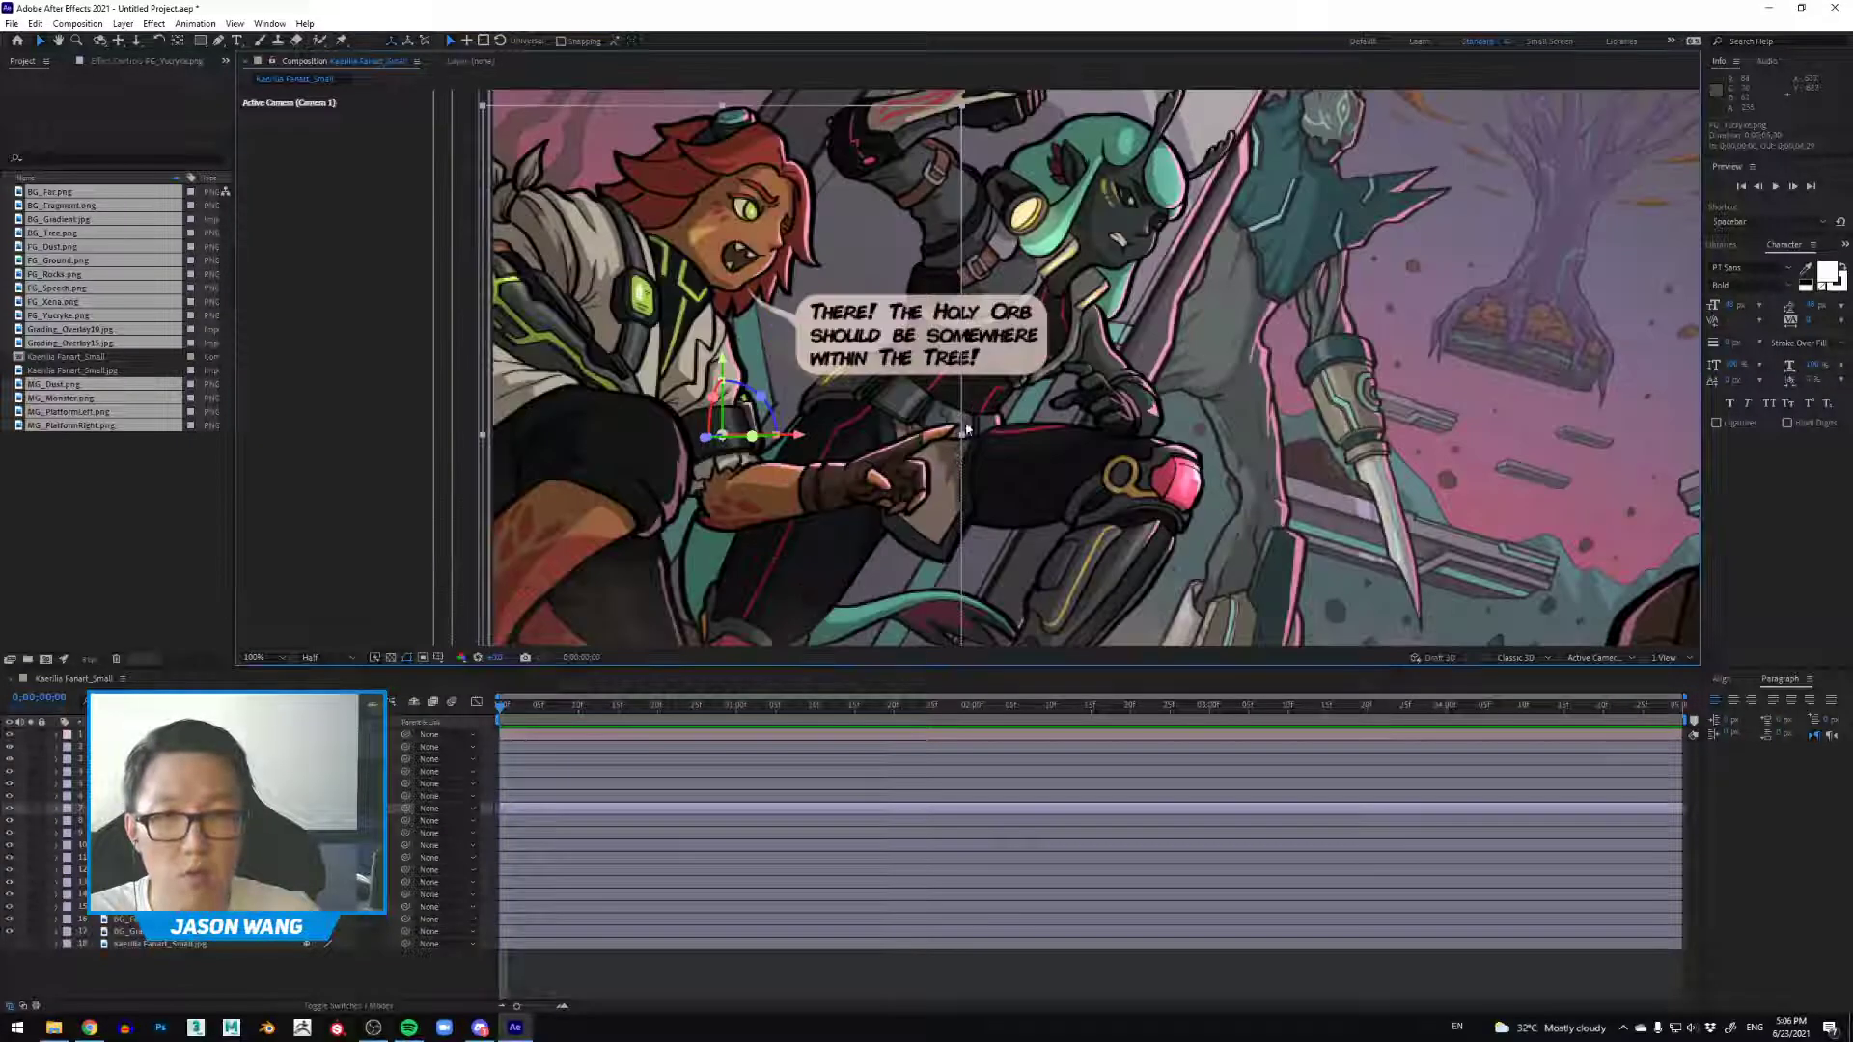
pyautogui.moveTo(966, 429); pyautogui.dragTo(1110, 371)
pyautogui.scroll(-1, 1110, 371)
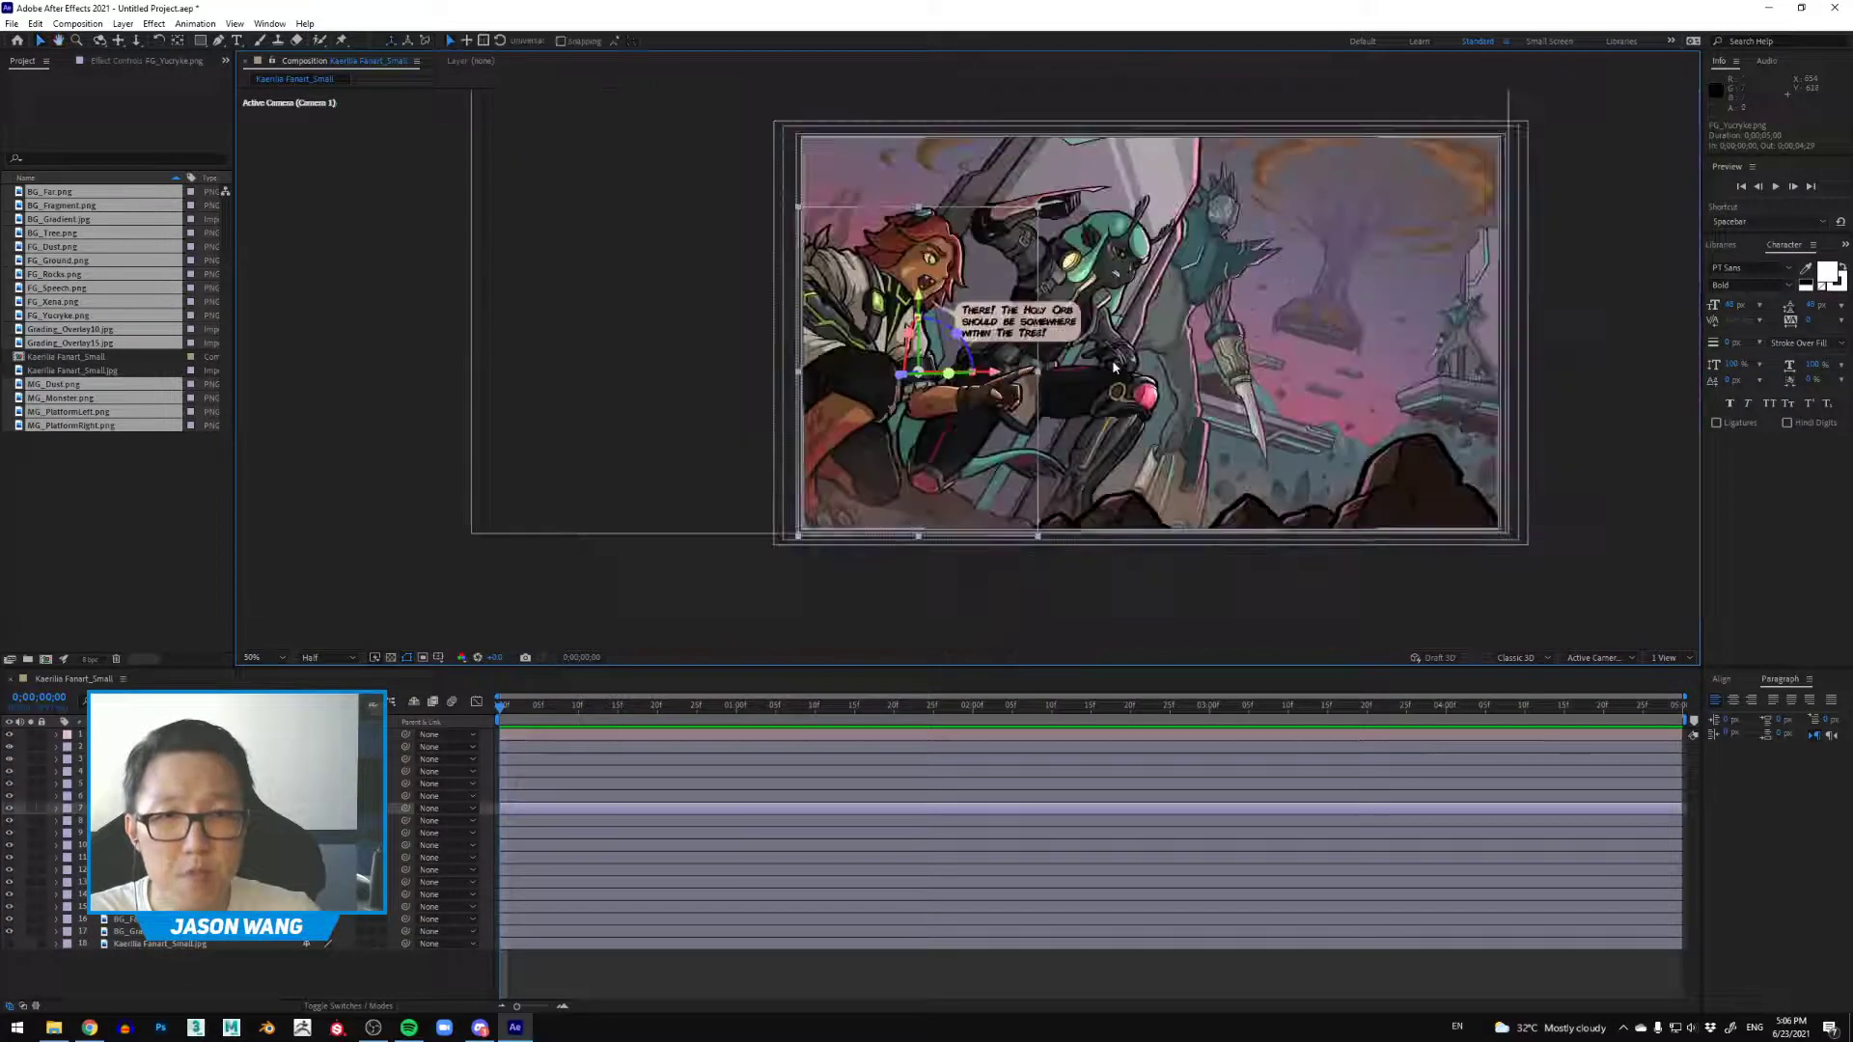
pyautogui.moveTo(891, 668); pyautogui.dragTo(892, 695)
pyautogui.scroll(1, 1059, 380)
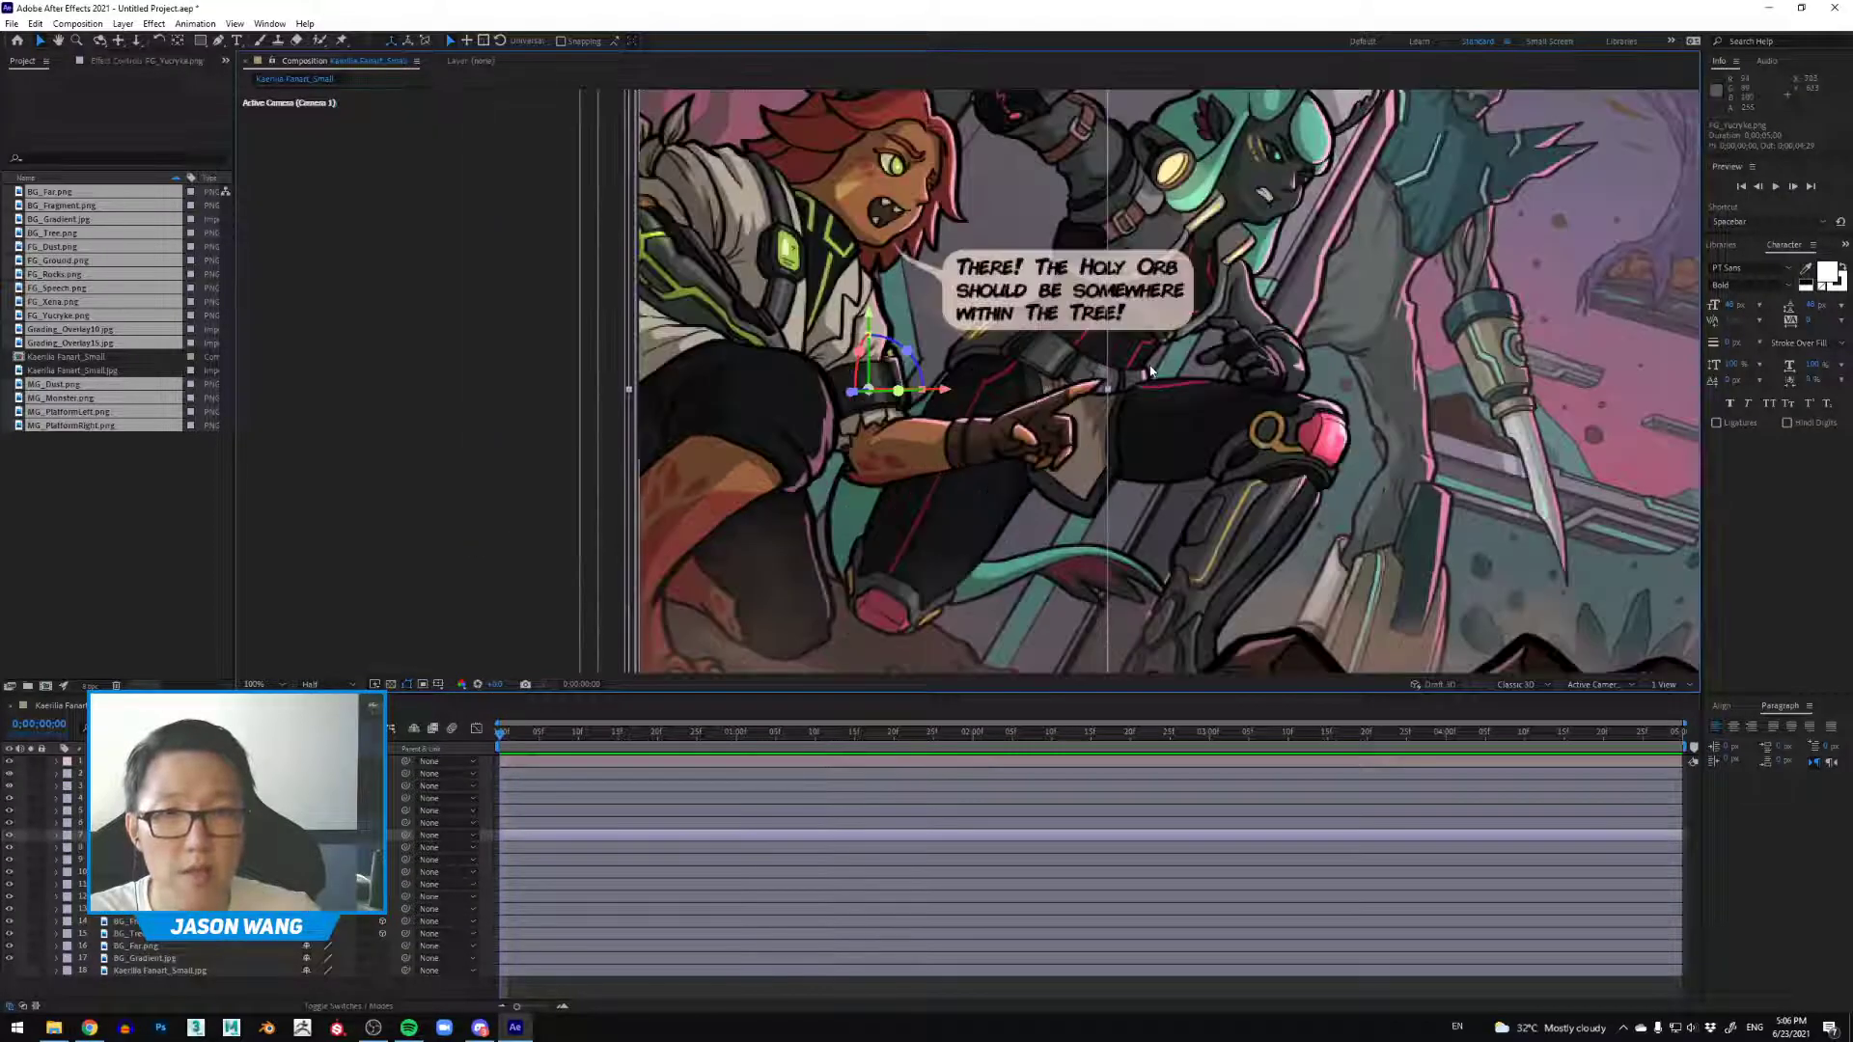
pyautogui.moveTo(1149, 371); pyautogui.dragTo(1135, 416)
pyautogui.scroll(-1, 1134, 415)
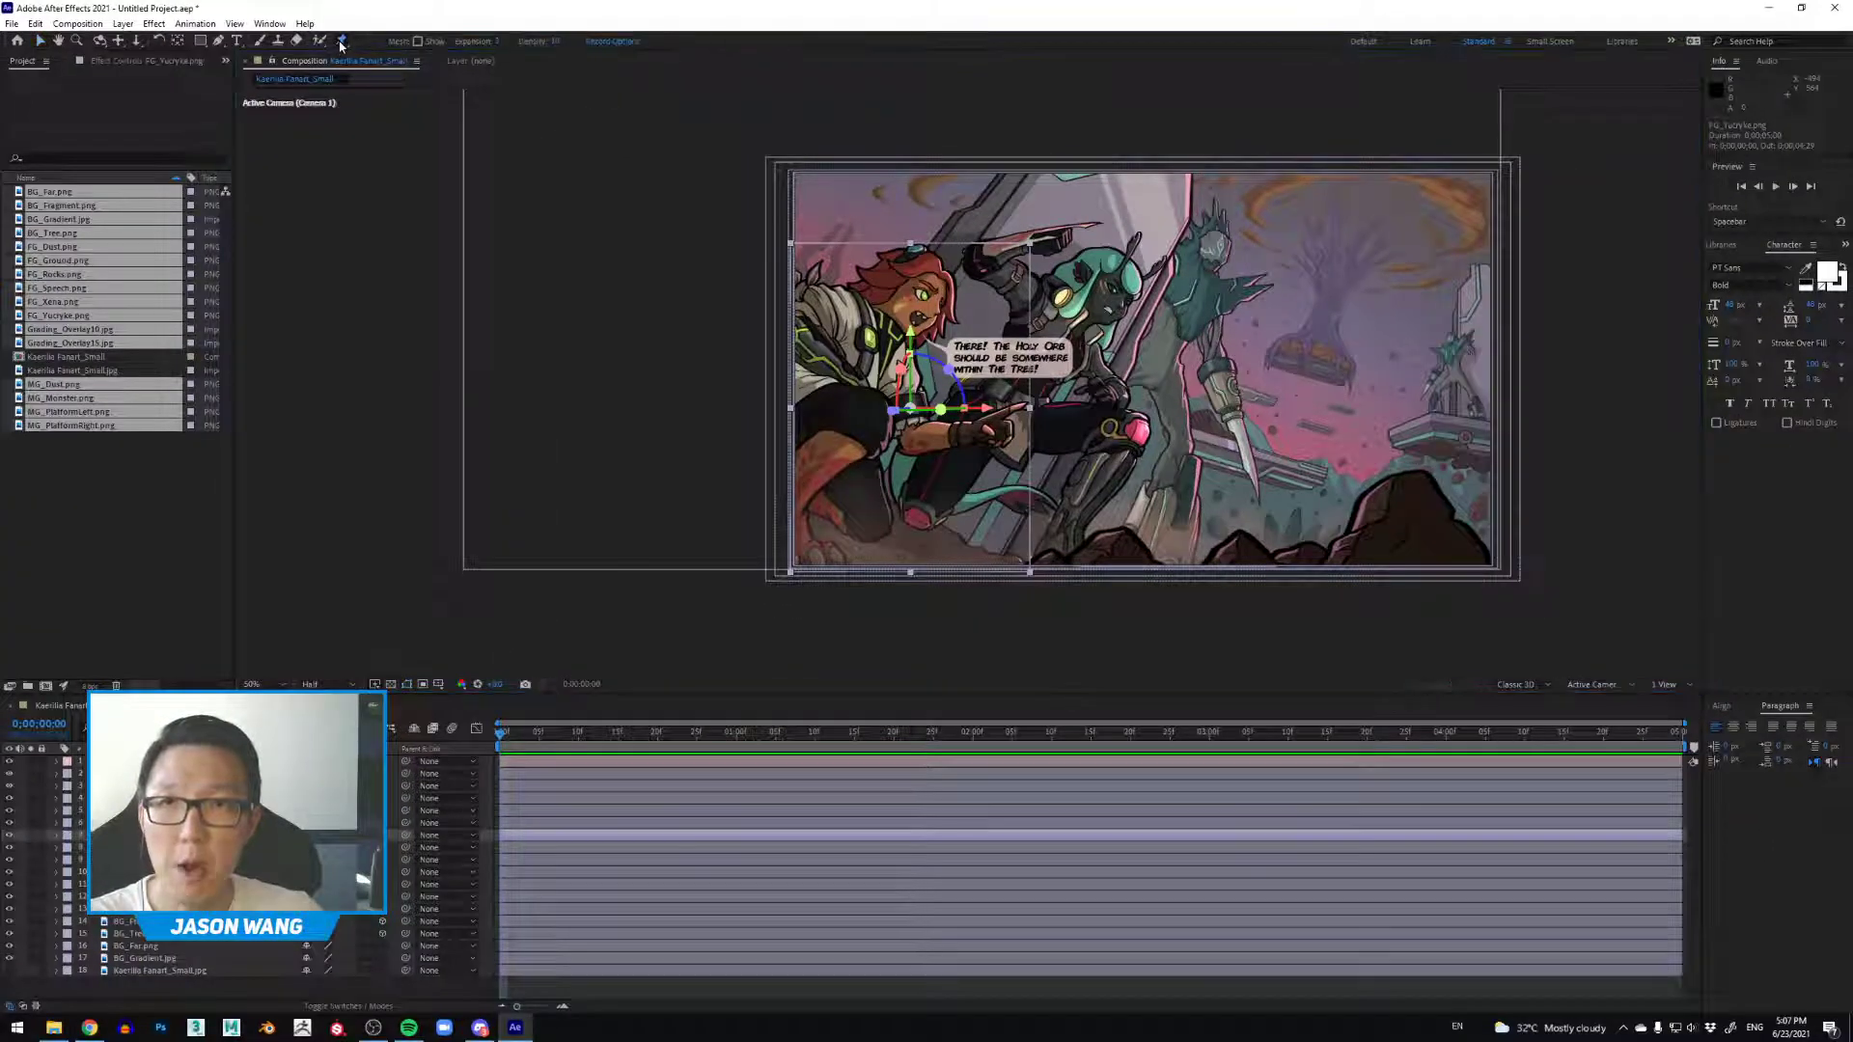
# Step: Place a puppet pin on the red-haired character's forehead with the Puppet Position Pin tool
pyautogui.scroll(2, 942, 249)
pyautogui.moveTo(943, 249); pyautogui.dragTo(1017, 257)
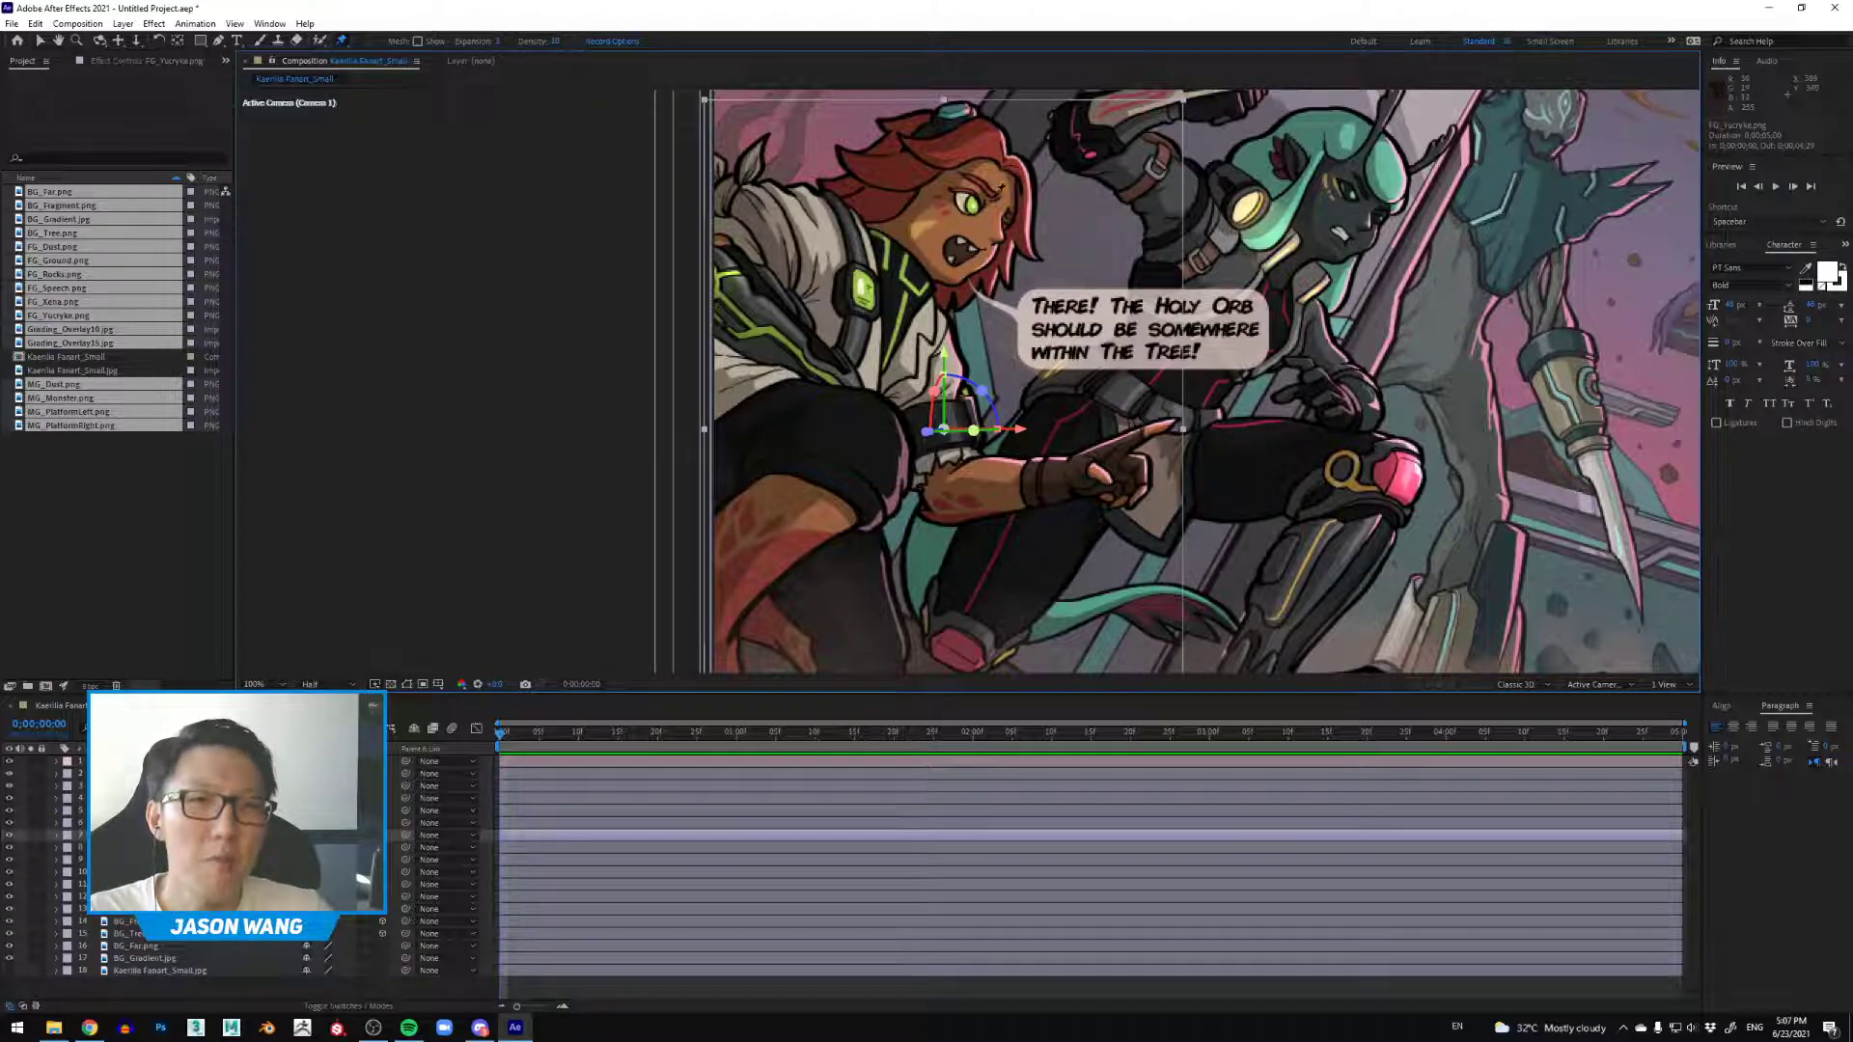
pyautogui.click(989, 180)
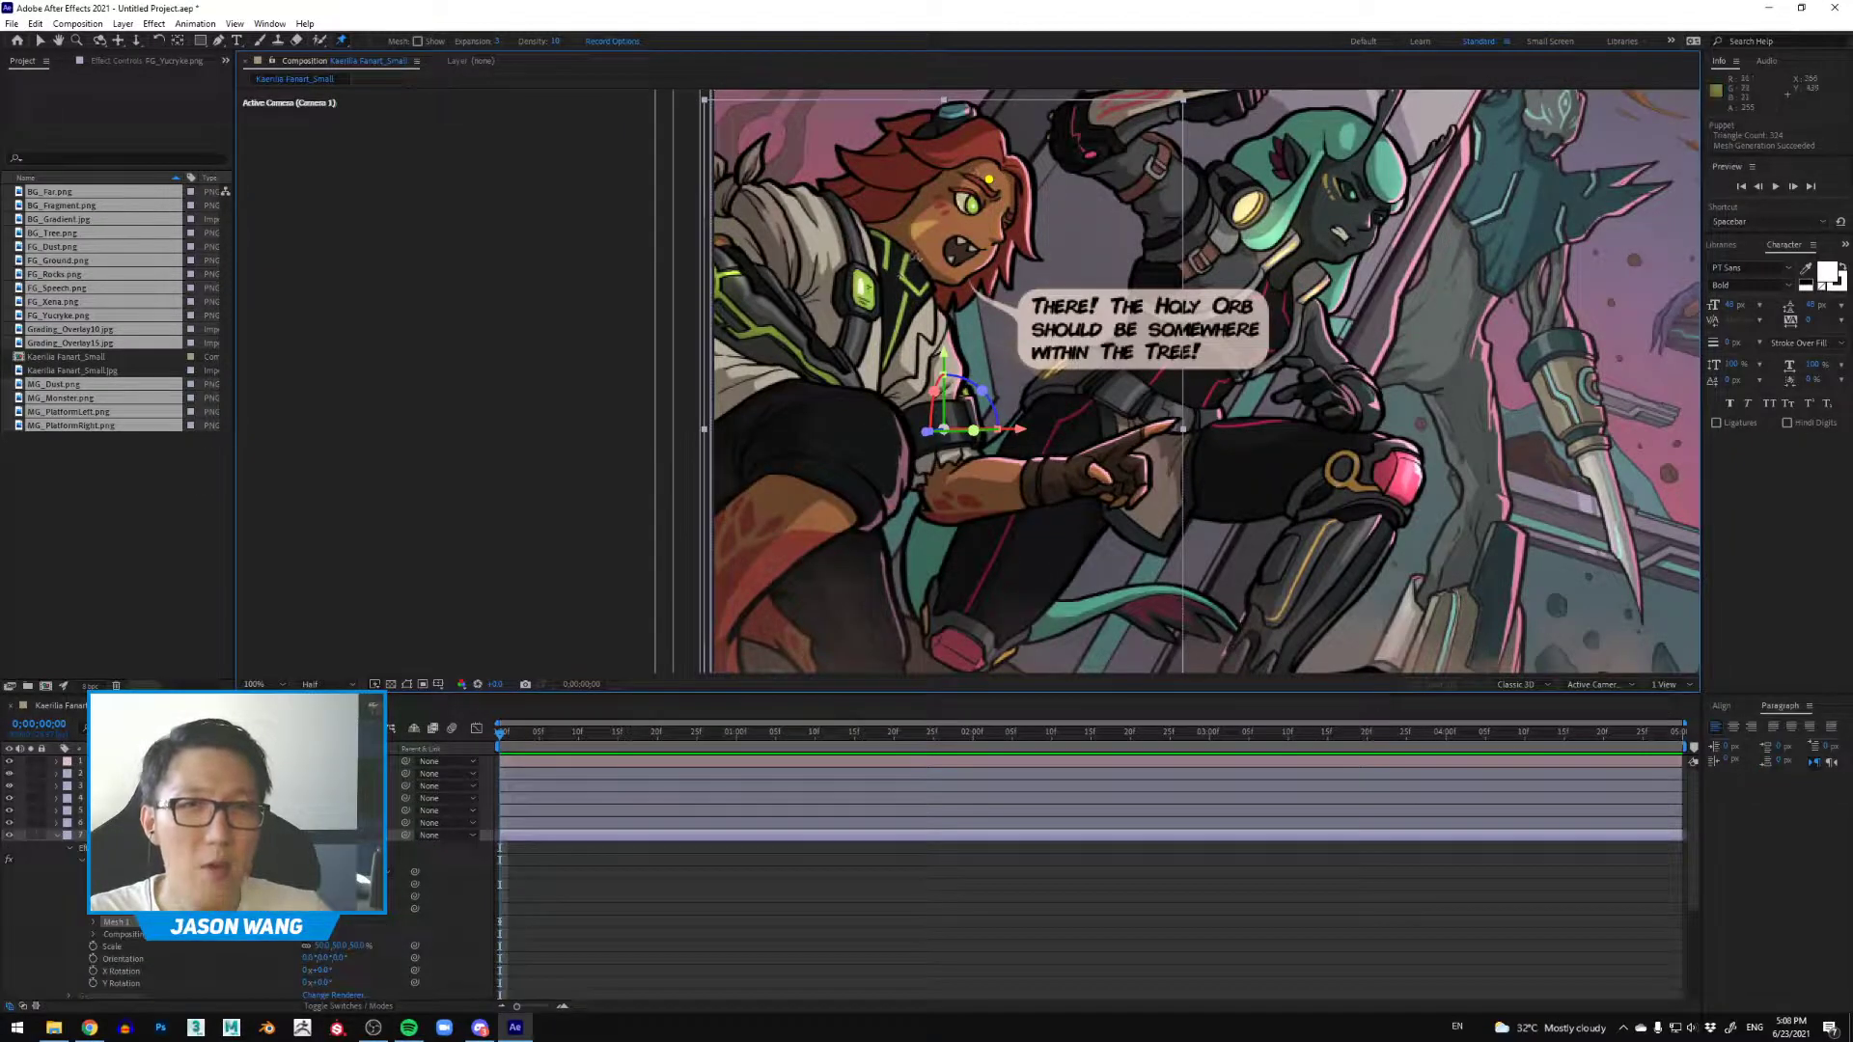
# Step: Place puppet pins on the red-haired character's collar, chest, elbow and hand, then test-move the elbow pin and undo the move
pyautogui.click(903, 263)
pyautogui.click(930, 338)
pyautogui.click(946, 499)
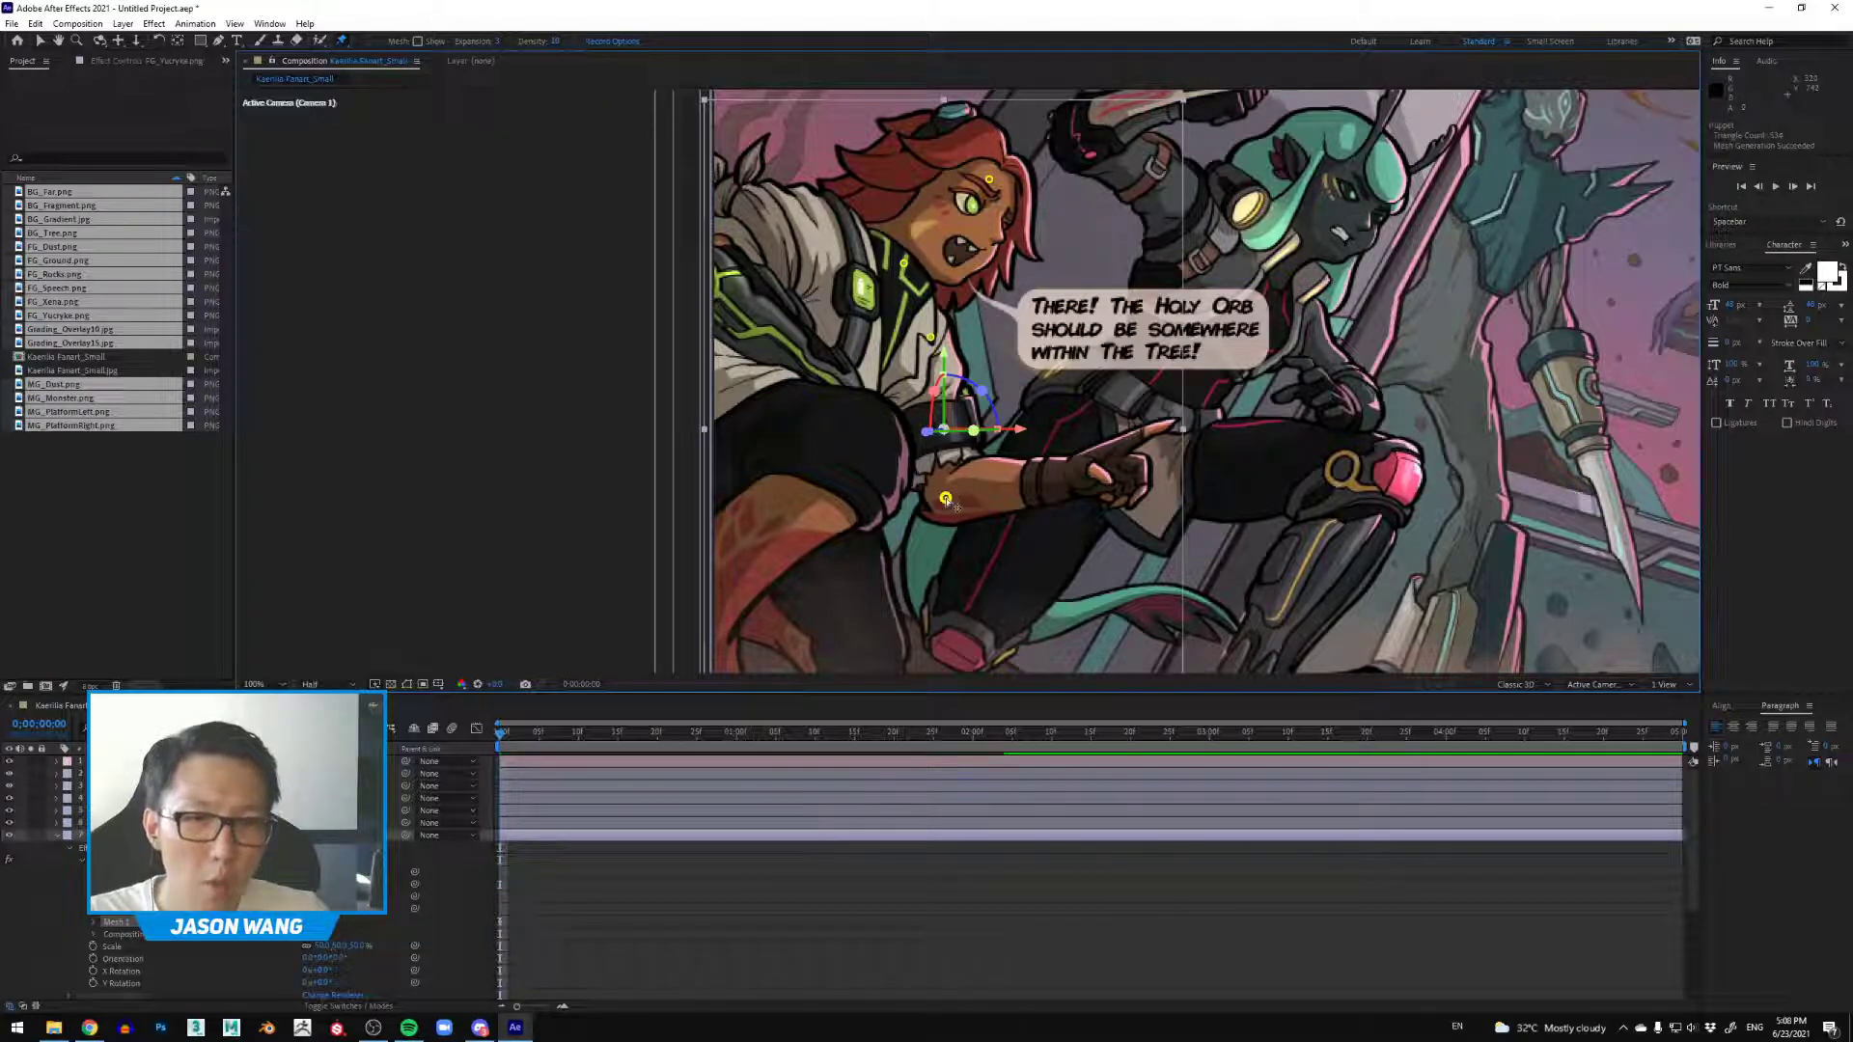
pyautogui.click(1124, 461)
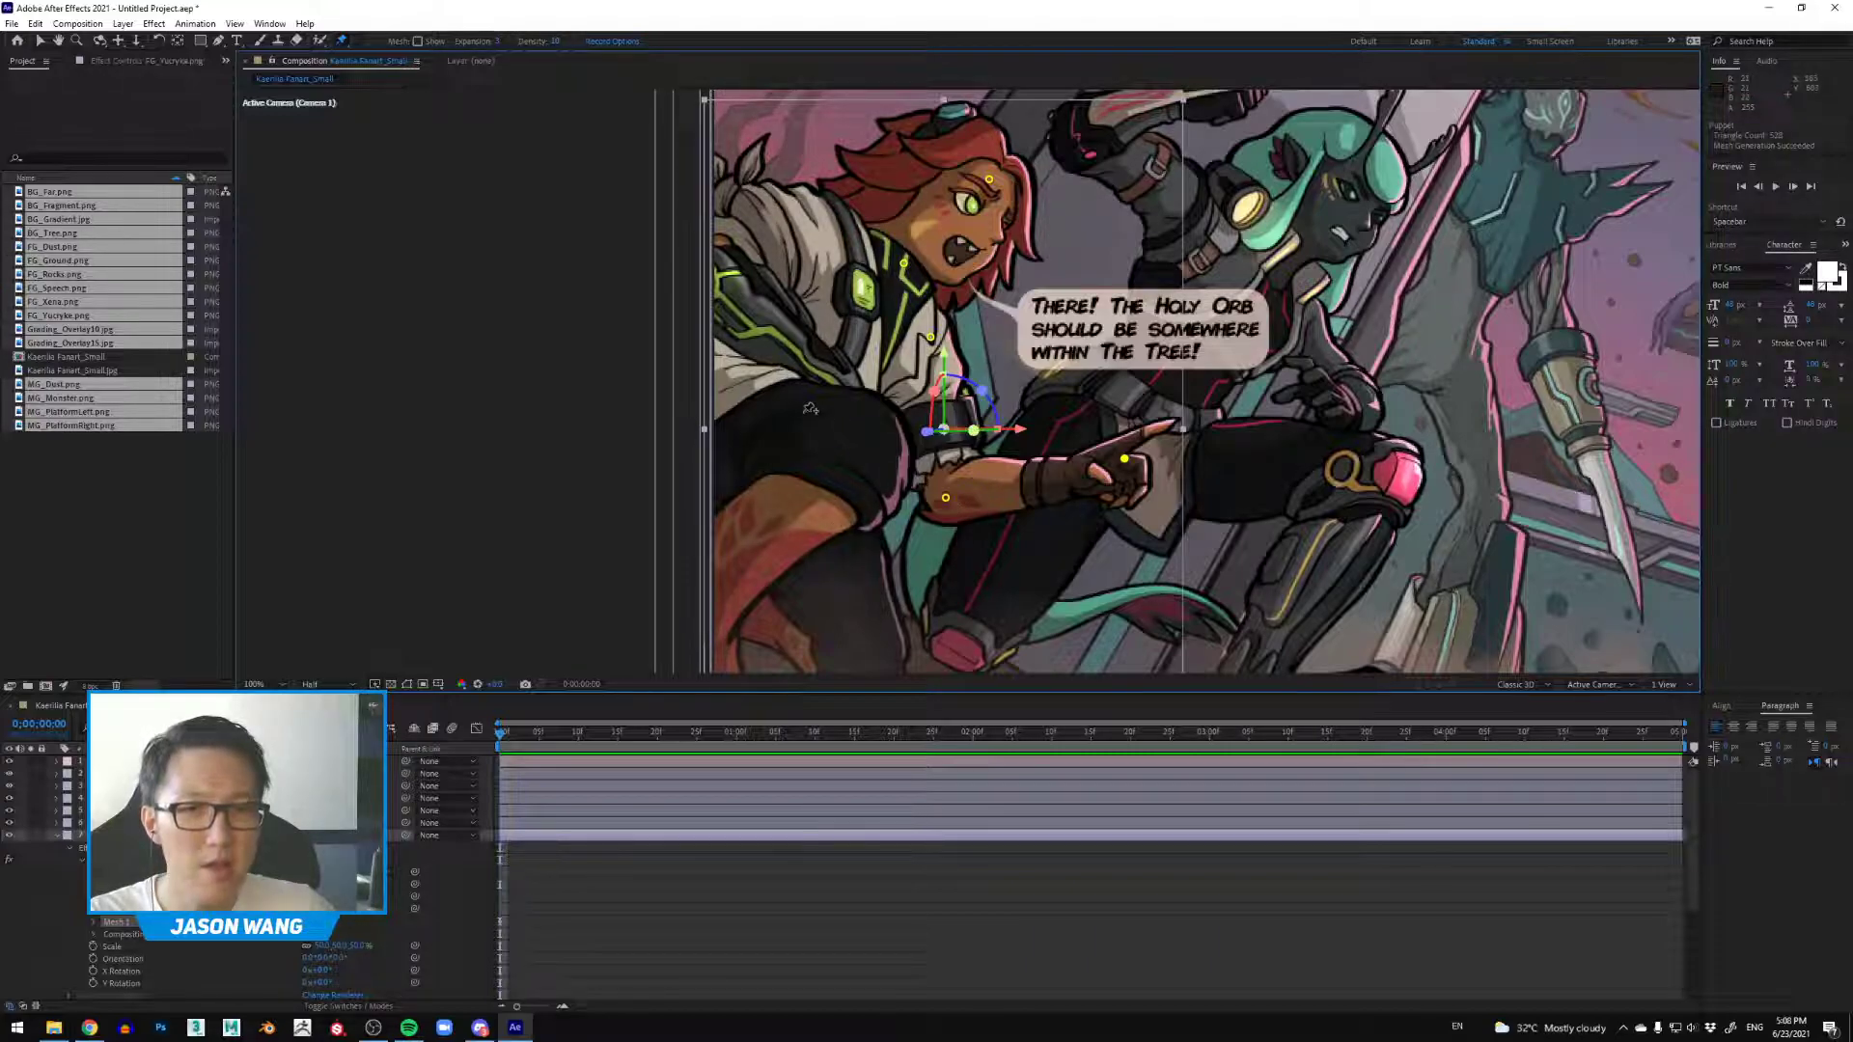
pyautogui.moveTo(946, 498)
pyautogui.mouseDown()
pyautogui.moveTo(910, 470)
pyautogui.moveTo(918, 455)
pyautogui.moveTo(931, 467)
pyautogui.moveTo(901, 467)
pyautogui.moveTo(953, 502)
pyautogui.mouseUp()
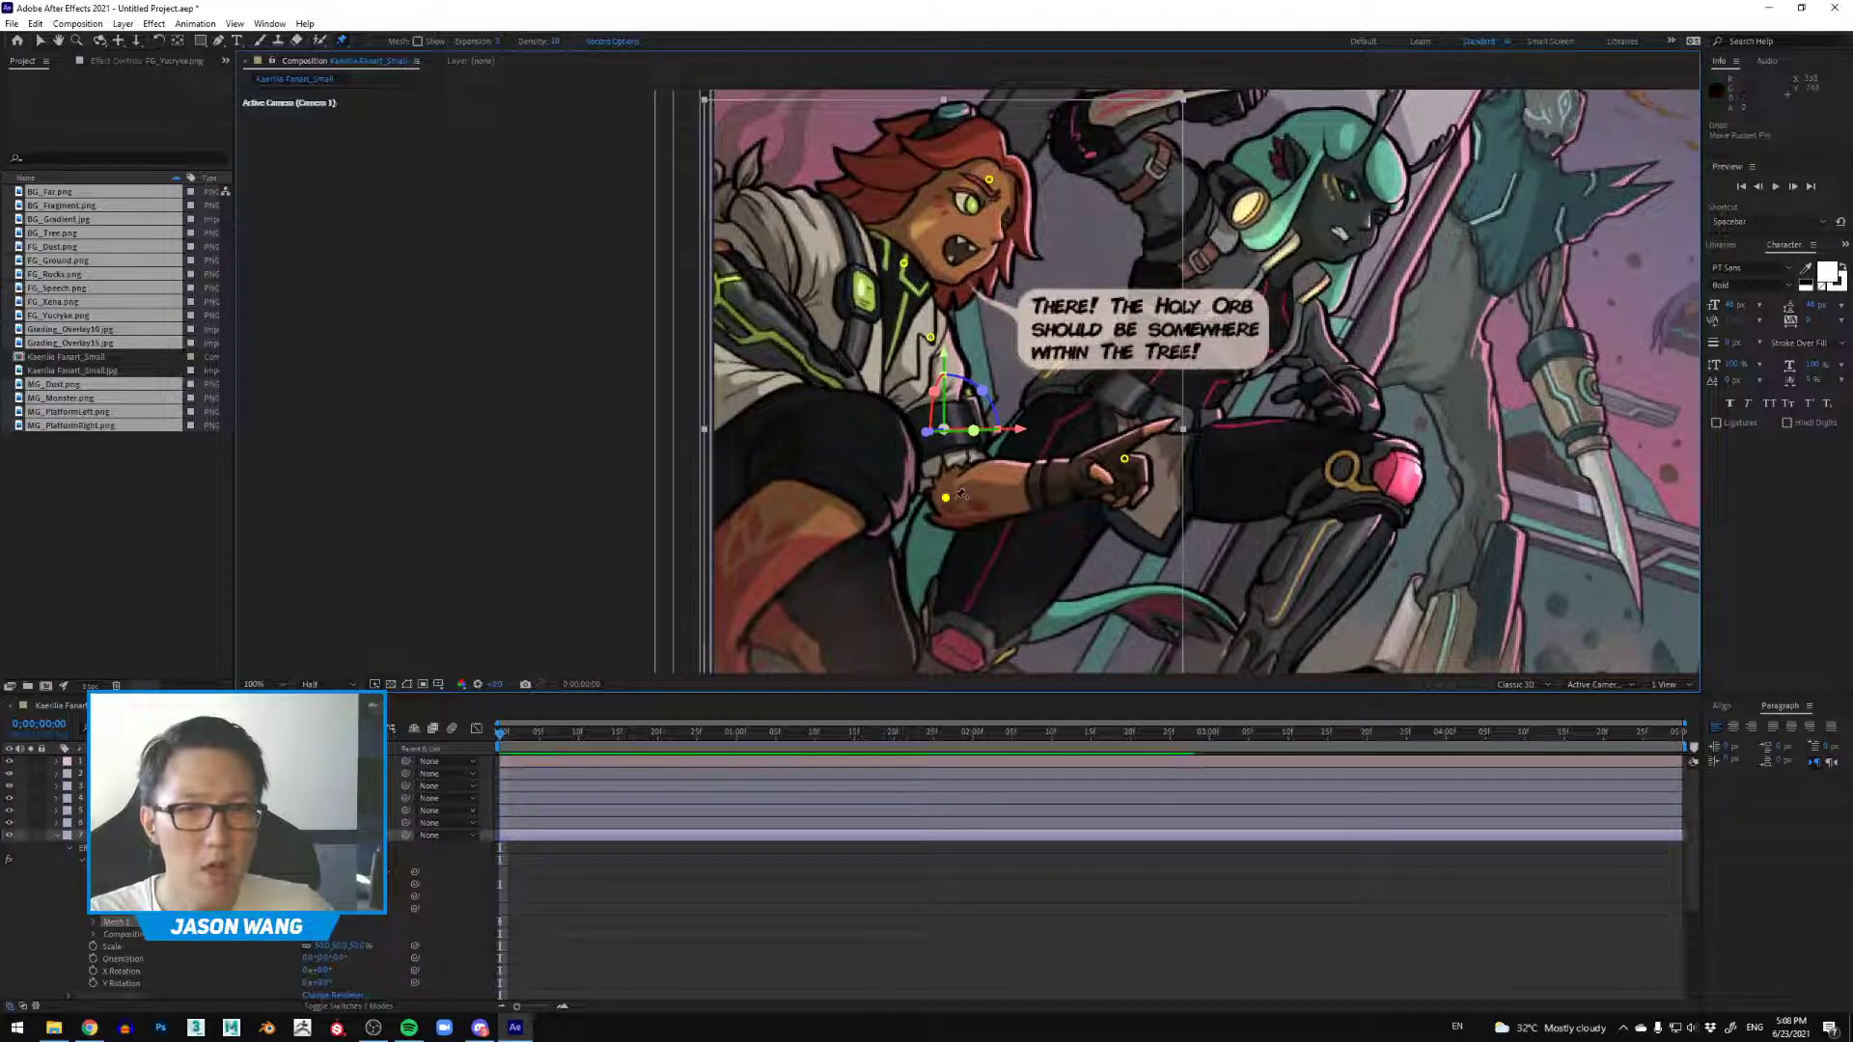
pyautogui.hotkey('ctrl', 'z')
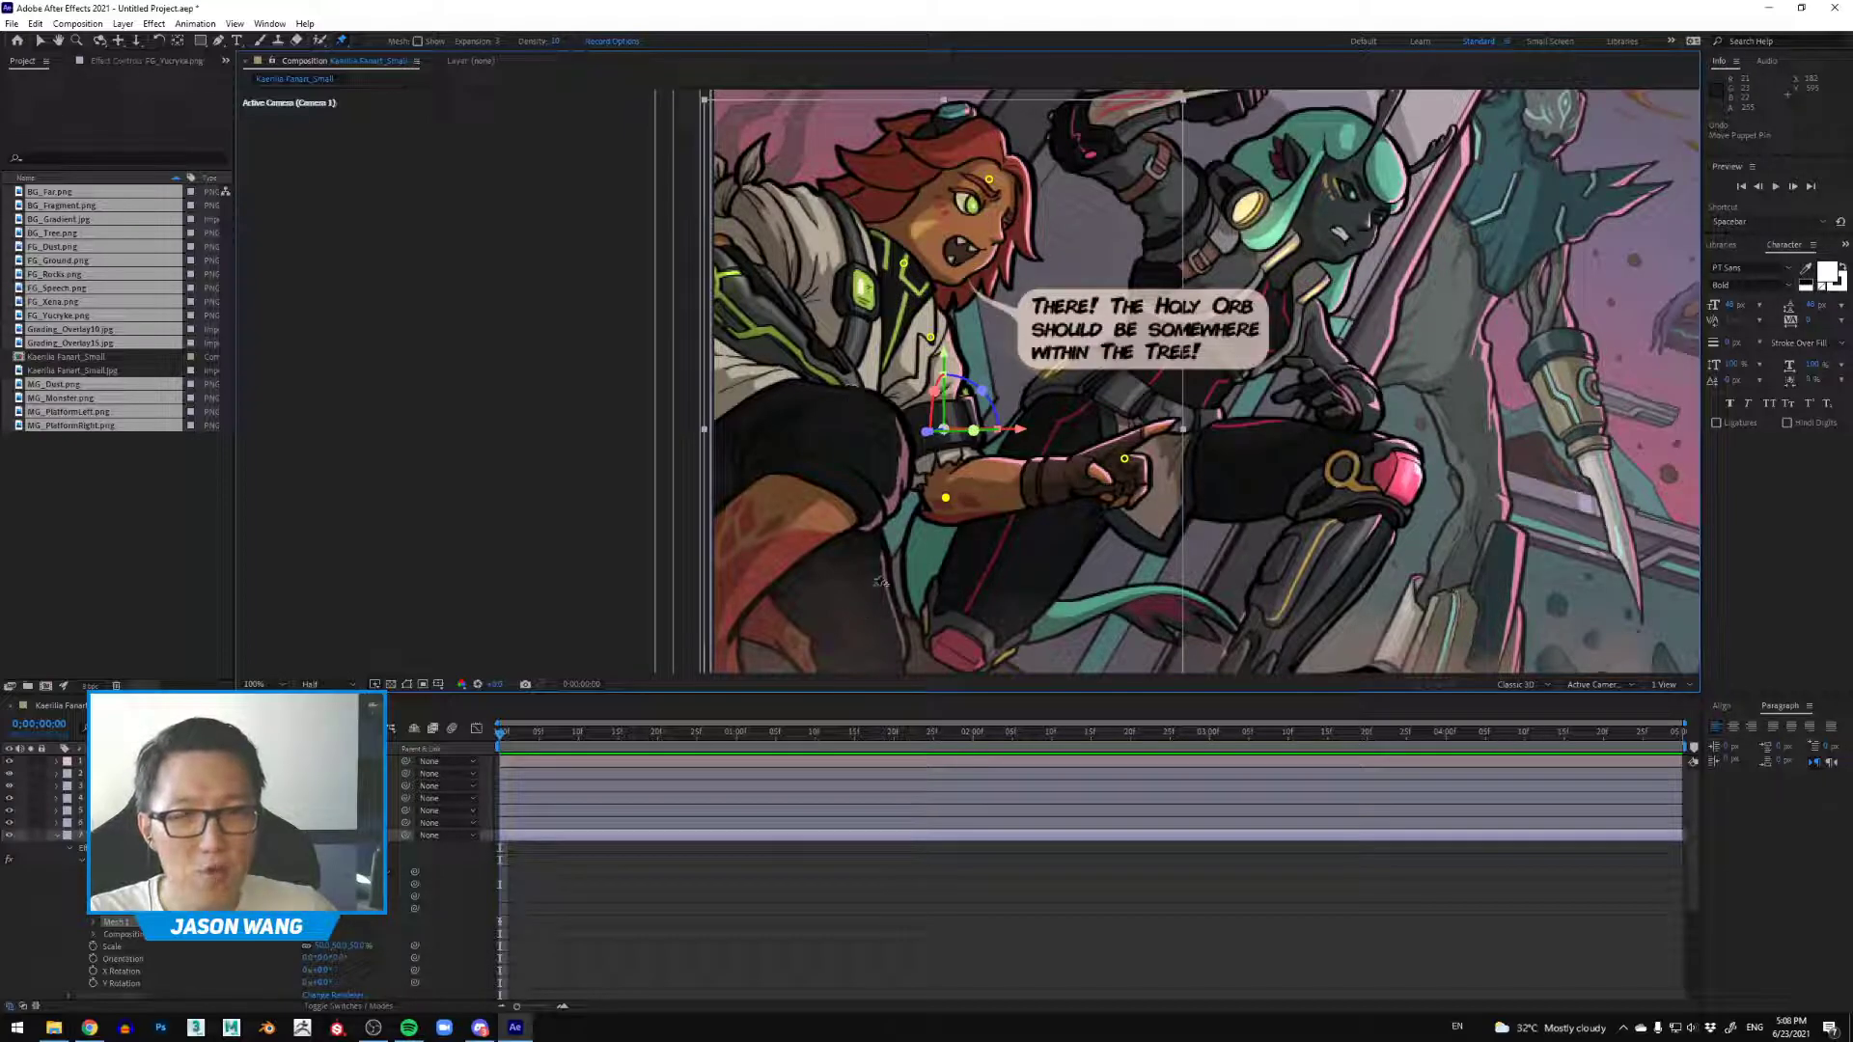
# Step: Add puppet pins on the red-haired character's thigh and lower leg, then test-move the elbow pin and undo the move
pyautogui.press(',')
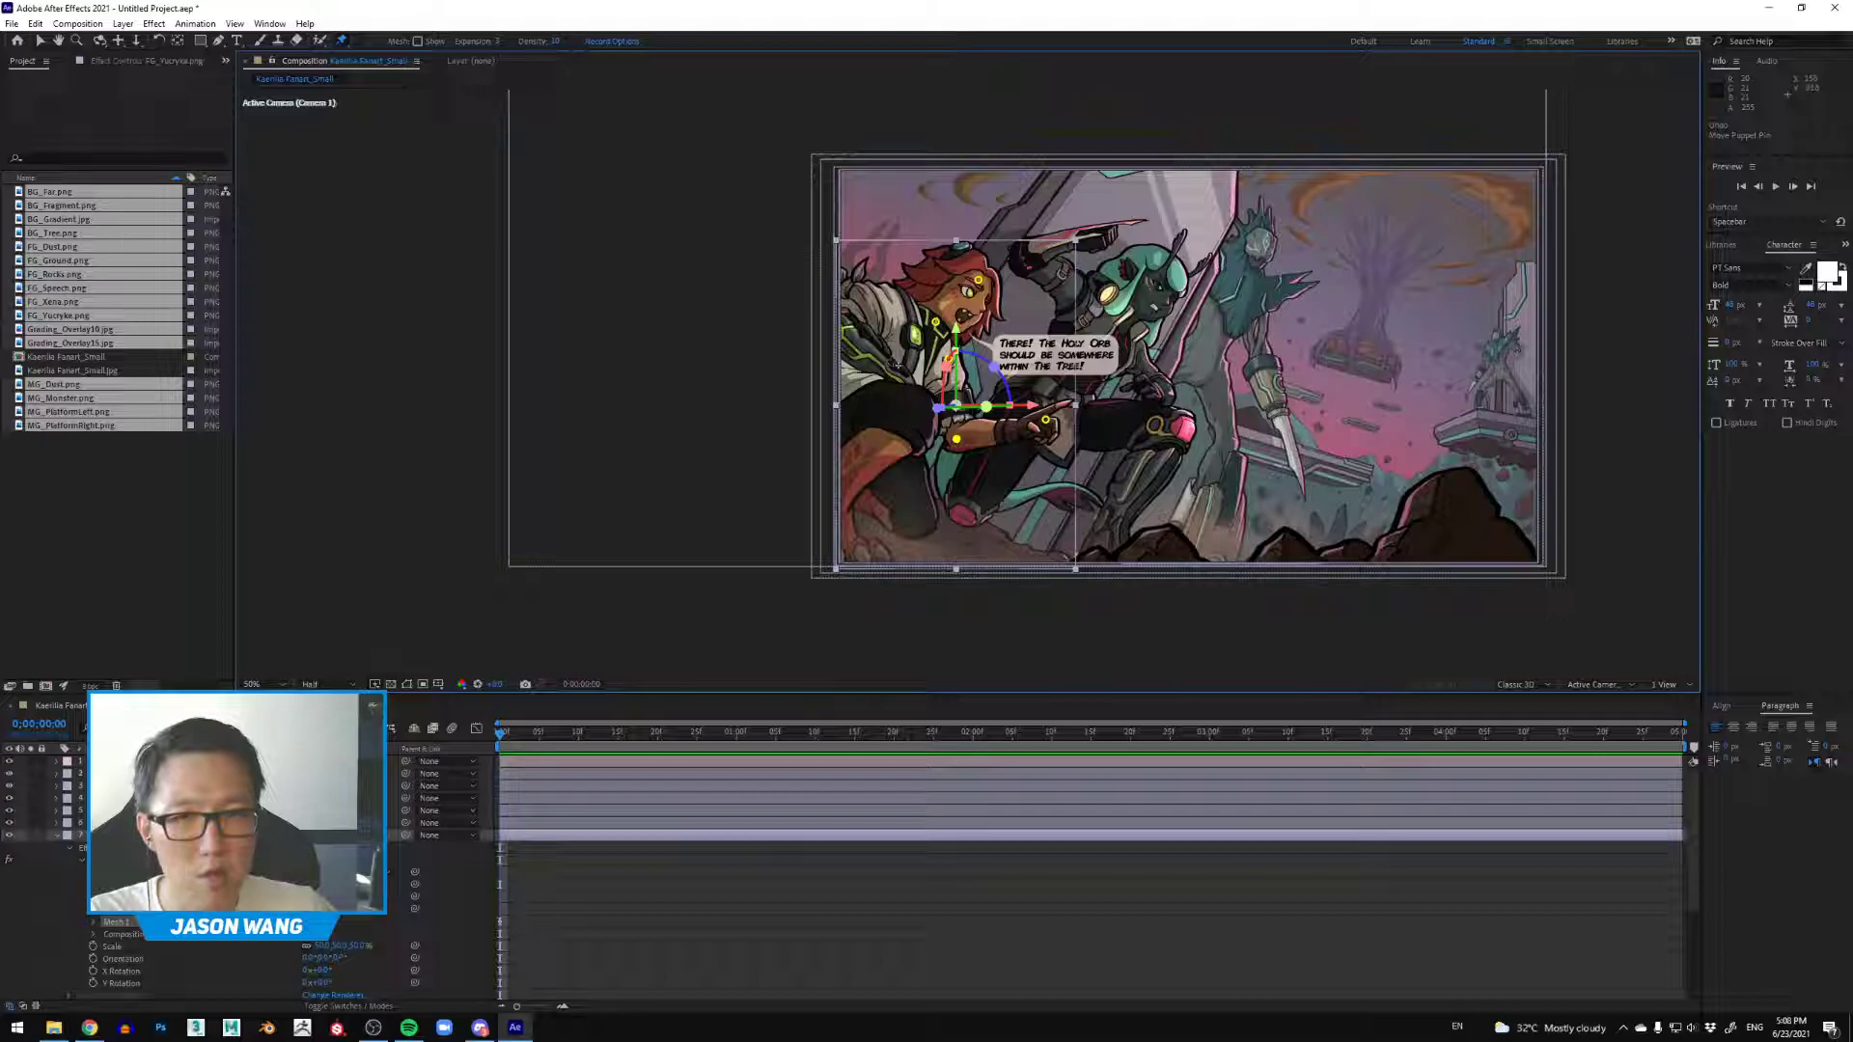
pyautogui.click(914, 404)
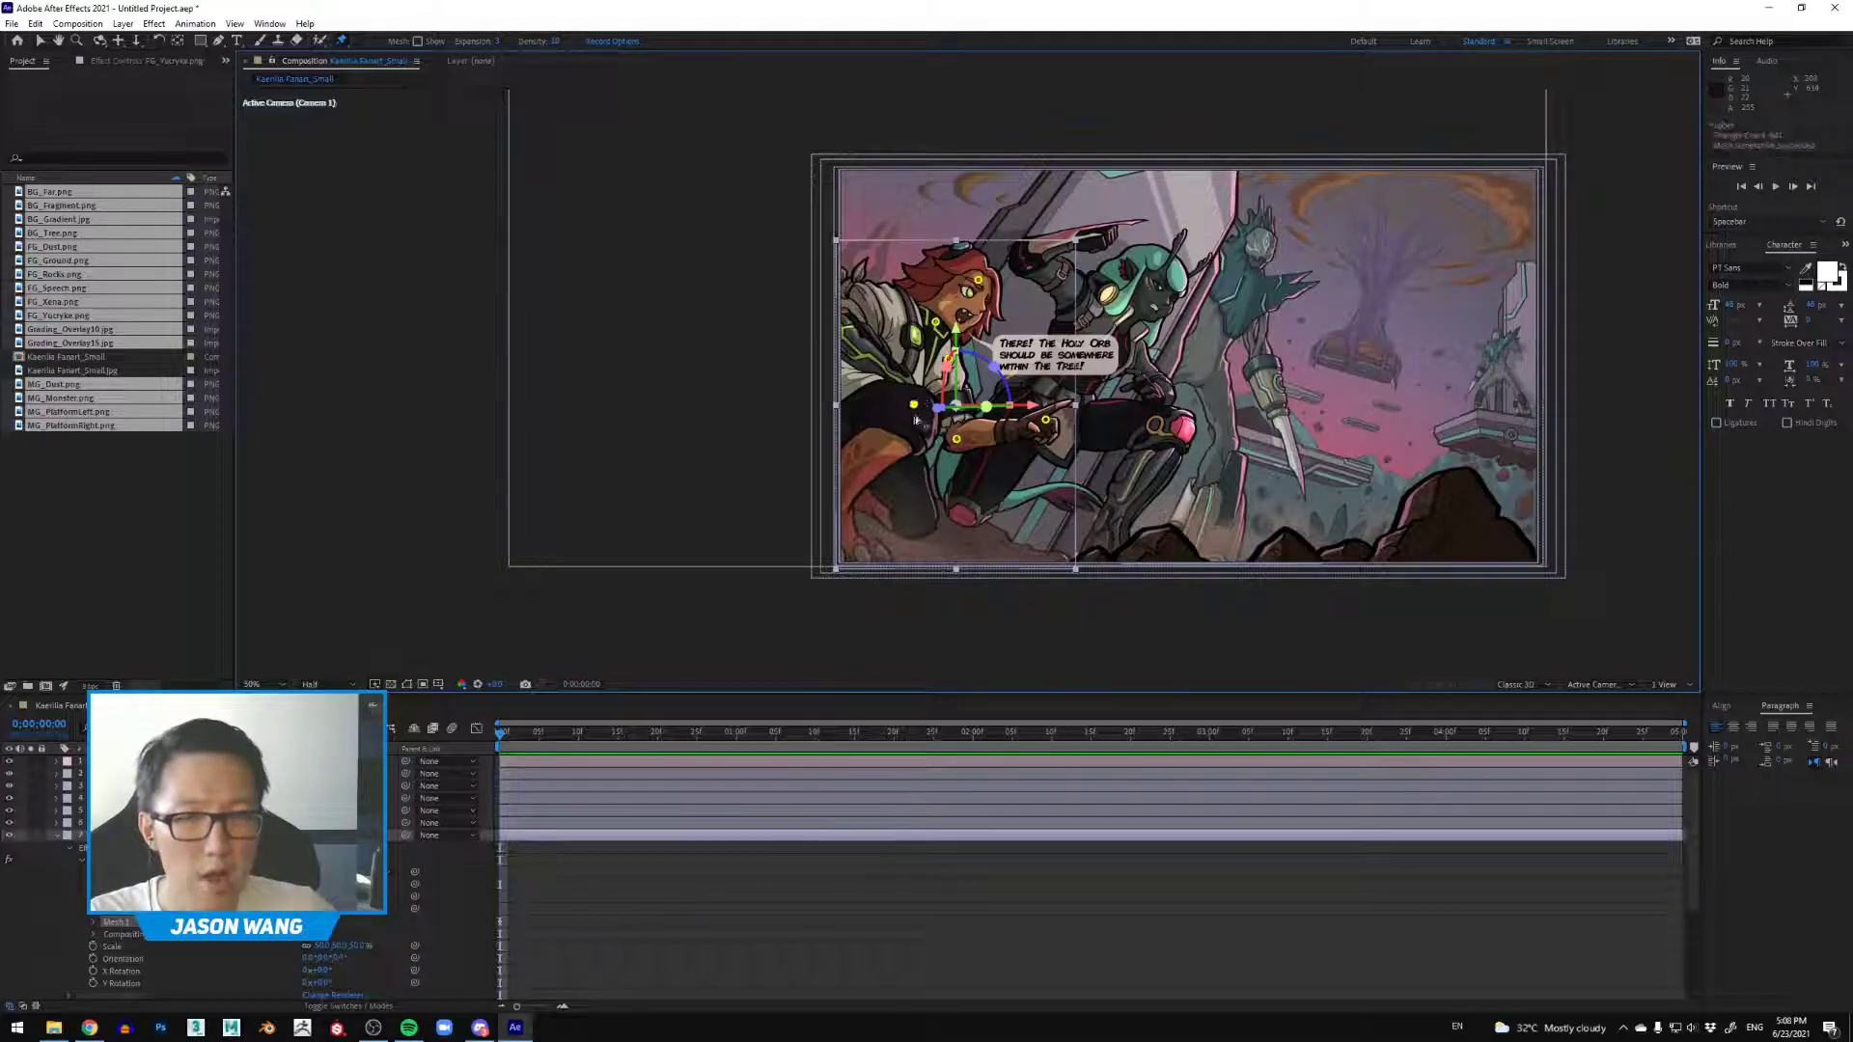
pyautogui.click(917, 517)
pyautogui.moveTo(957, 439); pyautogui.dragTo(954, 450)
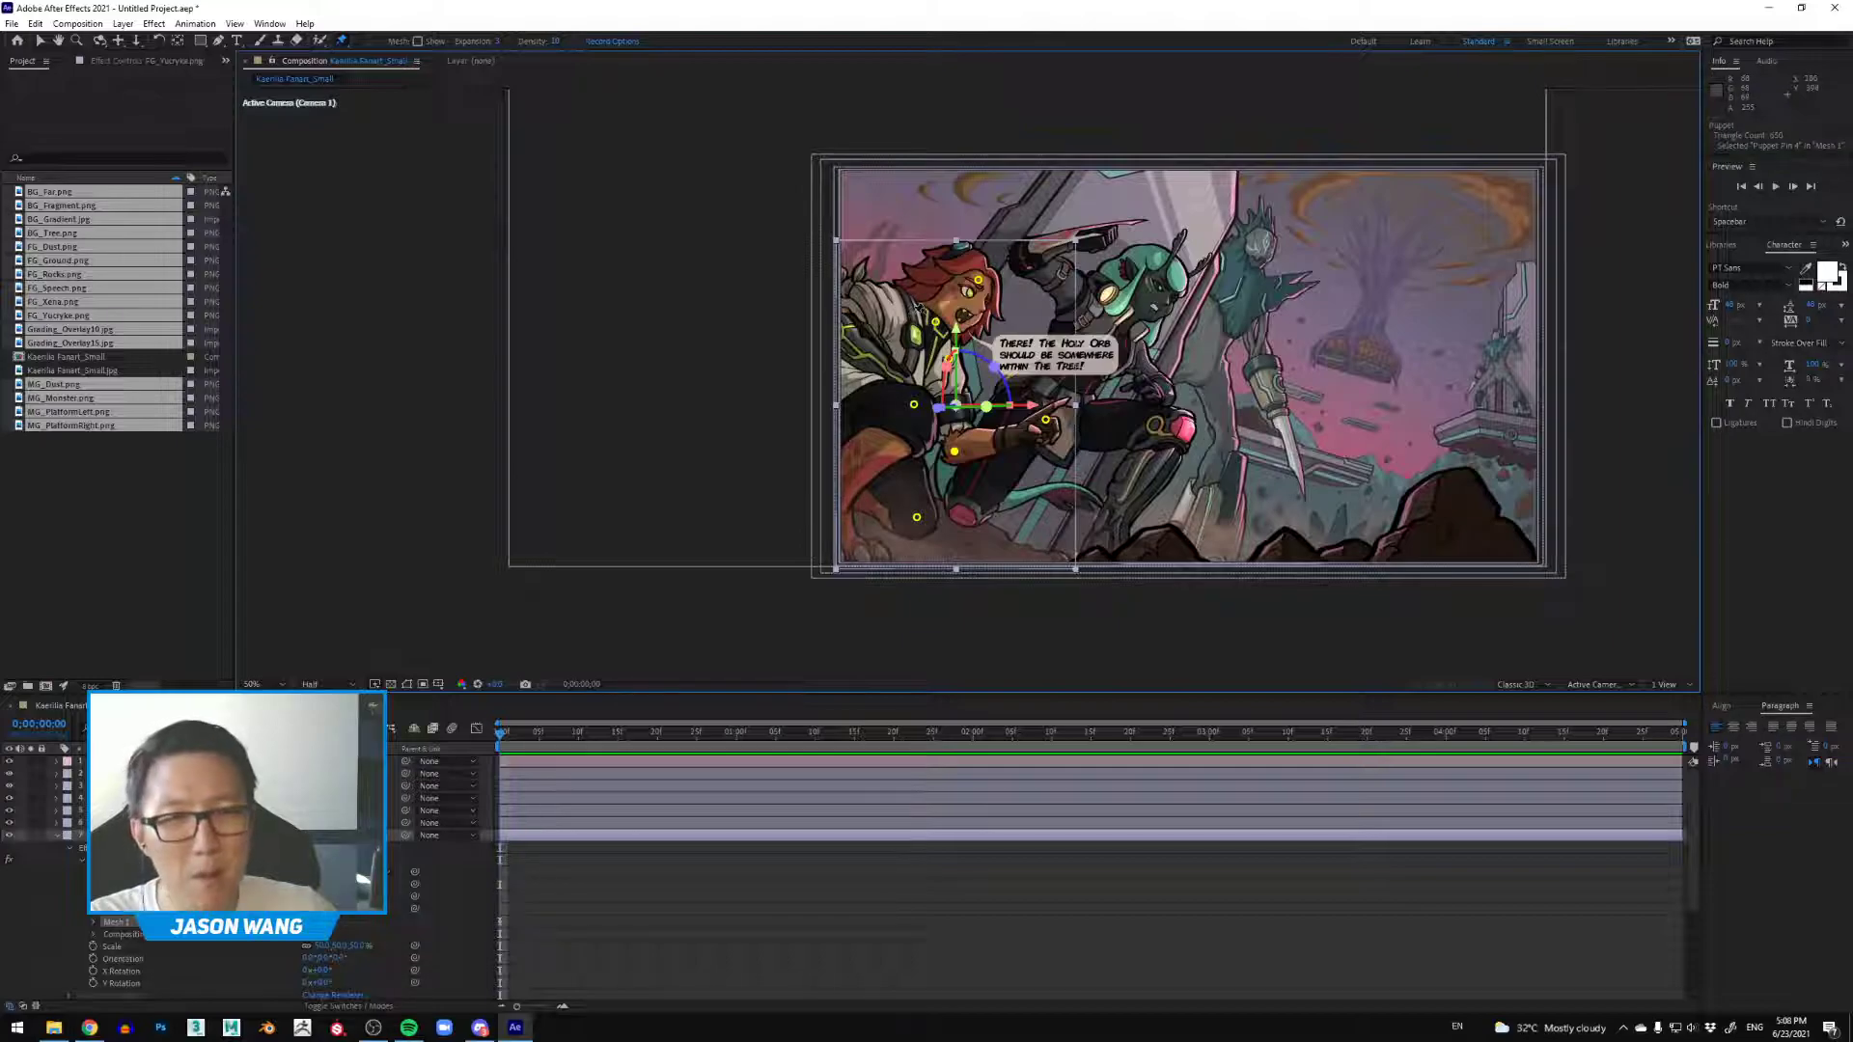
pyautogui.hotkey('ctrl', 'z')
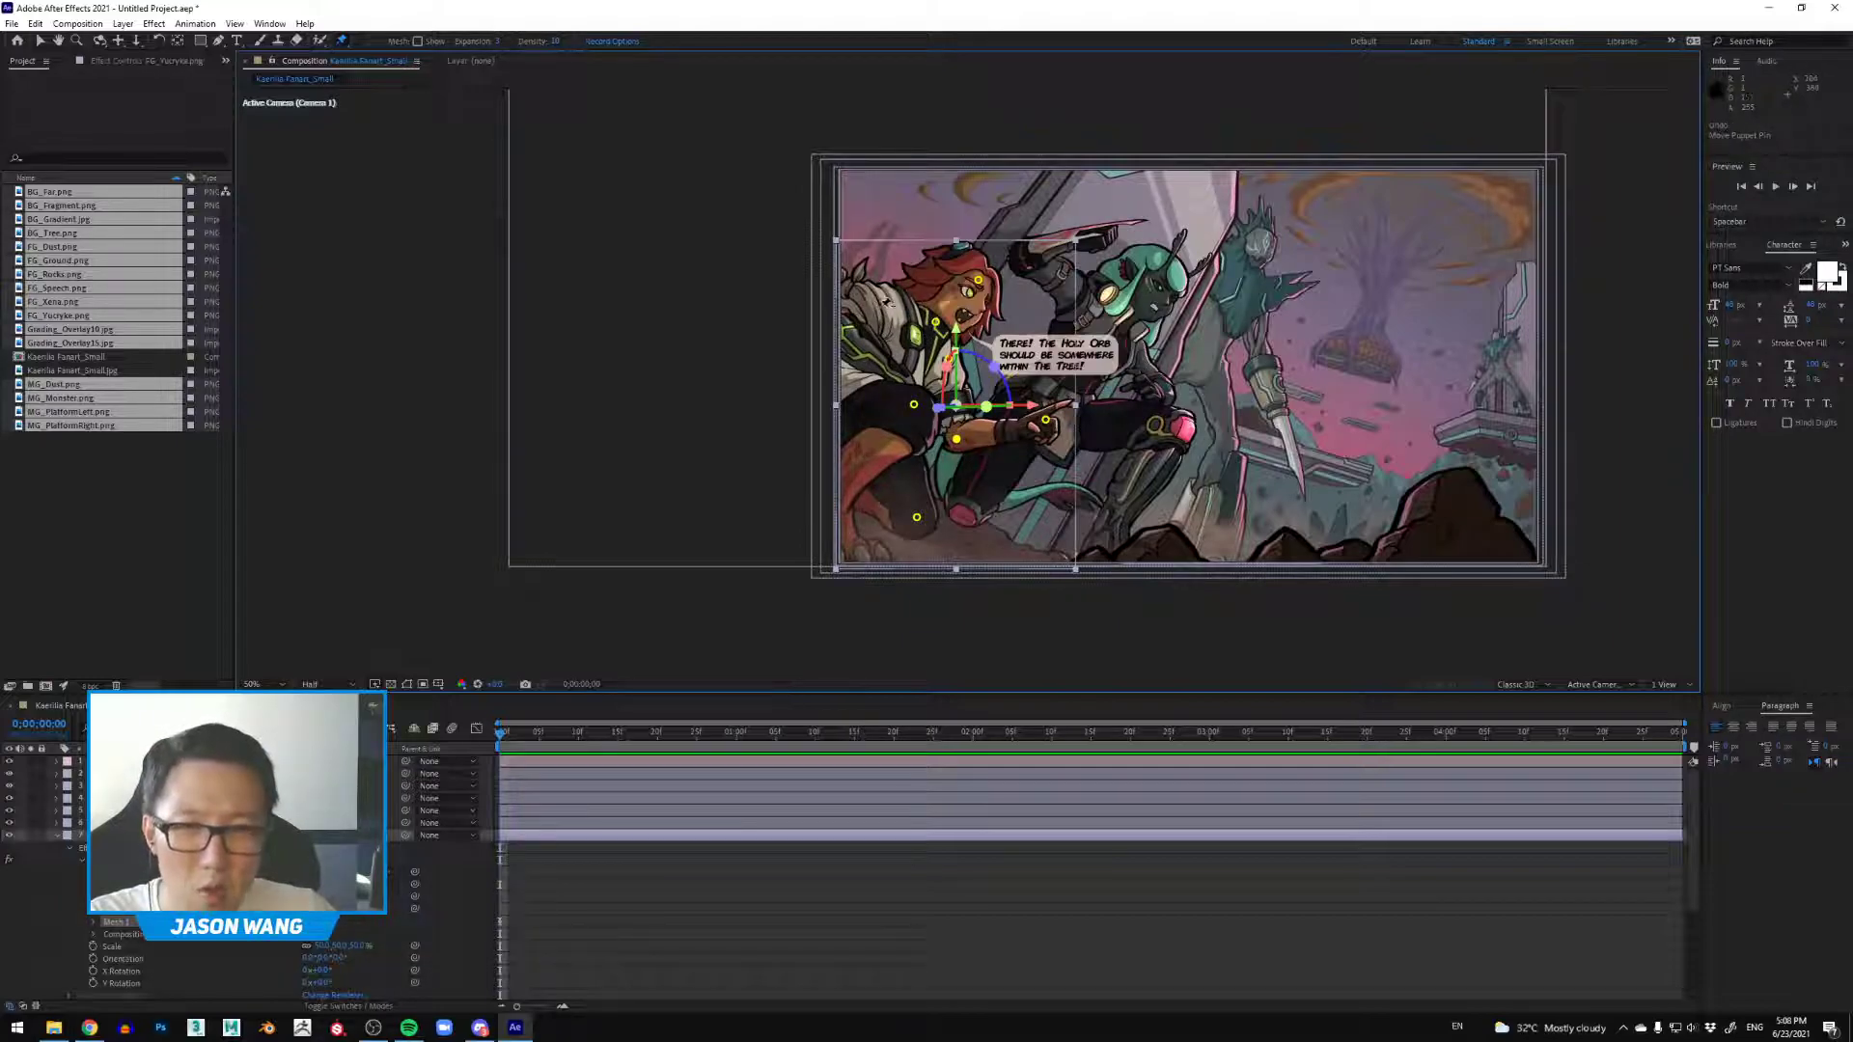
# Step: Add a puppet pin on the red-haired character's shoulder, then test-move the collar pin and undo the move
pyautogui.click(890, 308)
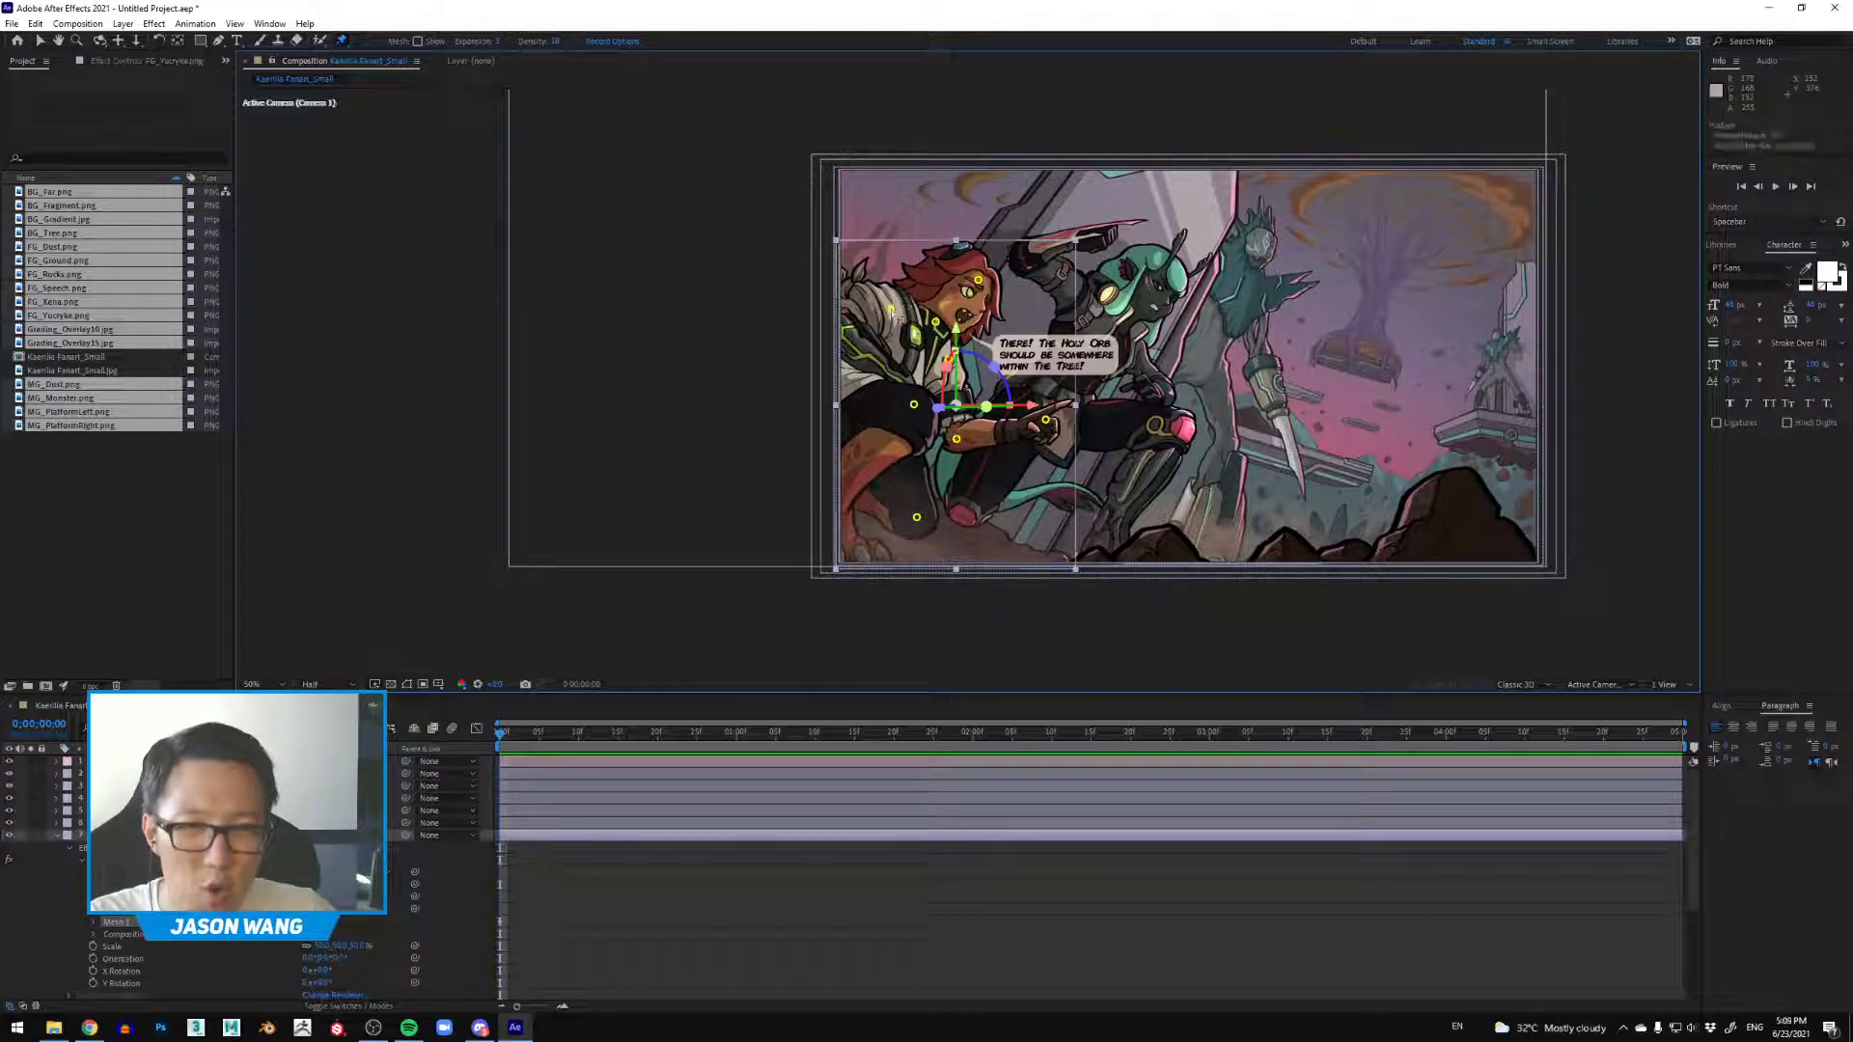
pyautogui.moveTo(935, 322); pyautogui.dragTo(961, 349)
pyautogui.hotkey('ctrl', 'z')
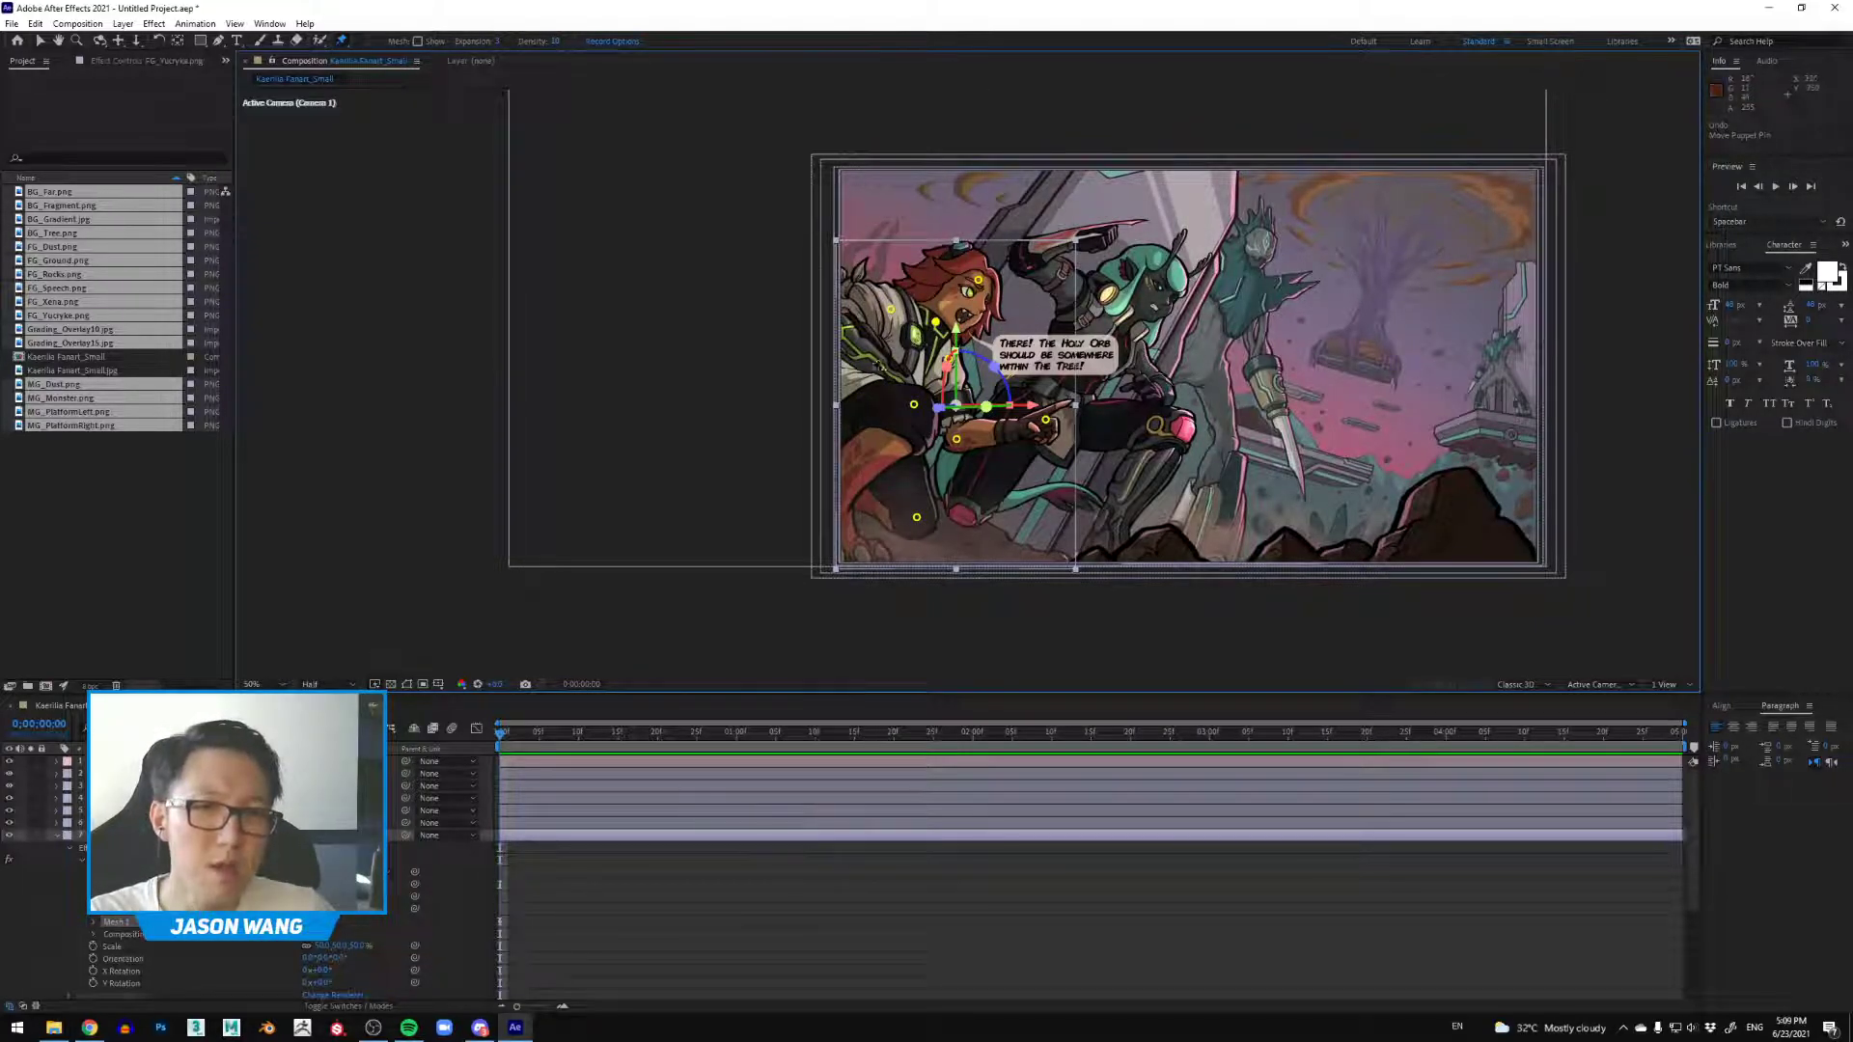
pyautogui.scroll(1, 903, 369)
pyautogui.scroll(-1, 867, 354)
pyautogui.scroll(1, 868, 354)
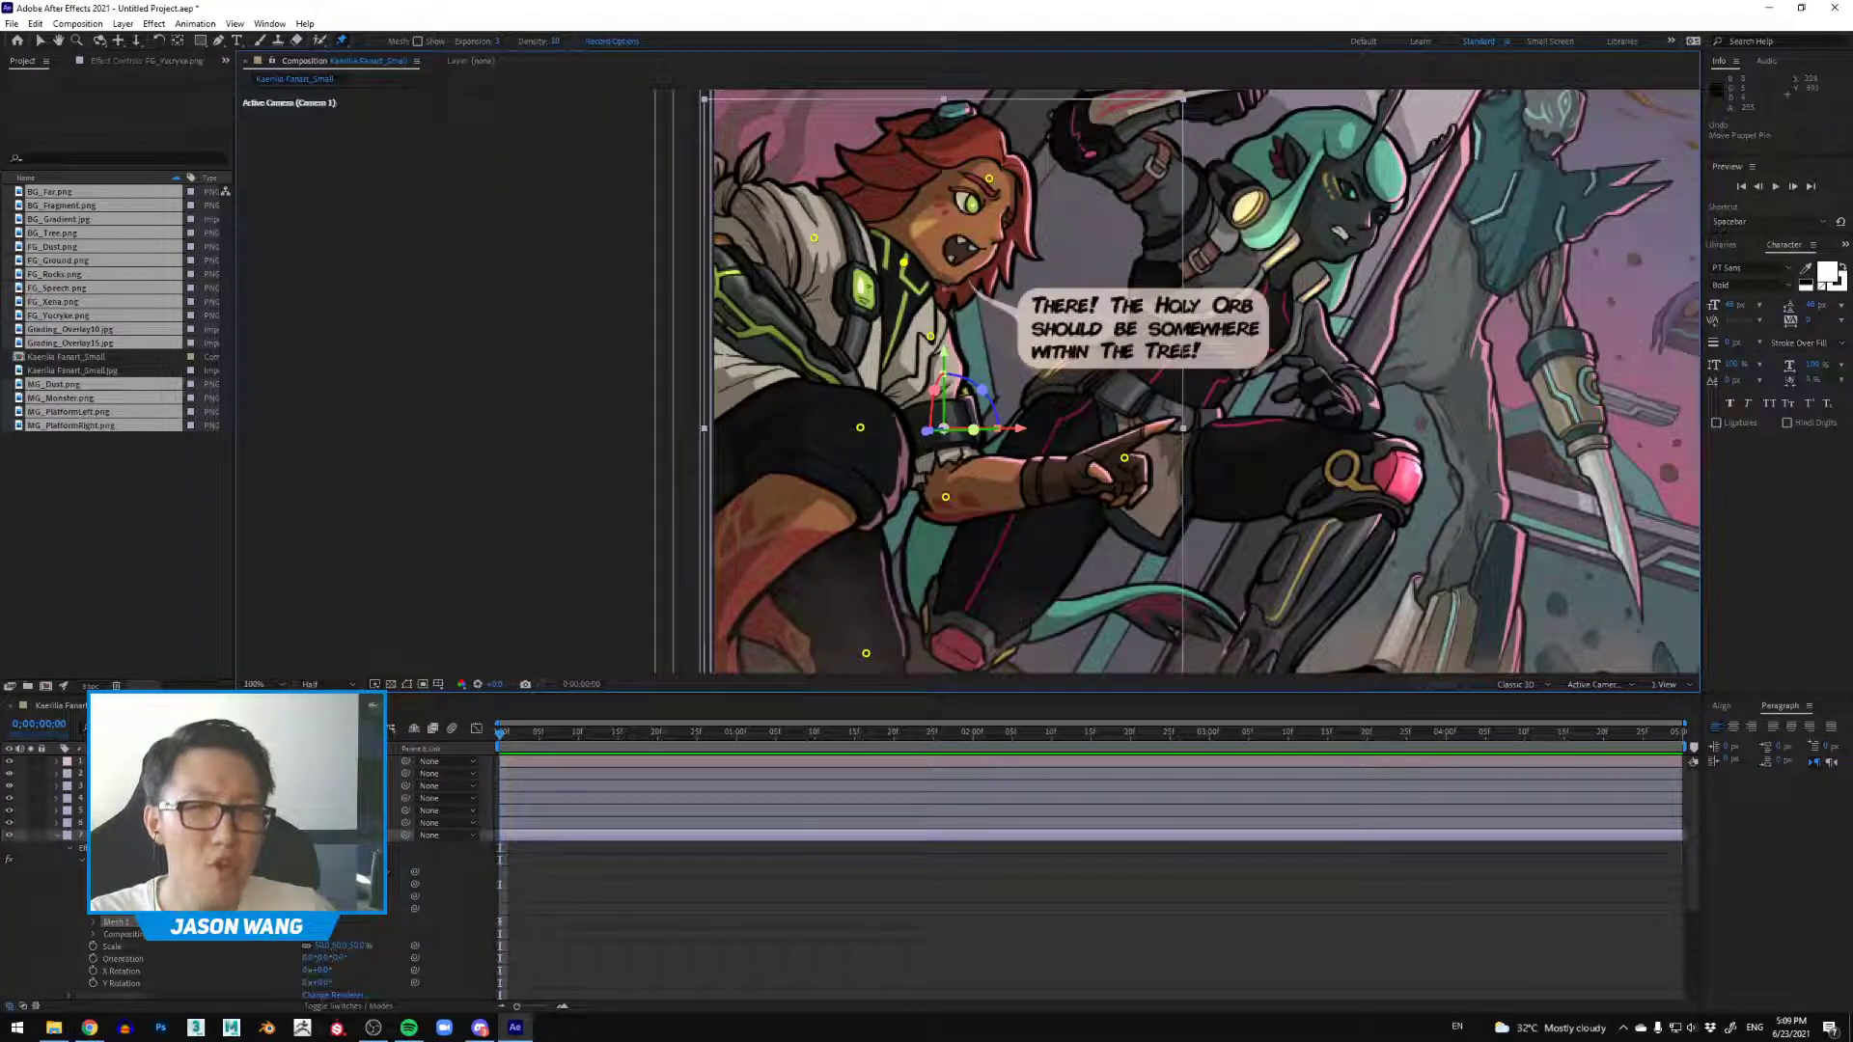
# Step: Collapse the character layer's properties and scrub through the timeline, returning to the first frame
pyautogui.click(55, 836)
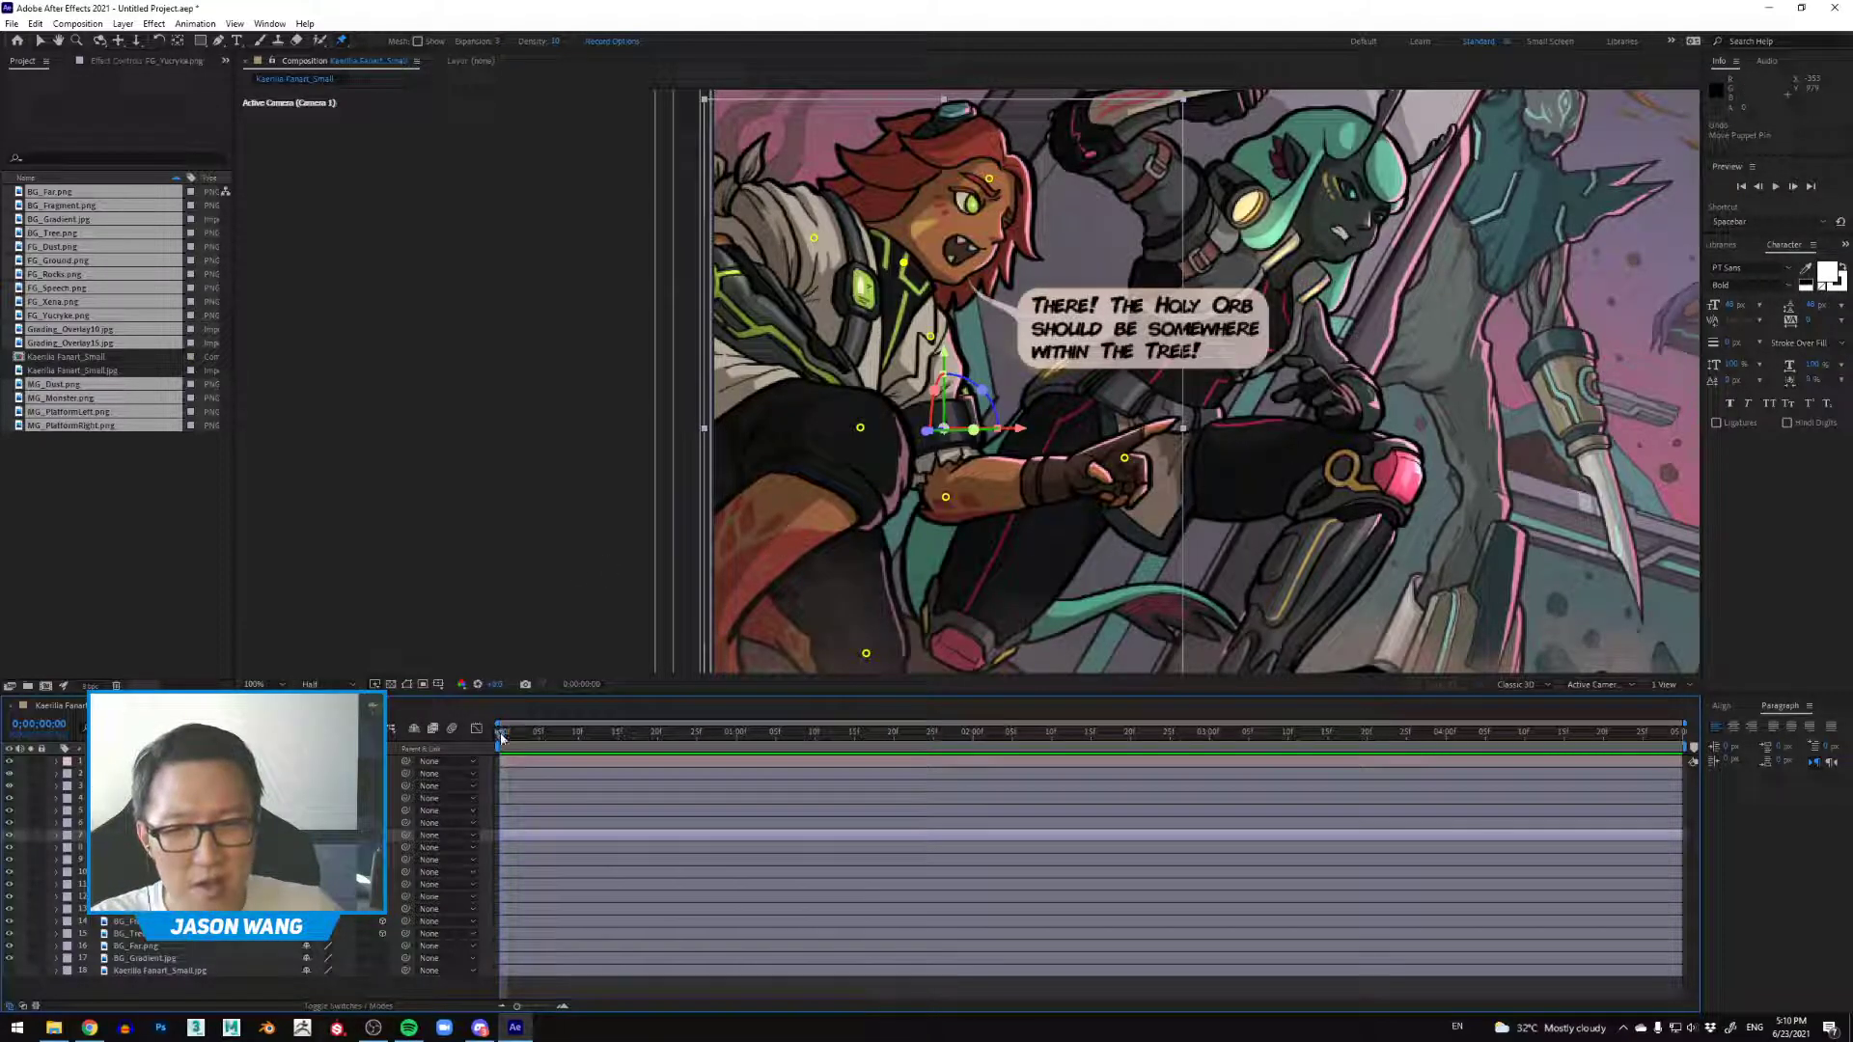
pyautogui.moveTo(519, 738); pyautogui.dragTo(603, 739)
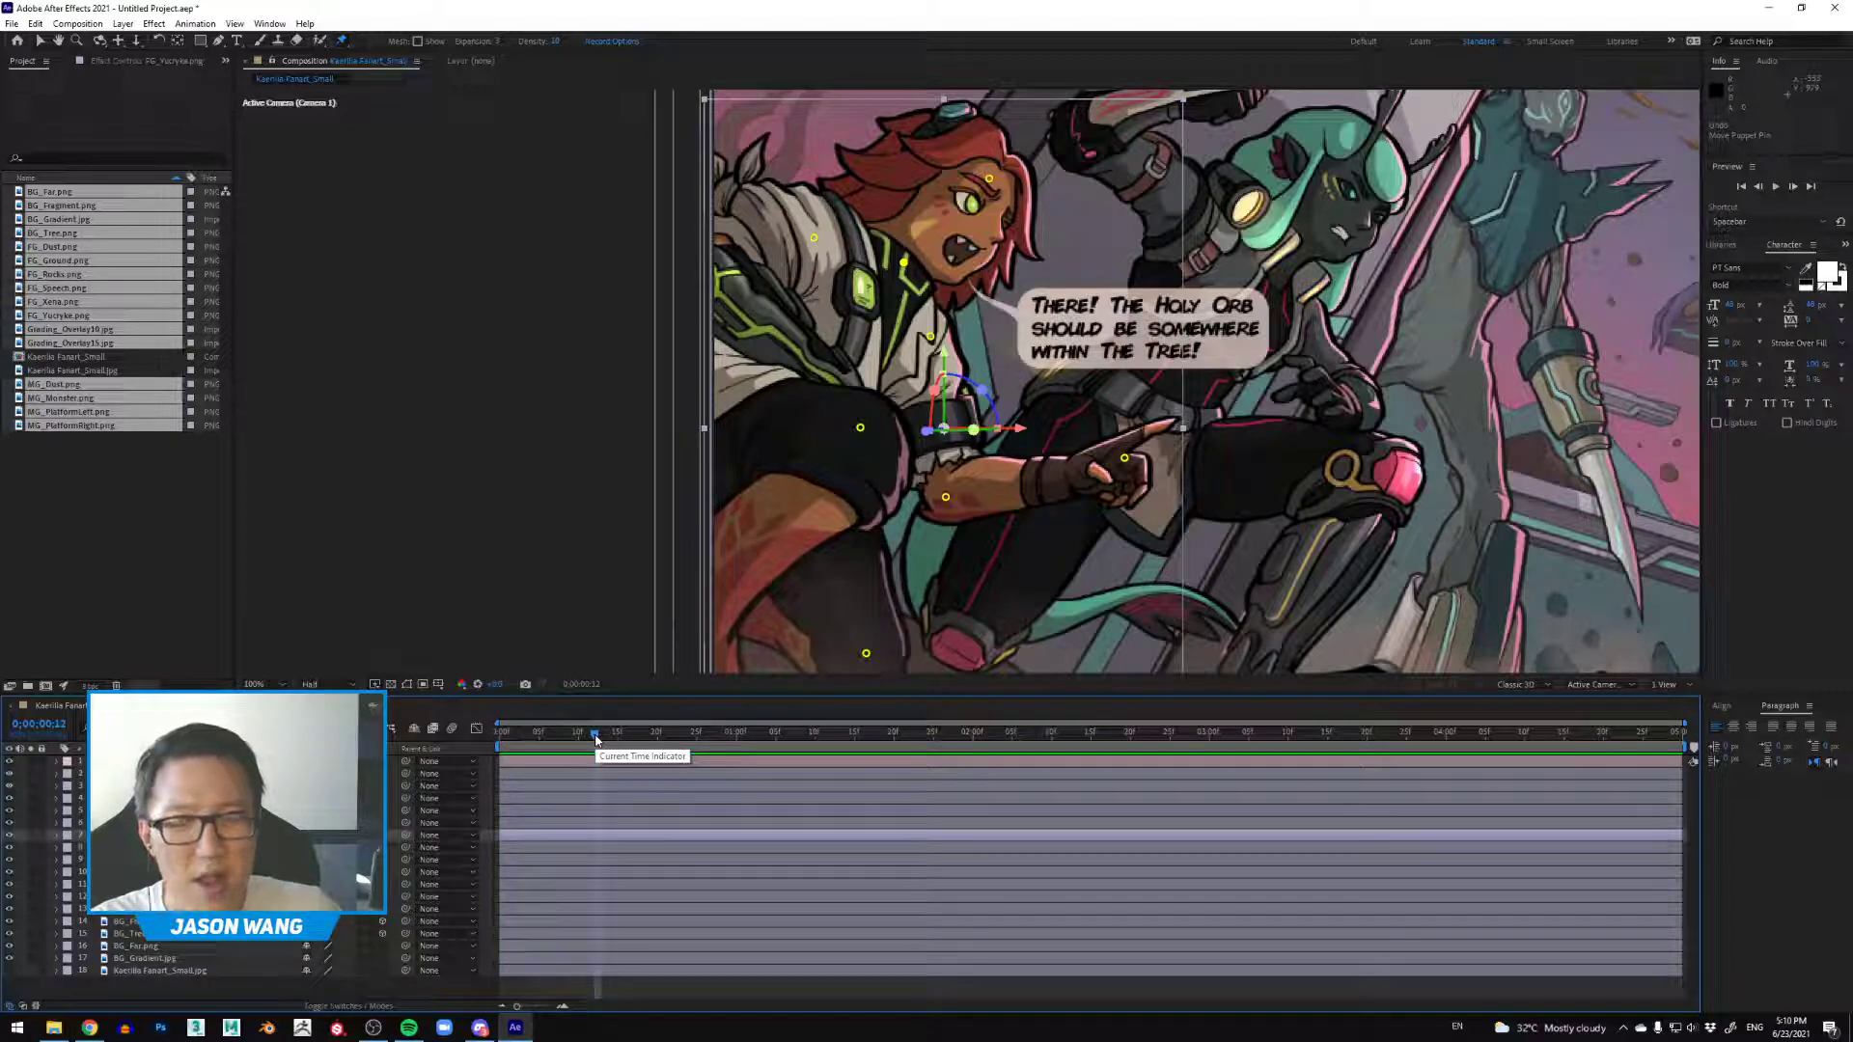
pyautogui.click(775, 735)
pyautogui.moveTo(1056, 731); pyautogui.dragTo(1646, 736)
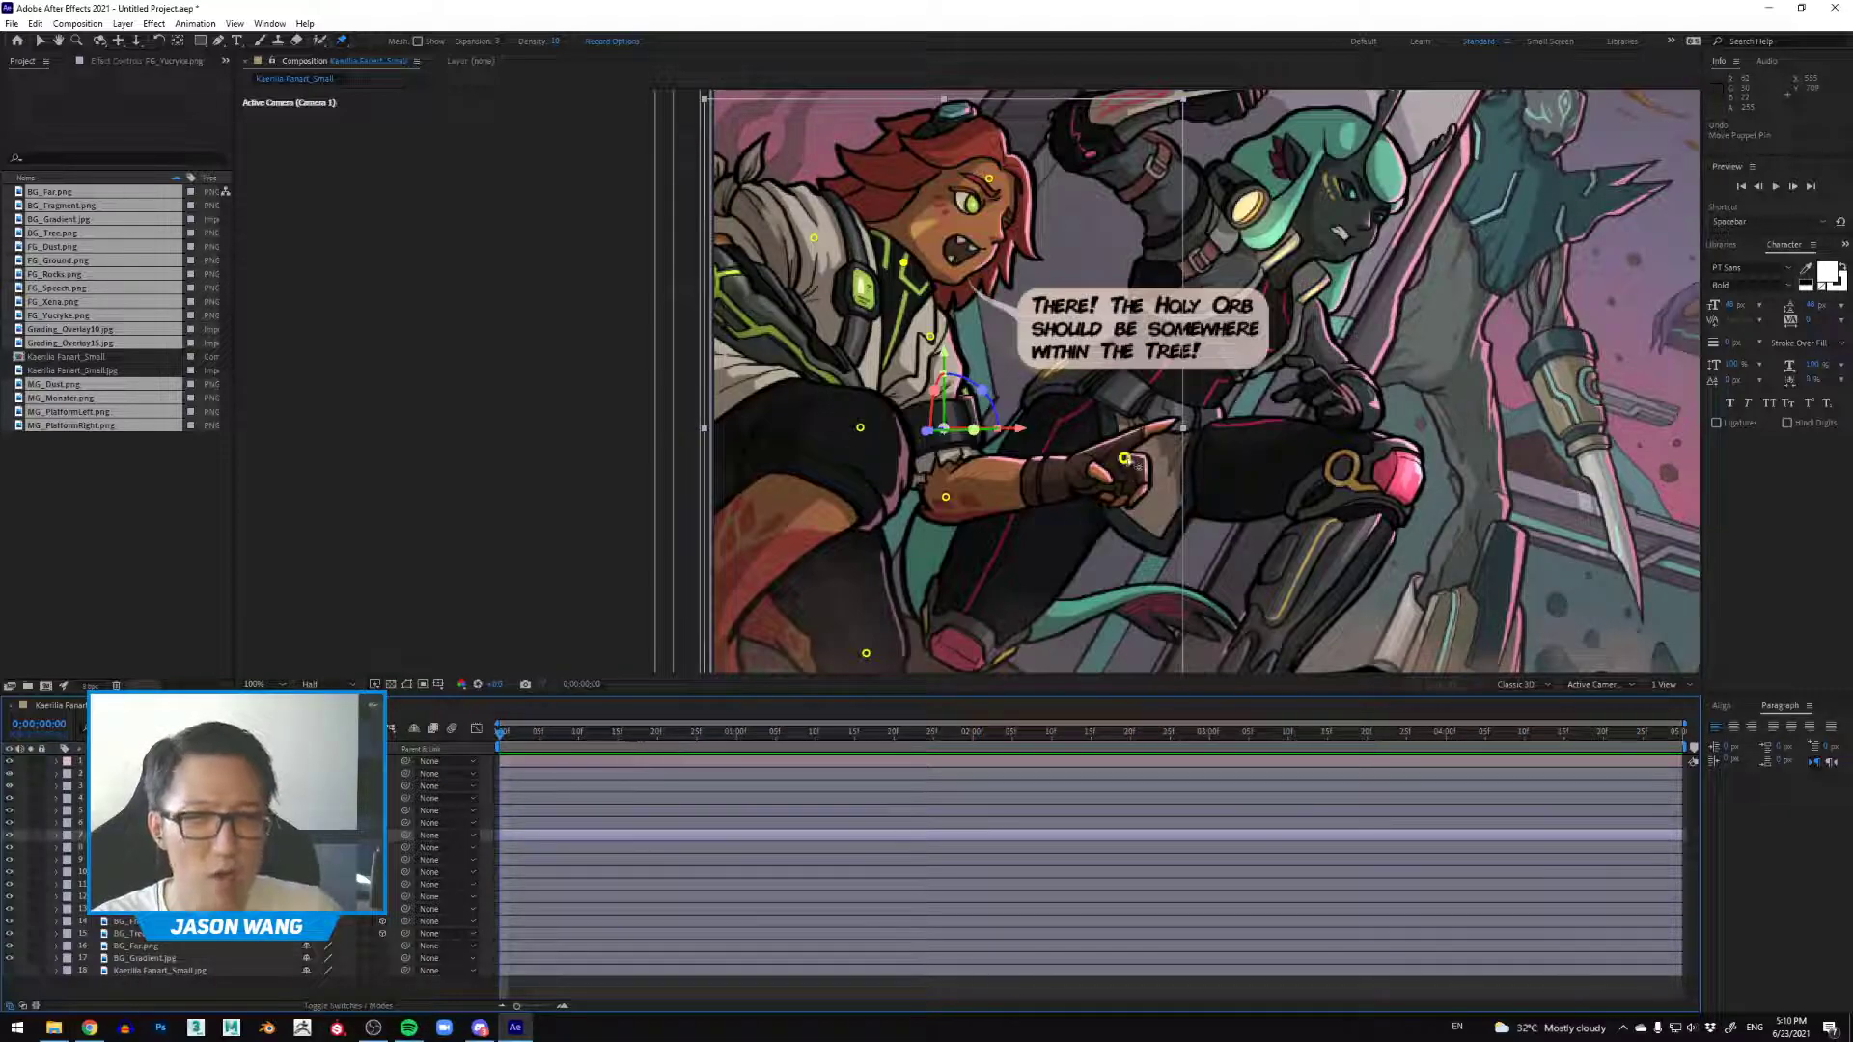
pyautogui.hotkey('ctrl', '1')
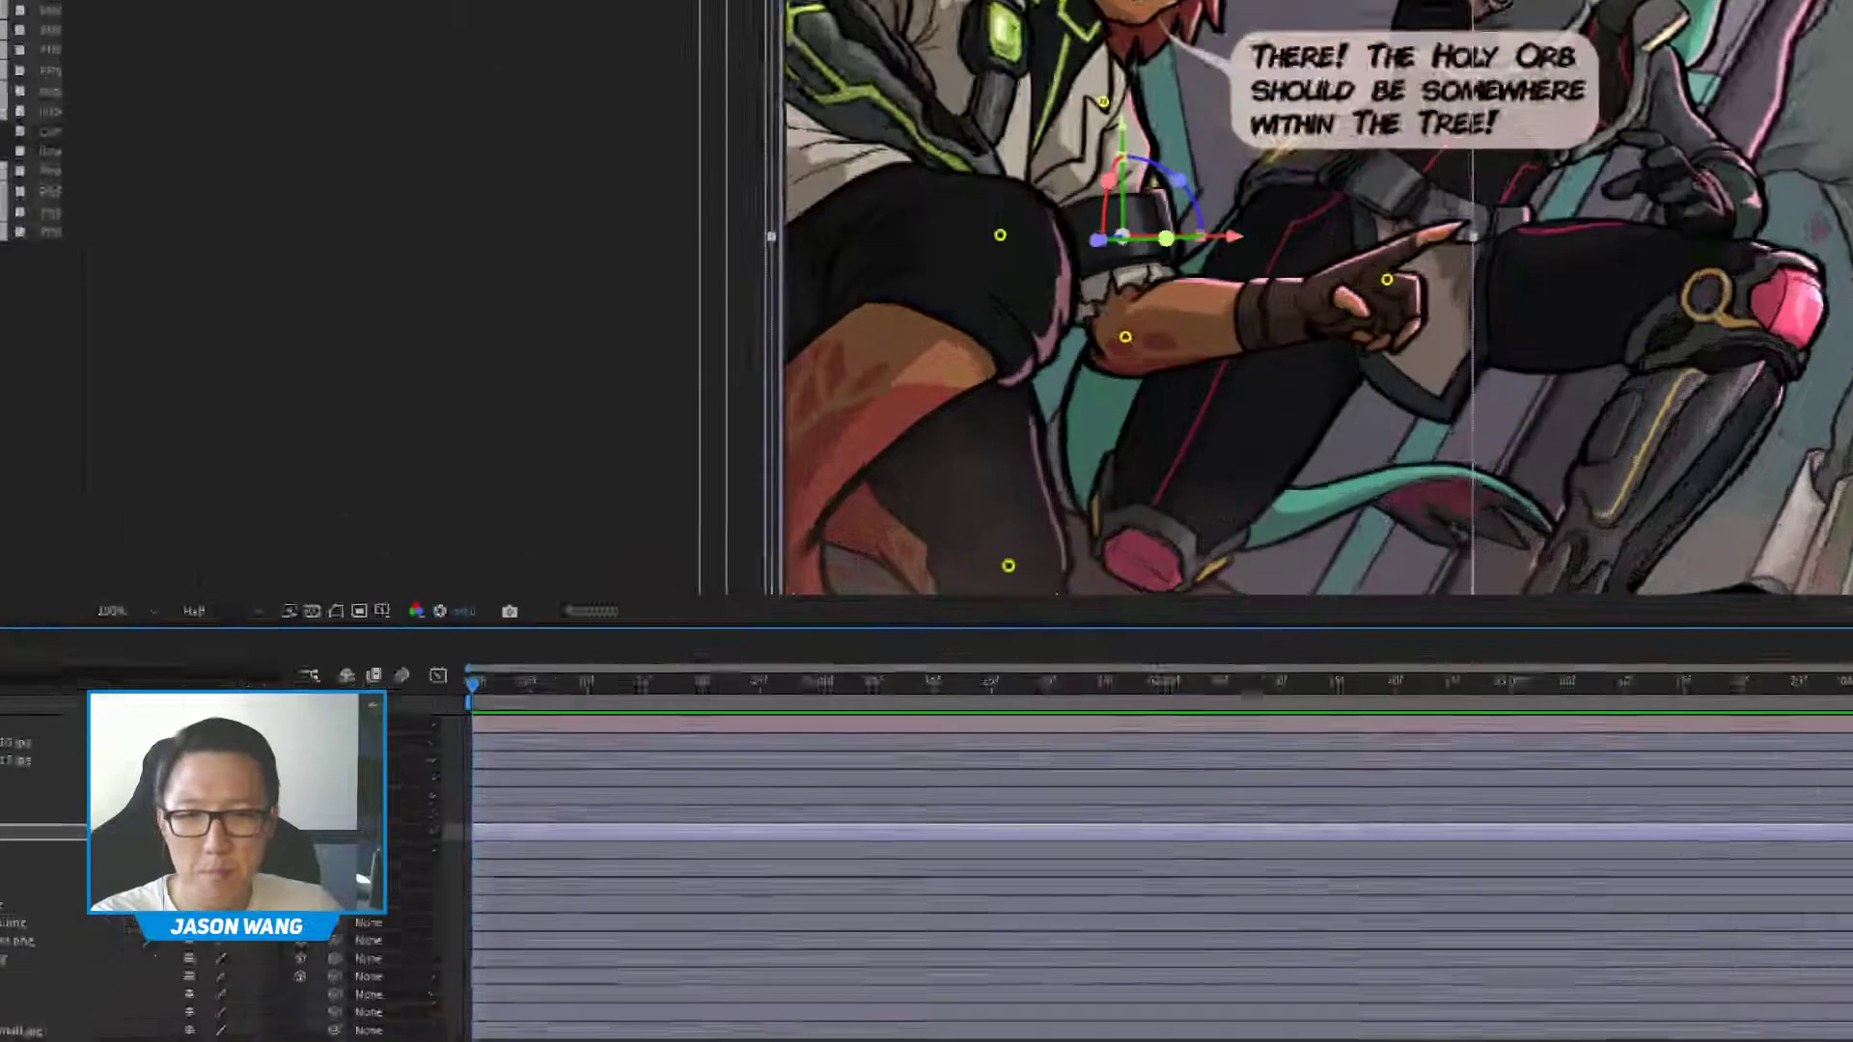
pyautogui.moveTo(468, 572)
pyautogui.mouseDown()
pyautogui.moveTo(360, 691)
pyautogui.moveTo(534, 565)
pyautogui.mouseUp()
pyautogui.press('Escape')
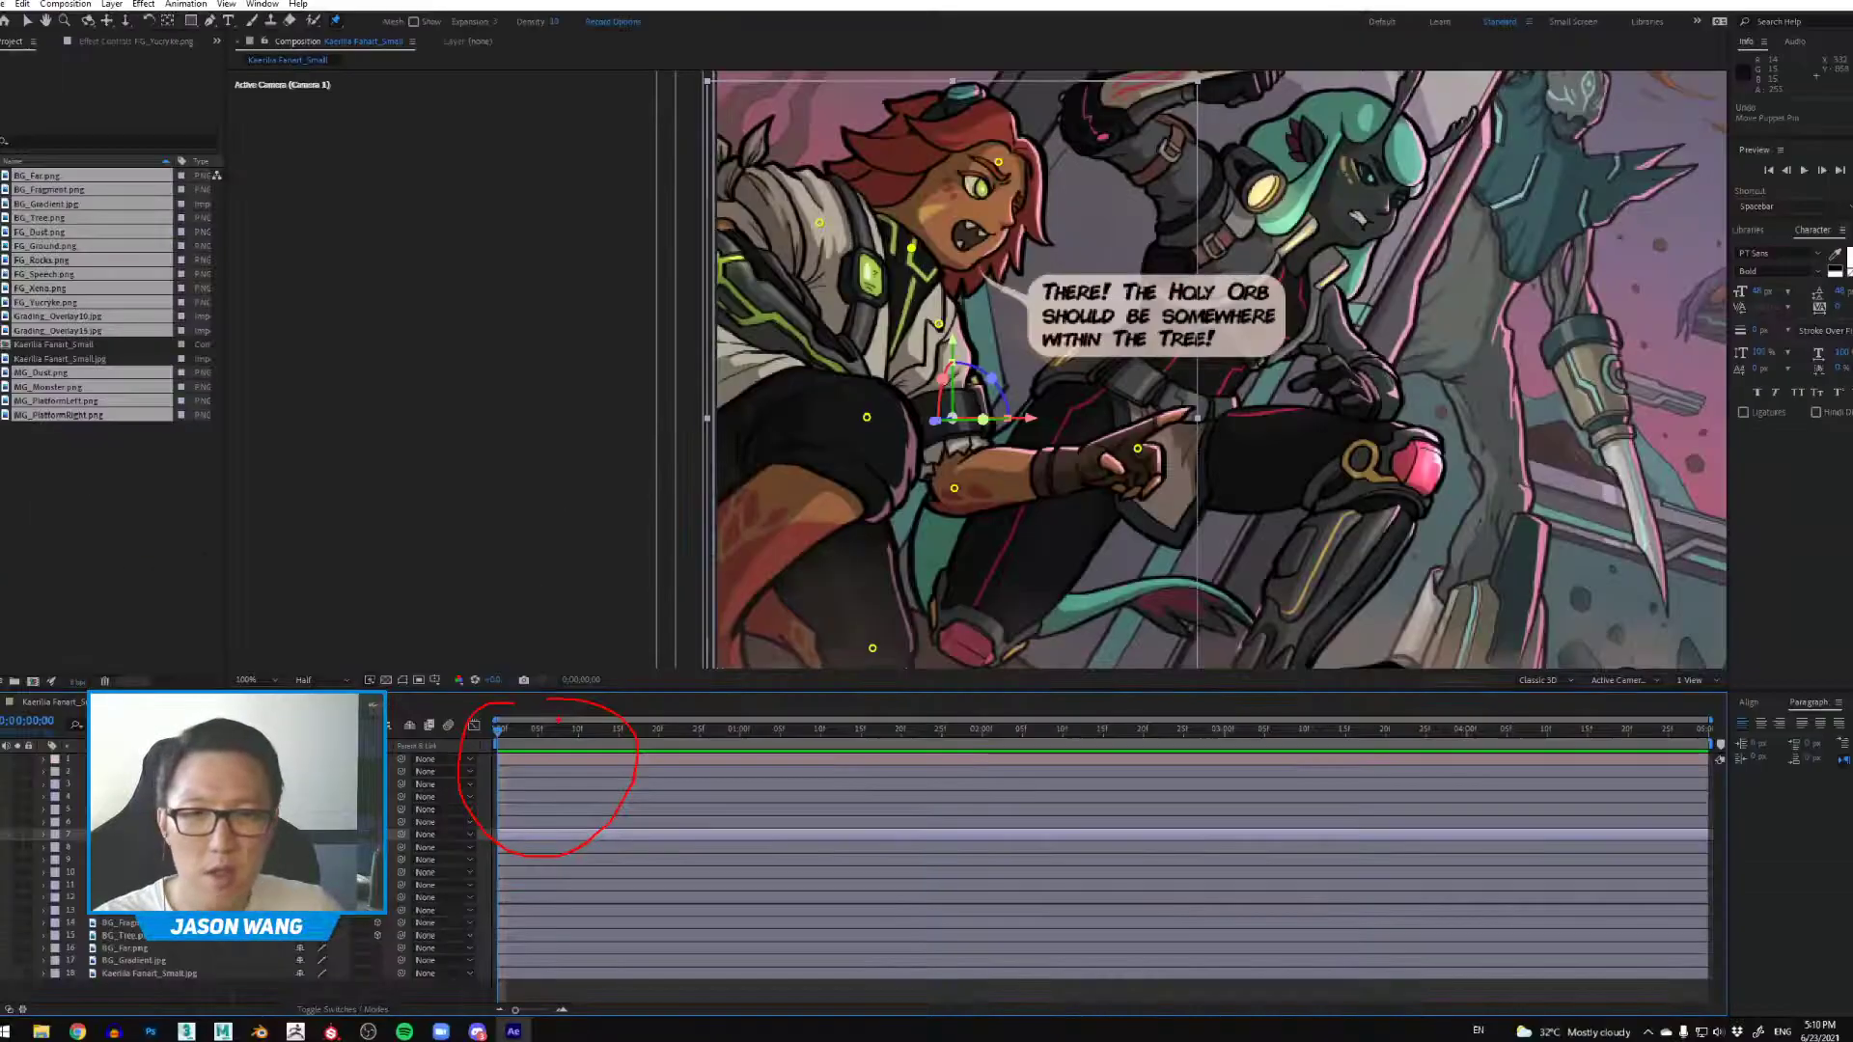
# Step: Record a slow upward motion for the hand's puppet pin from the first frame
pyautogui.moveTo(1124, 458)
pyautogui.mouseDown()
pyautogui.moveTo(1102, 434)
pyautogui.moveTo(1120, 434)
pyautogui.mouseUp()
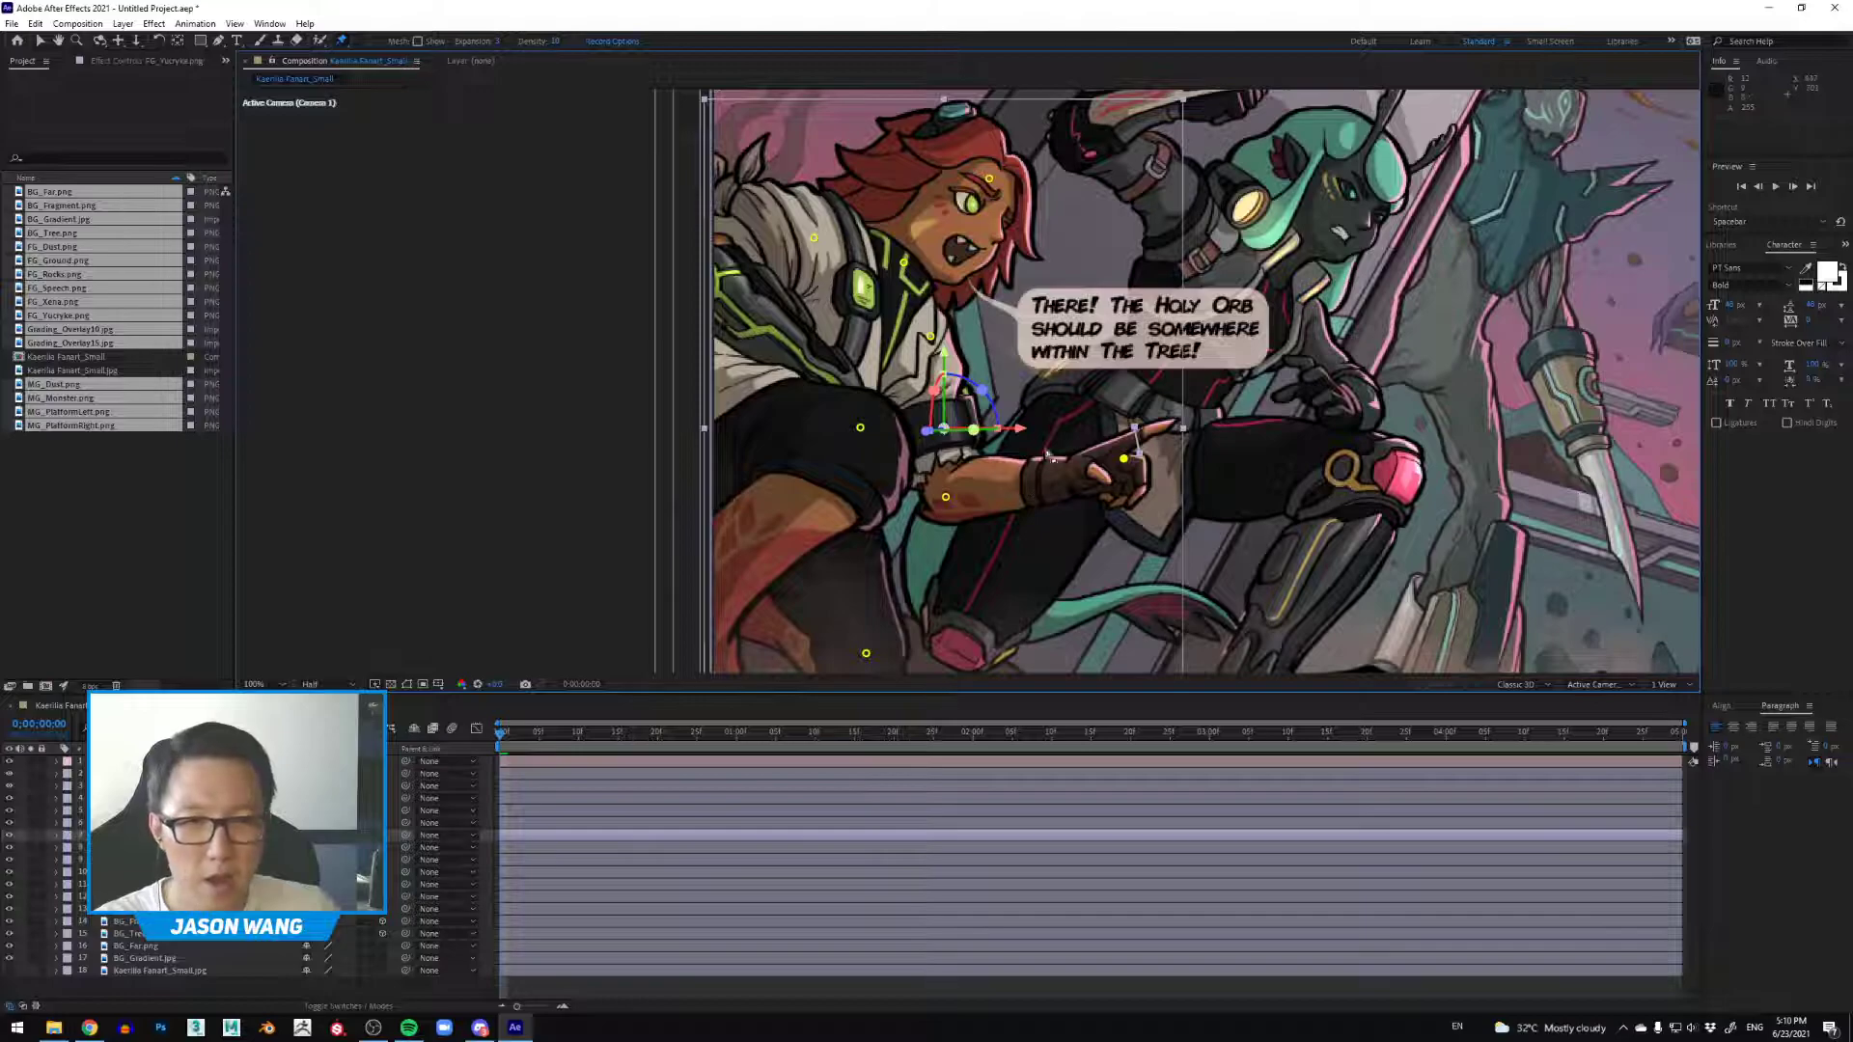
pyautogui.click(509, 737)
pyautogui.press('space')
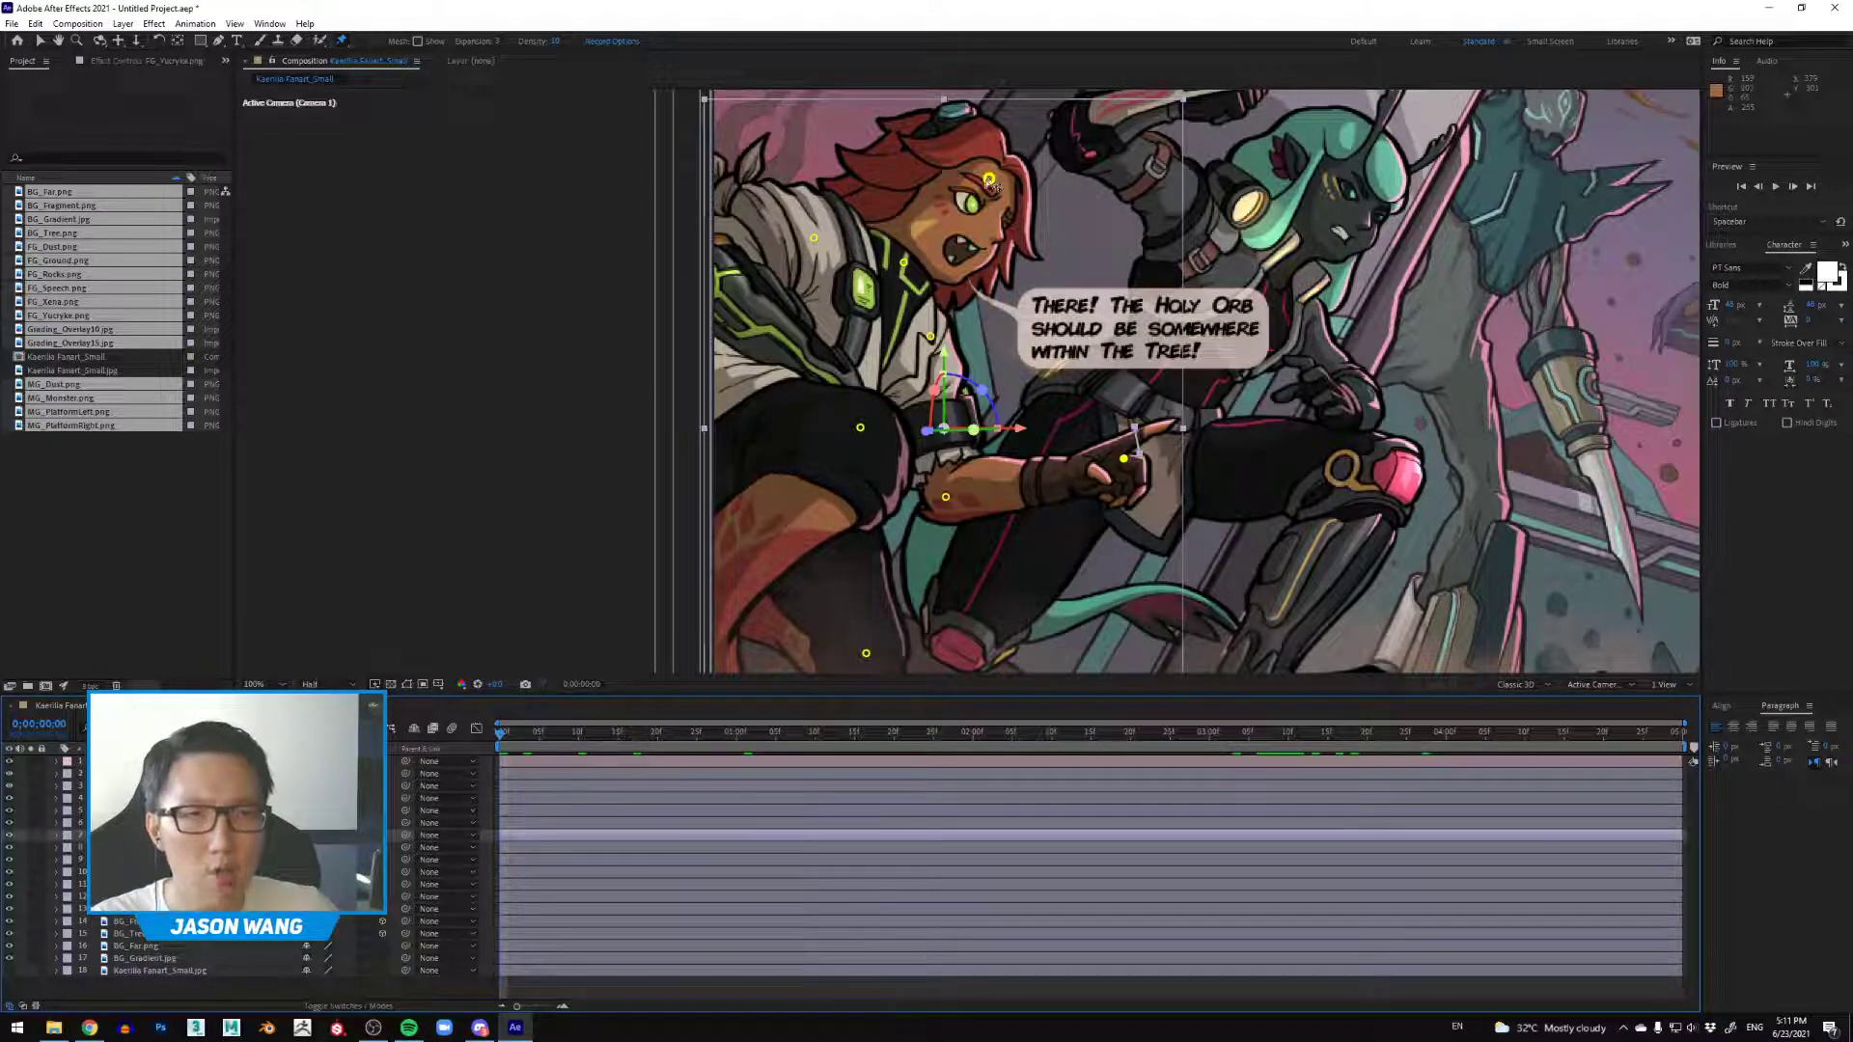
# Step: Record small real-time motions for the head, collar, chest and elbow puppet pins, each starting at the first frame
pyautogui.moveTo(989, 179); pyautogui.dragTo(997, 187)
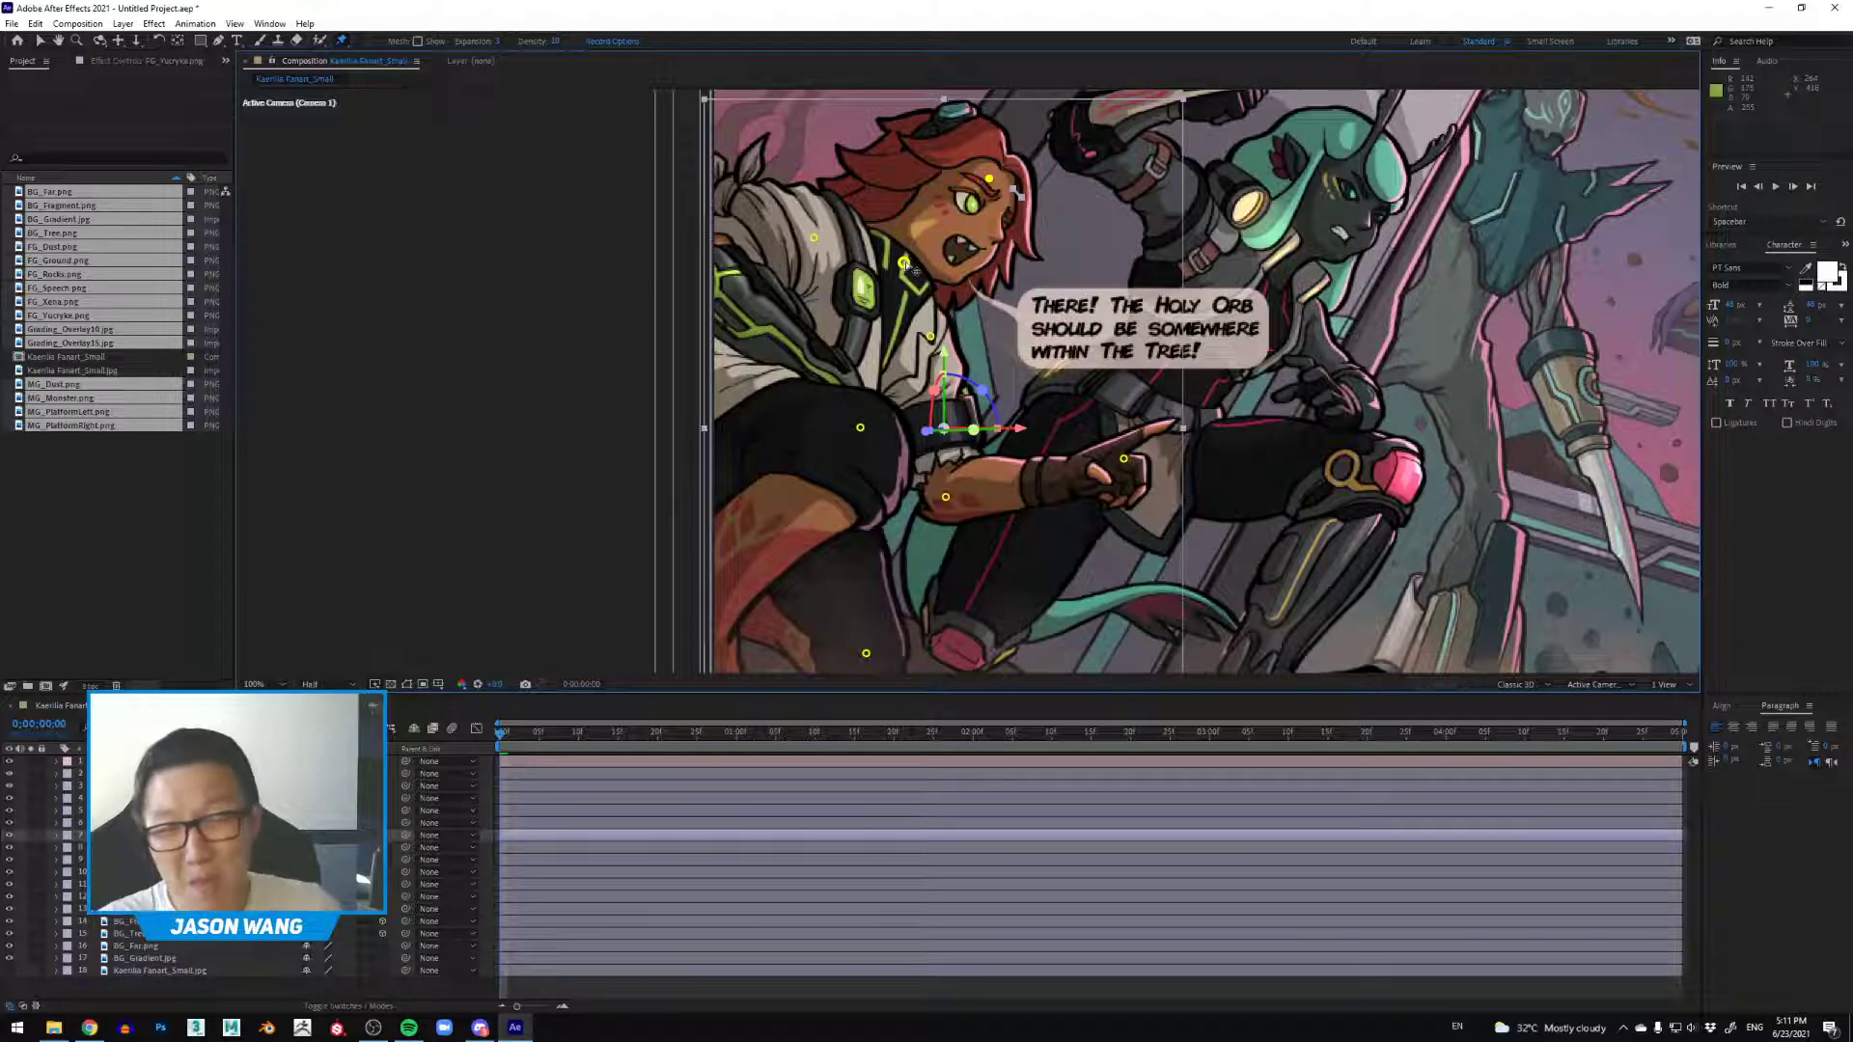
pyautogui.moveTo(904, 262); pyautogui.dragTo(904, 260)
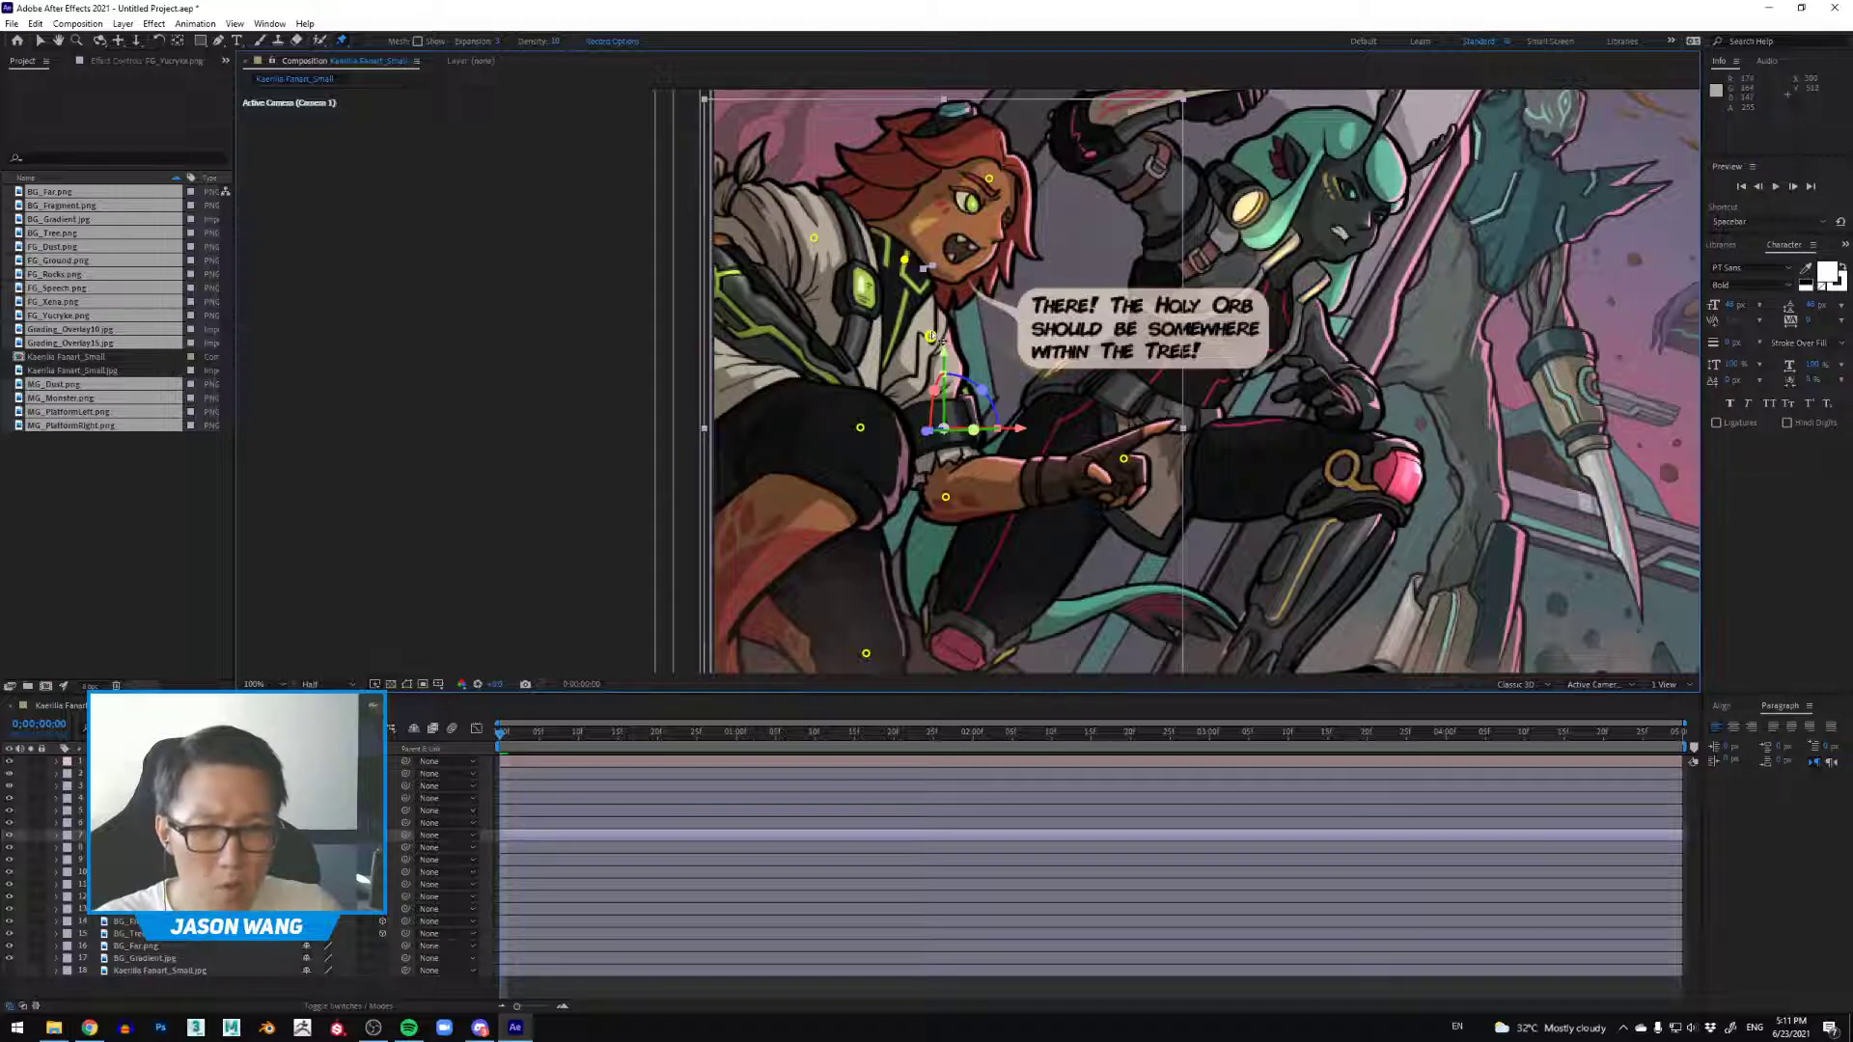
pyautogui.moveTo(930, 336); pyautogui.dragTo(938, 336)
pyautogui.moveTo(946, 498); pyautogui.dragTo(941, 498)
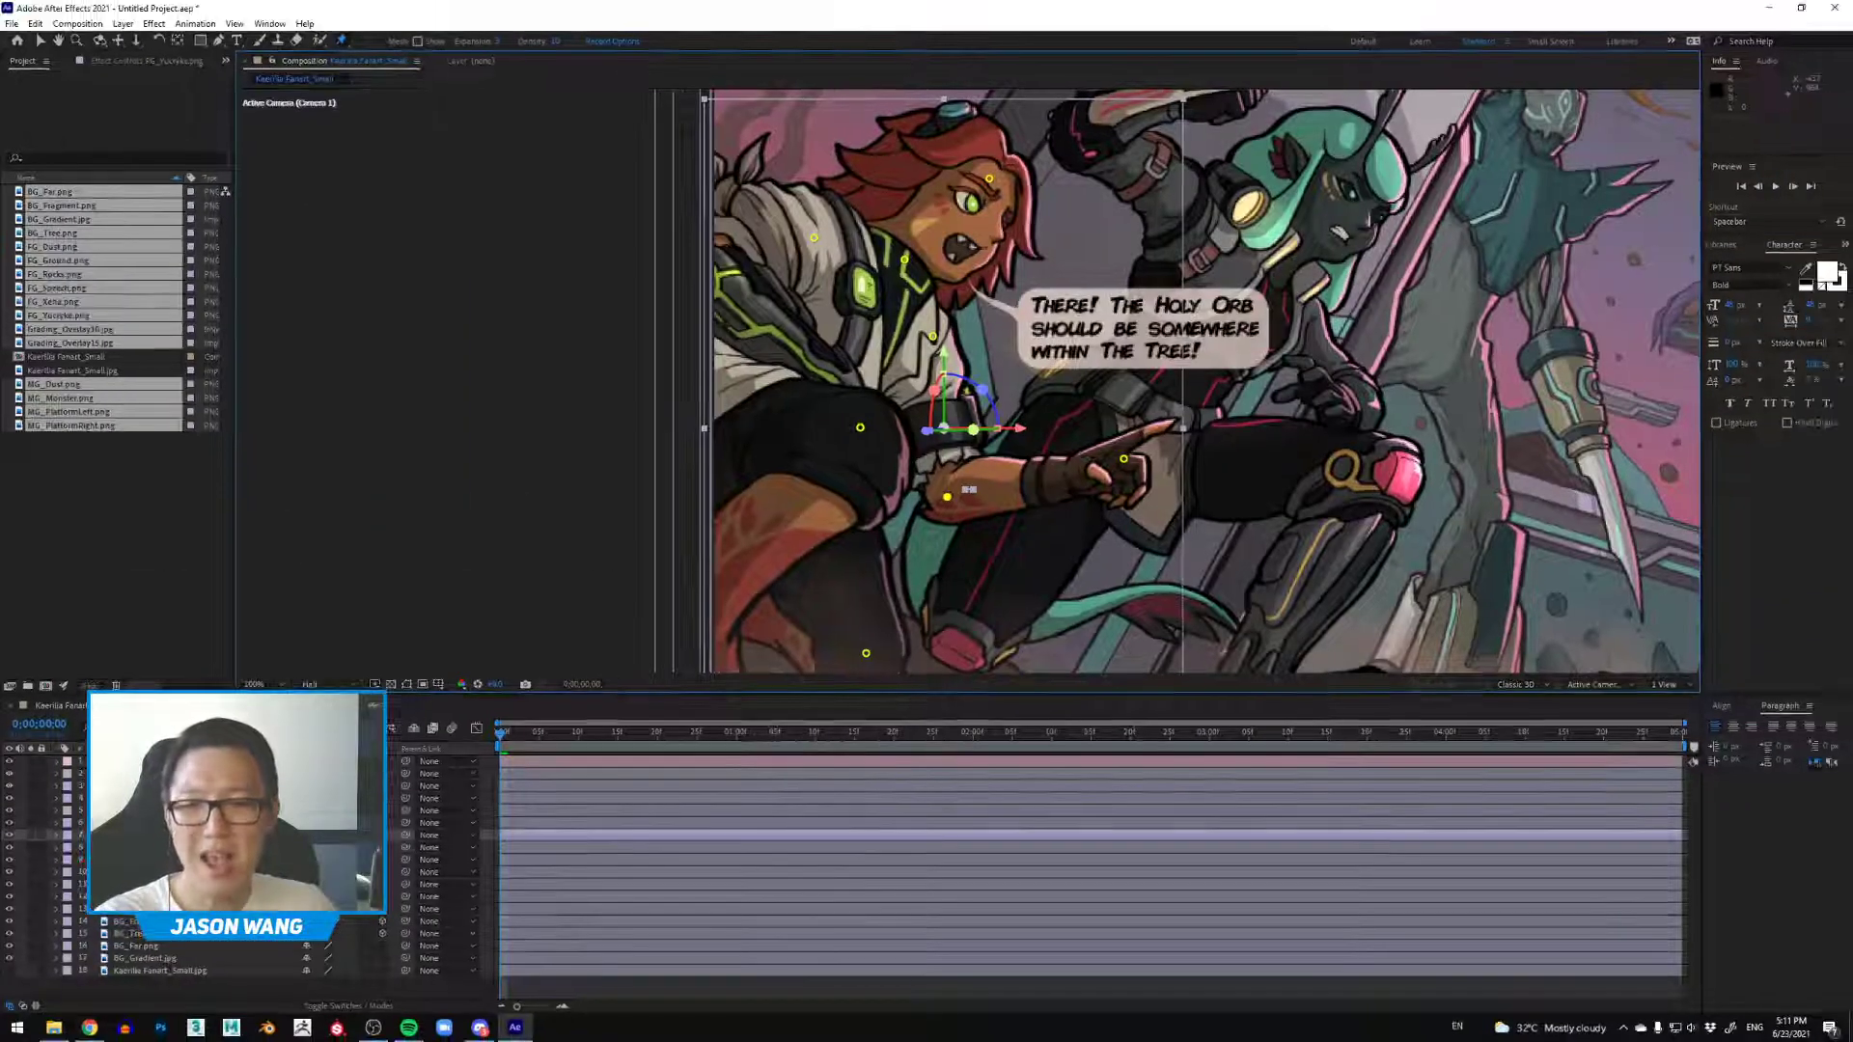
# Step: Reveal the character layer's keyframed properties and examine where each animated puppet pin's recorded motion ends
pyautogui.press('u')
pyautogui.scroll(-6, 1143, 842)
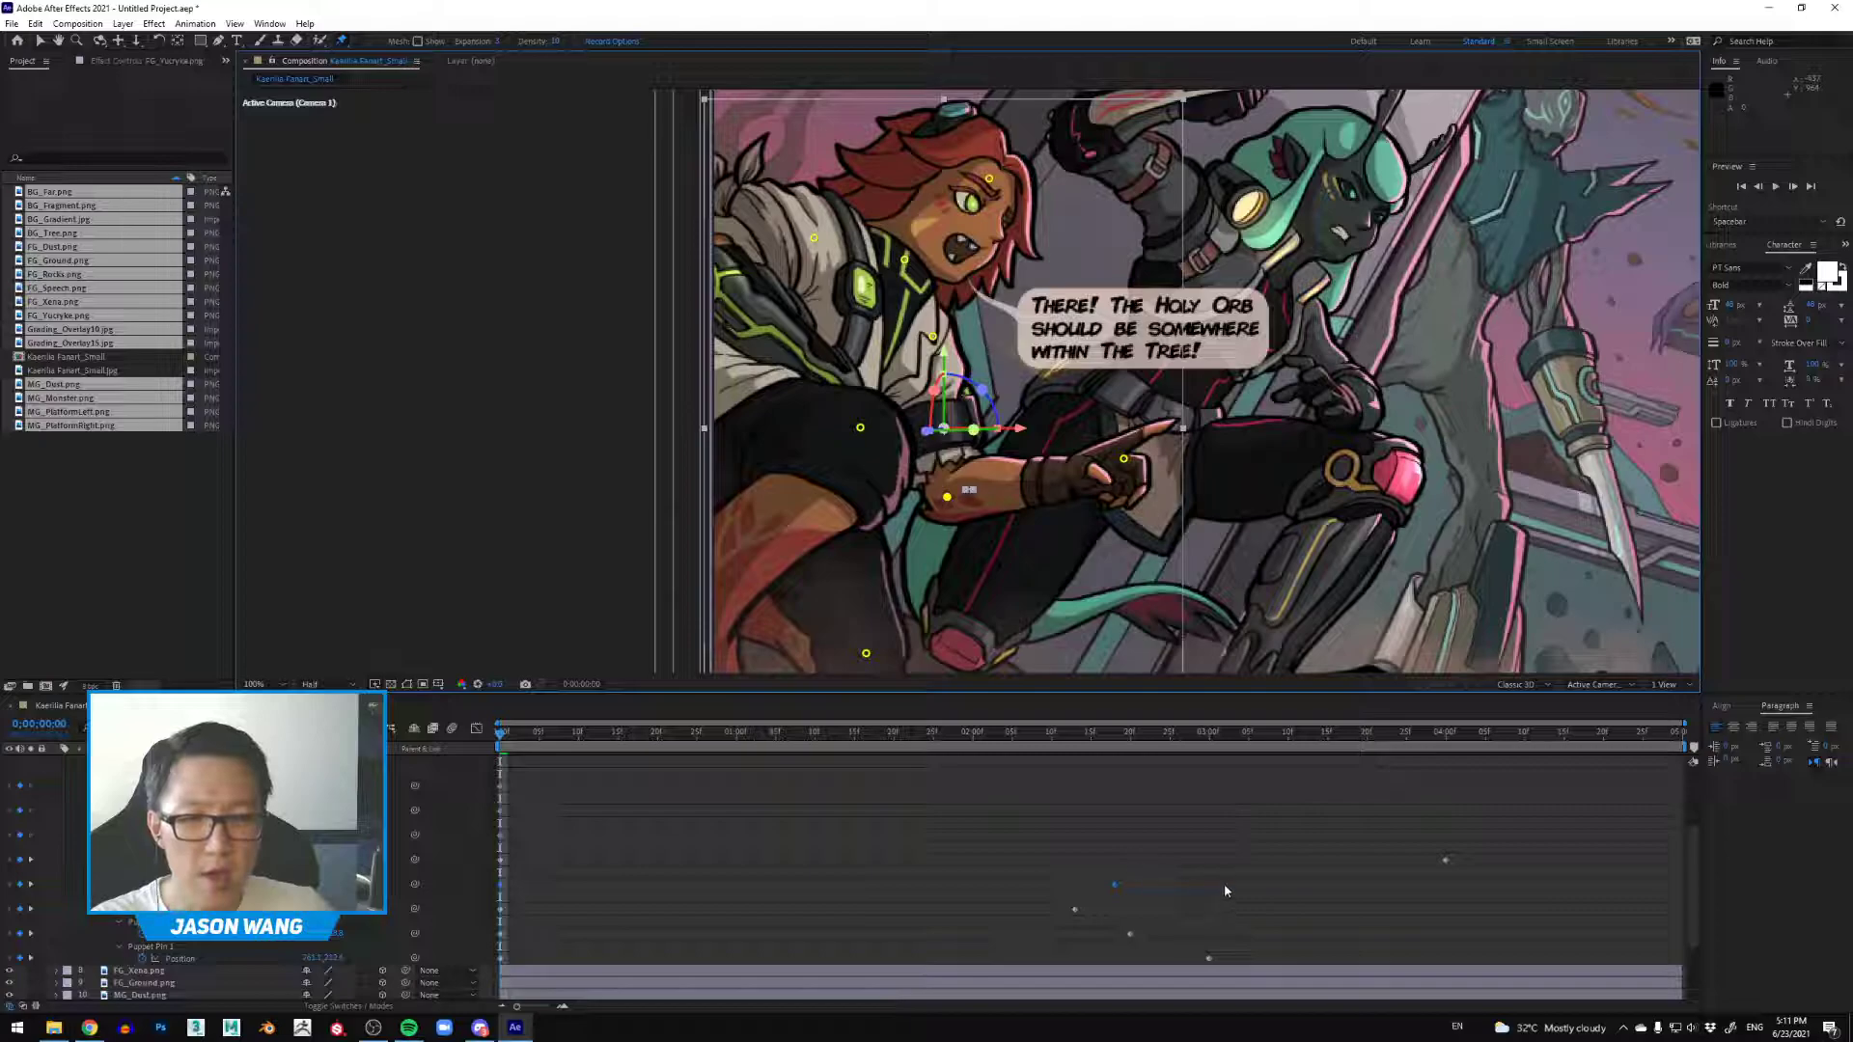
pyautogui.scroll(2, 1093, 832)
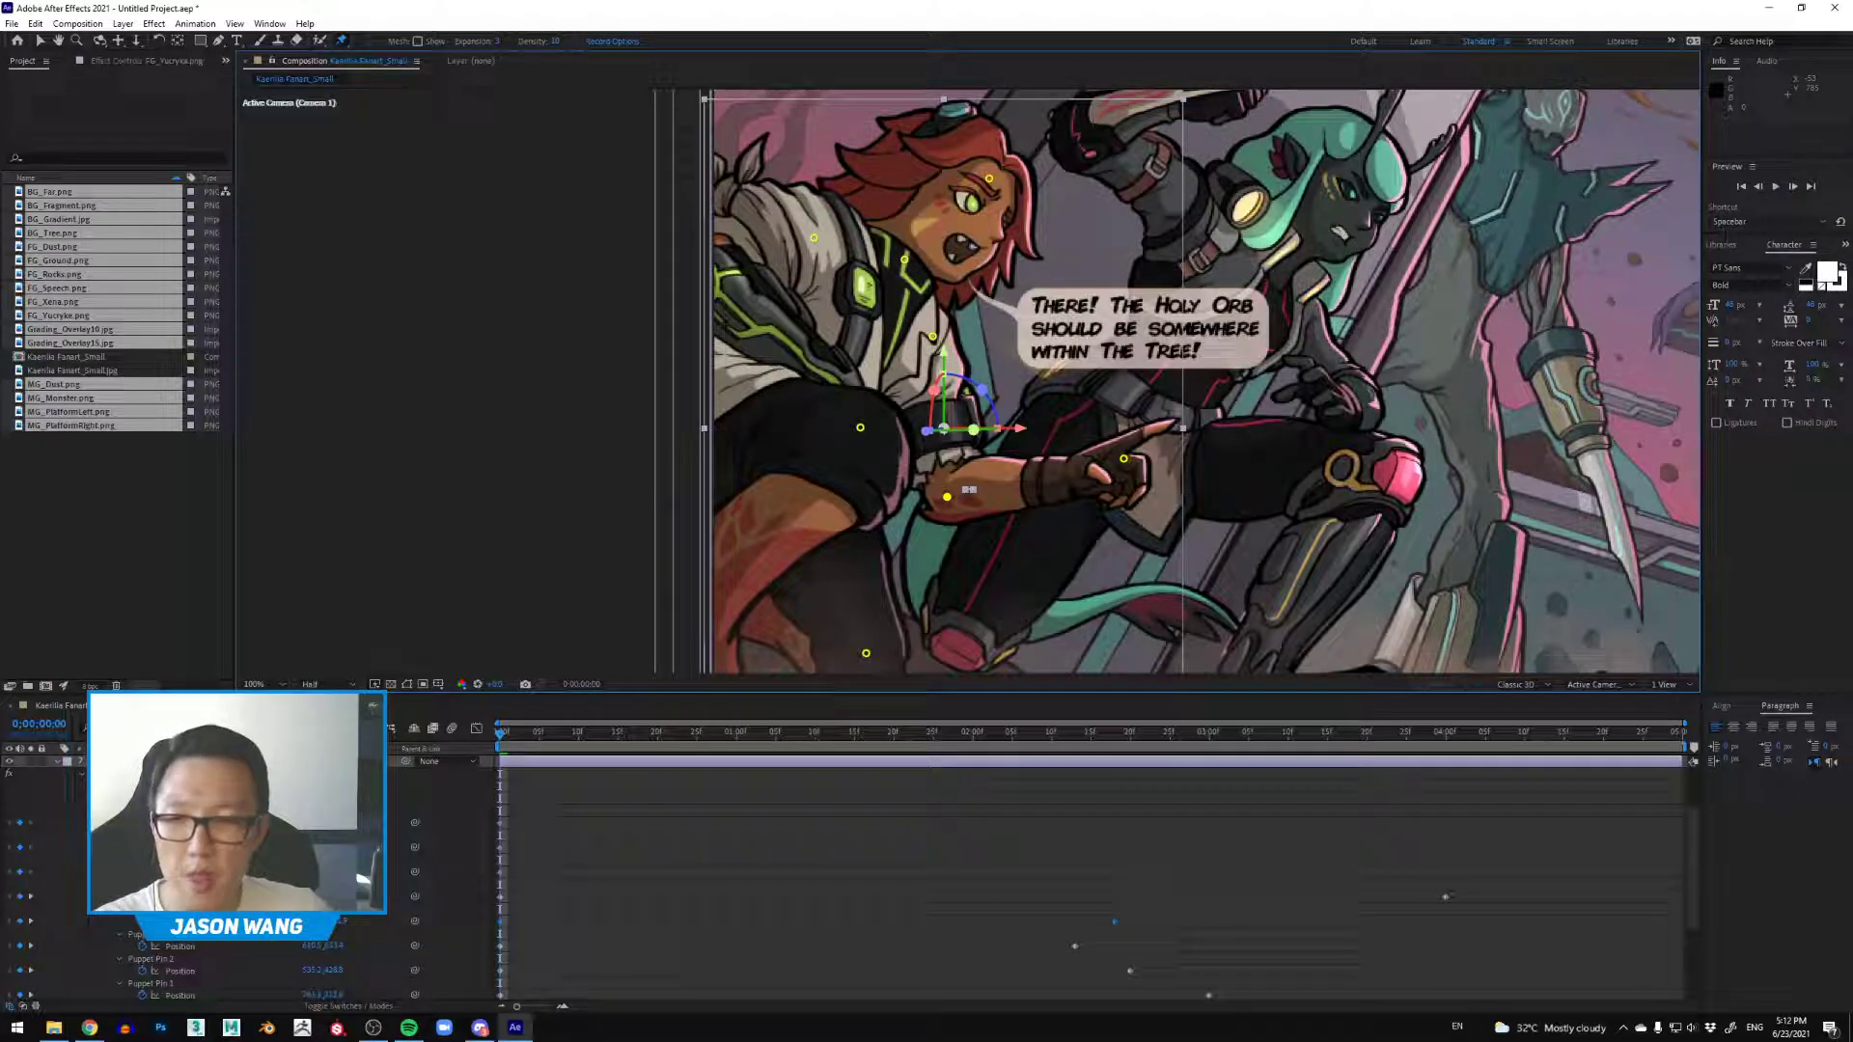
pyautogui.scroll(-2, 1092, 869)
pyautogui.click(148, 945)
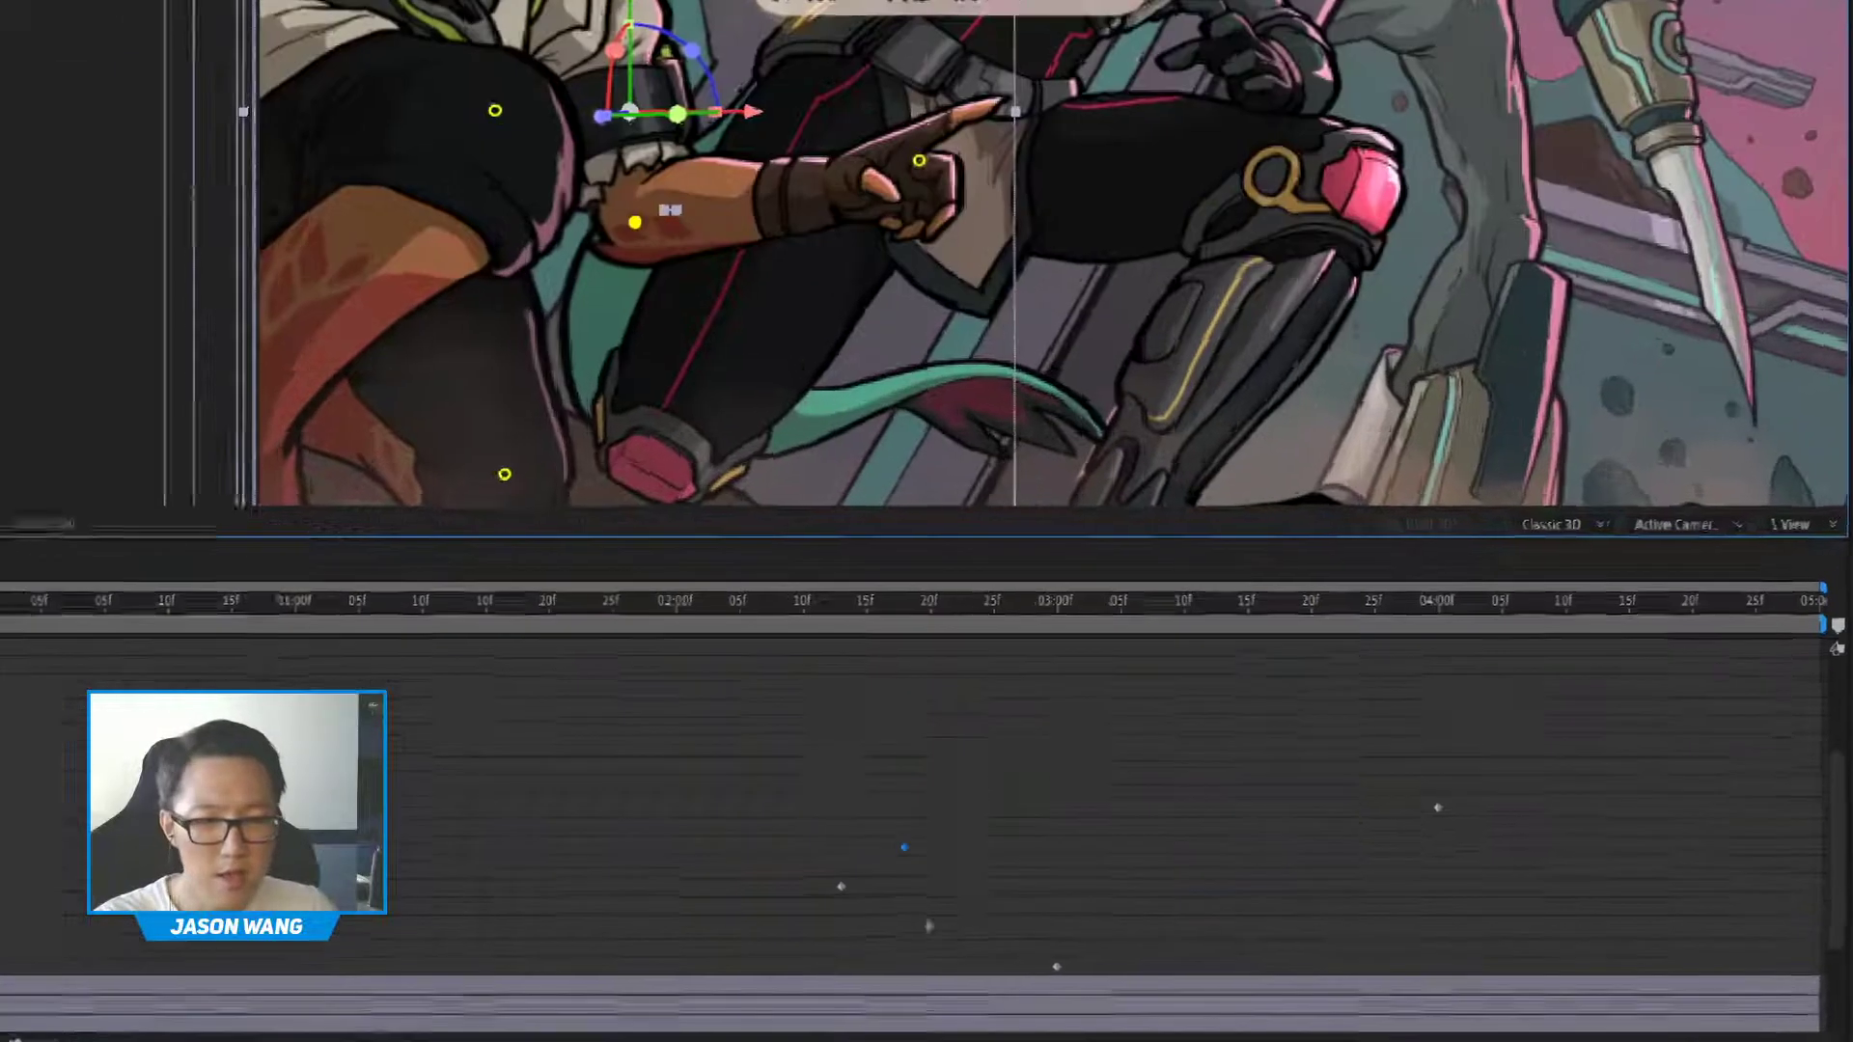
pyautogui.click(1505, 822)
pyautogui.moveTo(1516, 752)
pyautogui.mouseDown()
pyautogui.moveTo(747, 727)
pyautogui.moveTo(1470, 826)
pyautogui.moveTo(1451, 705)
pyautogui.mouseUp()
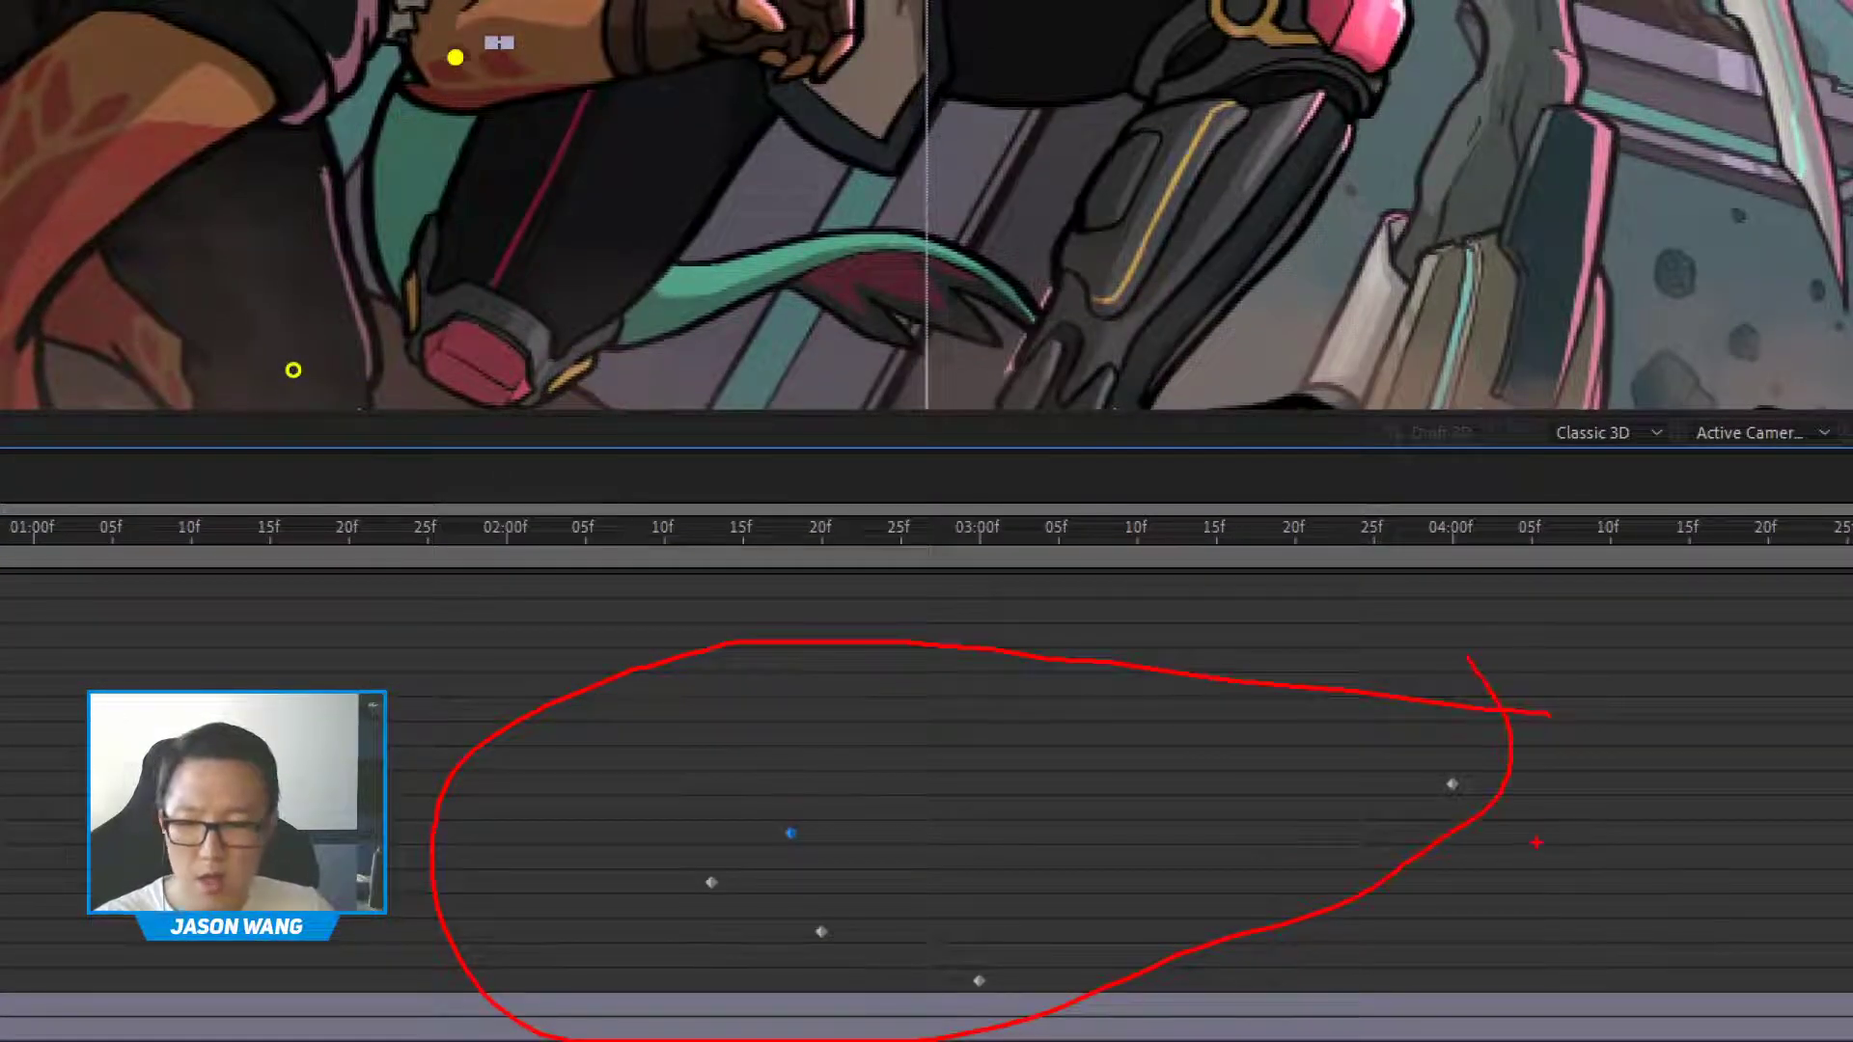
pyautogui.press('Escape')
# Step: Move the ending position keyframes of all five animated puppet pins to 0;00;04;29, at the end of the composition
pyautogui.moveTo(1452, 784); pyautogui.dragTo(1618, 793)
pyautogui.moveTo(1499, 859); pyautogui.dragTo(1674, 860)
pyautogui.moveTo(1116, 886); pyautogui.dragTo(1528, 906)
pyautogui.moveTo(1664, 888); pyautogui.dragTo(1674, 884)
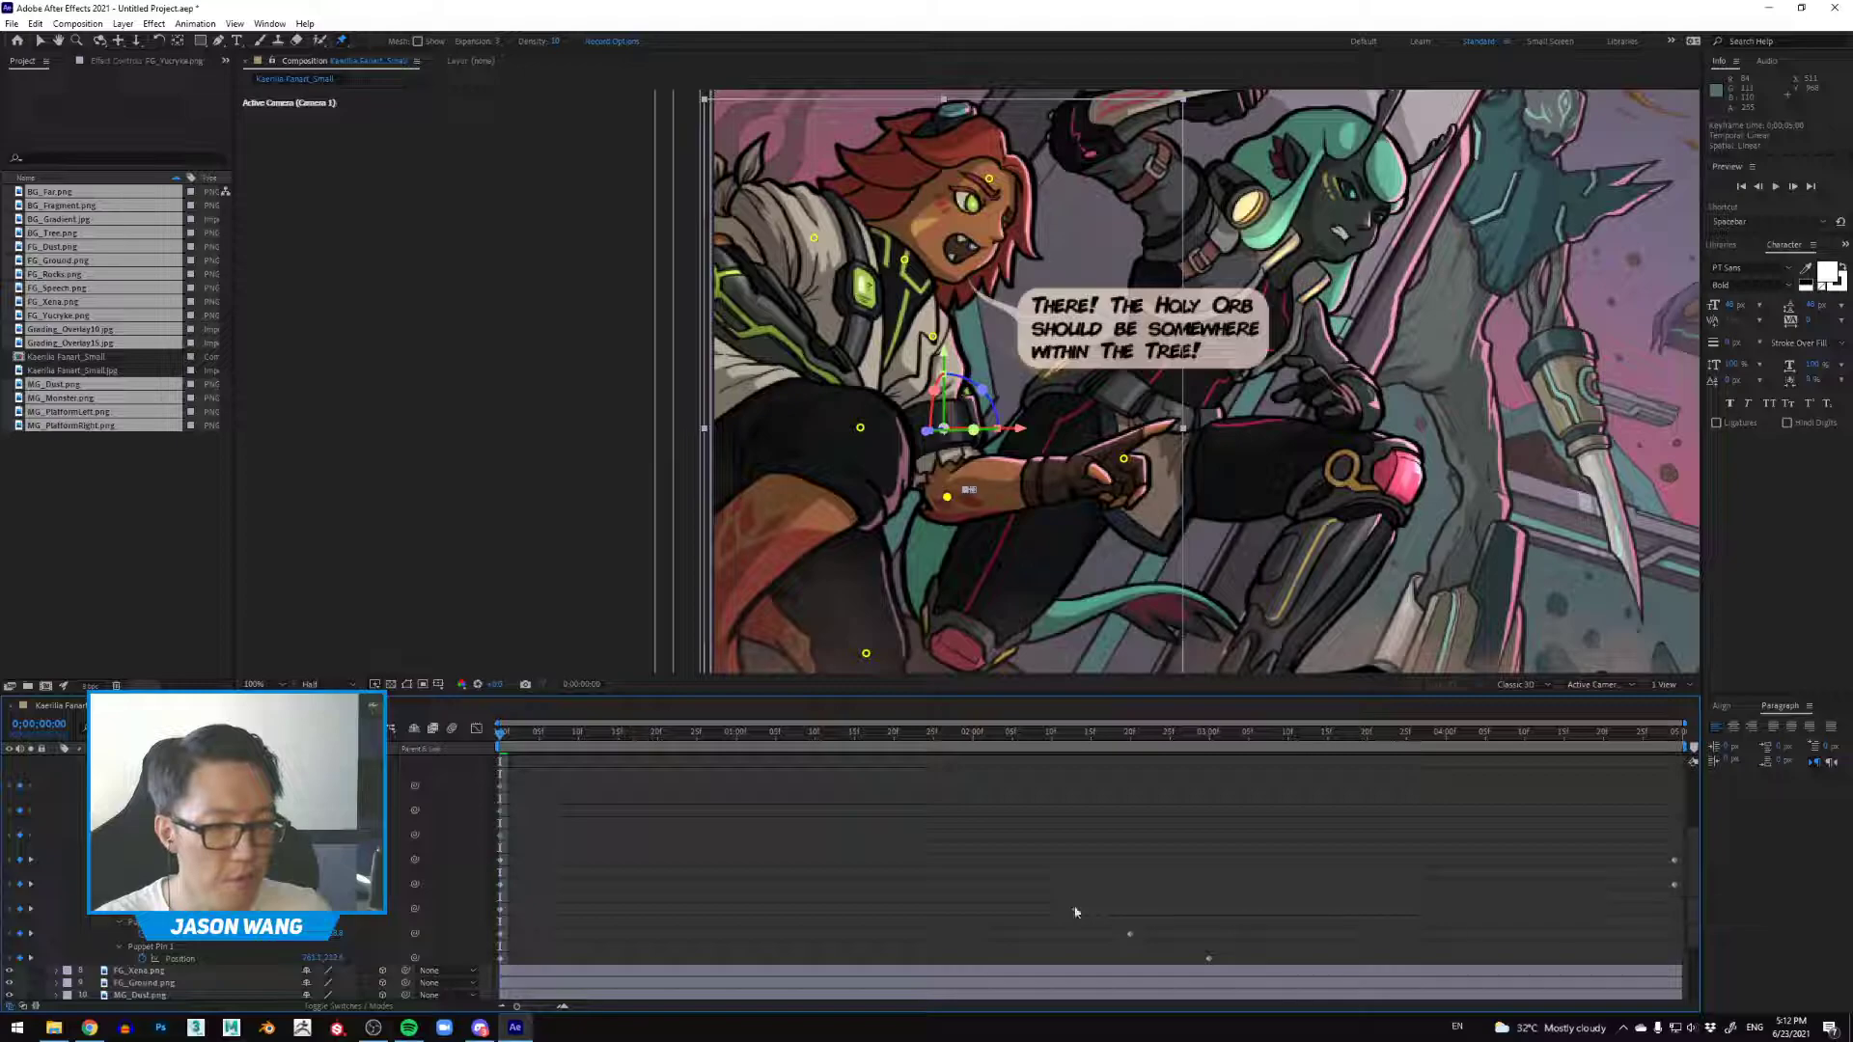
pyautogui.moveTo(1487, 912); pyautogui.dragTo(1669, 917)
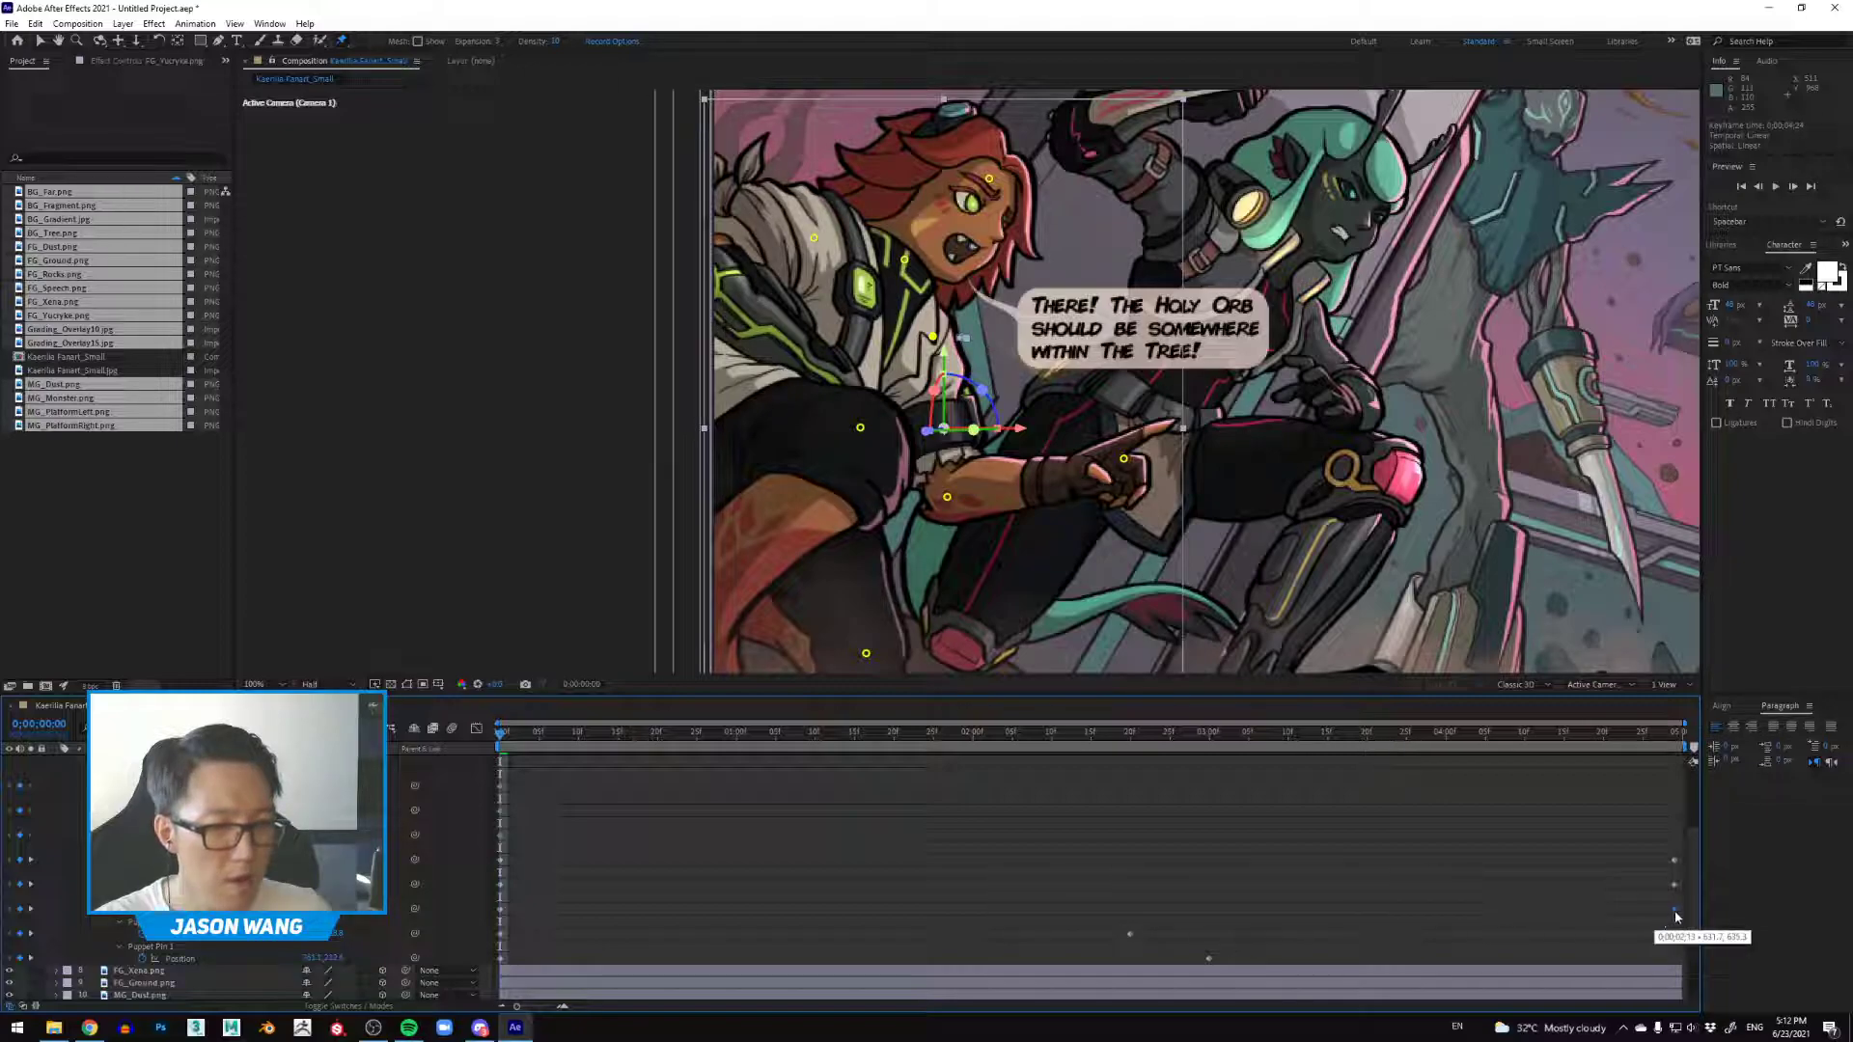
pyautogui.moveTo(1132, 936); pyautogui.dragTo(1375, 954)
pyautogui.moveTo(1655, 944); pyautogui.dragTo(1676, 940)
pyautogui.moveTo(1208, 958); pyautogui.dragTo(1675, 947)
# Step: At 0;00;04;29, nudge the chest pin slightly left, the elbow pin right, the hand pin up and the head pin down and left
pyautogui.moveTo(1328, 732); pyautogui.dragTo(1427, 759)
pyautogui.press('space')
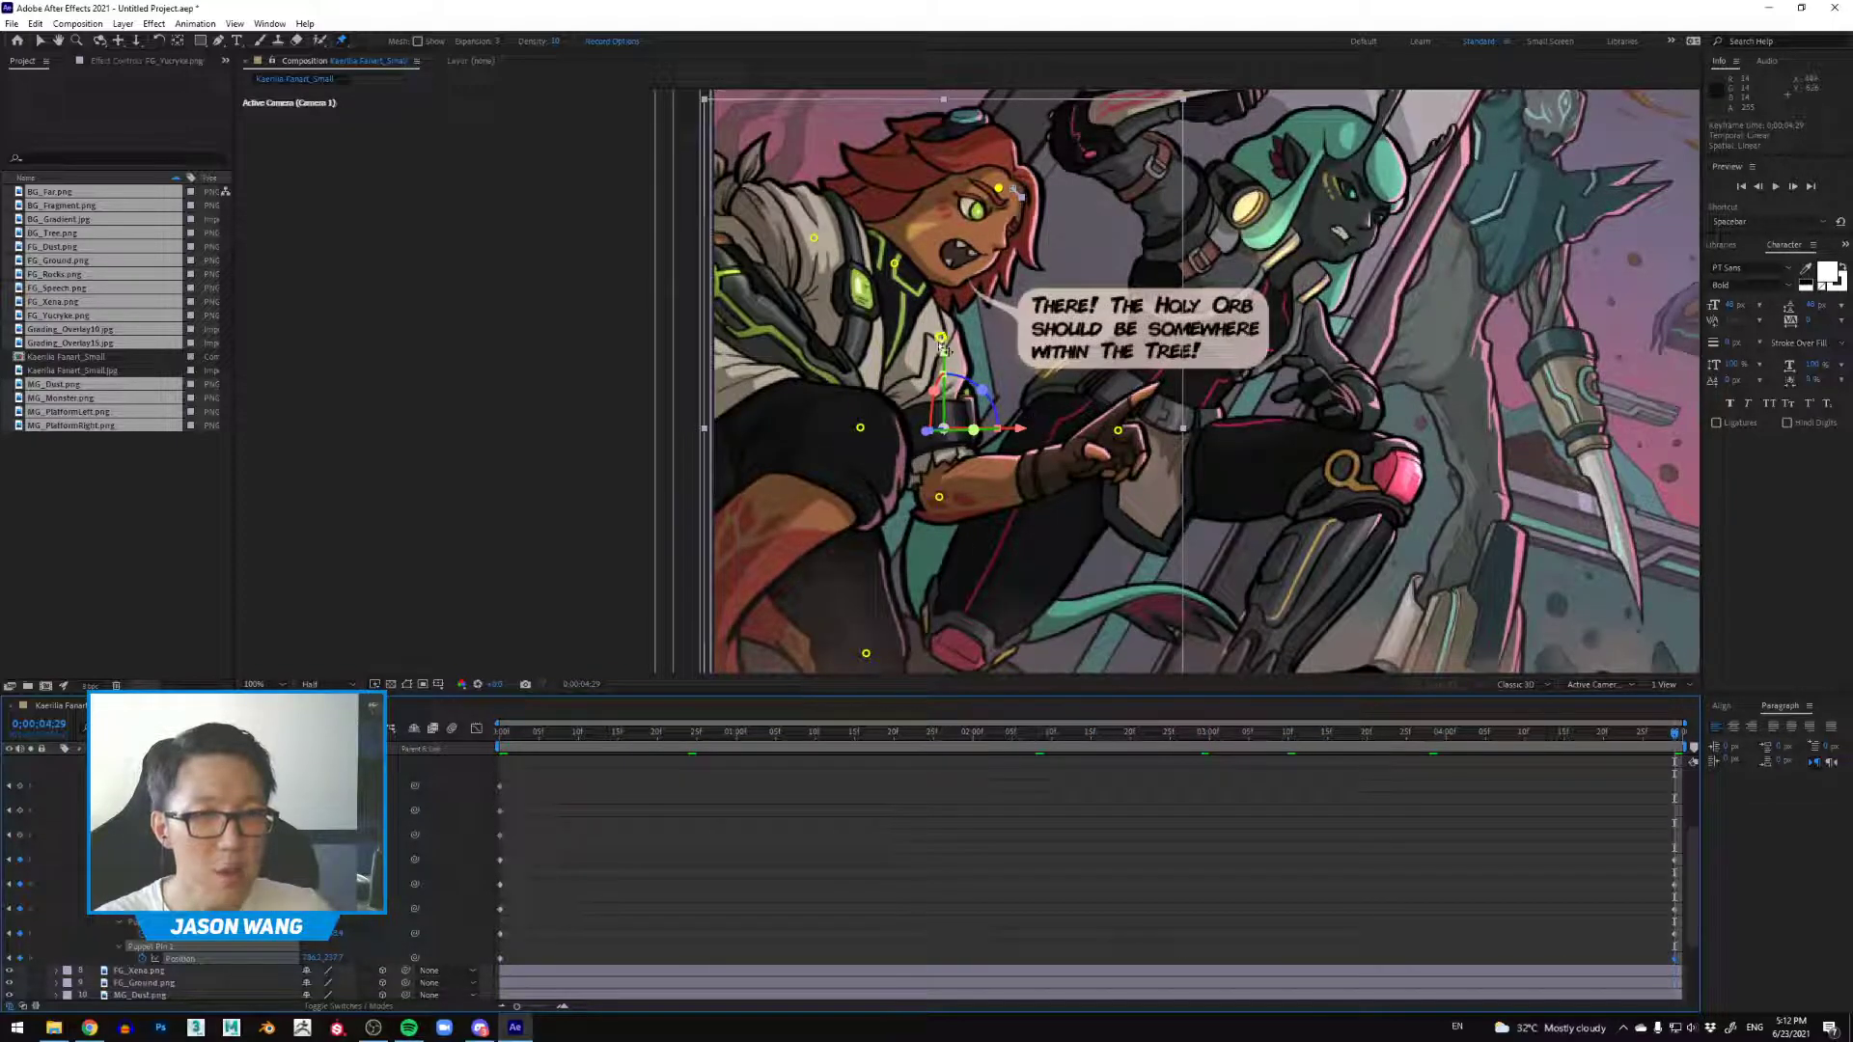
pyautogui.moveTo(1670, 744)
pyautogui.mouseDown()
pyautogui.moveTo(1583, 738)
pyautogui.moveTo(1703, 757)
pyautogui.mouseUp()
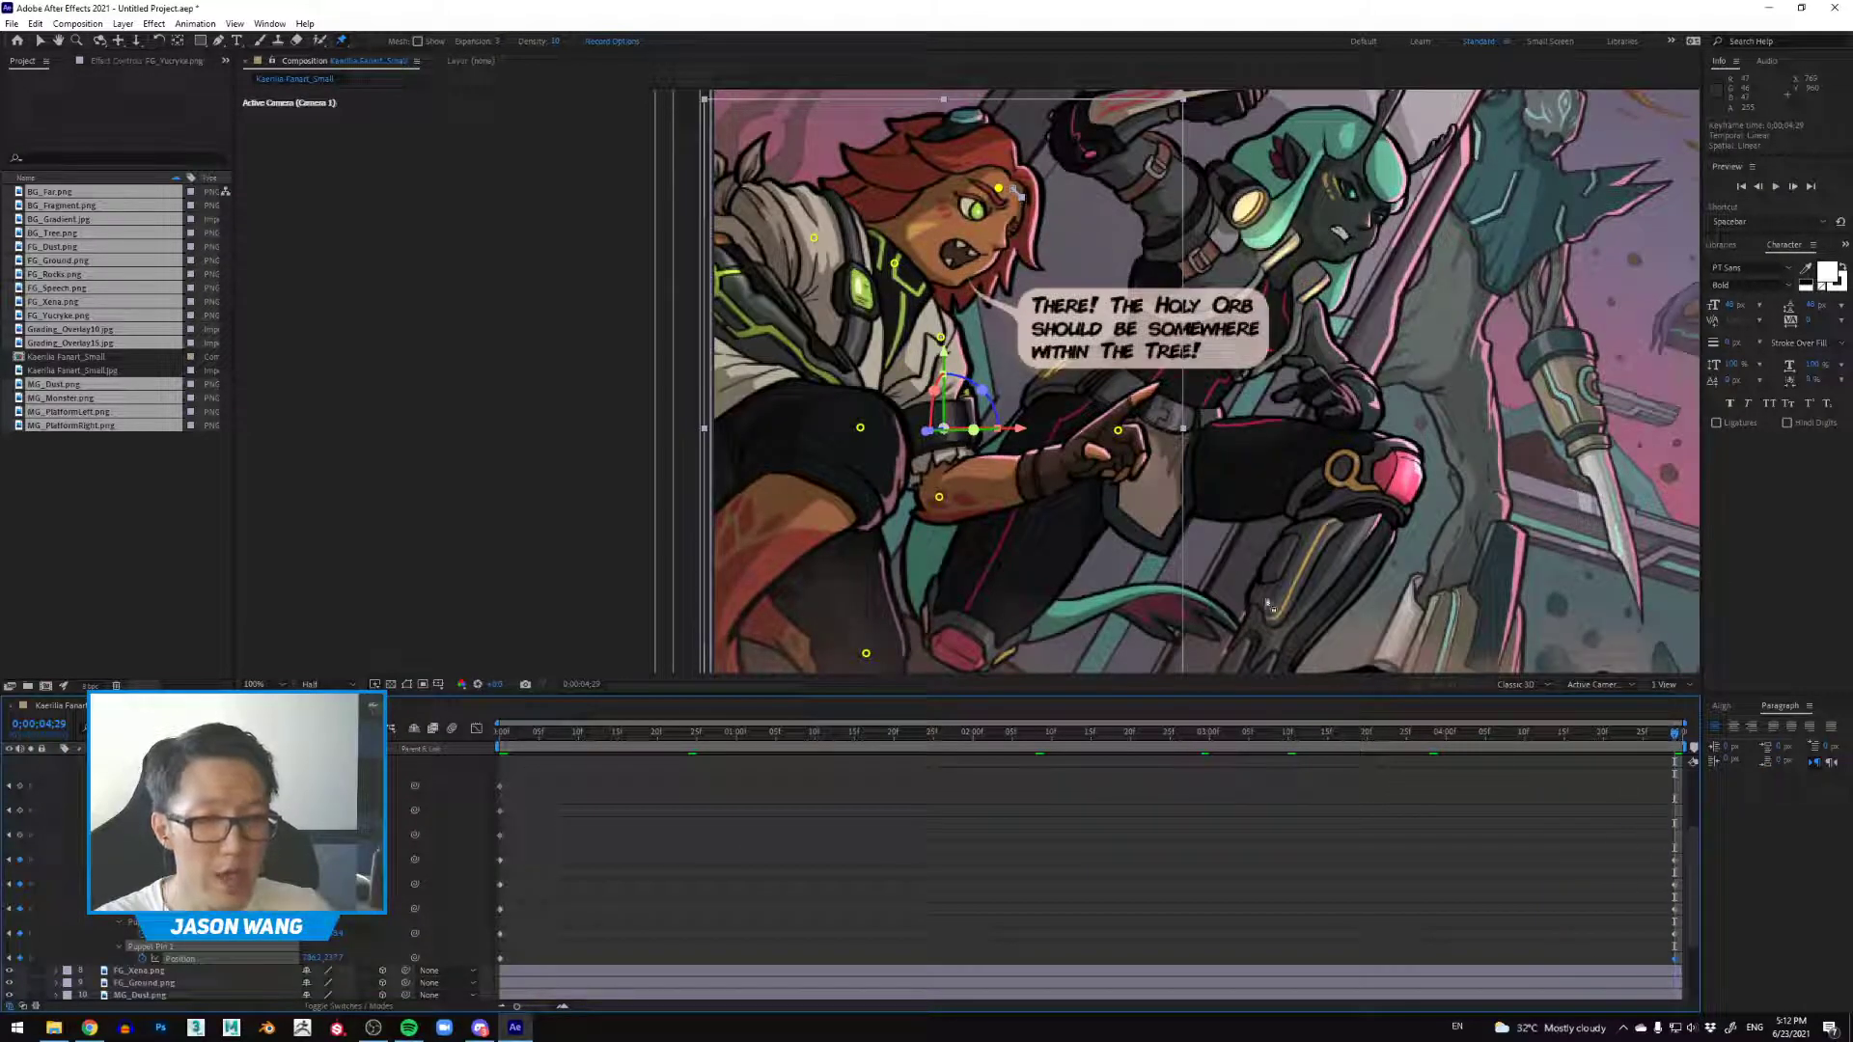
pyautogui.moveTo(941, 339); pyautogui.dragTo(933, 340)
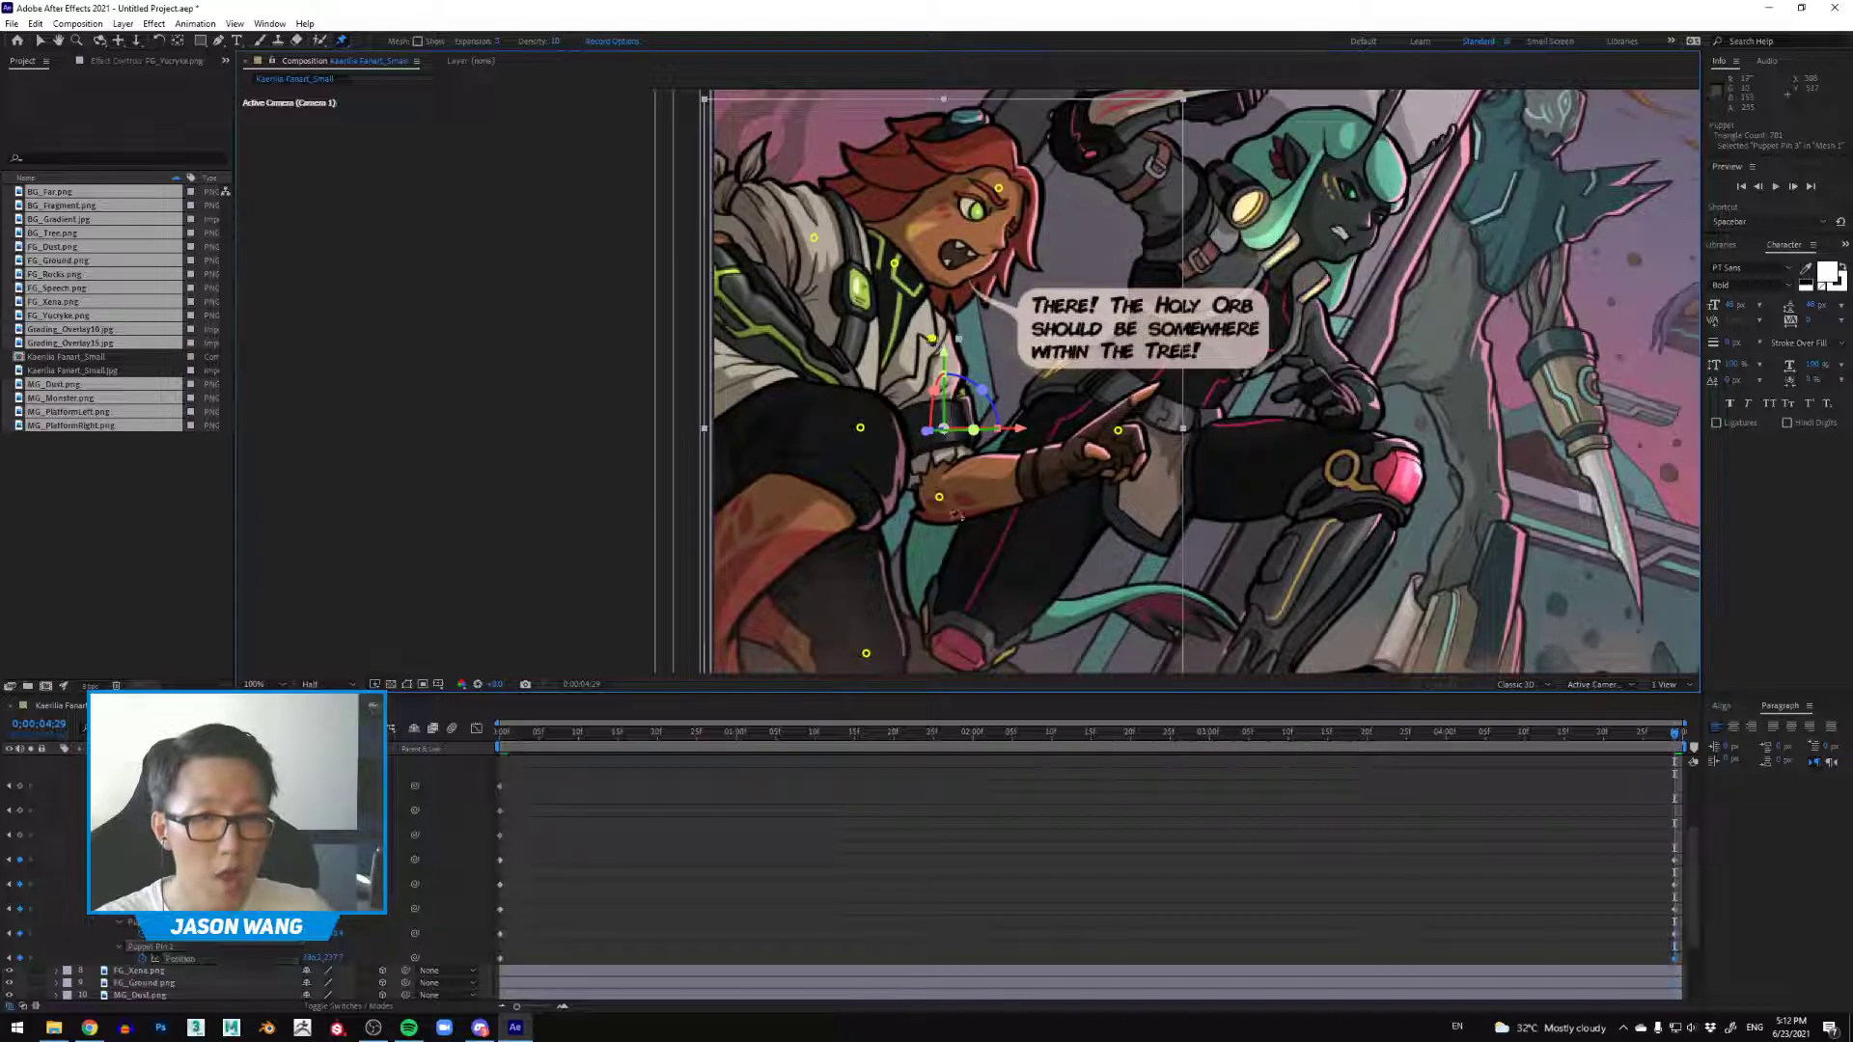
pyautogui.moveTo(940, 499); pyautogui.dragTo(945, 501)
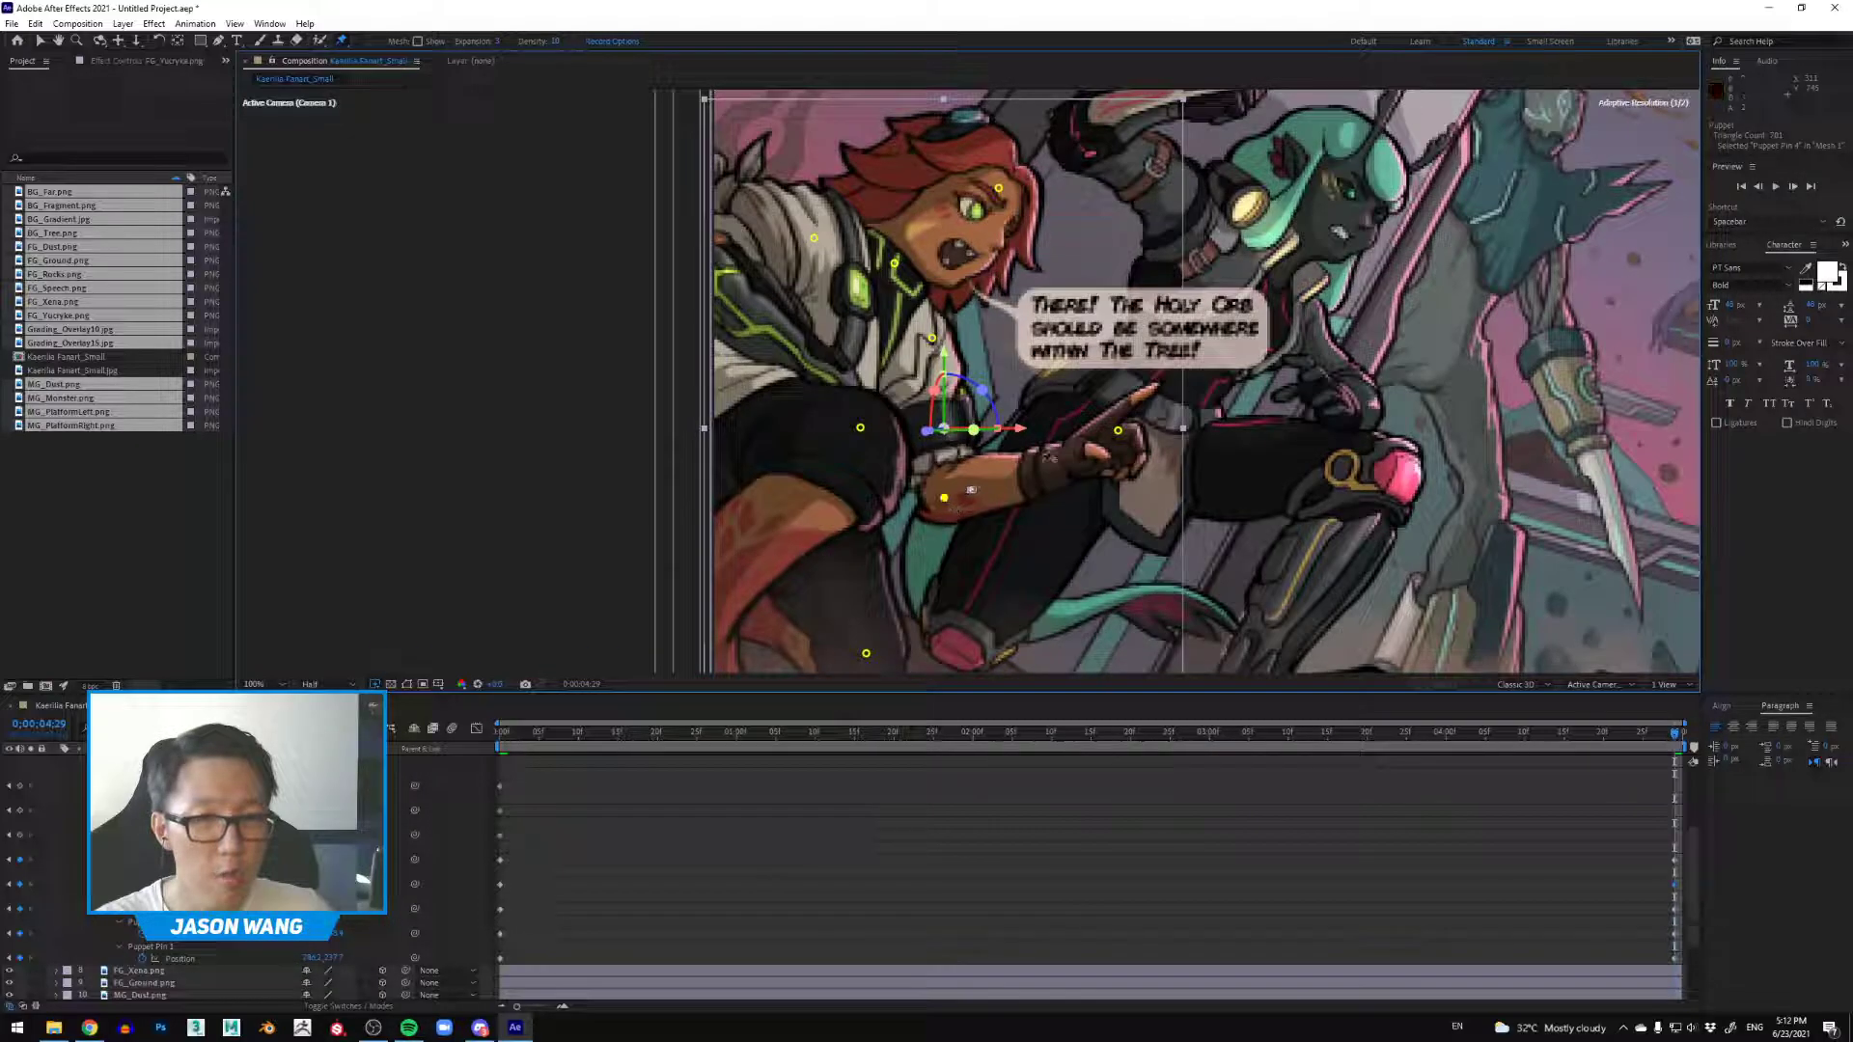
pyautogui.click(1117, 431)
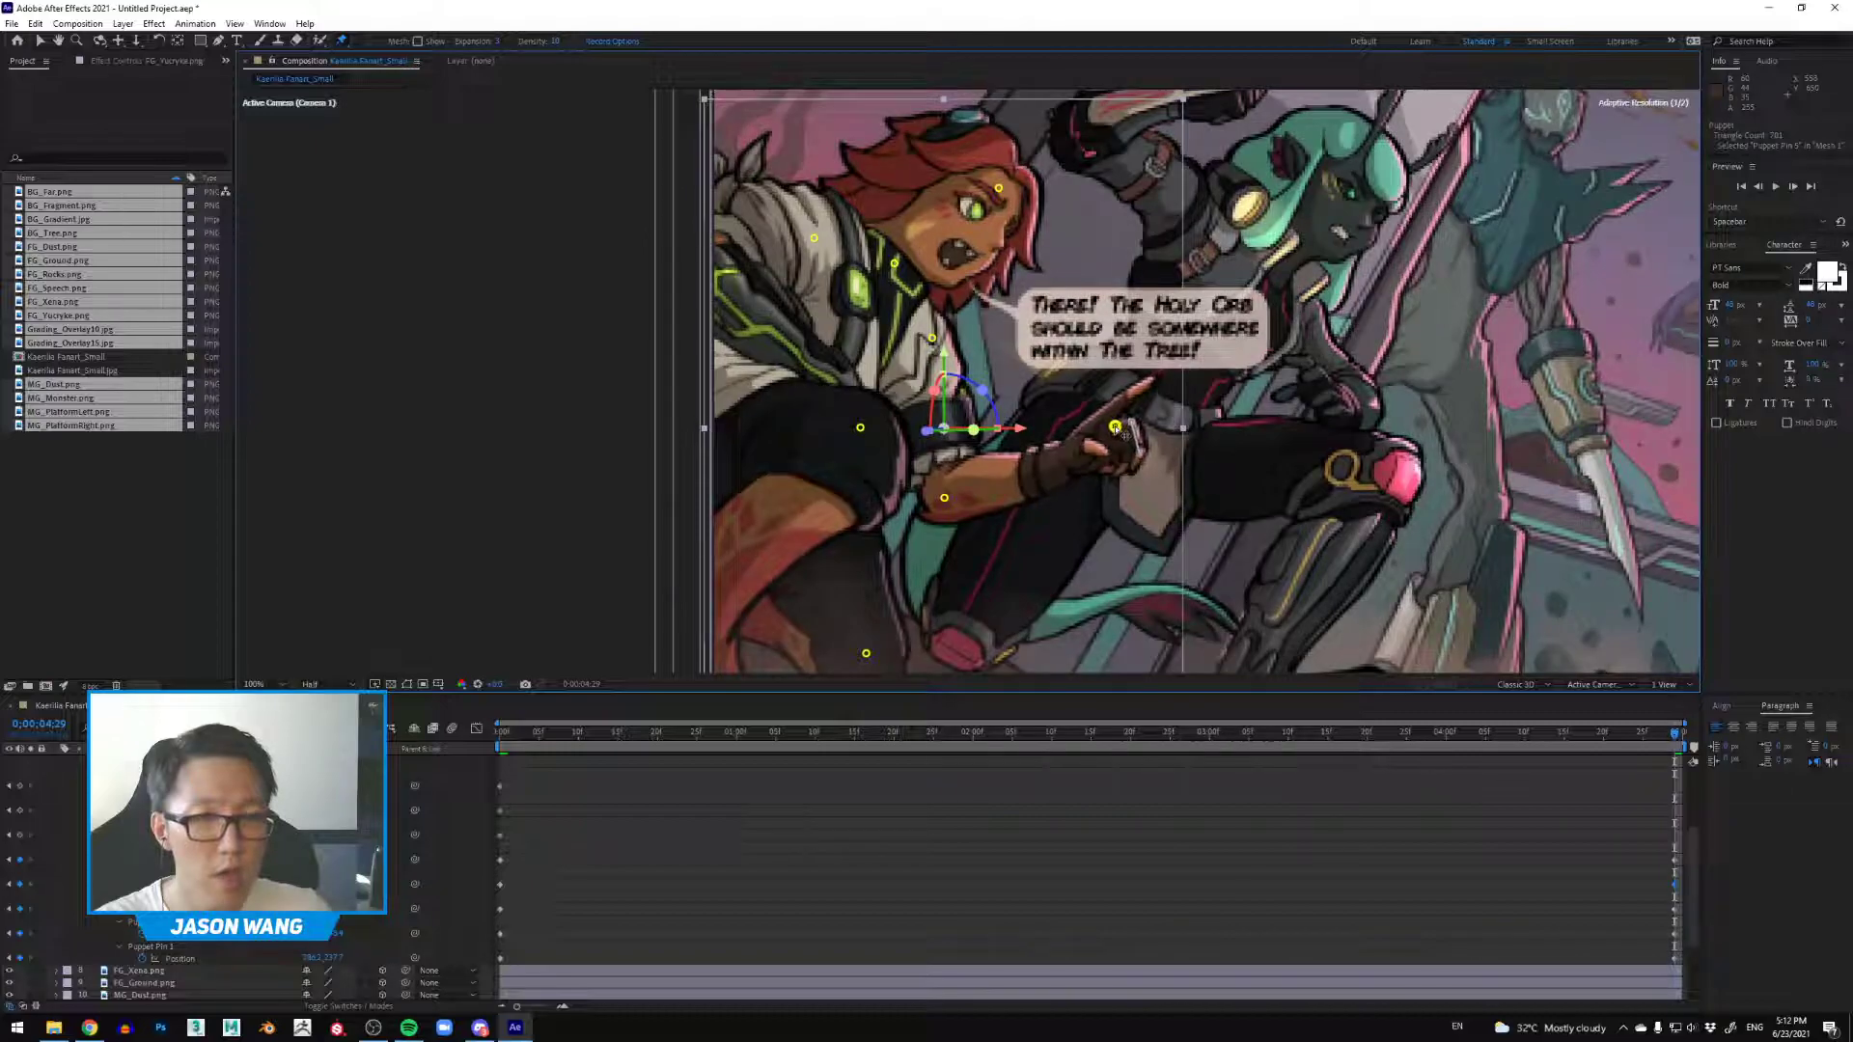
pyautogui.click(998, 190)
pyautogui.moveTo(996, 192); pyautogui.dragTo(994, 195)
# Step: Scrub and play back the composition to check the character's puppet pin animation
pyautogui.moveTo(1539, 736); pyautogui.dragTo(1633, 730)
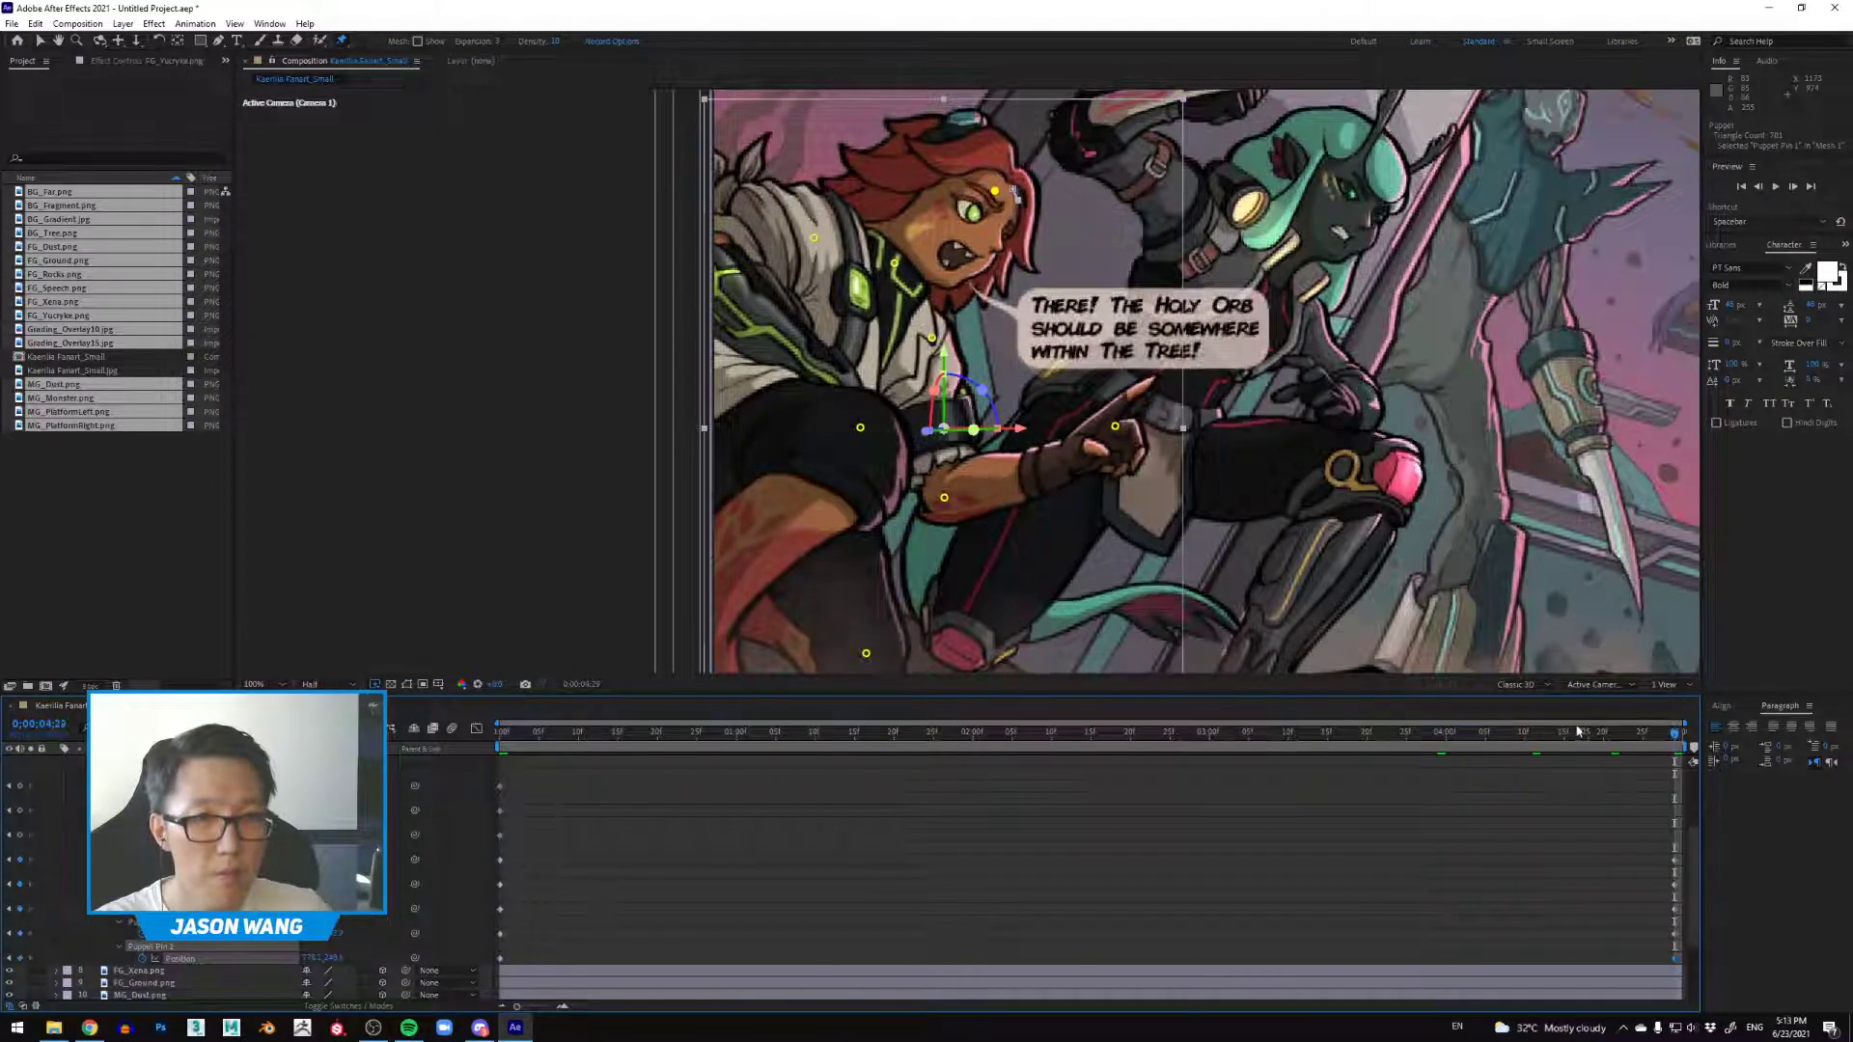
pyautogui.press('space')
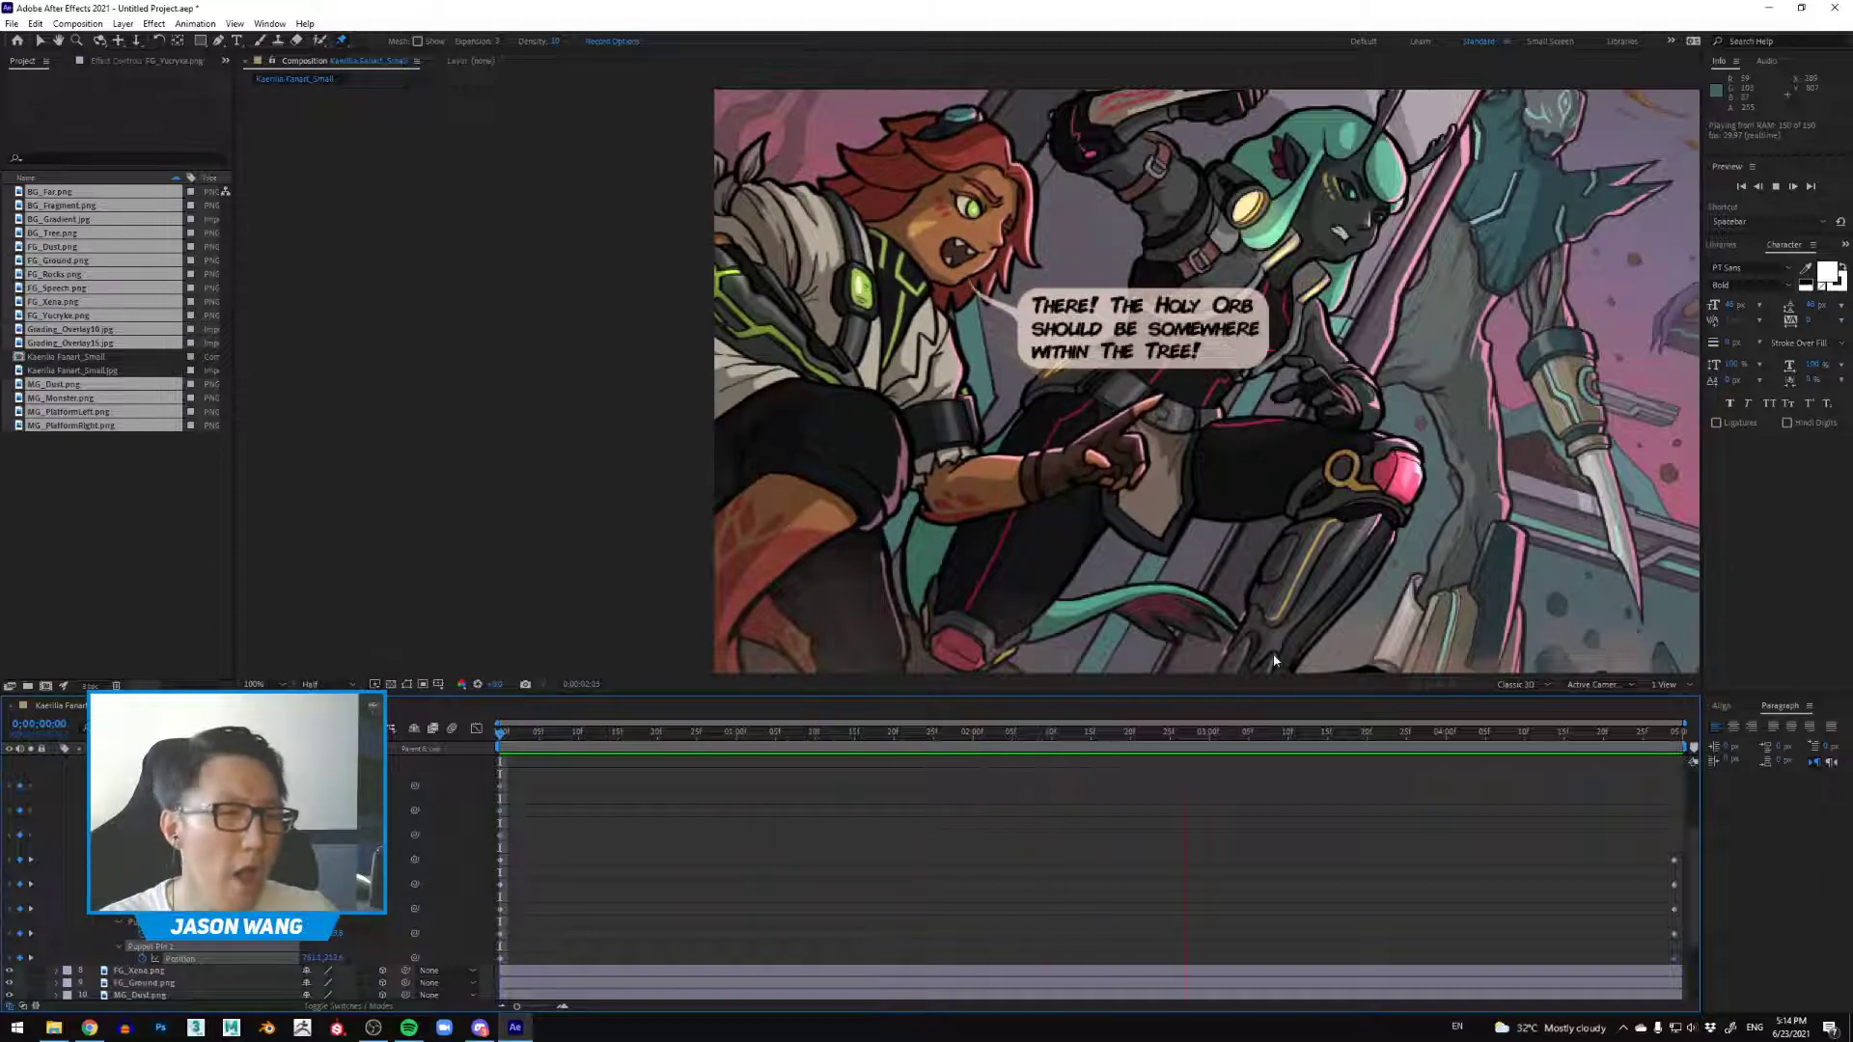
pyautogui.press('space')
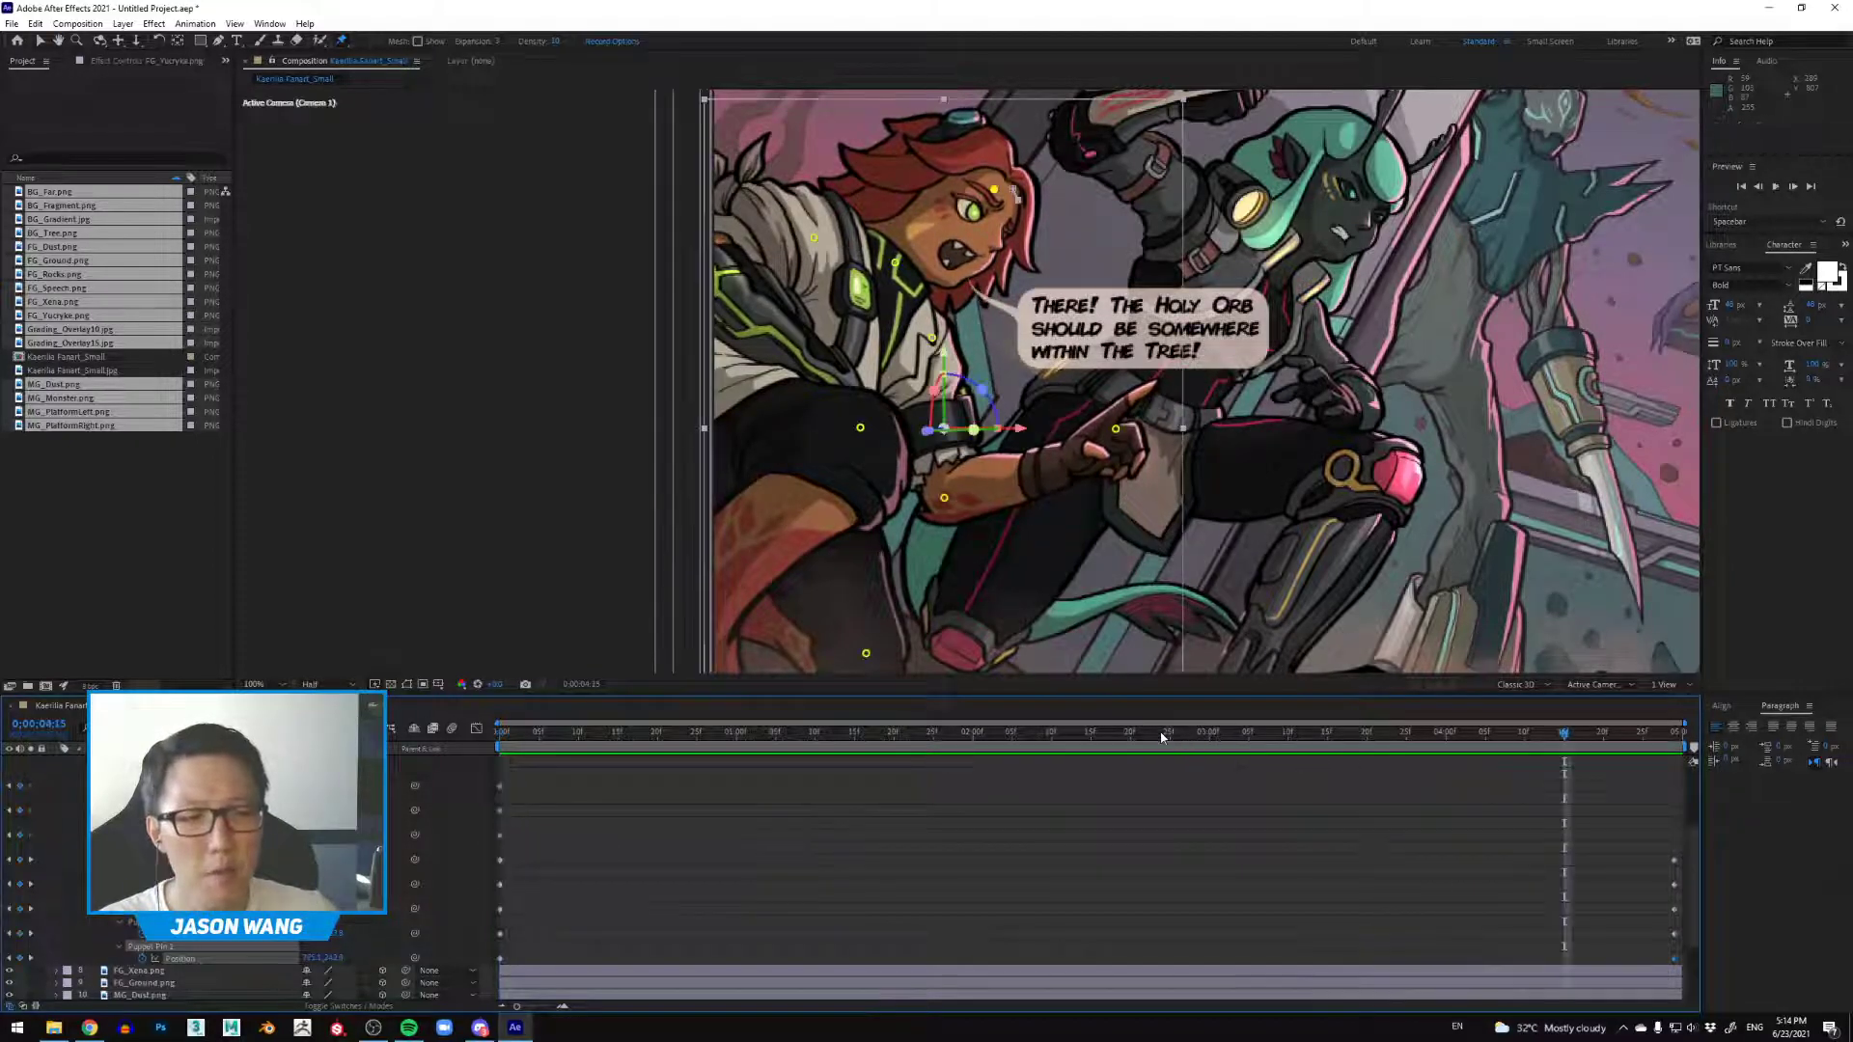
# Step: At 0;00;02;23, add a midway keyframe for the hand pin by shifting it right and slightly up, and preview the motion
pyautogui.click(1162, 739)
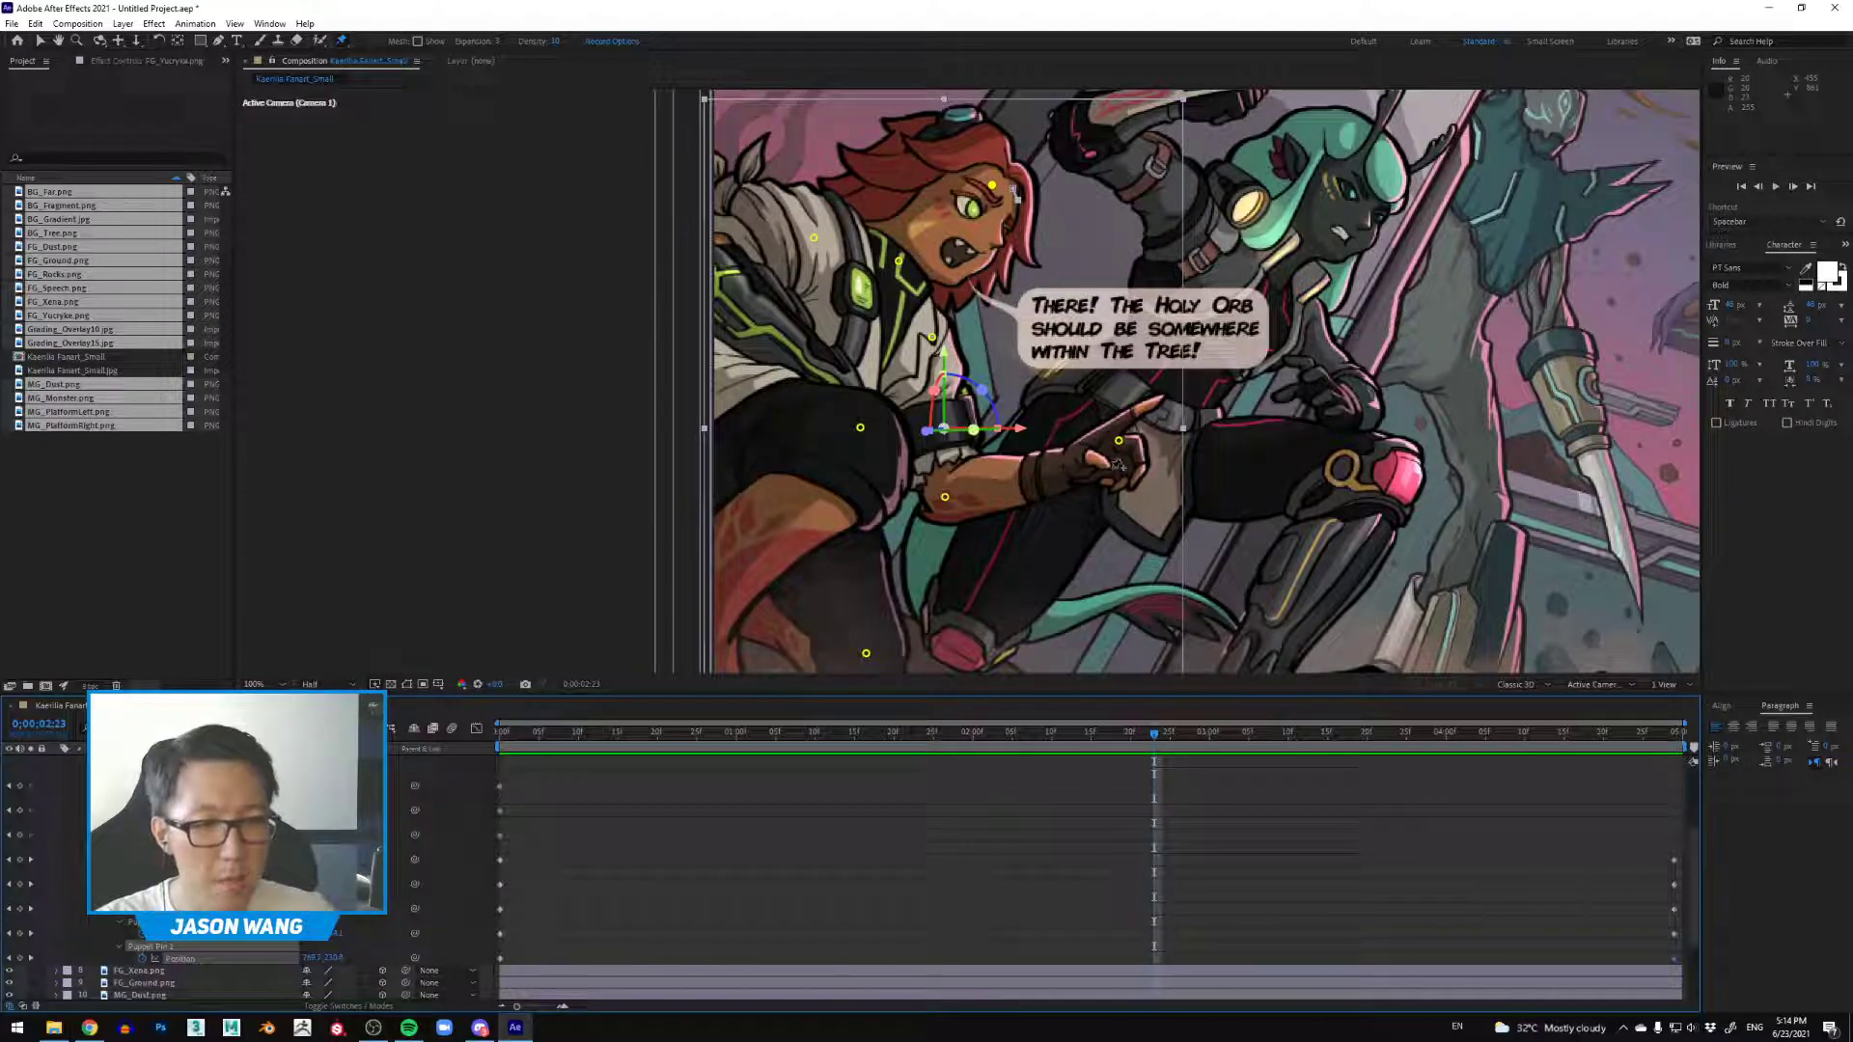
pyautogui.moveTo(1120, 443); pyautogui.dragTo(1133, 432)
pyautogui.scroll(1, 1134, 427)
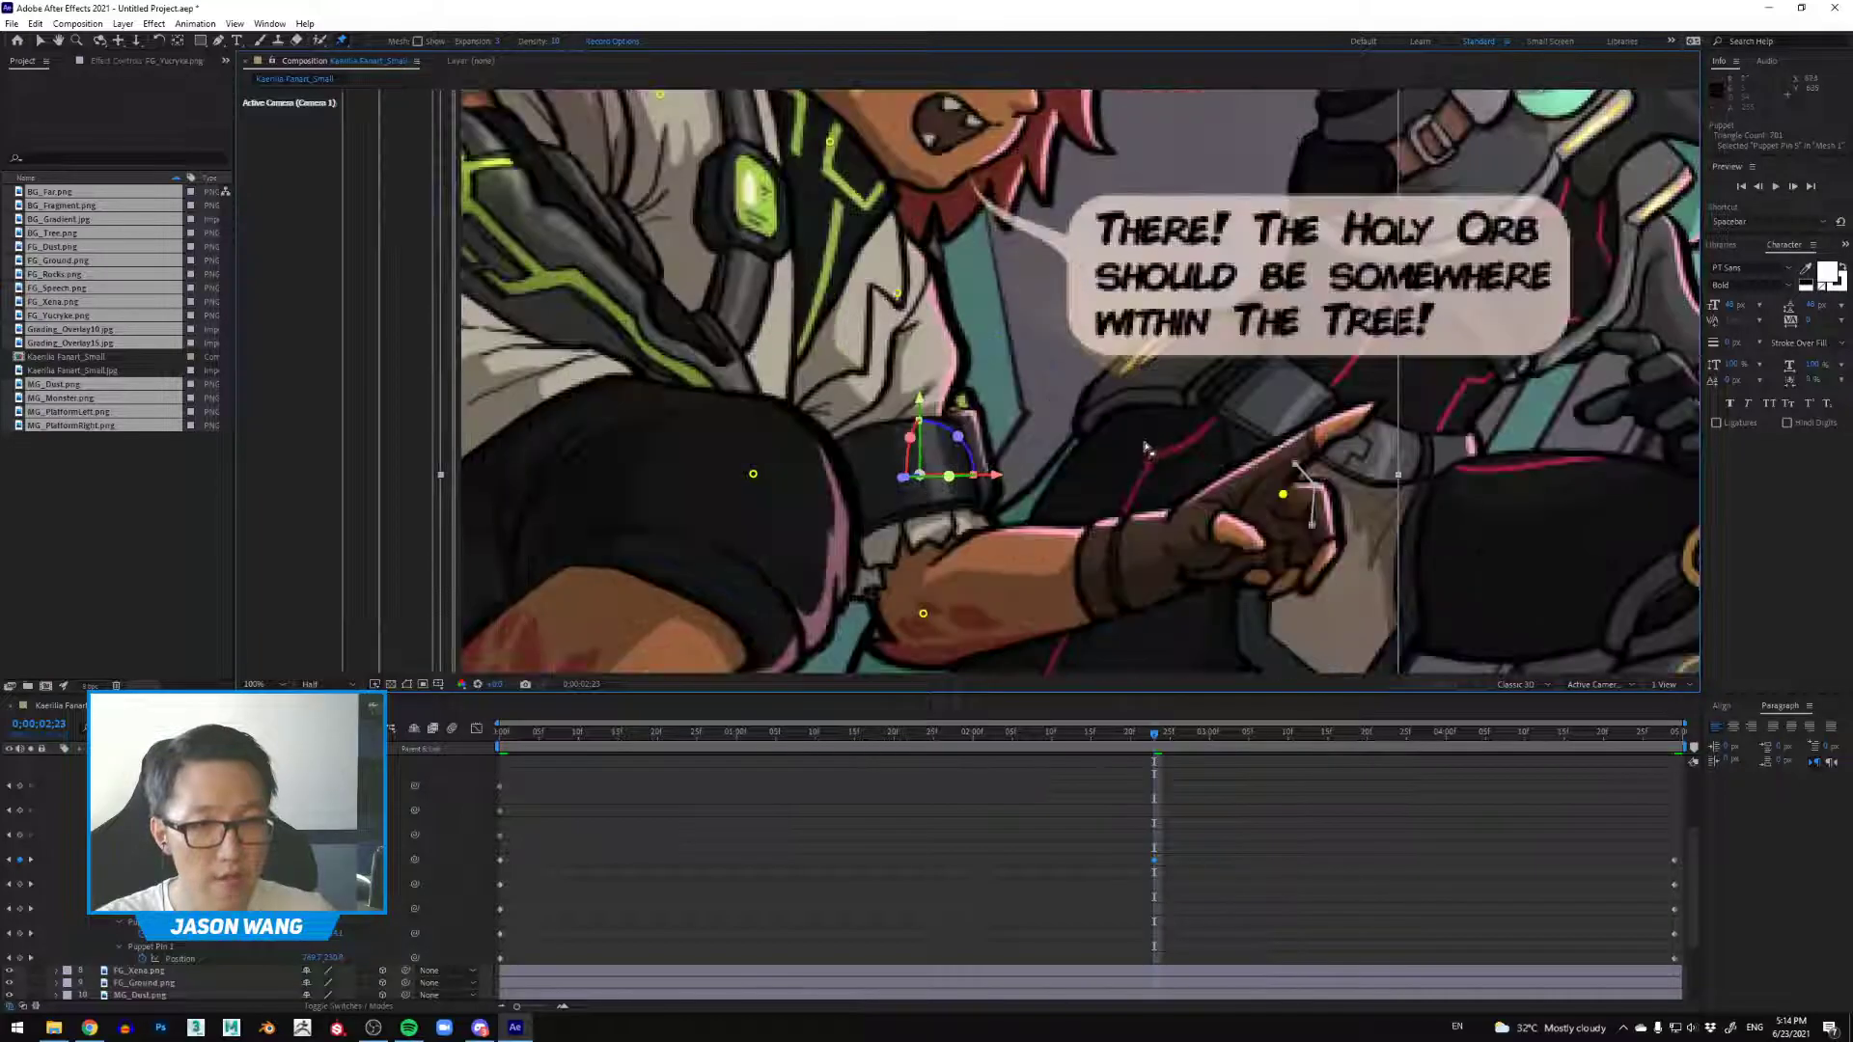
pyautogui.moveTo(1283, 496); pyautogui.dragTo(1287, 497)
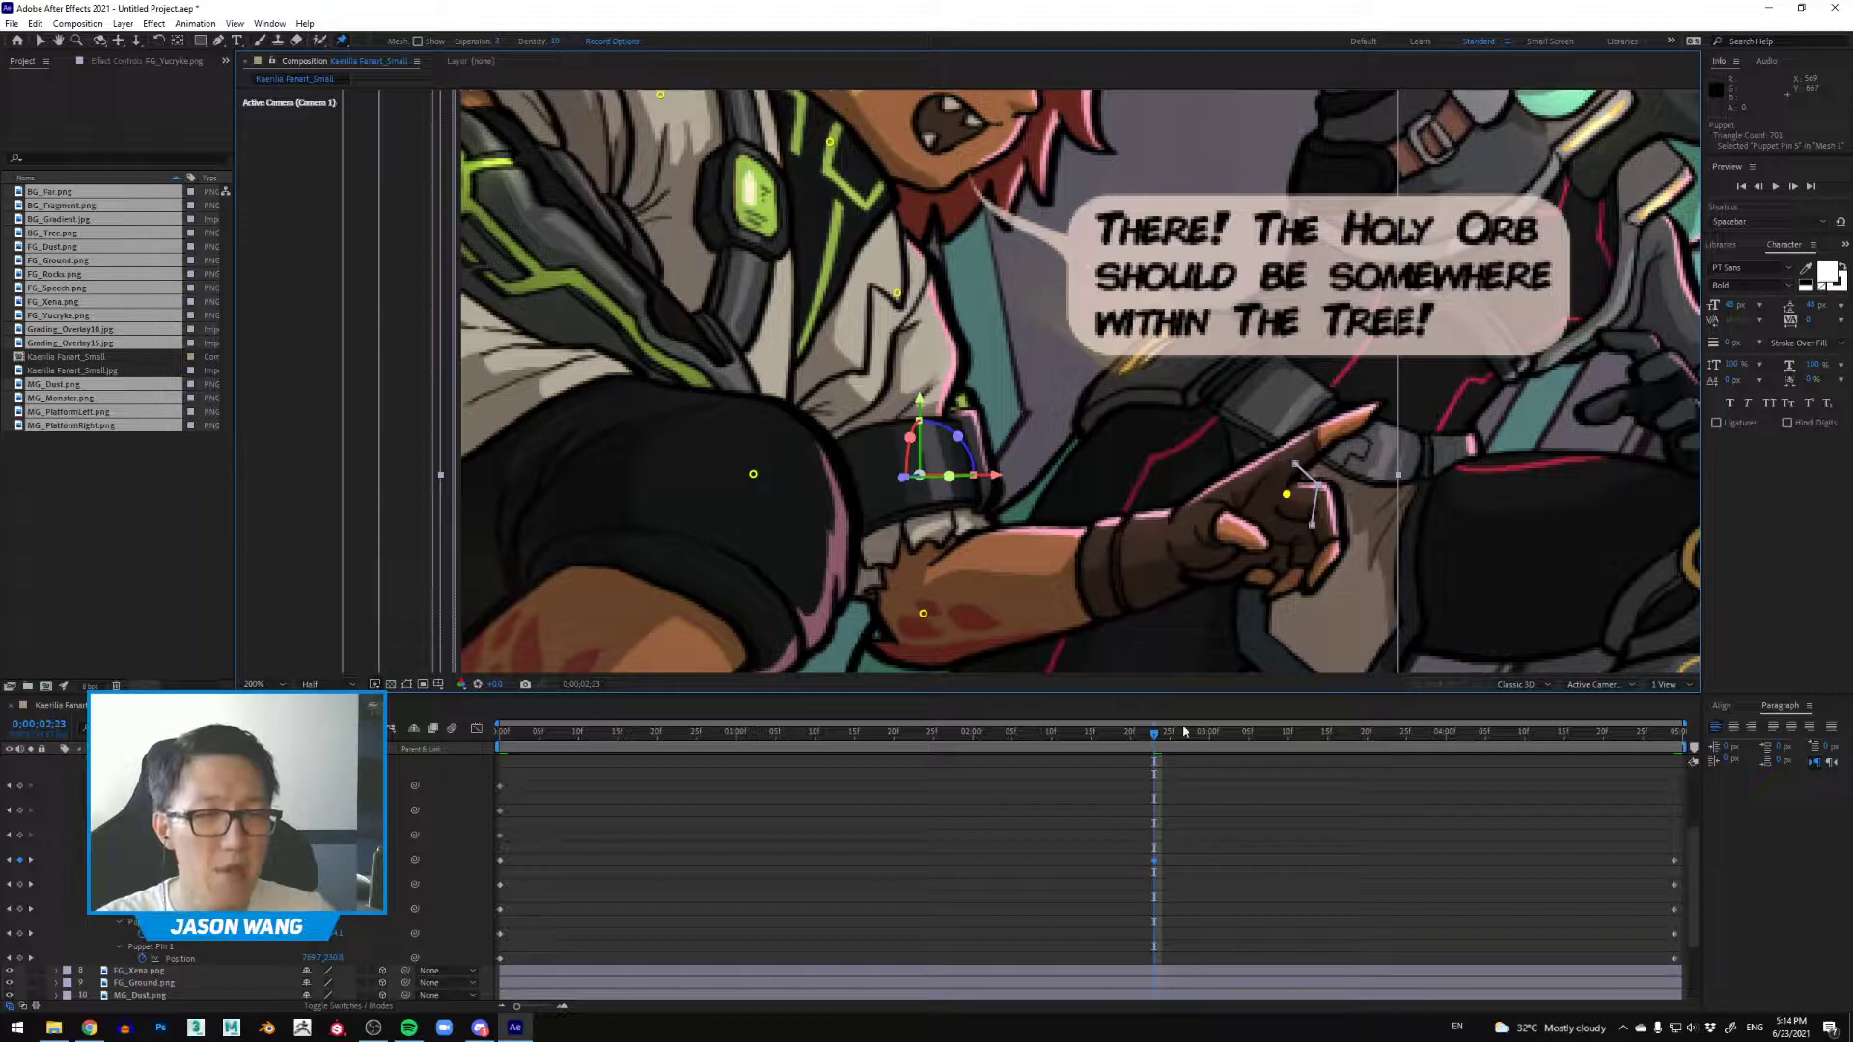
pyautogui.press('space')
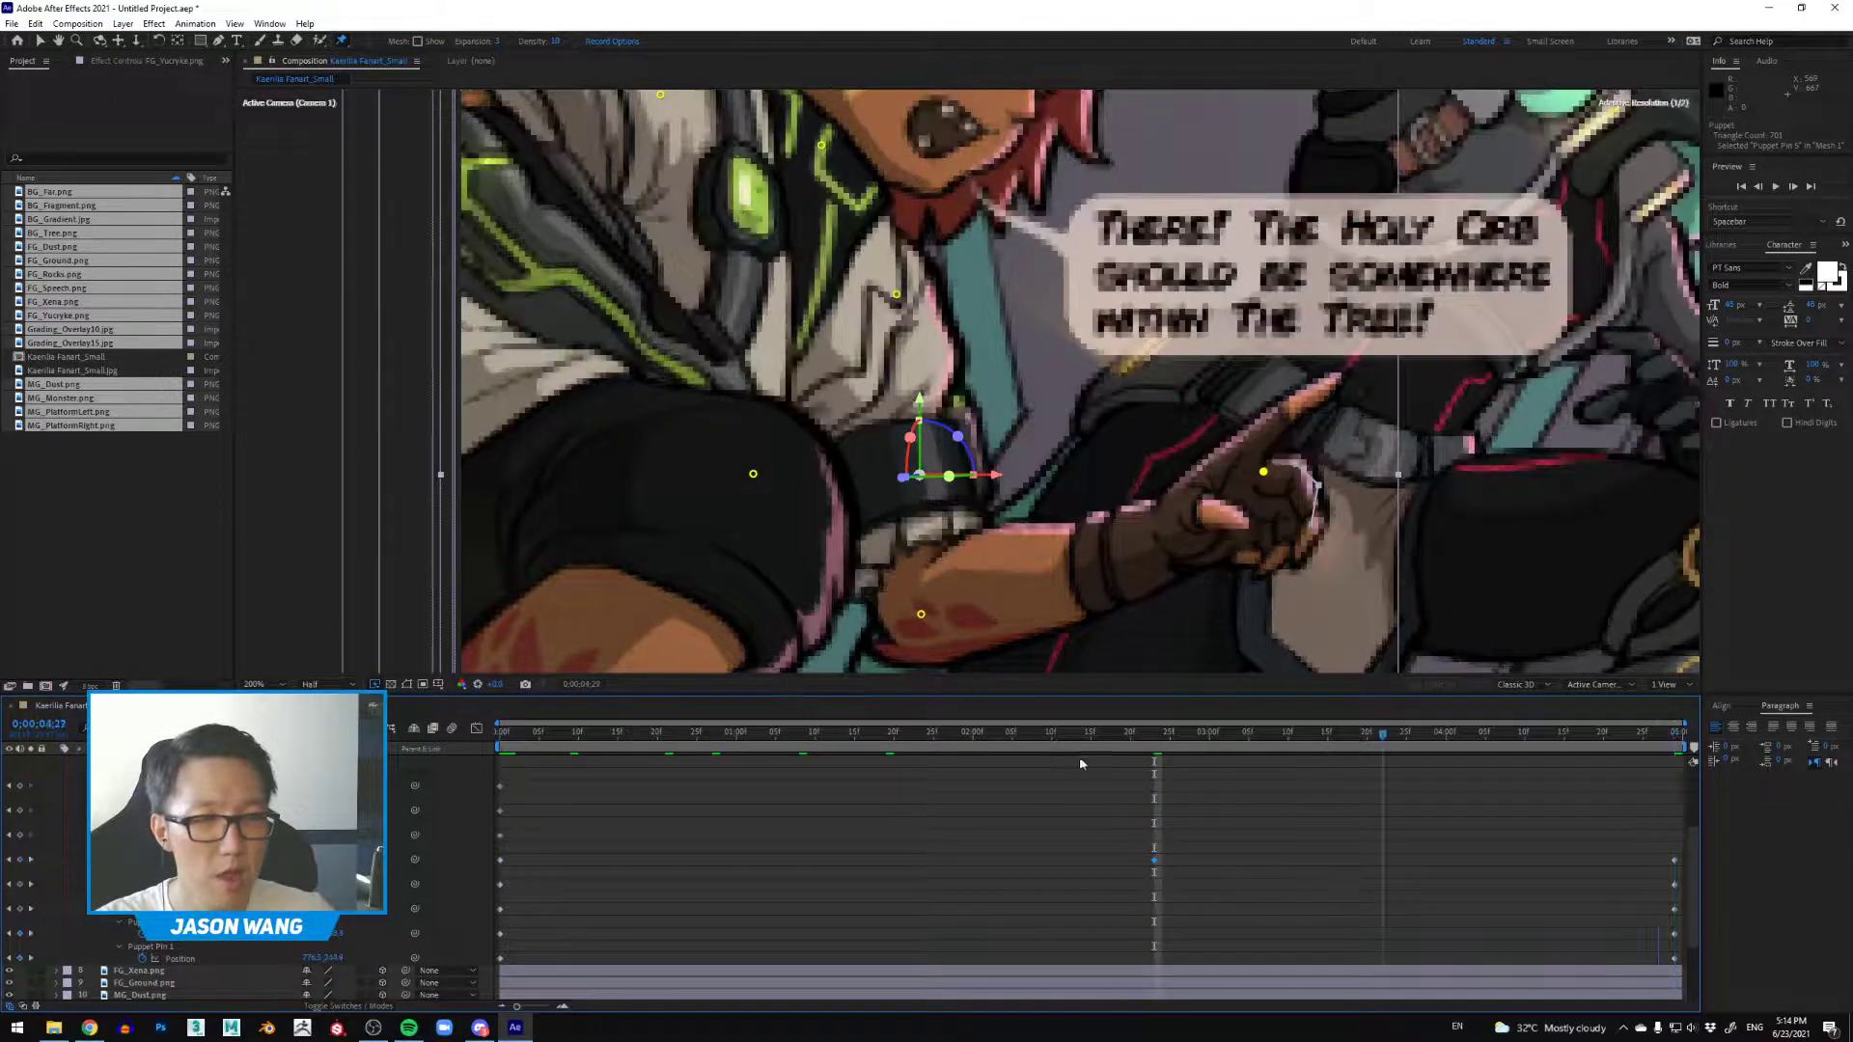
# Step: At 0;00;02;23, nudge the elbow pin slightly right and down to give it a midway keyframe, checking the motion in playback
pyautogui.click(1151, 764)
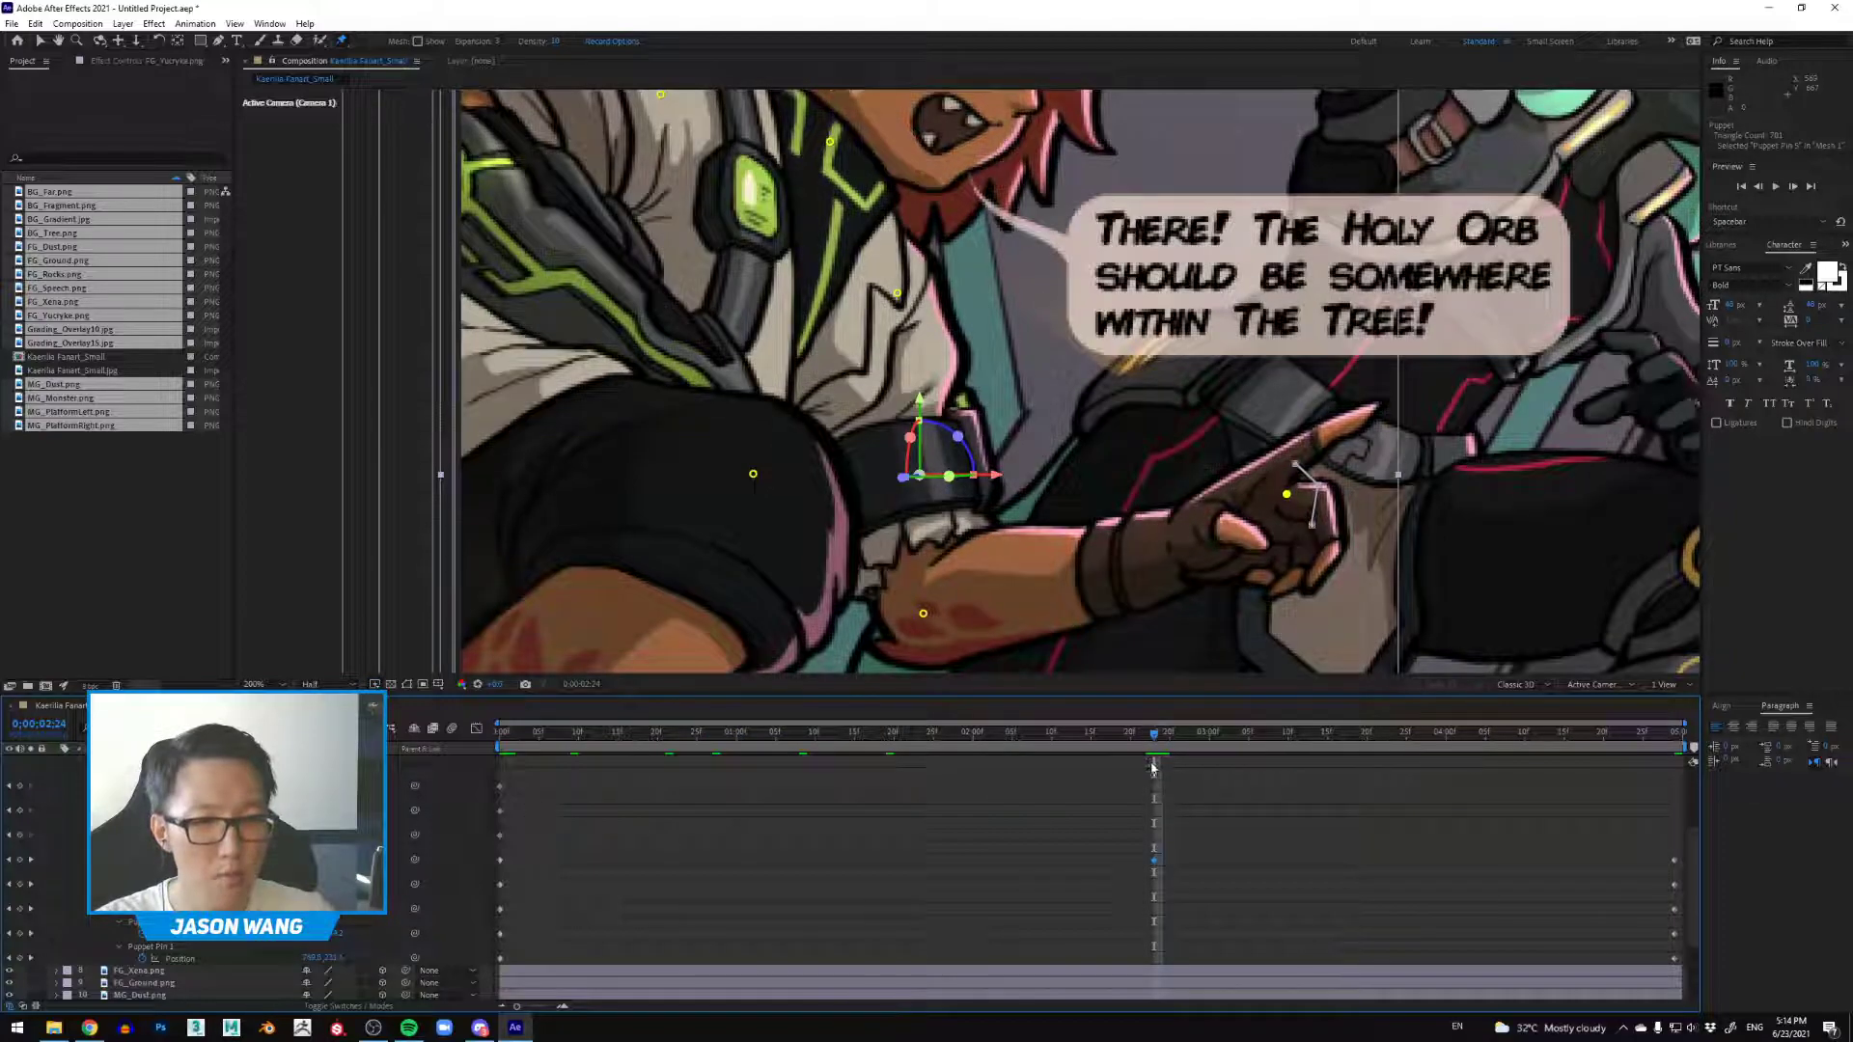
pyautogui.moveTo(924, 614); pyautogui.dragTo(941, 629)
pyautogui.press('space')
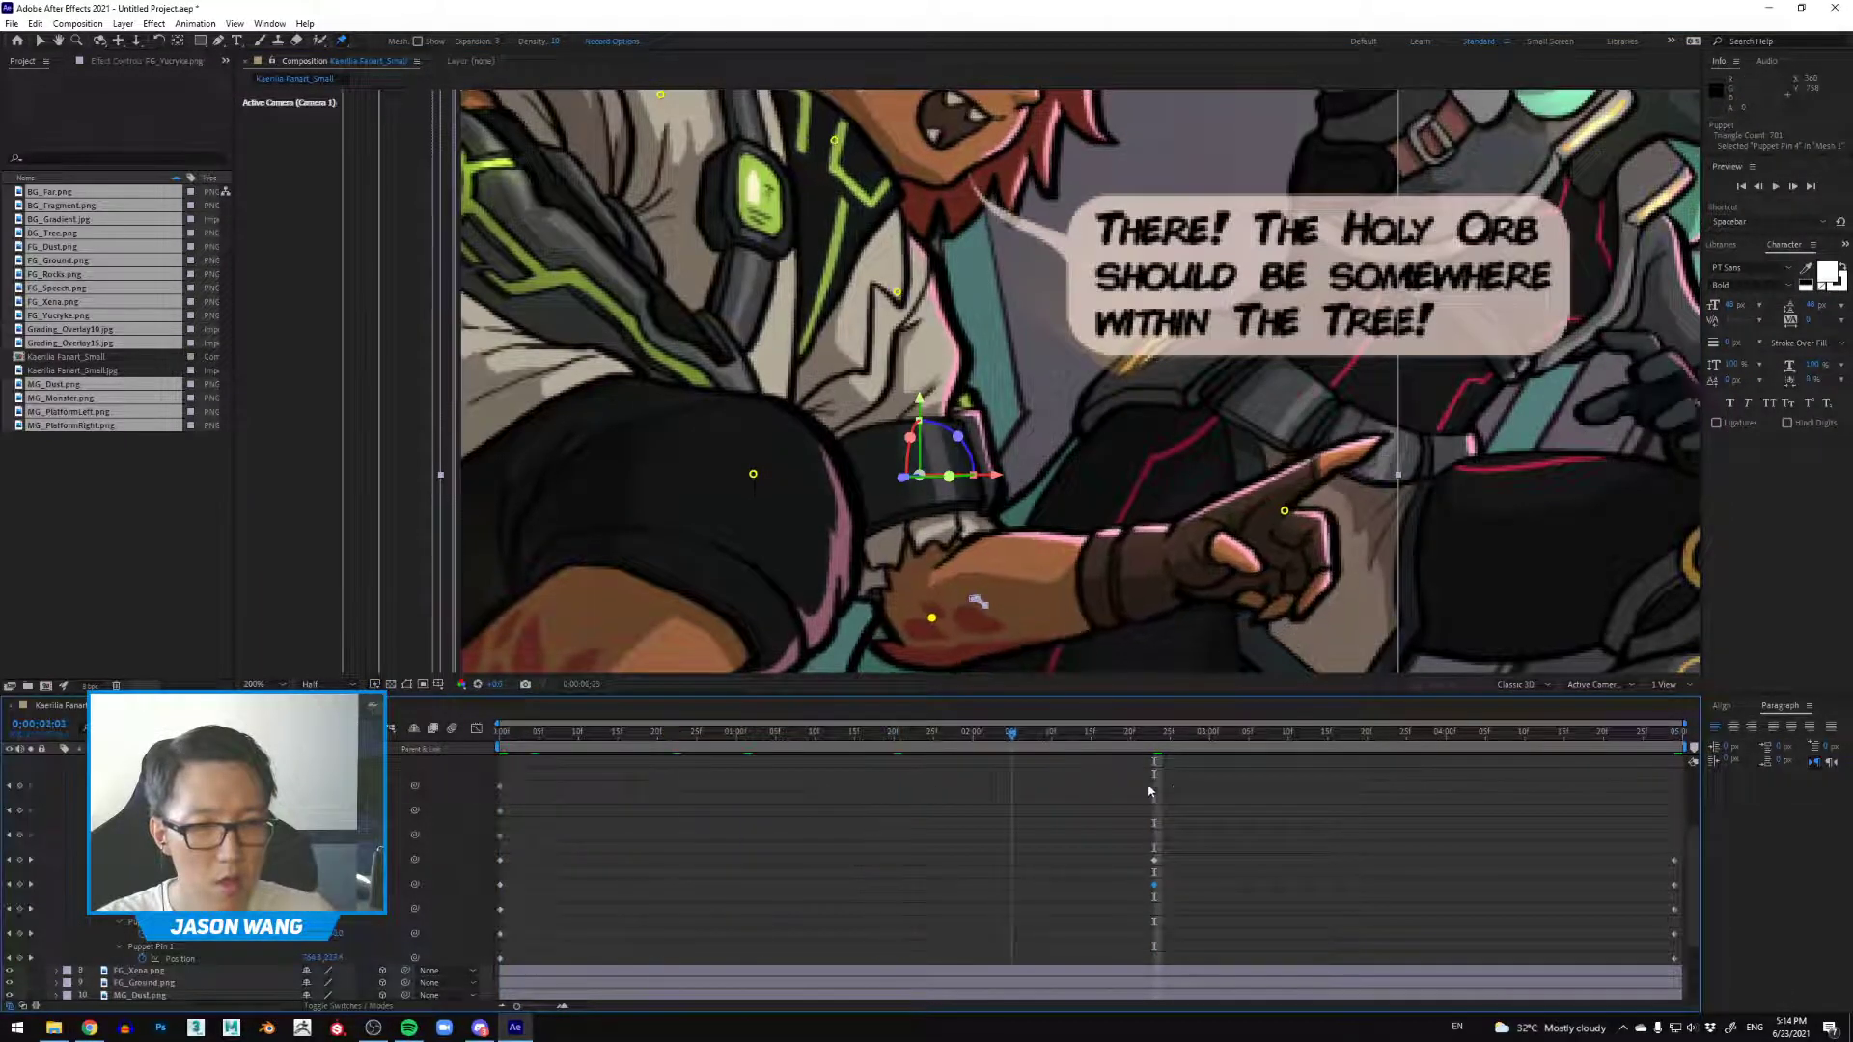
pyautogui.click(921, 615)
pyautogui.moveTo(920, 615); pyautogui.dragTo(925, 630)
pyautogui.moveTo(1500, 736); pyautogui.dragTo(1154, 740)
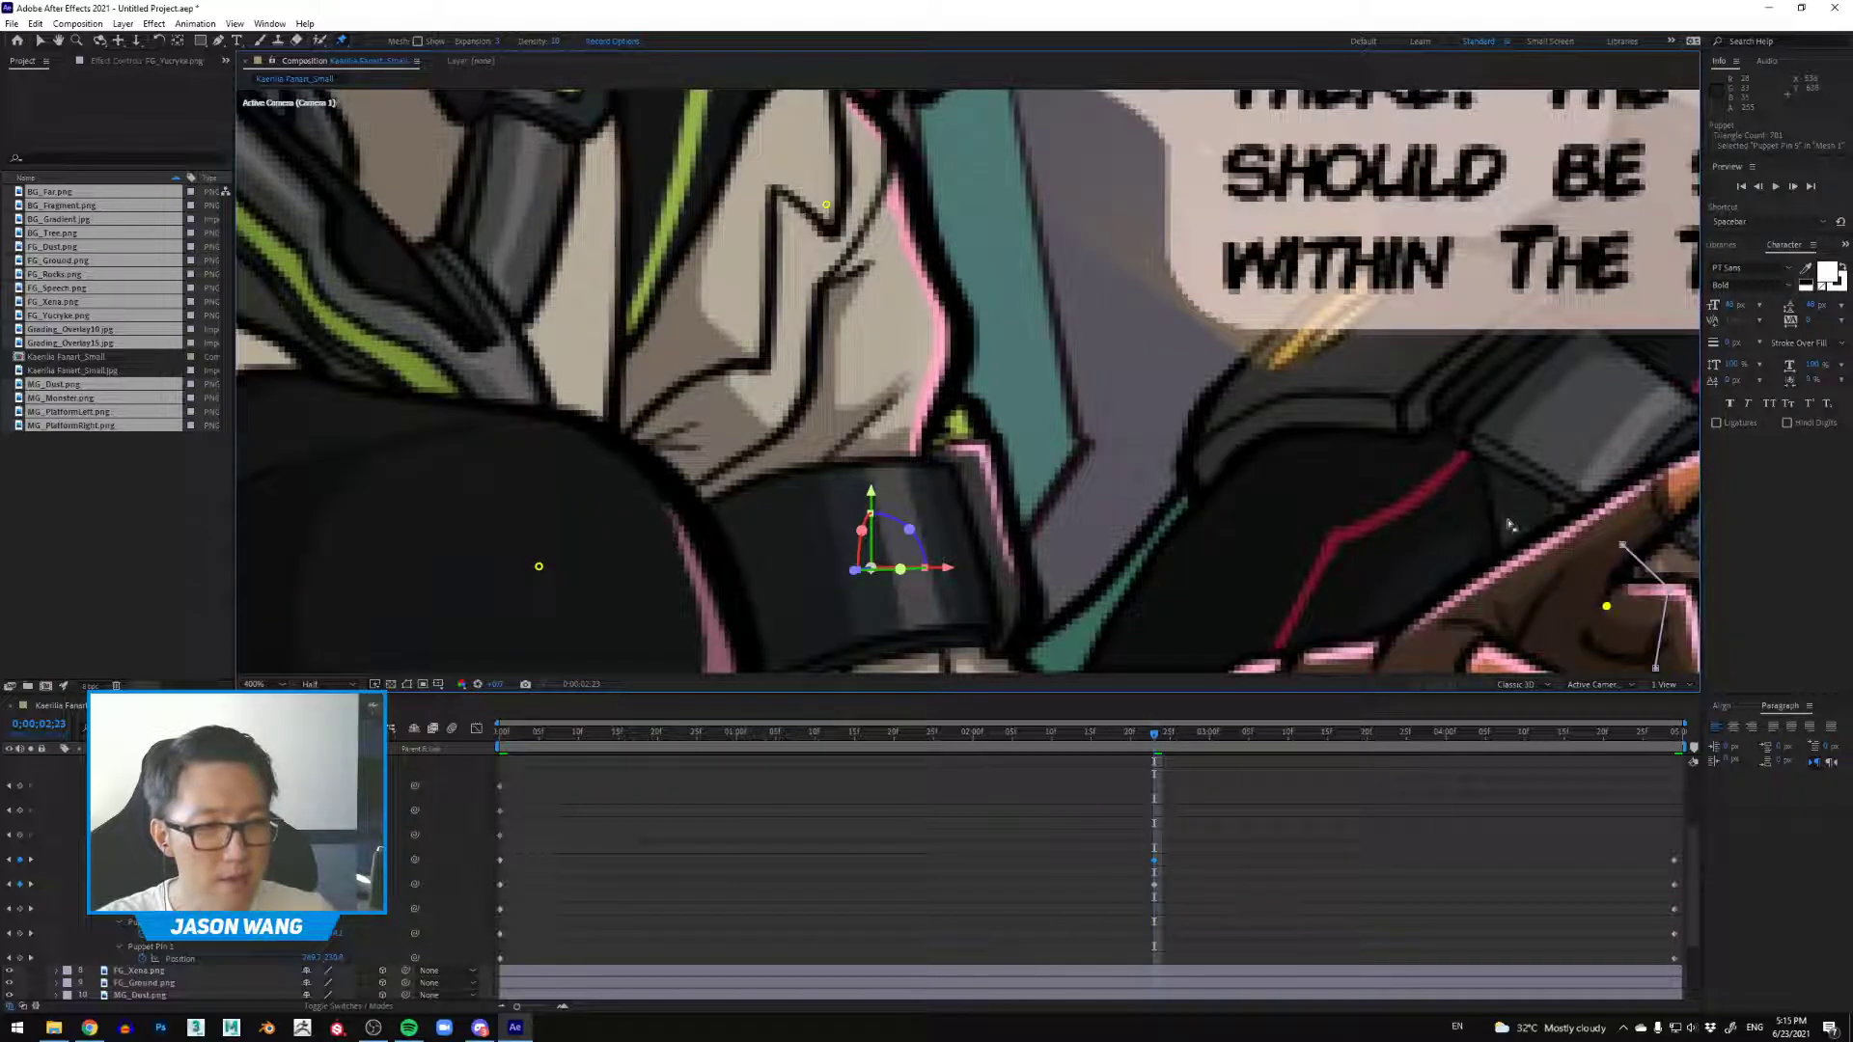
# Step: Set the temporal and spatial interpolation of the hand pin's three position keyframes to Bezier
pyautogui.moveTo(1501, 507); pyautogui.dragTo(1232, 380)
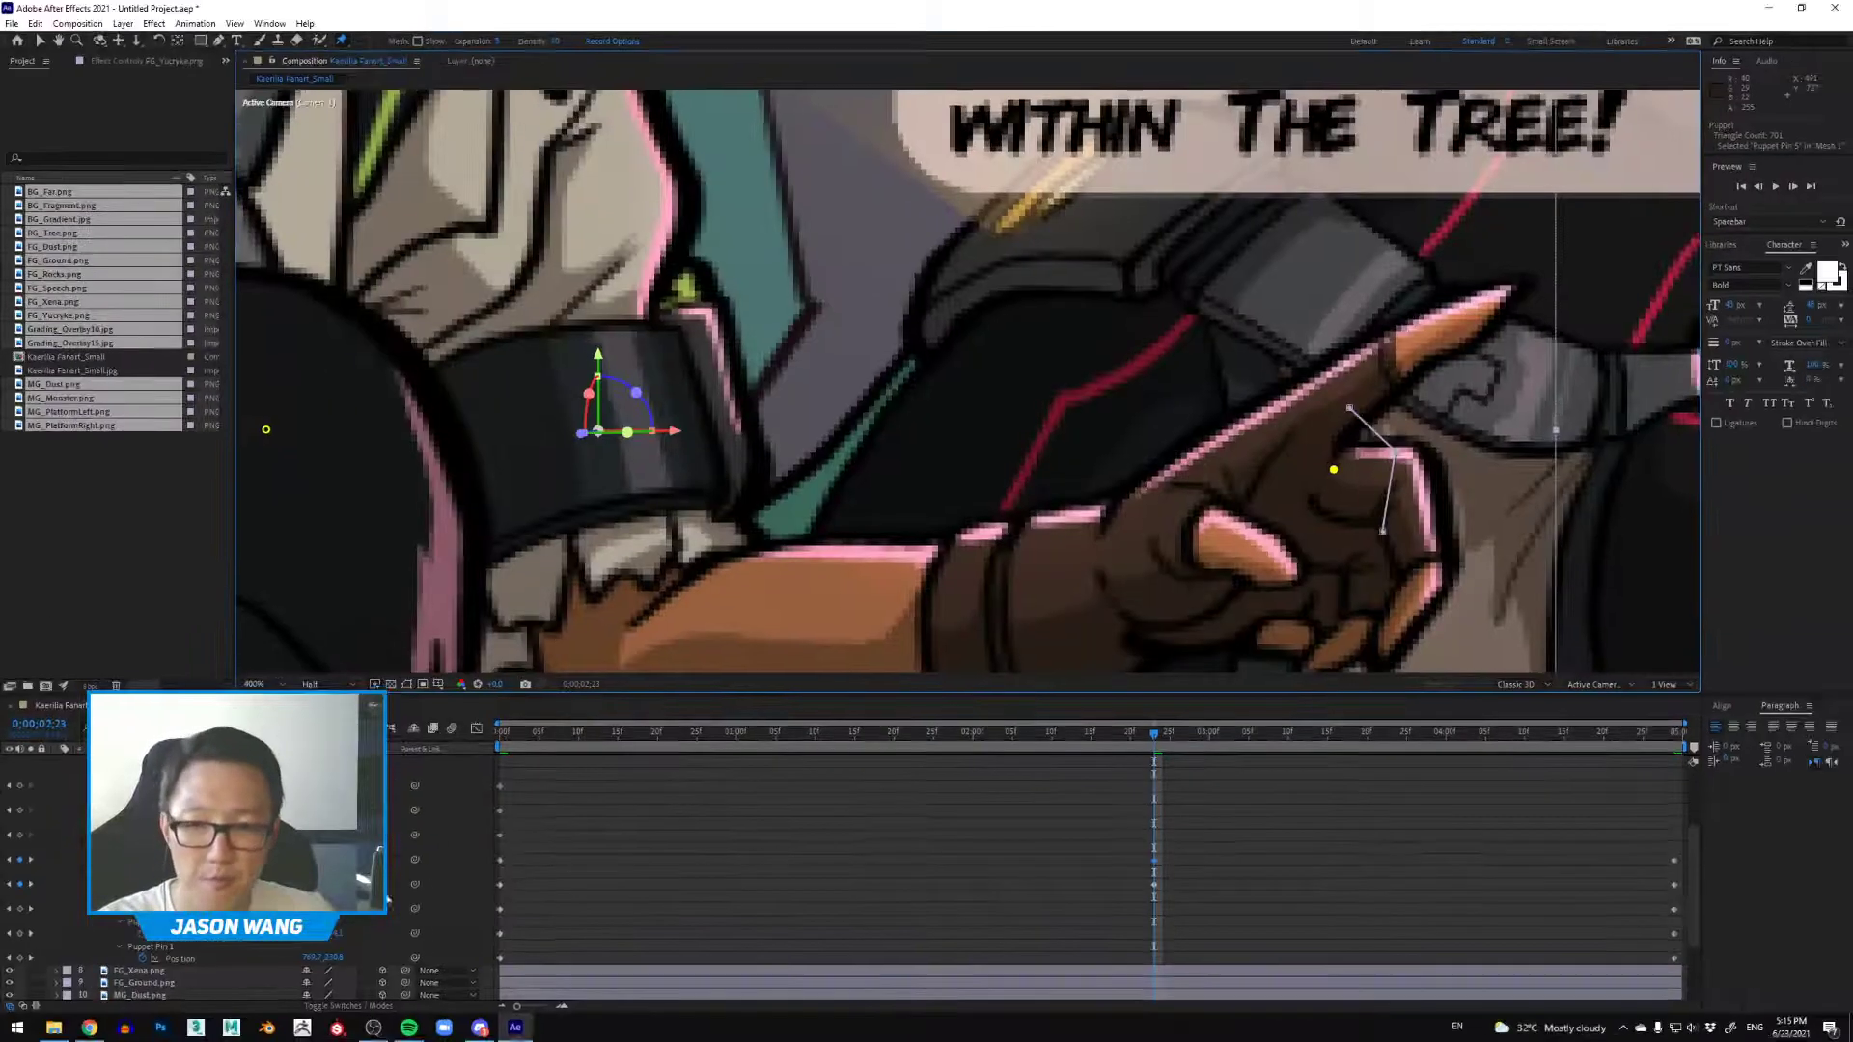
pyautogui.moveTo(477, 851); pyautogui.dragTo(1683, 866)
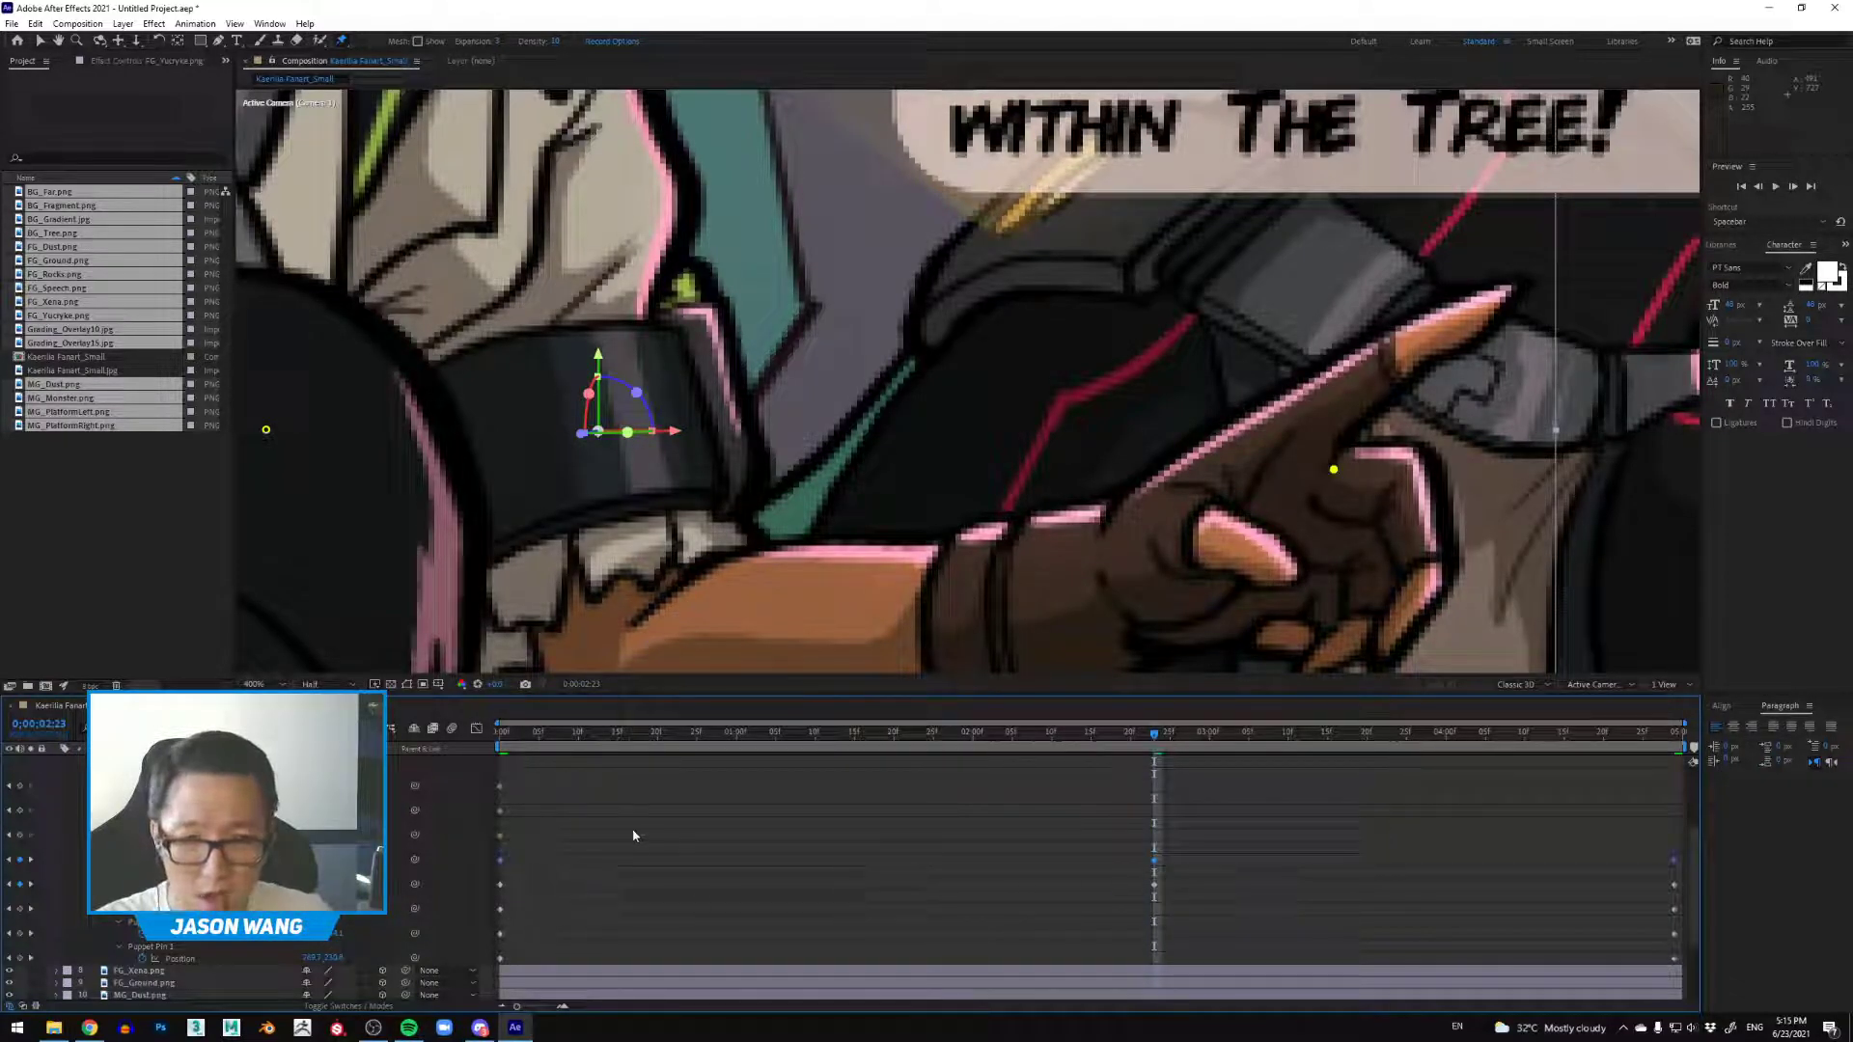
pyautogui.rightClick(1157, 865)
pyautogui.moveTo(1258, 855)
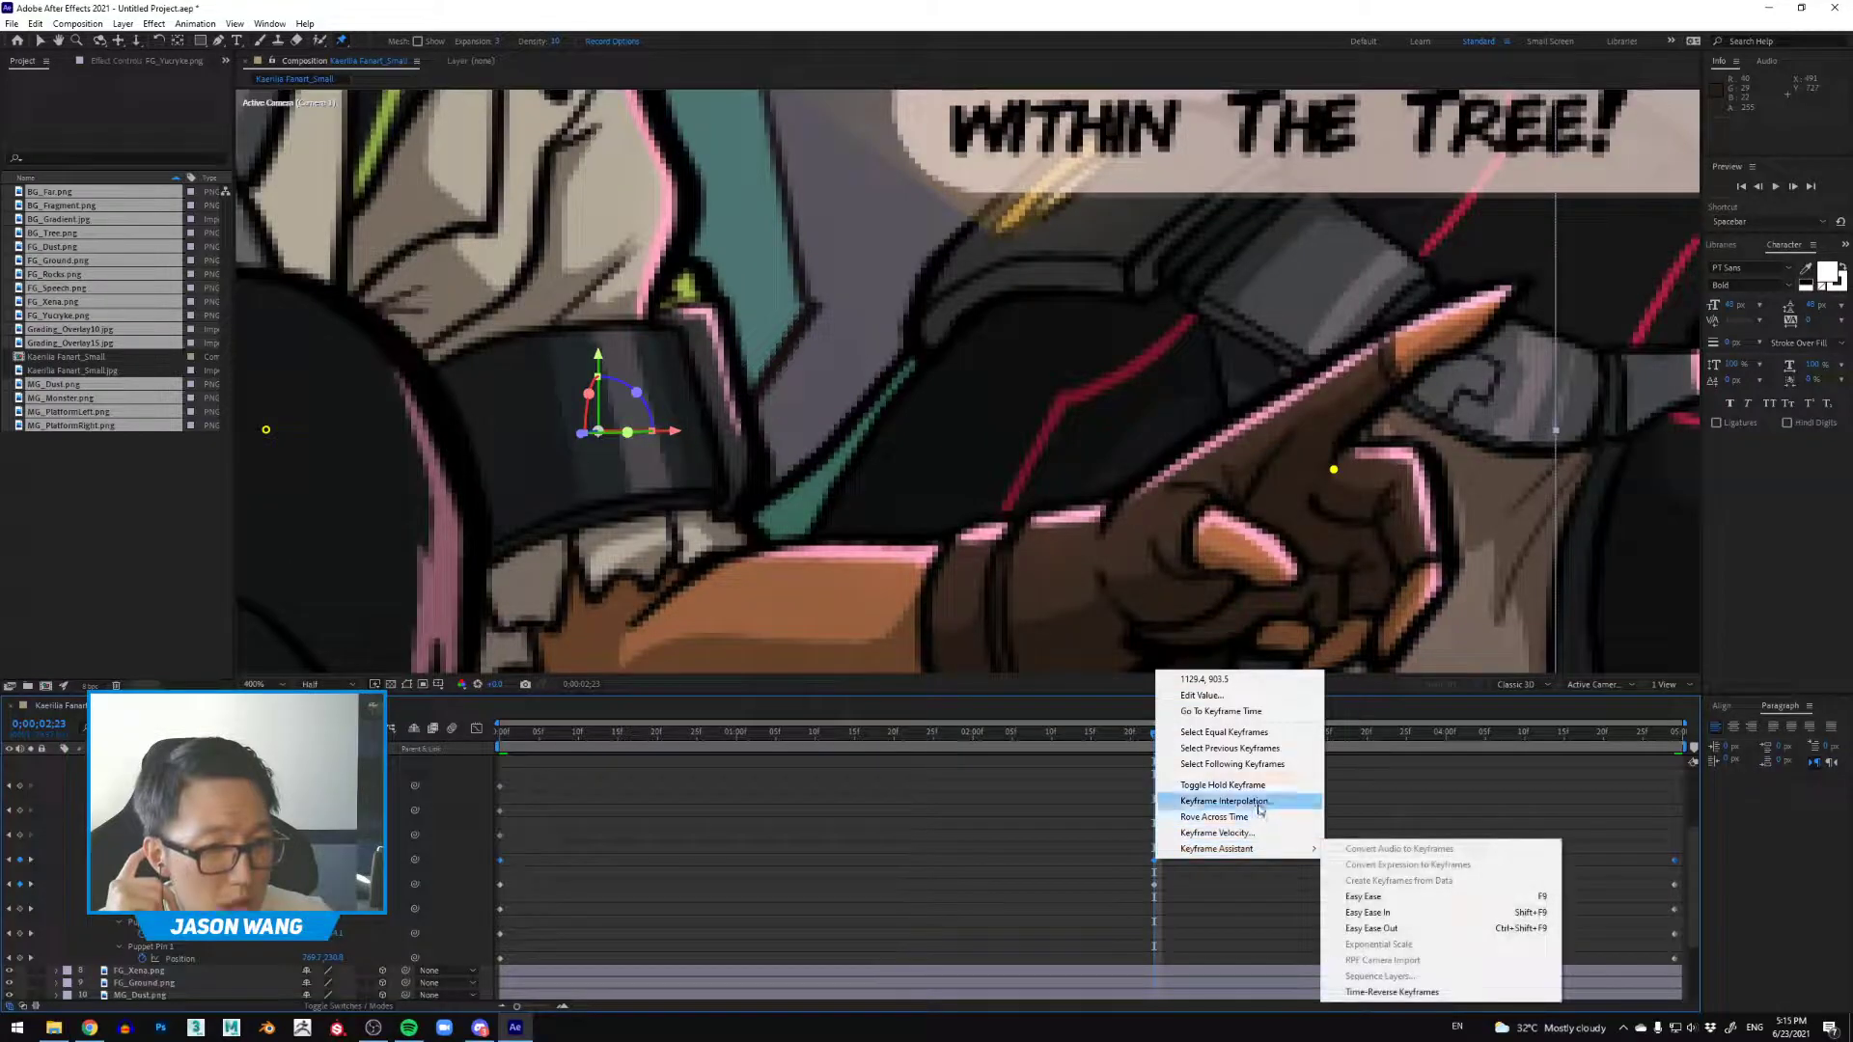
pyautogui.click(1226, 802)
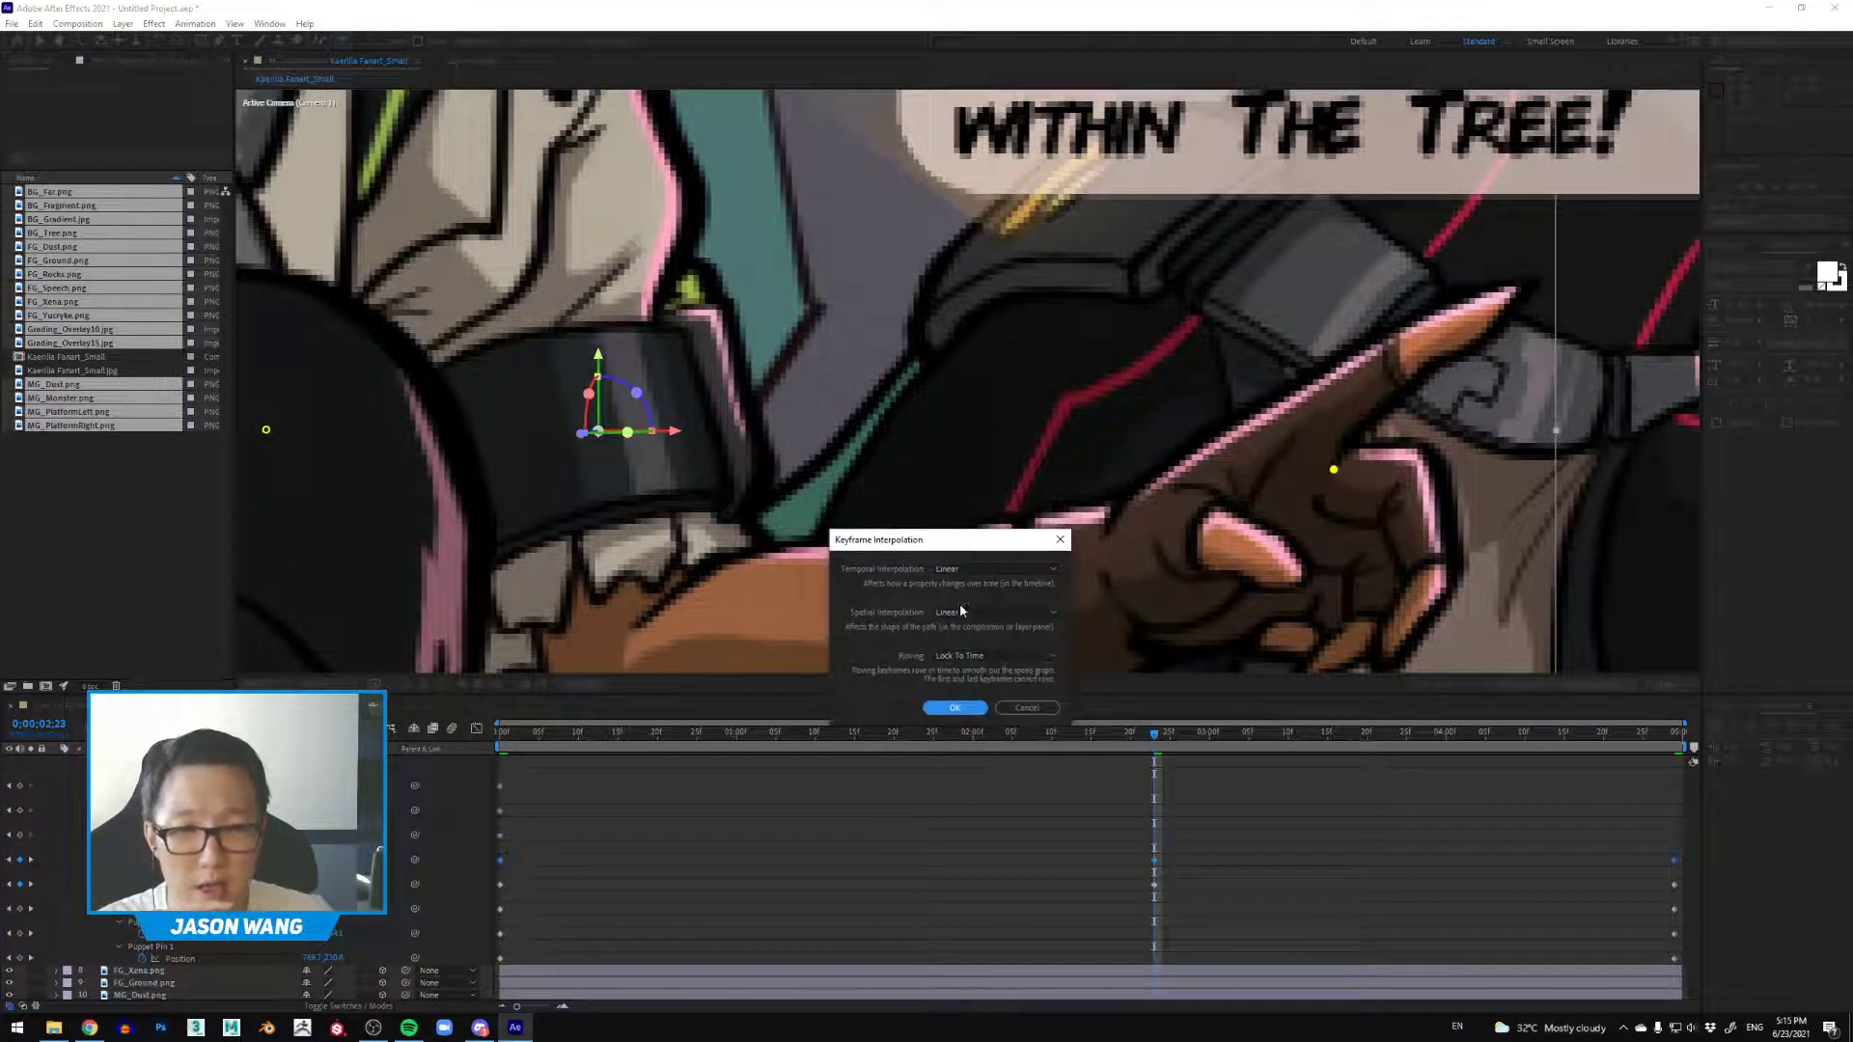
pyautogui.click(1010, 572)
pyautogui.click(1004, 618)
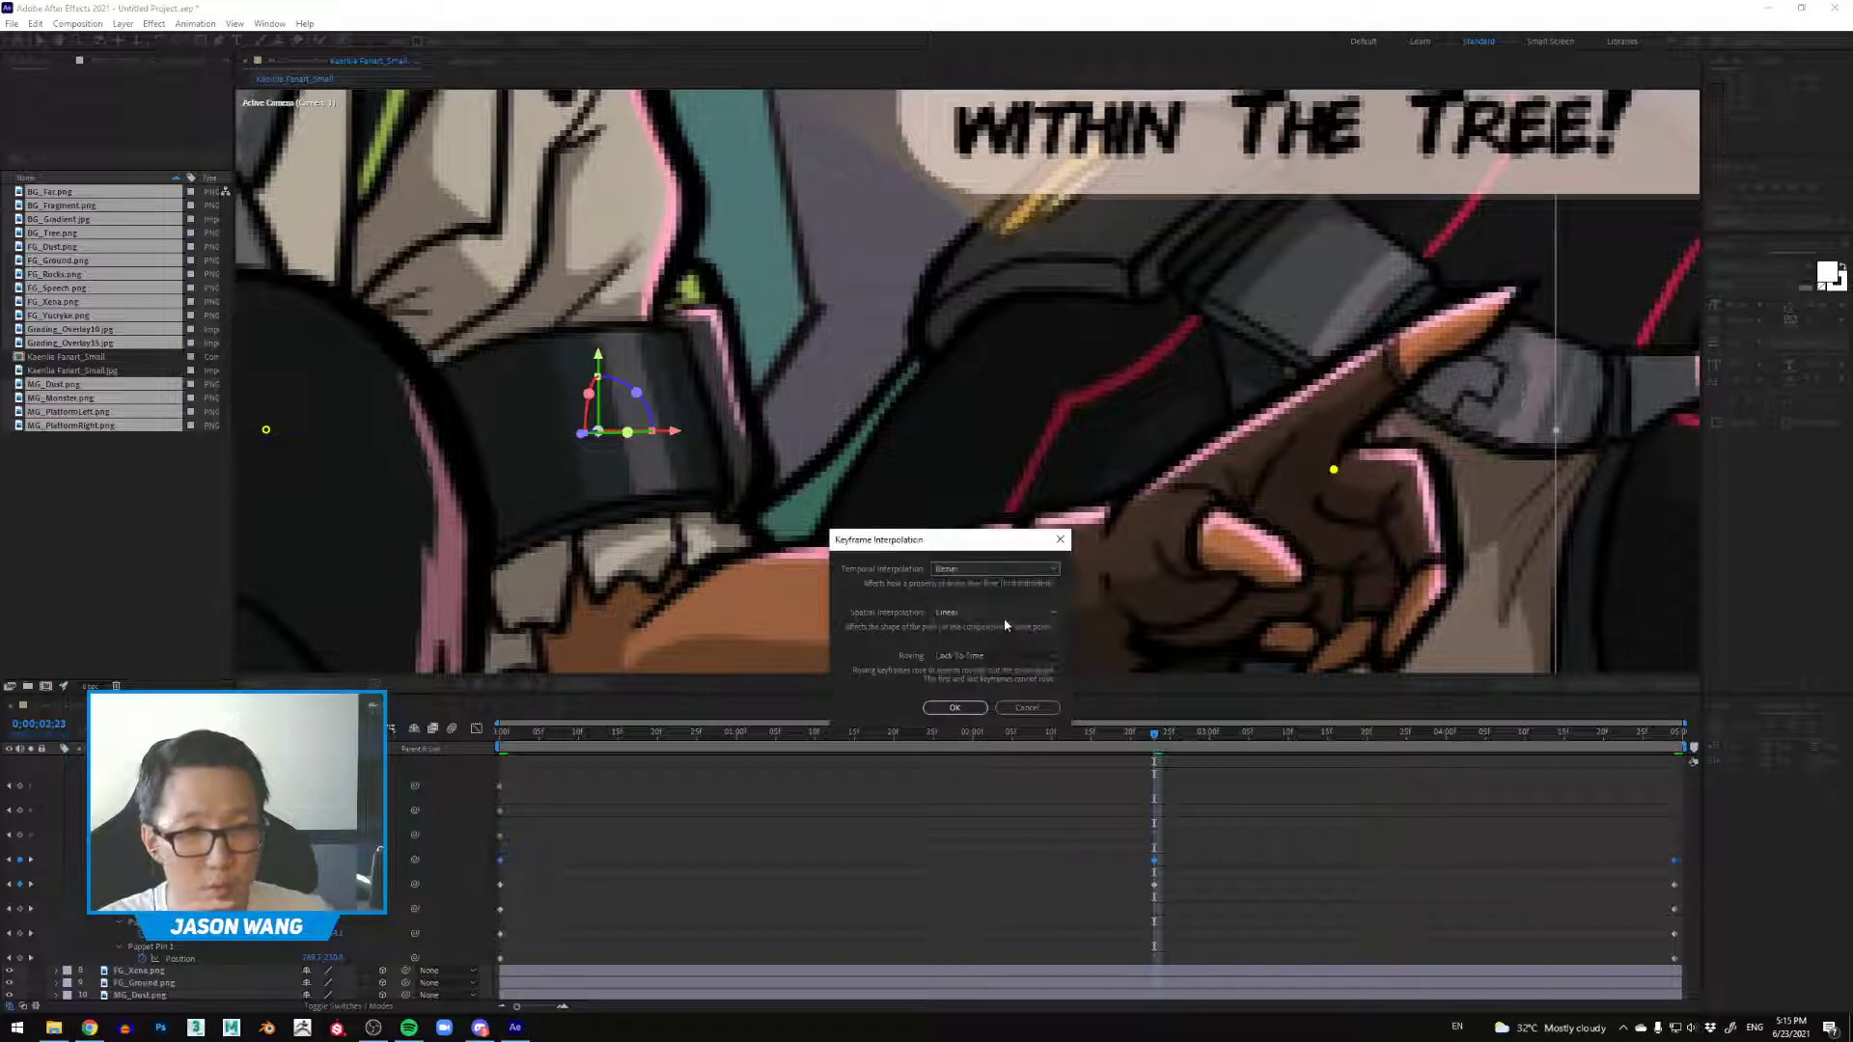
pyautogui.click(1026, 618)
pyautogui.click(965, 662)
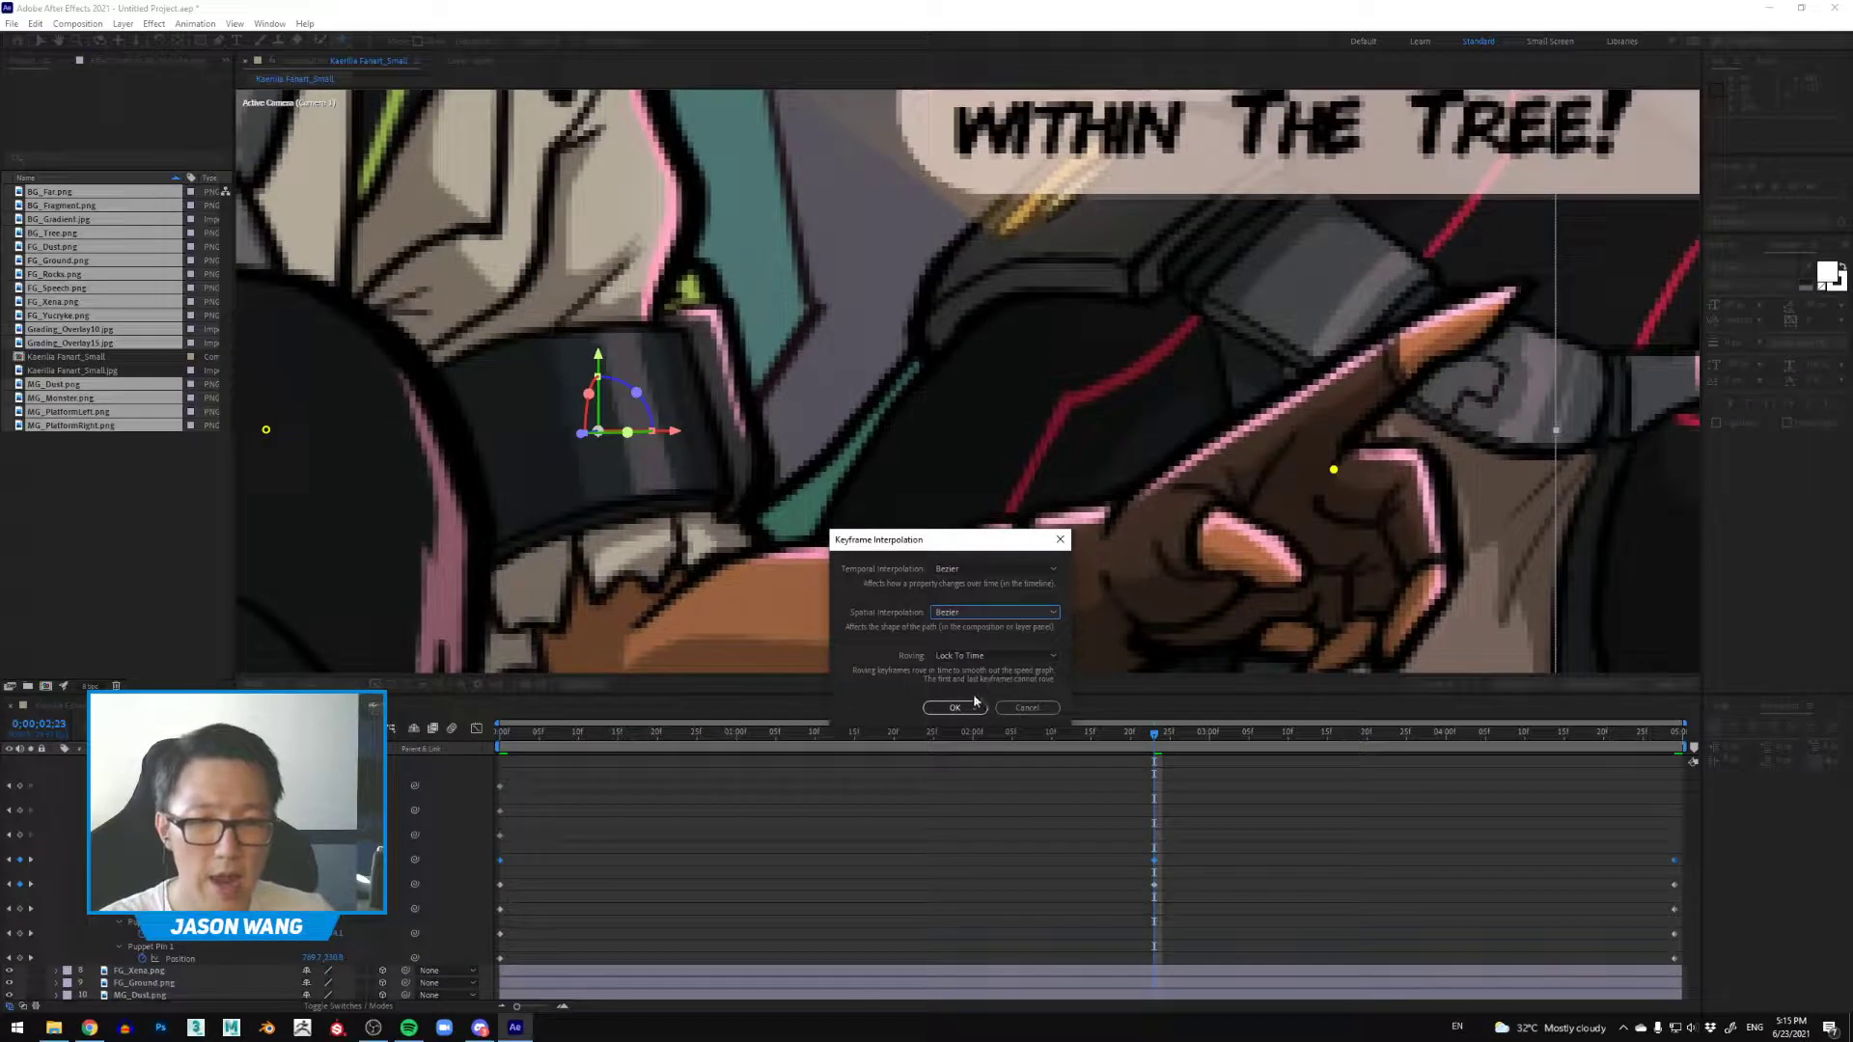
pyautogui.click(926, 820)
pyautogui.click(1208, 925)
# Step: Smooth the hand pin's motion path into an even arc by adjusting its curve handles and lowering its midway point slightly
pyautogui.click(1333, 470)
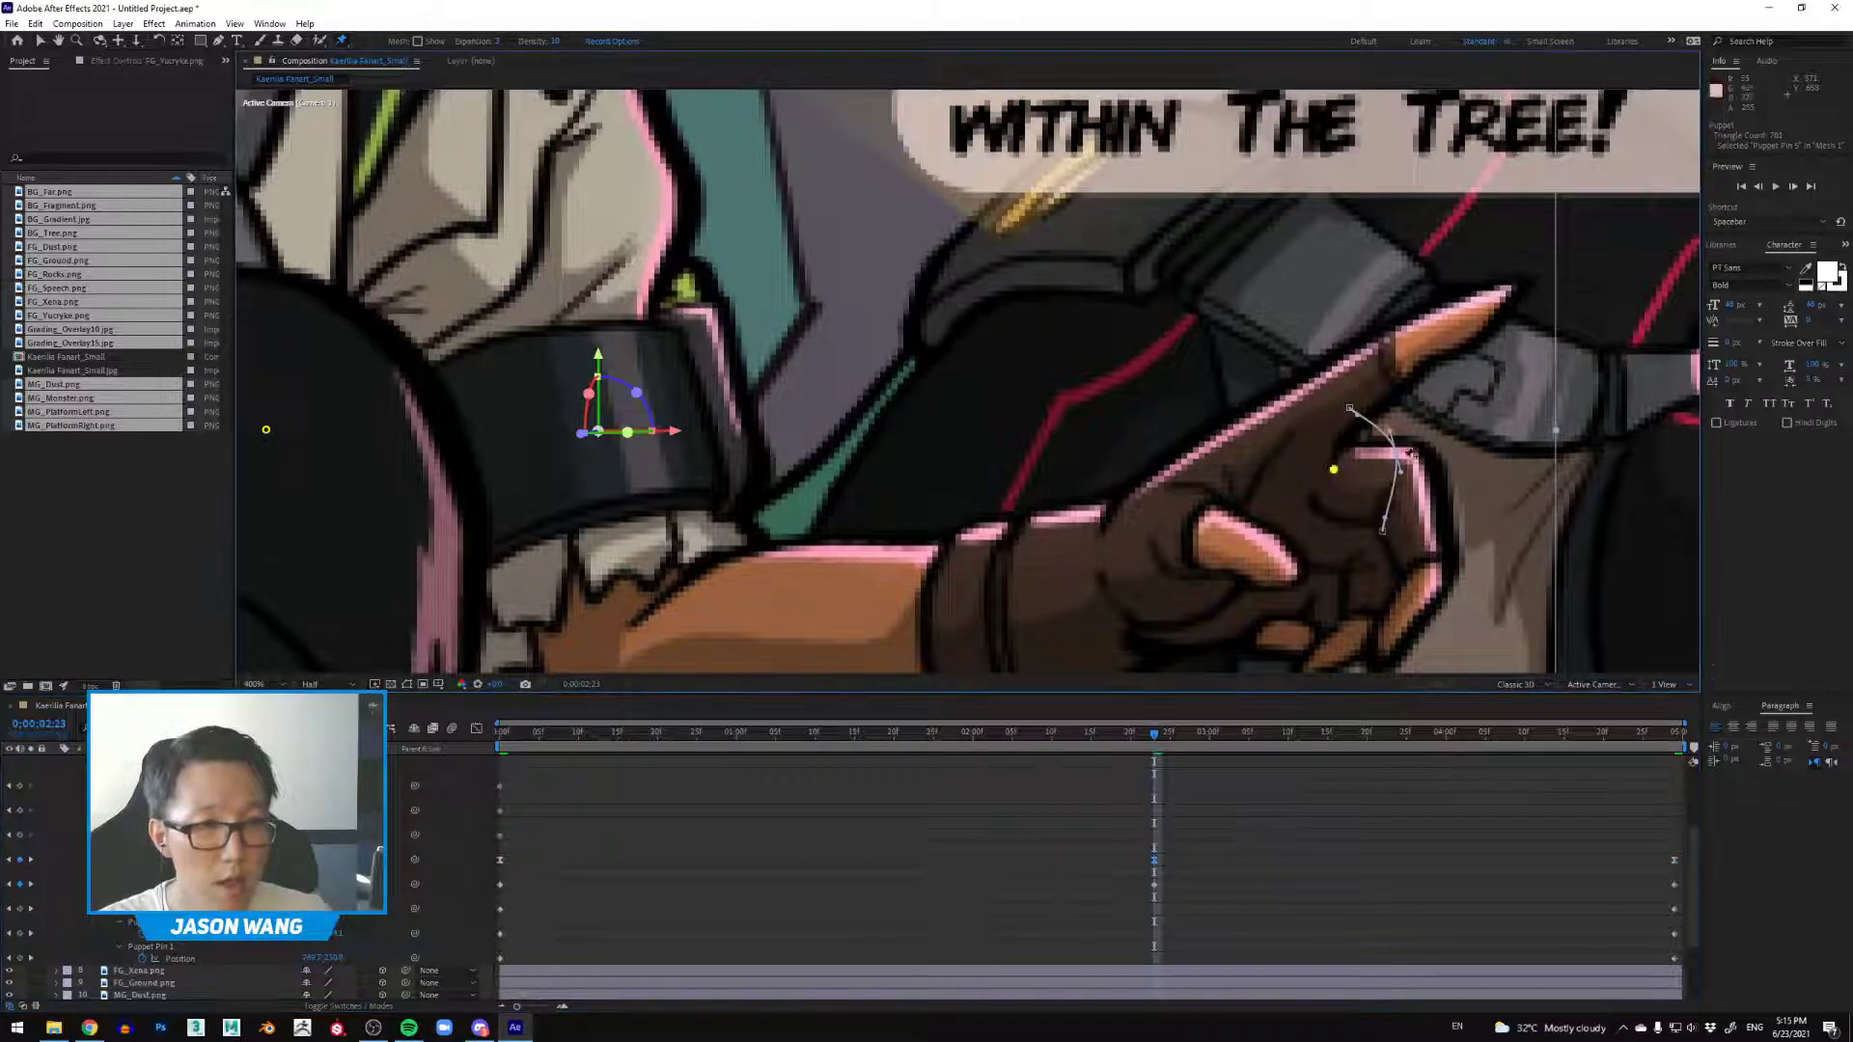
pyautogui.press('.')
pyautogui.moveTo(1489, 481); pyautogui.dragTo(1050, 328)
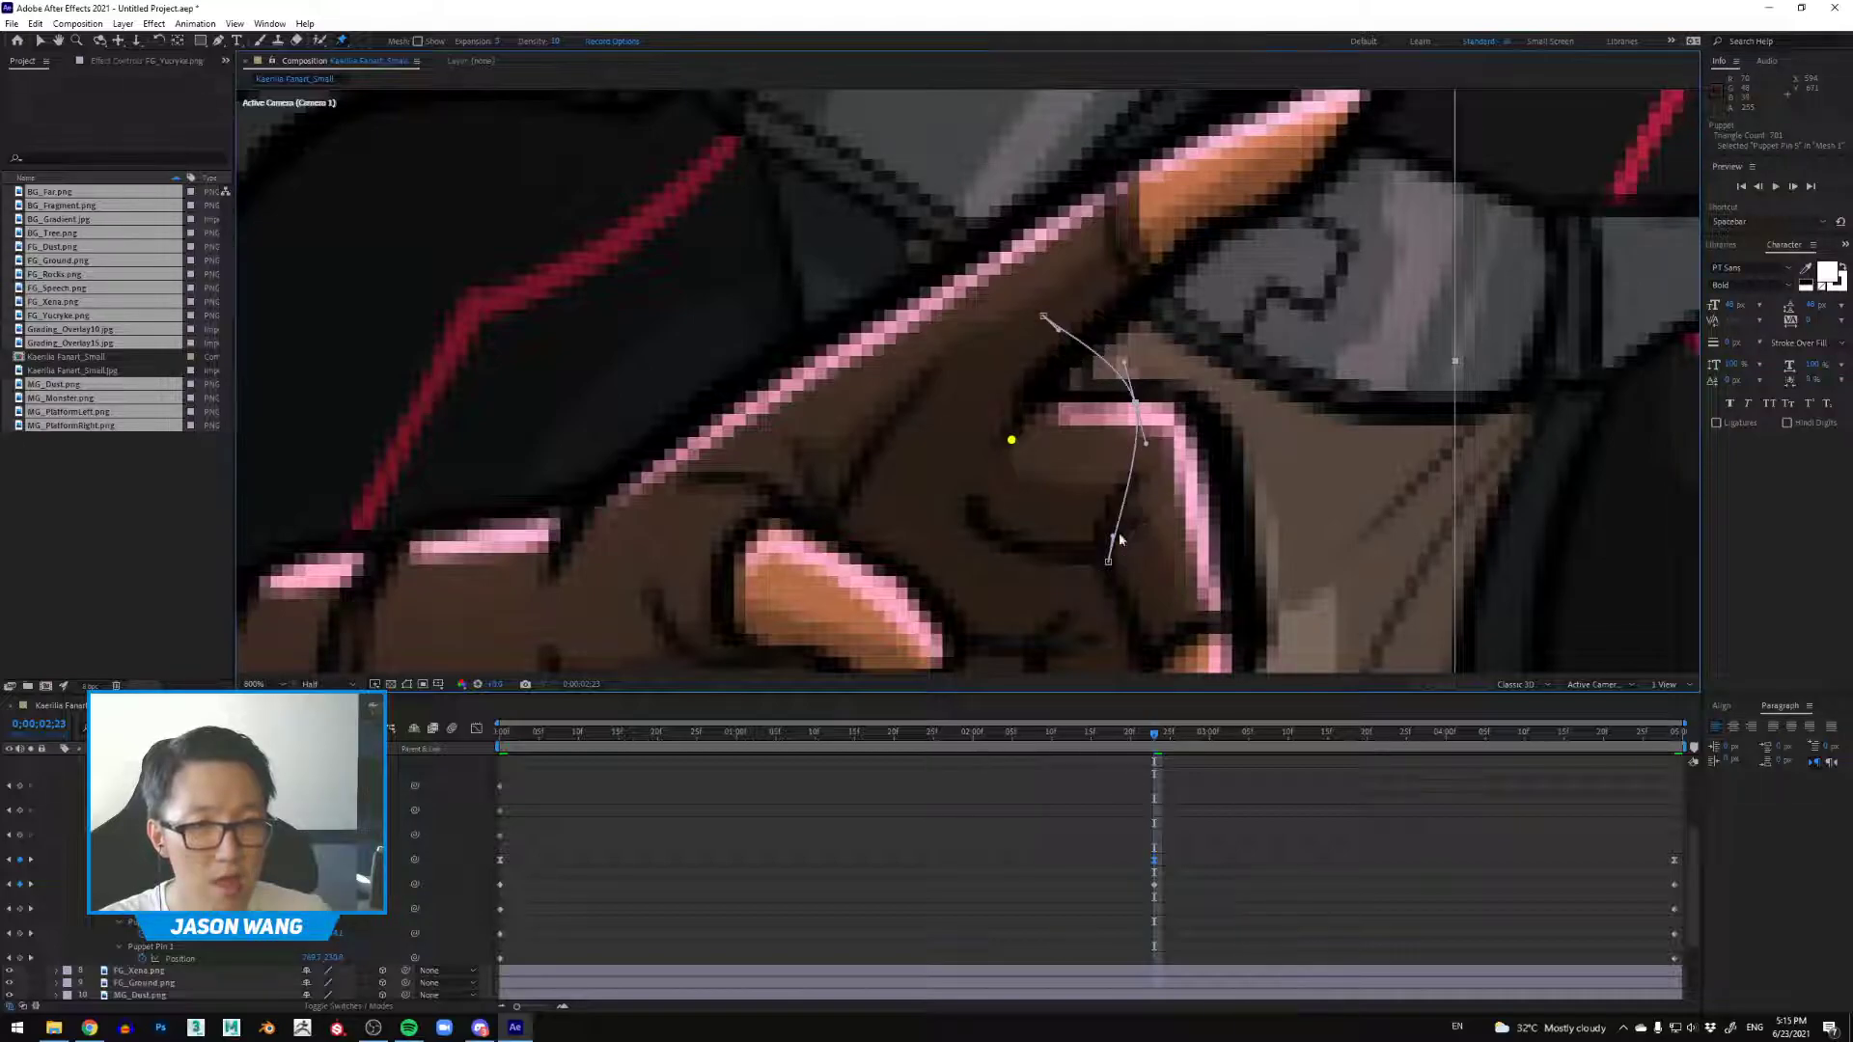
pyautogui.moveTo(1112, 540); pyautogui.dragTo(1124, 548)
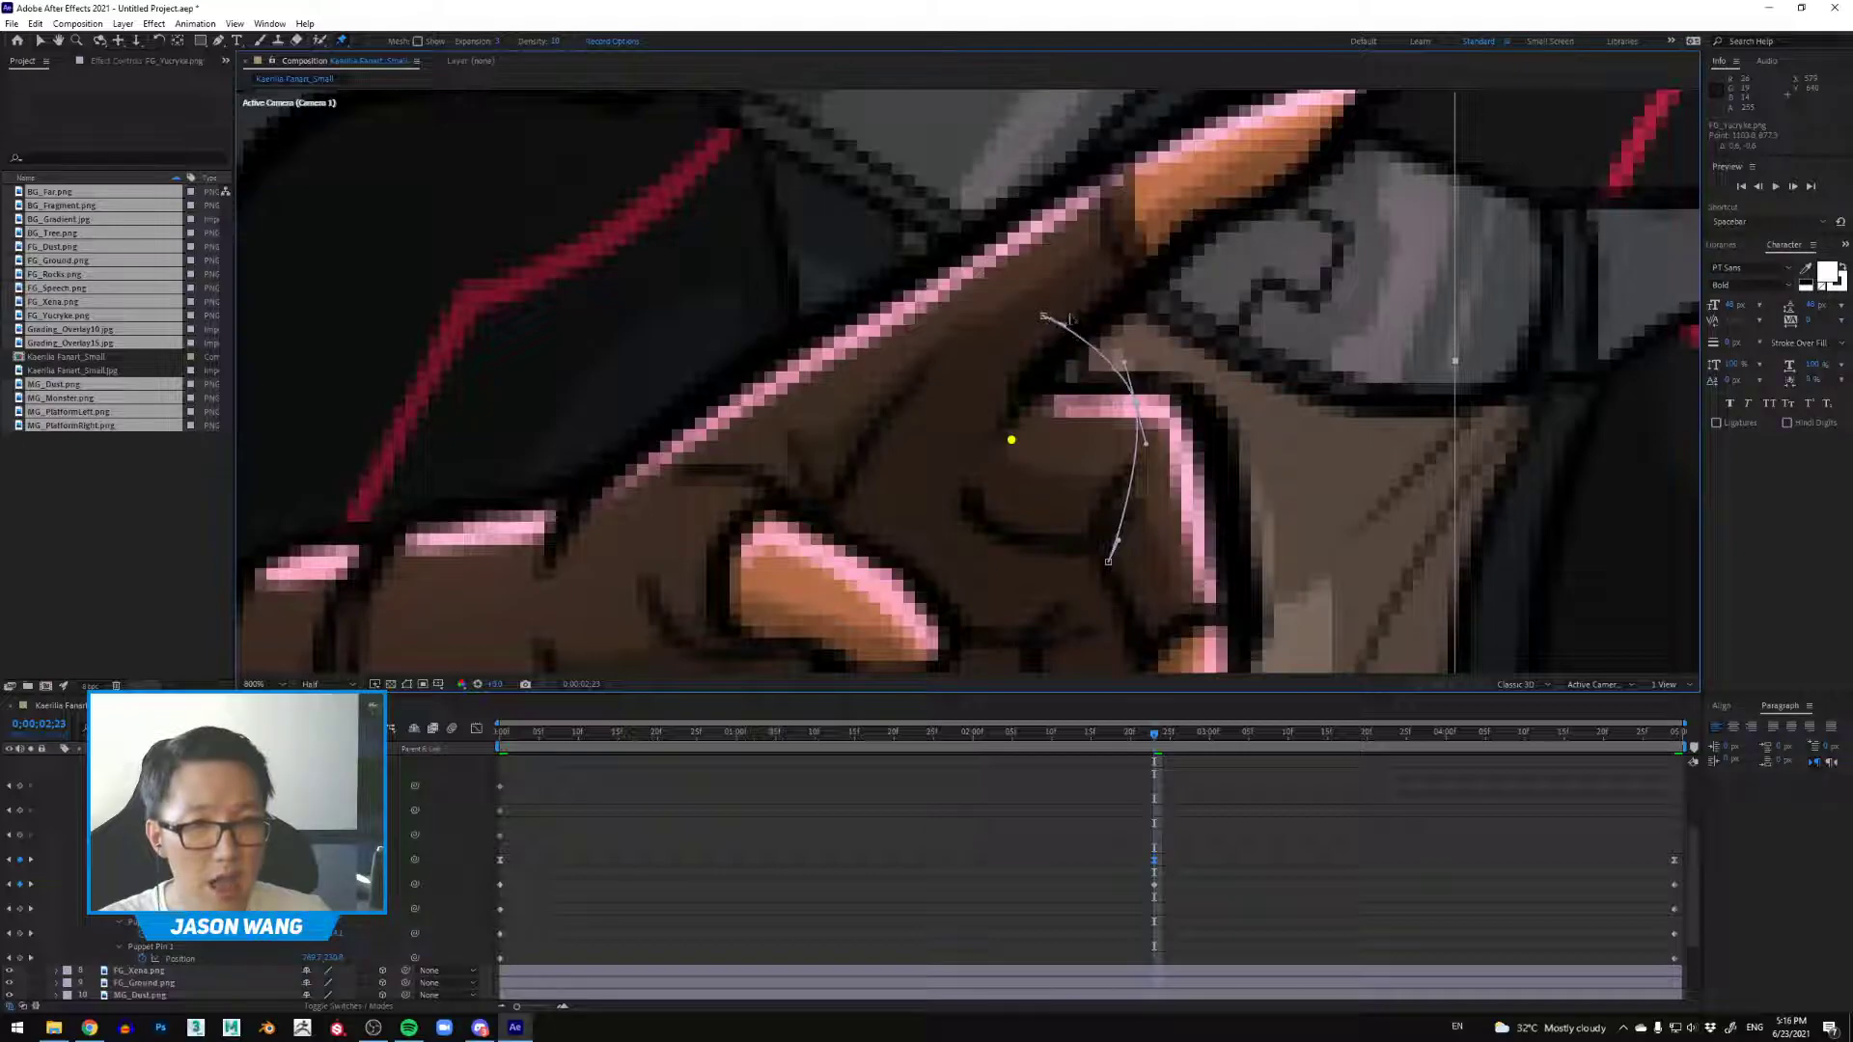
pyautogui.moveTo(1136, 413); pyautogui.dragTo(1133, 432)
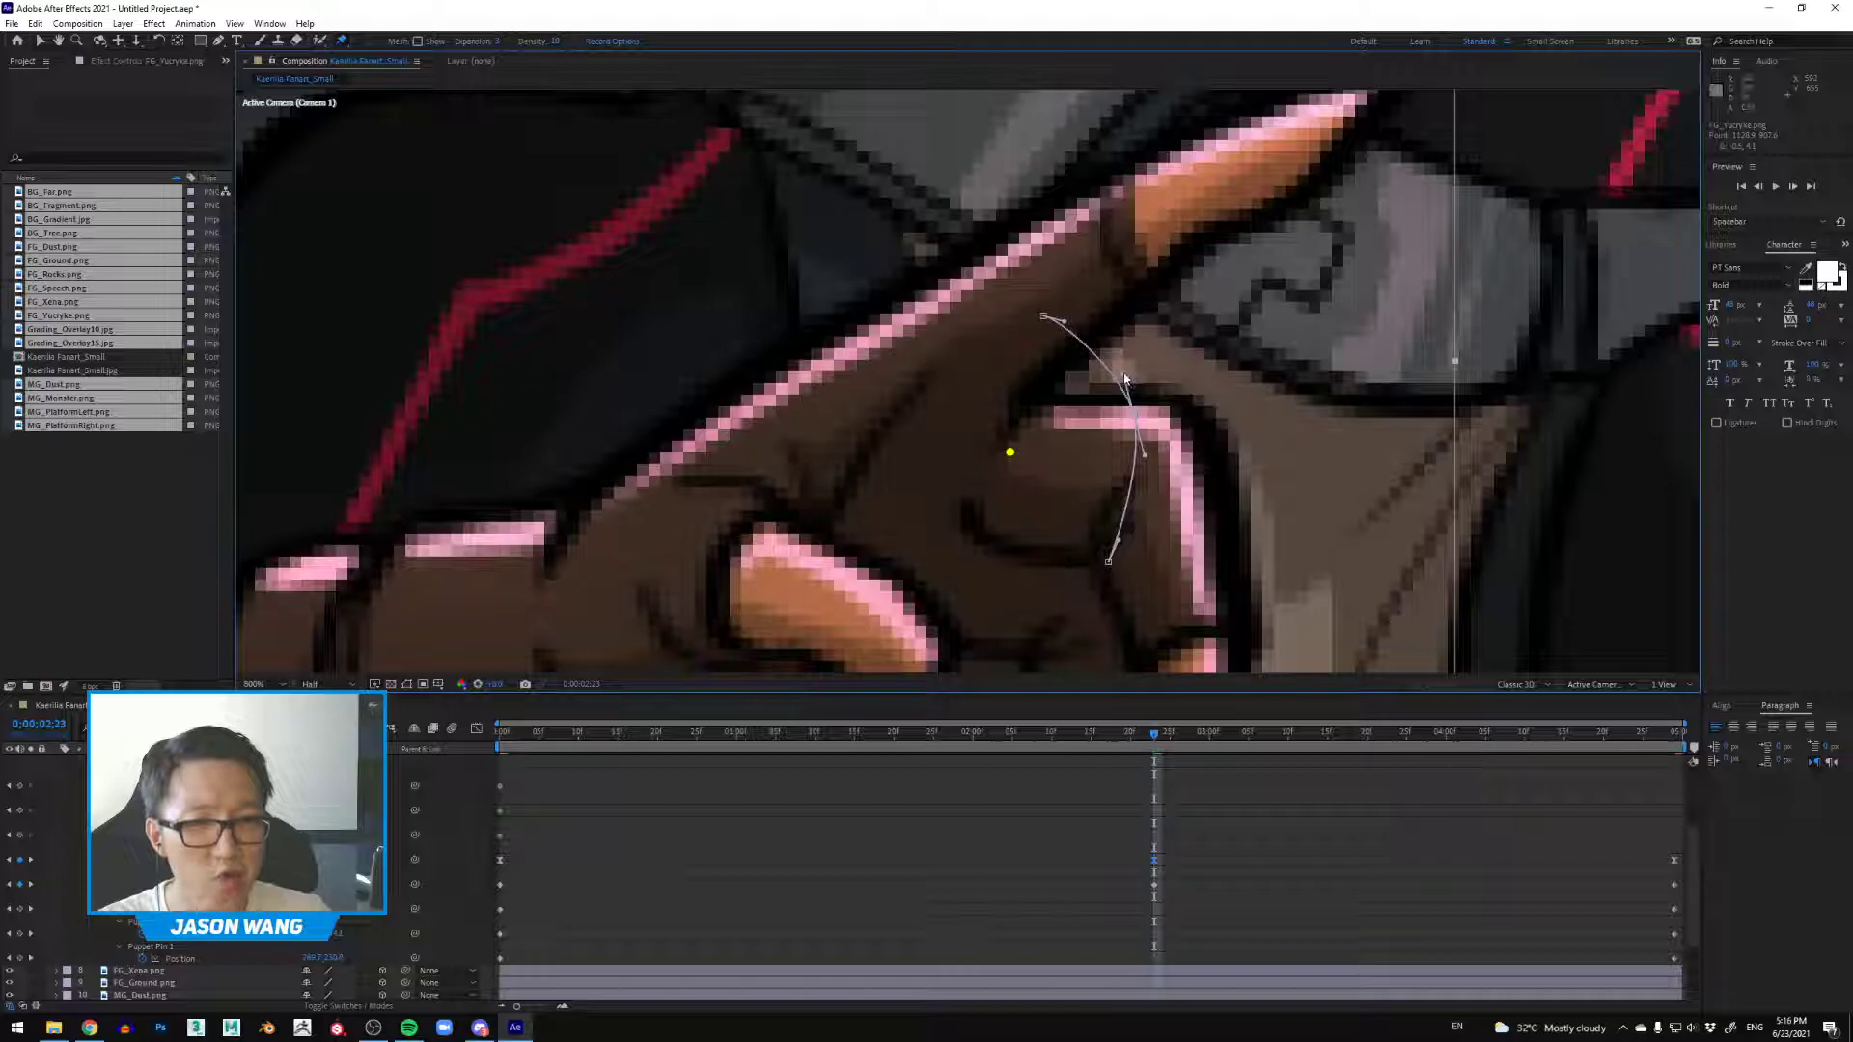
pyautogui.moveTo(1136, 423); pyautogui.dragTo(1134, 434)
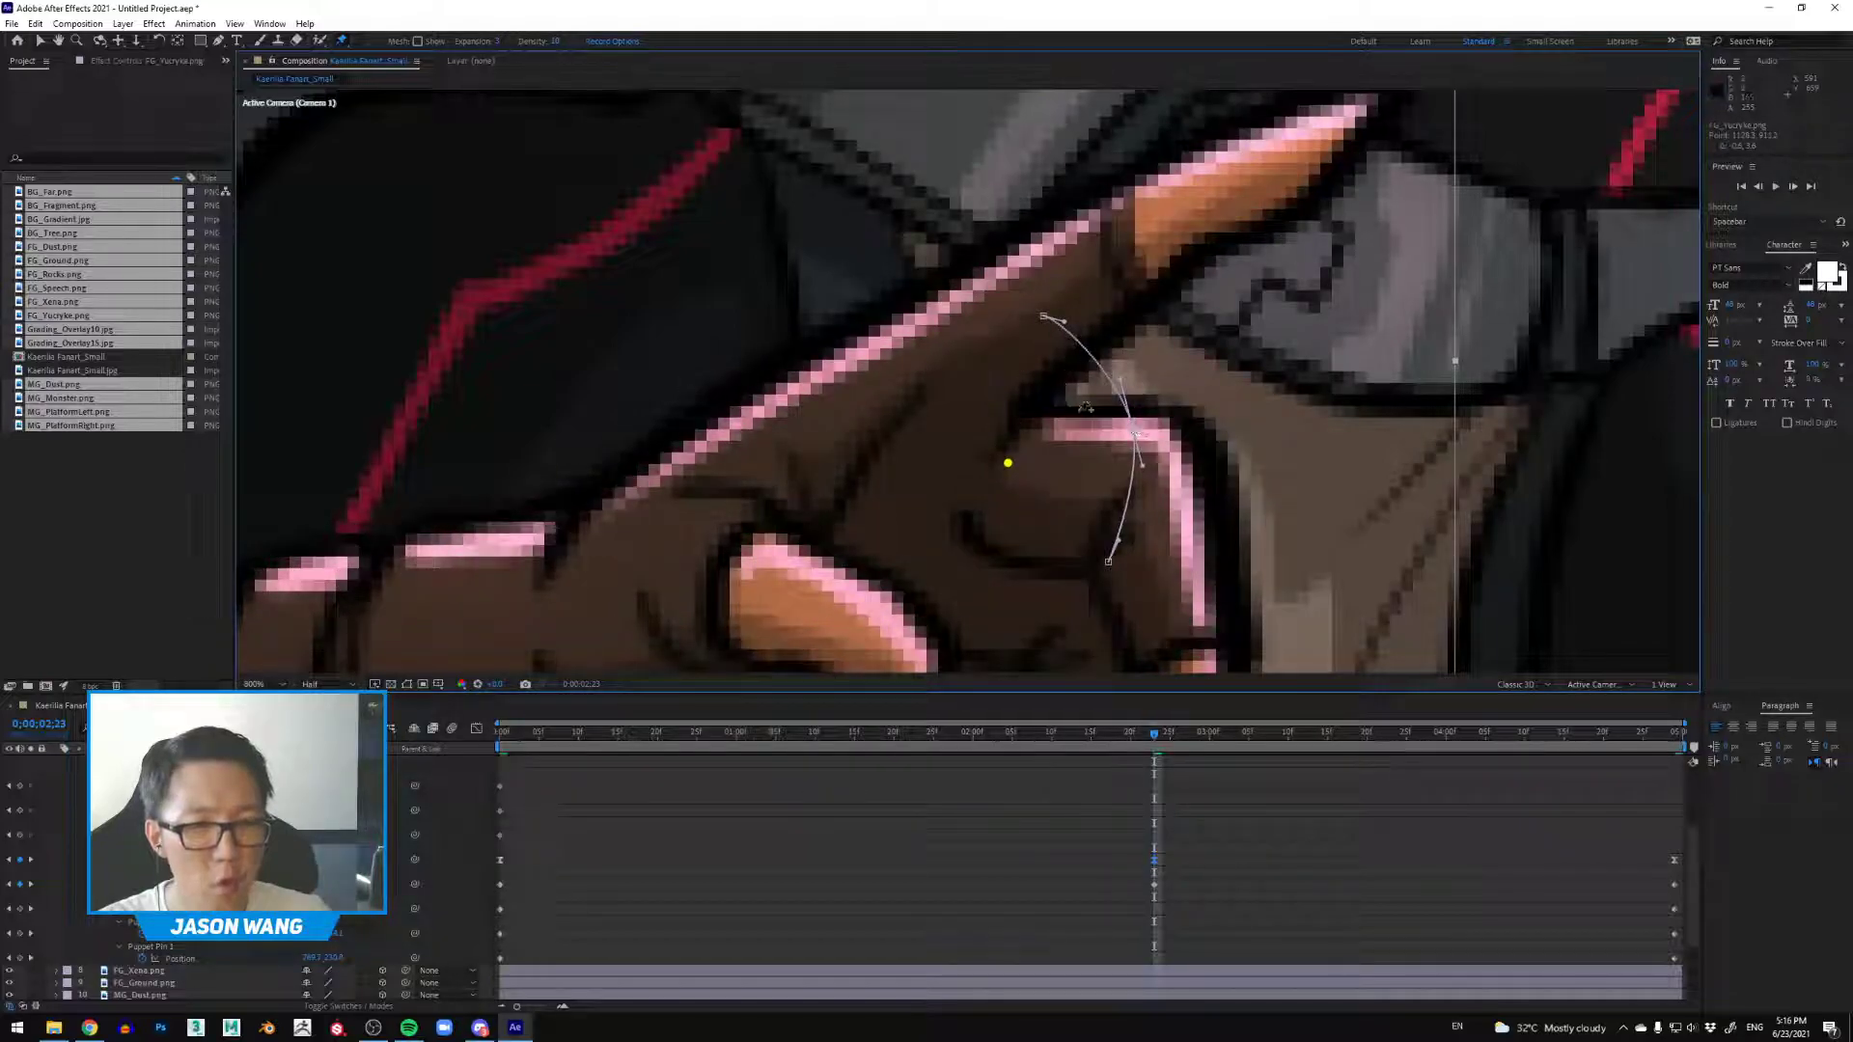
pyautogui.click(1109, 561)
# Step: Set the temporal and spatial interpolation of the elbow pin's three position keyframes to Bezier
pyautogui.scroll(-6, 1098, 437)
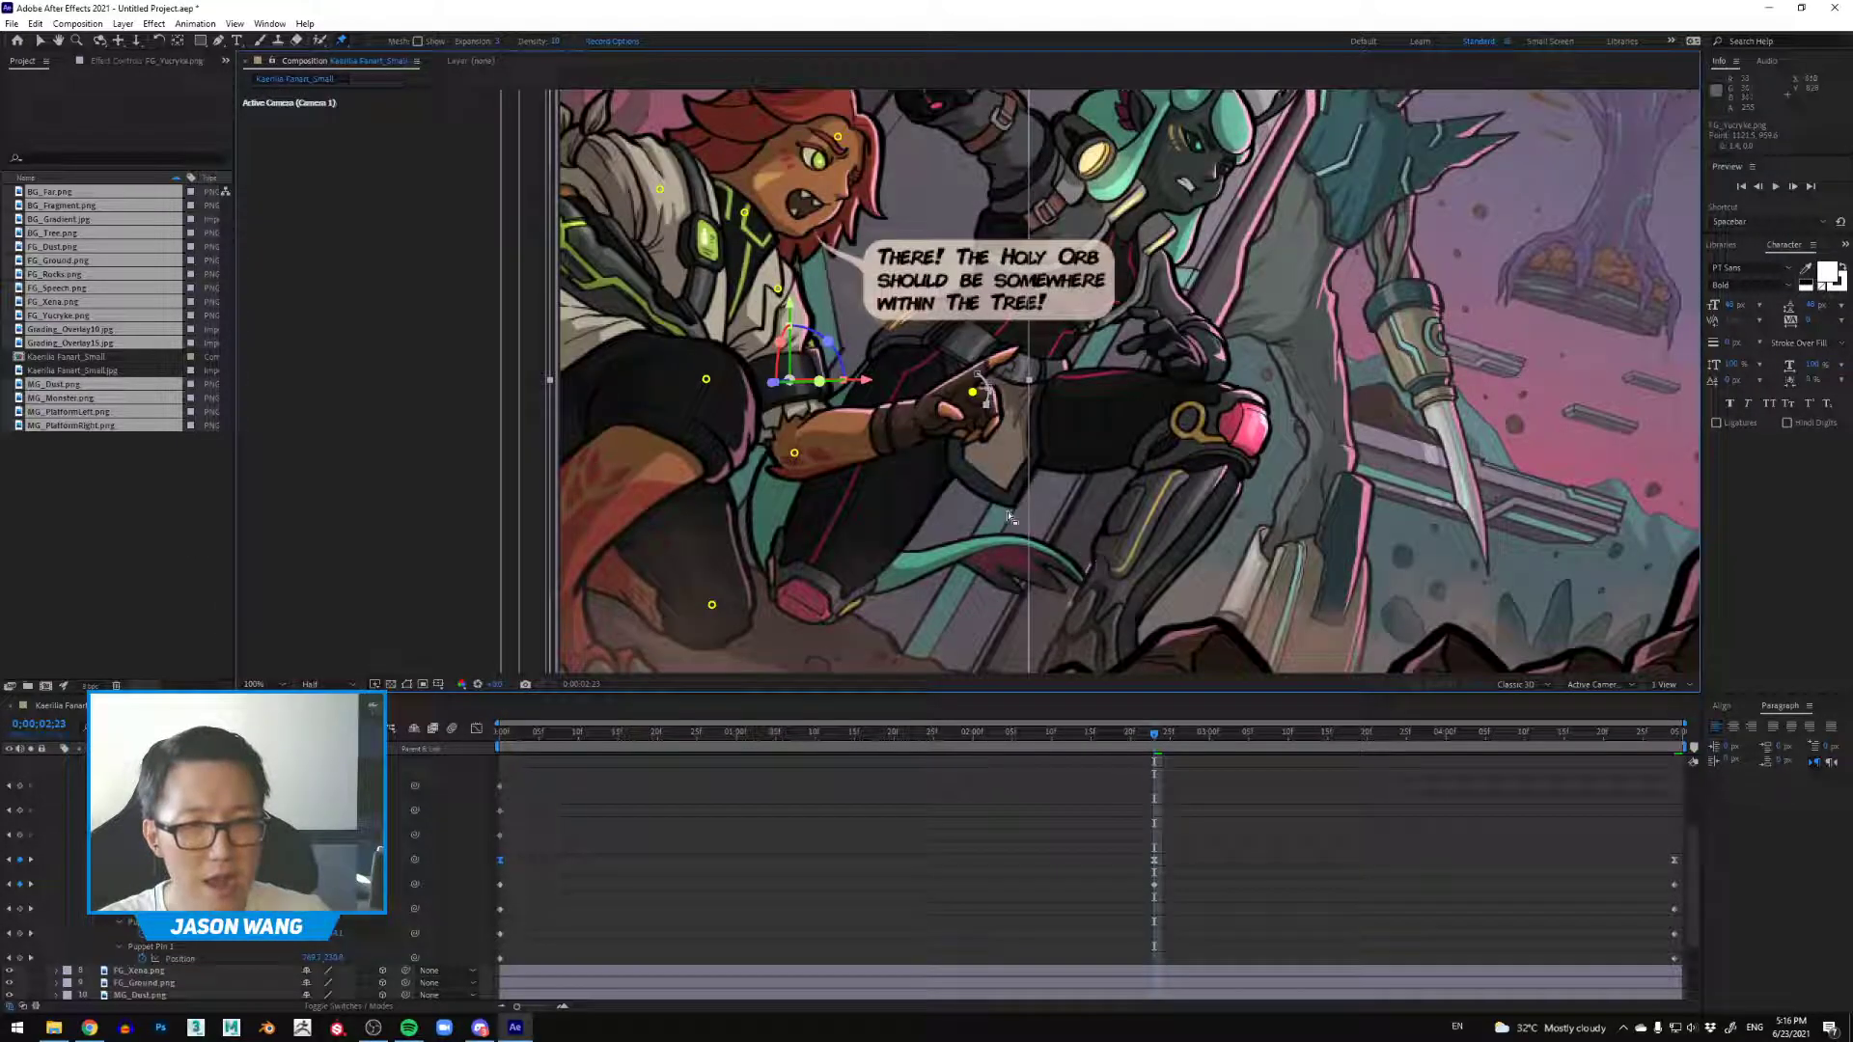
pyautogui.scroll(1, 1011, 518)
pyautogui.click(621, 524)
pyautogui.moveTo(728, 577); pyautogui.dragTo(1014, 535)
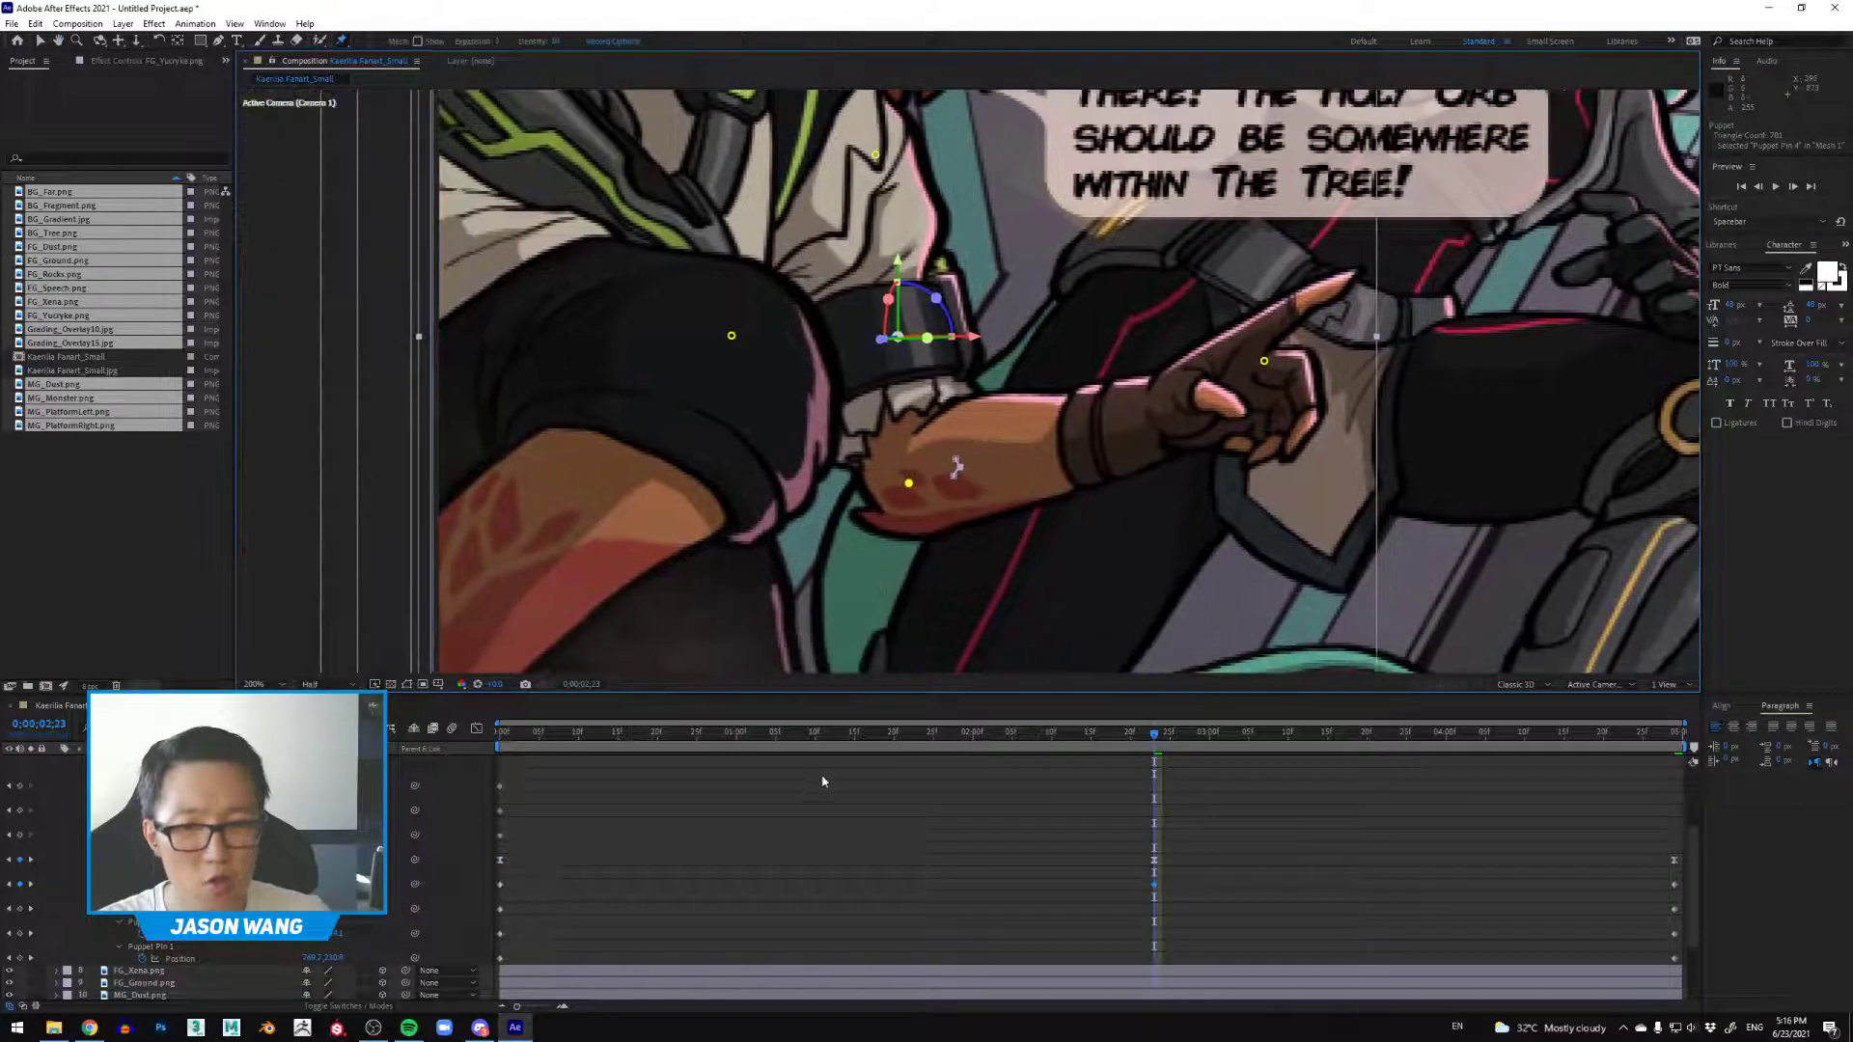
pyautogui.moveTo(492, 888); pyautogui.dragTo(1680, 895)
pyautogui.rightClick(1675, 884)
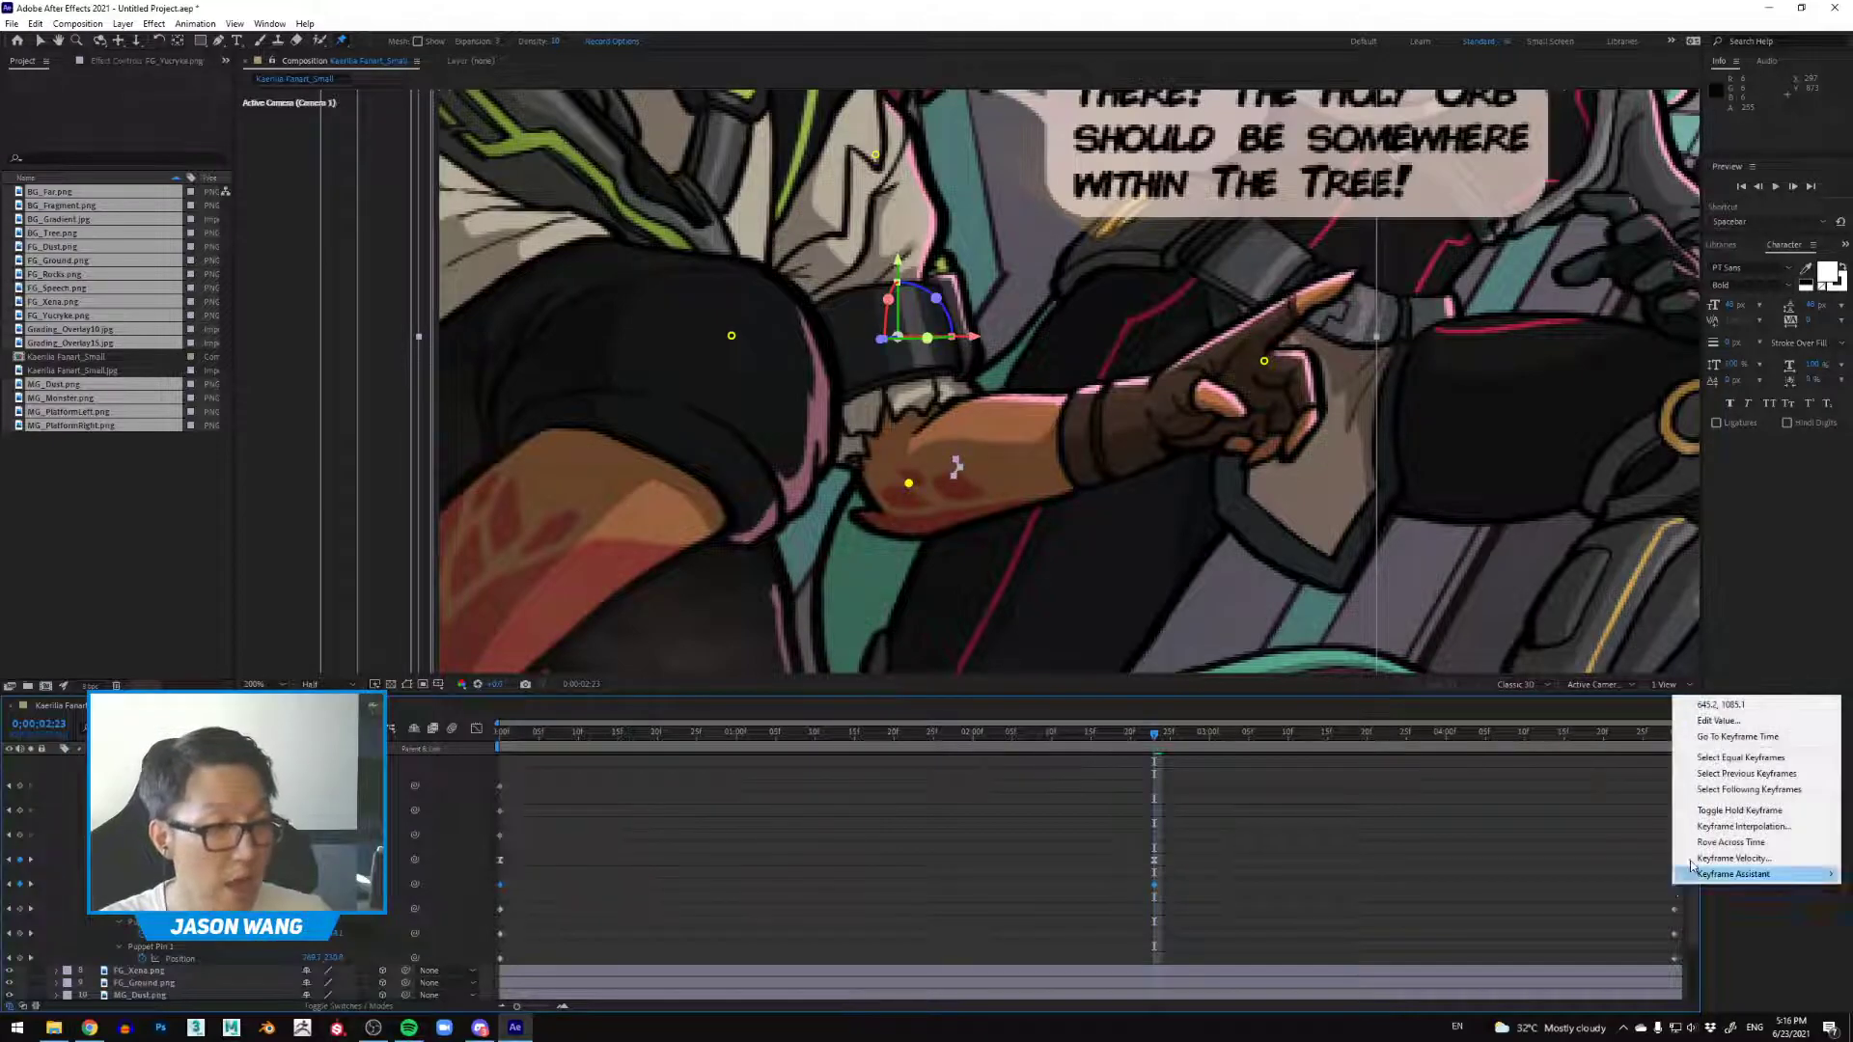
pyautogui.click(1743, 826)
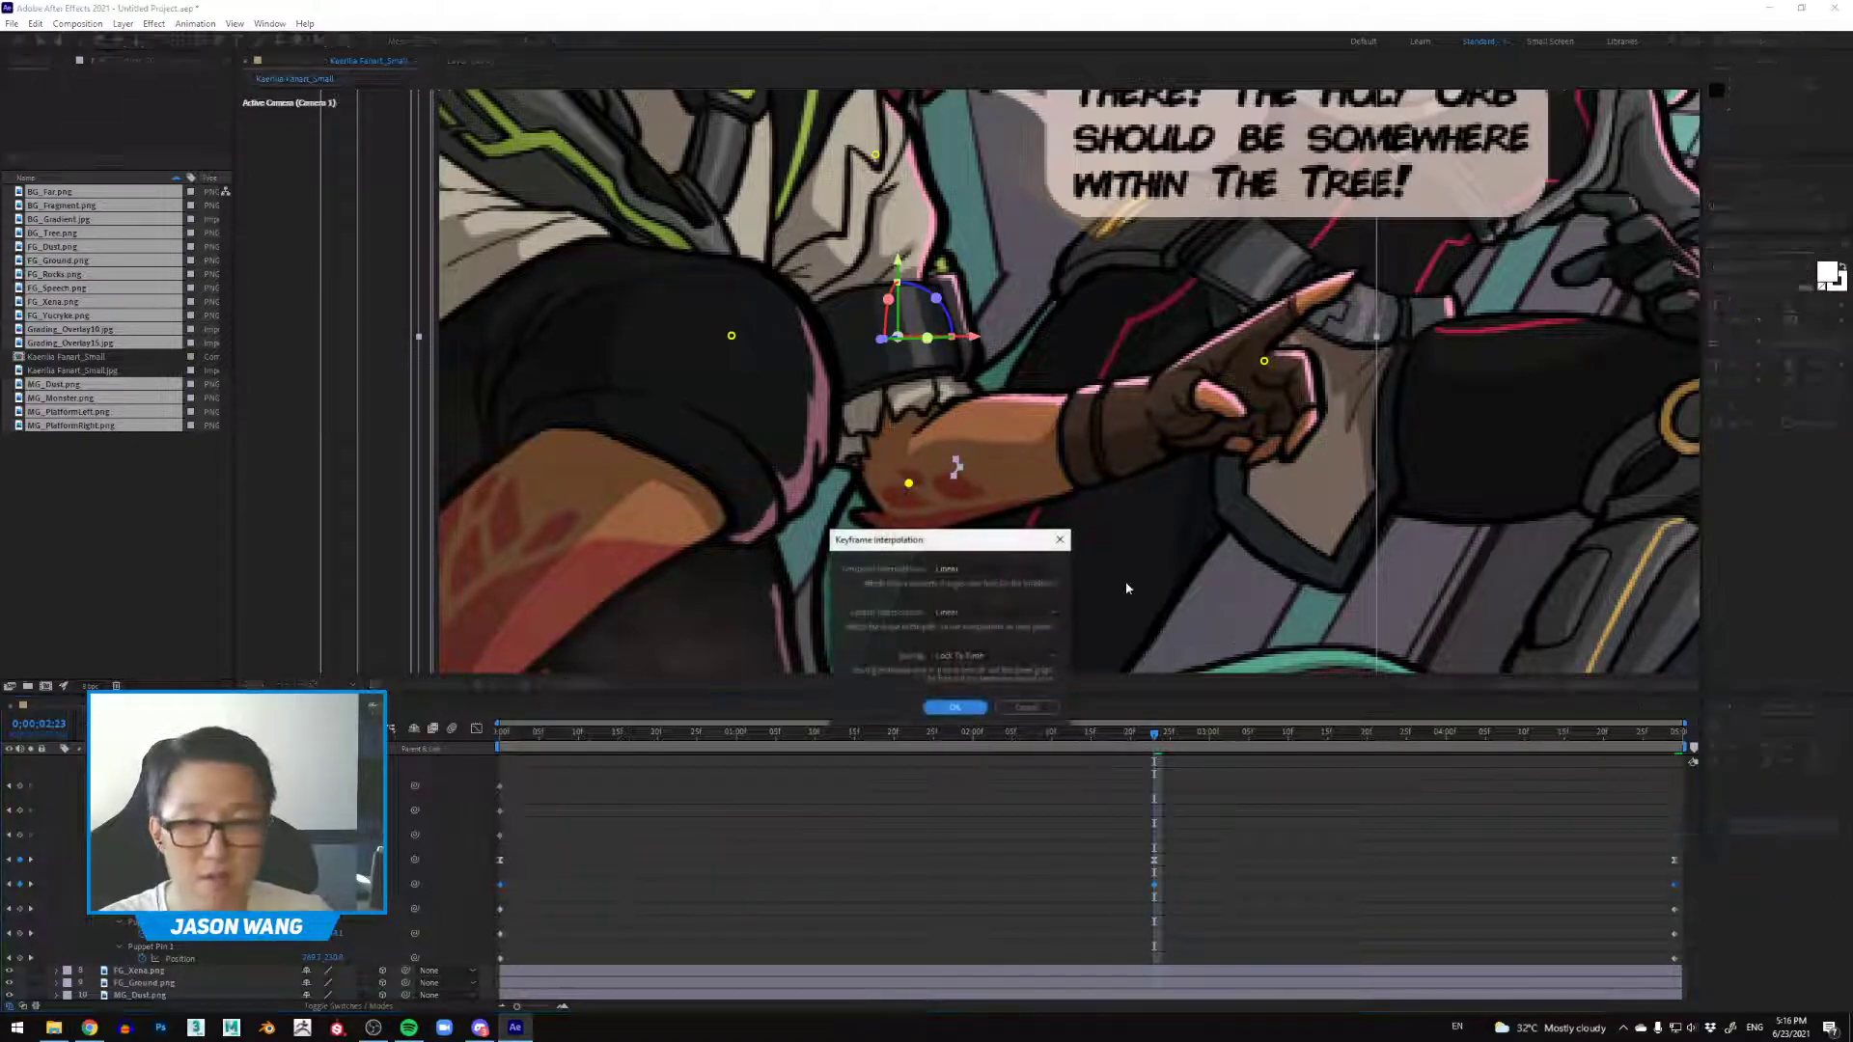
pyautogui.click(1002, 571)
pyautogui.click(986, 619)
pyautogui.click(994, 612)
pyautogui.click(965, 642)
pyautogui.click(955, 707)
# Step: Inspect the elbow pin's motion path up close and play back the composition from the start to check the arm movement
pyautogui.scroll(4, 961, 488)
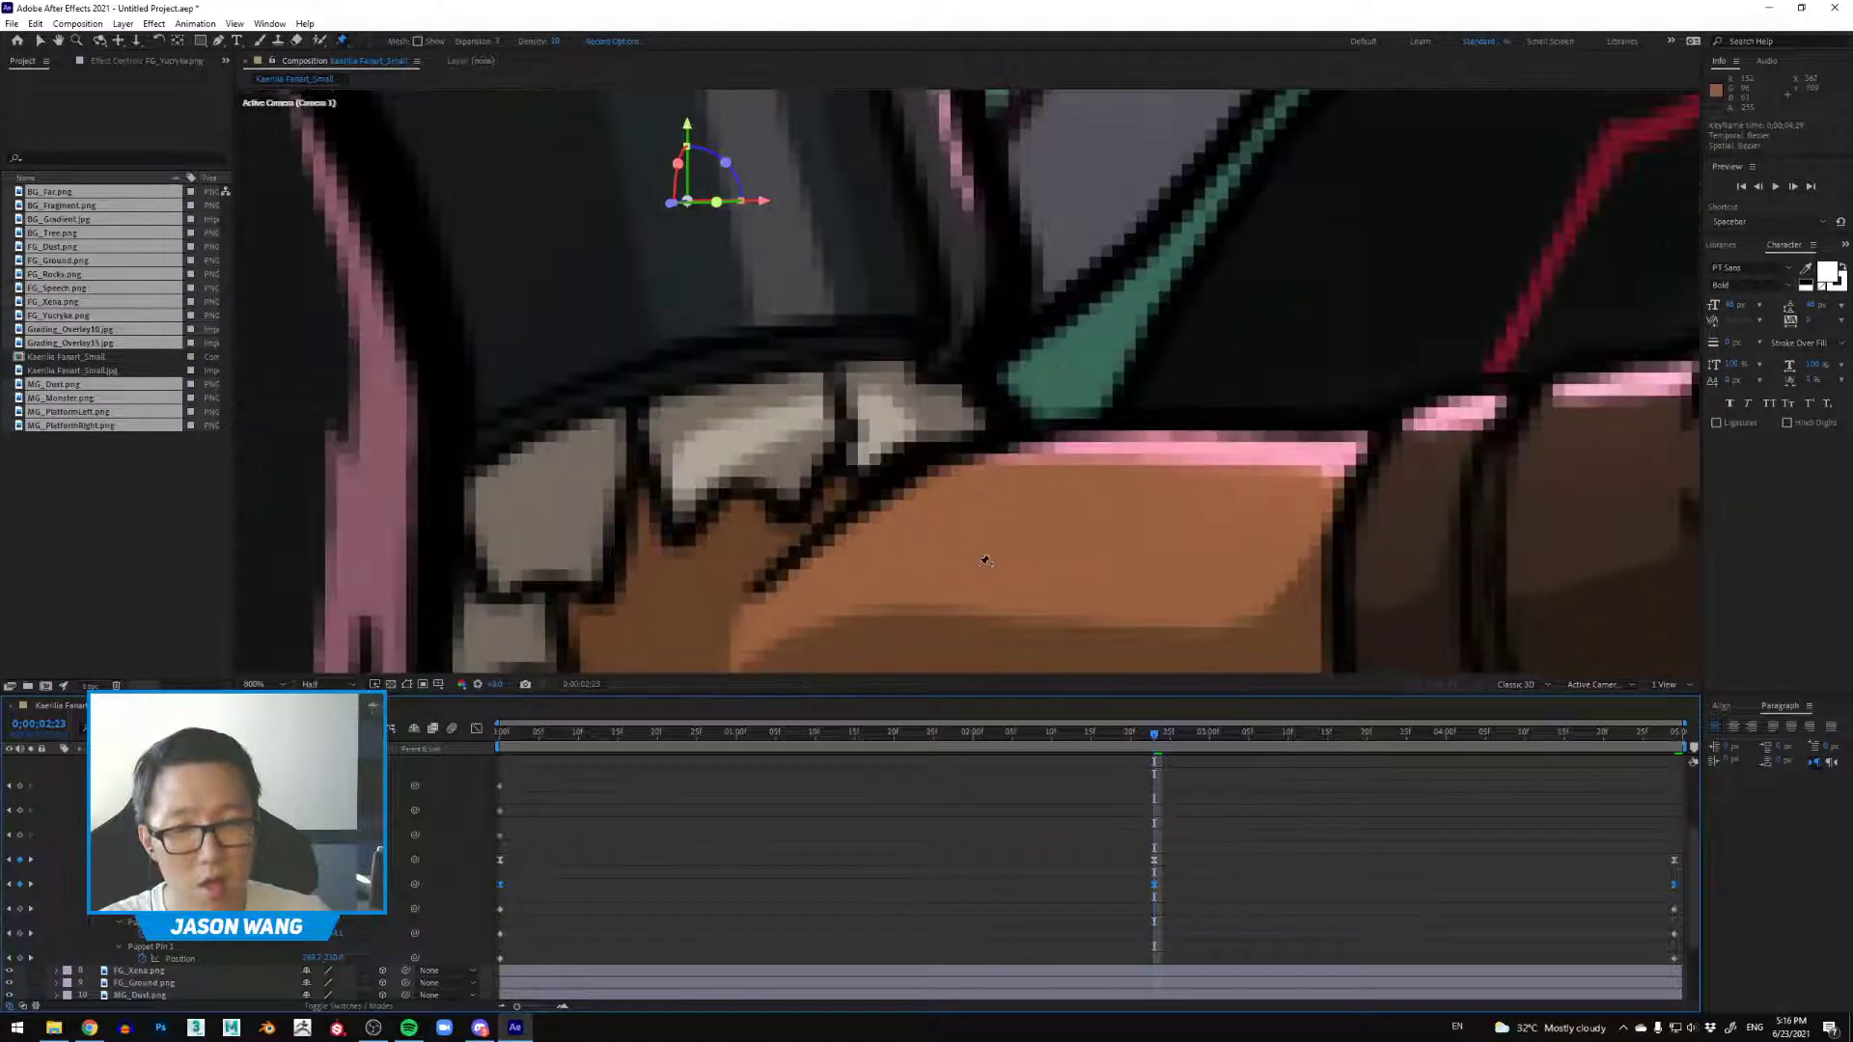
pyautogui.scroll(2, 1013, 361)
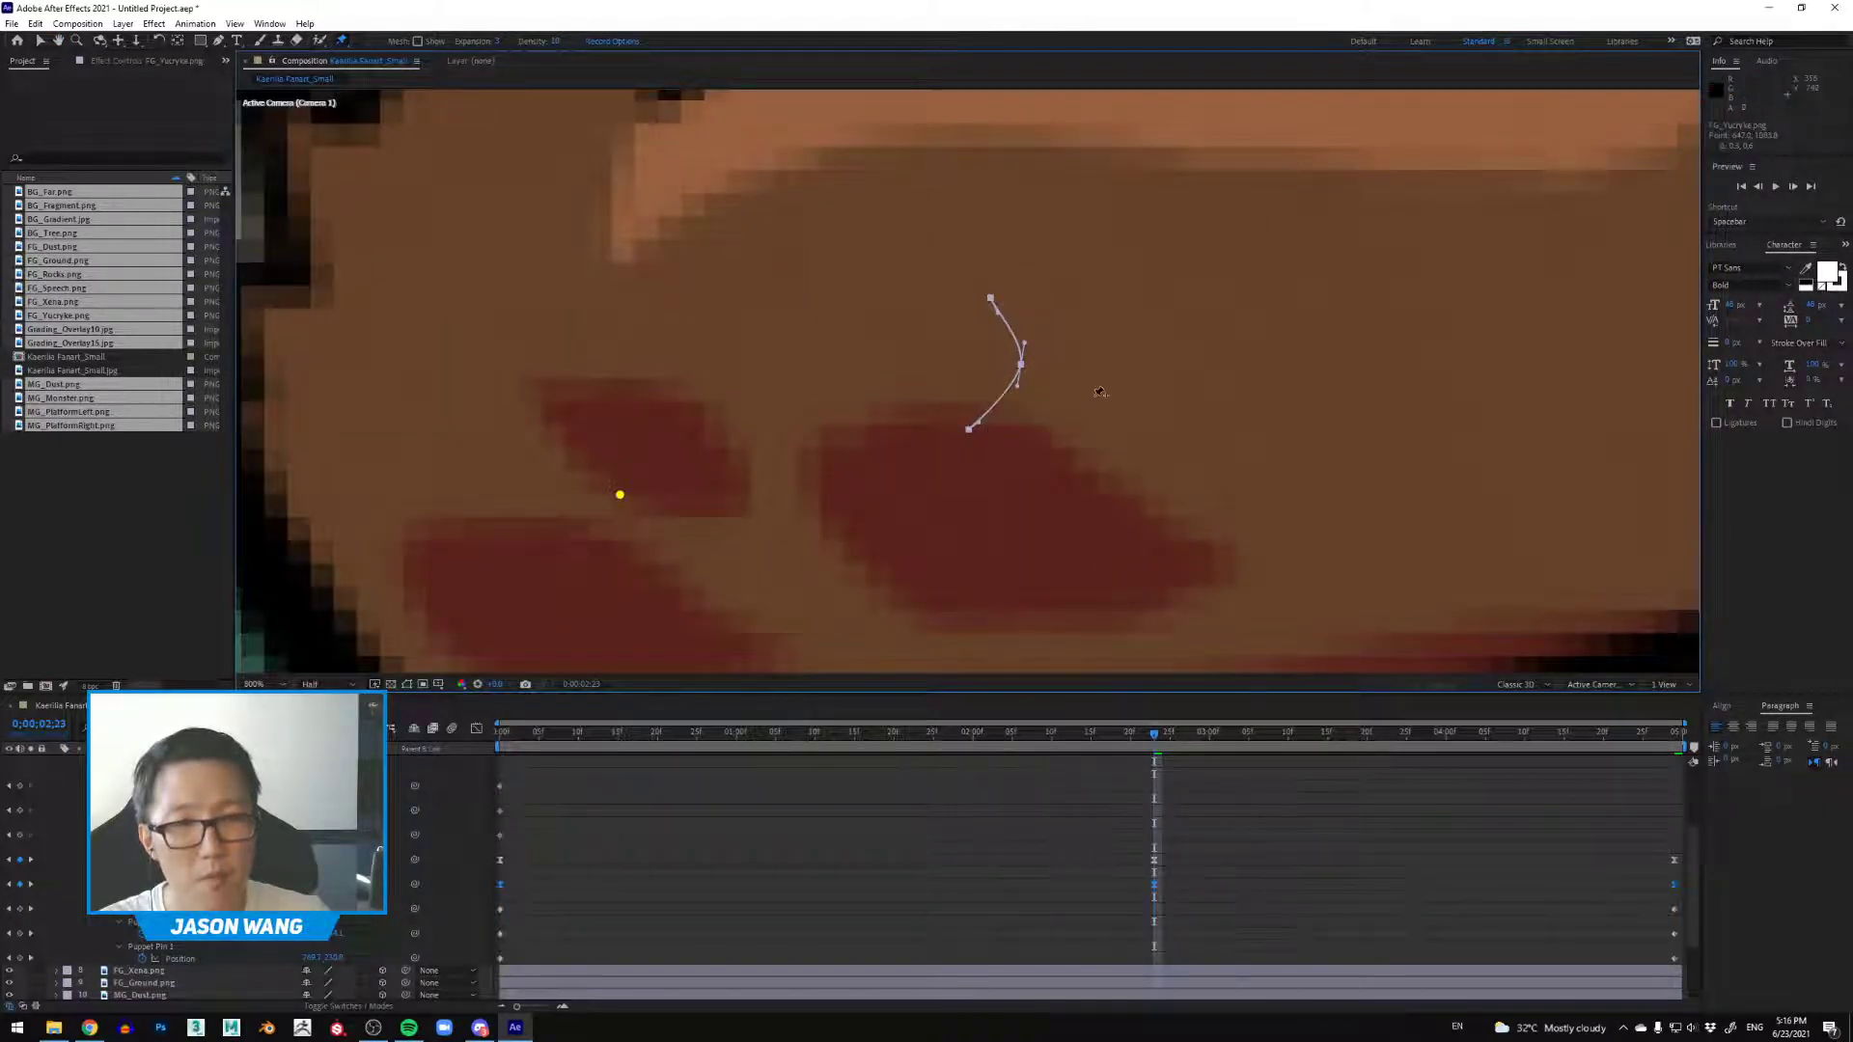
pyautogui.scroll(-5, 1099, 392)
pyautogui.scroll(2, 1086, 394)
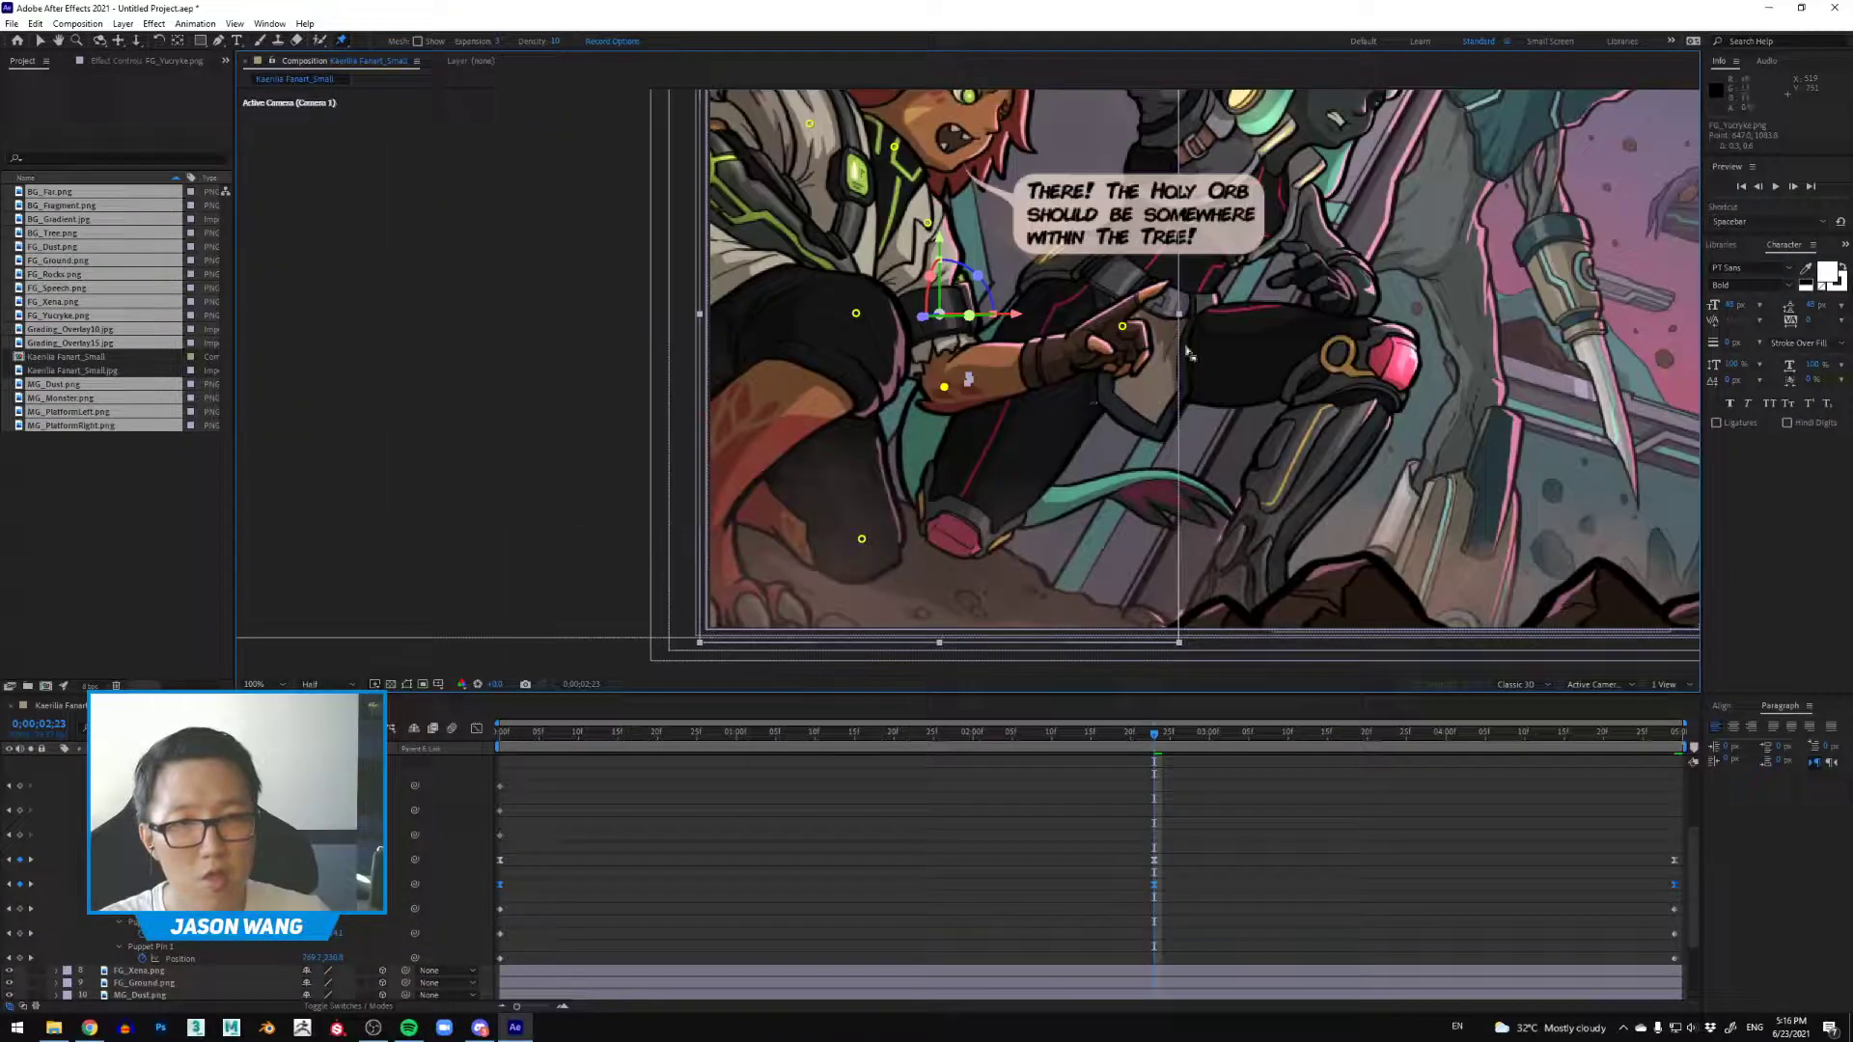
pyautogui.moveTo(729, 732); pyautogui.dragTo(498, 745)
pyautogui.press('space')
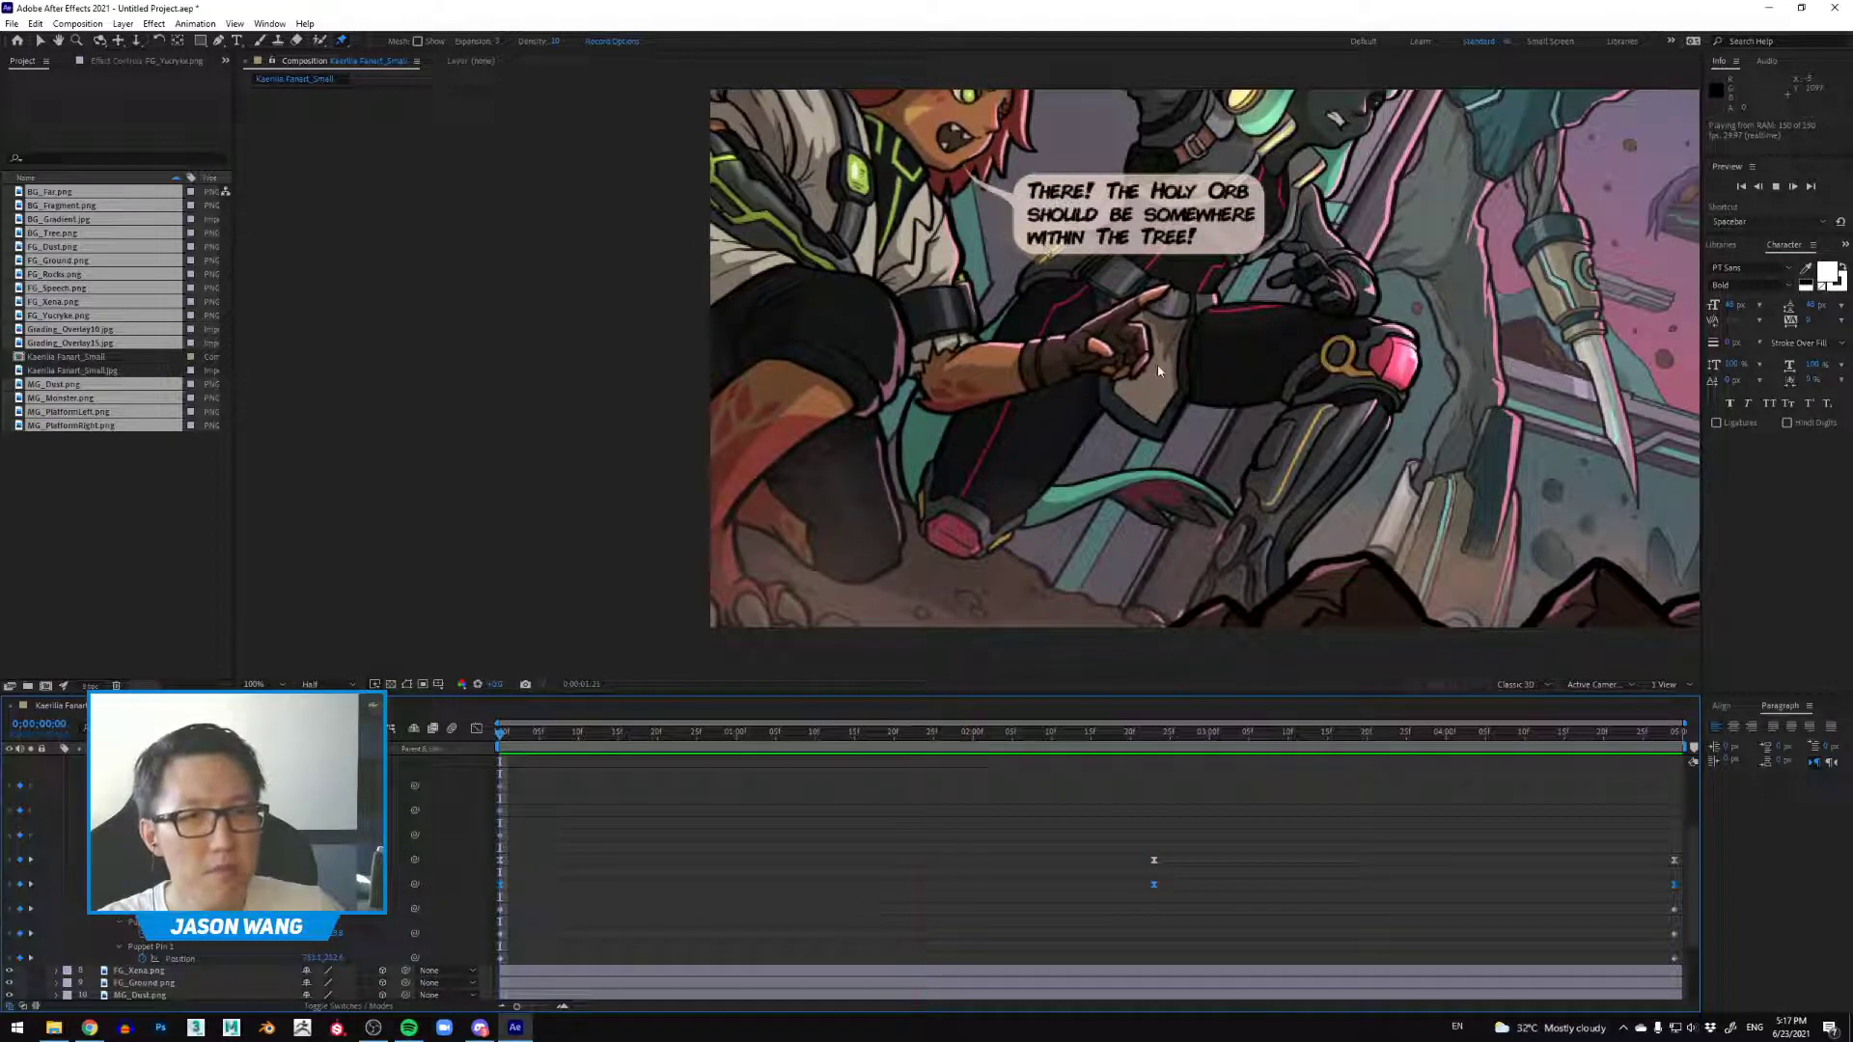
pyautogui.press('space')
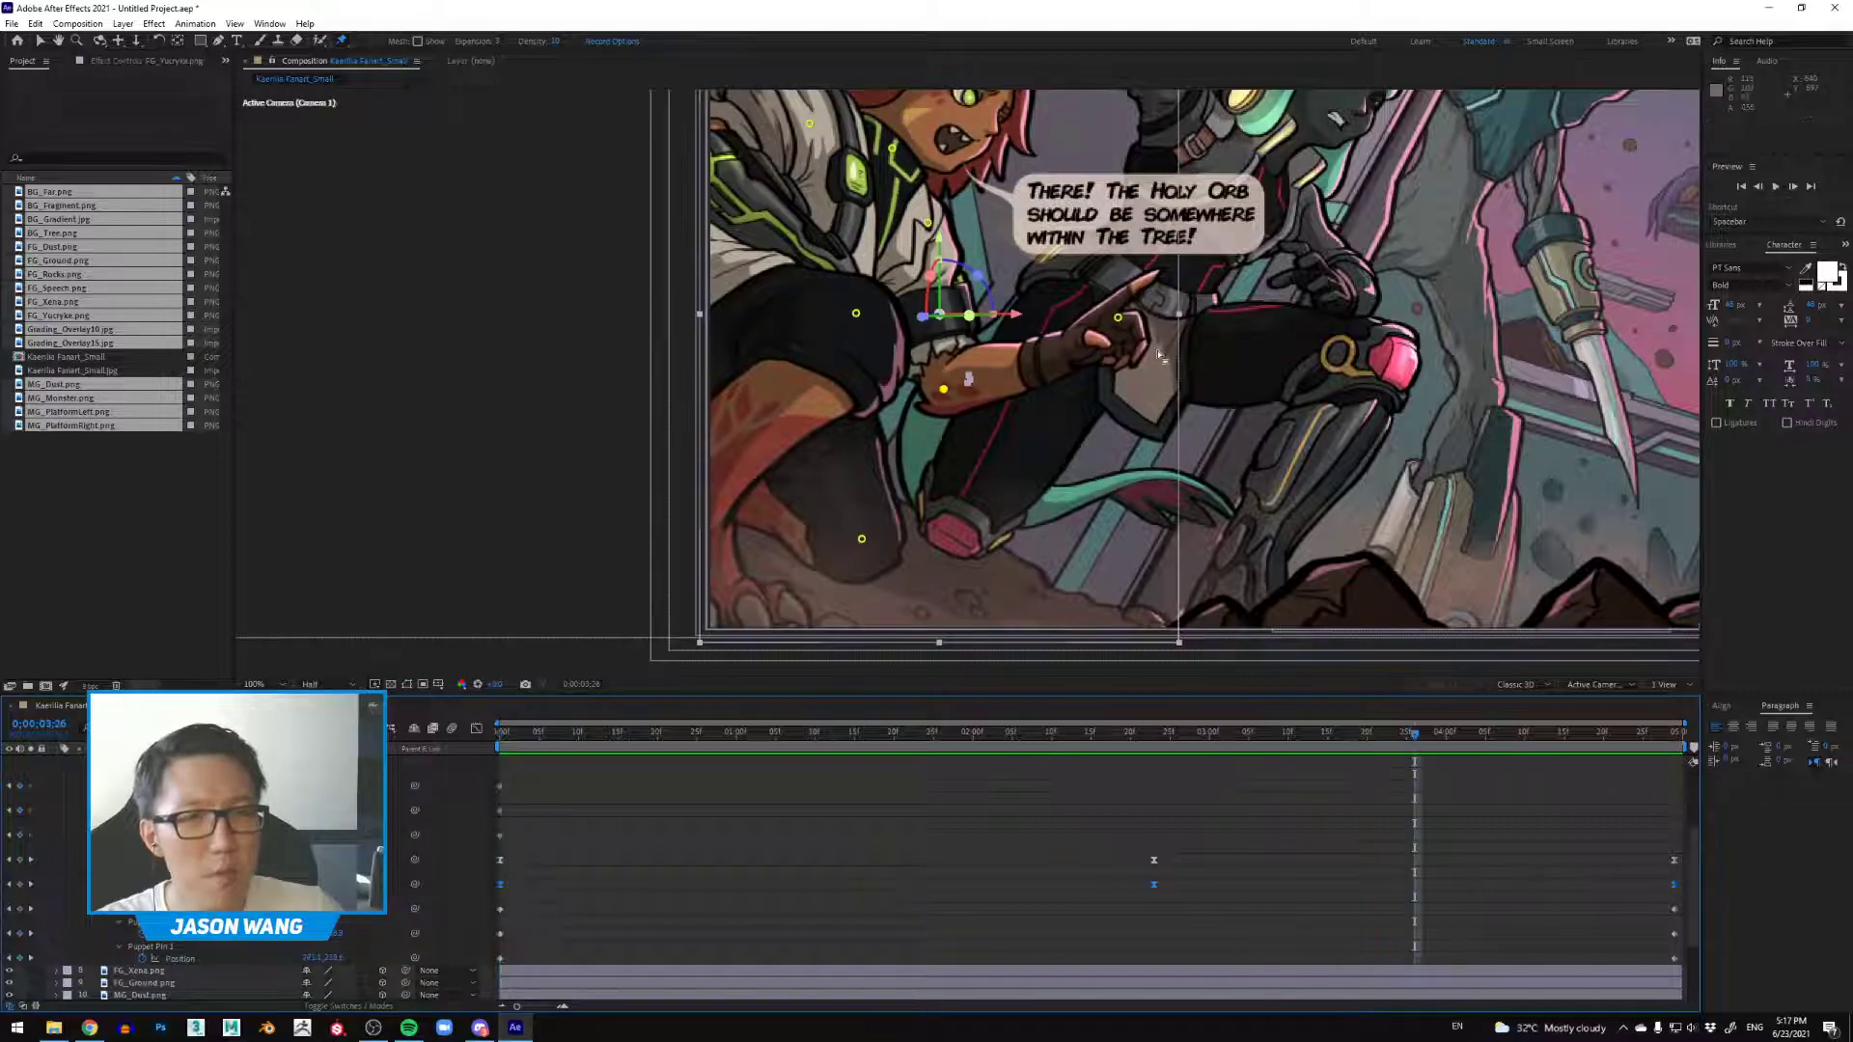
pyautogui.press(',')
pyautogui.press(',')
pyautogui.press('Home')
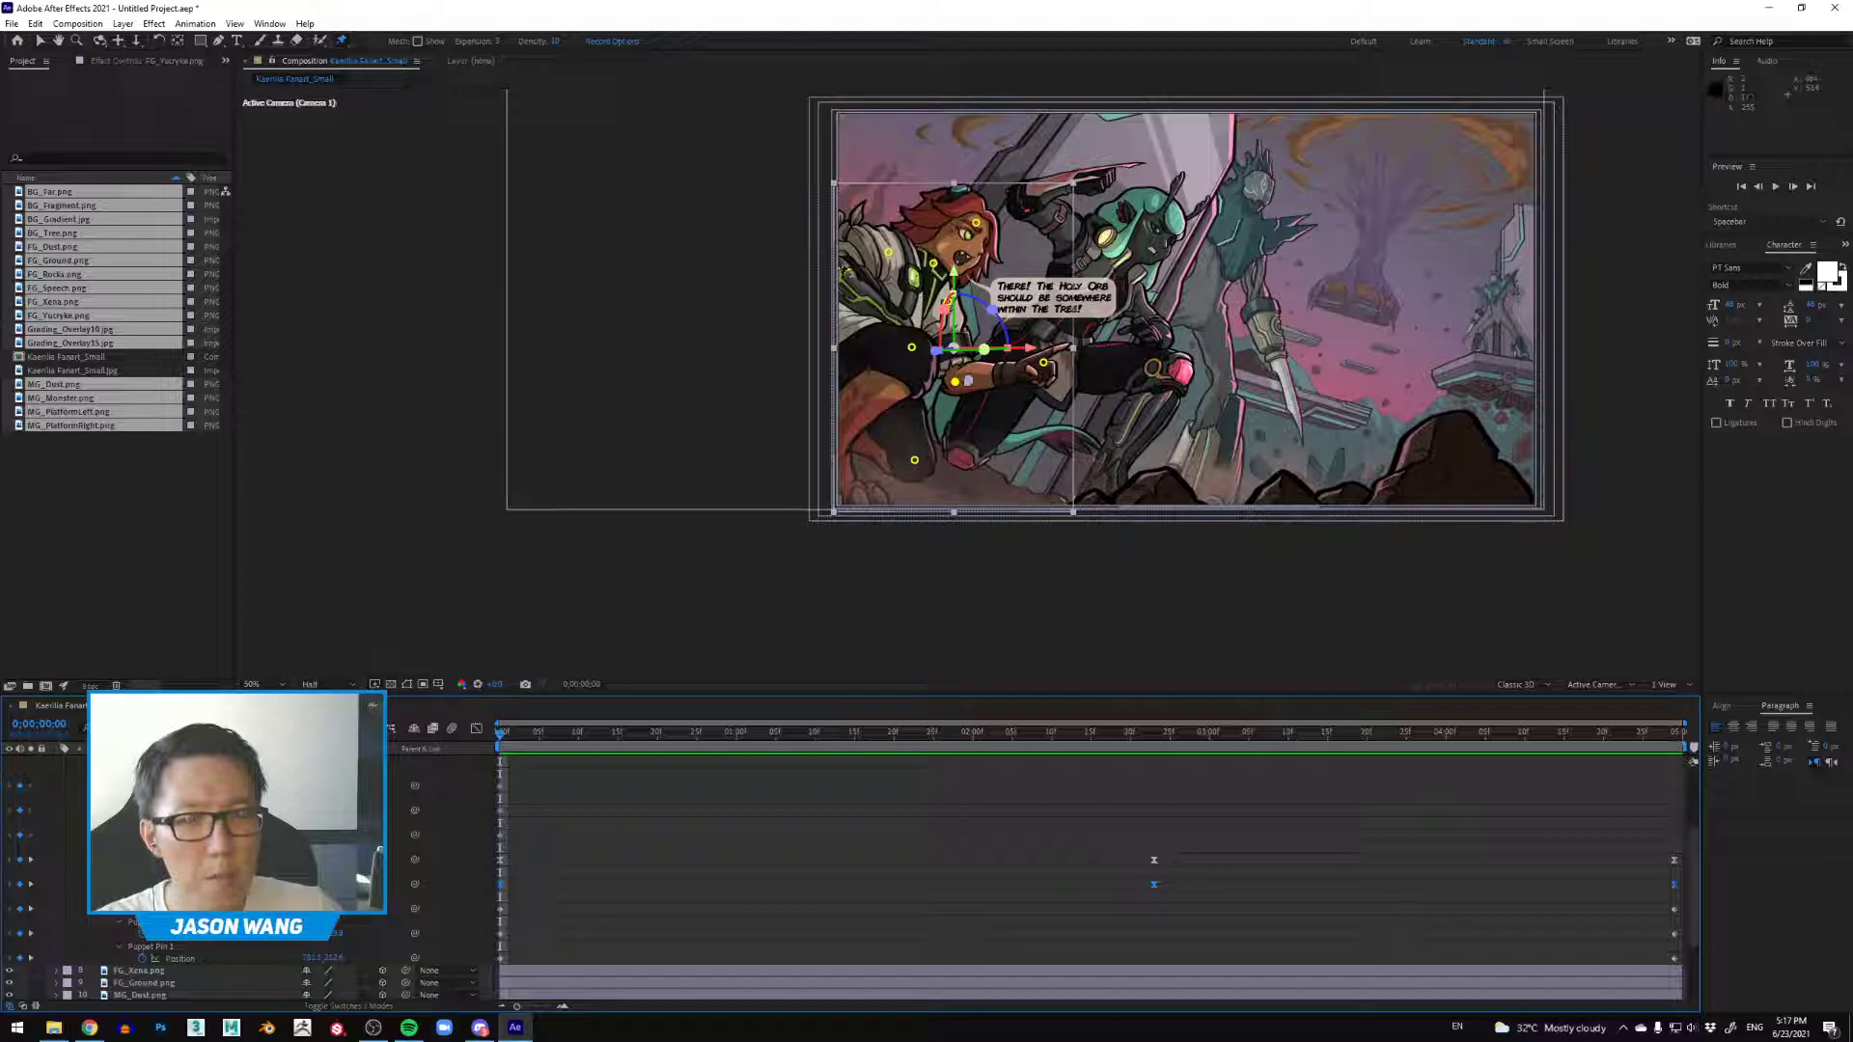
# Step: Clear the keyframe selection and examine the distant figure on the platform and the surrounding background artwork
pyautogui.click(1165, 608)
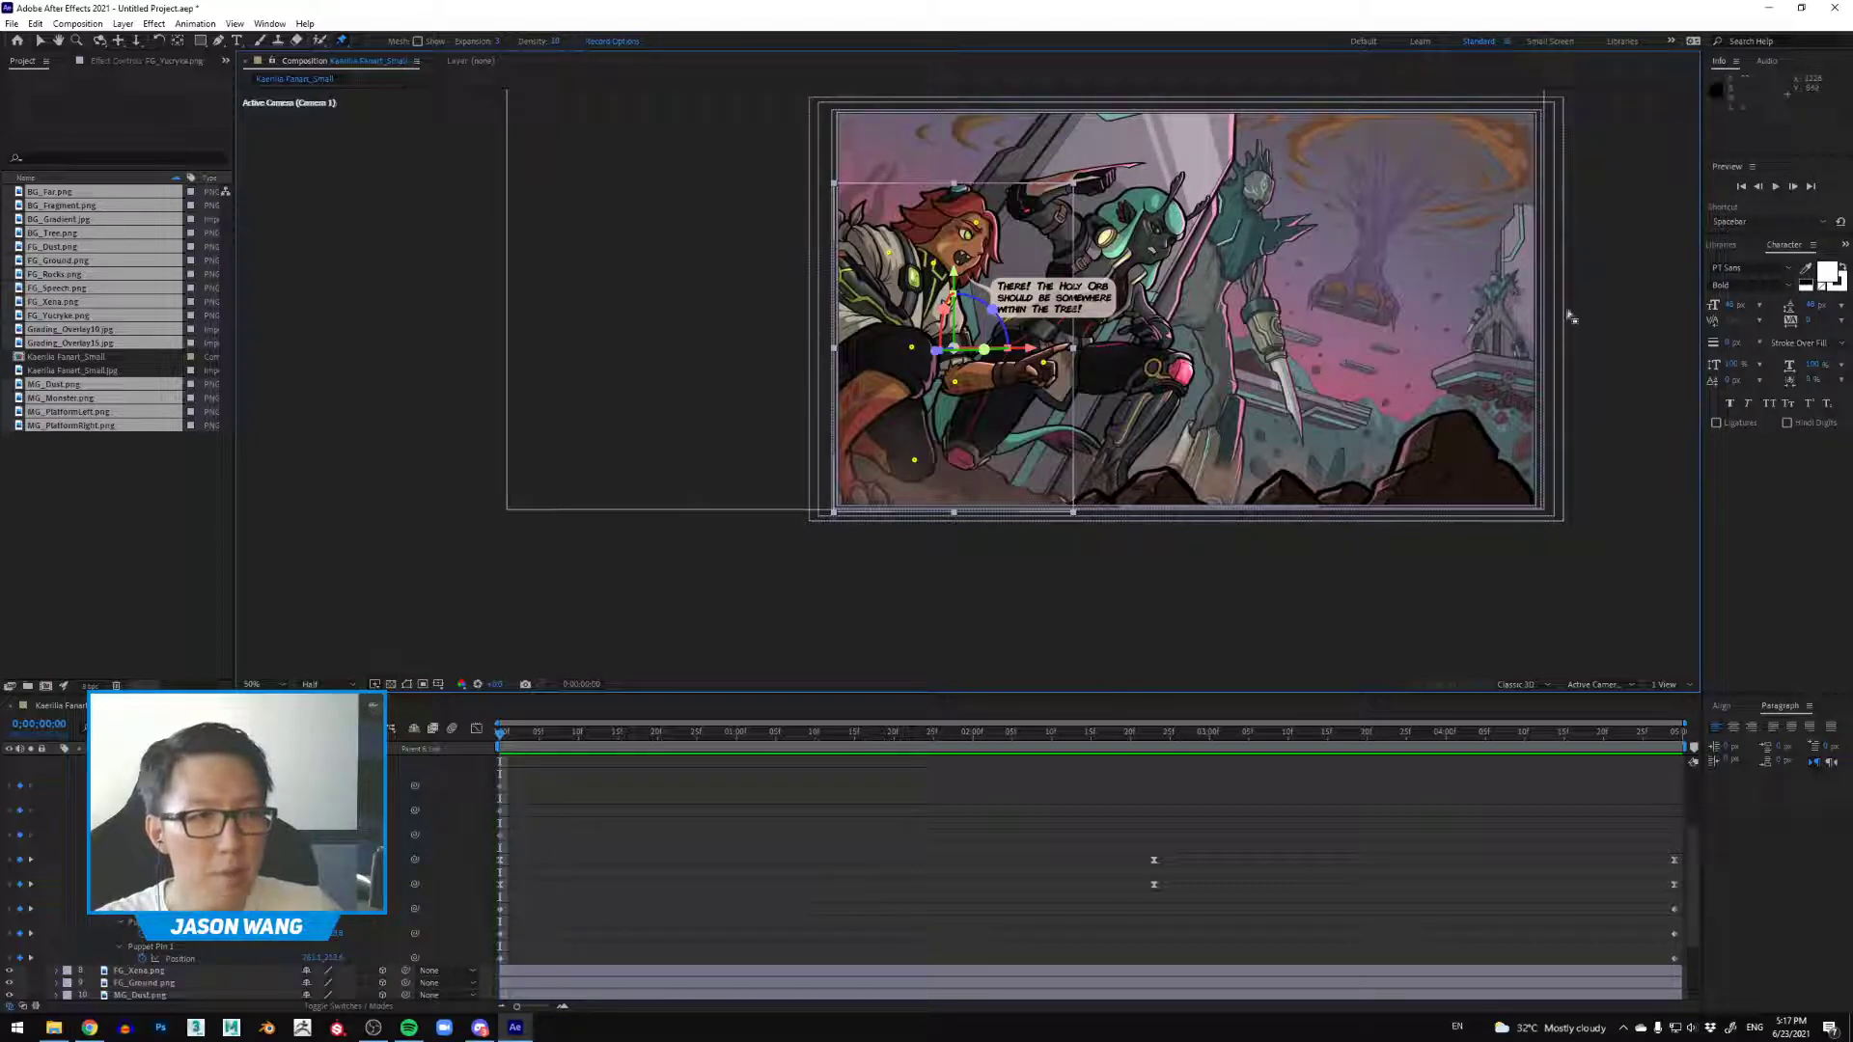
pyautogui.scroll(1, 1569, 315)
pyautogui.moveTo(1569, 315); pyautogui.dragTo(849, 407)
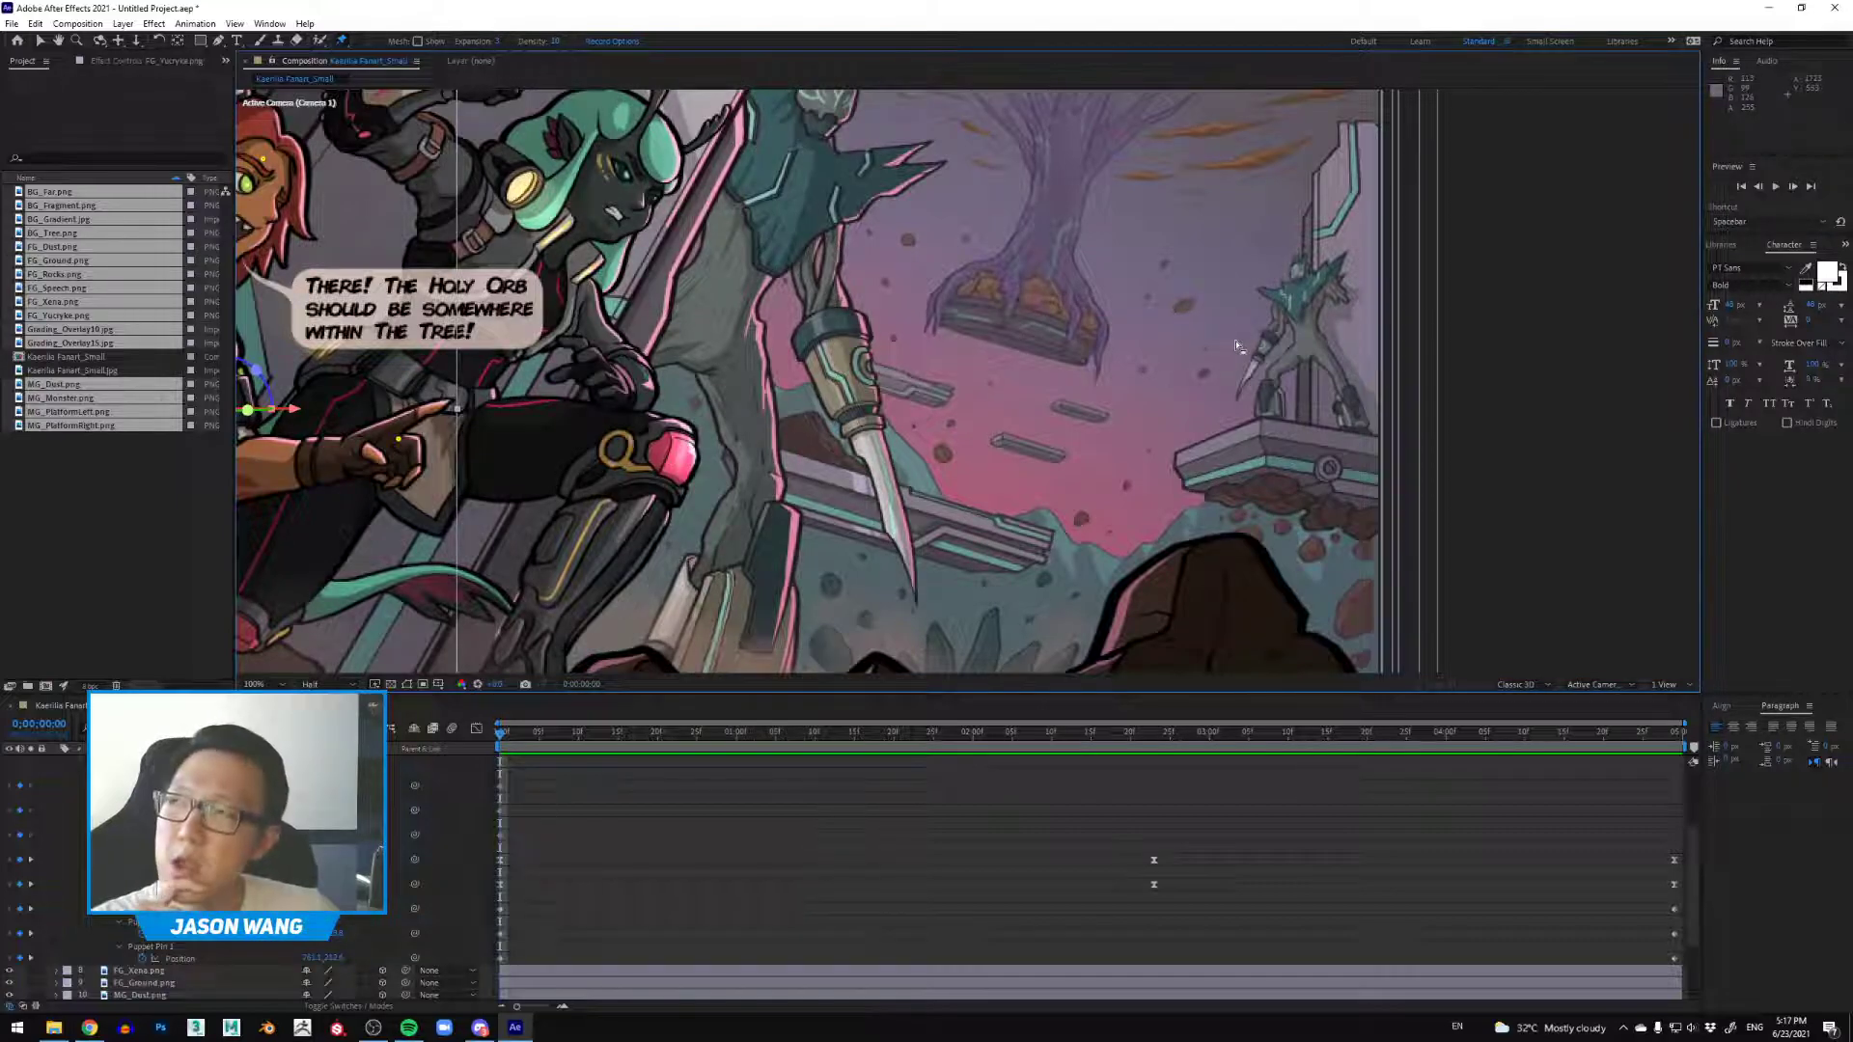
pyautogui.press(',')
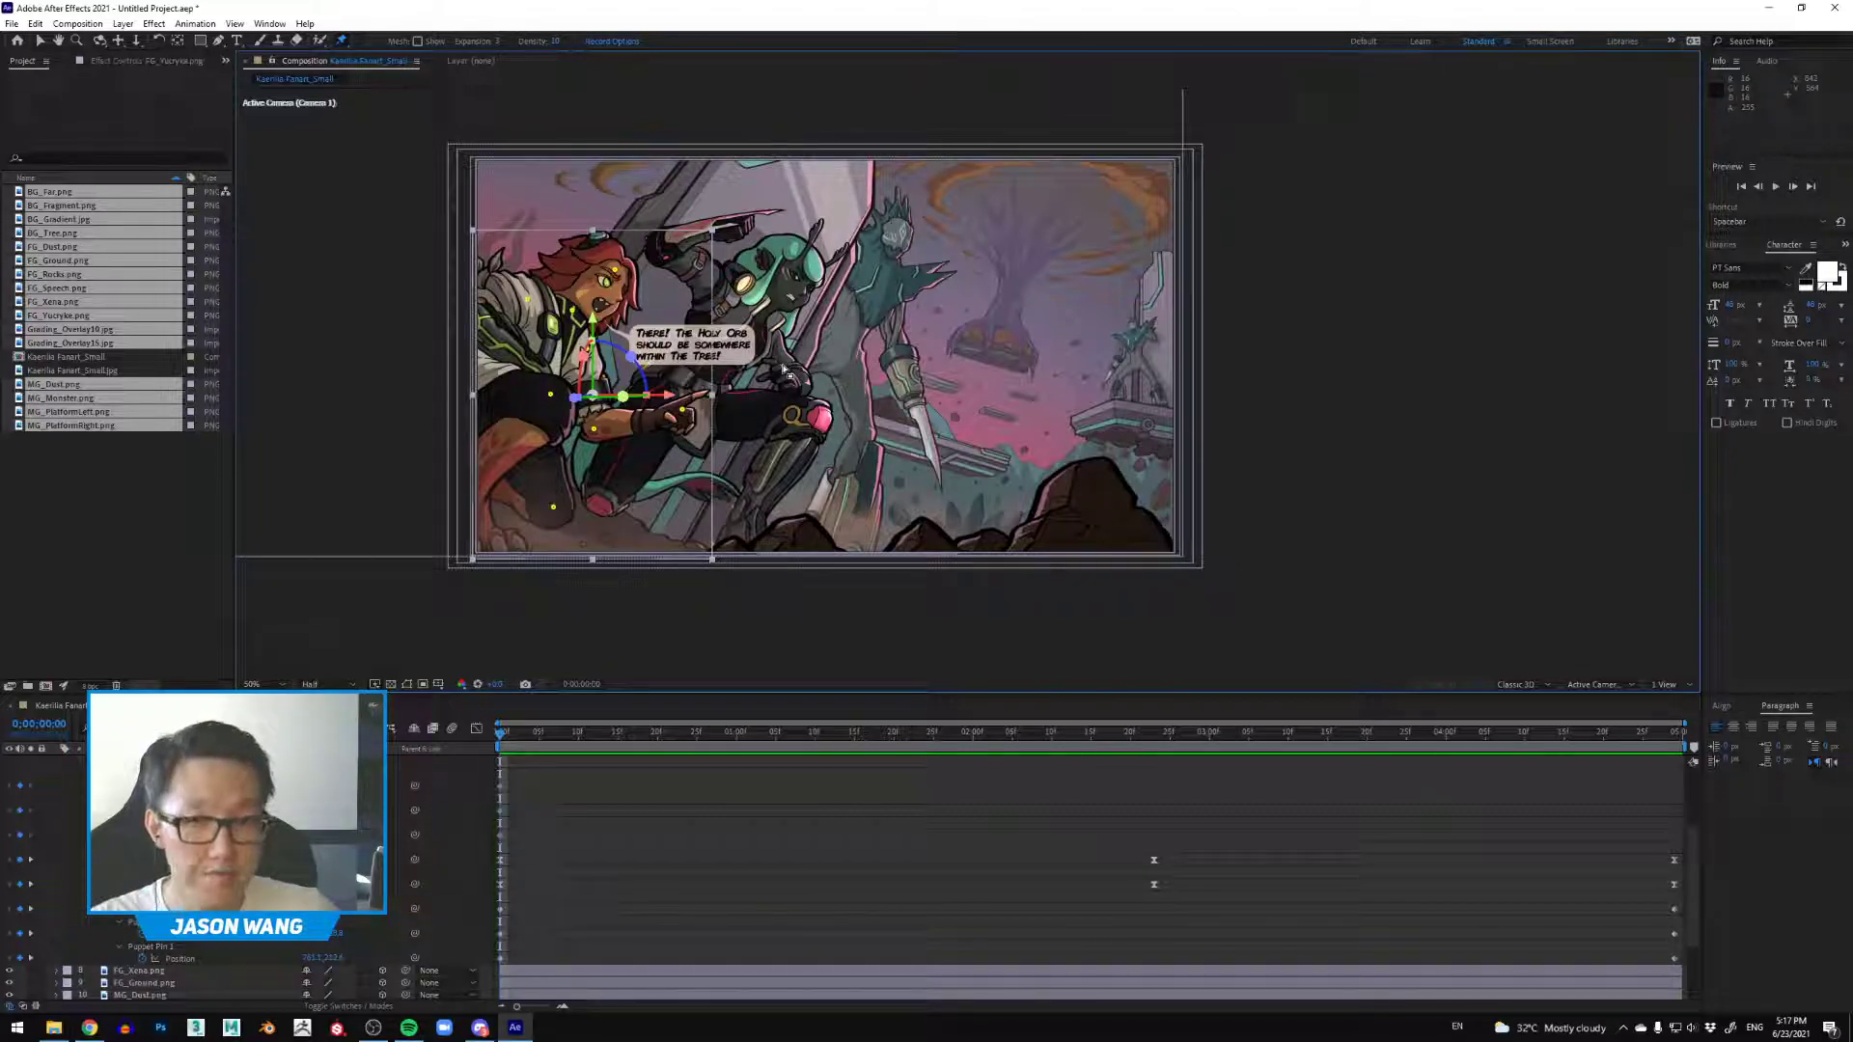
pyautogui.scroll(2, 1182, 361)
pyautogui.scroll(-1, 1283, 353)
pyautogui.moveTo(1225, 351); pyautogui.dragTo(1031, 401)
pyautogui.scroll(1, 1254, 328)
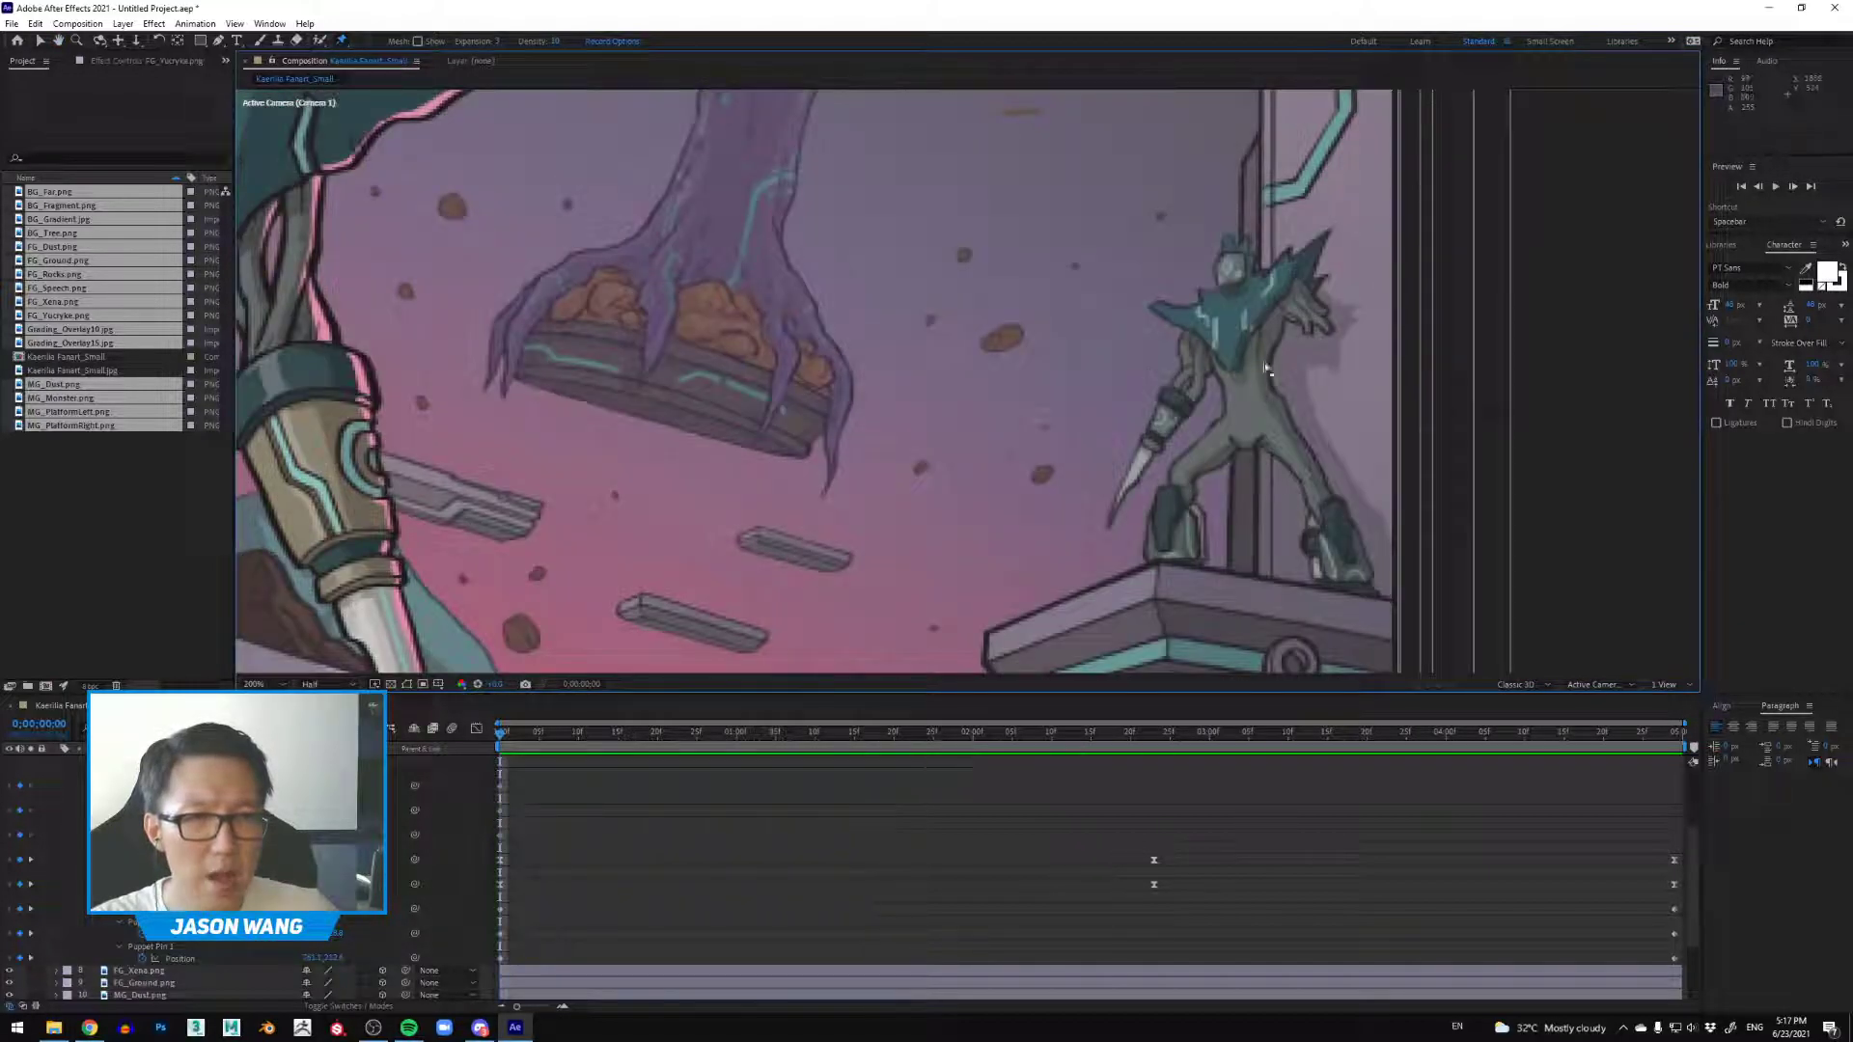
pyautogui.scroll(-1, 1254, 368)
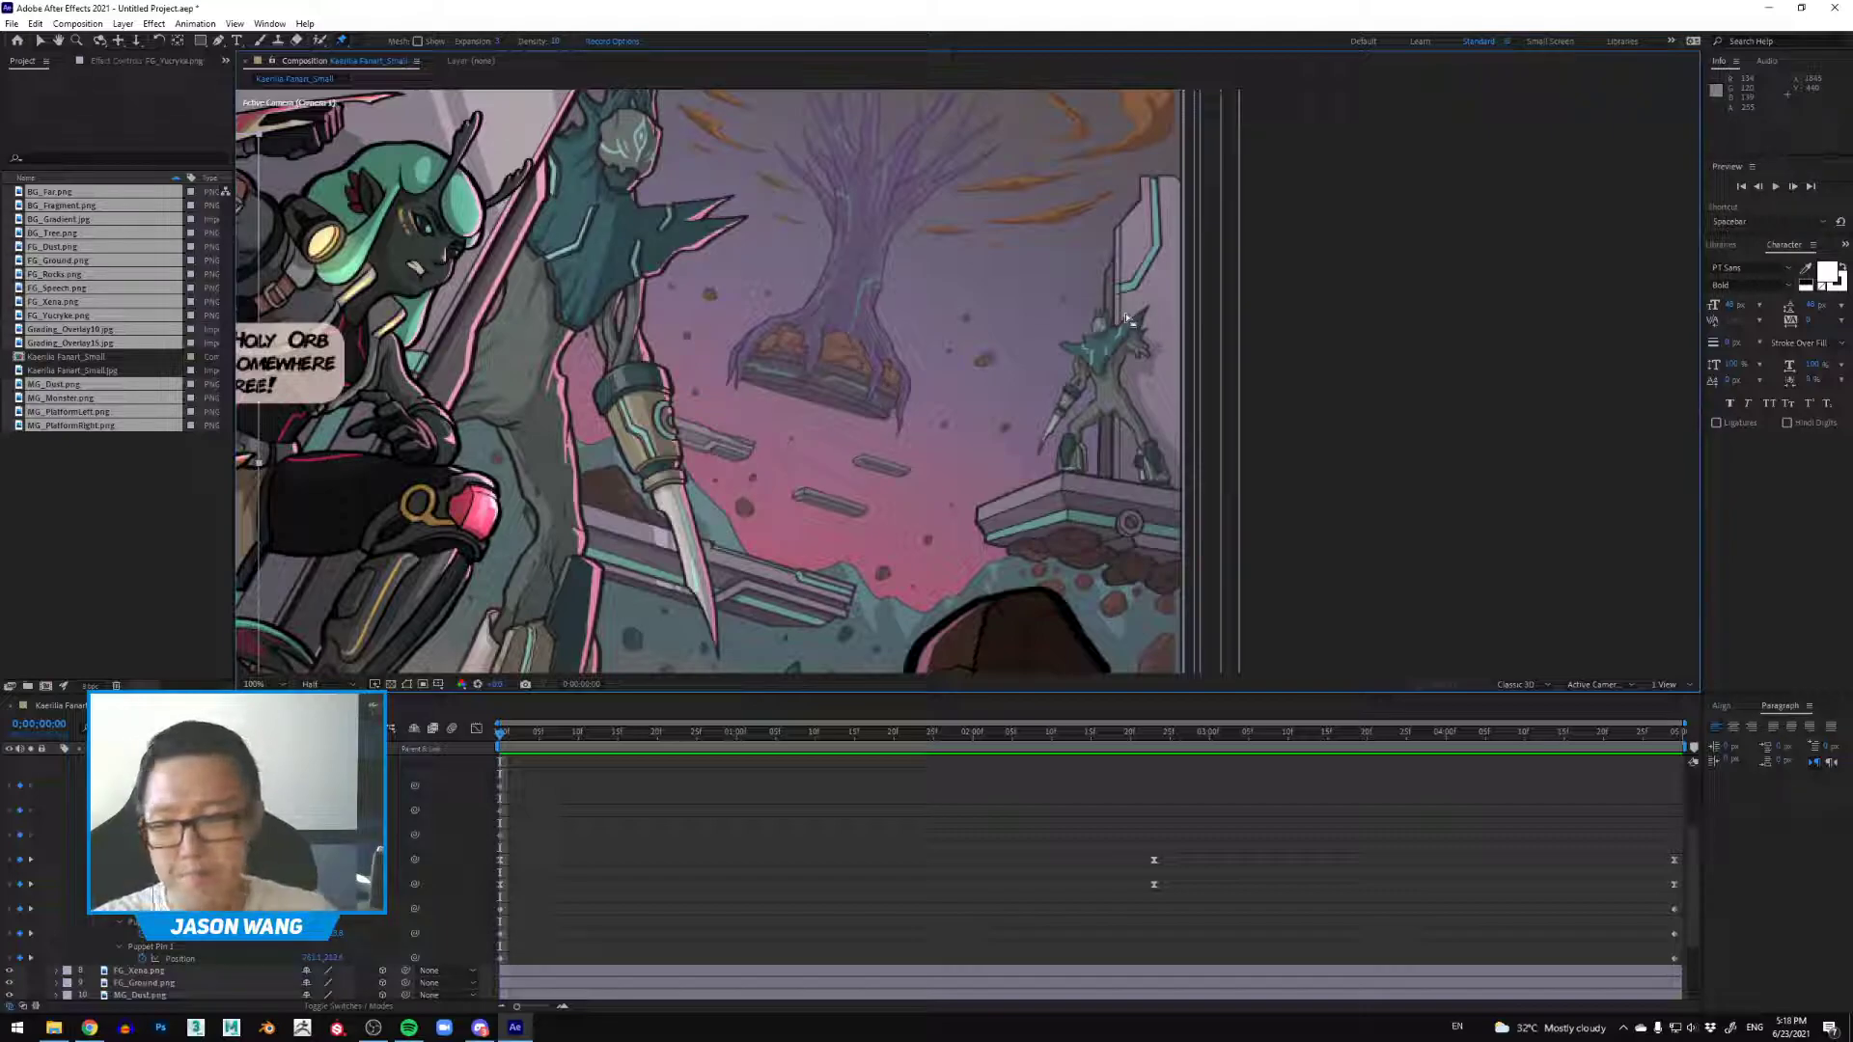
pyautogui.scroll(-2, 857, 365)
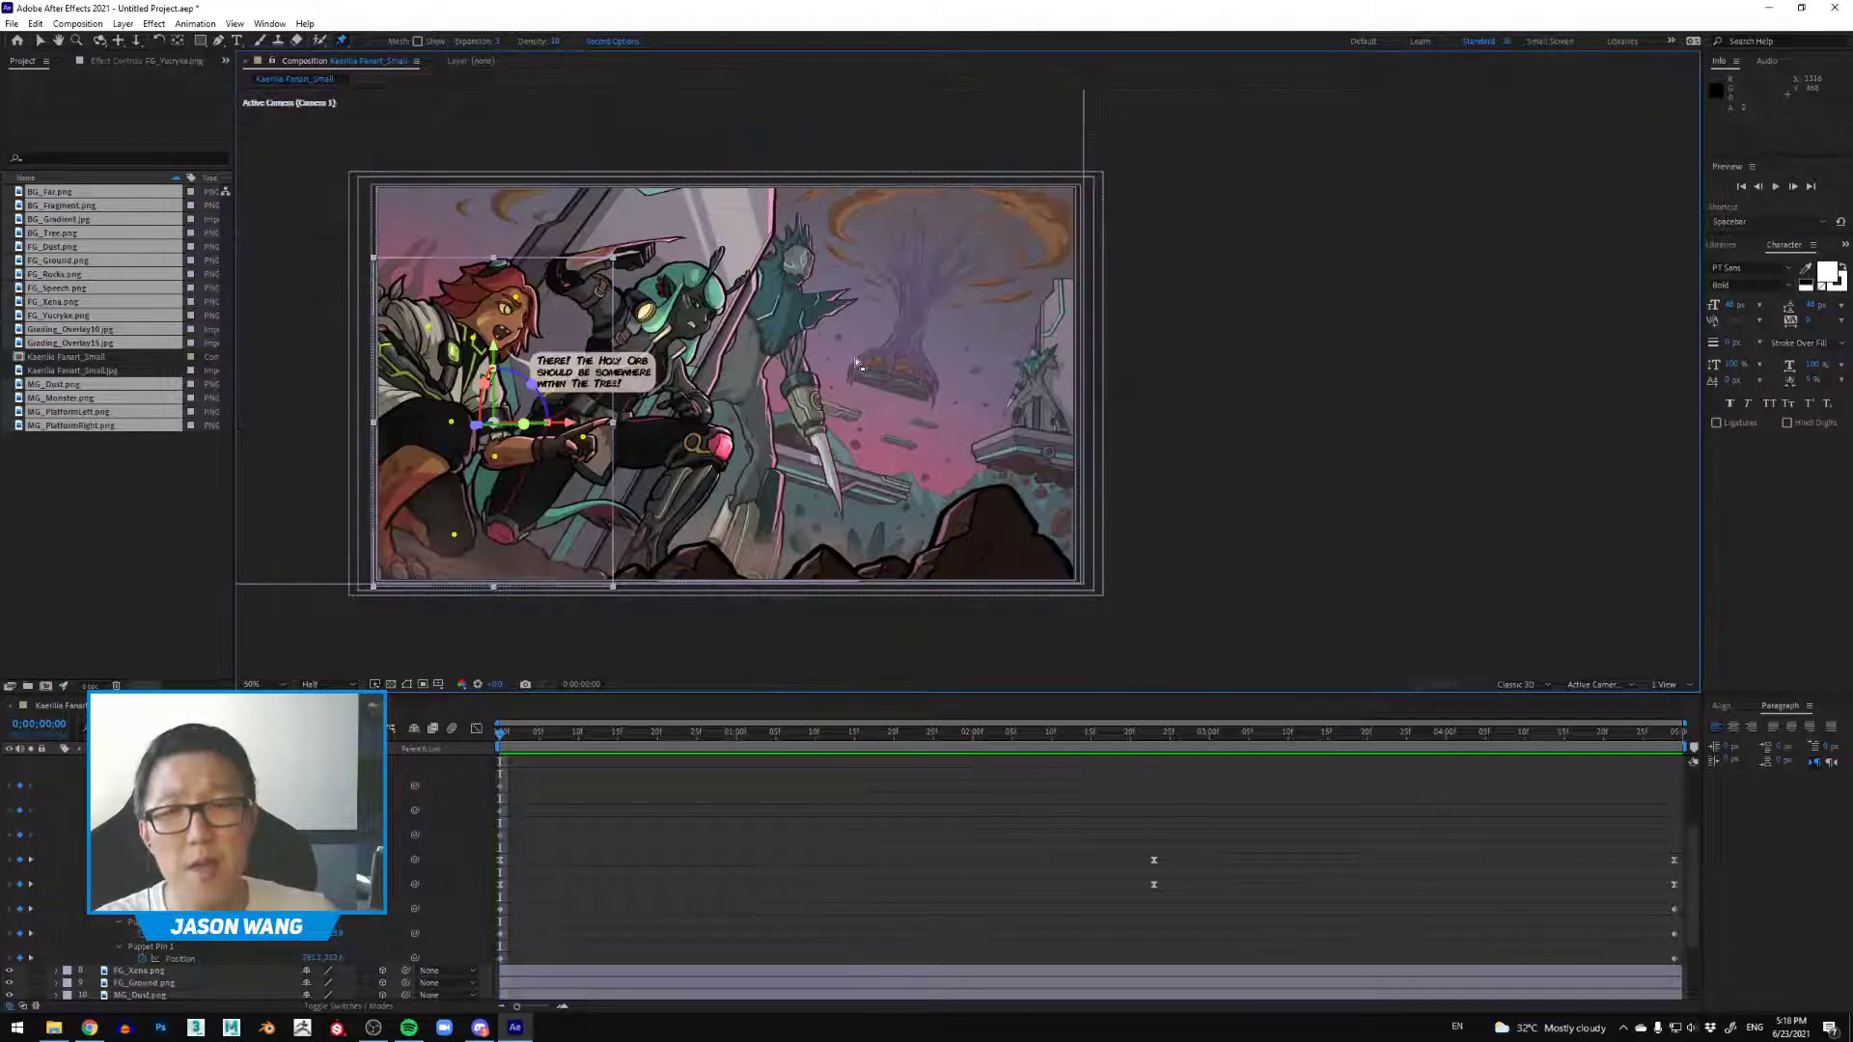
pyautogui.moveTo(857, 365); pyautogui.dragTo(991, 378)
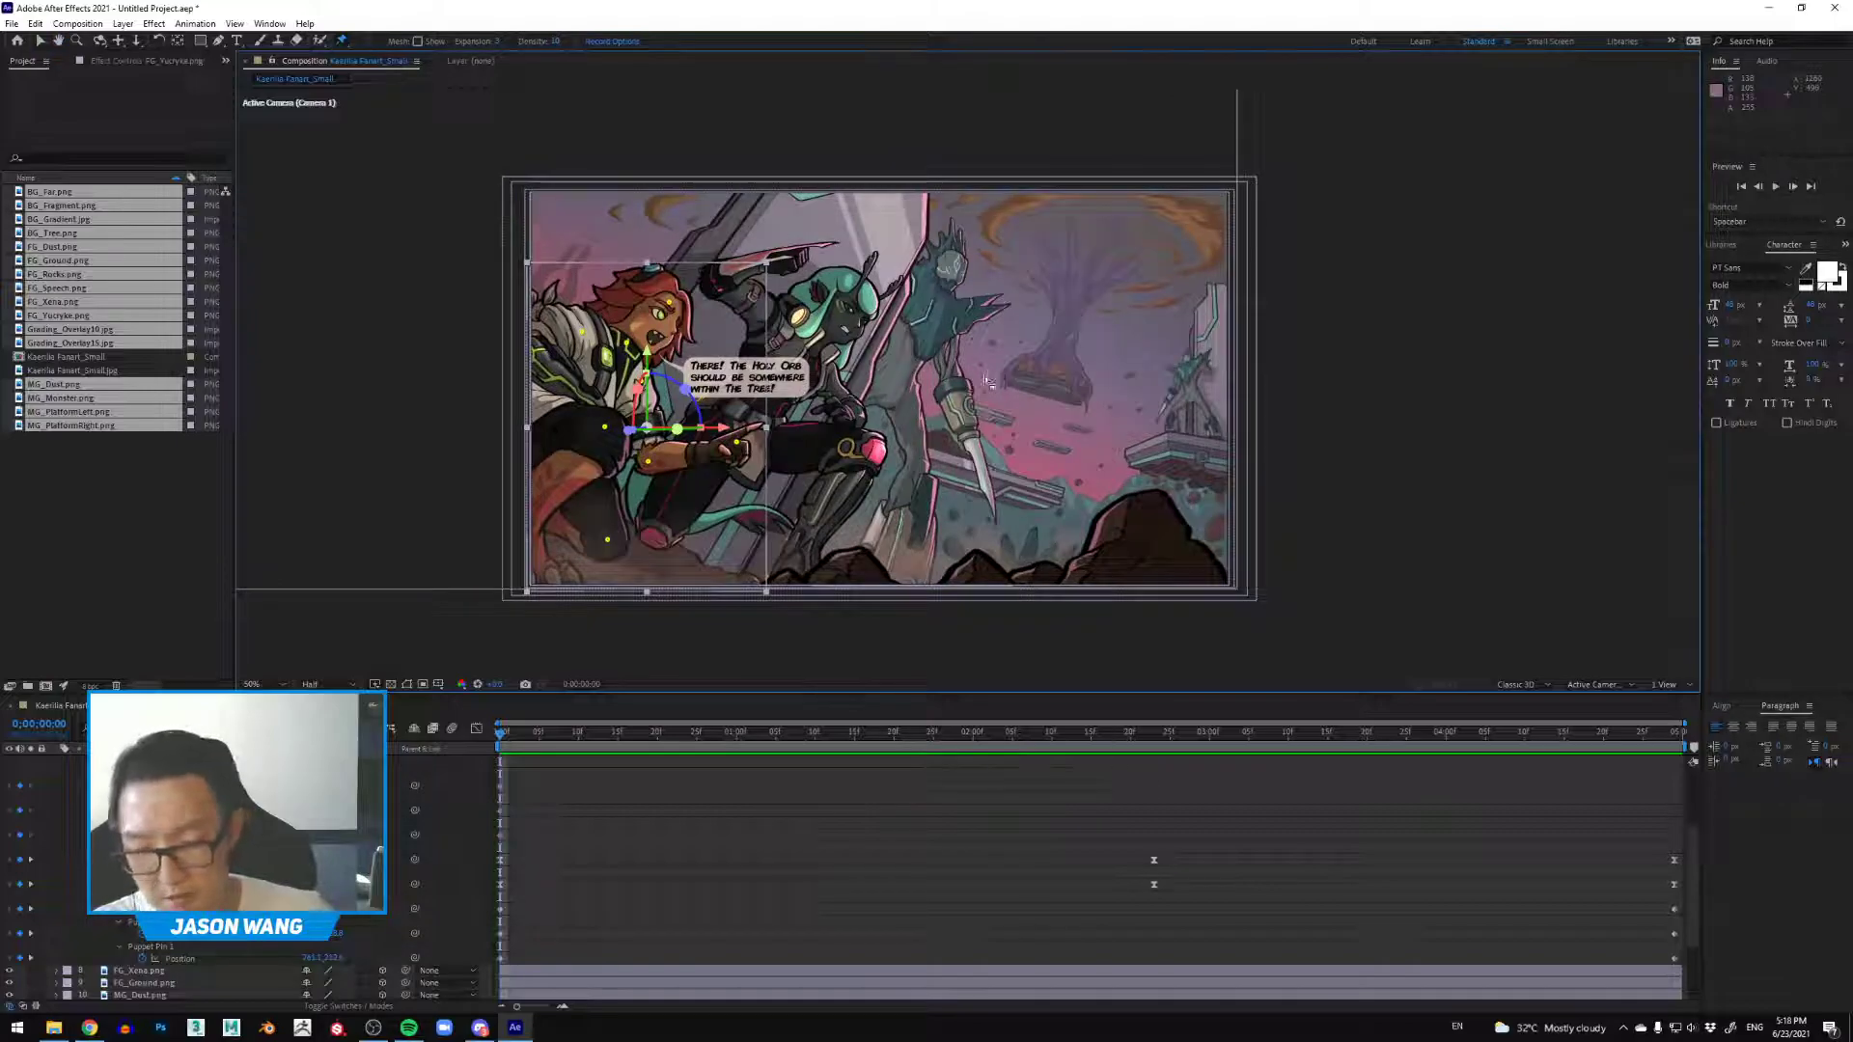
# Step: Collapse the properties of the red-haired character's layer and select the MG_Dust.png layer
pyautogui.scroll(2, 434, 849)
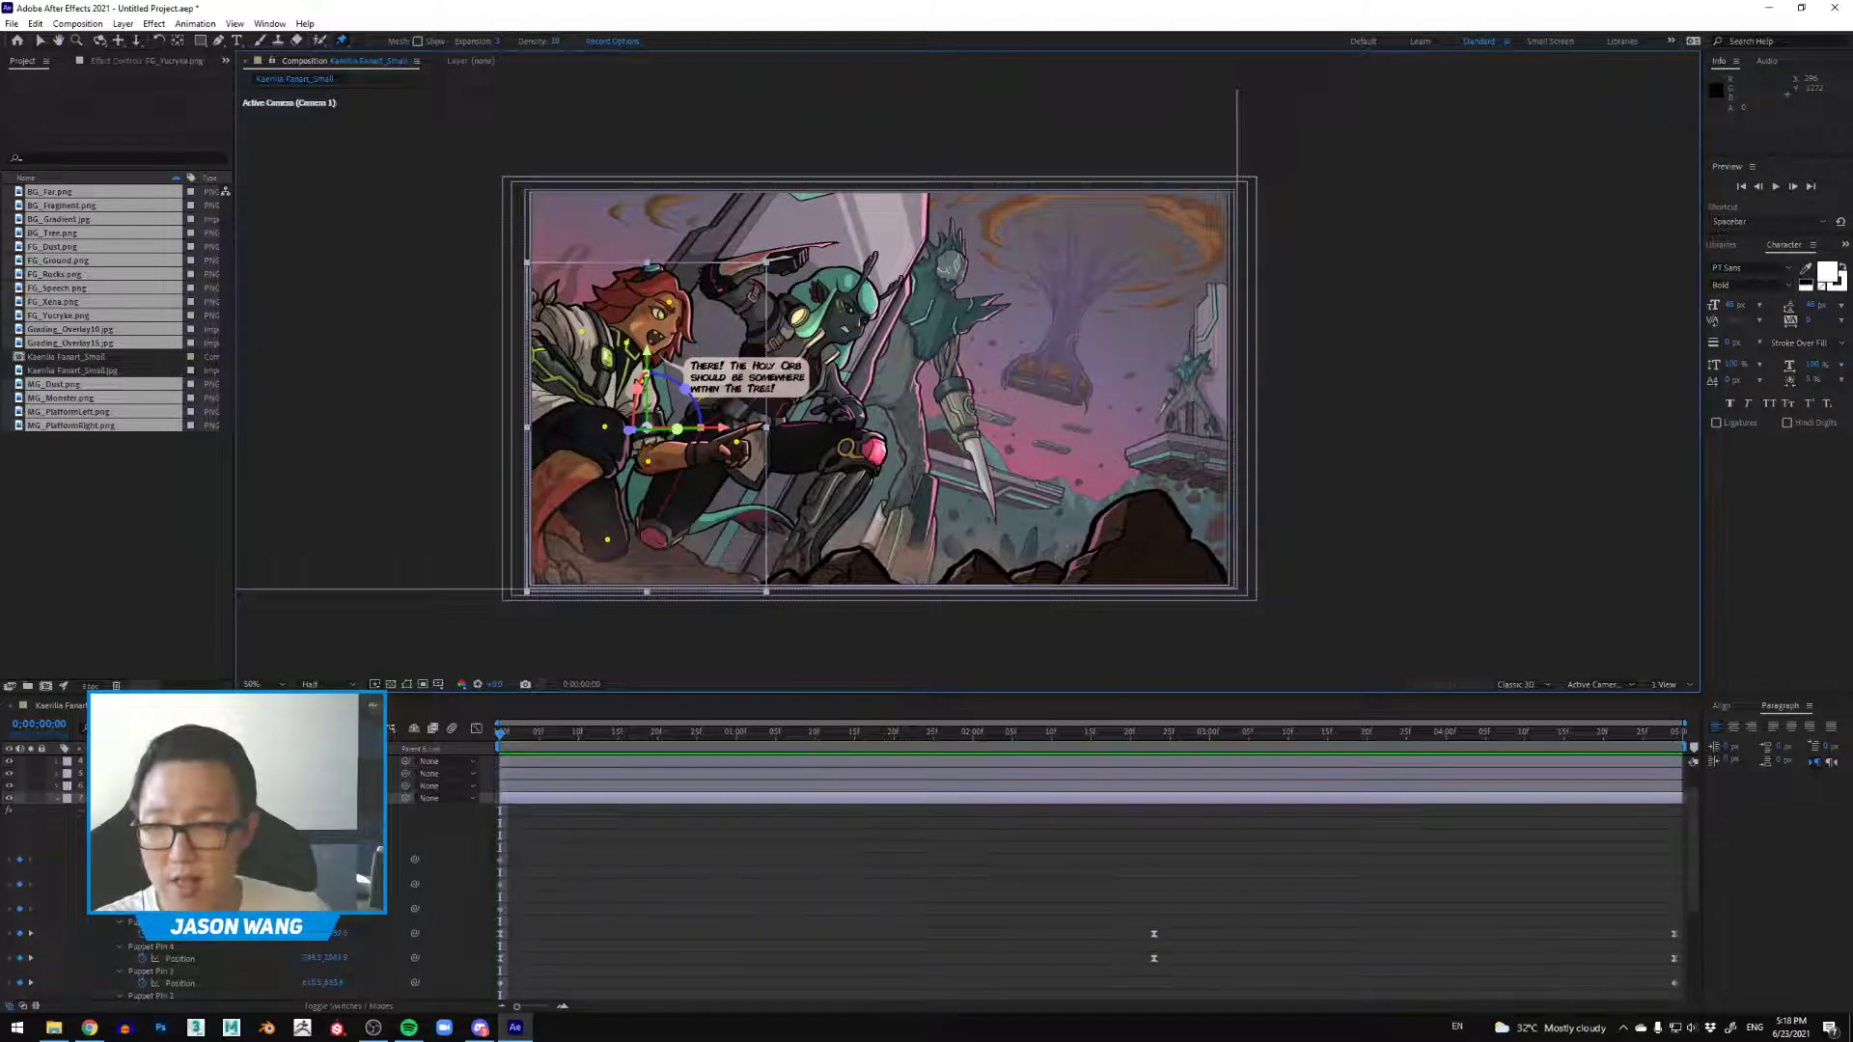
pyautogui.click(59, 801)
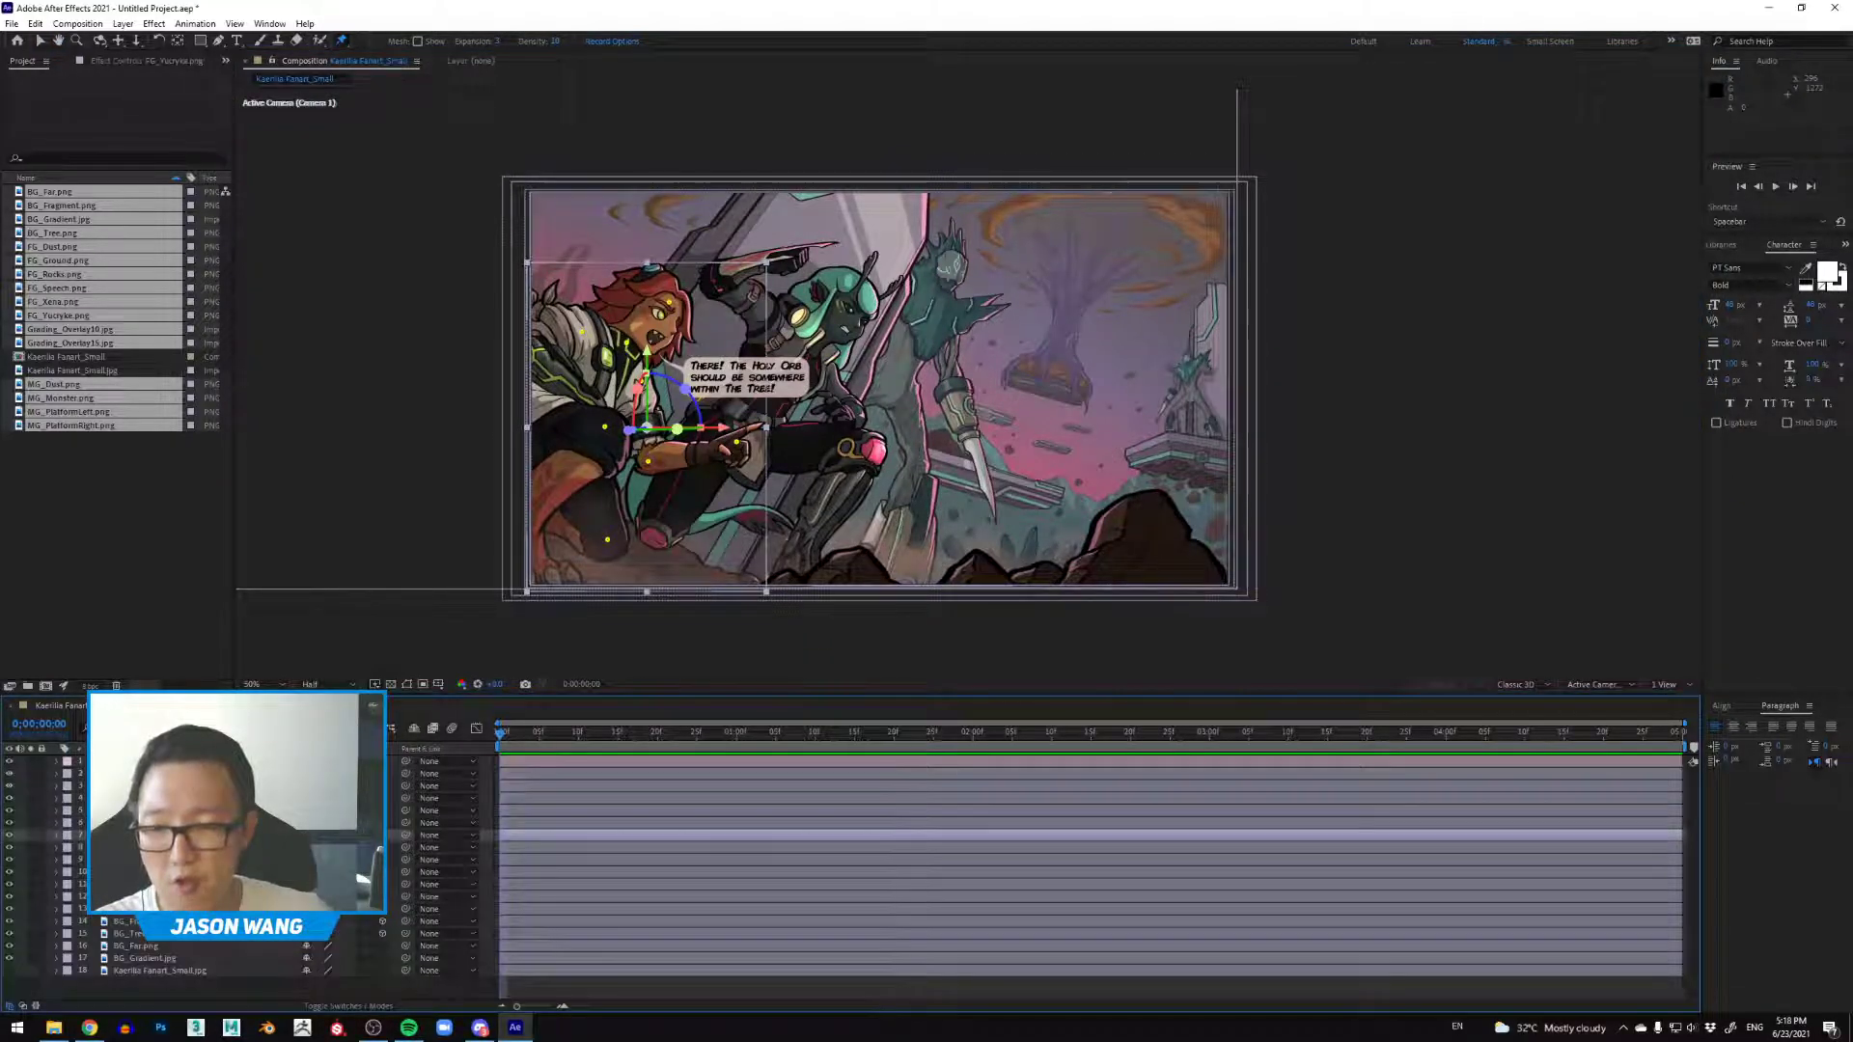
pyautogui.click(155, 871)
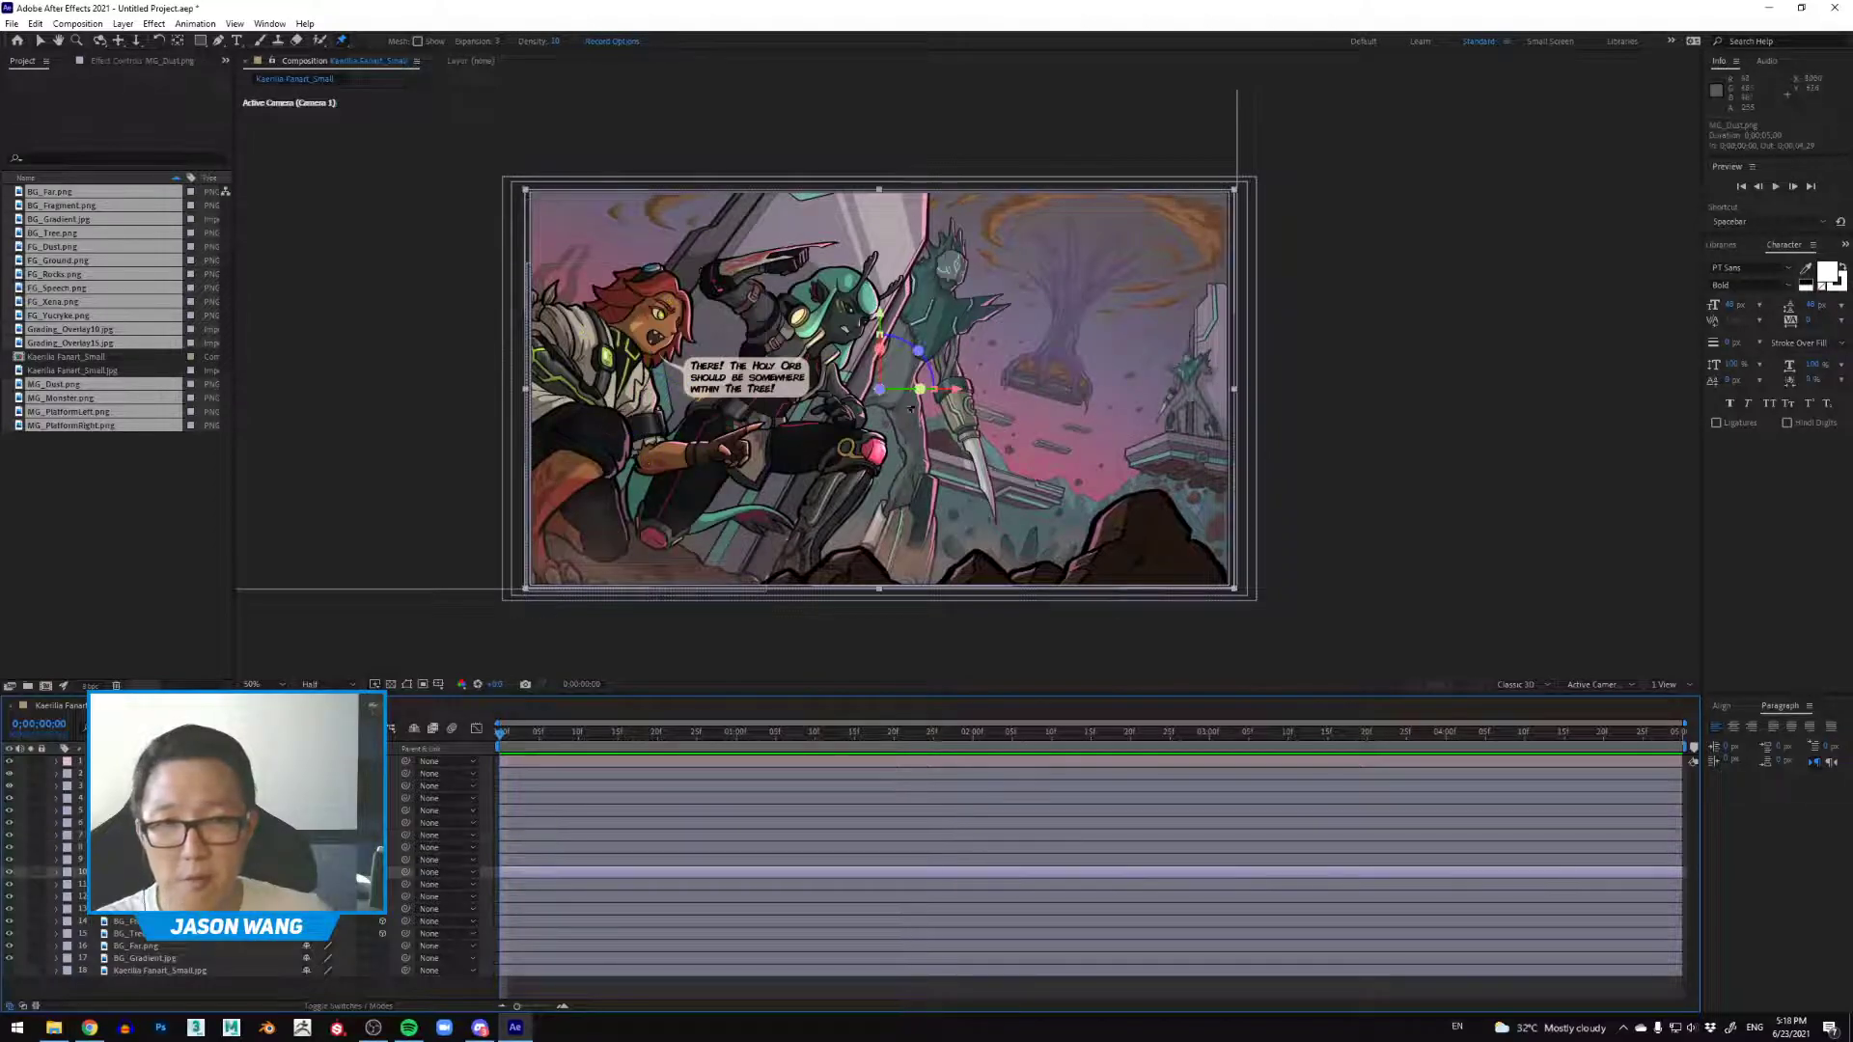
# Step: Try shifting the dust layer to the right along its X axis with the Selection tool, and undo the move
pyautogui.press('v')
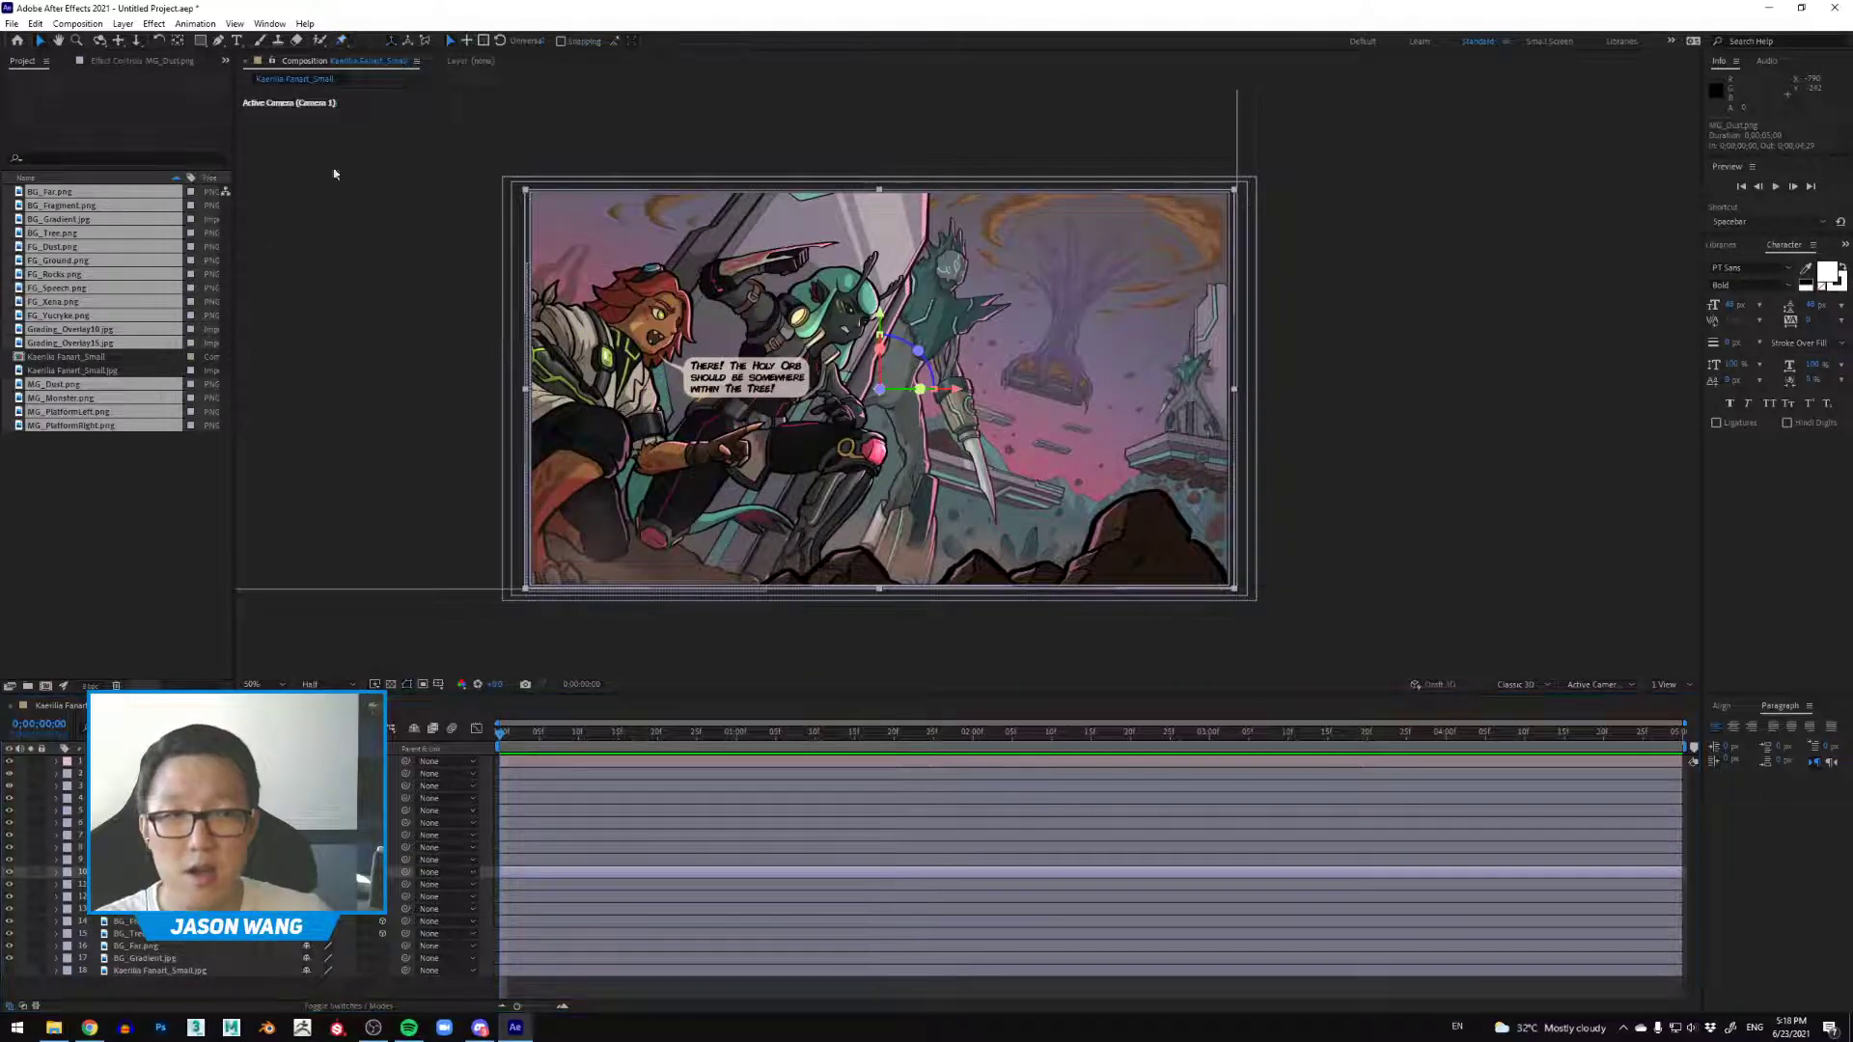
pyautogui.moveTo(948, 389); pyautogui.dragTo(1063, 406)
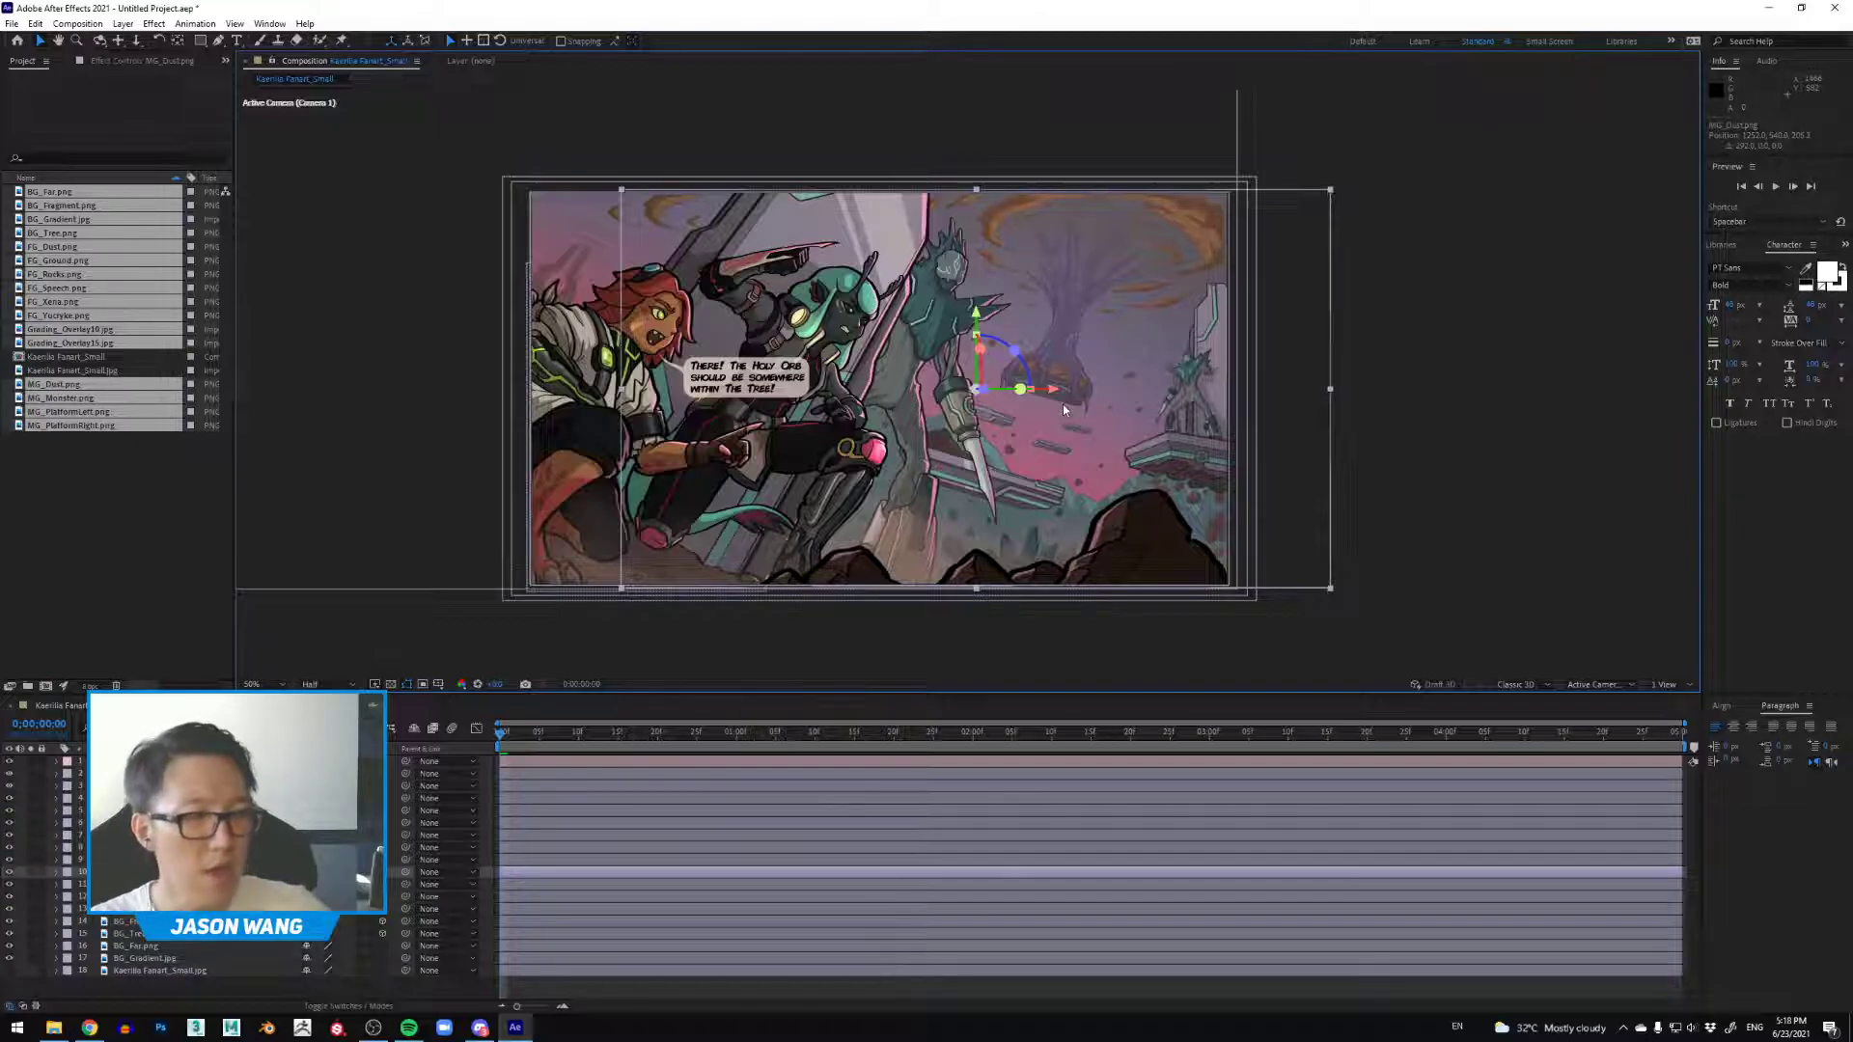
pyautogui.hotkey('ctrl', 'z')
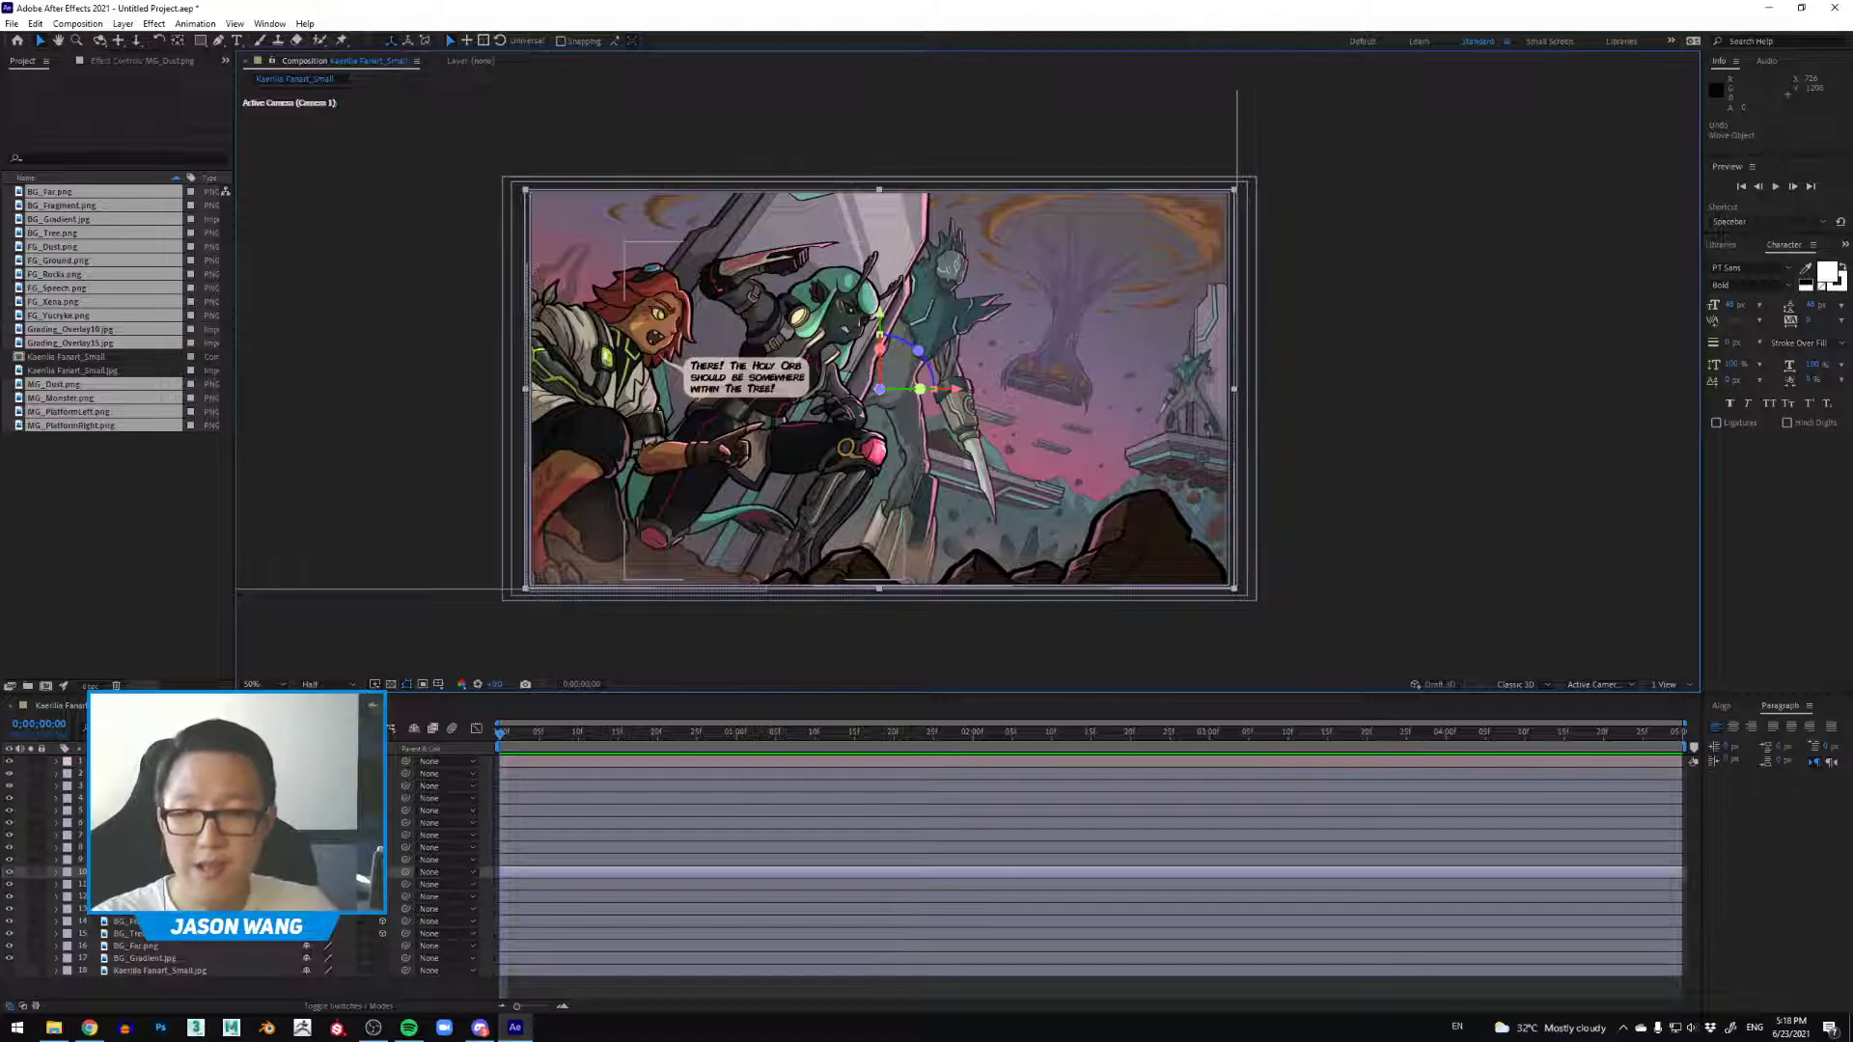
# Step: Animate the MG_Dust layer's position with a keyframe at the start and a rightward shift along X at 0;00;04;29
pyautogui.press('p')
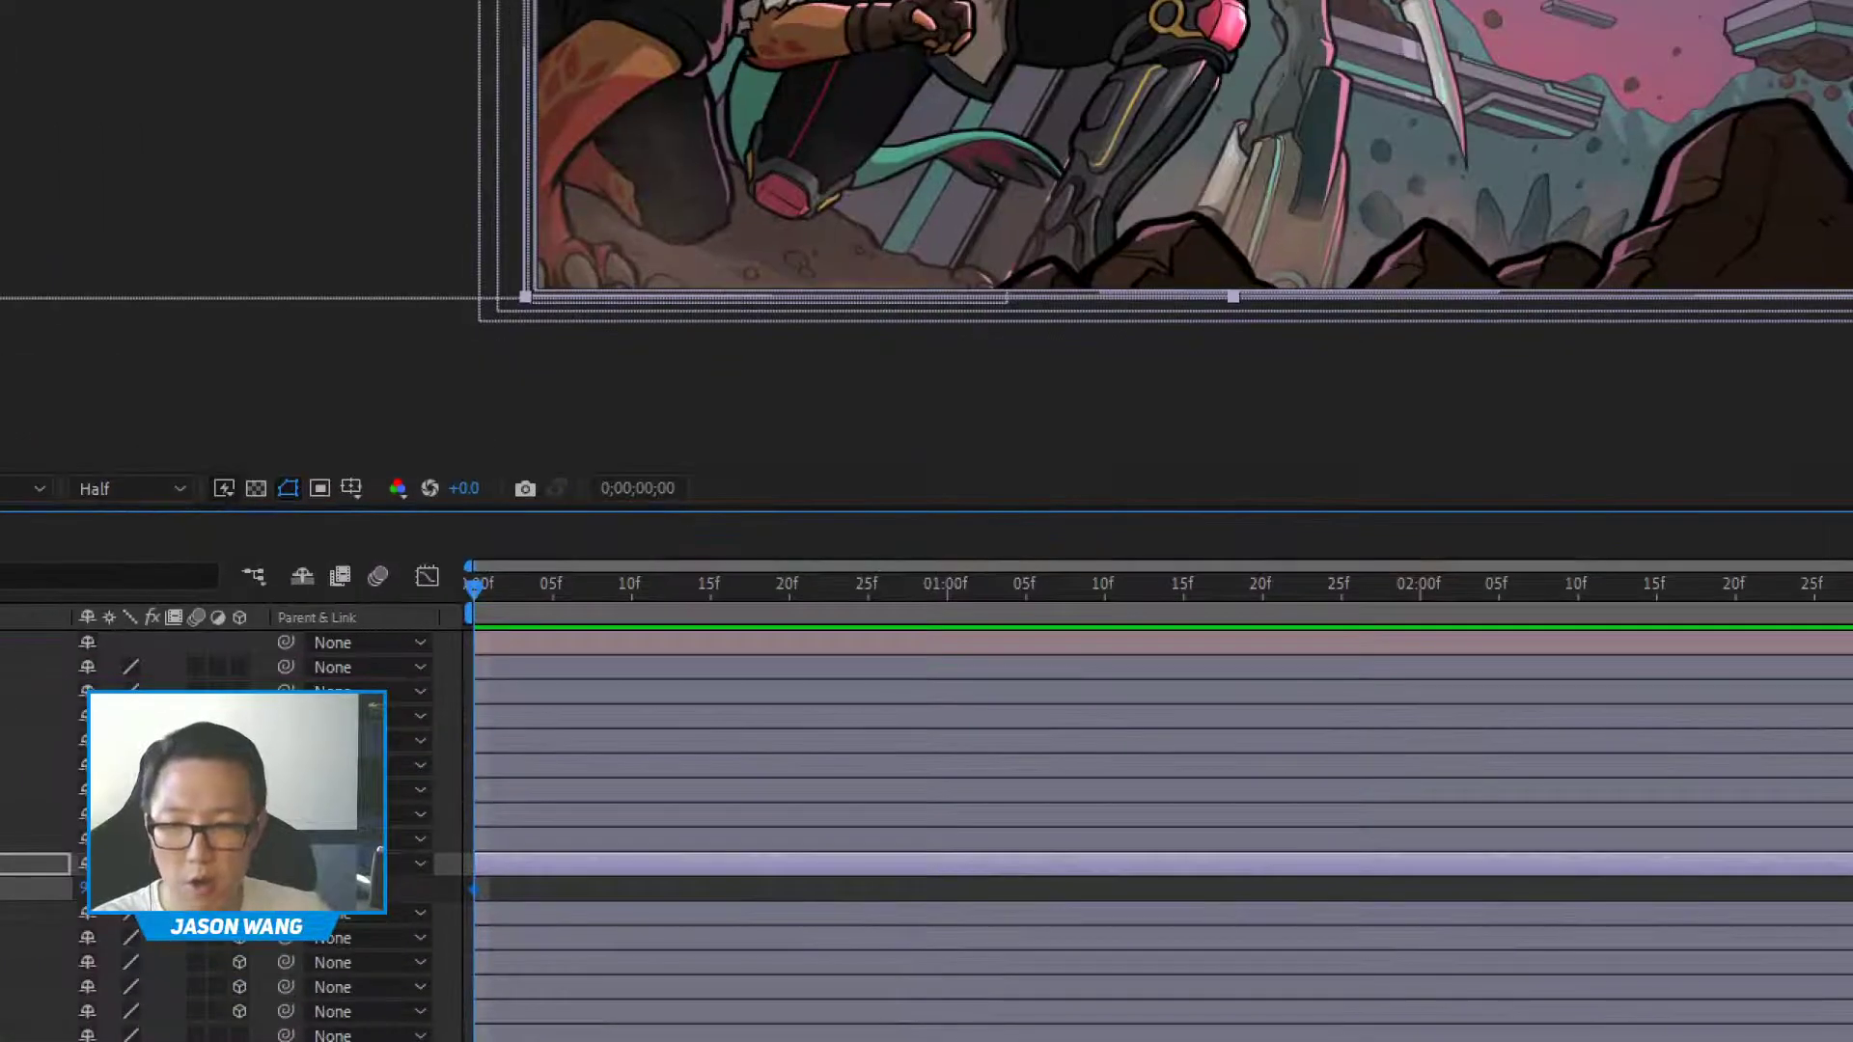
pyautogui.moveTo(504, 838)
pyautogui.mouseDown()
pyautogui.moveTo(442, 882)
pyautogui.moveTo(519, 829)
pyautogui.mouseUp()
pyautogui.press('Escape')
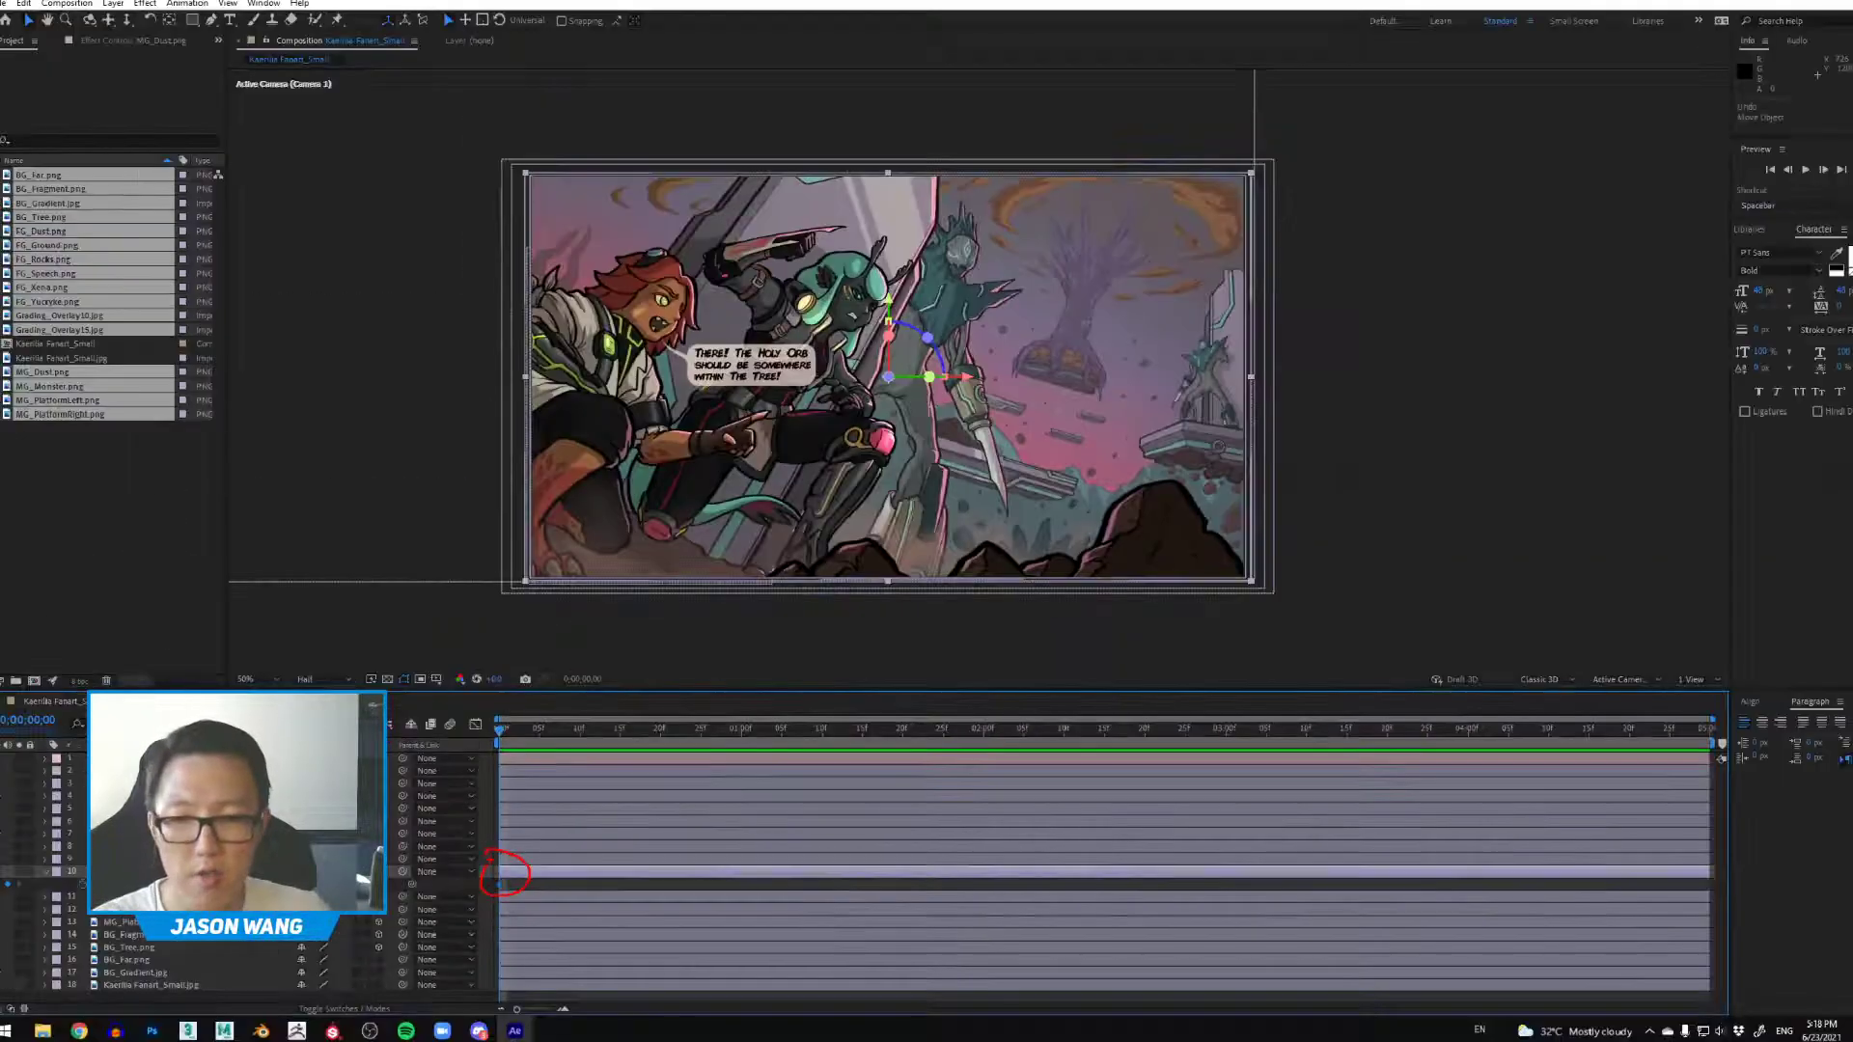
pyautogui.moveTo(1657, 735); pyautogui.dragTo(1692, 797)
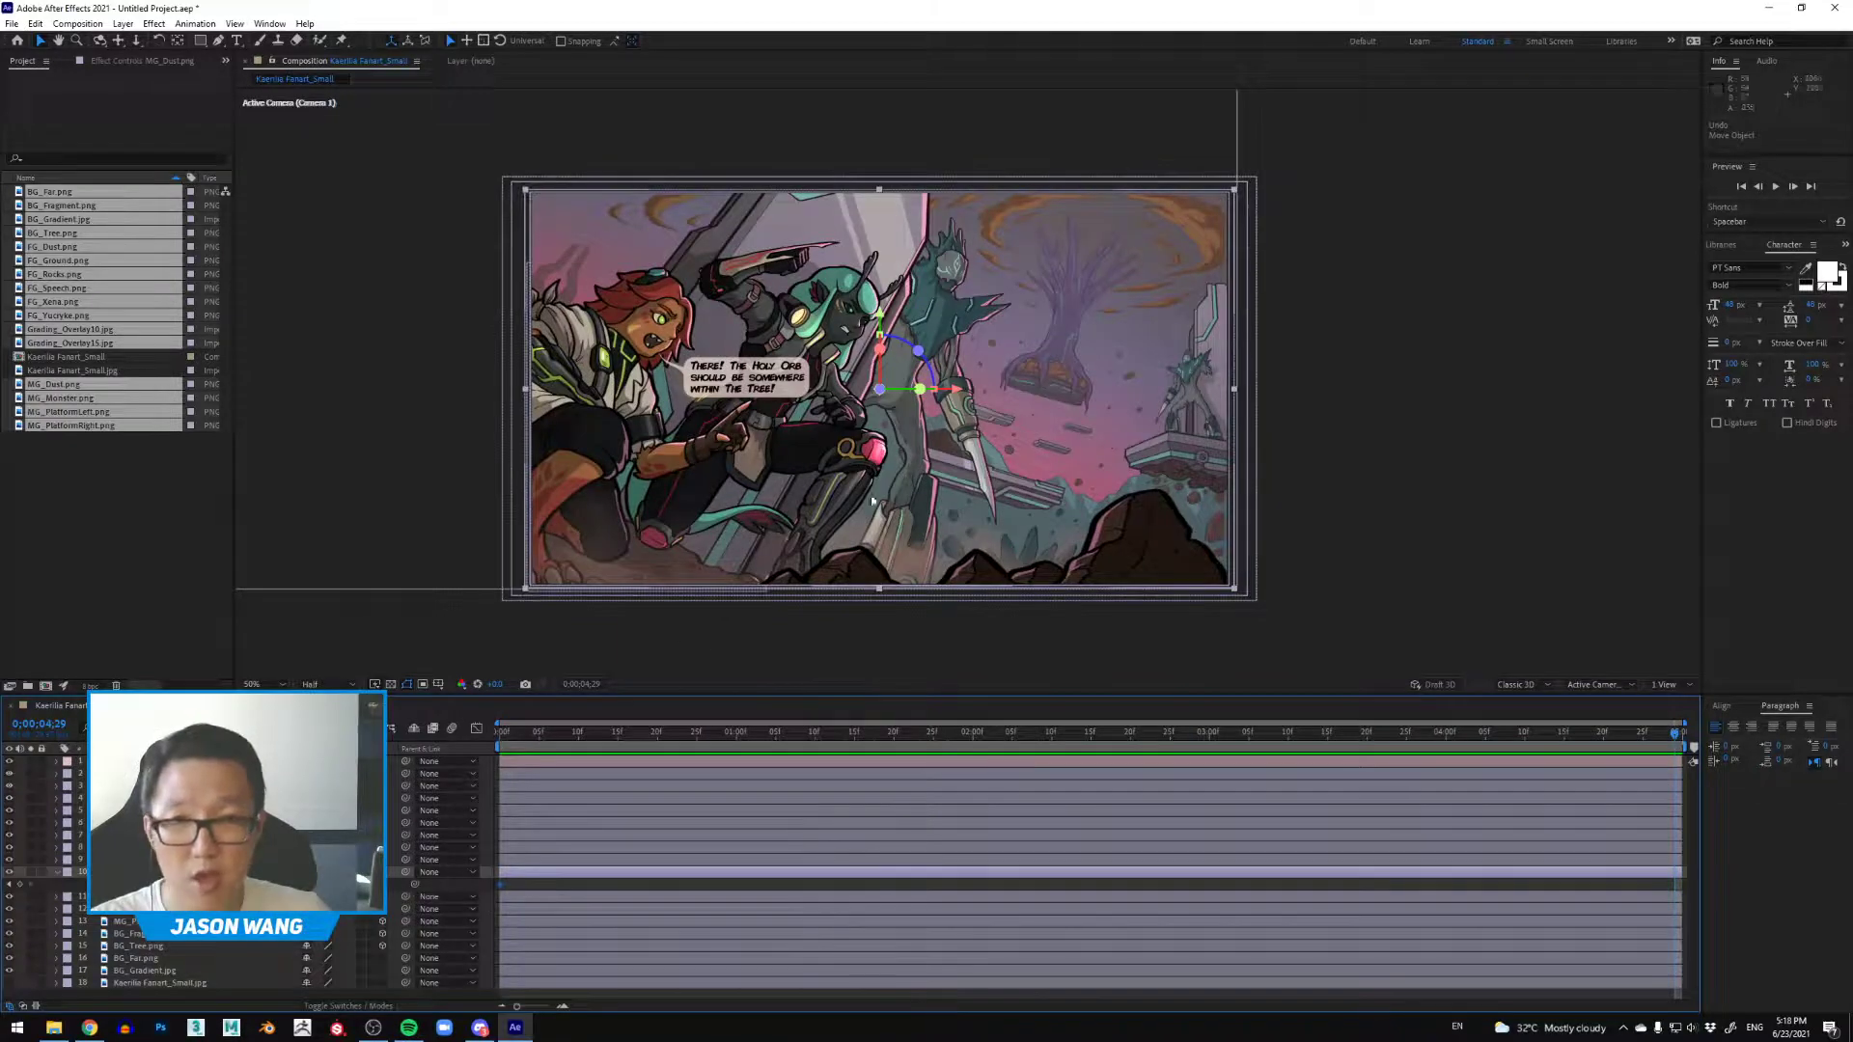
pyautogui.moveTo(963, 398); pyautogui.dragTo(1062, 395)
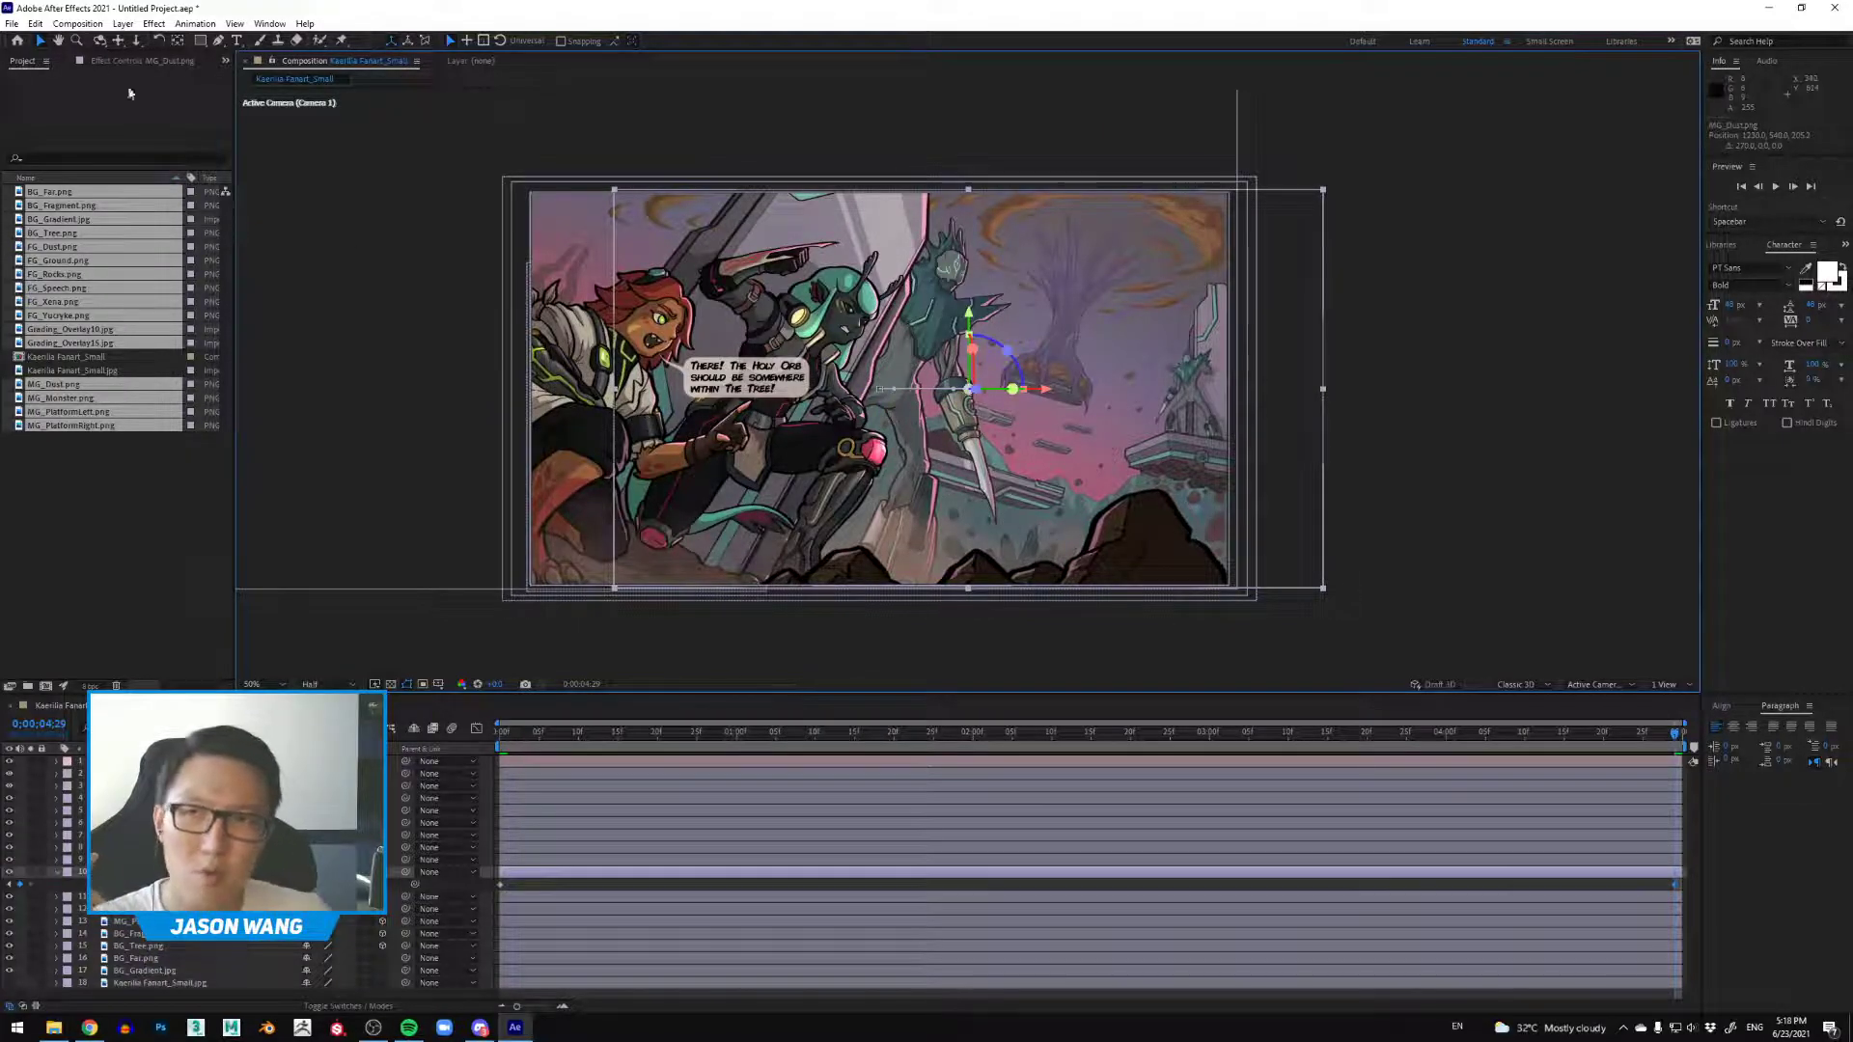
pyautogui.click(154, 23)
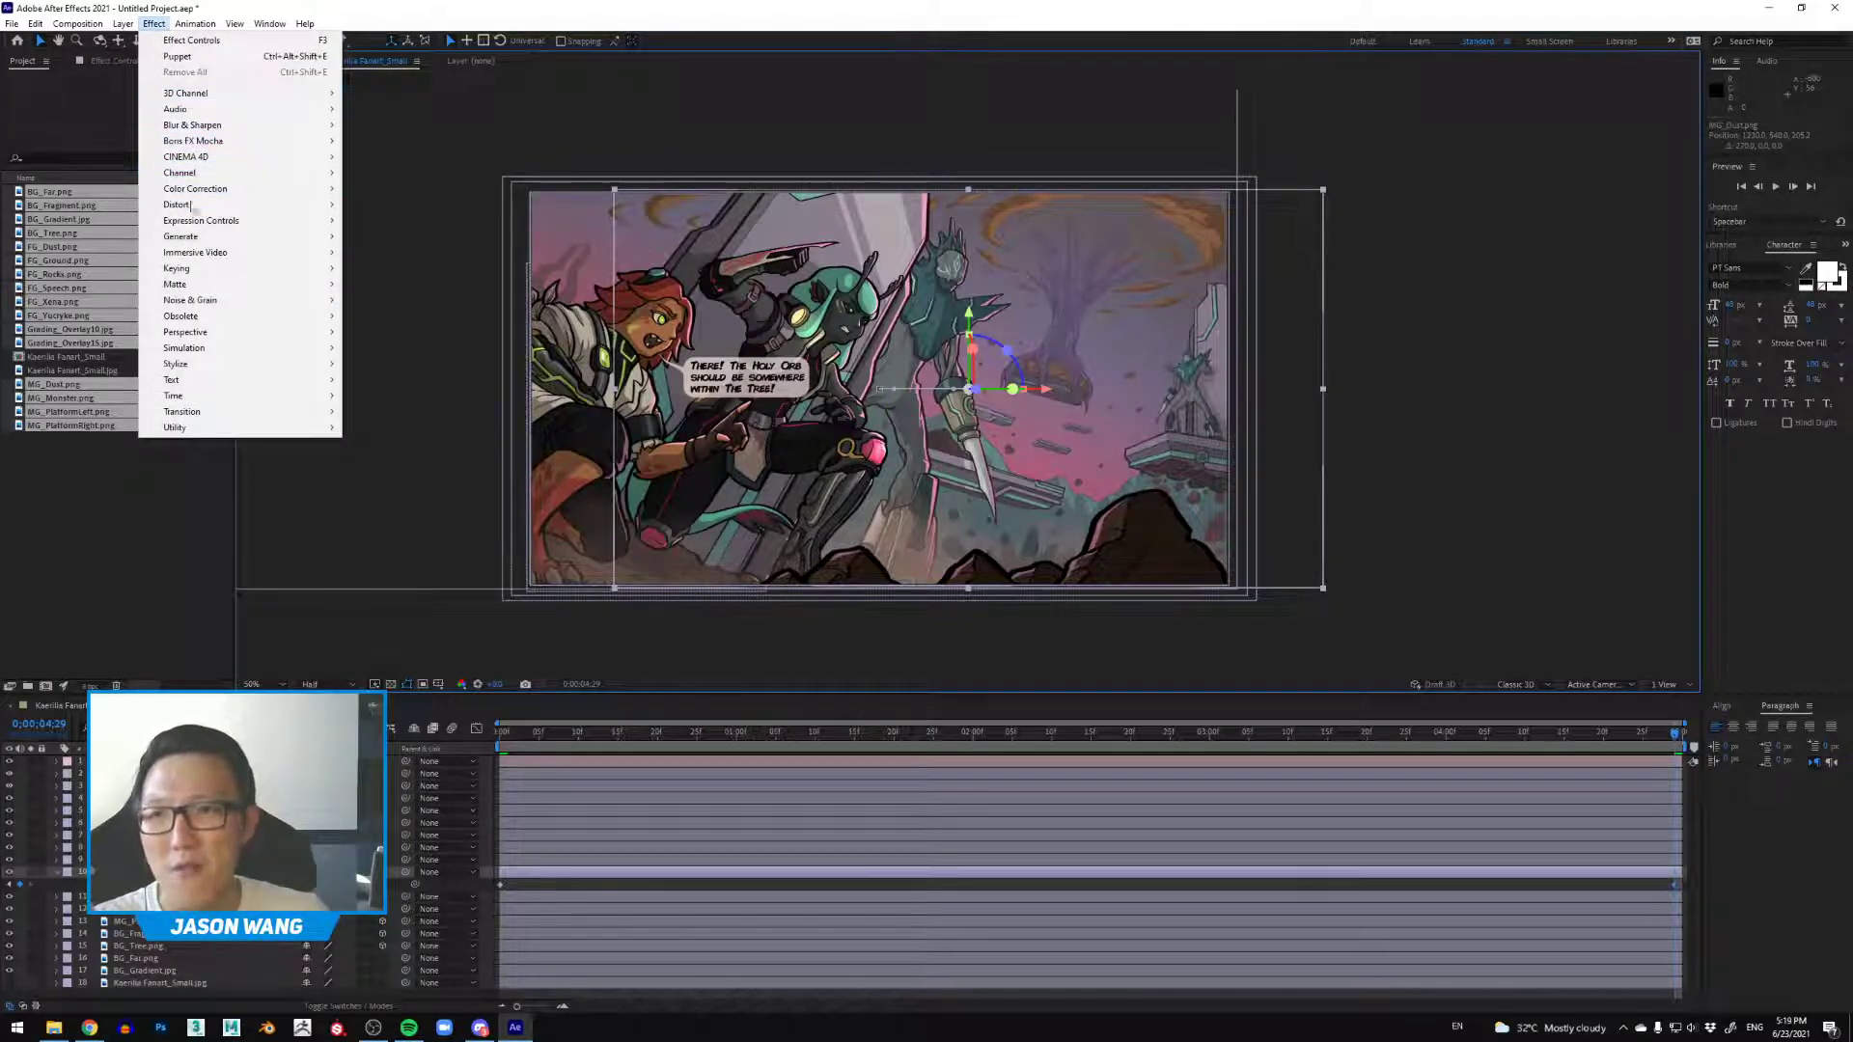
pyautogui.moveTo(193, 204)
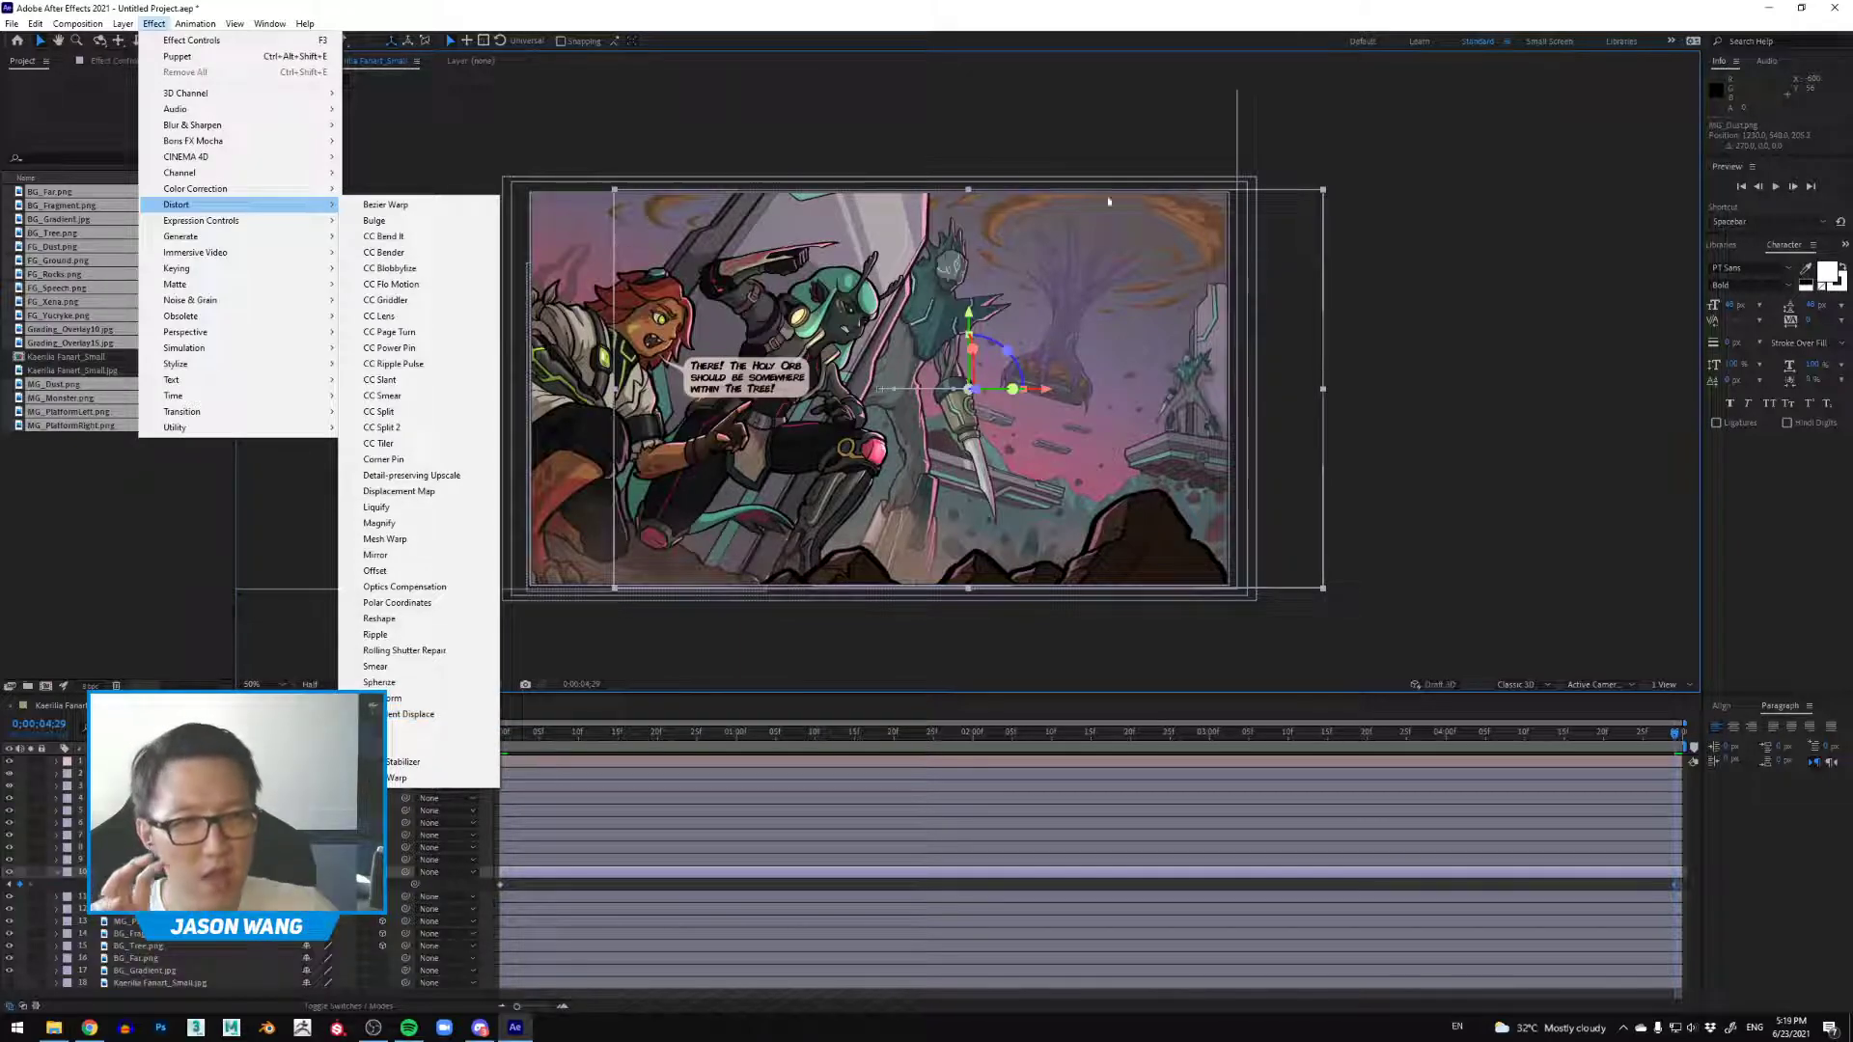
pyautogui.click(1213, 27)
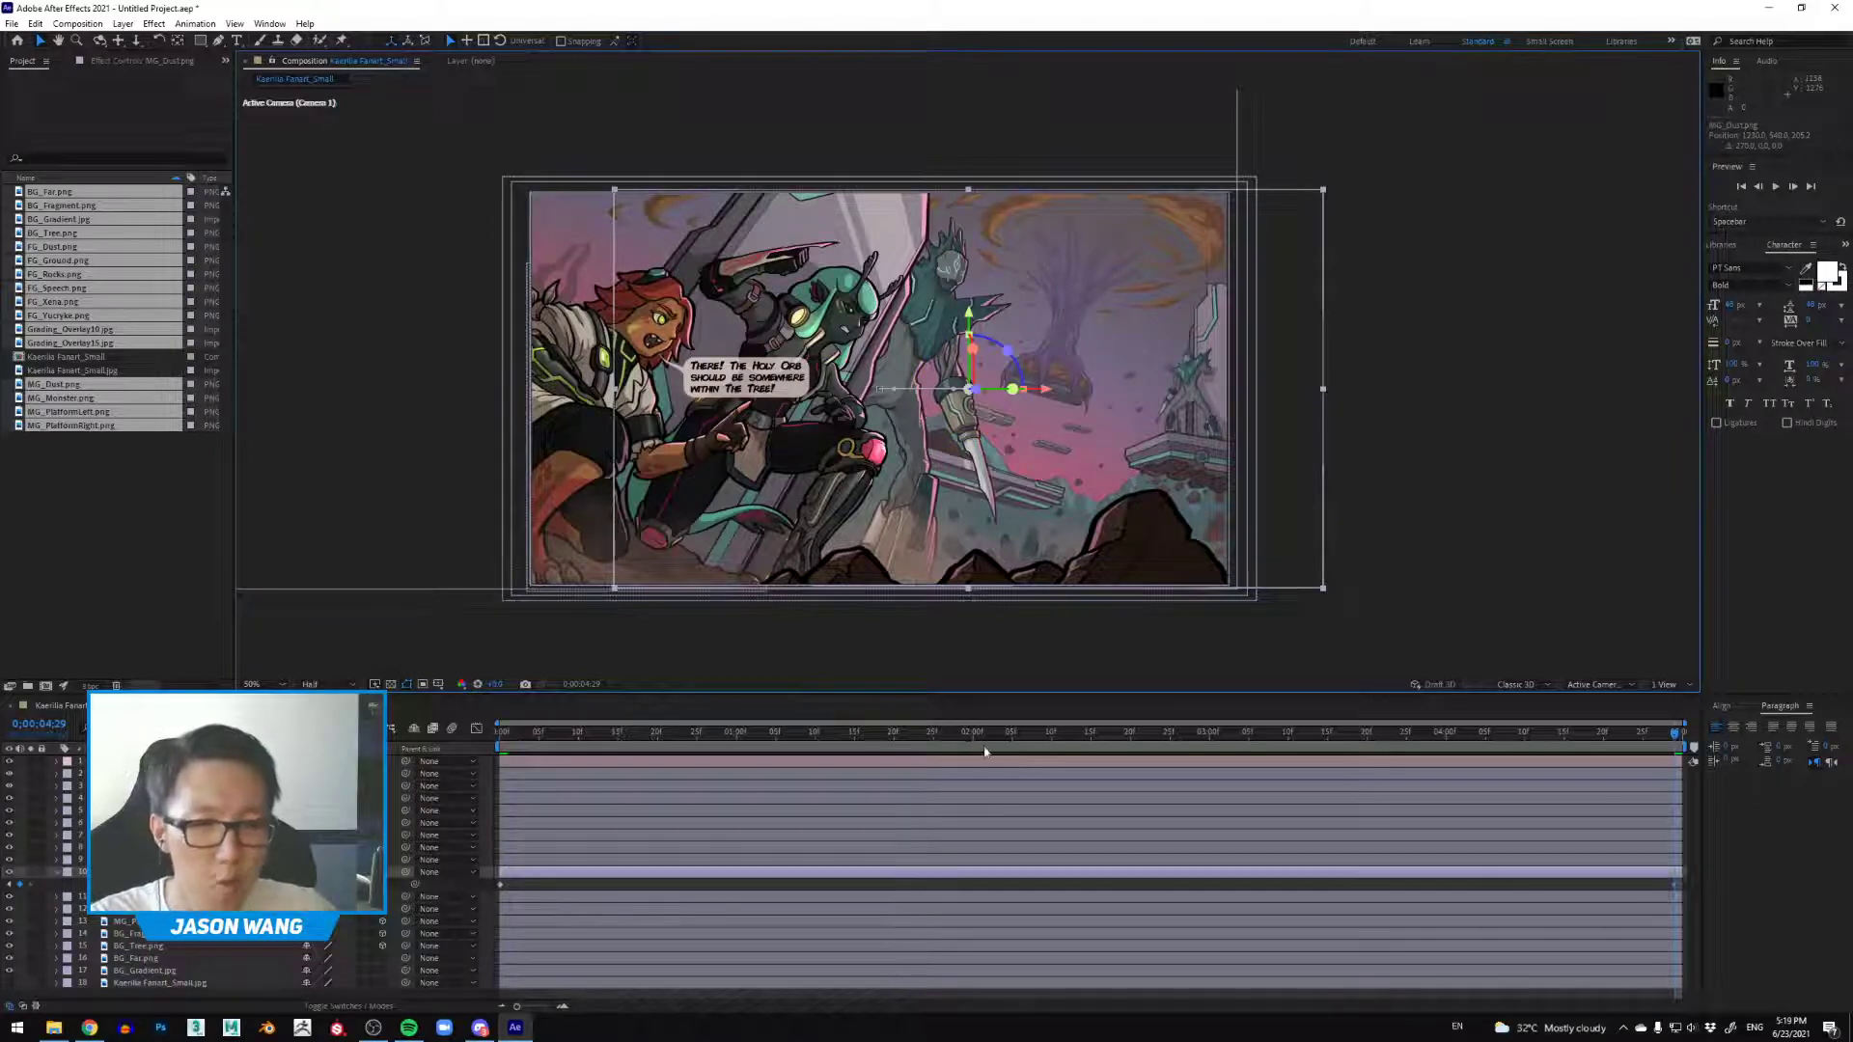
# Step: Play back the composition from the start to check the drifting dust
pyautogui.moveTo(999, 739); pyautogui.dragTo(469, 741)
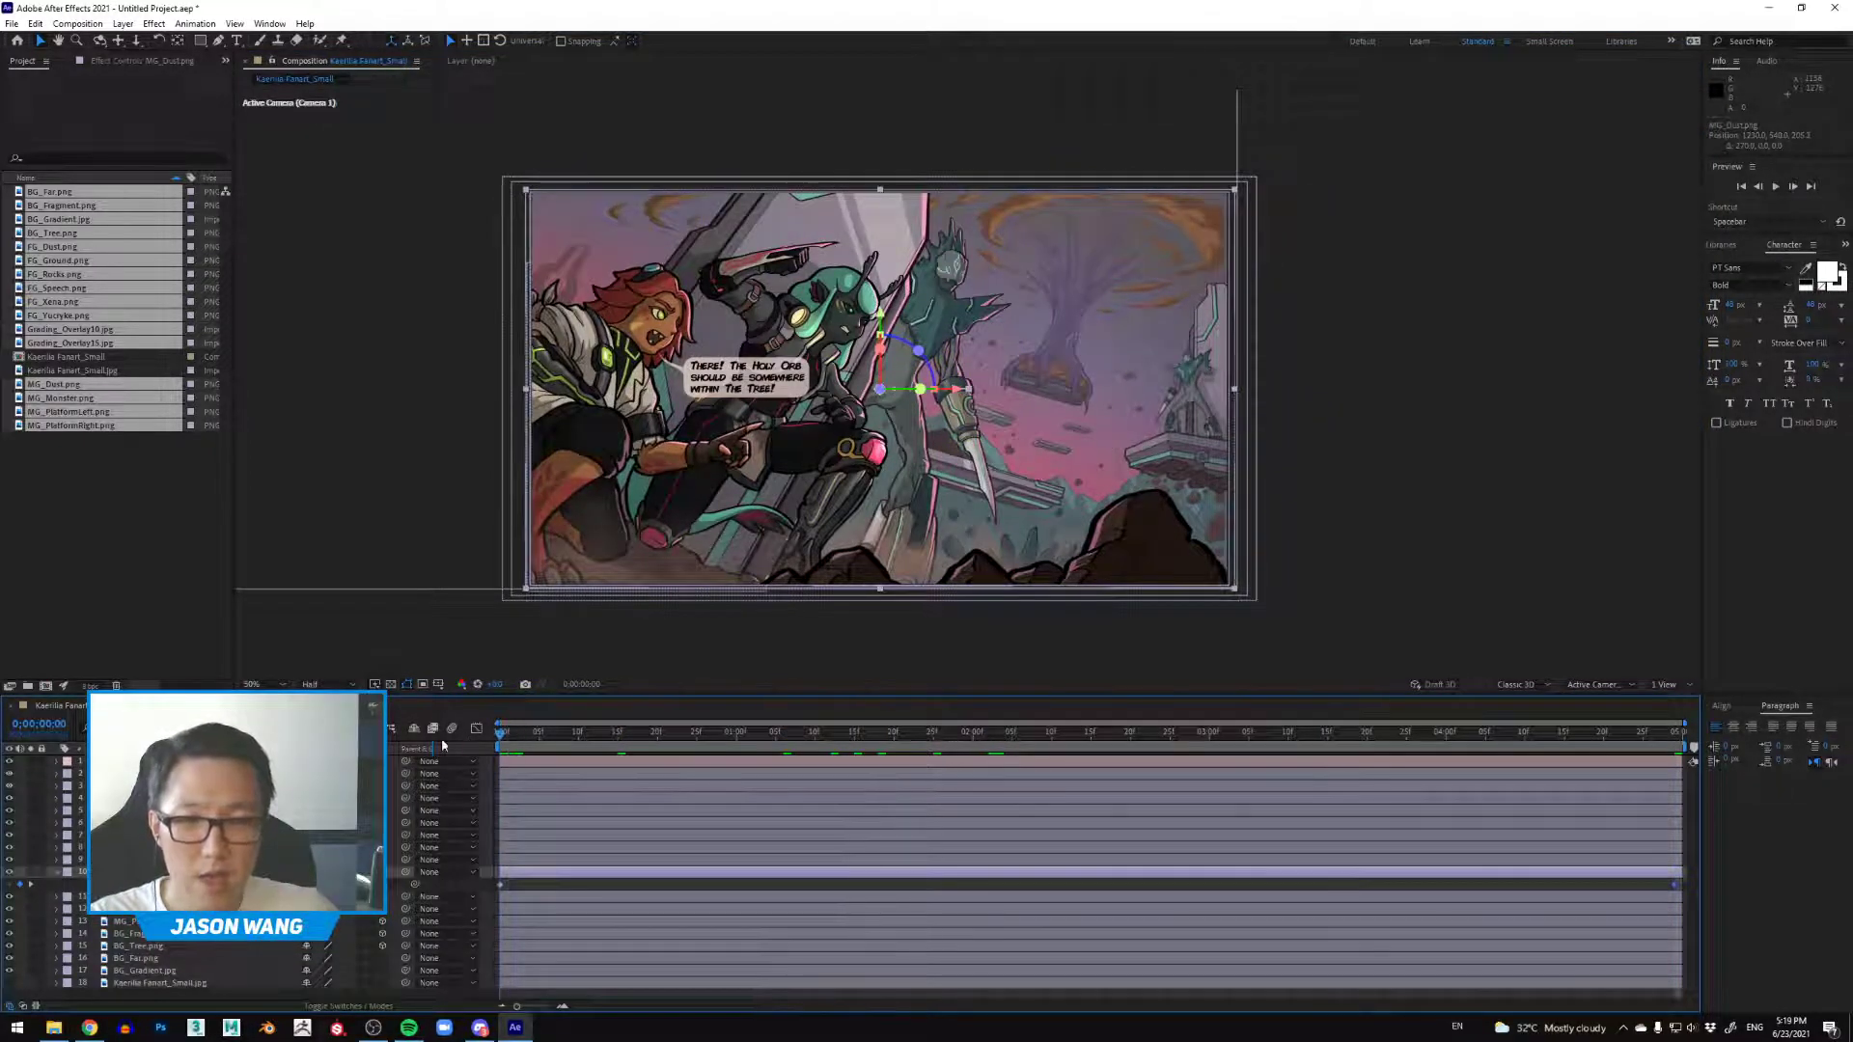
pyautogui.press('space')
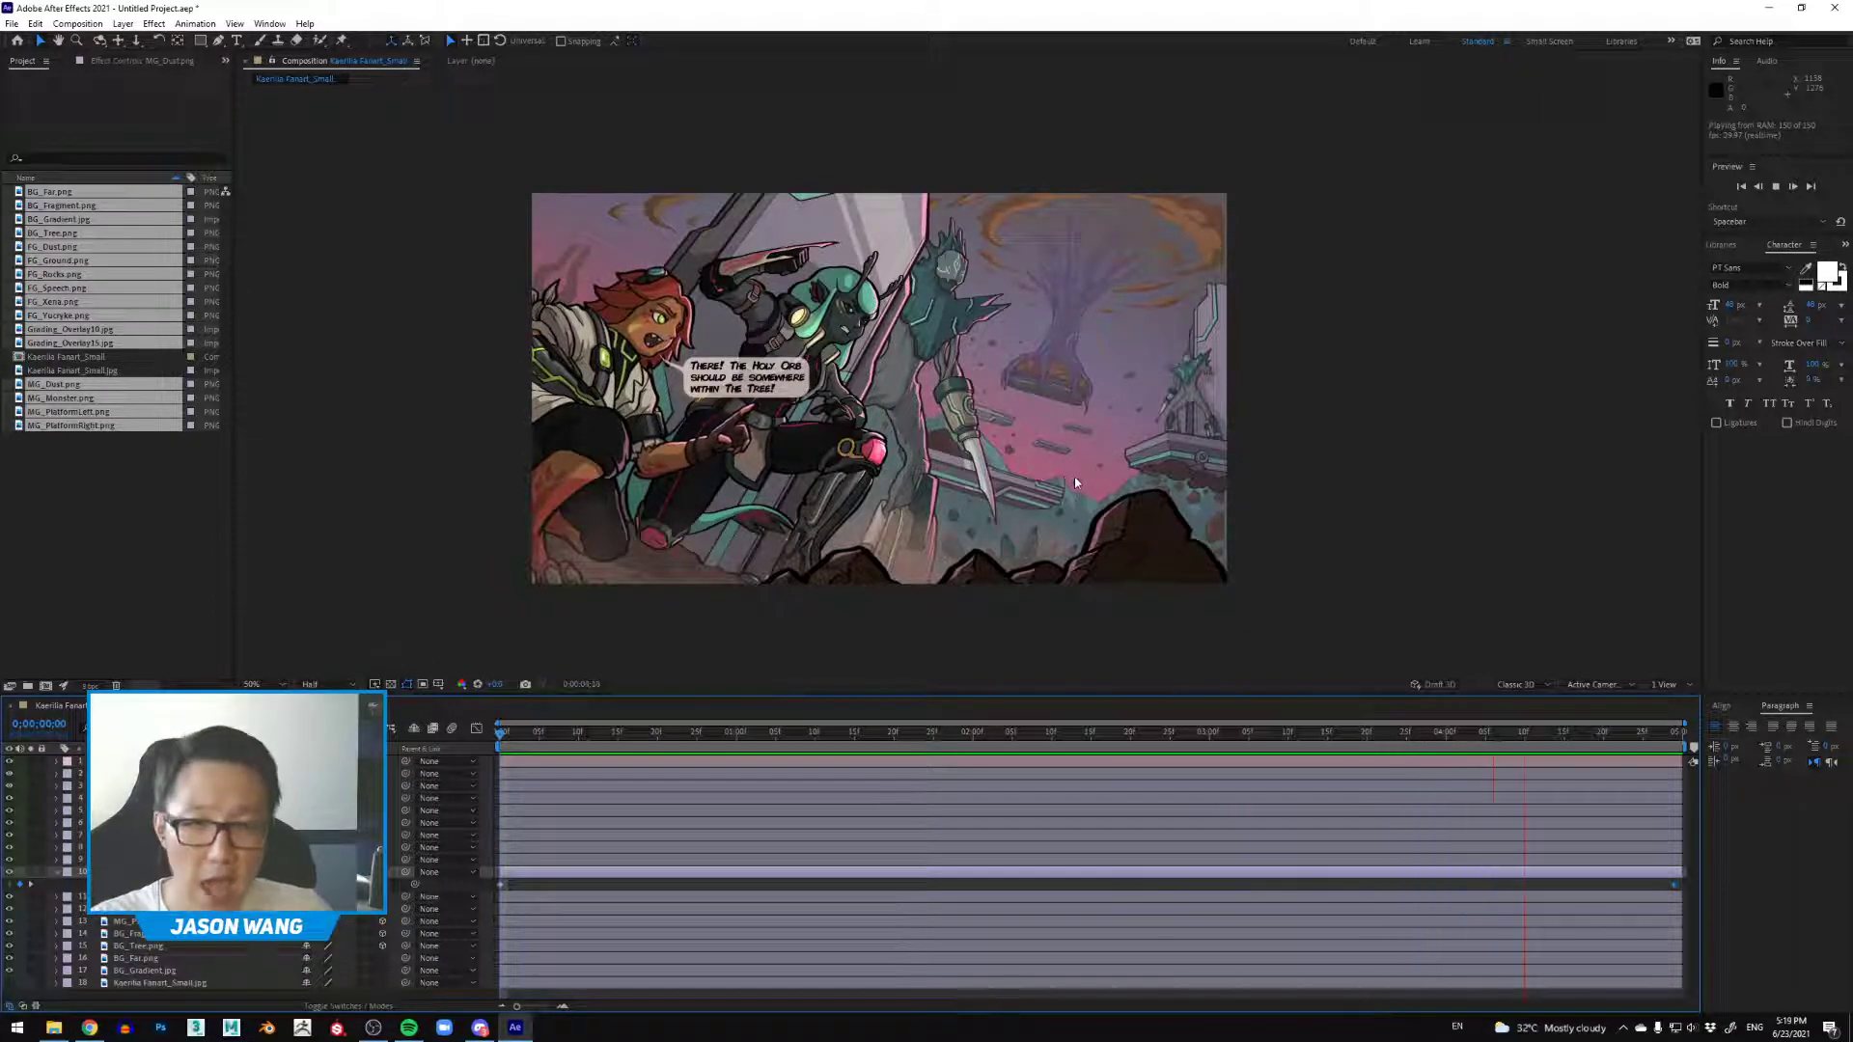
pyautogui.press('space')
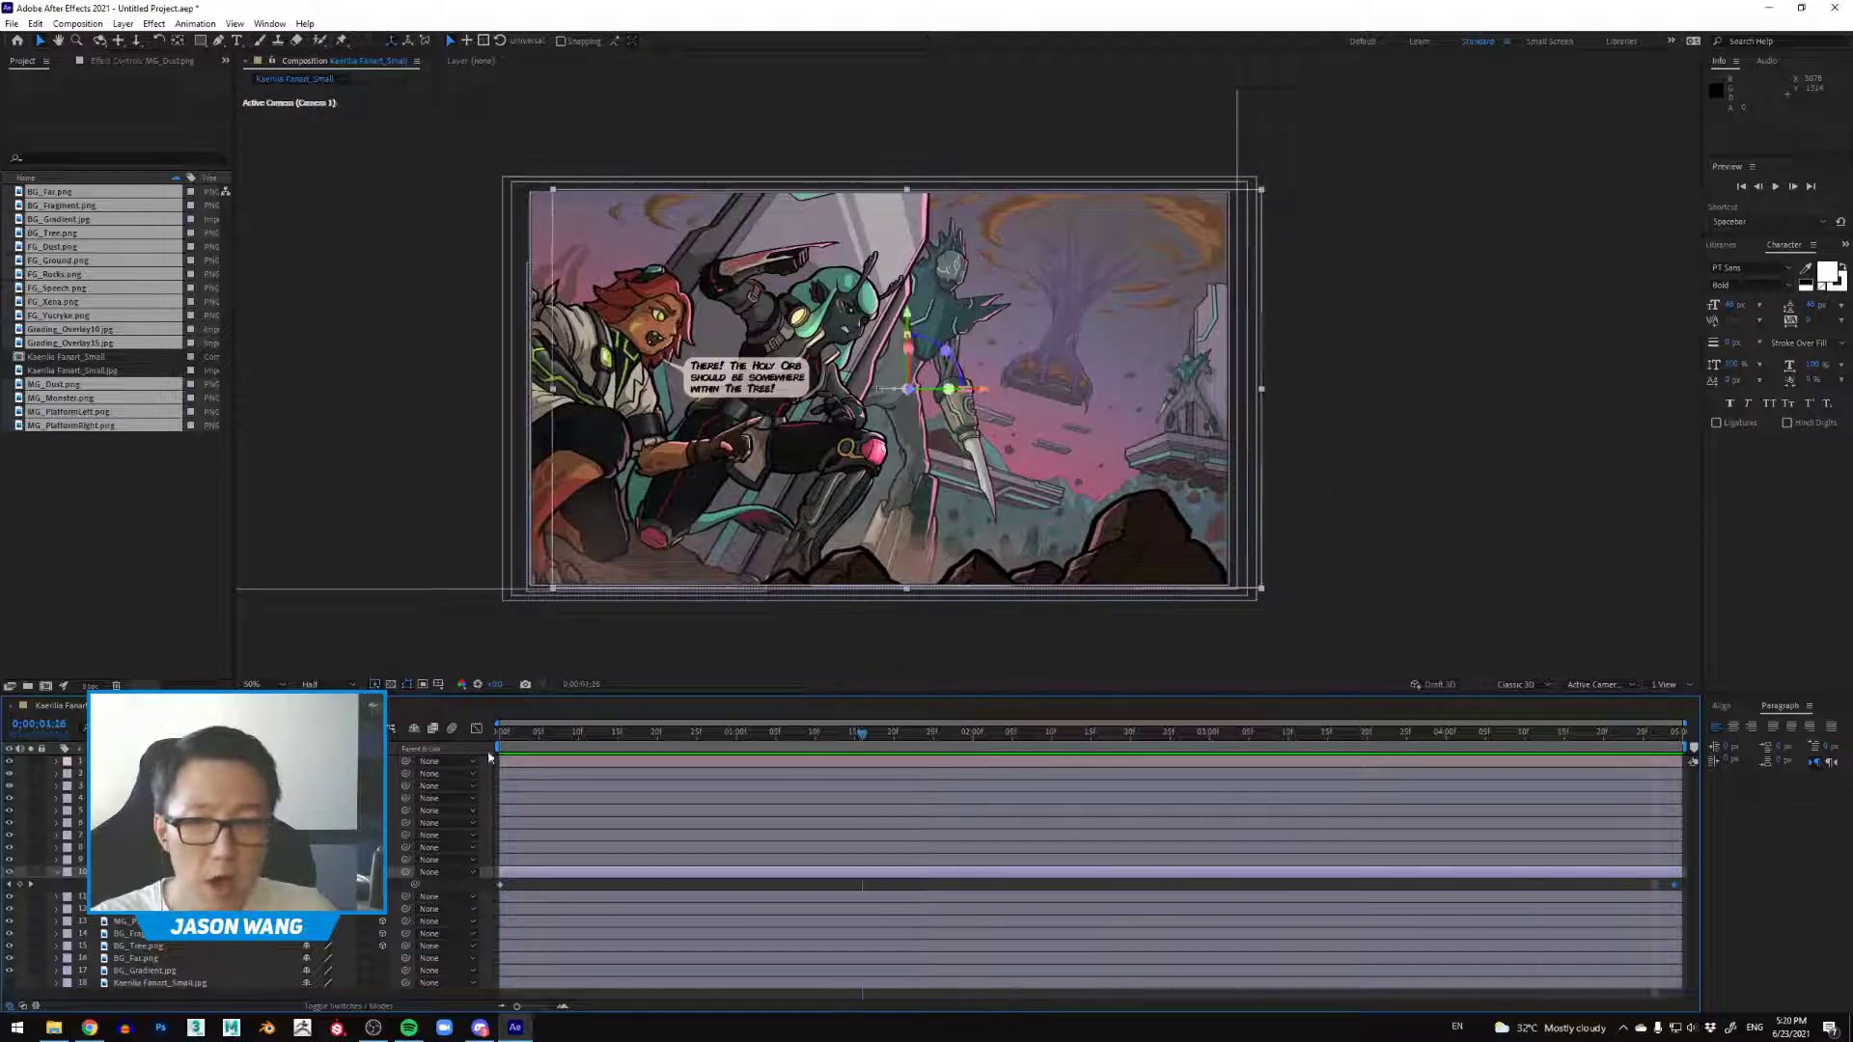
# Step: Show the composition in a two-view layout and select Camera 1 in the custom view
pyautogui.click(1669, 684)
pyautogui.click(1676, 715)
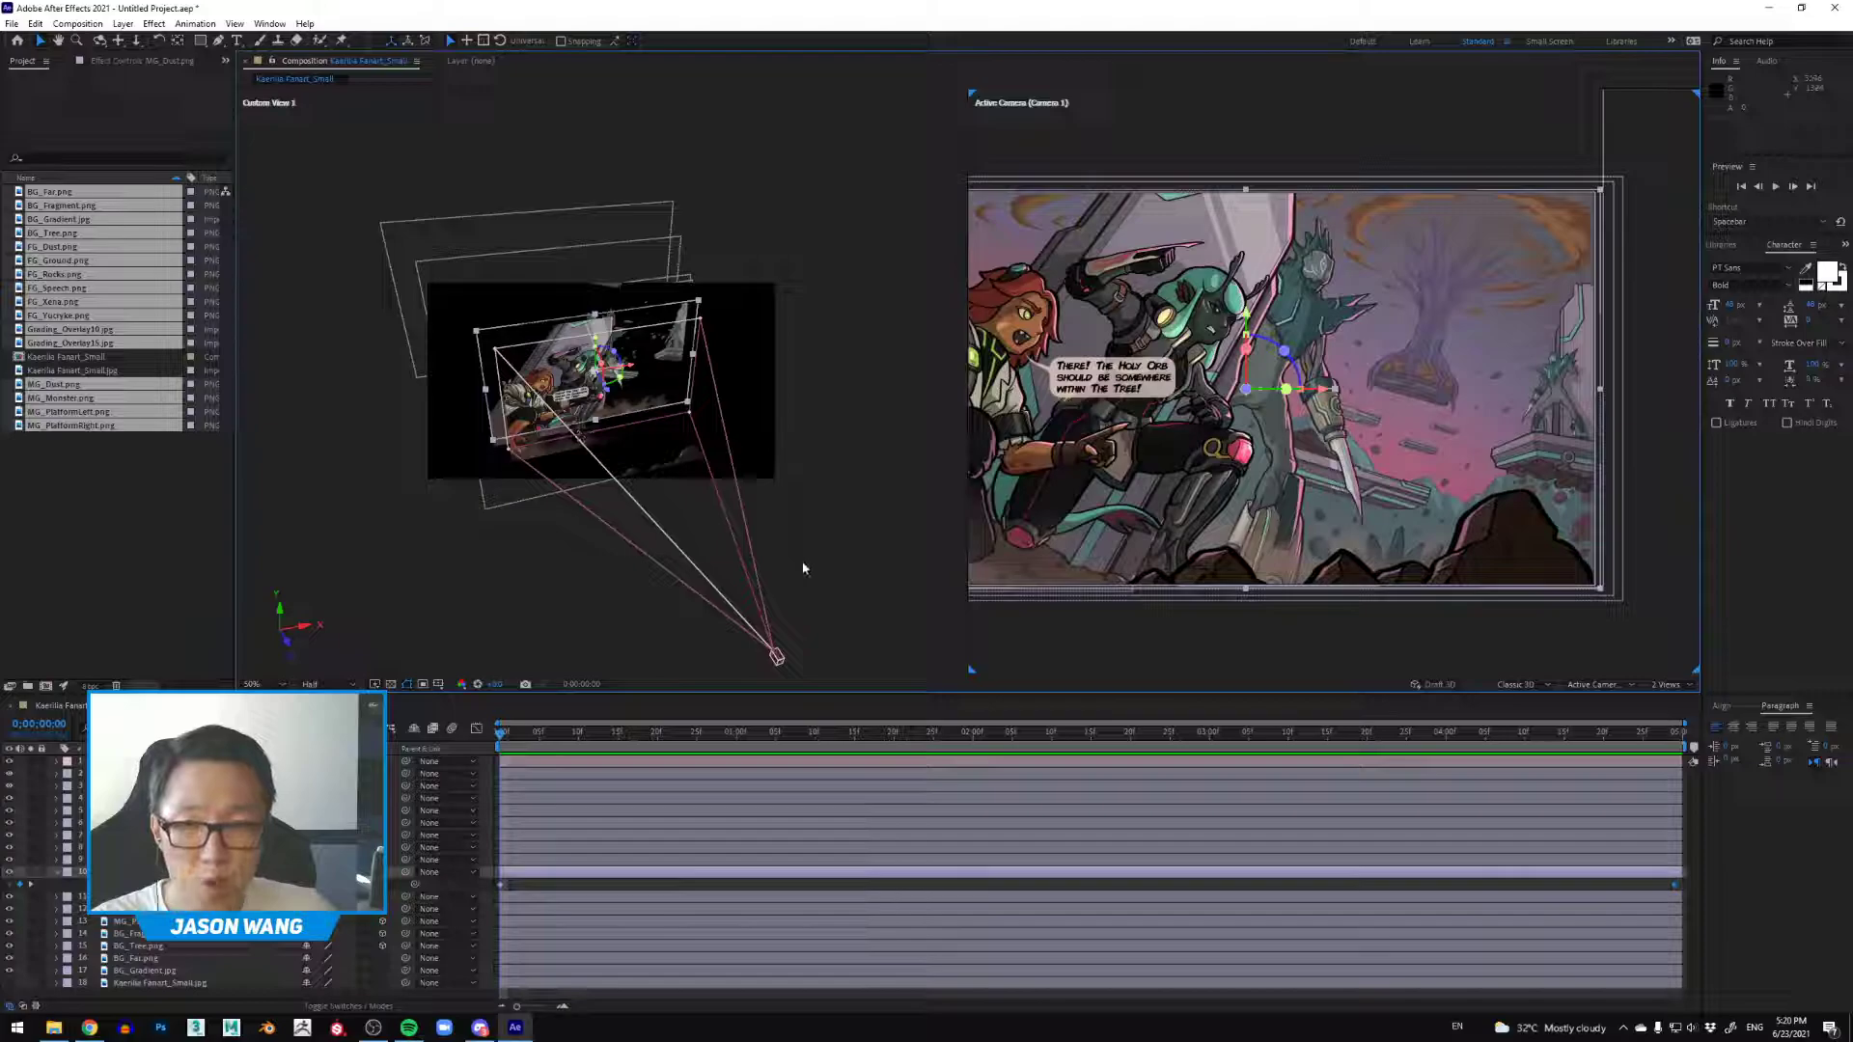
pyautogui.click(778, 658)
pyautogui.moveTo(789, 549); pyautogui.dragTo(794, 502)
pyautogui.hotkey('ctrl', 'z')
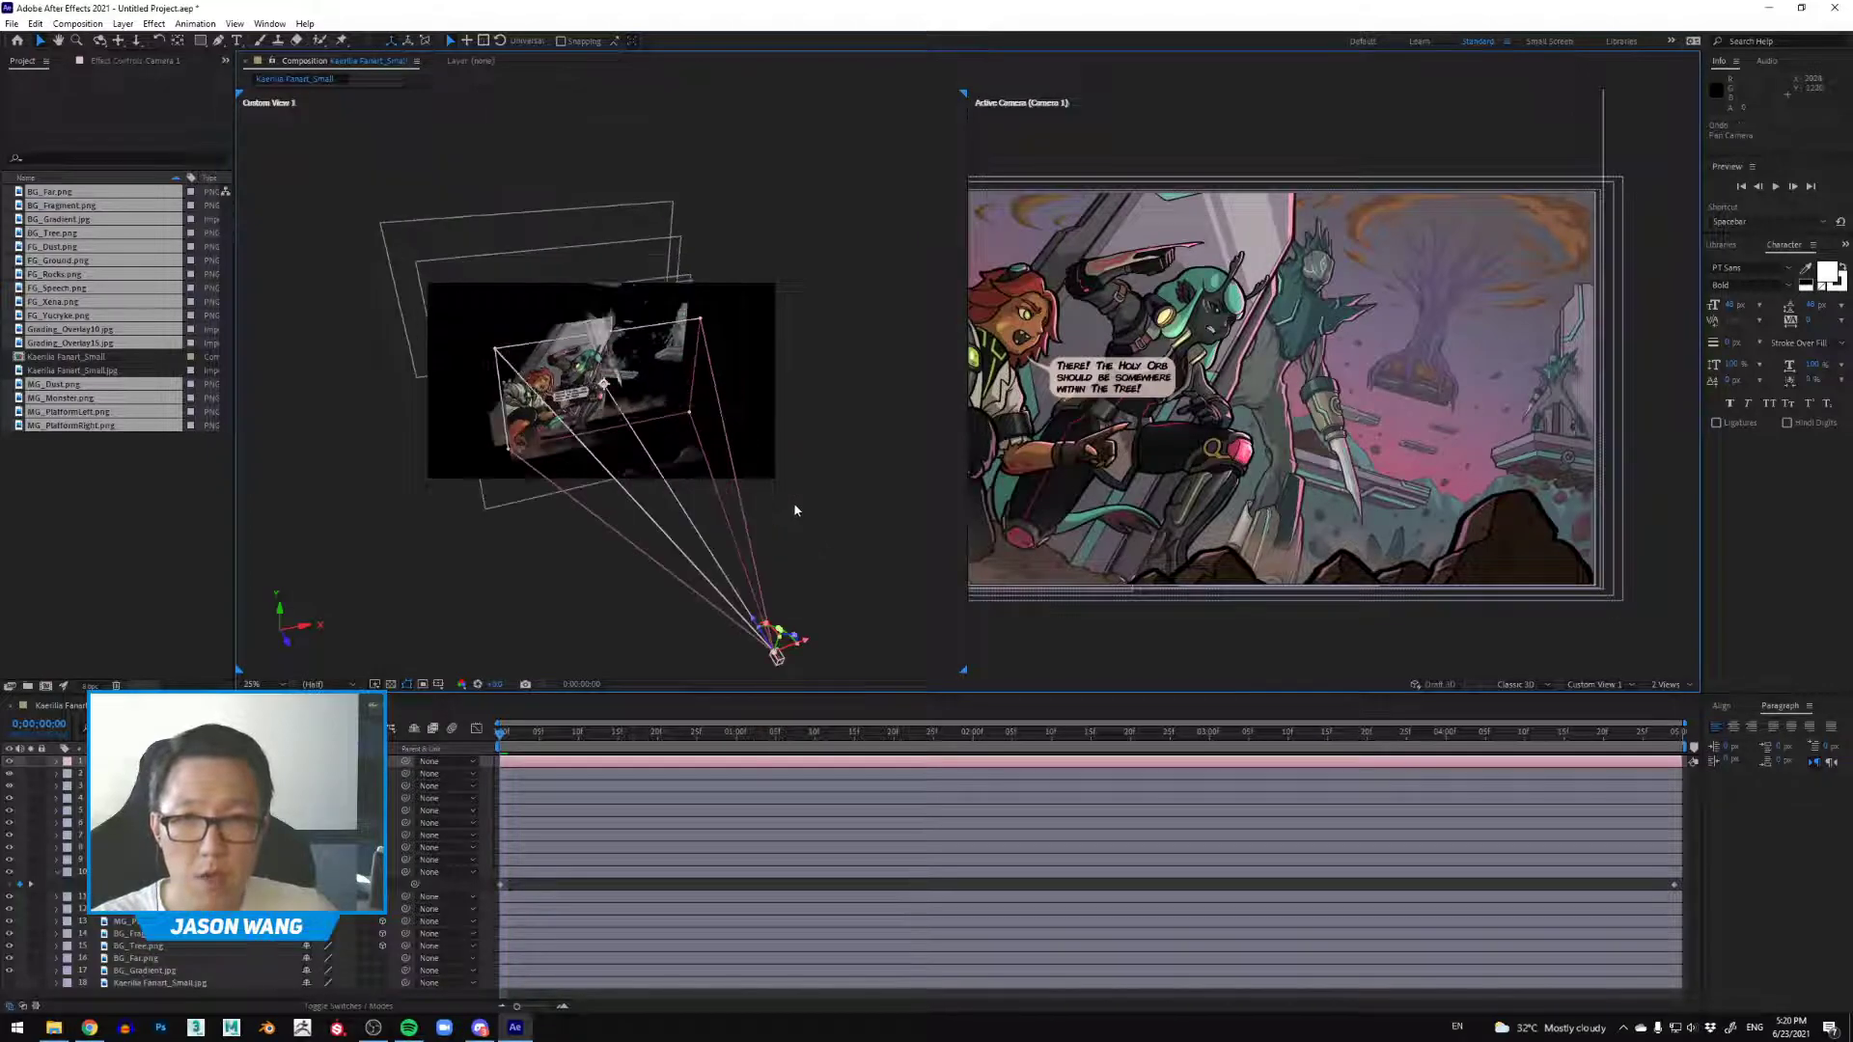
# Step: Try moving Camera 1 sideways along its X axis in the custom view, and undo the move
pyautogui.moveTo(803, 639)
pyautogui.mouseDown()
pyautogui.moveTo(872, 632)
pyautogui.moveTo(724, 655)
pyautogui.moveTo(804, 638)
pyautogui.mouseUp()
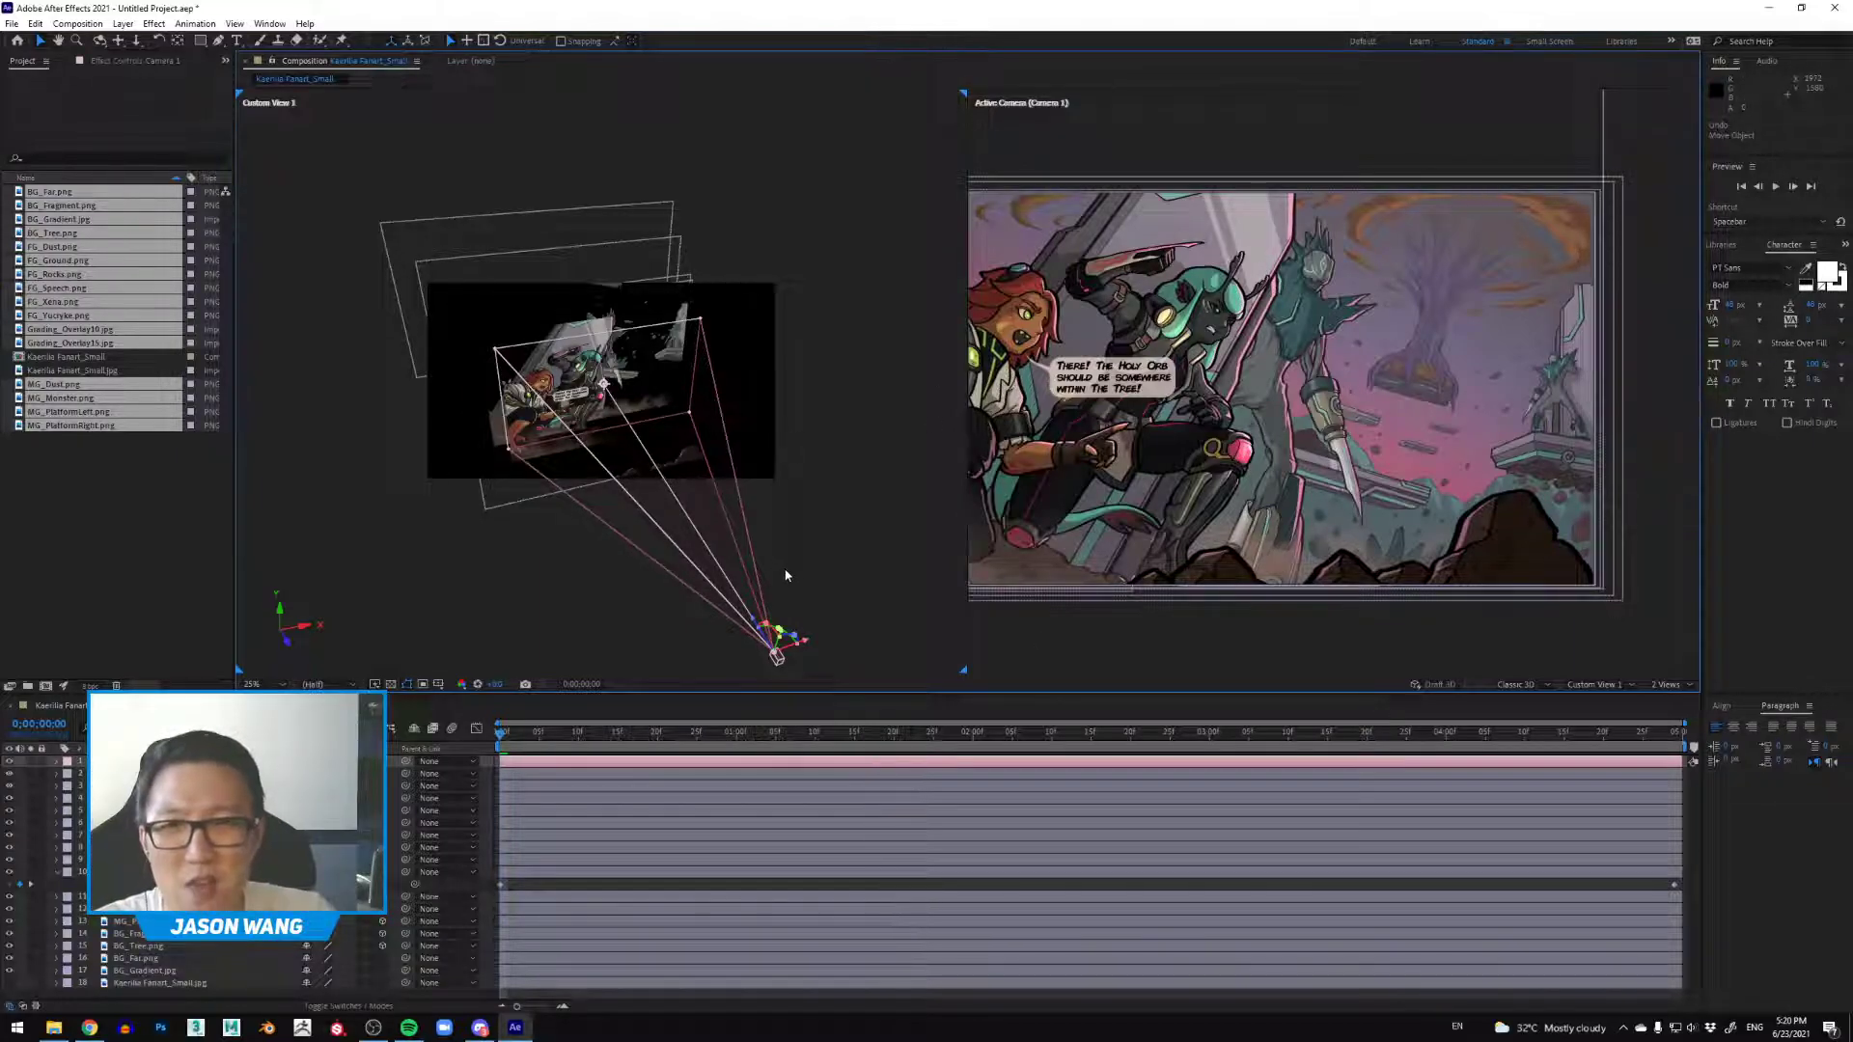
pyautogui.scroll(2, 600, 394)
pyautogui.scroll(2, 599, 394)
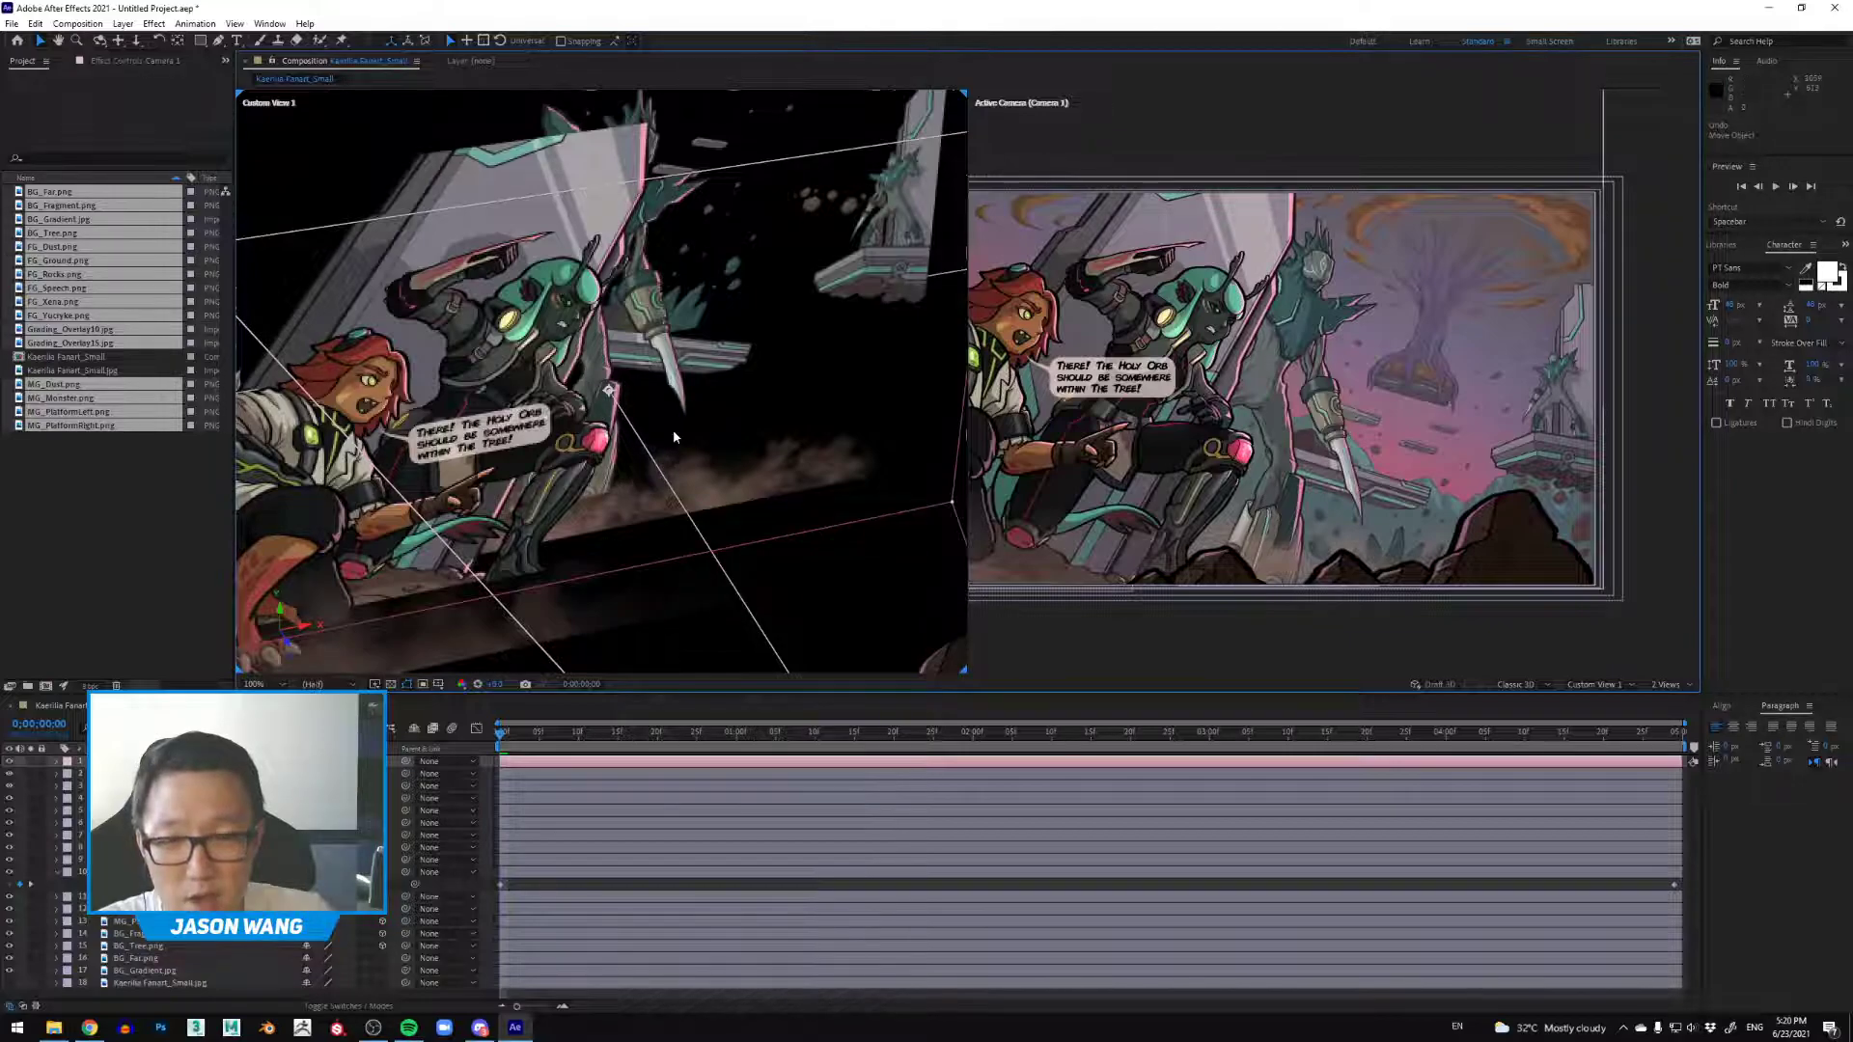
pyautogui.scroll(-4, 606, 388)
pyautogui.moveTo(807, 647)
pyautogui.mouseDown()
pyautogui.moveTo(847, 644)
pyautogui.moveTo(827, 633)
pyautogui.mouseUp()
pyautogui.scroll(2, 647, 396)
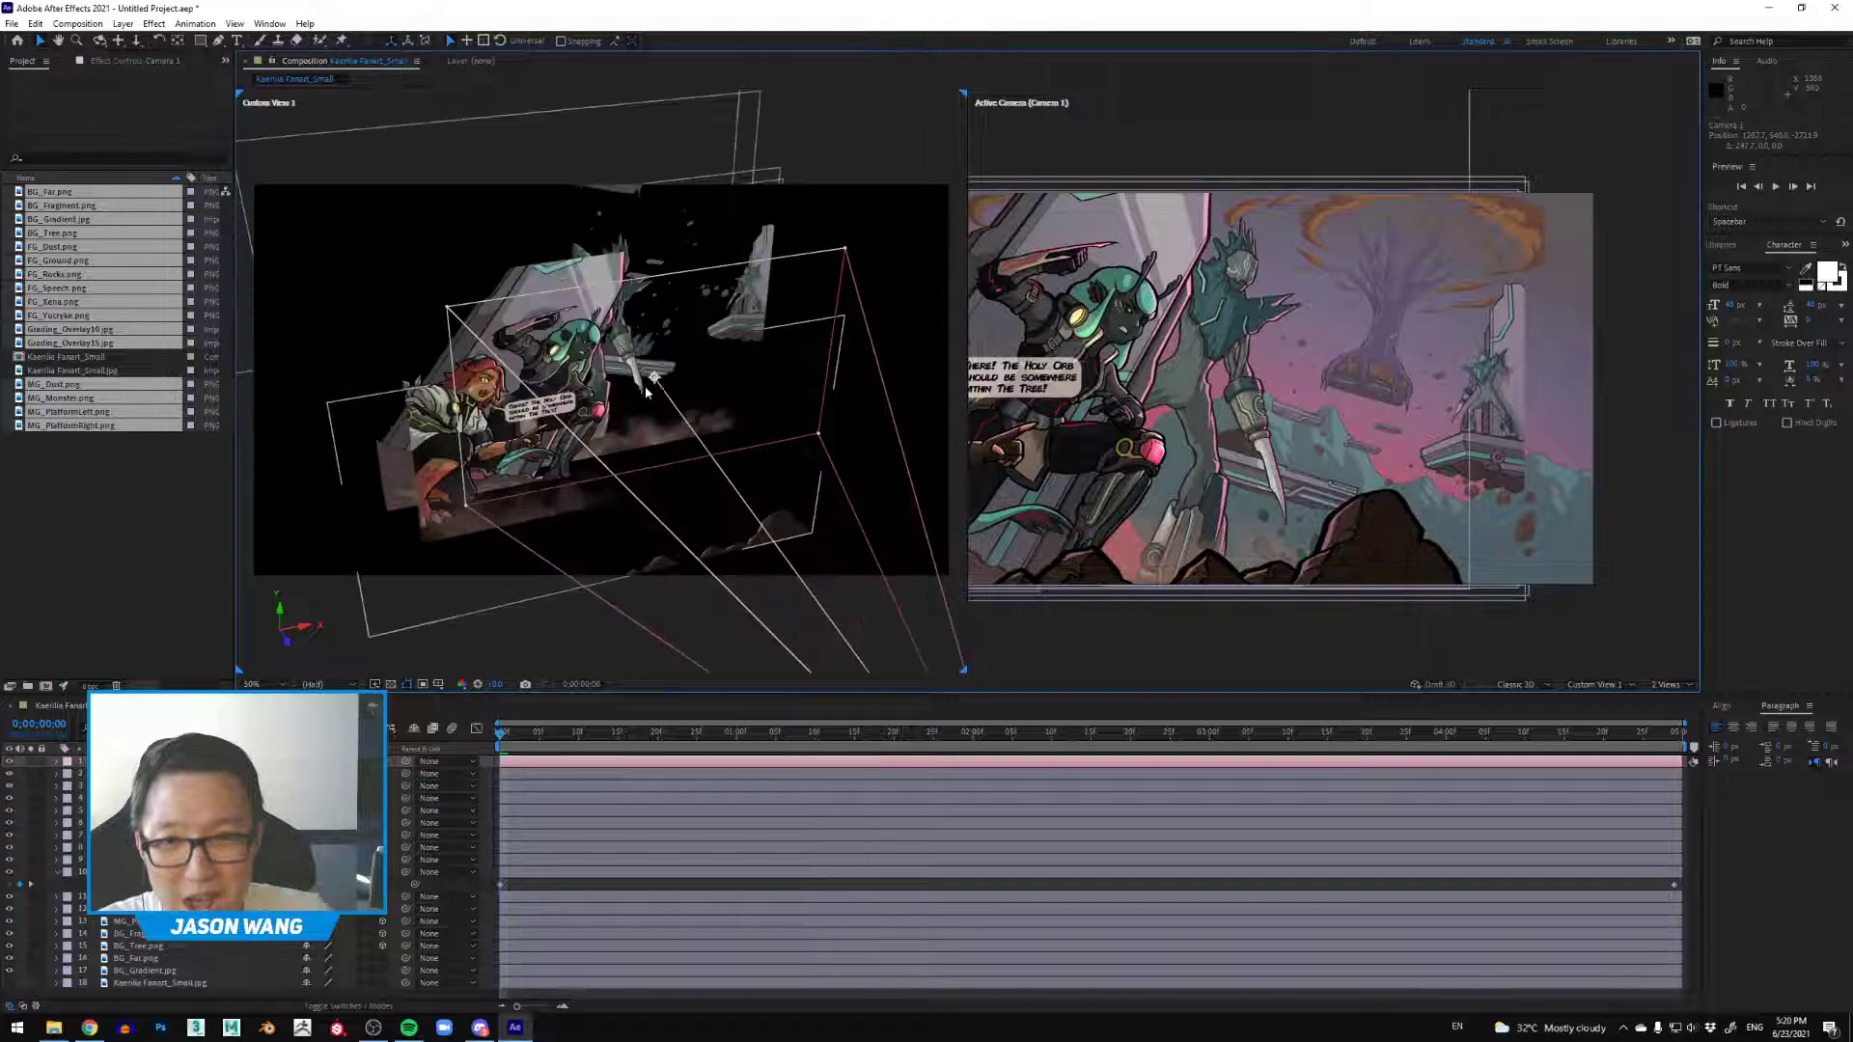
pyautogui.hotkey('ctrl', 'z')
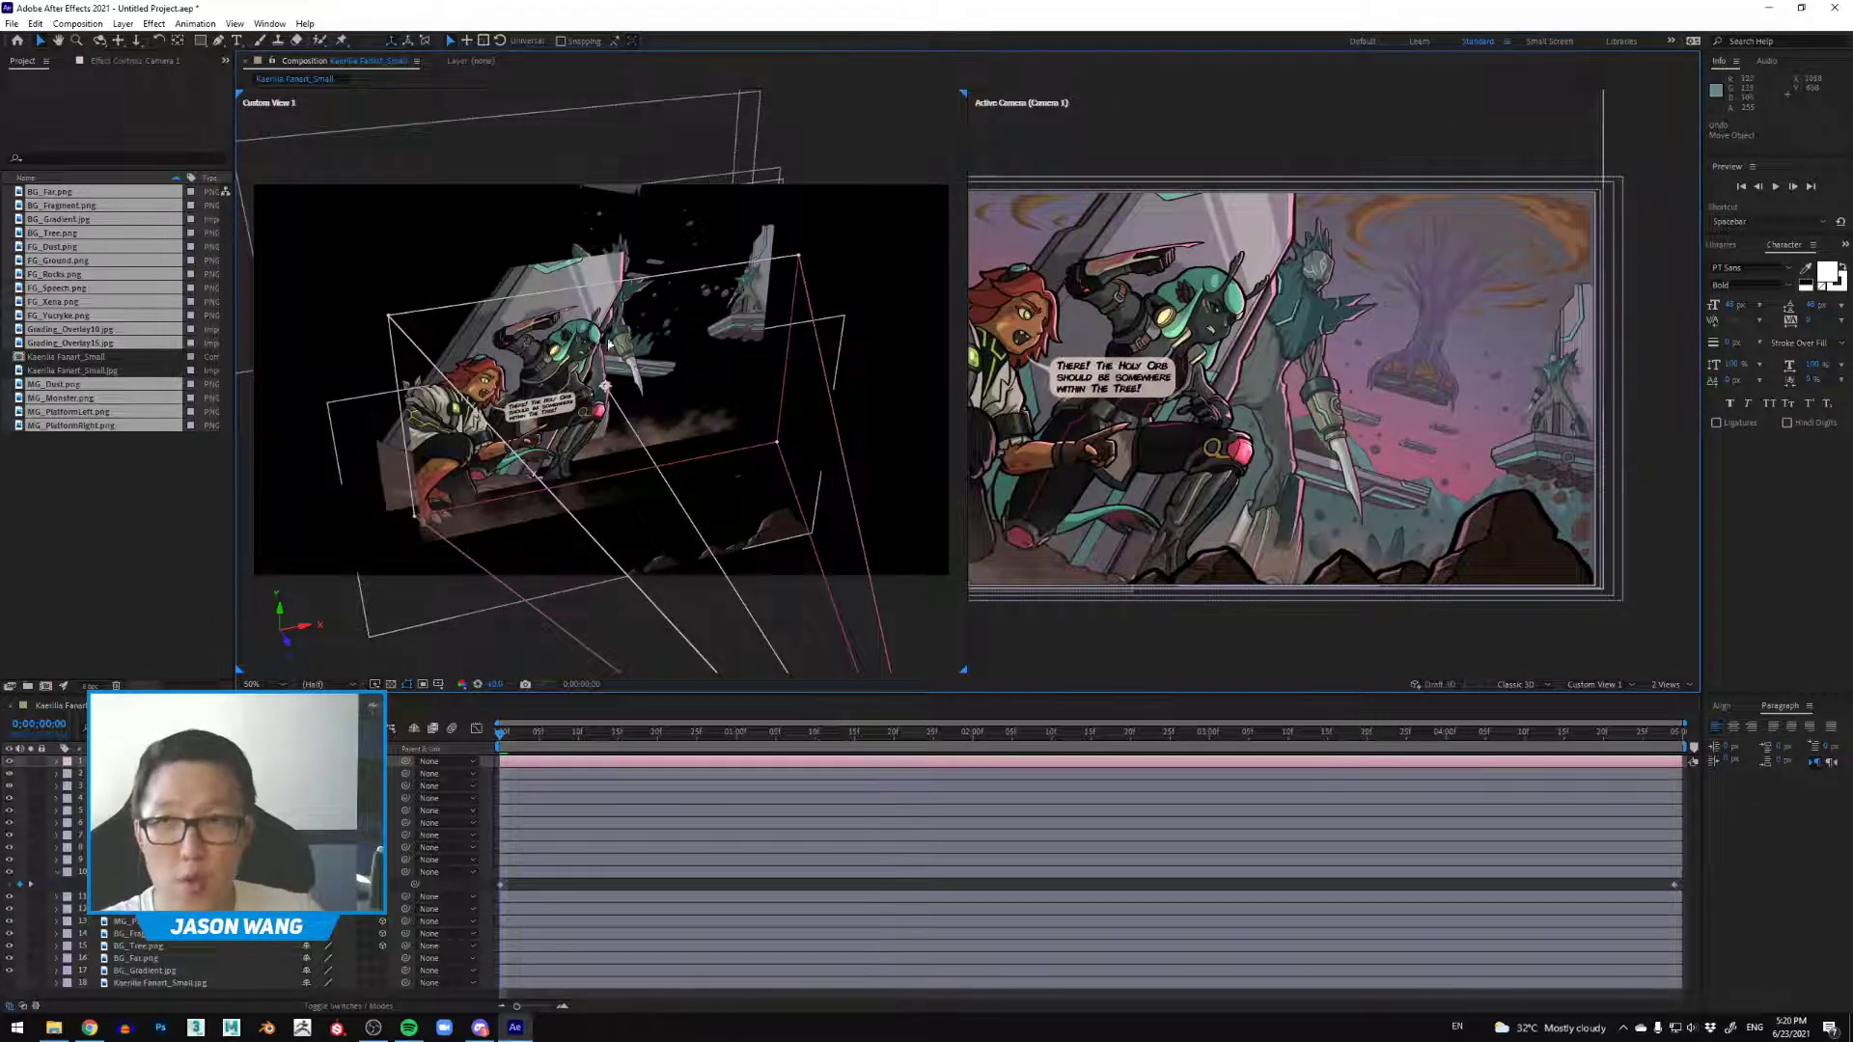
# Step: Add a null object to the composition and make it a 3D layer
pyautogui.click(132, 26)
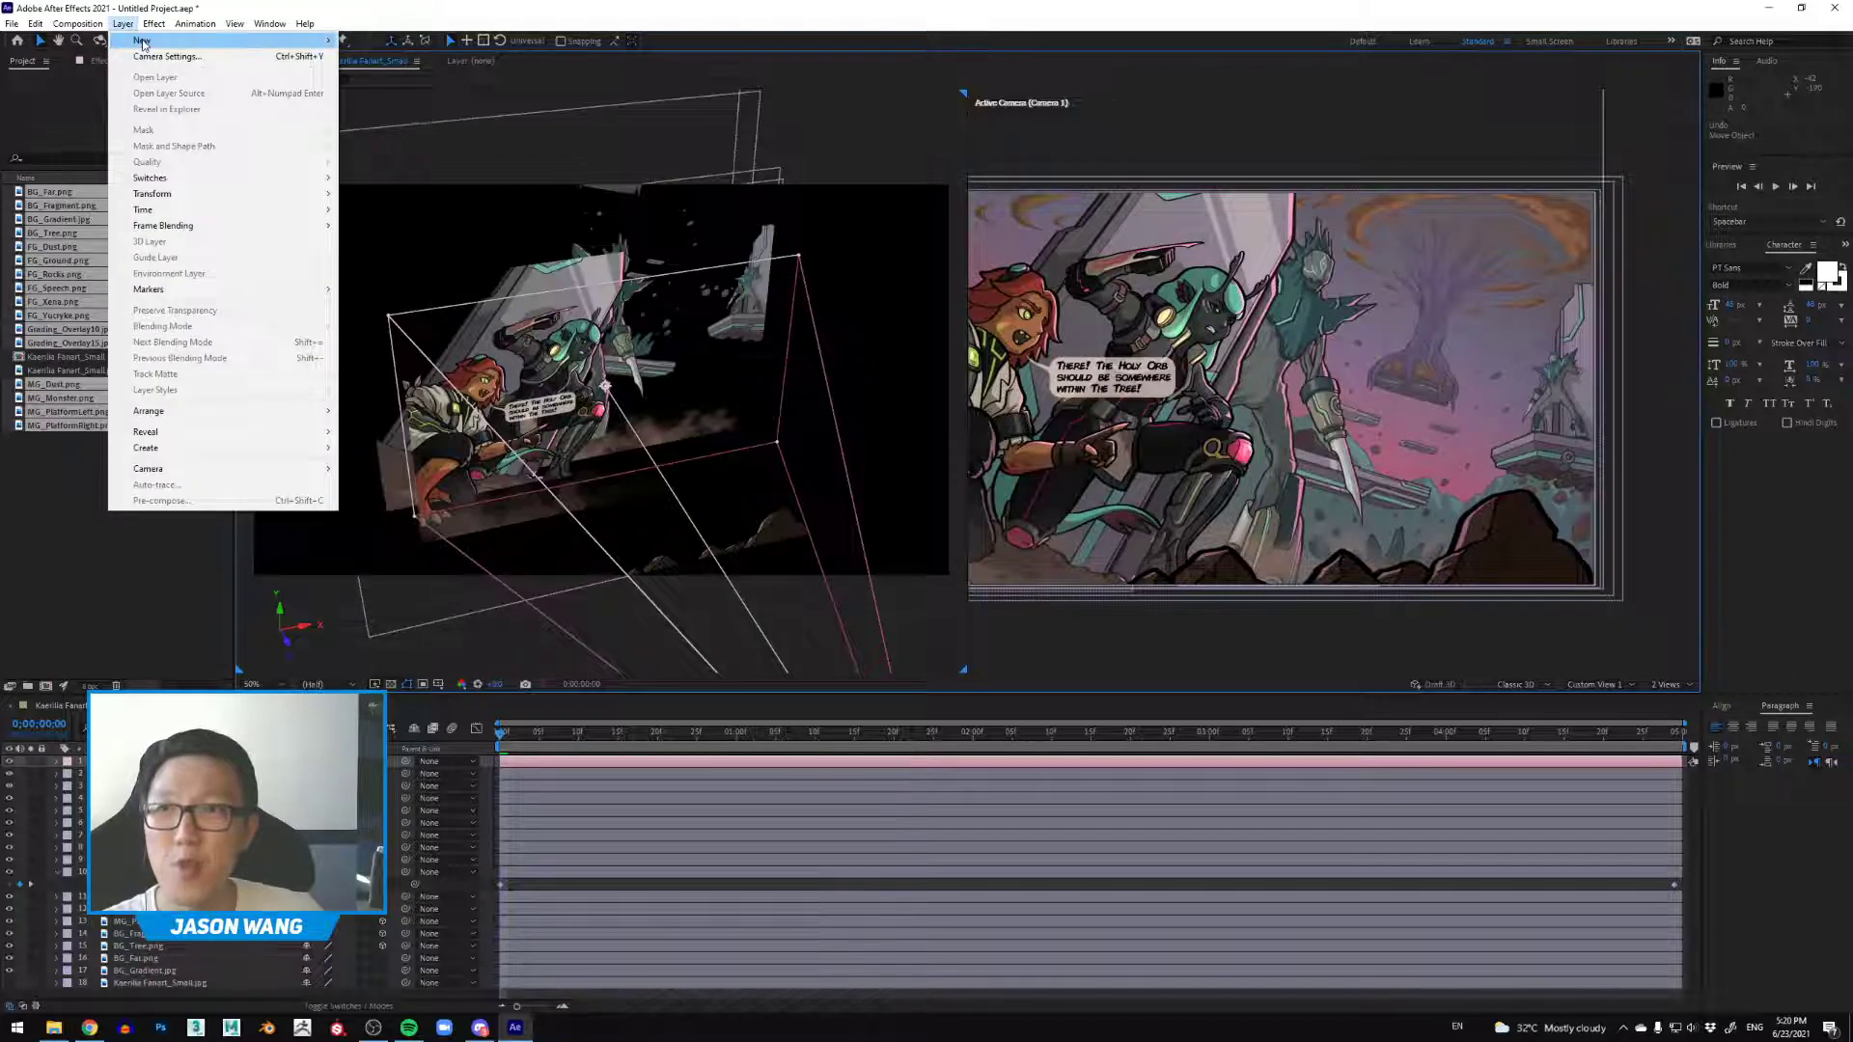
pyautogui.moveTo(290, 41)
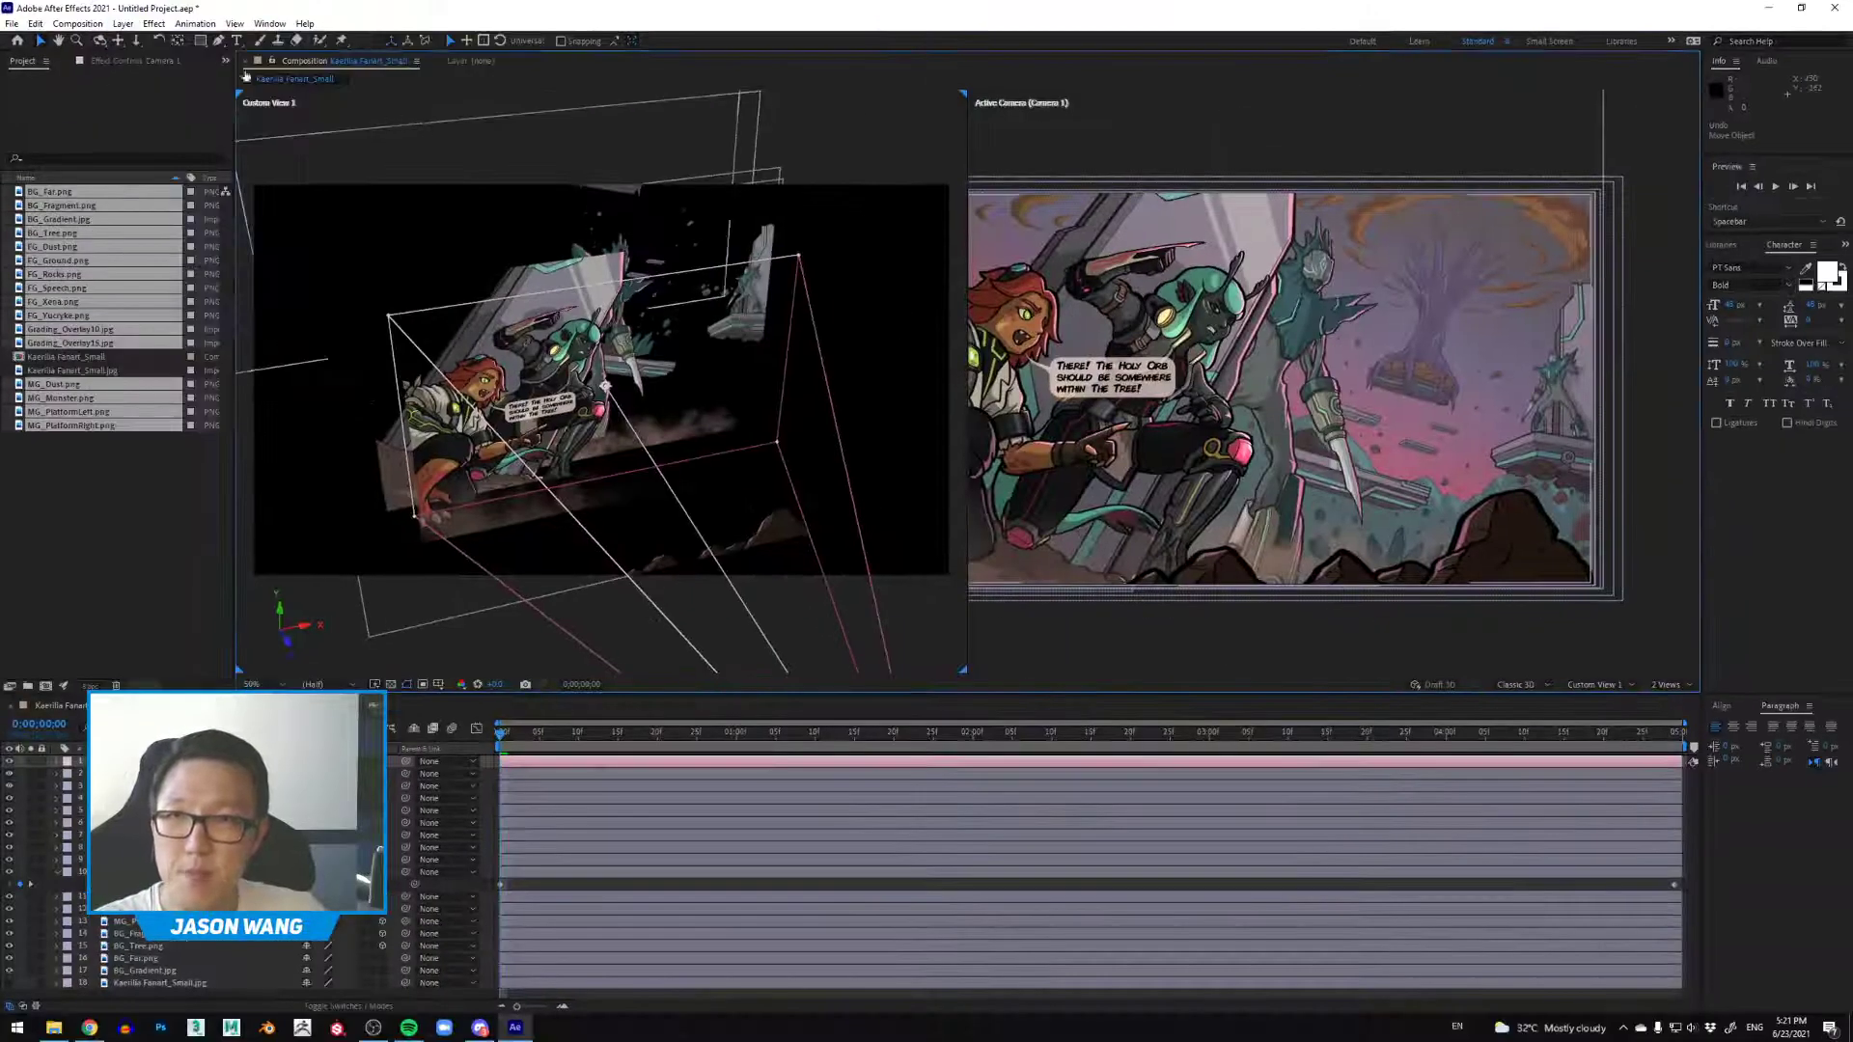
pyautogui.click(249, 48)
pyautogui.moveTo(142, 46)
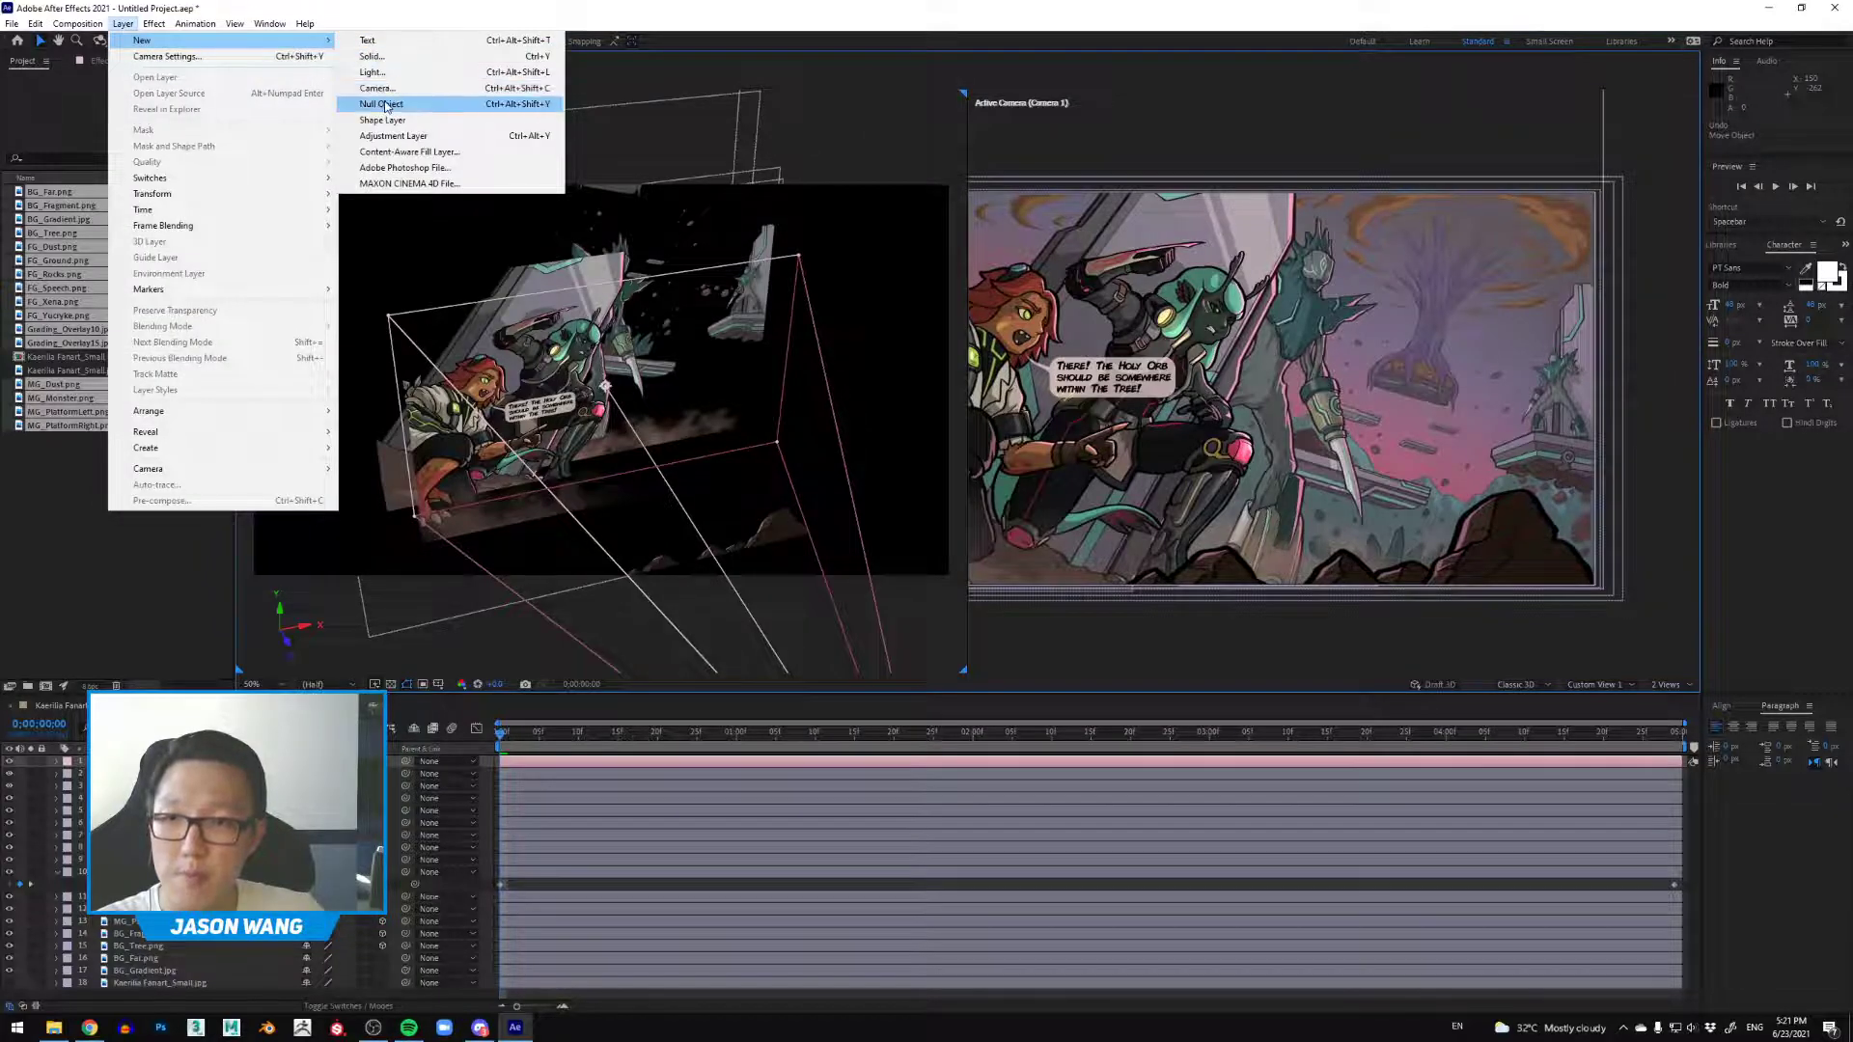
pyautogui.click(384, 104)
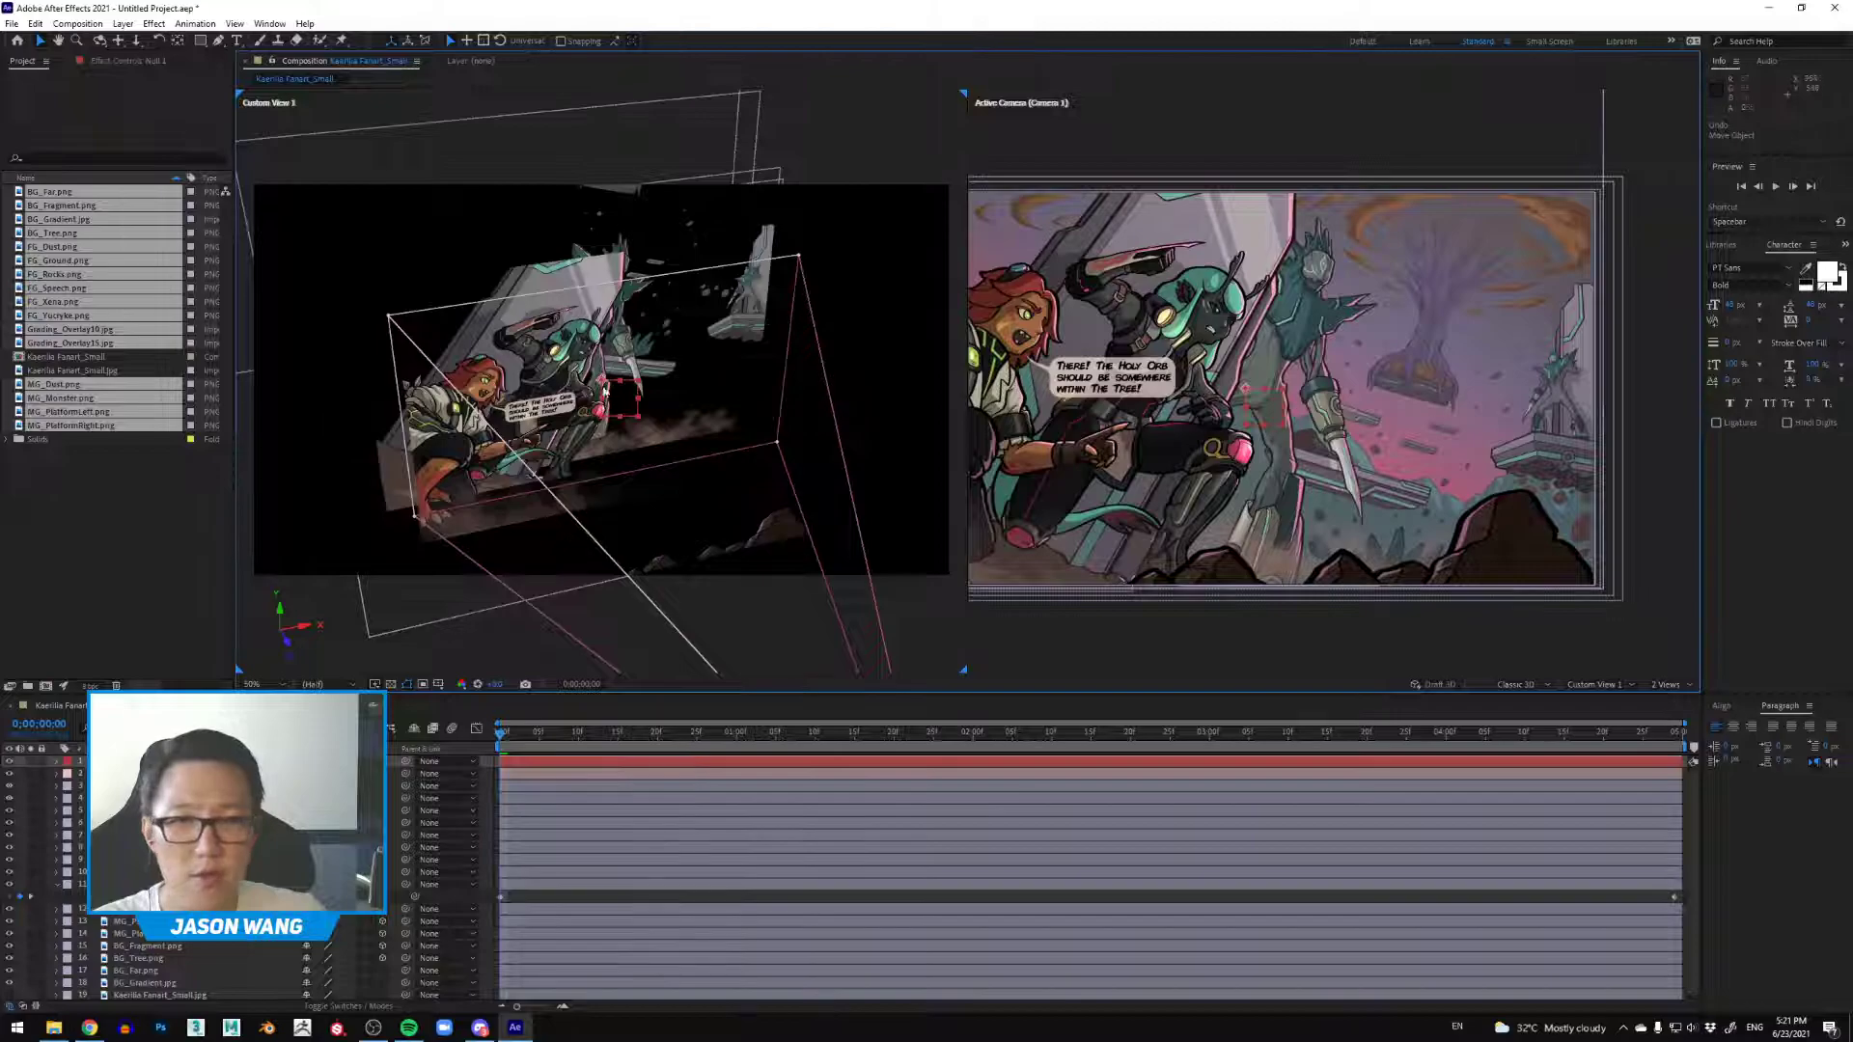
pyautogui.scroll(-2, 1297, 407)
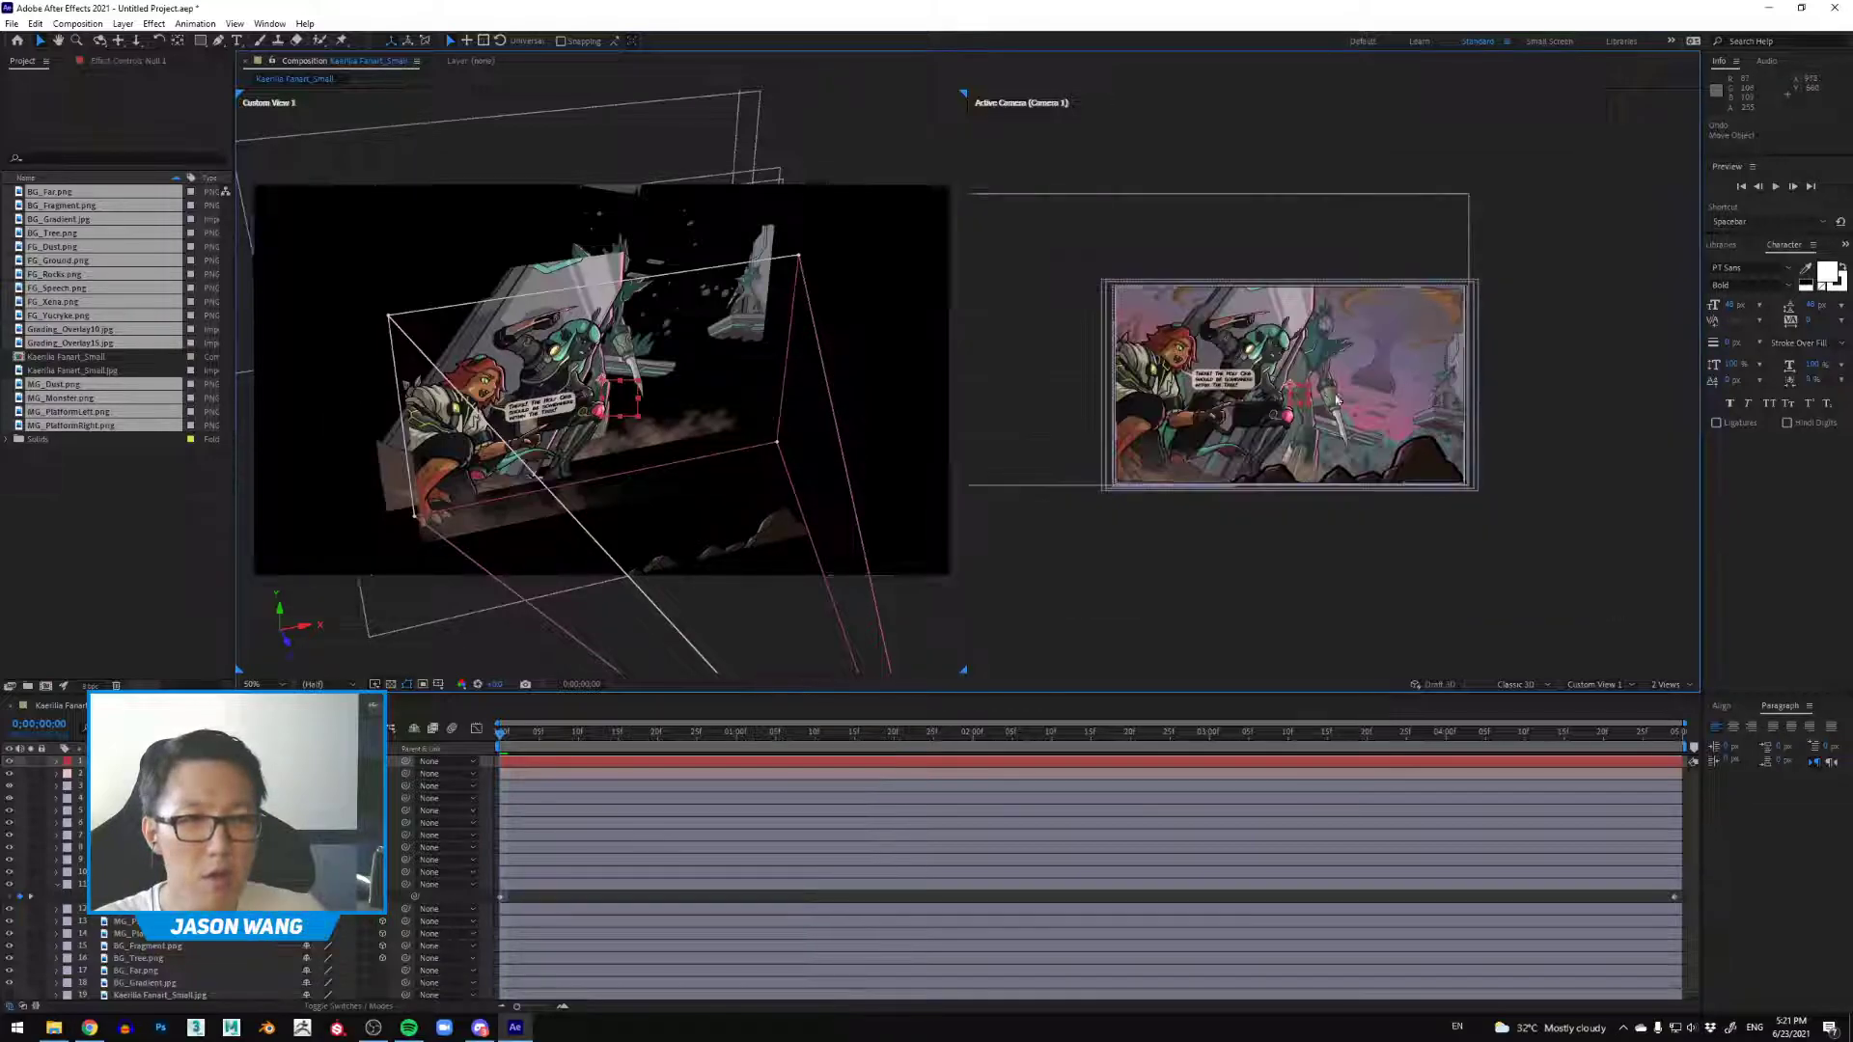
pyautogui.scroll(2, 1333, 406)
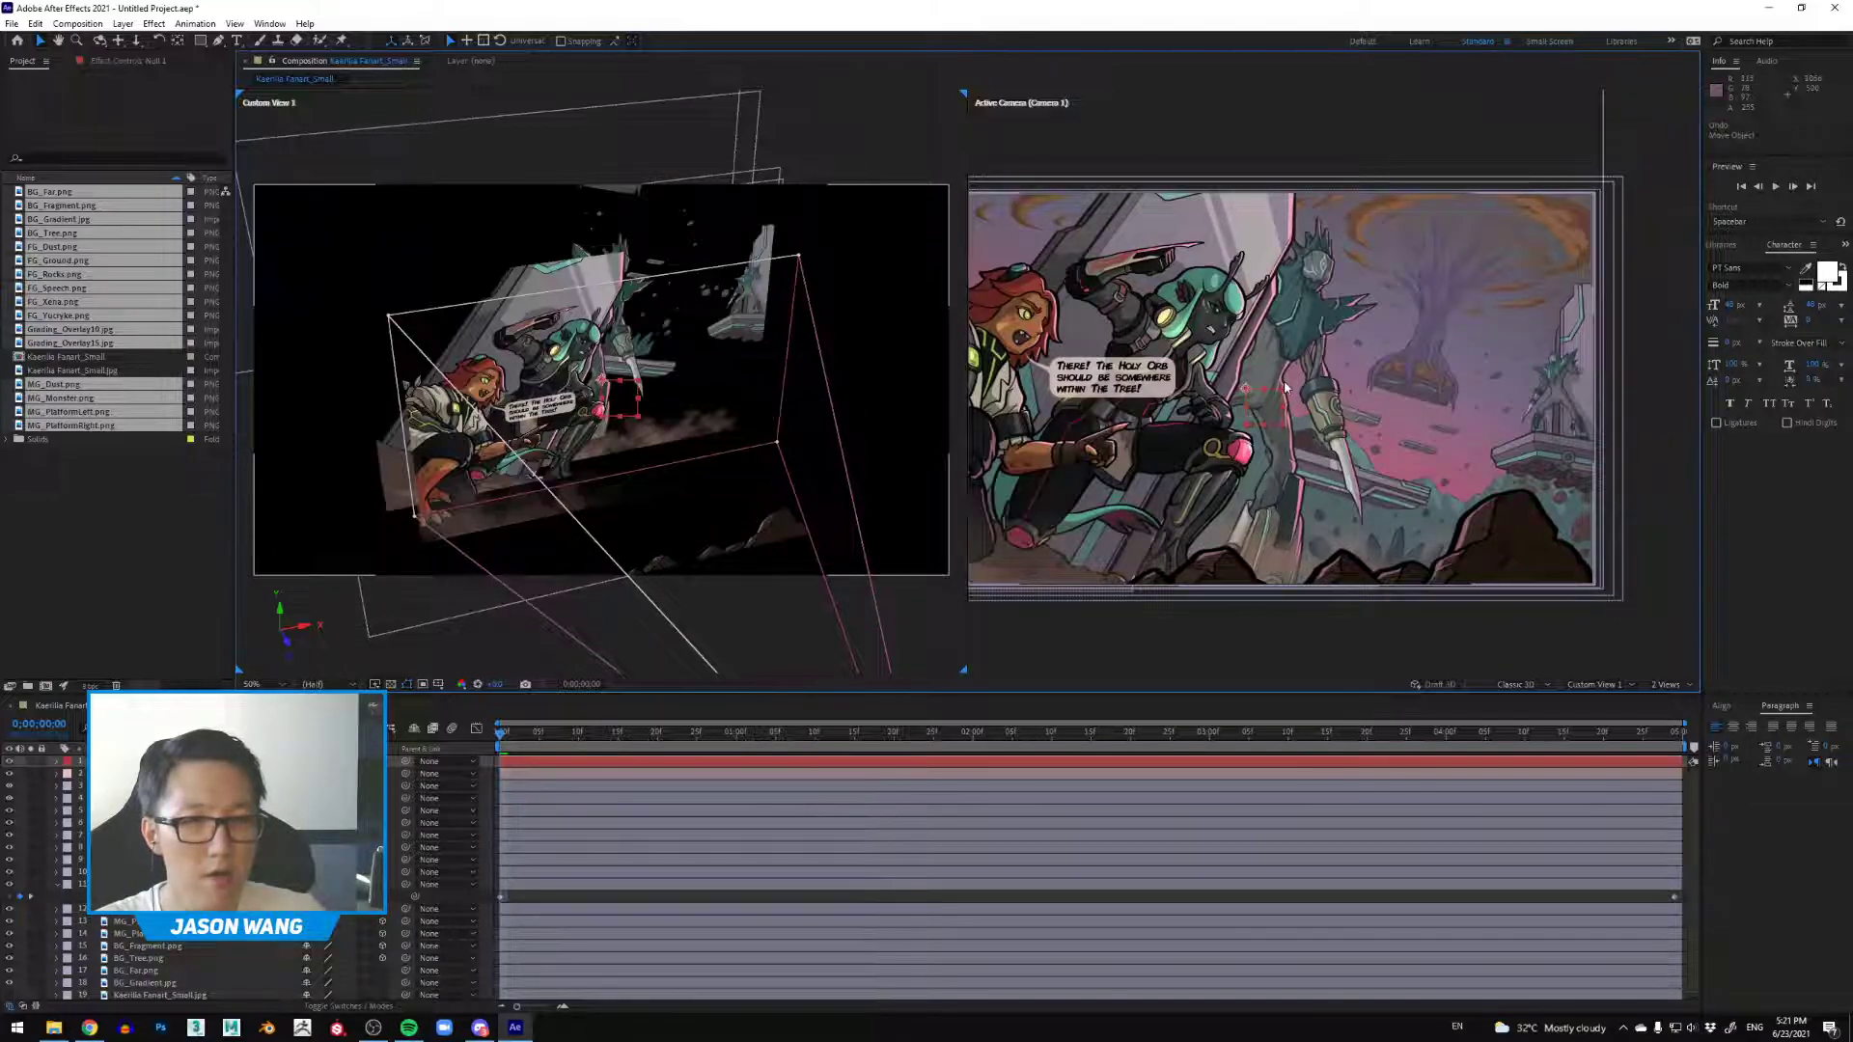
pyautogui.scroll(-2, 1286, 387)
pyautogui.scroll(2, 1265, 390)
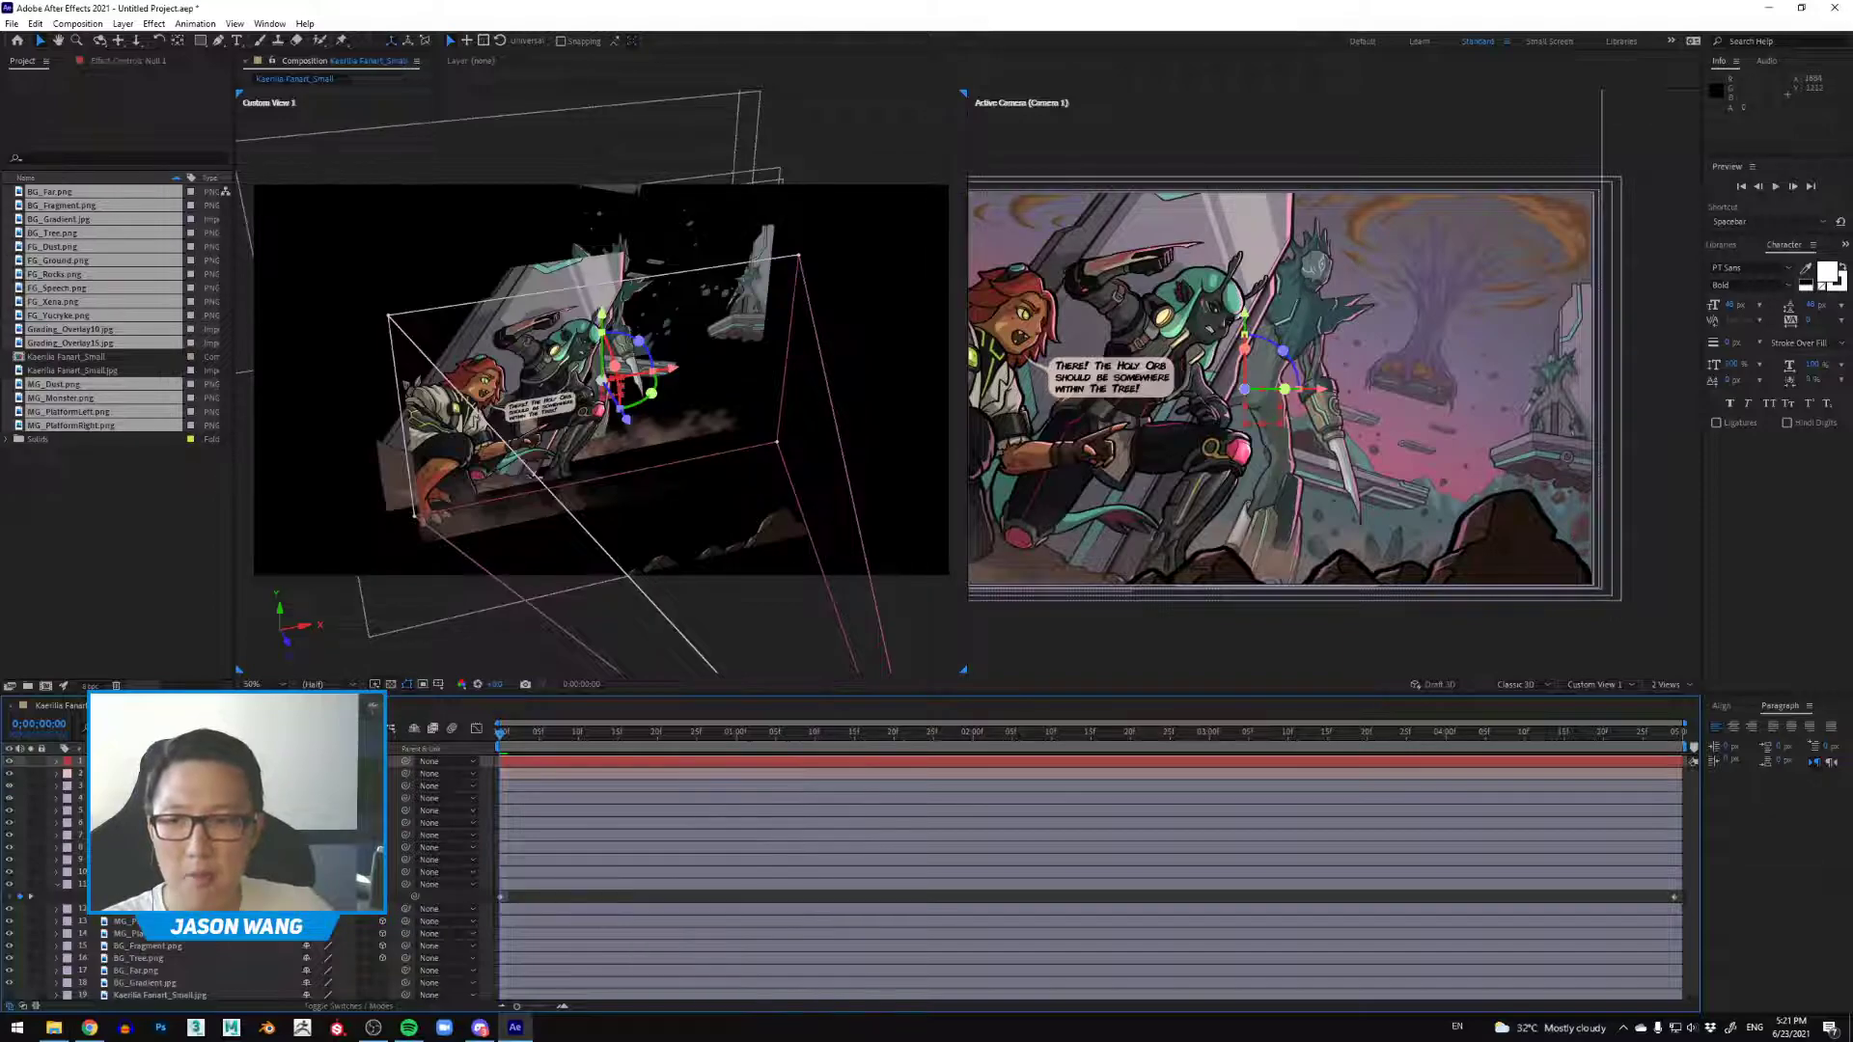
# Step: Compare the null with Camera 1 by selecting each, and expand Camera 1's transform properties in the timeline
pyautogui.click(618, 772)
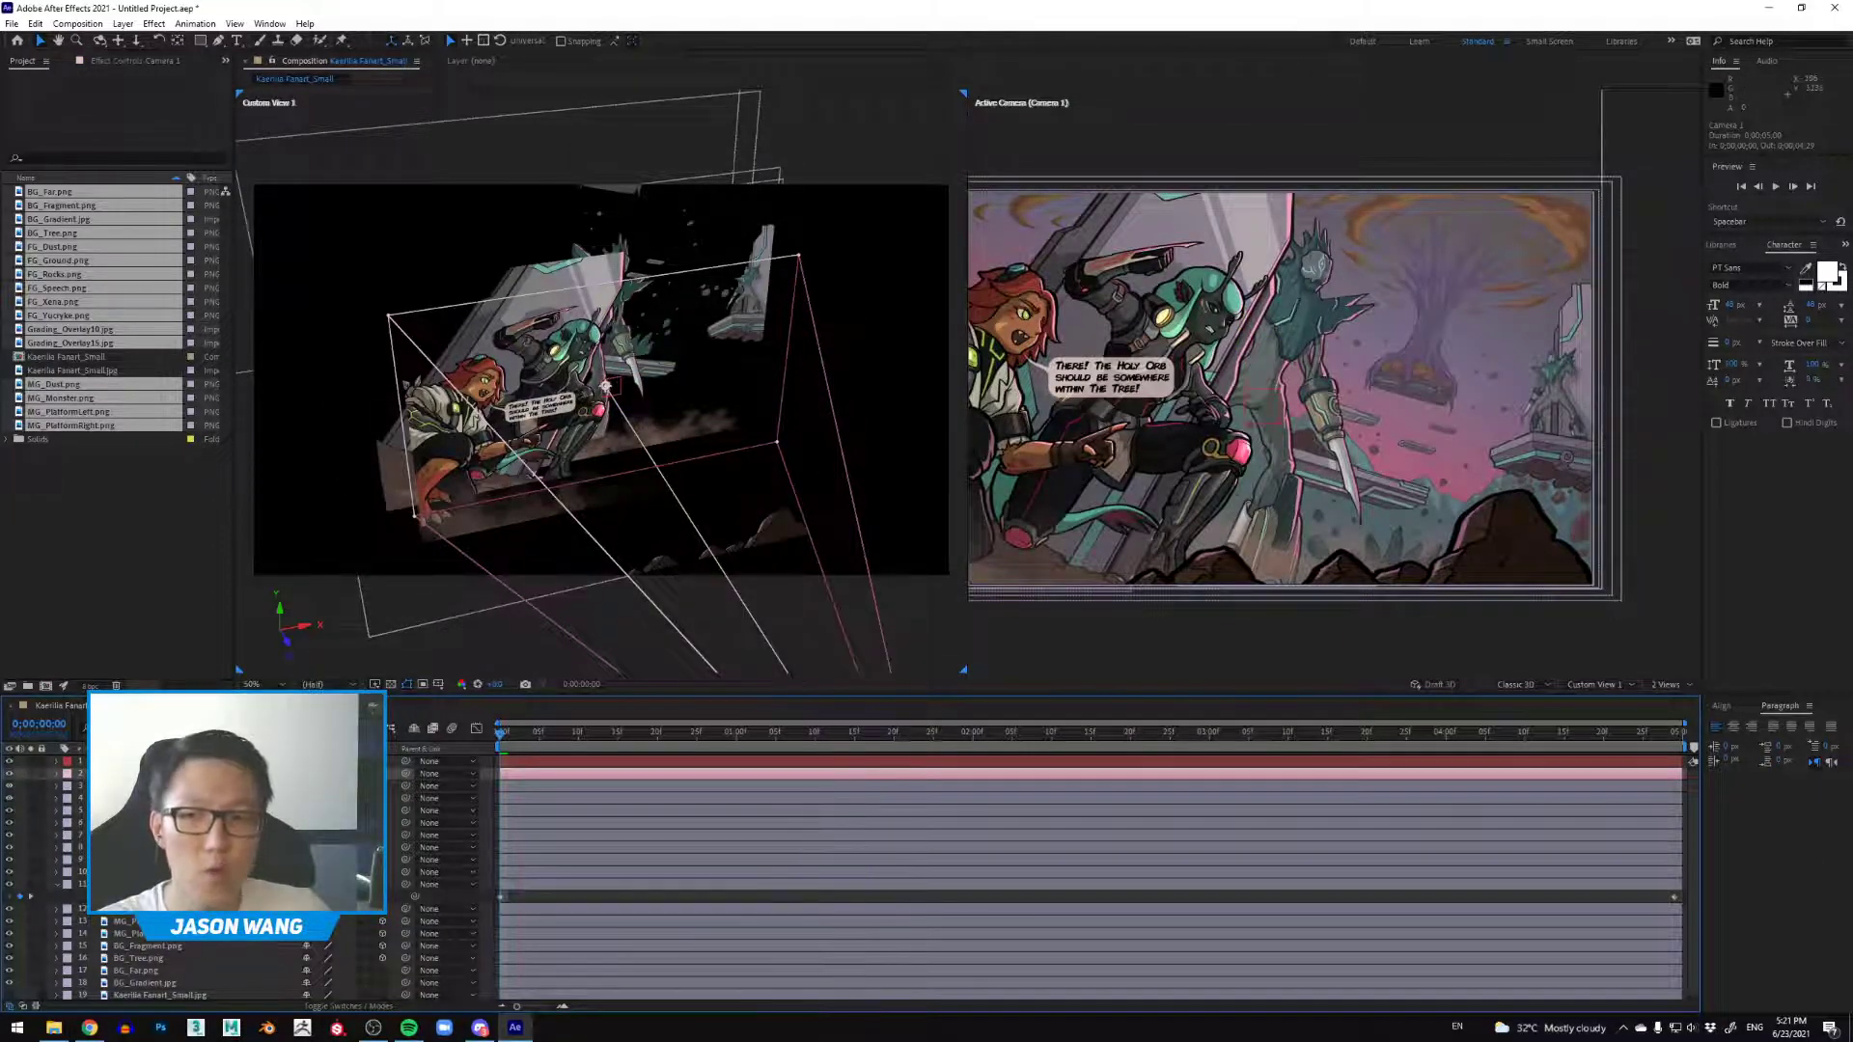
pyautogui.click(622, 382)
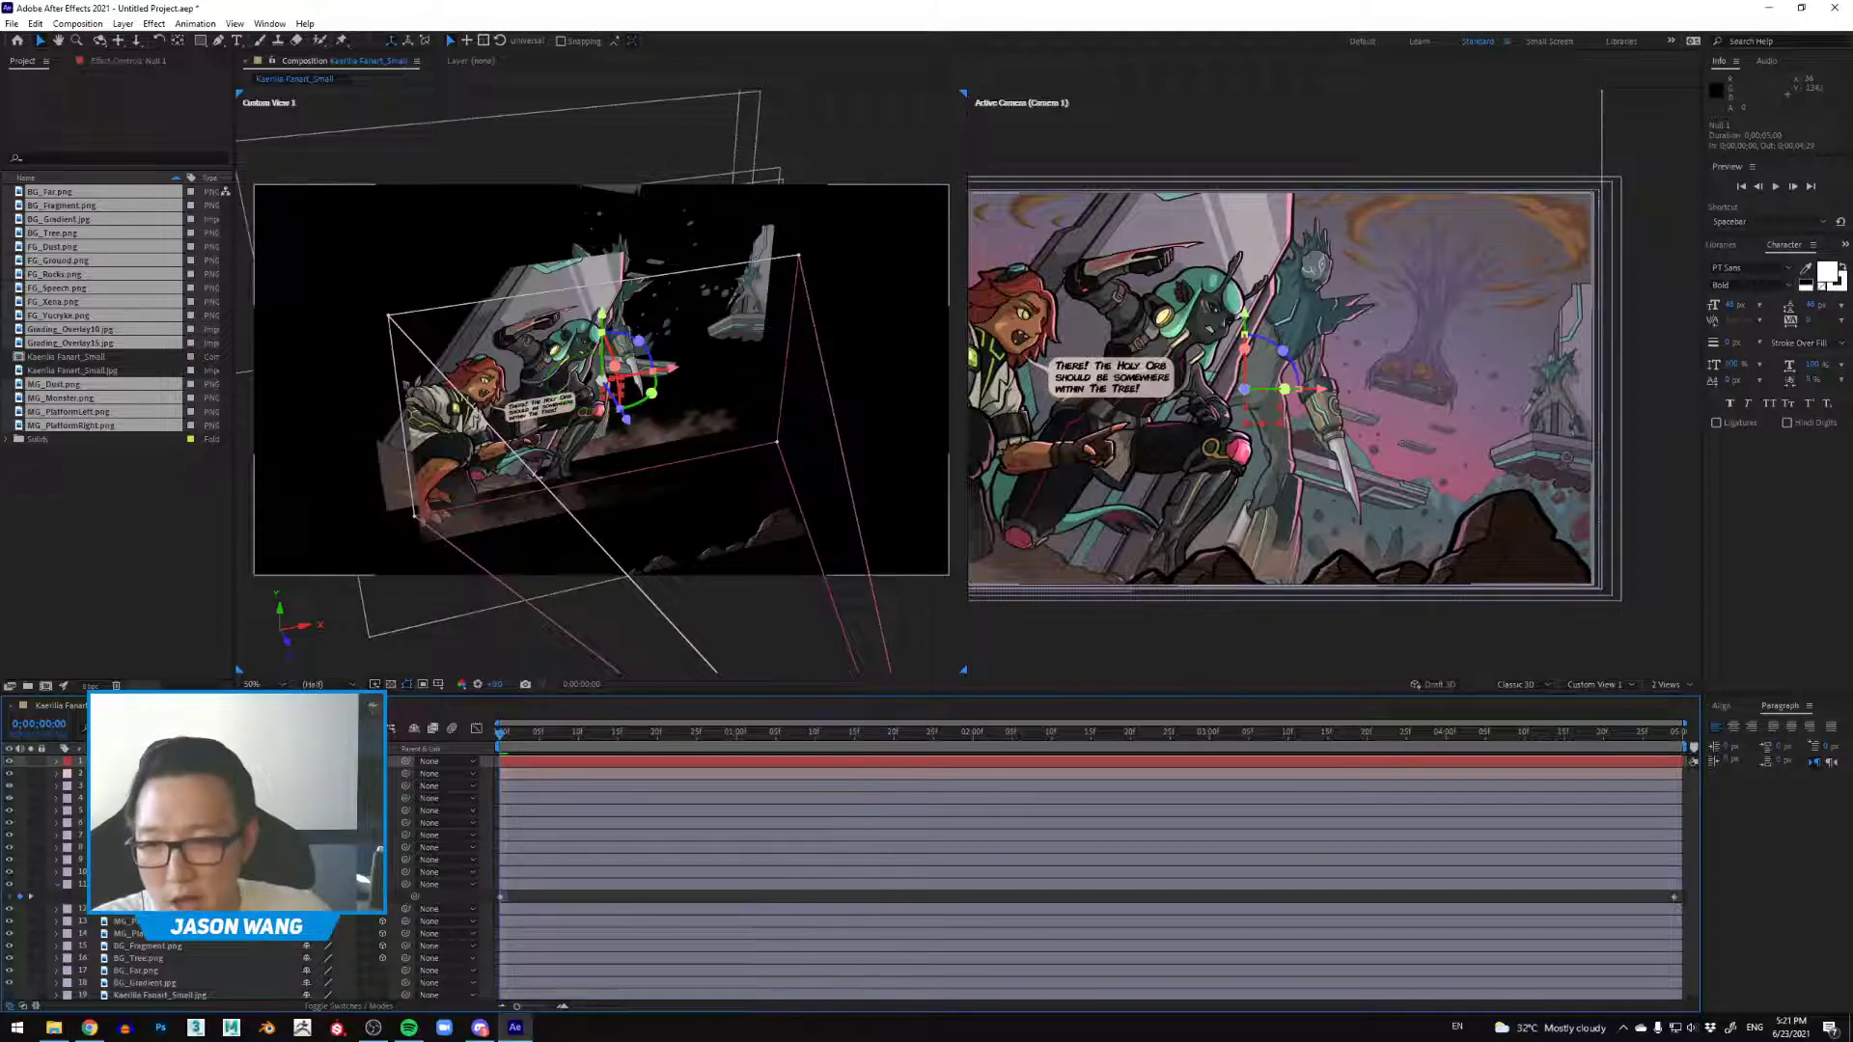
pyautogui.click(154, 773)
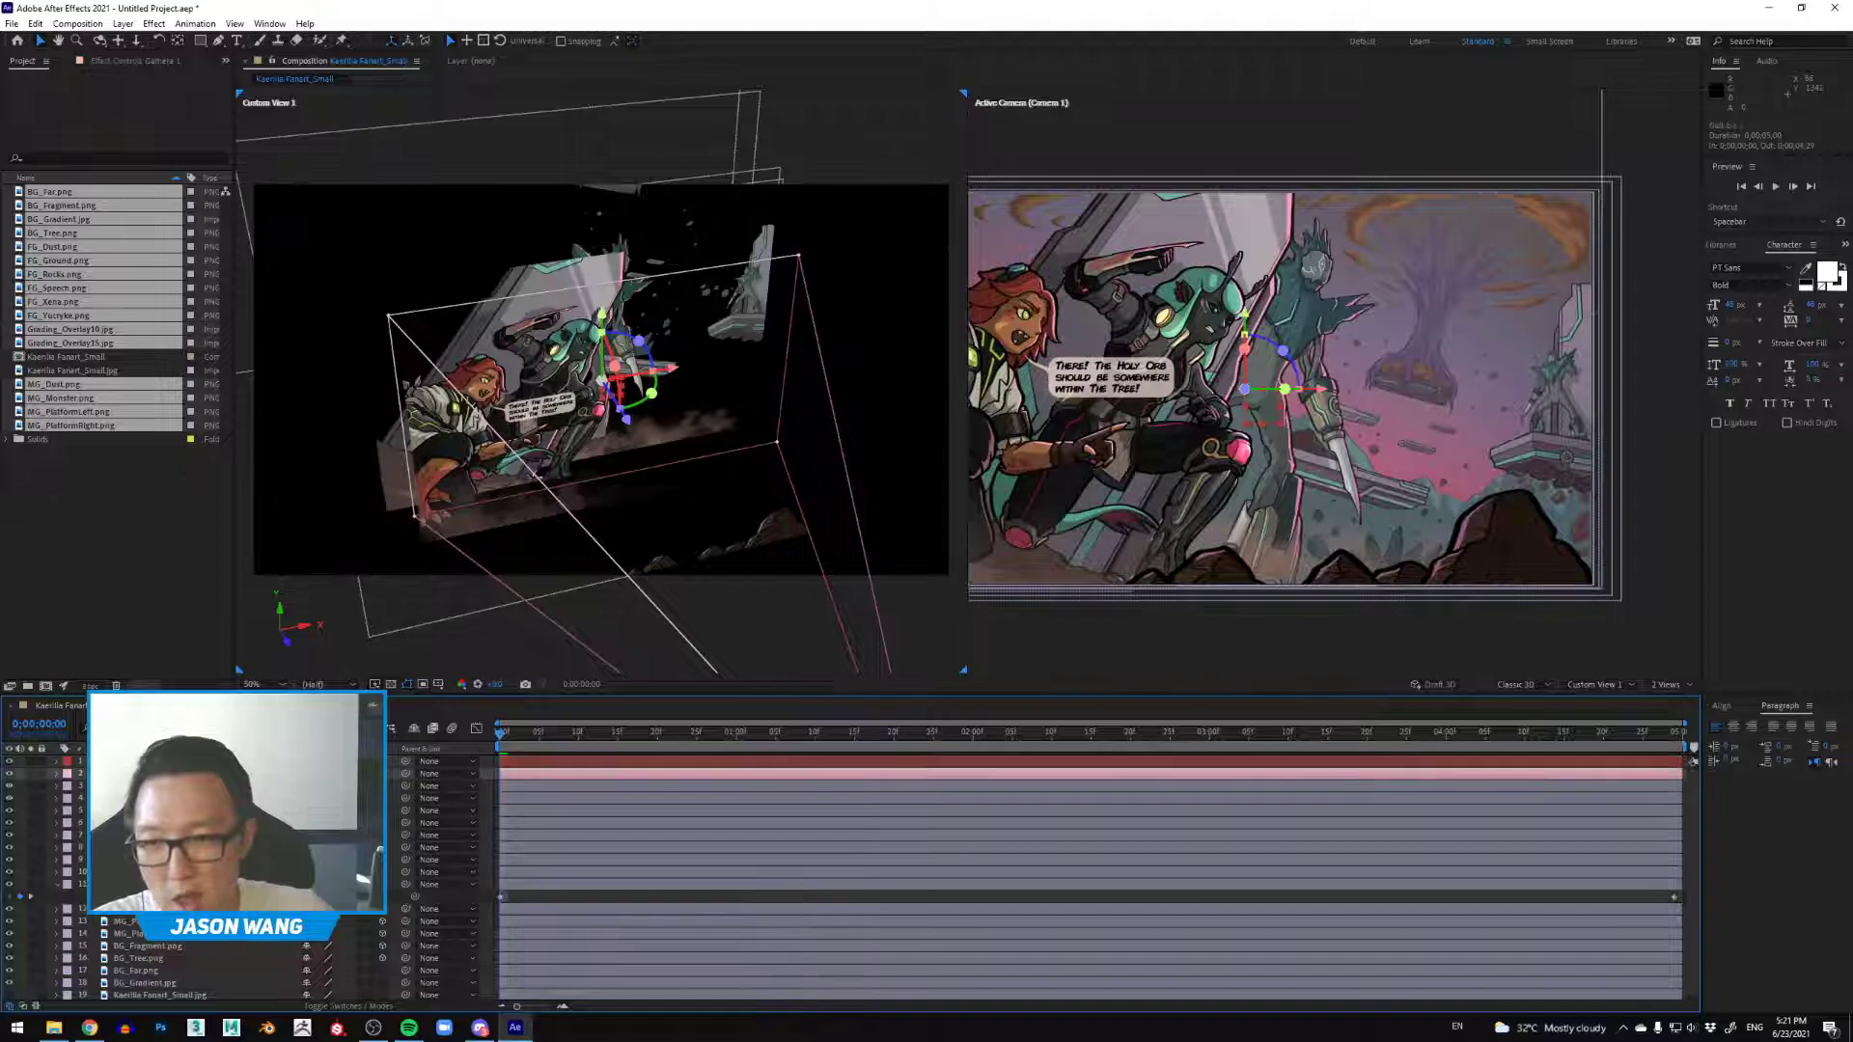
pyautogui.click(56, 774)
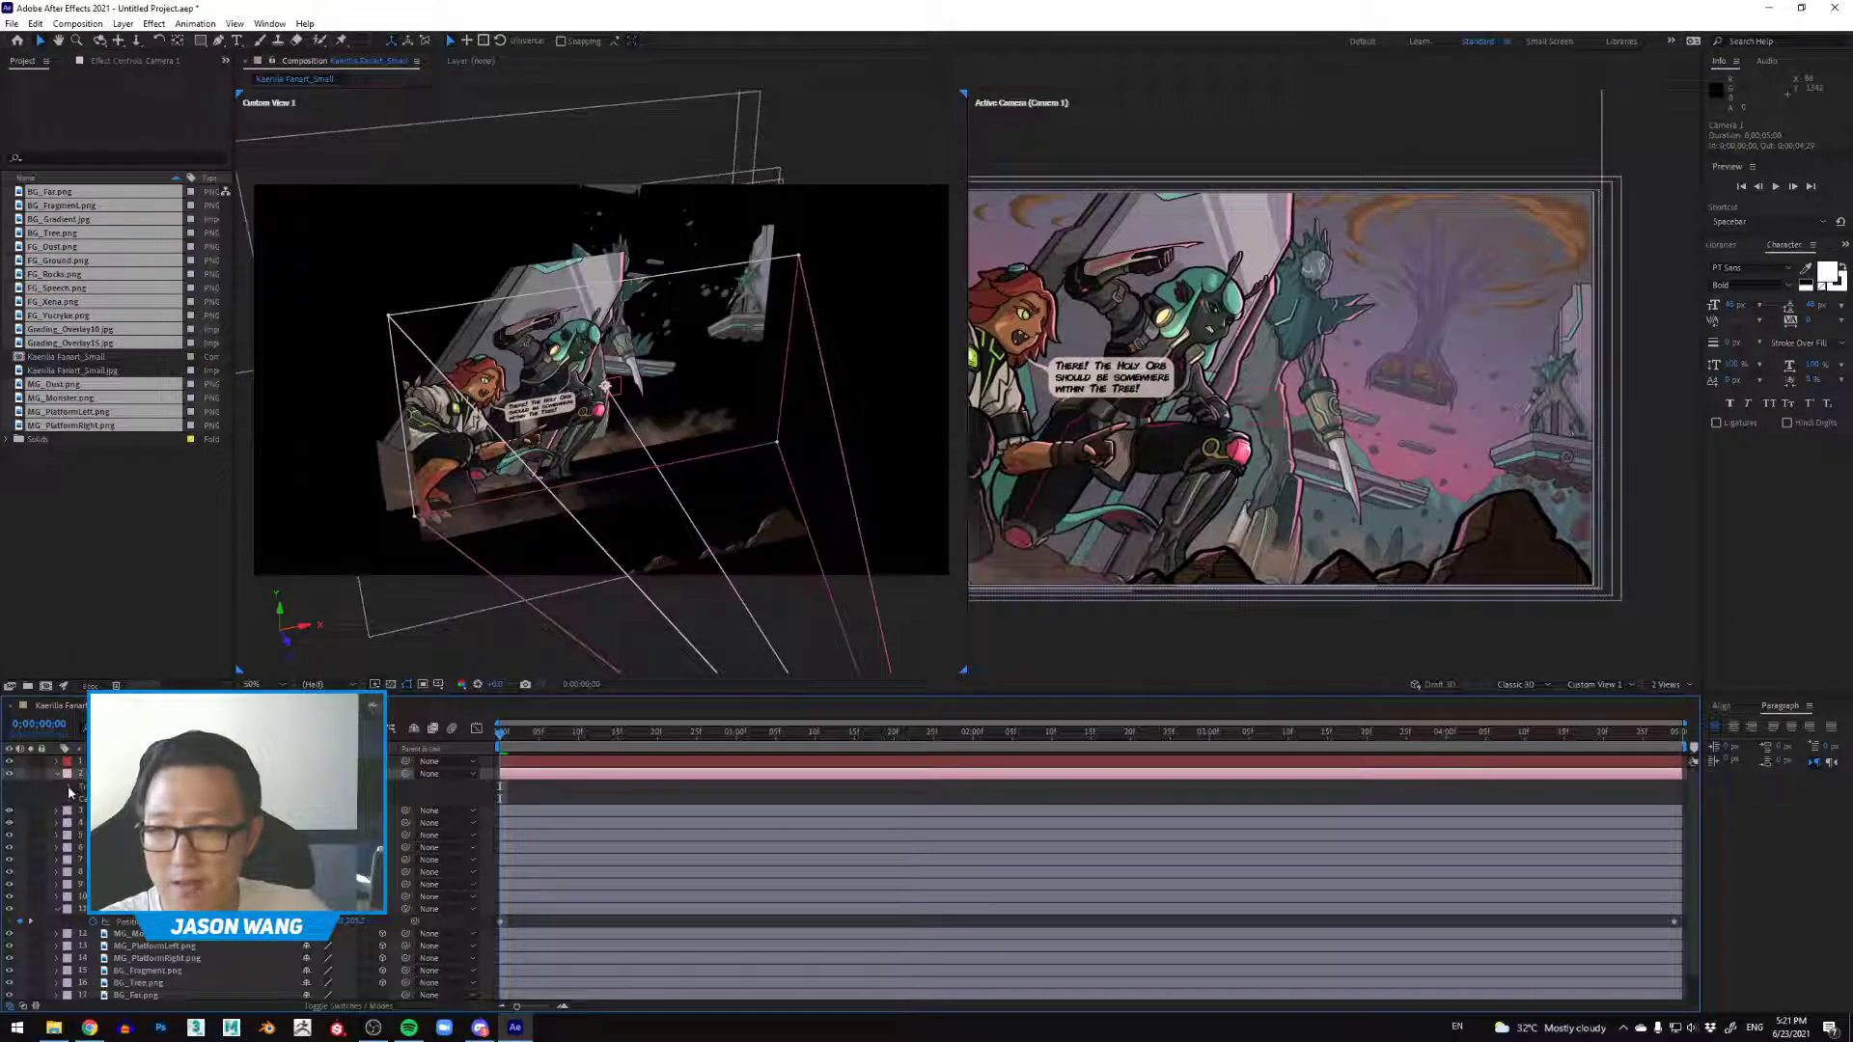
pyautogui.click(140, 782)
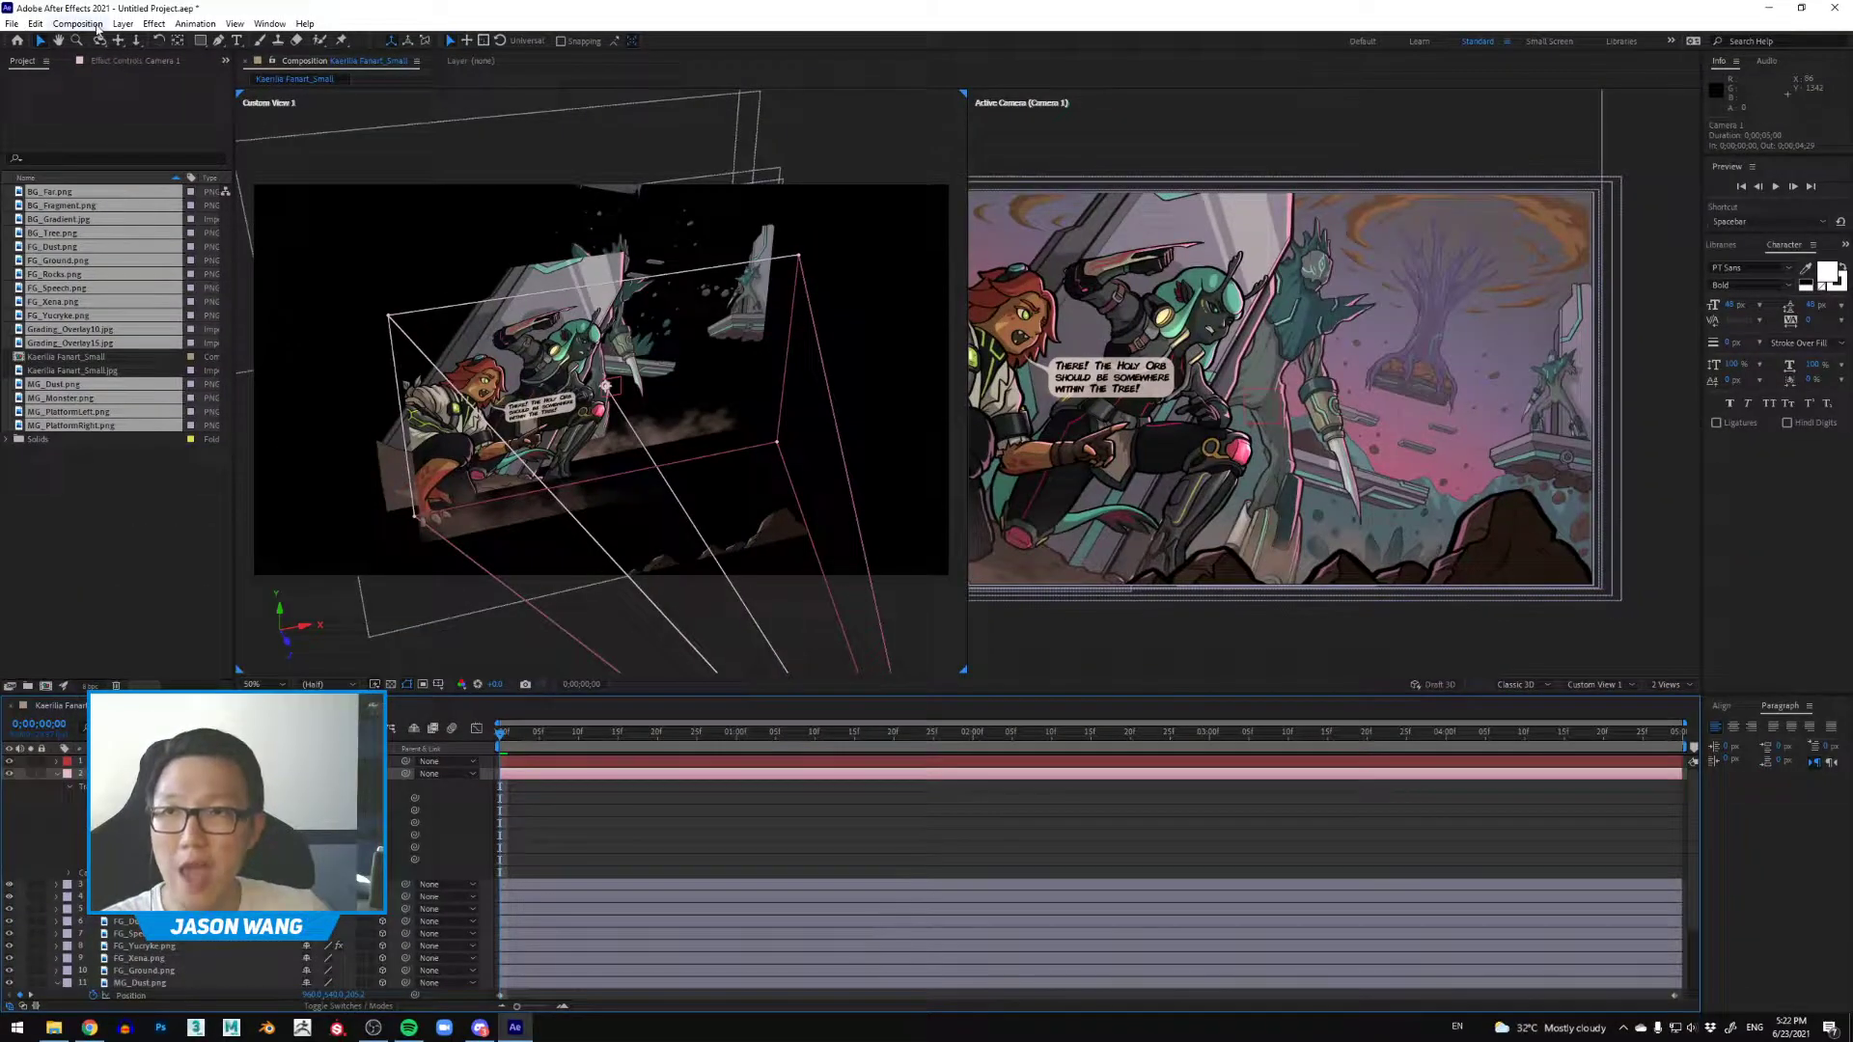
pyautogui.click(78, 23)
pyautogui.click(111, 63)
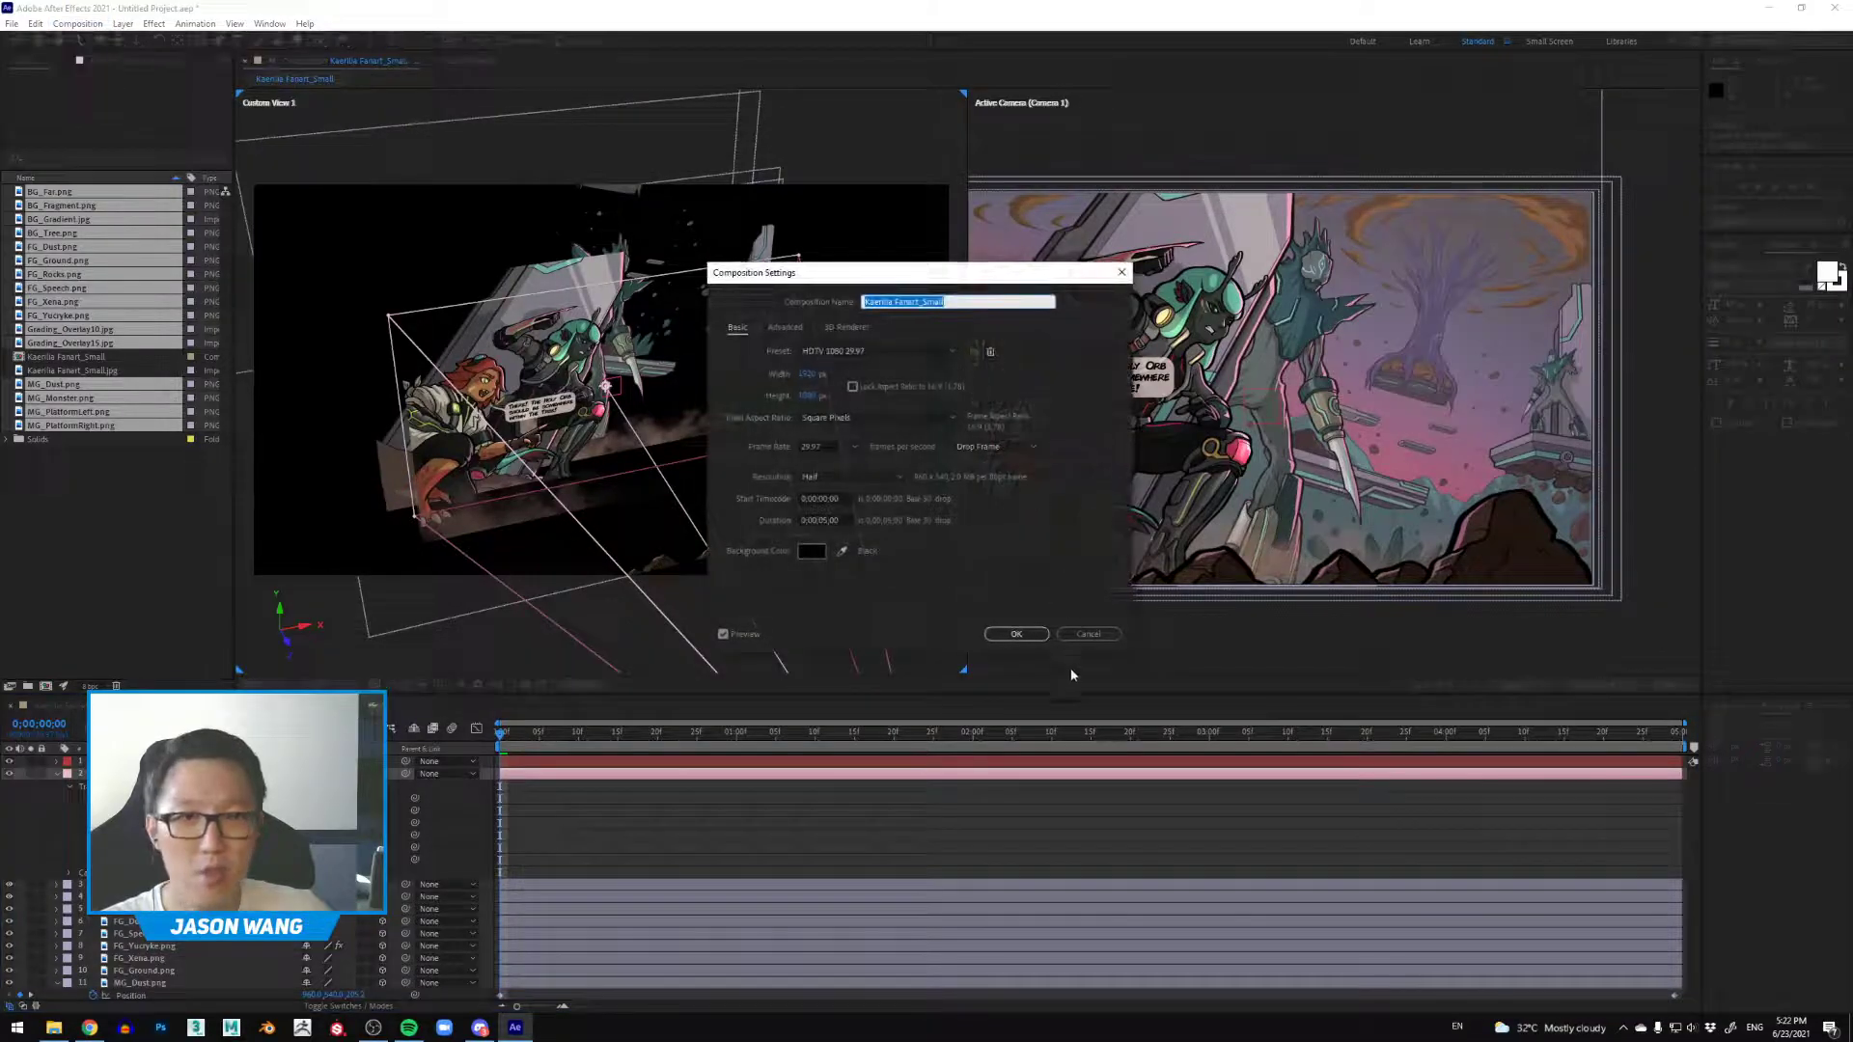
pyautogui.click(1086, 633)
# Step: Check the camera type selected in Camera 1's settings, and leave the settings unchanged
pyautogui.click(130, 26)
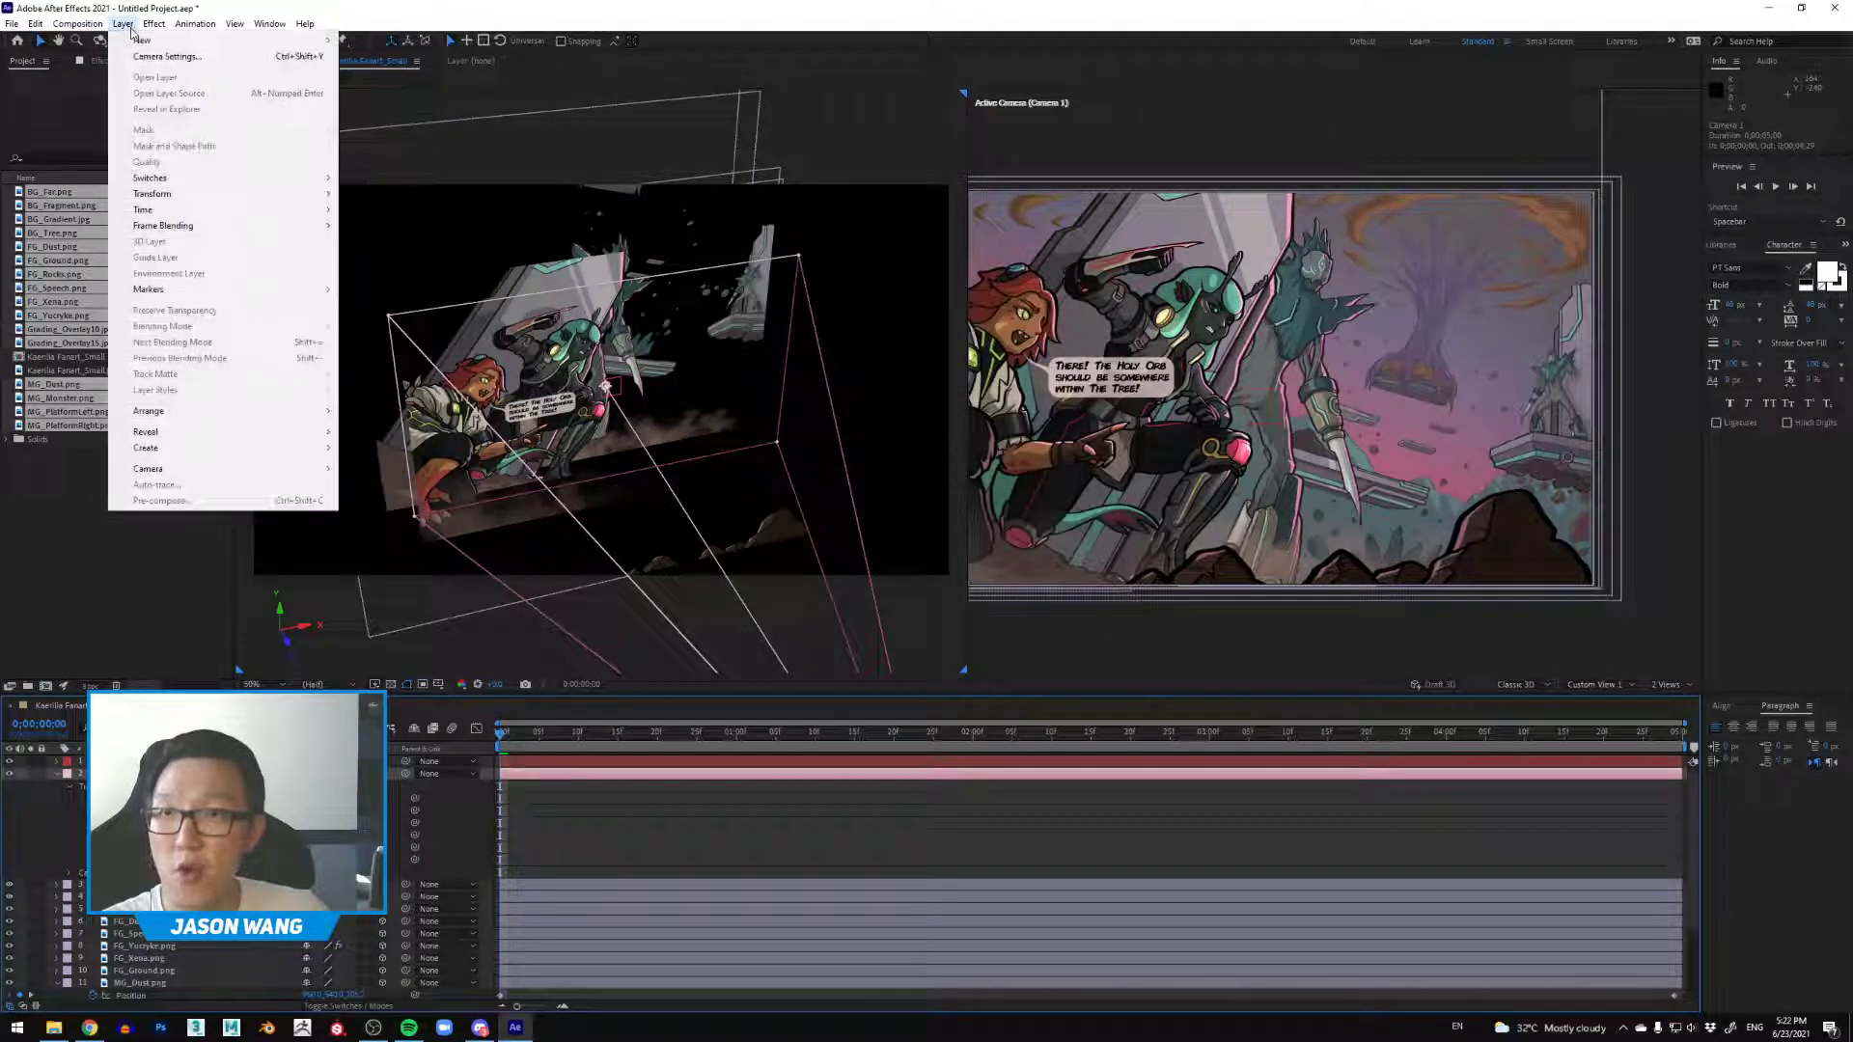
pyautogui.click(164, 56)
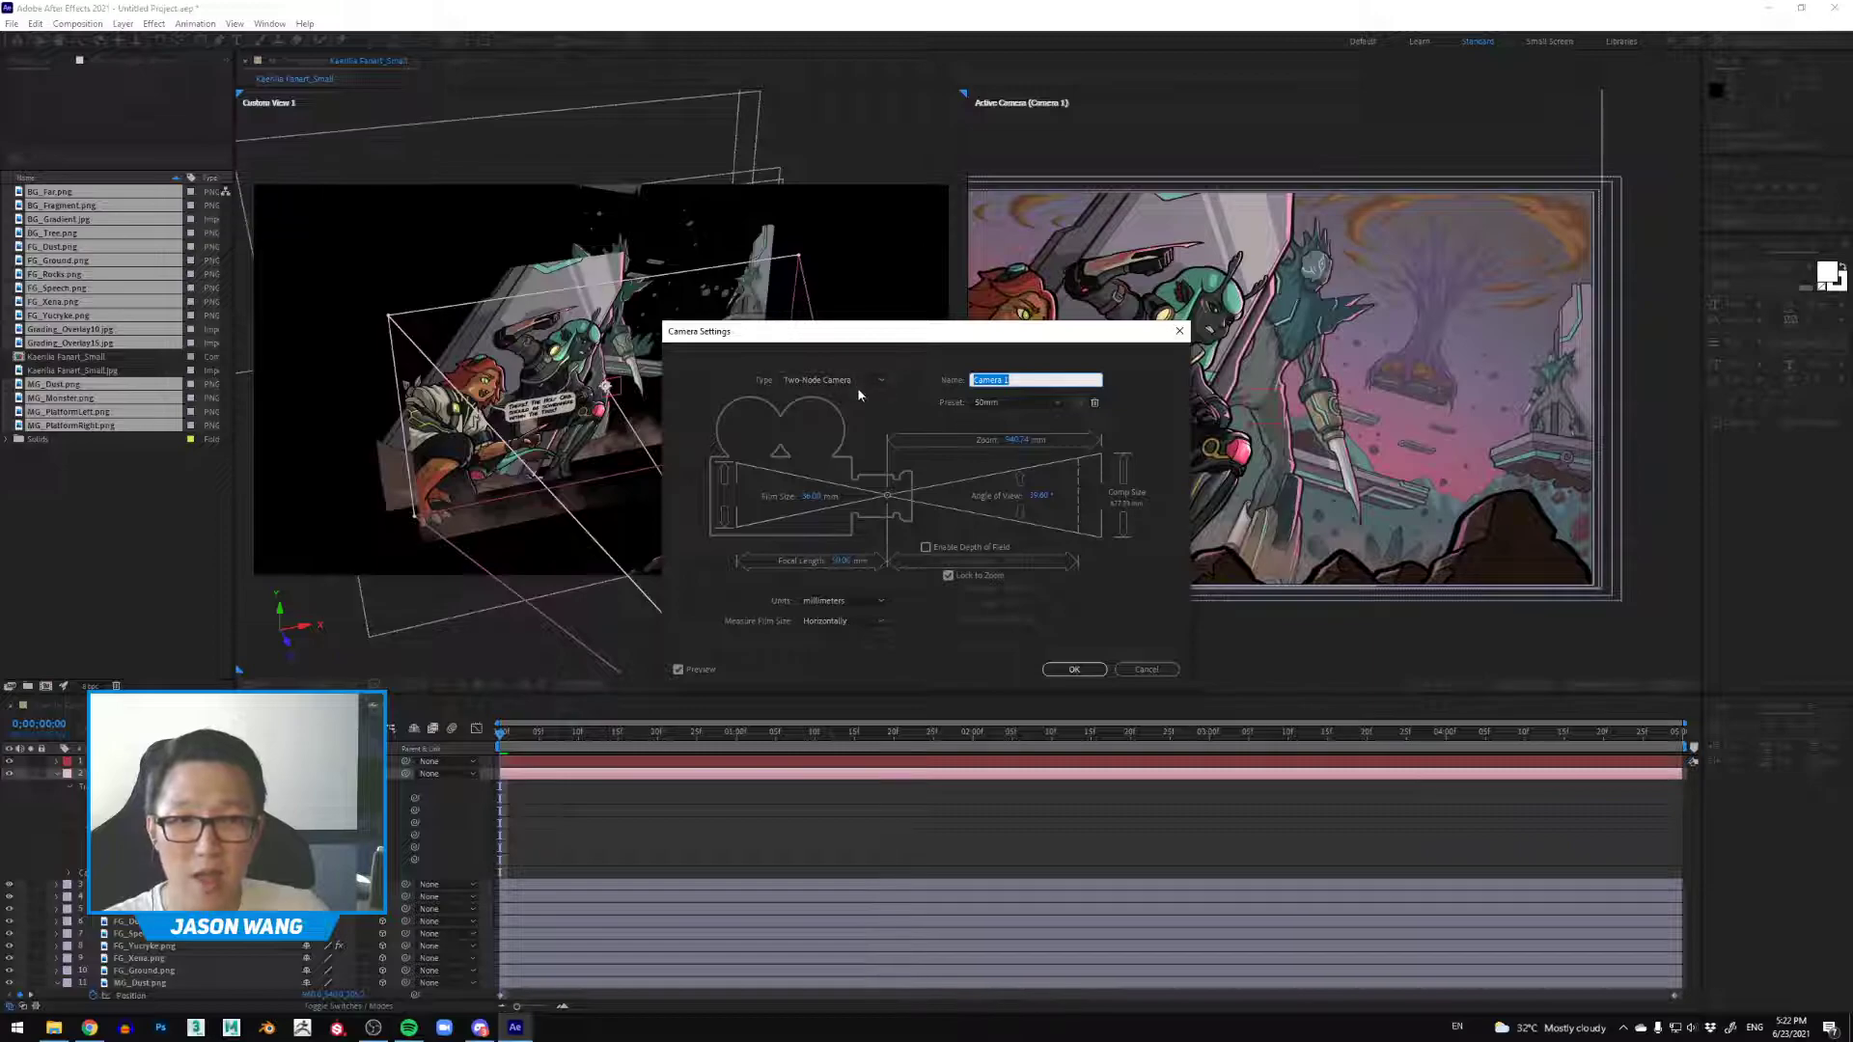
pyautogui.click(866, 381)
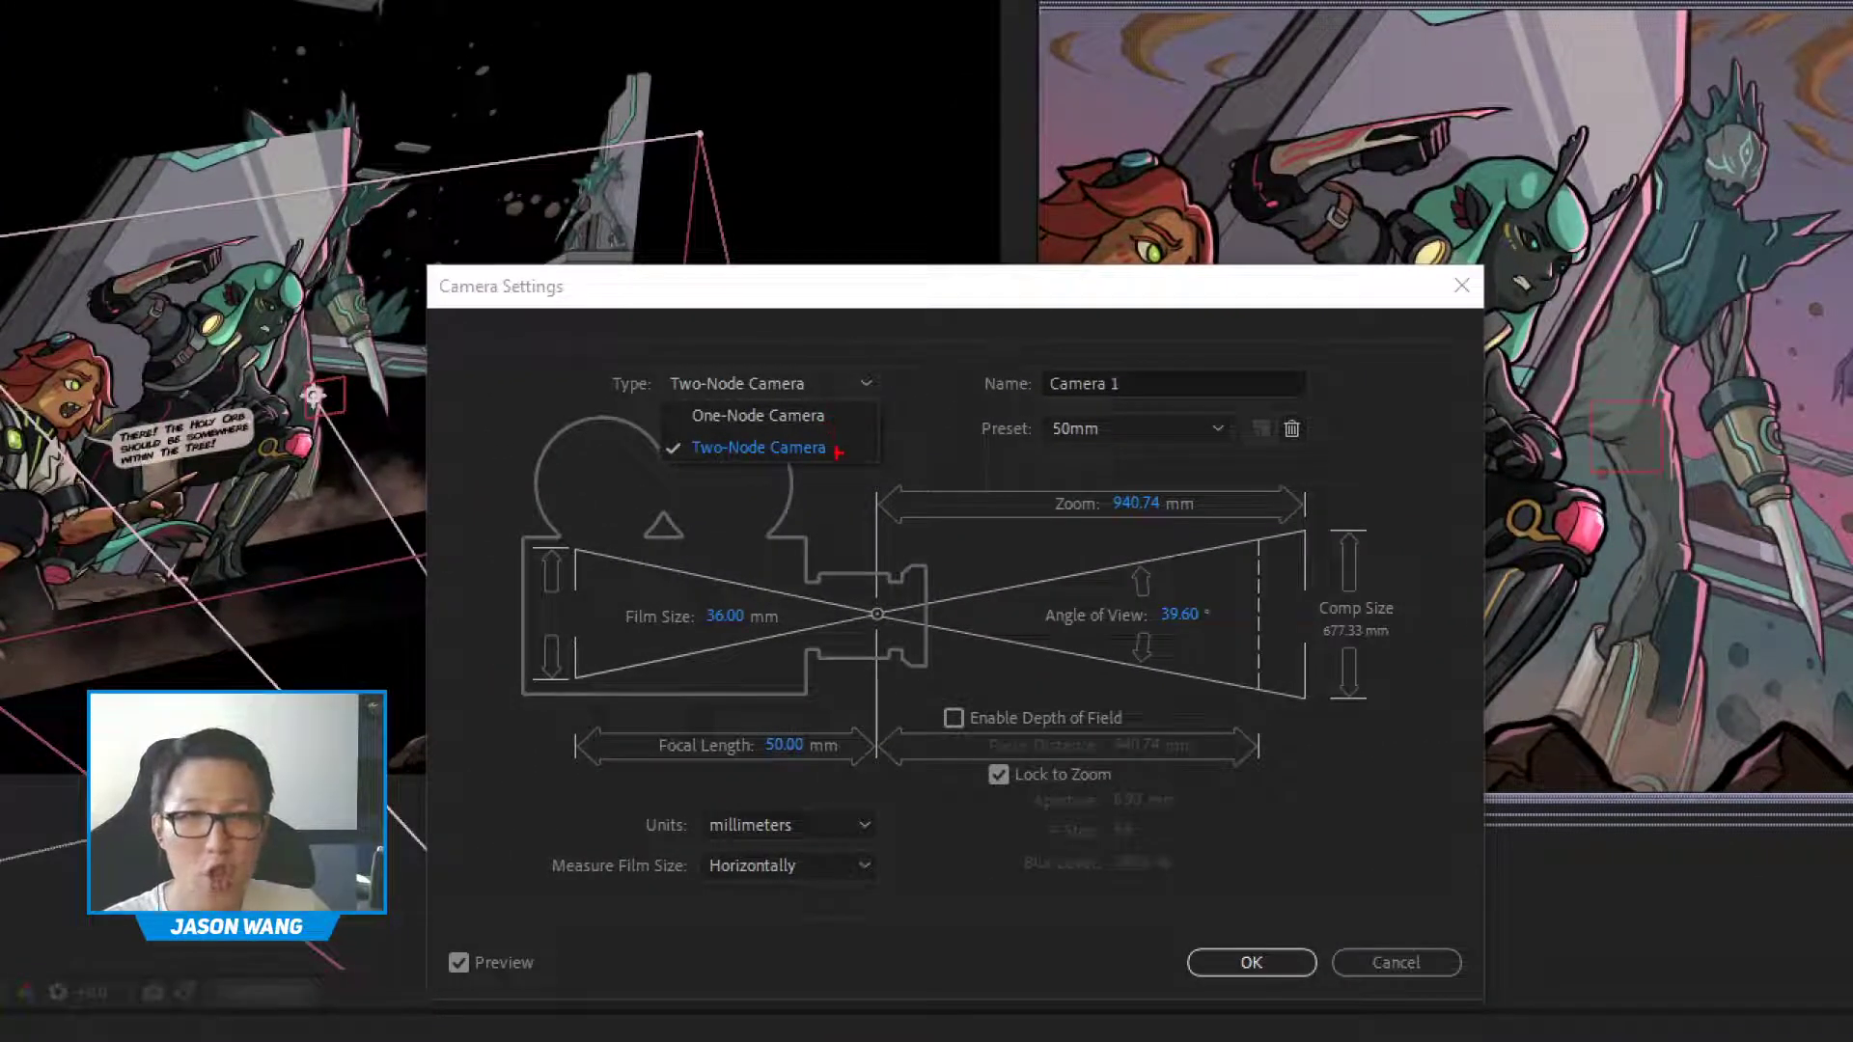
pyautogui.moveTo(640, 460)
pyautogui.mouseDown()
pyautogui.moveTo(792, 482)
pyautogui.moveTo(912, 464)
pyautogui.moveTo(866, 435)
pyautogui.moveTo(692, 439)
pyautogui.mouseUp()
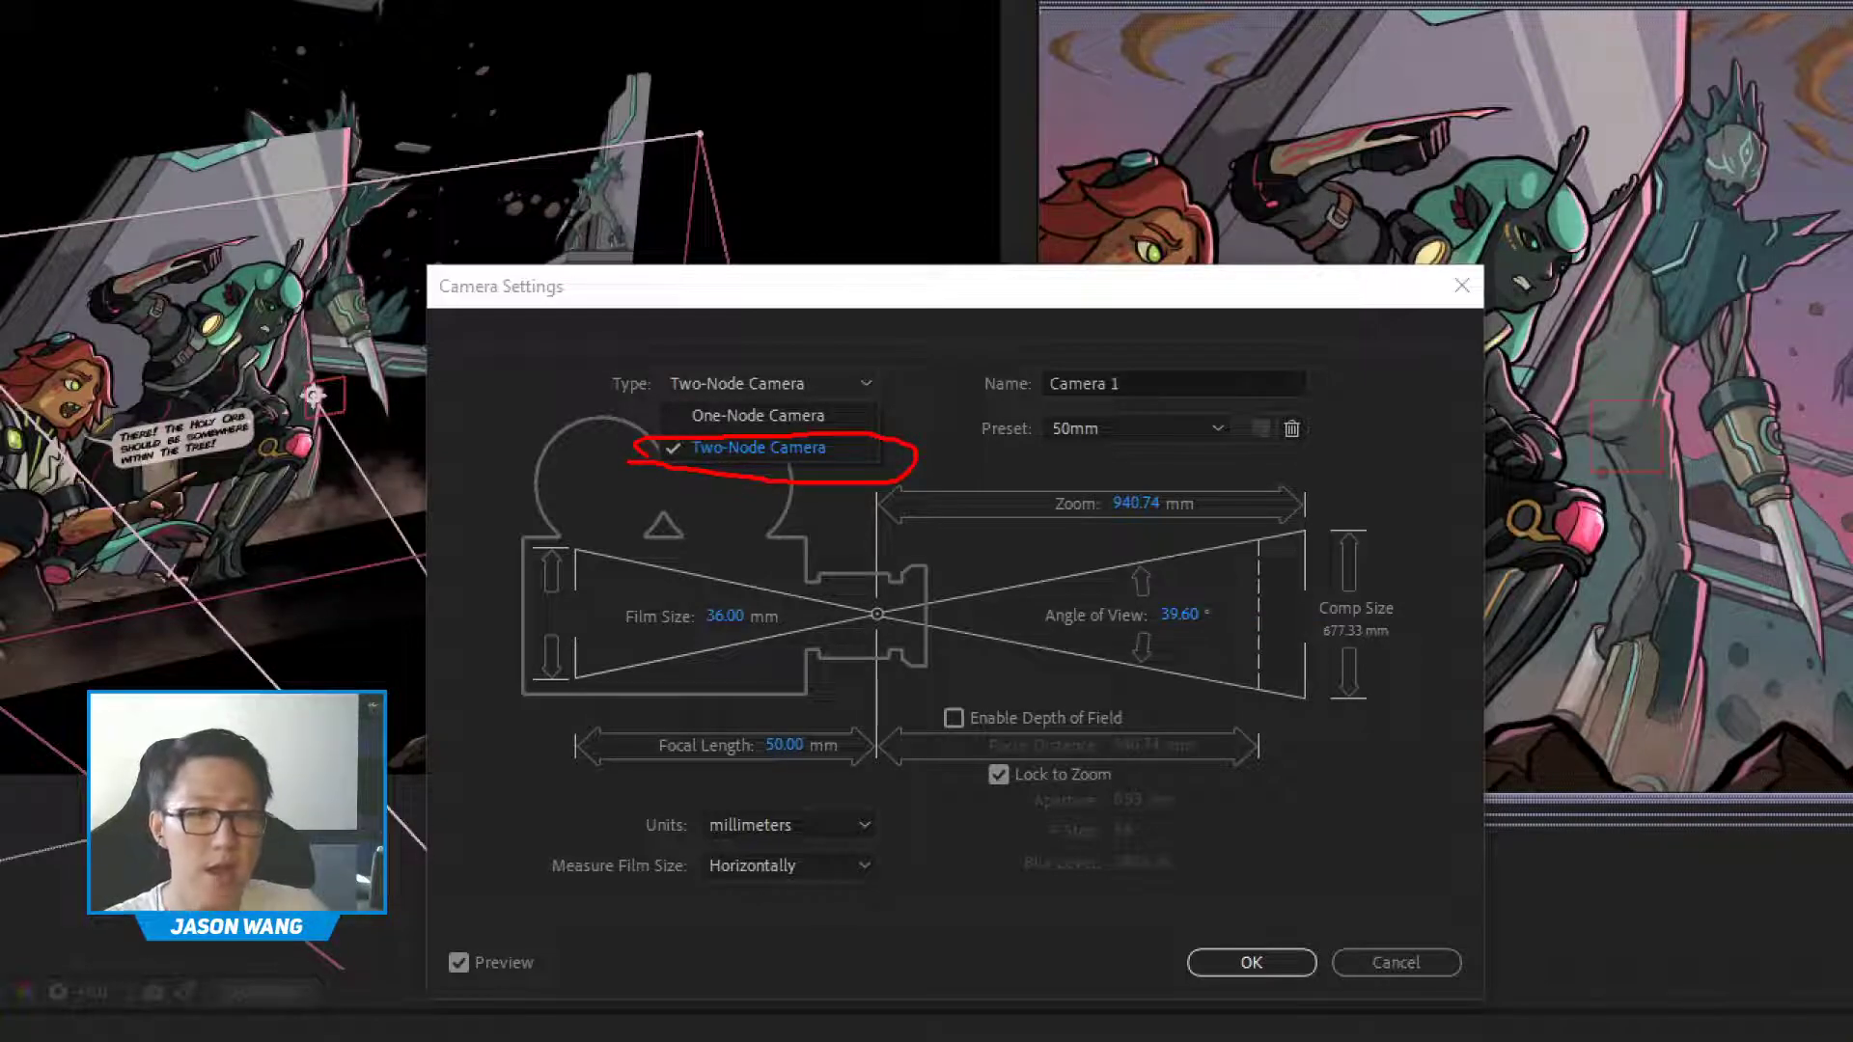
pyautogui.press('Escape')
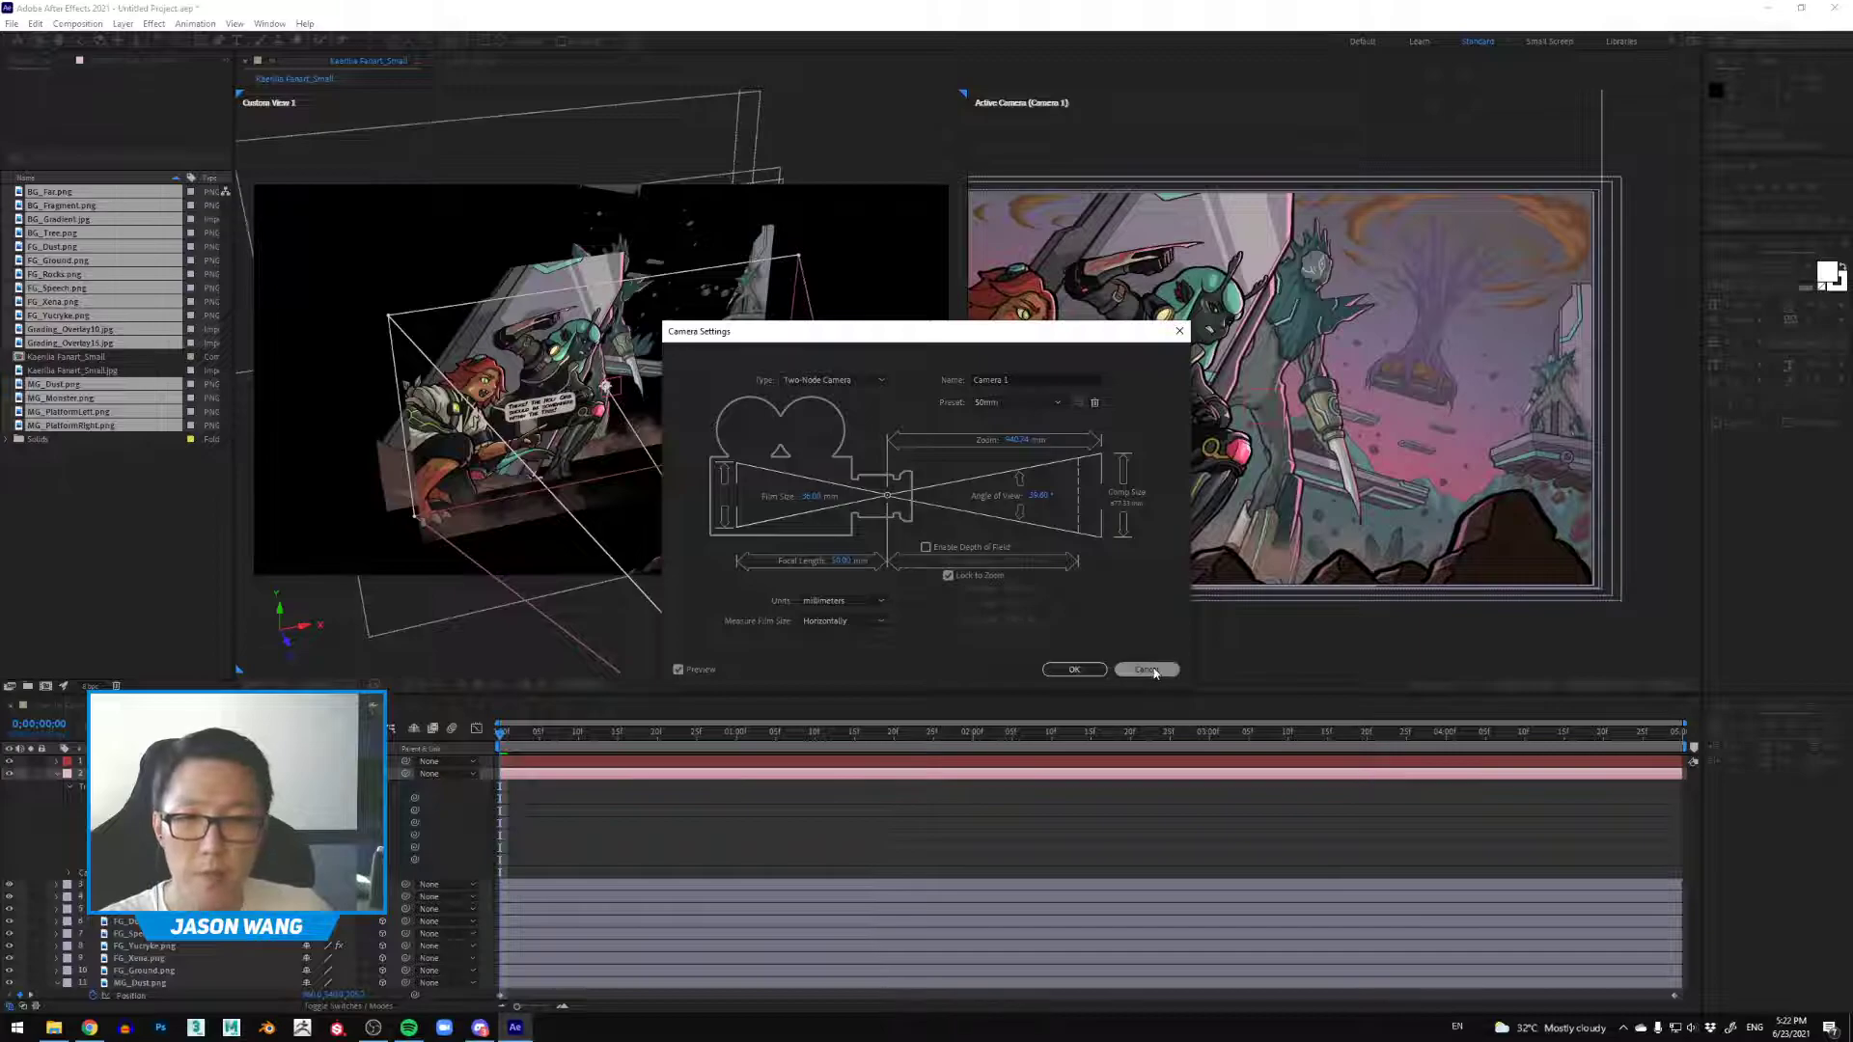
pyautogui.click(1396, 962)
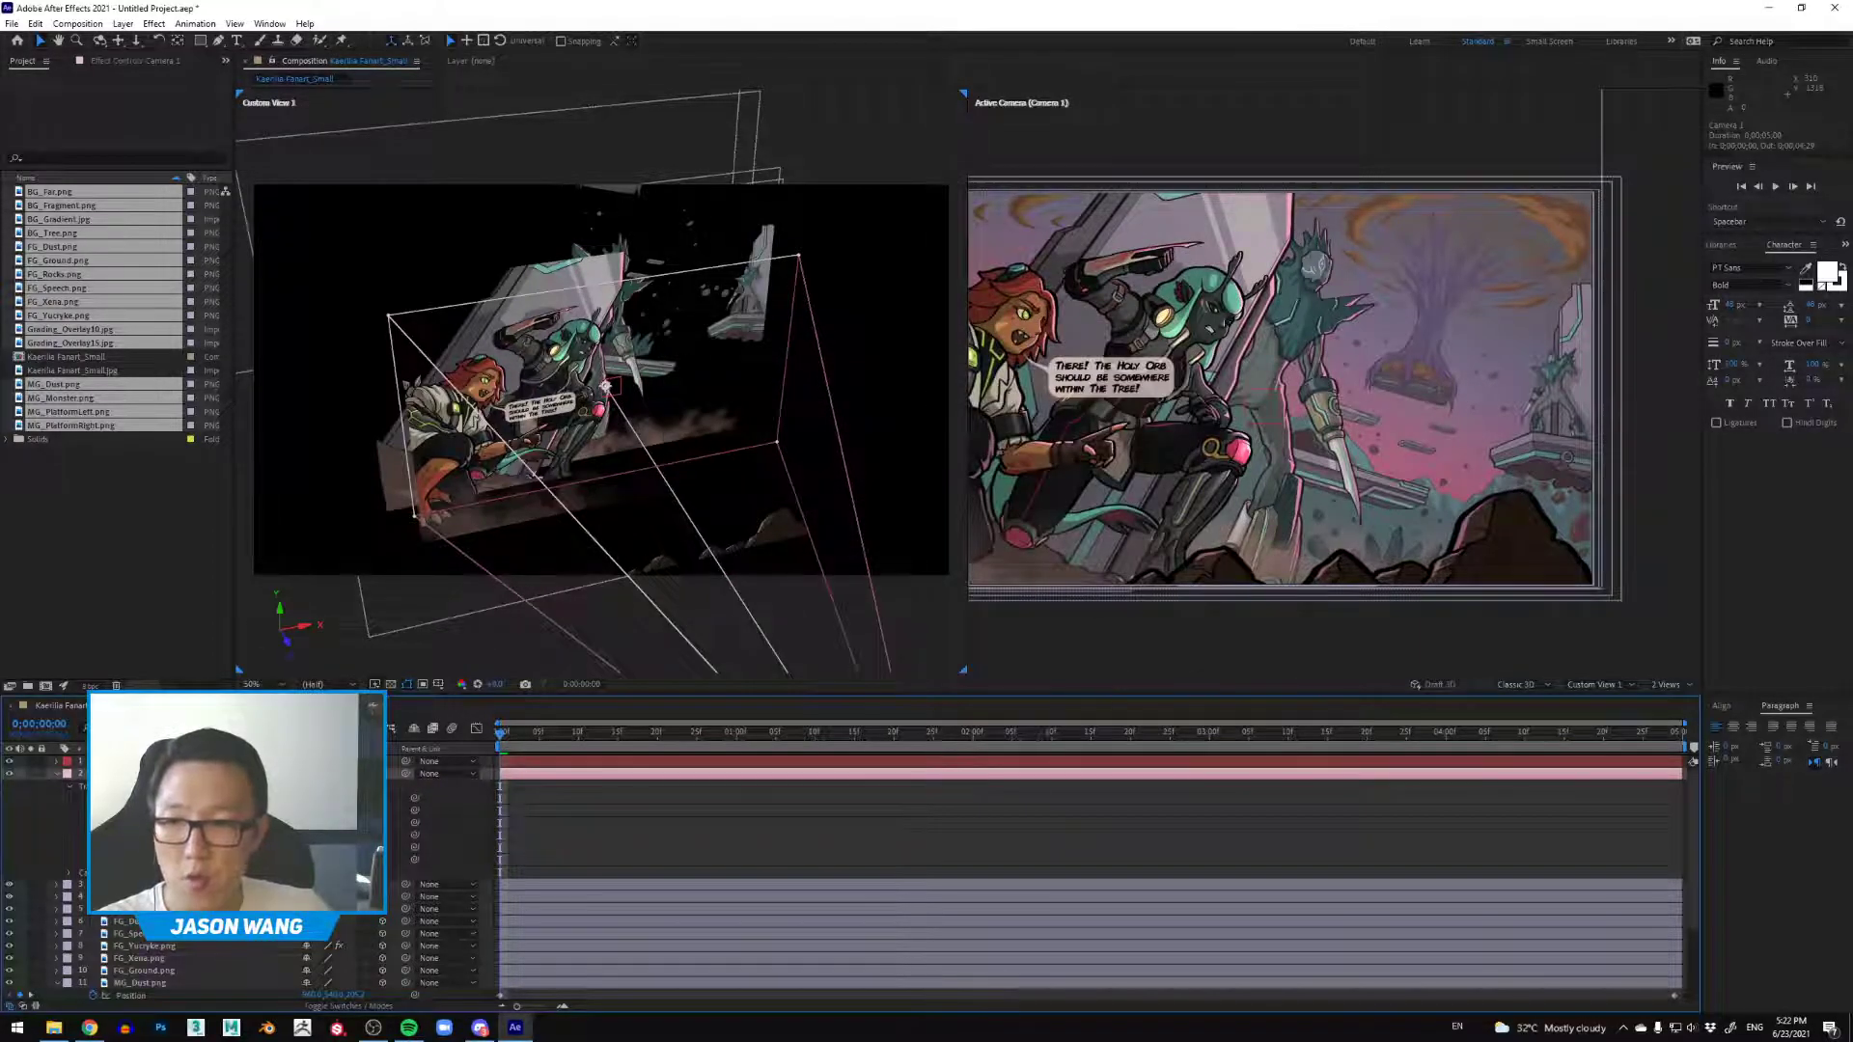
# Step: Select the null layer and reveal only its Position property in the timeline
pyautogui.hotkey('ctrl', 'alt', 'shift', 'y')
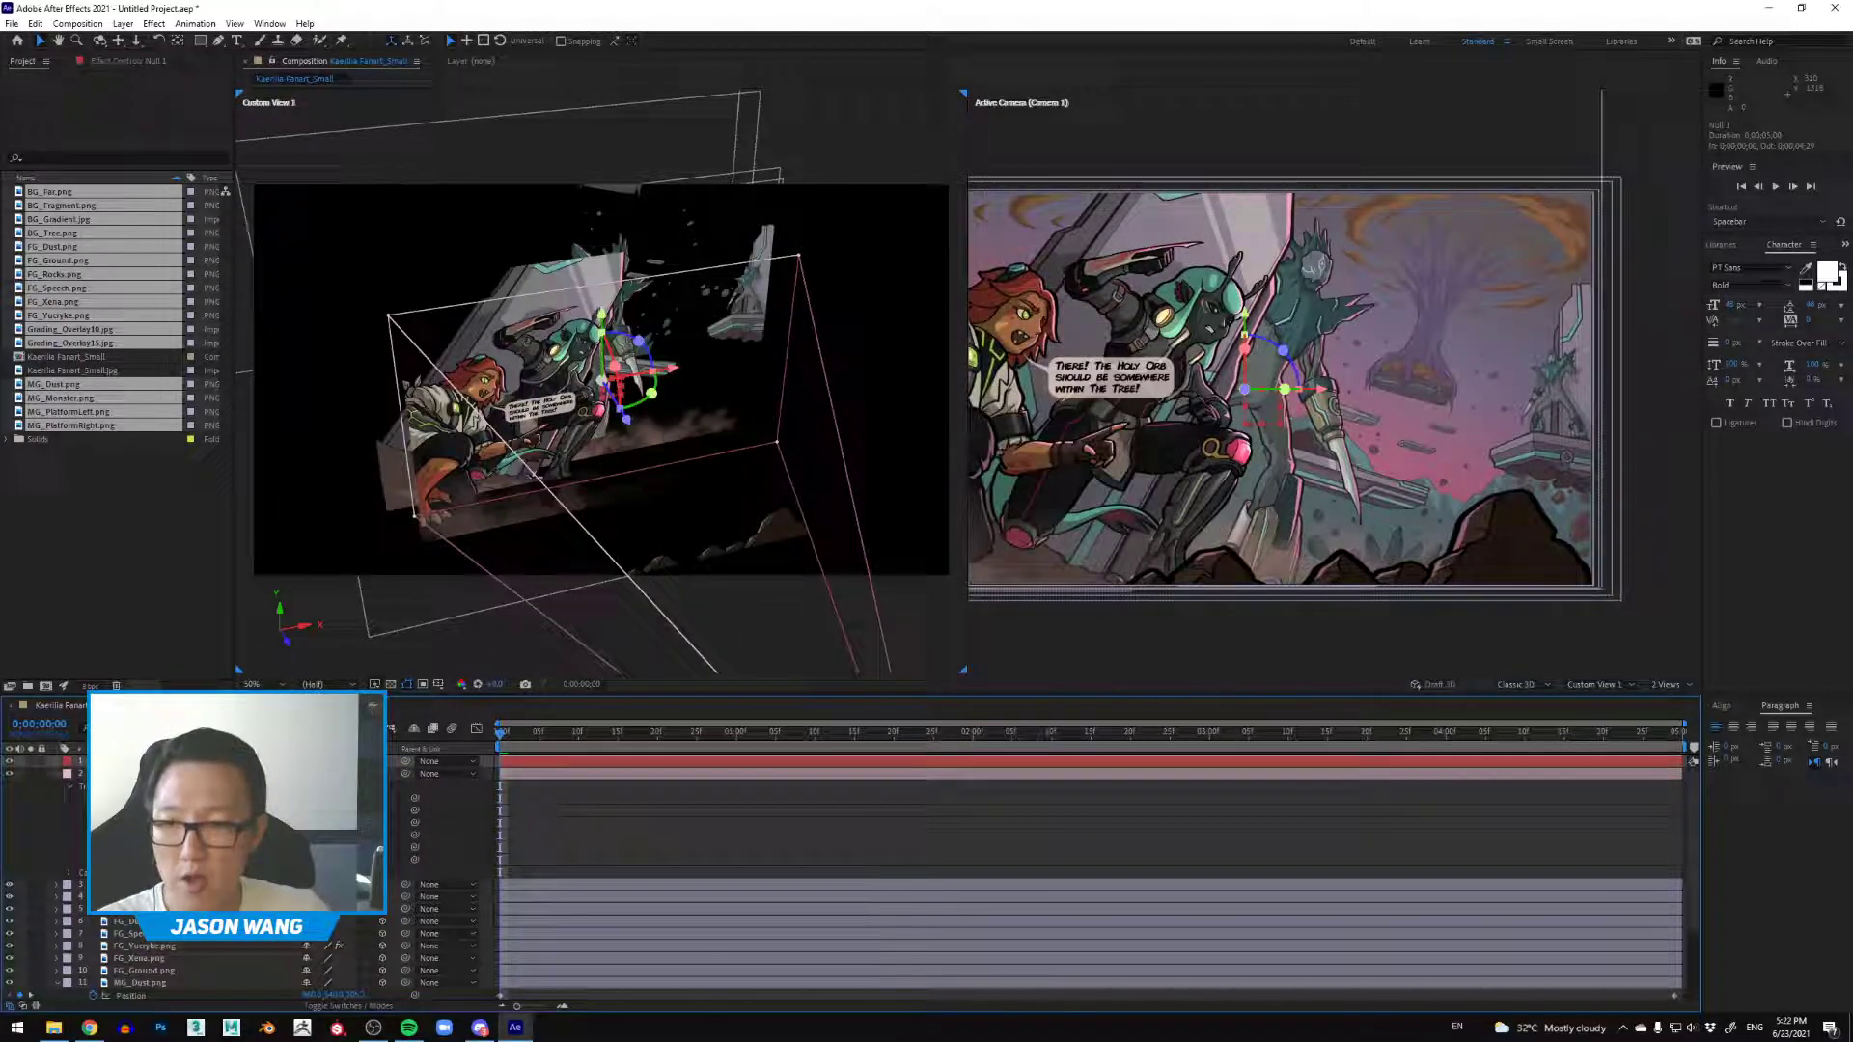
pyautogui.click(59, 764)
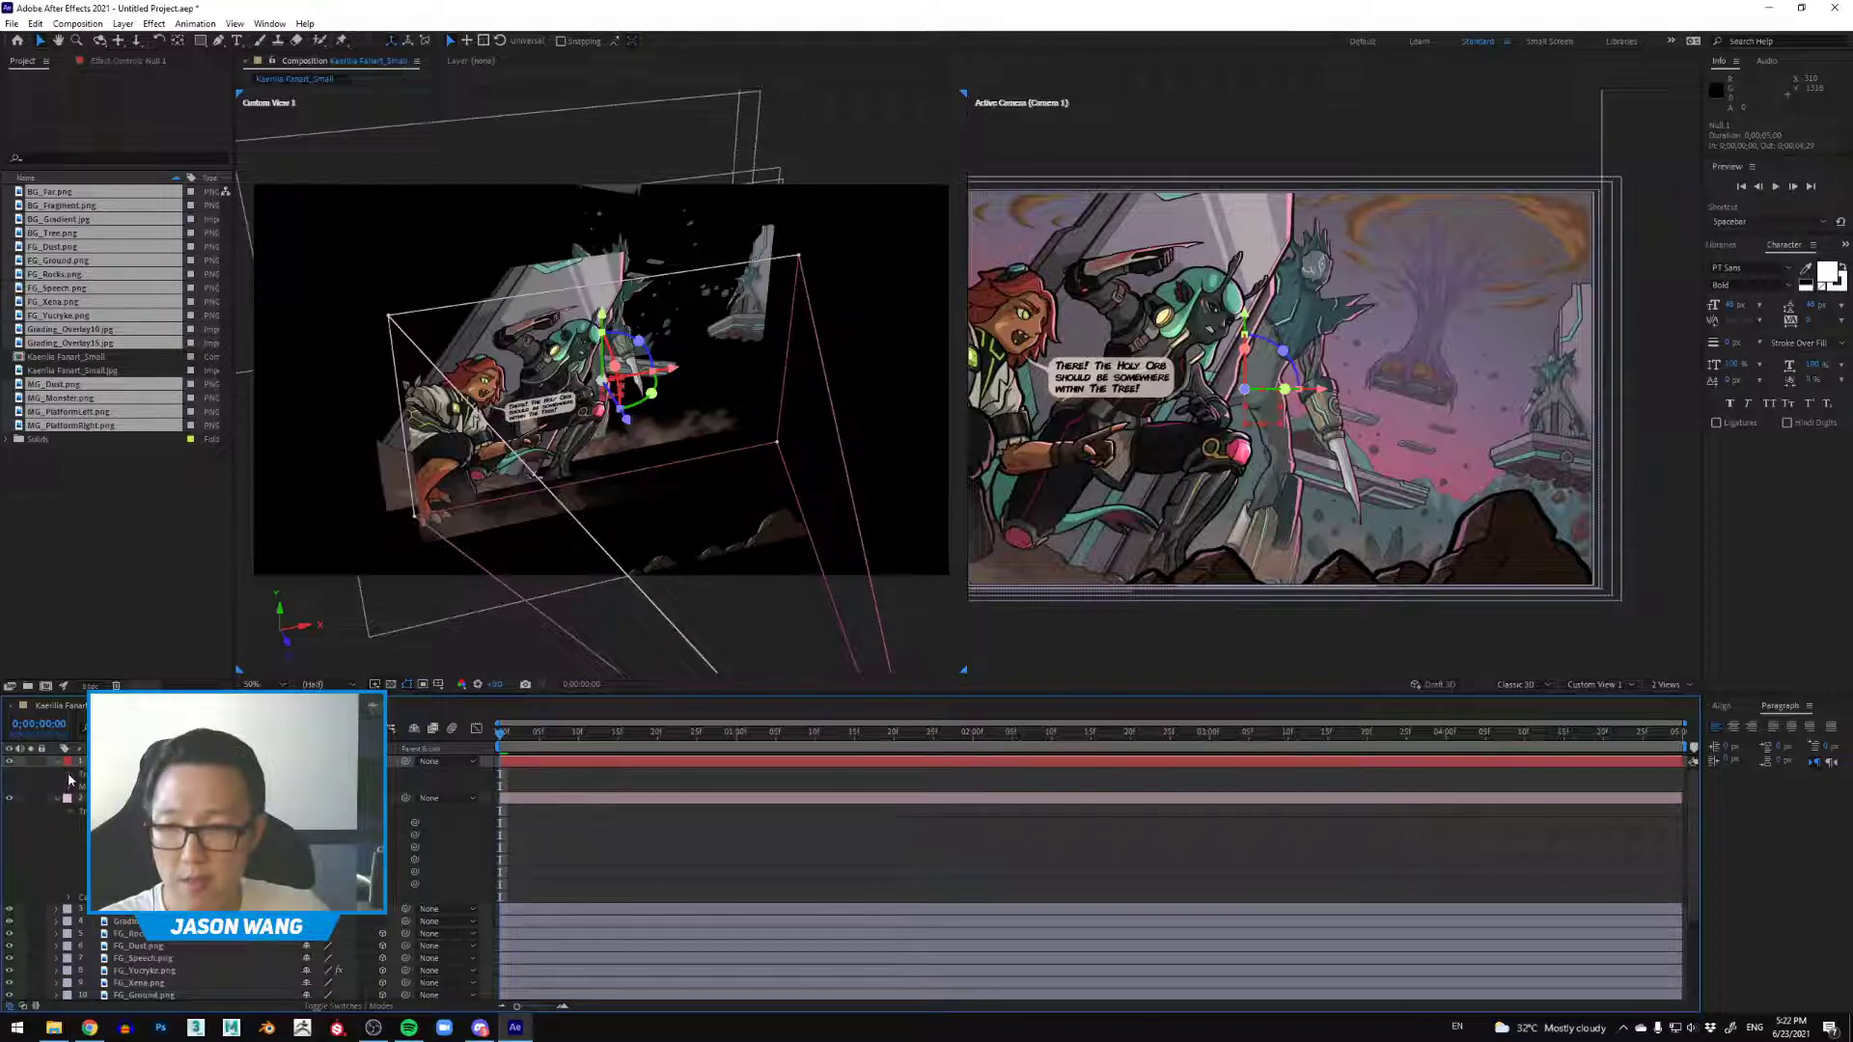
pyautogui.click(69, 780)
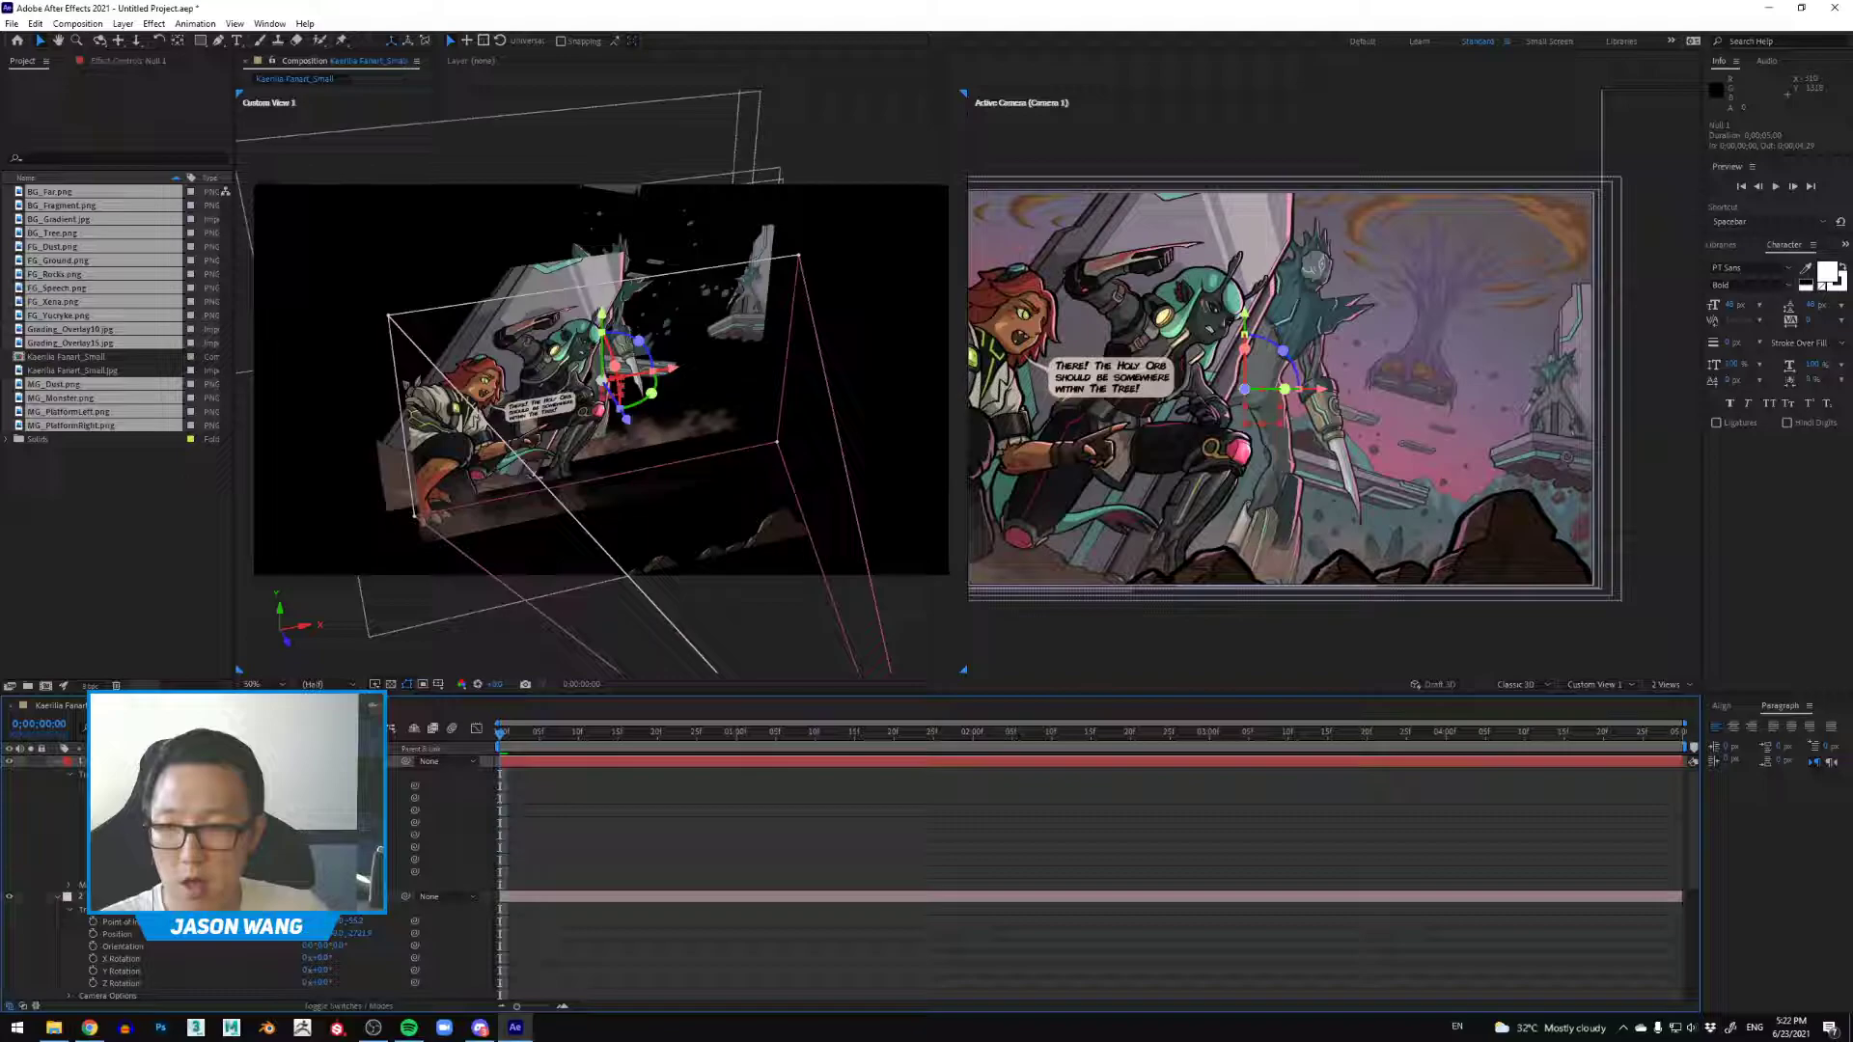
pyautogui.click(69, 775)
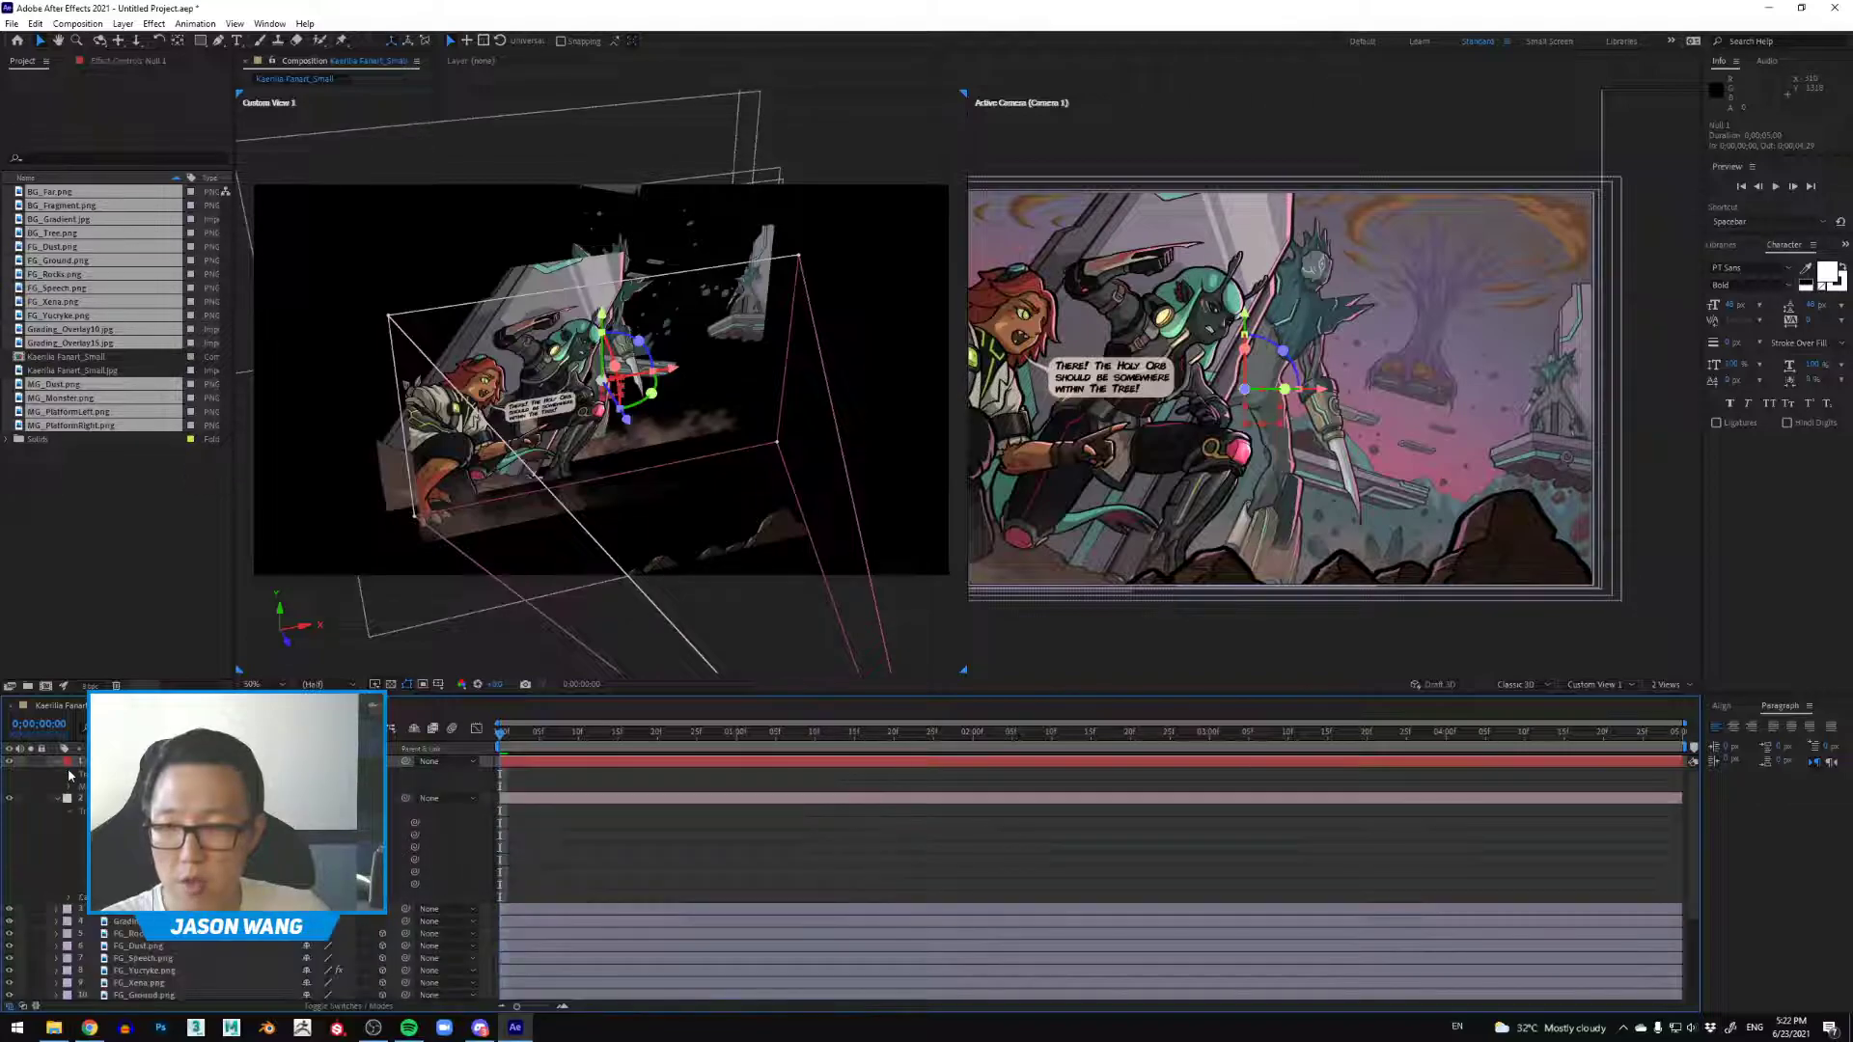
pyautogui.click(58, 761)
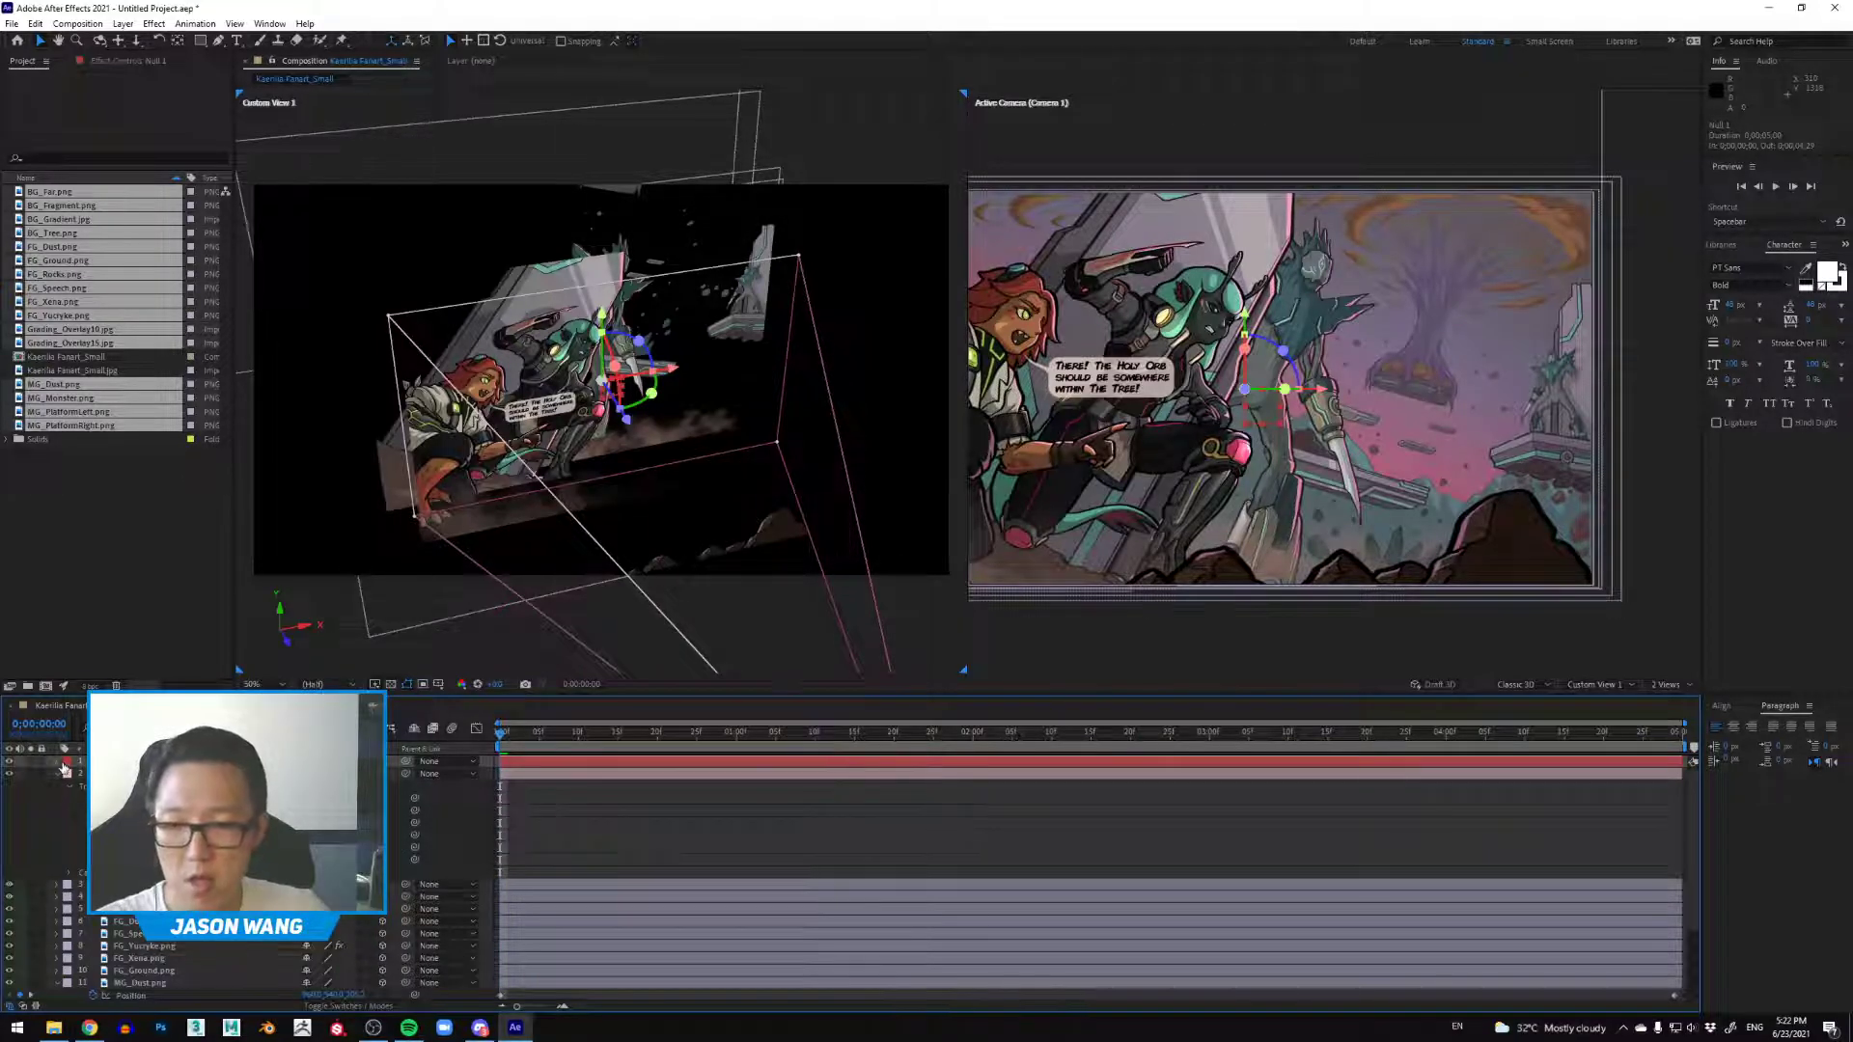
pyautogui.press('p')
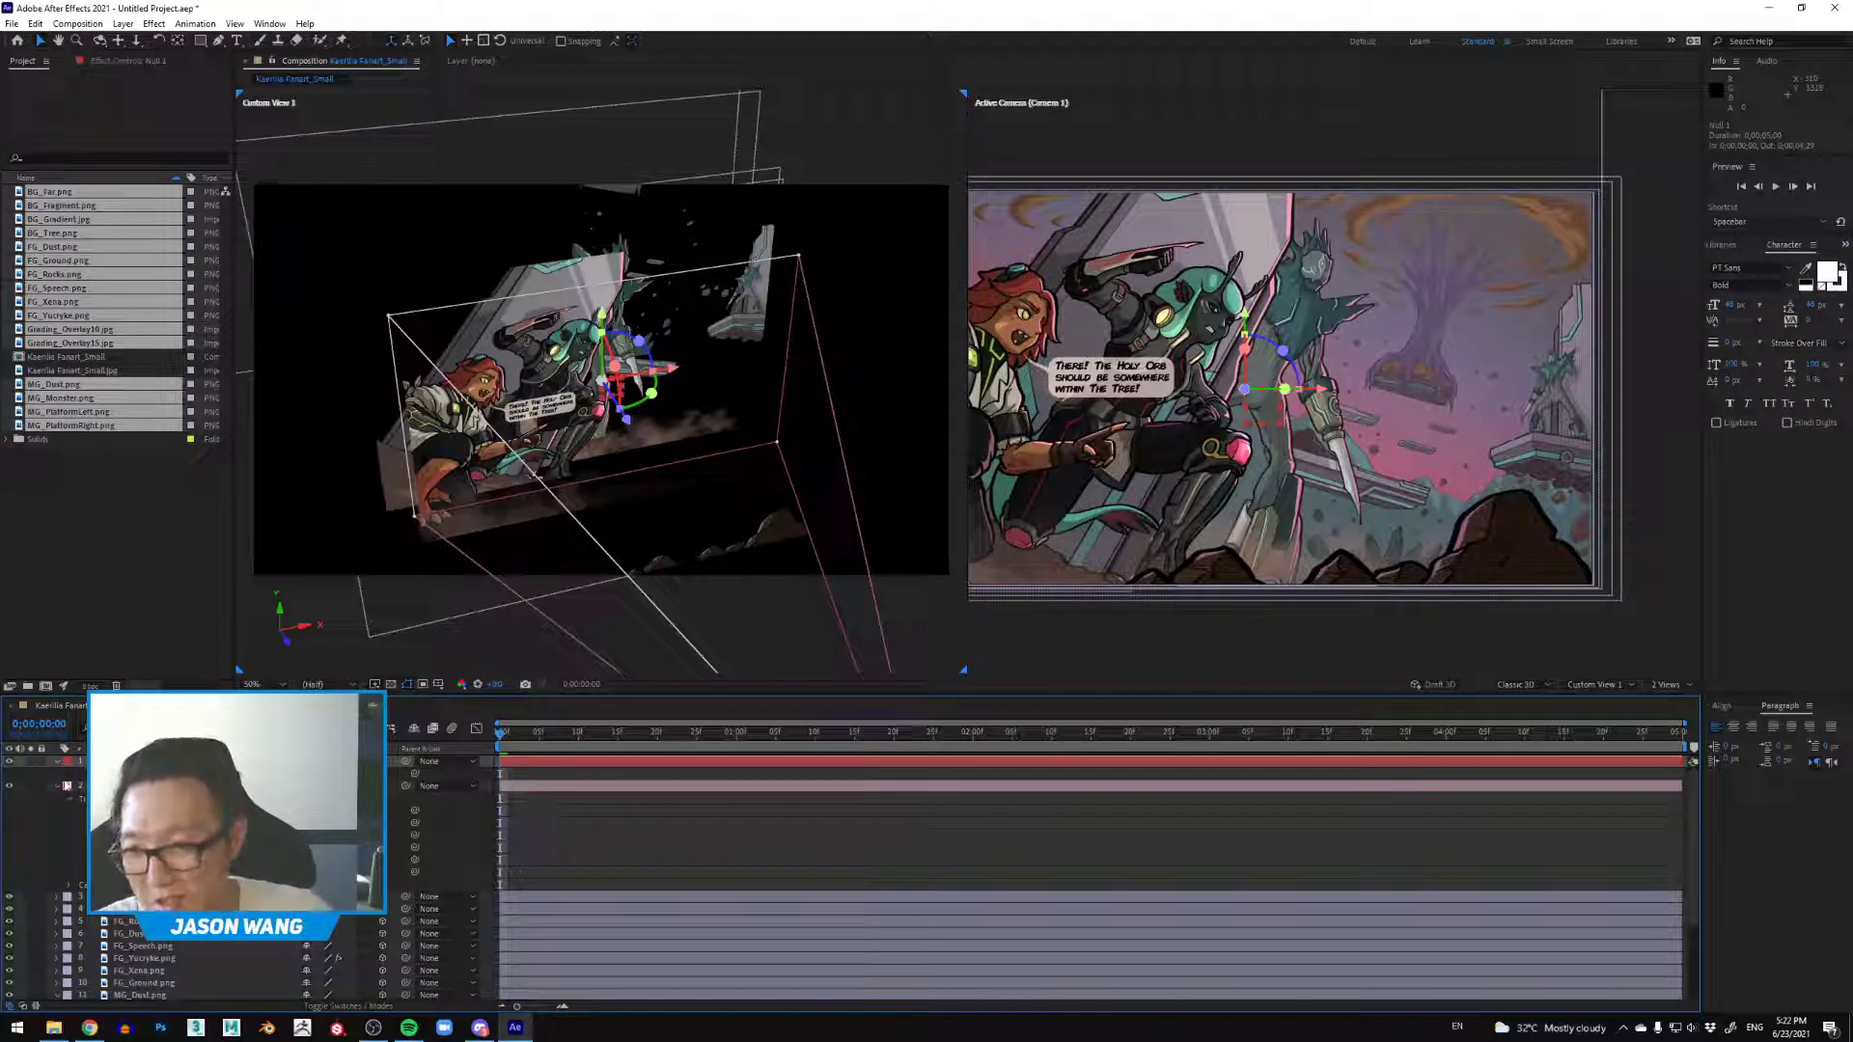
pyautogui.click(57, 761)
pyautogui.click(58, 762)
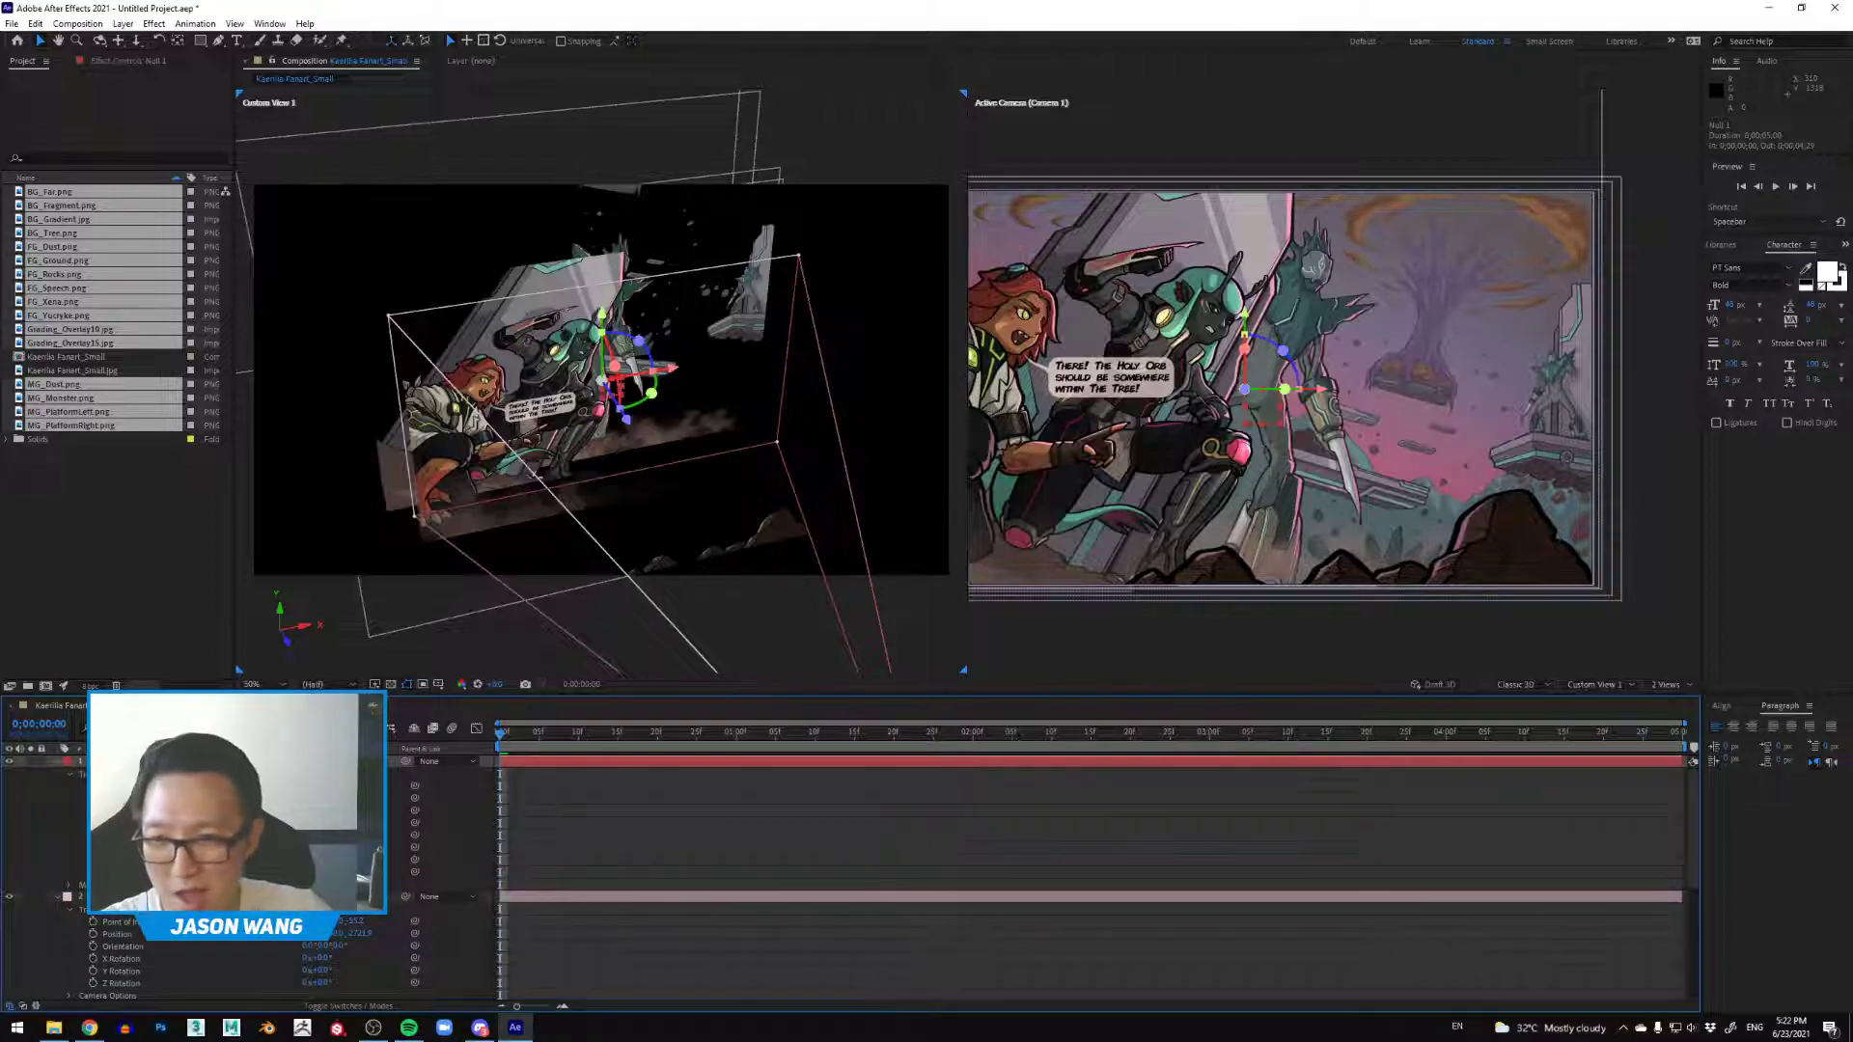
pyautogui.press('p')
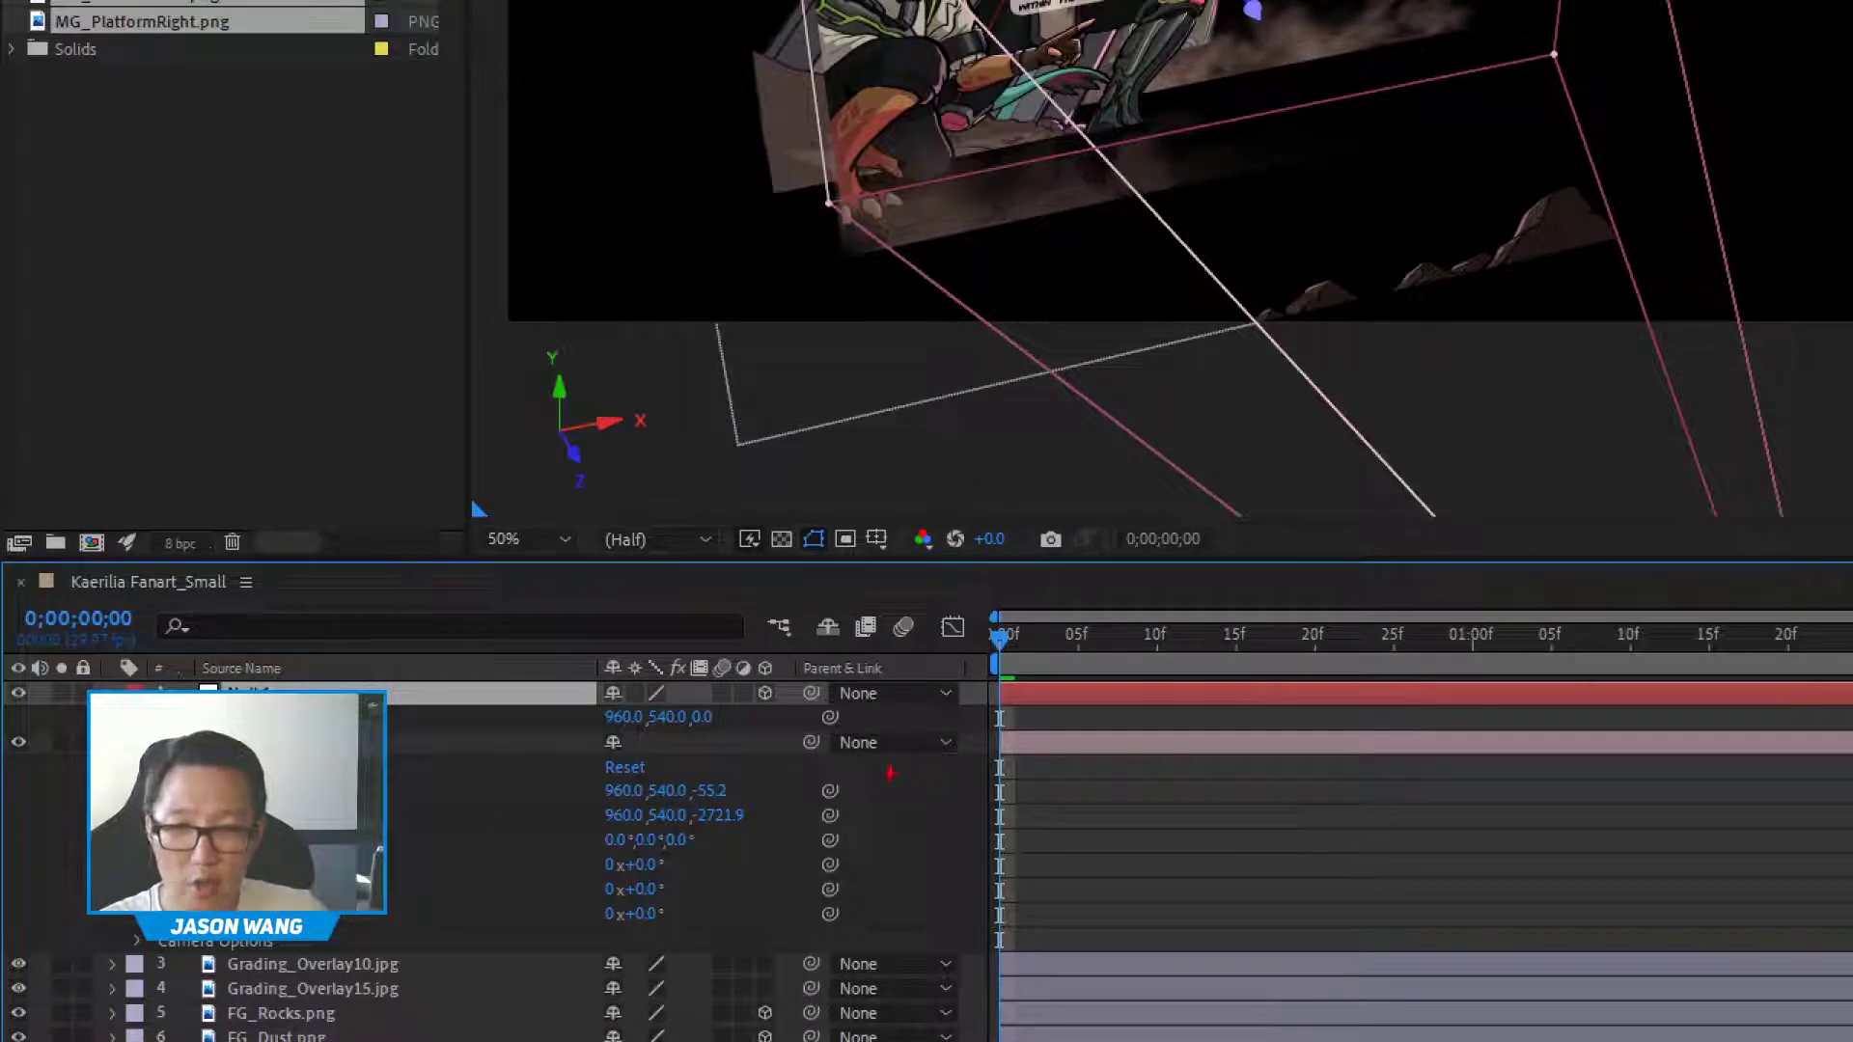
# Step: Link Camera 1's Point of Interest to the null's Position with the property pick whip
pyautogui.moveTo(738, 781)
pyautogui.mouseDown()
pyautogui.moveTo(766, 802)
pyautogui.moveTo(859, 784)
pyautogui.moveTo(750, 707)
pyautogui.mouseUp()
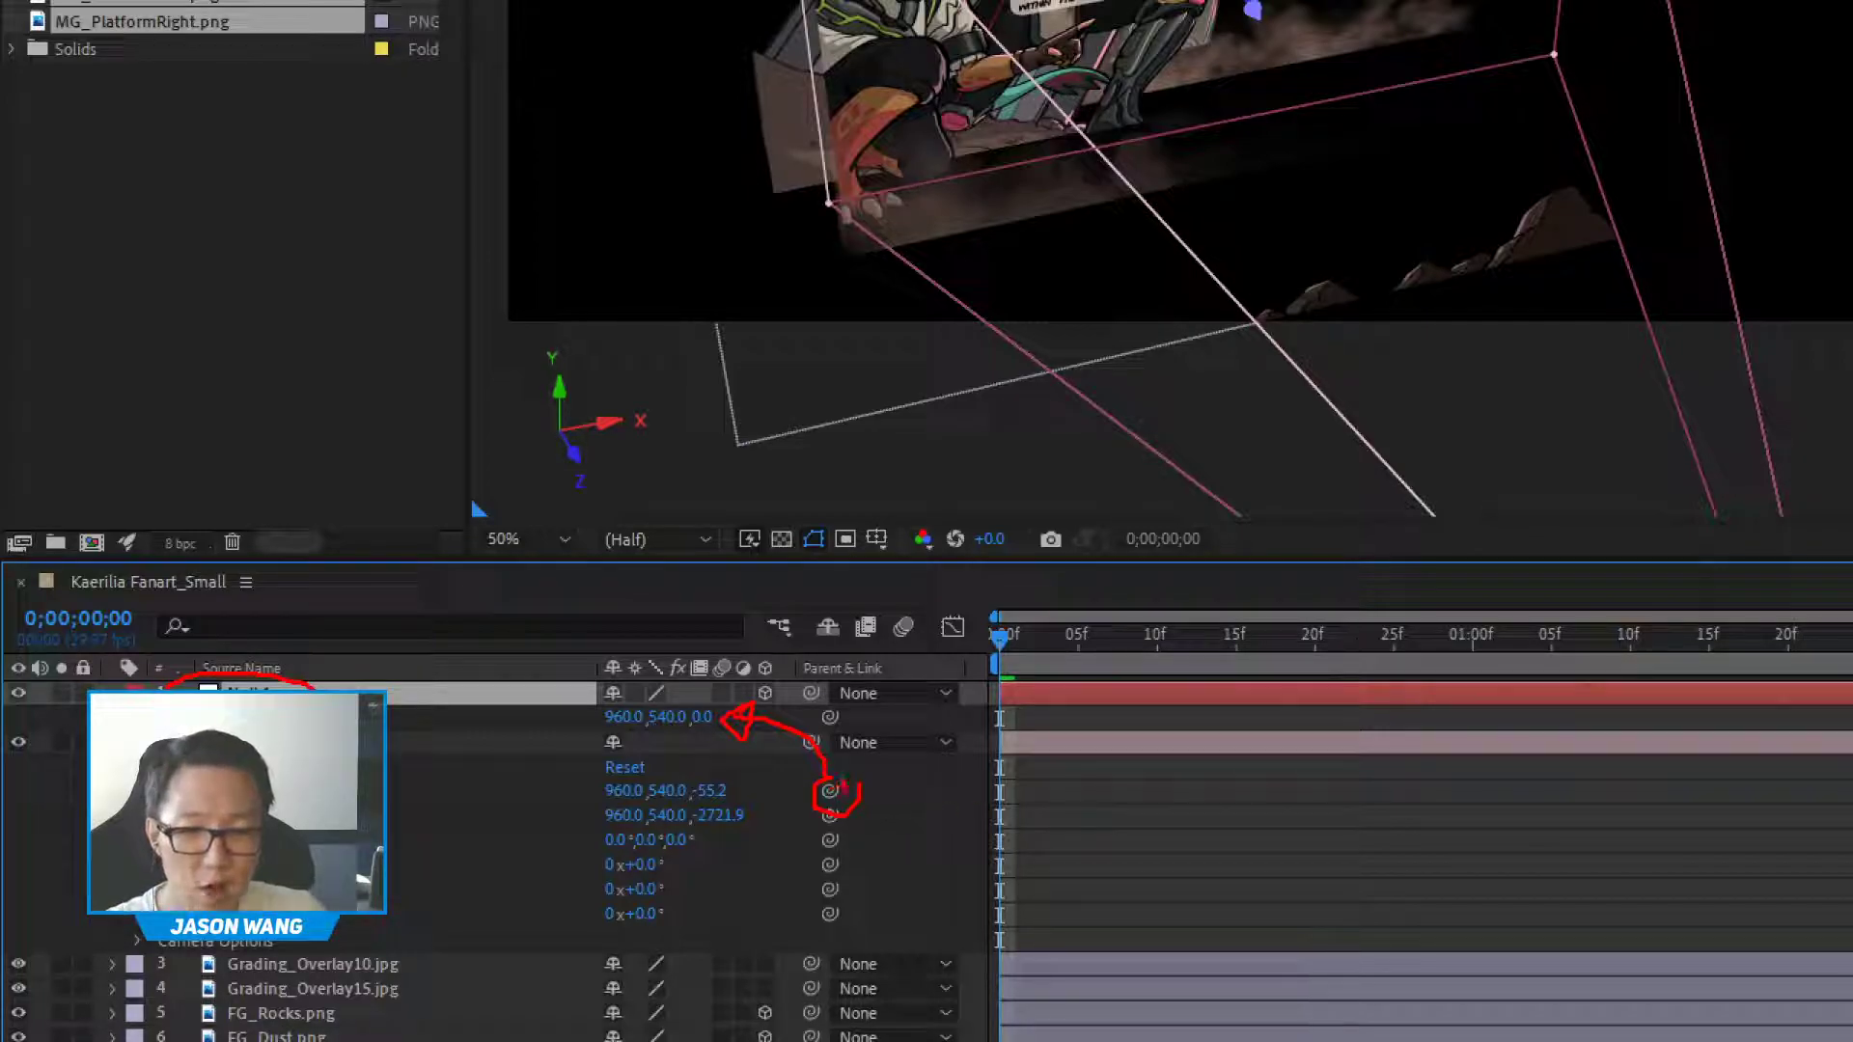
pyautogui.moveTo(993, 765)
pyautogui.mouseDown()
pyautogui.moveTo(934, 820)
pyautogui.moveTo(954, 789)
pyautogui.mouseUp()
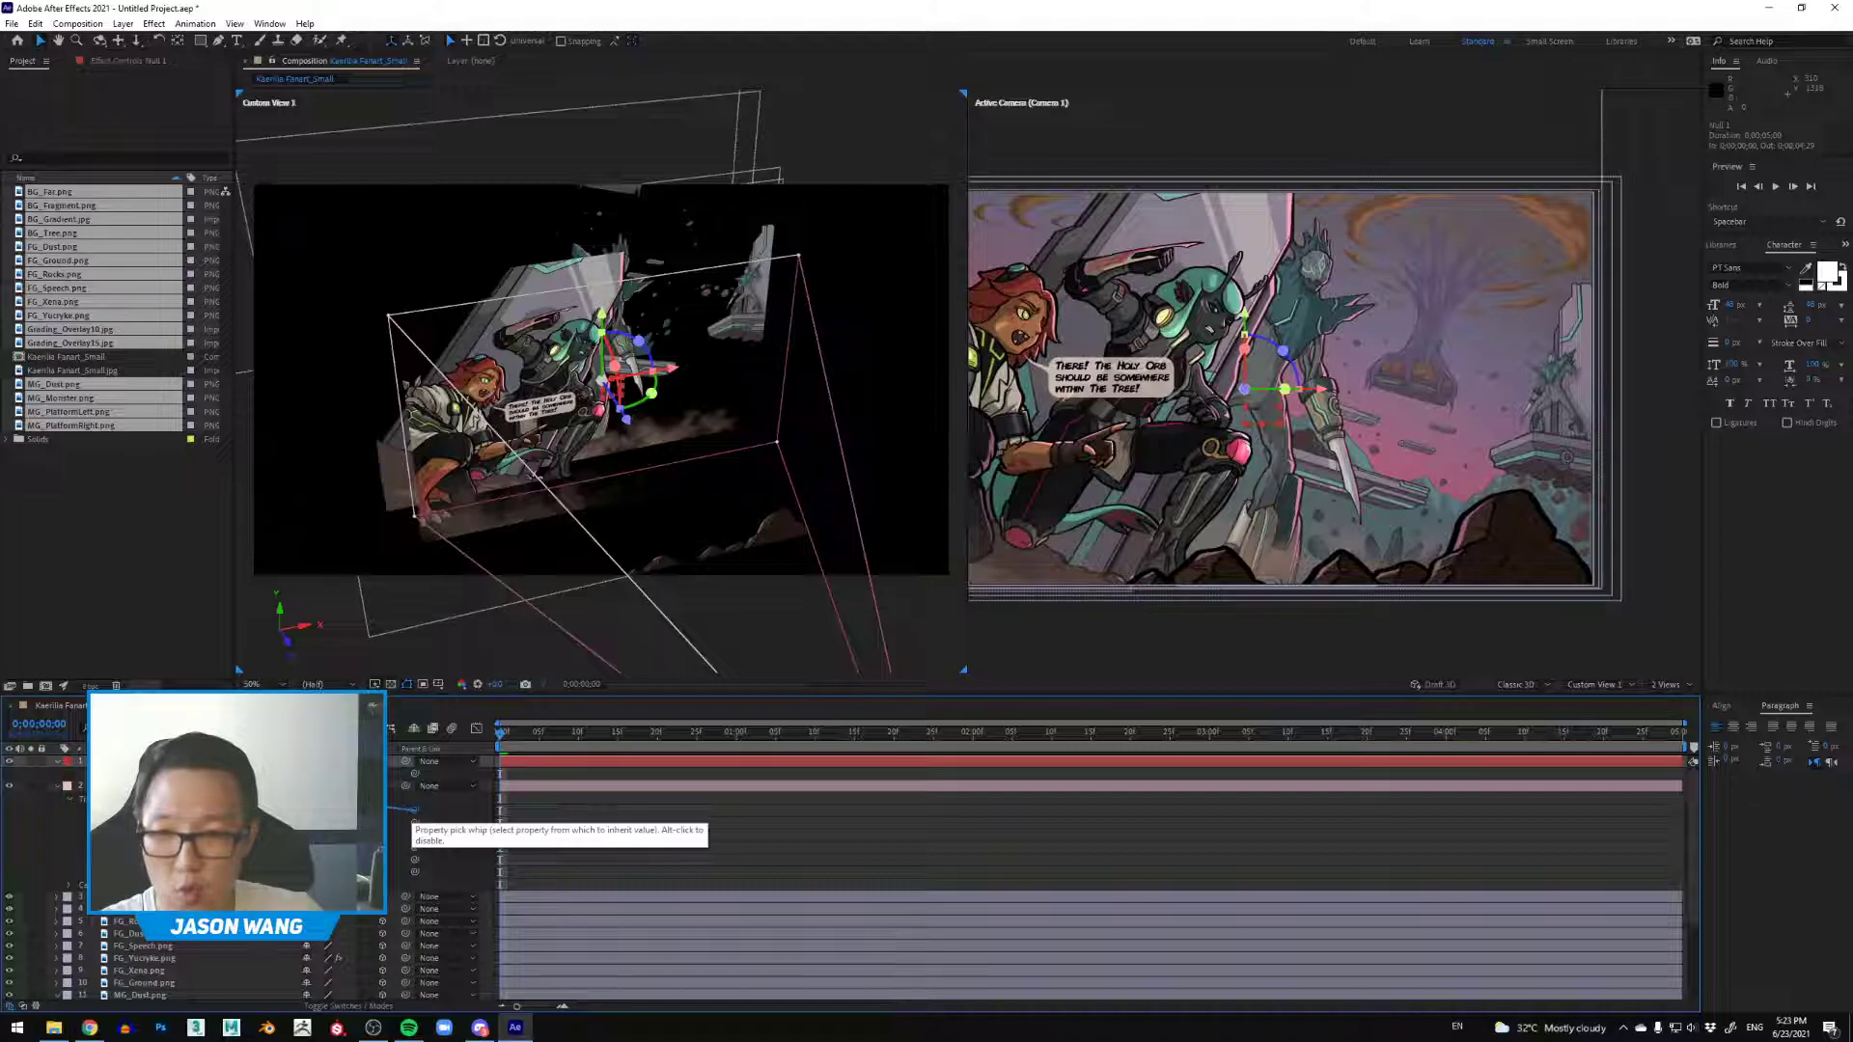
pyautogui.moveTo(415, 809); pyautogui.dragTo(96, 773)
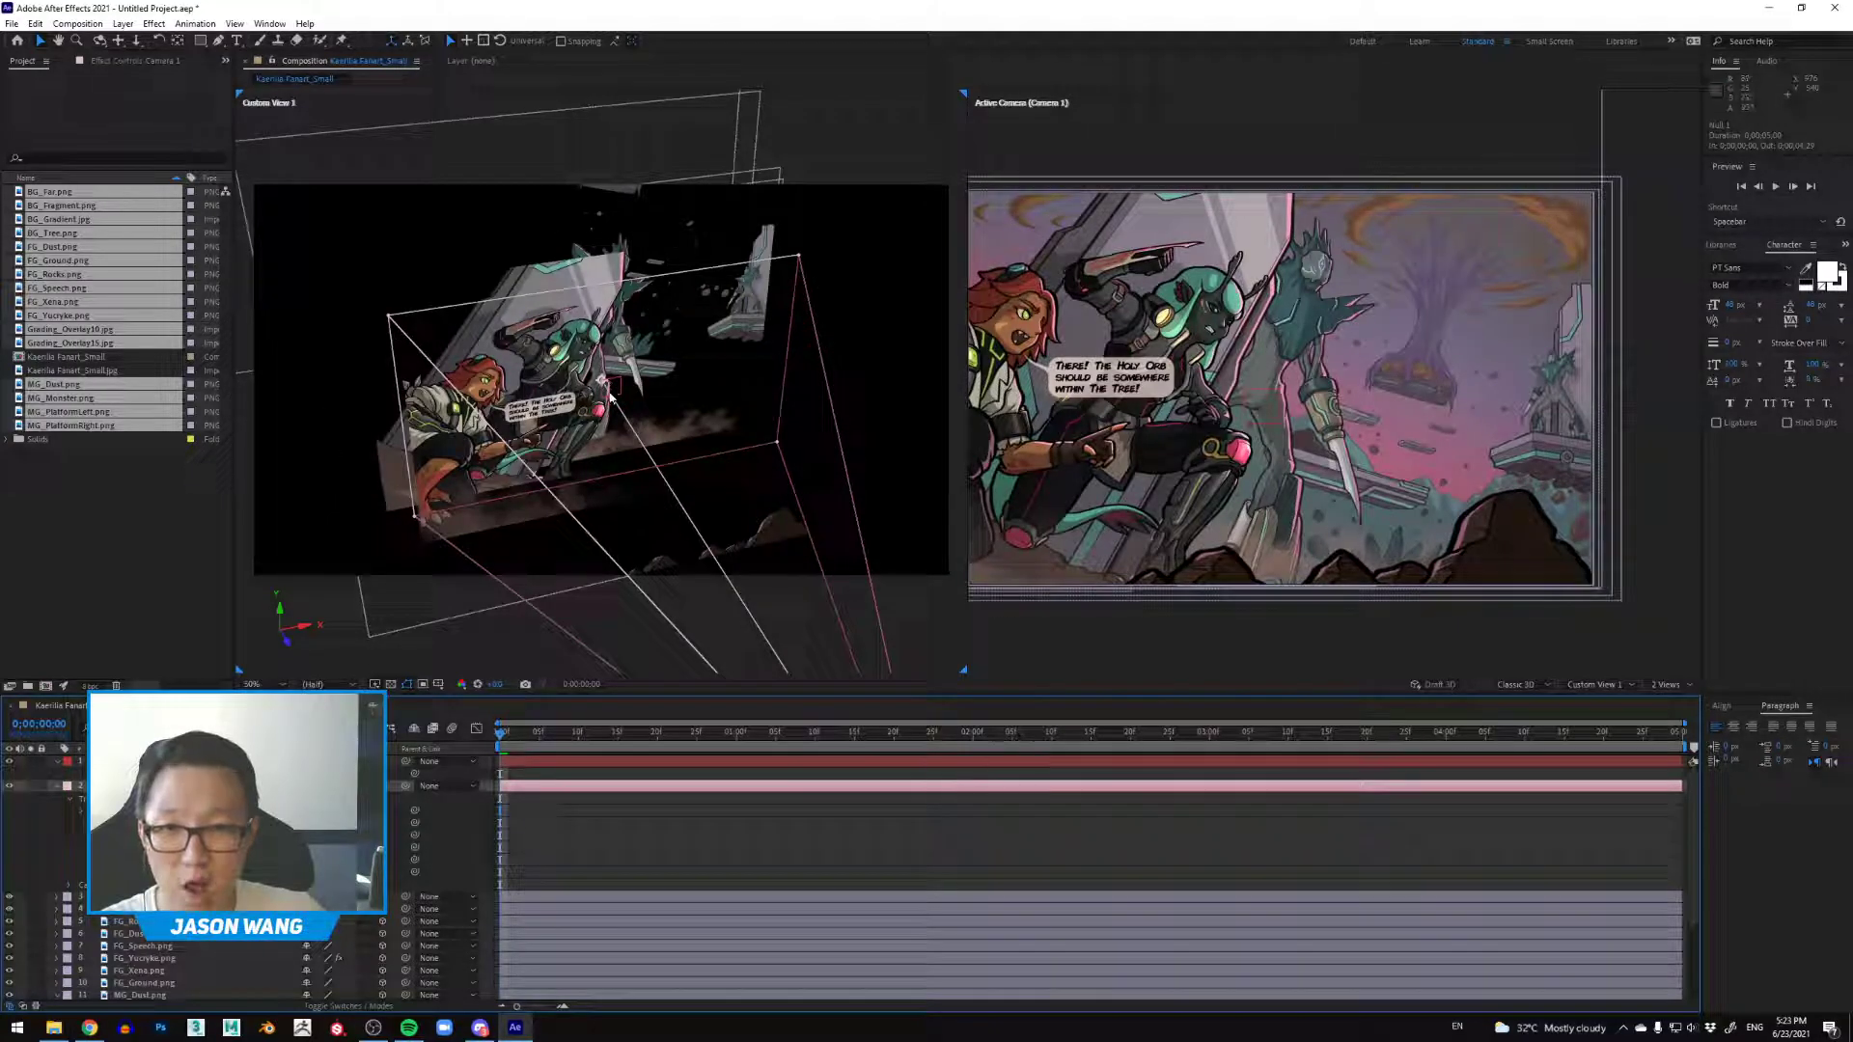
# Step: Select Camera 1 in the custom view and move it sideways along its X axis to test the parallax
pyautogui.scroll(2, 610, 386)
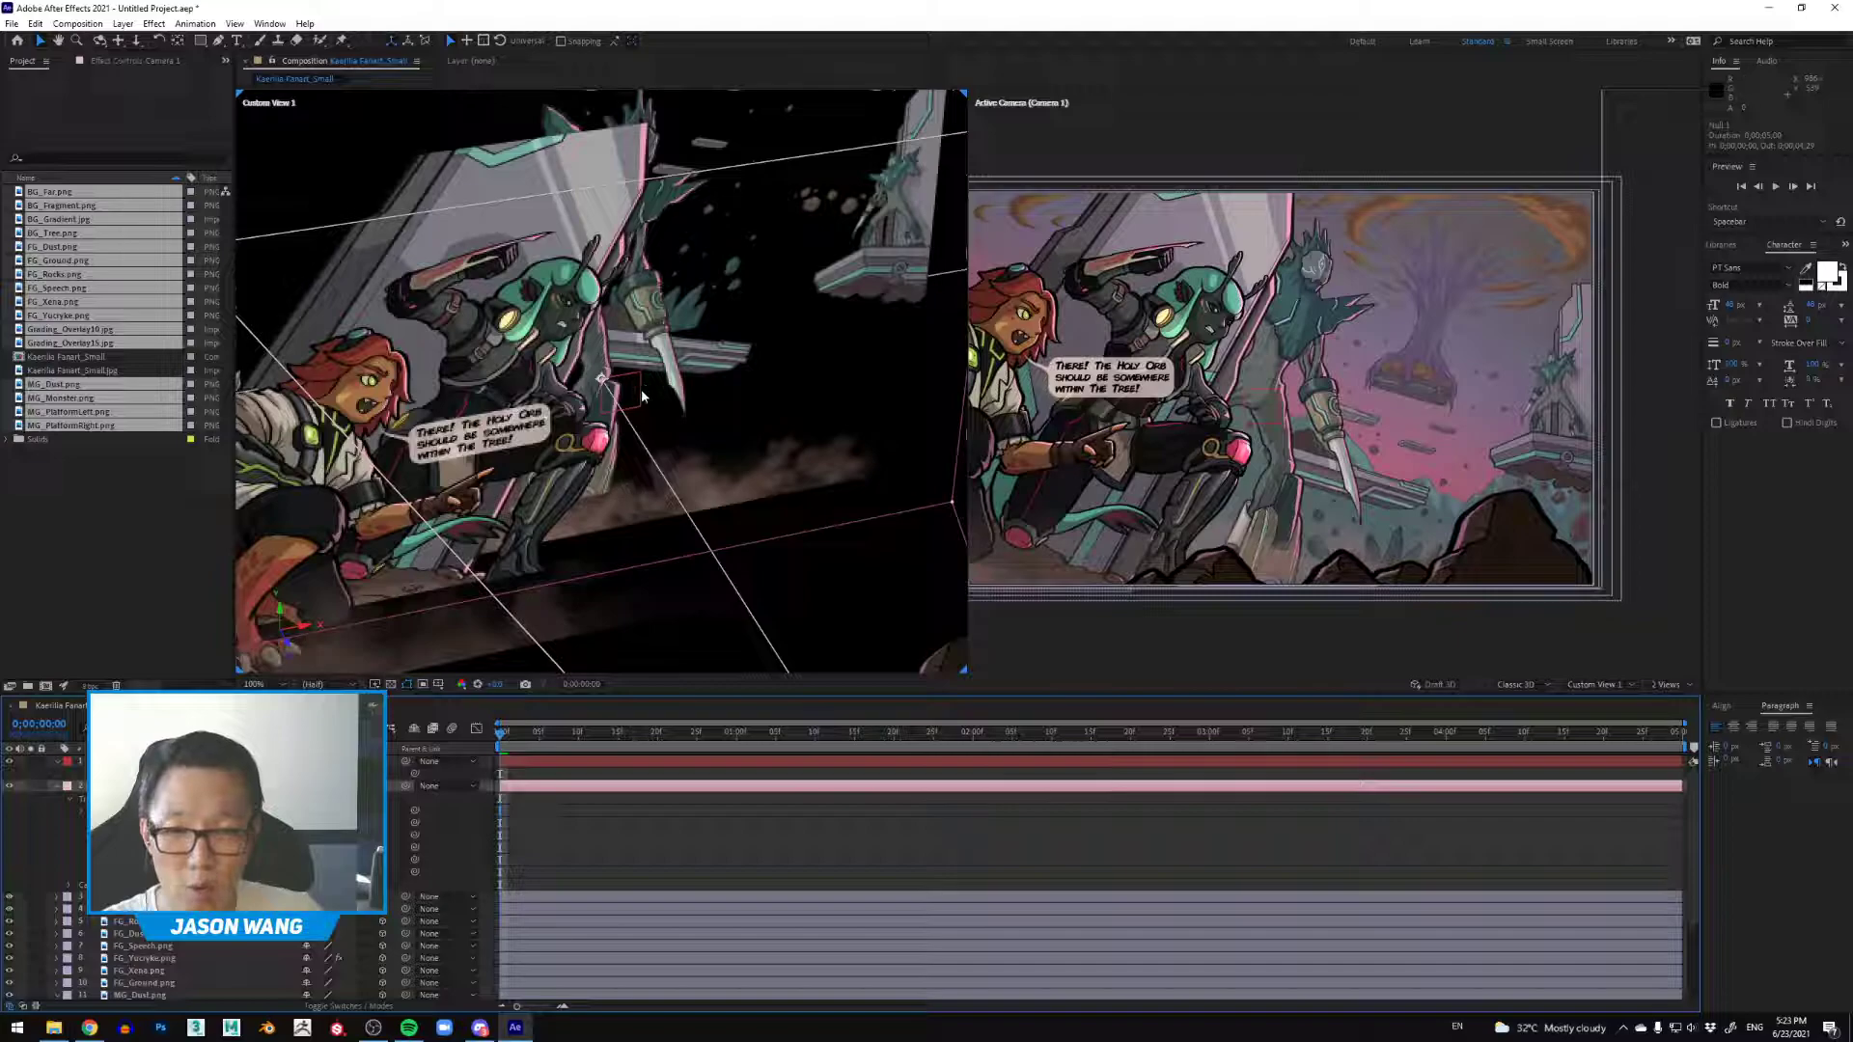
pyautogui.scroll(-4, 642, 395)
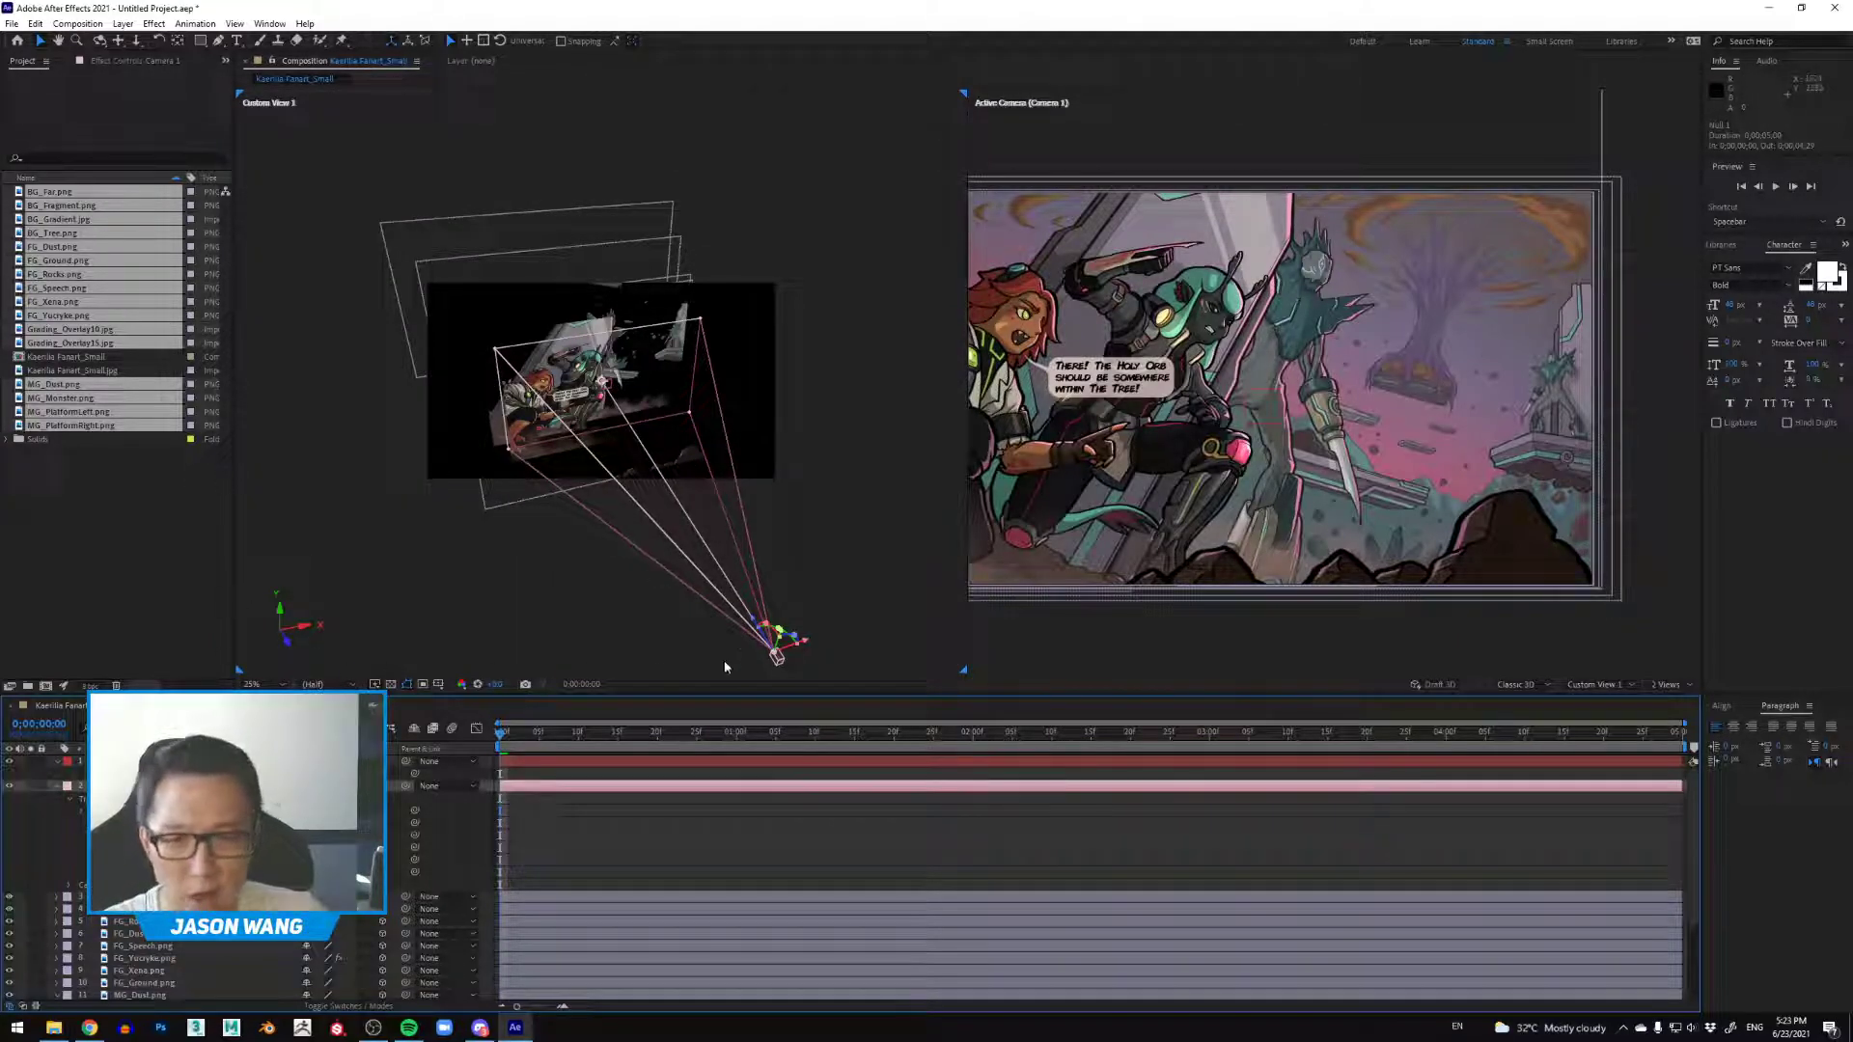
pyautogui.click(785, 666)
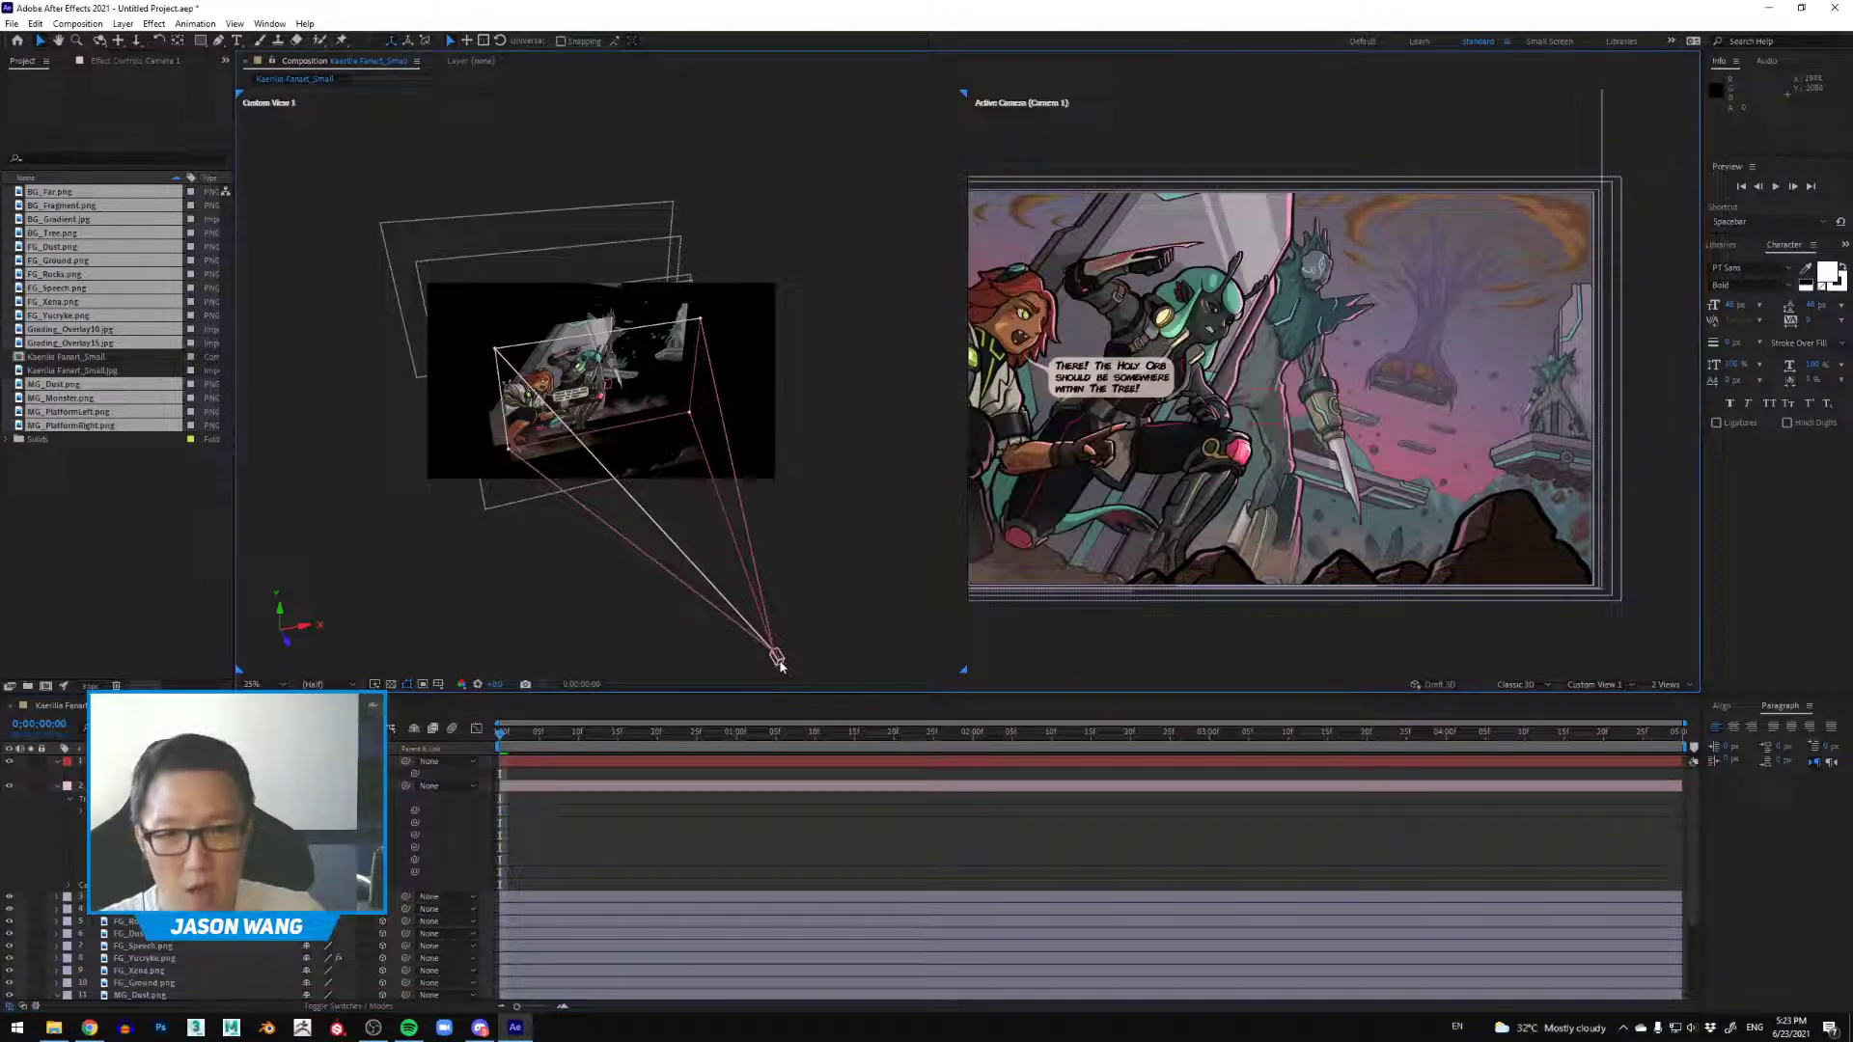
pyautogui.click(777, 658)
pyautogui.moveTo(807, 644)
pyautogui.mouseDown()
pyautogui.moveTo(845, 610)
pyautogui.moveTo(779, 639)
pyautogui.moveTo(824, 618)
pyautogui.mouseUp()
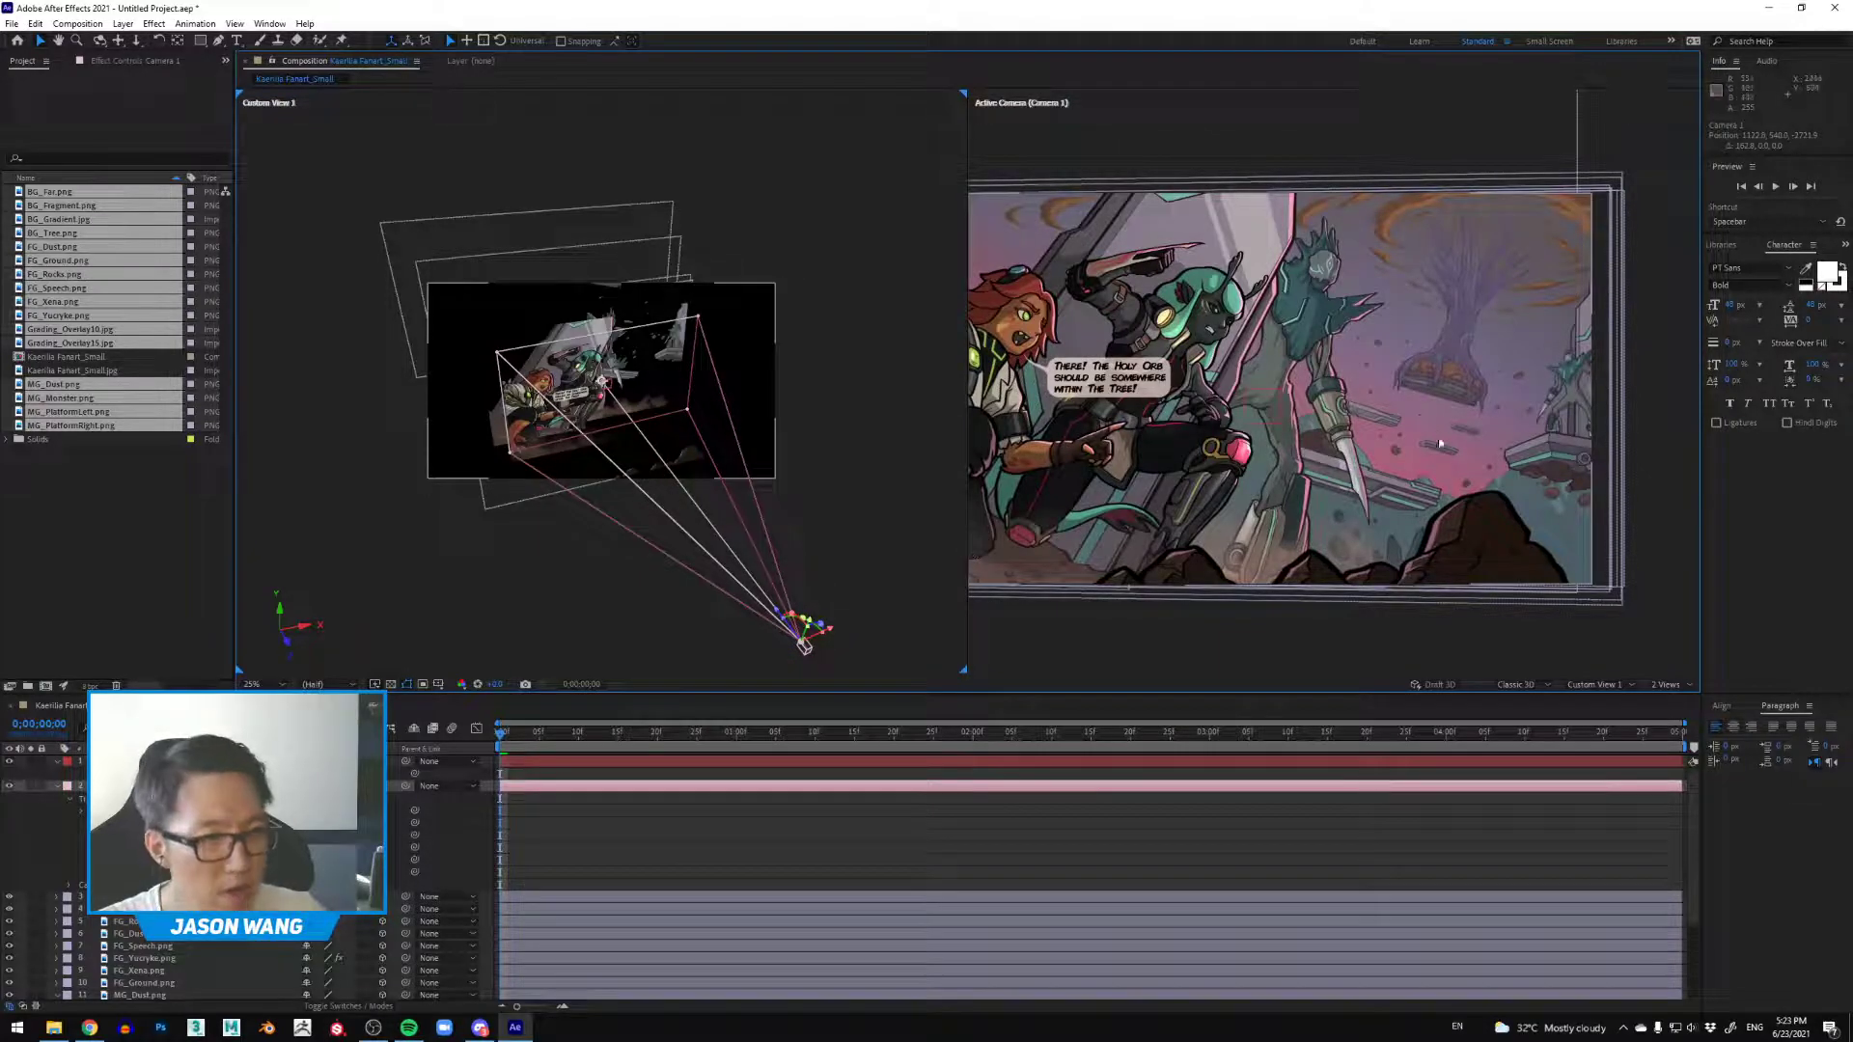
# Step: Collapse the expanded dust layer, make BG_Far.png a 3D layer and select it
pyautogui.scroll(-3, 64, 886)
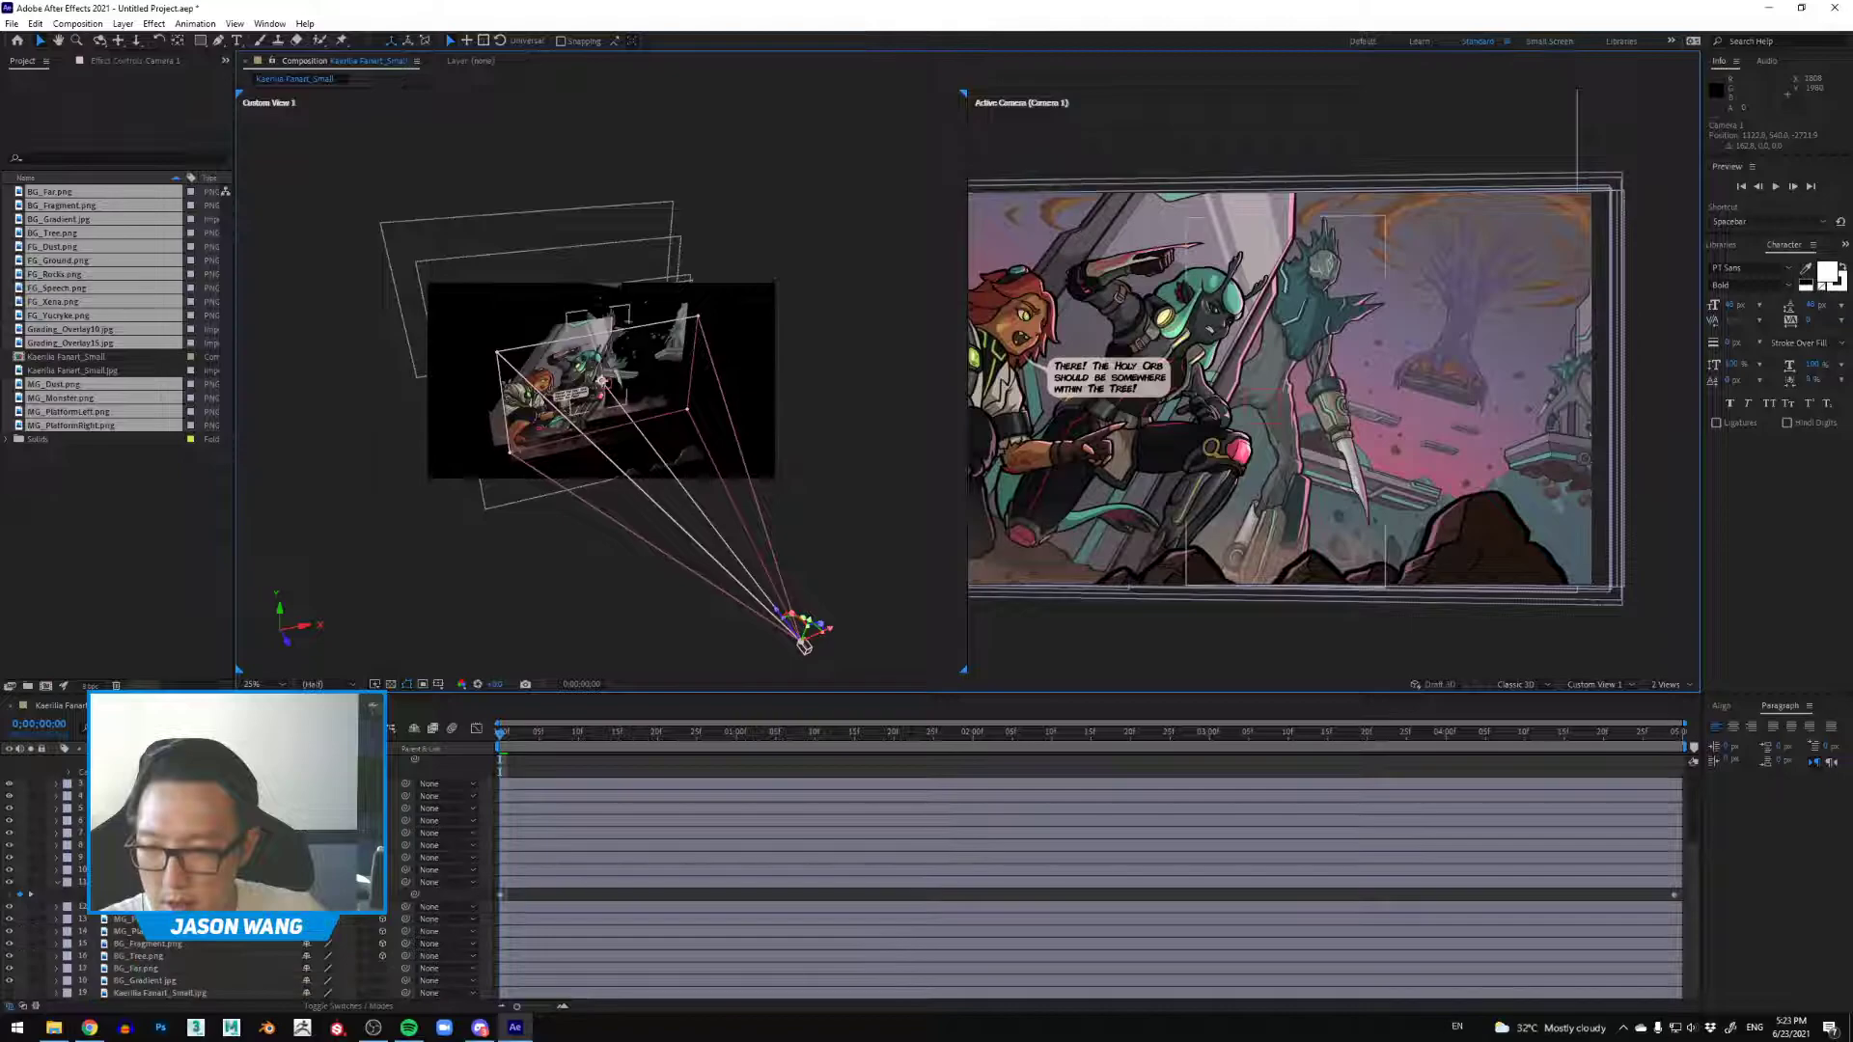
pyautogui.click(57, 884)
pyautogui.click(58, 884)
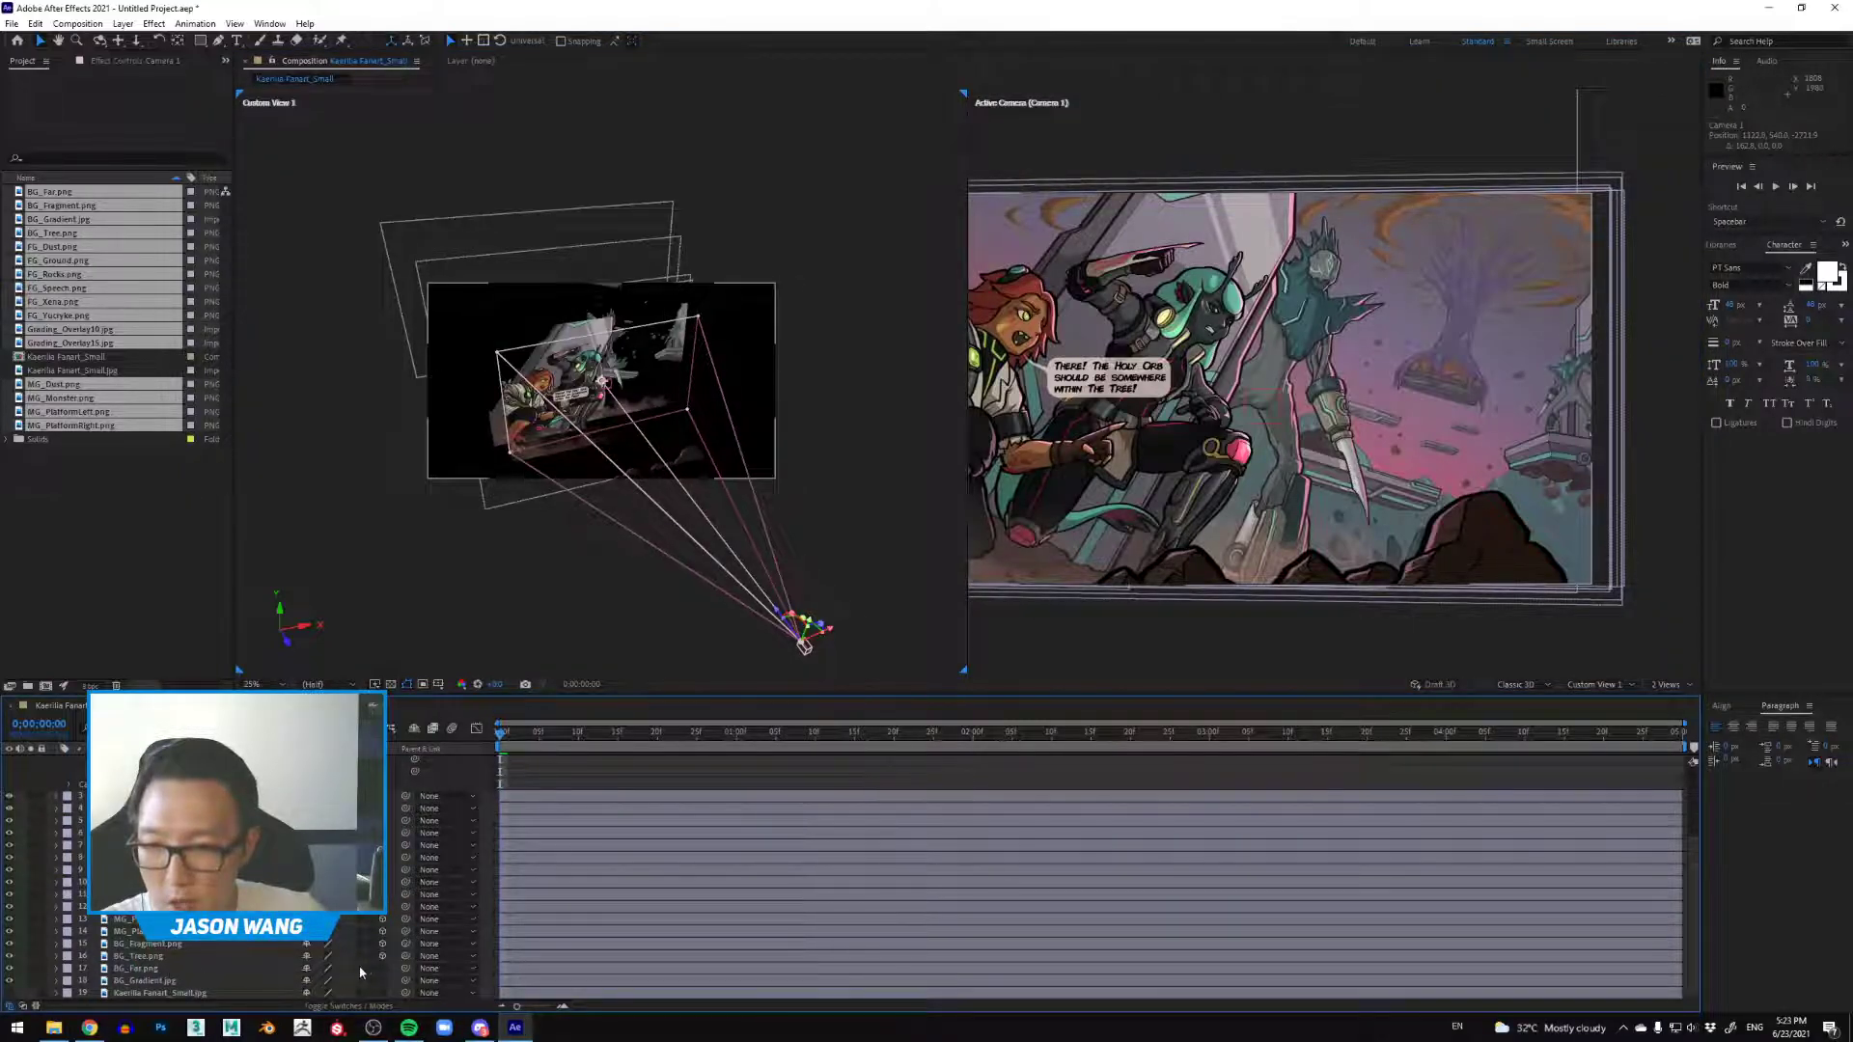
pyautogui.click(383, 968)
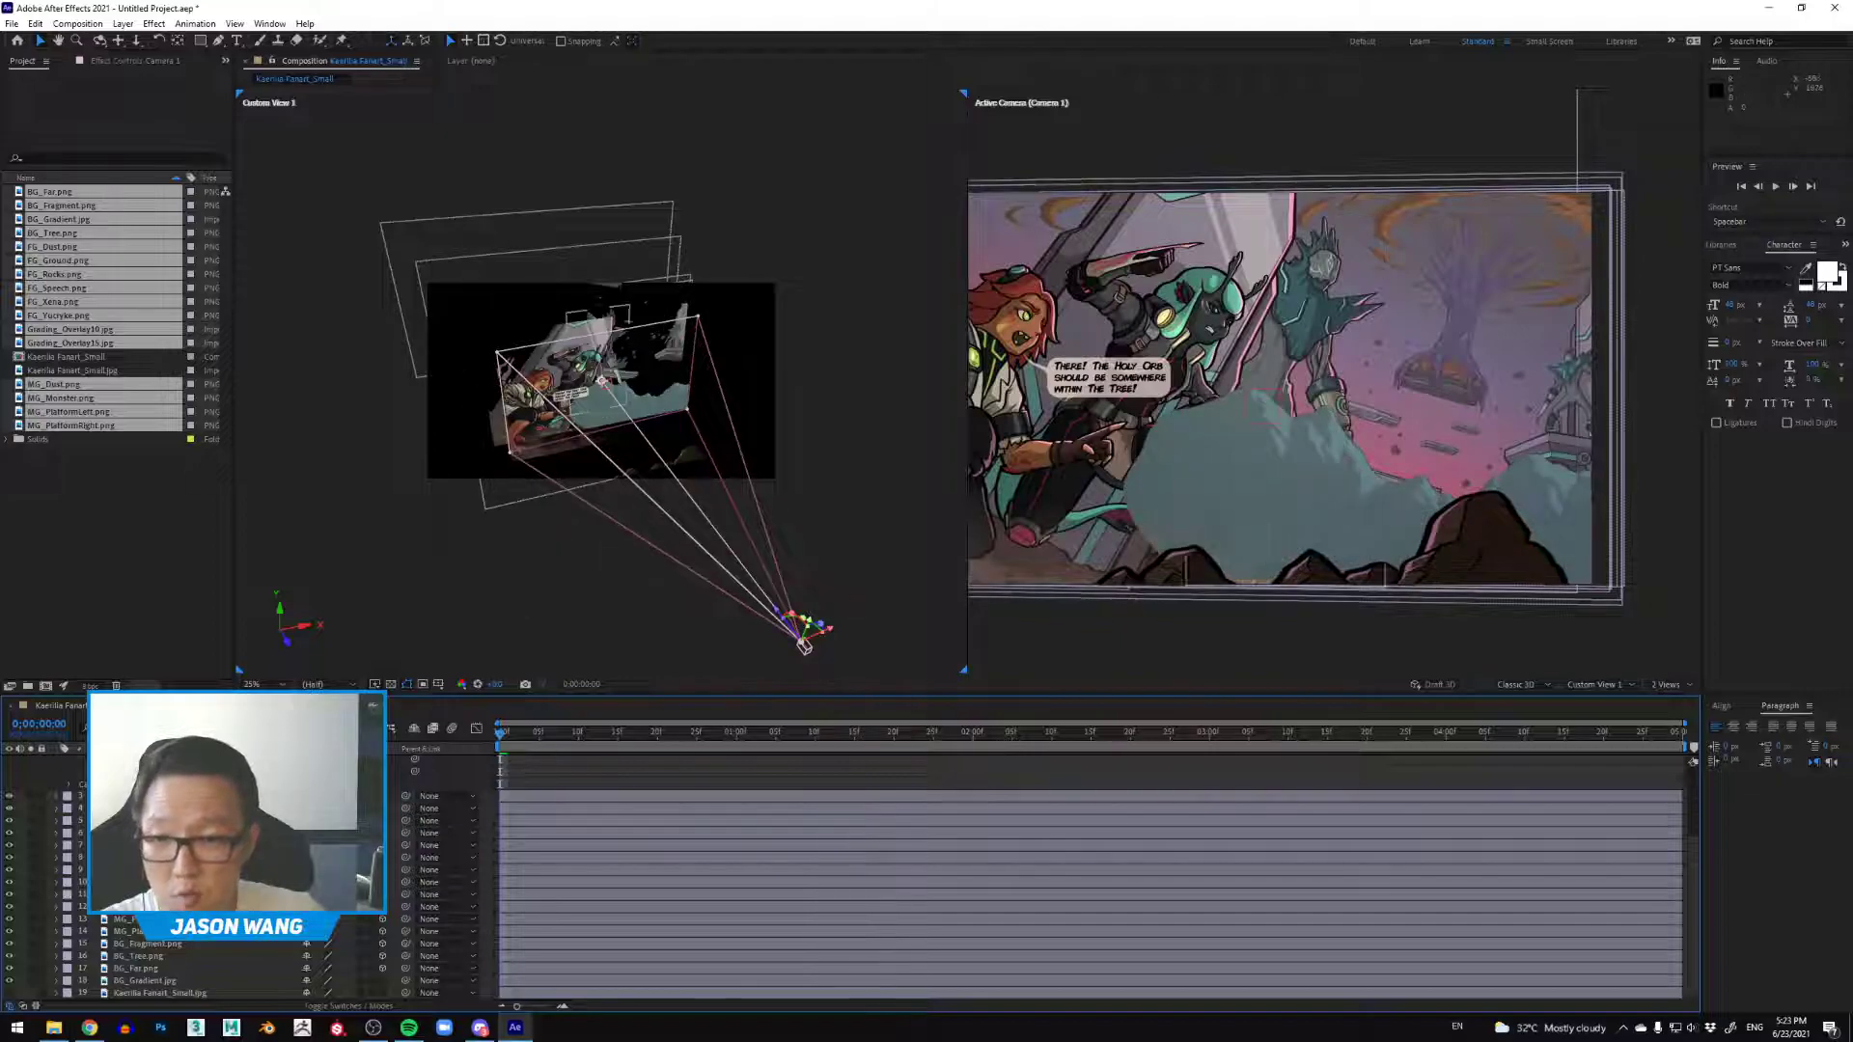
pyautogui.click(167, 966)
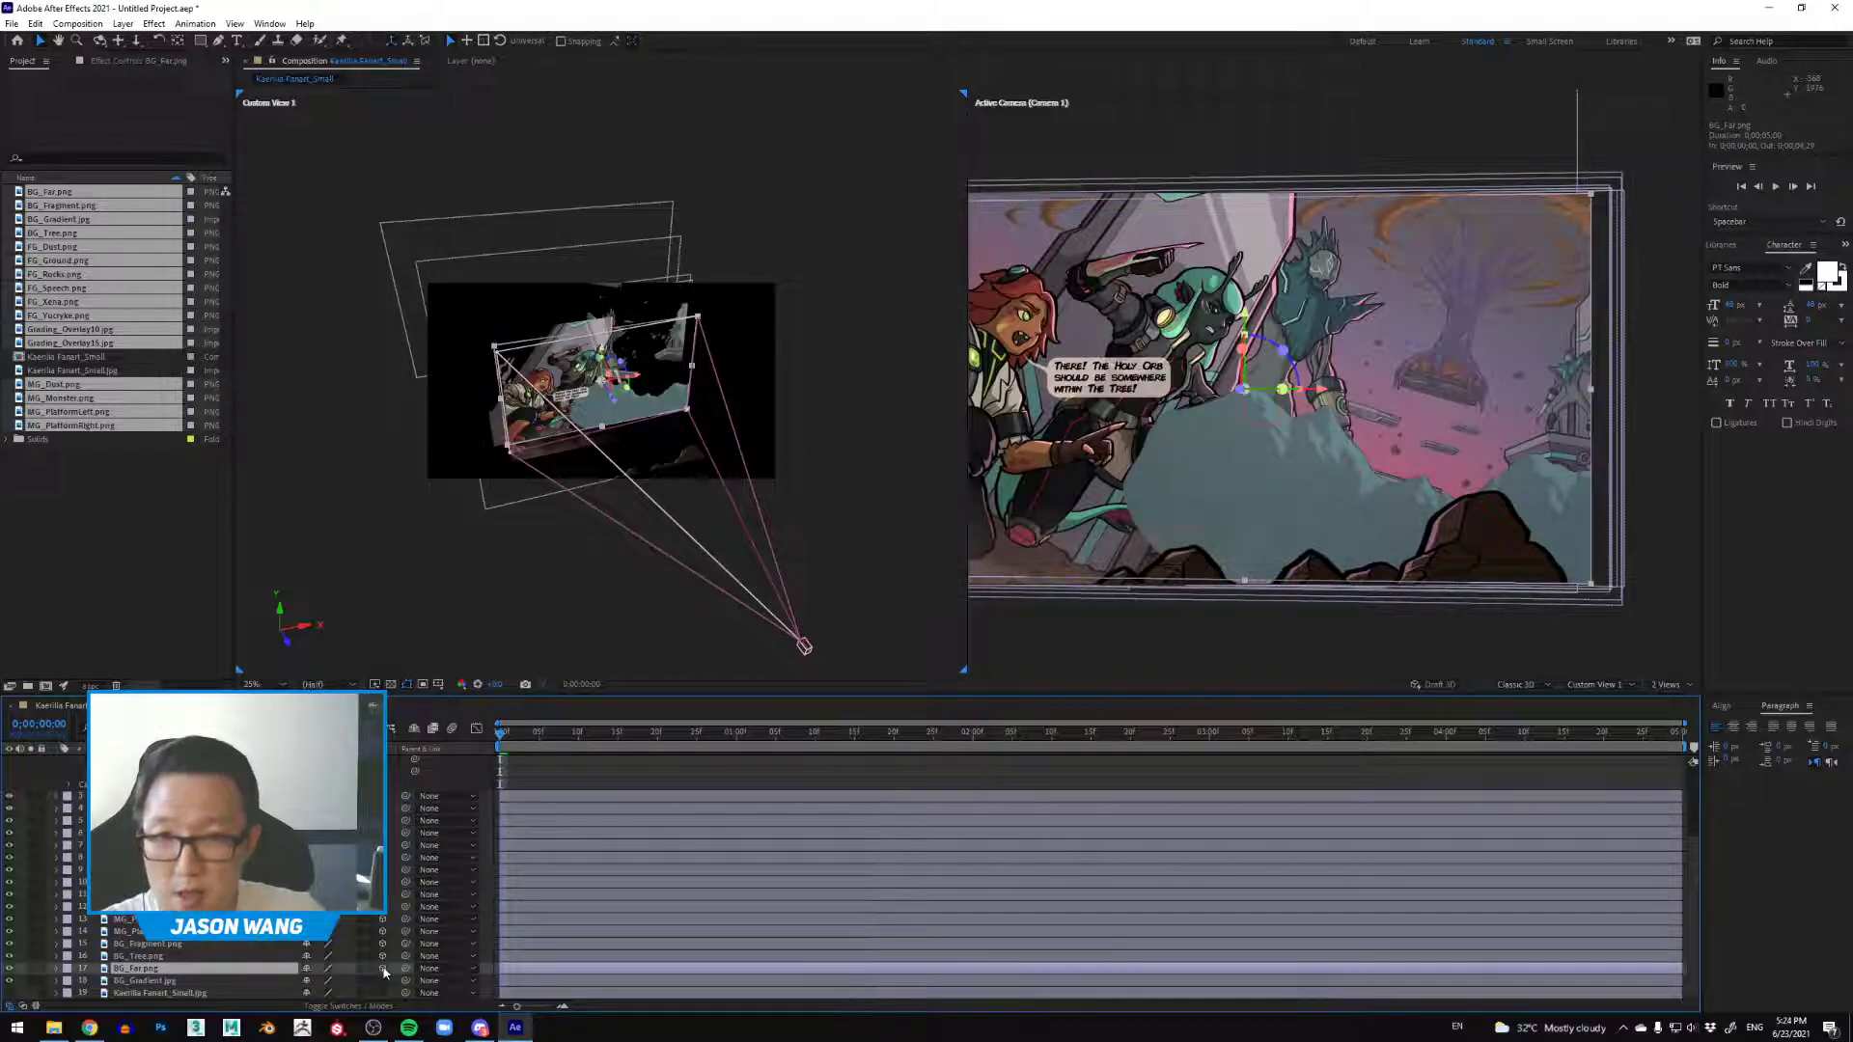
# Step: Push BG_Far.png back along its Z axis to about 4510, scaling it up to fill the camera frame
pyautogui.moveTo(641, 432); pyautogui.dragTo(381, 258)
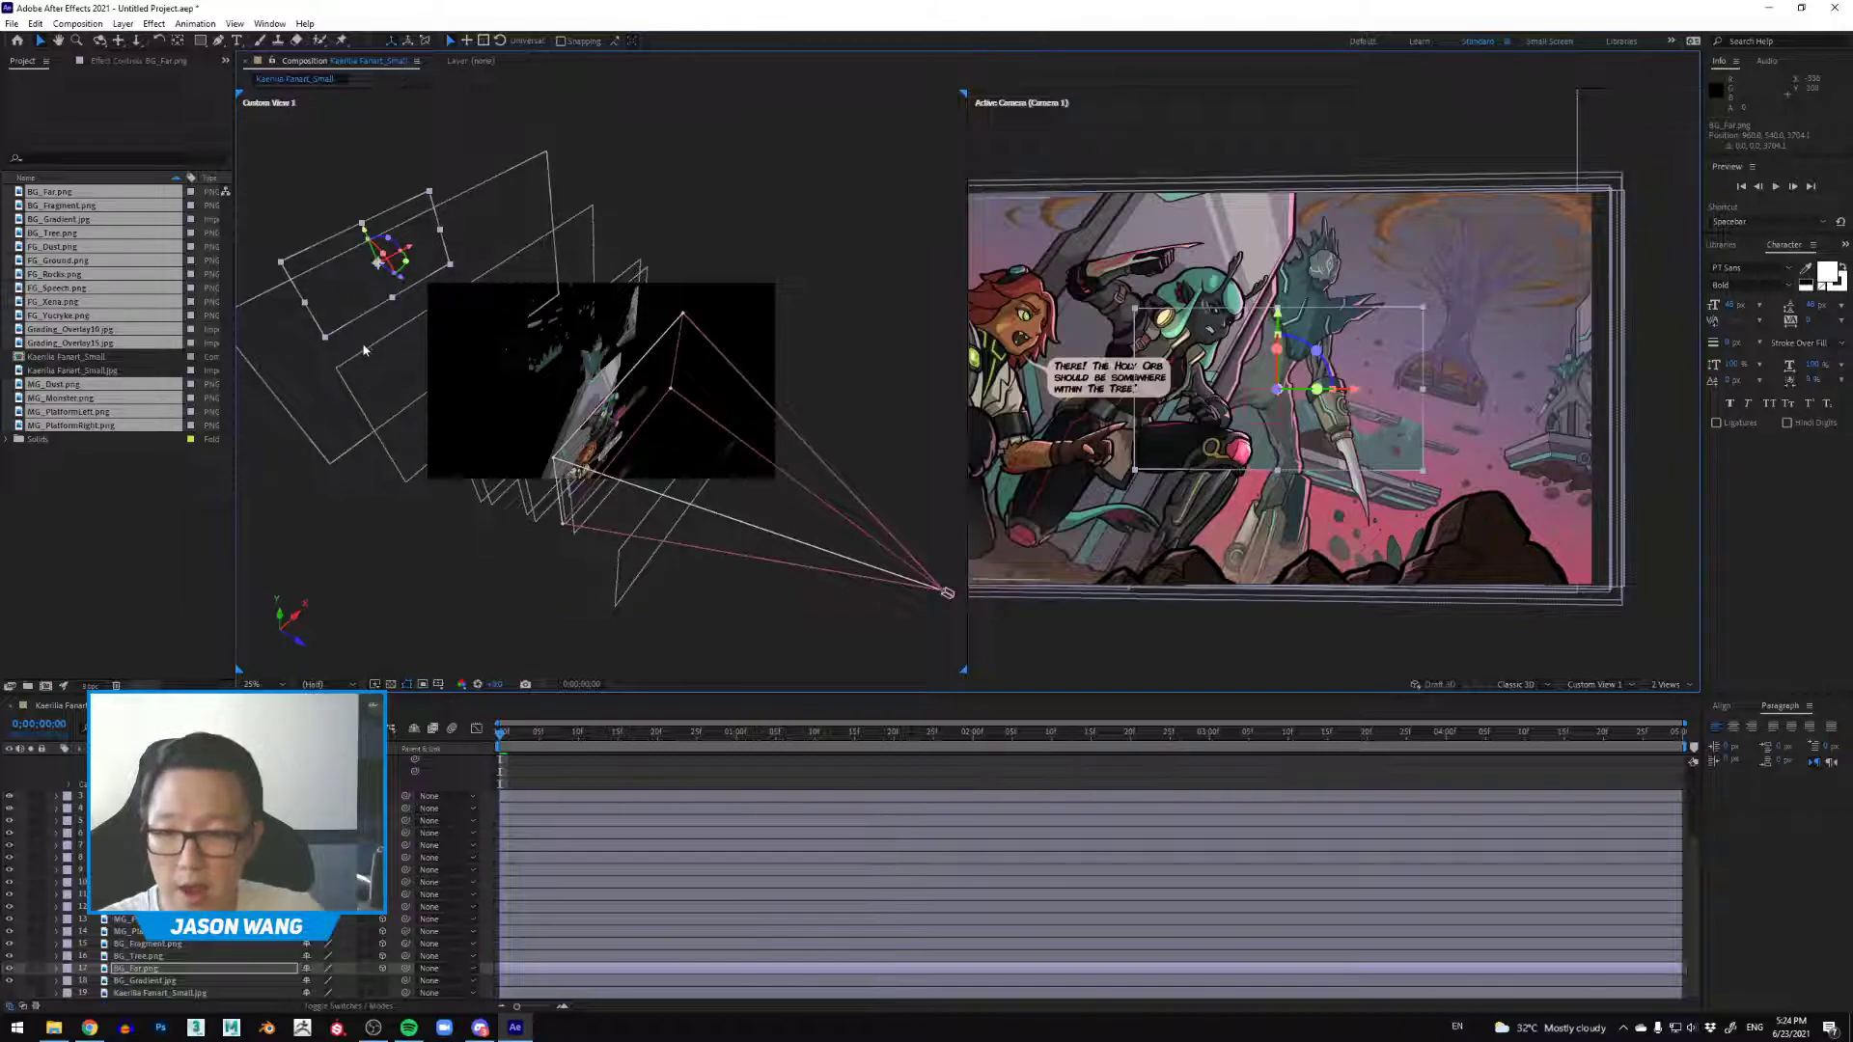
pyautogui.press('s')
pyautogui.moveTo(321, 980); pyautogui.dragTo(377, 958)
pyautogui.moveTo(403, 280); pyautogui.dragTo(264, 232)
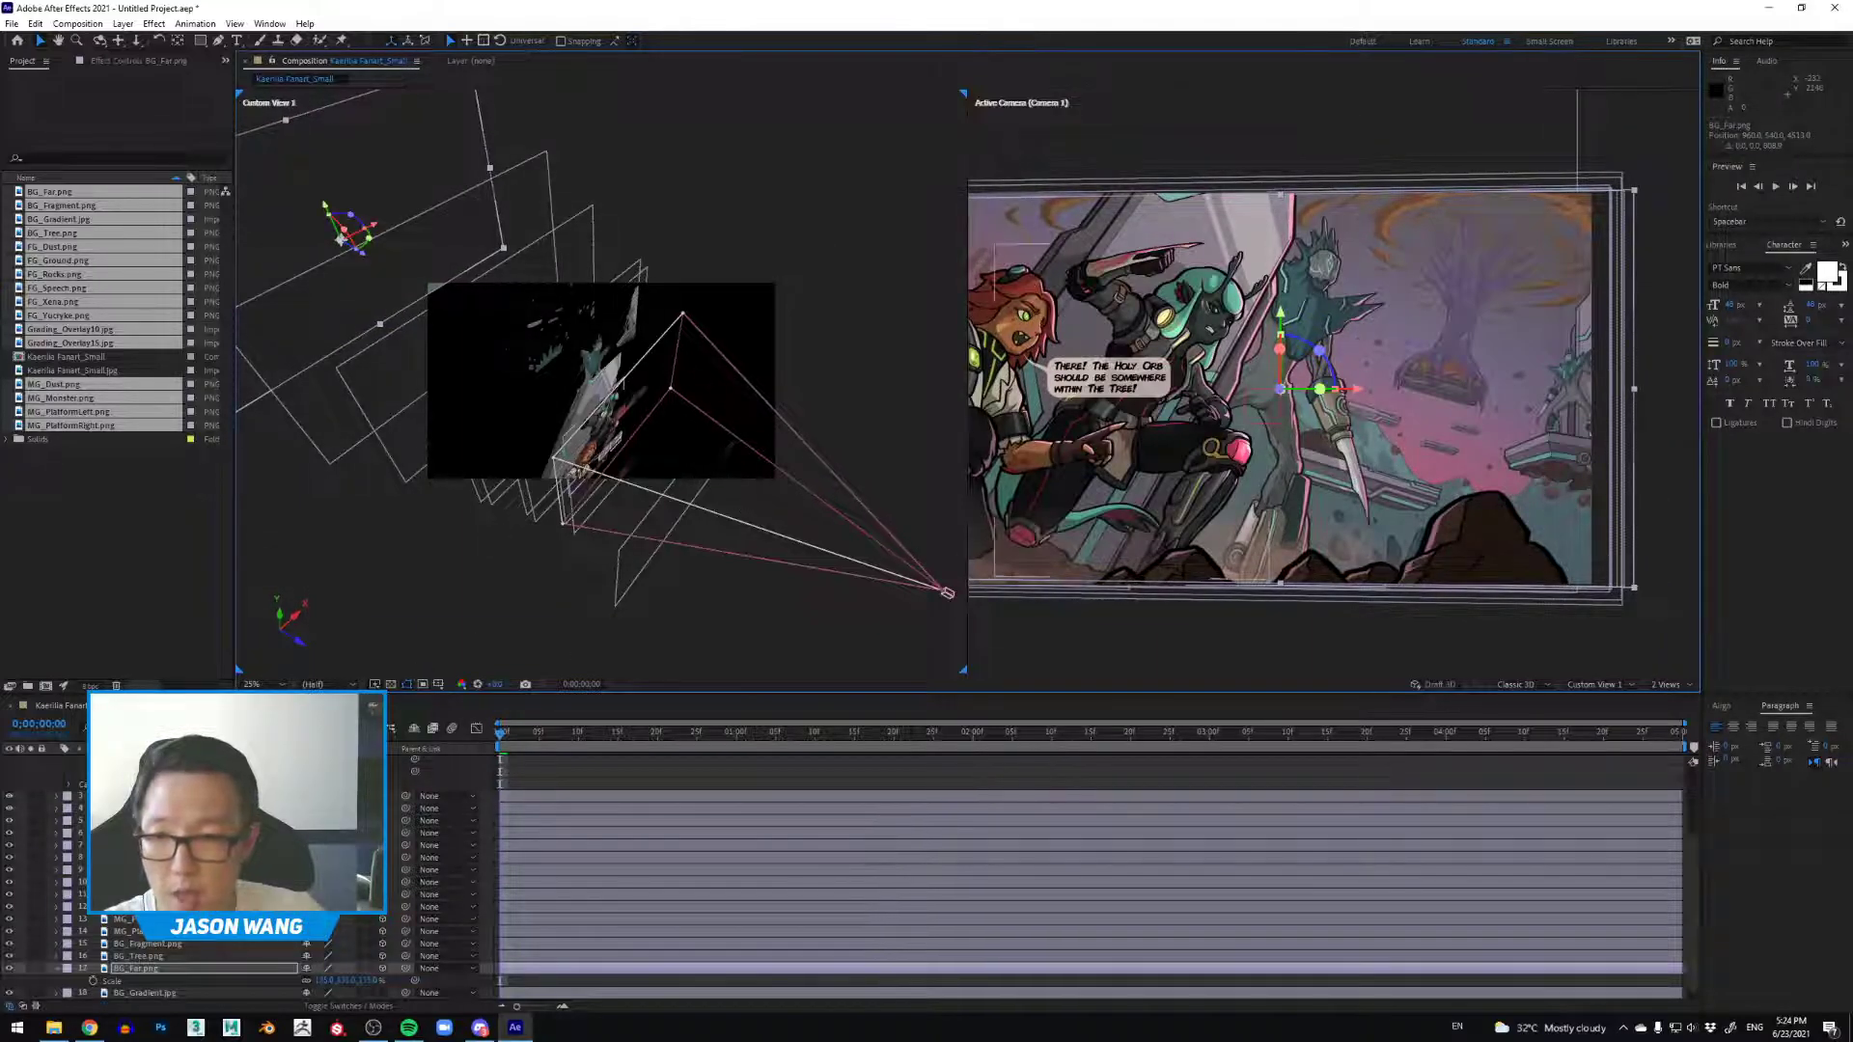
# Step: Keyframe Camera 1's Position at the start of the timeline, and move the camera sideways along X at 0;00;04;29
pyautogui.scroll(3, 1089, 876)
pyautogui.click(145, 786)
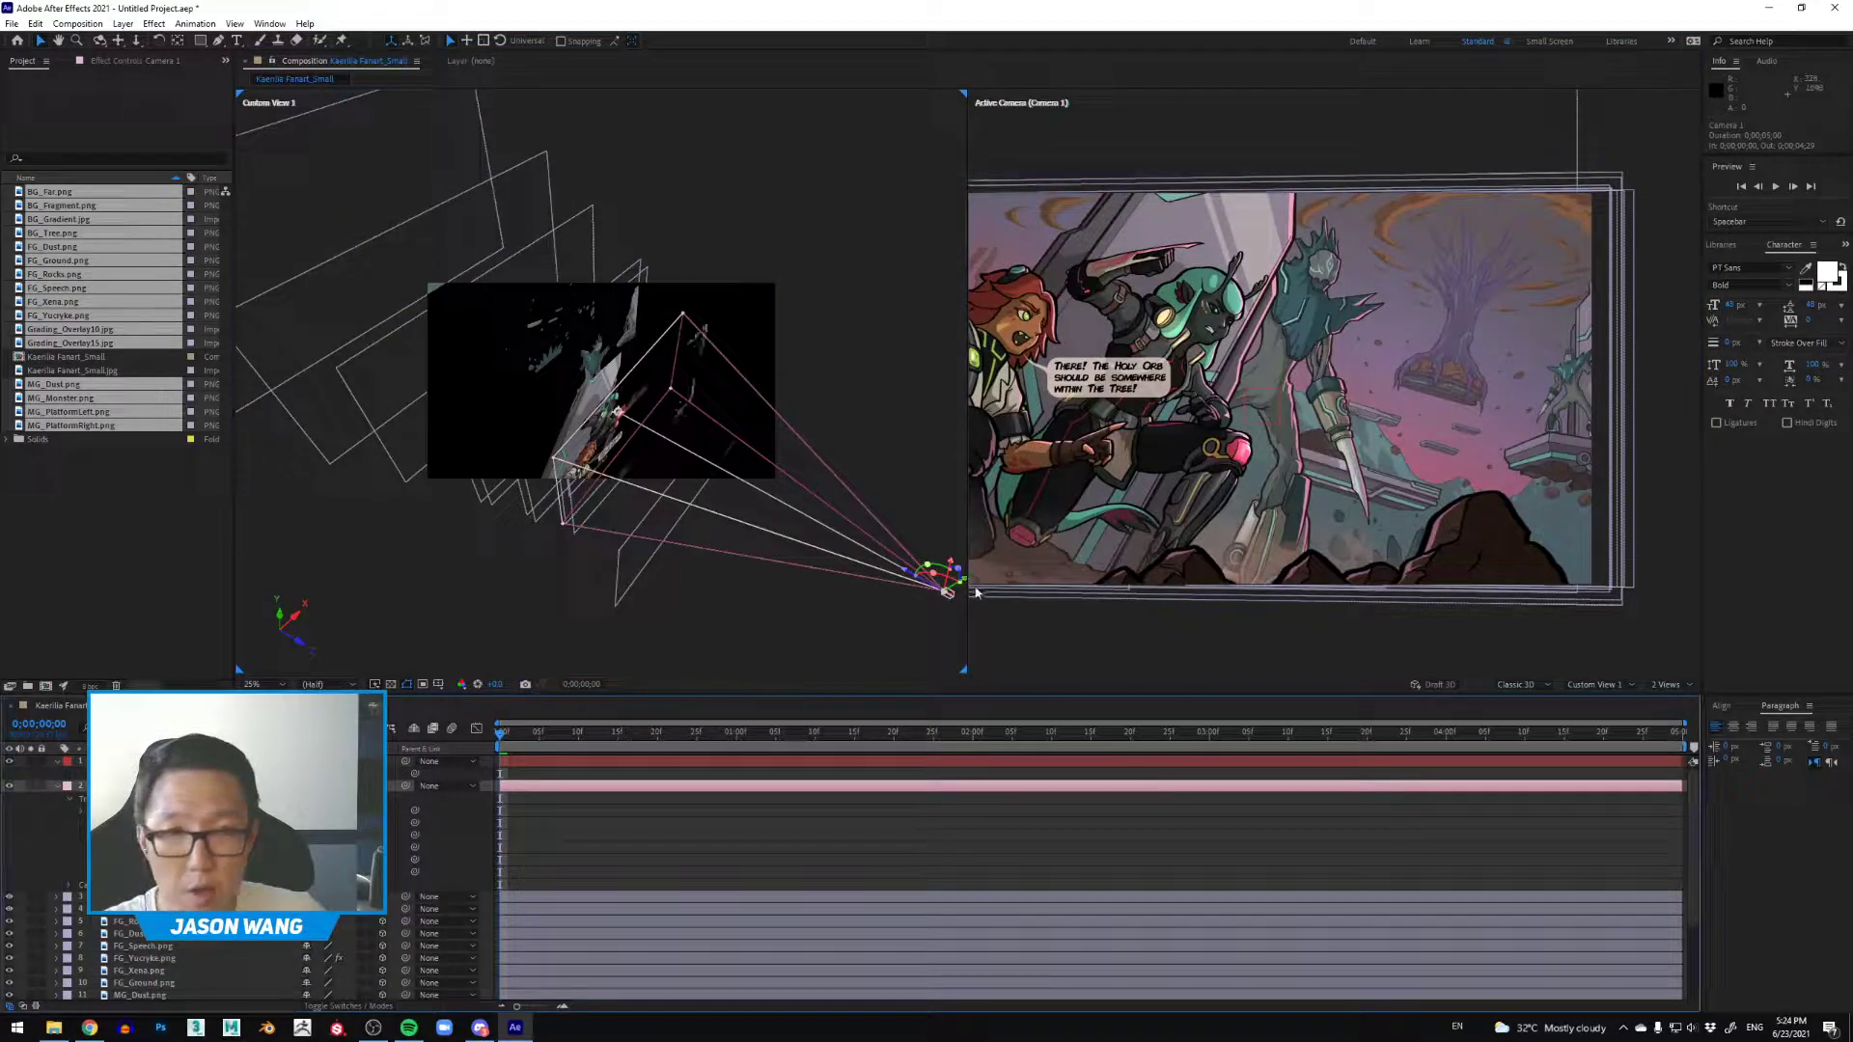
pyautogui.scroll(-1, 901, 579)
pyautogui.moveTo(854, 551); pyautogui.dragTo(731, 494)
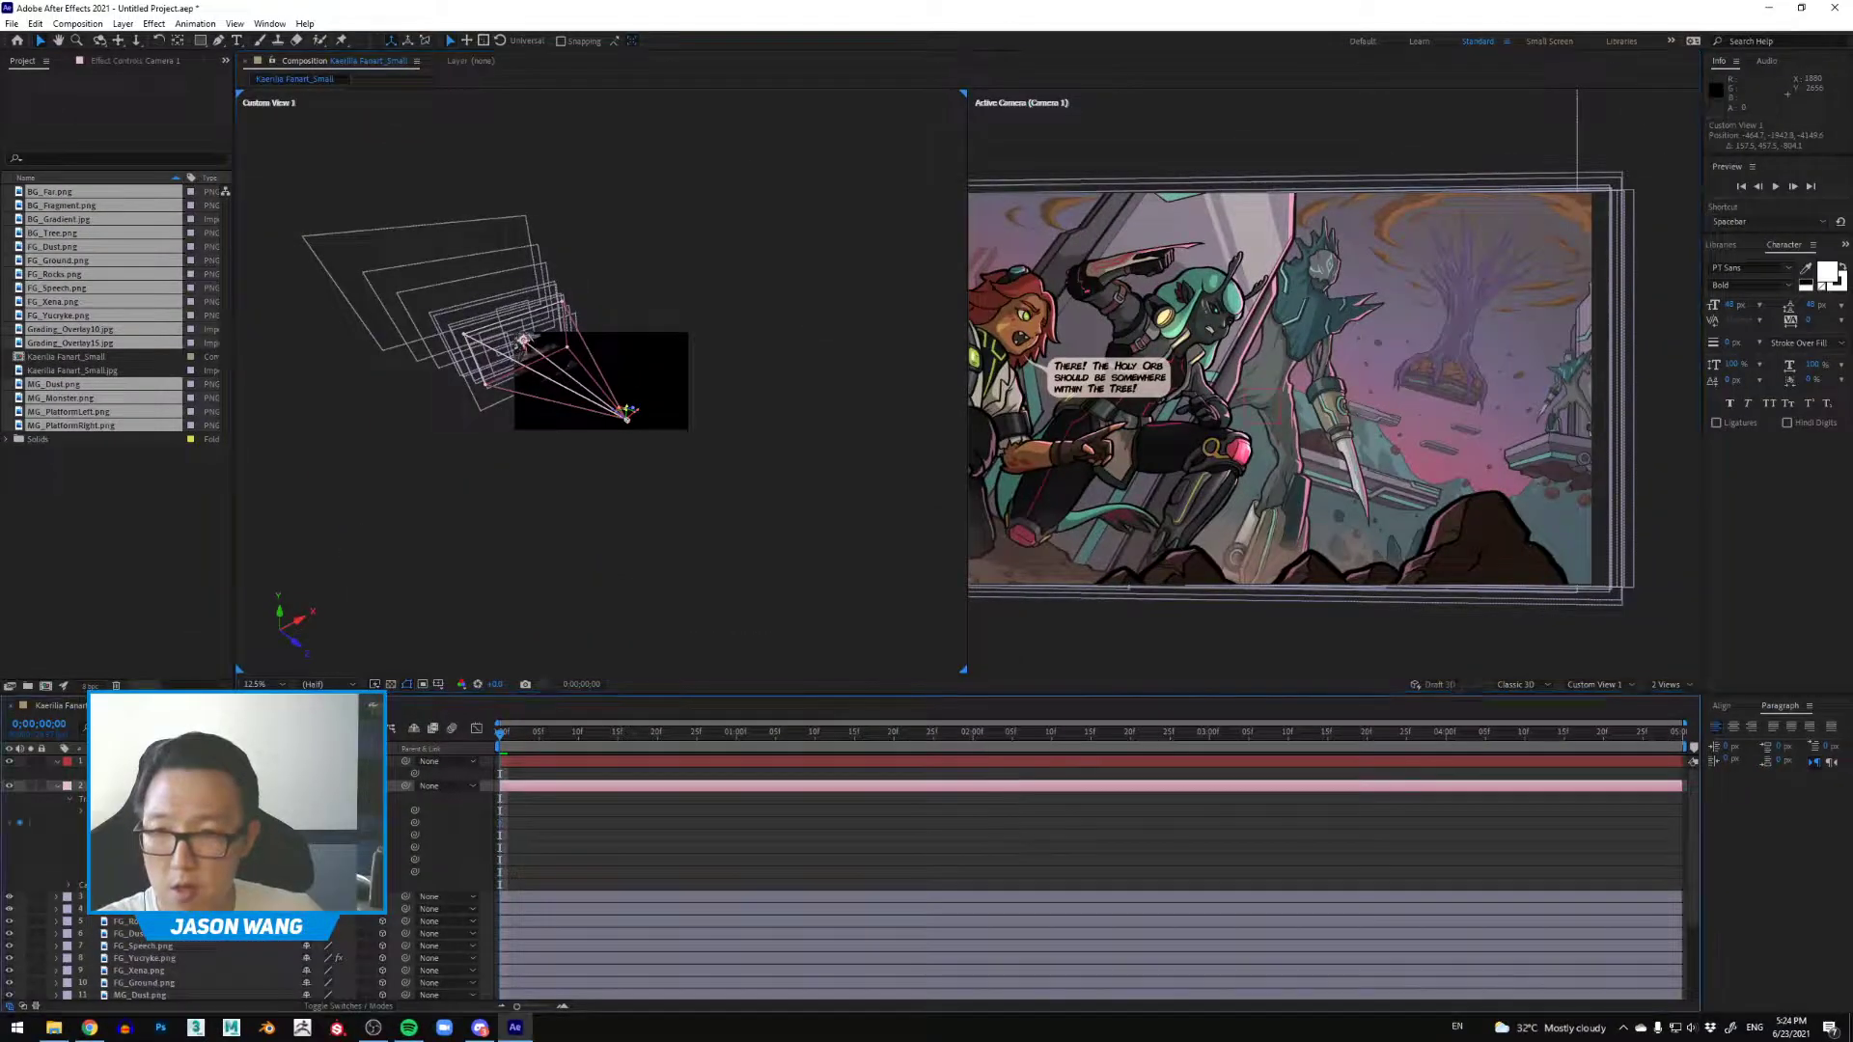
pyautogui.moveTo(622, 734); pyautogui.dragTo(1688, 757)
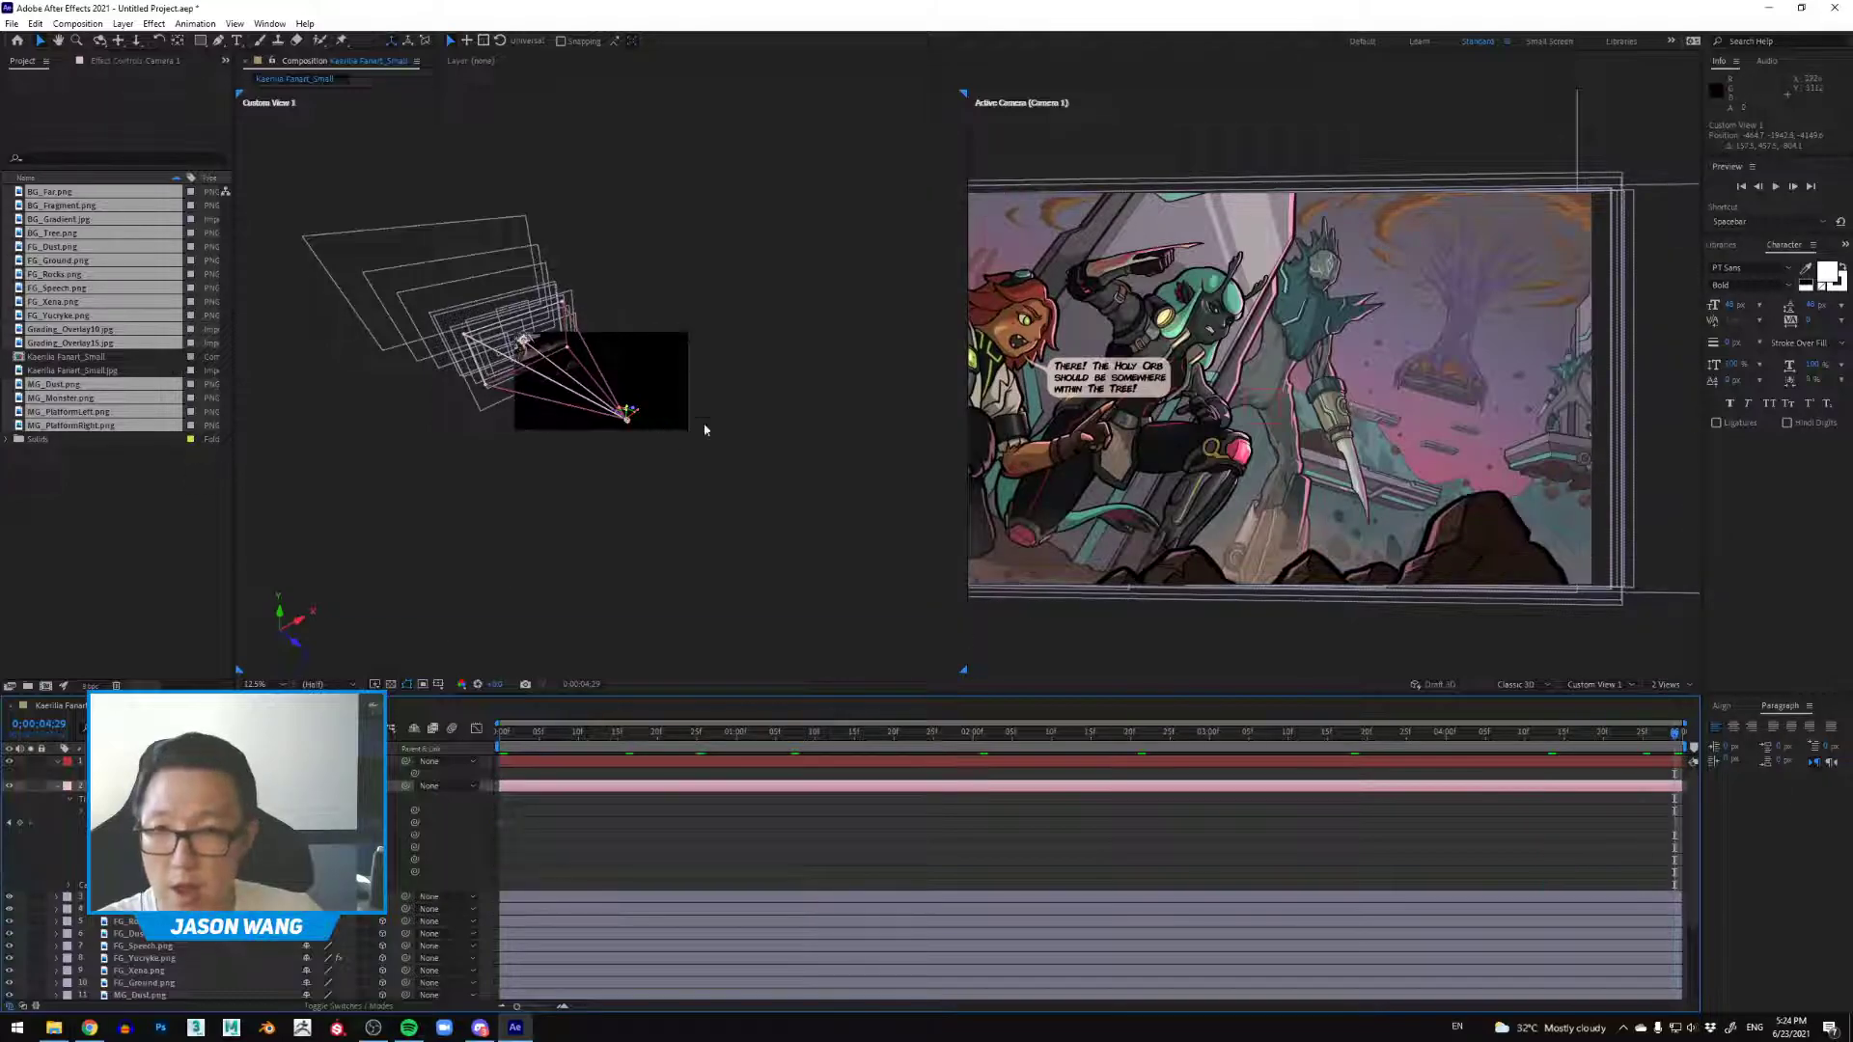
pyautogui.moveTo(637, 417); pyautogui.dragTo(622, 427)
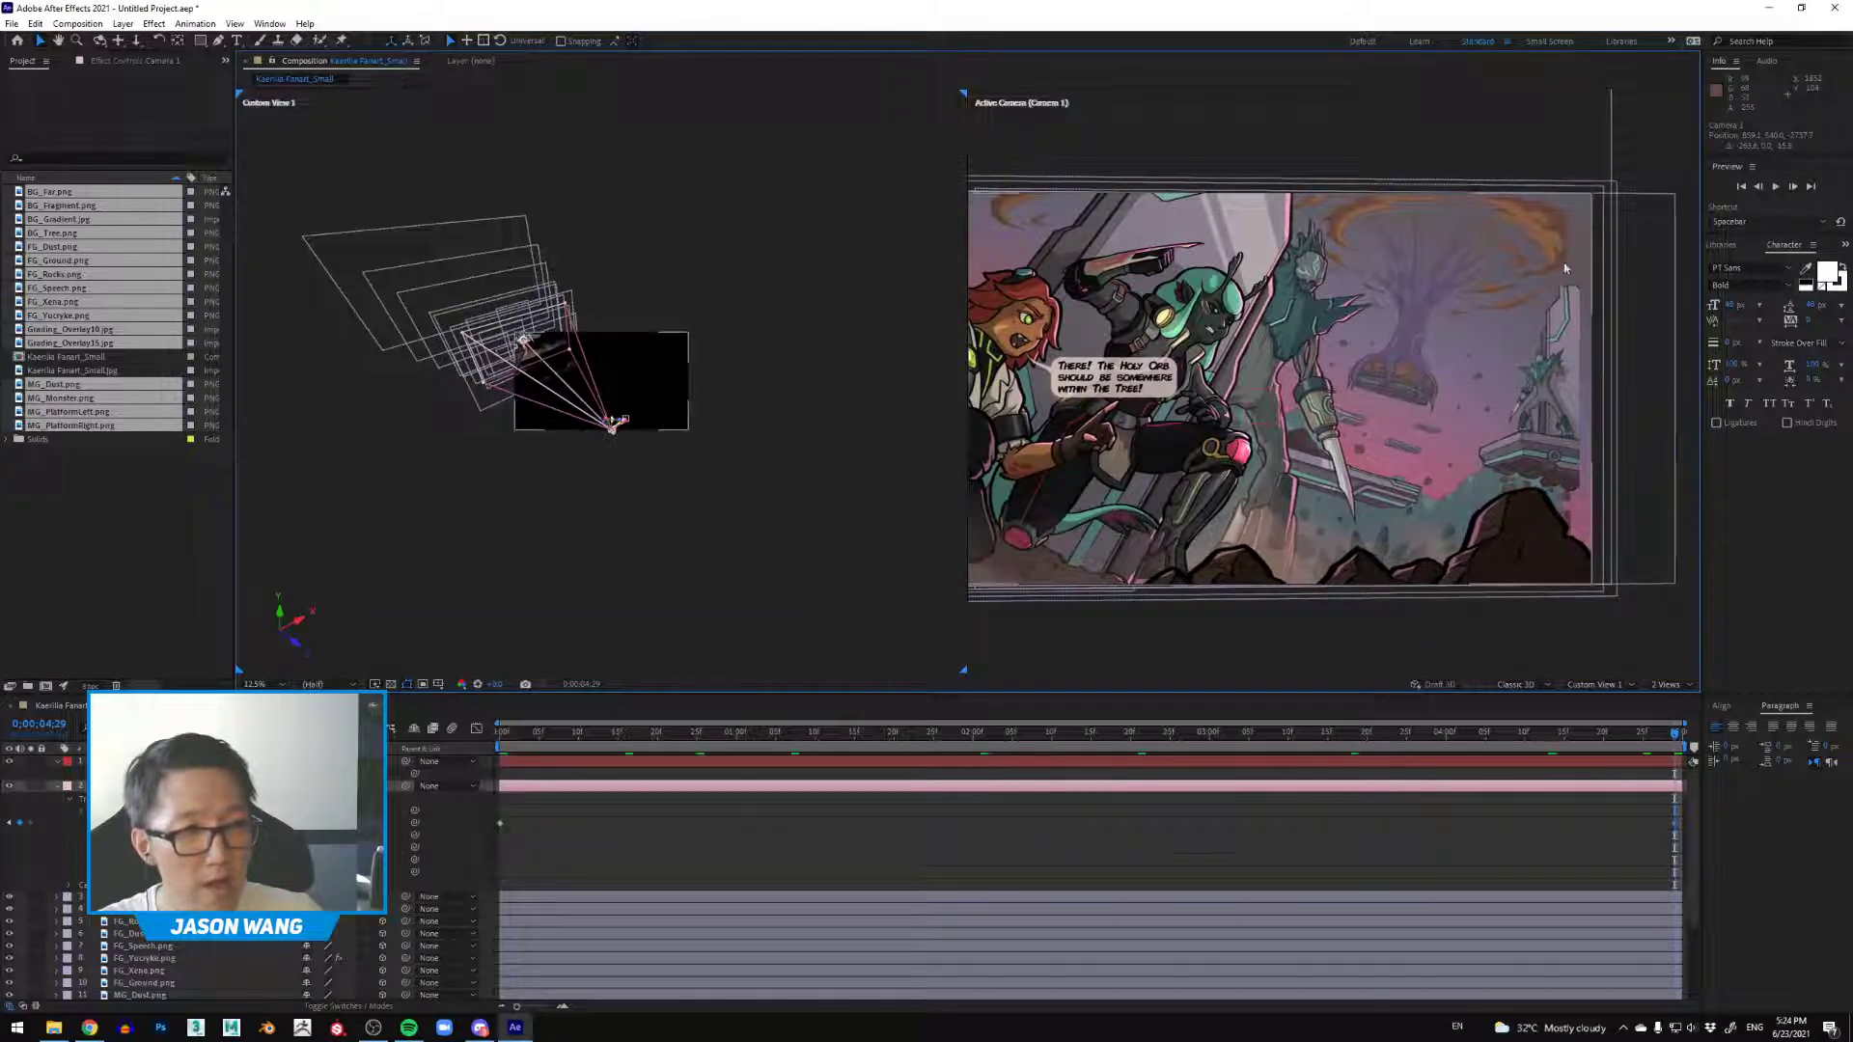
# Step: Inspect the artwork's right edge in the Active Camera view at the last frame, and scrub back to the start to check the camera move
pyautogui.scroll(1, 1604, 356)
pyautogui.scroll(-1, 1642, 353)
pyautogui.scroll(1, 1612, 356)
pyautogui.moveTo(1568, 359); pyautogui.dragTo(1045, 373)
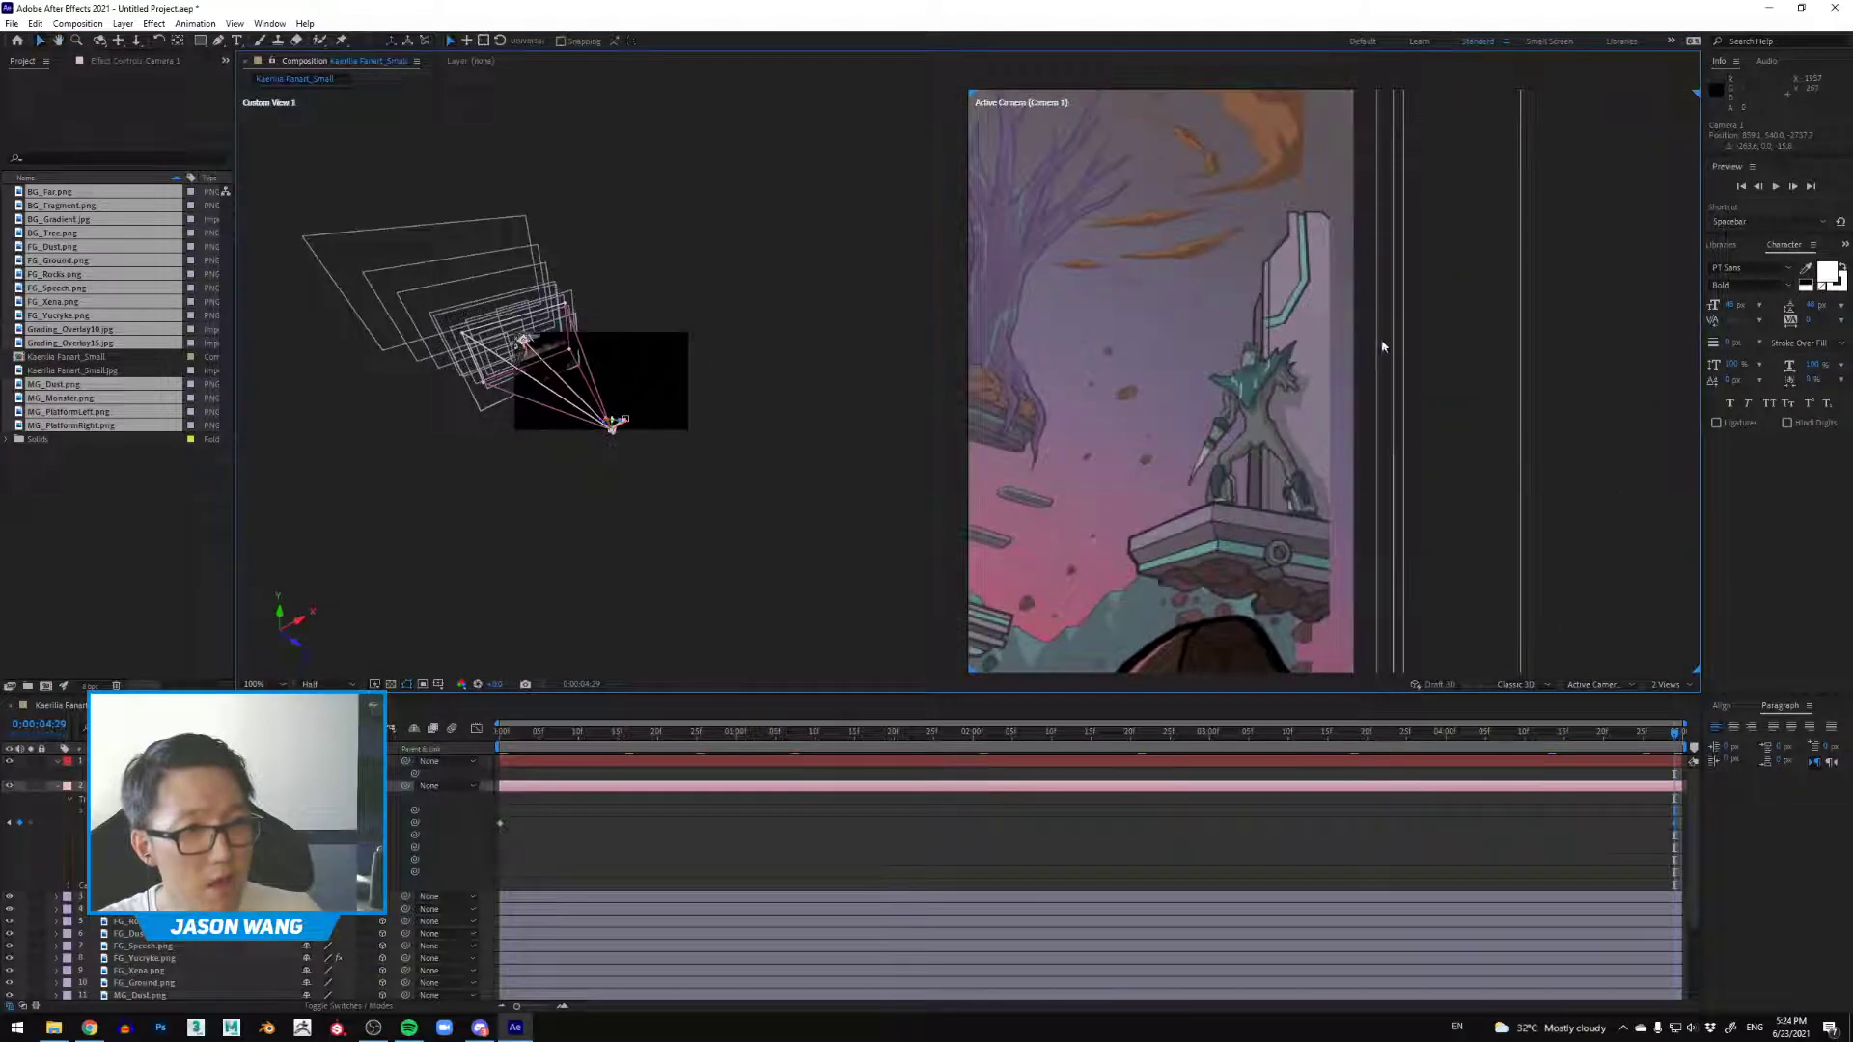
pyautogui.scroll(-2, 1322, 420)
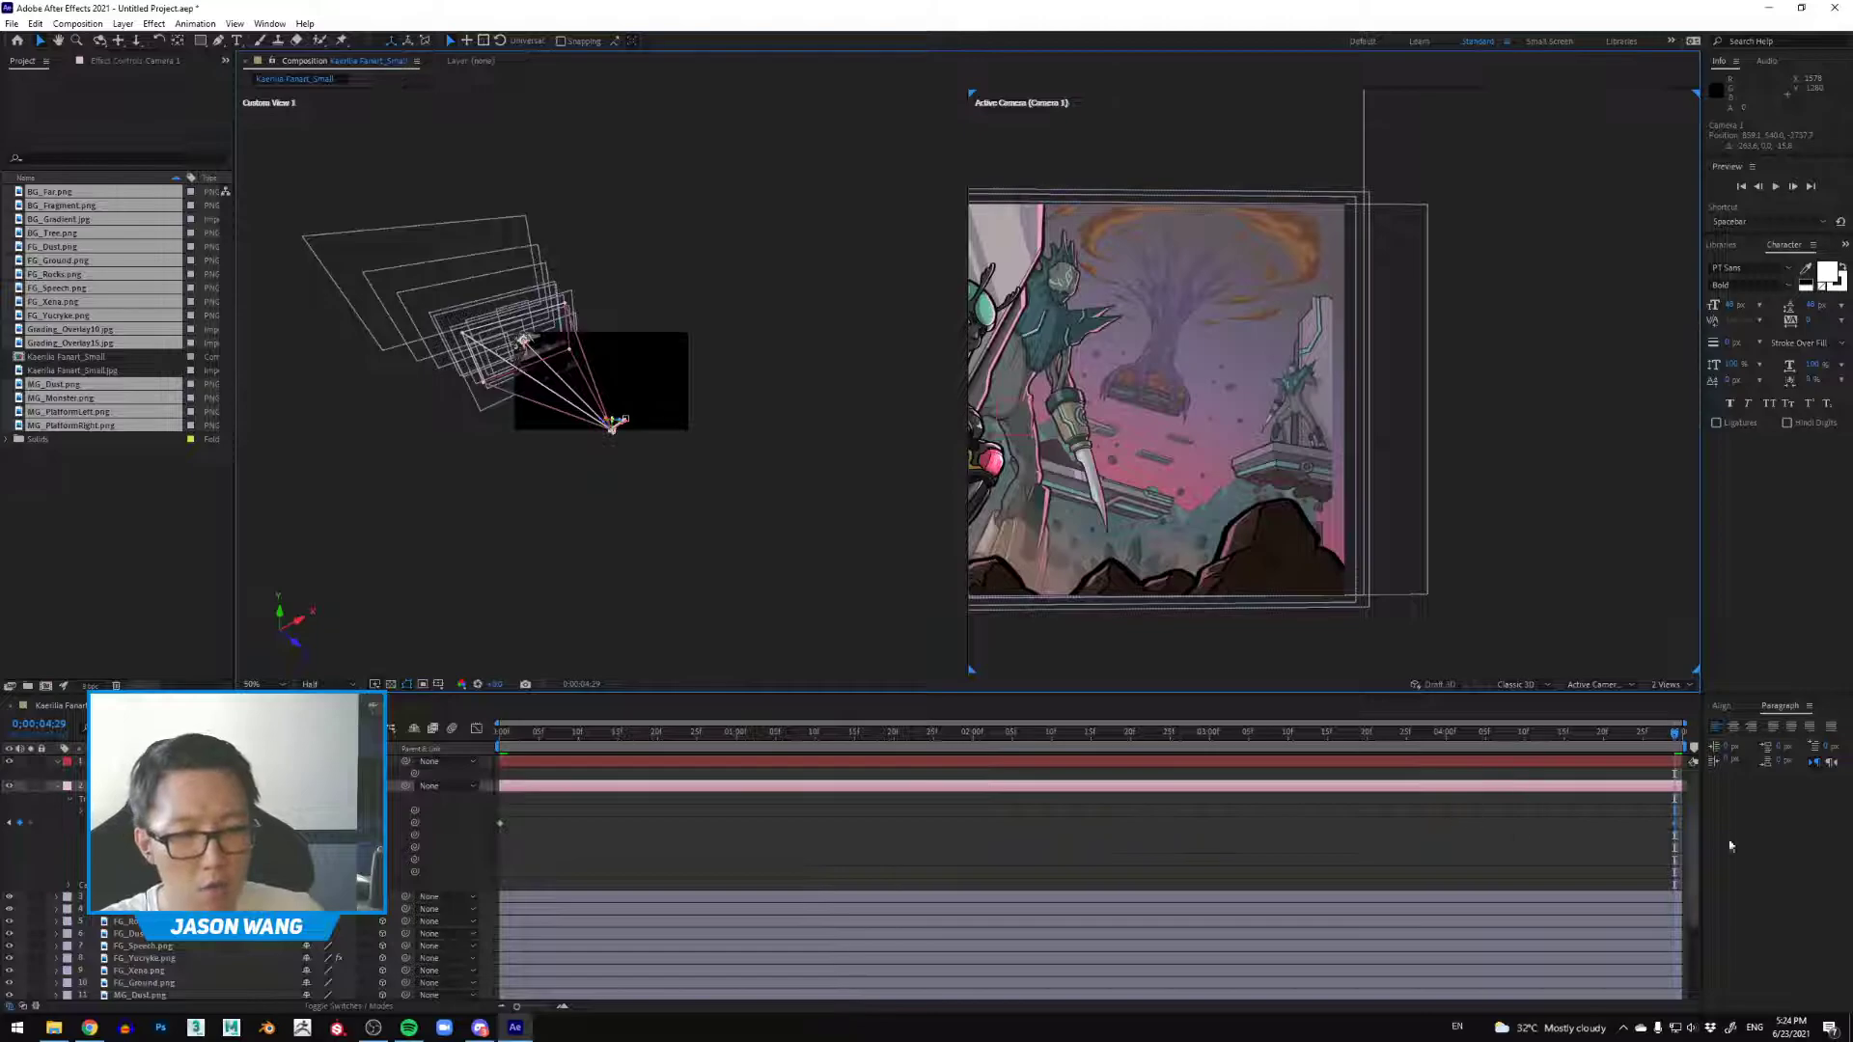
pyautogui.moveTo(1170, 737); pyautogui.dragTo(496, 736)
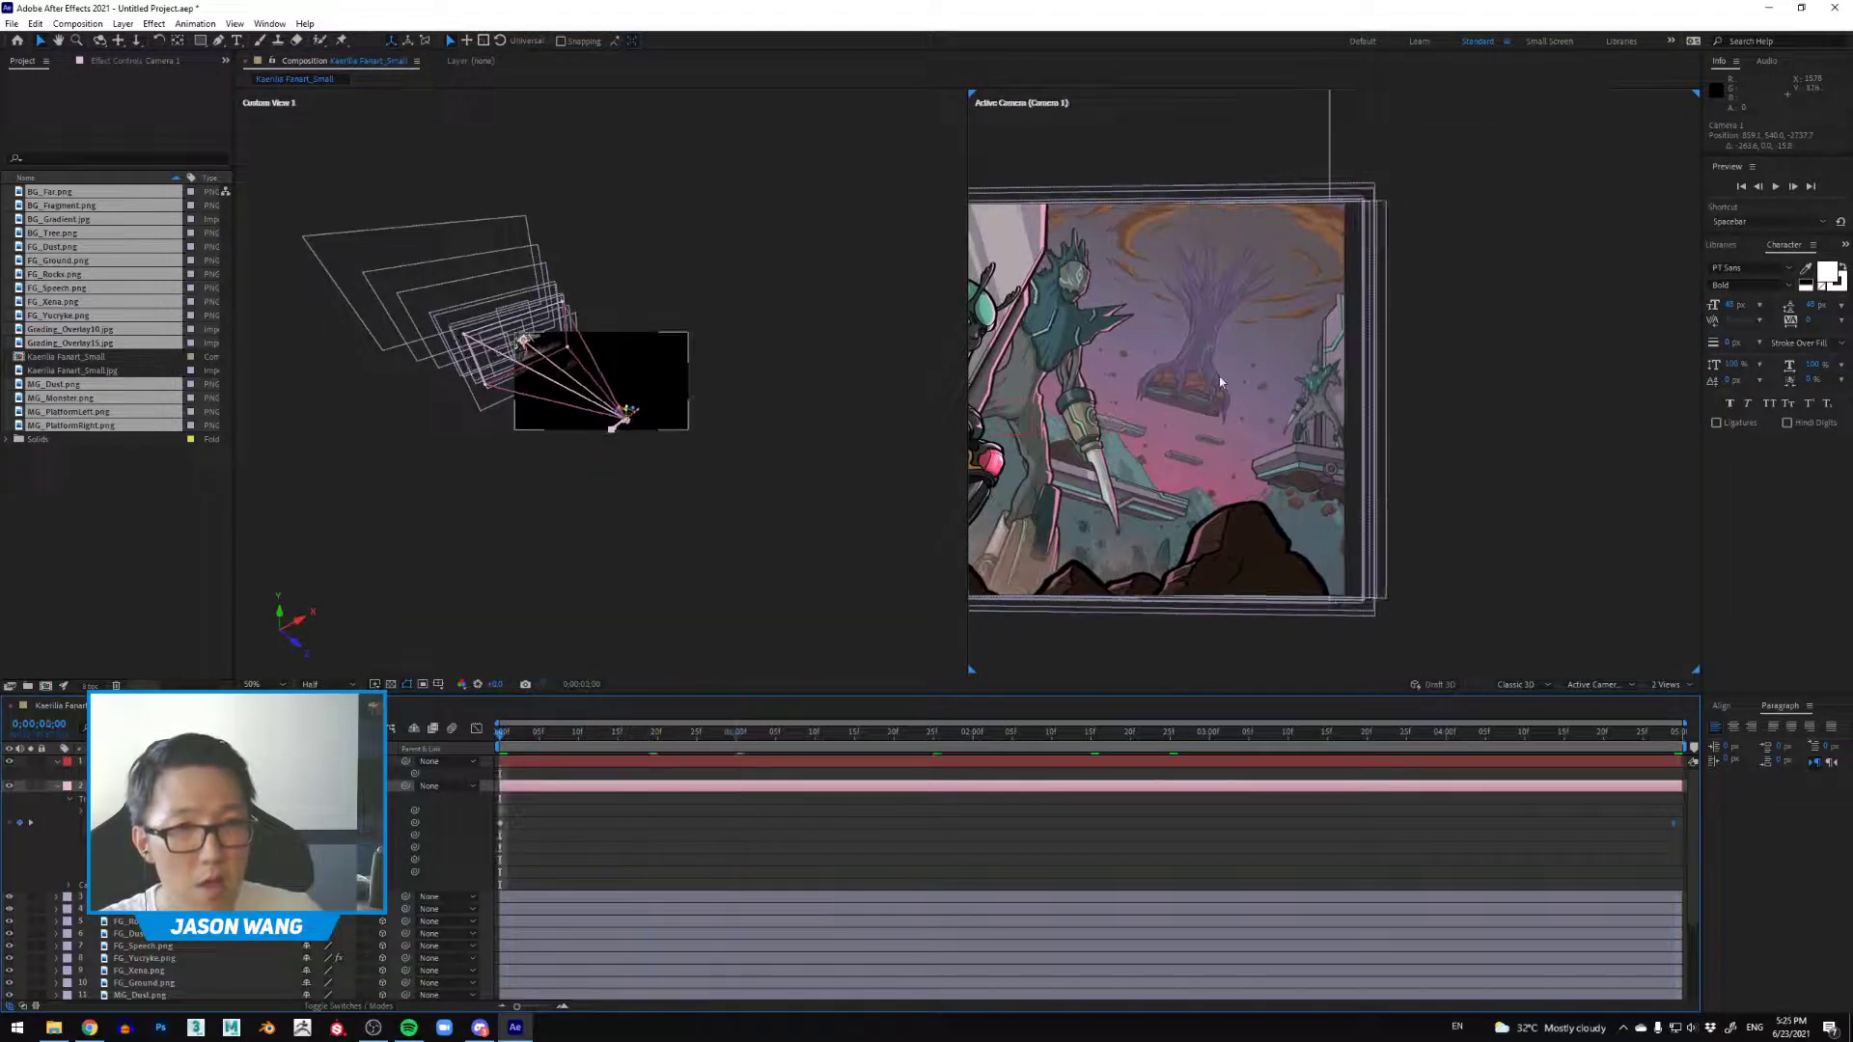
# Step: Centre the full frame in the Active Camera view and play back the camera move, returning to the first frame
pyautogui.scroll(-1, 1193, 390)
pyautogui.scroll(1, 1270, 408)
pyautogui.moveTo(1272, 409); pyautogui.dragTo(1448, 372)
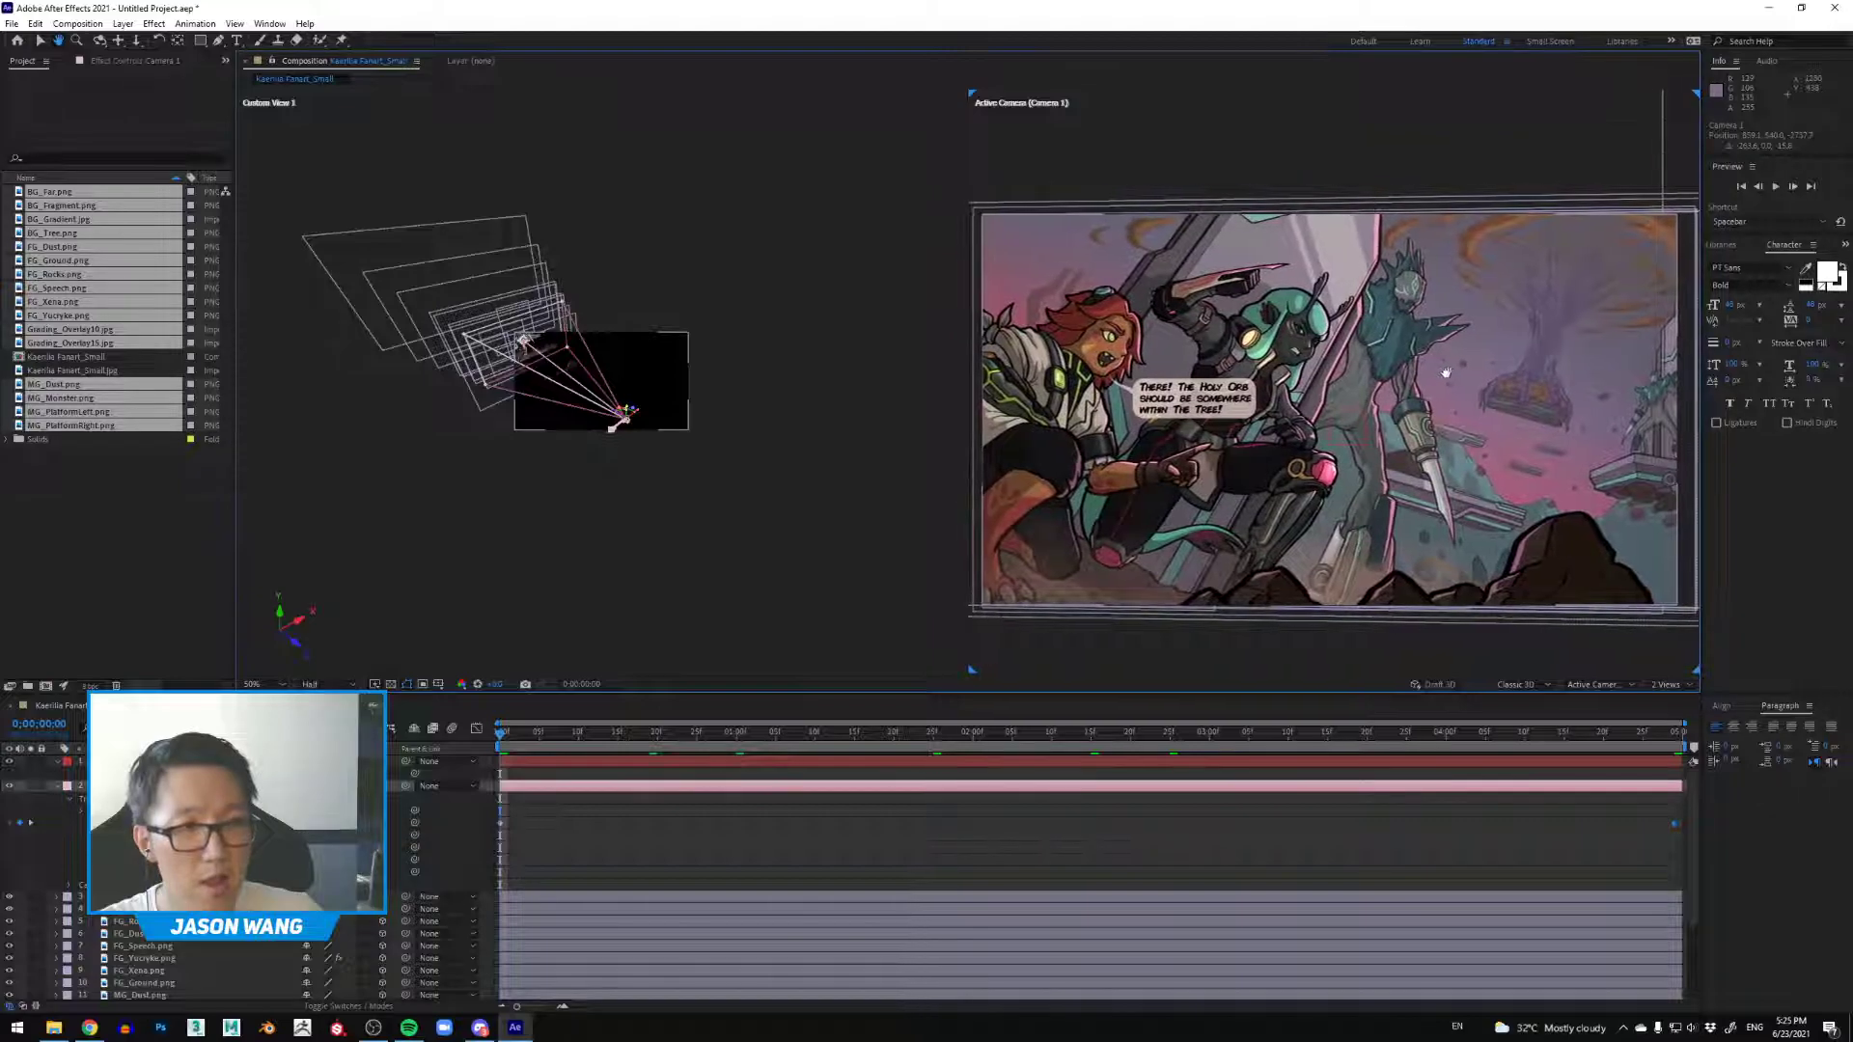
pyautogui.press('space')
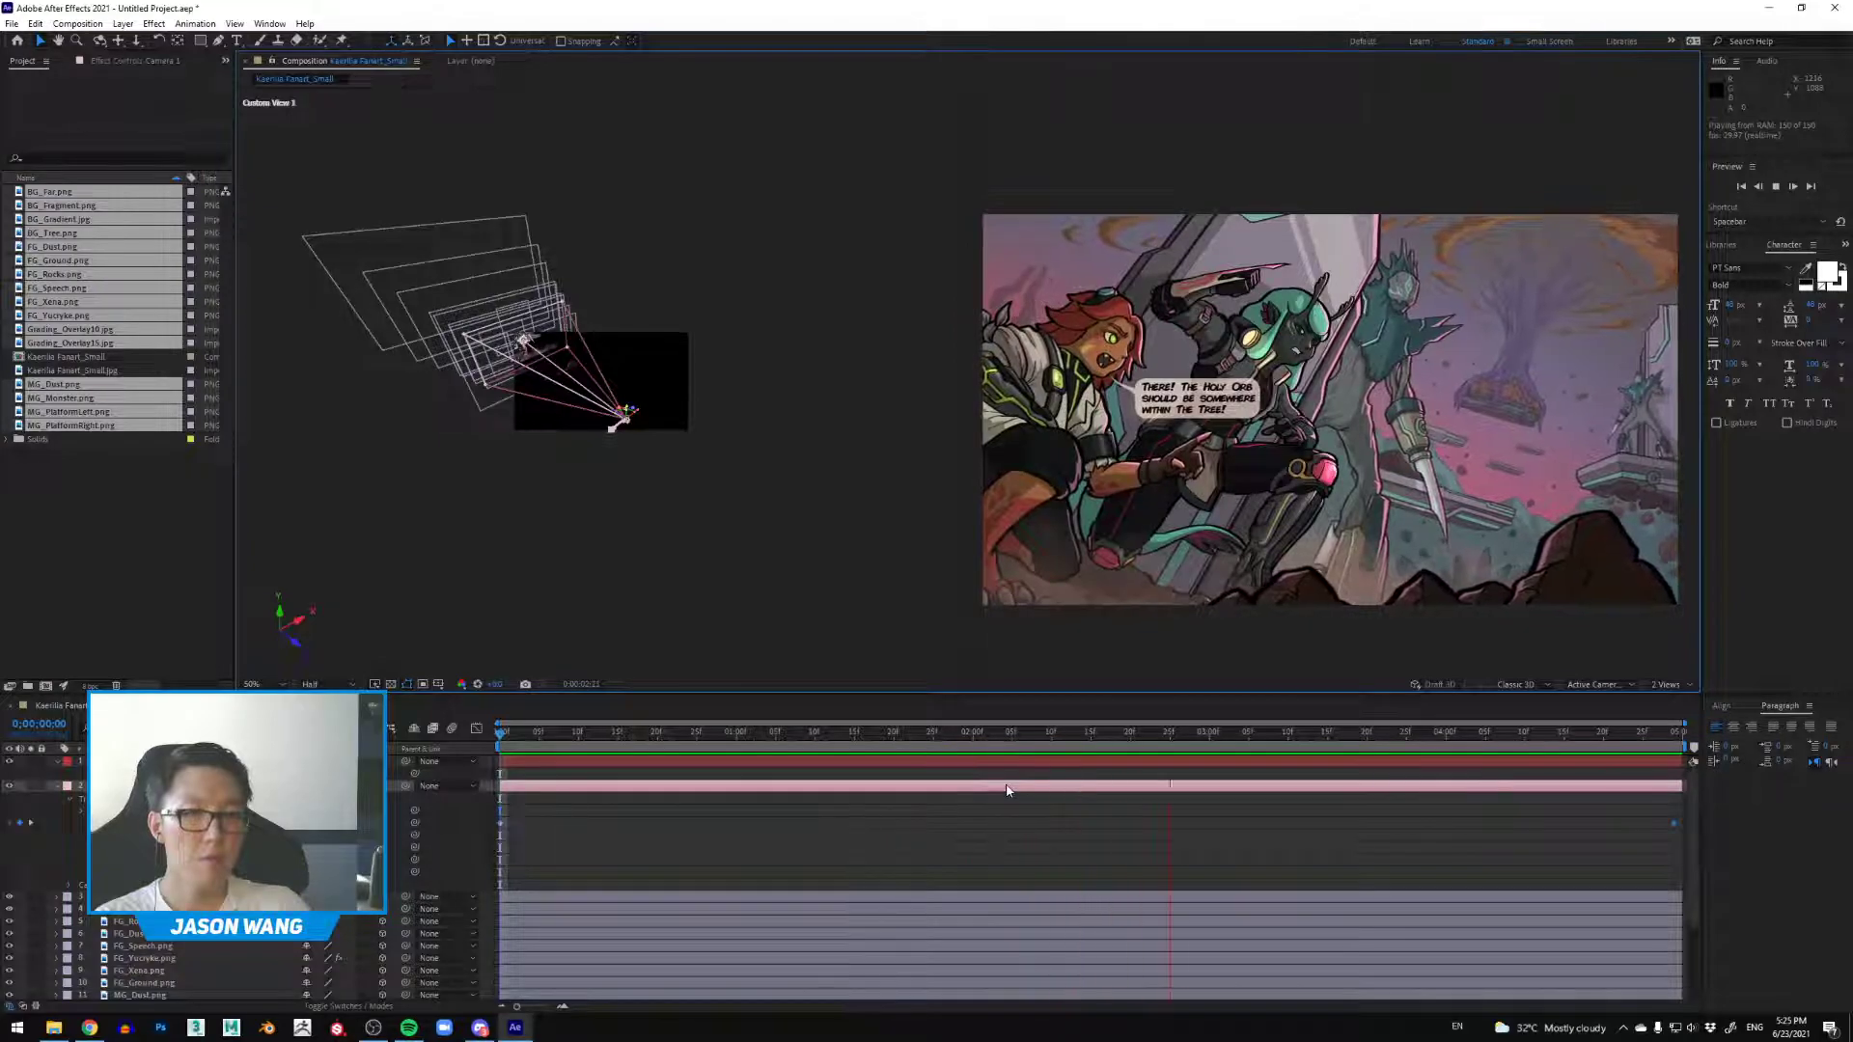
pyautogui.press('space')
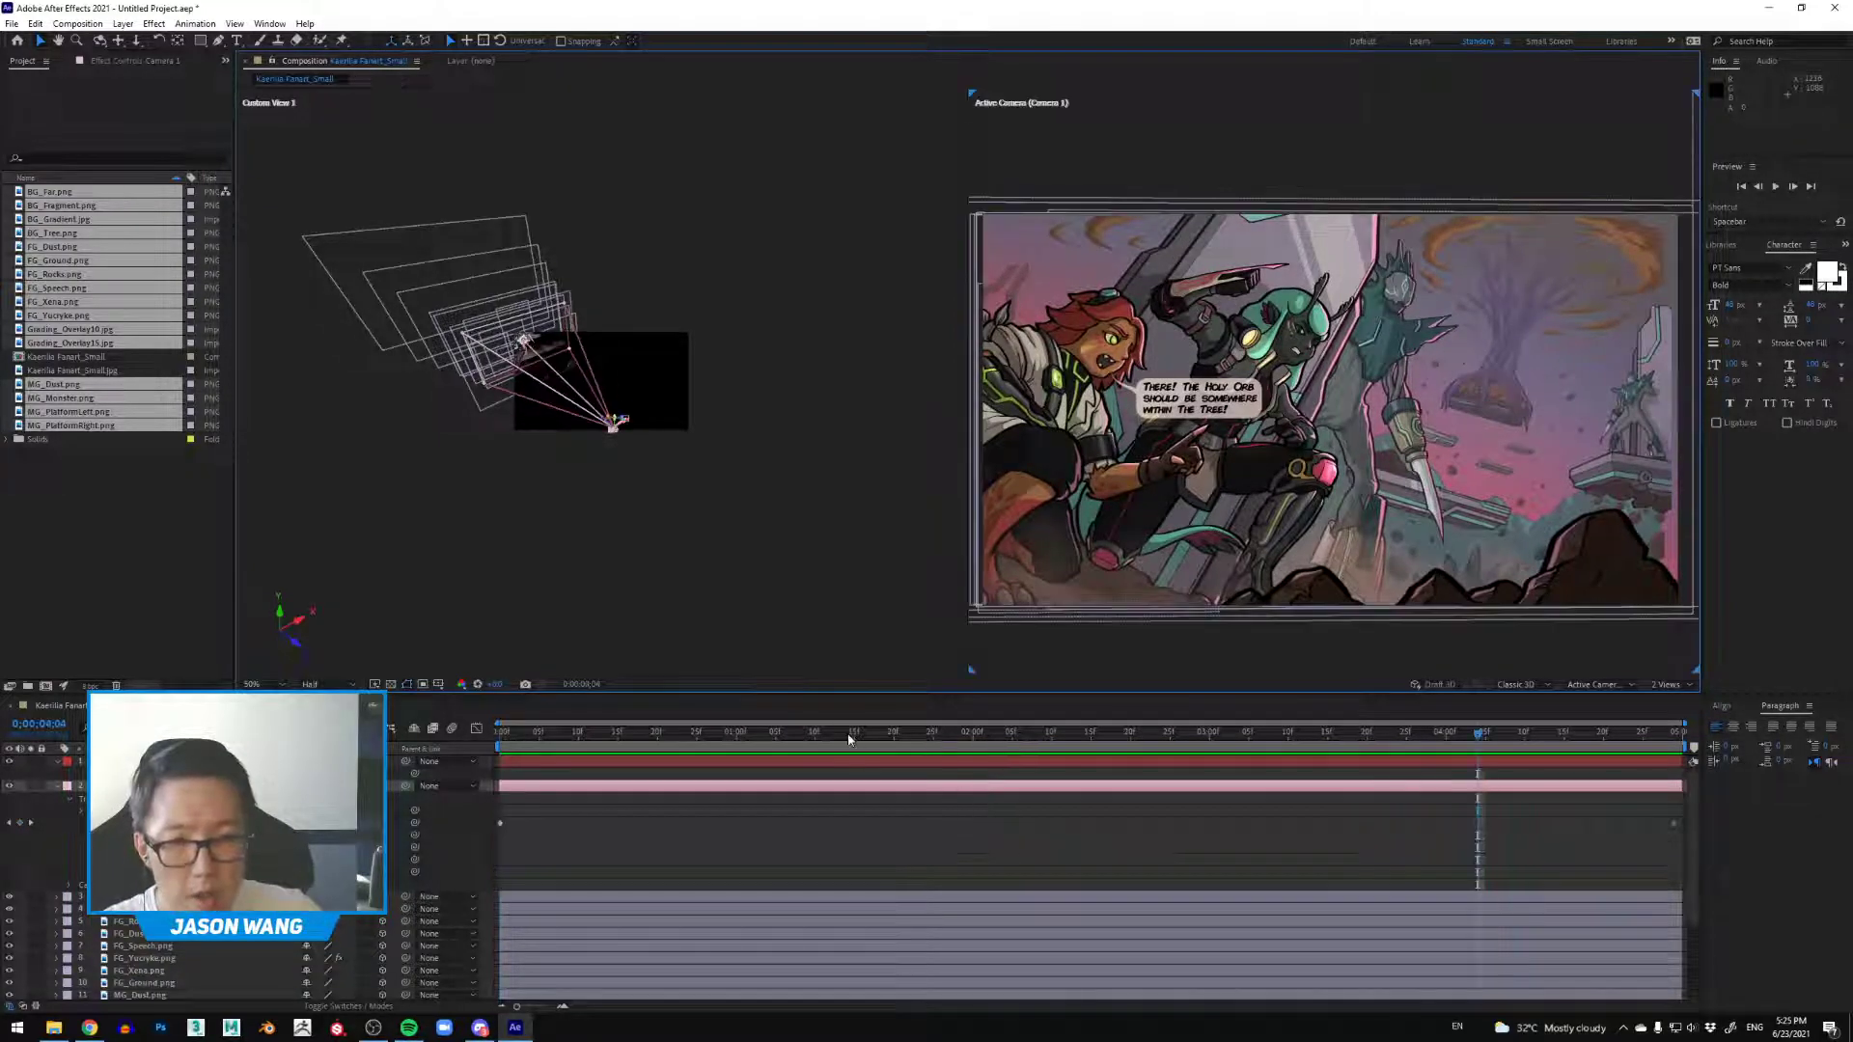
pyautogui.press('Home')
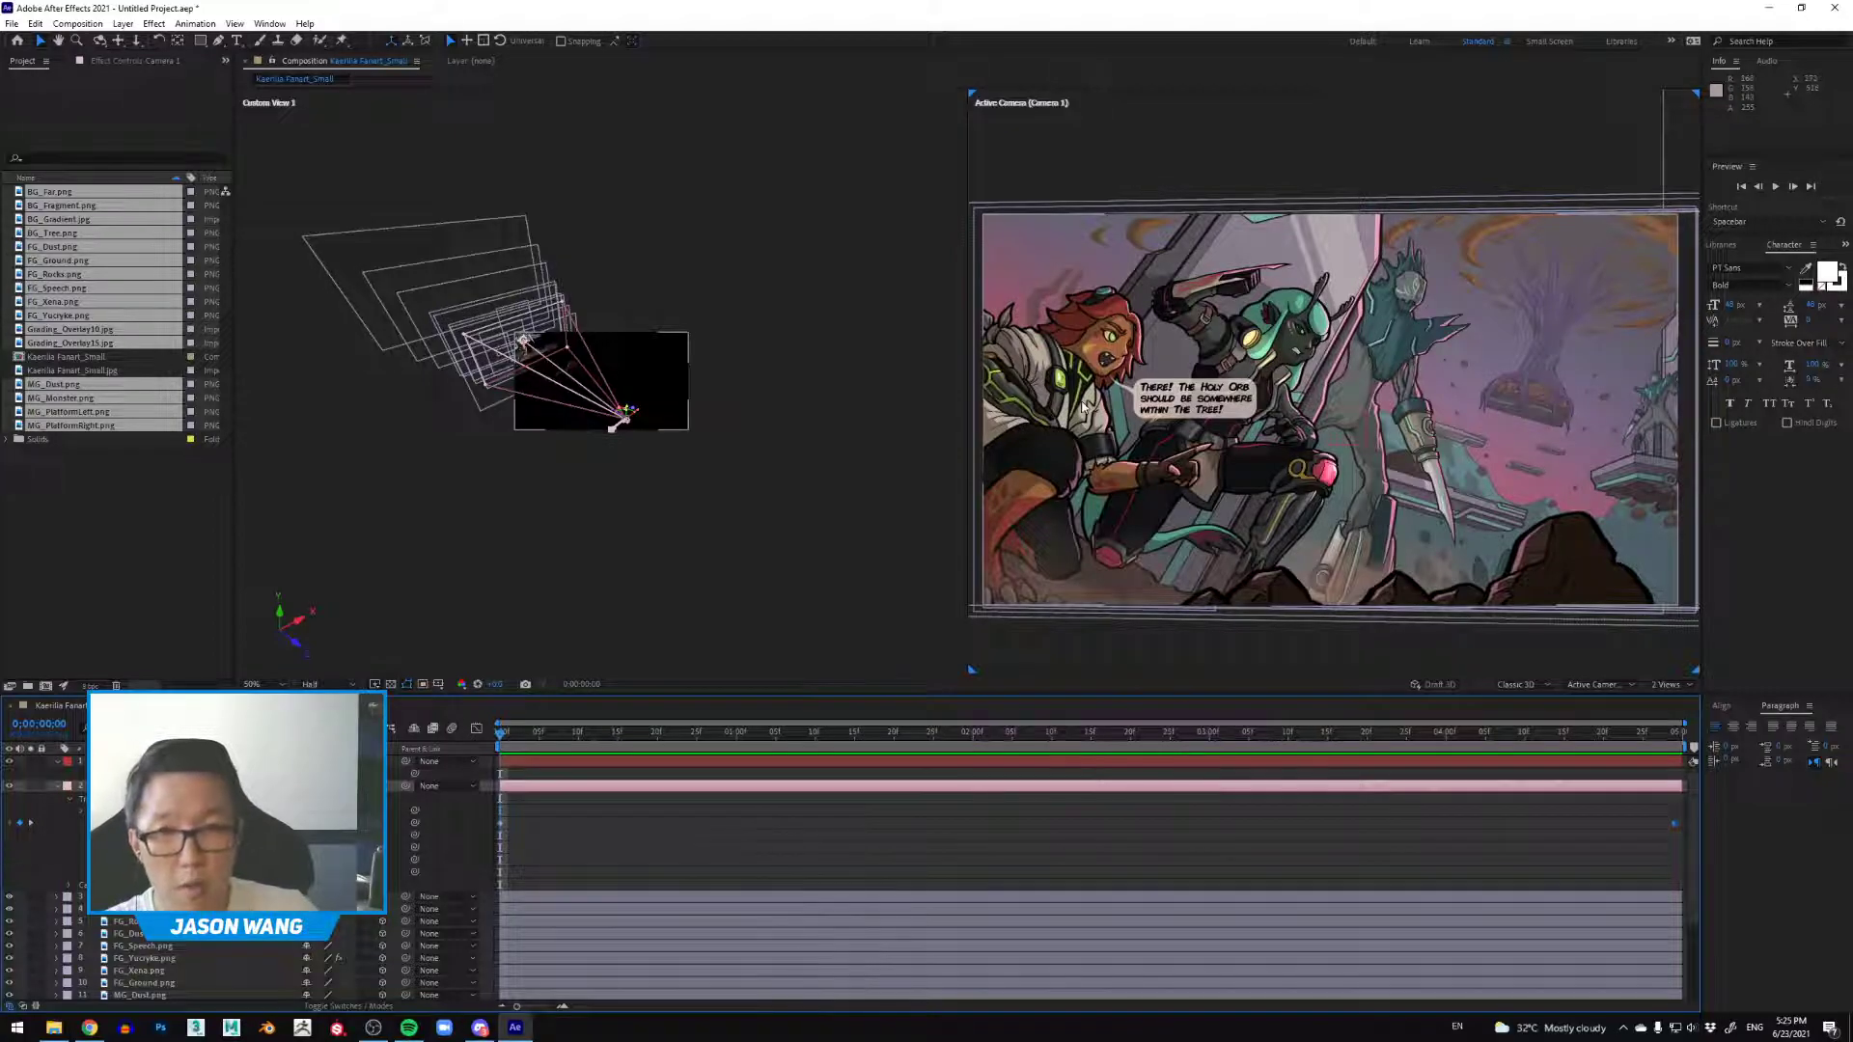
# Step: Move Camera 1 closer to the artwork and shift its angle at the first frame, and preview the revised move
pyautogui.scroll(3, 601, 381)
pyautogui.moveTo(646, 494); pyautogui.dragTo(660, 454)
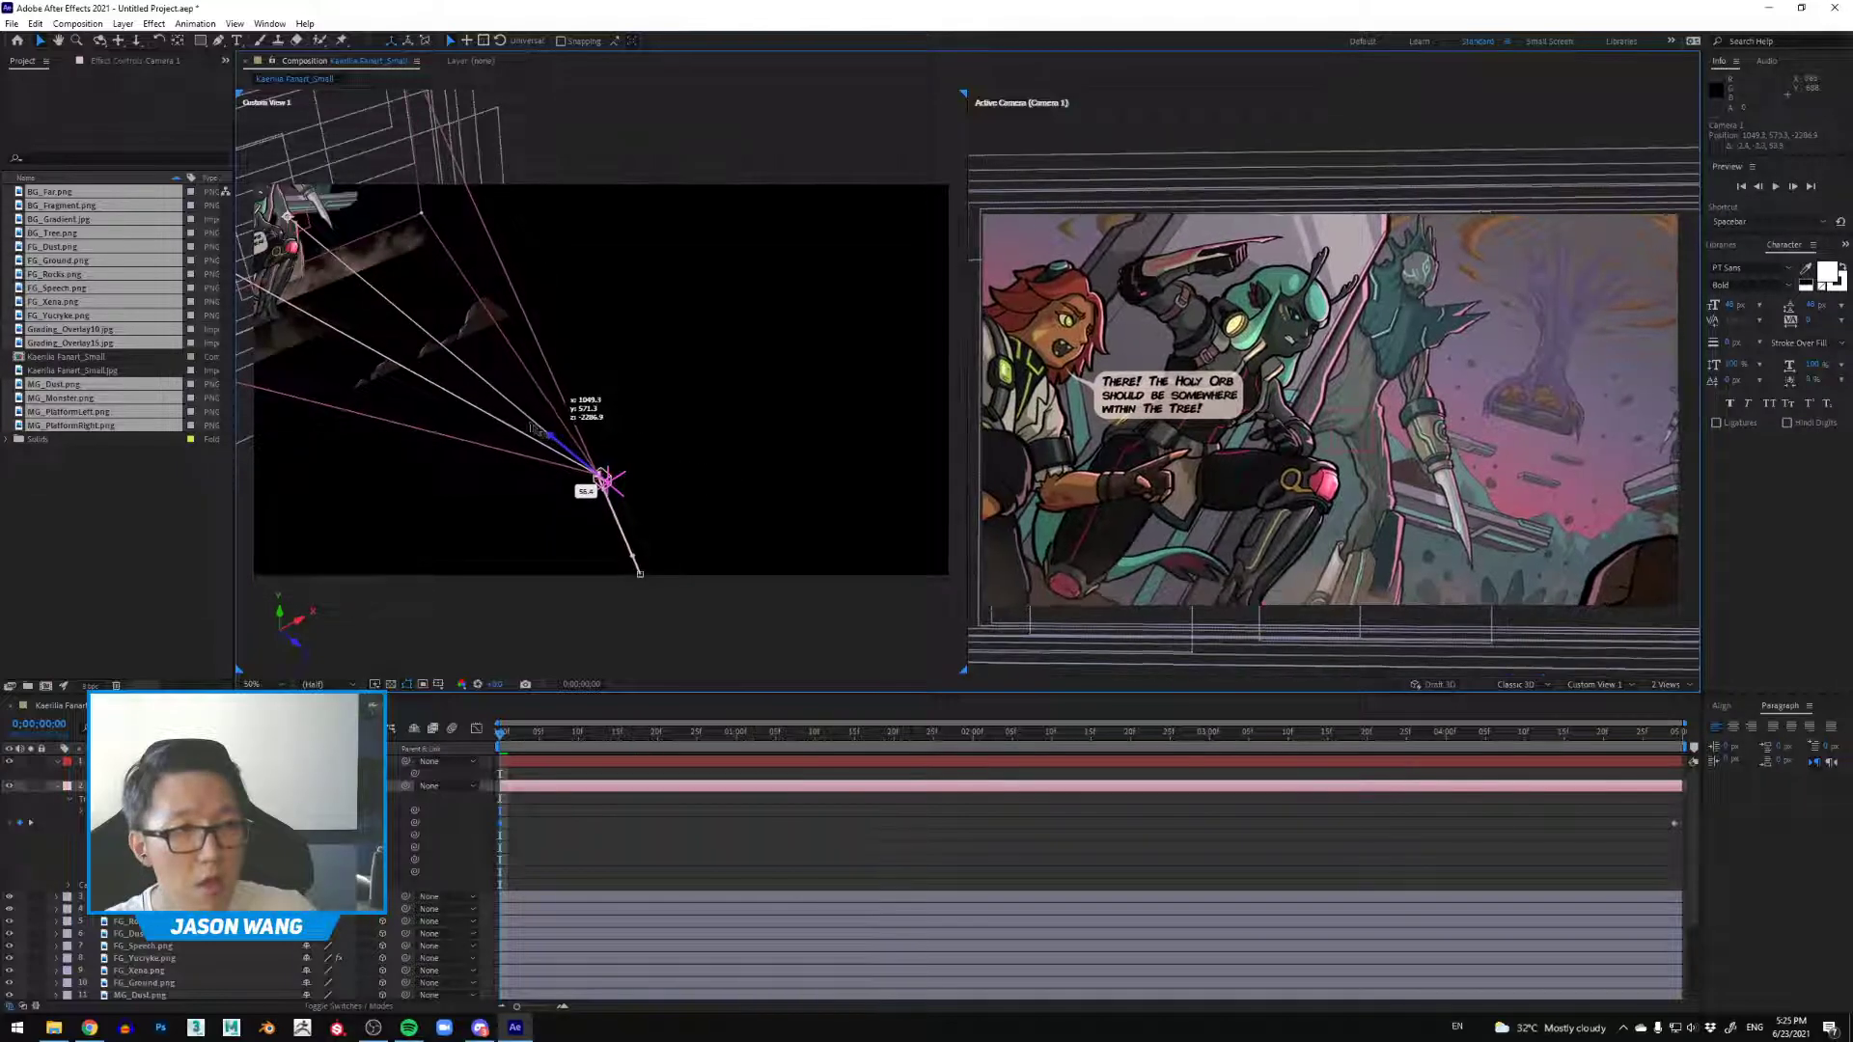
pyautogui.moveTo(522, 425); pyautogui.dragTo(625, 439)
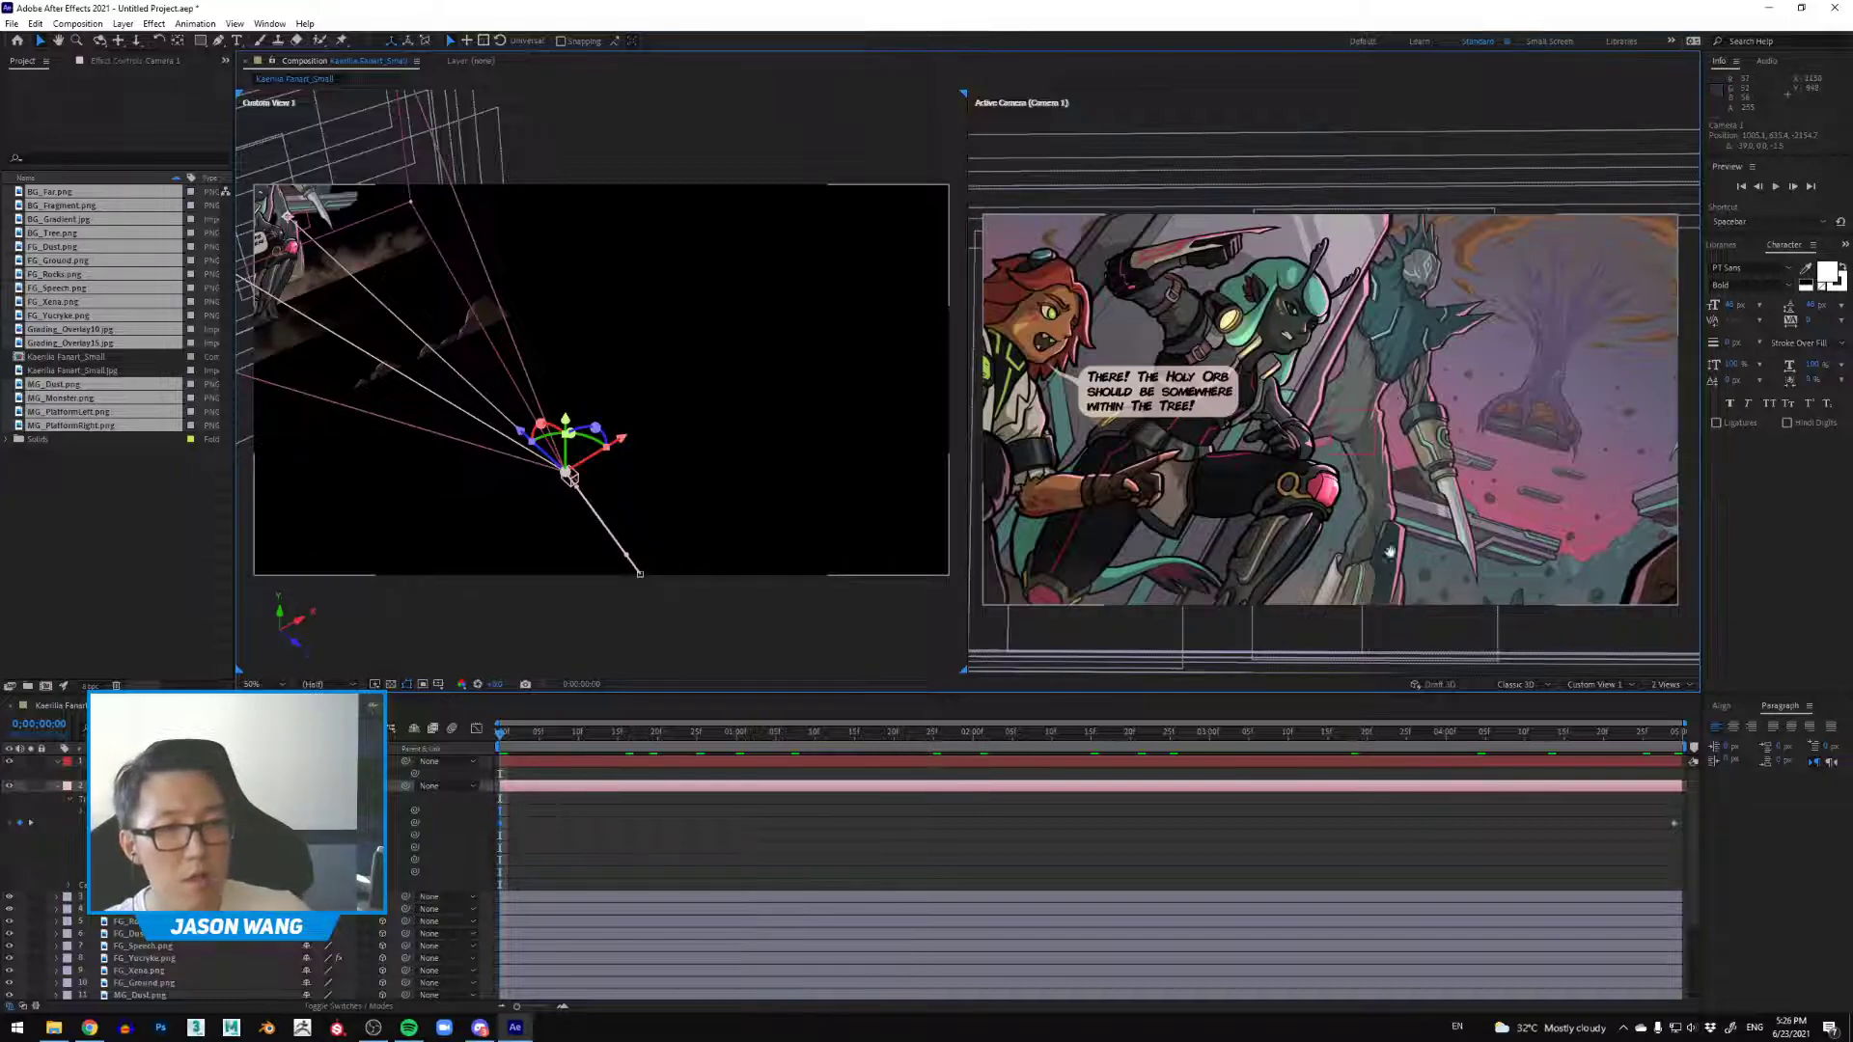
pyautogui.press('space')
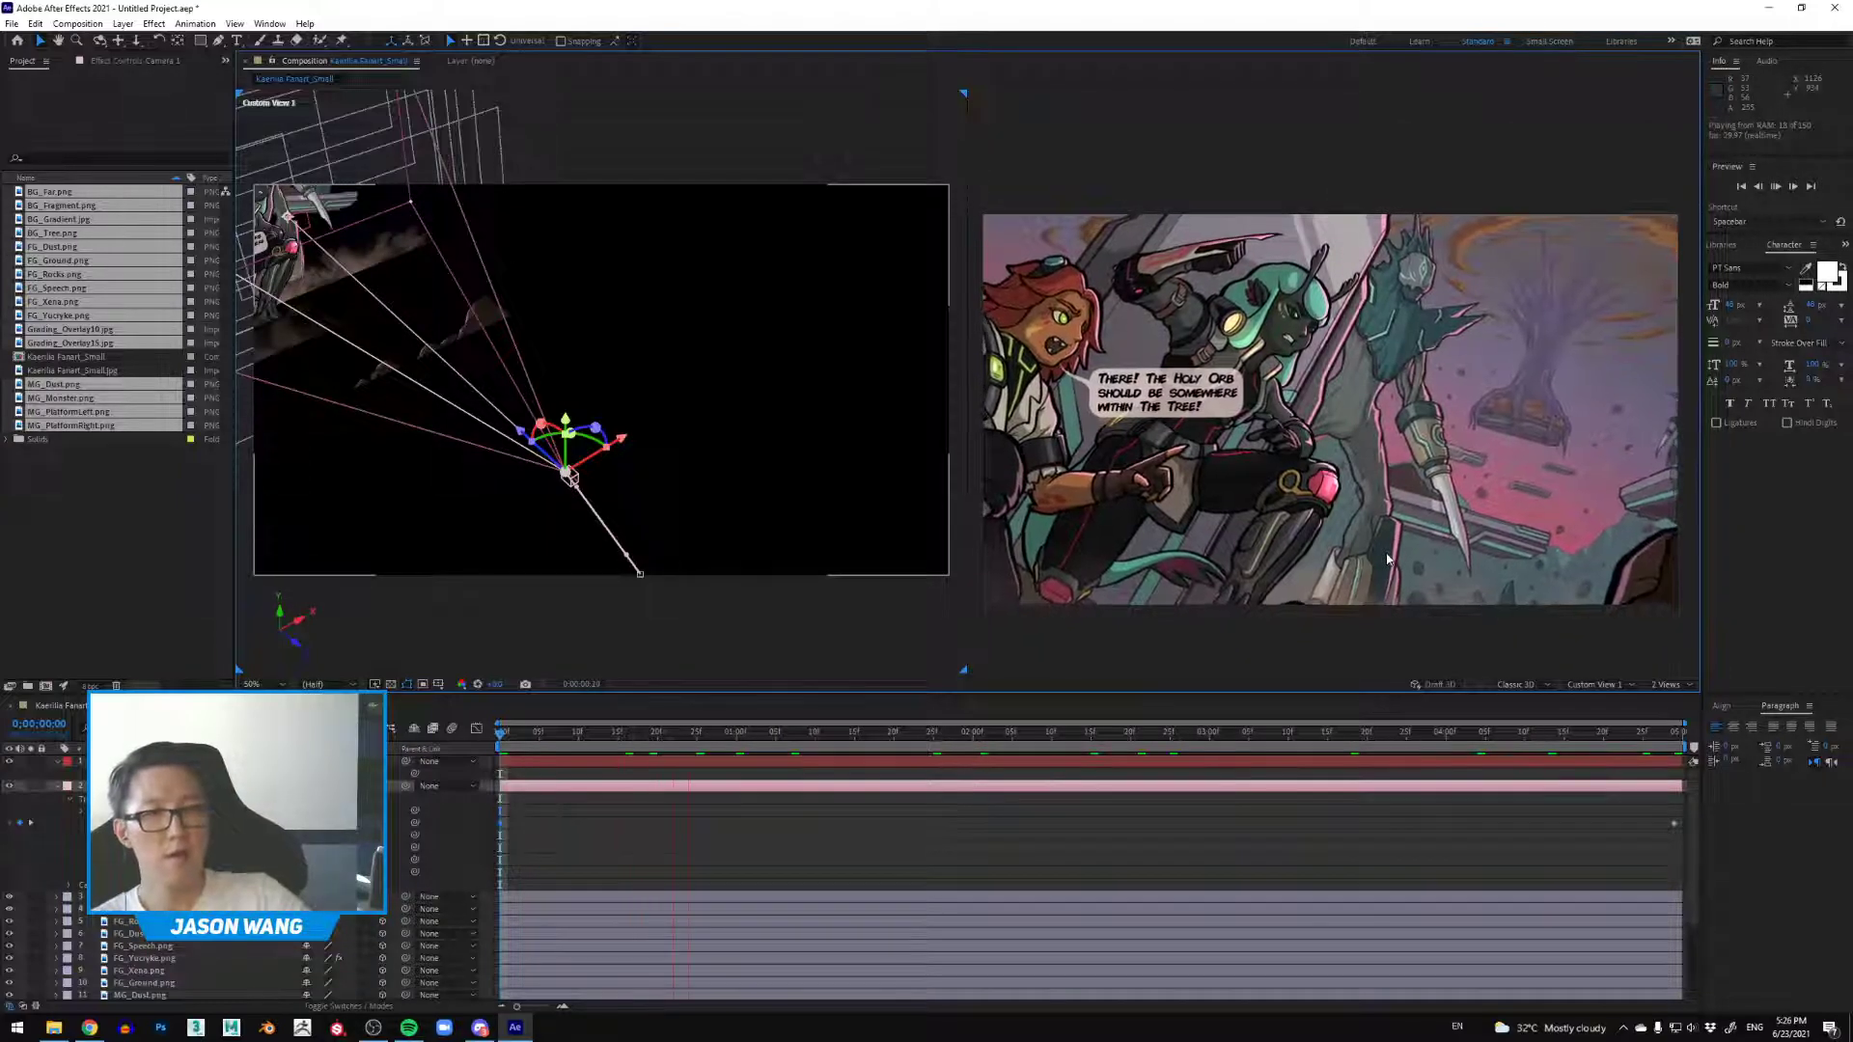
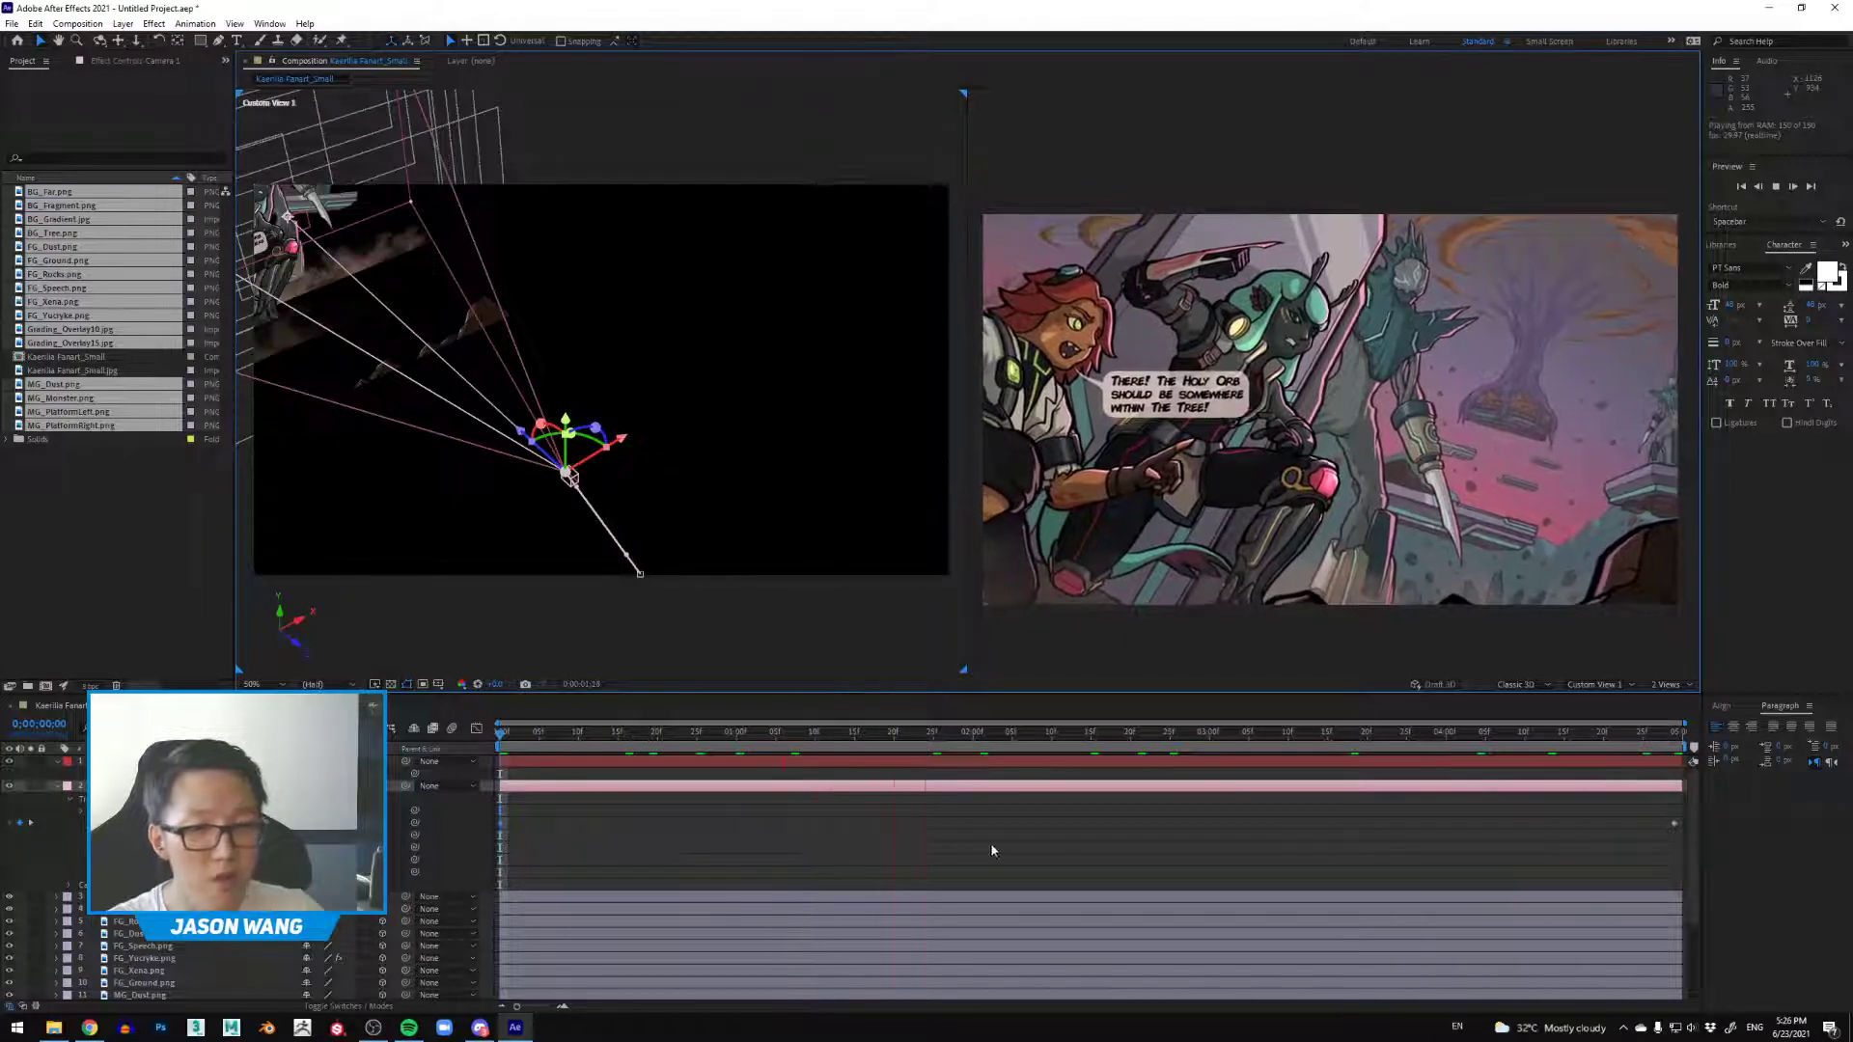
pyautogui.press('space')
pyautogui.press('Home')
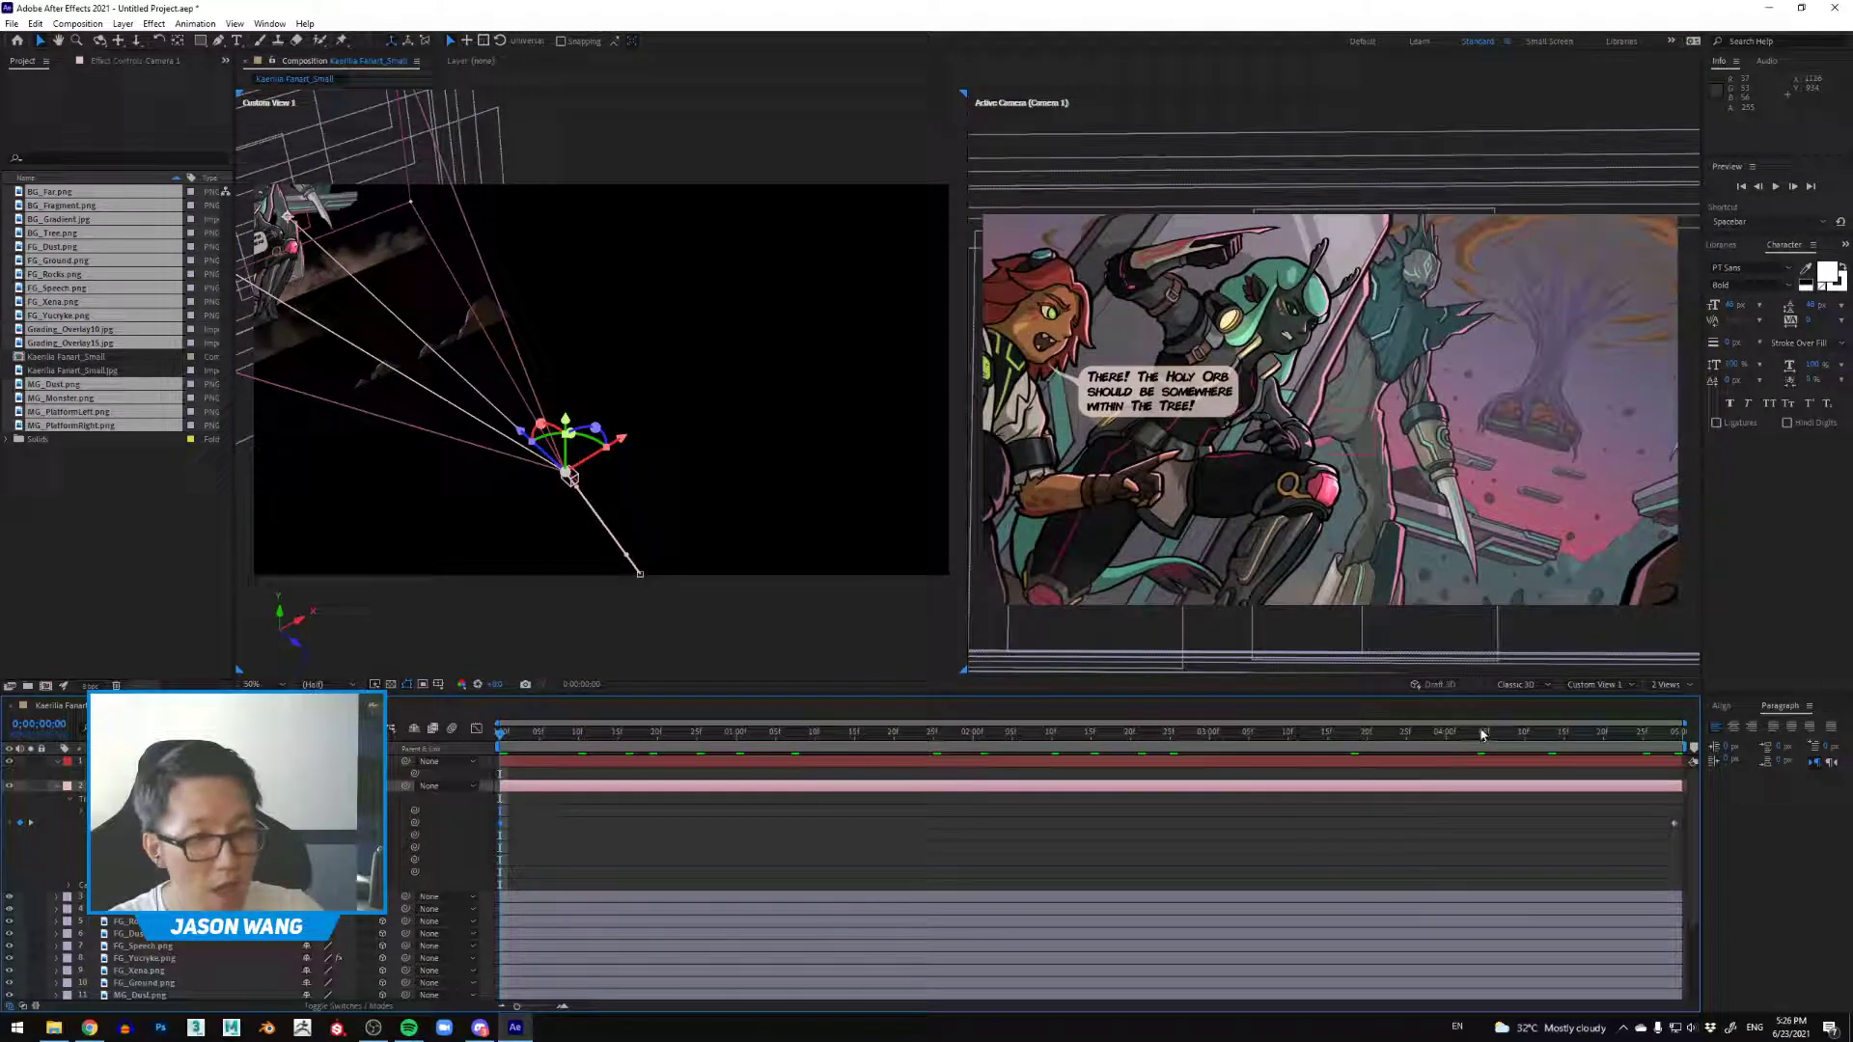
# Step: Shift MG_PlatformRight.png sideways along X at 0;00;04;29 to extend it towards the frame's right edge
pyautogui.moveTo(1481, 733); pyautogui.dragTo(1677, 734)
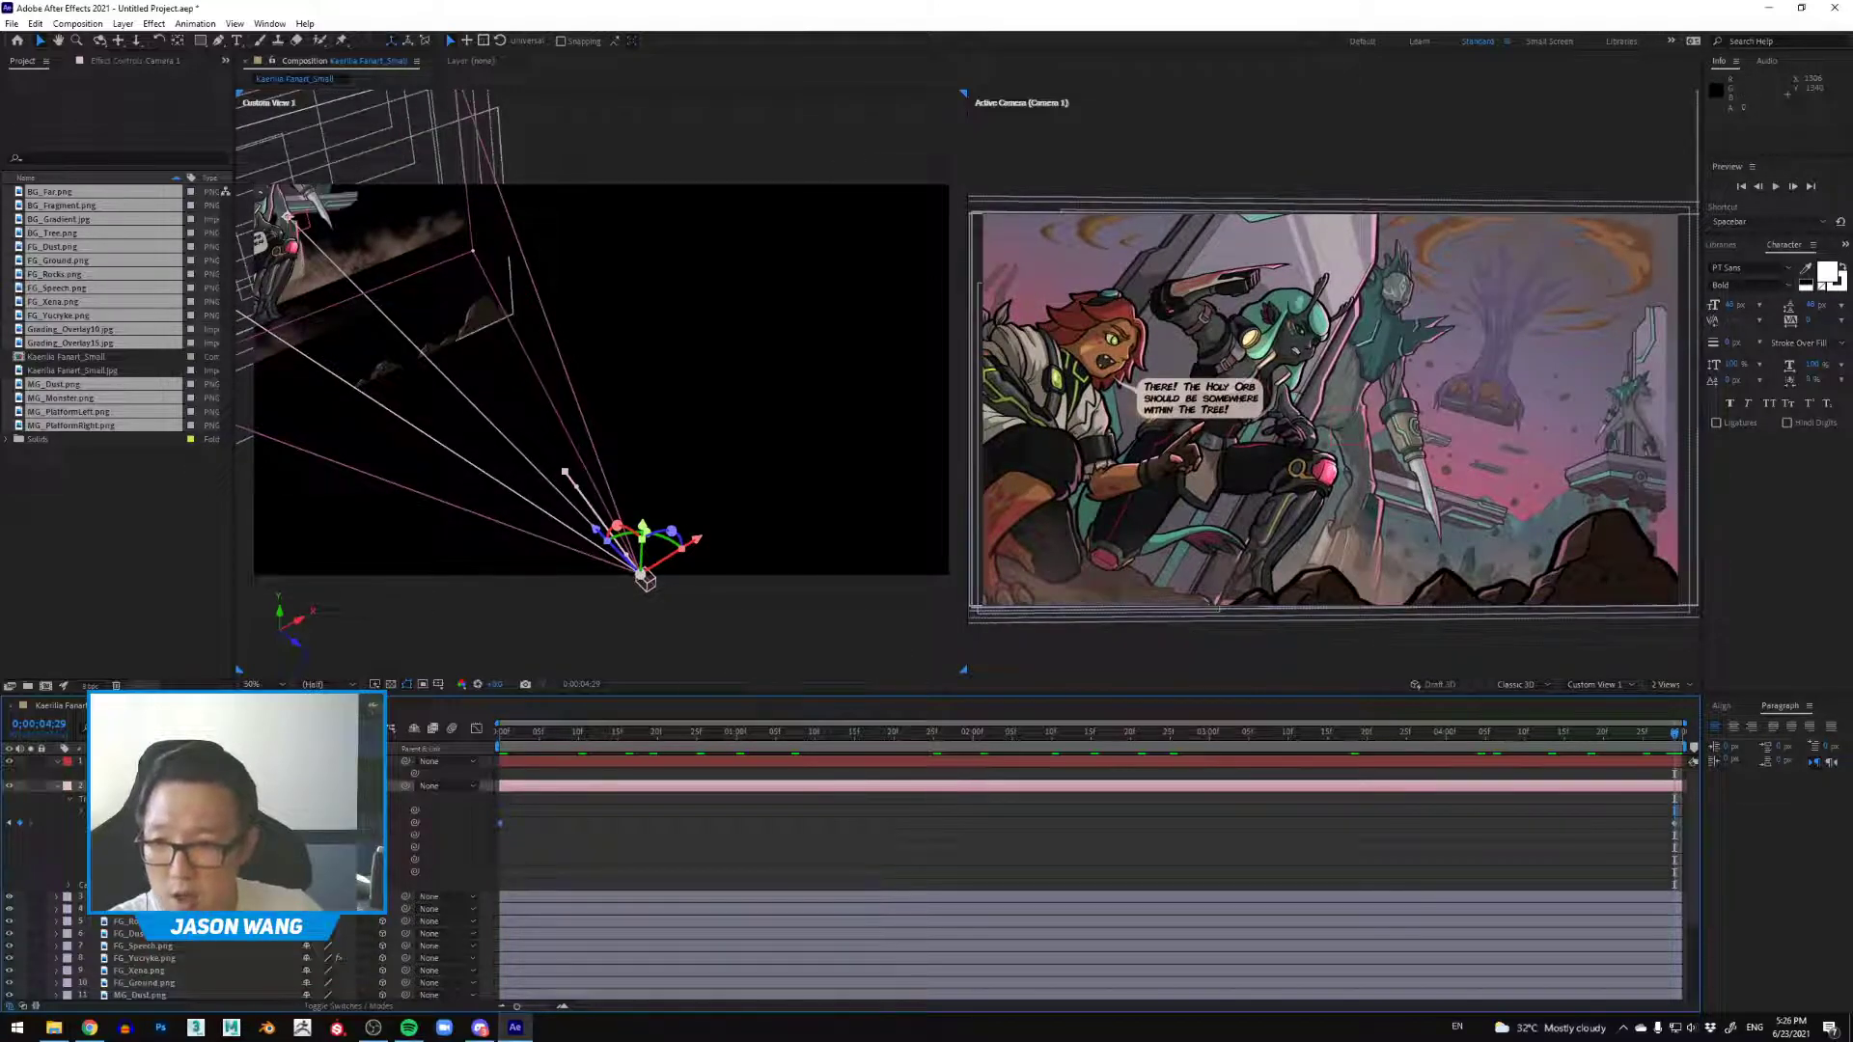
pyautogui.scroll(-3, 169, 972)
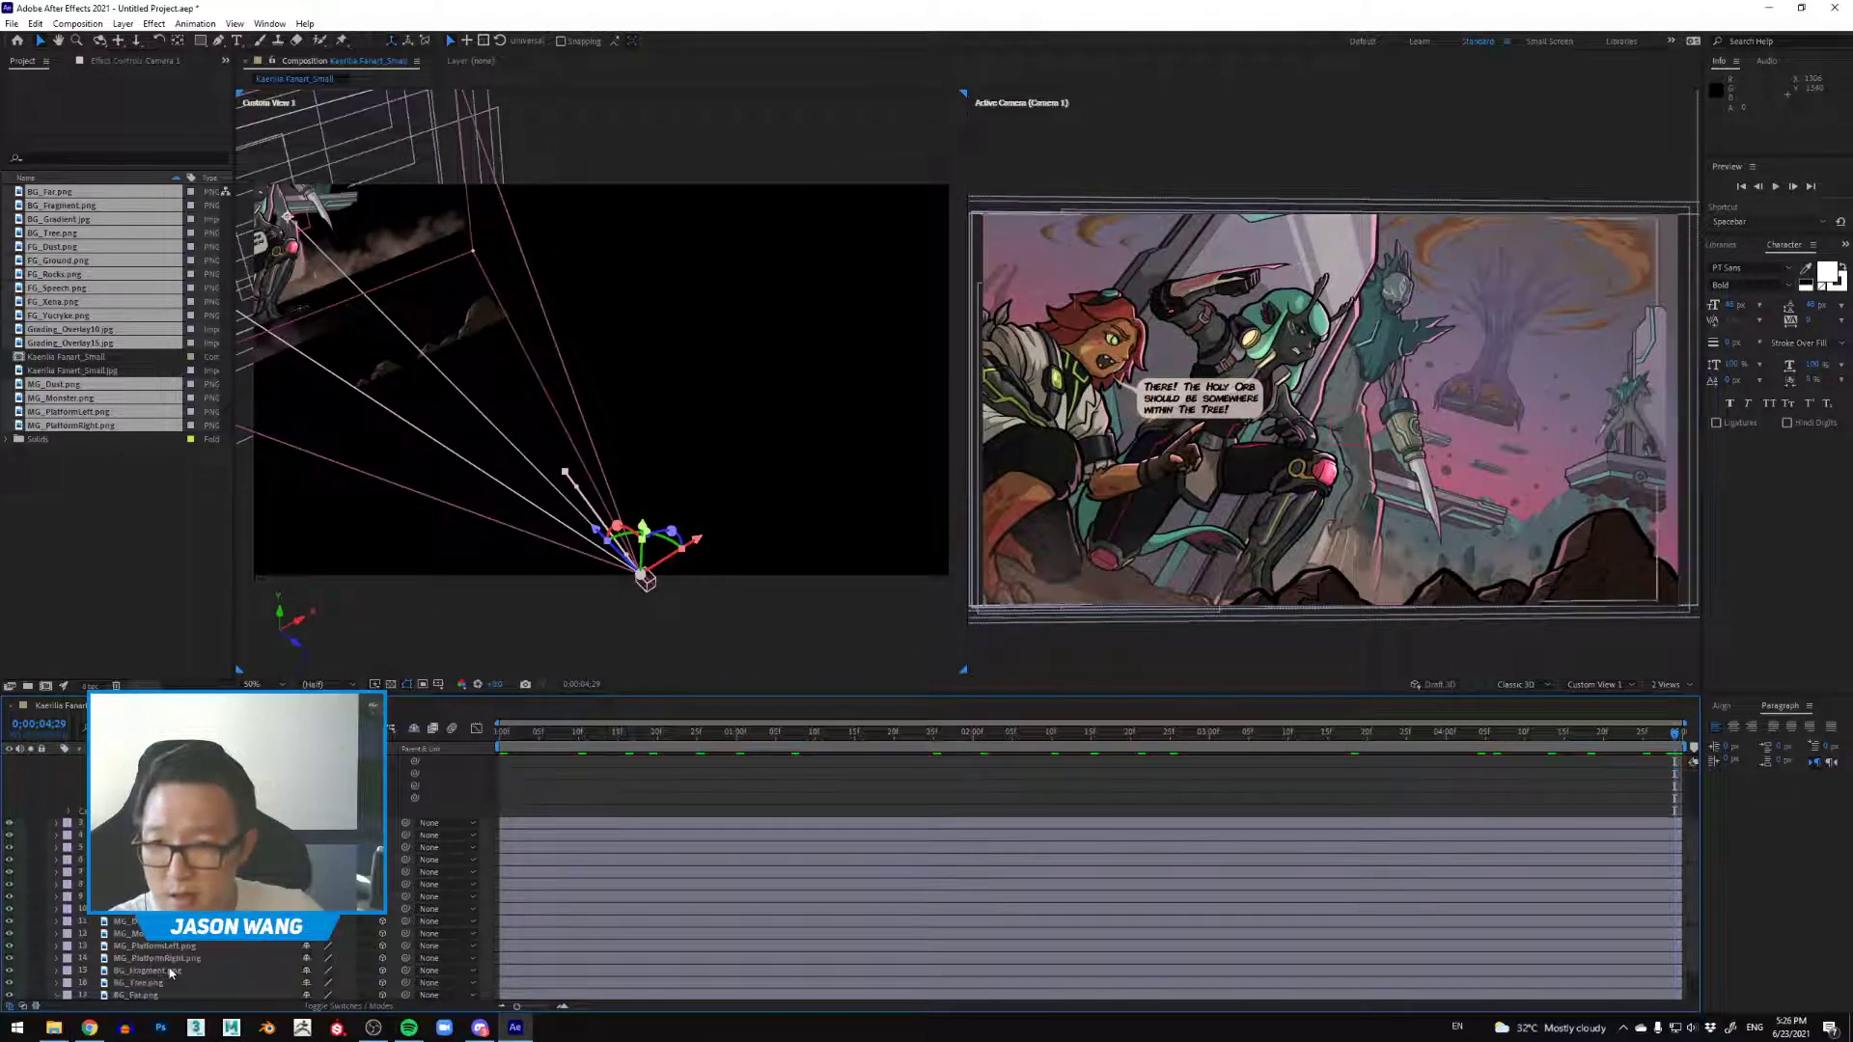
pyautogui.click(166, 921)
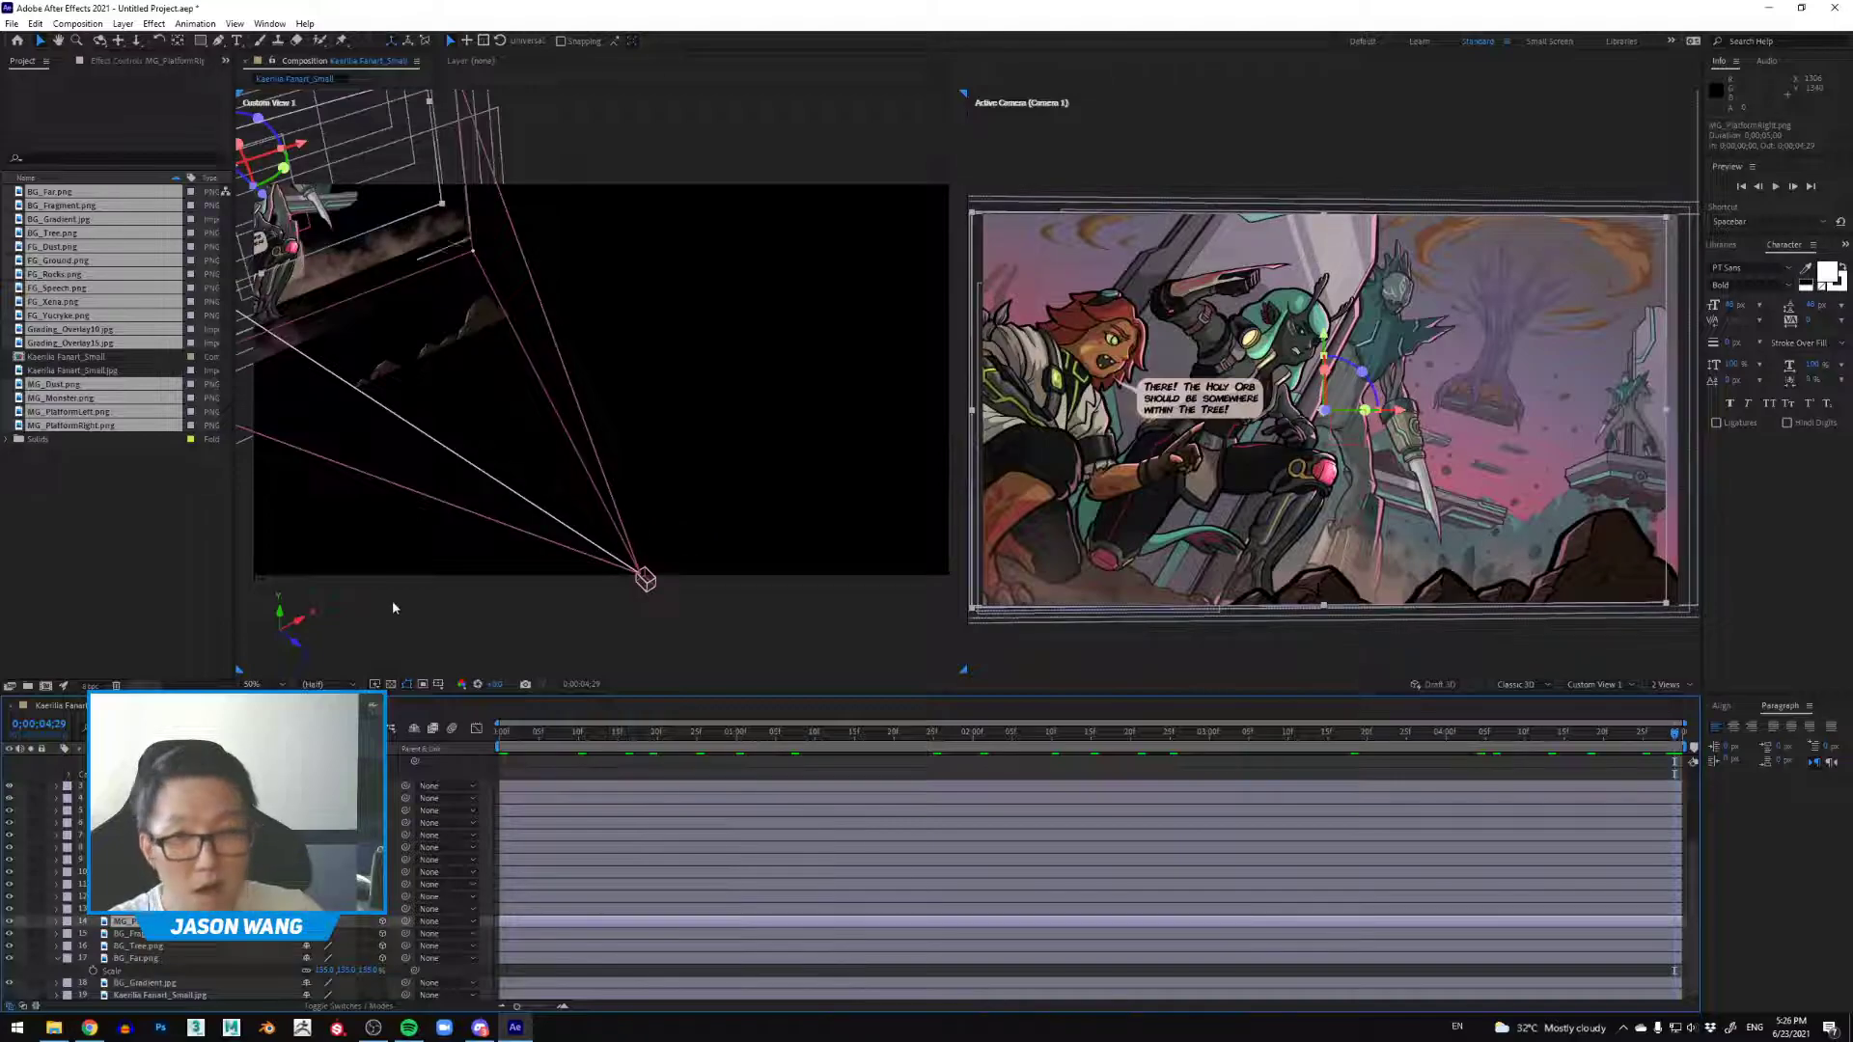
pyautogui.moveTo(301, 145); pyautogui.dragTo(322, 145)
# Step: Shift BG_Far.png along X and scale it up uniformly so it covers the whole camera frame at the last frame
pyautogui.scroll(-1, 166, 953)
pyautogui.click(170, 956)
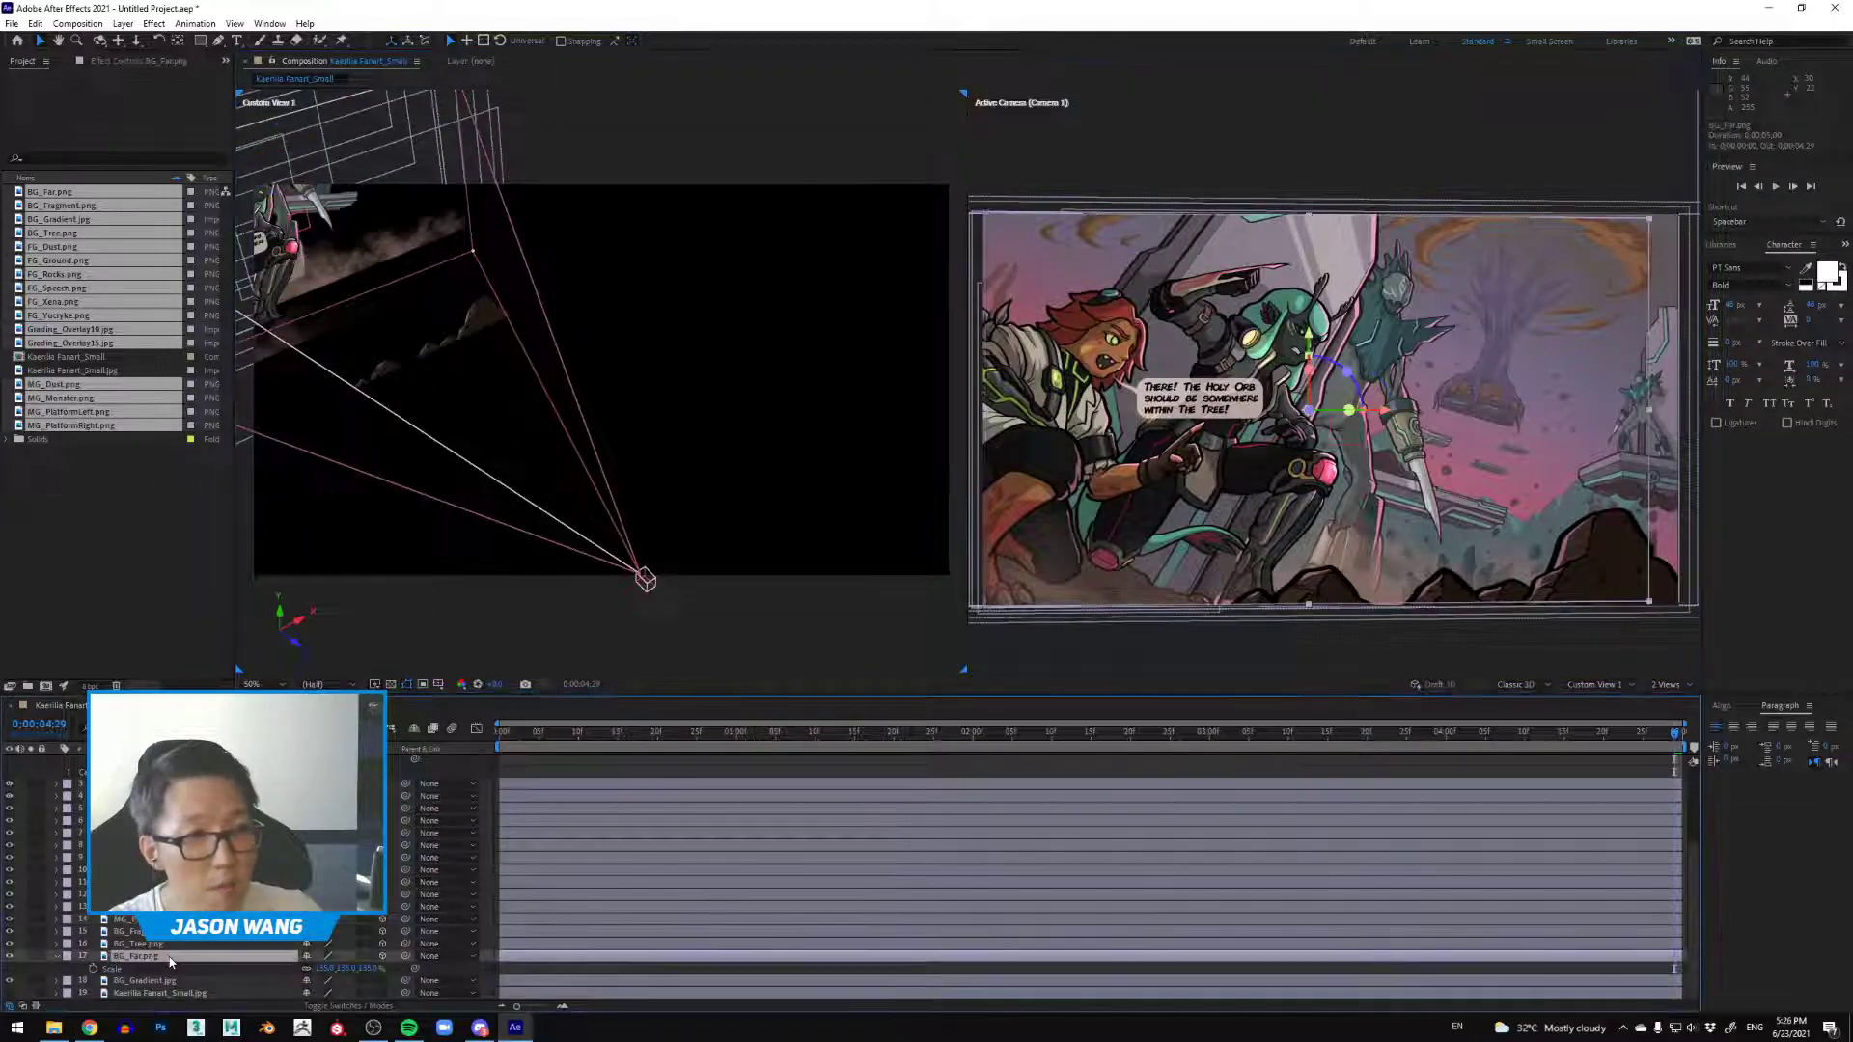
pyautogui.scroll(-4, 411, 236)
pyautogui.scroll(2, 353, 176)
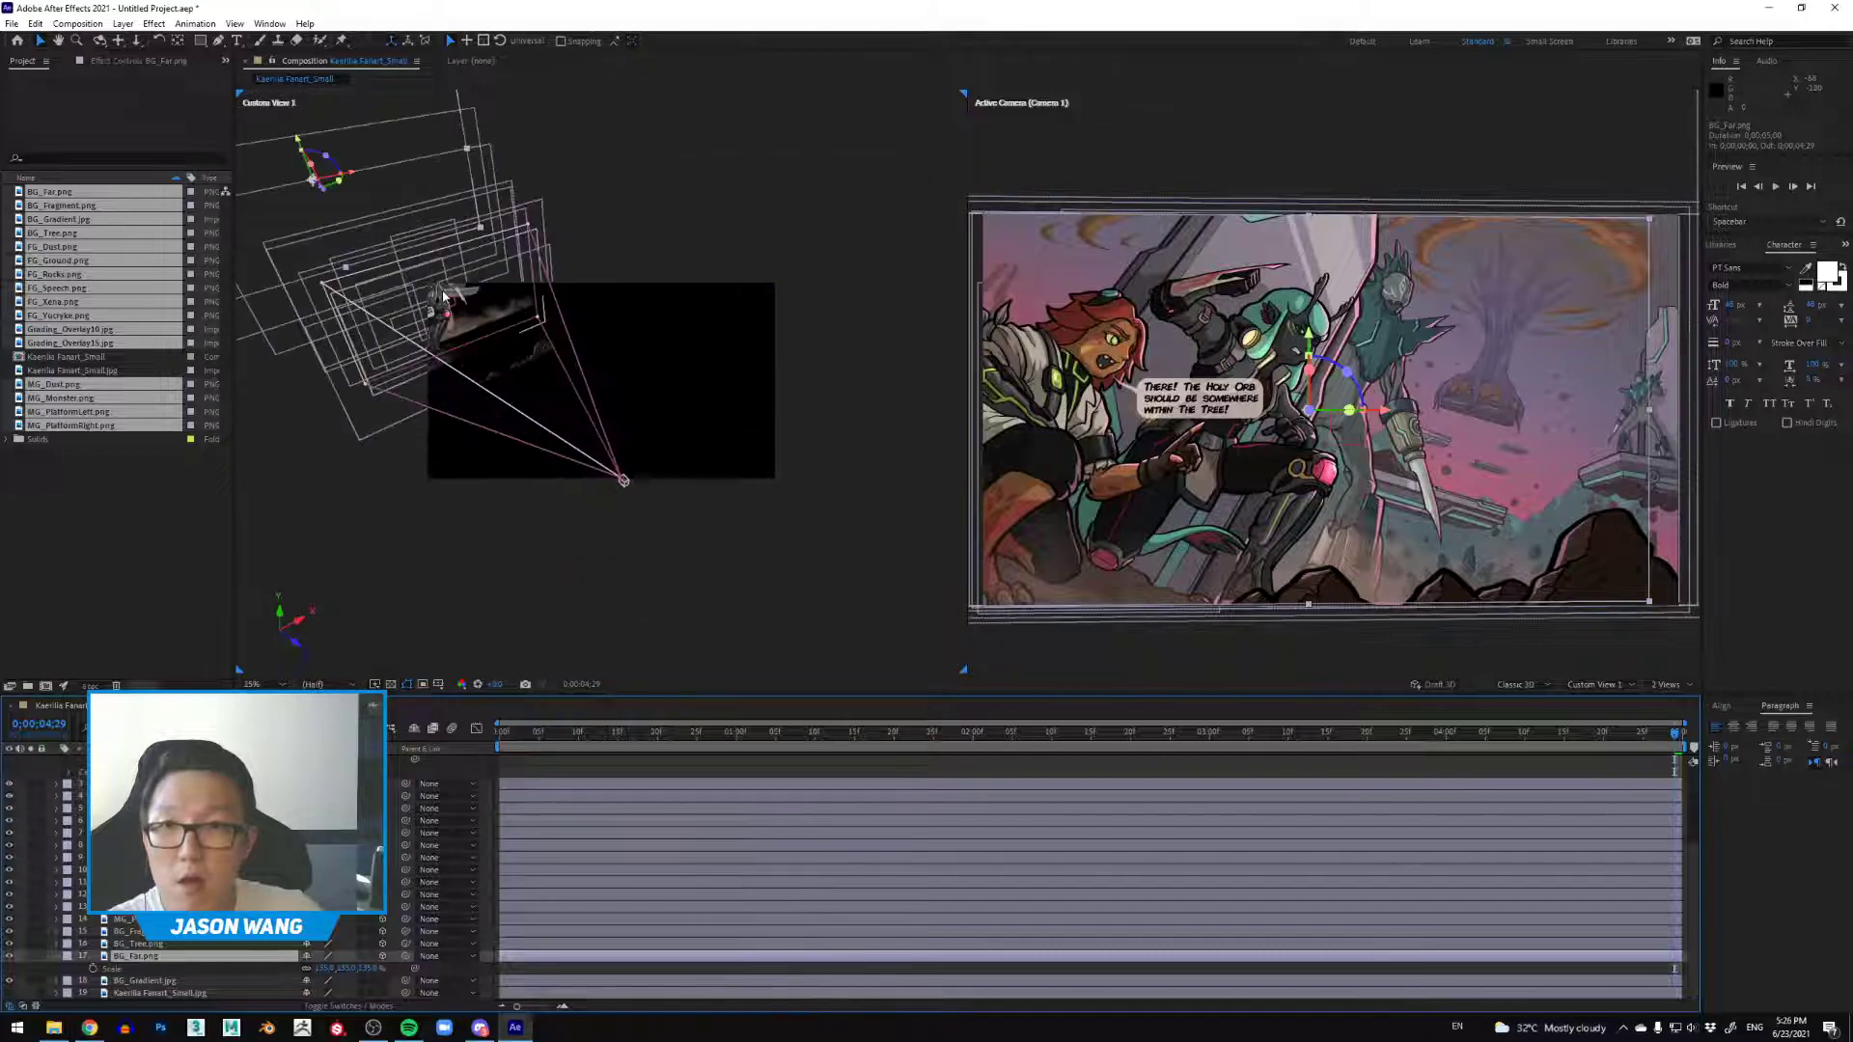
pyautogui.moveTo(353, 175); pyautogui.dragTo(393, 168)
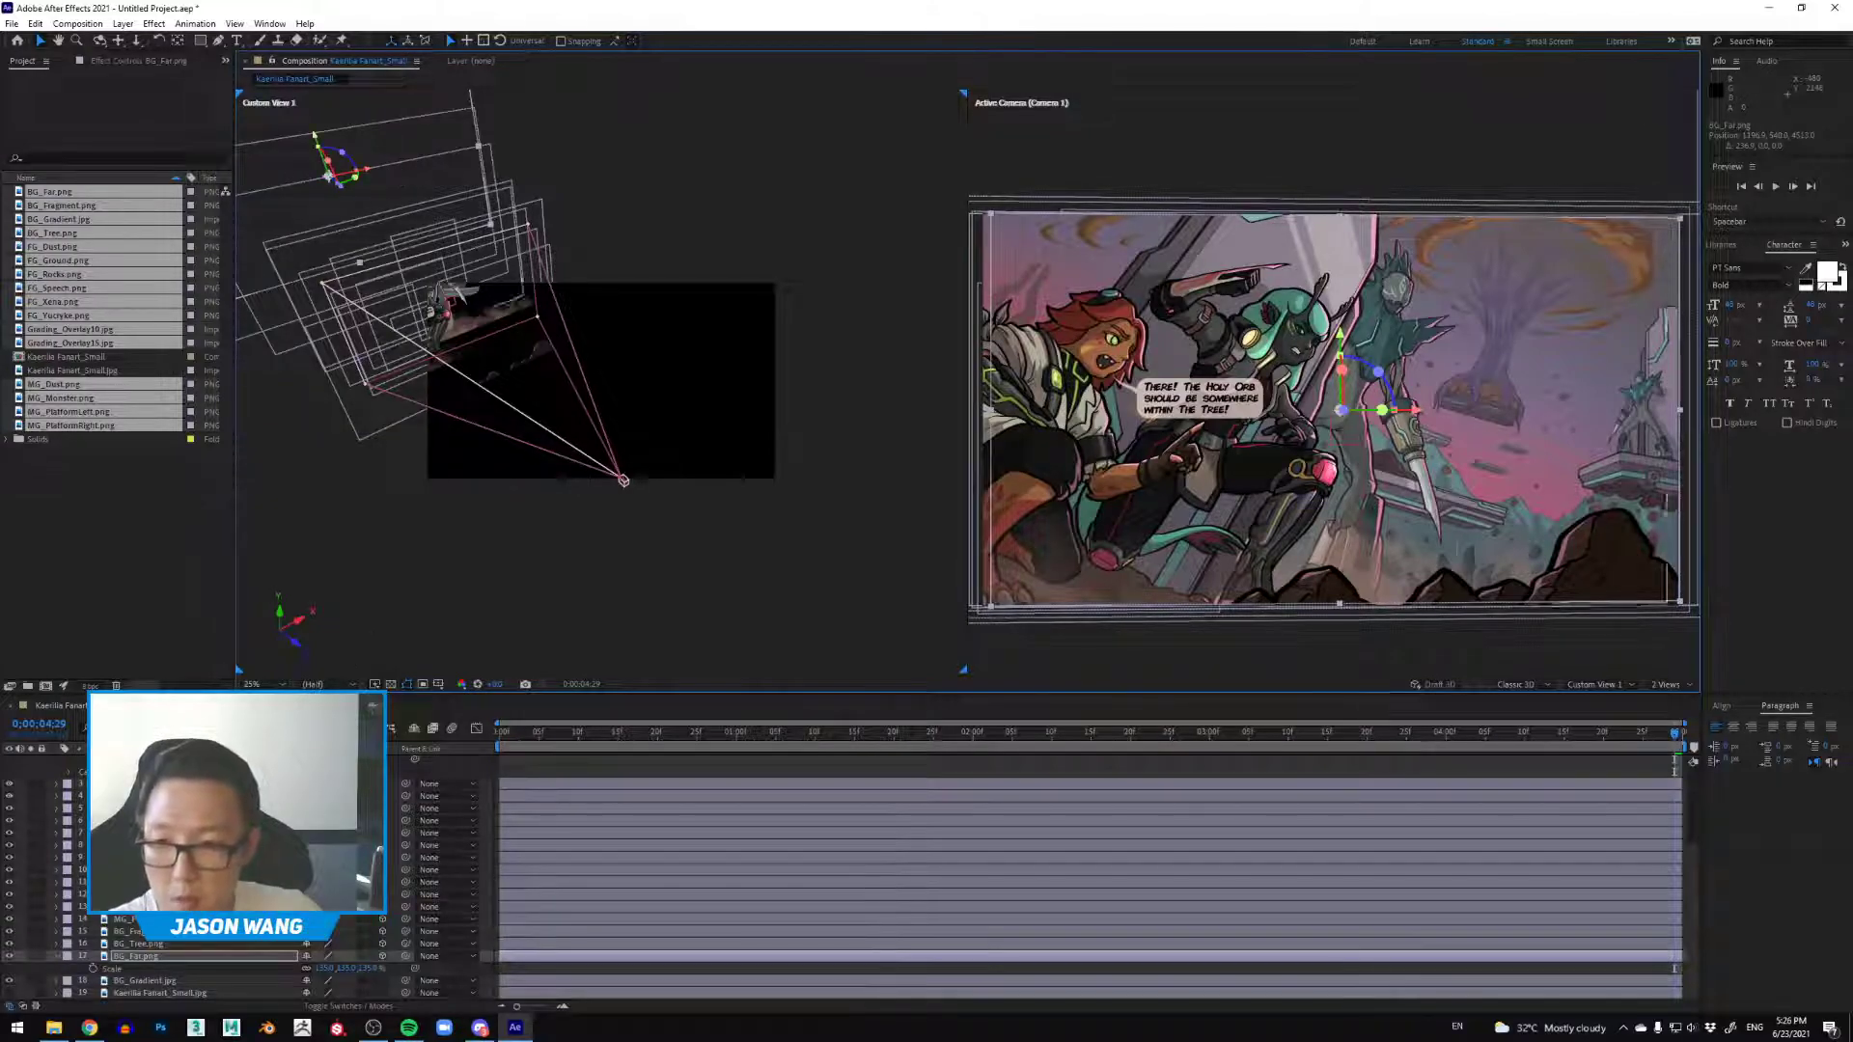
pyautogui.press('s')
pyautogui.press('s')
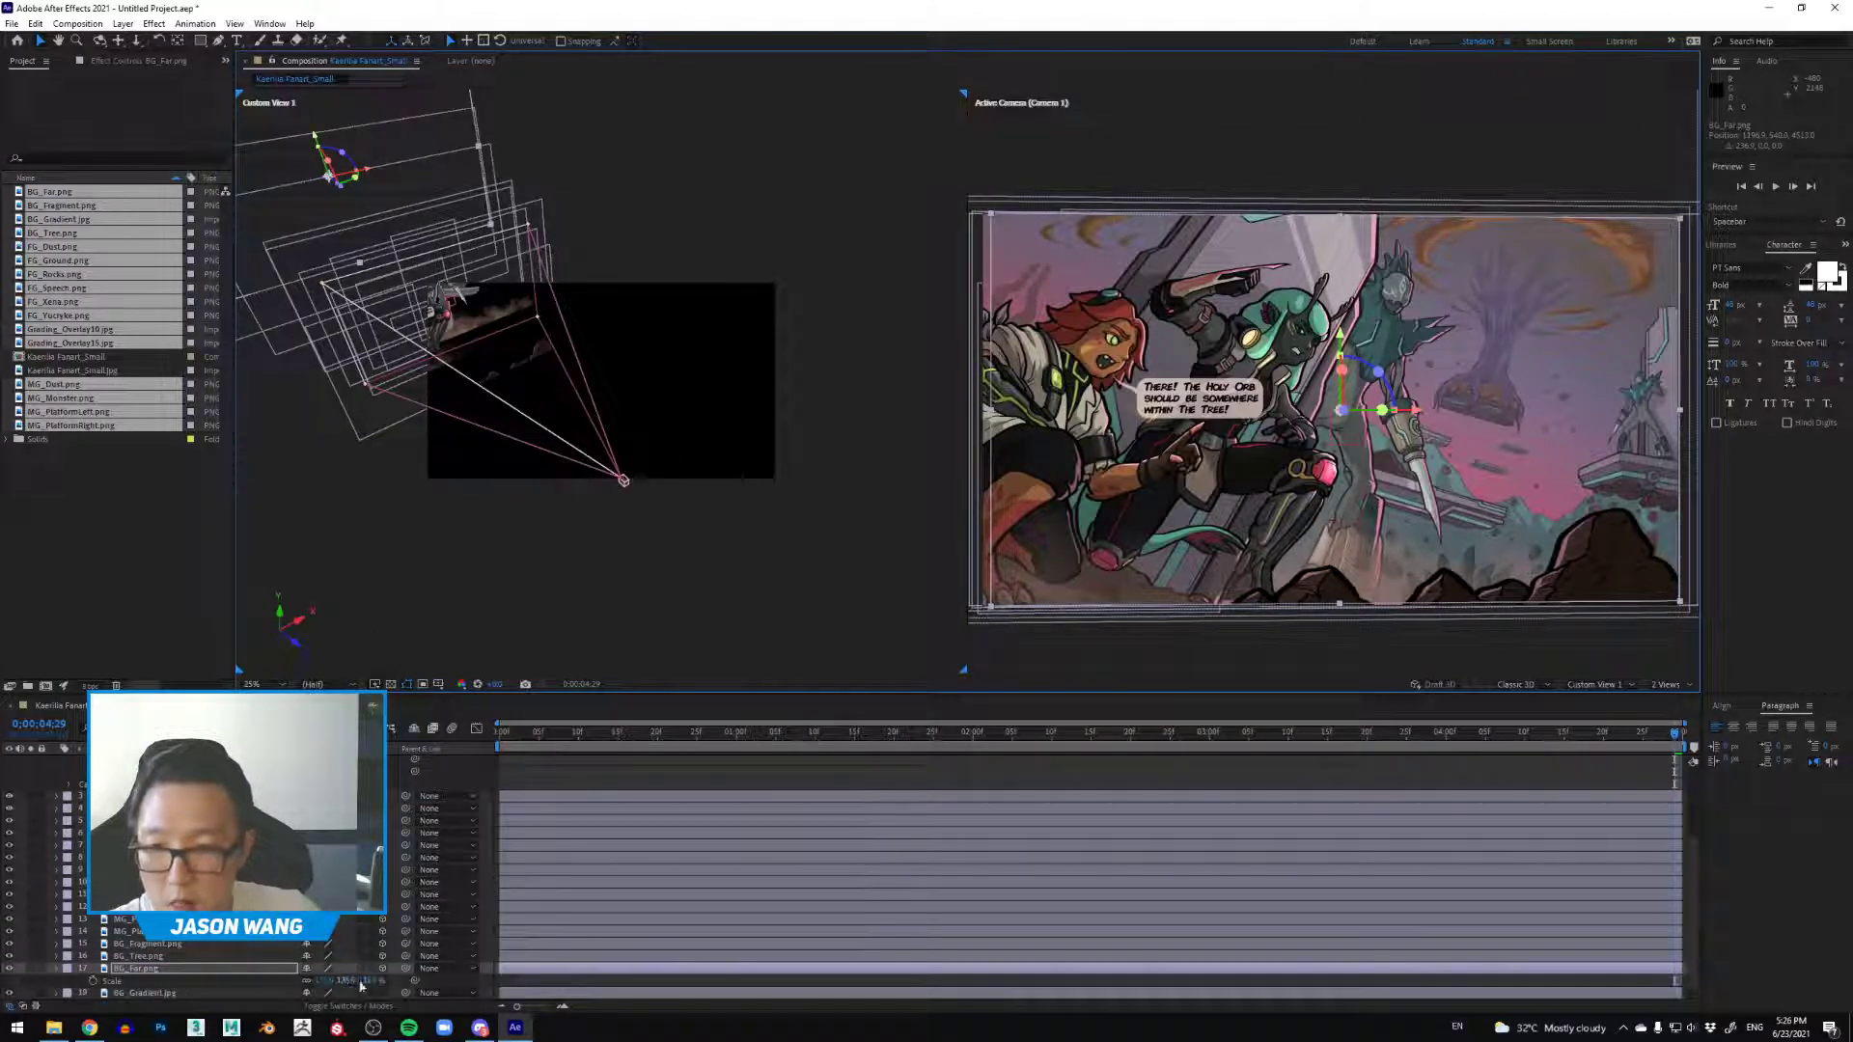
pyautogui.moveTo(348, 982); pyautogui.dragTo(362, 981)
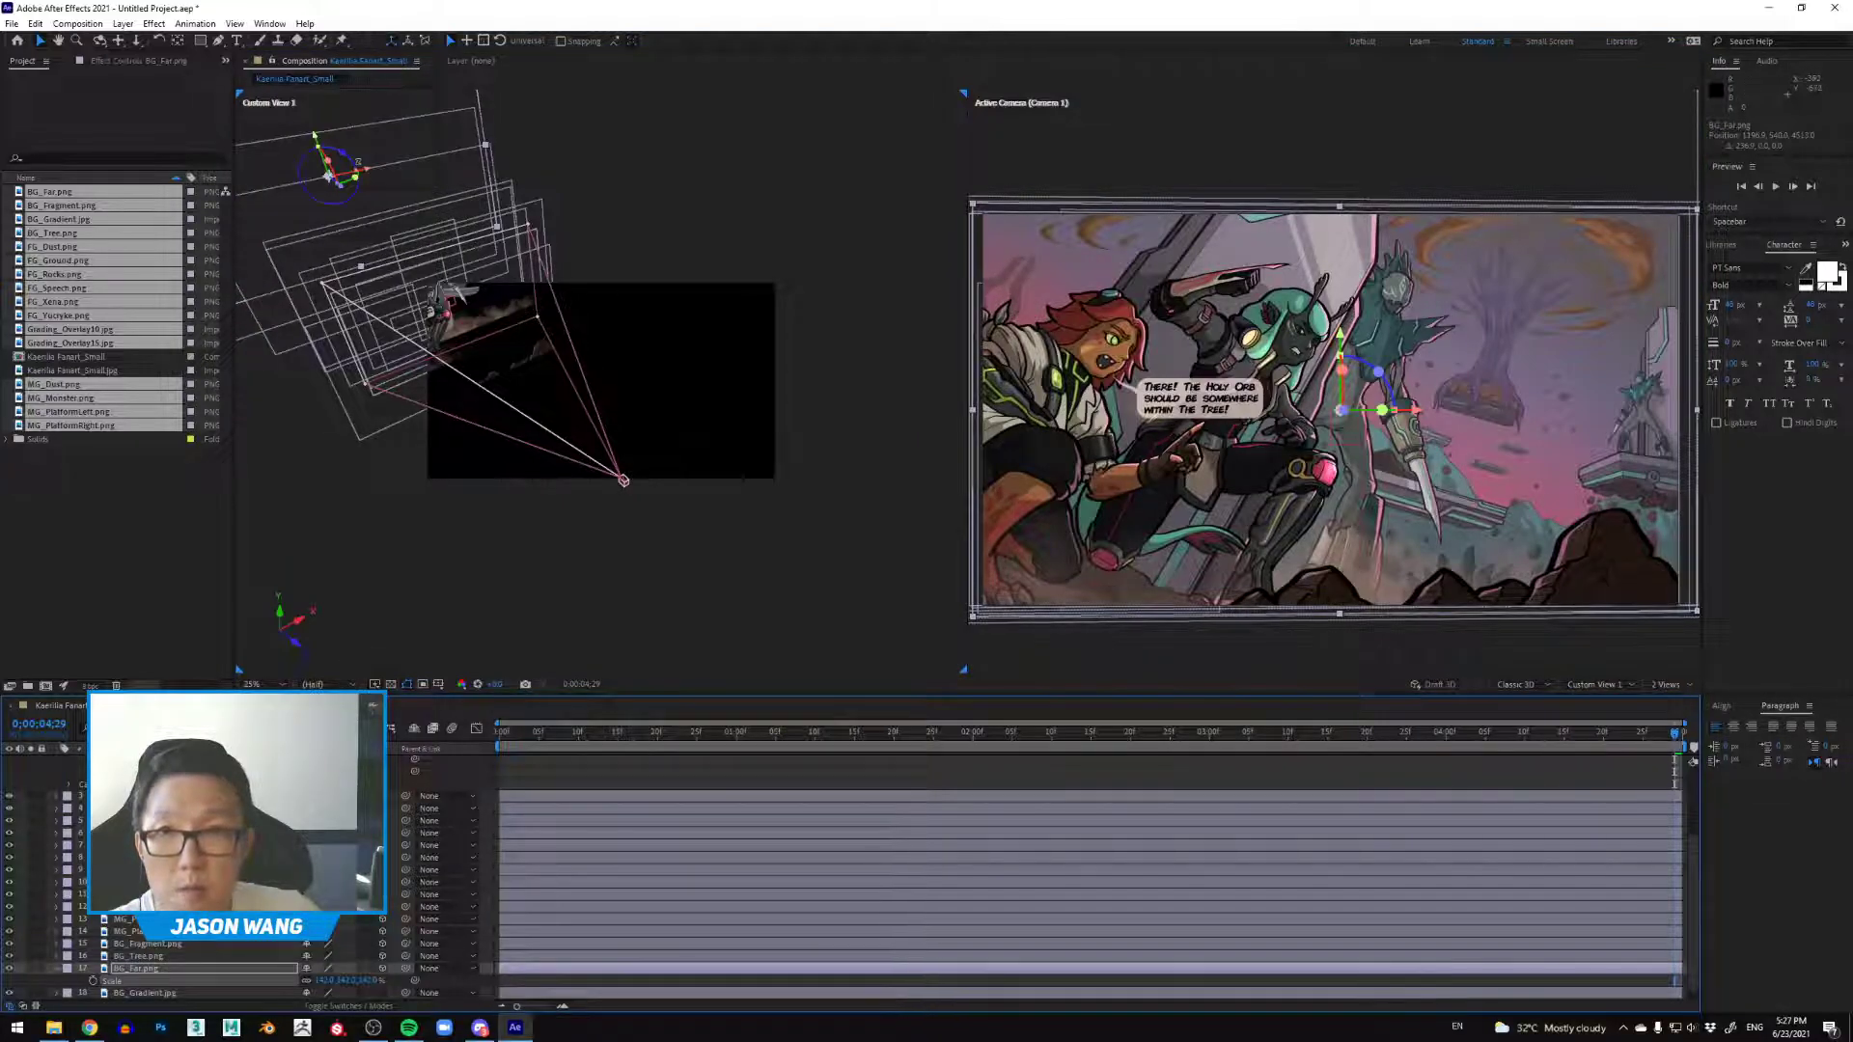
pyautogui.moveTo(367, 173); pyautogui.dragTo(357, 174)
# Step: Raise BG_Tree.png slightly along its Y axis, and play and scrub through the camera move to check the layers
pyautogui.click(169, 957)
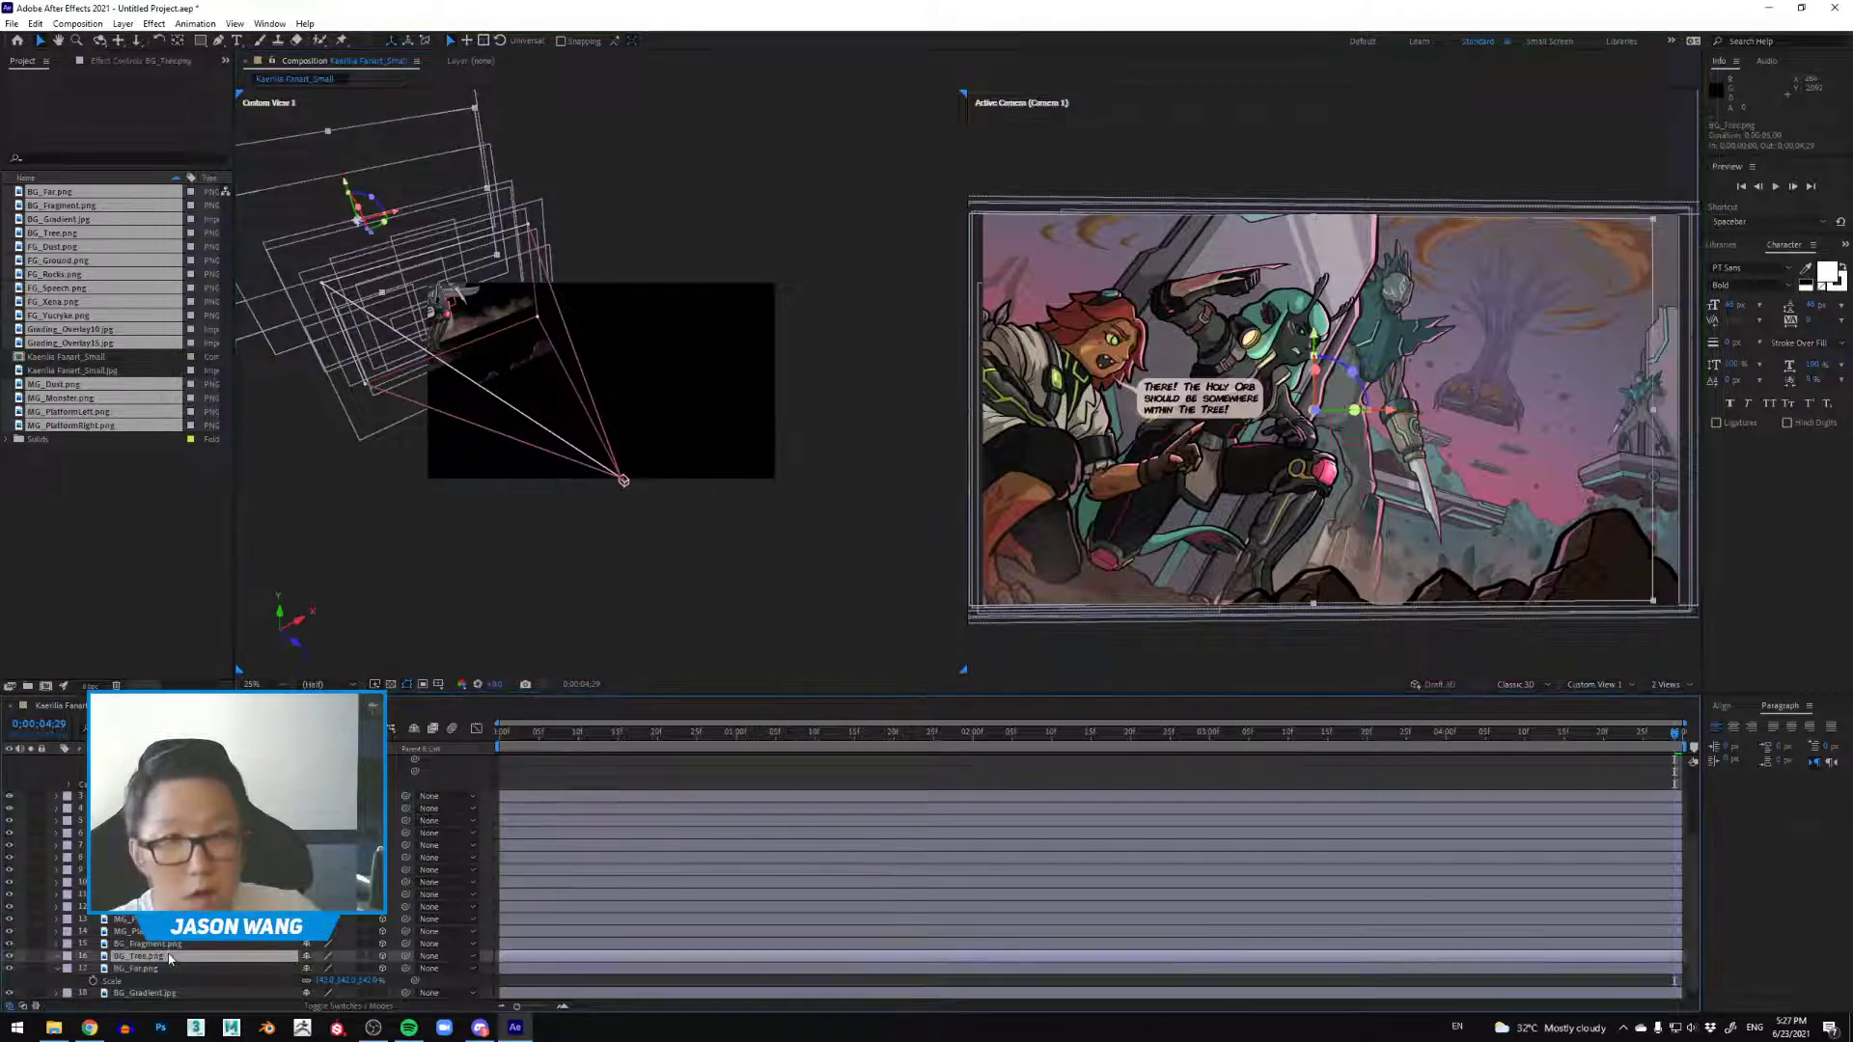
pyautogui.moveTo(352, 190); pyautogui.dragTo(349, 178)
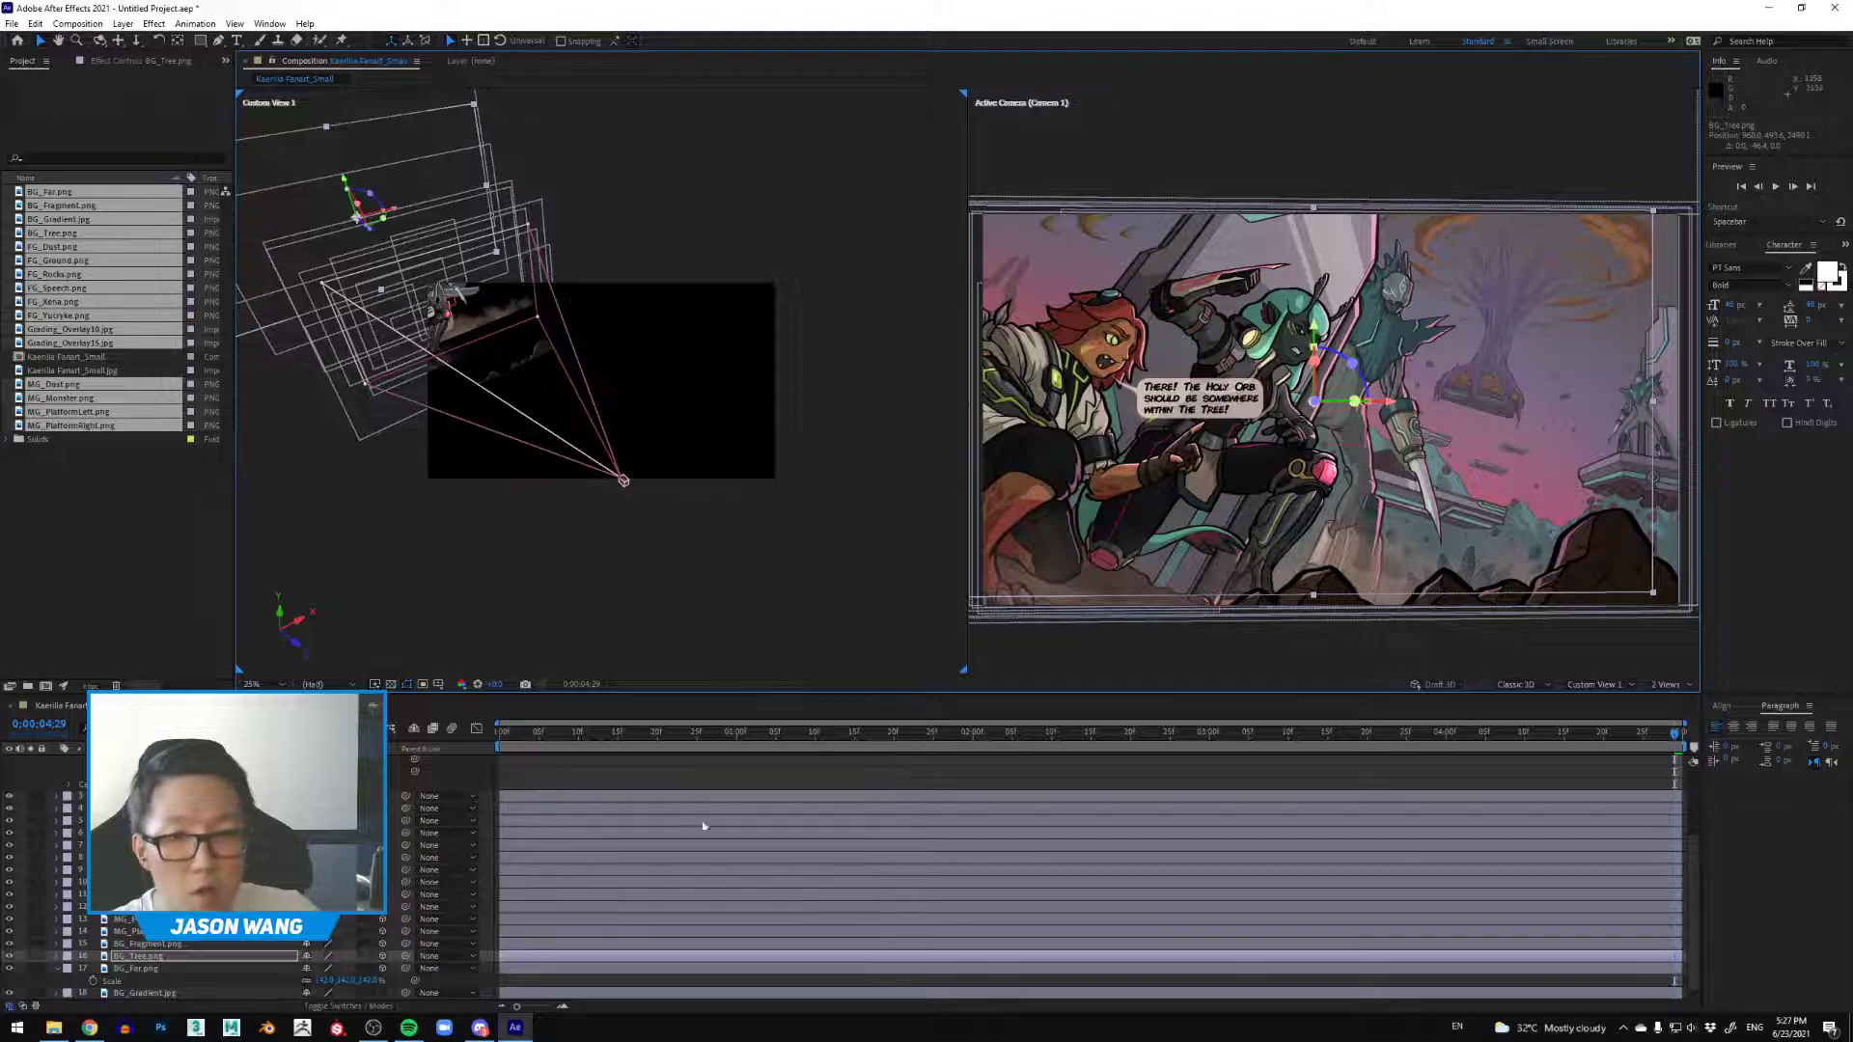
pyautogui.press('space')
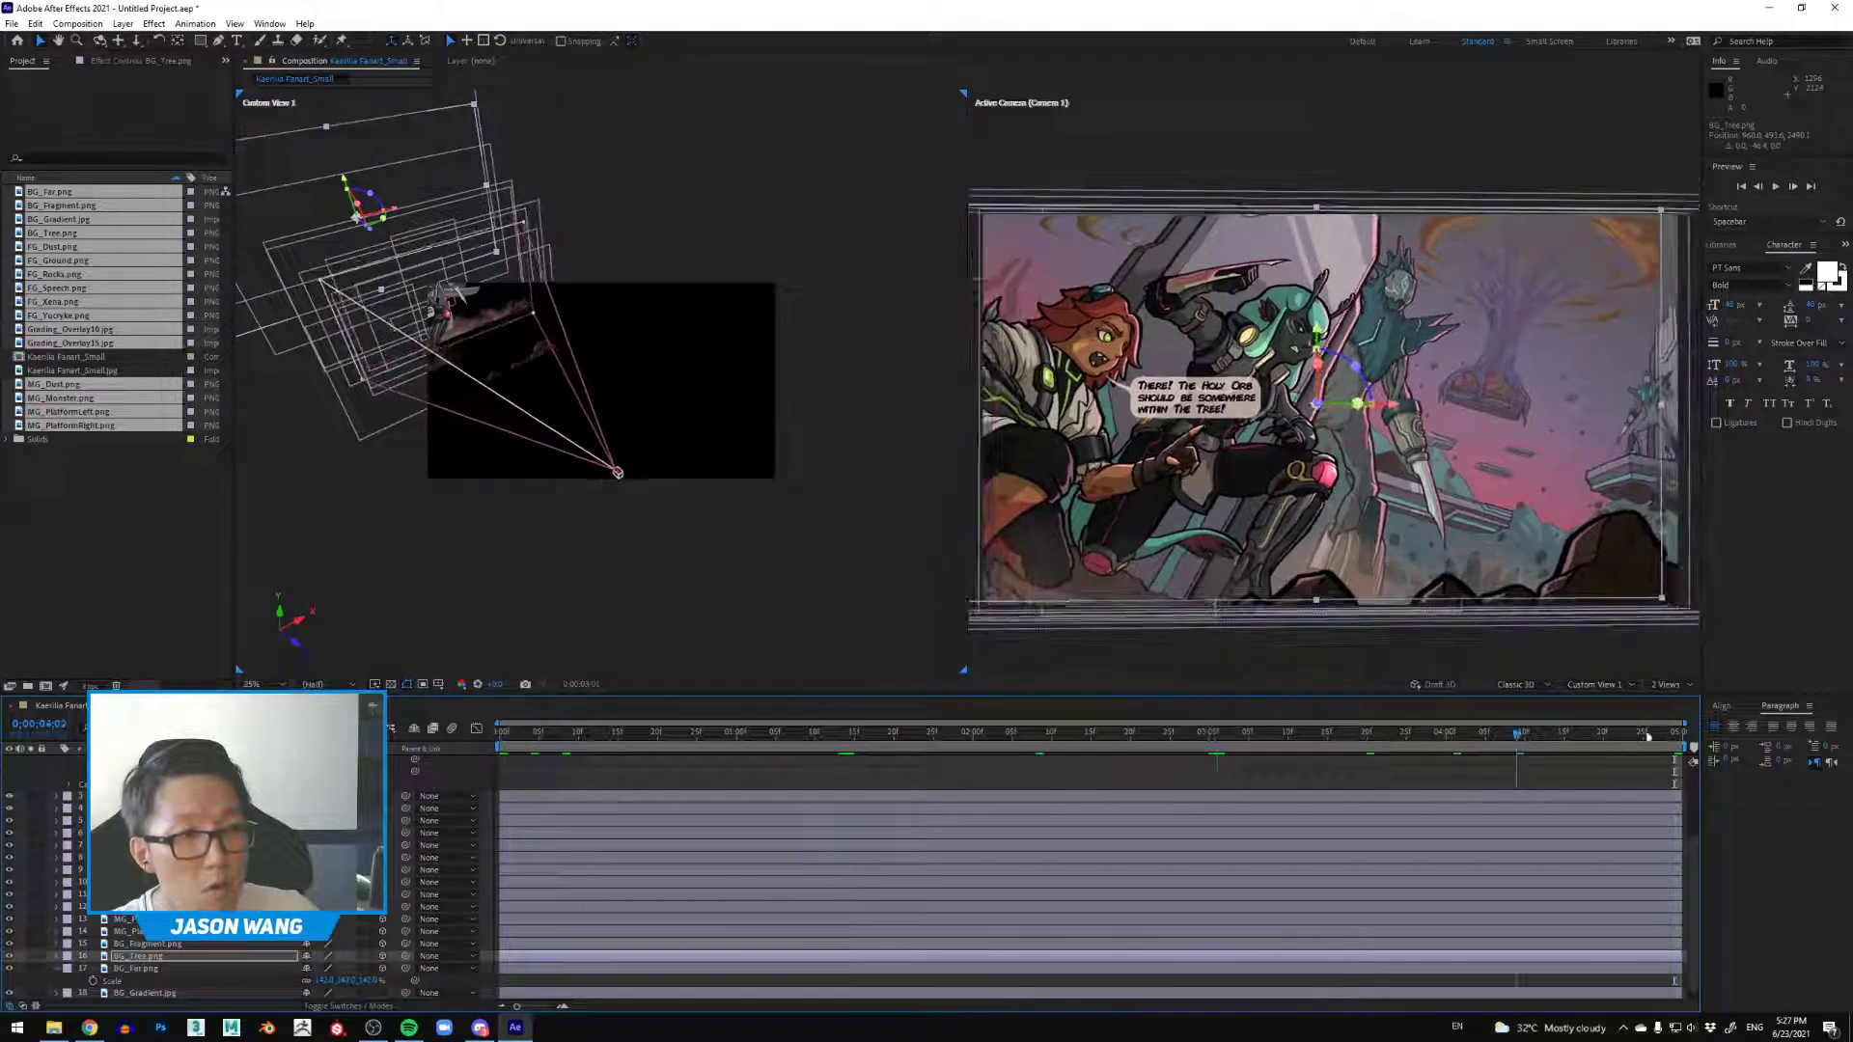
pyautogui.moveTo(1644, 731); pyautogui.dragTo(498, 736)
pyautogui.moveTo(811, 773); pyautogui.dragTo(950, 757)
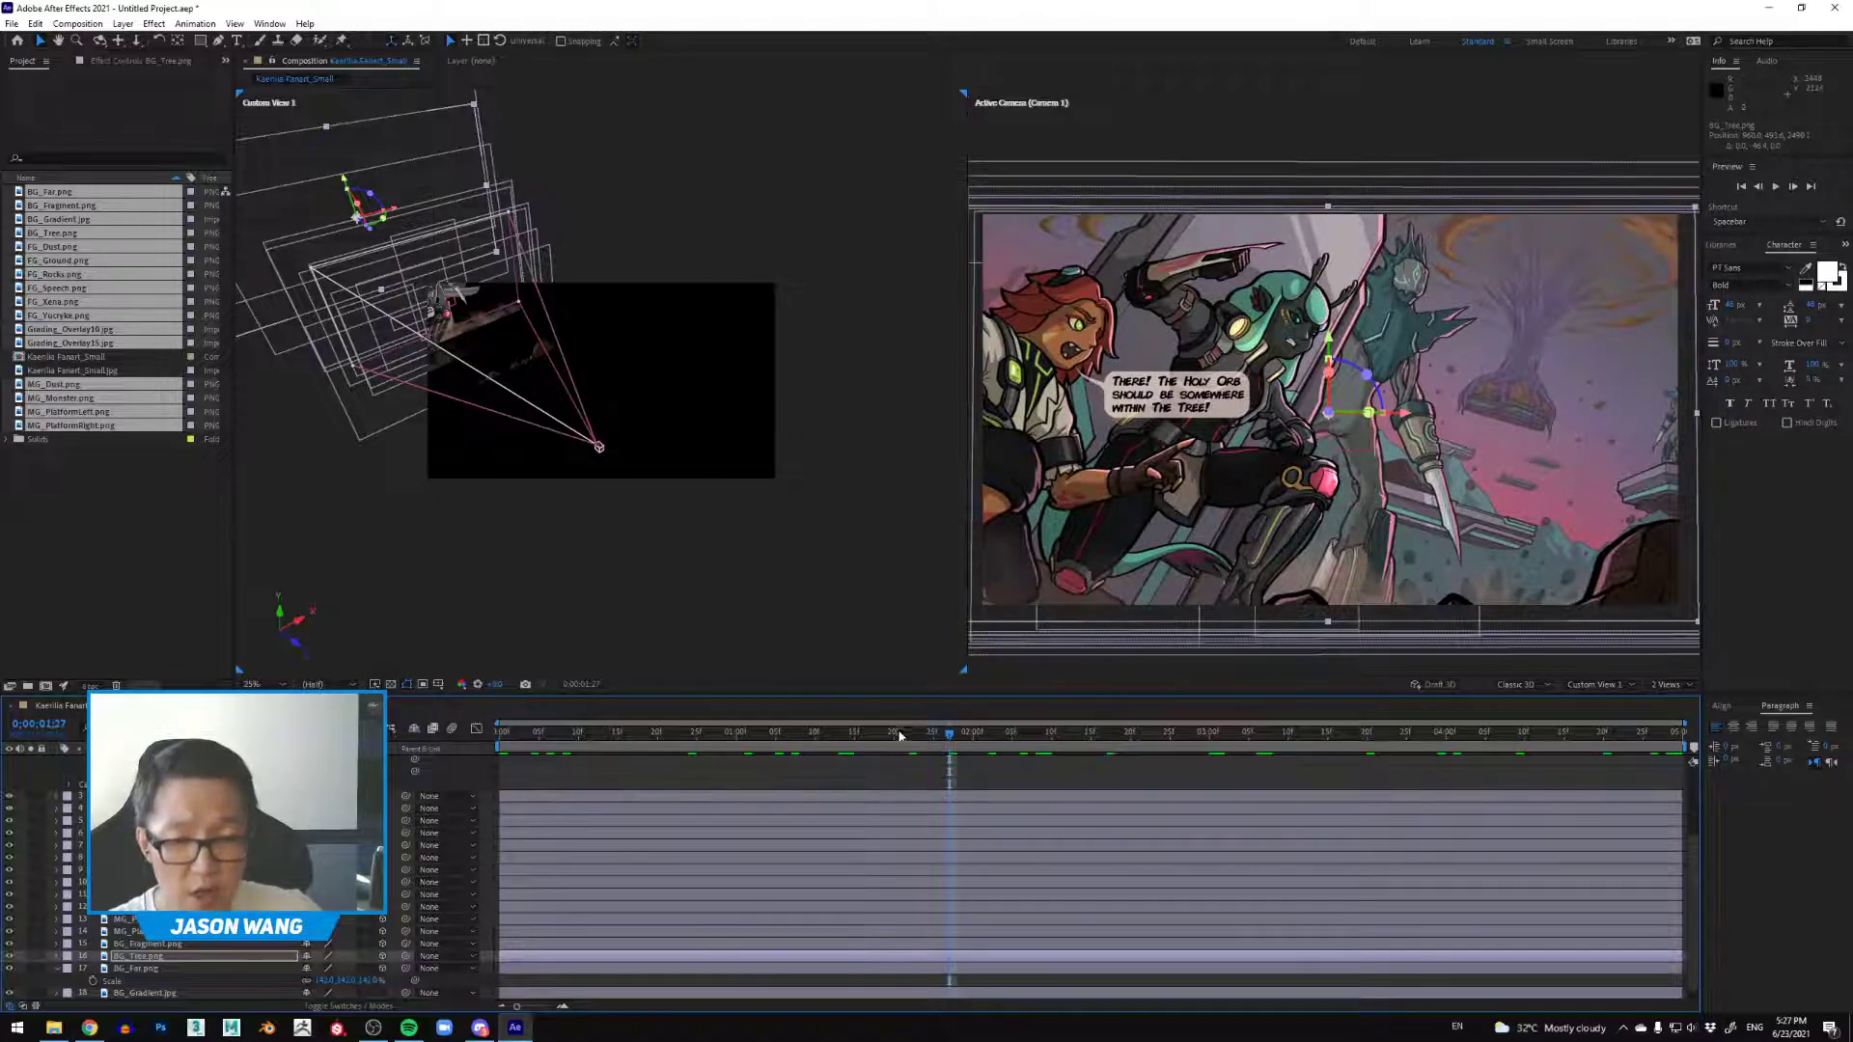
# Step: Select FG_Speech.png, expand its Transform properties and move its anchor point to the tip of the speech bubble's tail
pyautogui.scroll(3, 896, 739)
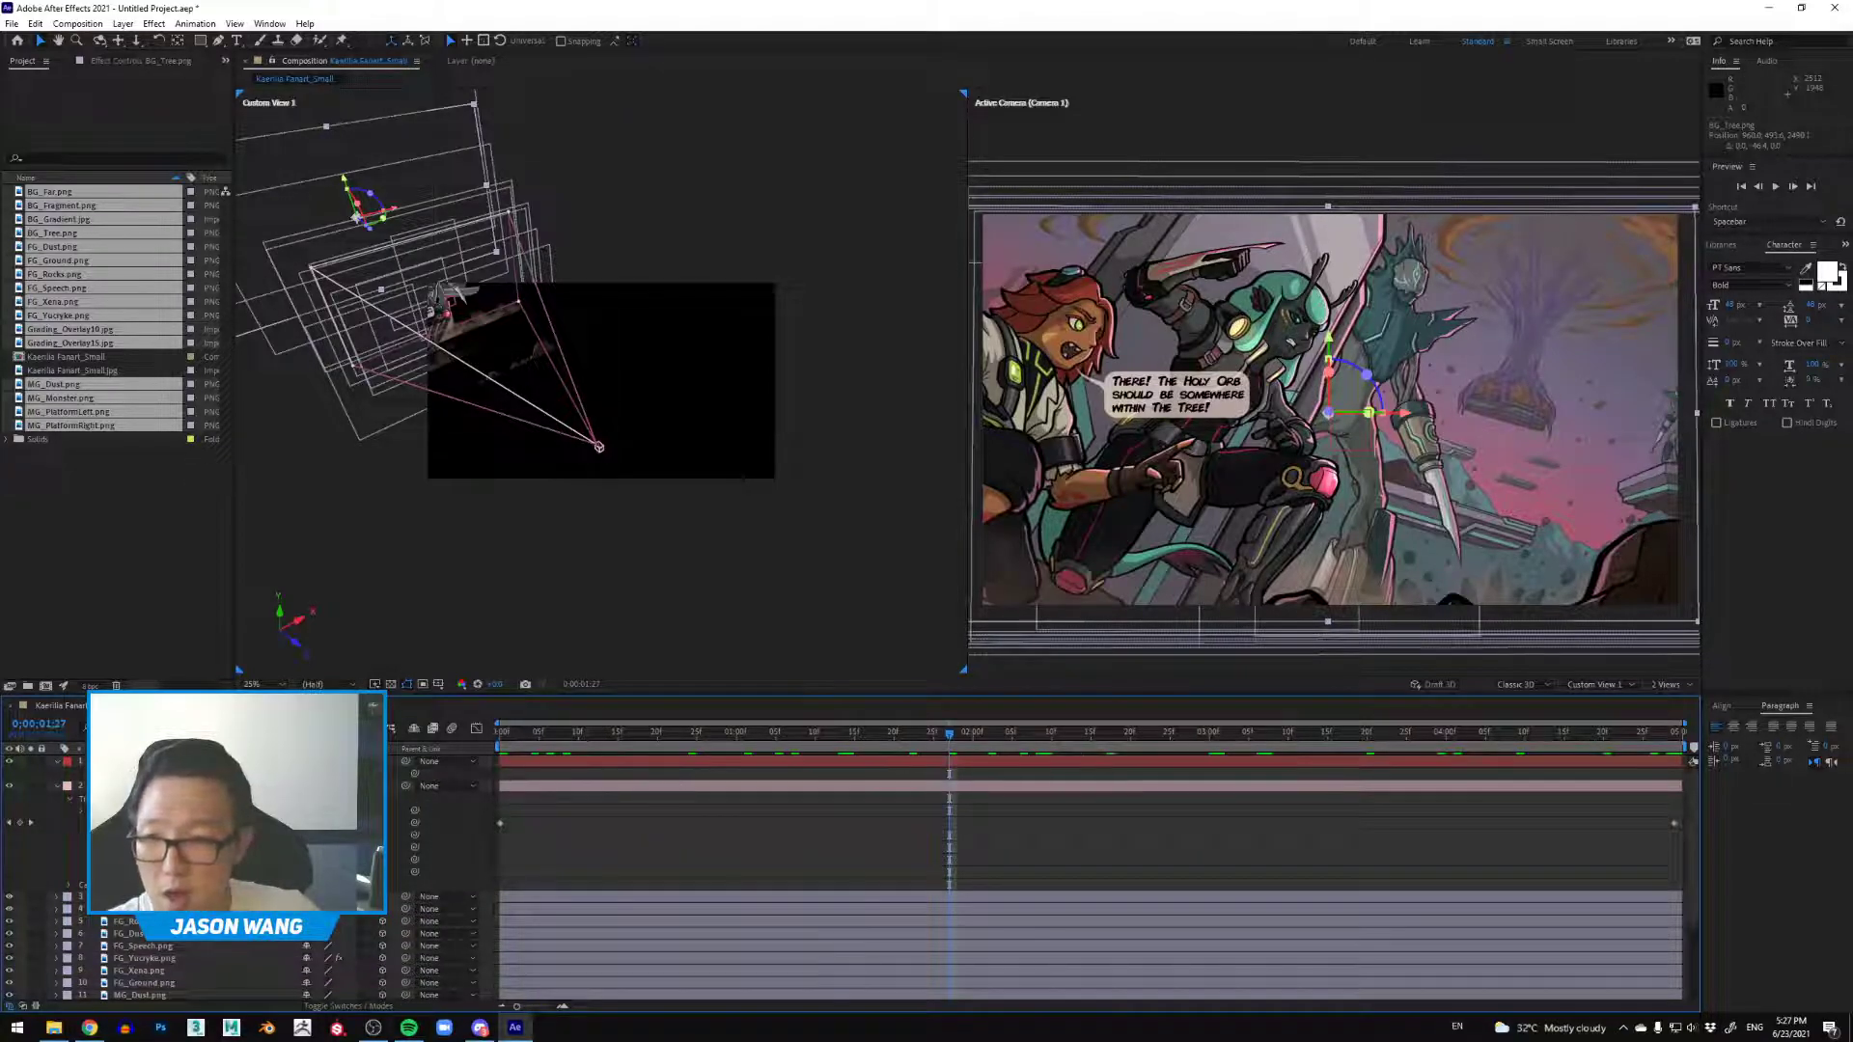
pyautogui.scroll(-2, 1090, 868)
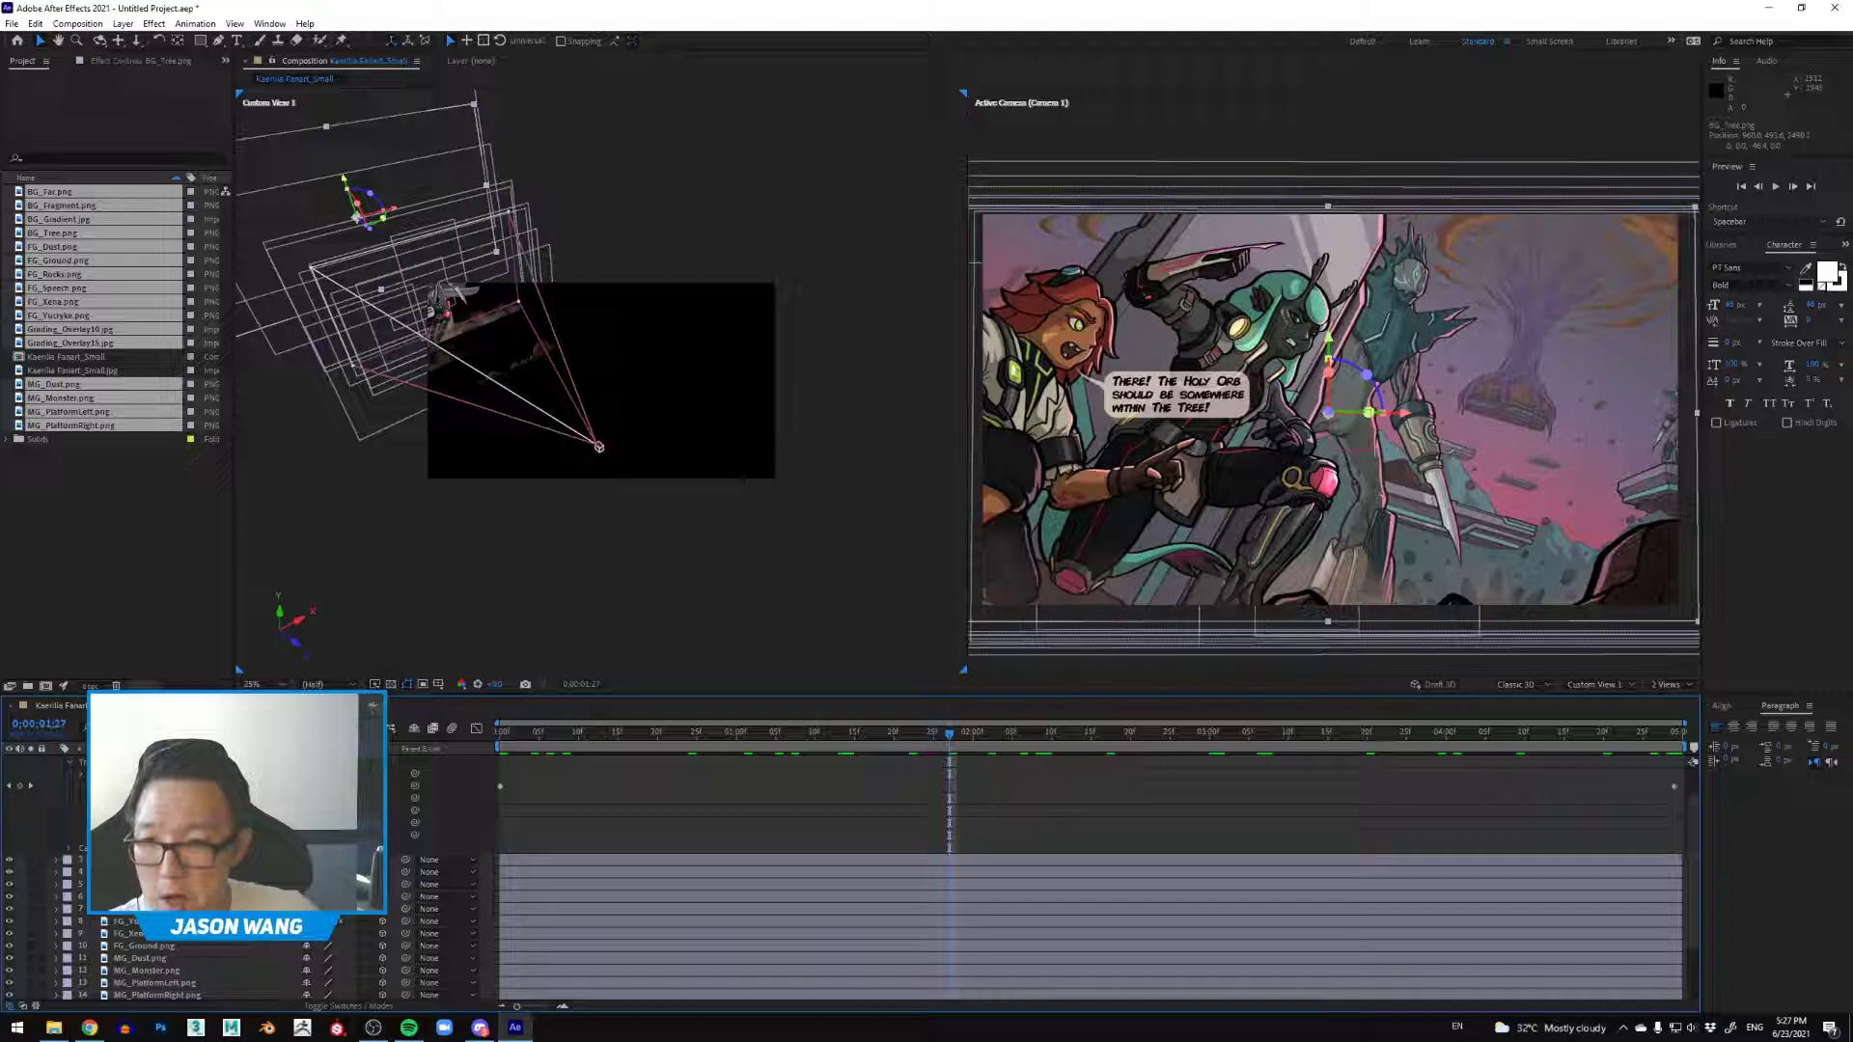
pyautogui.click(1187, 401)
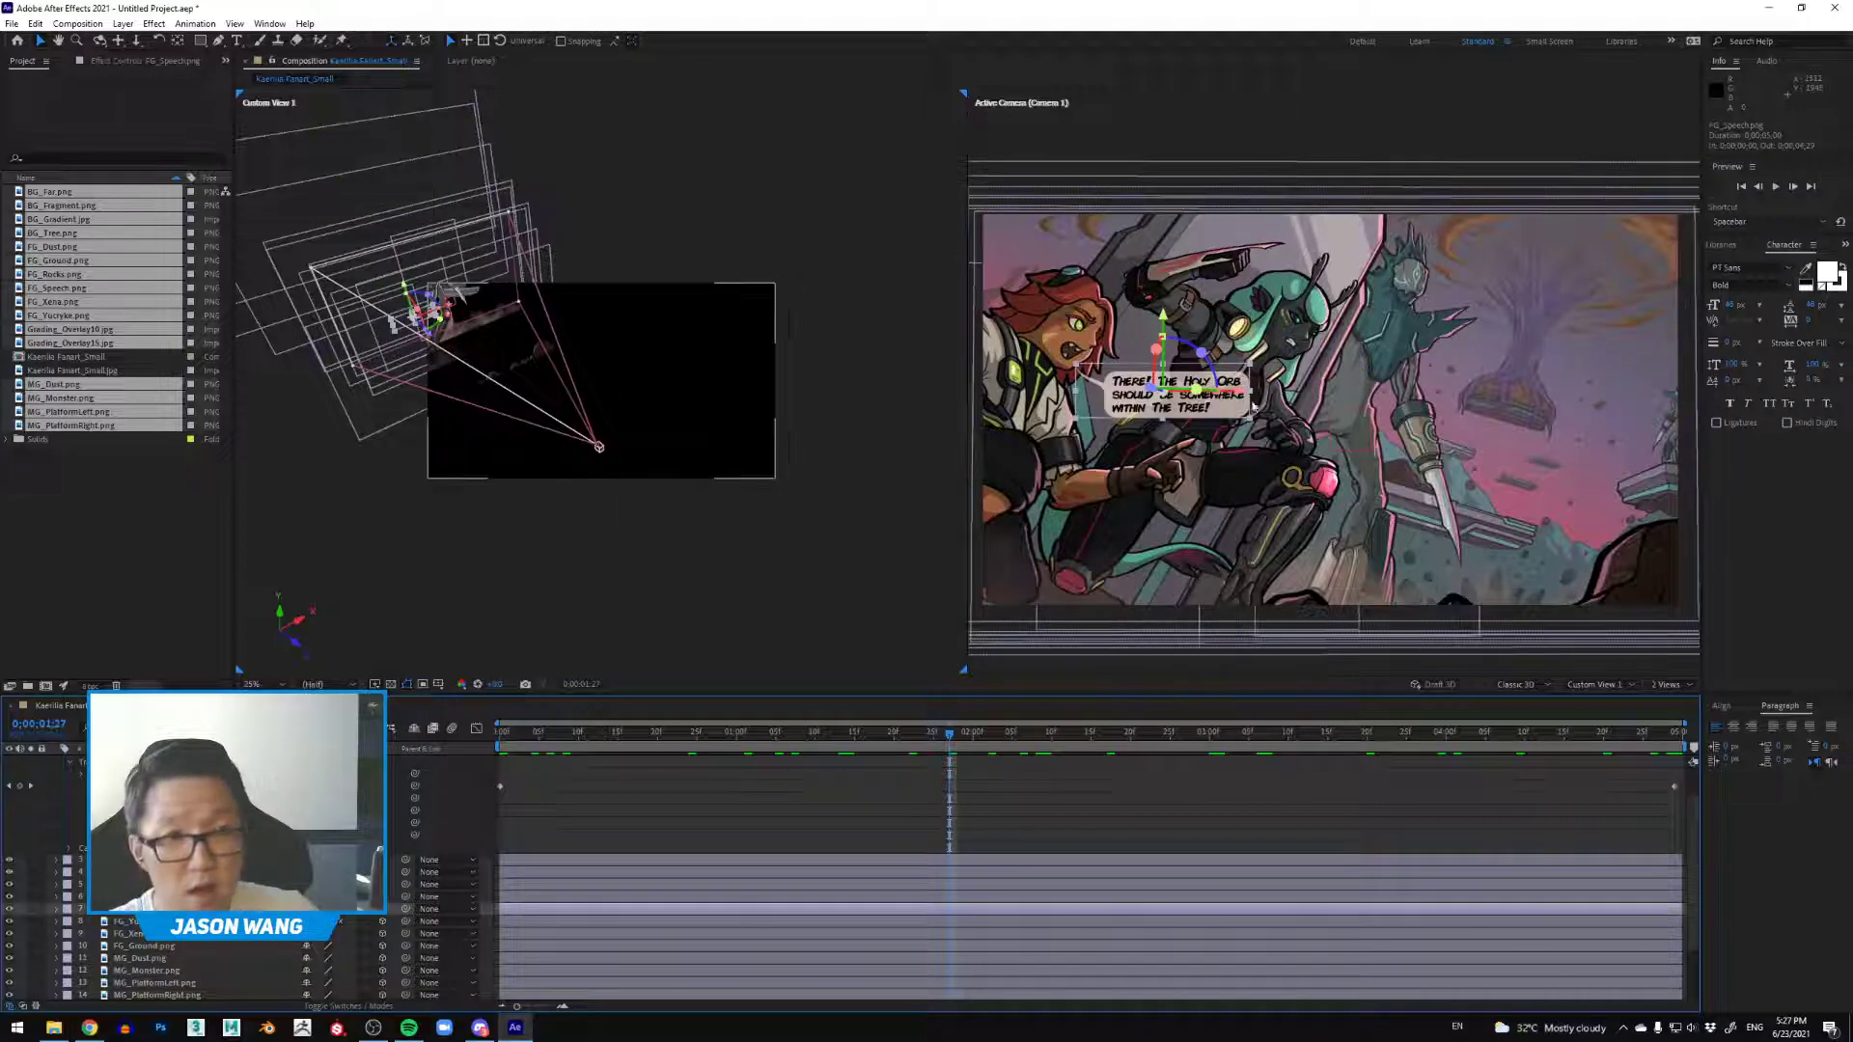
pyautogui.click(56, 910)
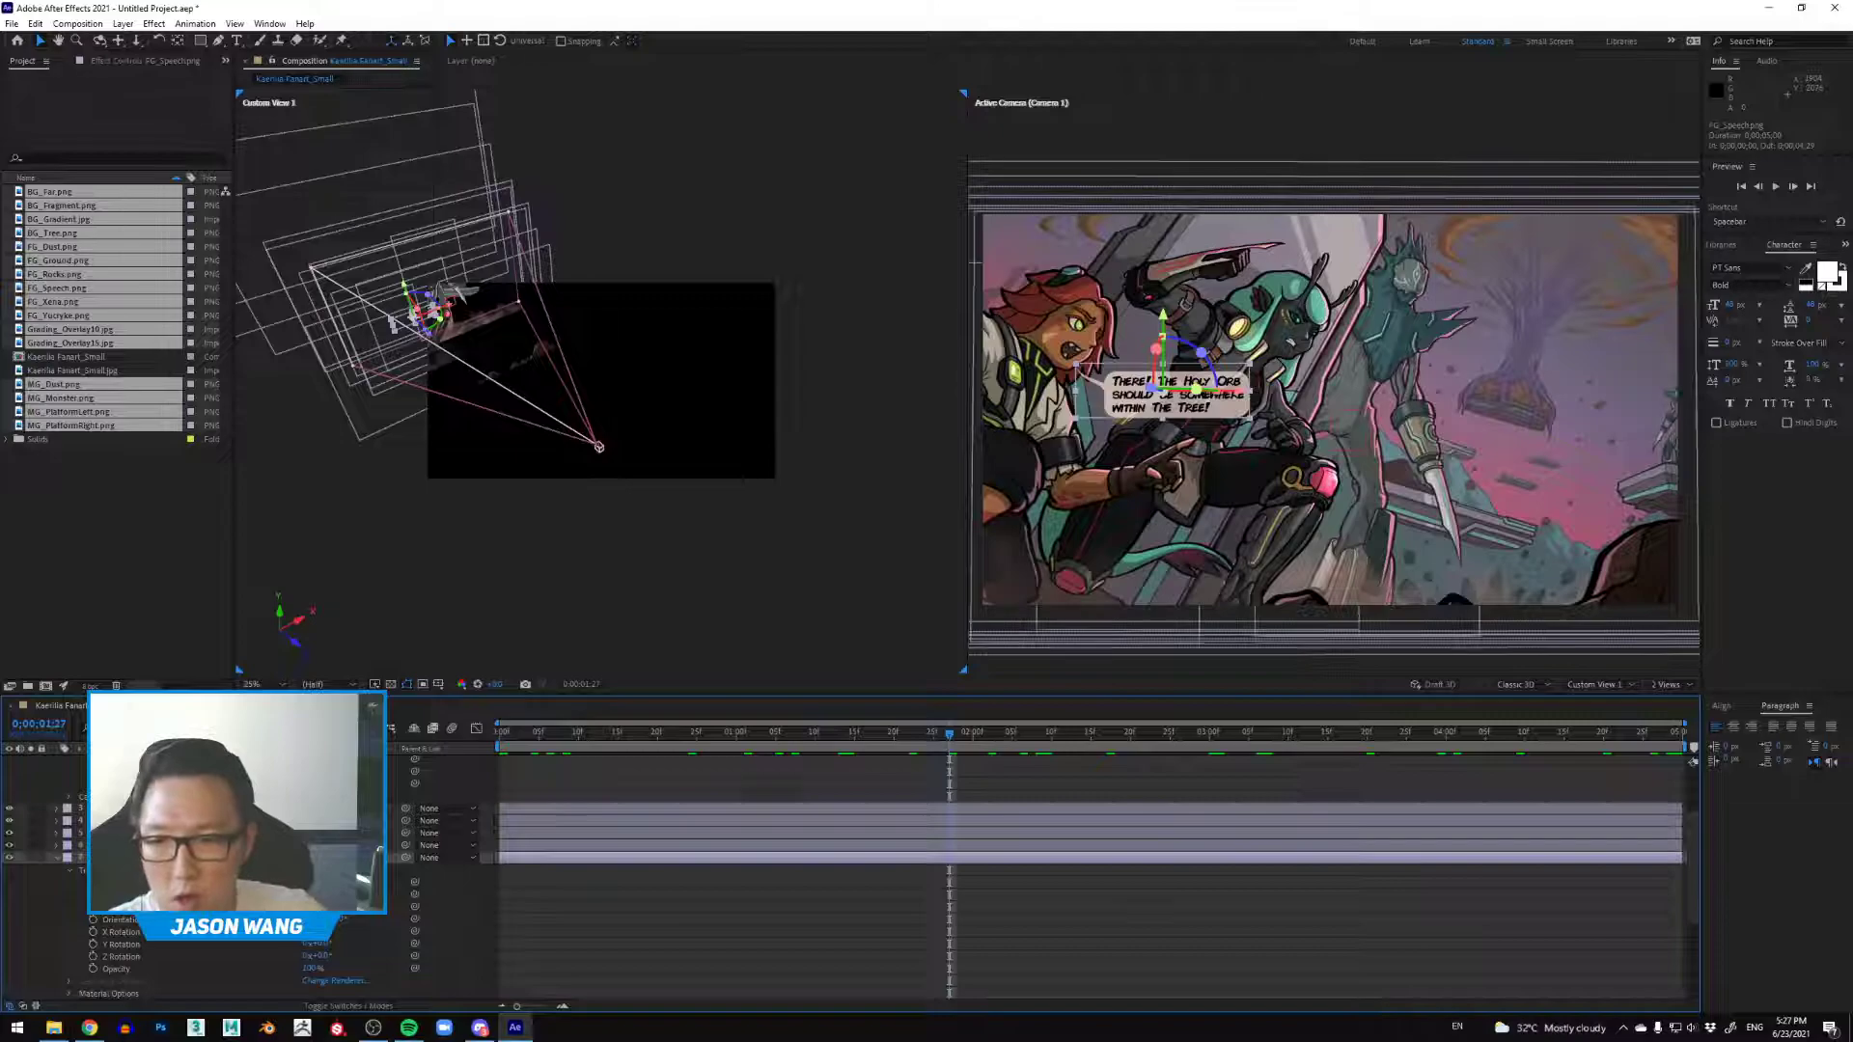
pyautogui.scroll(3, 1058, 394)
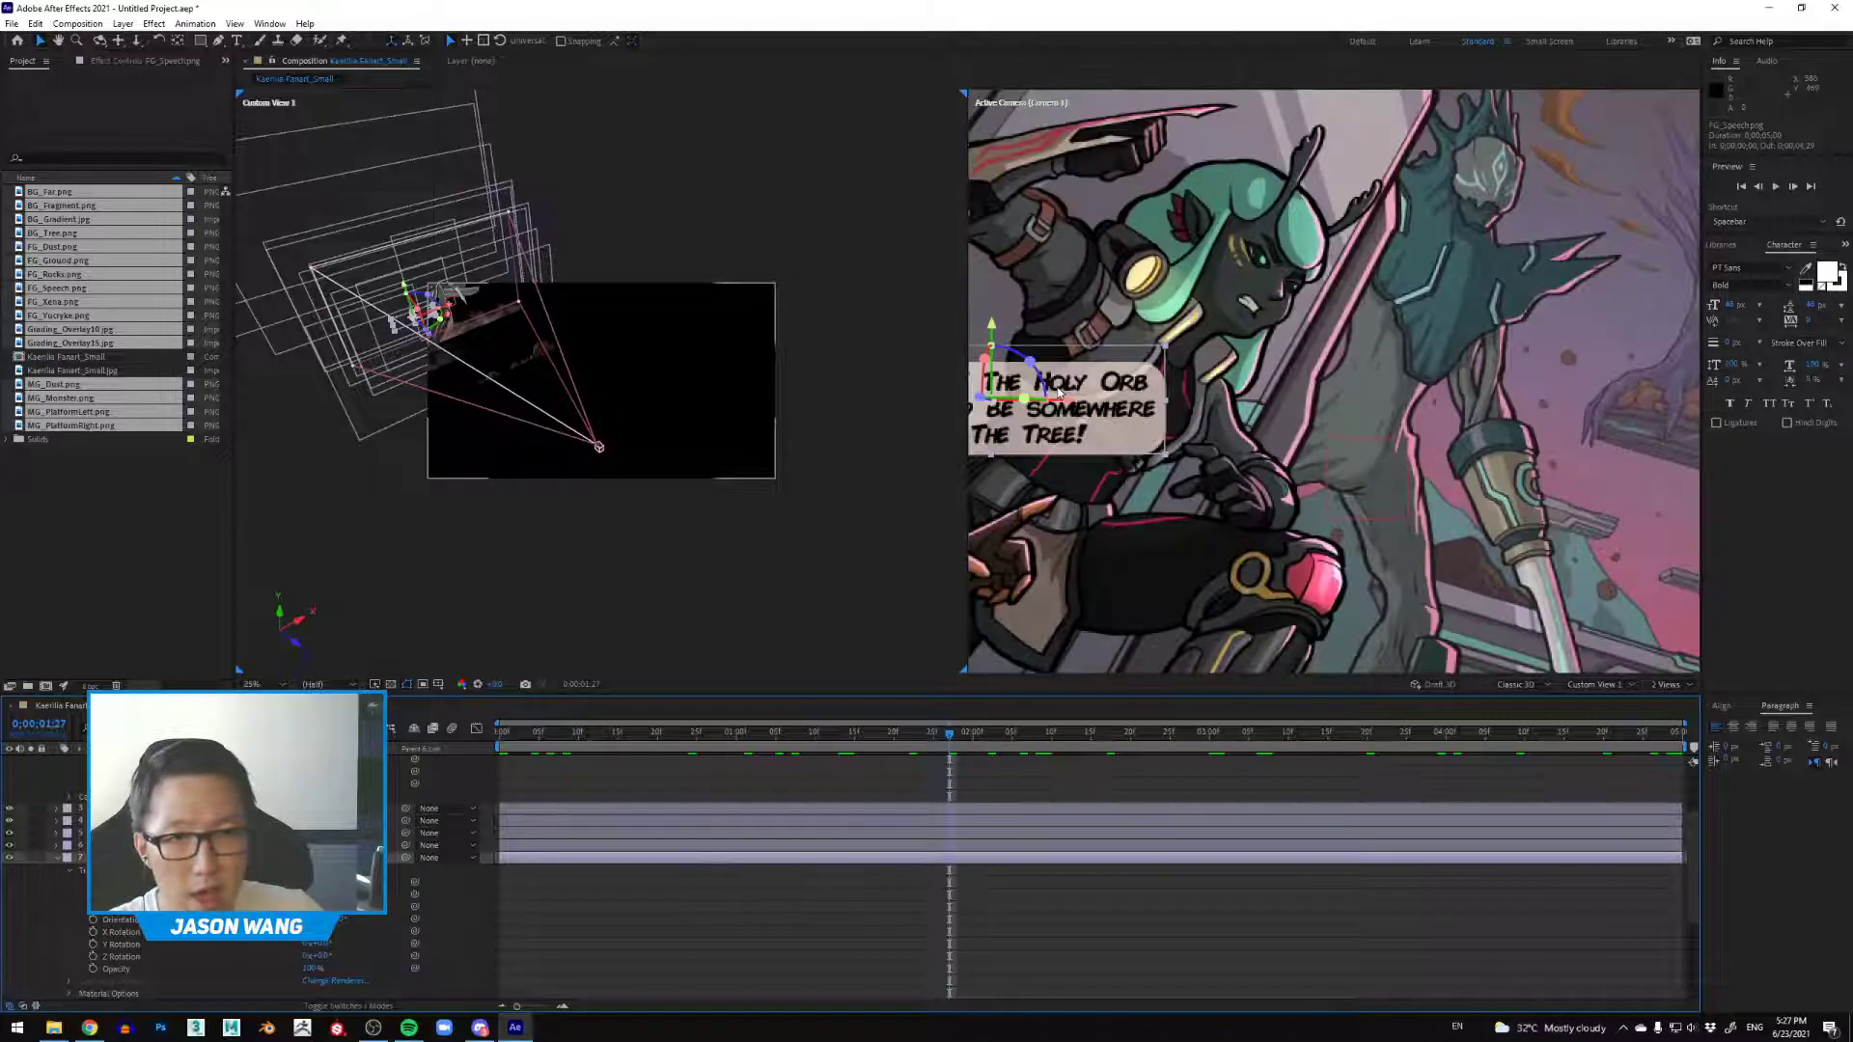
pyautogui.scroll(-1, 1059, 394)
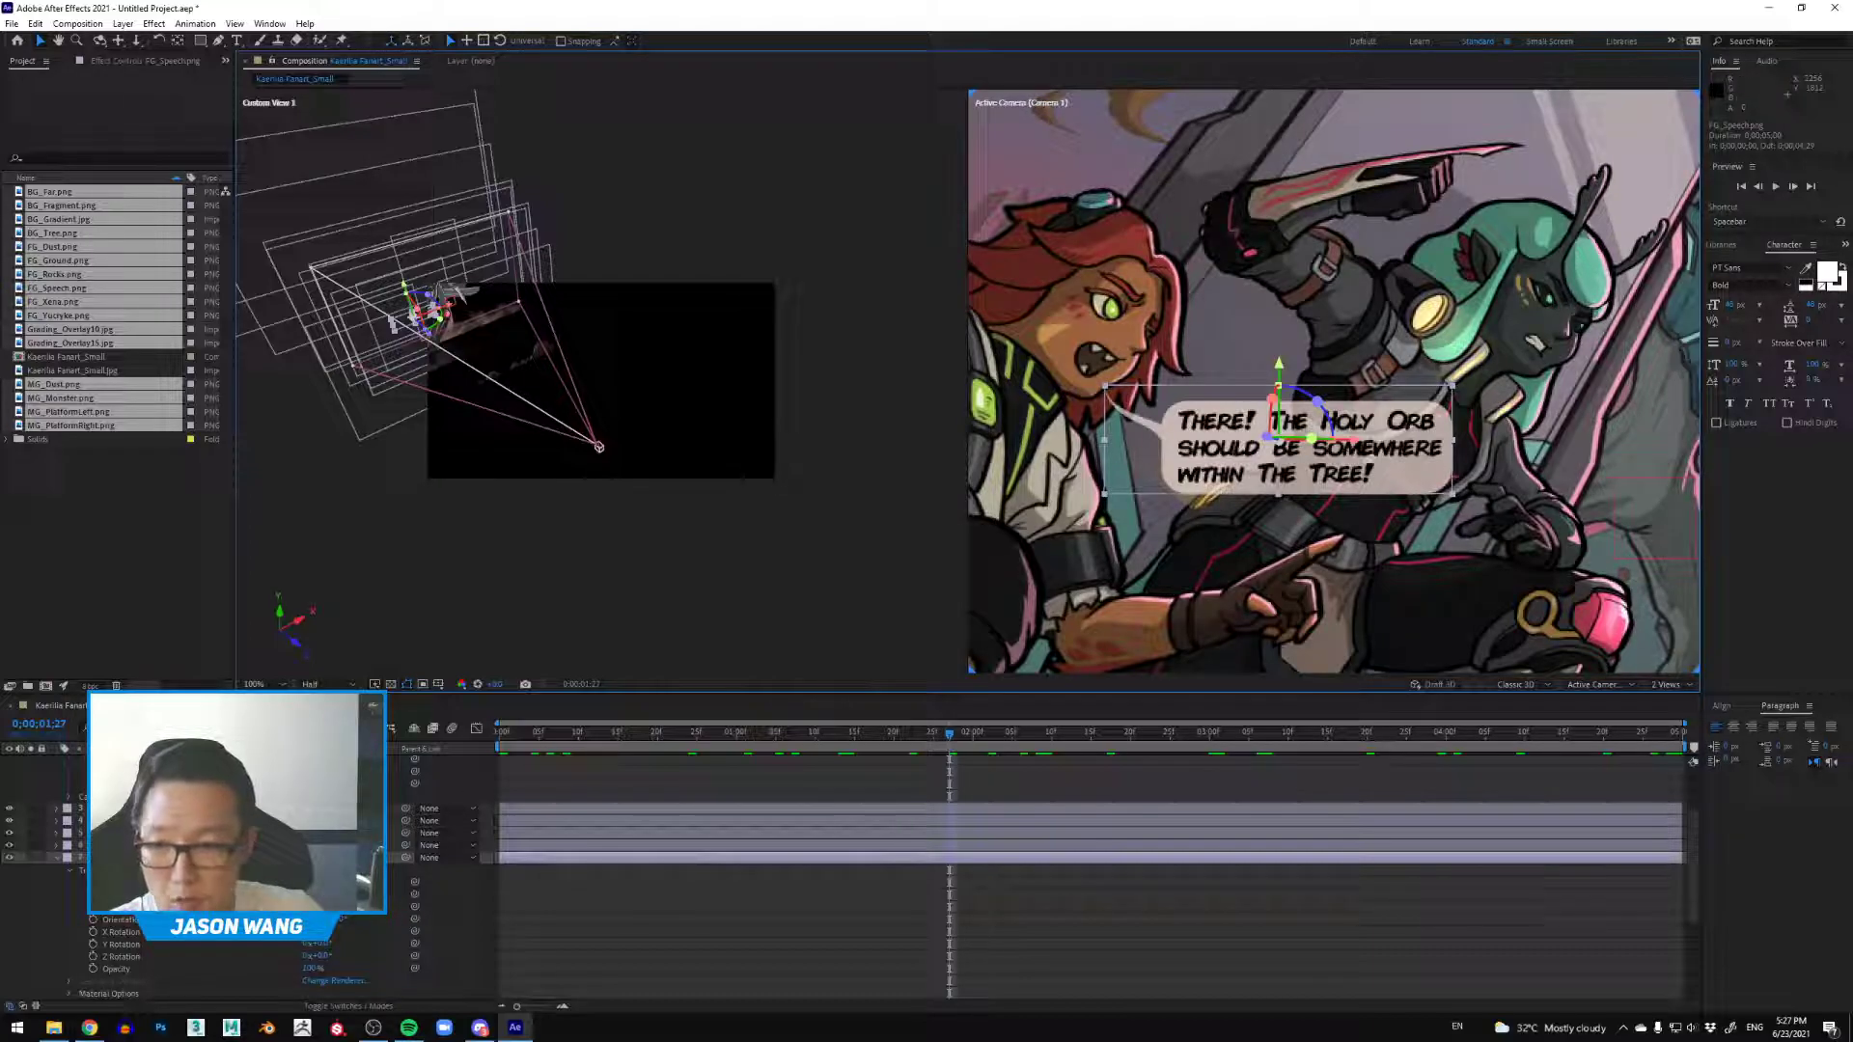
pyautogui.moveTo(340, 882); pyautogui.dragTo(67, 903)
pyautogui.moveTo(343, 881); pyautogui.dragTo(232, 882)
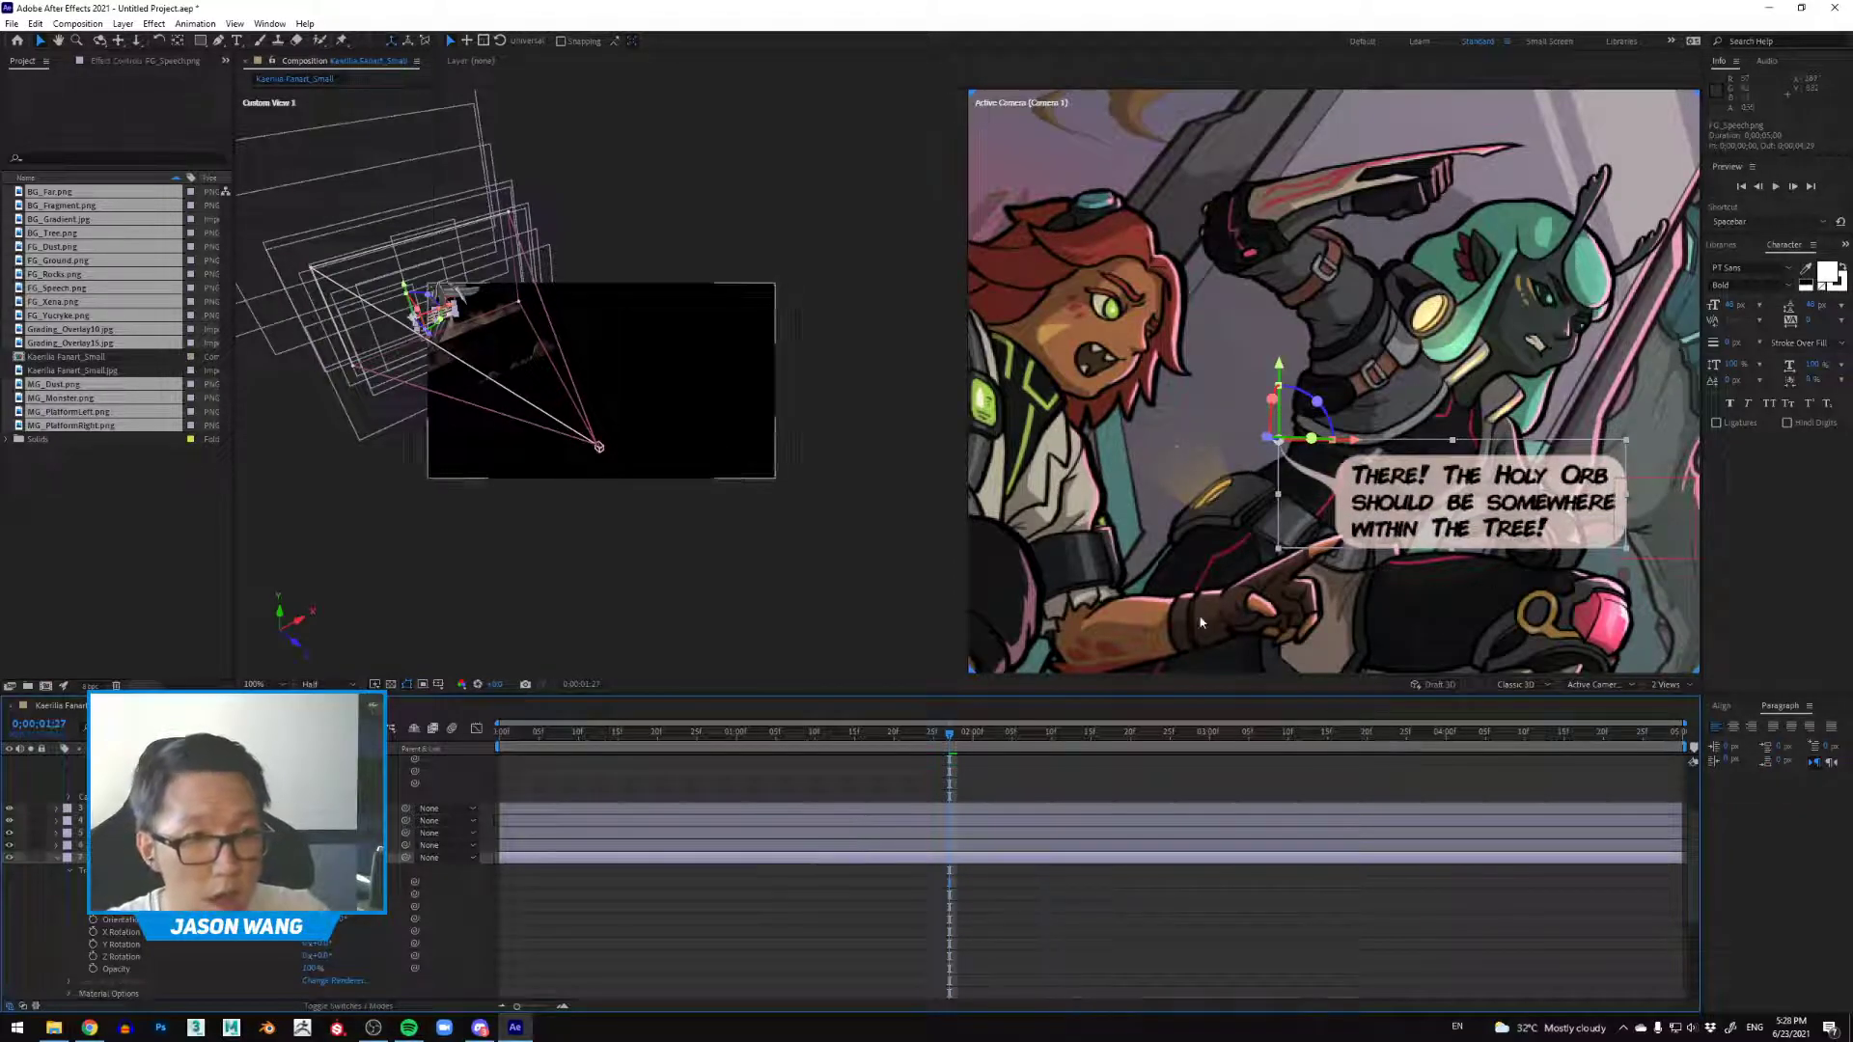
# Step: Reposition the speech bubble so its tail starts beside the red-haired character's mouth
pyautogui.moveTo(1353, 444); pyautogui.dragTo(1224, 449)
pyautogui.moveTo(1107, 377); pyautogui.dragTo(1107, 307)
pyautogui.moveTo(1177, 405); pyautogui.dragTo(1185, 405)
pyautogui.moveTo(1113, 330); pyautogui.dragTo(1113, 330)
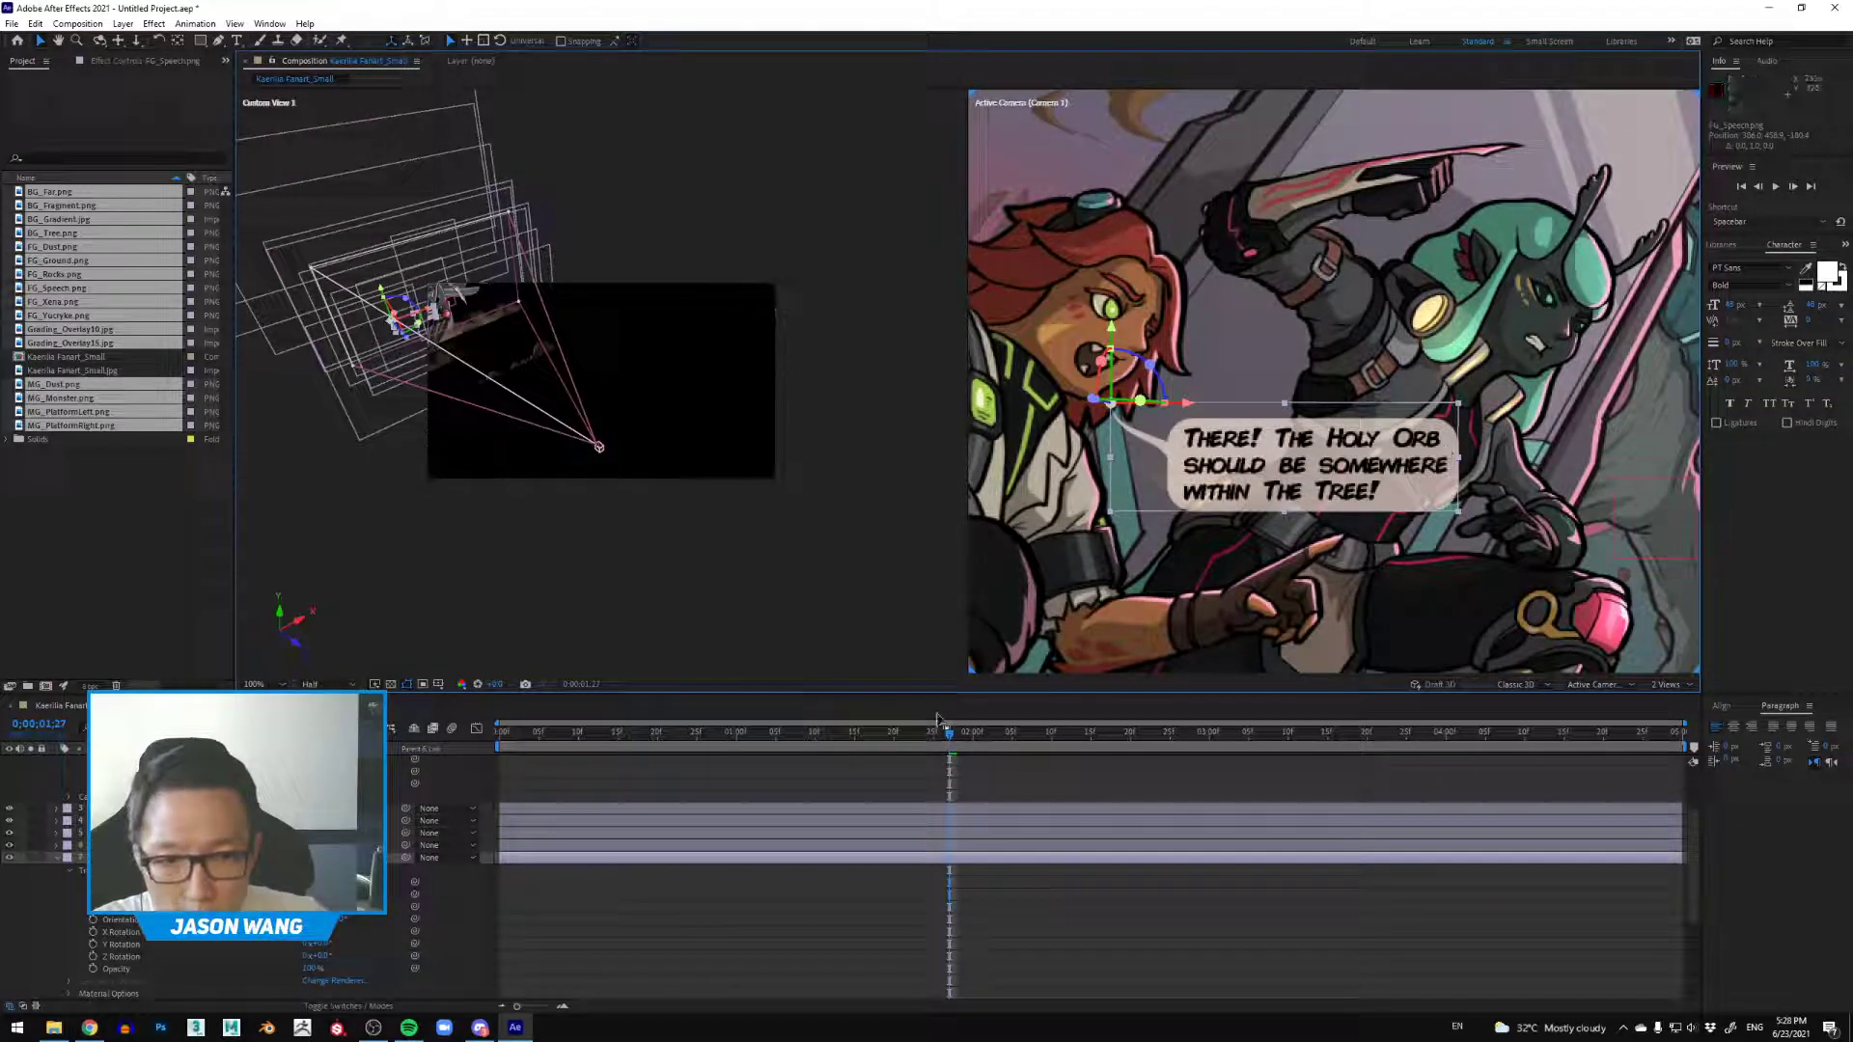
# Step: Keyframe FG_Speech.png's full-size Scale at the start of the timeline and at the last frame
pyautogui.press('Home')
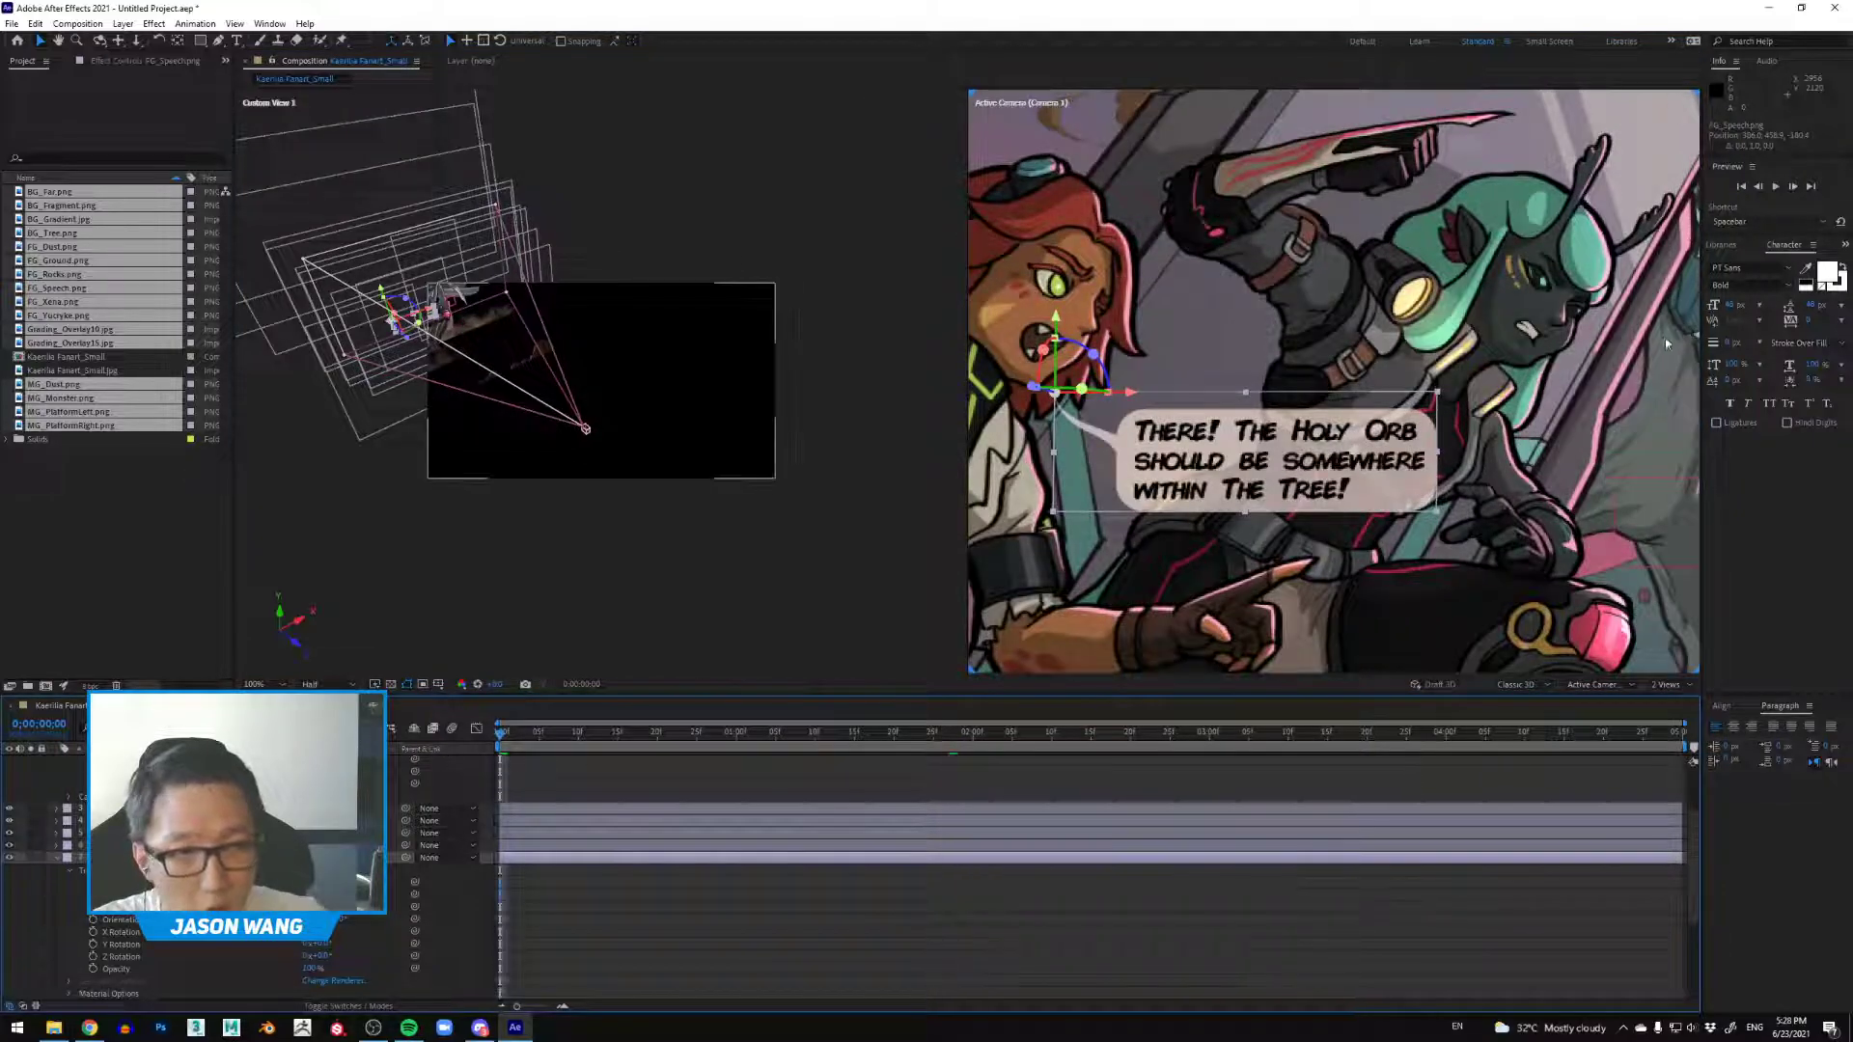
pyautogui.scroll(-1, 1264, 529)
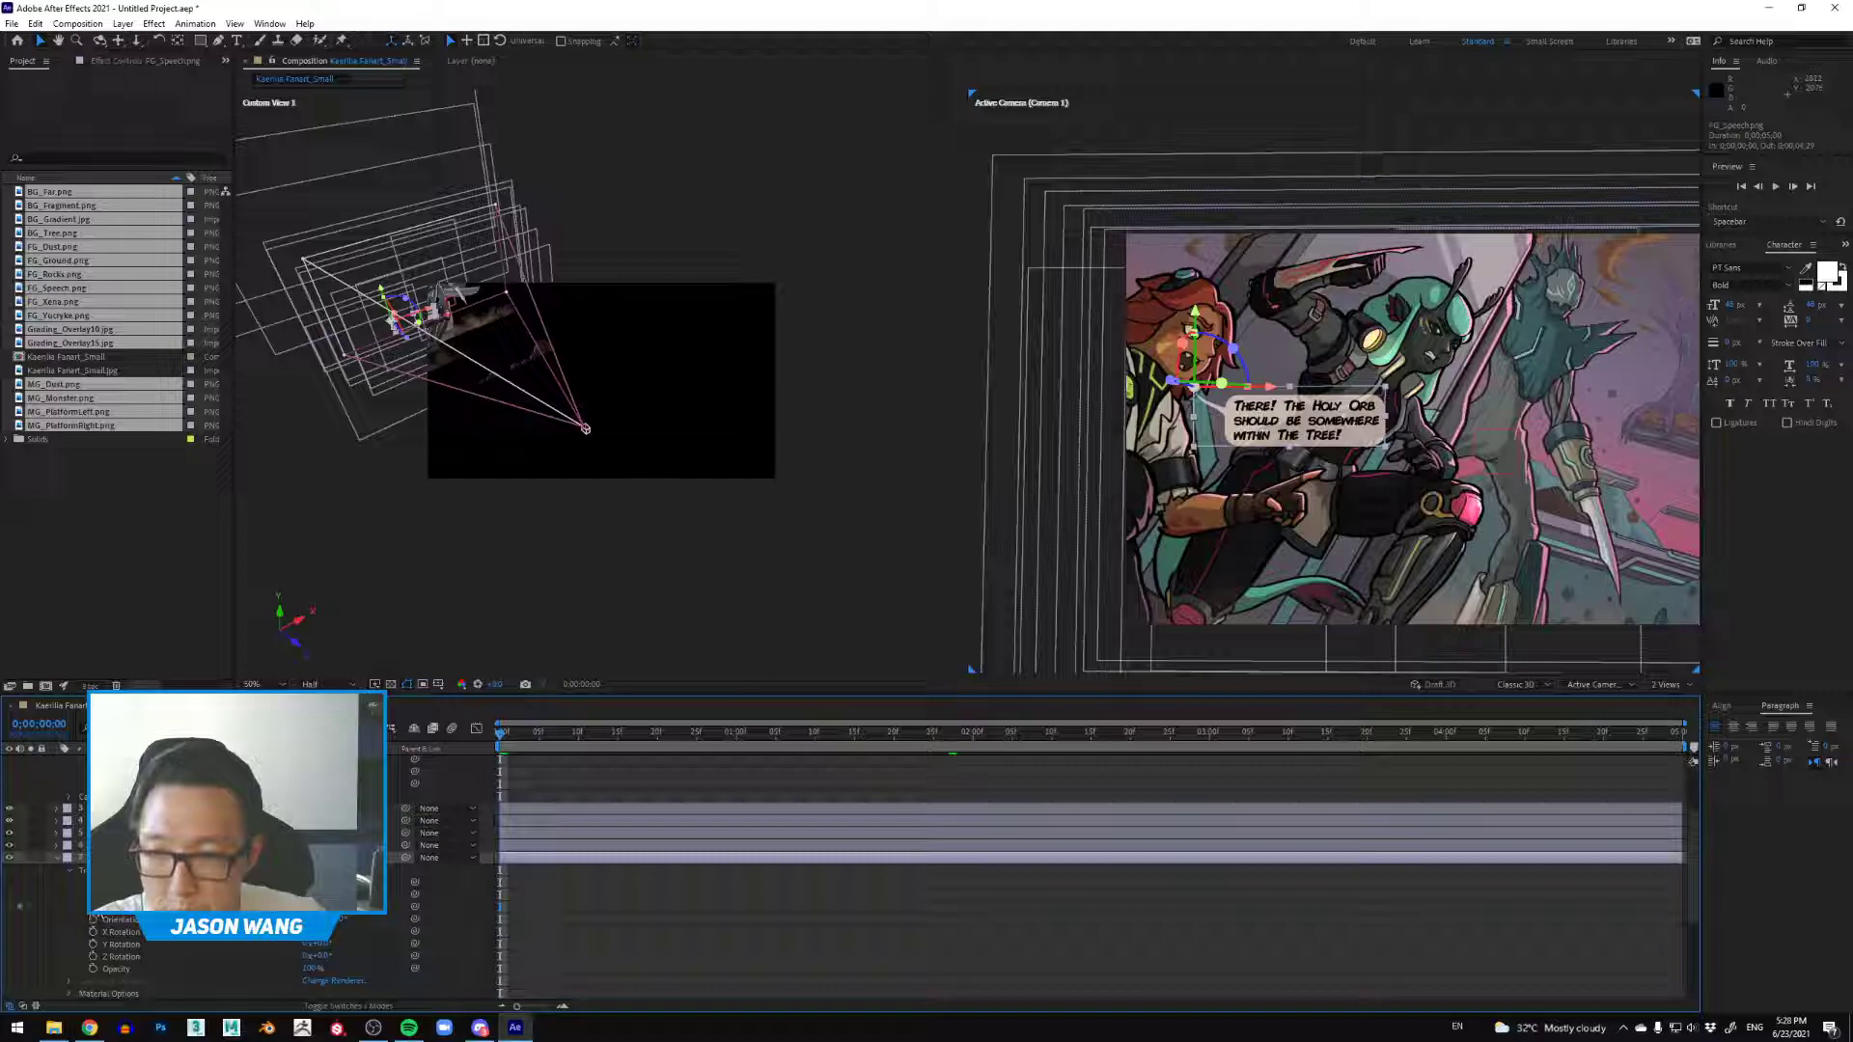
pyautogui.click(1667, 735)
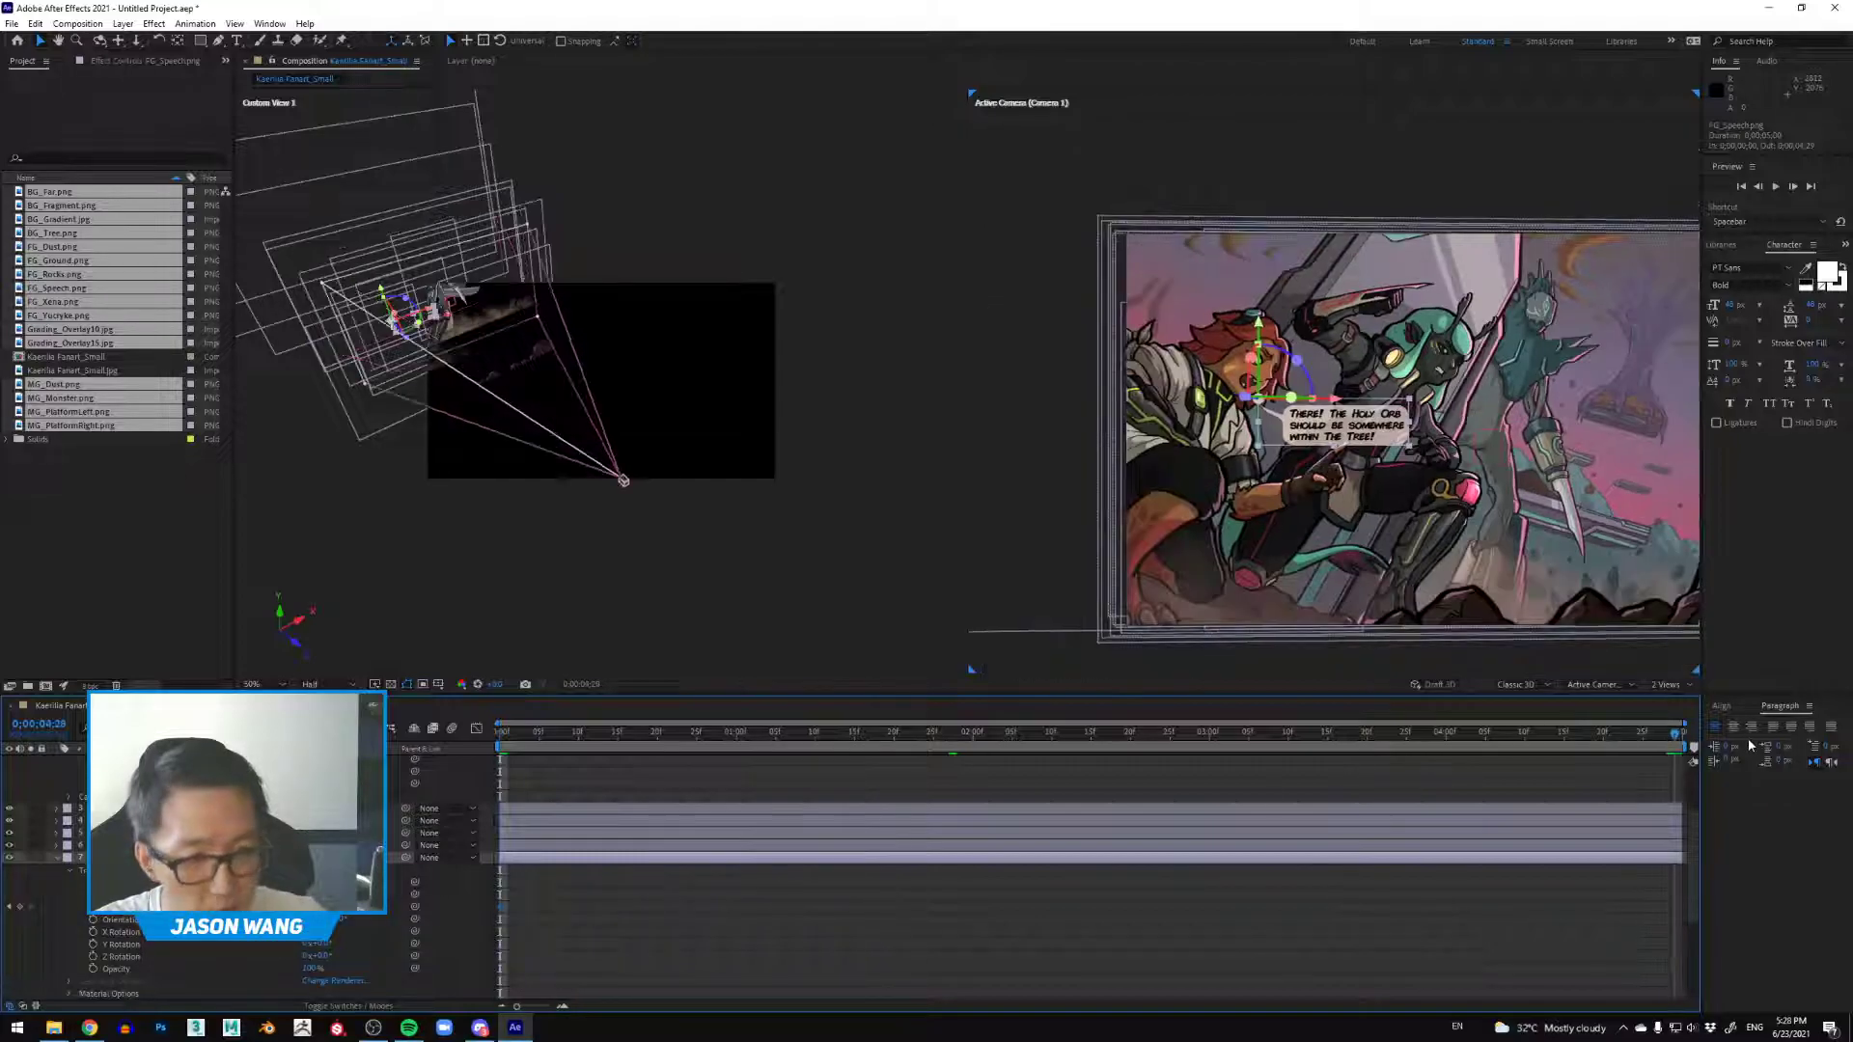
pyautogui.click(13, 909)
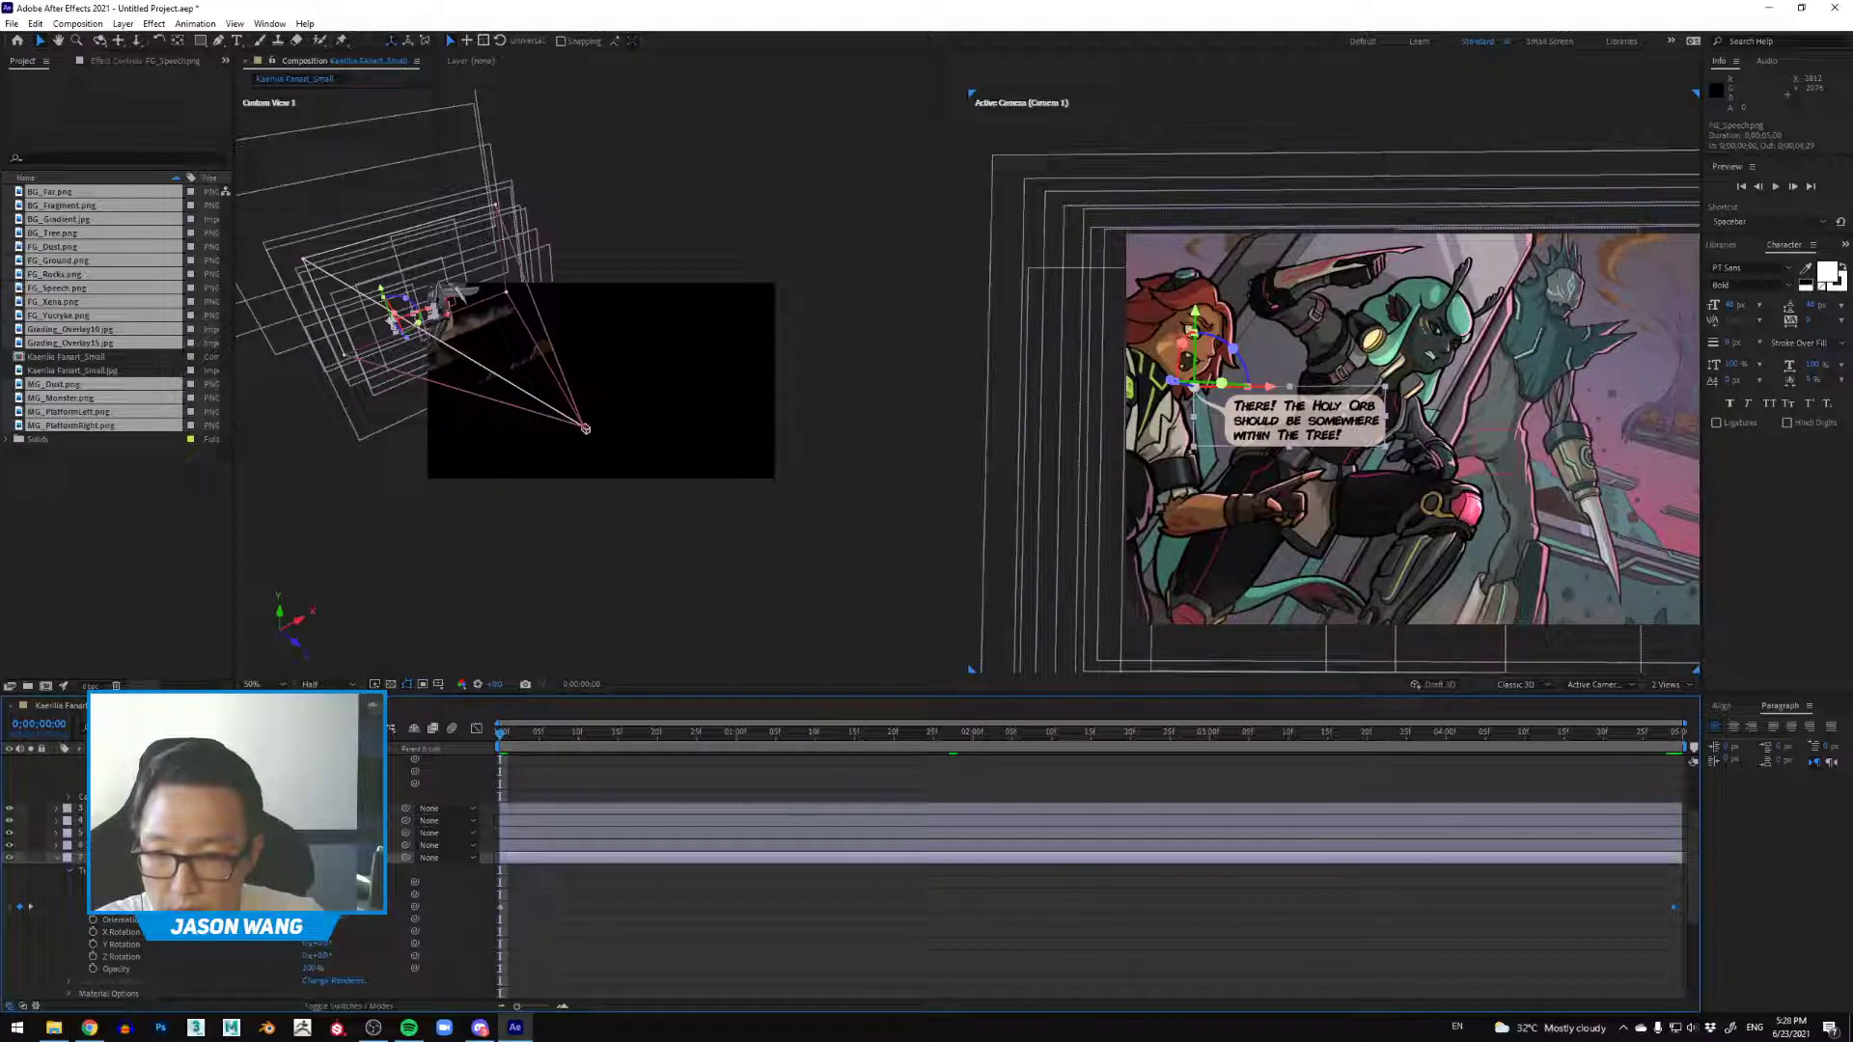
# Step: Set FG_Speech.png's Scale to 0 at the start, keep it hidden with a keyframe at 0;00;01;00, and return to the first frame
pyautogui.write('0')
pyautogui.press('Return')
pyautogui.press('space')
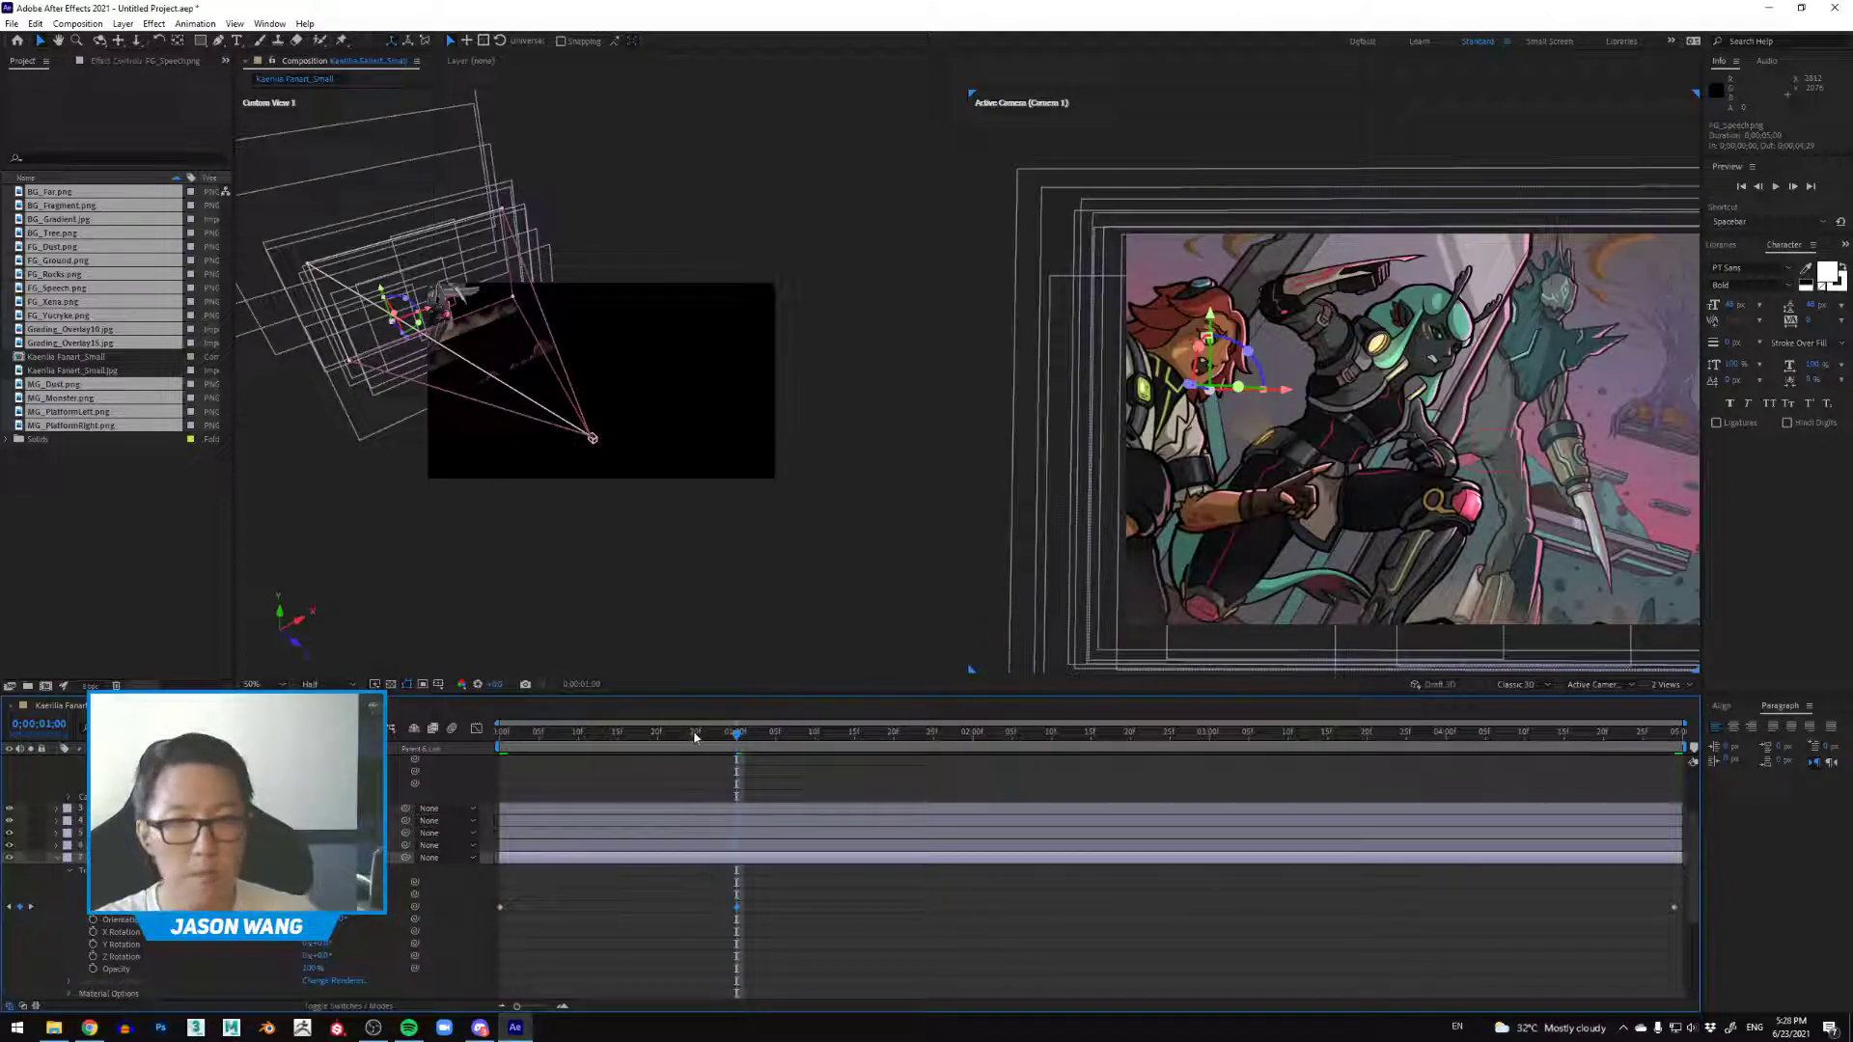
pyautogui.press('Home')
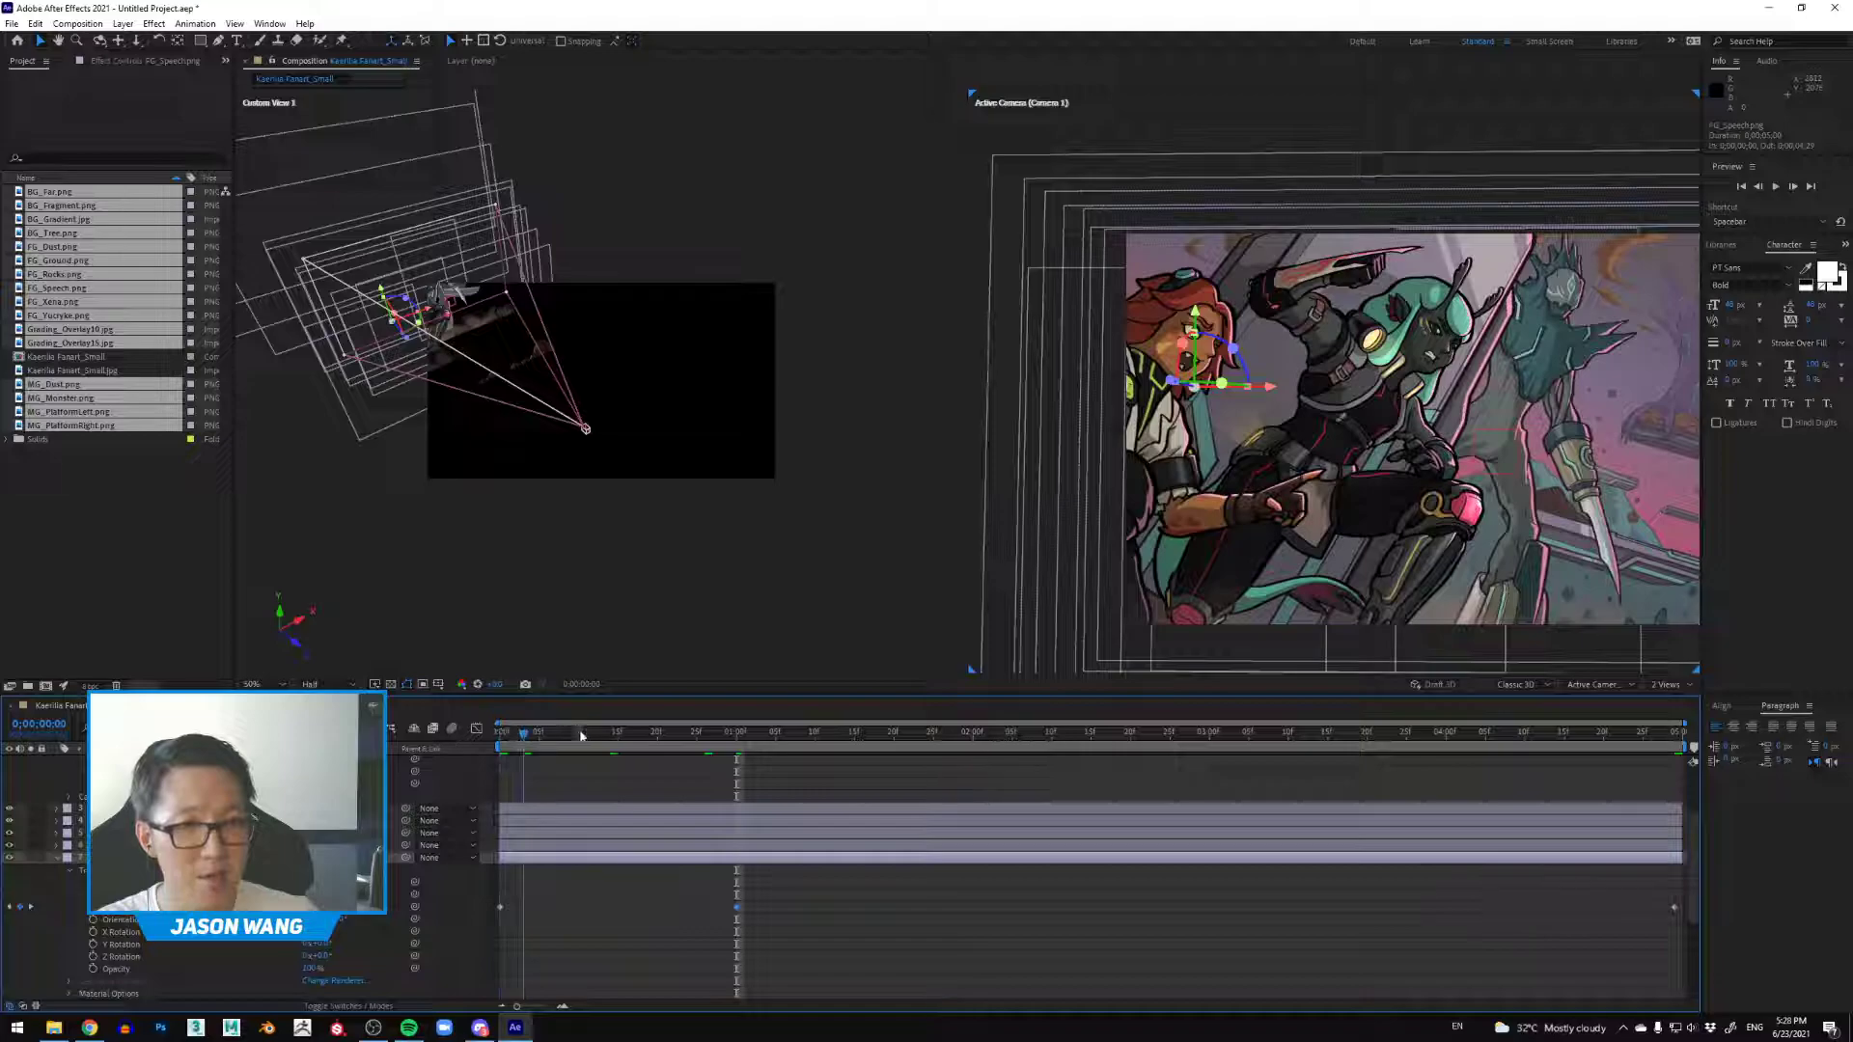
# Step: Preview the start of the animation and keyframe FG_Speech.png's Scale at 0;00;01;20, trying 60 before settling on 80
pyautogui.press('space')
pyautogui.click(743, 737)
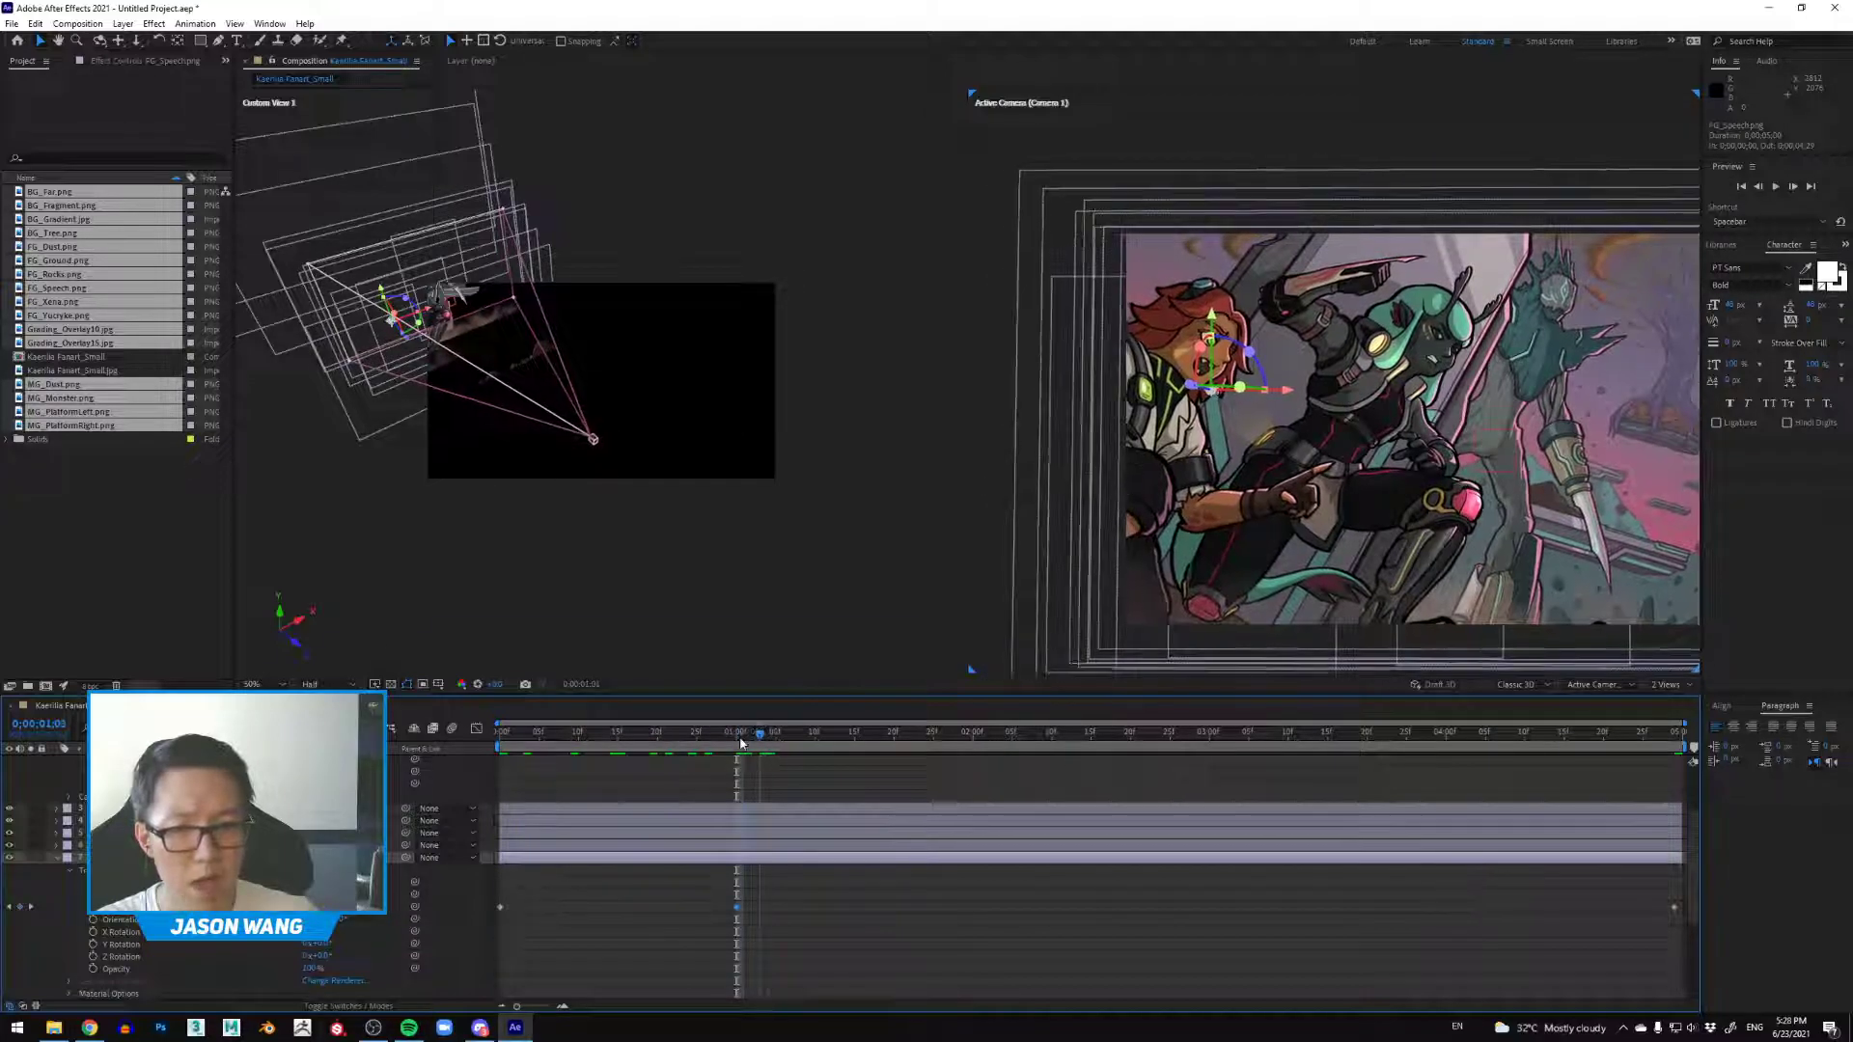
pyautogui.click(737, 740)
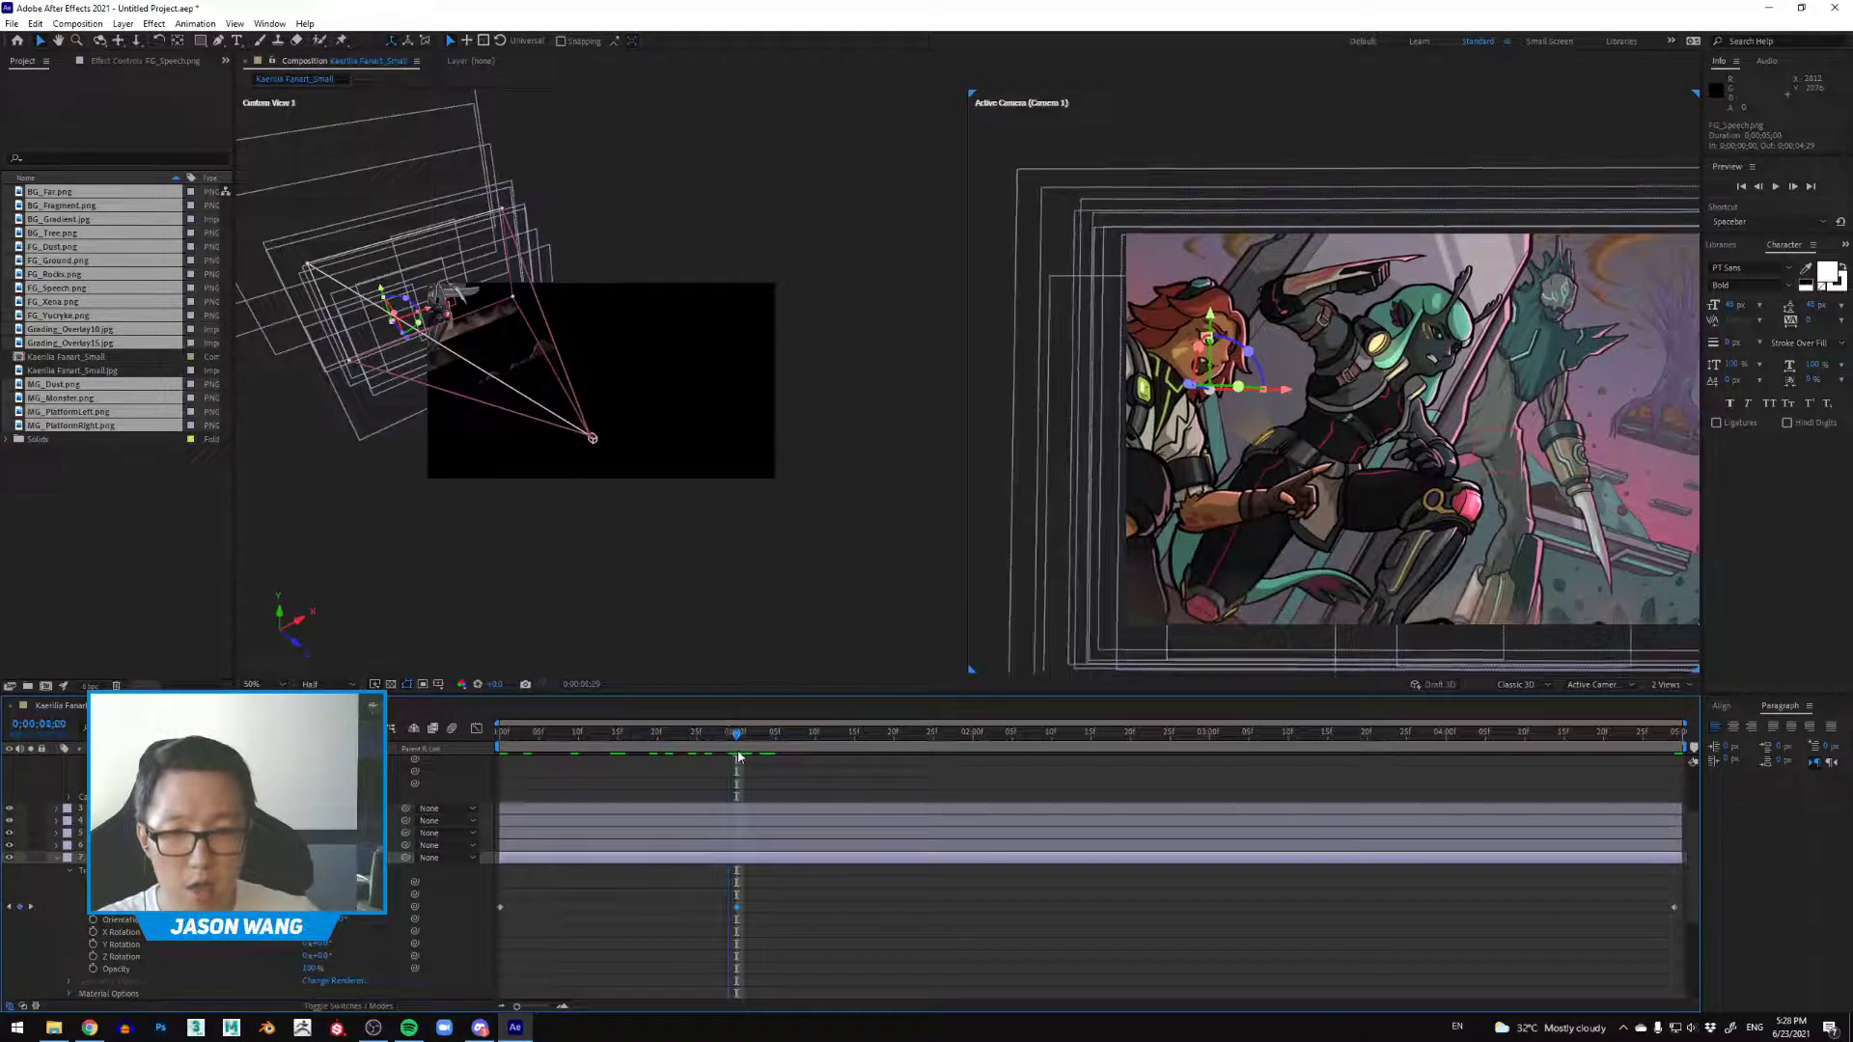
pyautogui.press('space')
pyautogui.press('space')
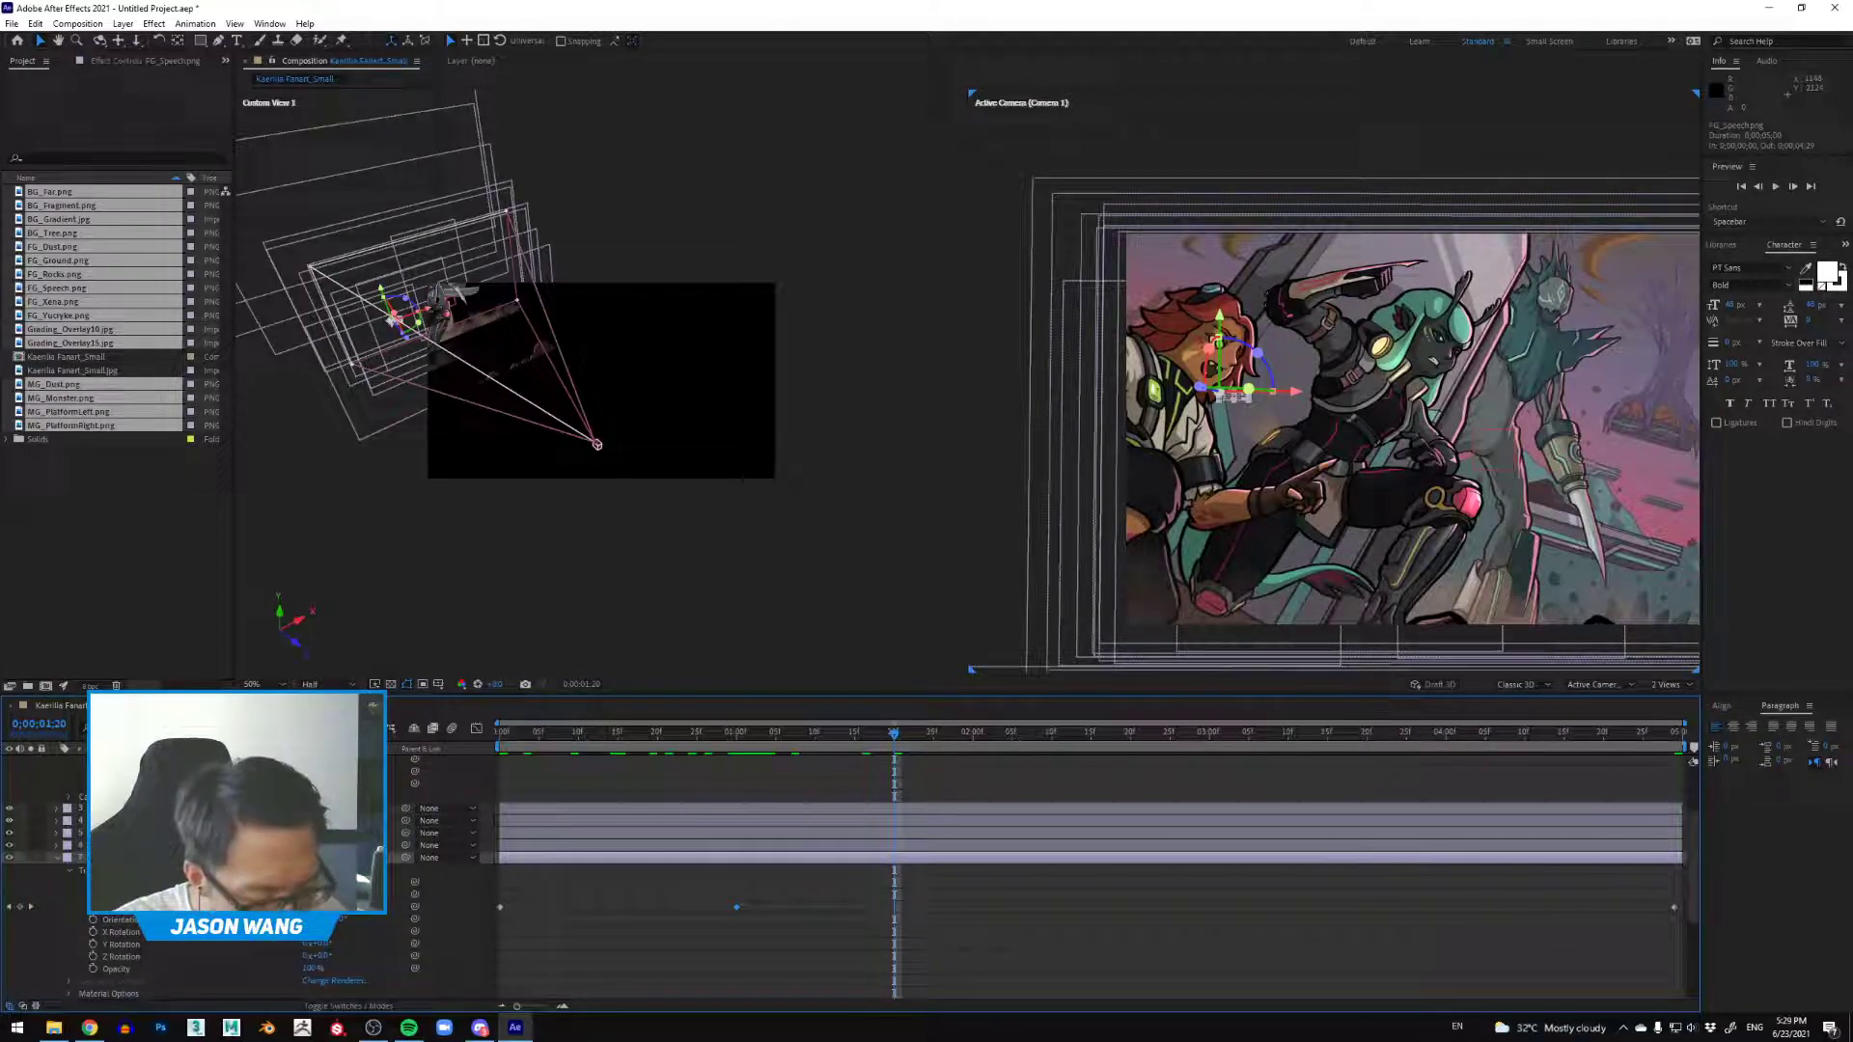
pyautogui.hotkey('alt', 'Tab')
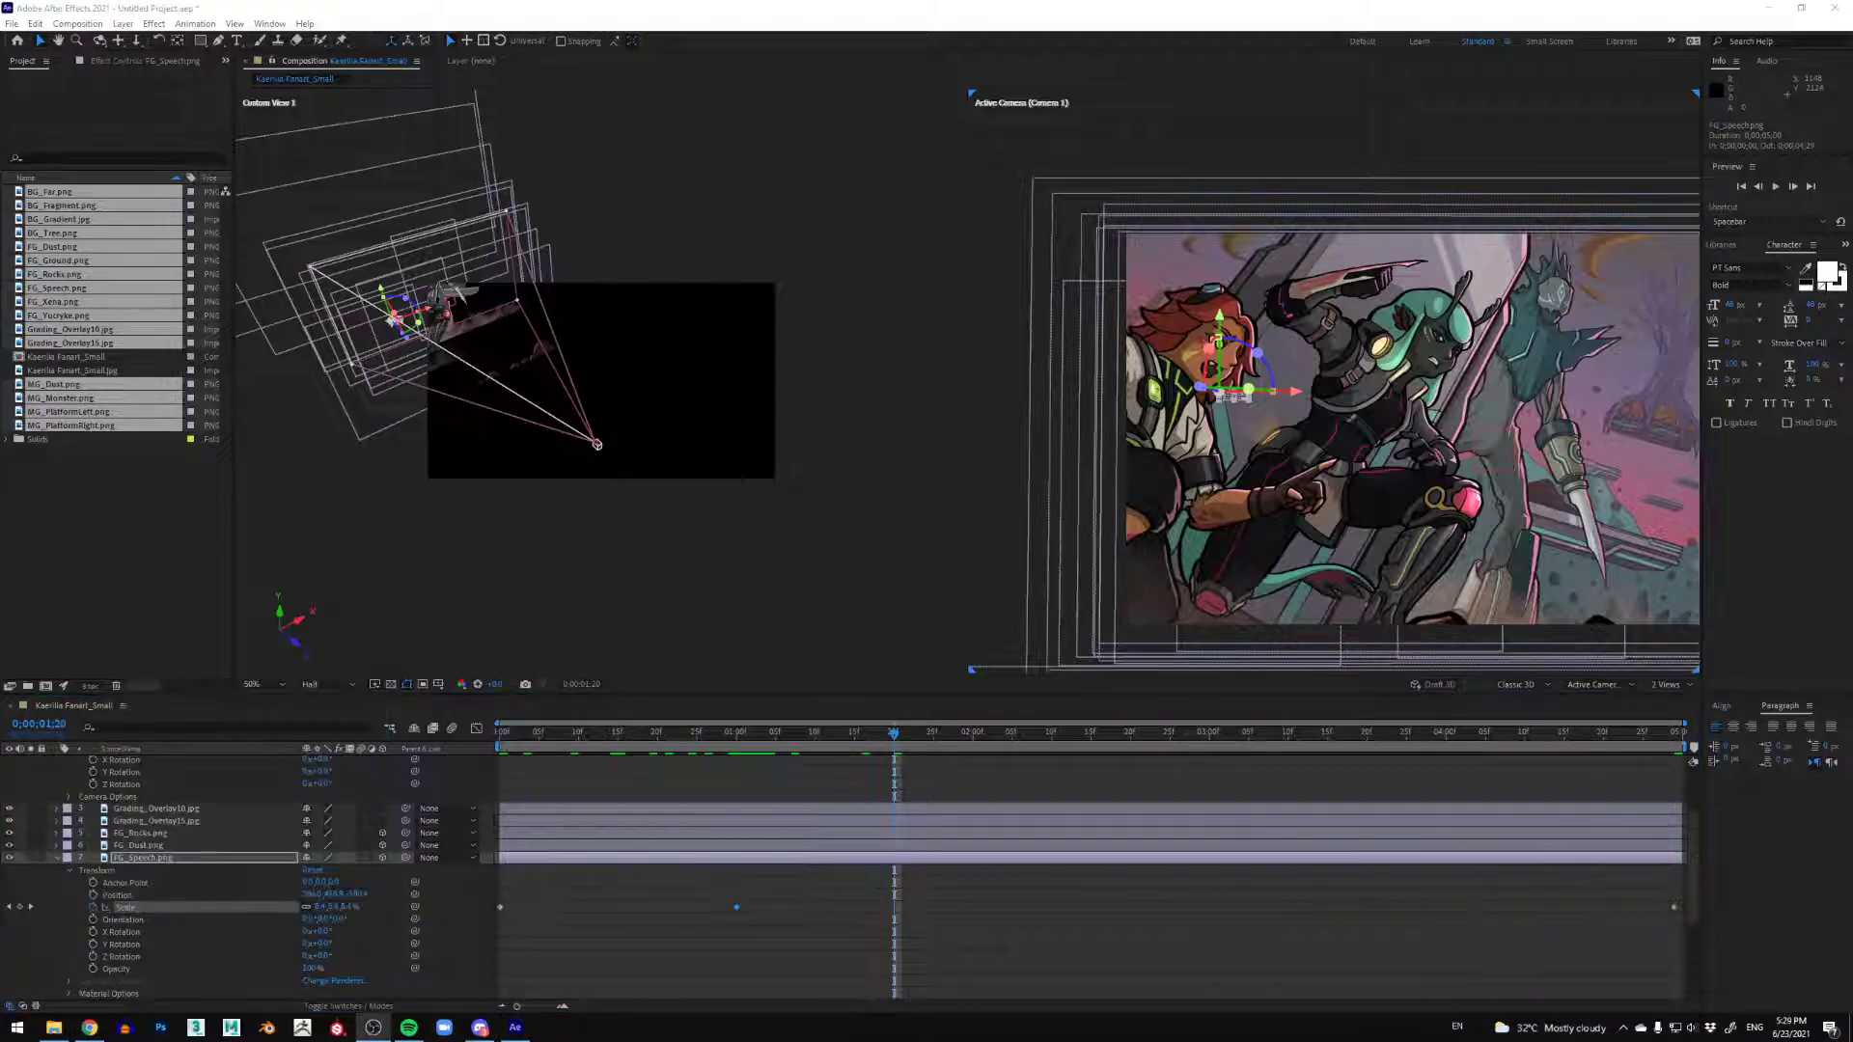
pyautogui.click(320, 907)
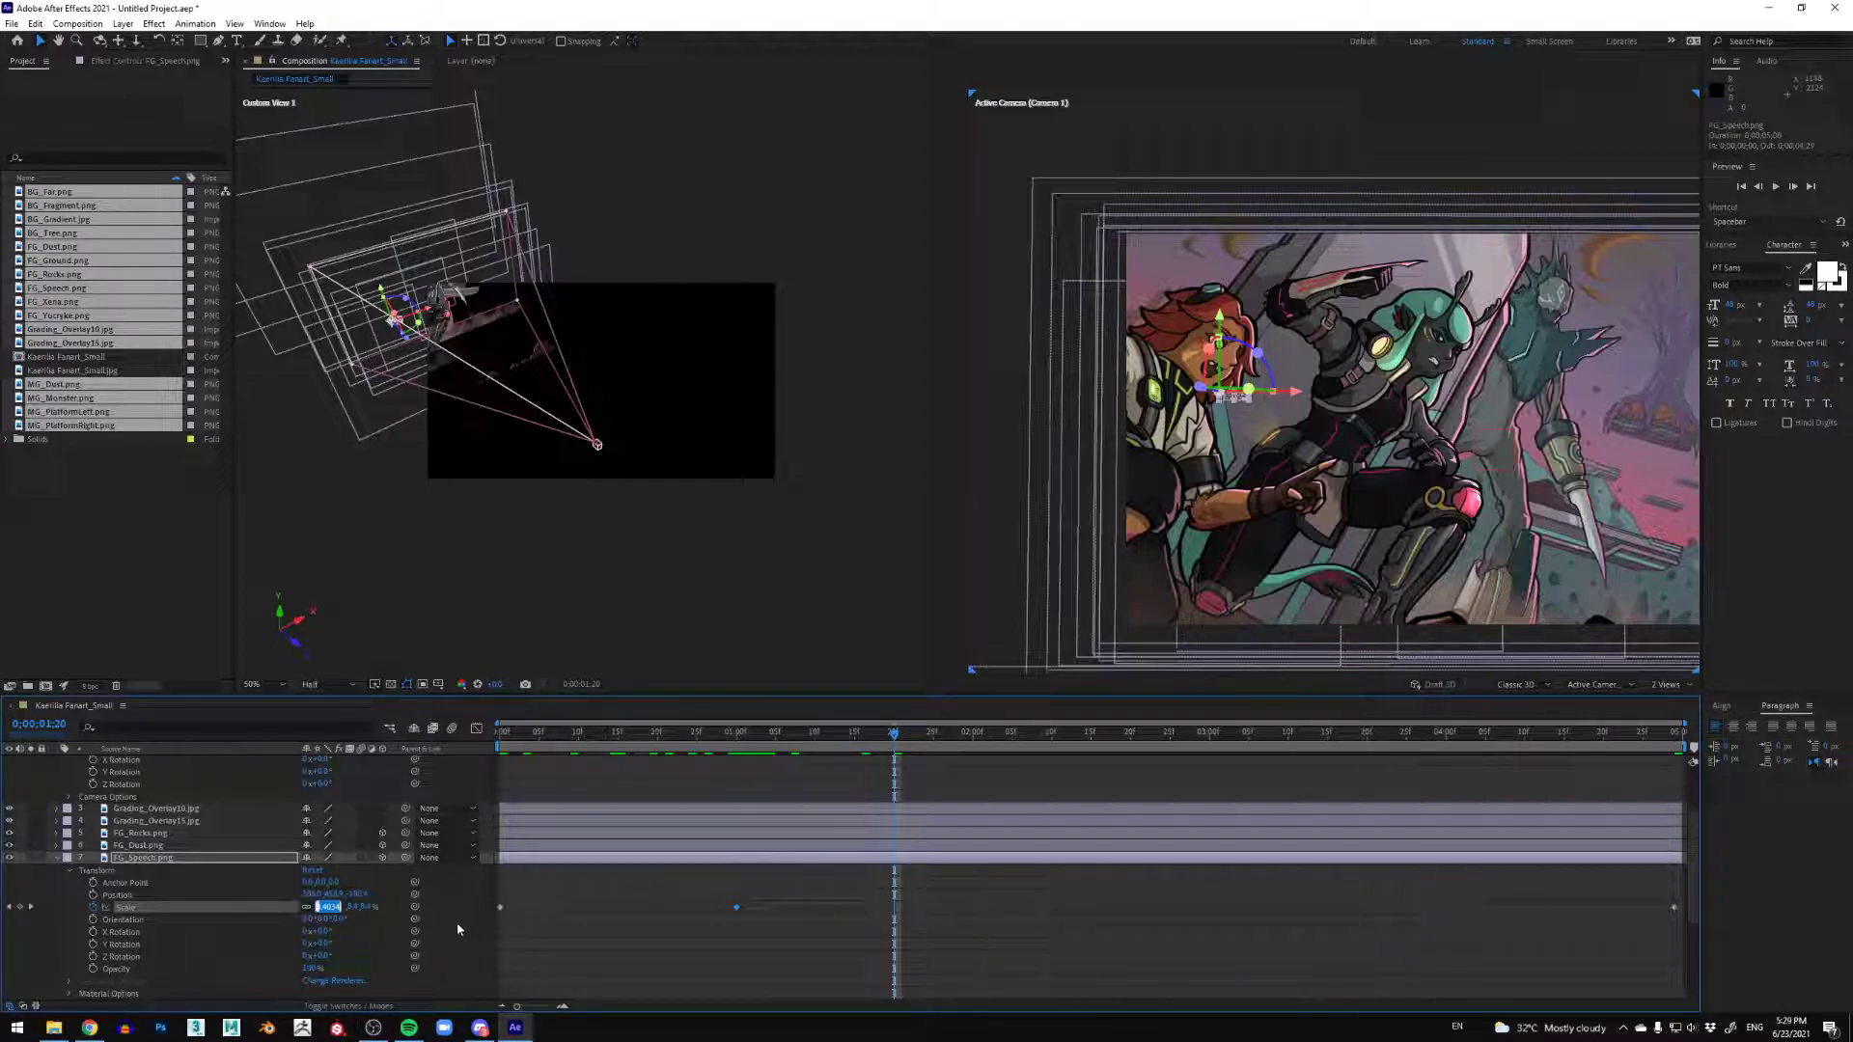
pyautogui.write('60')
pyautogui.press('Return')
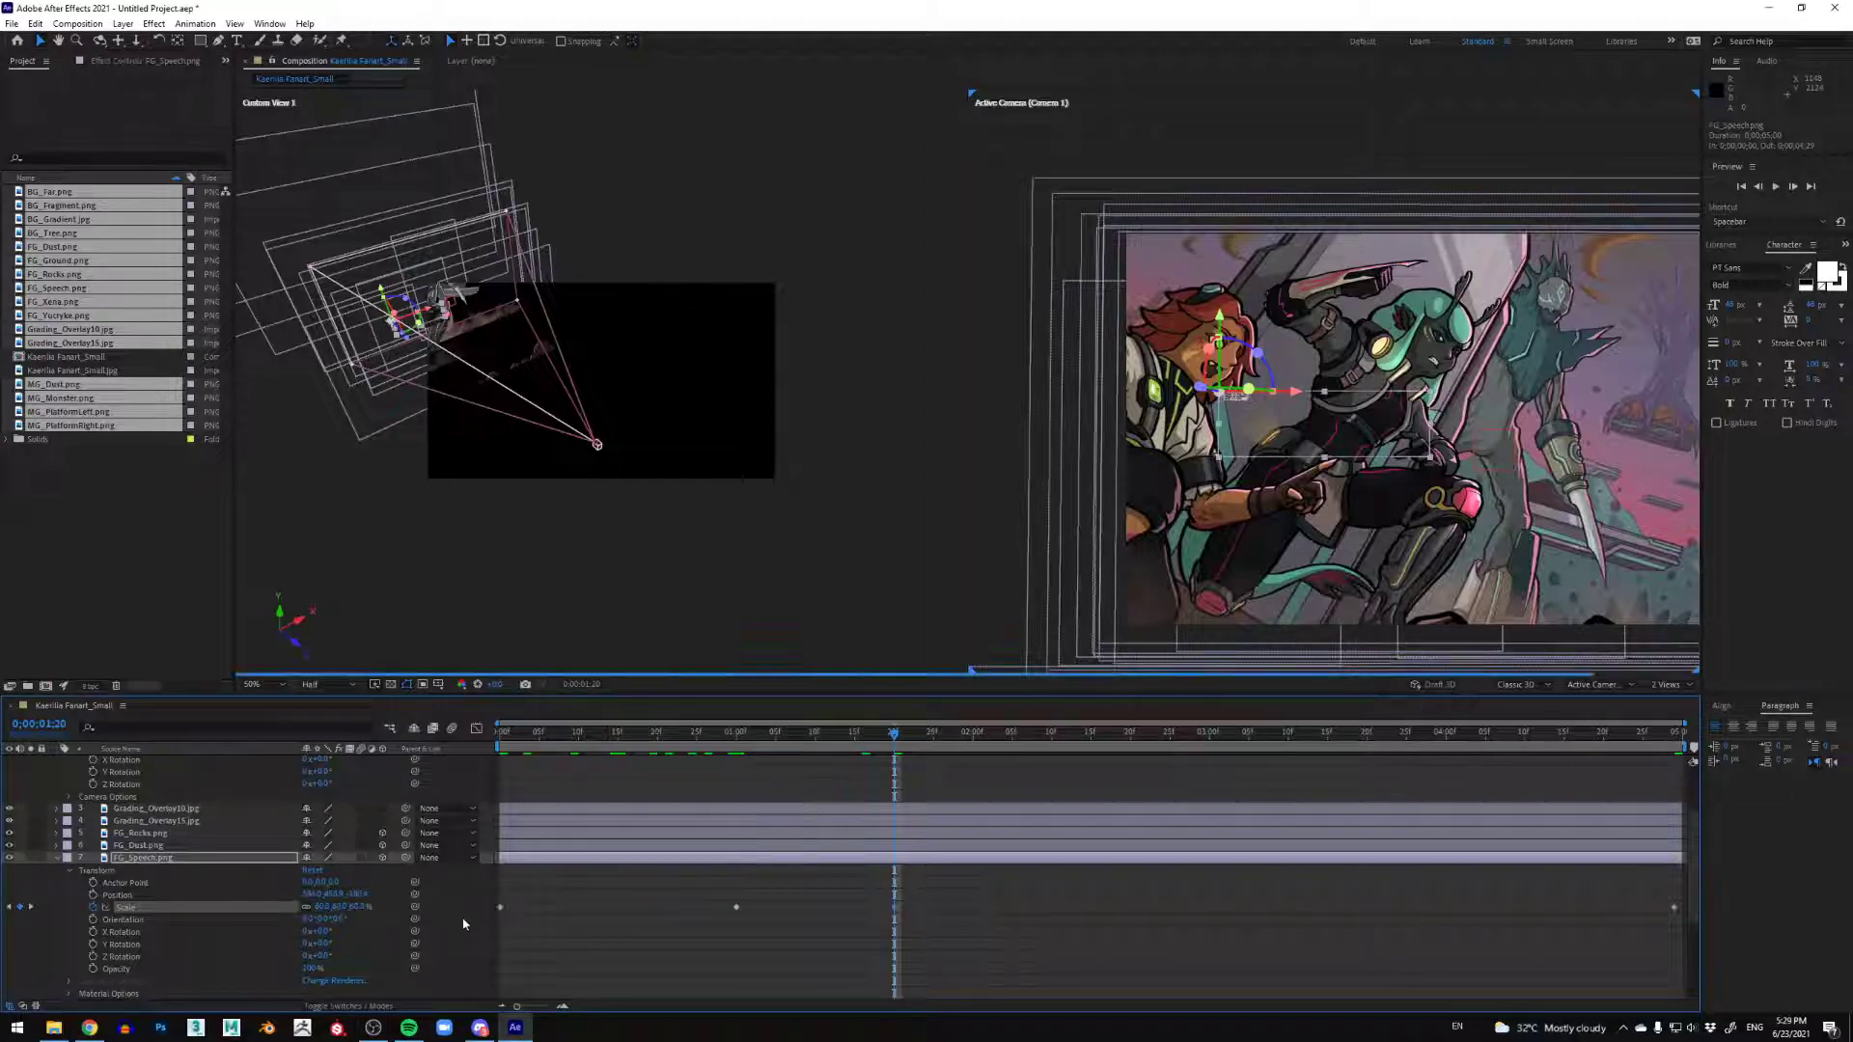
pyautogui.click(322, 913)
pyautogui.write('80')
pyautogui.press('Return')
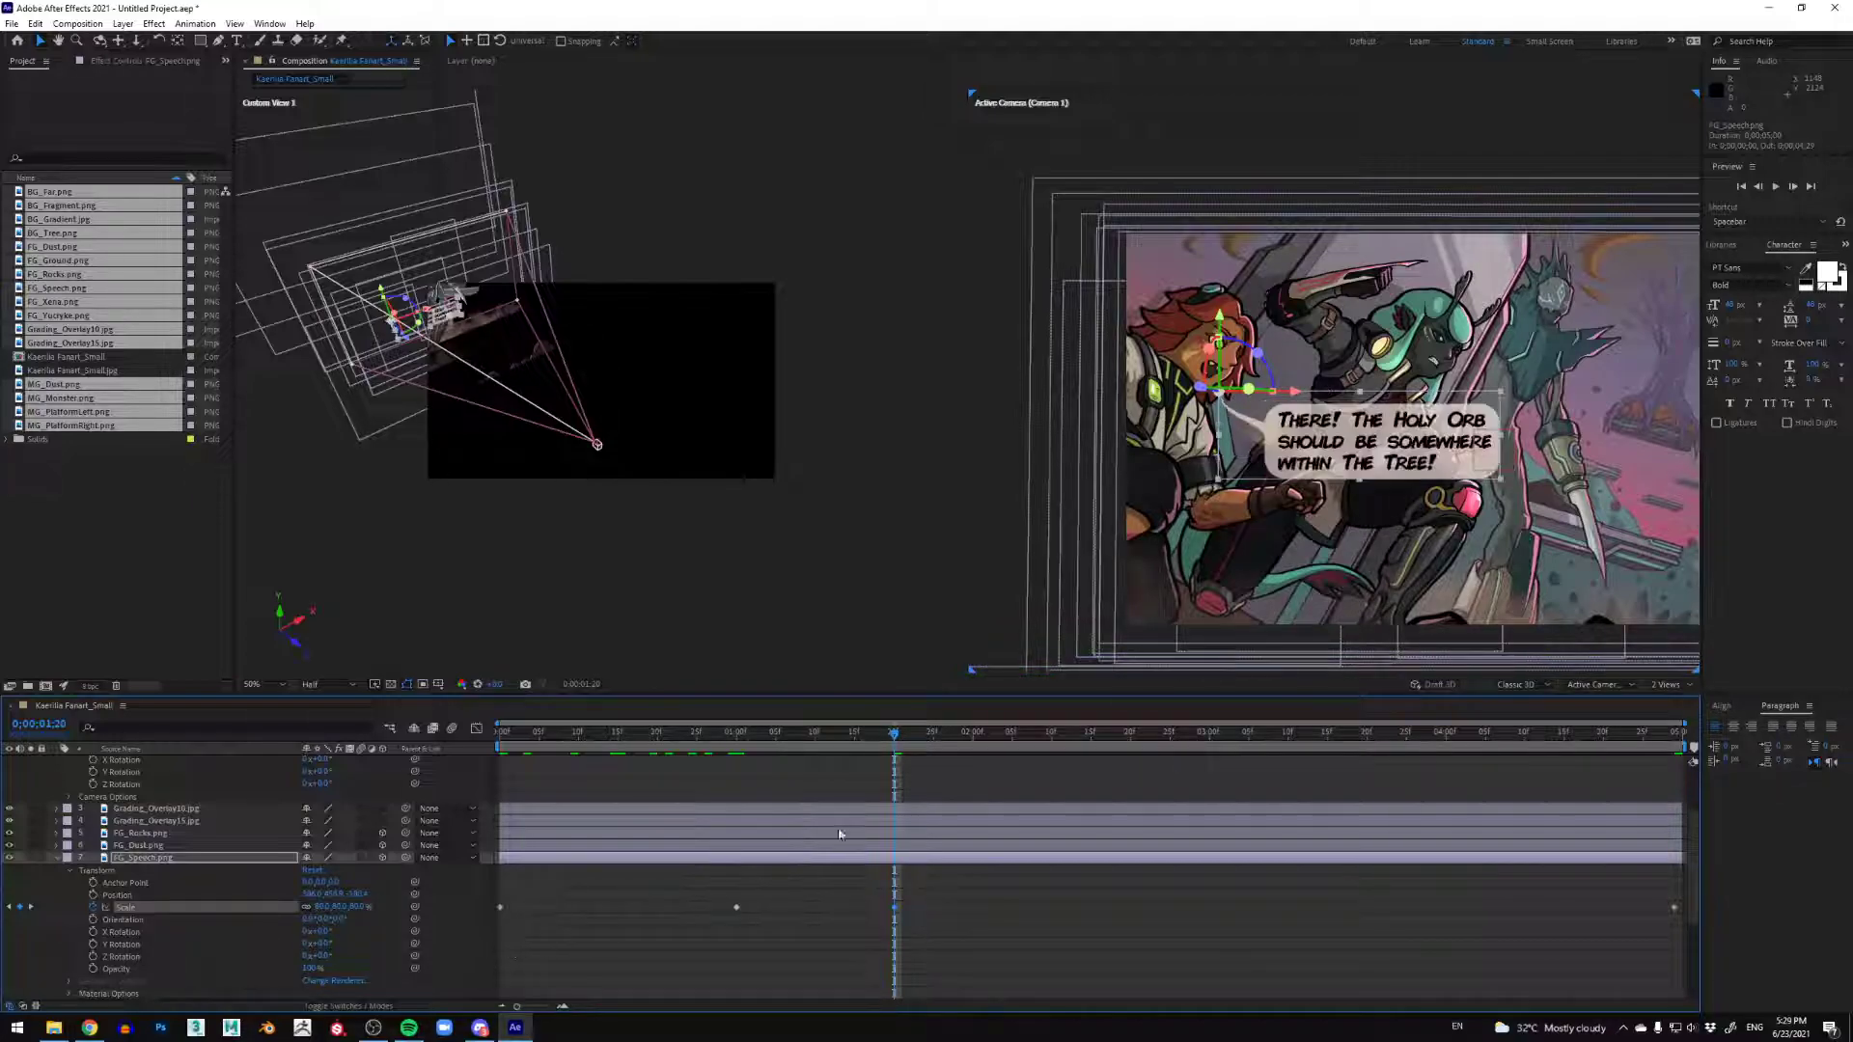
# Step: Add FG_Speech.png Scale keyframes of 44 at 0;00;01;23 and 56 at 0;00;01;26
pyautogui.click(907, 739)
pyautogui.moveTo(908, 739); pyautogui.dragTo(917, 739)
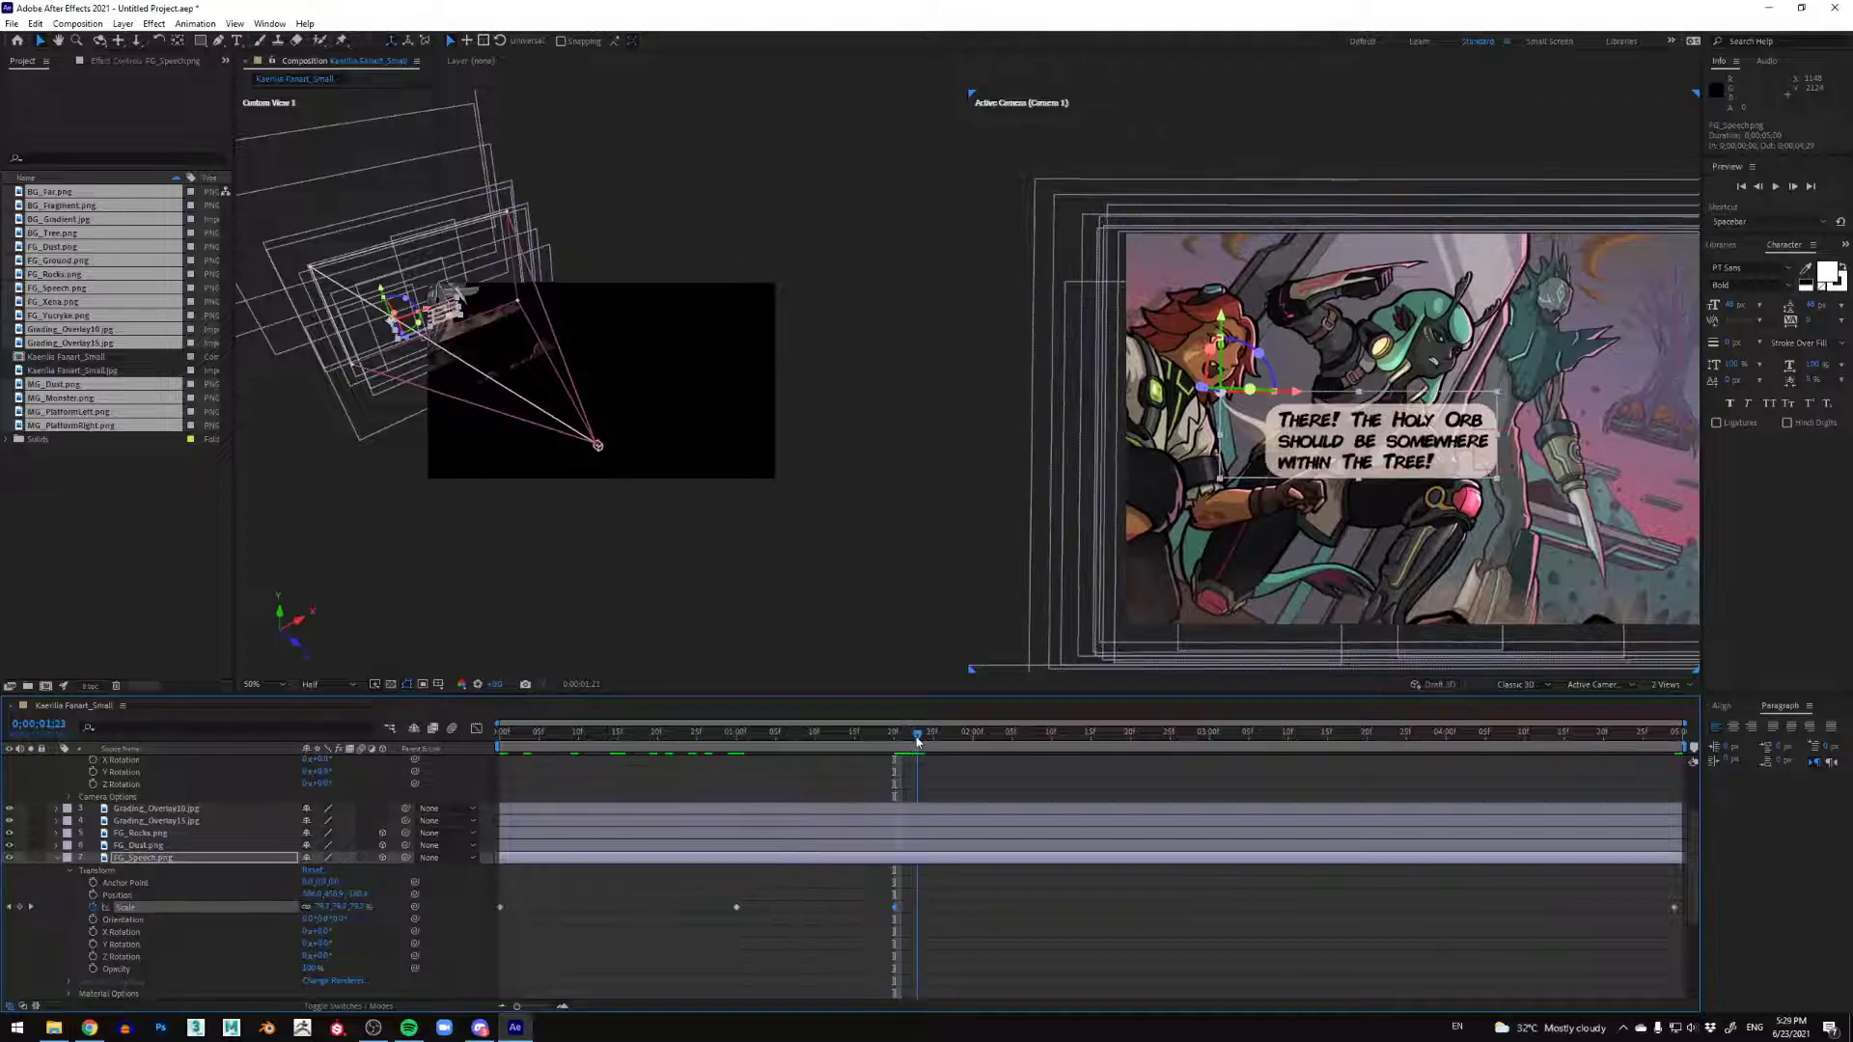
pyautogui.click(323, 909)
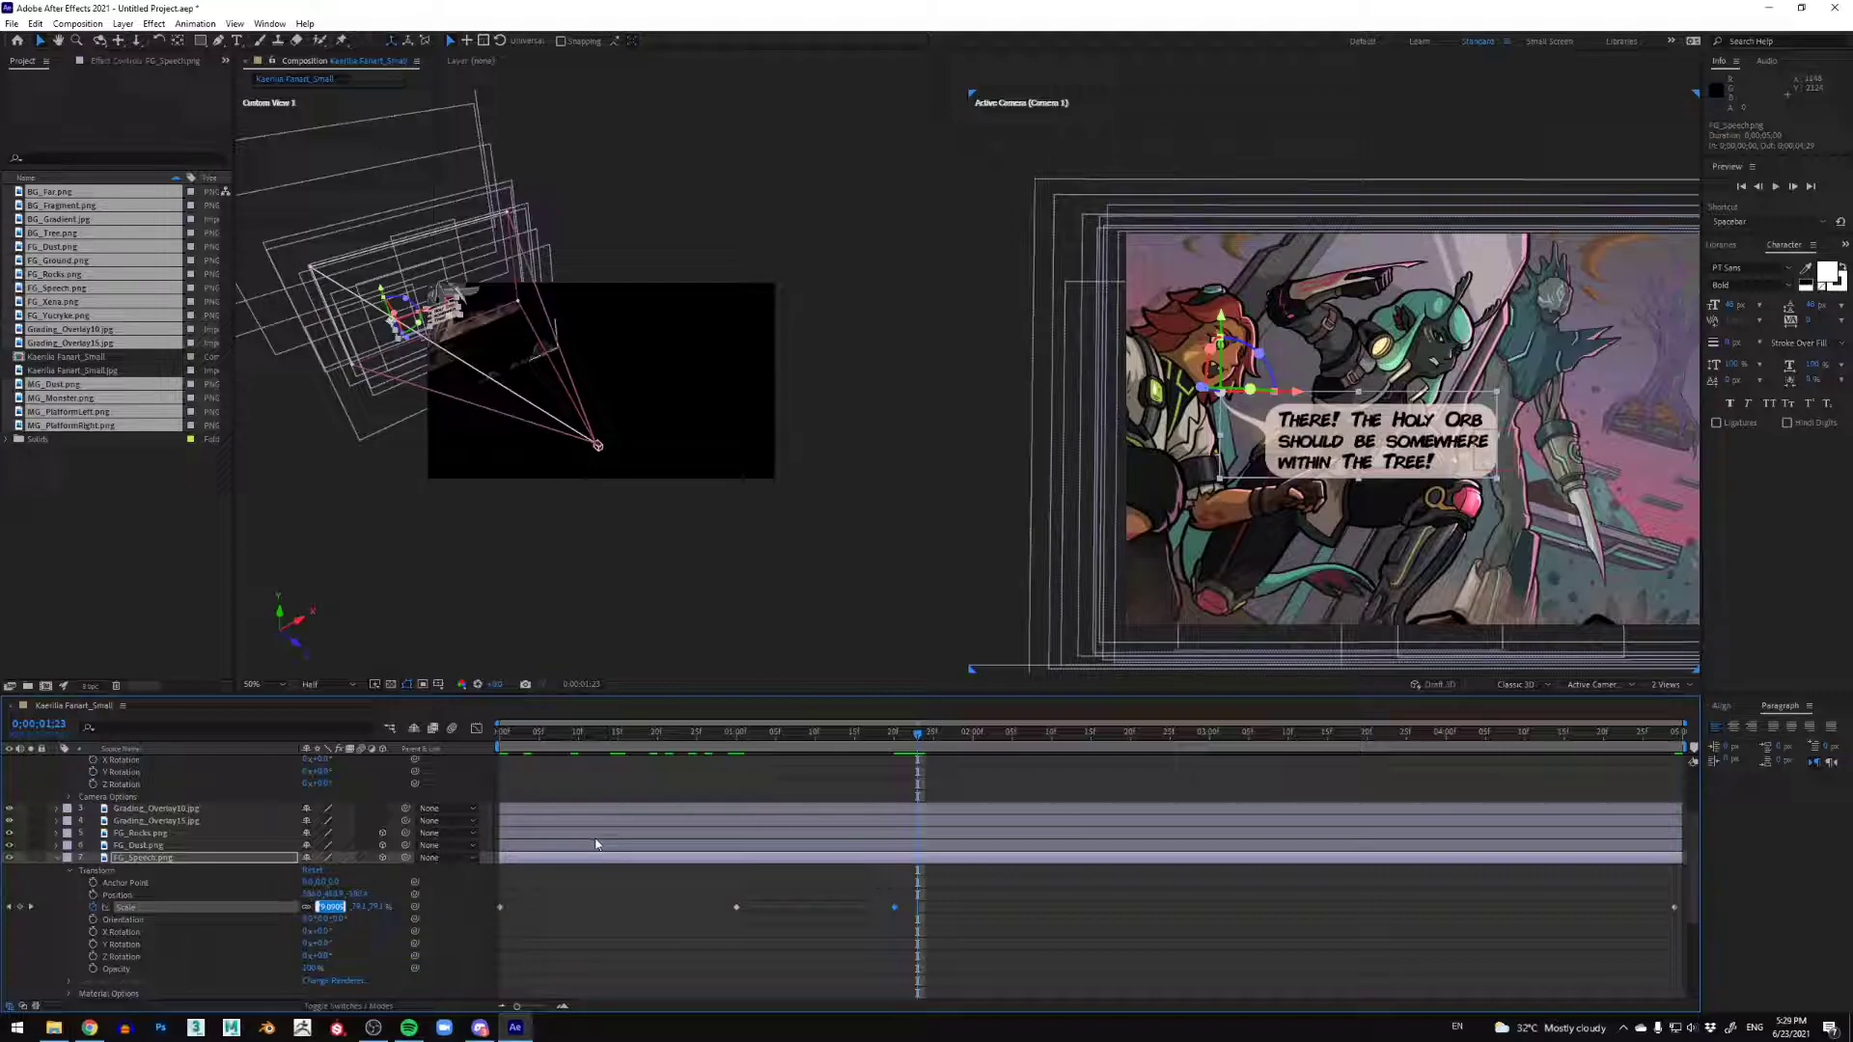
pyautogui.write('44')
pyautogui.press('Return')
pyautogui.moveTo(930, 736); pyautogui.dragTo(941, 736)
pyautogui.click(319, 907)
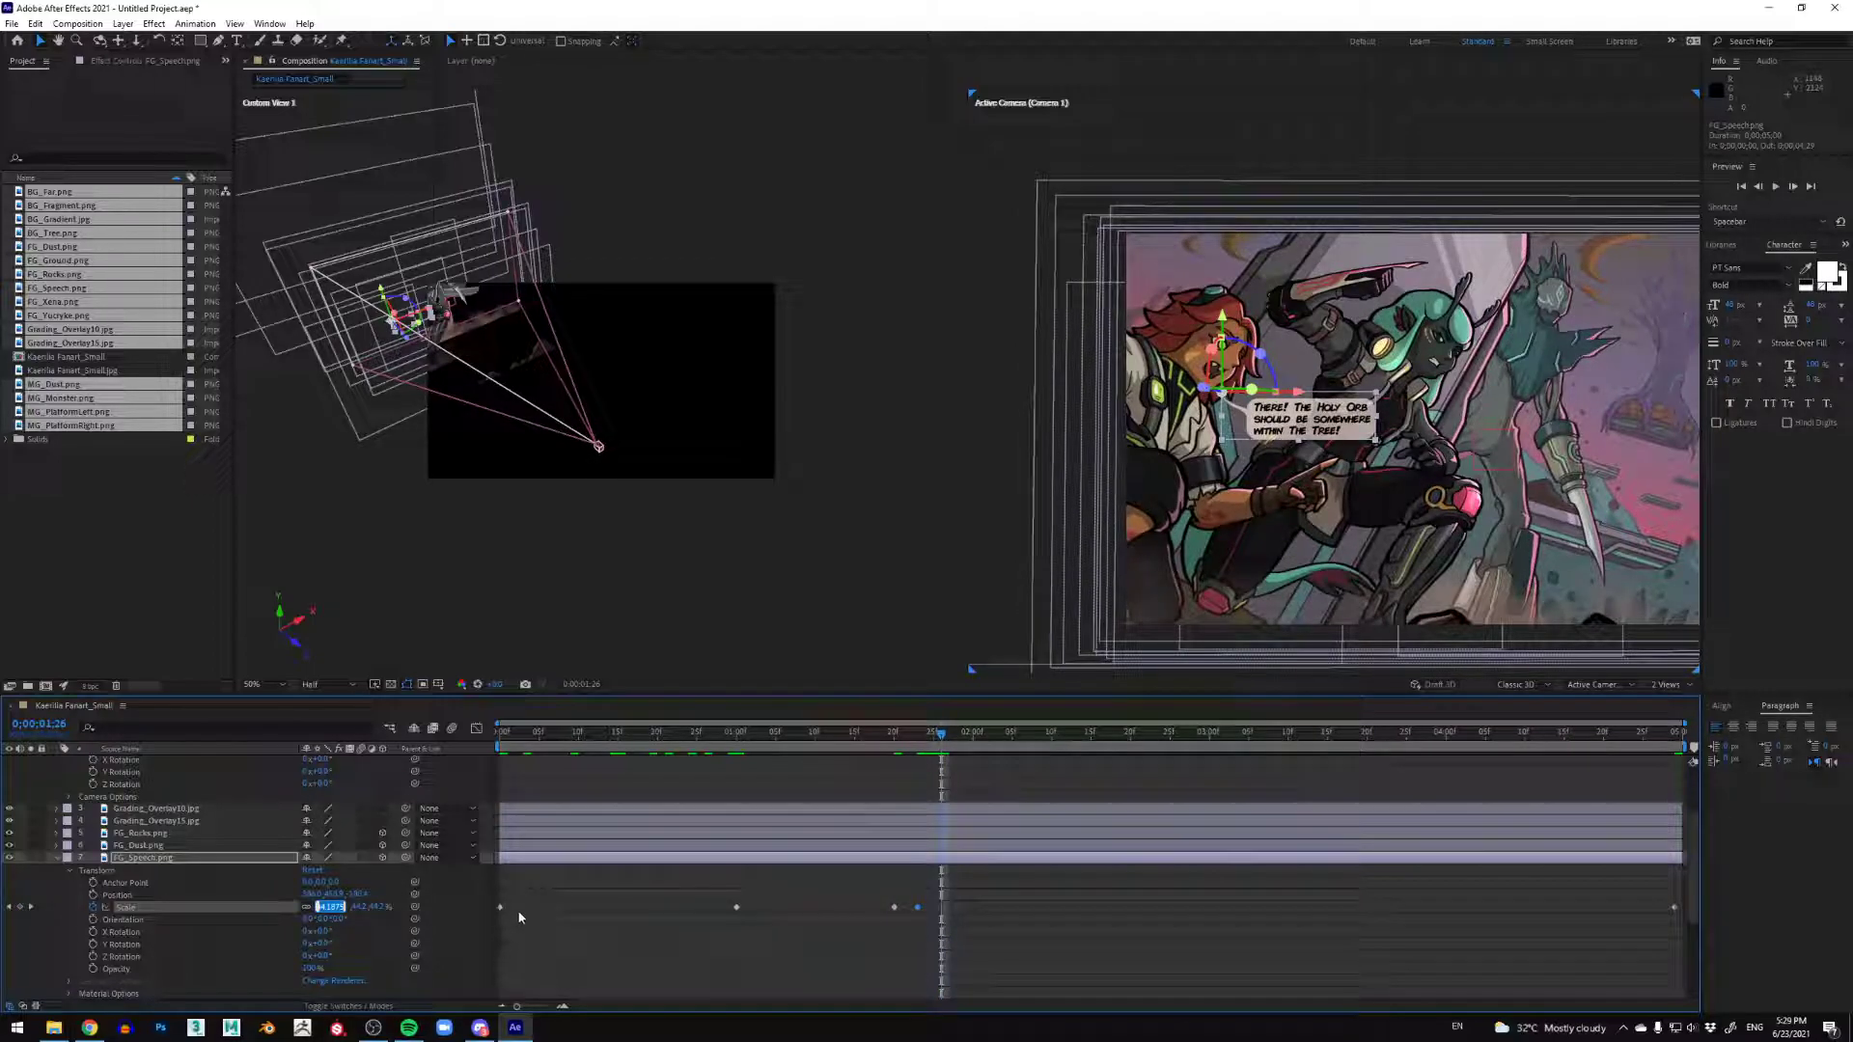
pyautogui.write('56.0,56.0,56.0')
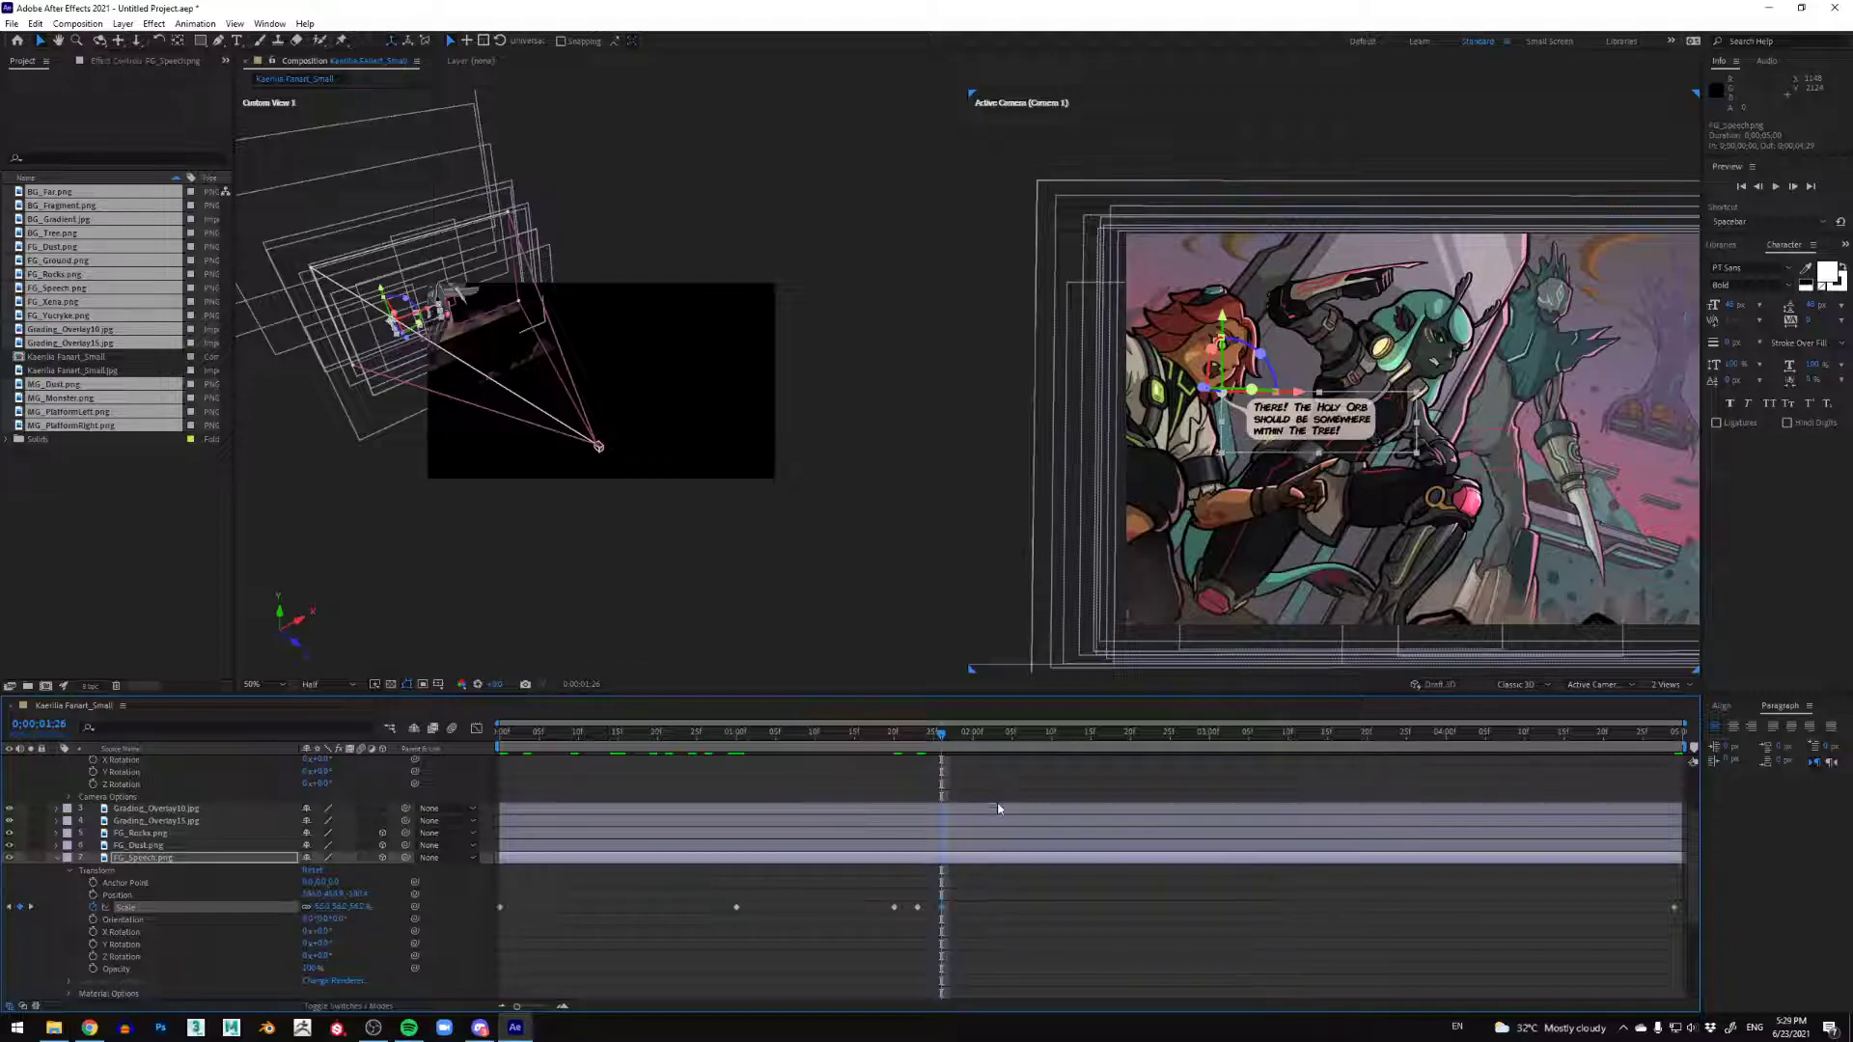
pyautogui.press('Return')
# Step: Add FG_Speech.png Scale keyframes of 48 at 0;00;01;29 and 50 at 0;00;02;02, and preview the animation
pyautogui.click(960, 735)
pyautogui.moveTo(960, 740); pyautogui.dragTo(965, 738)
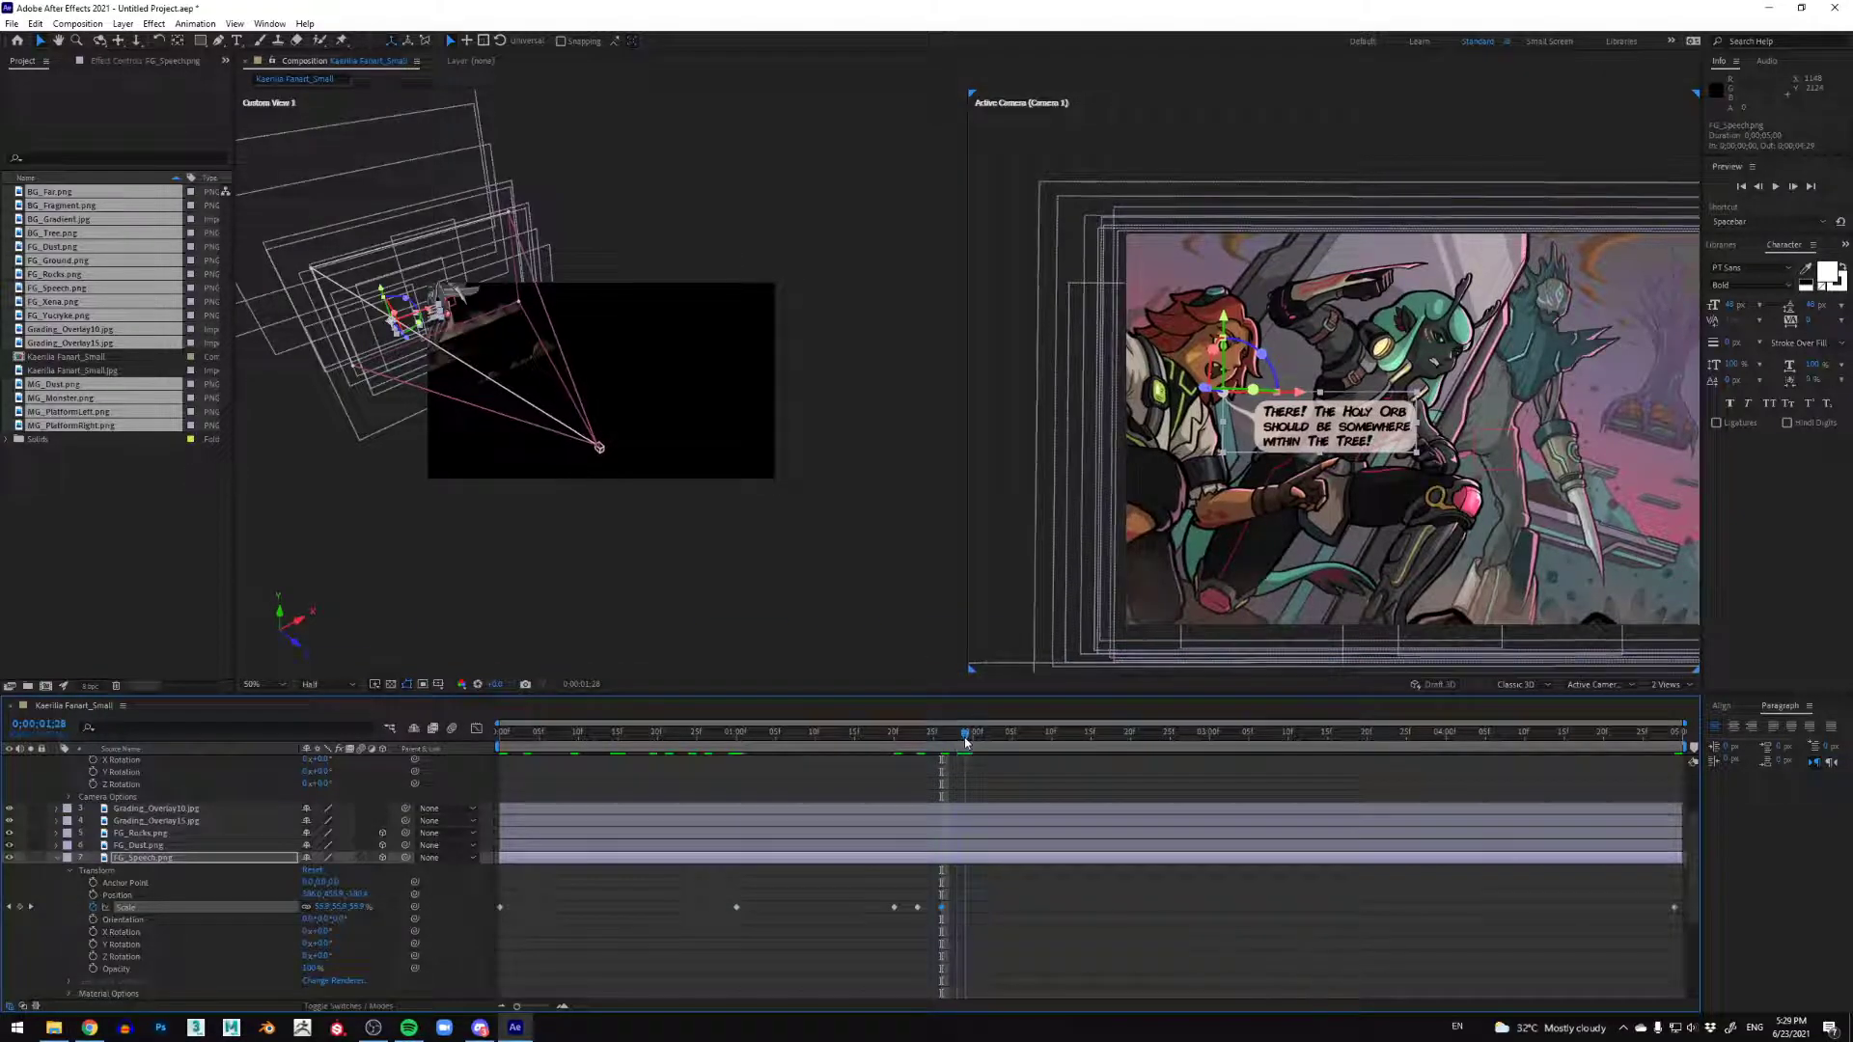
pyautogui.click(321, 907)
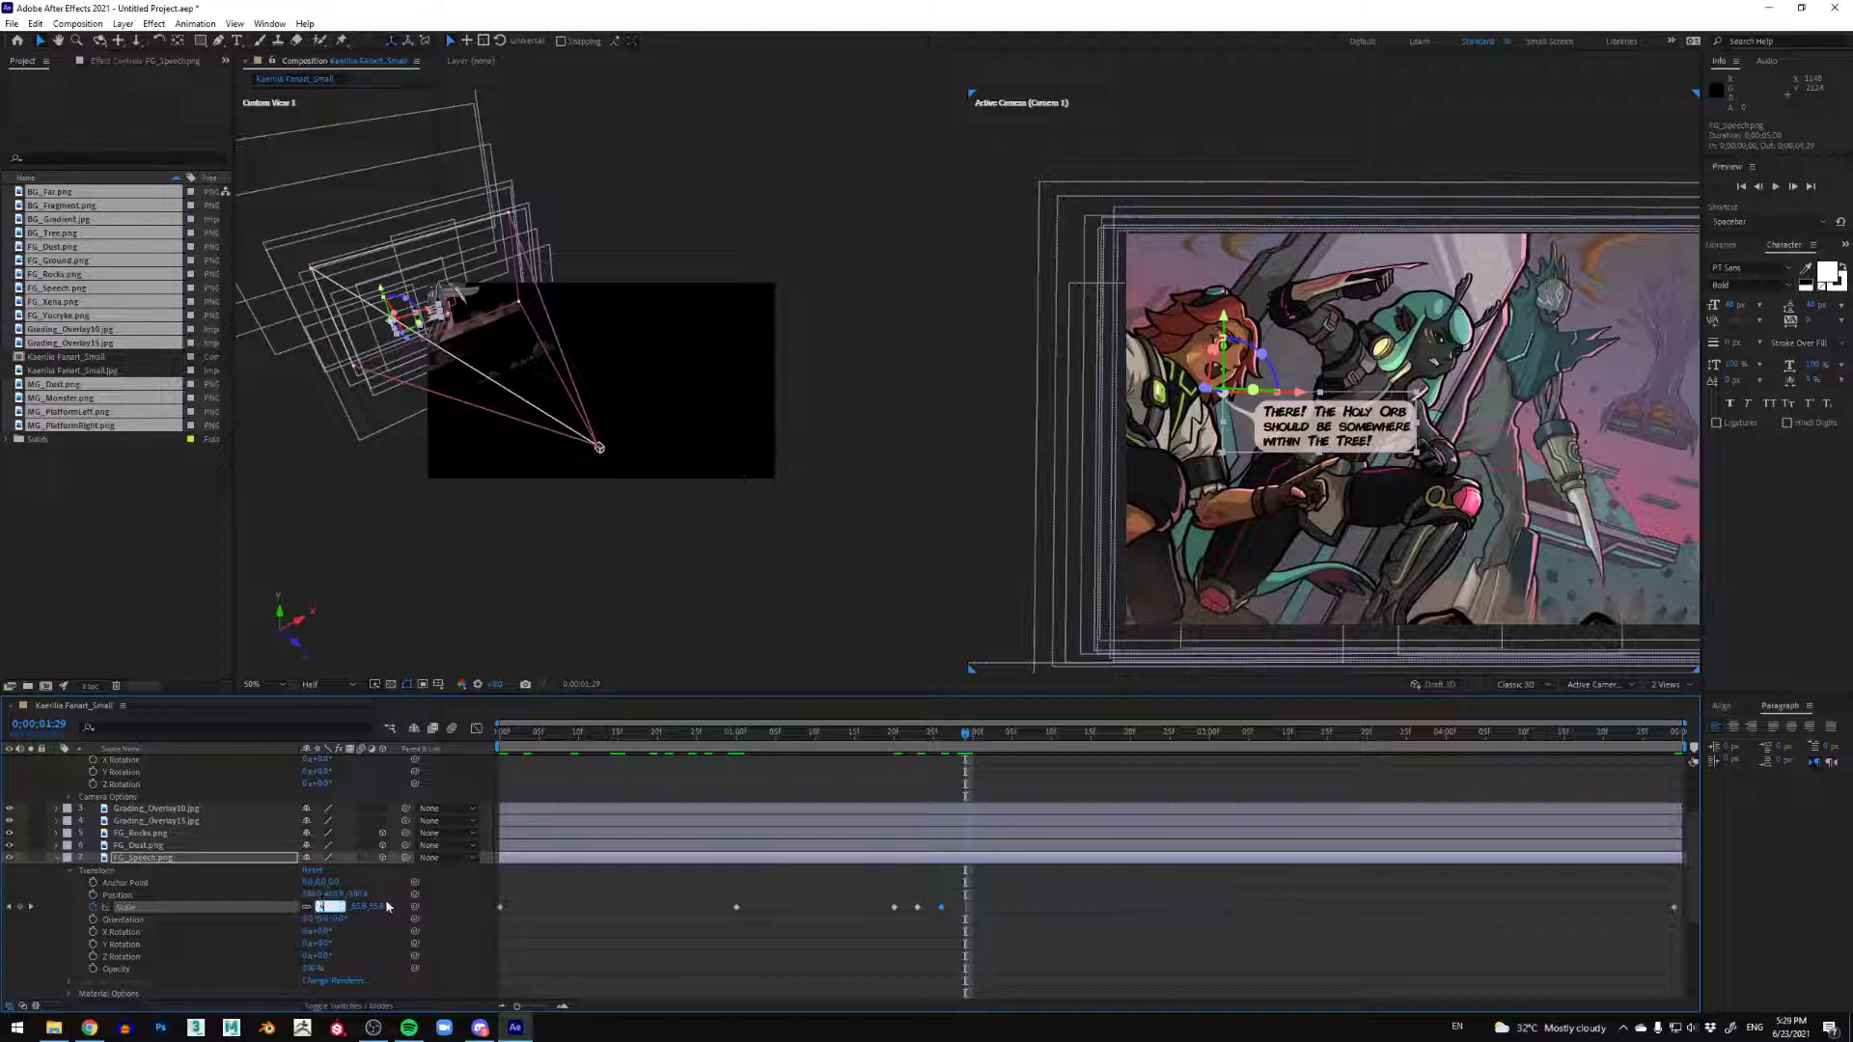
pyautogui.write('48')
pyautogui.press('Return')
pyautogui.click(978, 739)
pyautogui.click(987, 740)
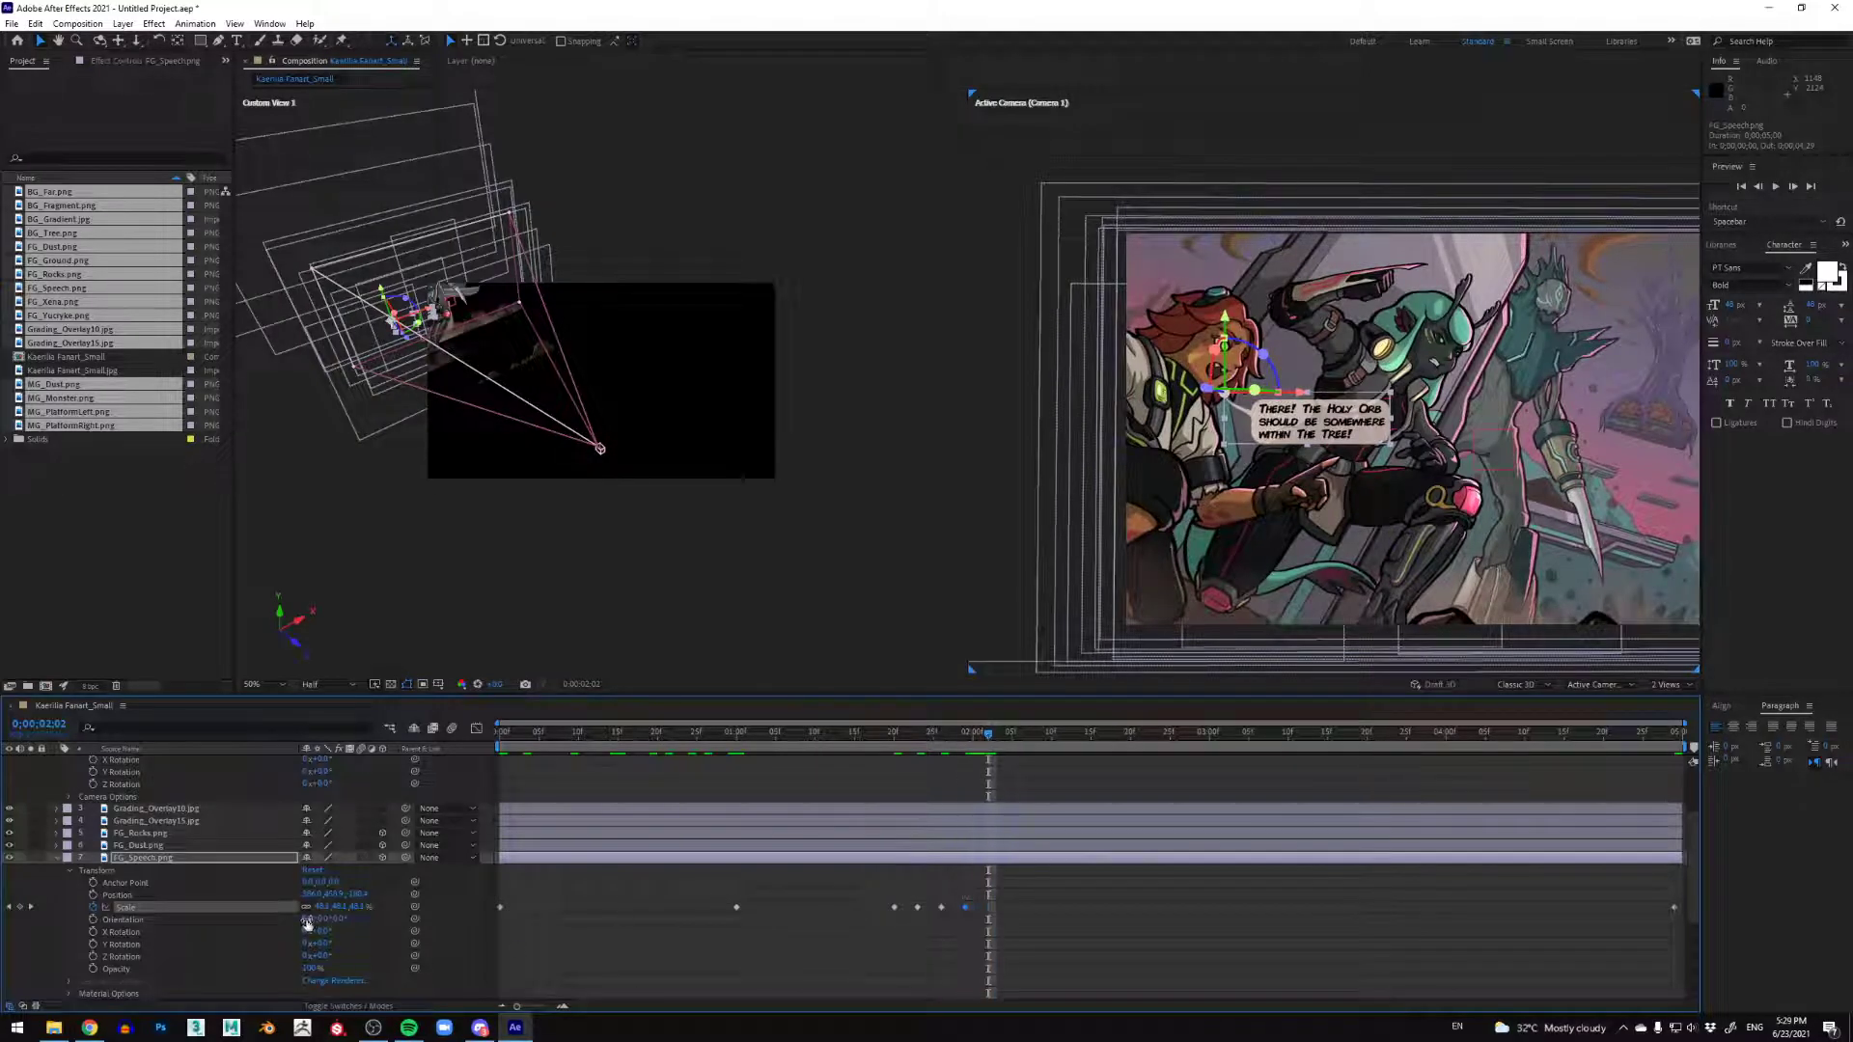
pyautogui.click(329, 907)
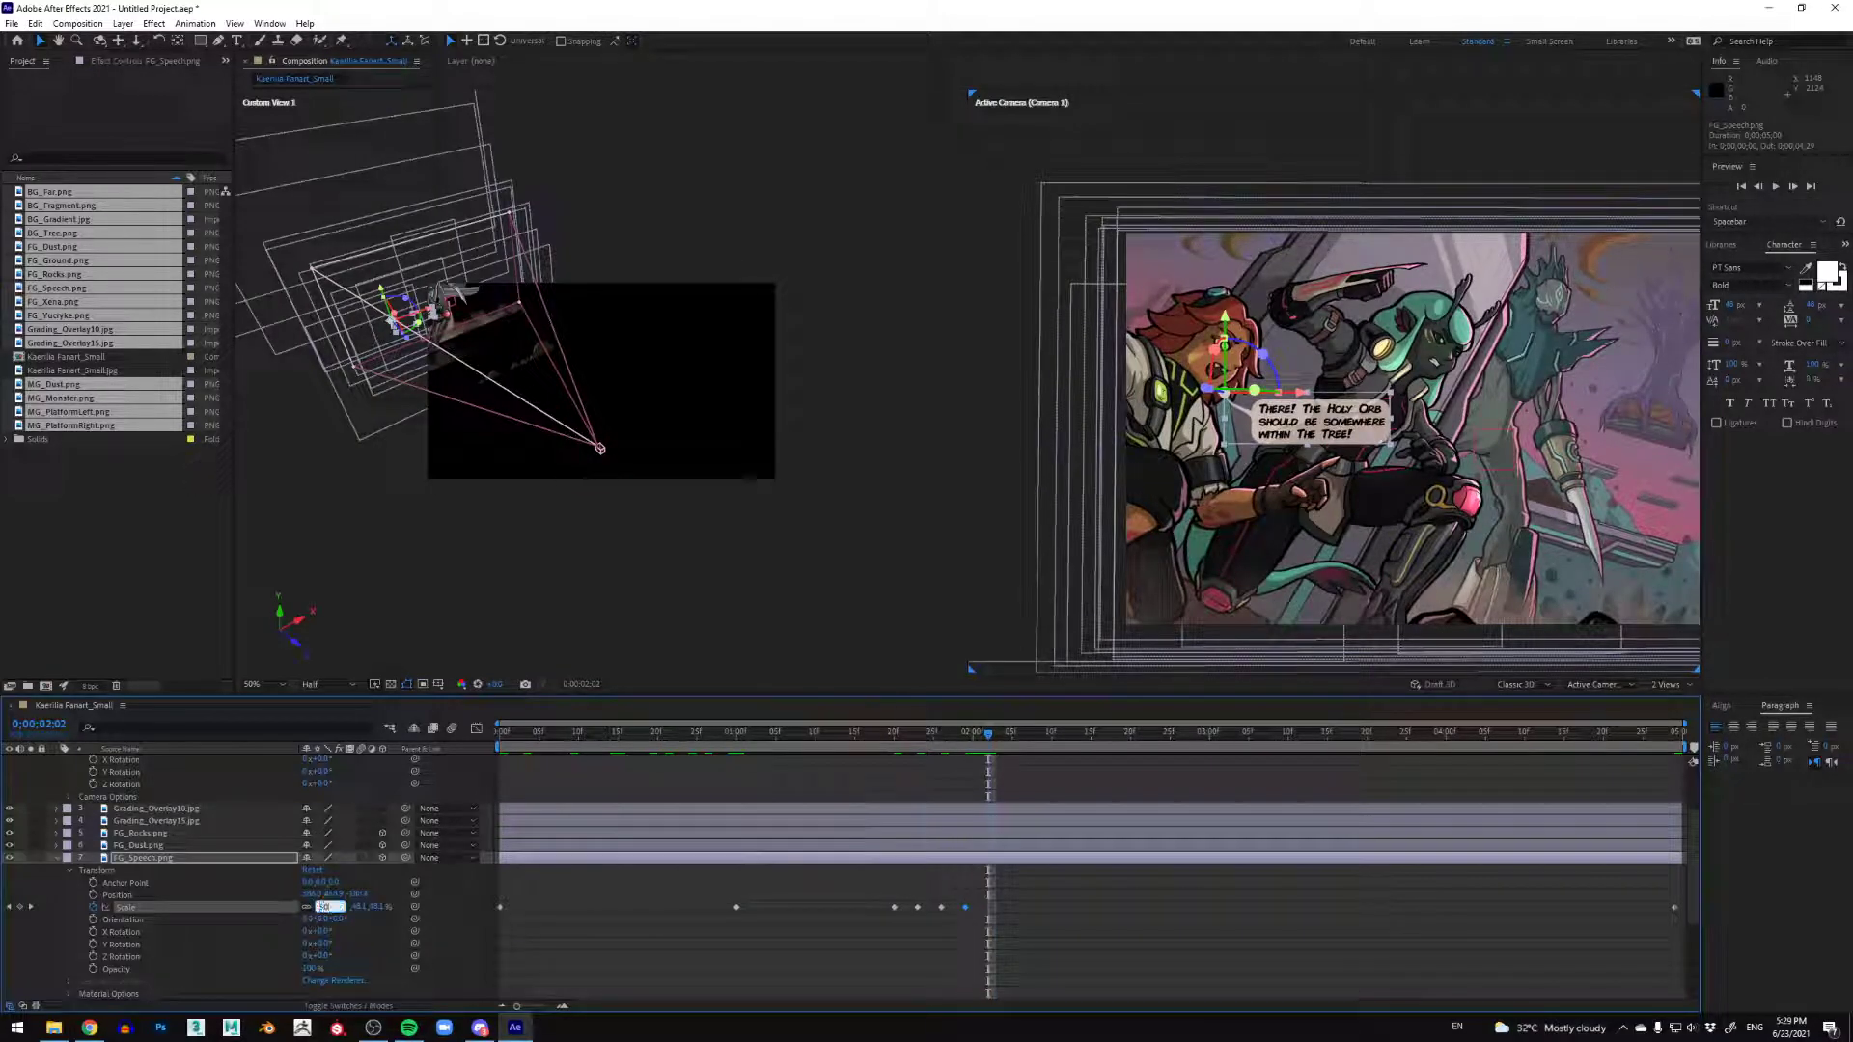
pyautogui.press('space')
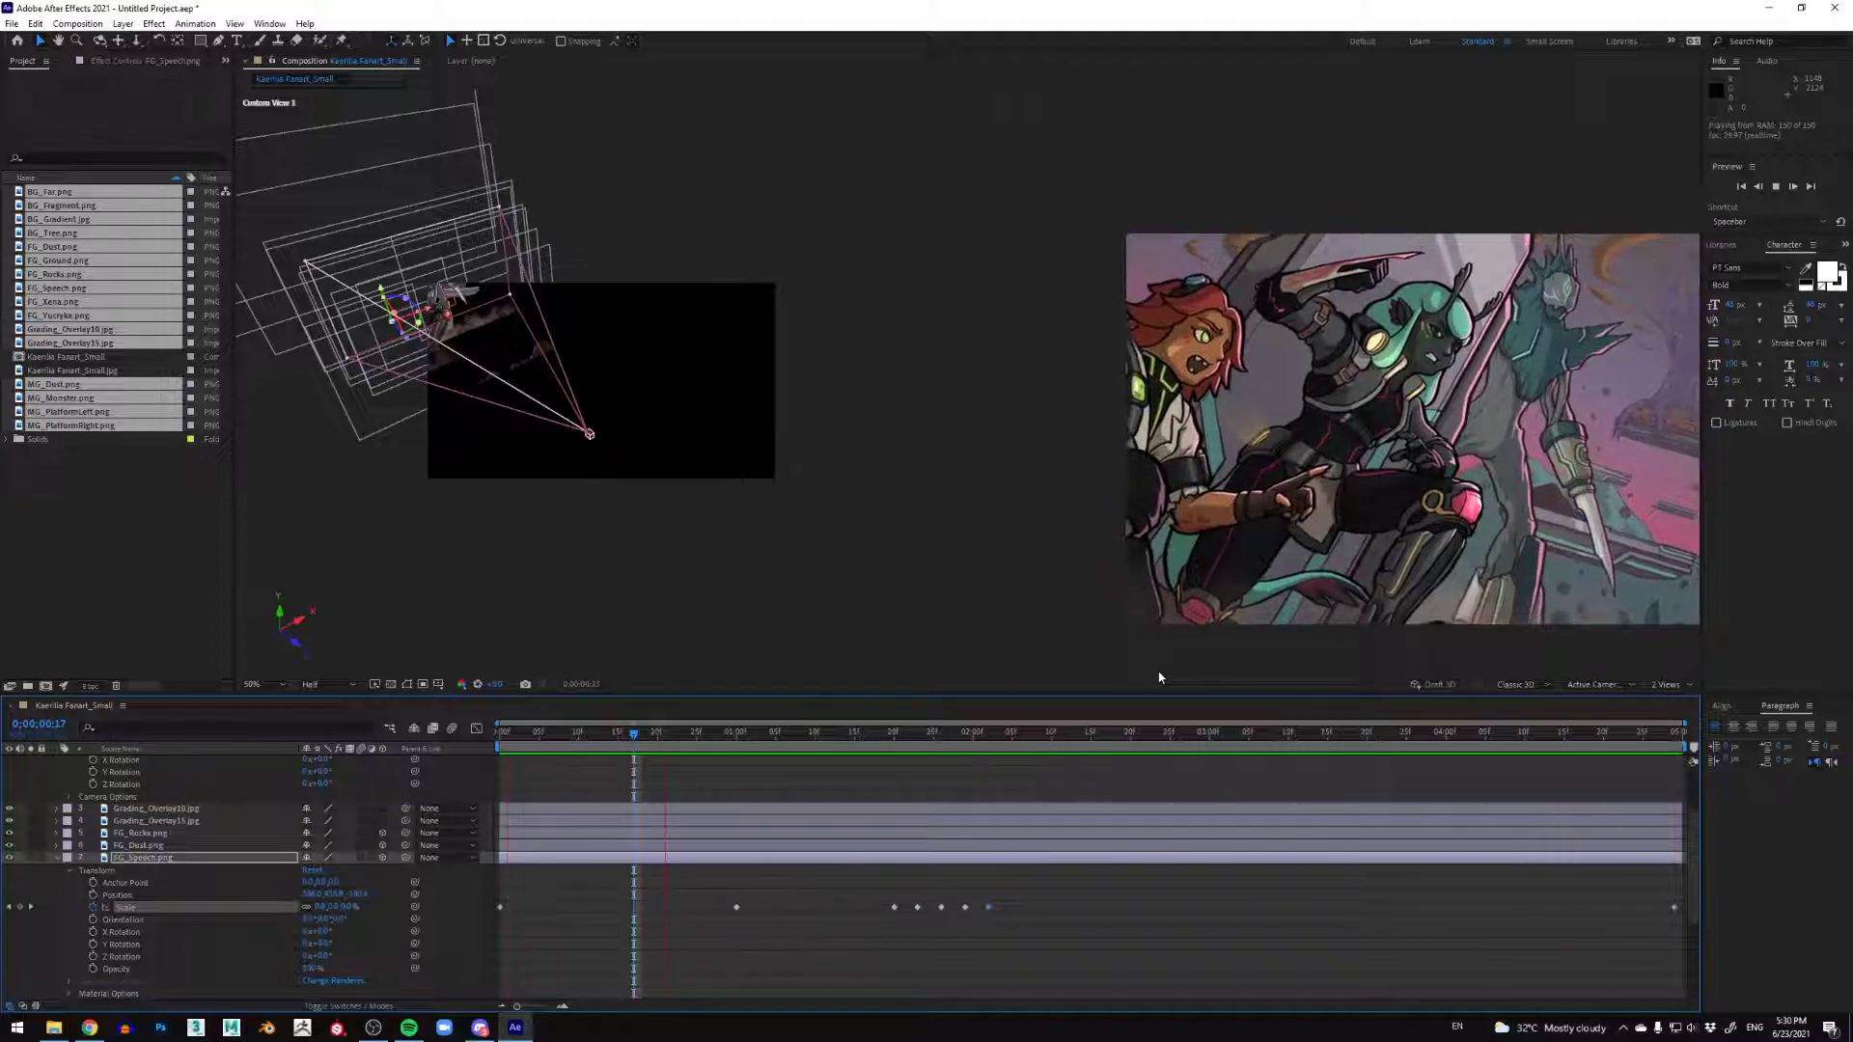
# Step: Move the five bounce Scale keyframes earlier to start at about 0;00;01;09 and tighten them to about two frames apart
pyautogui.moveTo(872, 895); pyautogui.dragTo(1010, 938)
pyautogui.moveTo(887, 908); pyautogui.dragTo(841, 893)
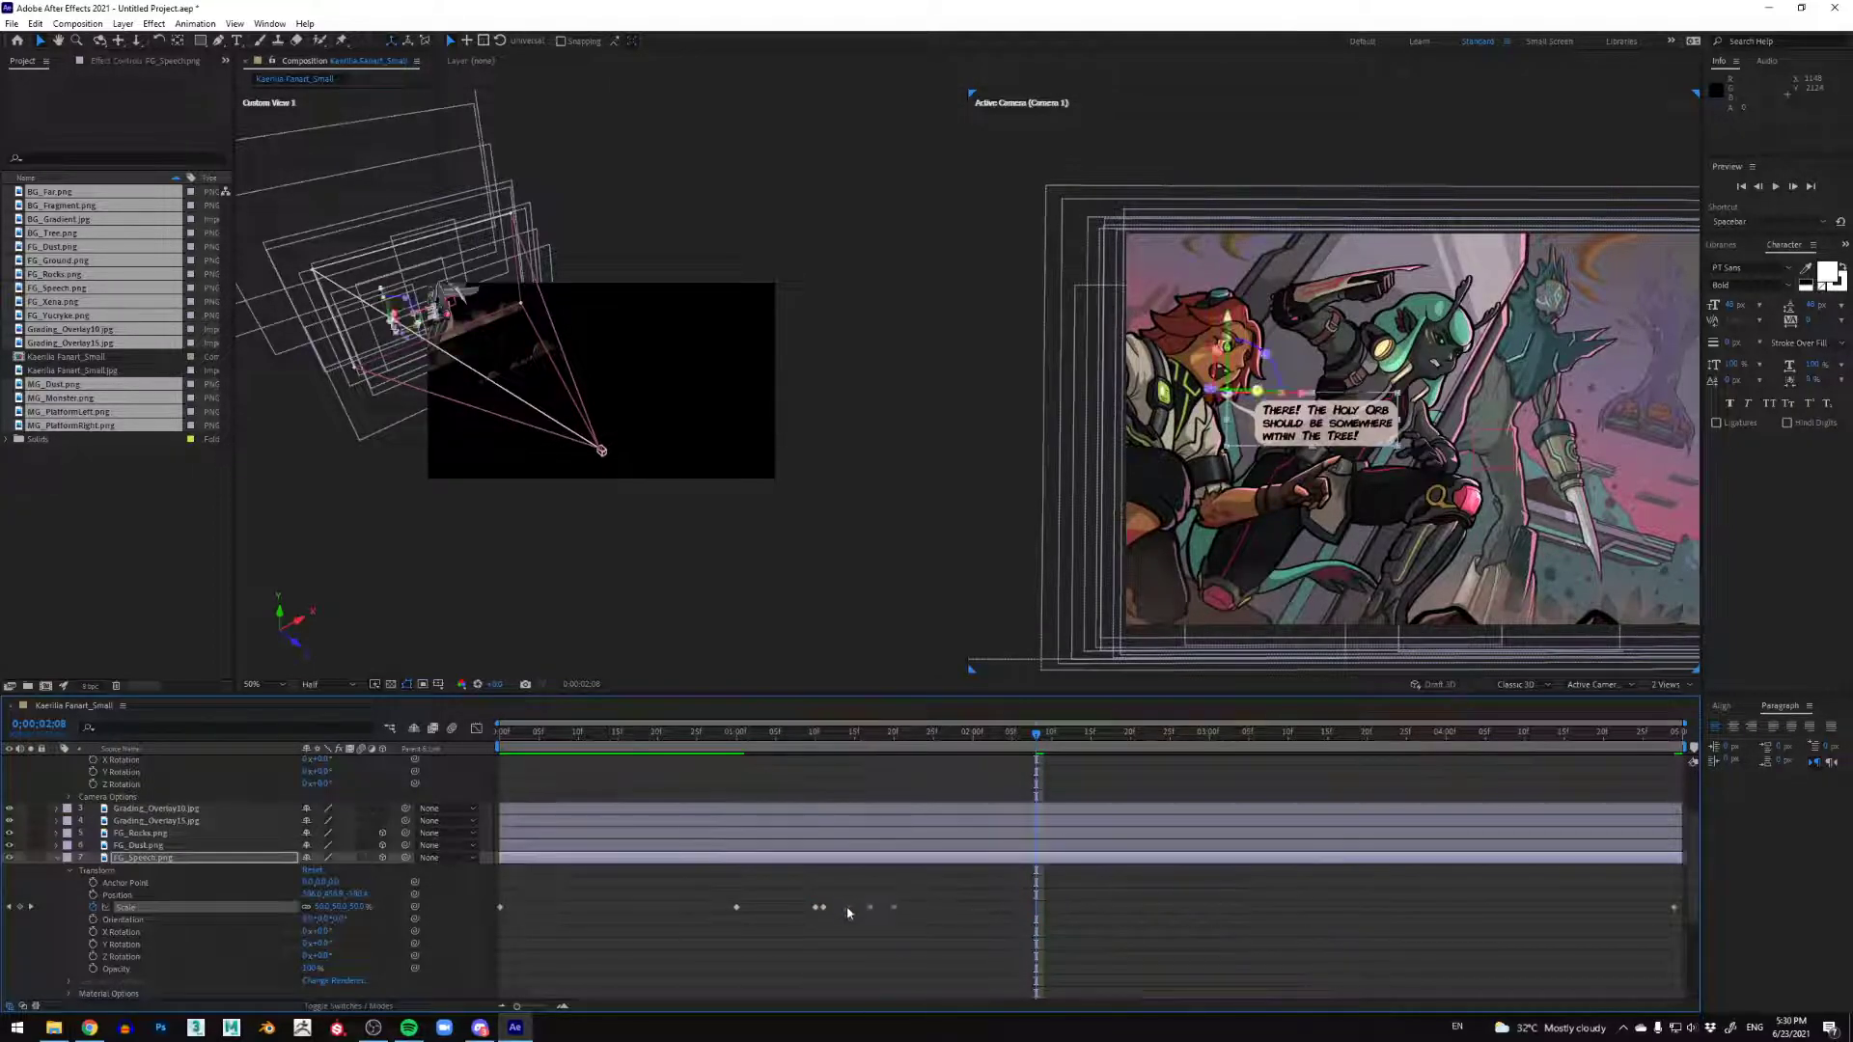
pyautogui.keyDown('shift'); pyautogui.click(832, 908); pyautogui.keyUp('shift')
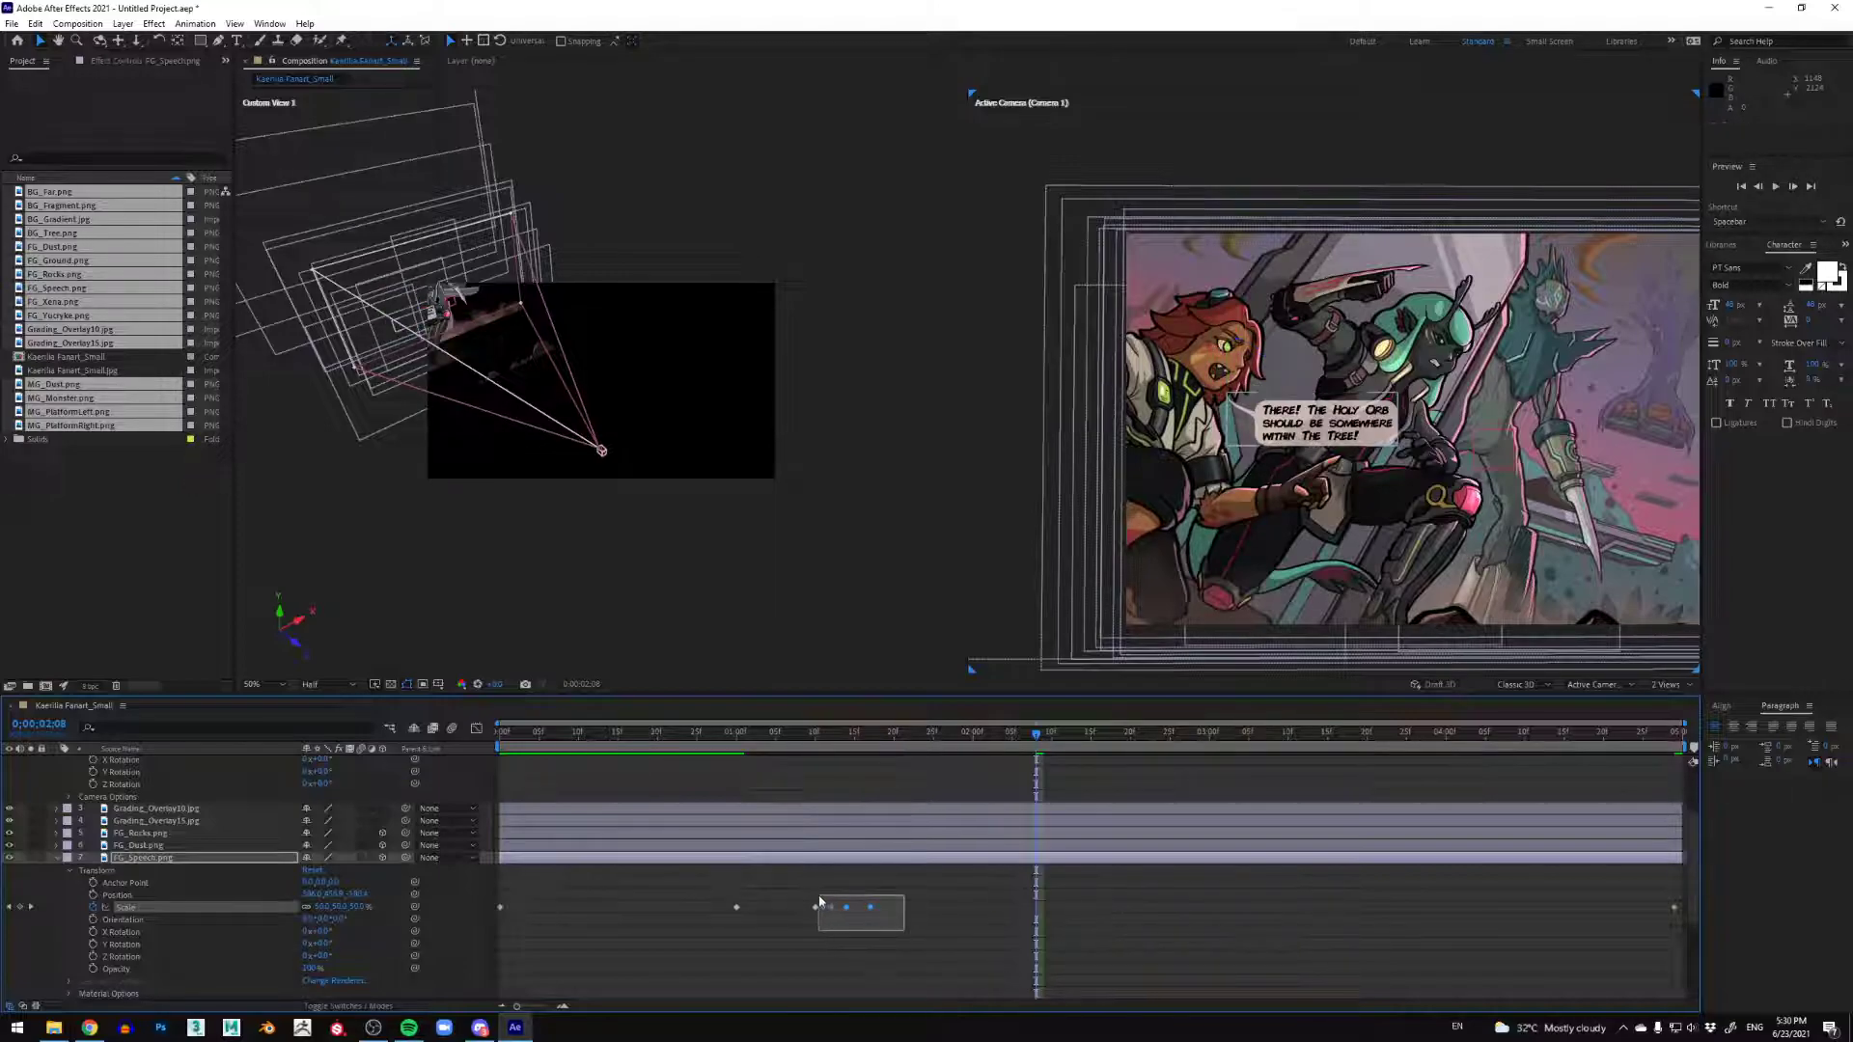
pyautogui.moveTo(845, 907)
pyautogui.mouseDown()
pyautogui.moveTo(813, 899)
pyautogui.moveTo(835, 901)
pyautogui.mouseUp()
pyautogui.click(889, 928)
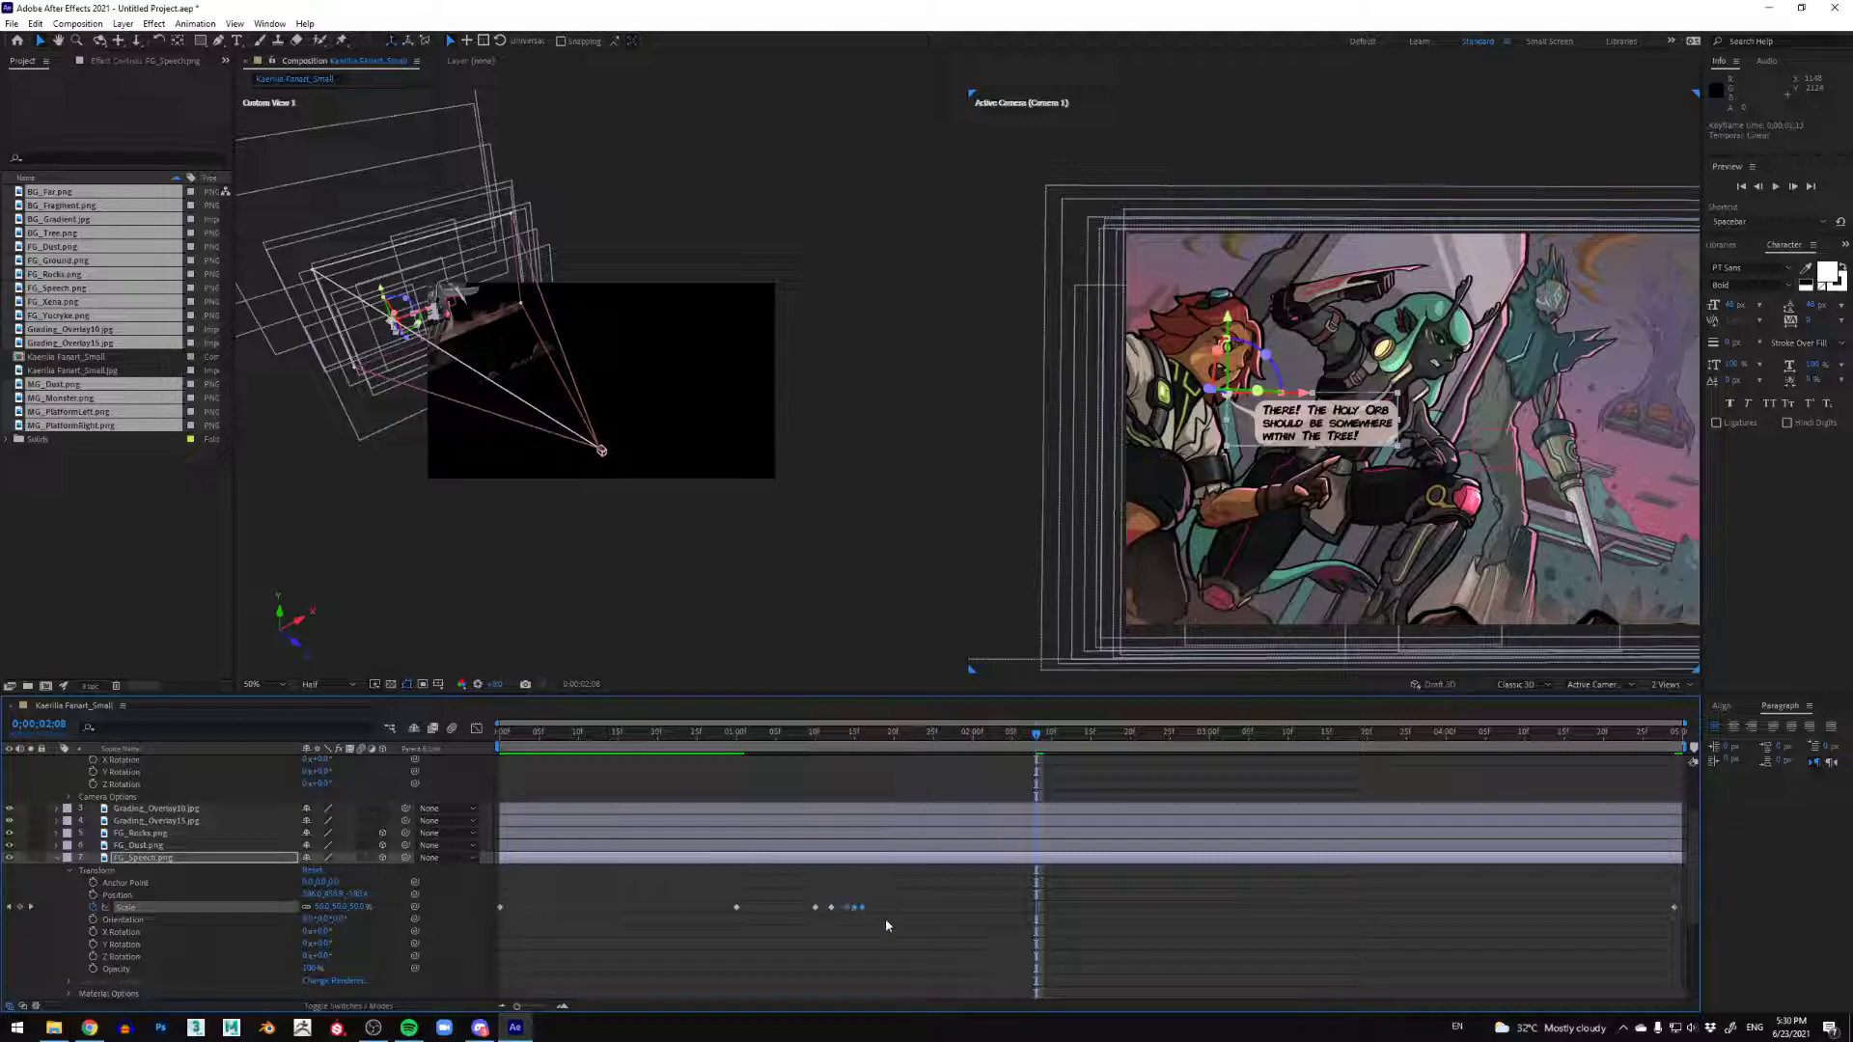
pyautogui.moveTo(853, 908); pyautogui.dragTo(816, 911)
pyautogui.click(868, 880)
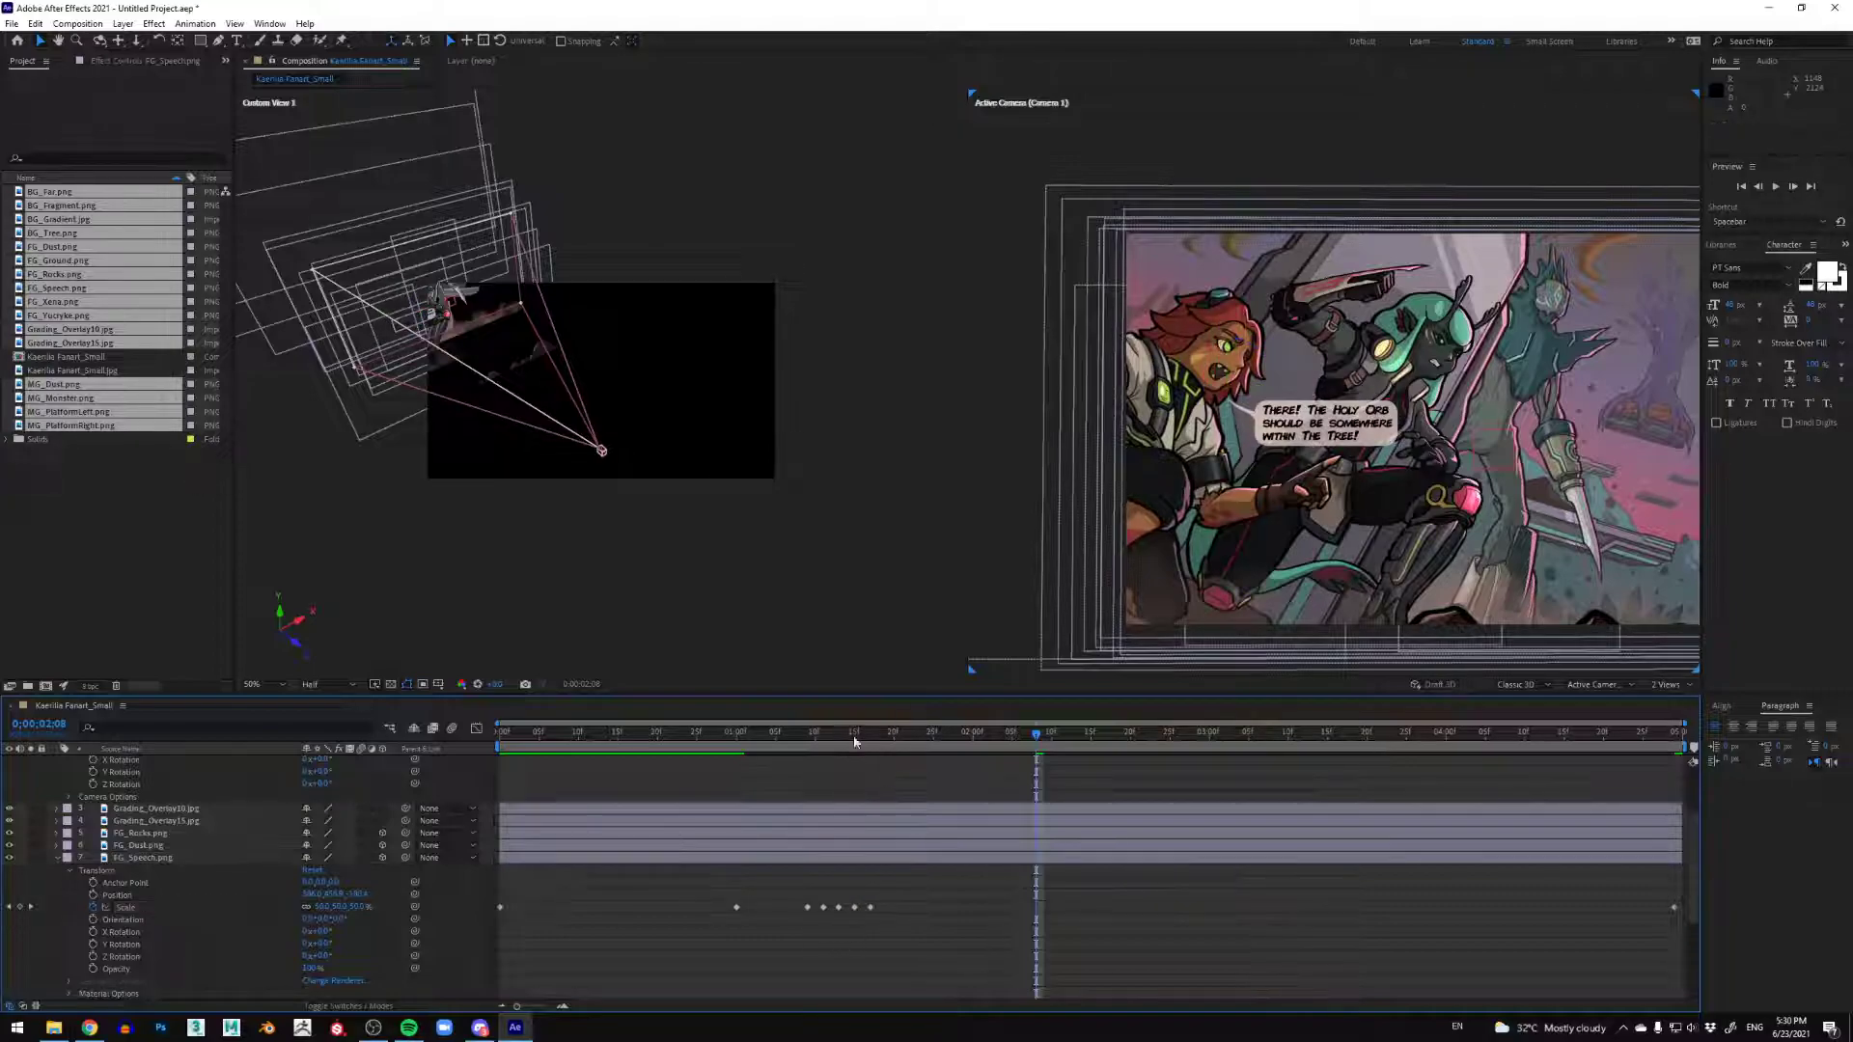
# Step: Nudge FG_Speech.png slightly up and to the right at 0;00;01;06 so its tail sits at the red-haired character's mouth, and preview
pyautogui.moveTo(854, 741); pyautogui.dragTo(785, 741)
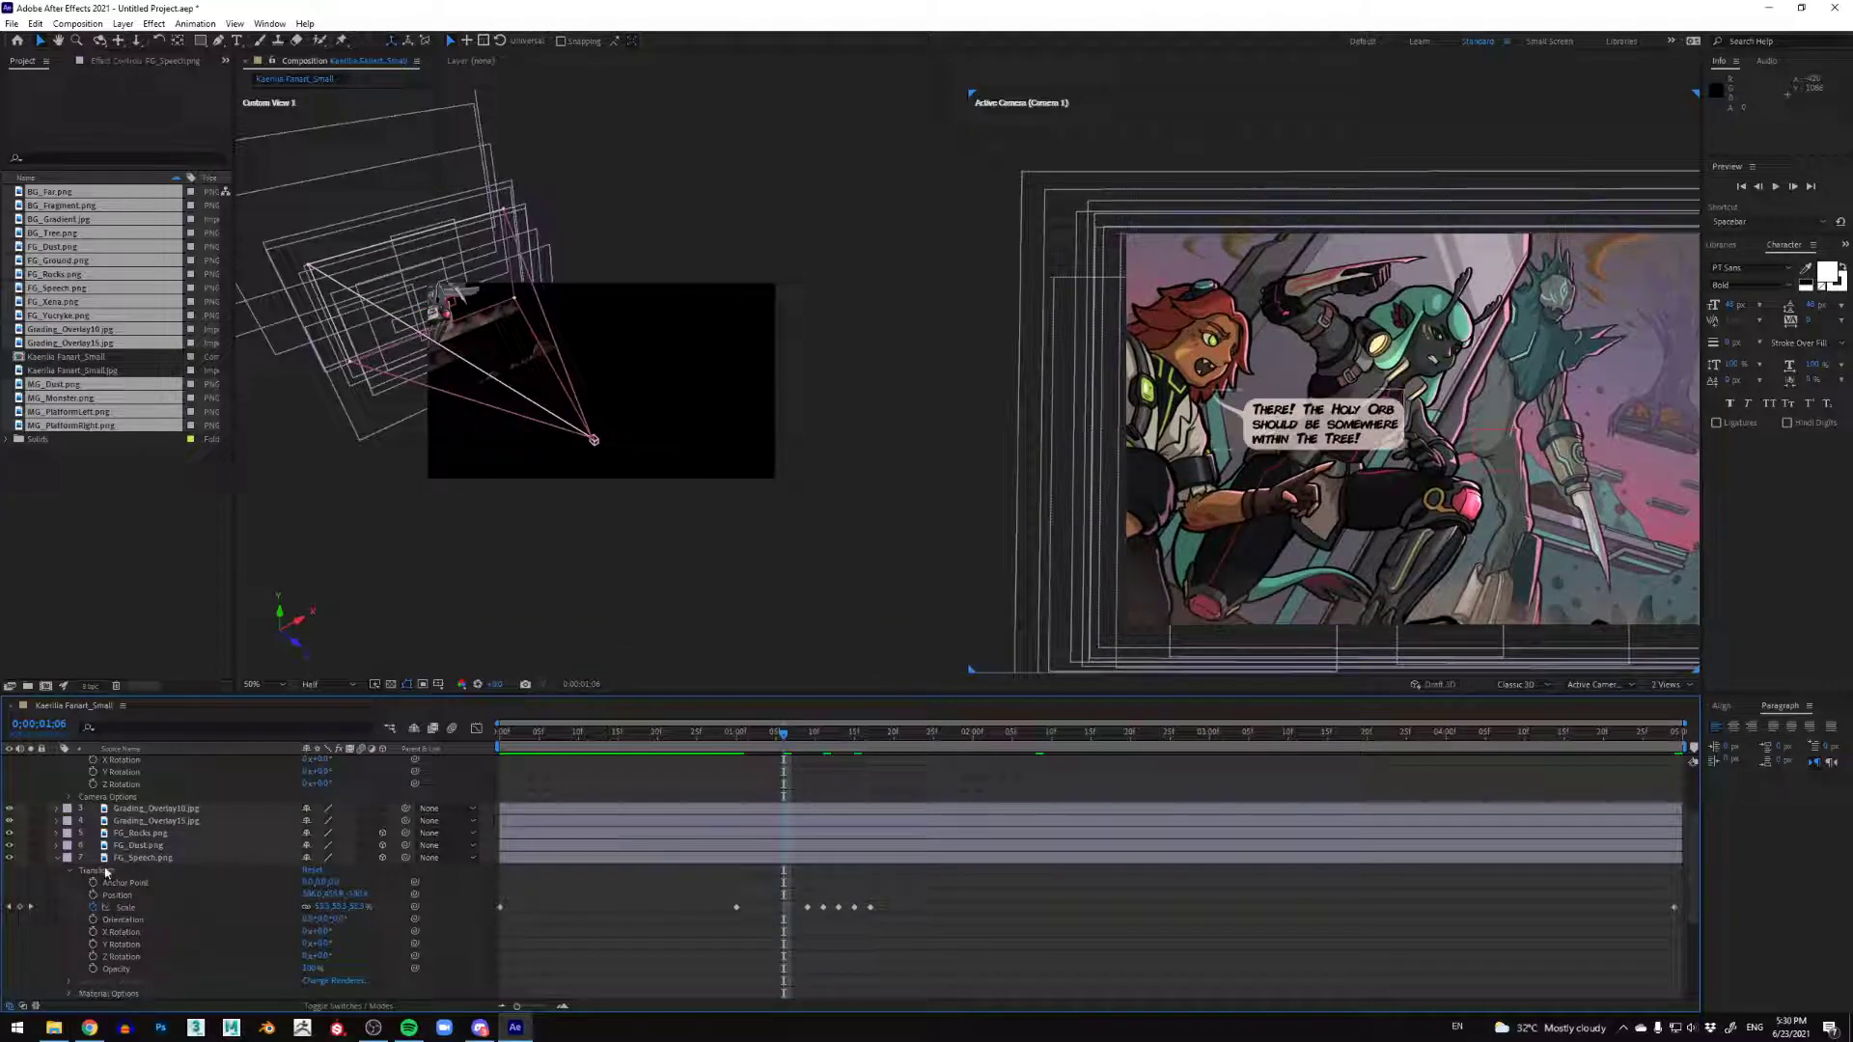
pyautogui.click(164, 858)
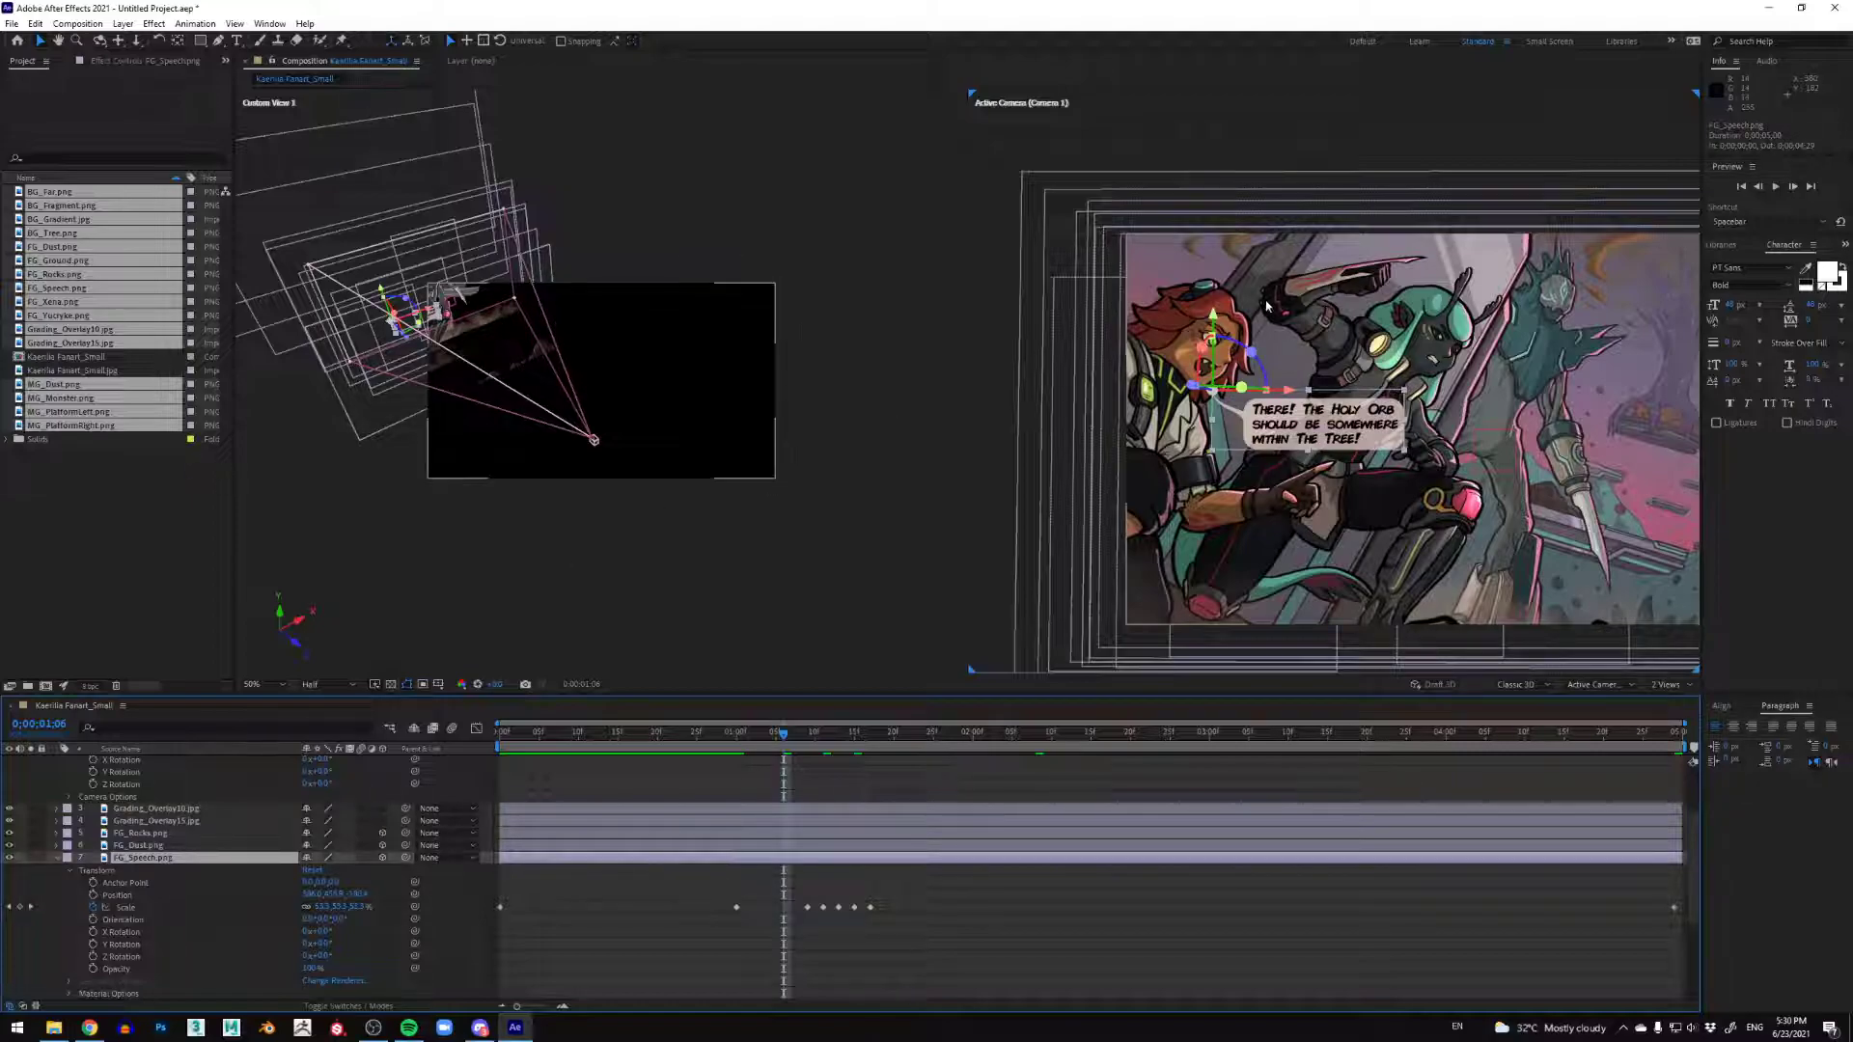
pyautogui.scroll(2, 1210, 392)
pyautogui.moveTo(1091, 326); pyautogui.dragTo(1090, 315)
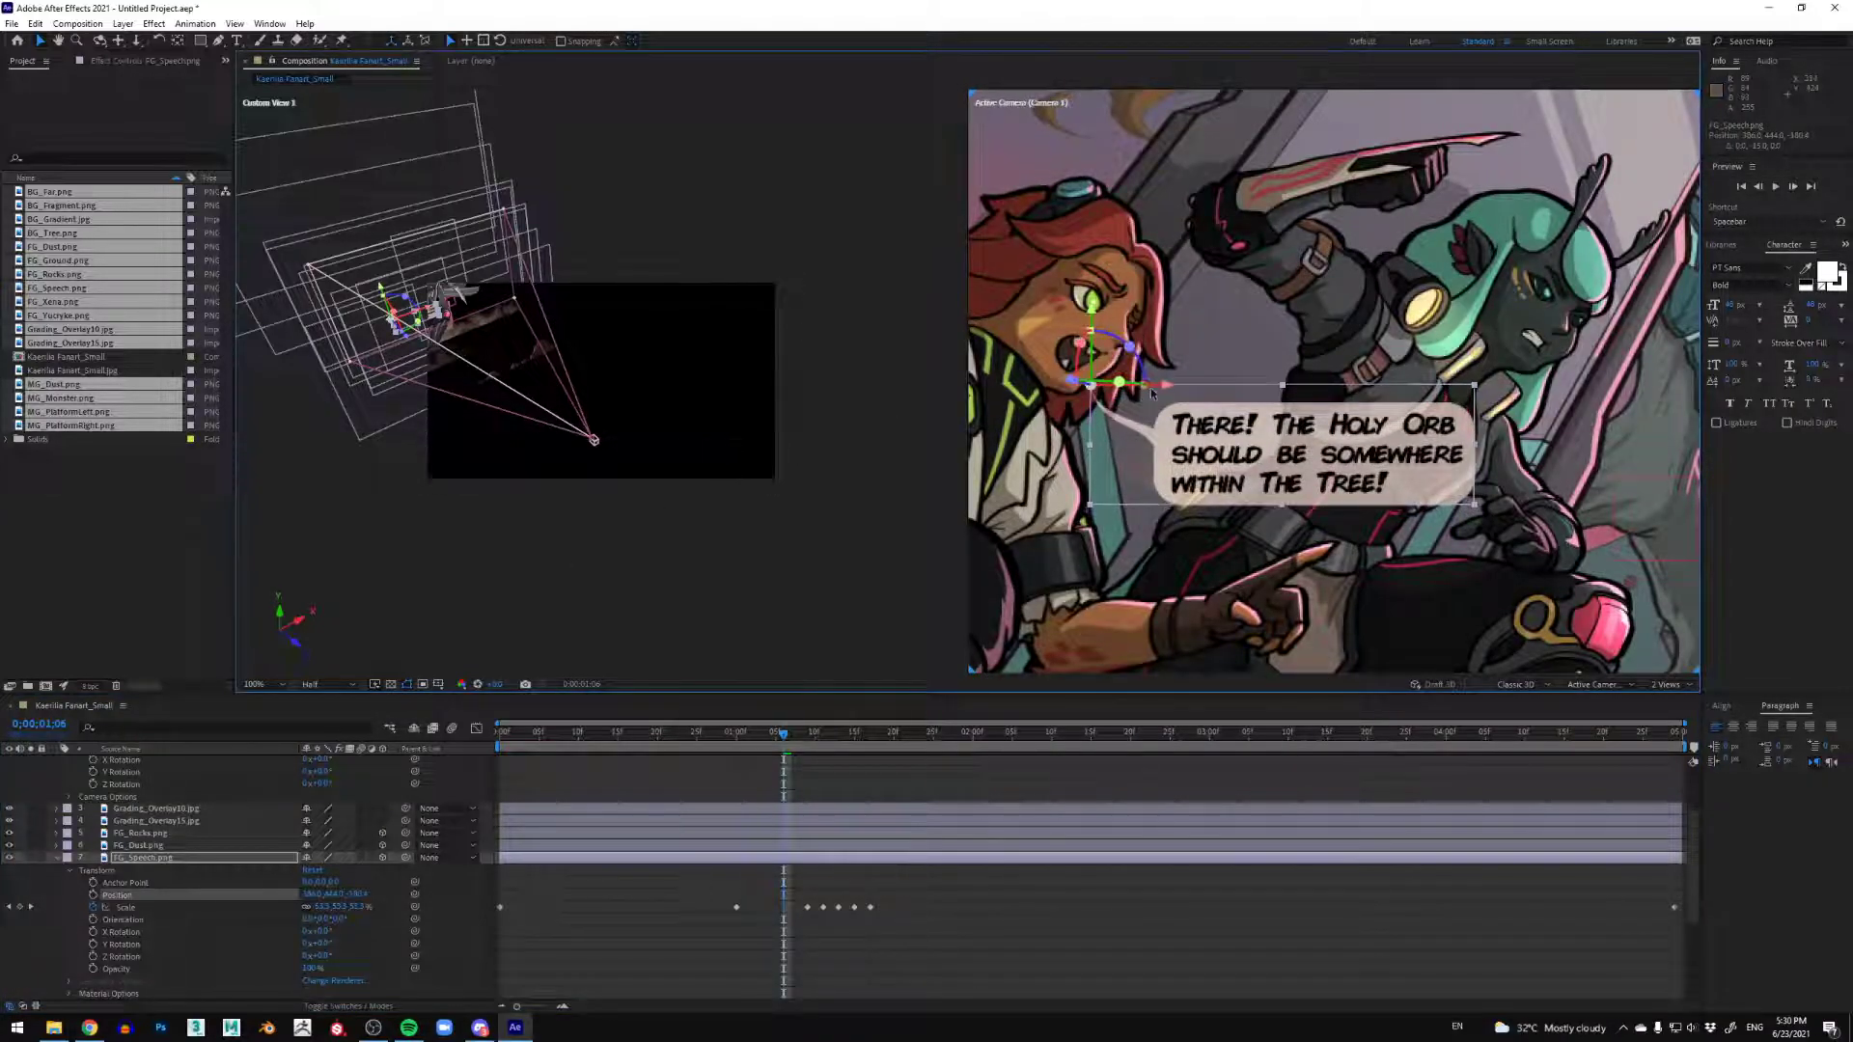
pyautogui.moveTo(1146, 386); pyautogui.dragTo(1148, 386)
pyautogui.moveTo(1094, 318); pyautogui.dragTo(1094, 312)
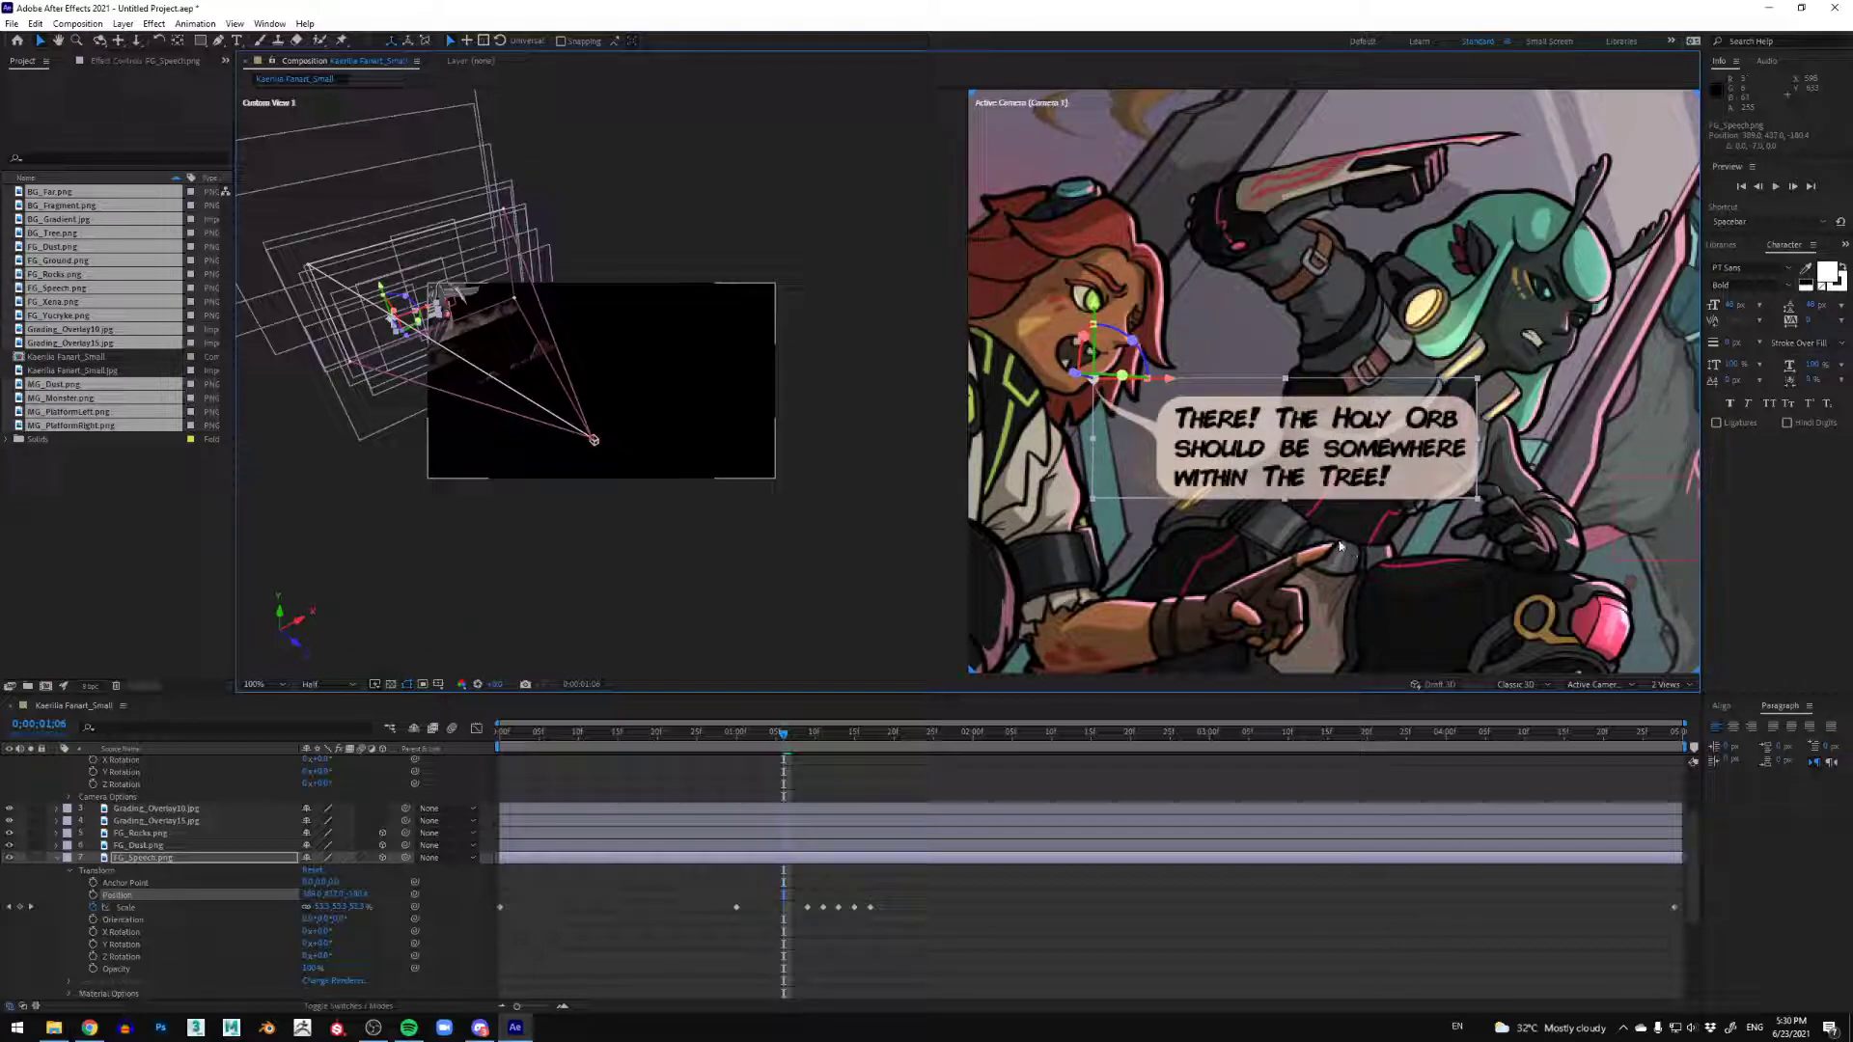
pyautogui.scroll(-2, 1337, 550)
pyautogui.press('space')
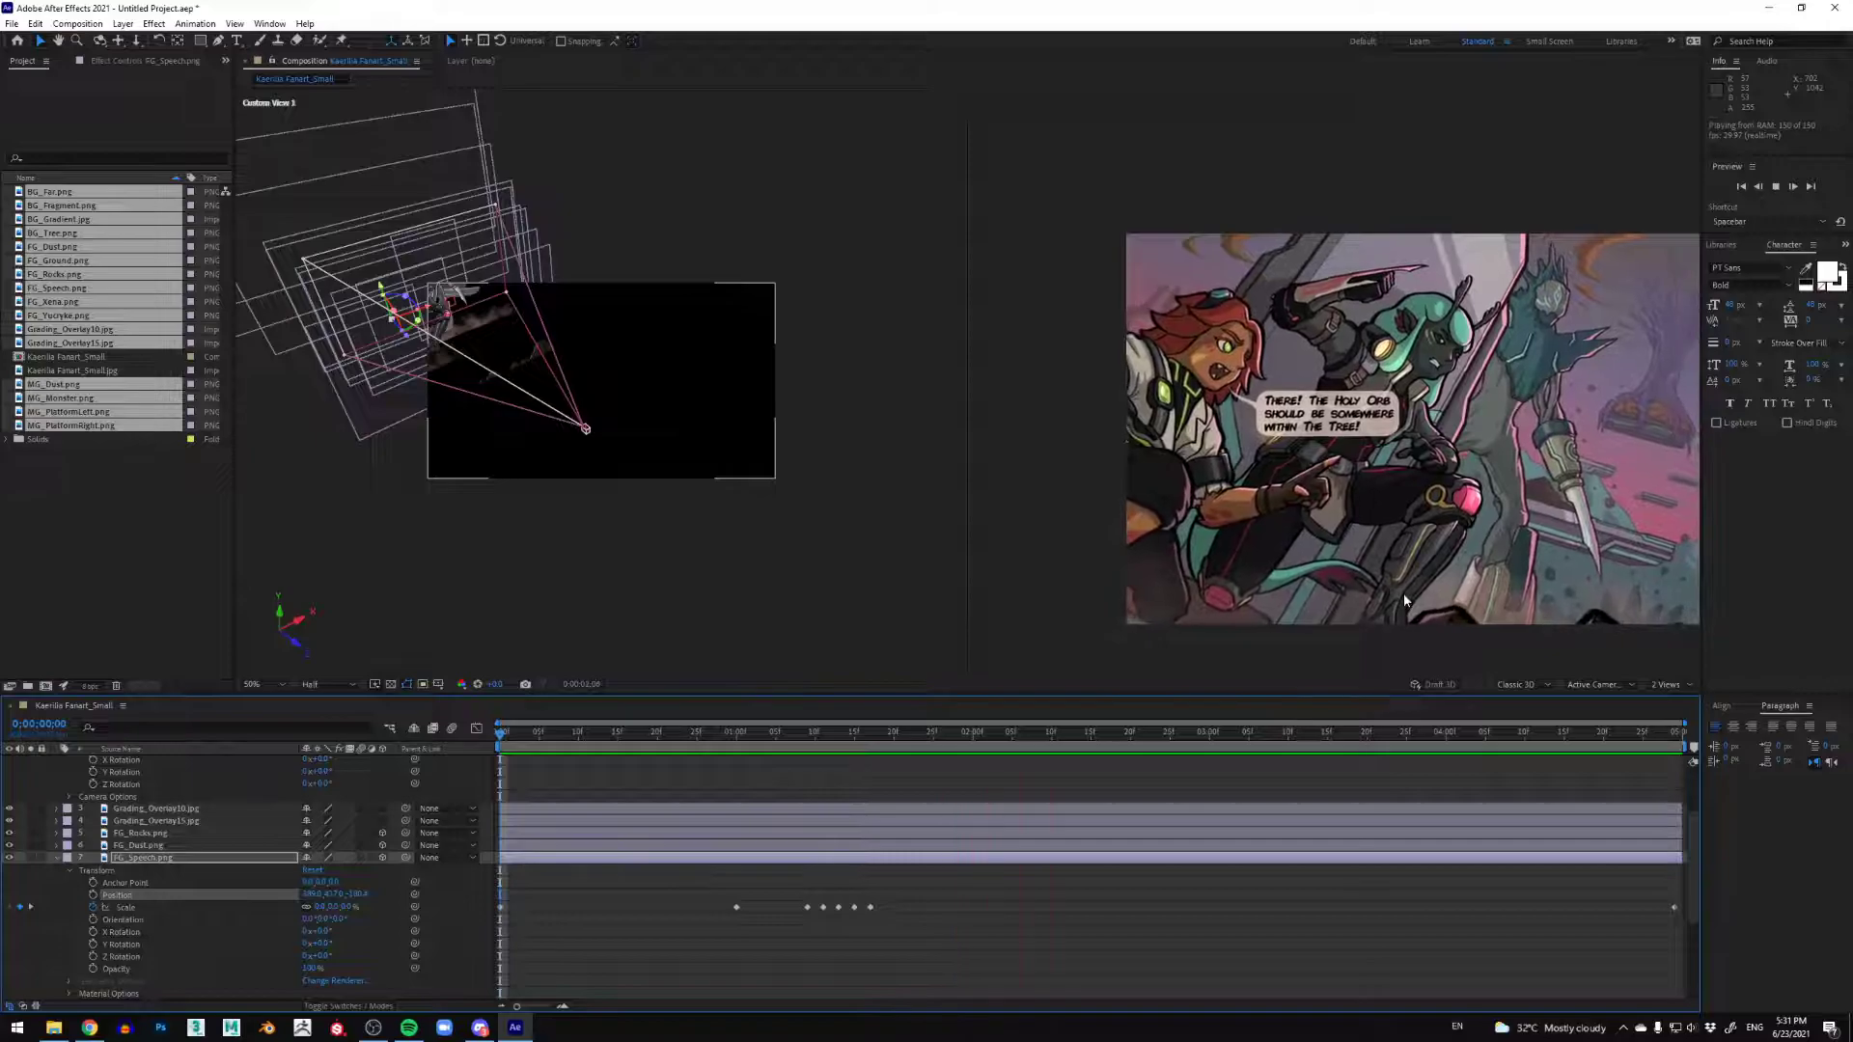
pyautogui.press('space')
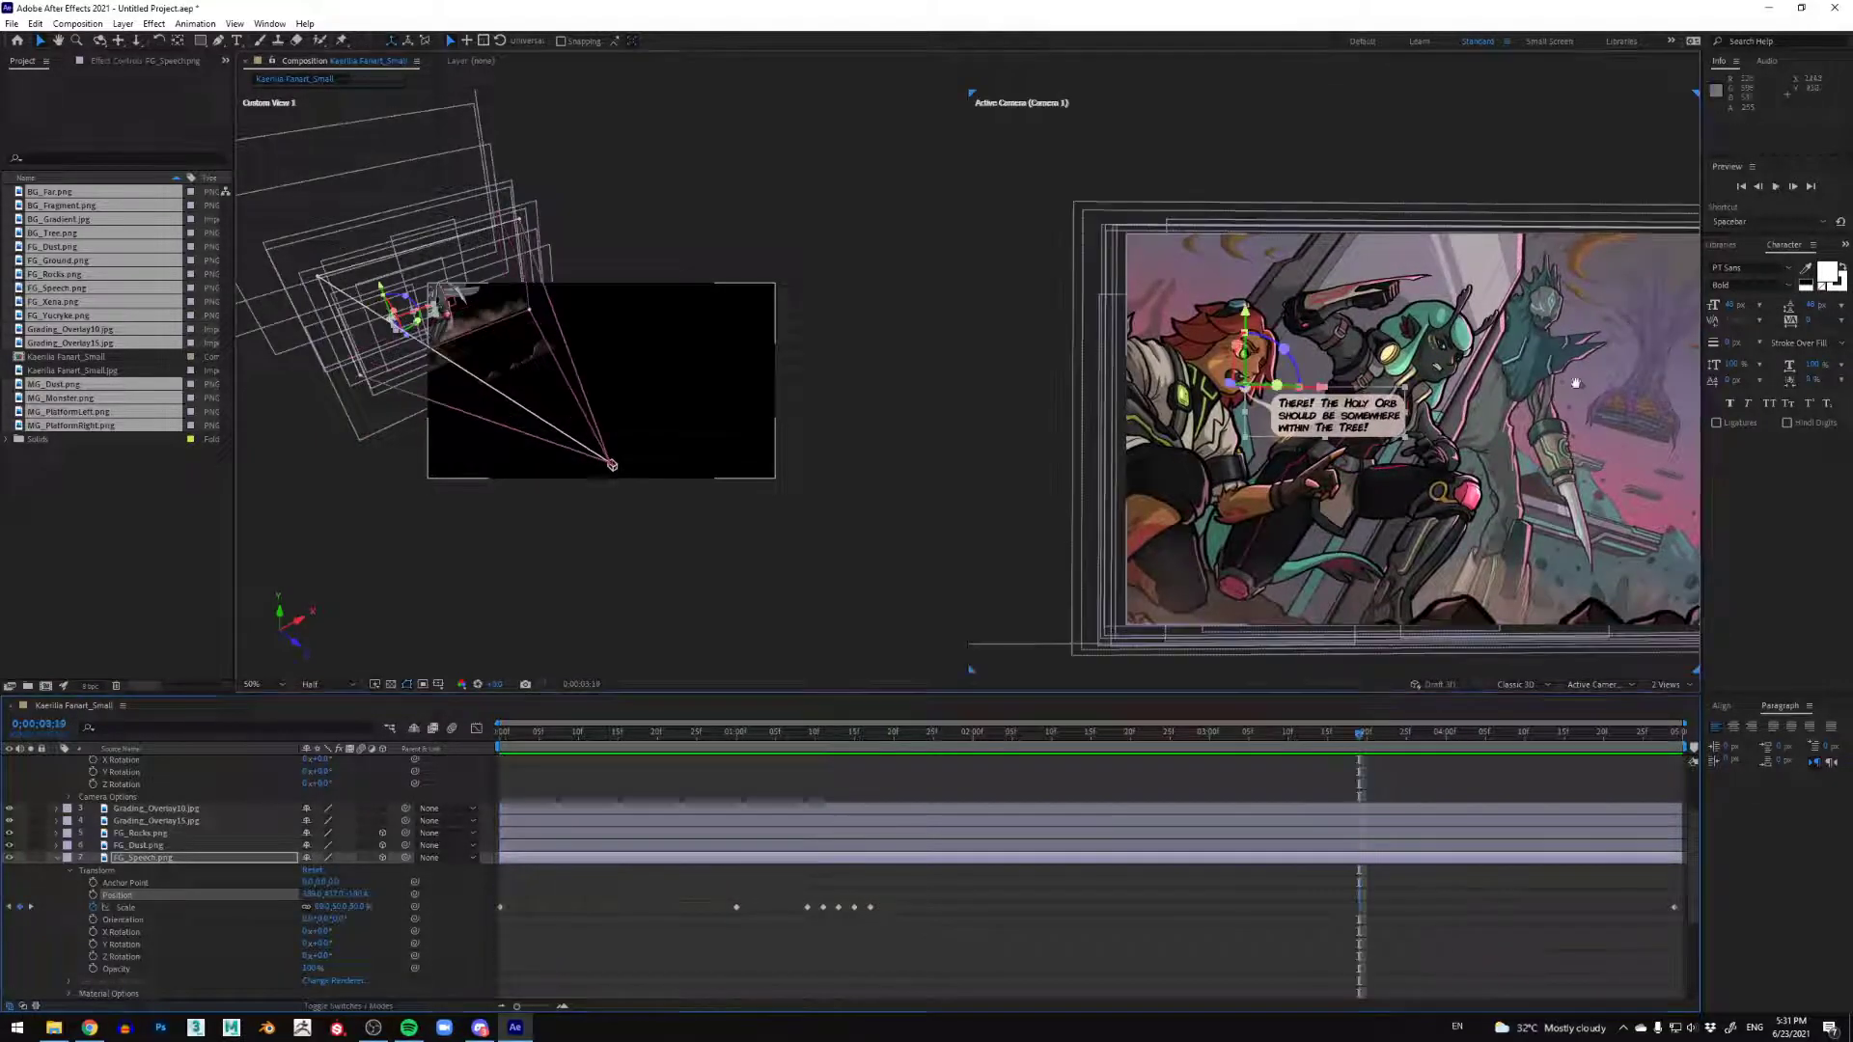
# Step: Switch the composition to a single Active Camera view and preview the whole animation from the first frame
pyautogui.click(1667, 684)
pyautogui.click(1675, 700)
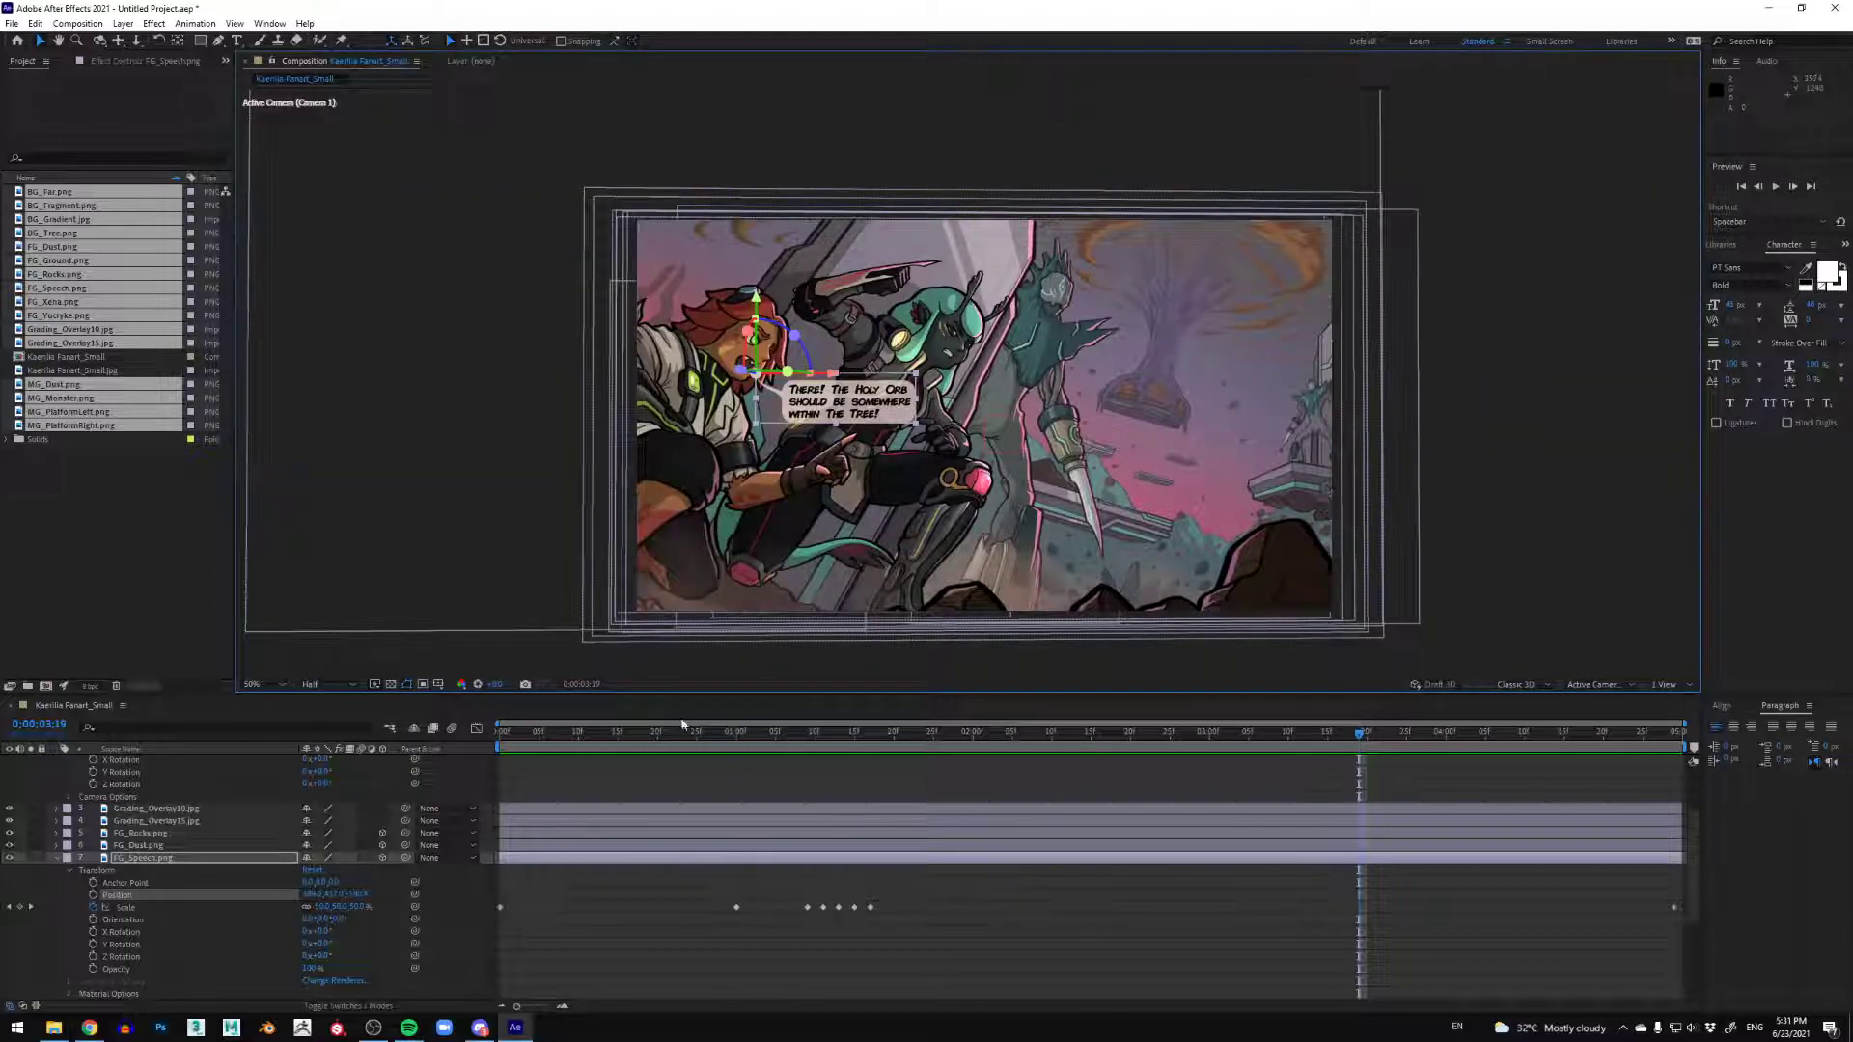
pyautogui.press('Home')
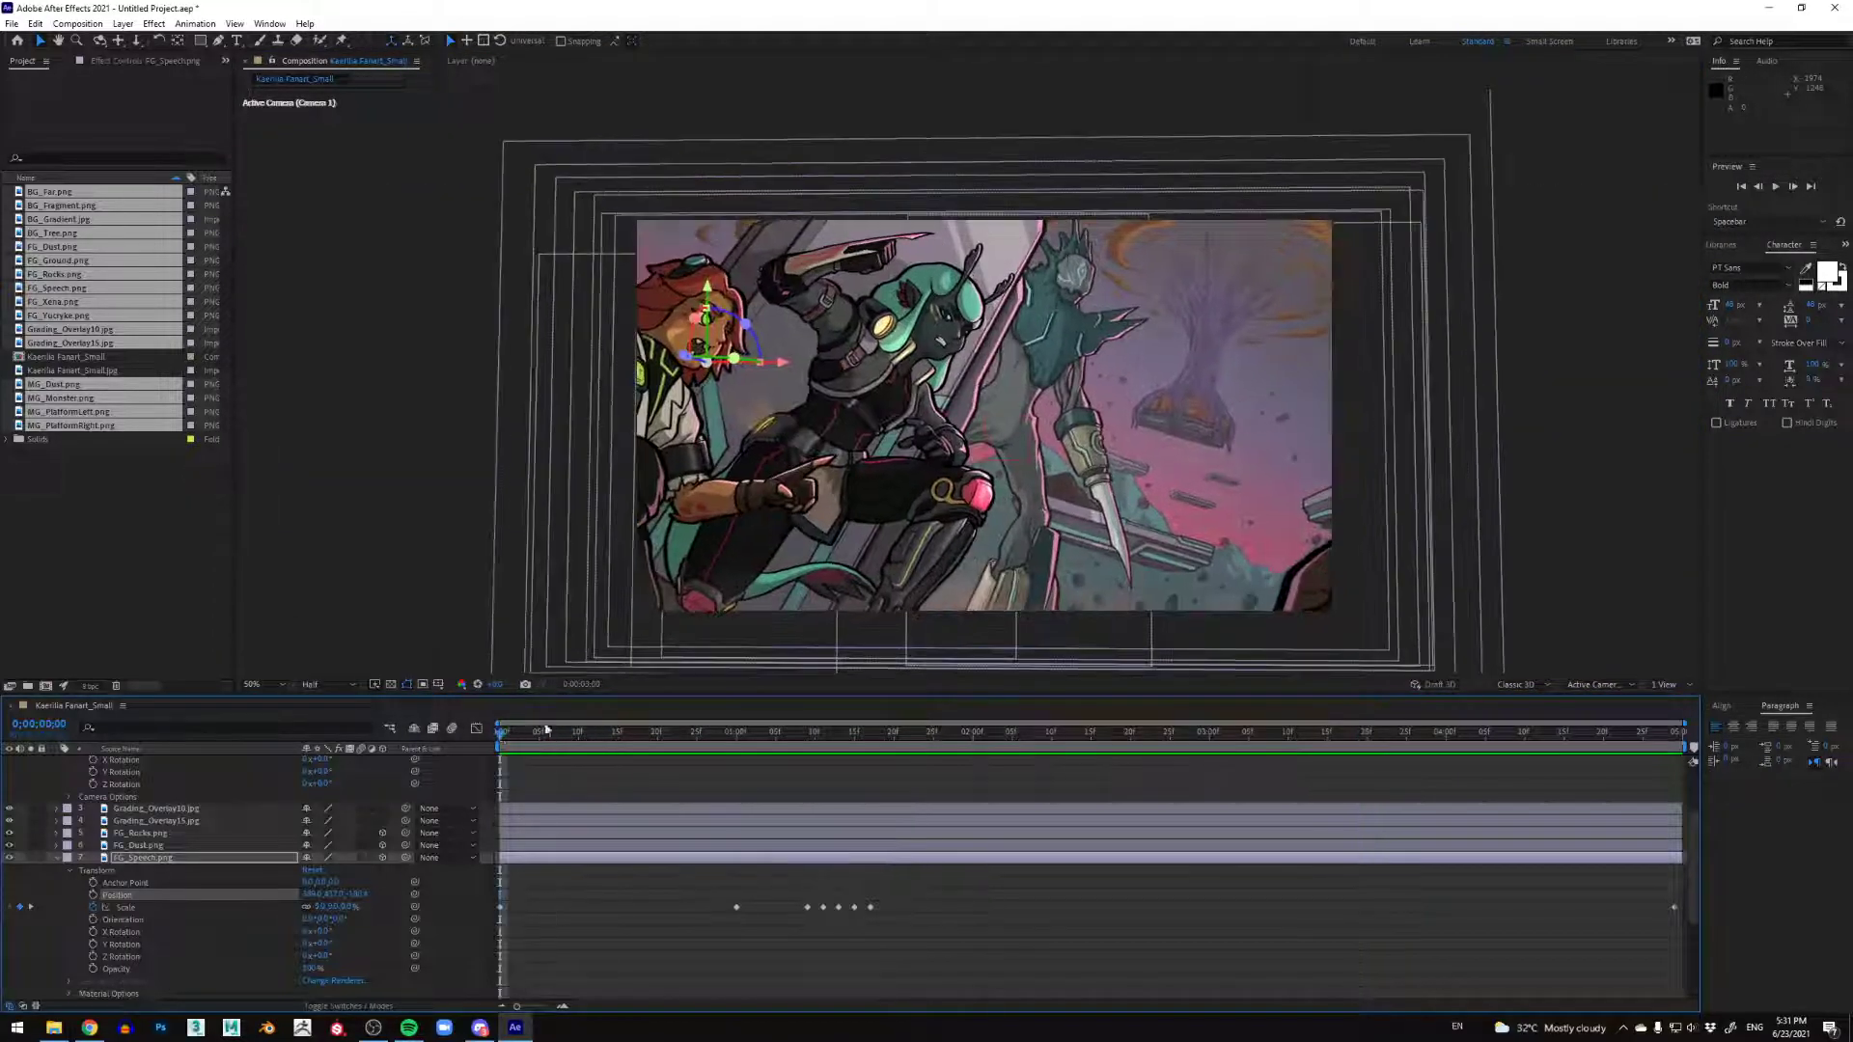
pyautogui.click(1580, 477)
pyautogui.press('space')
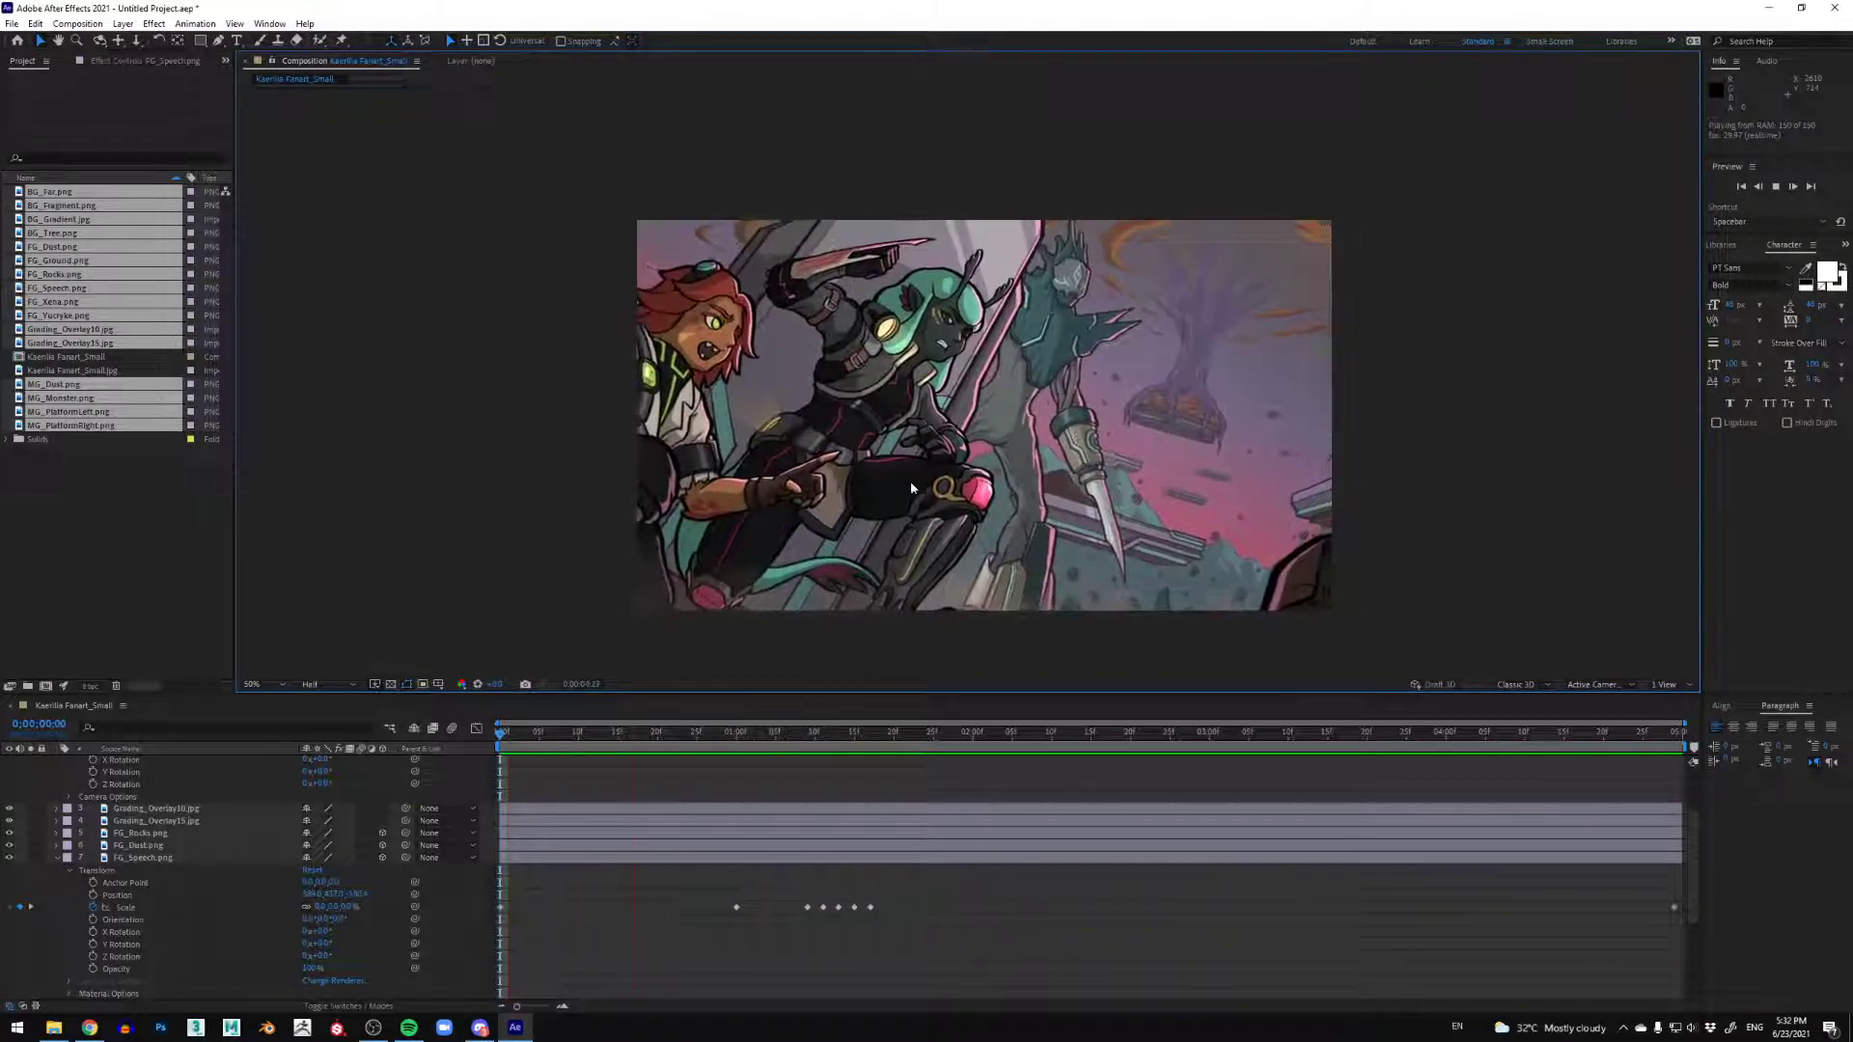
pyautogui.press('space')
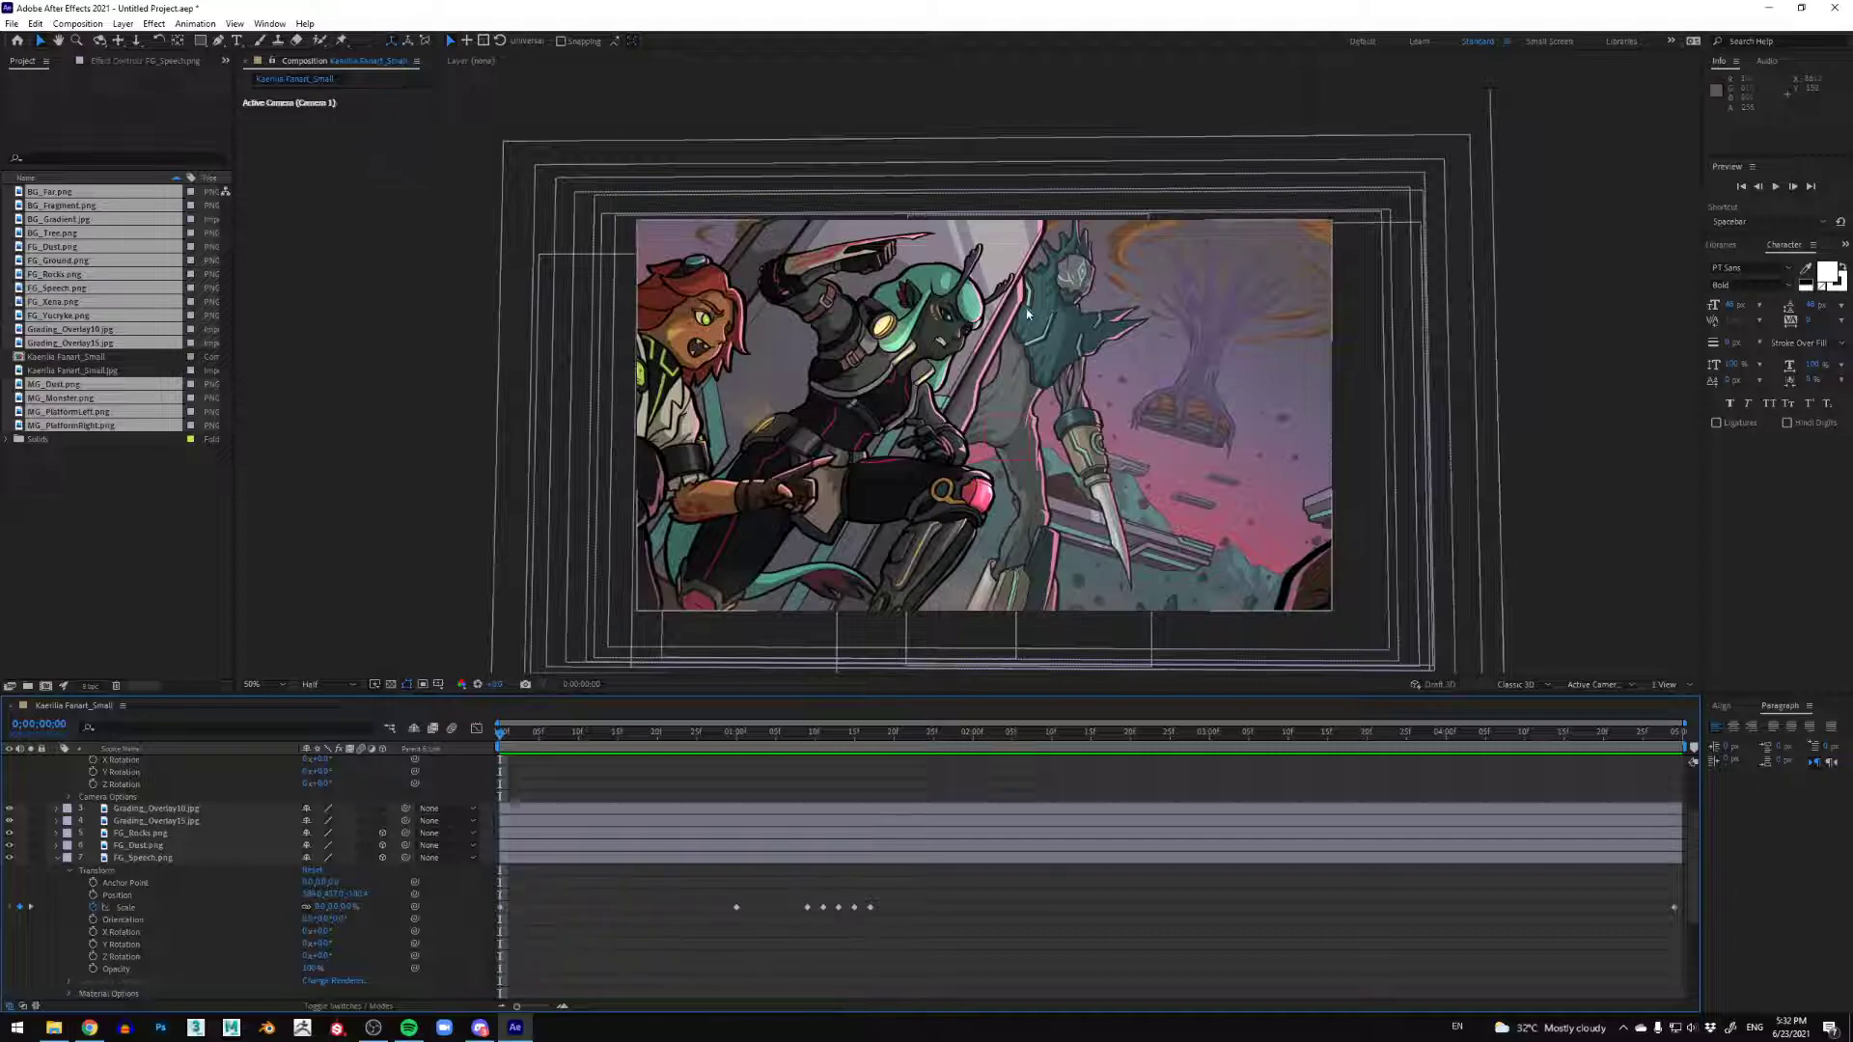
# Step: Send the composition to the Adobe Media Encoder queue and switch to Media Encoder
pyautogui.click(78, 24)
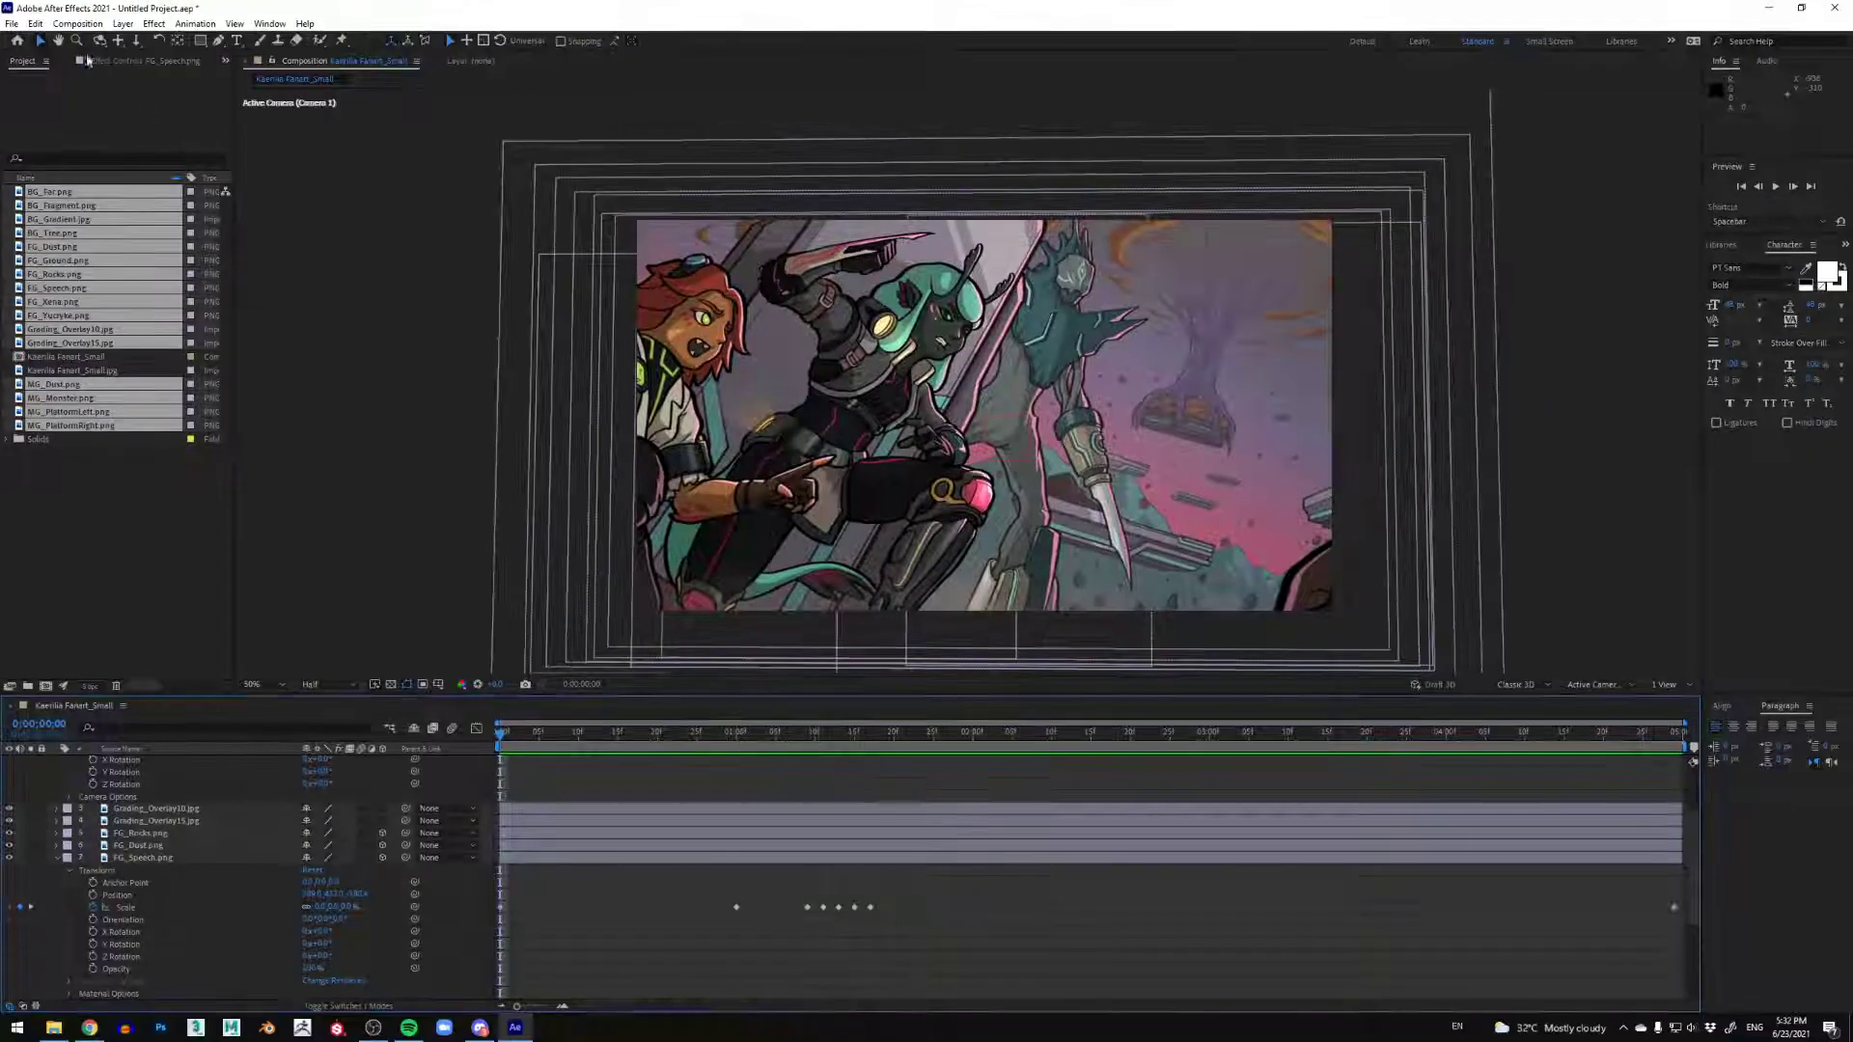
pyautogui.click(78, 24)
pyautogui.click(103, 129)
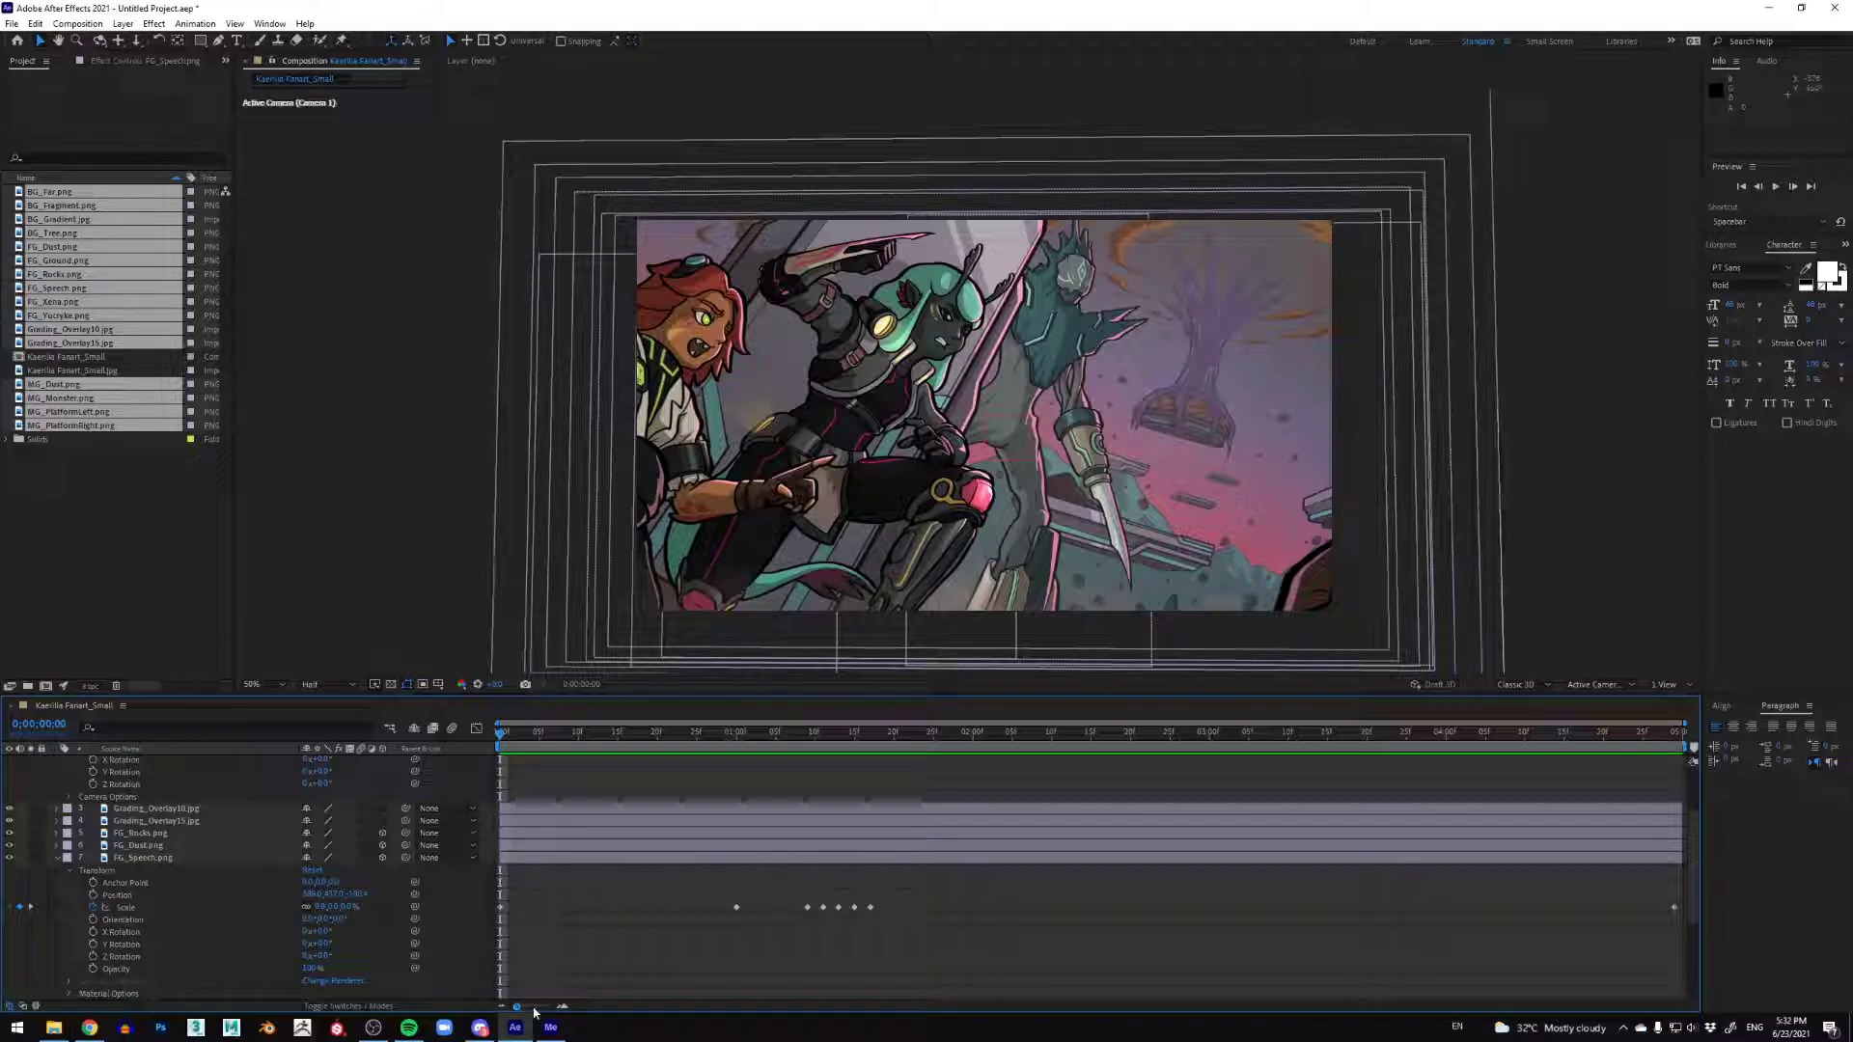
pyautogui.moveTo(551, 1029)
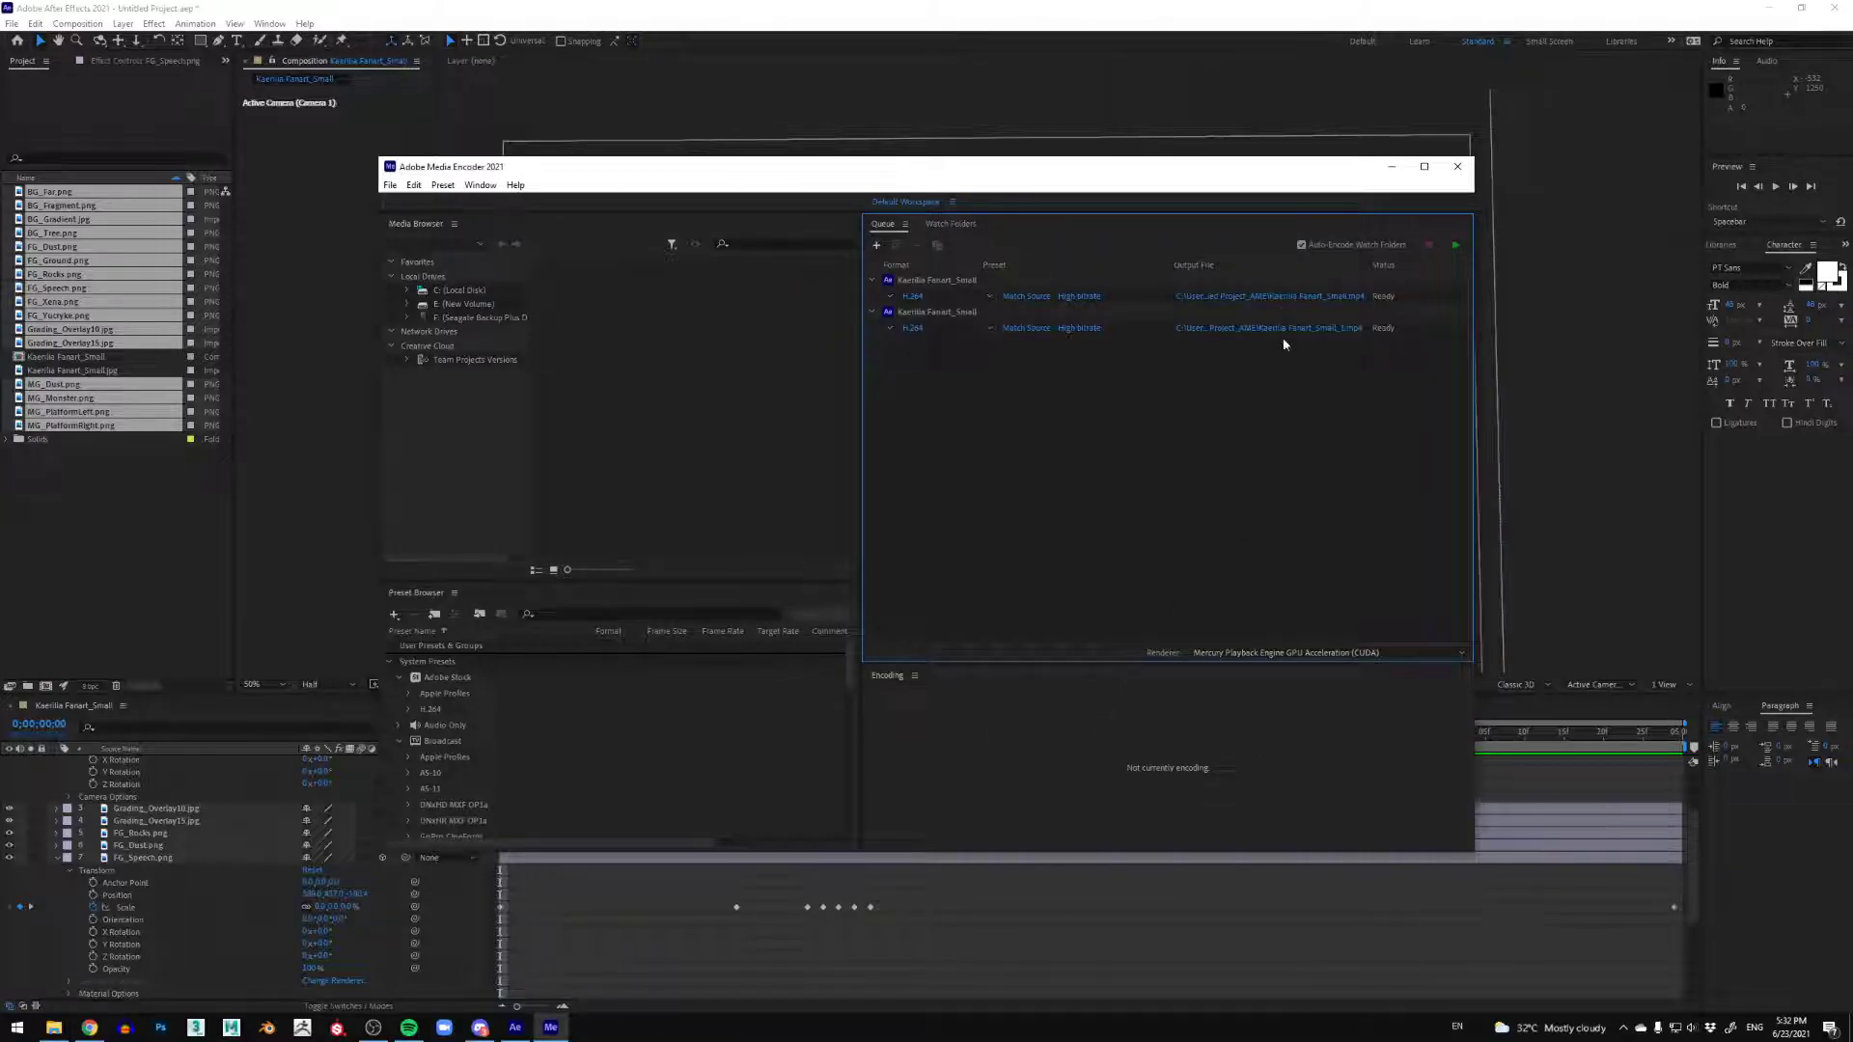
# Step: Remove the first of the two duplicate composition entries from the encoding queue and confirm the removal
pyautogui.click(936, 281)
pyautogui.press('Delete')
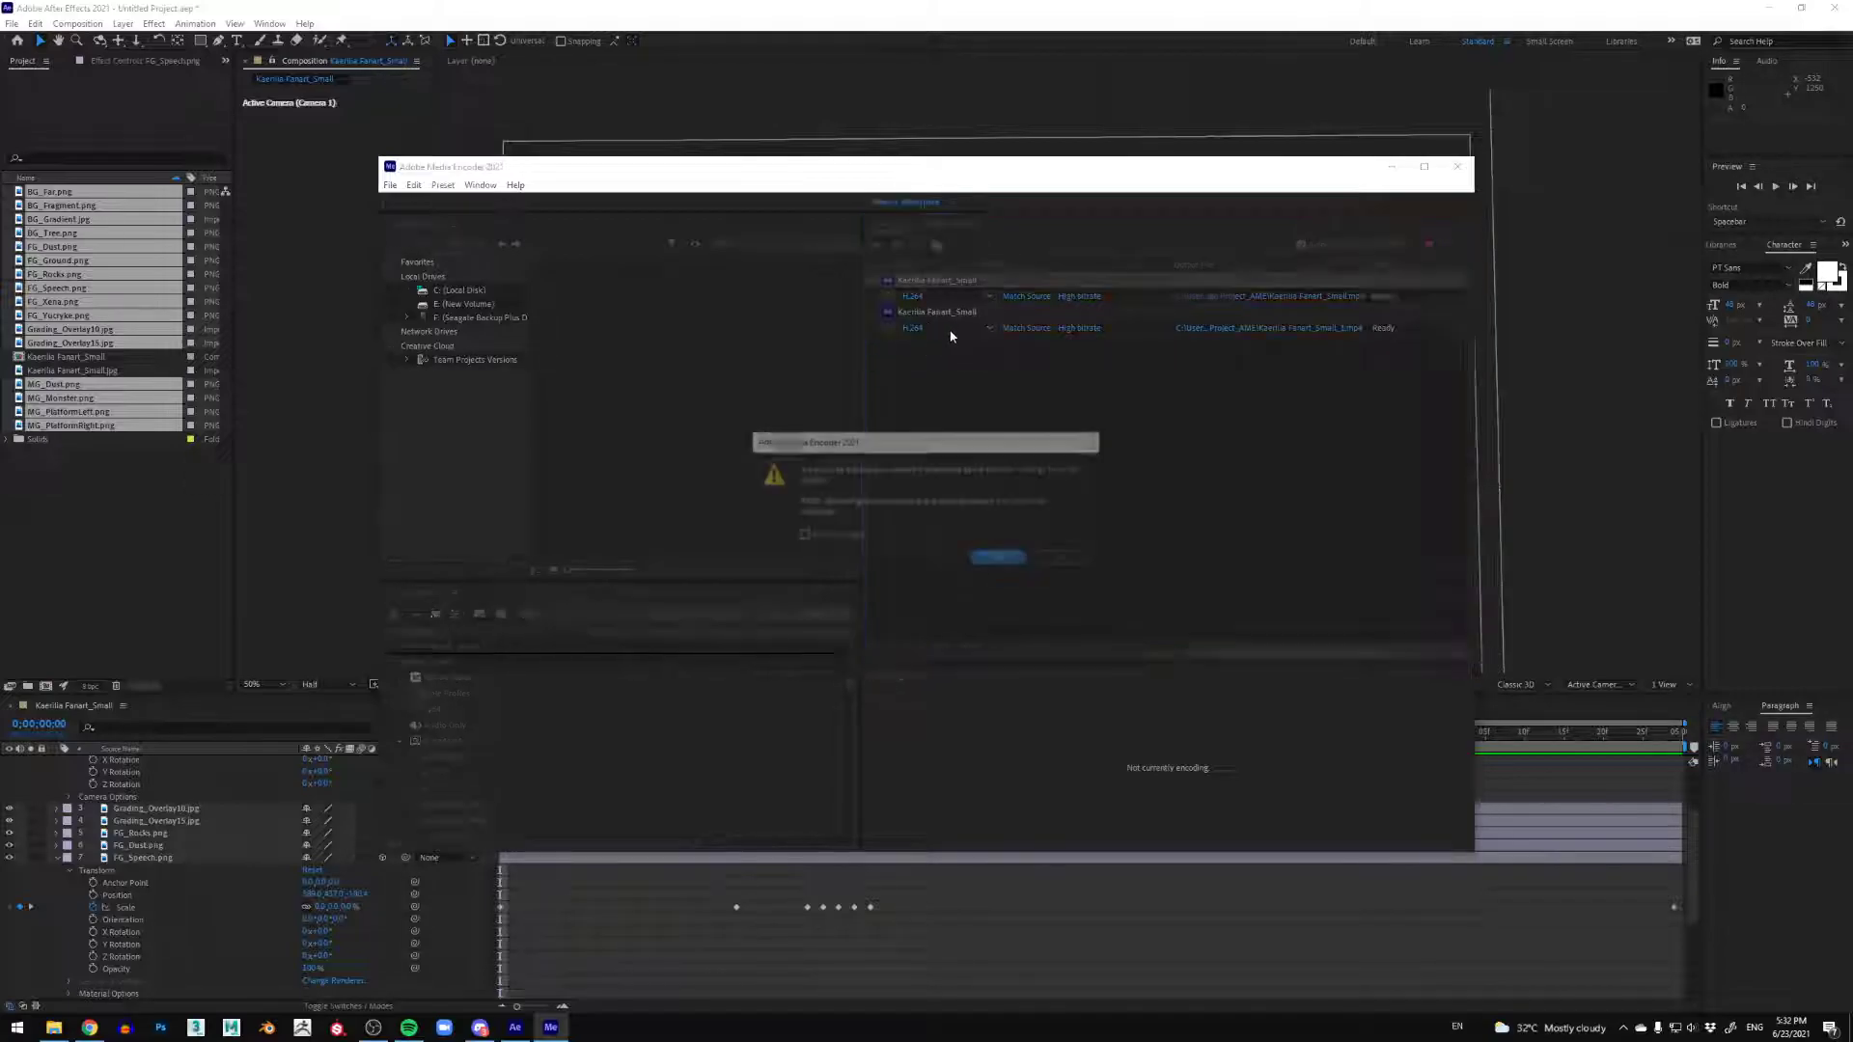
pyautogui.click(1003, 561)
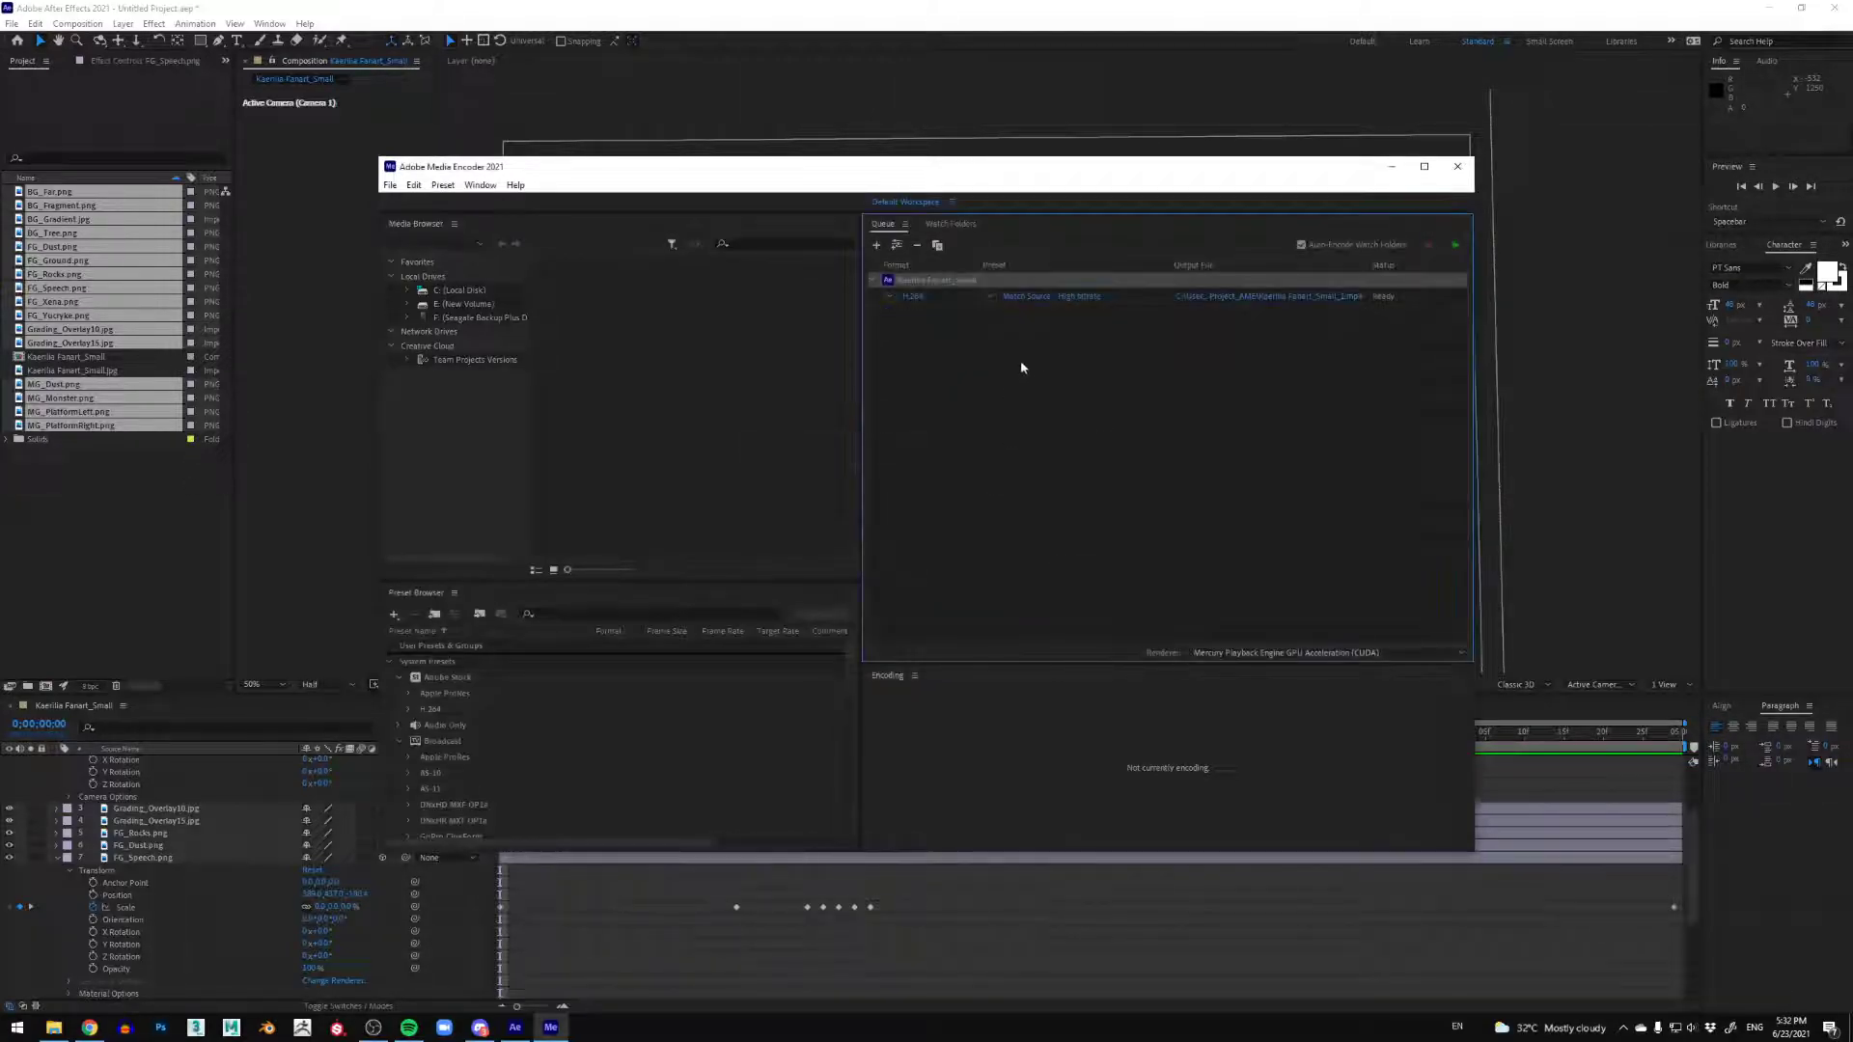
# Step: Keep the H.264 format and choose the Match Source - High bitrate preset for the queued composition
pyautogui.click(889, 297)
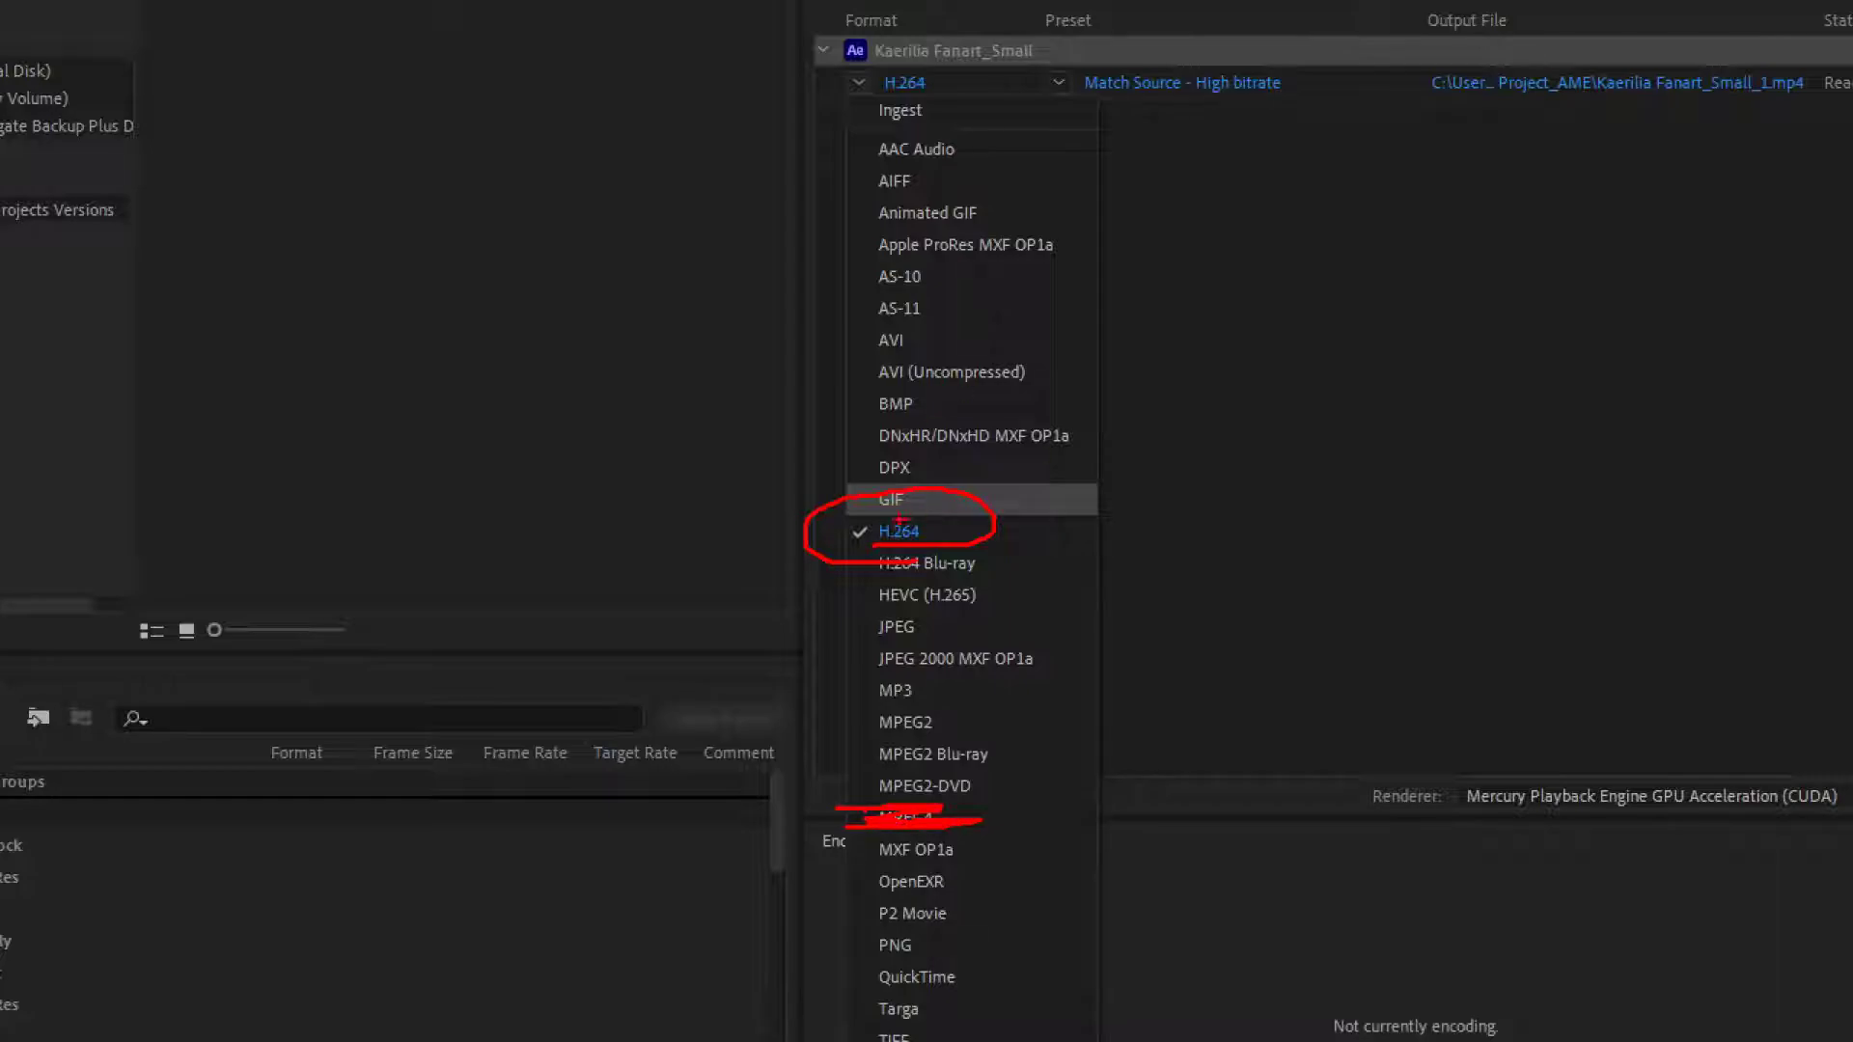
pyautogui.press('Escape')
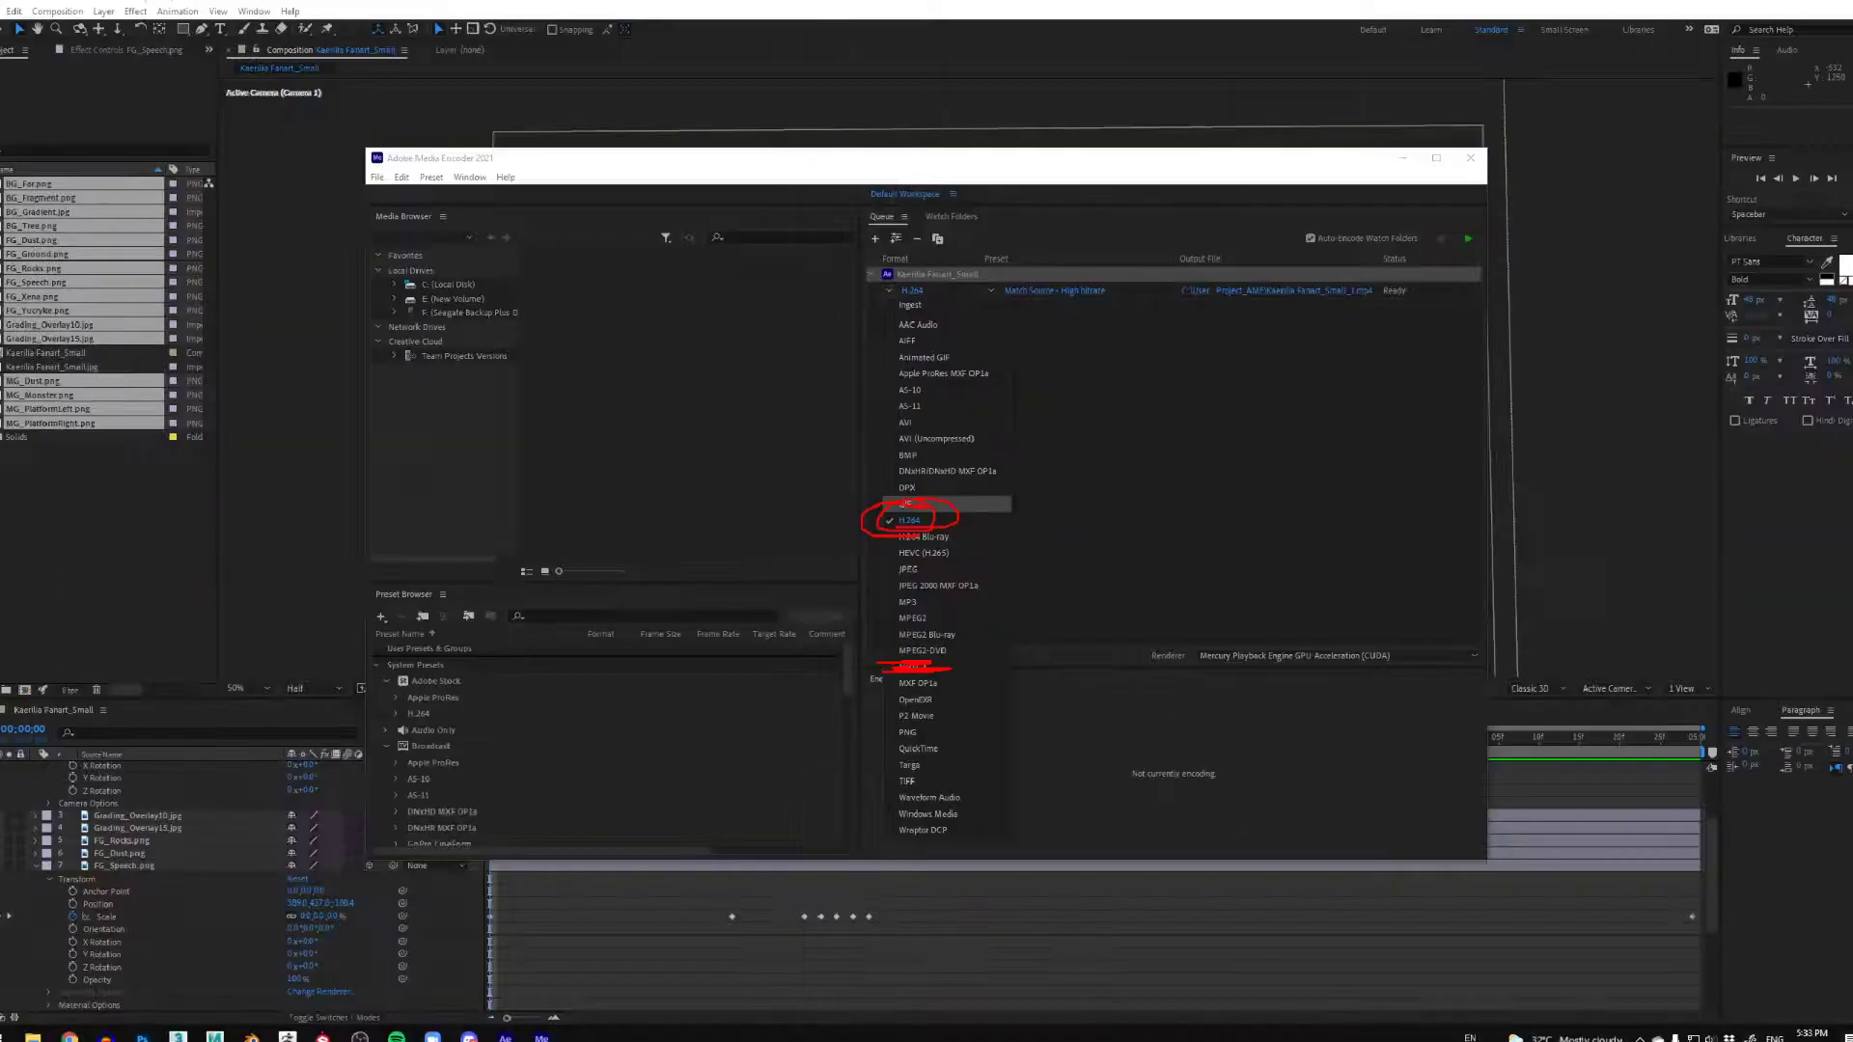
pyautogui.click(999, 295)
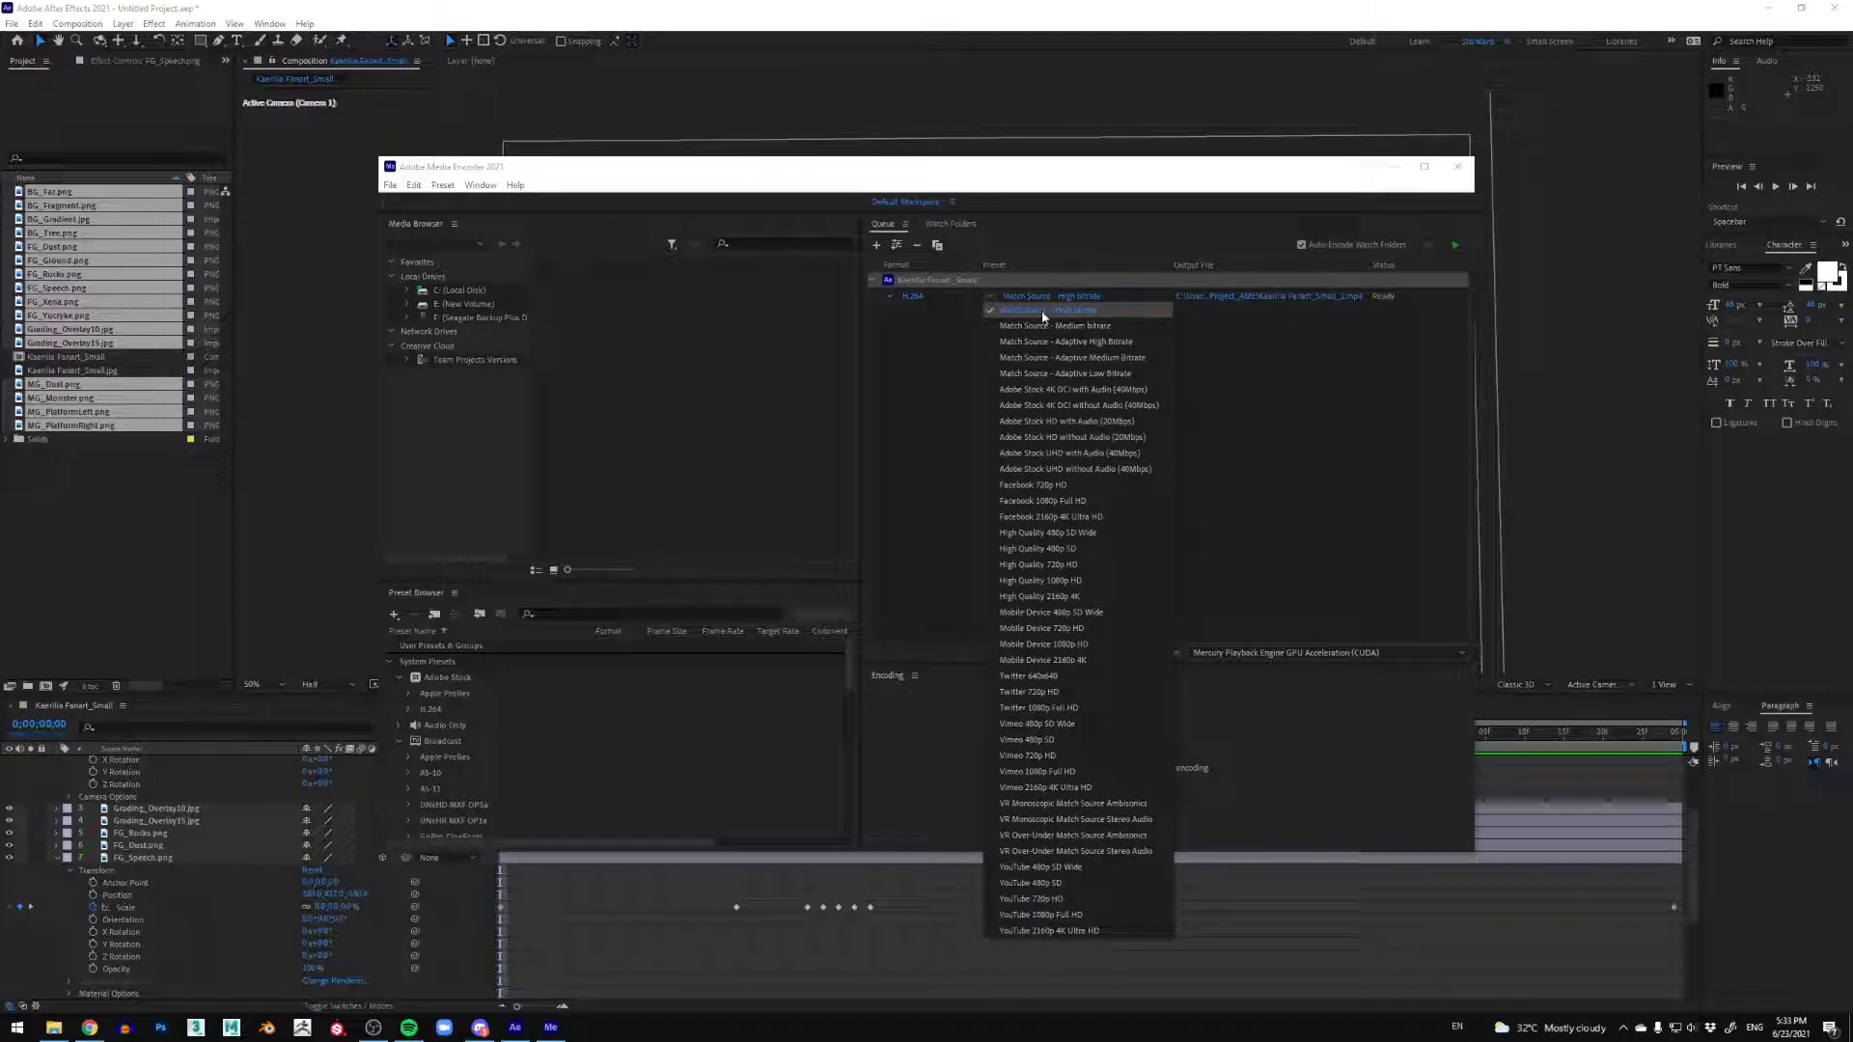
pyautogui.click(1104, 311)
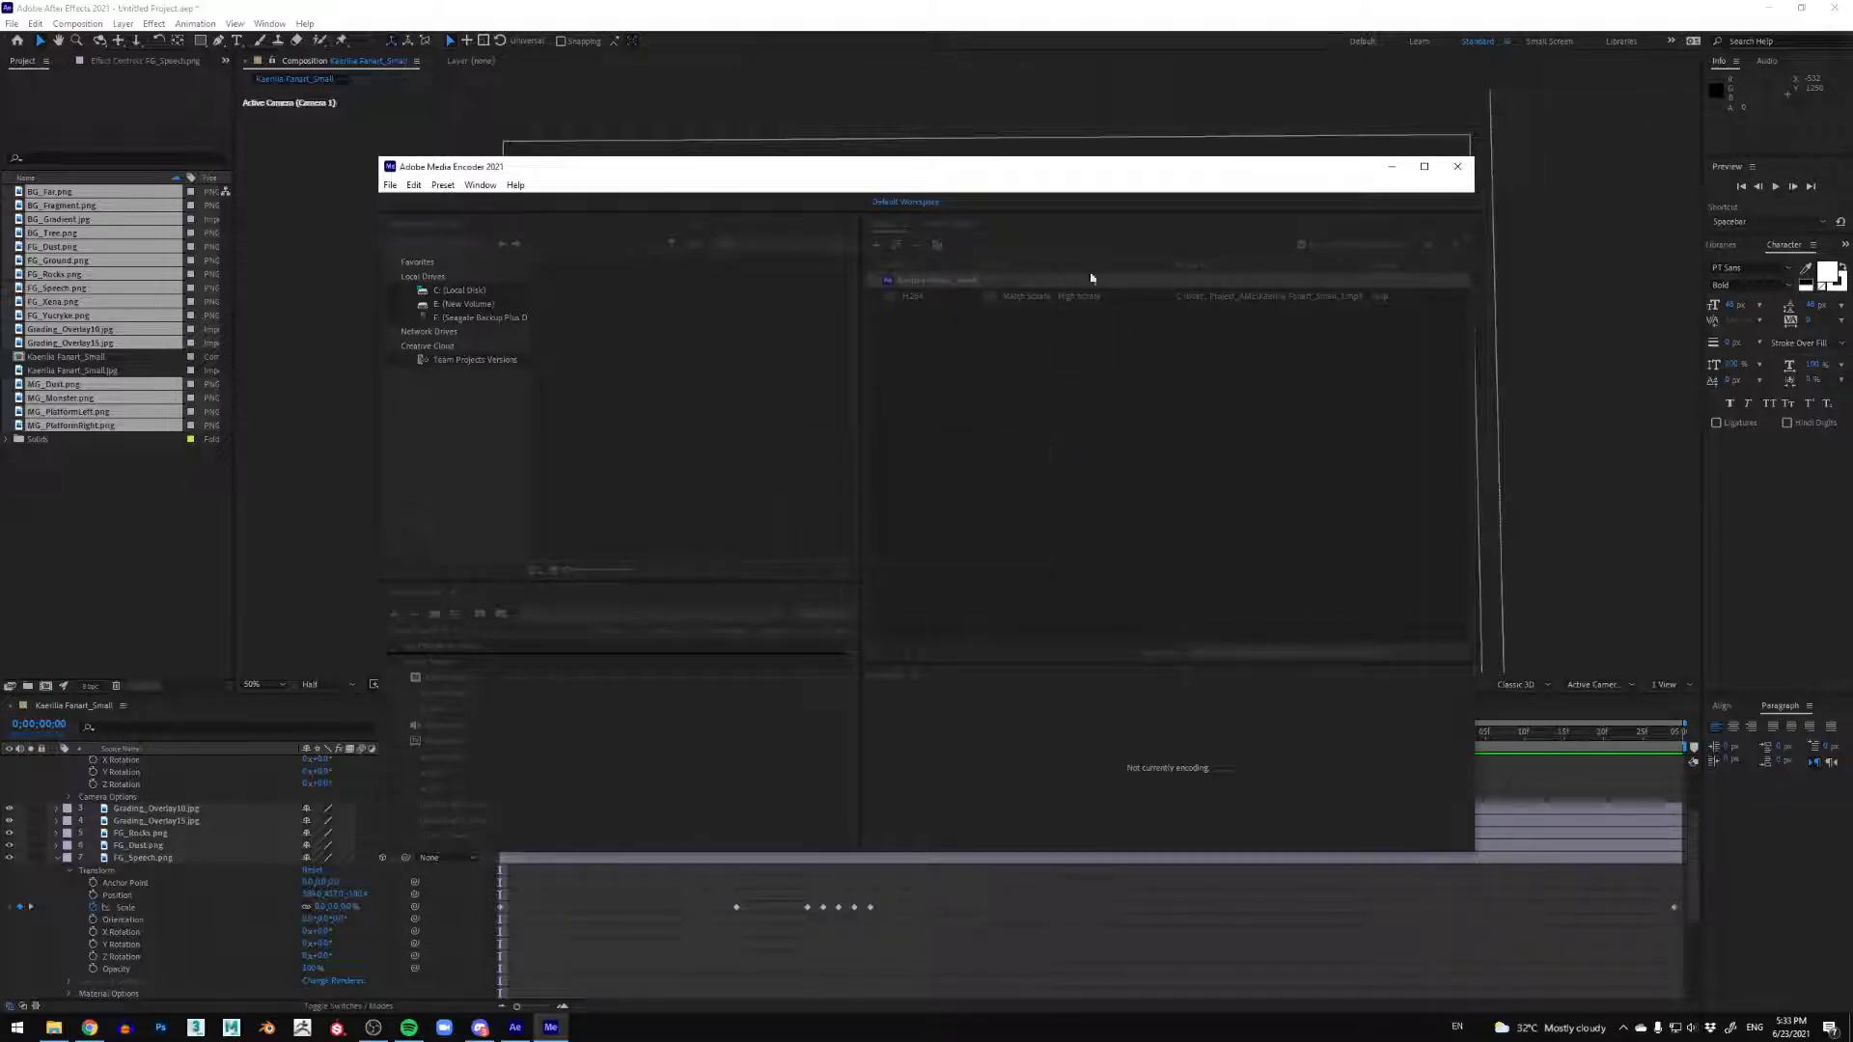
# Step: Check the estimated file size in the queued item's export settings, cancel out of them, and close Media Encoder
pyautogui.click(1095, 296)
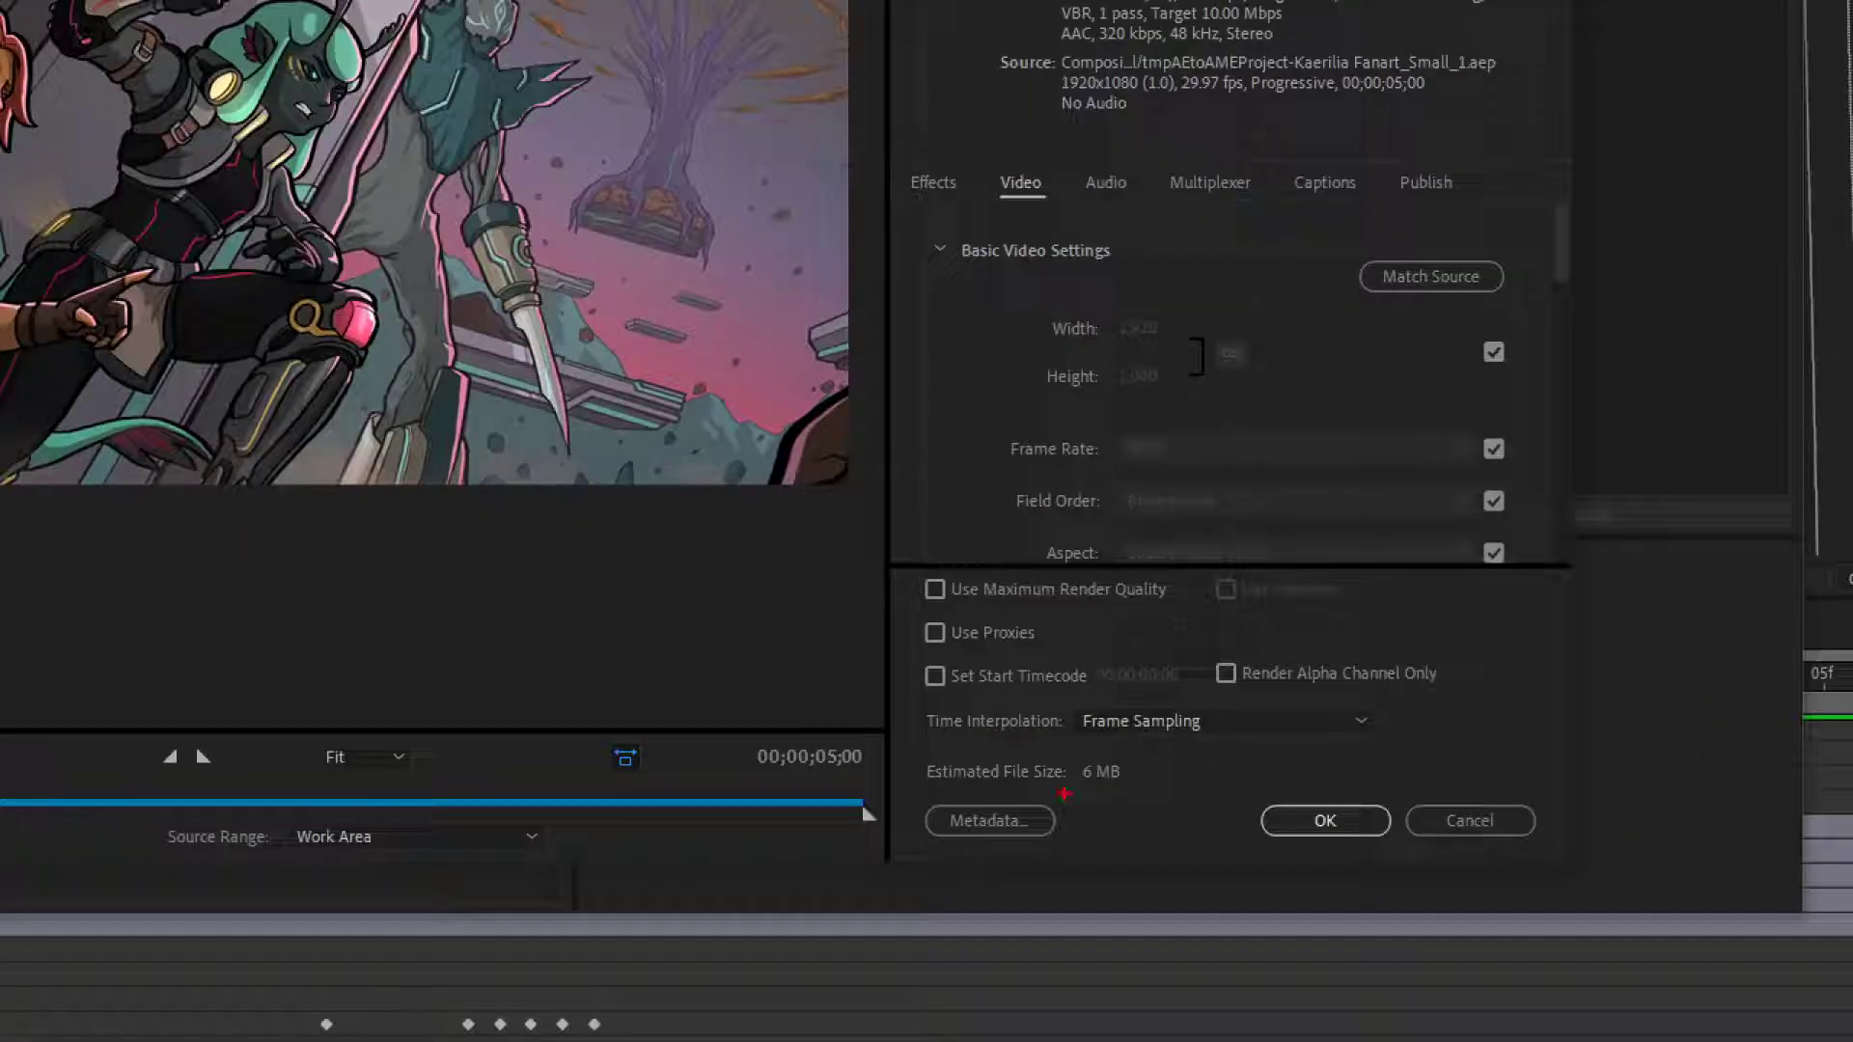
pyautogui.moveTo(1064, 793); pyautogui.dragTo(1035, 750)
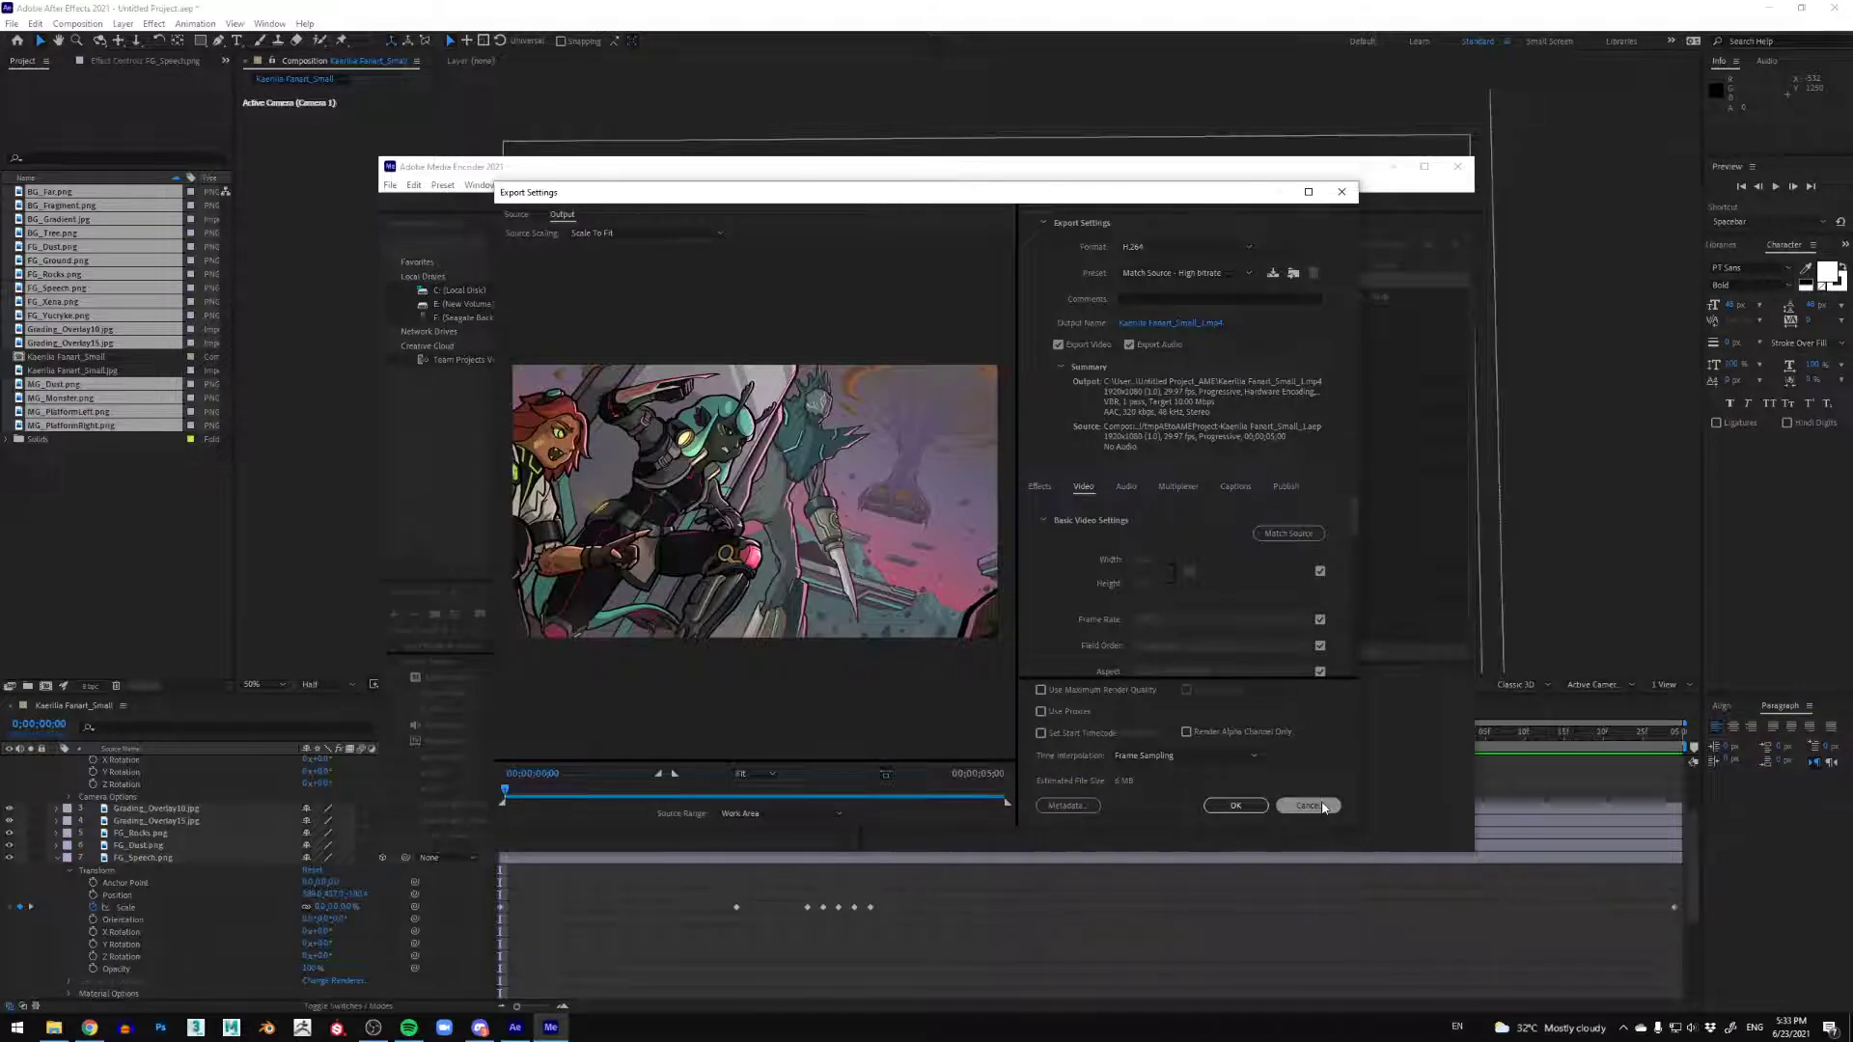
pyautogui.click(1323, 806)
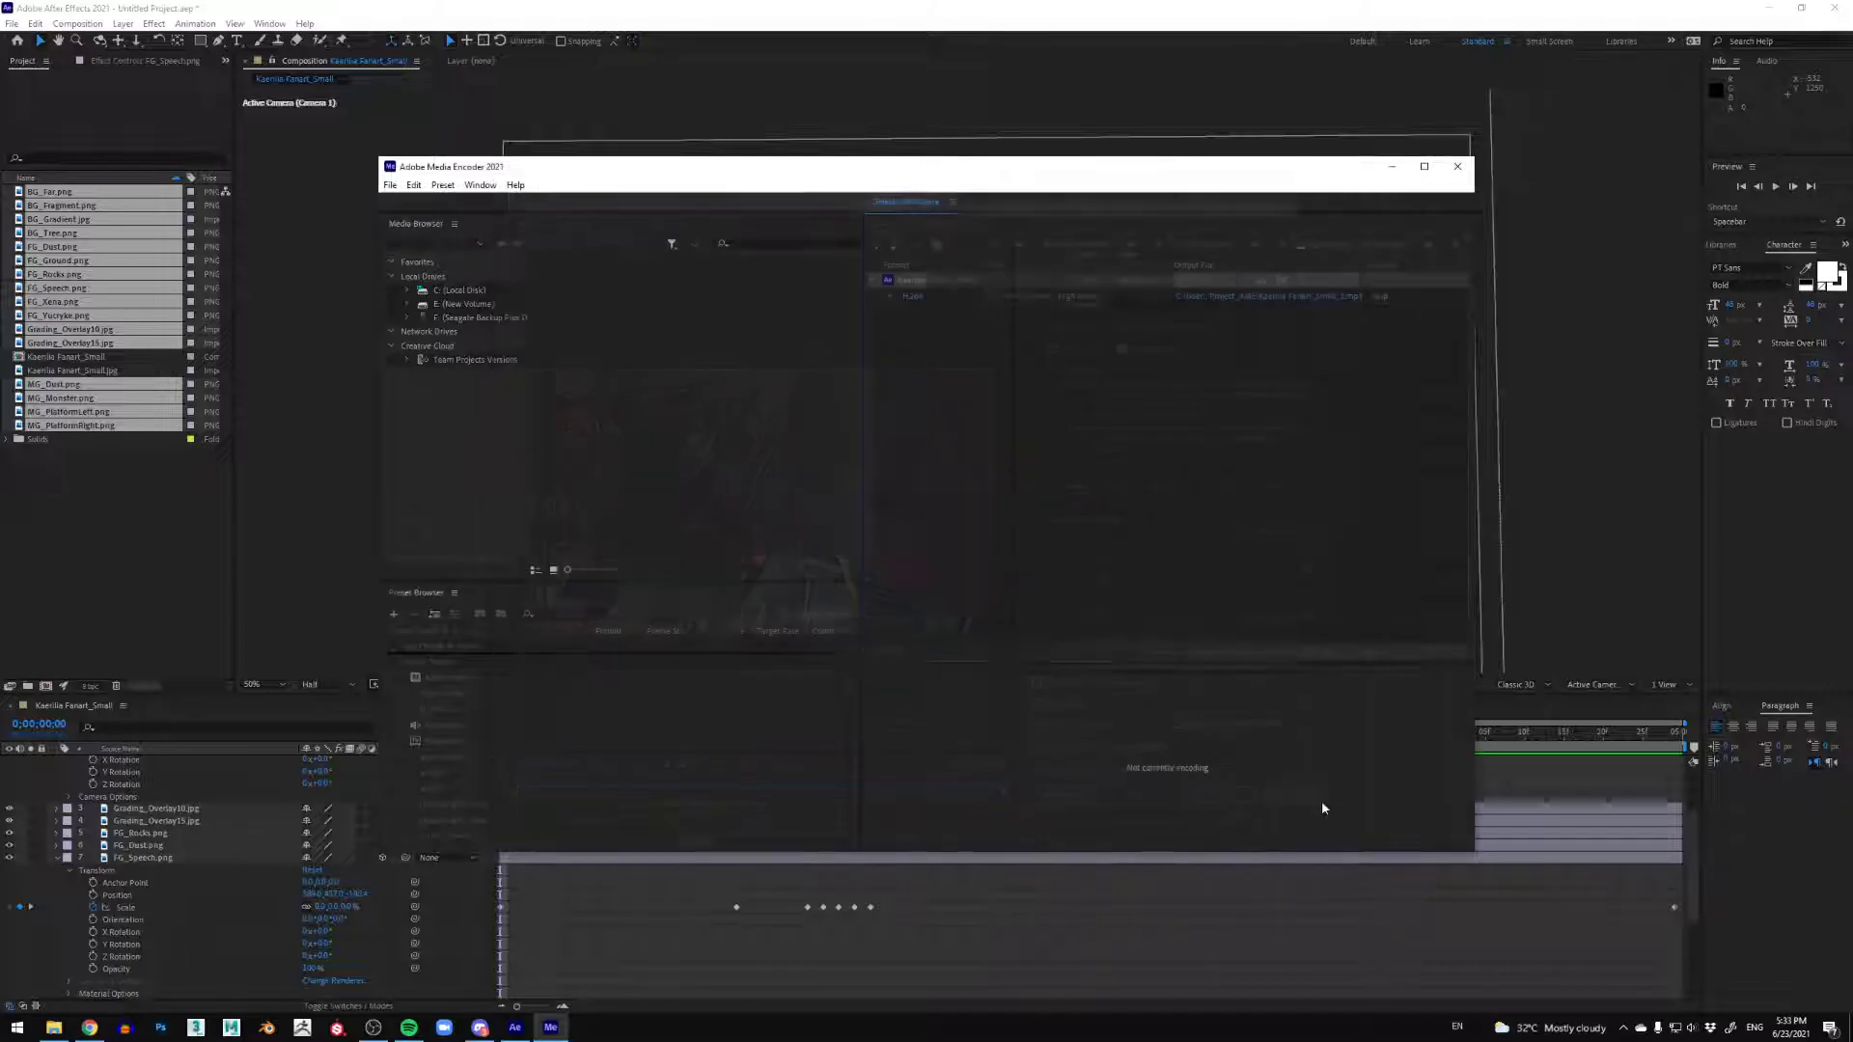
pyautogui.click(1463, 170)
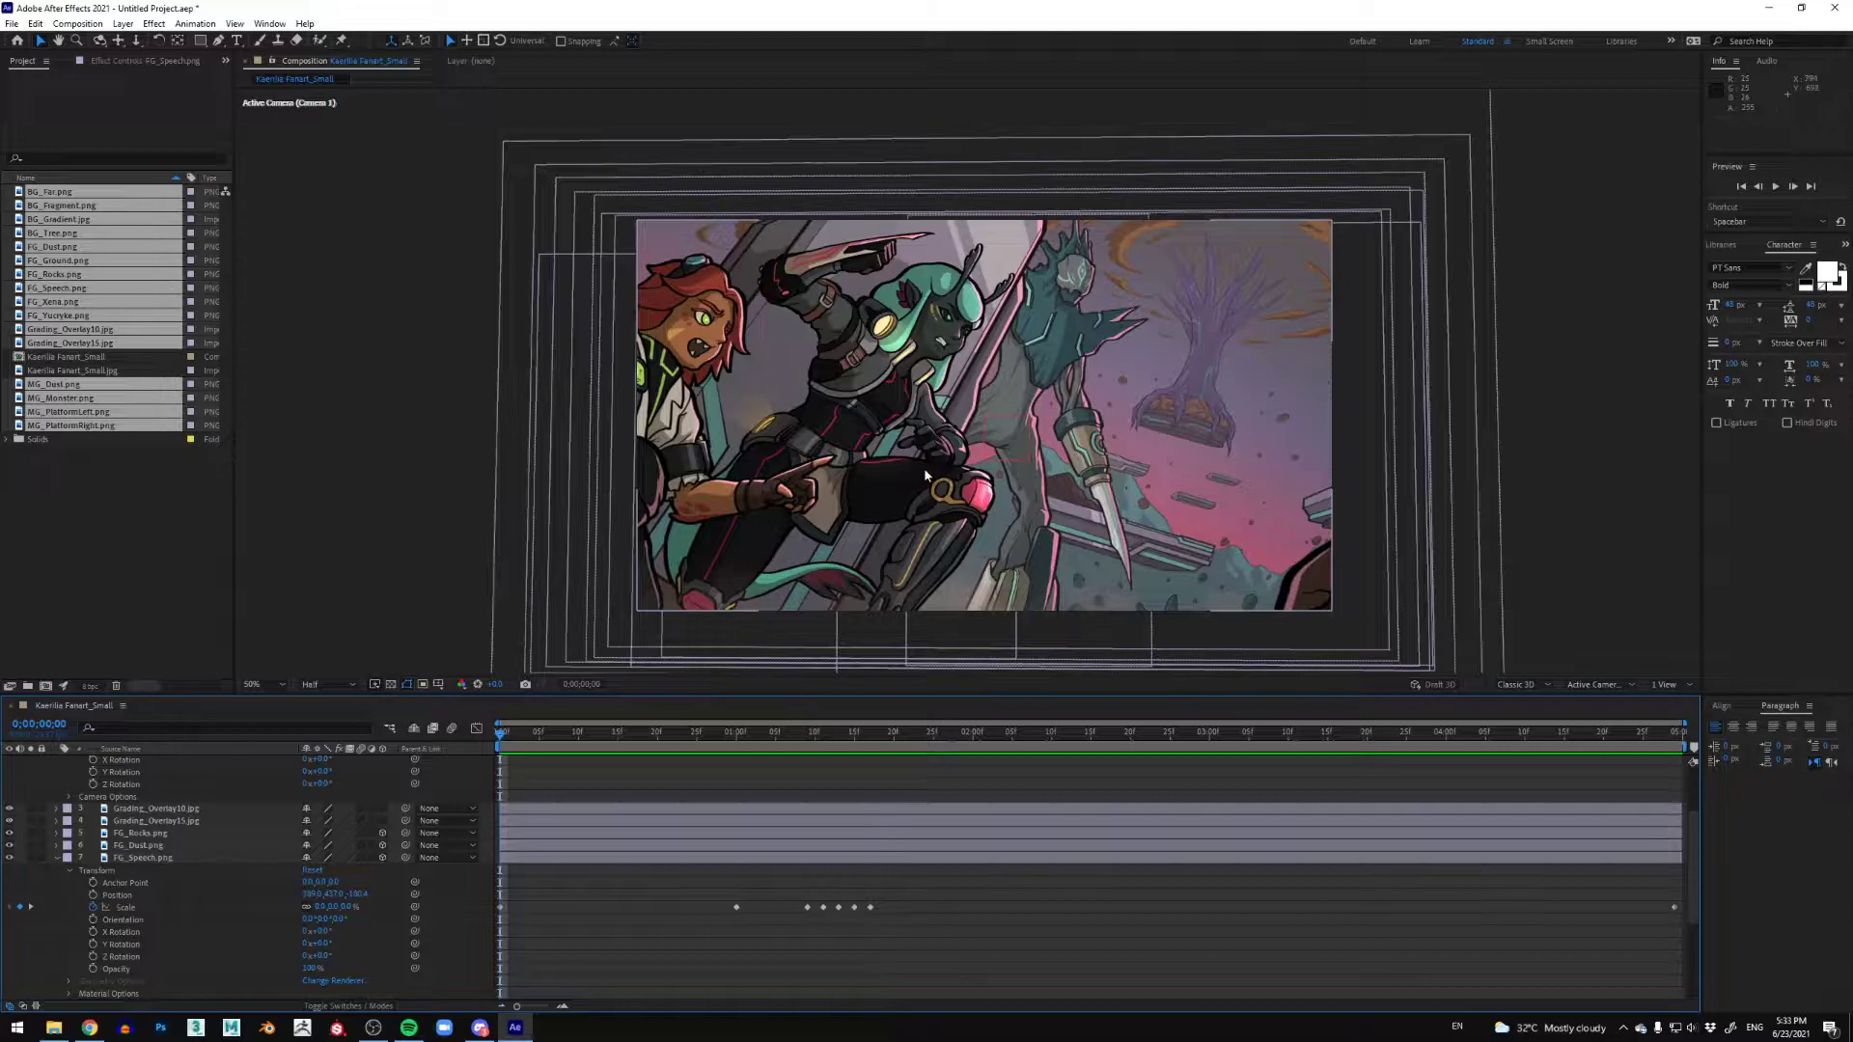
pyautogui.click(418, 440)
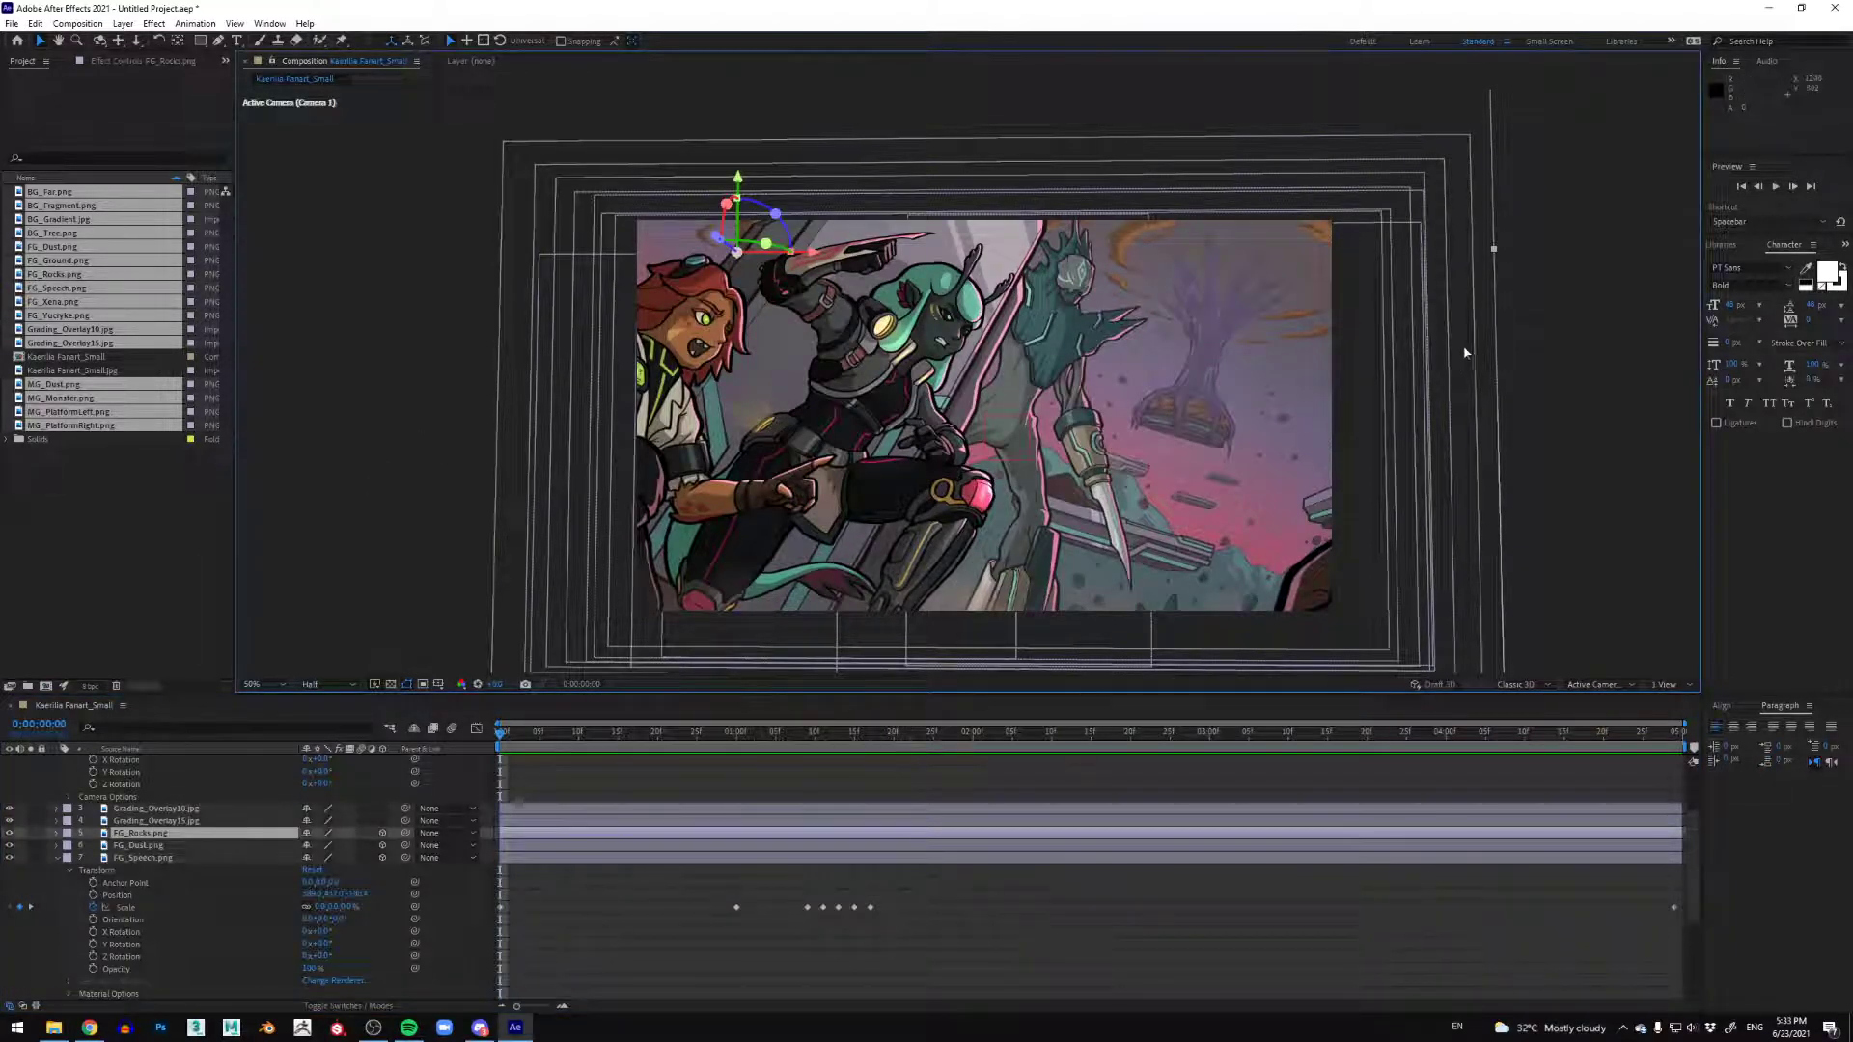
pyautogui.click(1592, 324)
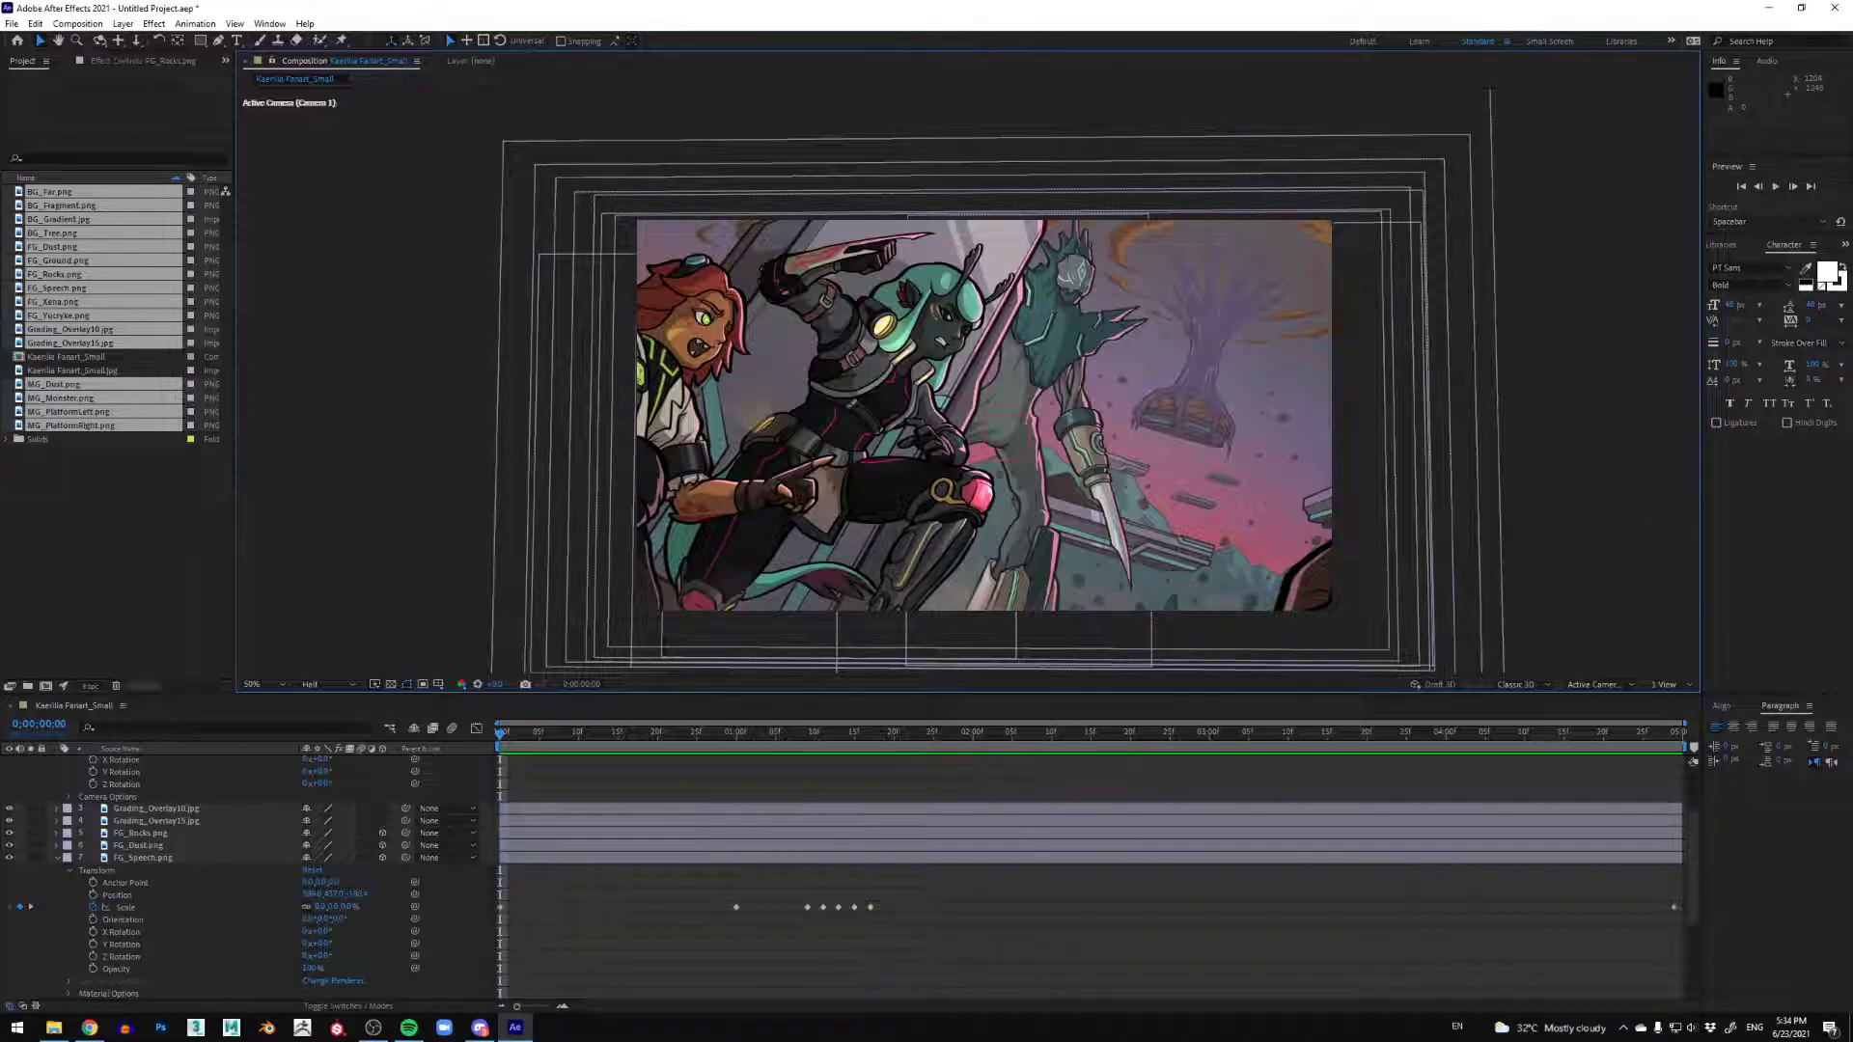
pyautogui.hotkey('alt', 'Tab')
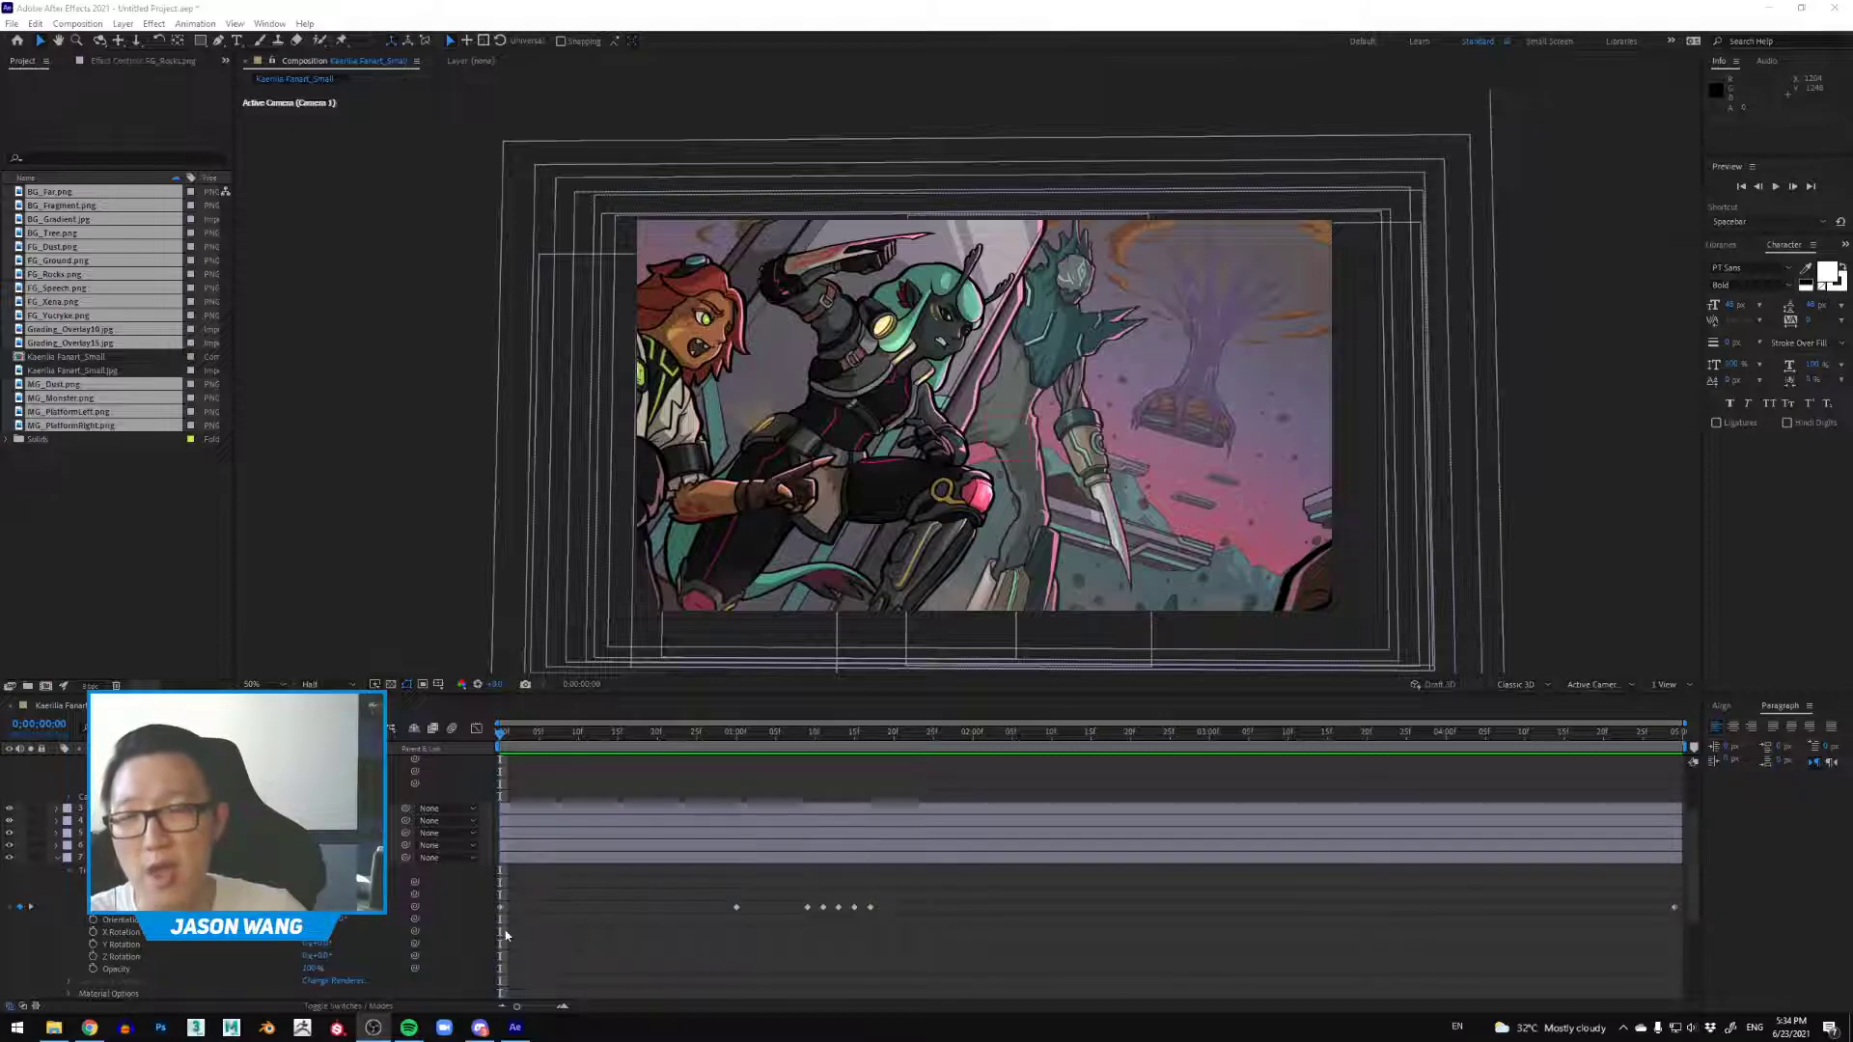
# Step: Import Page.jpg from the Week 13 folder into the project
pyautogui.click(197, 567)
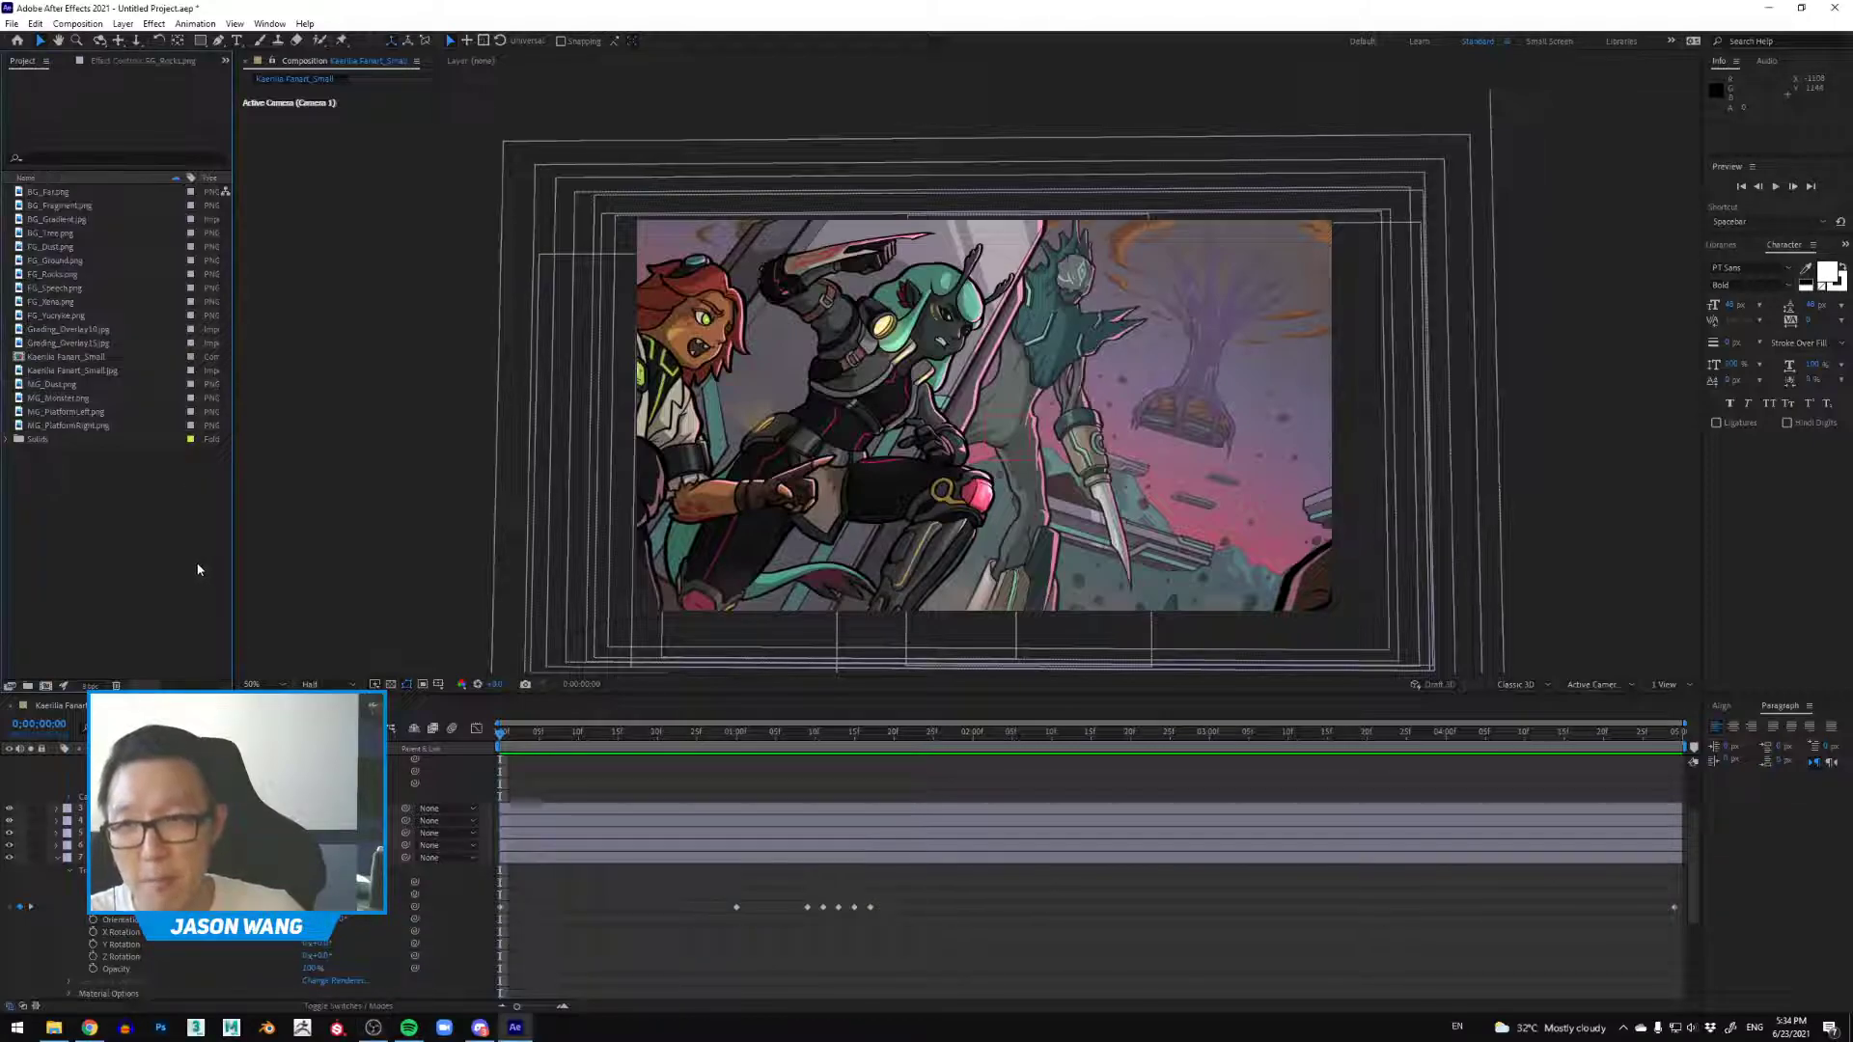
pyautogui.click(54, 1027)
pyautogui.click(1108, 461)
pyautogui.moveTo(1108, 465); pyautogui.dragTo(55, 526)
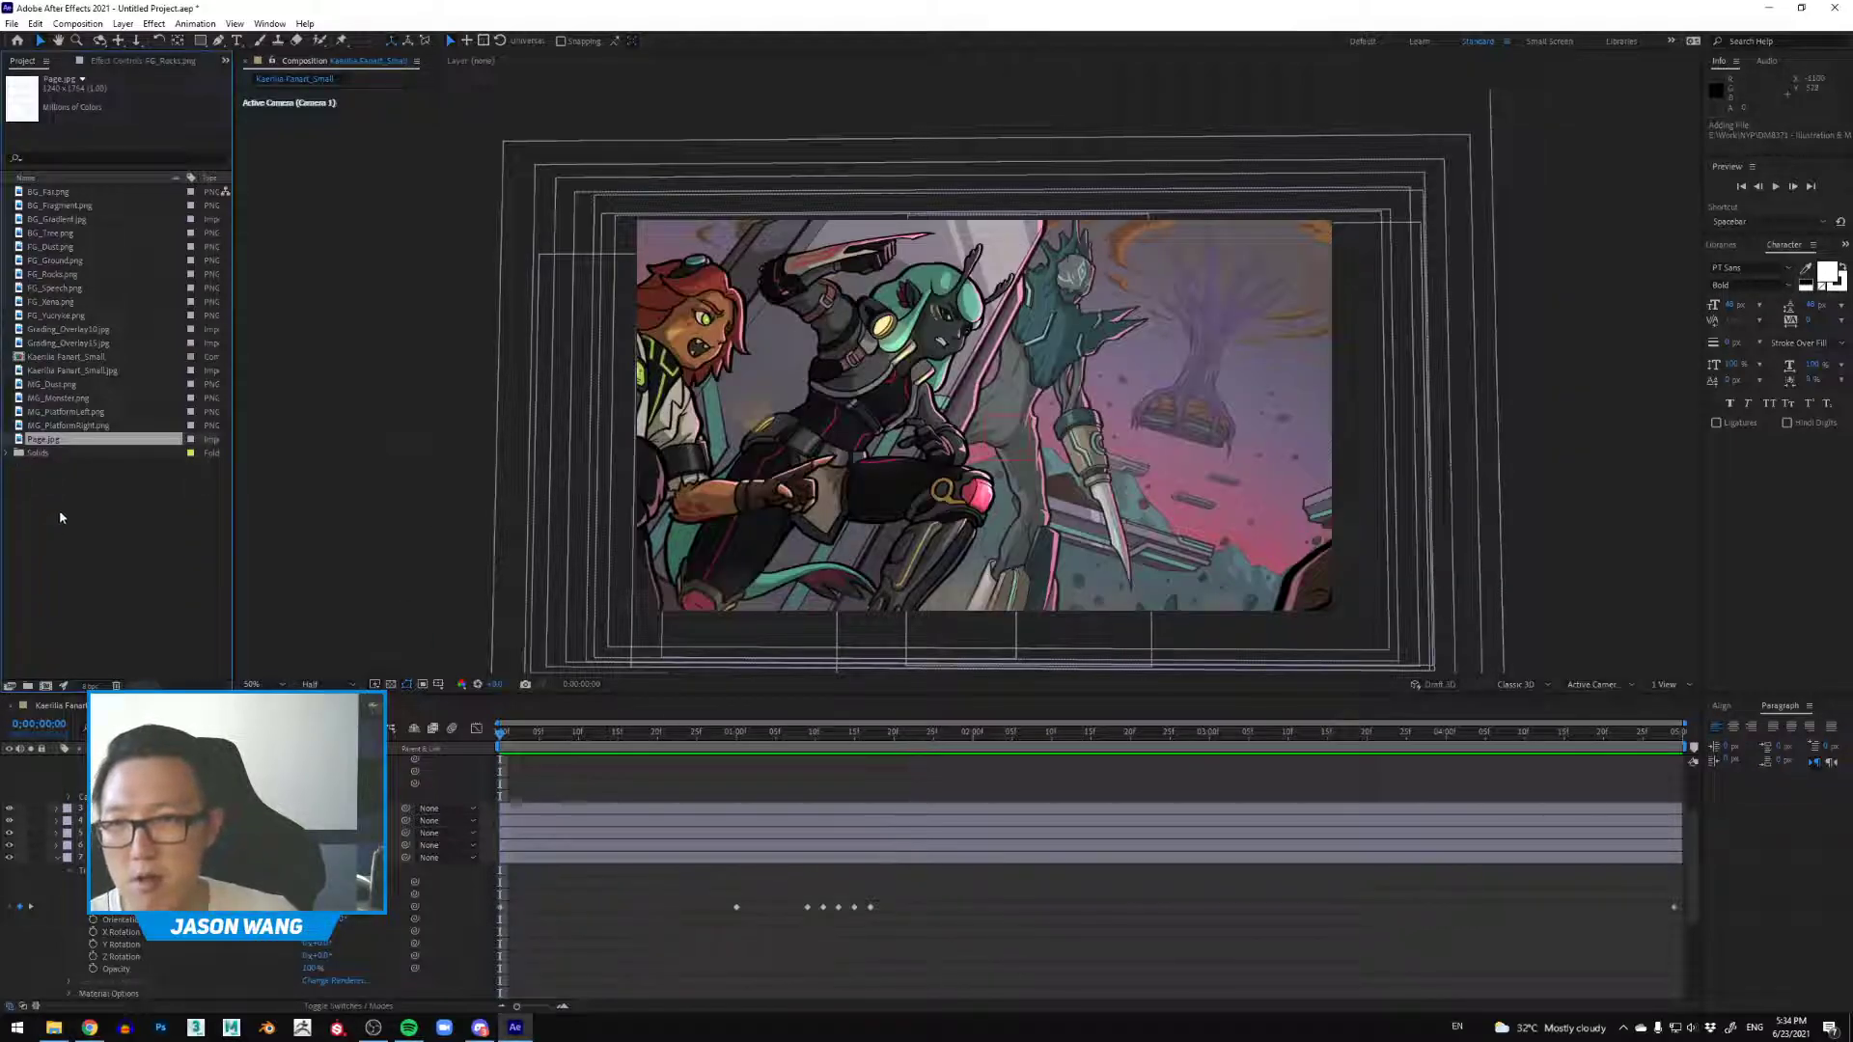
# Step: View Panel.png from the Week 13 folder in the image viewer, close it, and return to the project
pyautogui.click(54, 1028)
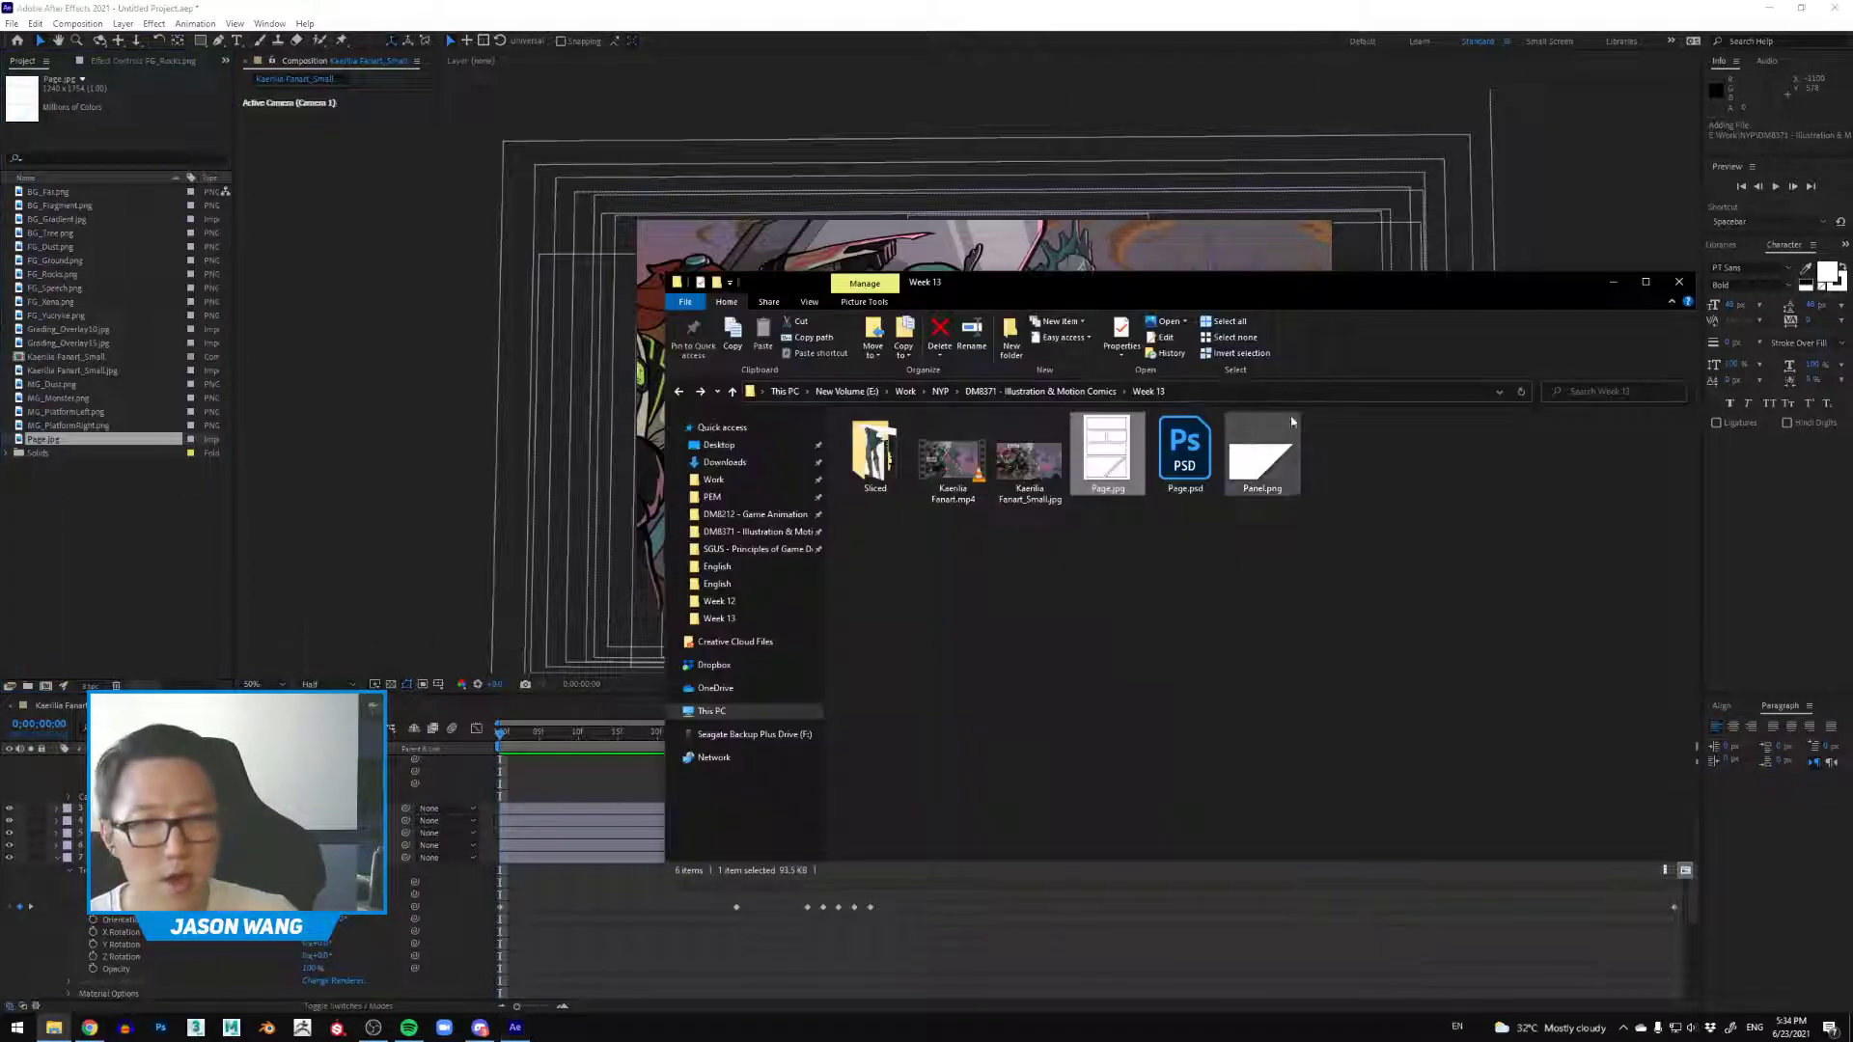
pyautogui.doubleClick(1269, 465)
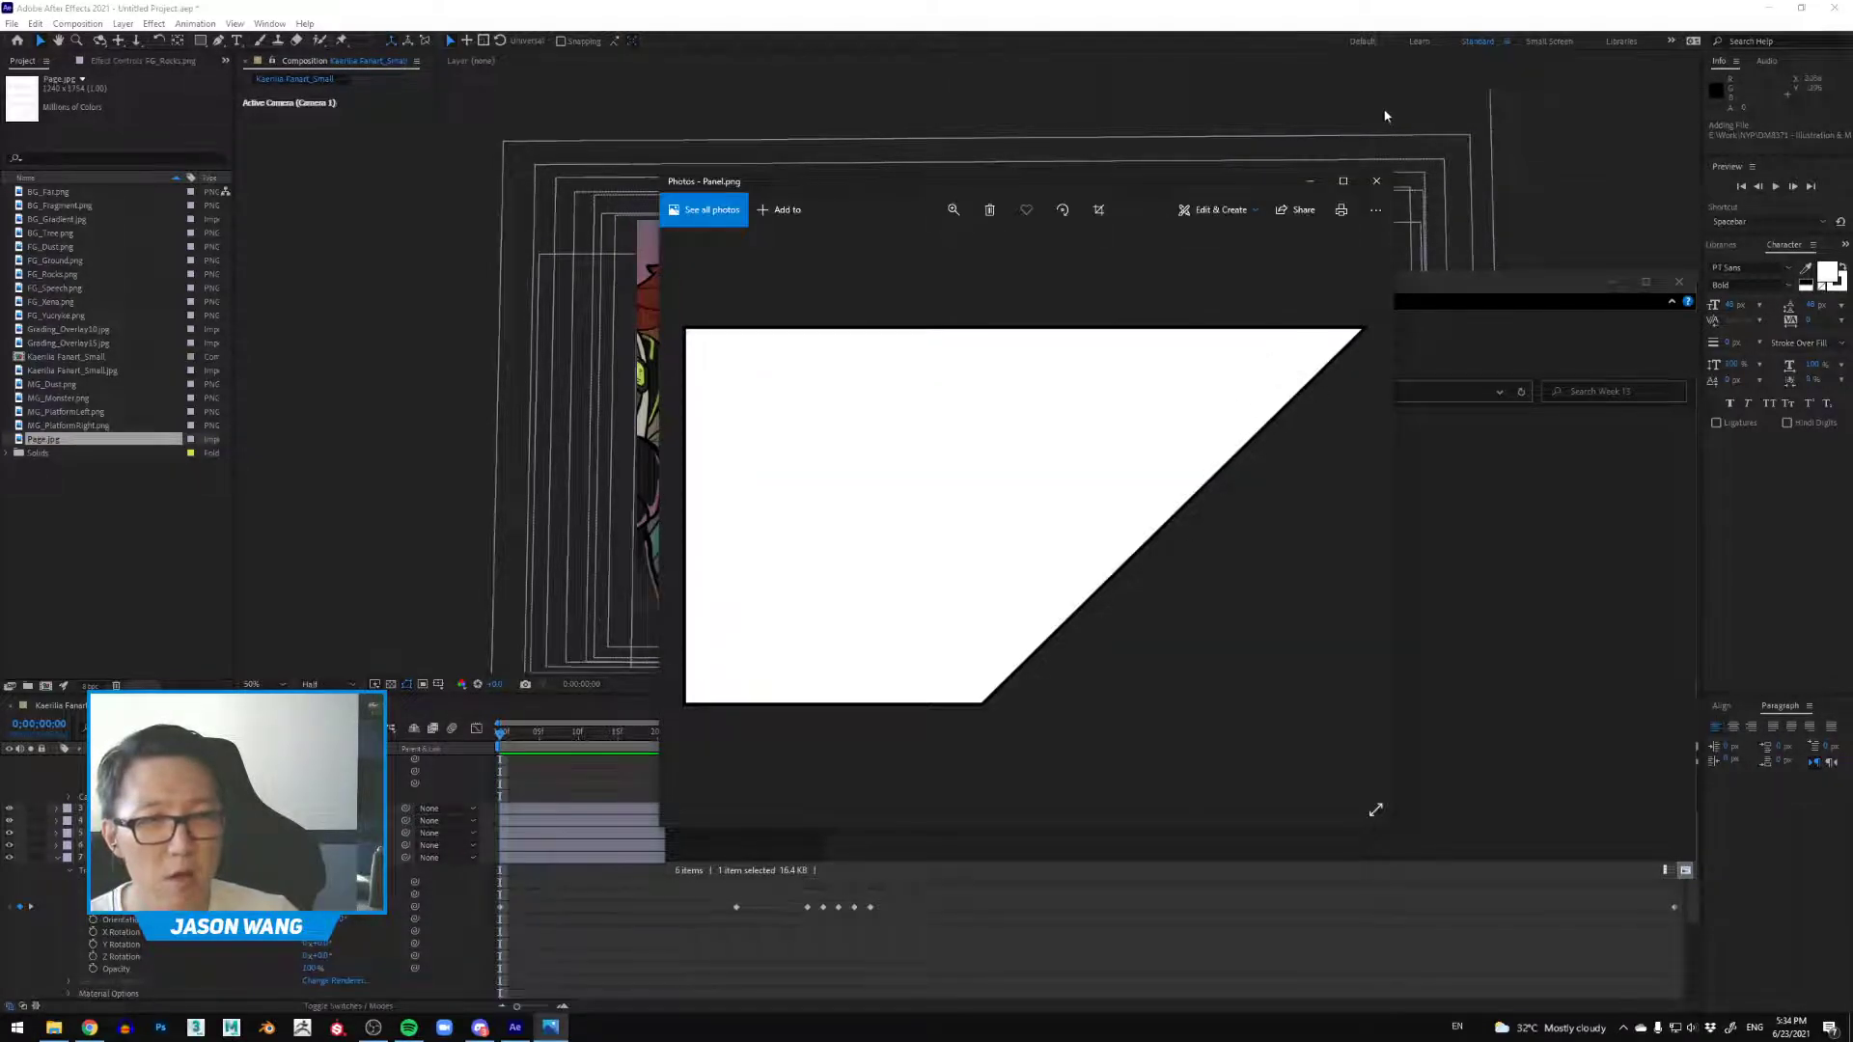
pyautogui.click(1376, 180)
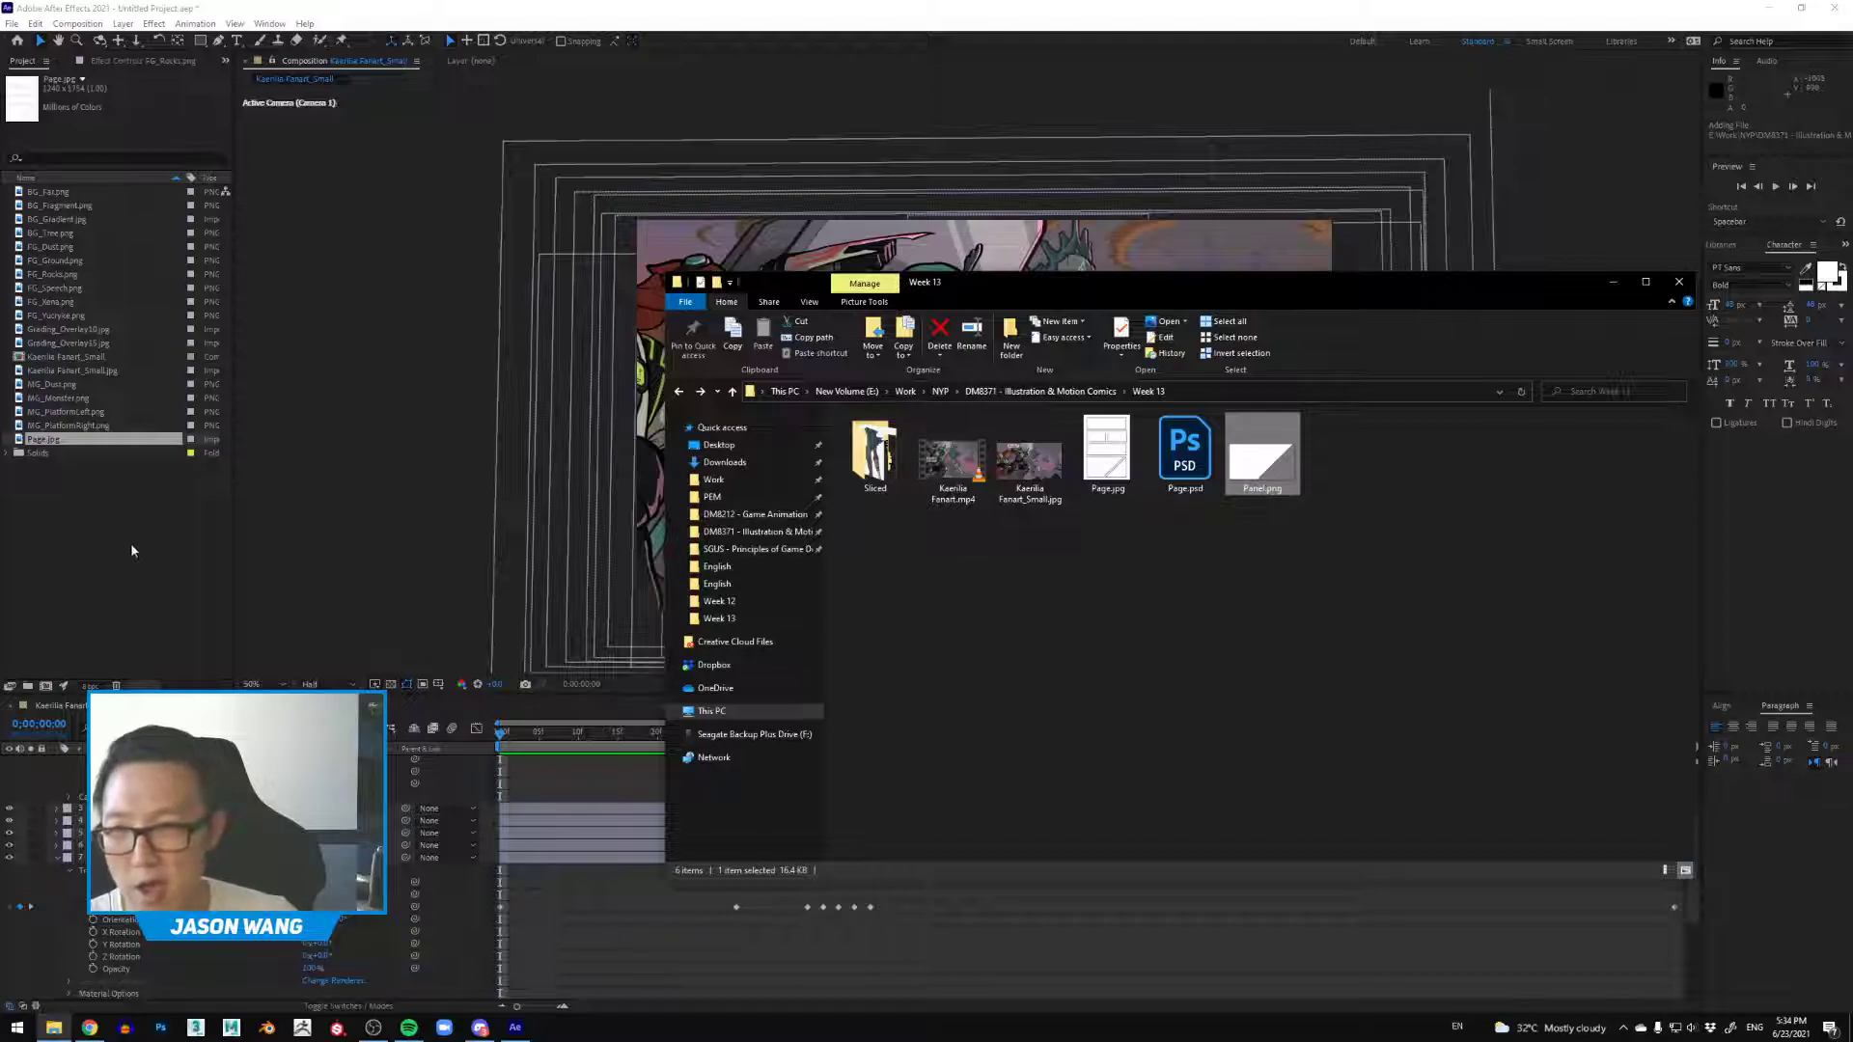
pyautogui.click(90, 482)
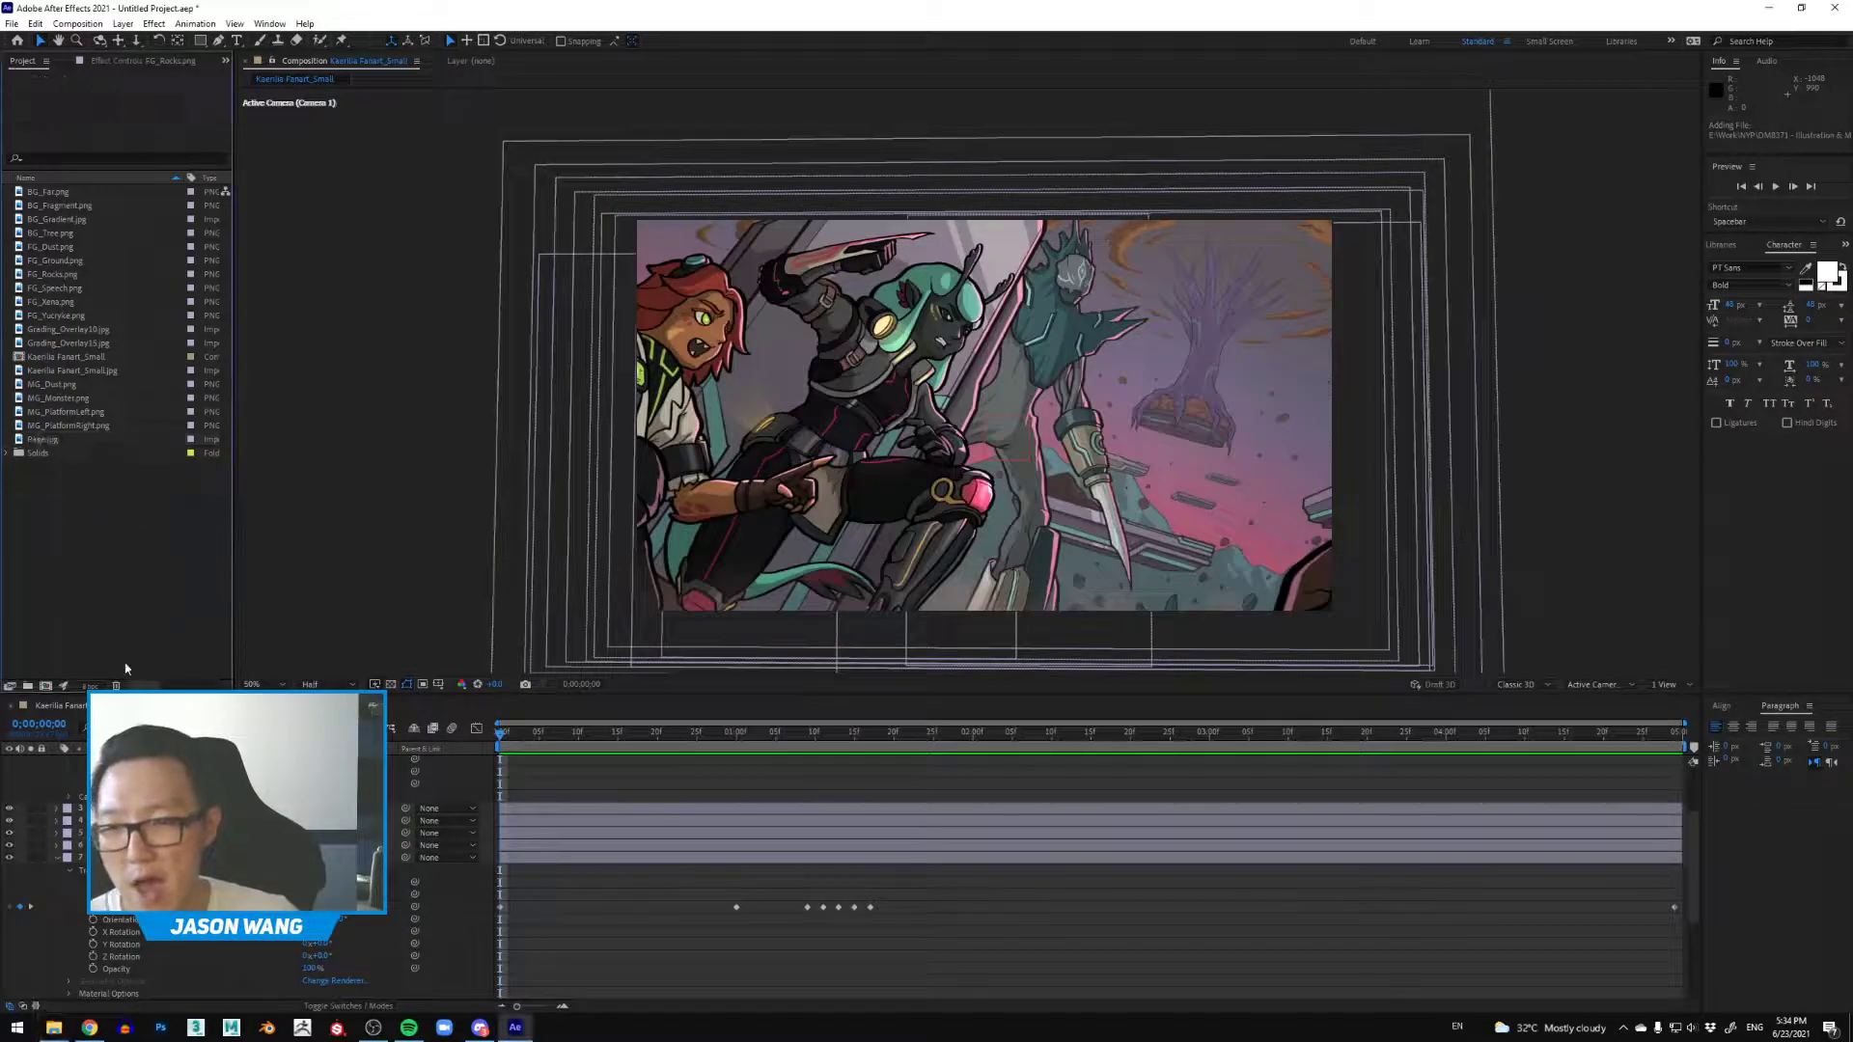
pyautogui.click(43, 440)
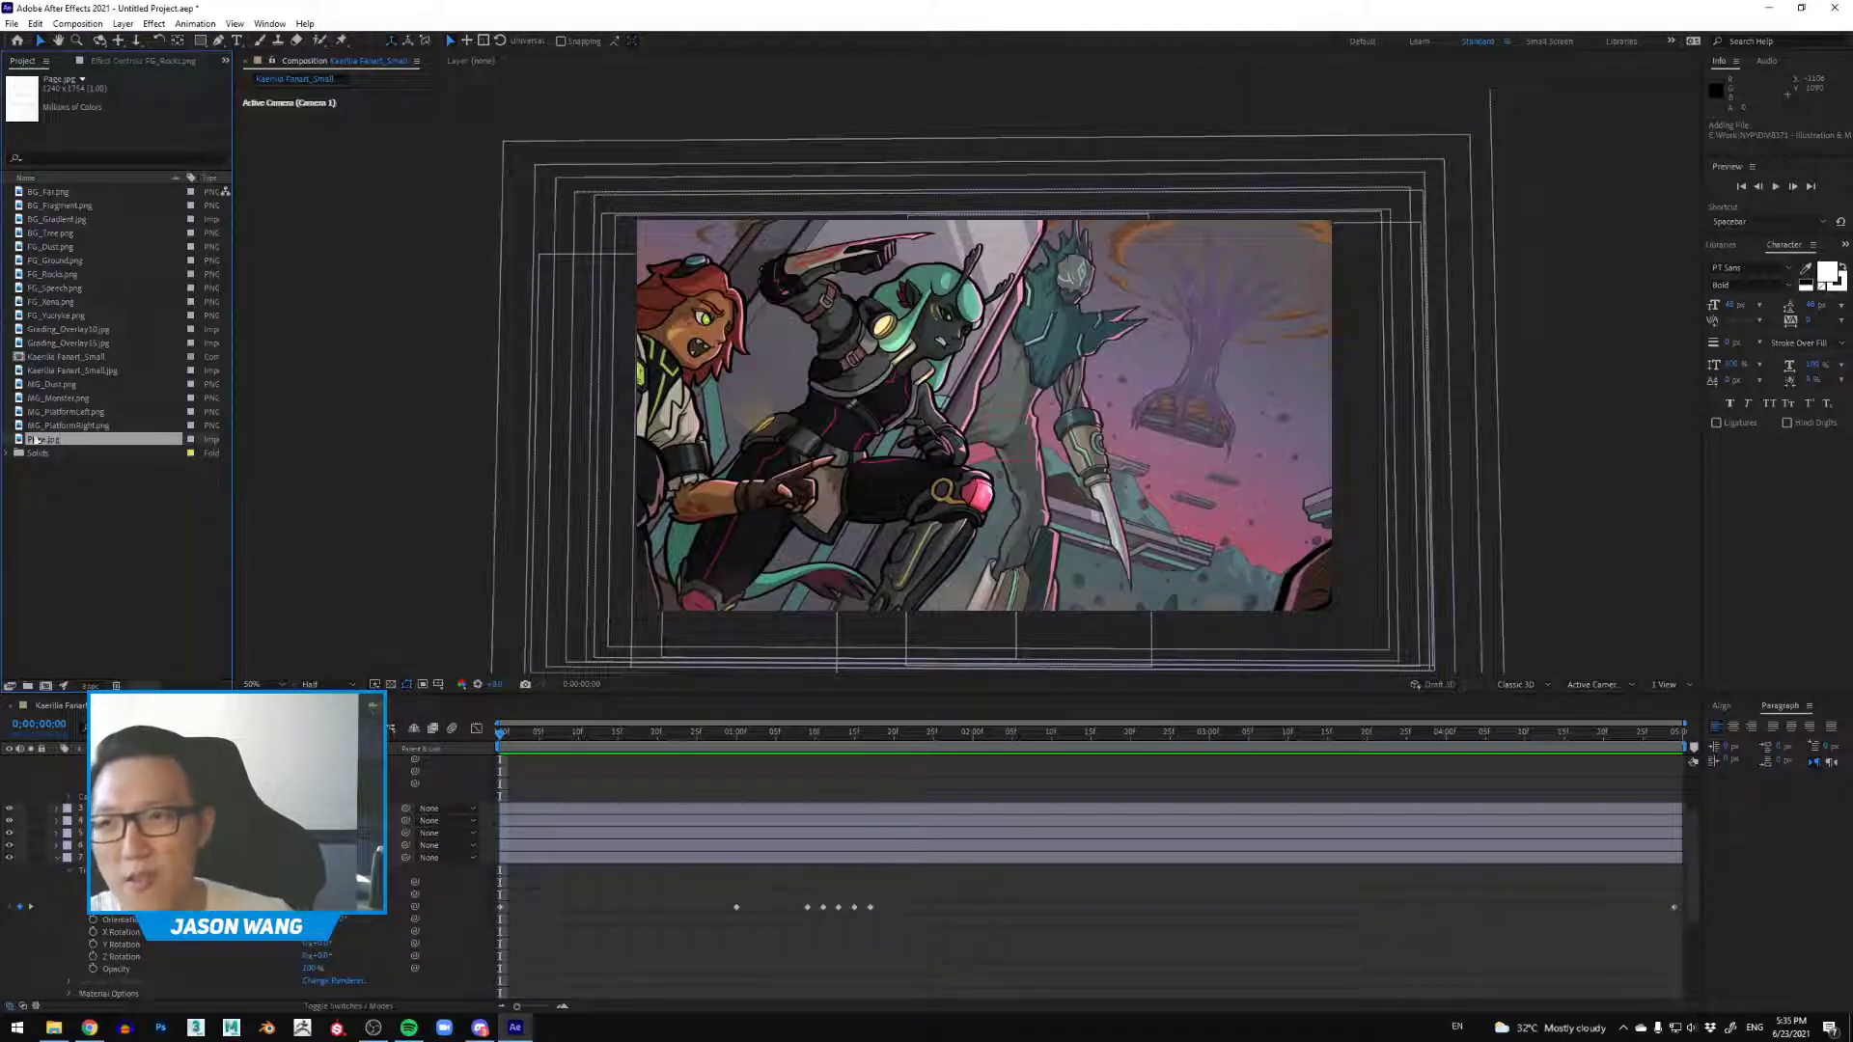
pyautogui.moveTo(56, 444); pyautogui.dragTo(82, 596)
pyautogui.moveTo(53, 658); pyautogui.dragTo(45, 692)
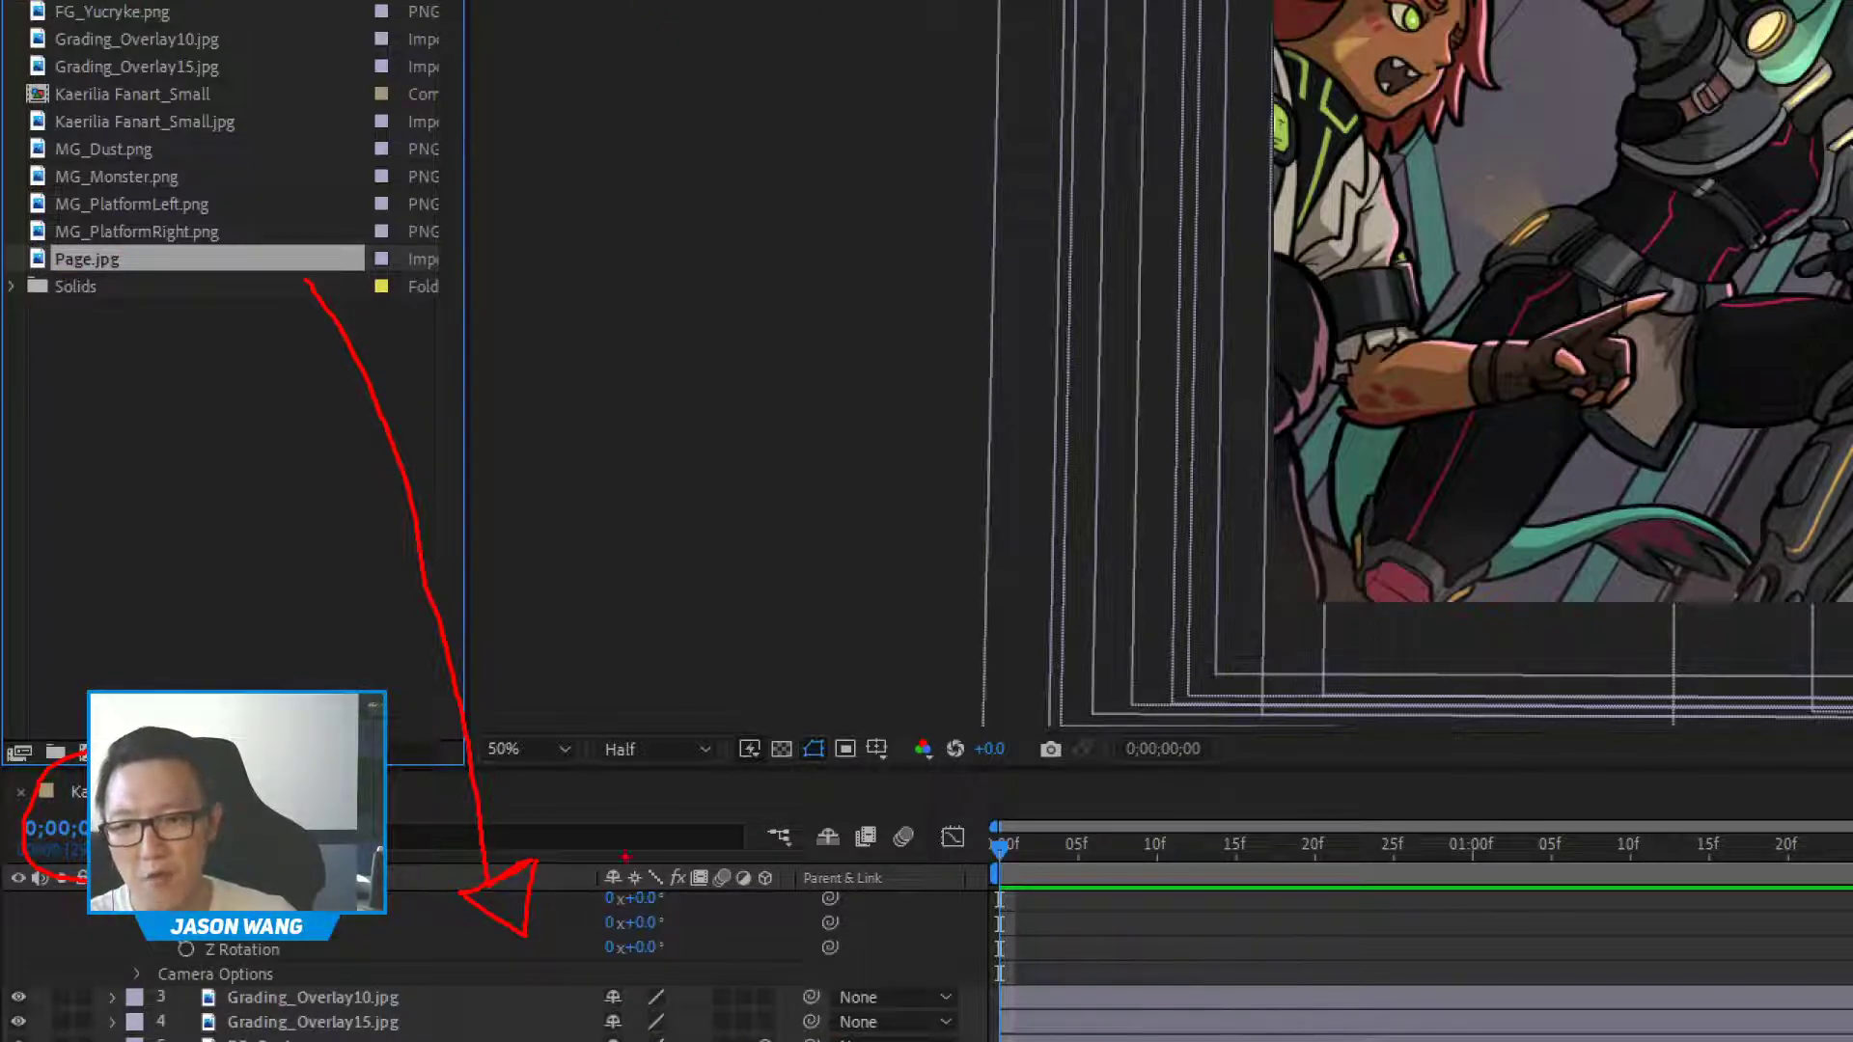
pyautogui.moveTo(136, 274); pyautogui.dragTo(123, 623)
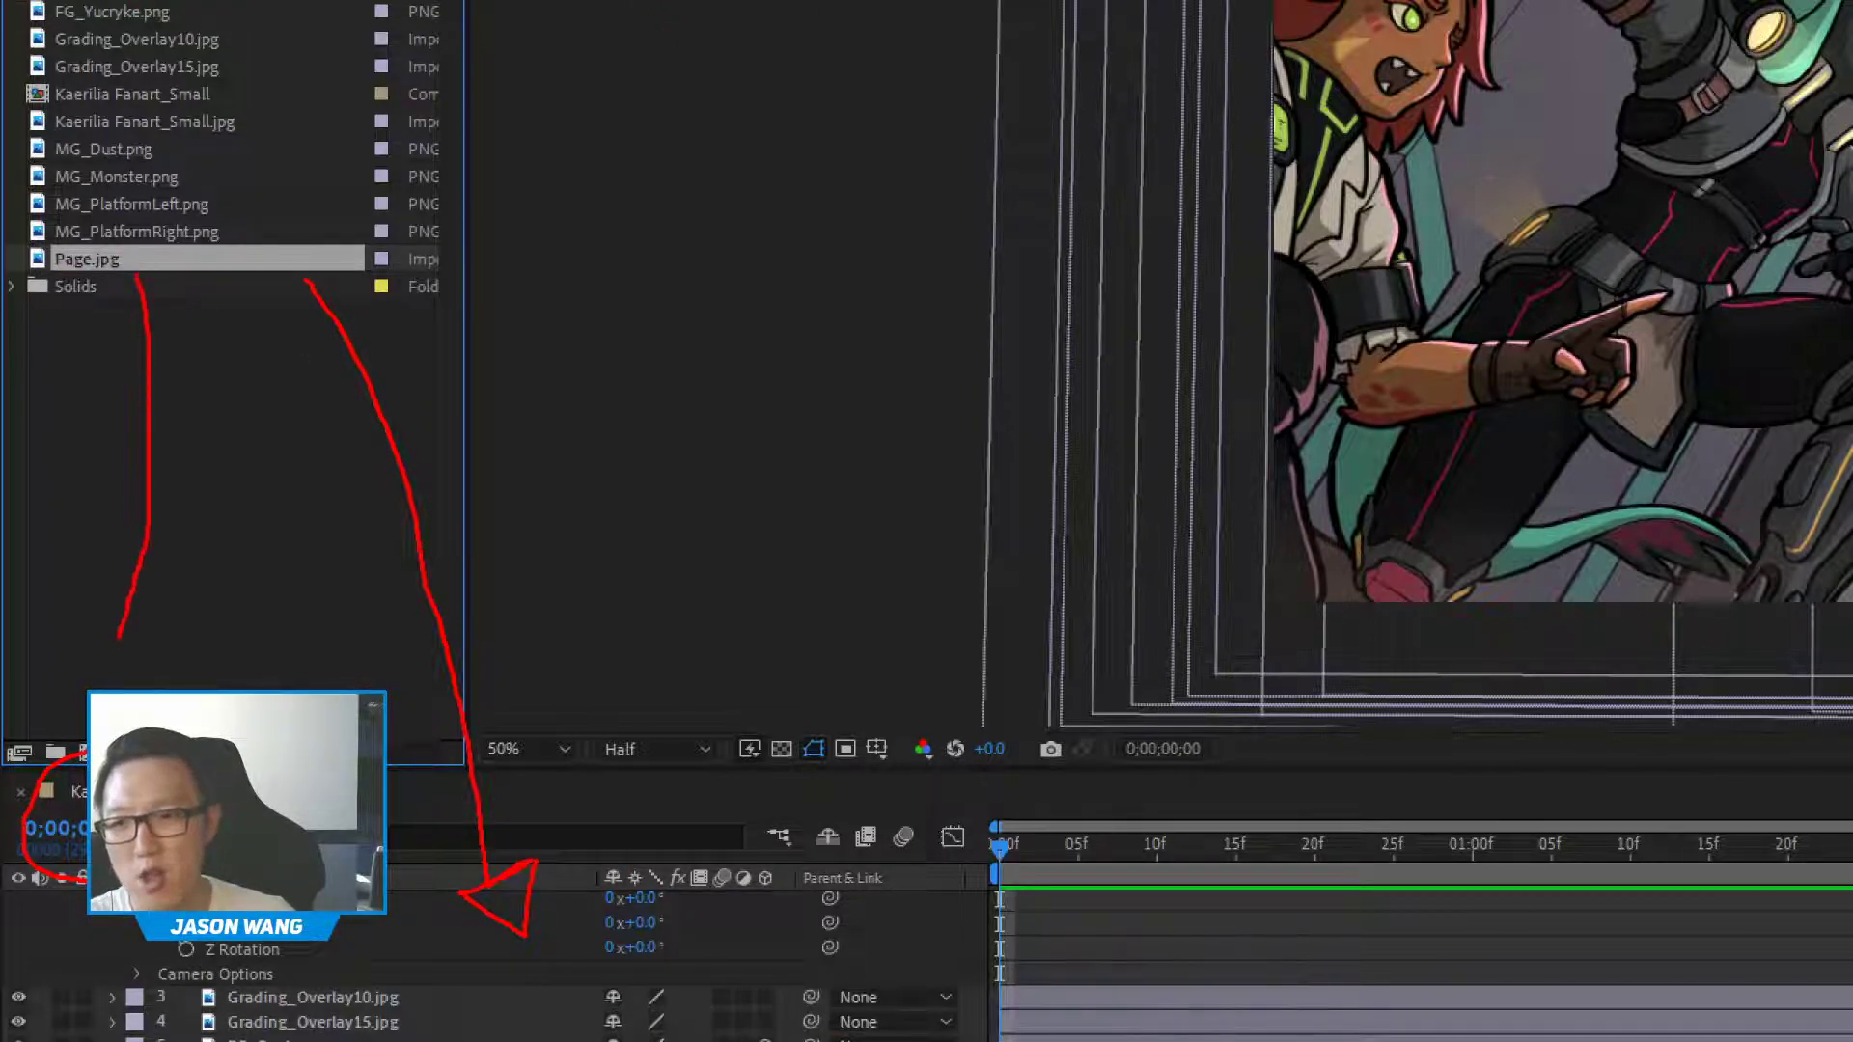
pyautogui.press('Escape')
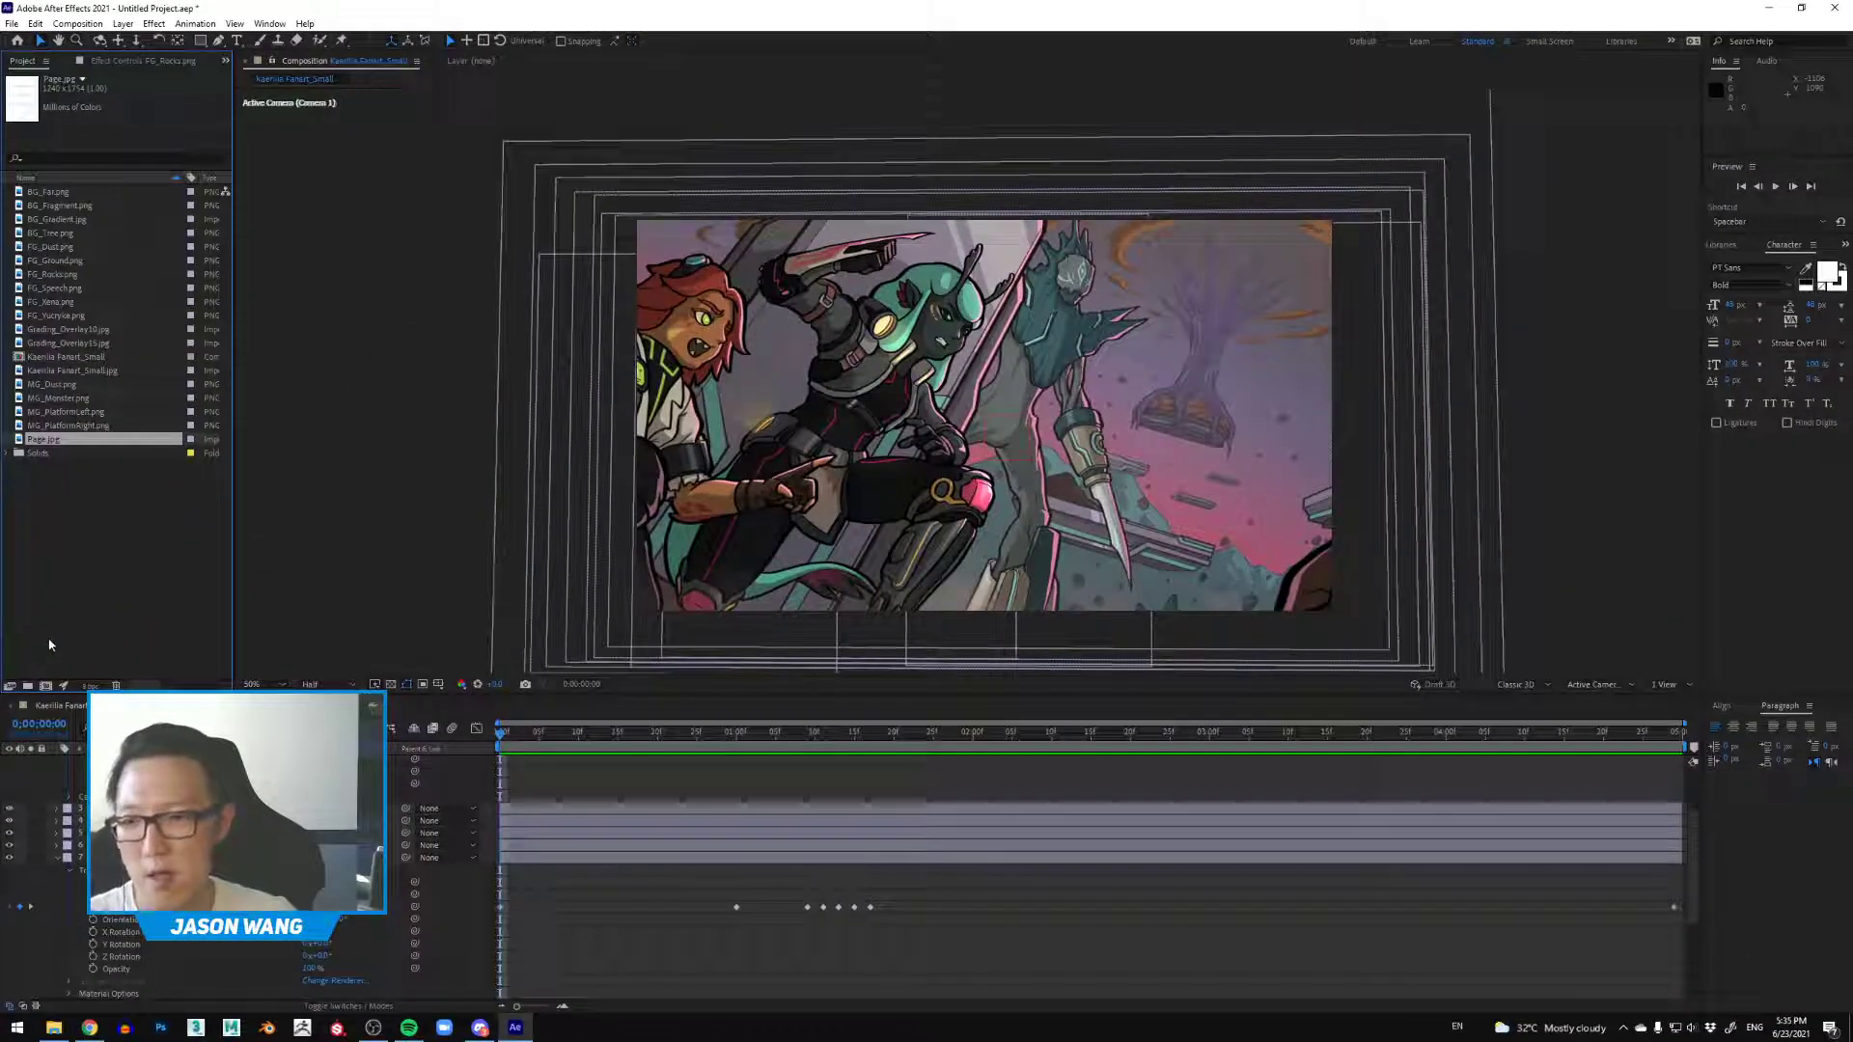
pyautogui.hotkey('ctrl', '1')
pyautogui.click(69, 464)
pyautogui.moveTo(157, 368); pyautogui.dragTo(106, 685)
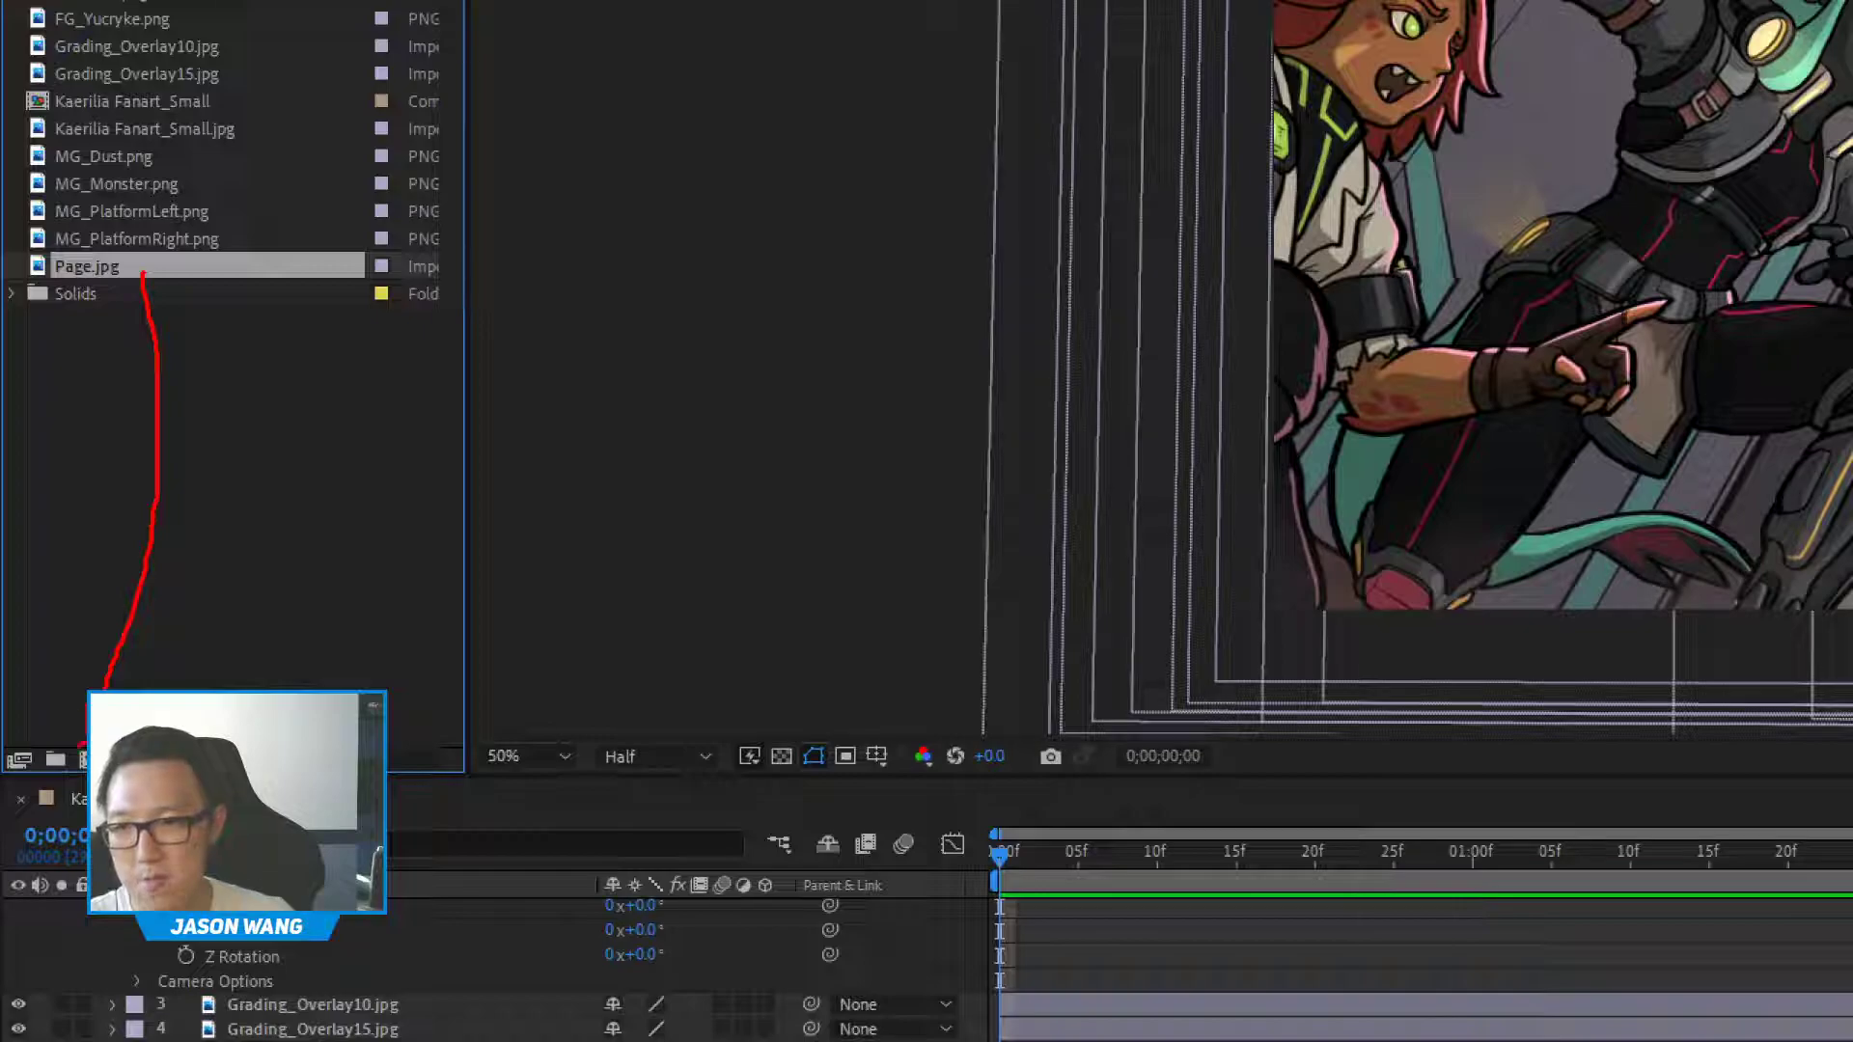
pyautogui.press('Escape')
# Step: Create a new composition from the Page.jpg footage
pyautogui.moveTo(97, 448); pyautogui.dragTo(46, 685)
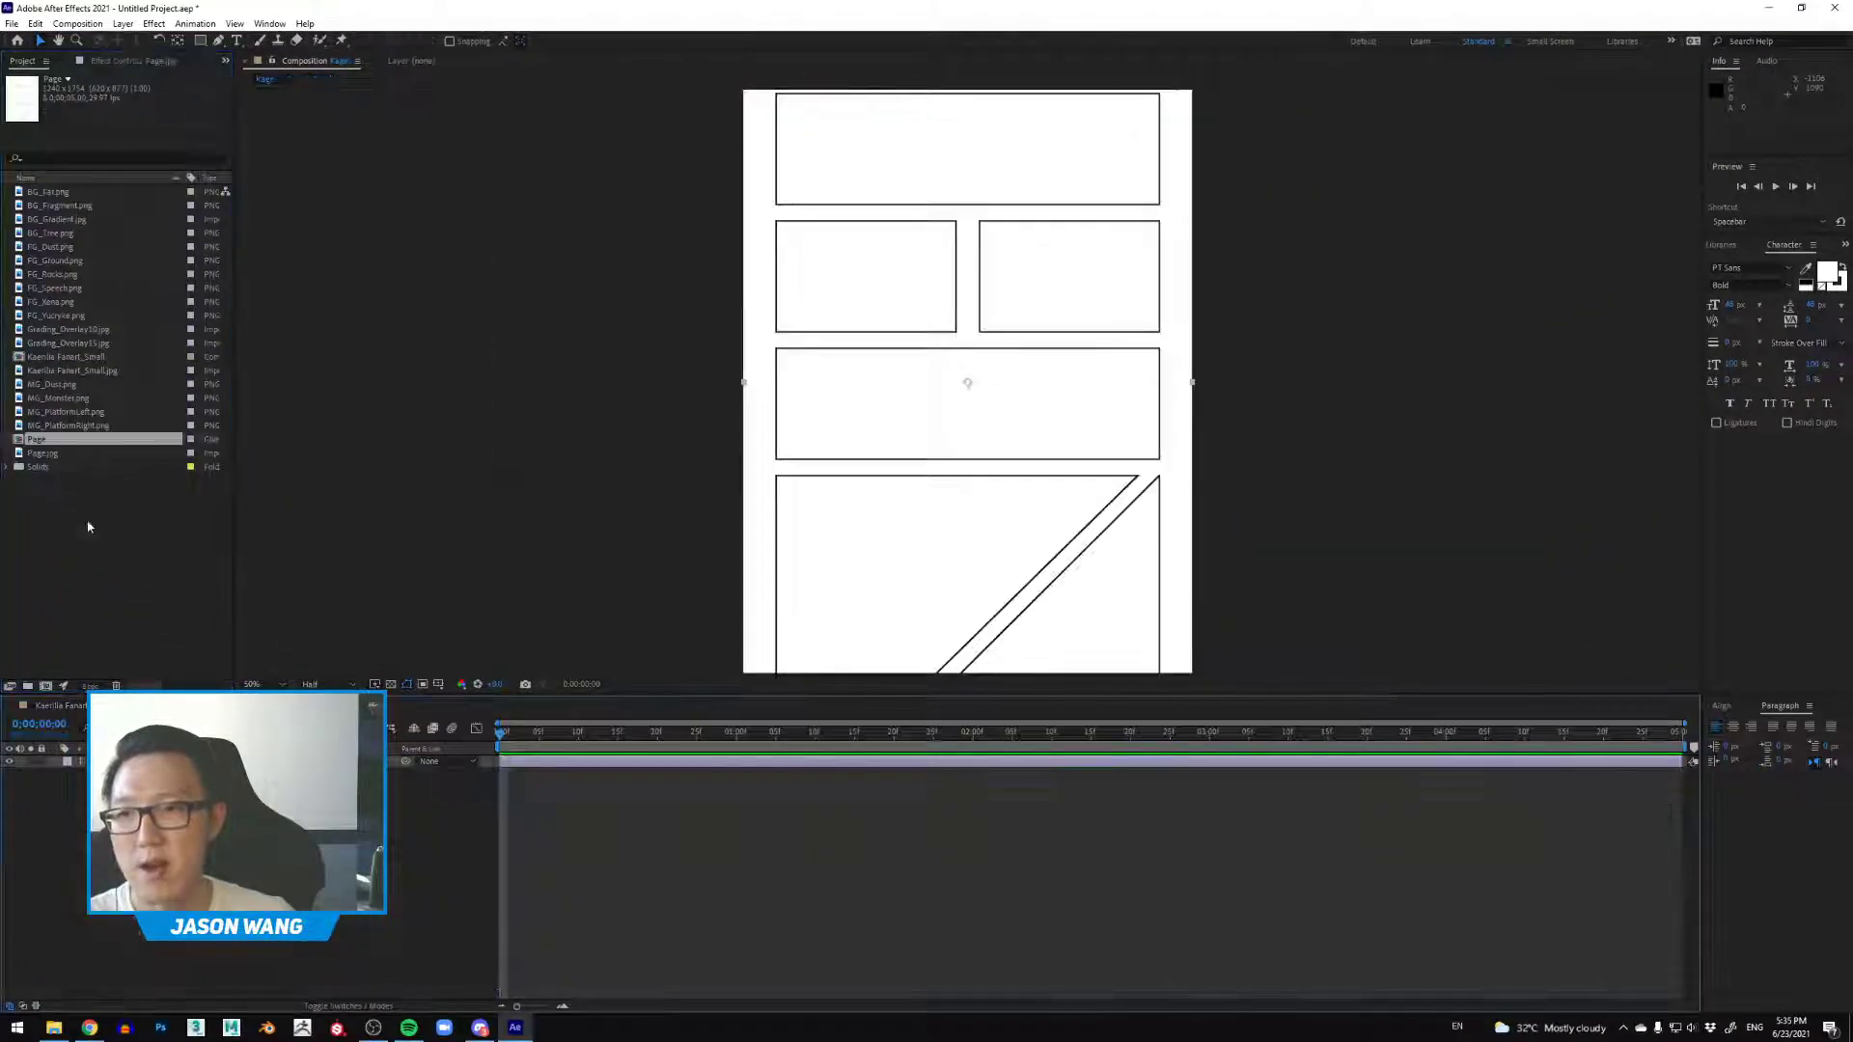
pyautogui.scroll(-1, 944, 377)
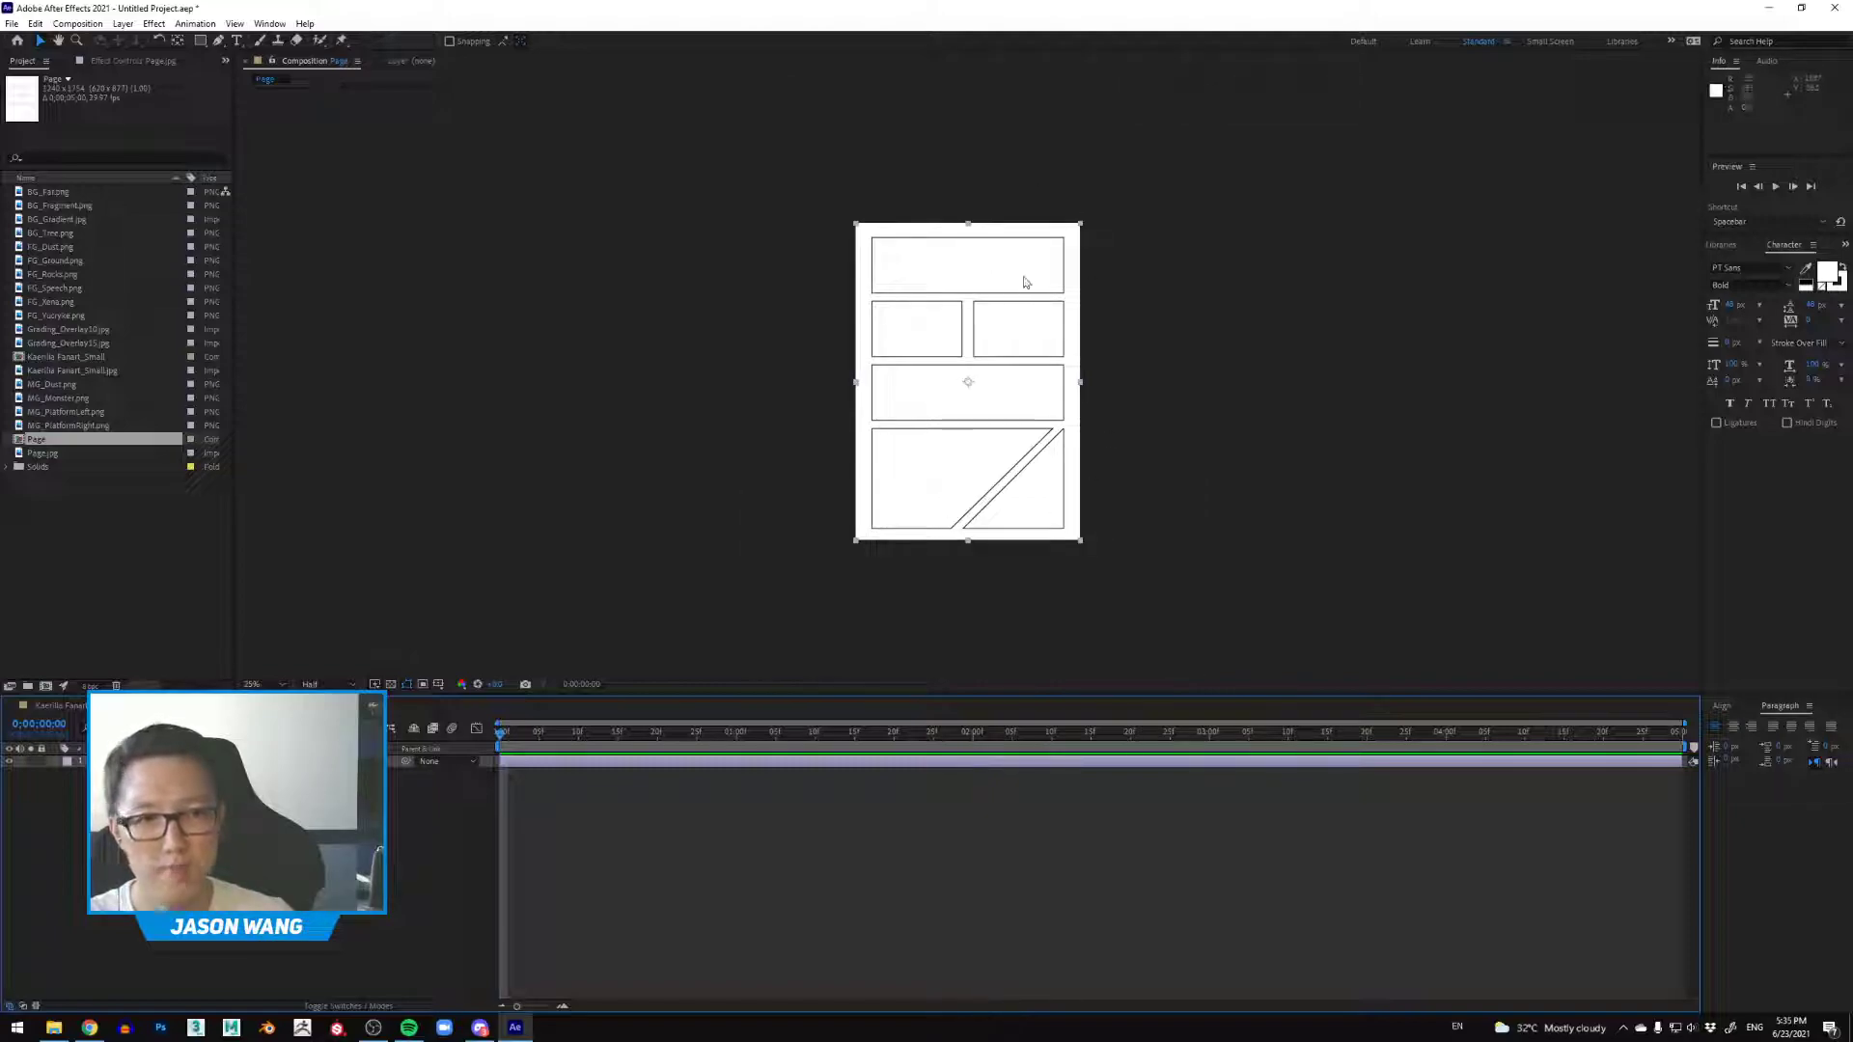
pyautogui.scroll(1, 1064, 302)
pyautogui.scroll(-1, 1060, 302)
pyautogui.scroll(1, 1059, 302)
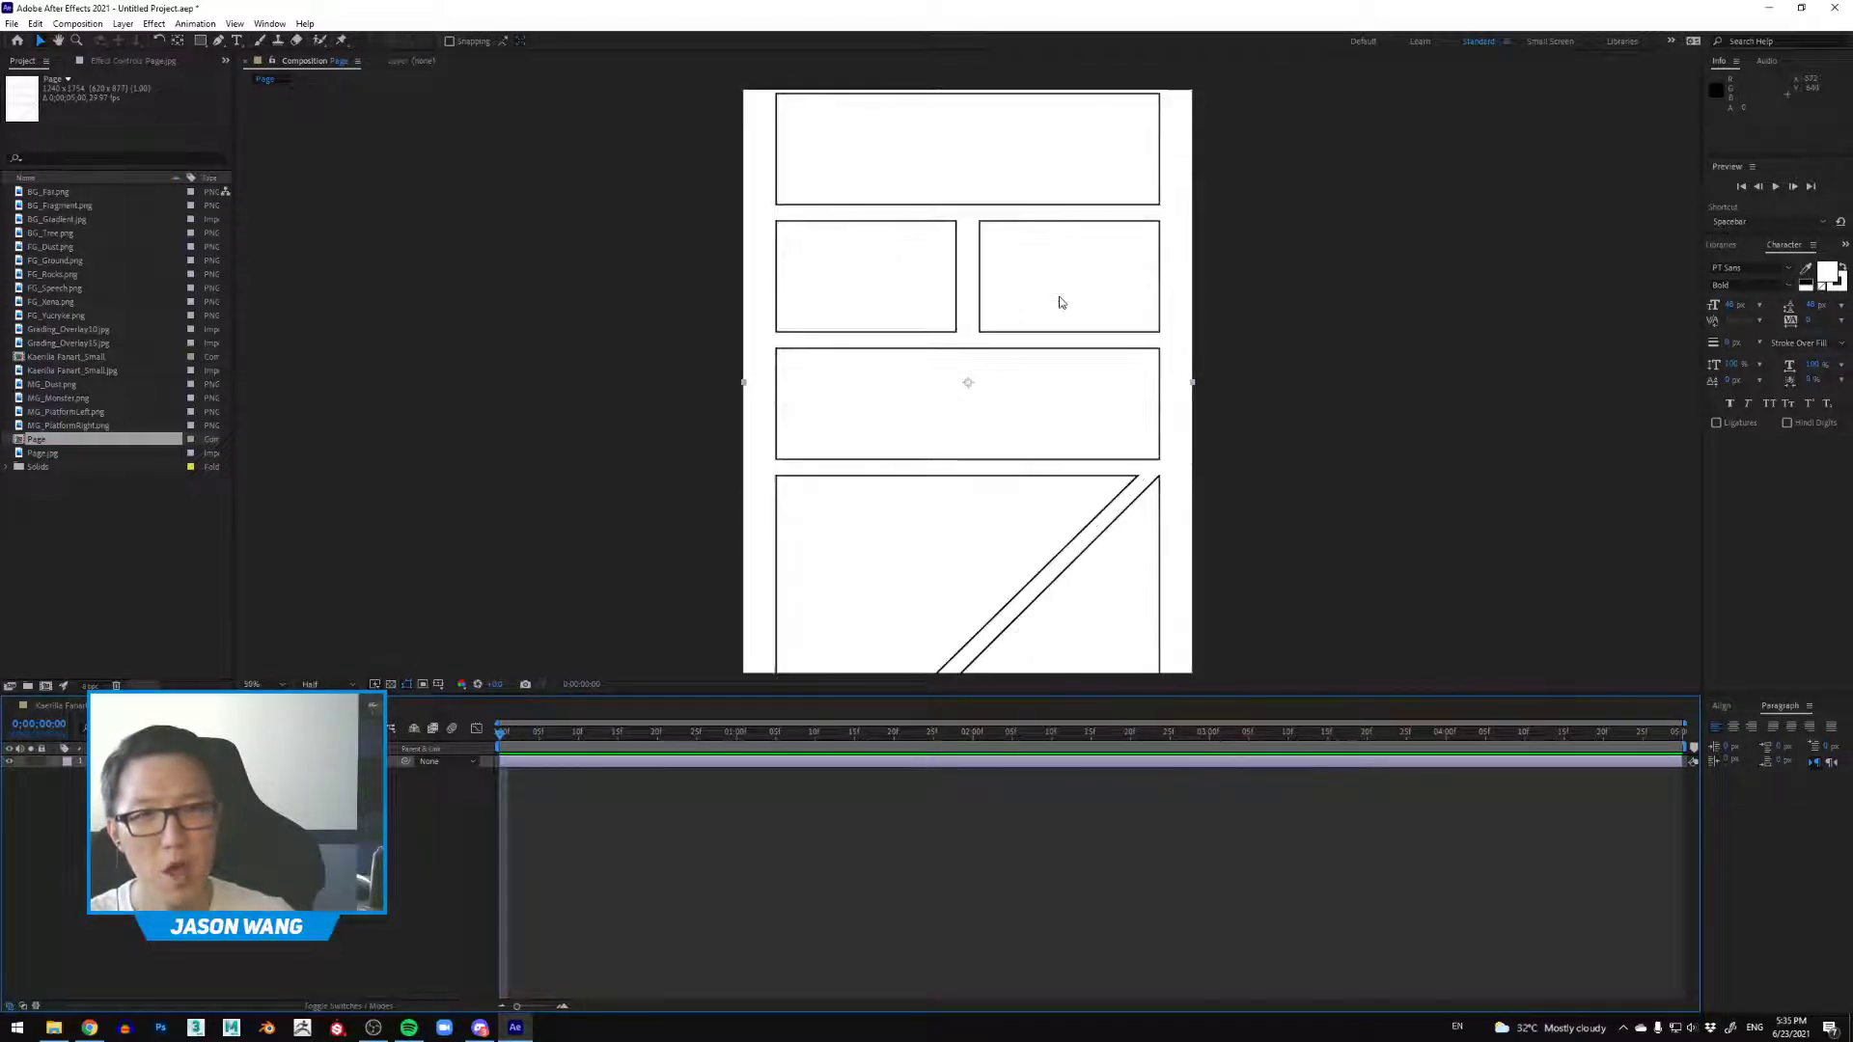
# Step: Nest the Kaerilia Fanart_Small composition in the Page composition as the layer above the page layout
pyautogui.moveTo(1066, 155); pyautogui.dragTo(989, 108)
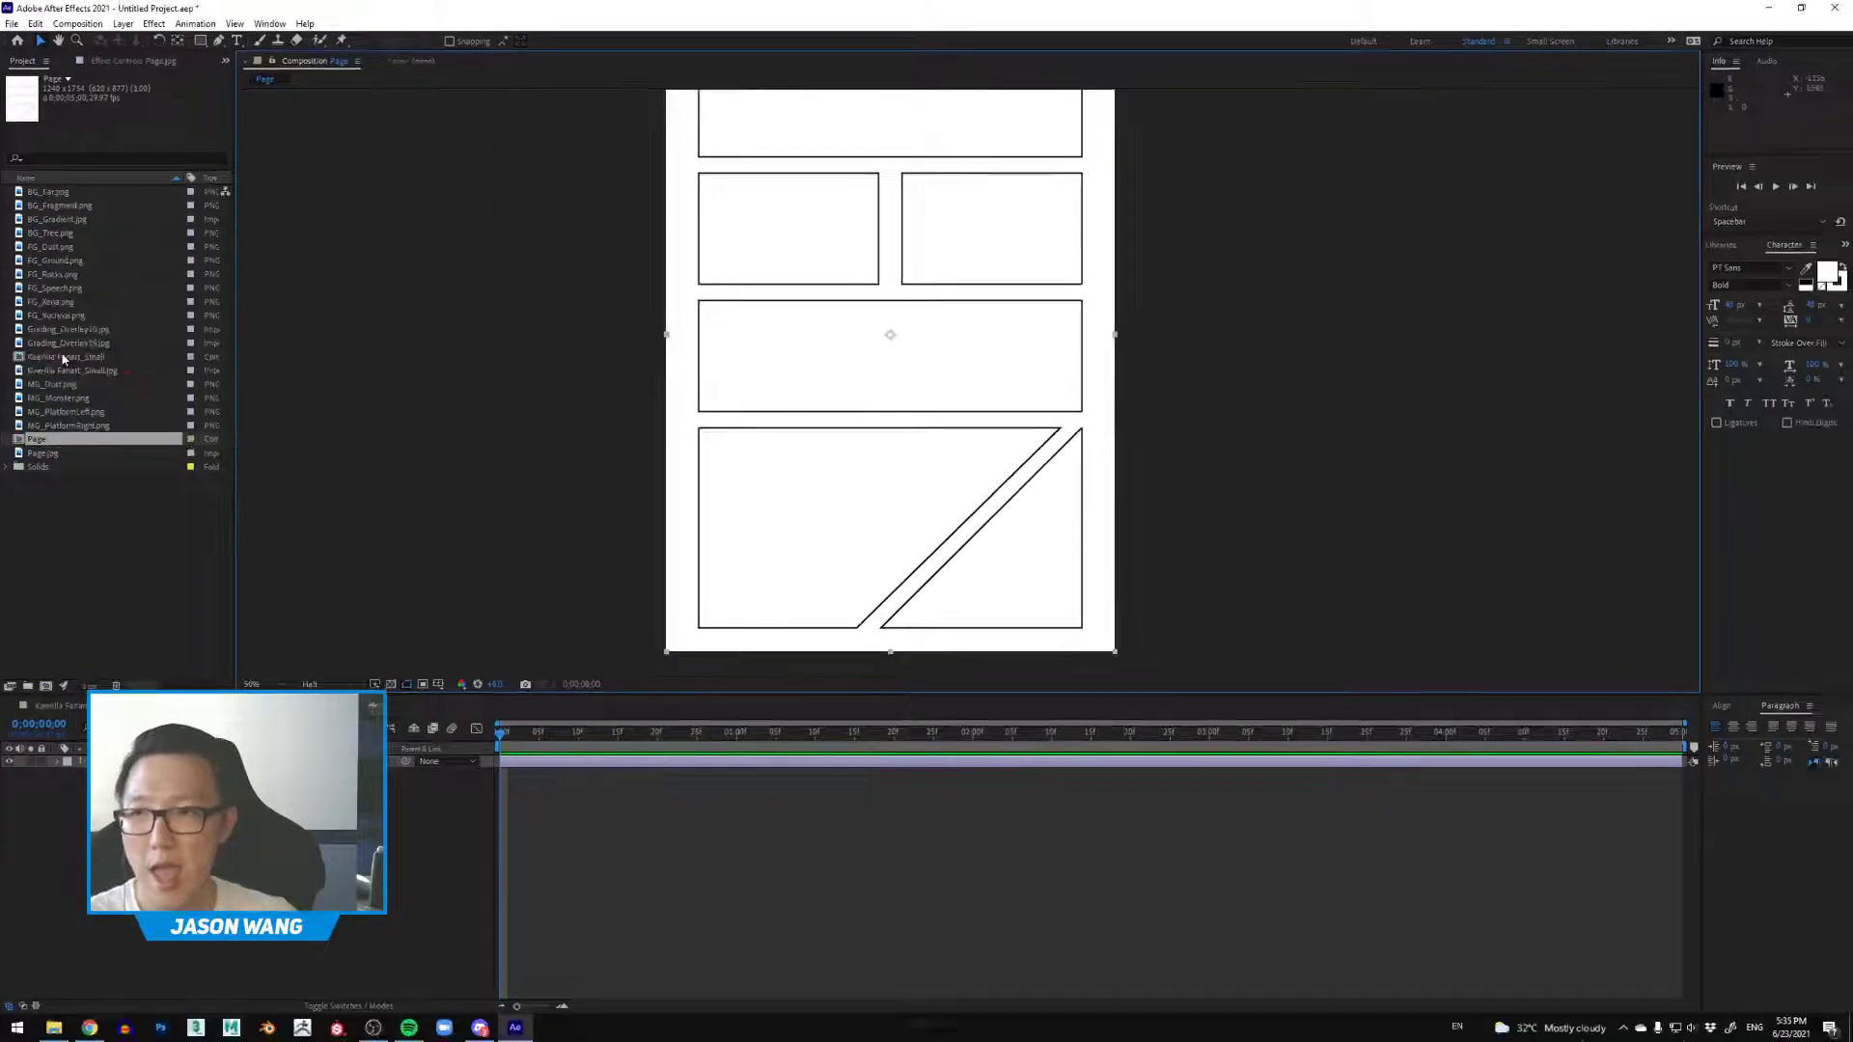
pyautogui.click(136, 316)
pyautogui.moveTo(66, 356); pyautogui.dragTo(290, 757)
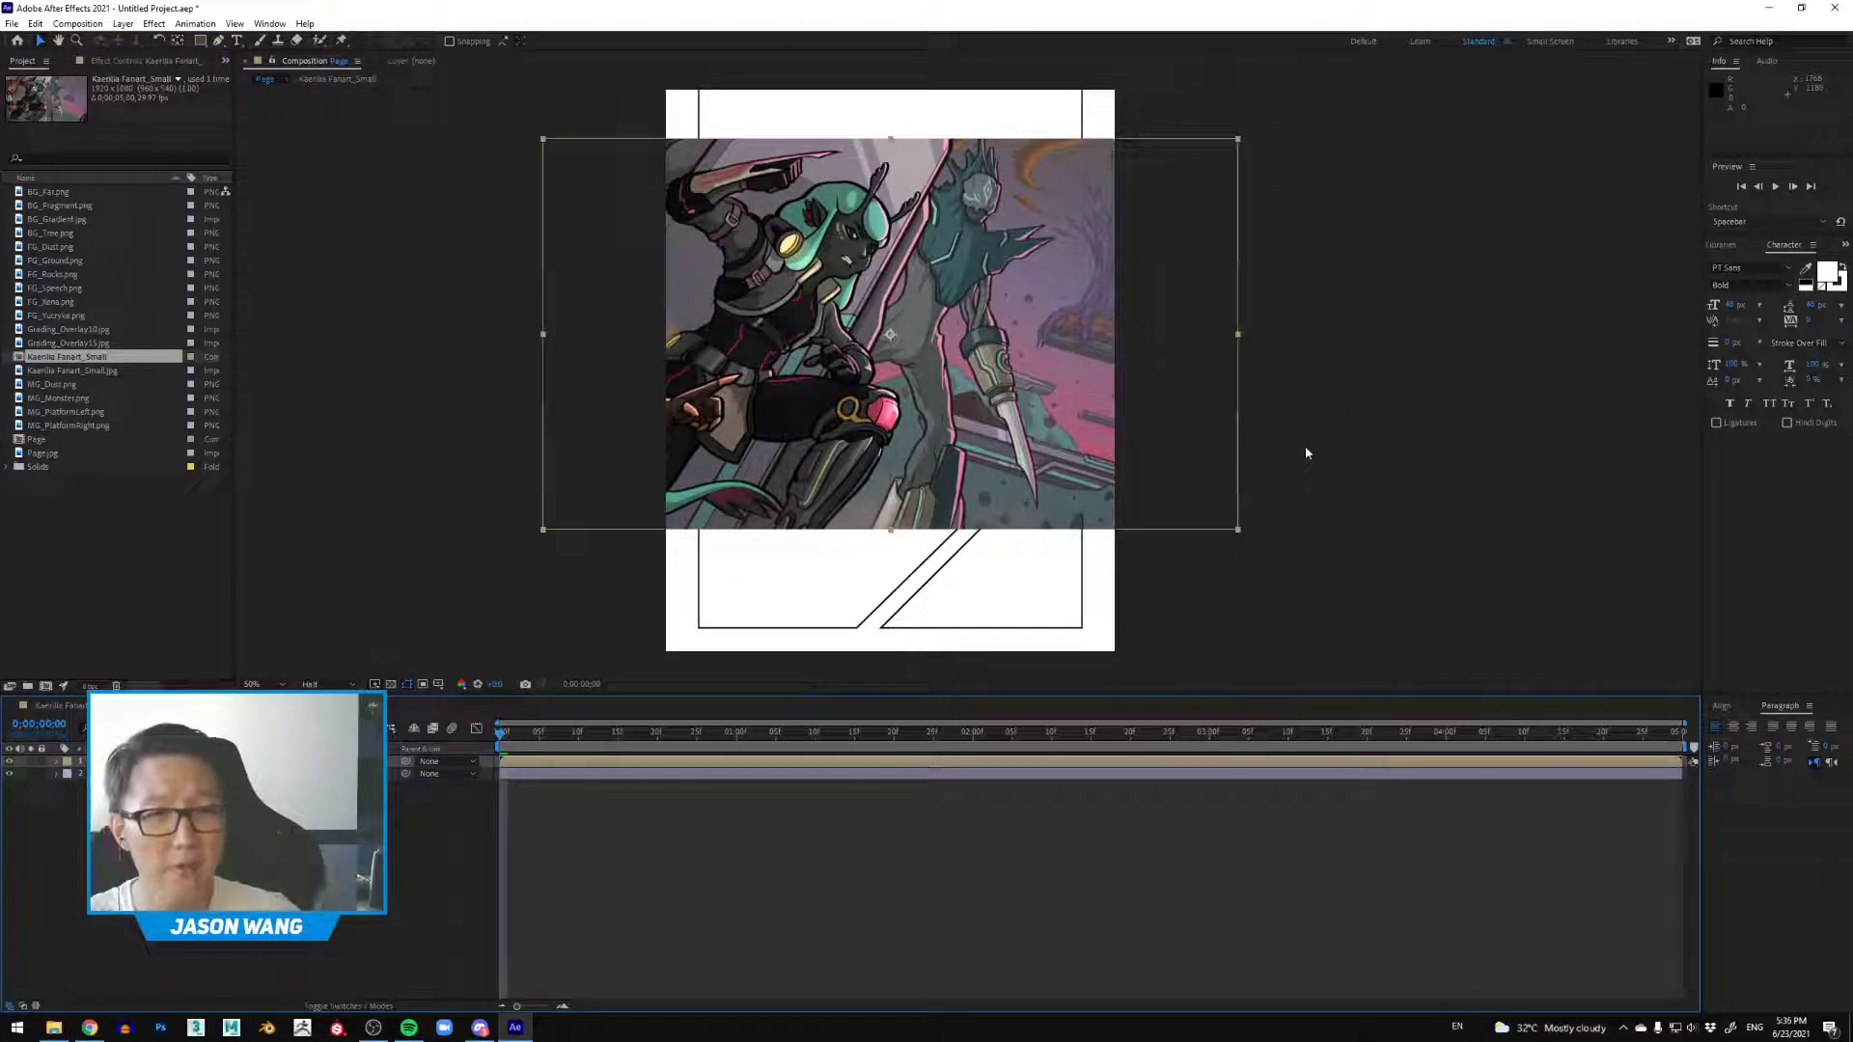
# Step: Scale the nested animation down proportionally to the width of the page panels and move it over the two lowest panels
pyautogui.moveTo(1239, 531); pyautogui.dragTo(1091, 446)
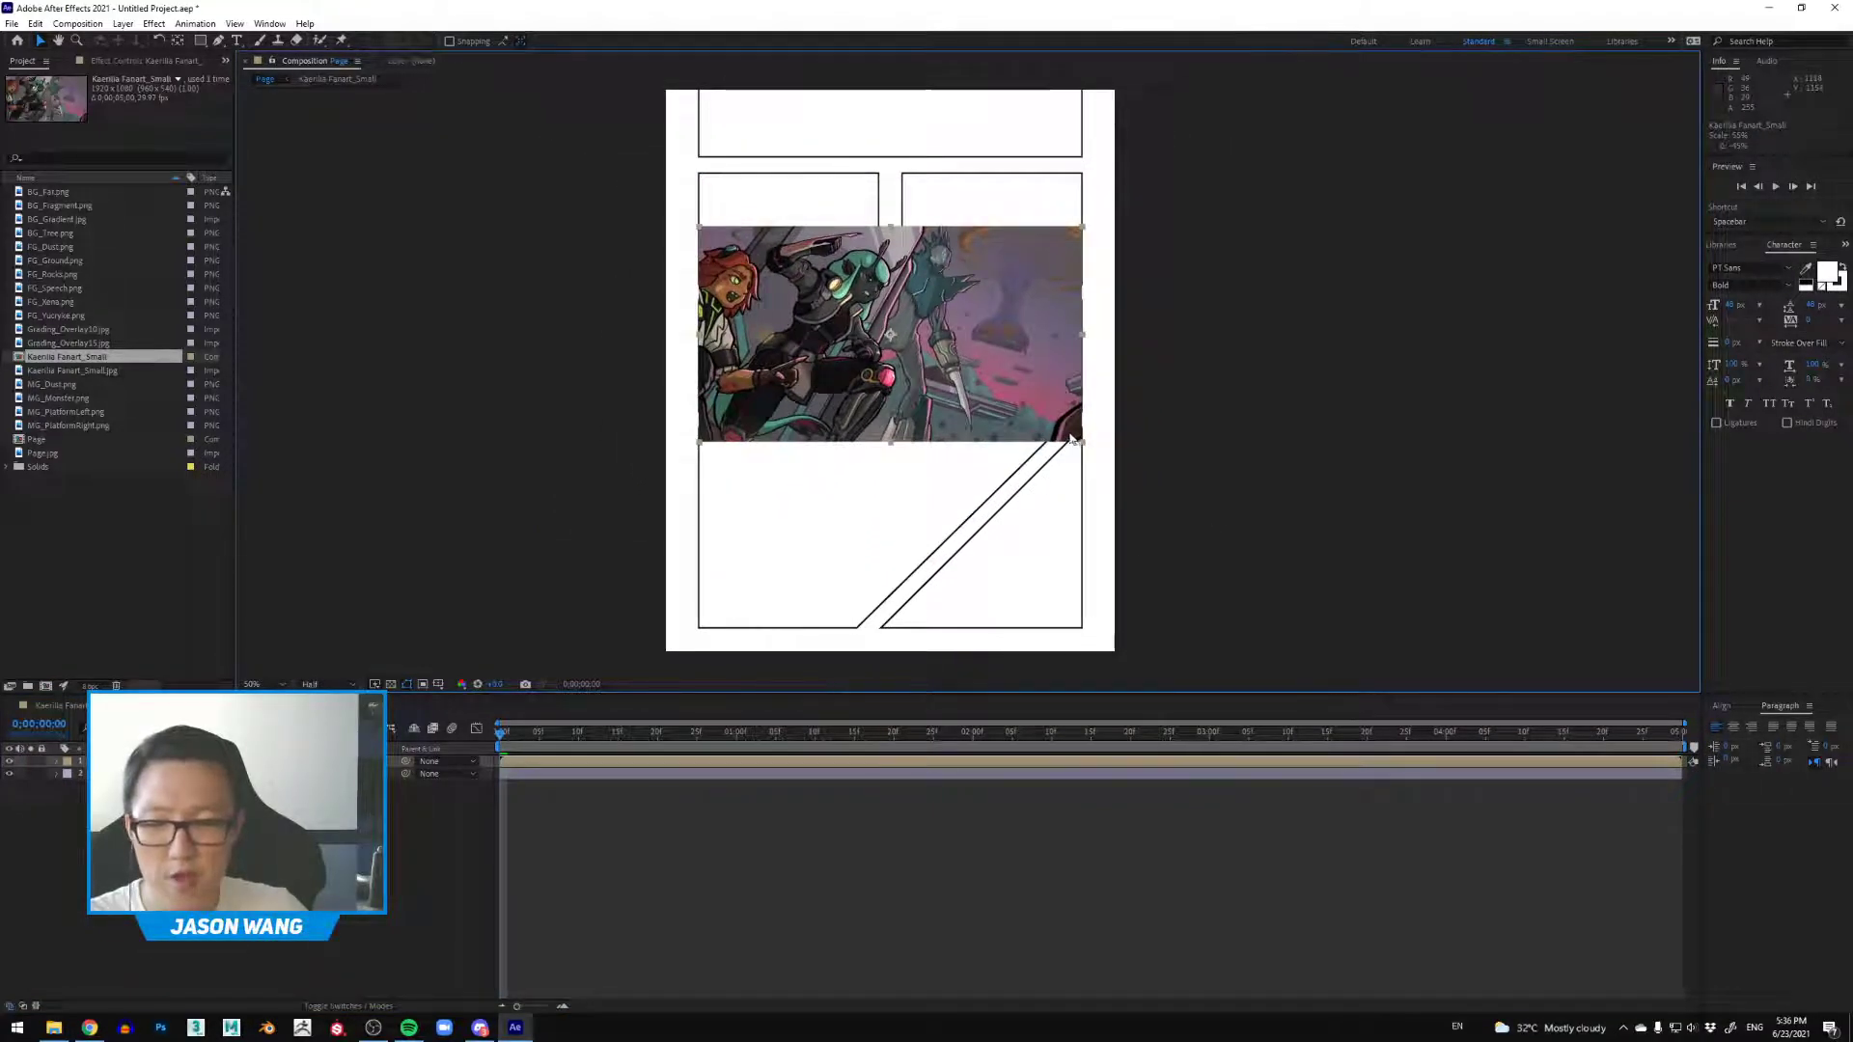
pyautogui.moveTo(1082, 442)
pyautogui.mouseDown()
pyautogui.moveTo(1046, 415)
pyautogui.moveTo(964, 426)
pyautogui.moveTo(1064, 420)
pyautogui.moveTo(1035, 416)
pyautogui.moveTo(1083, 441)
pyautogui.mouseUp()
pyautogui.moveTo(998, 368); pyautogui.dragTo(998, 571)
pyautogui.moveTo(1081, 425); pyautogui.dragTo(1084, 418)
pyautogui.click(1410, 501)
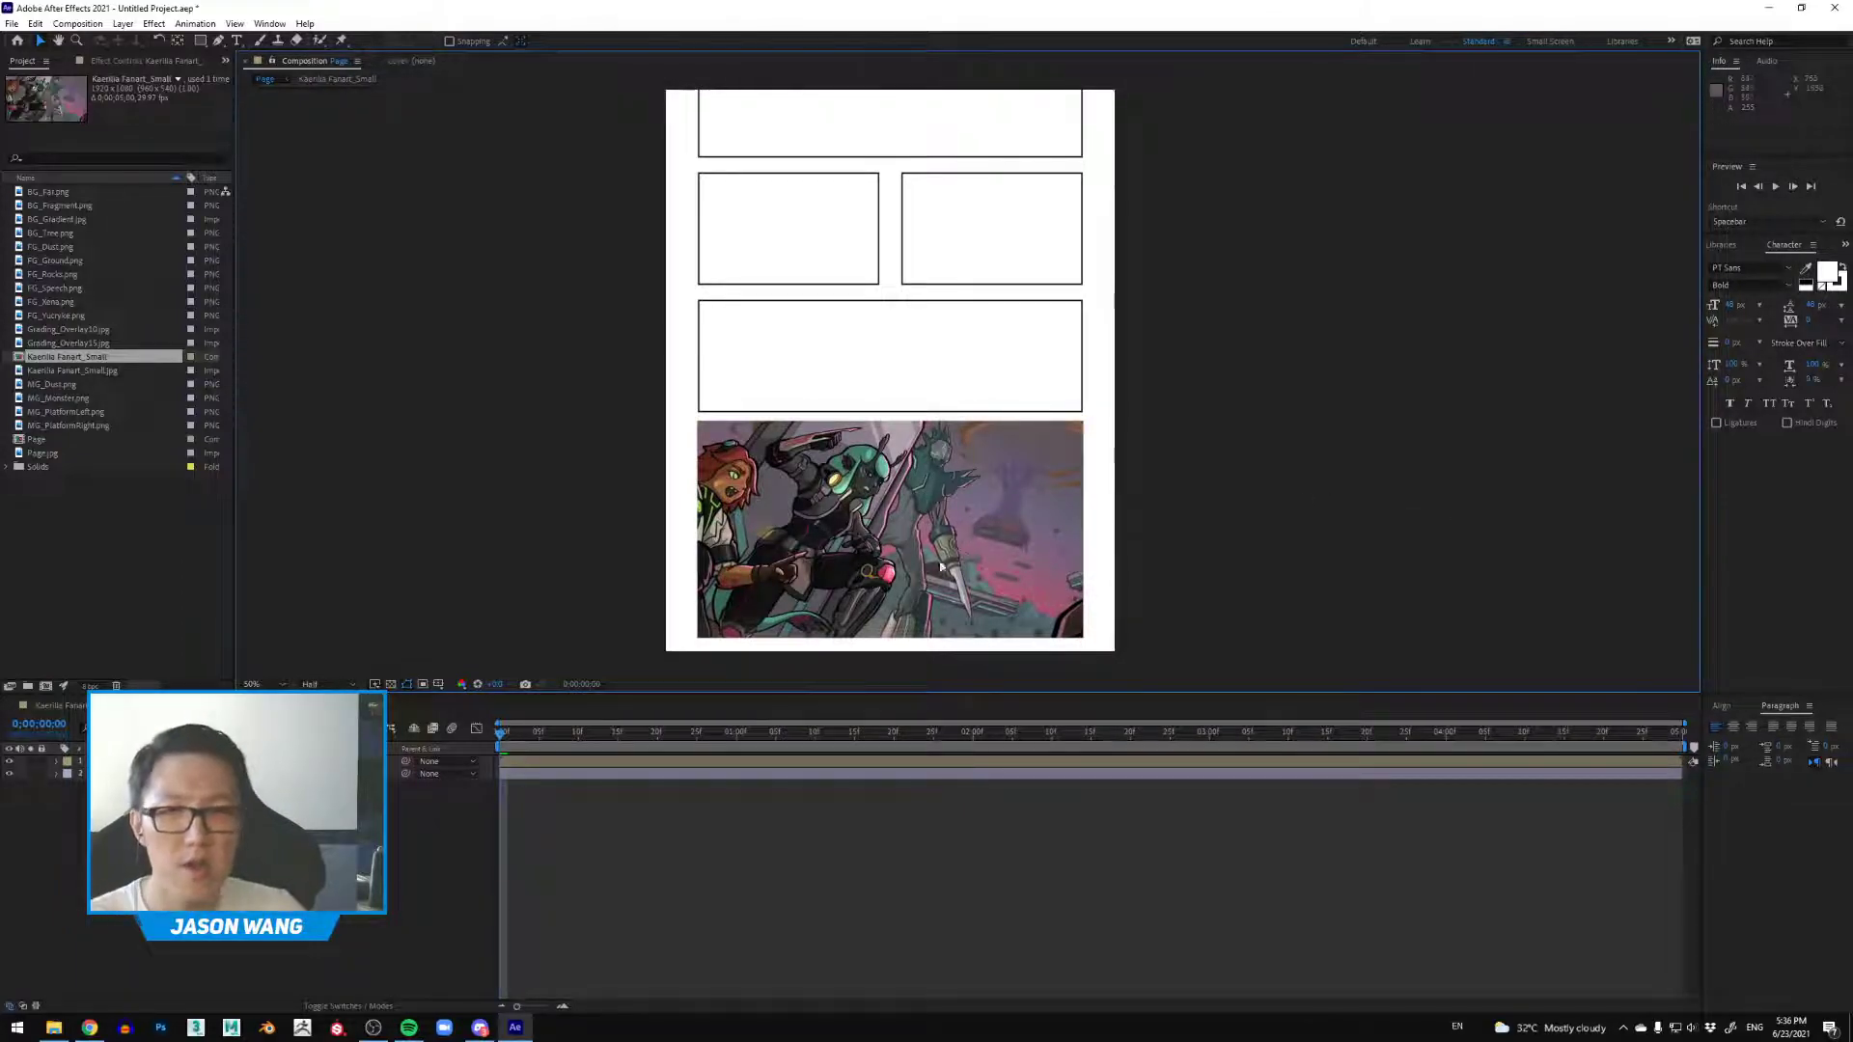
# Step: Preview the nested animation playing on the comic page, and return to the first frame
pyautogui.click(517, 736)
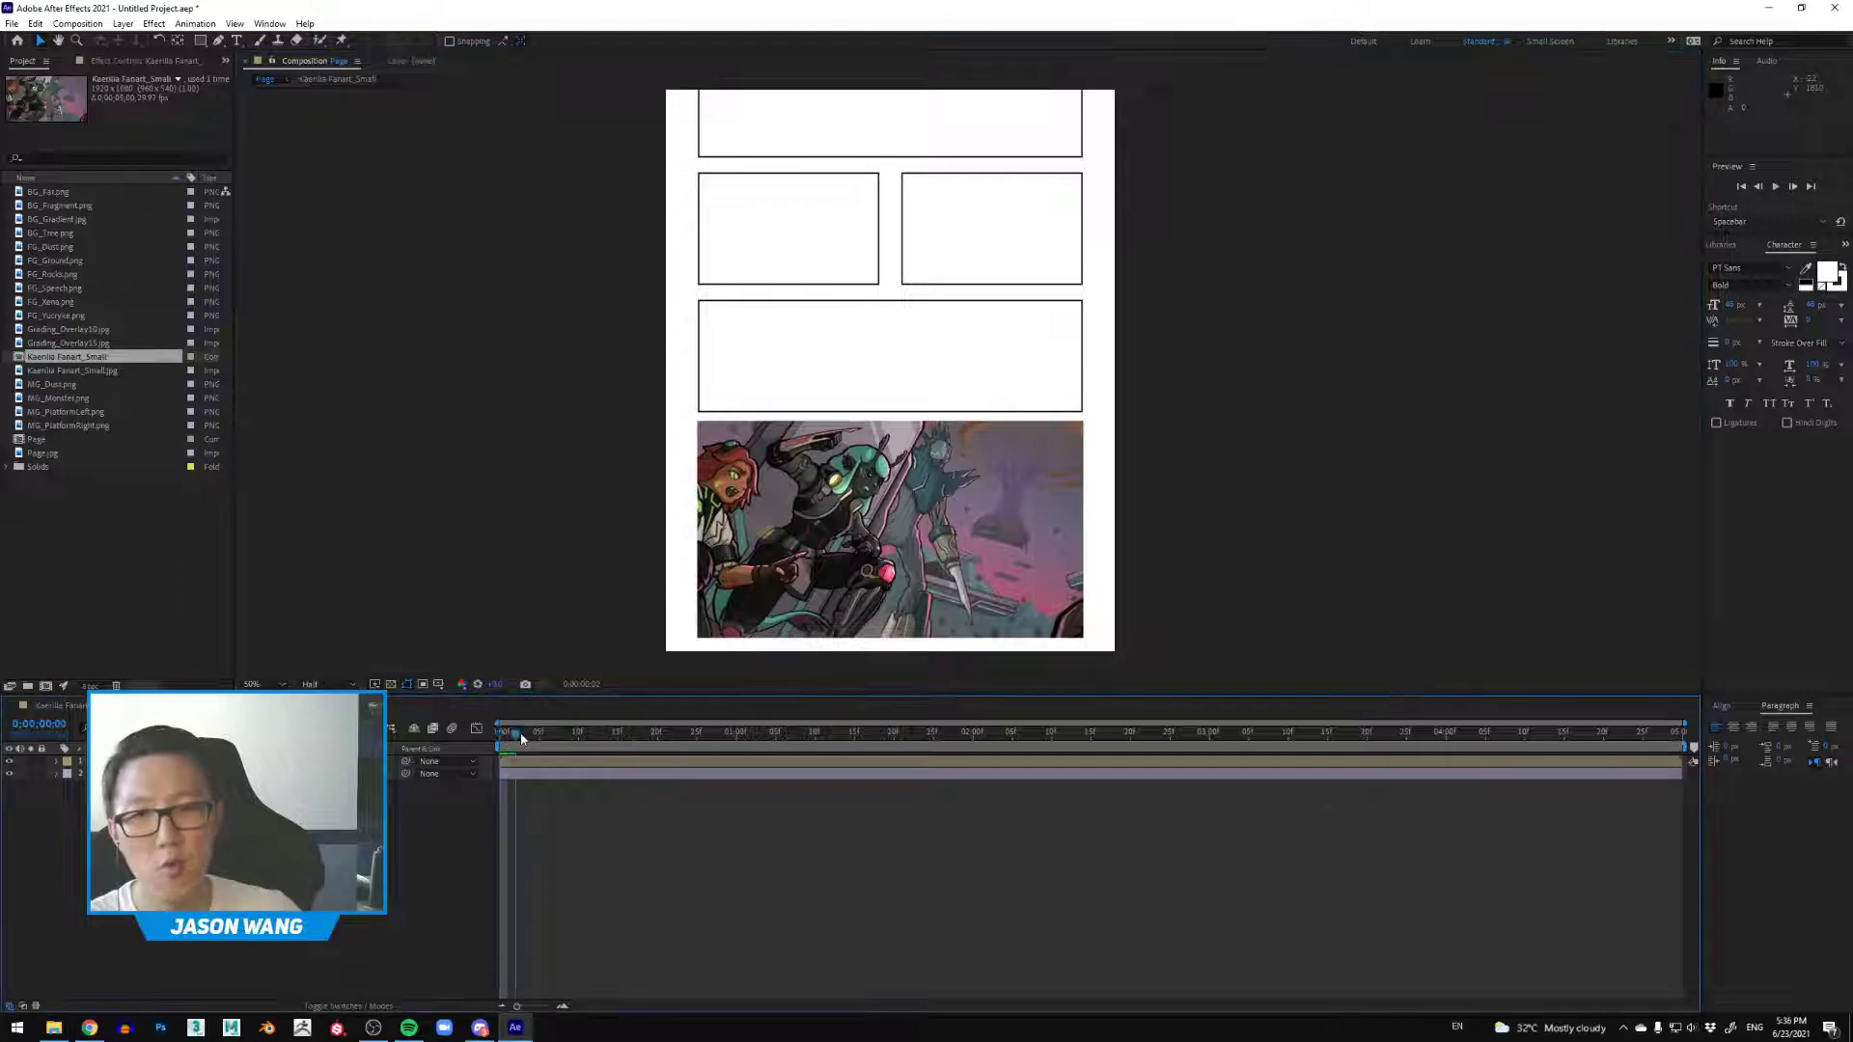
pyautogui.scroll(-2, 955, 280)
pyautogui.moveTo(943, 266); pyautogui.dragTo(935, 352)
pyautogui.scroll(2, 936, 352)
pyautogui.moveTo(876, 465); pyautogui.dragTo(879, 223)
pyautogui.press('space')
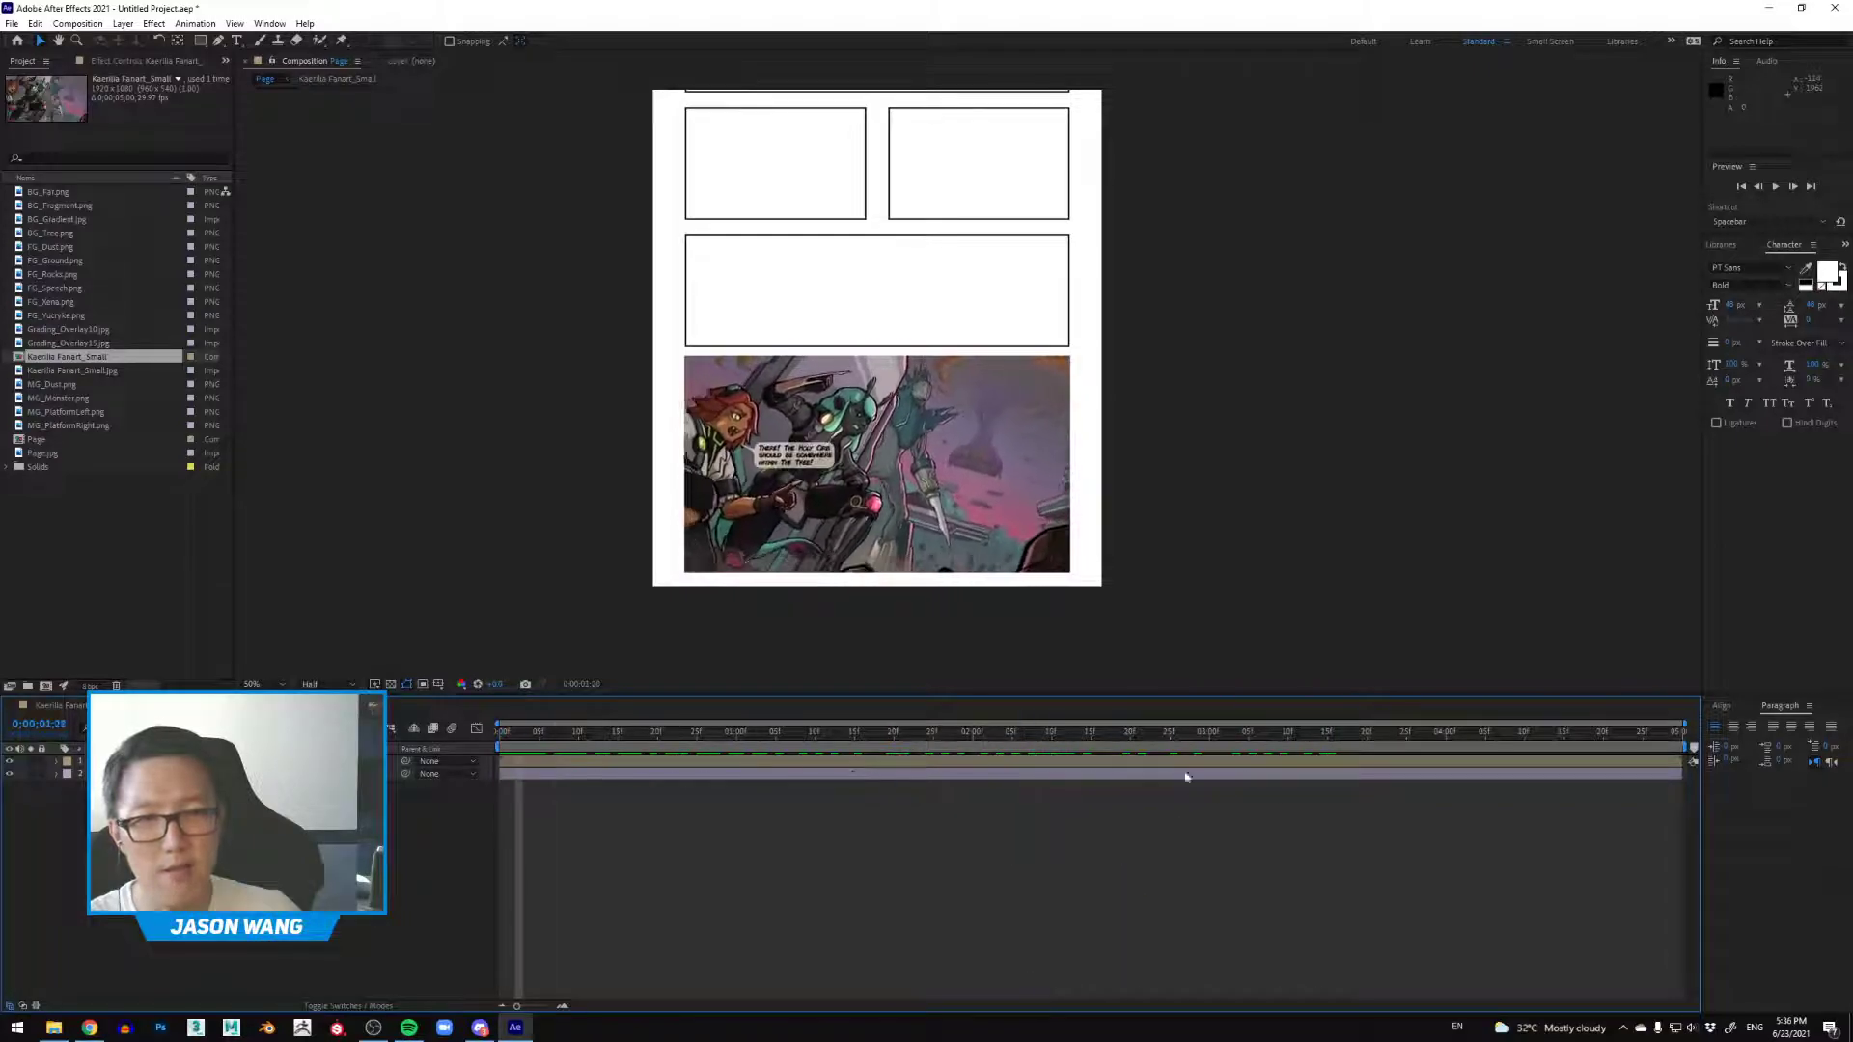
pyautogui.moveTo(1273, 771); pyautogui.dragTo(499, 733)
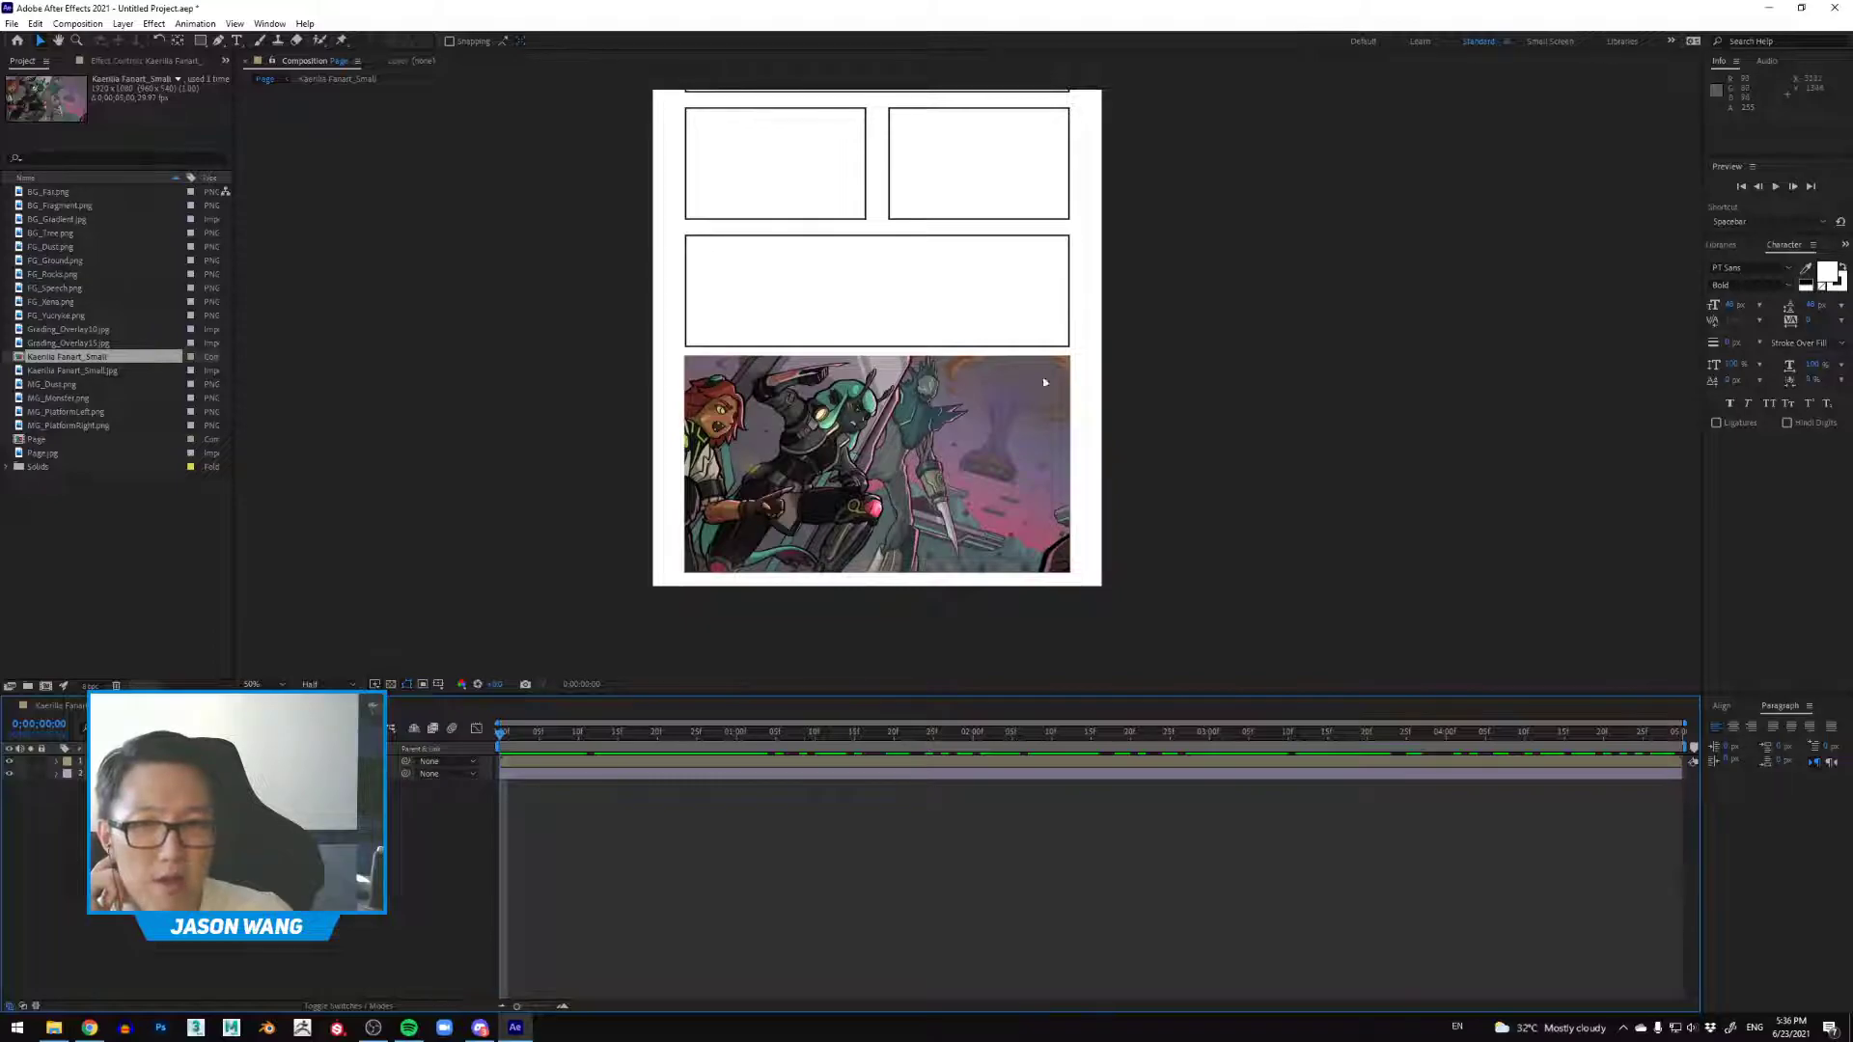
# Step: Hide the nested animation layer and import Panel.png from the Week 13 folder into the project
pyautogui.click(10, 762)
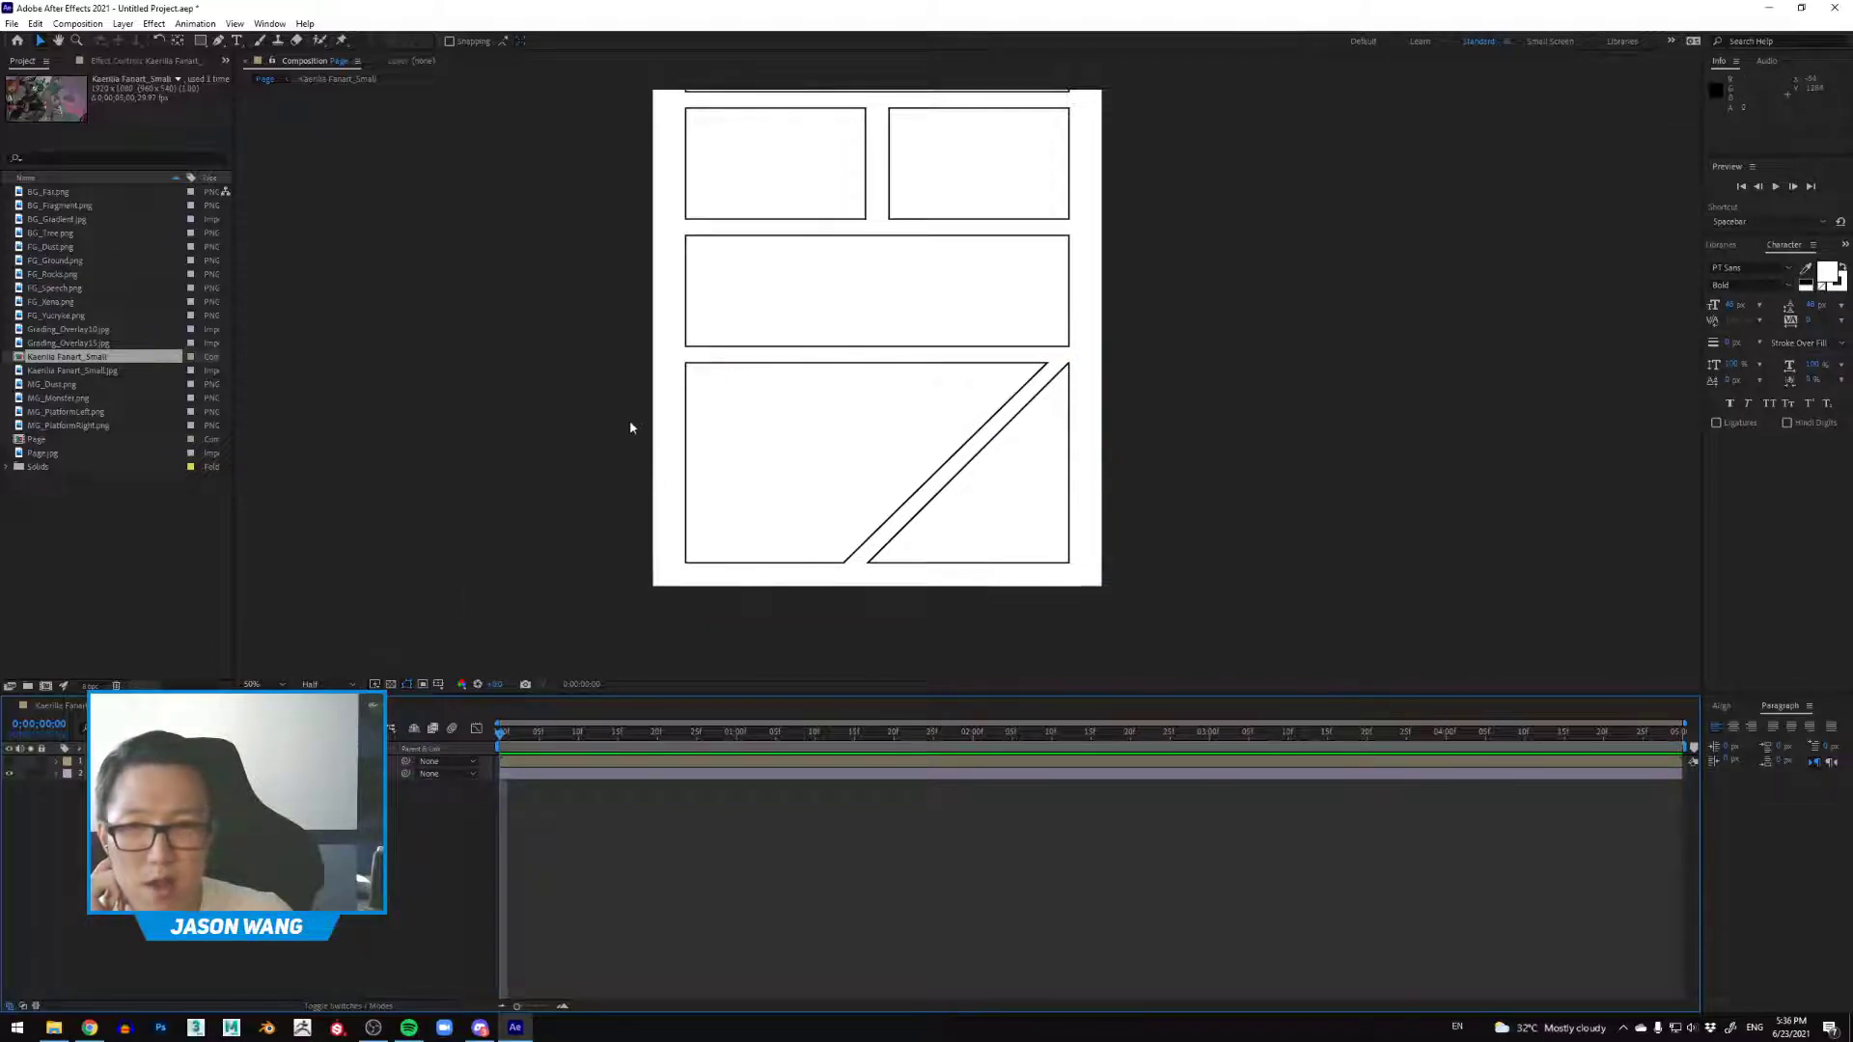
pyautogui.click(53, 1026)
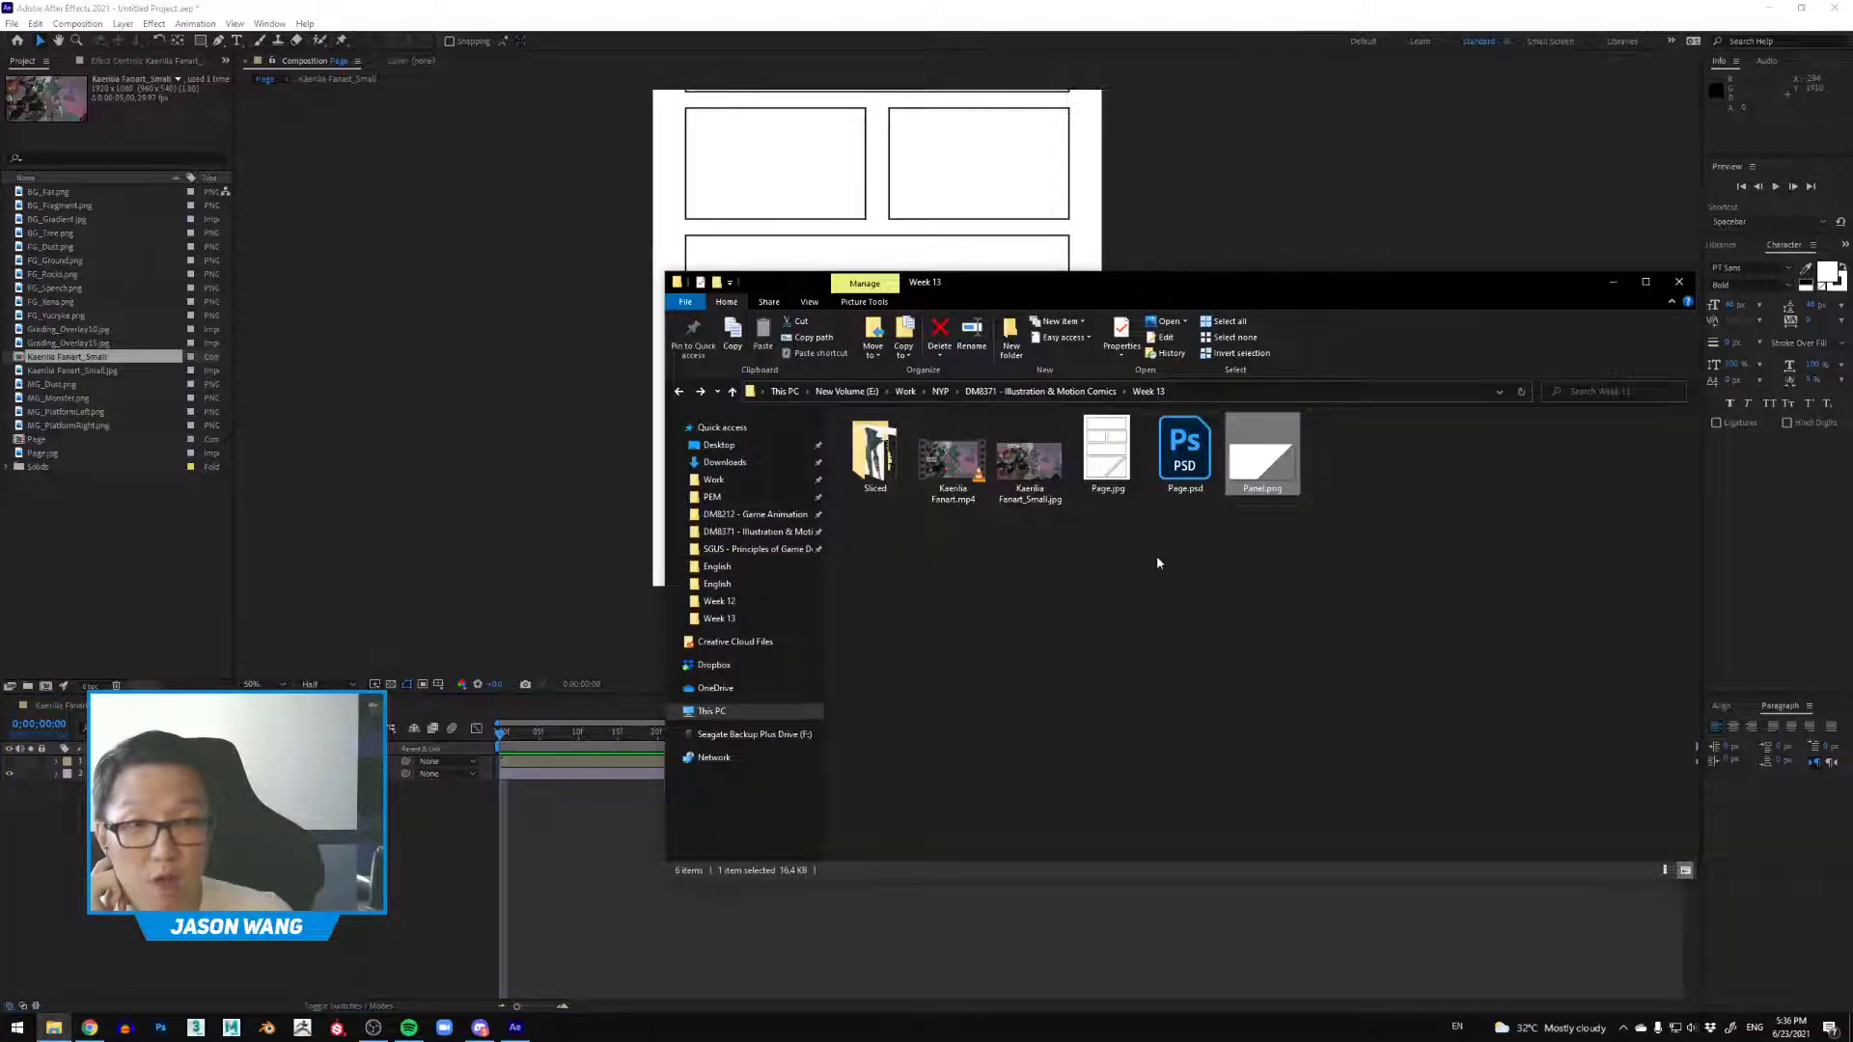
pyautogui.doubleClick(1254, 457)
pyautogui.click(1377, 177)
pyautogui.moveTo(1281, 429); pyautogui.dragTo(126, 550)
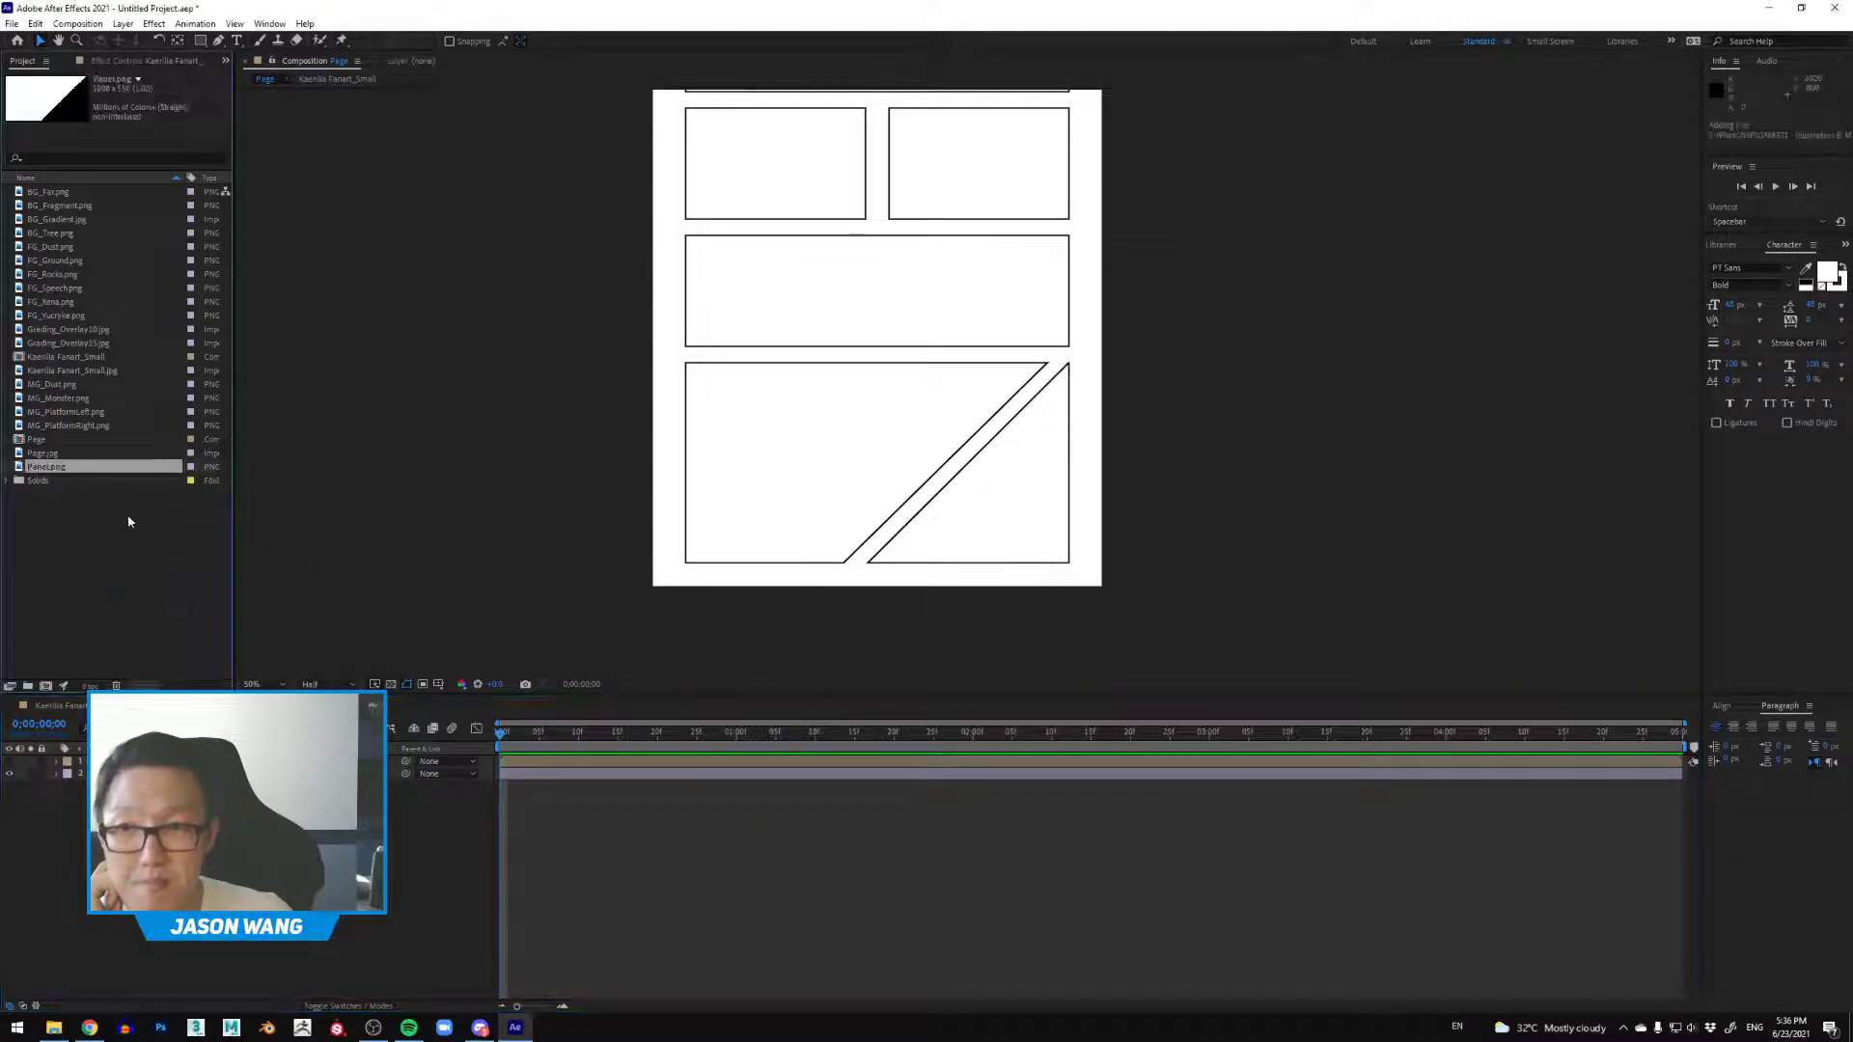
# Step: Add Panel.png to the Page composition, align it with the large slanted panel, and order it above the nested animation
pyautogui.moveTo(48, 466); pyautogui.dragTo(82, 770)
pyautogui.moveTo(798, 339); pyautogui.dragTo(789, 531)
pyautogui.scroll(2, 930, 434)
pyautogui.moveTo(923, 415); pyautogui.dragTo(906, 384)
pyautogui.scroll(-3, 930, 384)
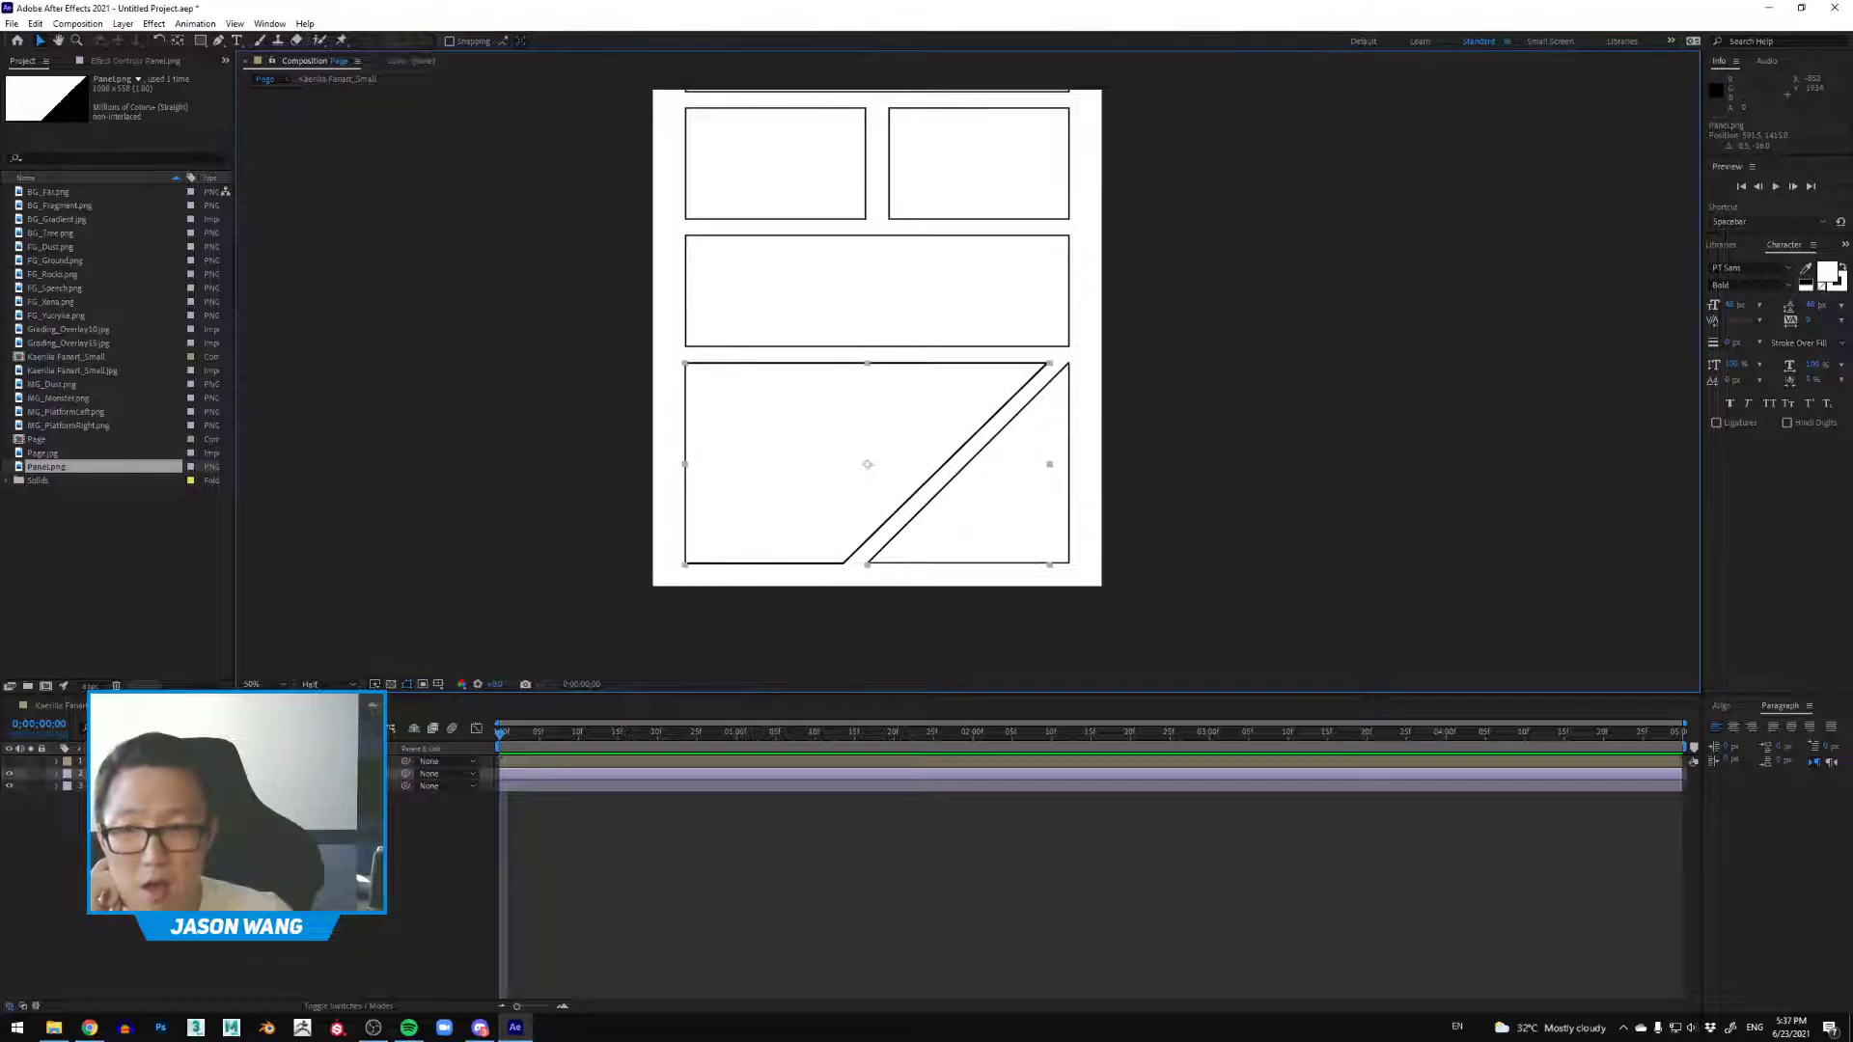
pyautogui.moveTo(125, 773); pyautogui.dragTo(123, 768)
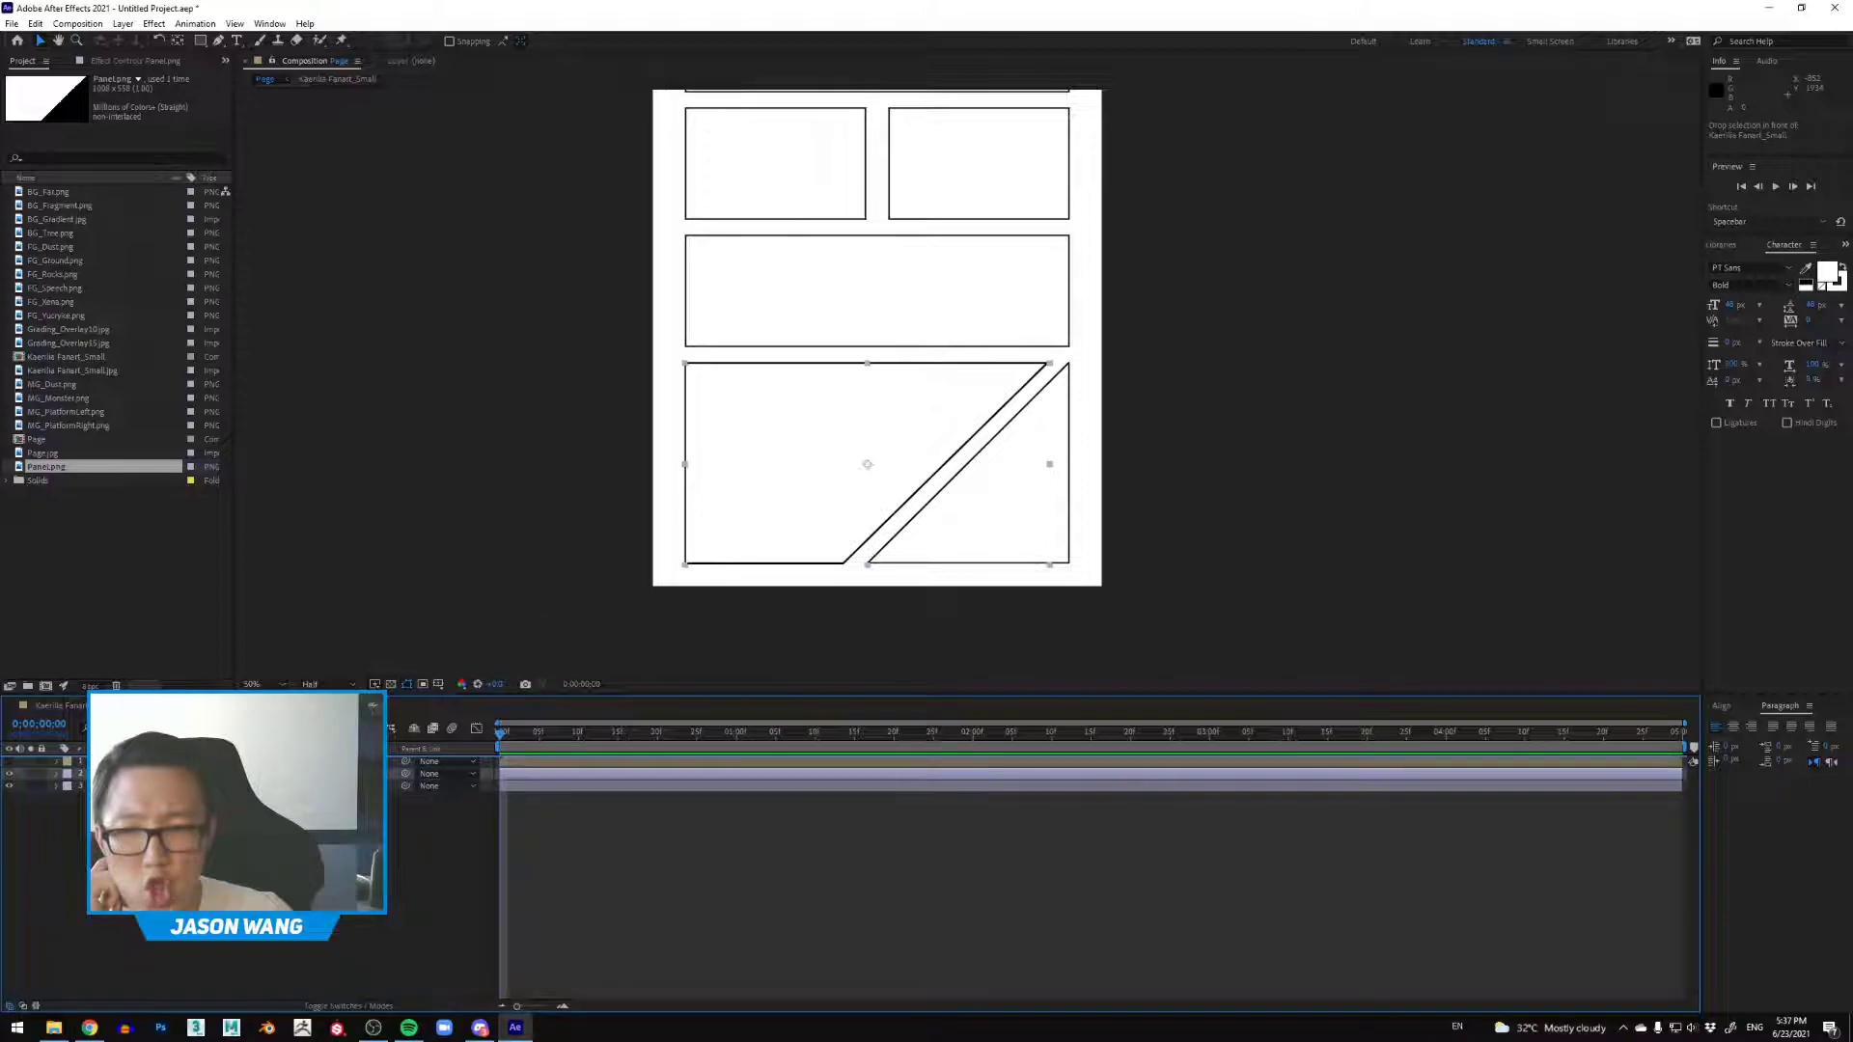
# Step: Show the nested animation layer again and scale it down proportionally to the width of the large slanted panel
pyautogui.click(10, 774)
pyautogui.click(967, 571)
pyautogui.moveTo(1073, 575); pyautogui.dragTo(1036, 552)
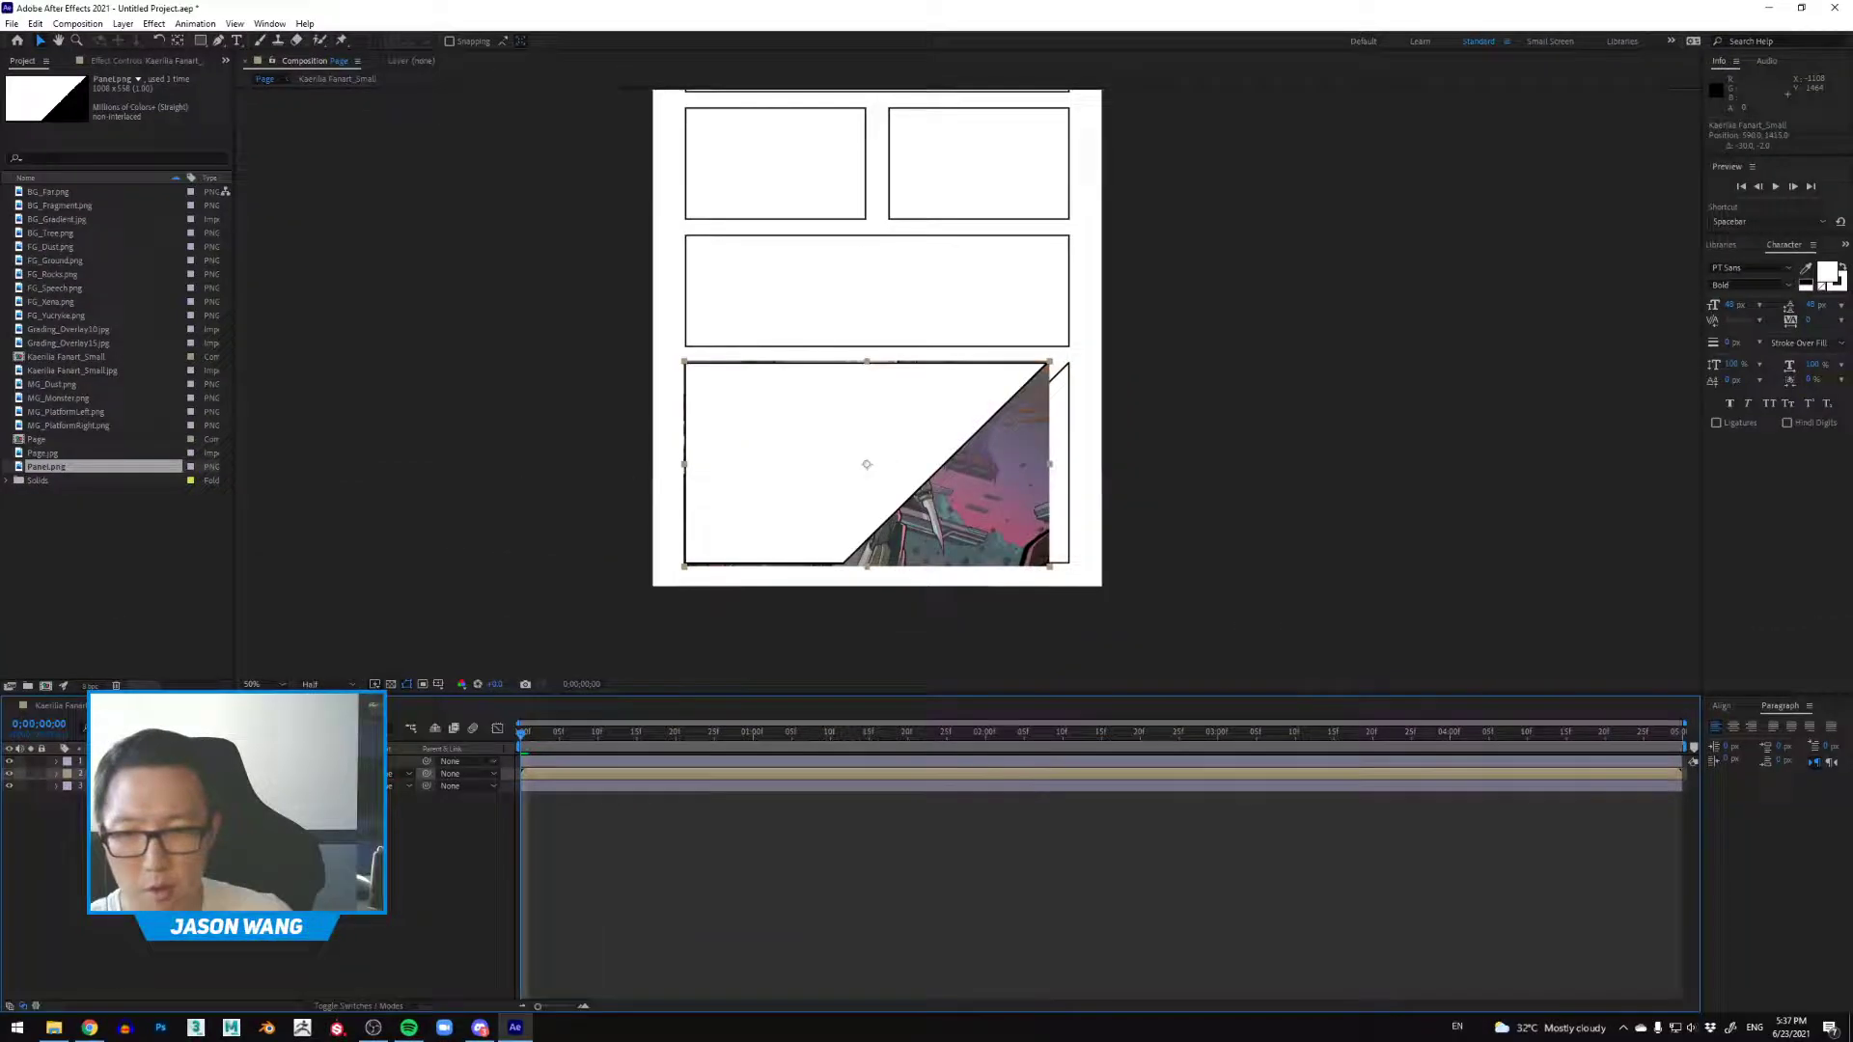
# Step: Apply the Alpha Matte "Panel.png" to the nested animation and scrub through its frames to check the slanted crop
pyautogui.click(778, 675)
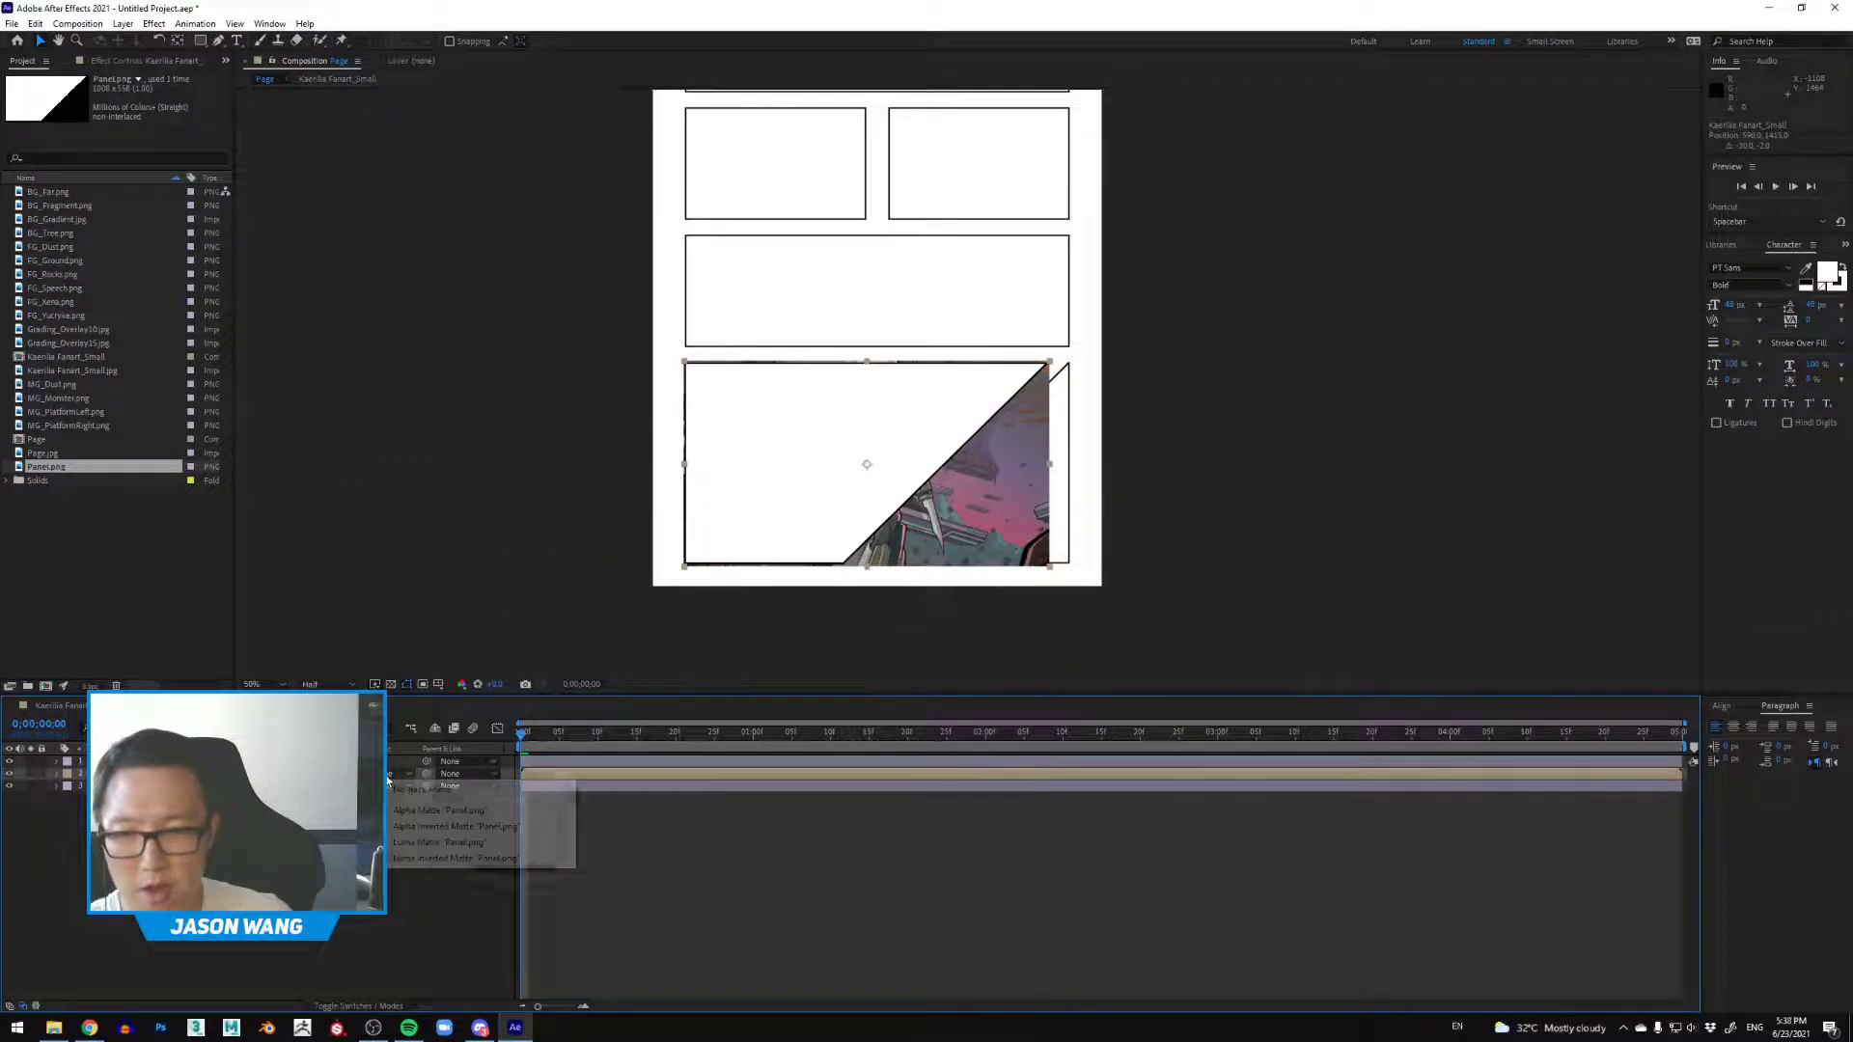
pyautogui.click(440, 811)
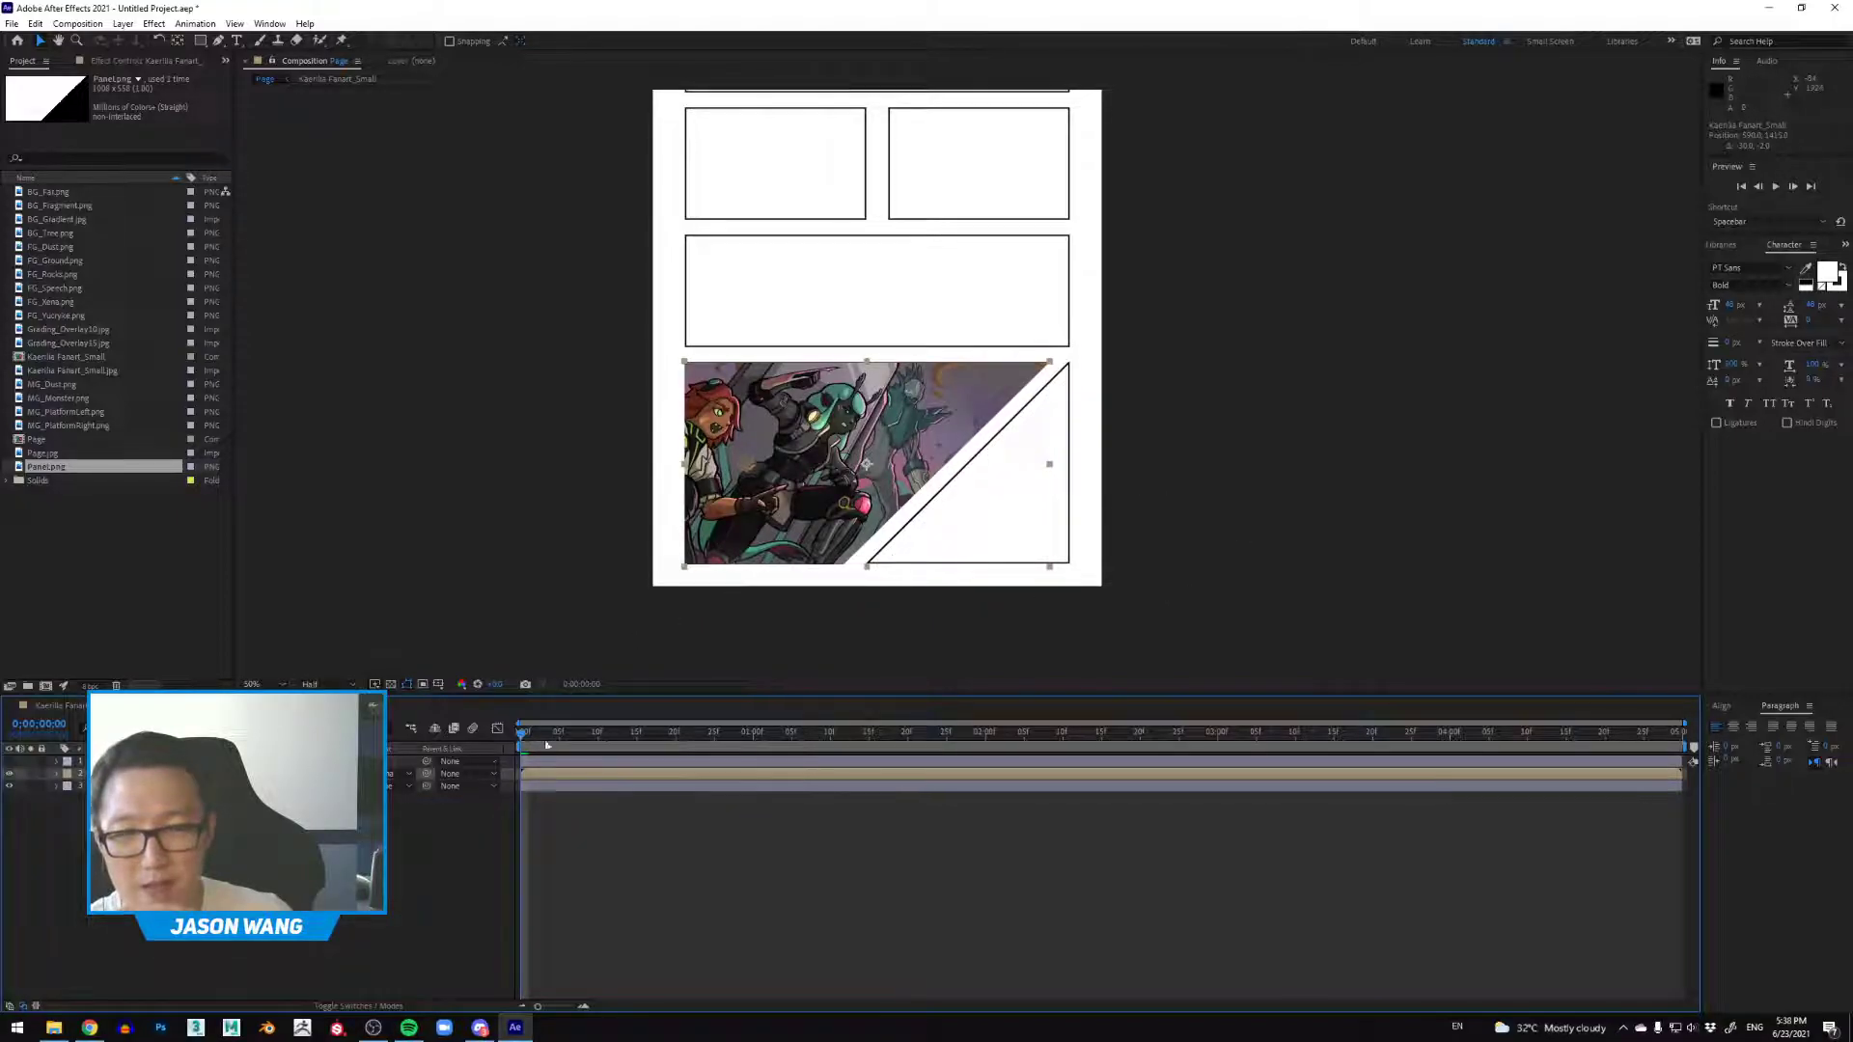
pyautogui.moveTo(536, 740); pyautogui.dragTo(909, 765)
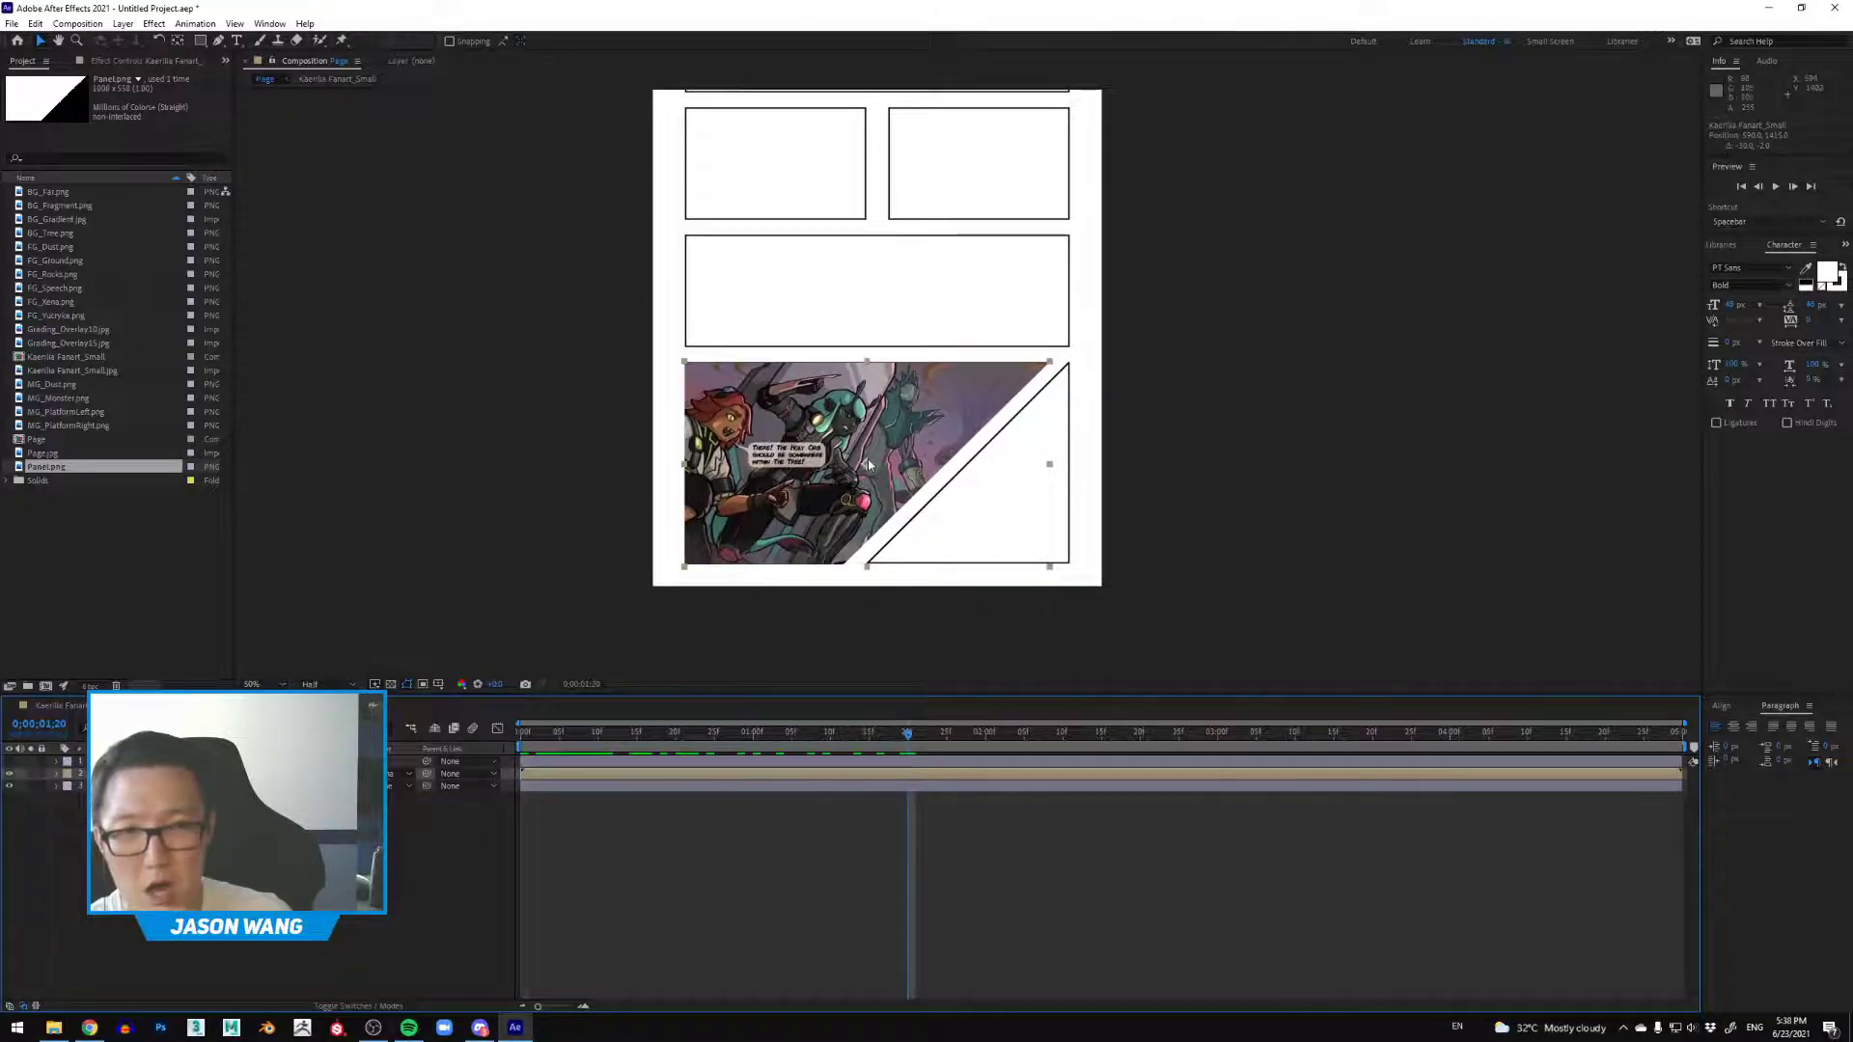
pyautogui.scroll(1, 868, 461)
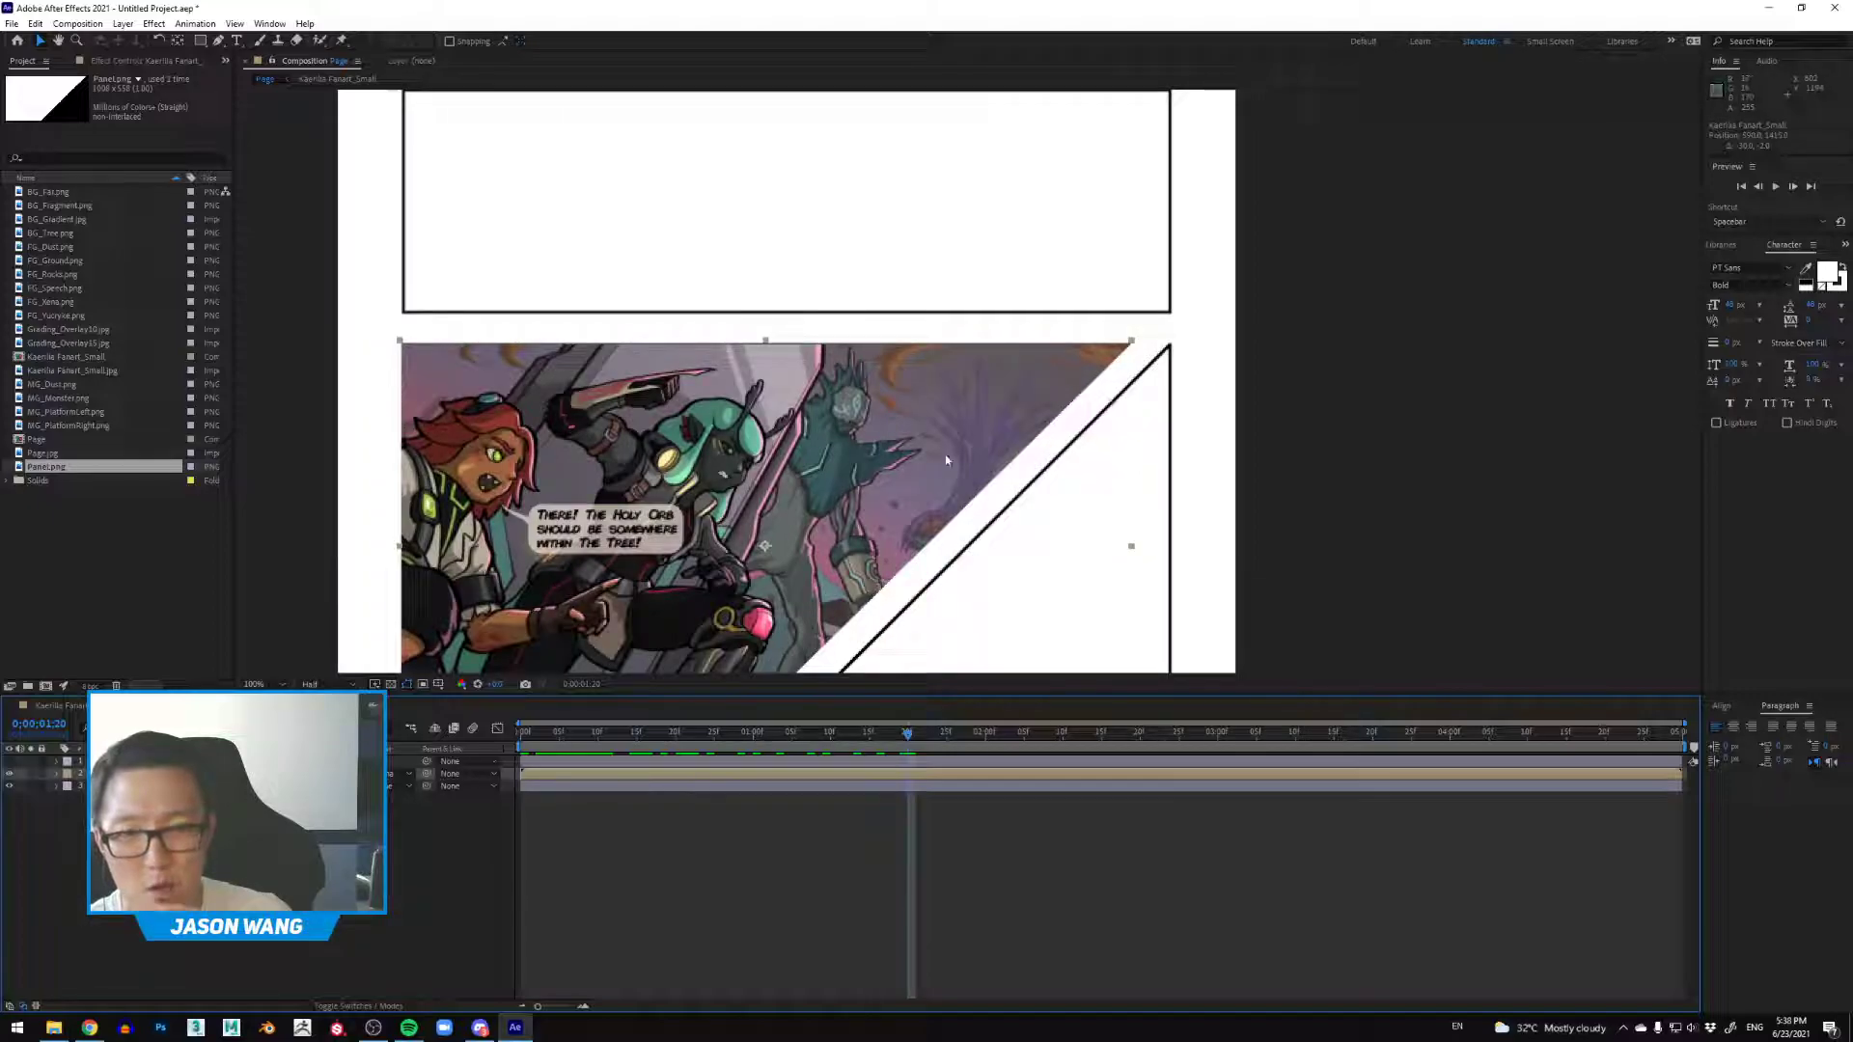
pyautogui.scroll(-1, 951, 459)
pyautogui.moveTo(905, 738); pyautogui.dragTo(839, 666)
pyautogui.press('/')
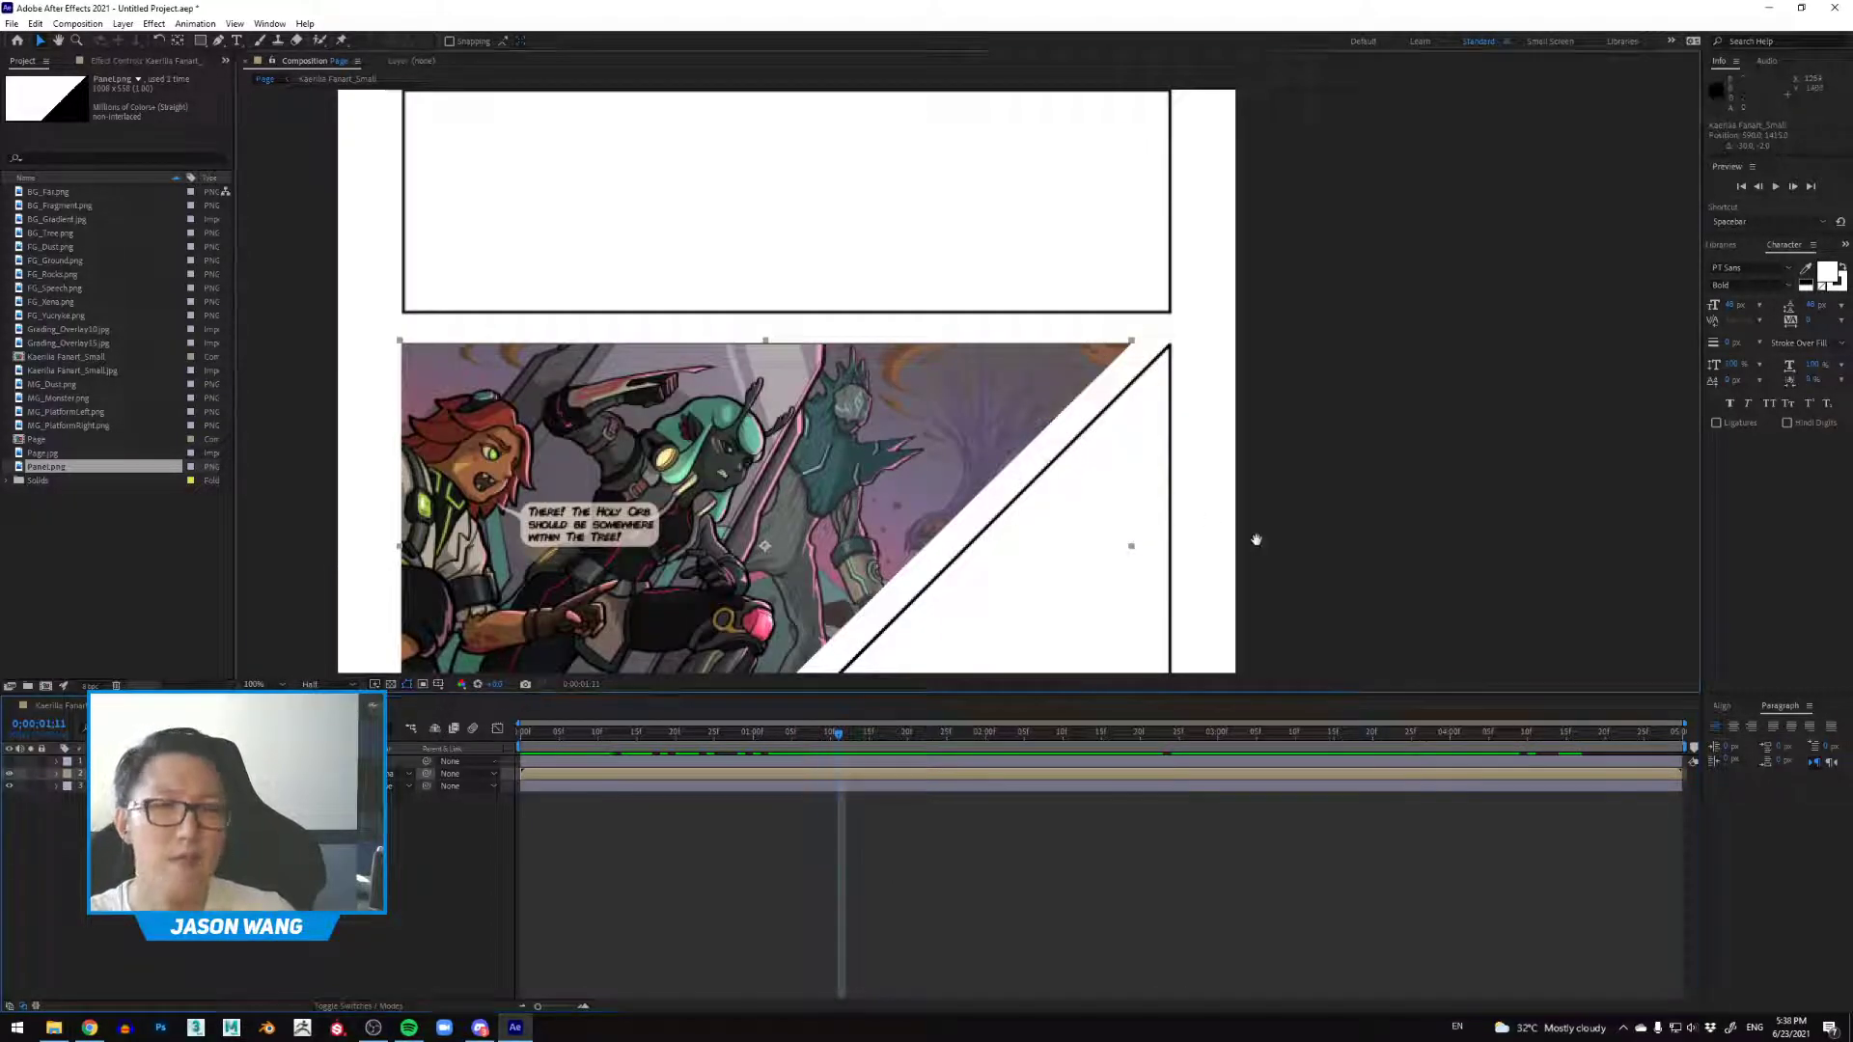
# Step: Add a Stroke layer style to the nested animation and expand its stroke settings
pyautogui.moveTo(1258, 538); pyautogui.dragTo(1422, 331)
pyautogui.moveTo(1054, 531); pyautogui.dragTo(1049, 583)
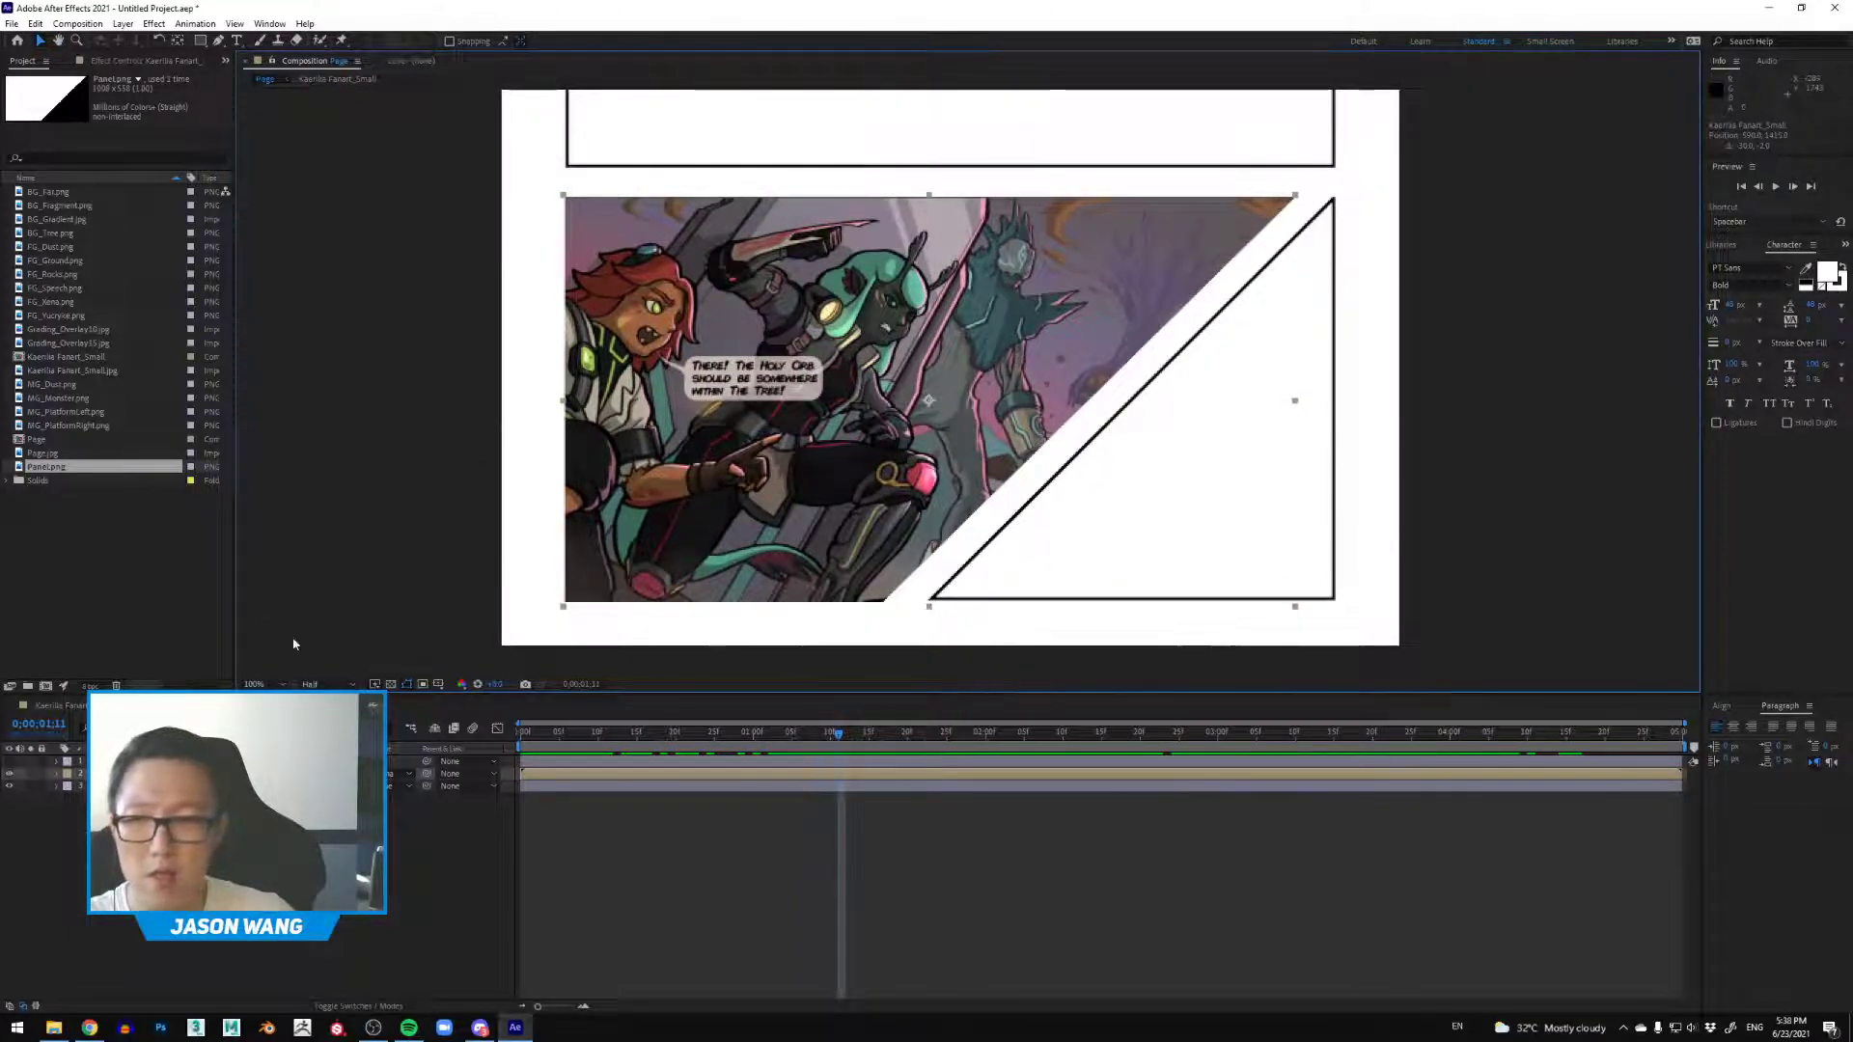
pyautogui.rightClick(155, 773)
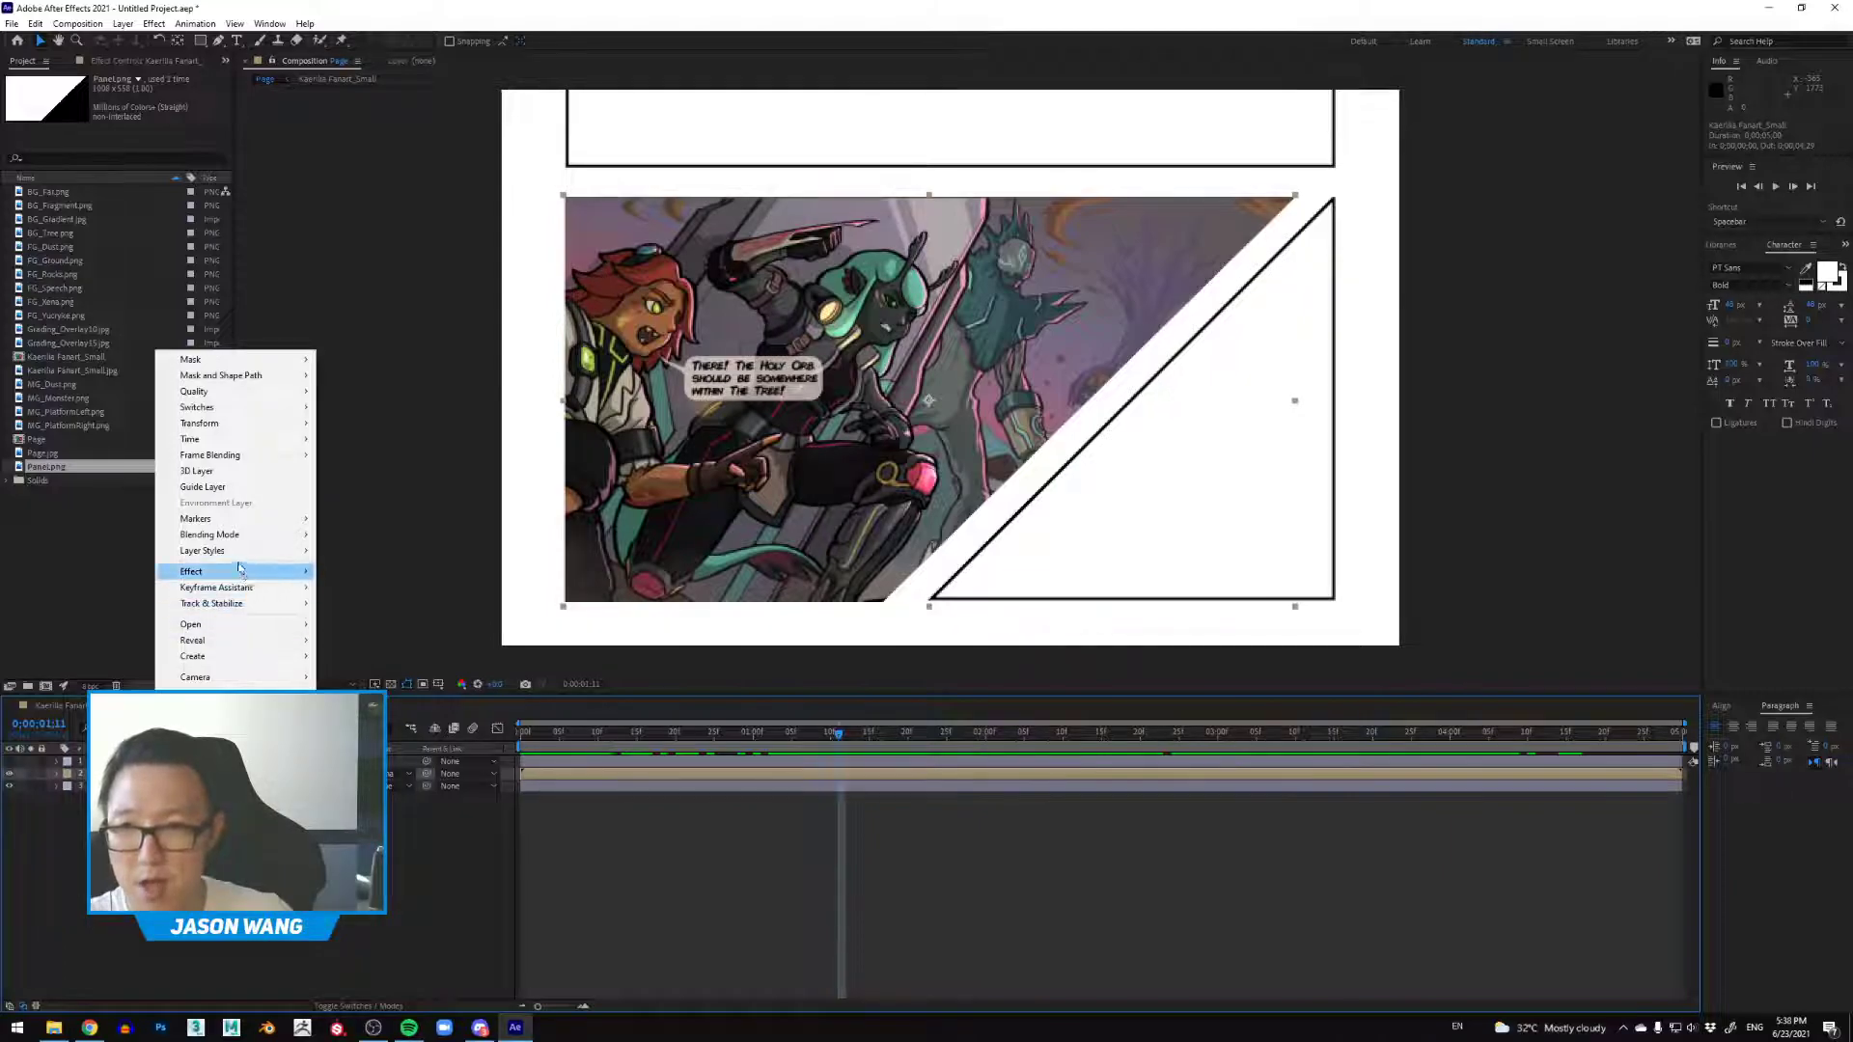
pyautogui.moveTo(217, 556)
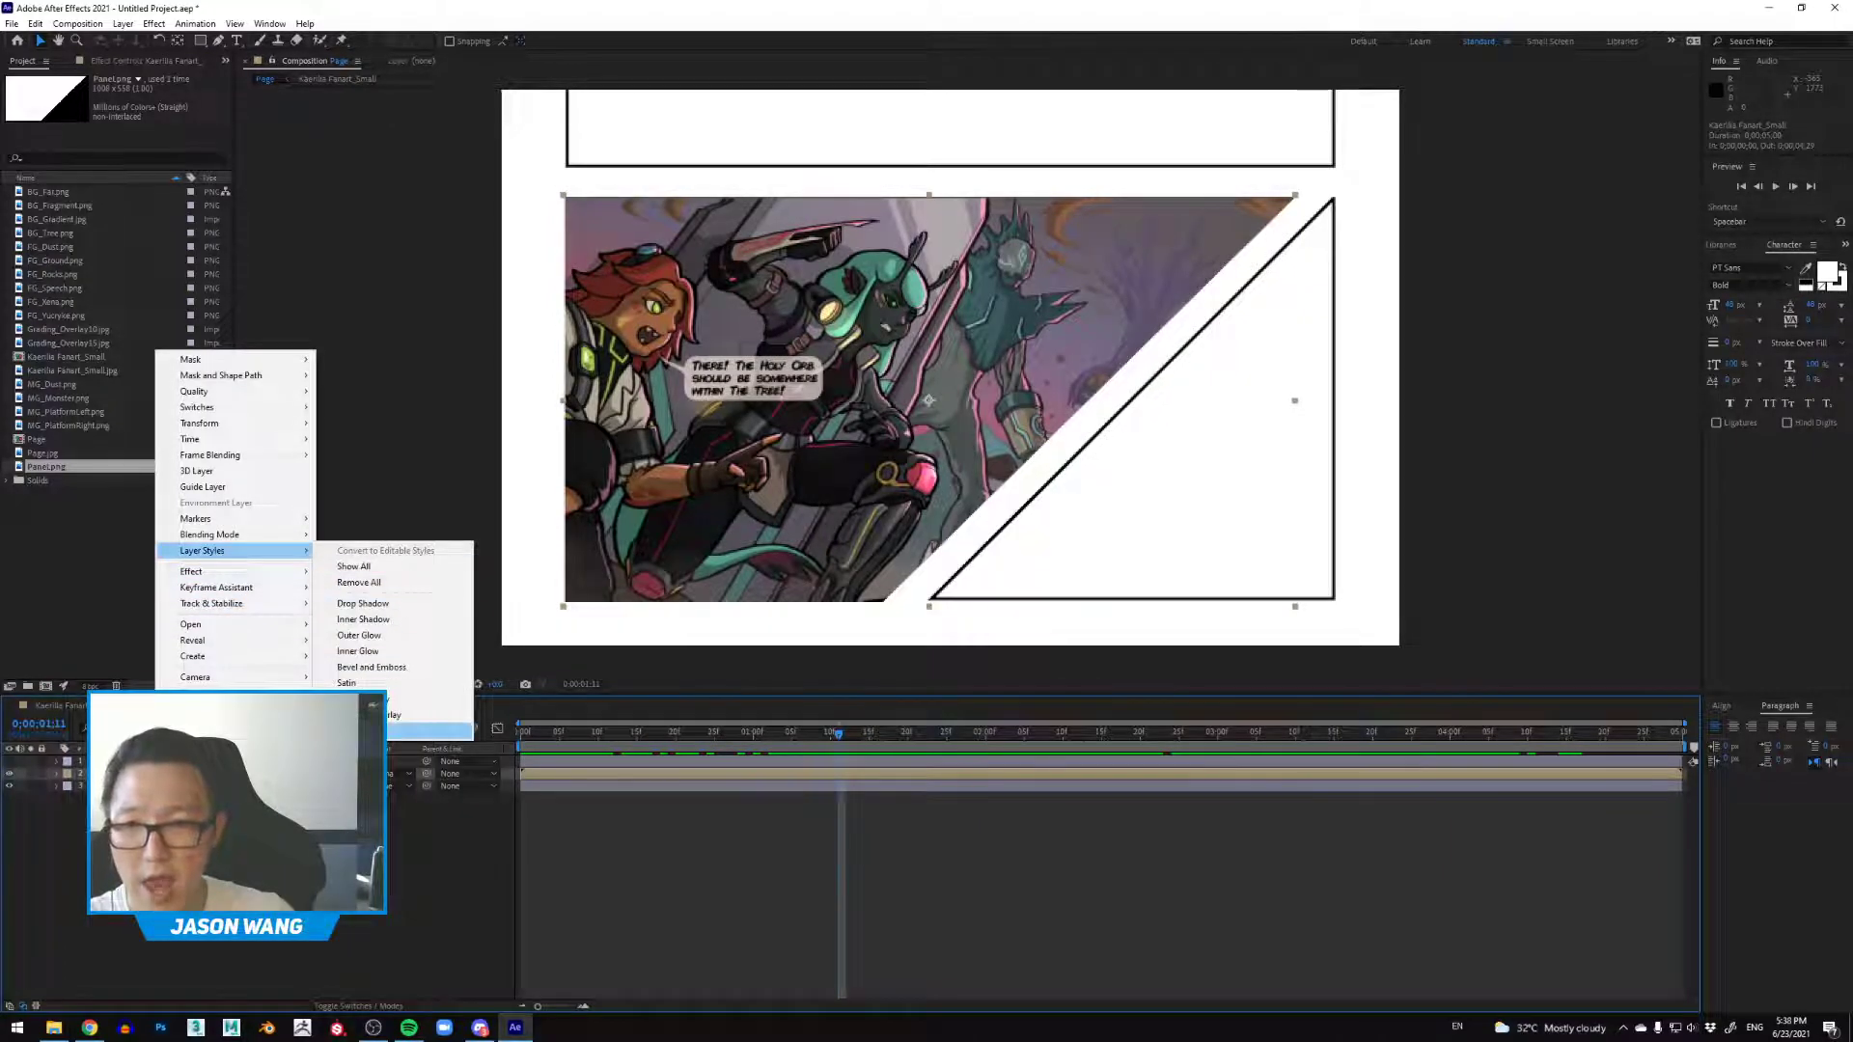
pyautogui.click(415, 730)
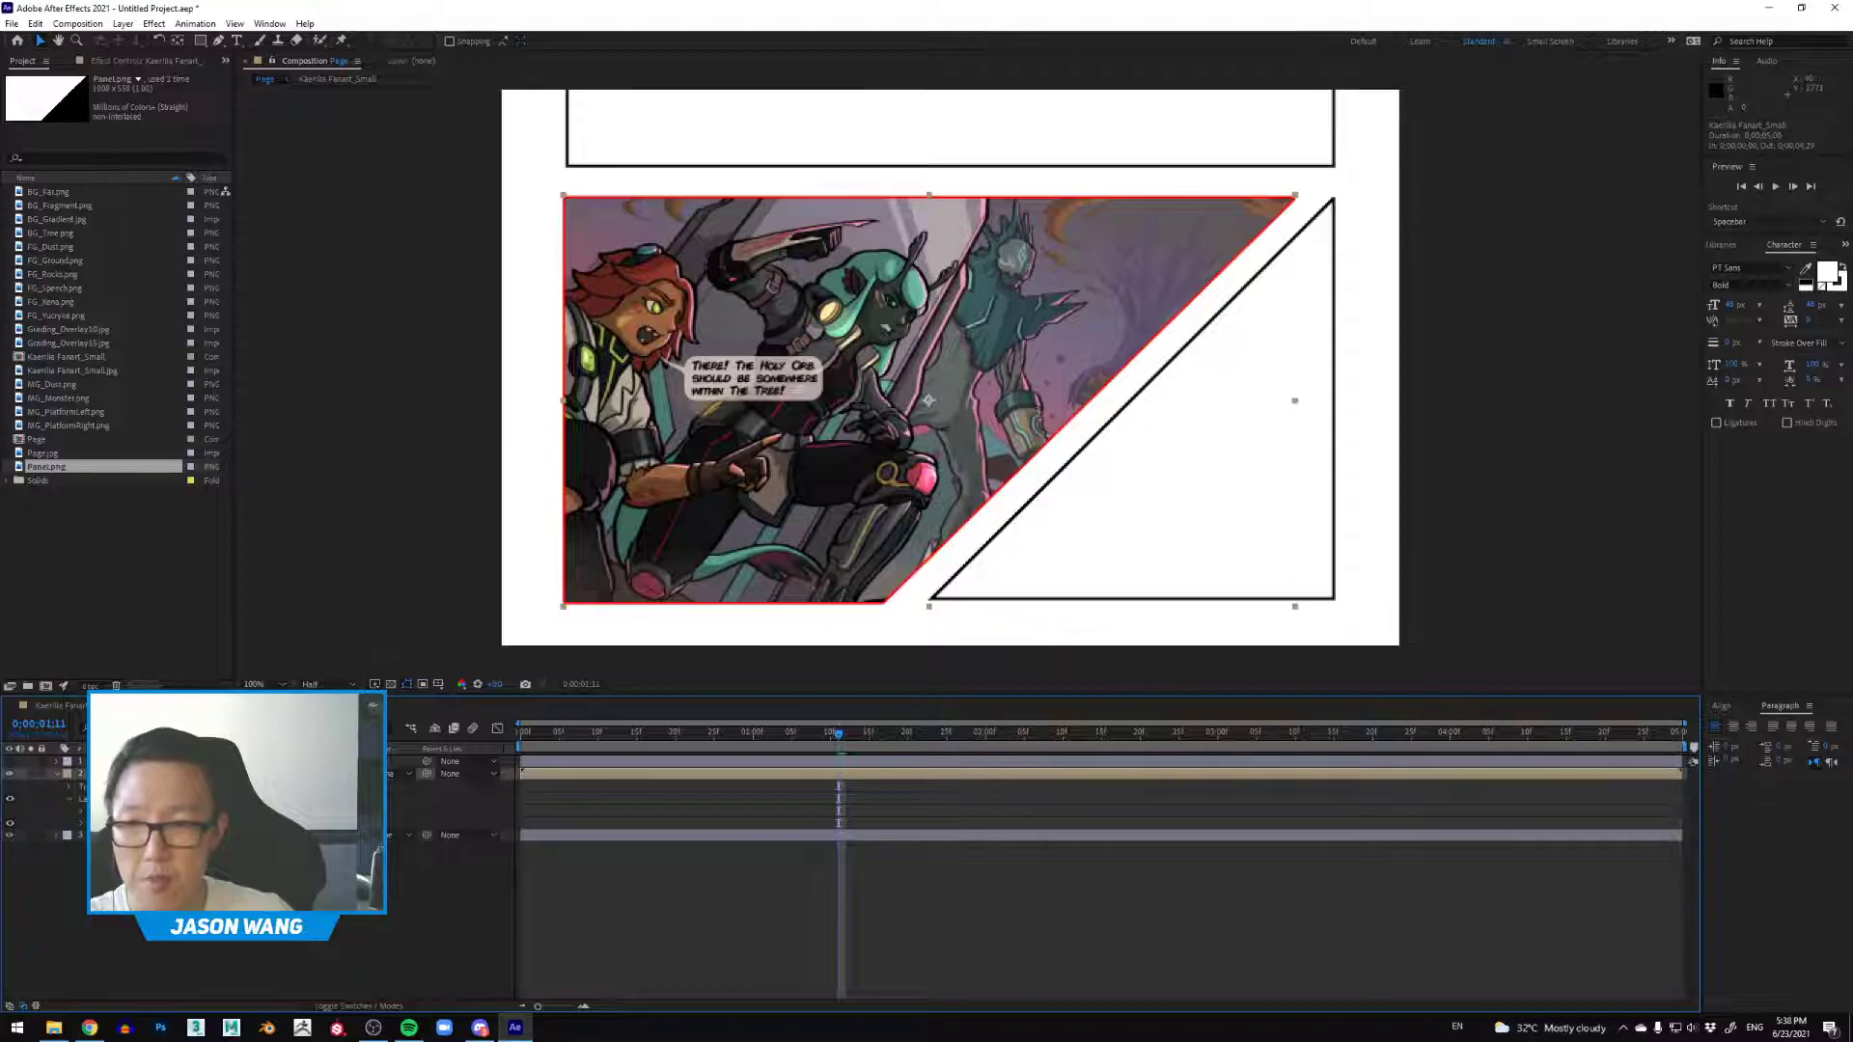
pyautogui.click(80, 825)
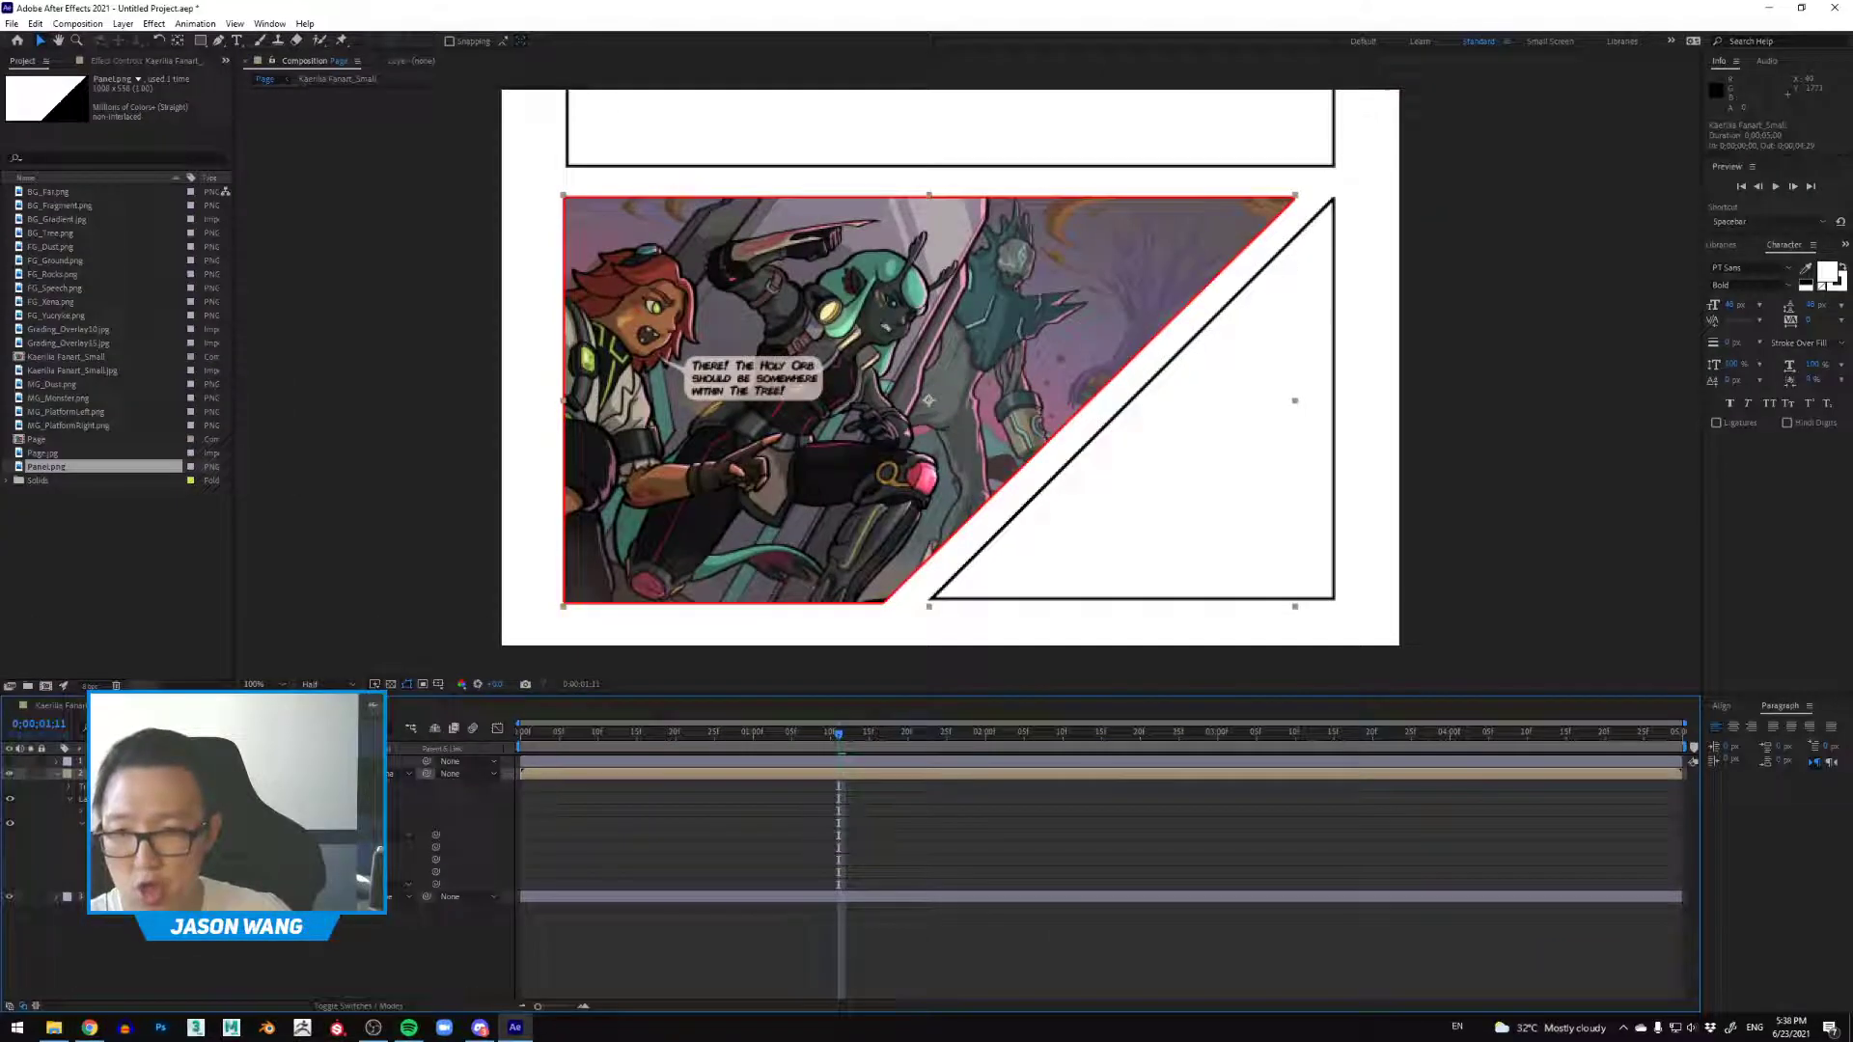
# Step: Set the nested animation's stroke colour to black and its stroke position to Inside
pyautogui.click(304, 846)
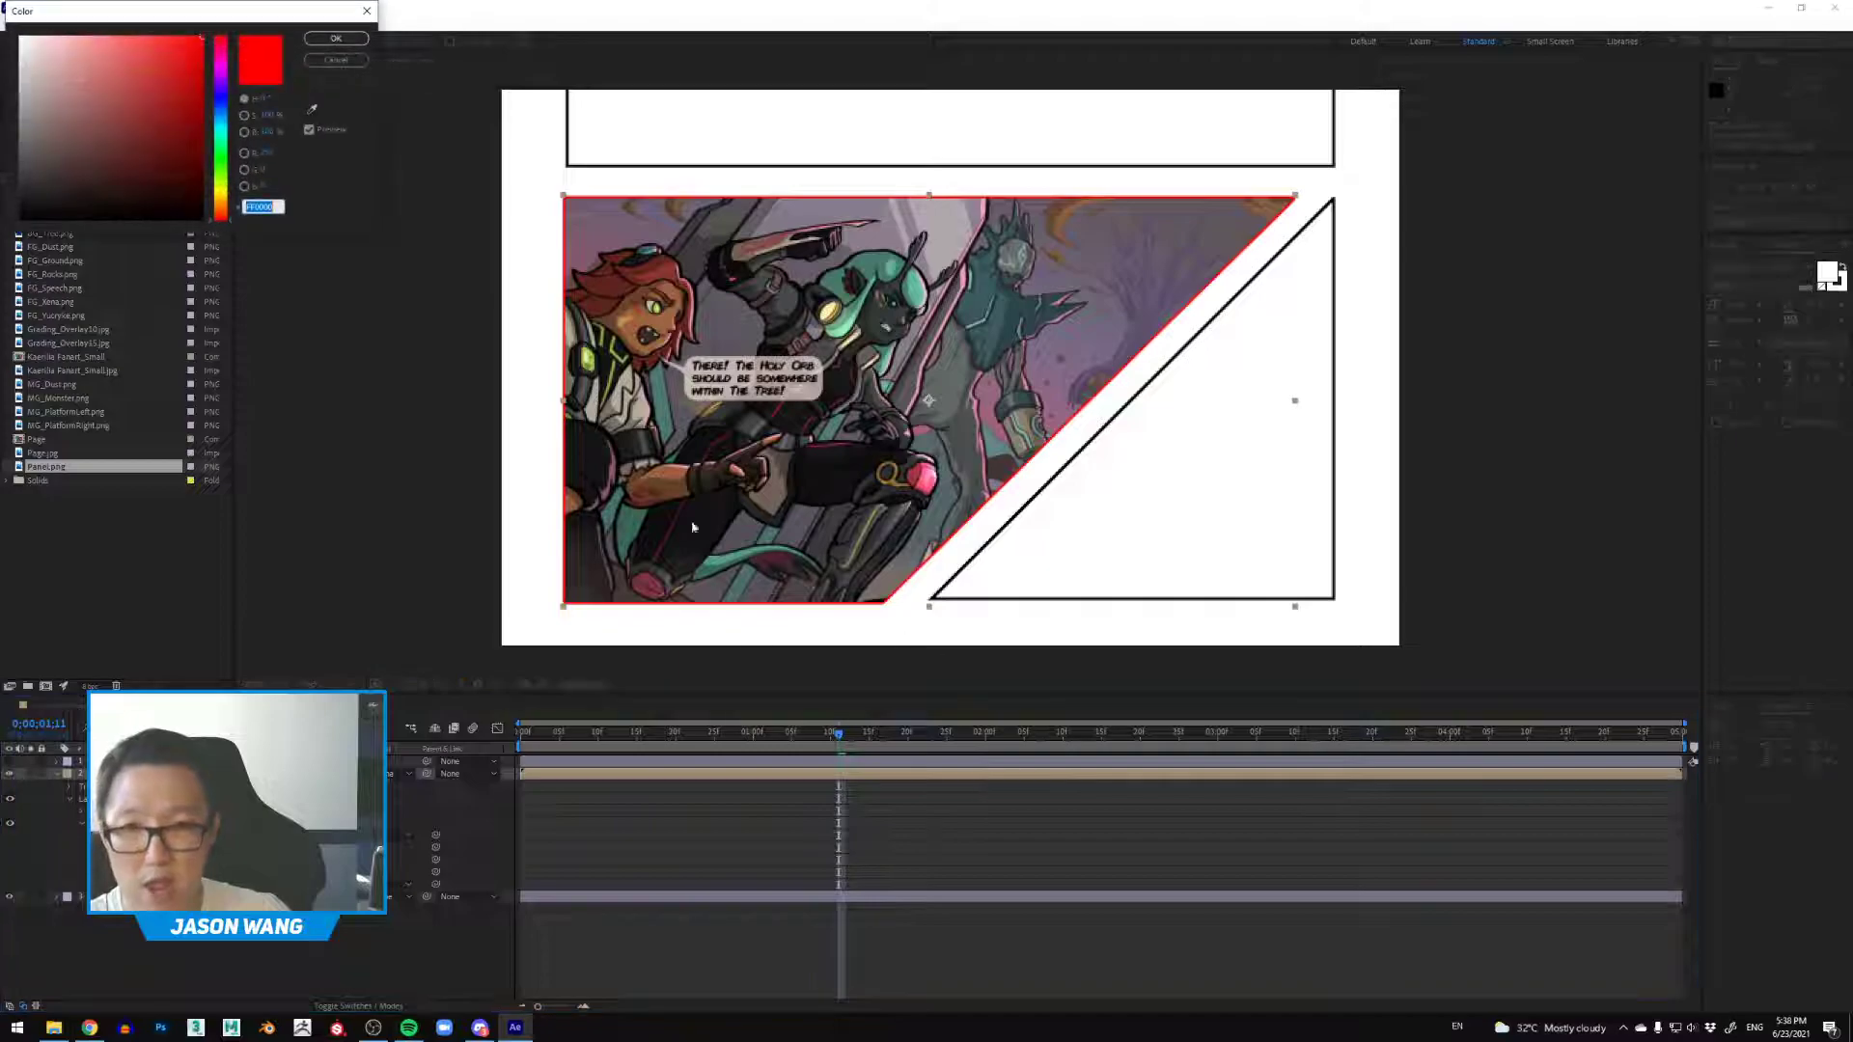
pyautogui.moveTo(169, 165); pyautogui.dragTo(281, 298)
pyautogui.click(334, 40)
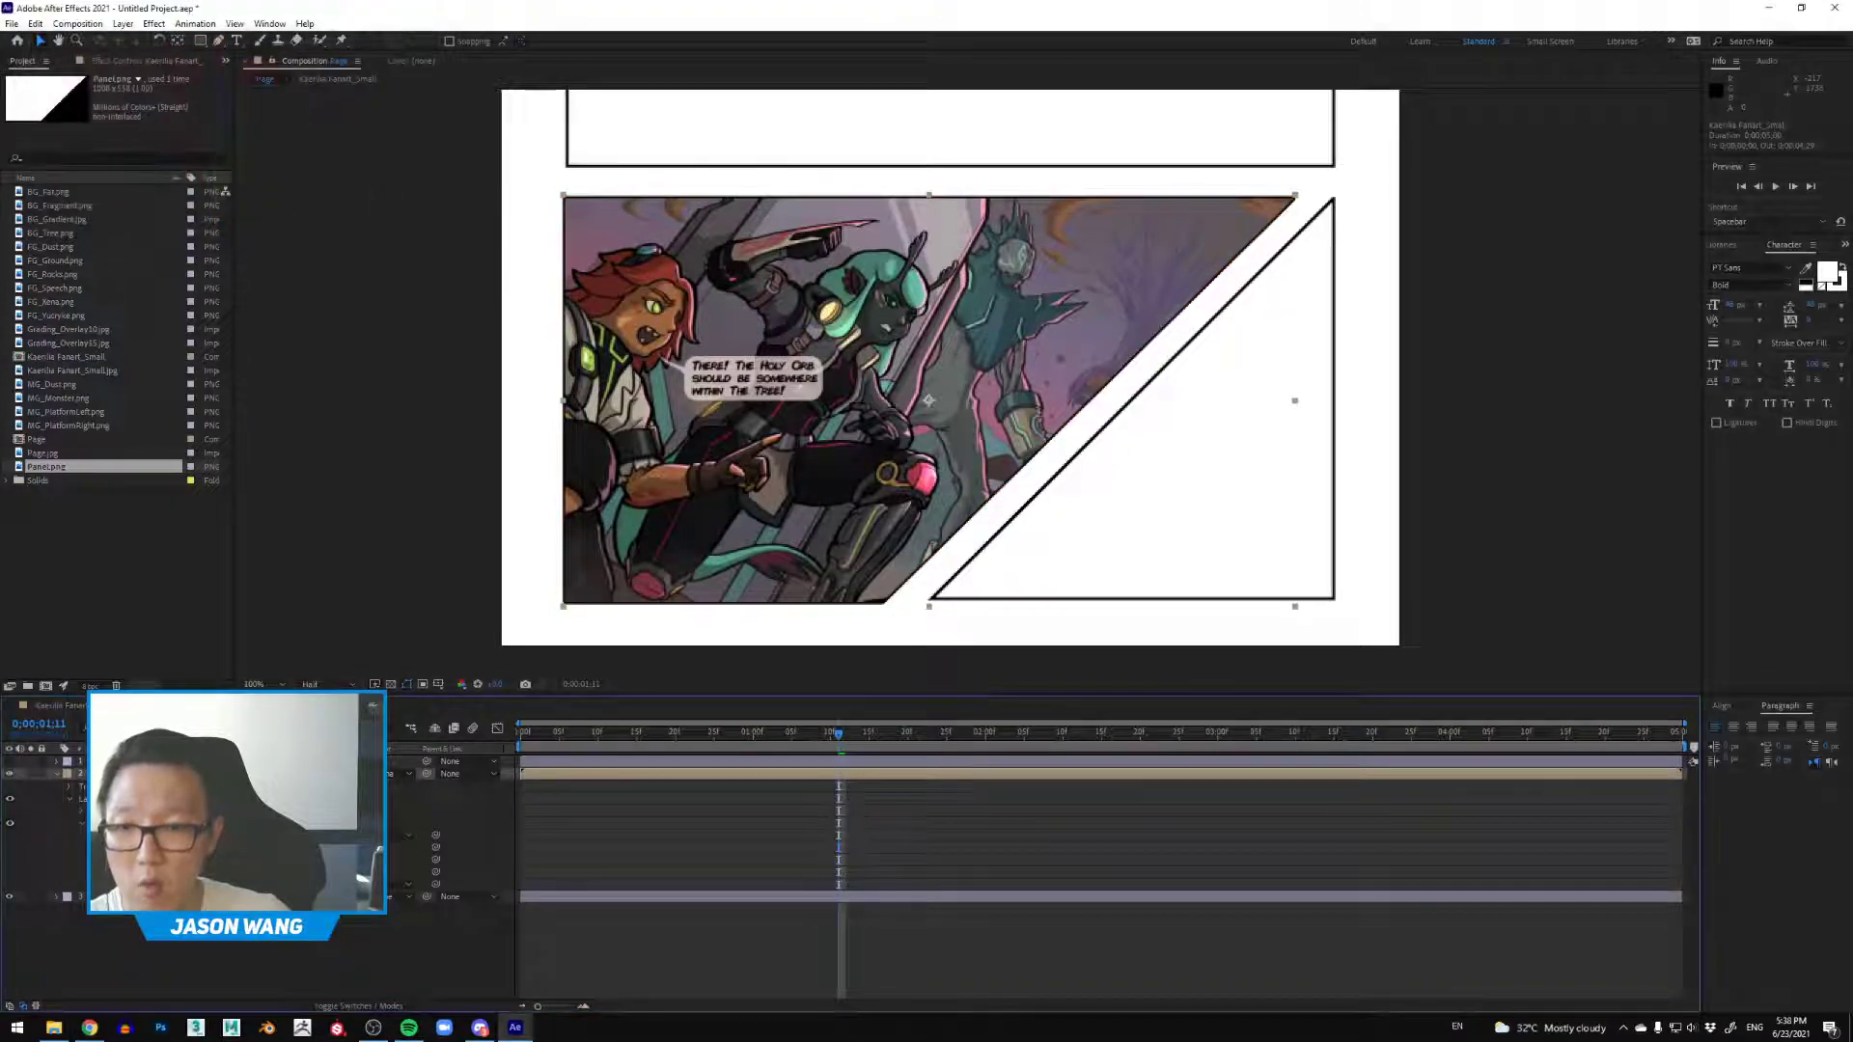
pyautogui.click(390, 888)
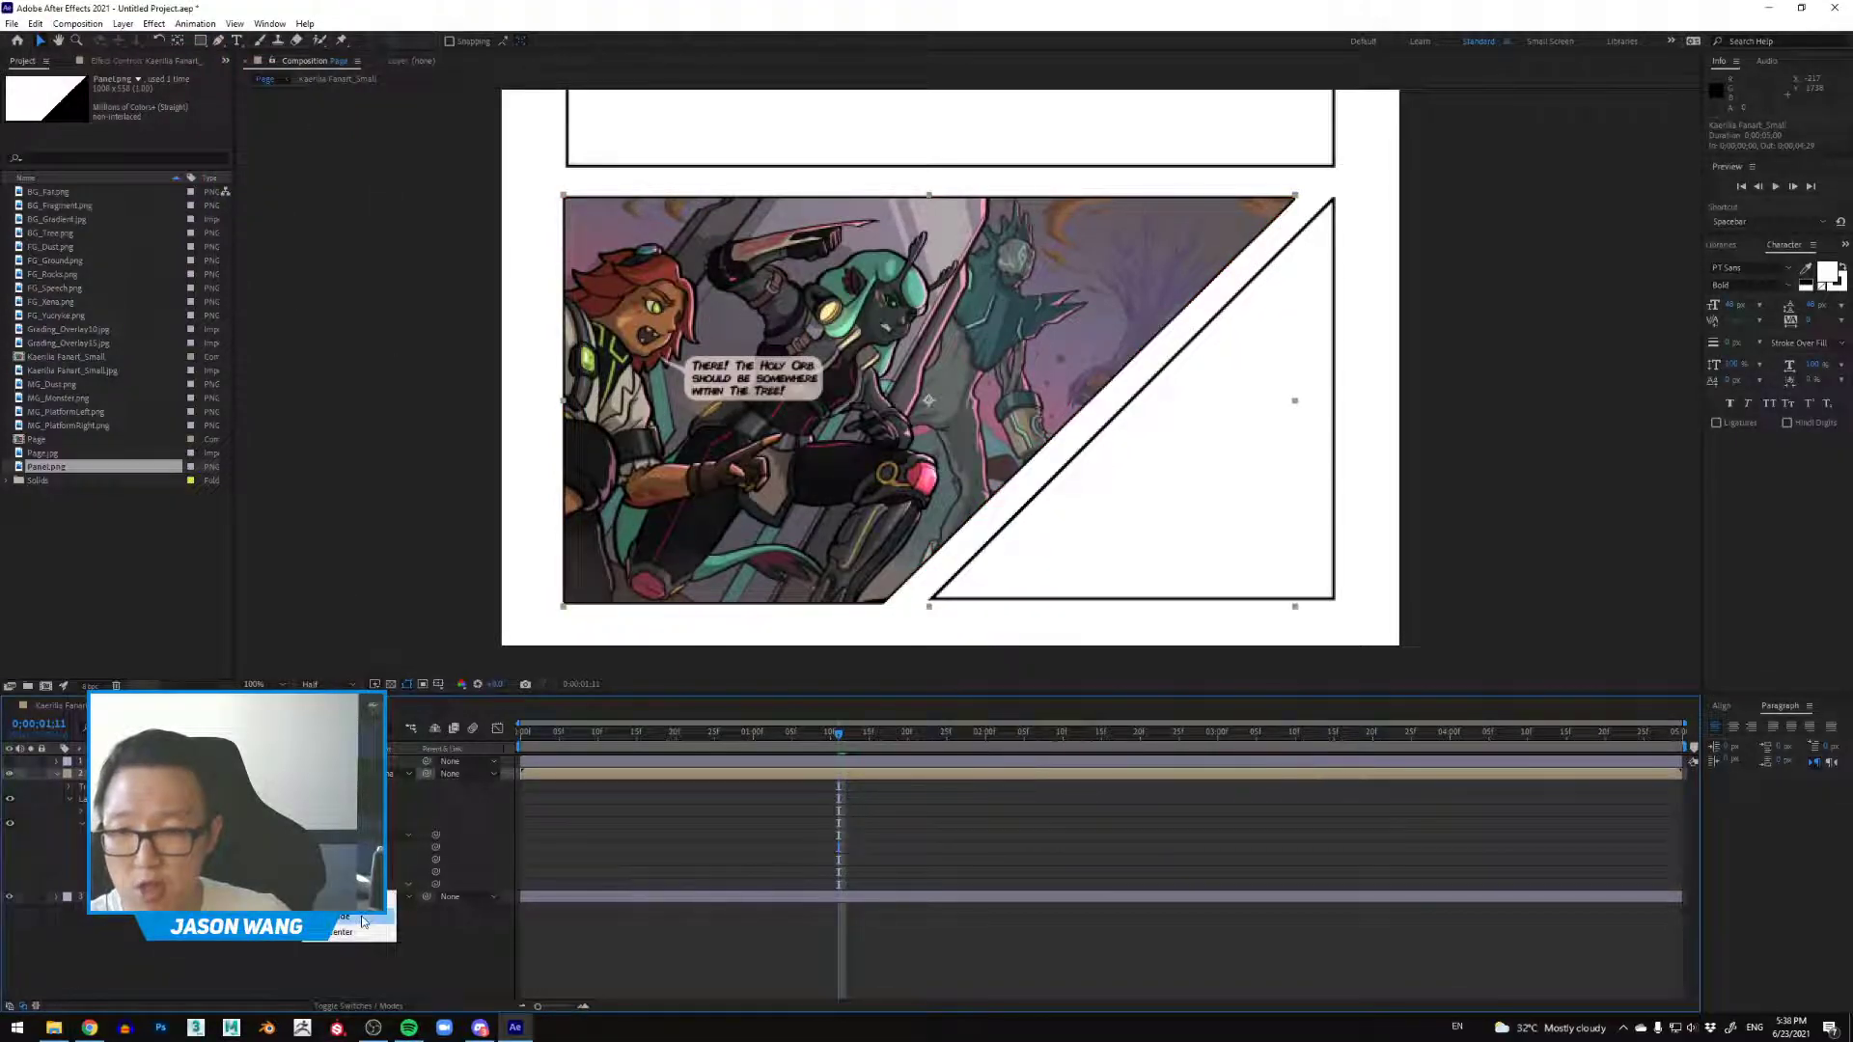
pyautogui.click(363, 922)
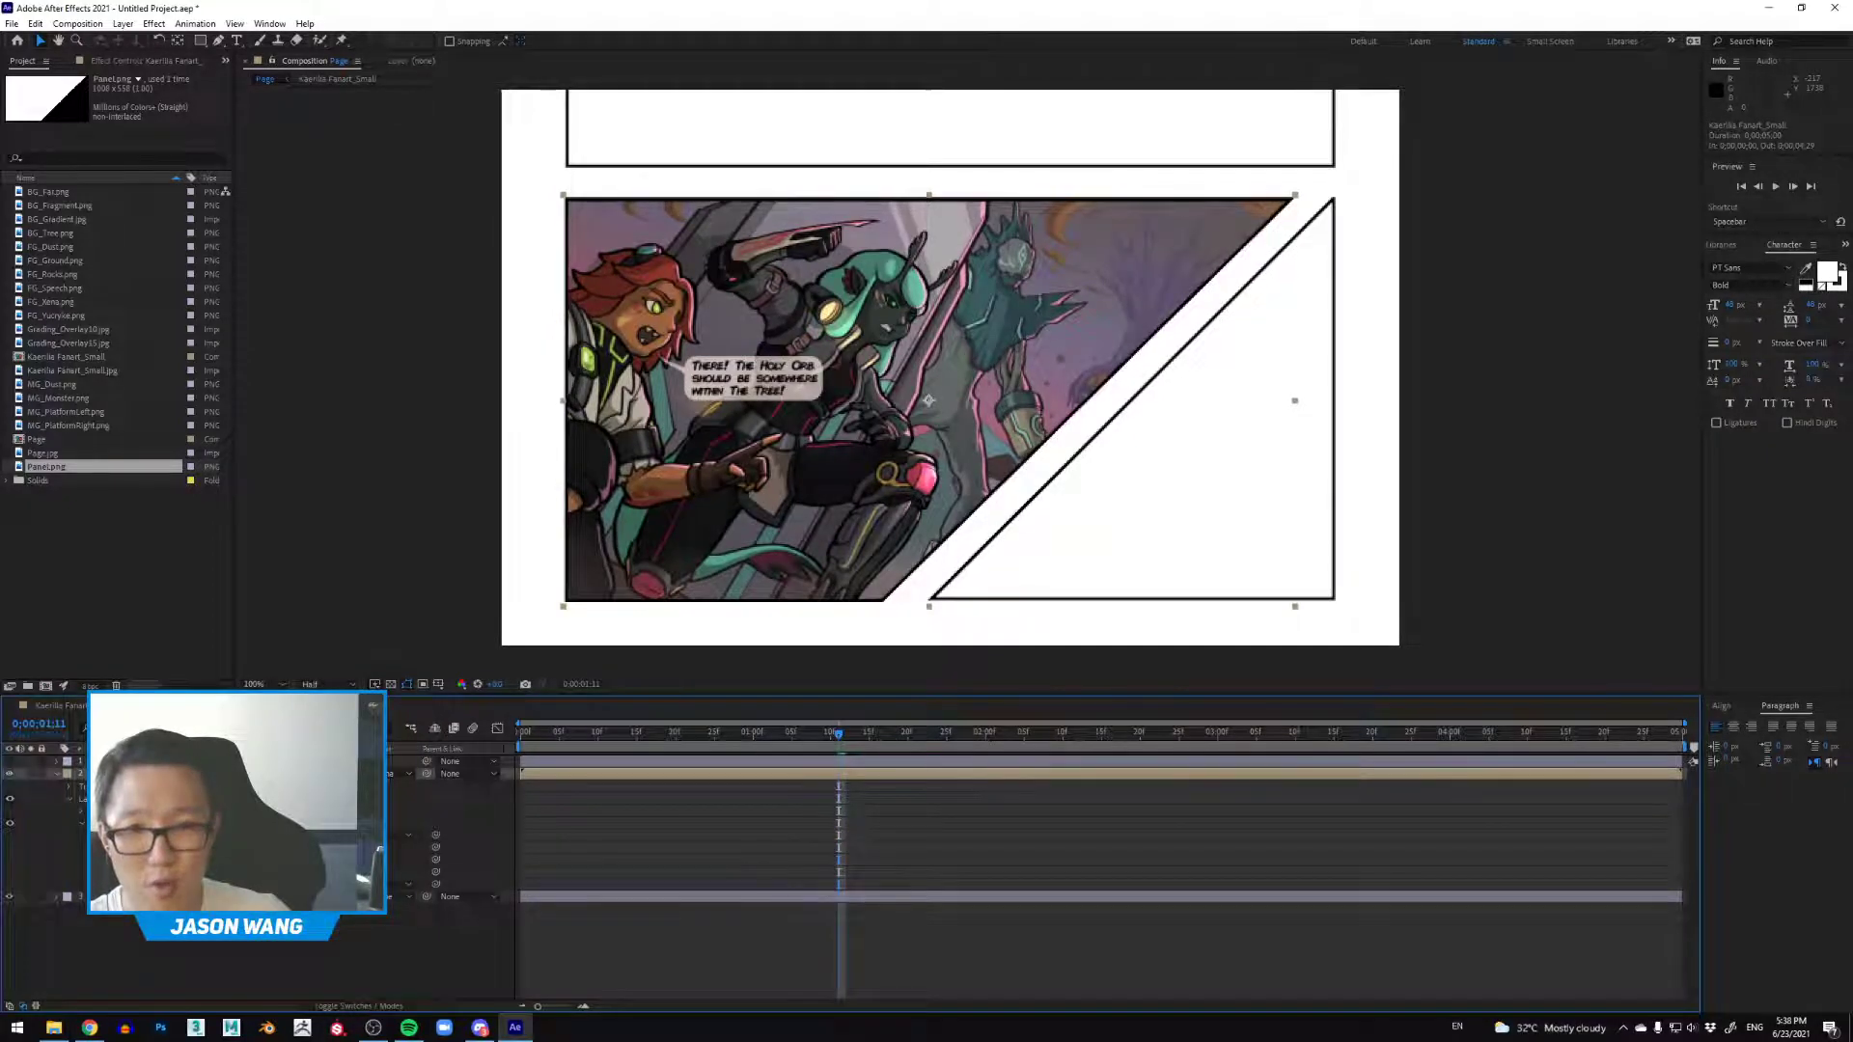
# Step: View the whole comic page and play the animation inside the slanted panel
pyautogui.press(',')
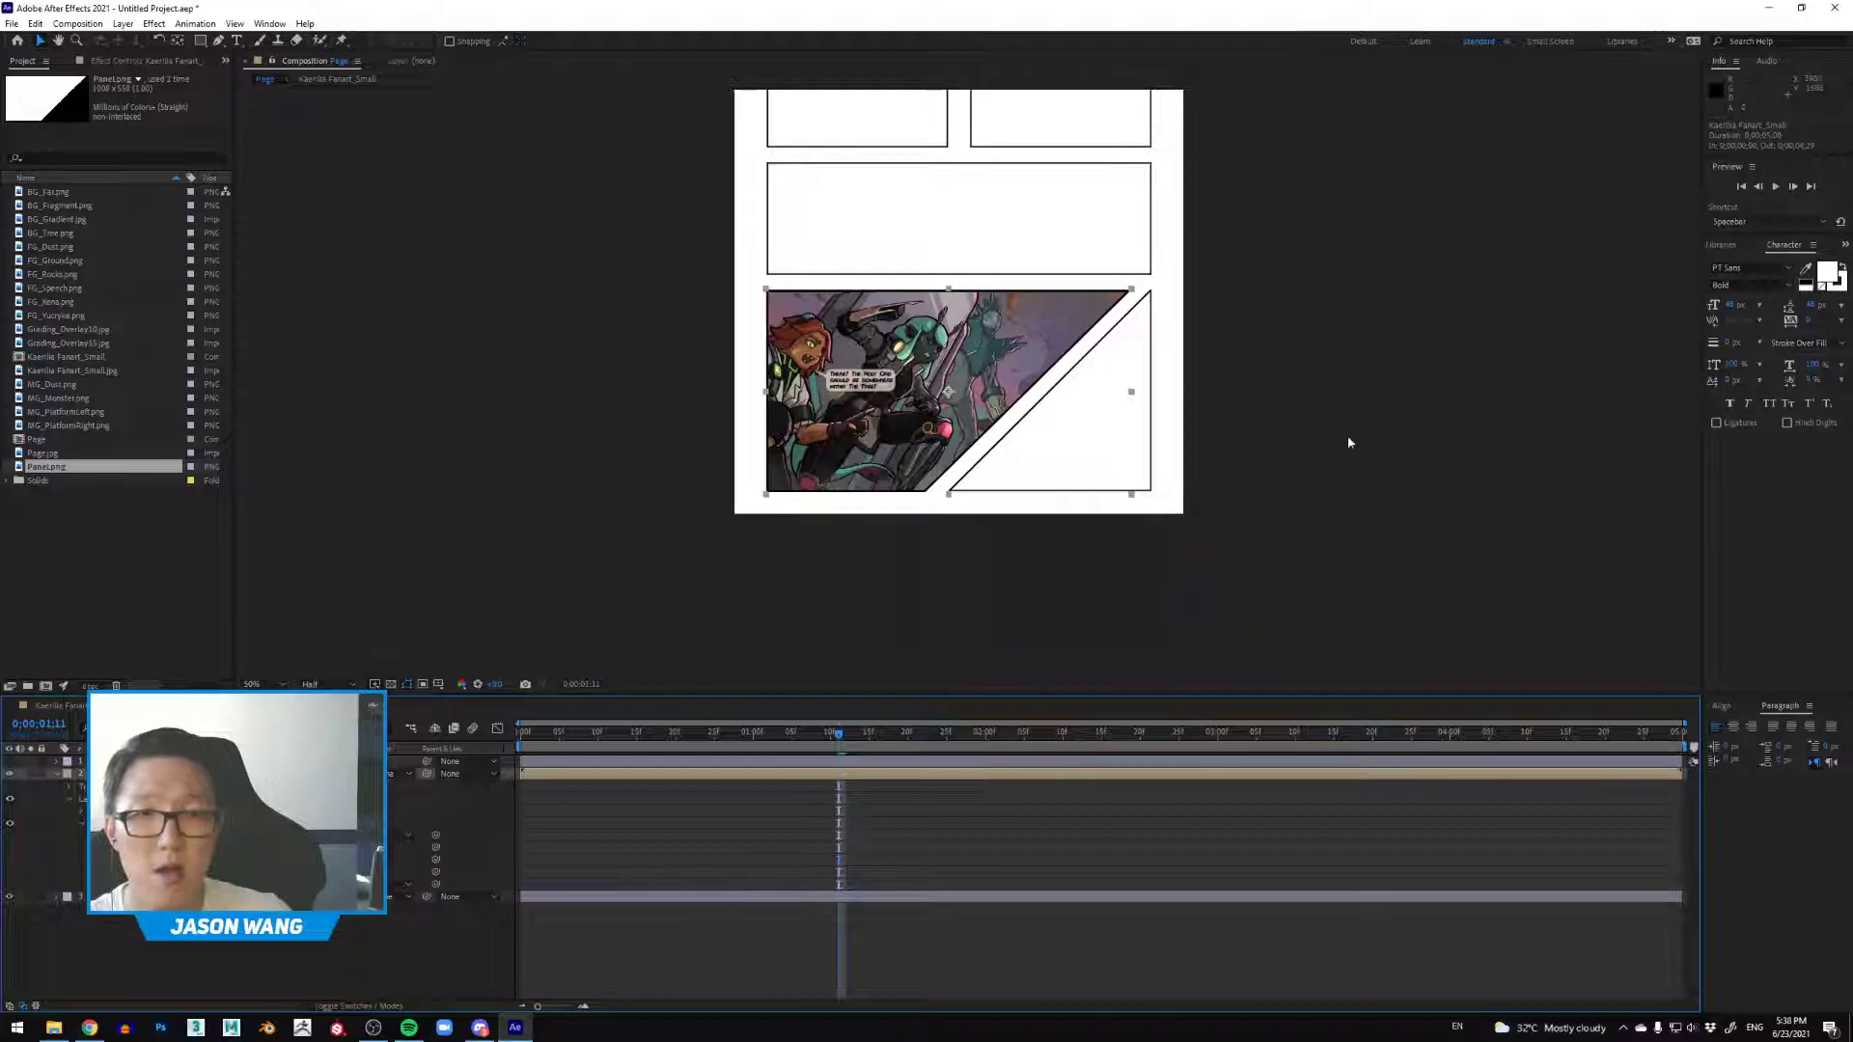
pyautogui.moveTo(1157, 345); pyautogui.dragTo(1112, 524)
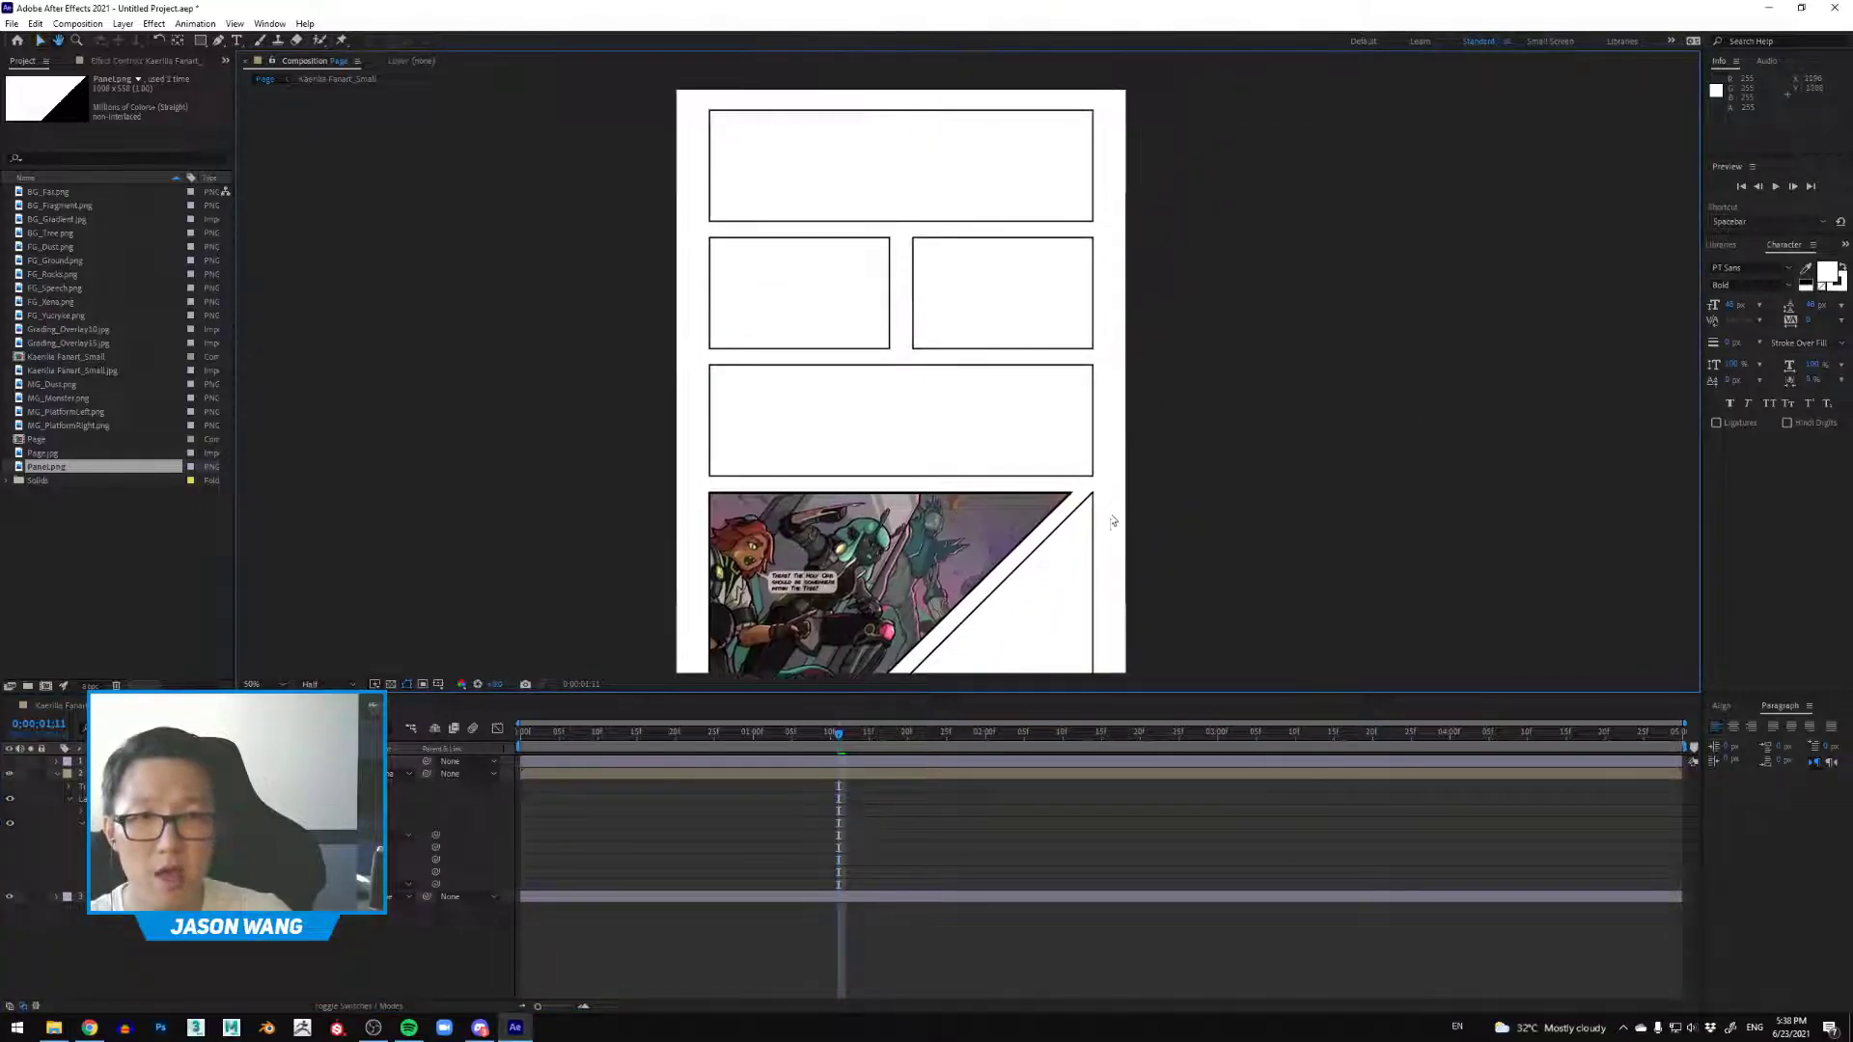
pyautogui.press(',')
pyautogui.moveTo(1042, 430); pyautogui.dragTo(1038, 430)
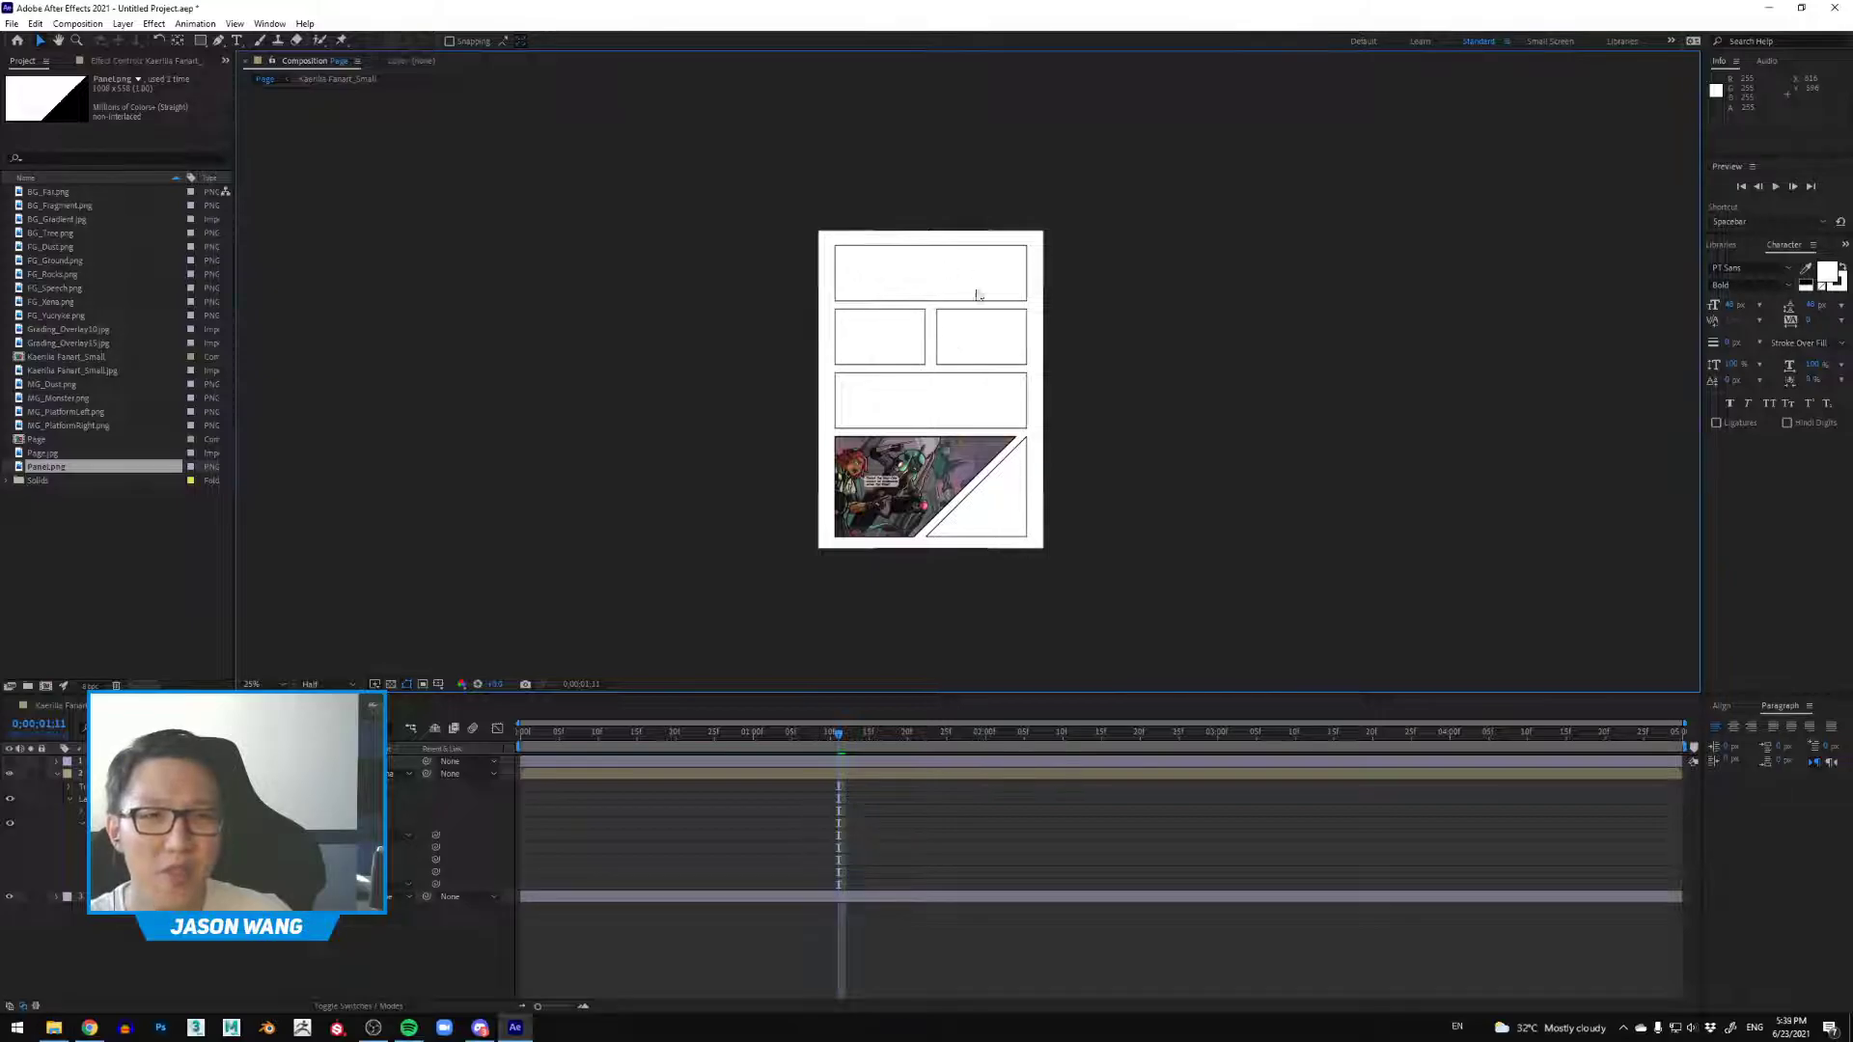
pyautogui.press('.')
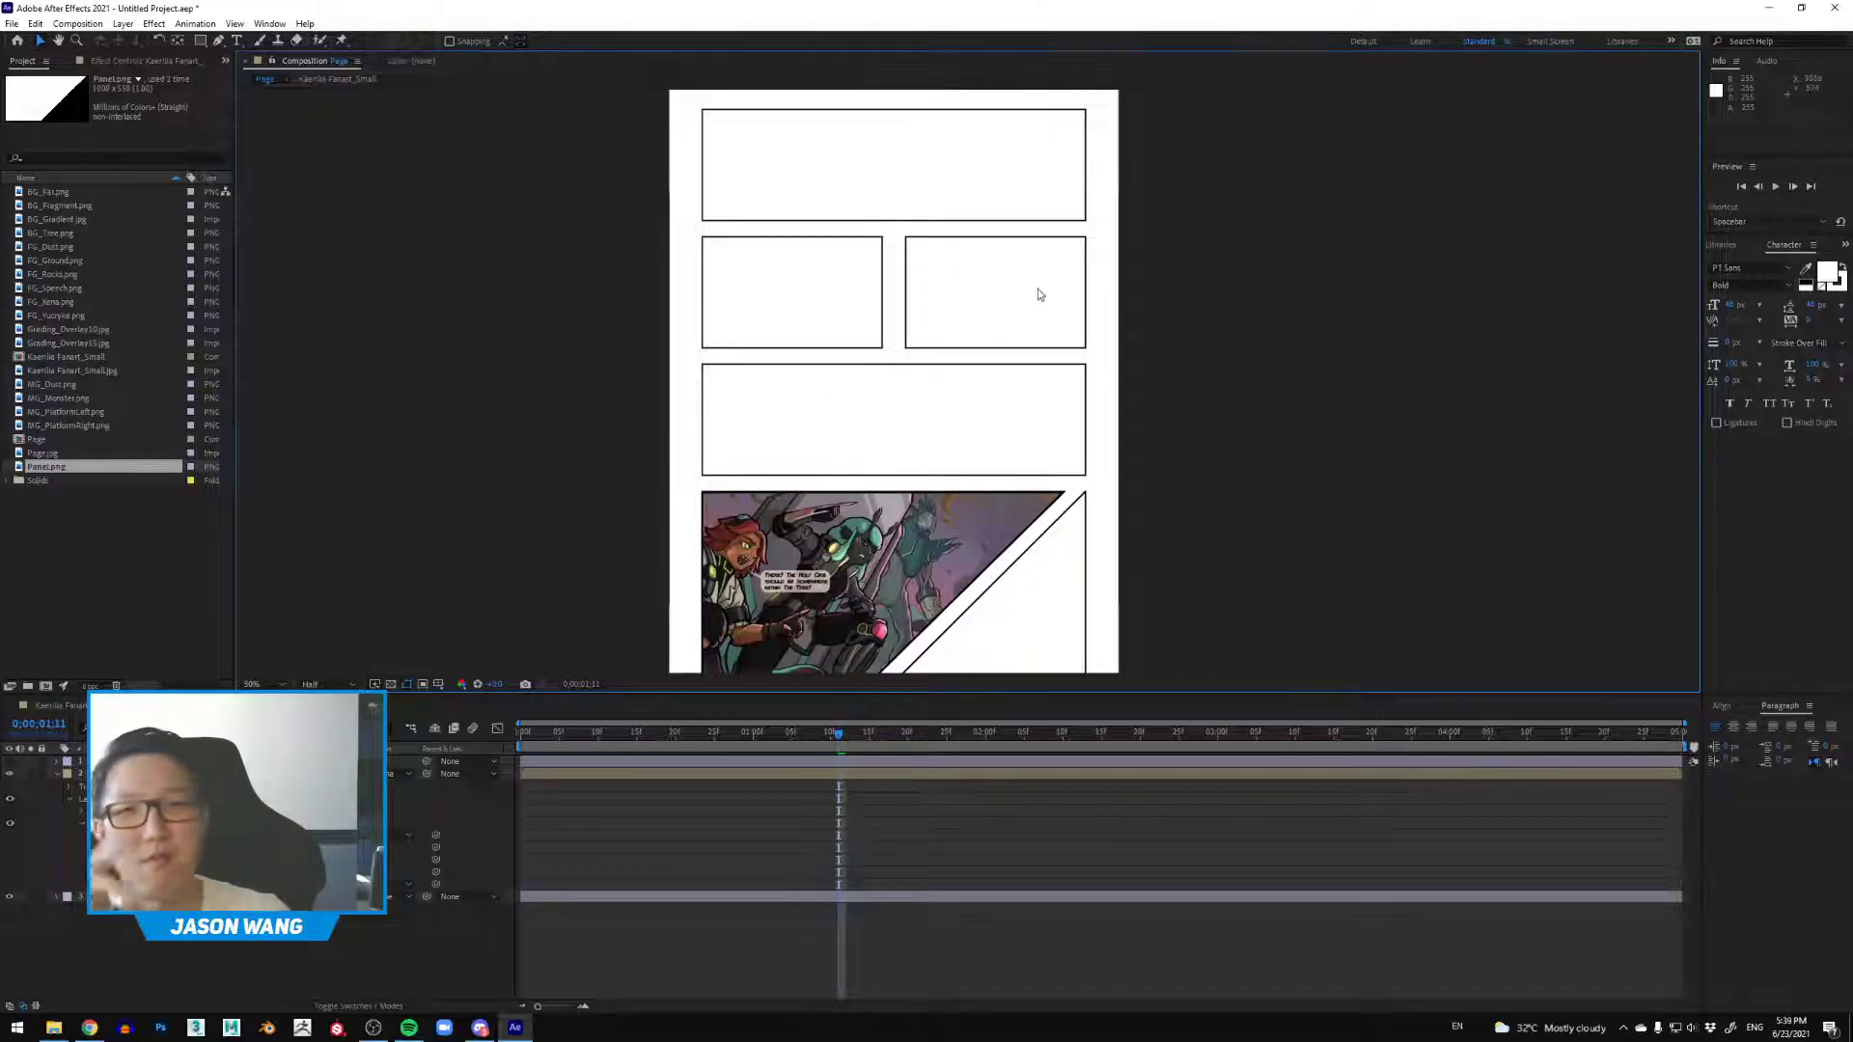
pyautogui.moveTo(1062, 301); pyautogui.dragTo(1053, 219)
pyautogui.press('space')
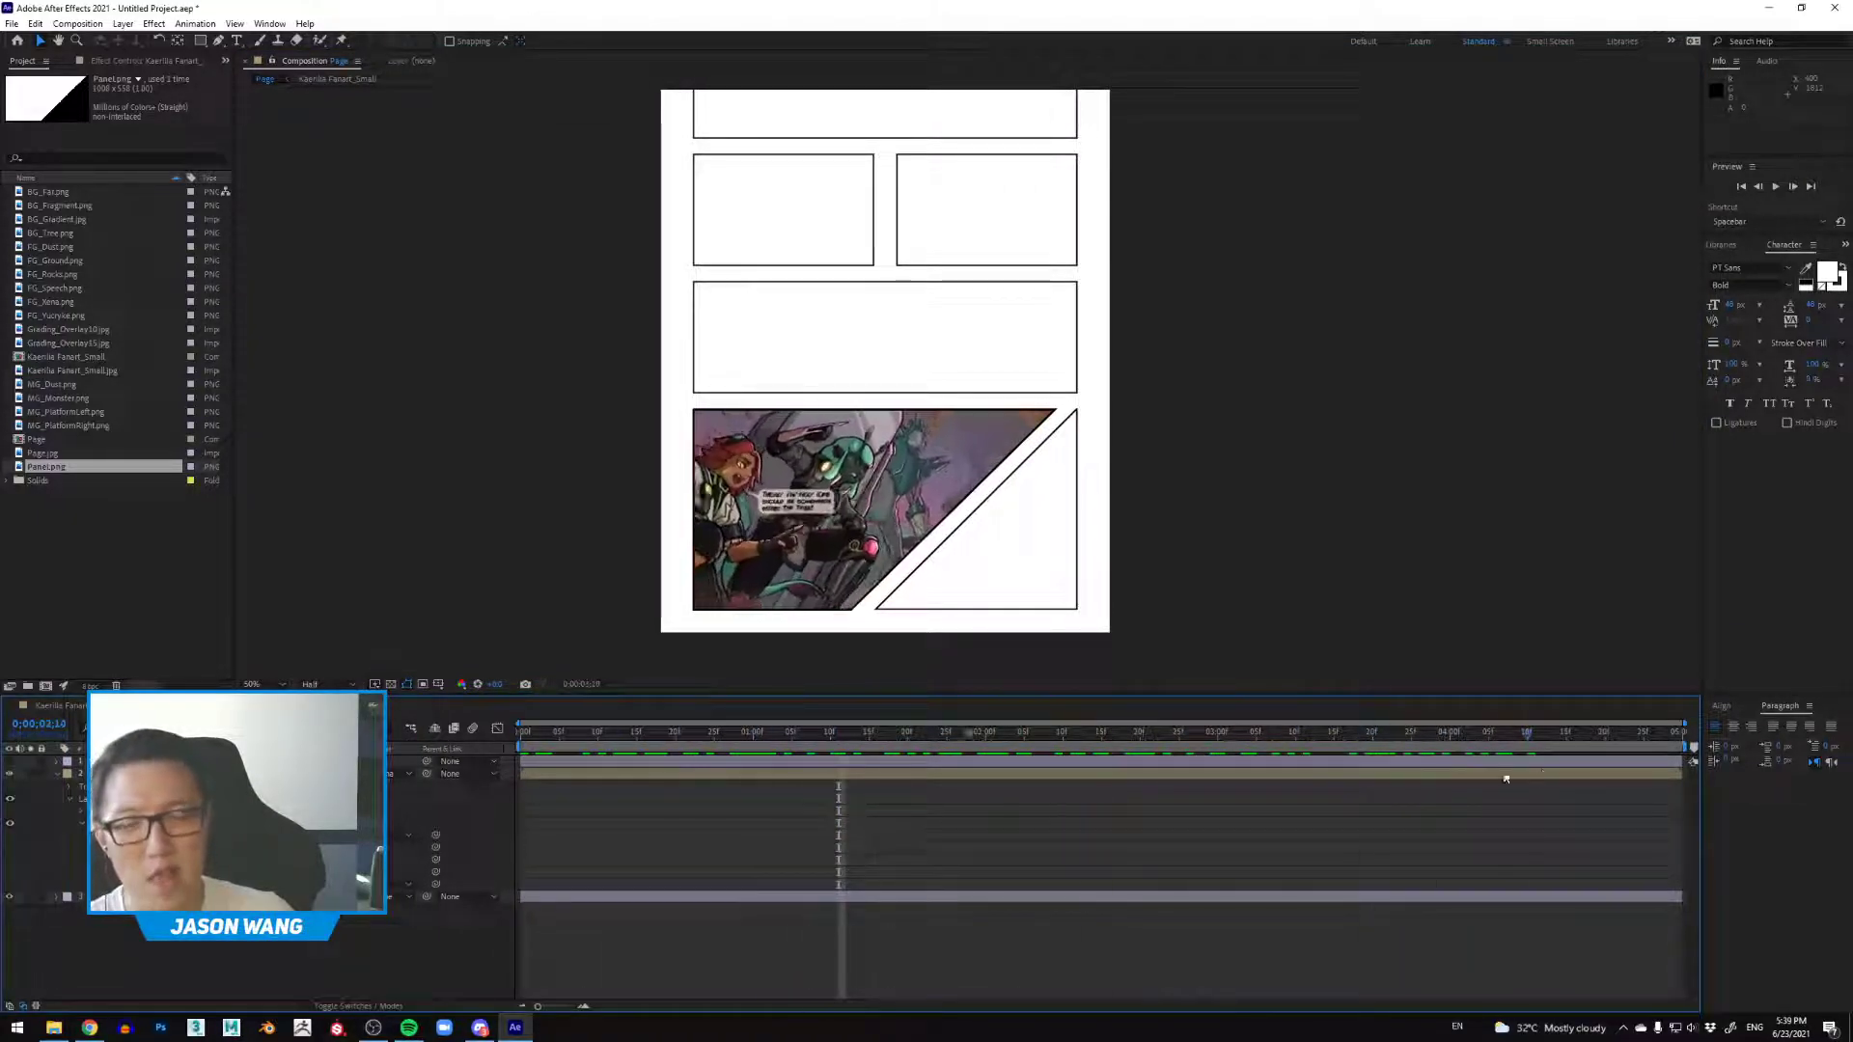
pyautogui.press('space')
pyautogui.moveTo(1333, 289); pyautogui.dragTo(1330, 372)
pyautogui.click(83, 27)
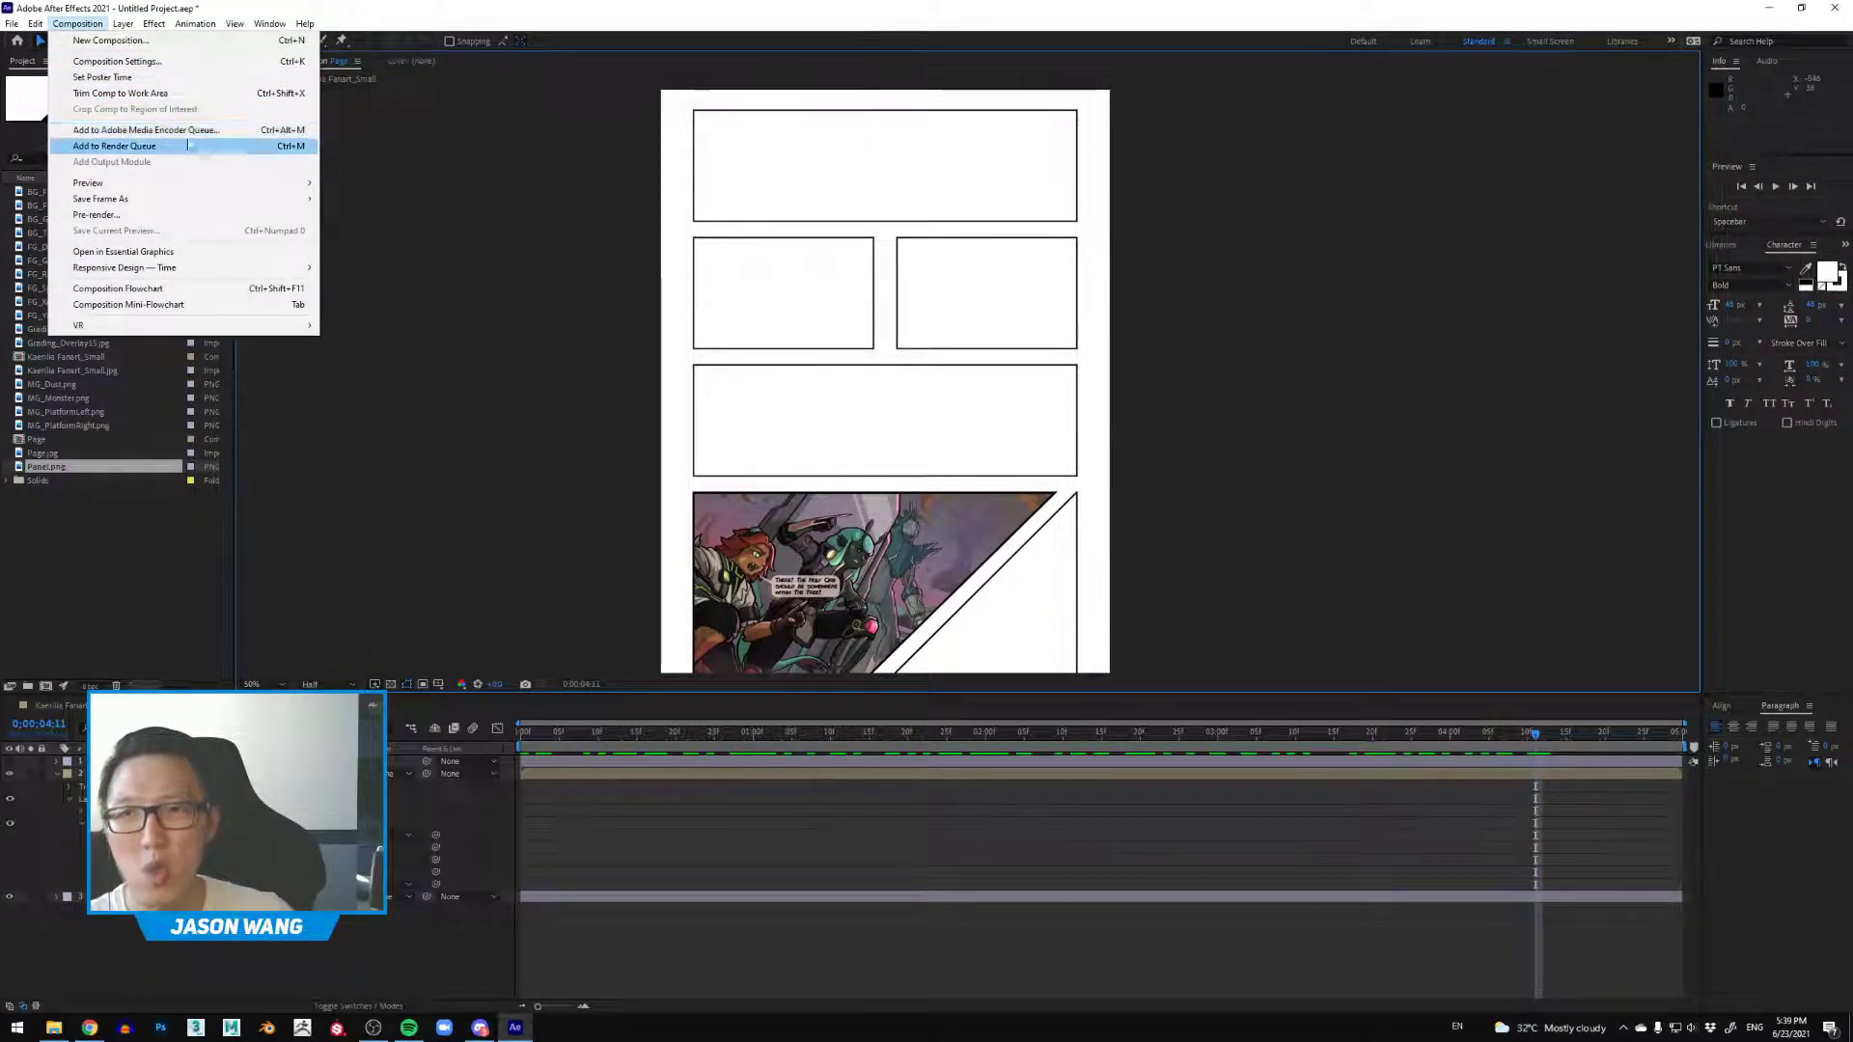
pyautogui.click(1323, 432)
pyautogui.scroll(-4, 1151, 587)
pyautogui.scroll(4, 1163, 582)
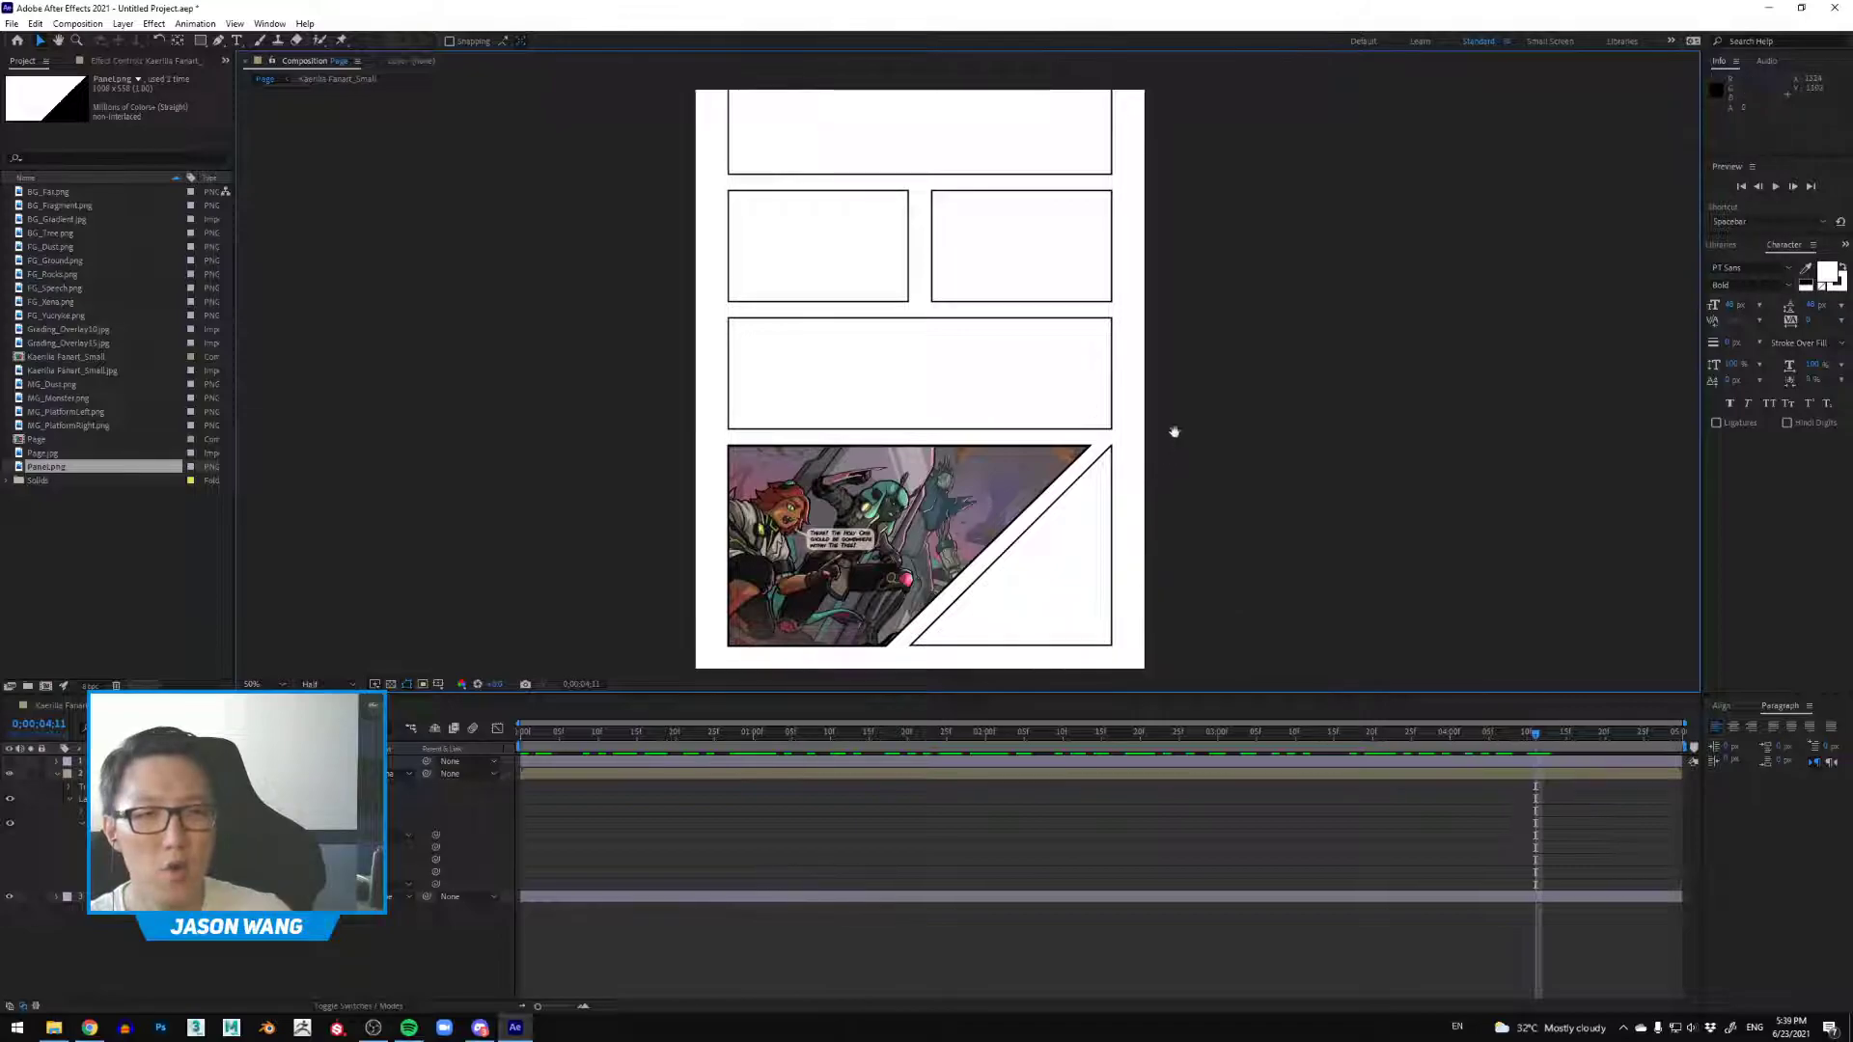
pyautogui.scroll(-2, 1175, 440)
pyautogui.scroll(2, 1174, 444)
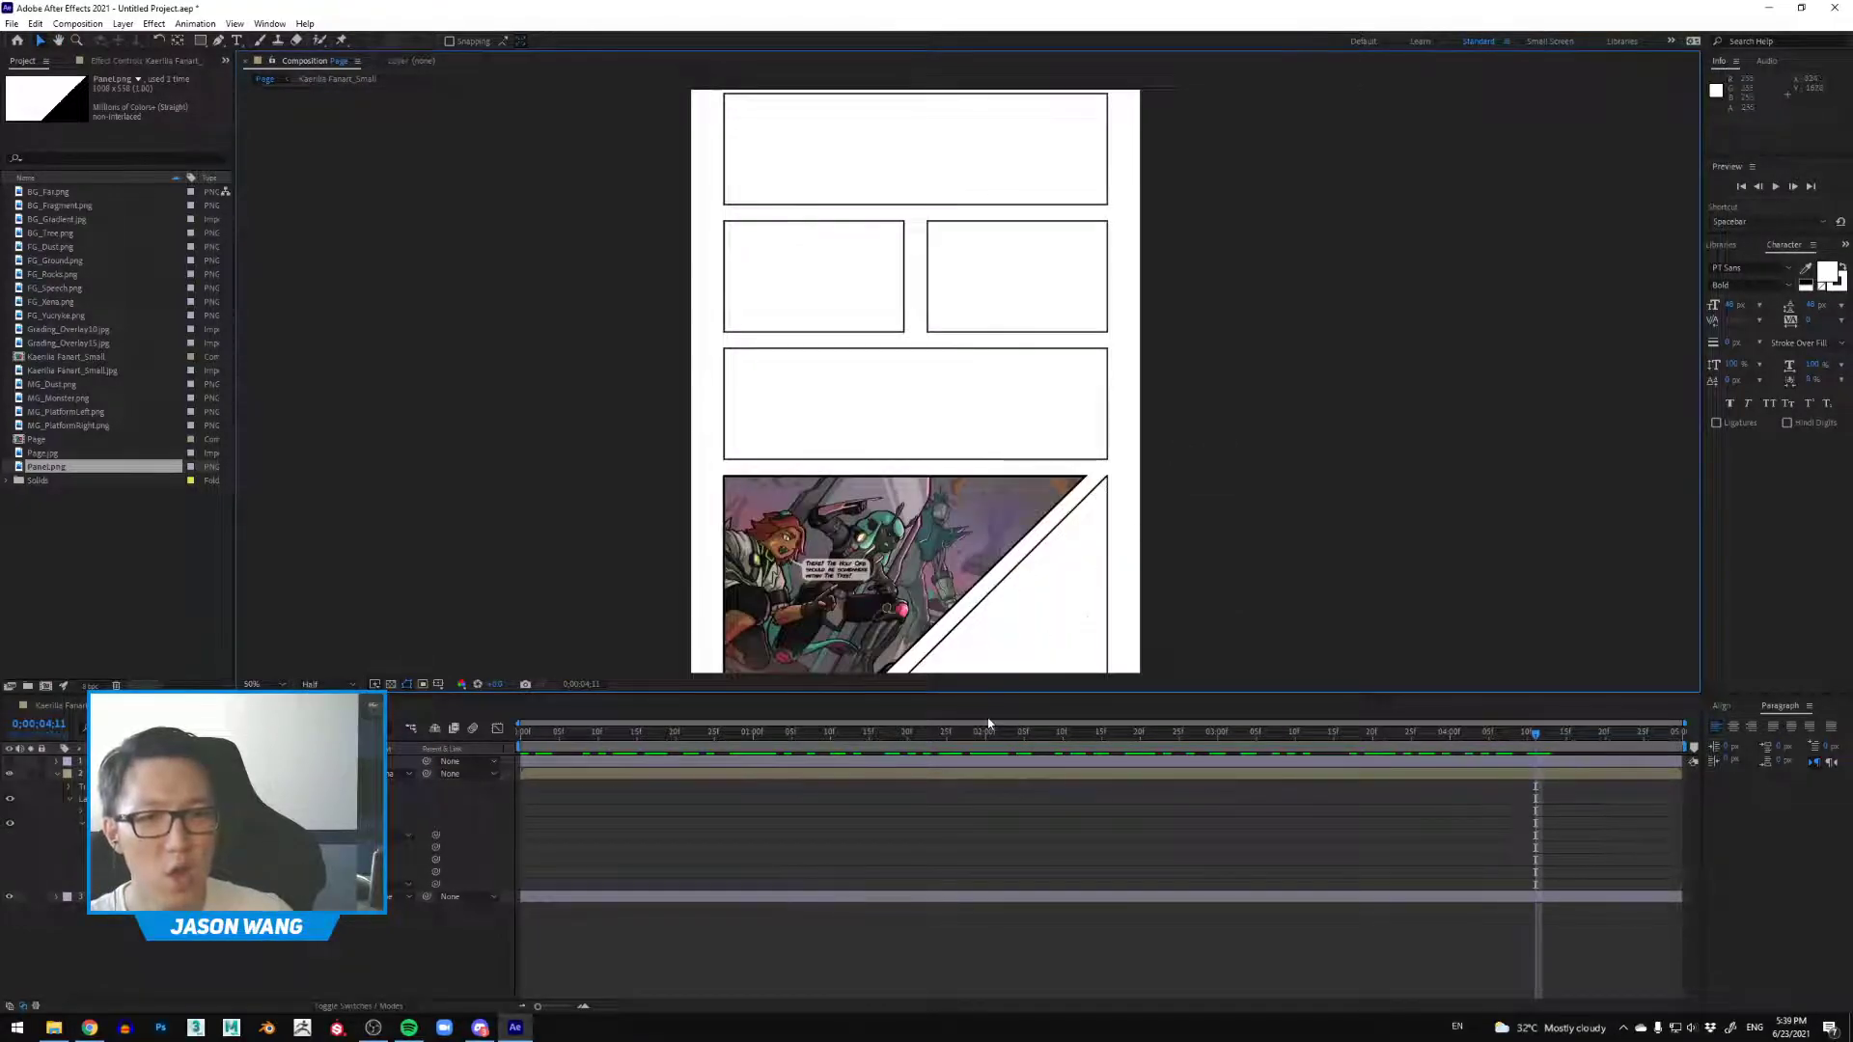
# Step: Scrub back and forth through the timeline to review the panel animation, and return to the first frame
pyautogui.moveTo(986, 732); pyautogui.dragTo(1583, 800)
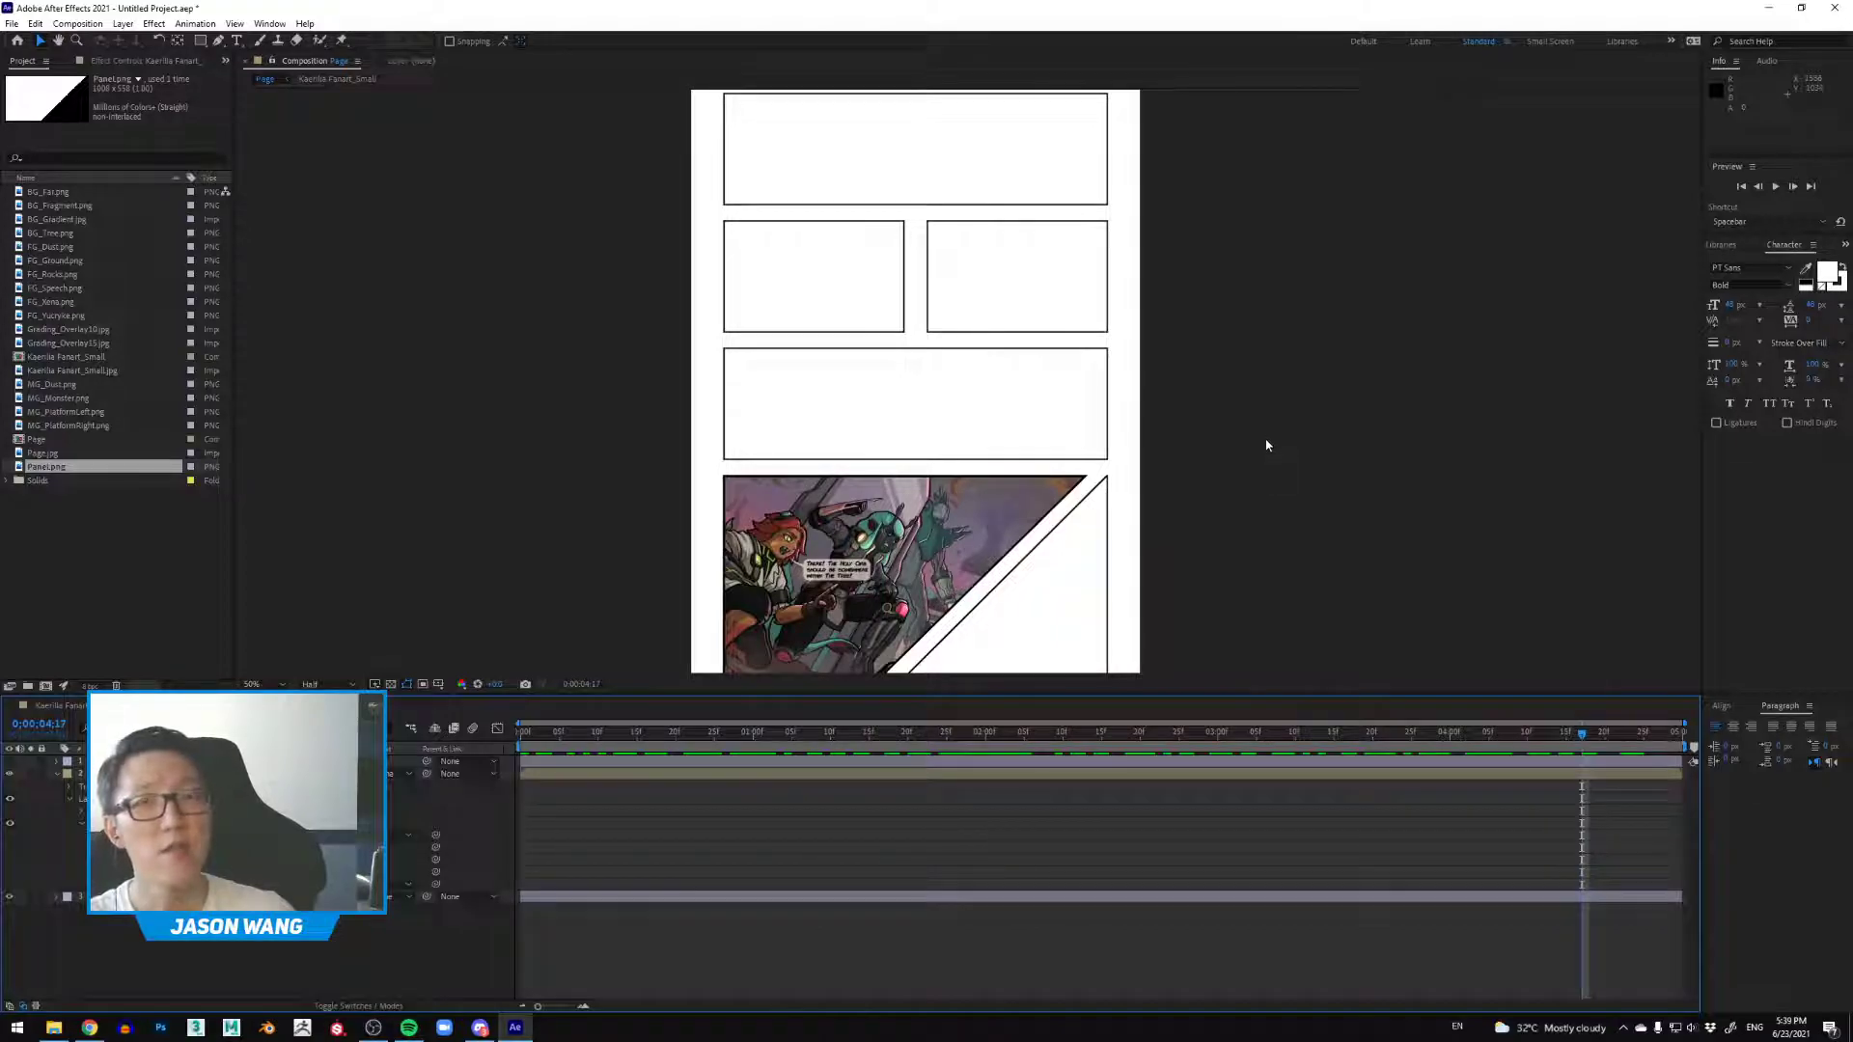
pyautogui.moveTo(1157, 738); pyautogui.dragTo(654, 857)
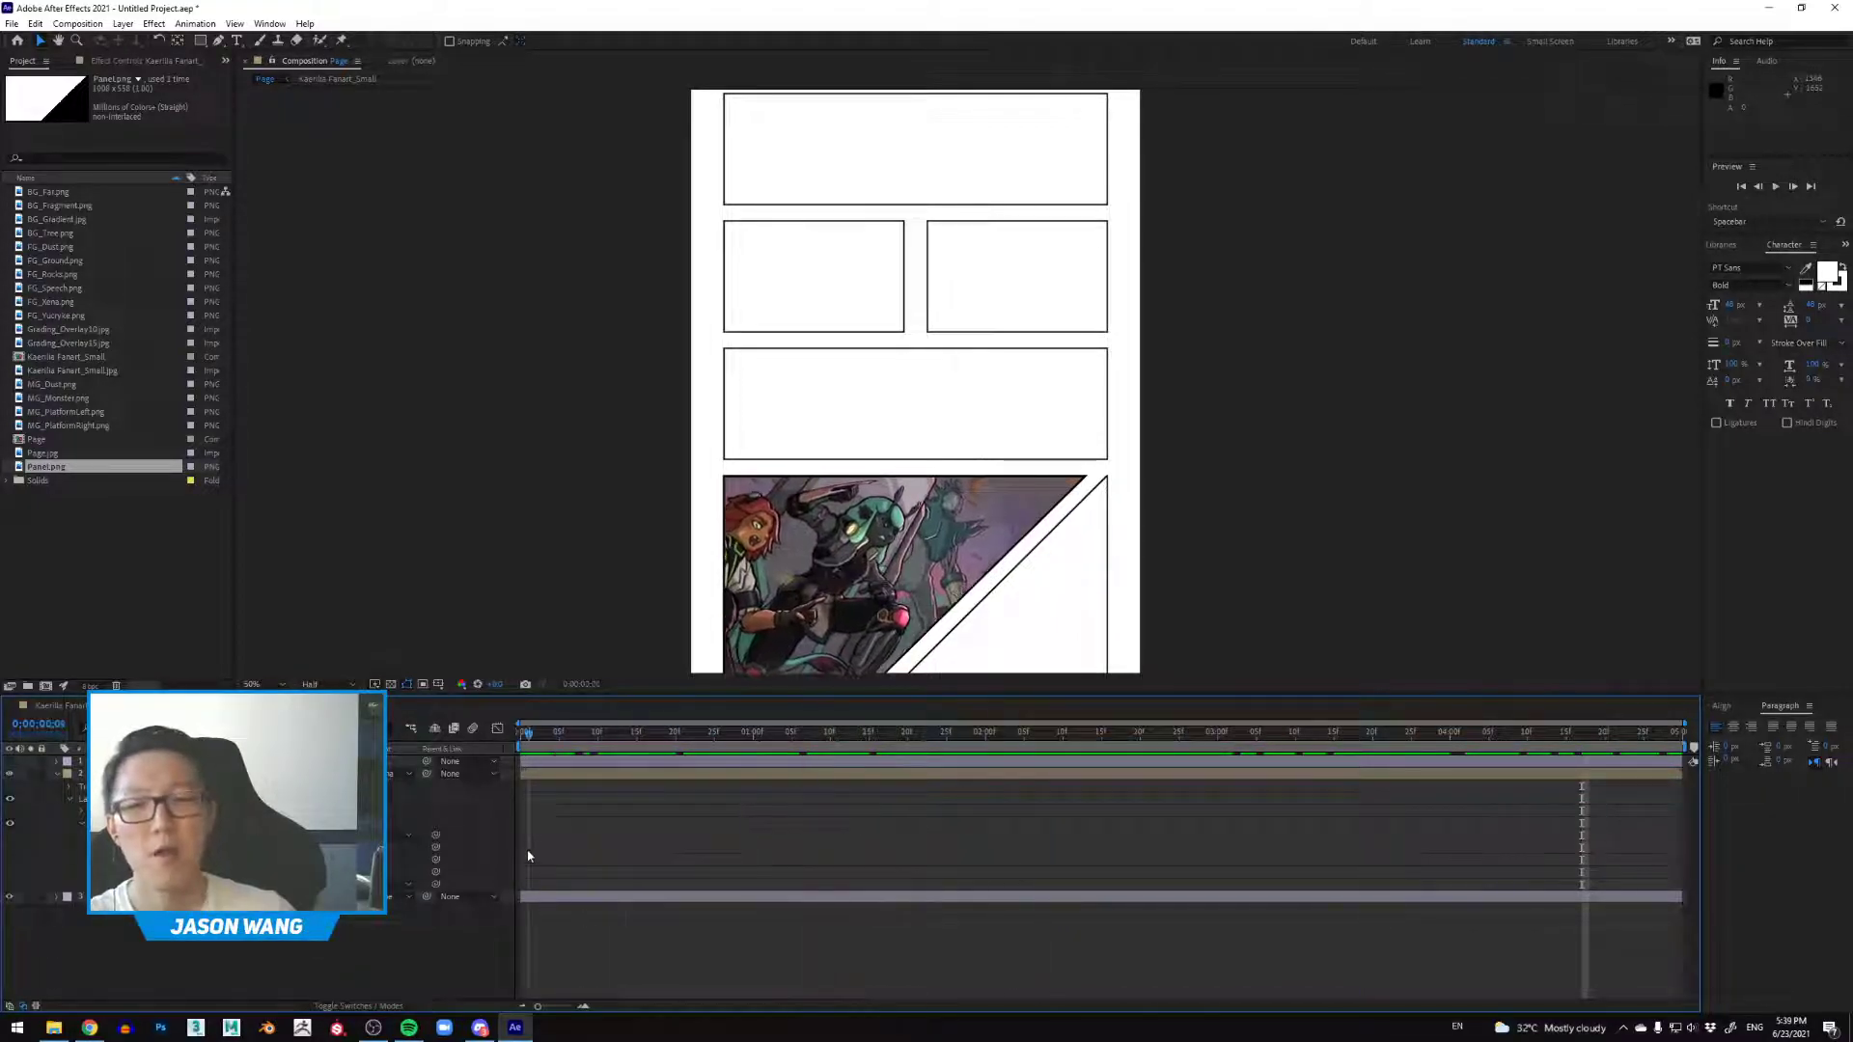
pyautogui.moveTo(500, 847); pyautogui.dragTo(1607, 825)
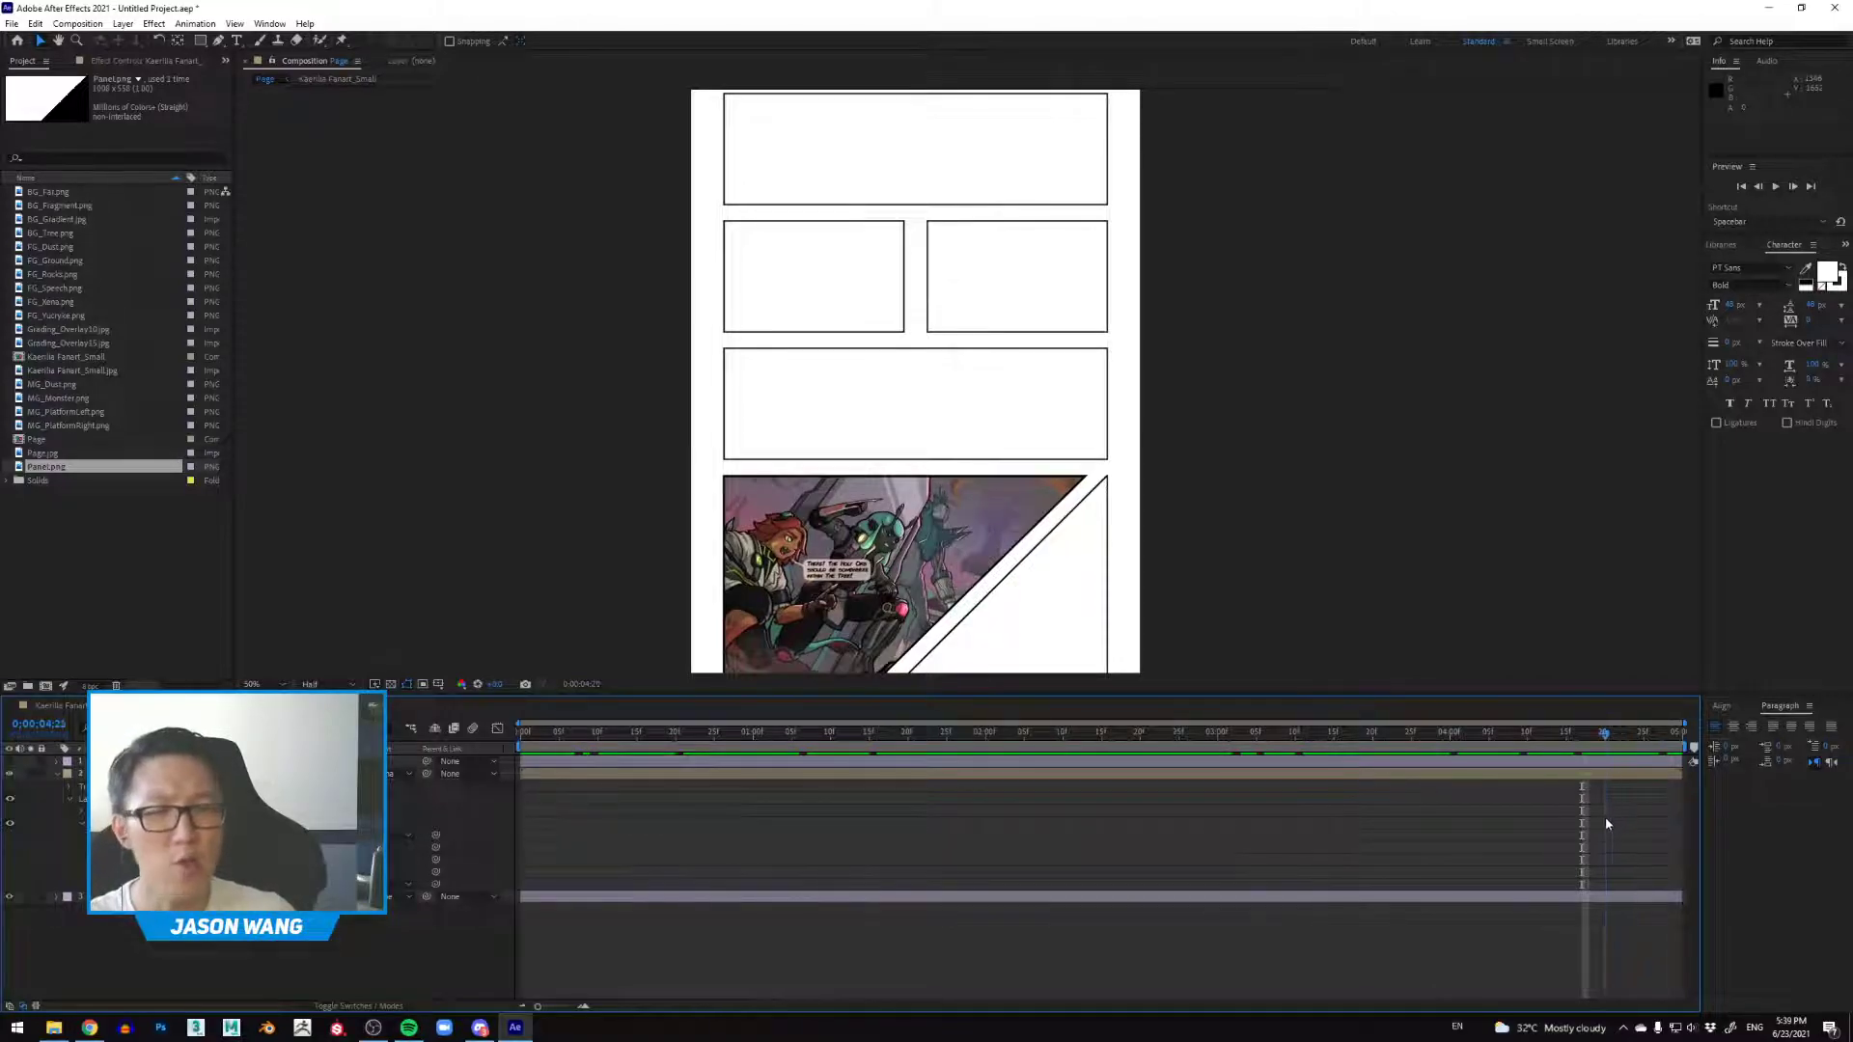
pyautogui.moveTo(1484, 830); pyautogui.dragTo(518, 855)
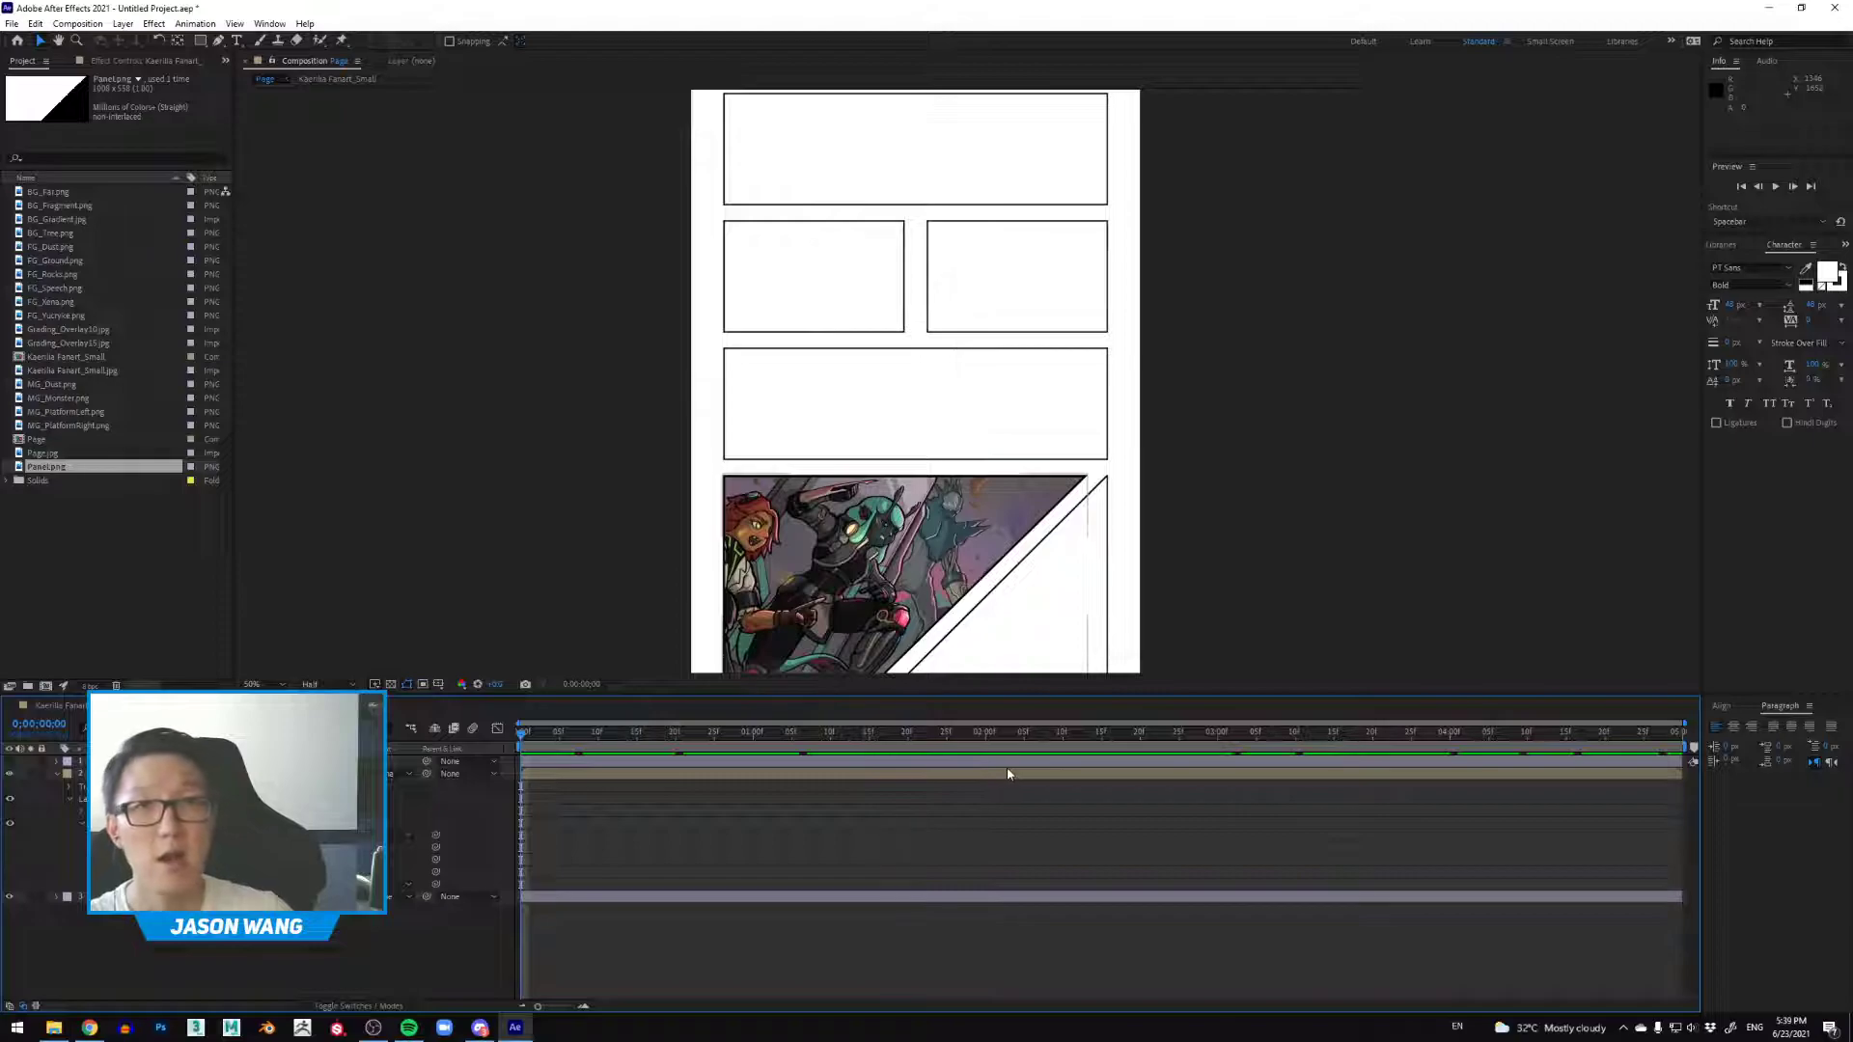